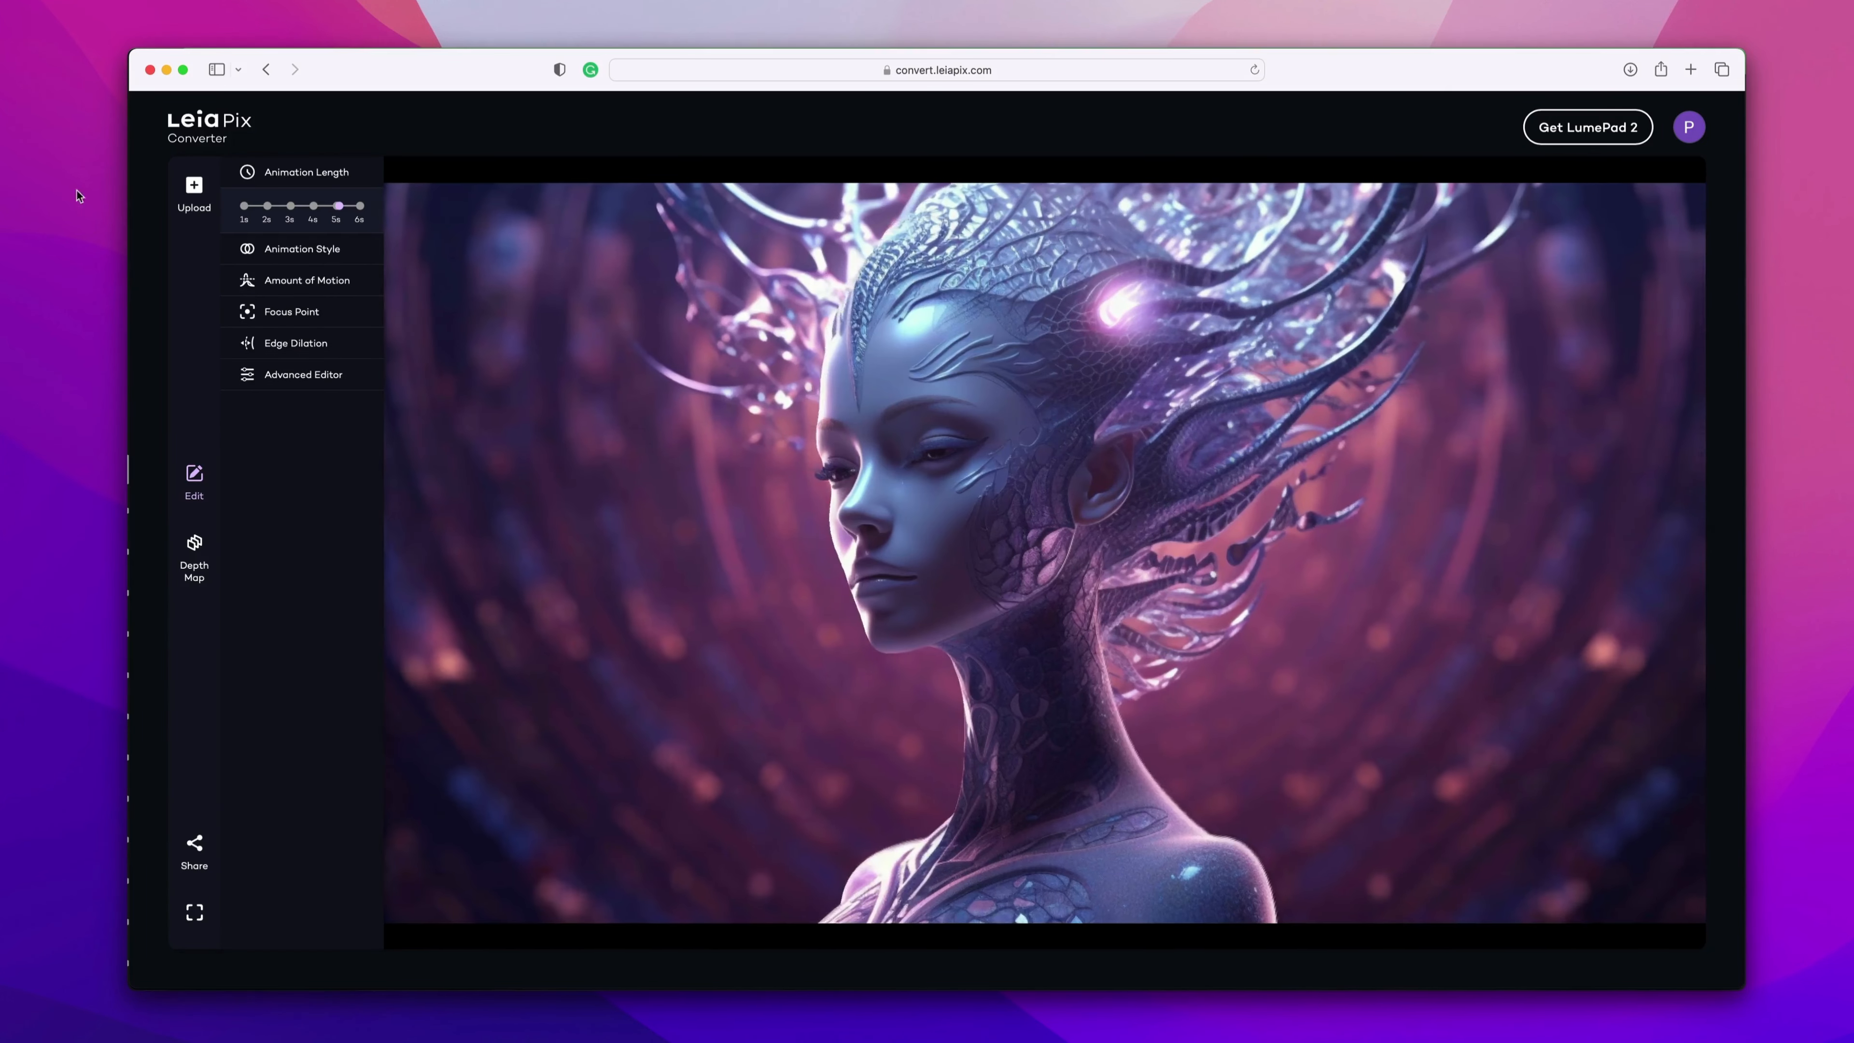
Set the animation length to 1 s.
click(243, 206)
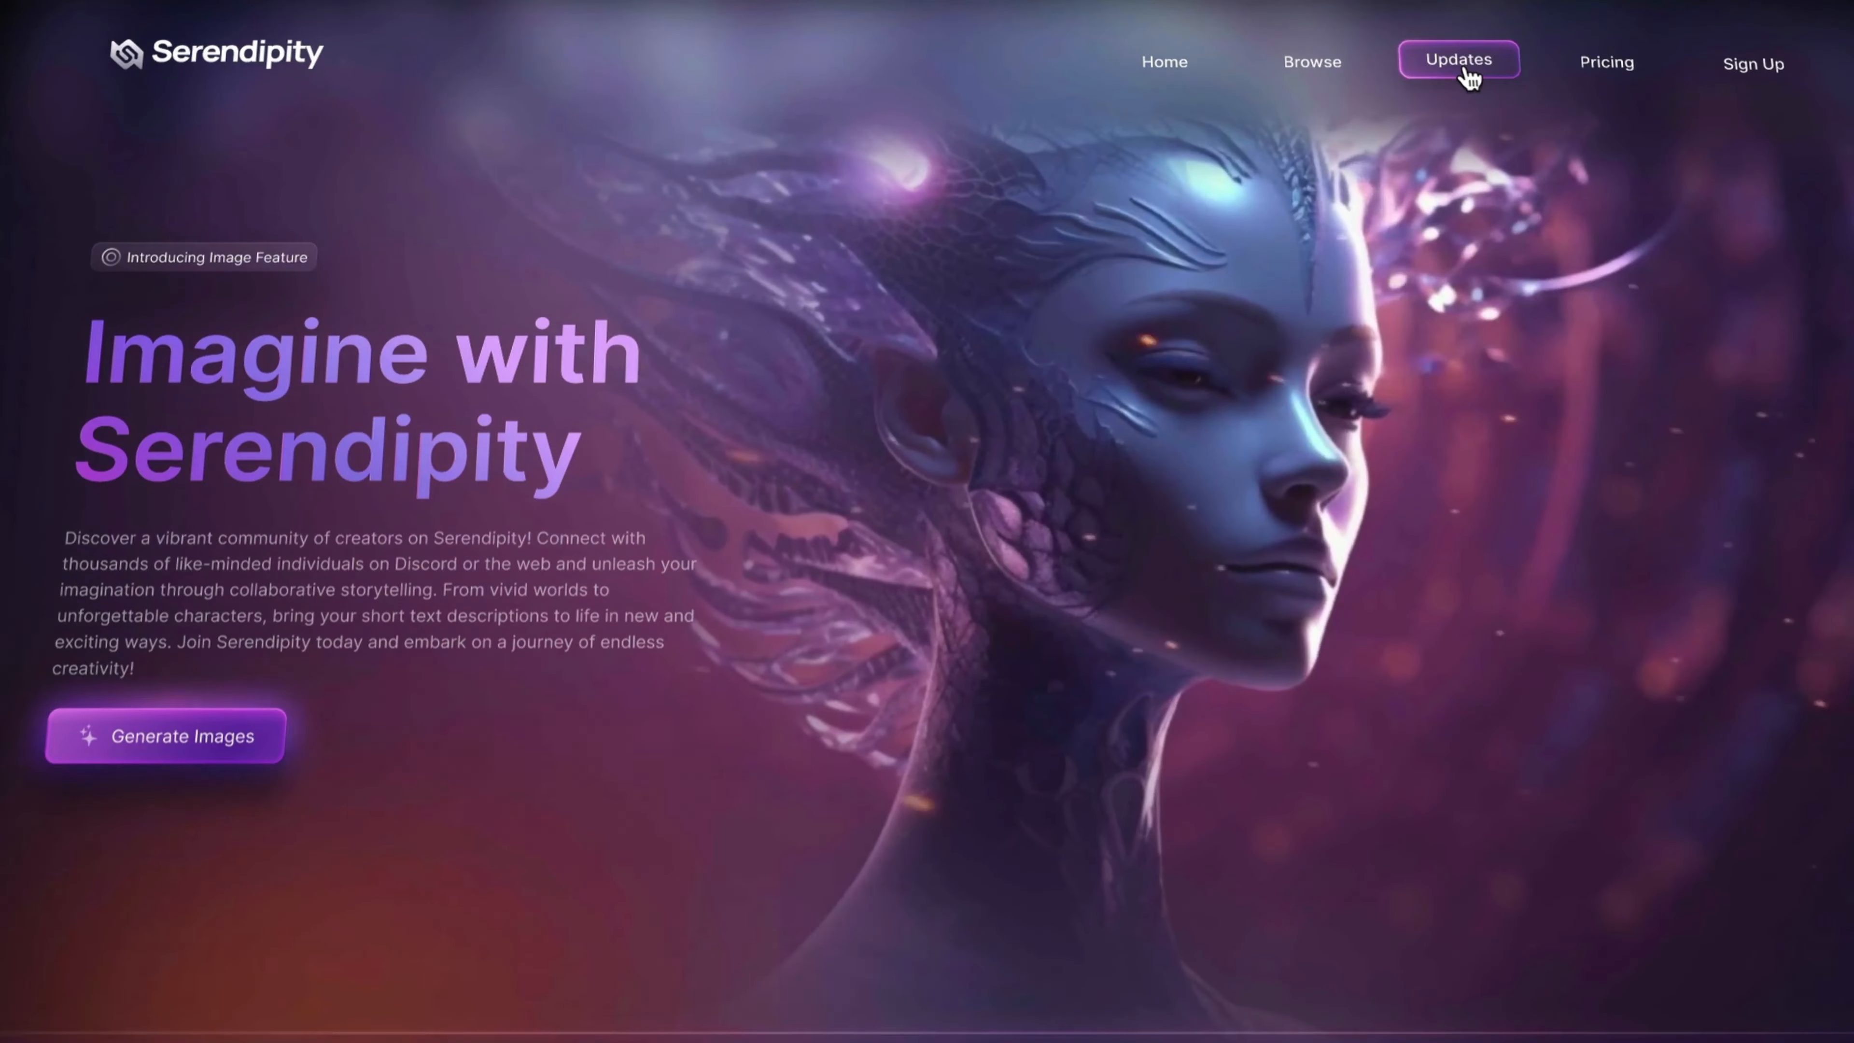
Explore the Serendipity prototype's Updates, Browse gallery and Sign Up screens.
click(1463, 68)
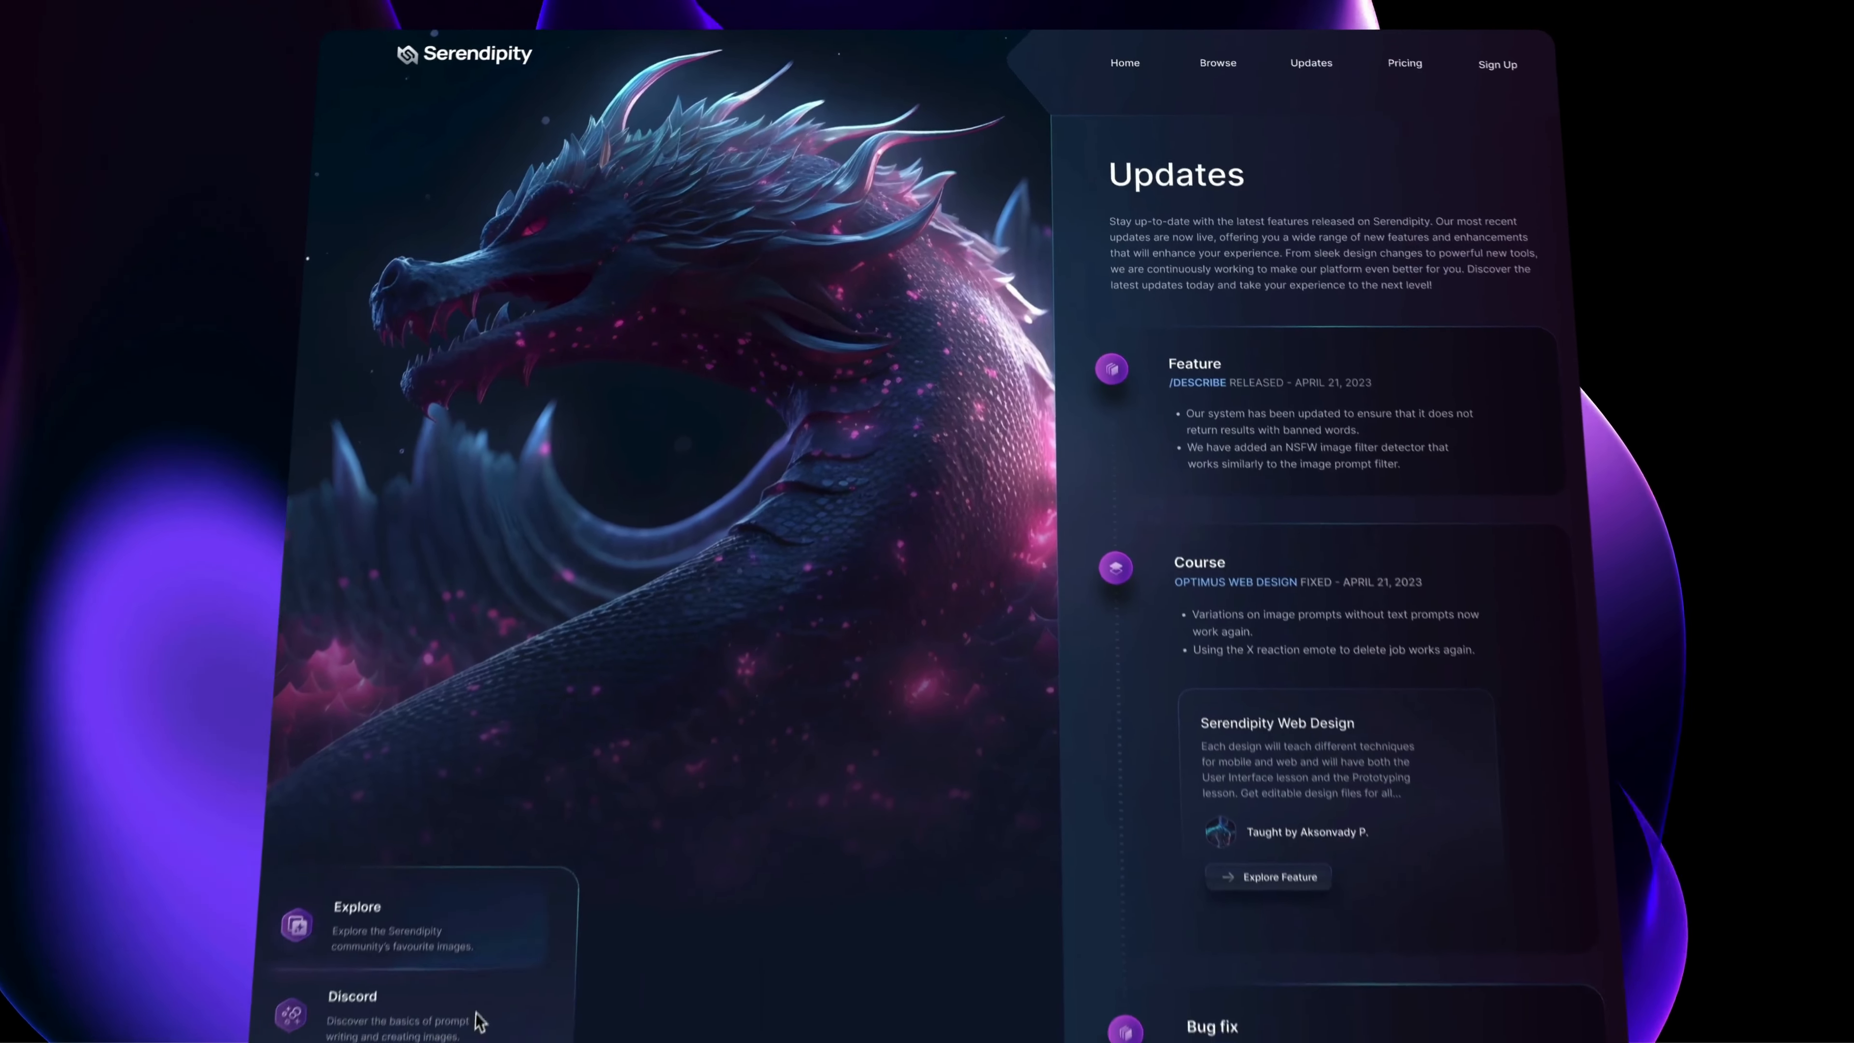
click(1189, 47)
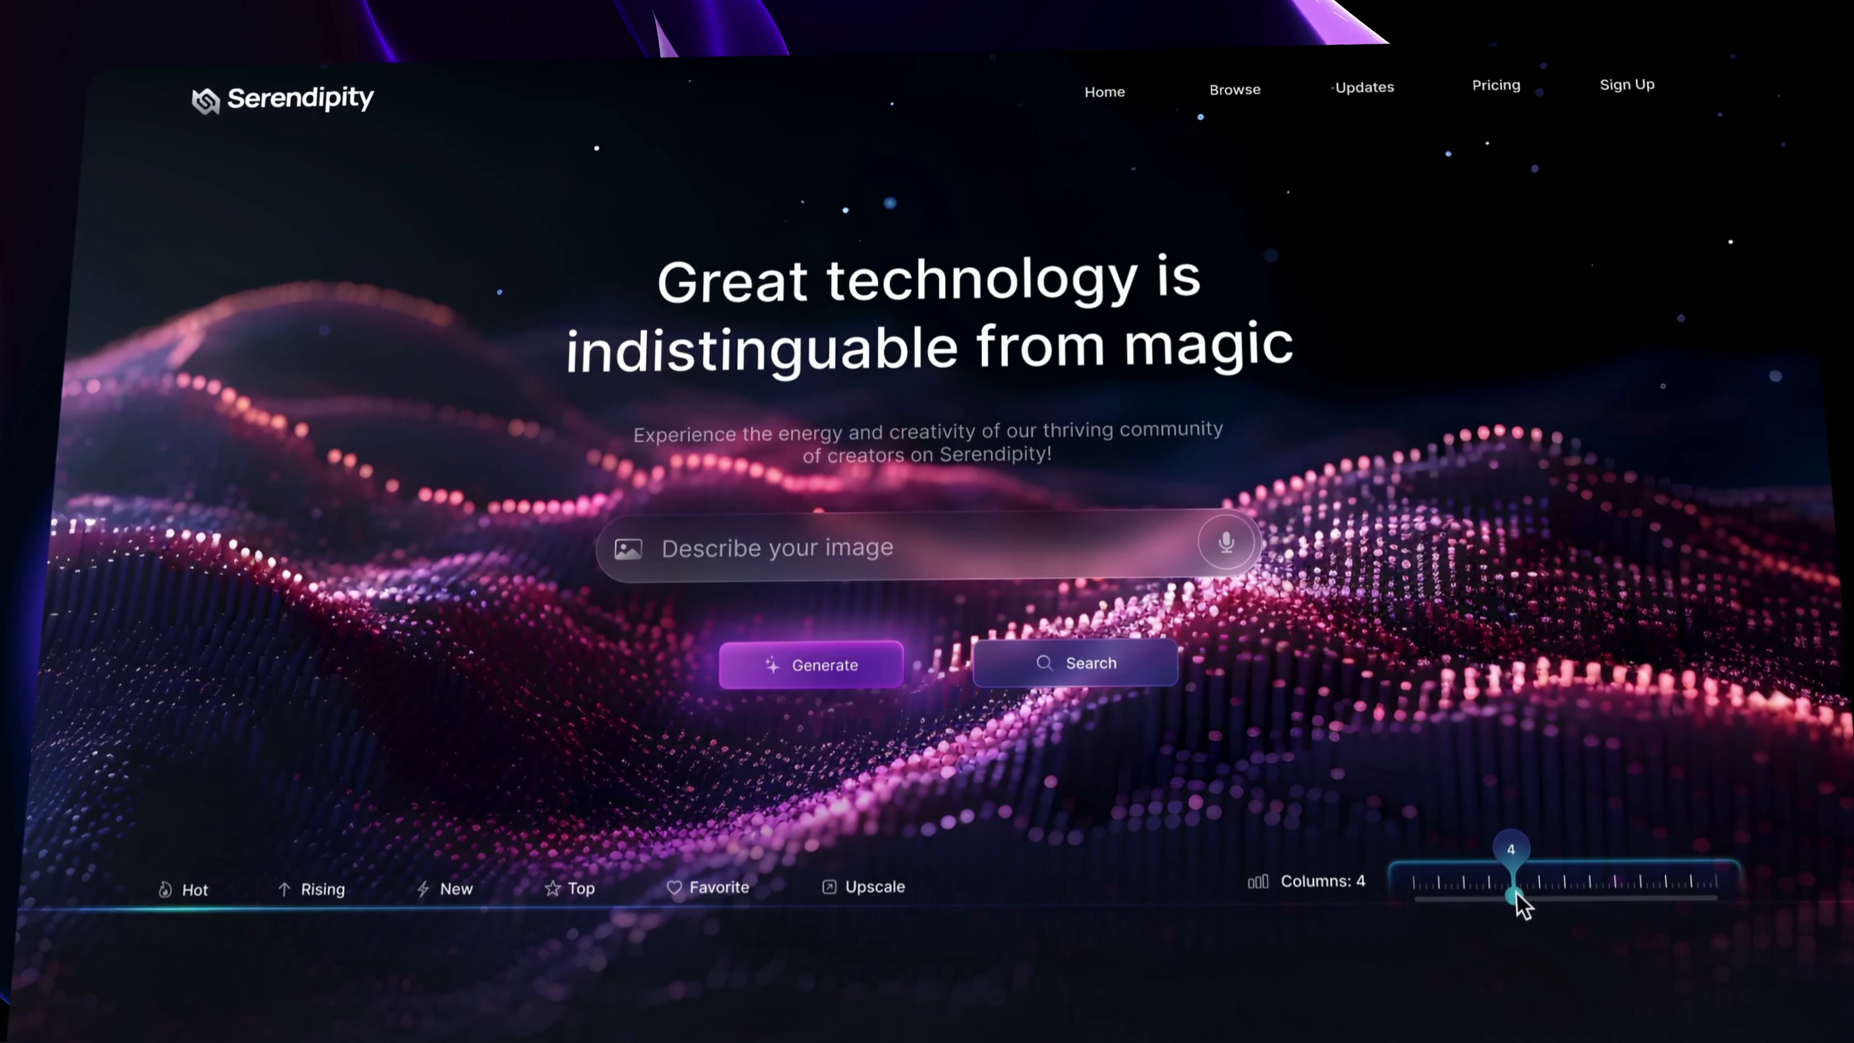
scroll(1497, 888, down, 9)
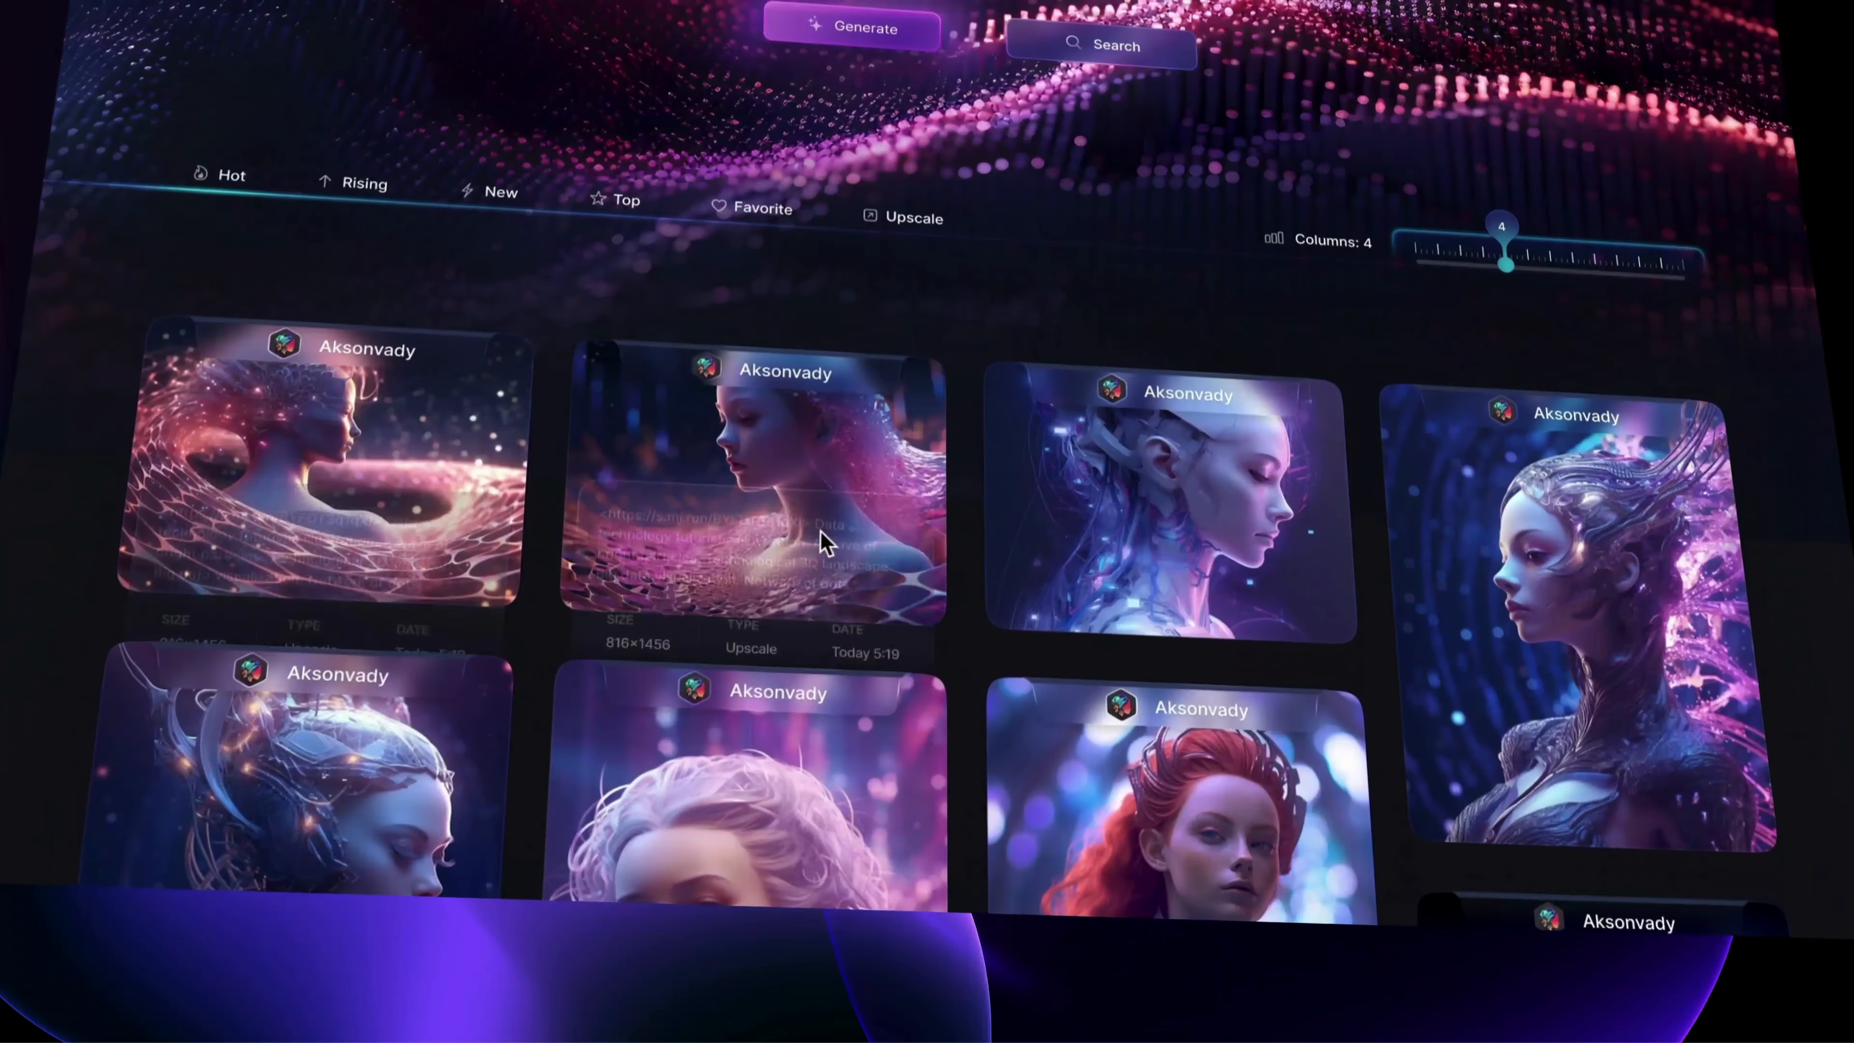
mouse_move(1182, 571)
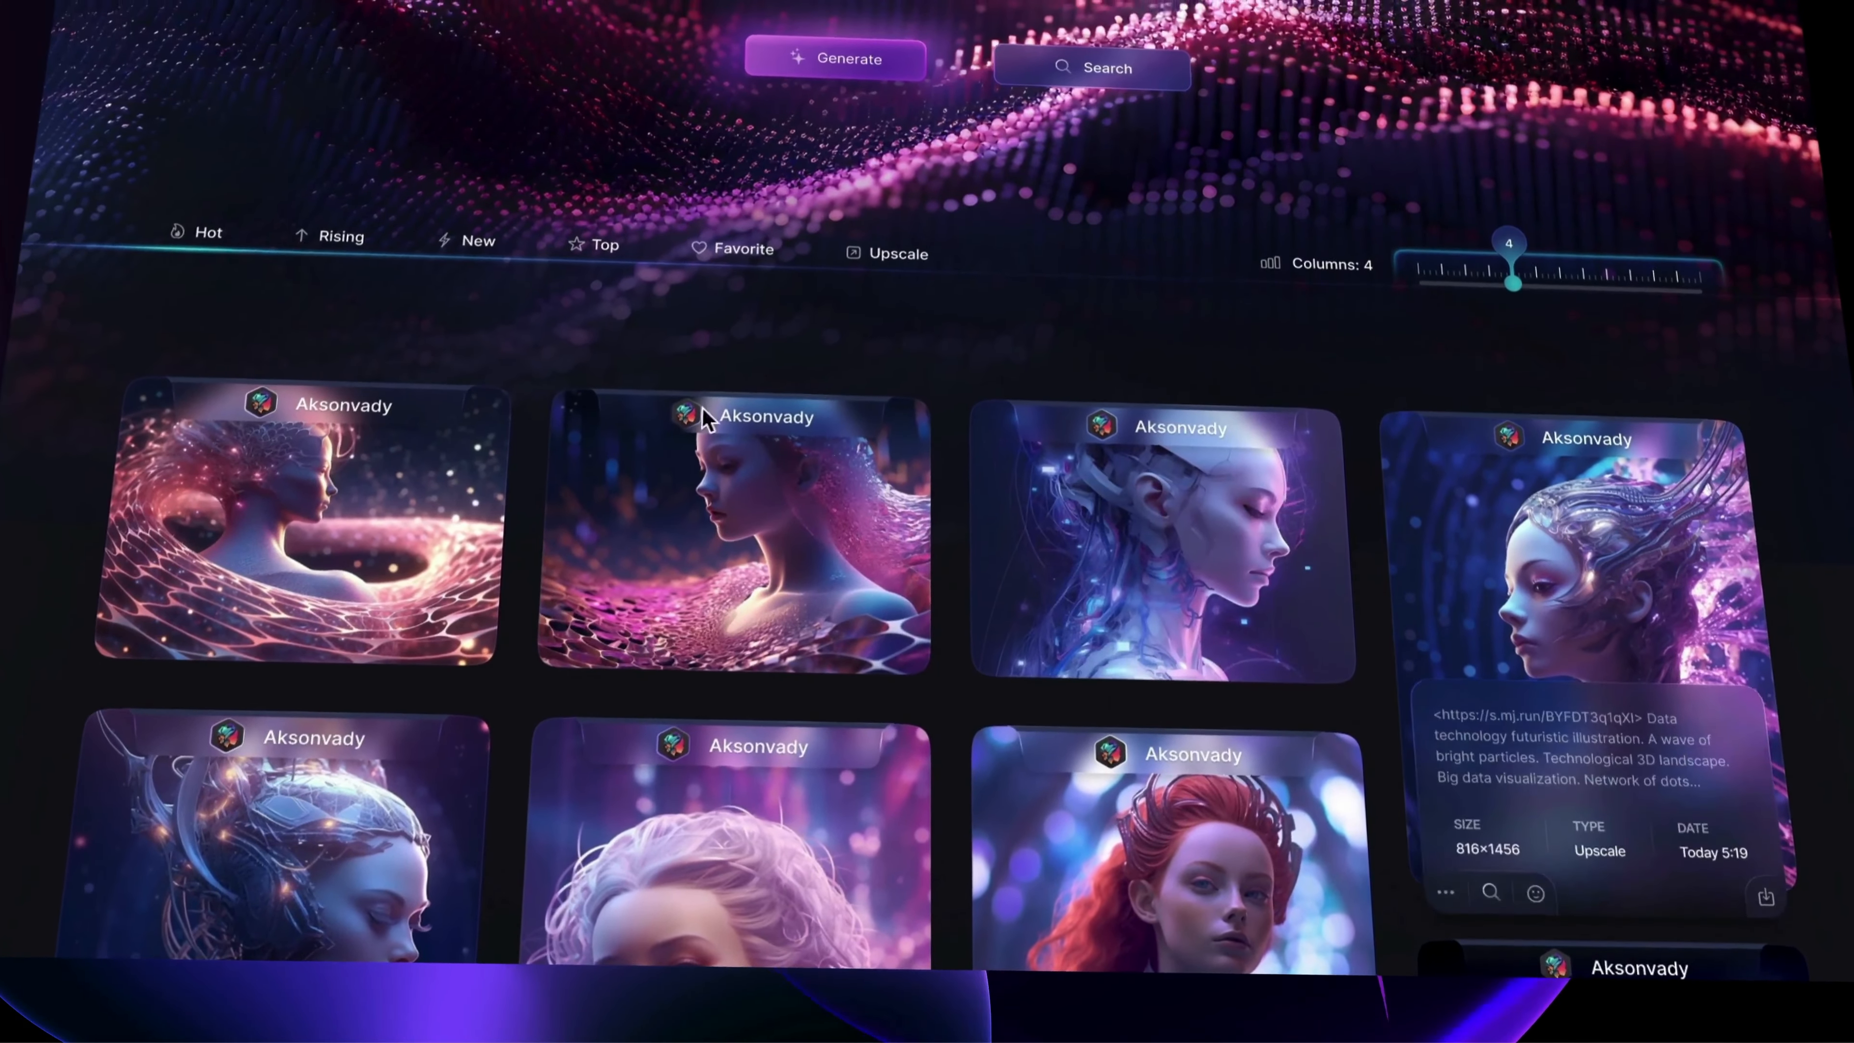
click(742, 227)
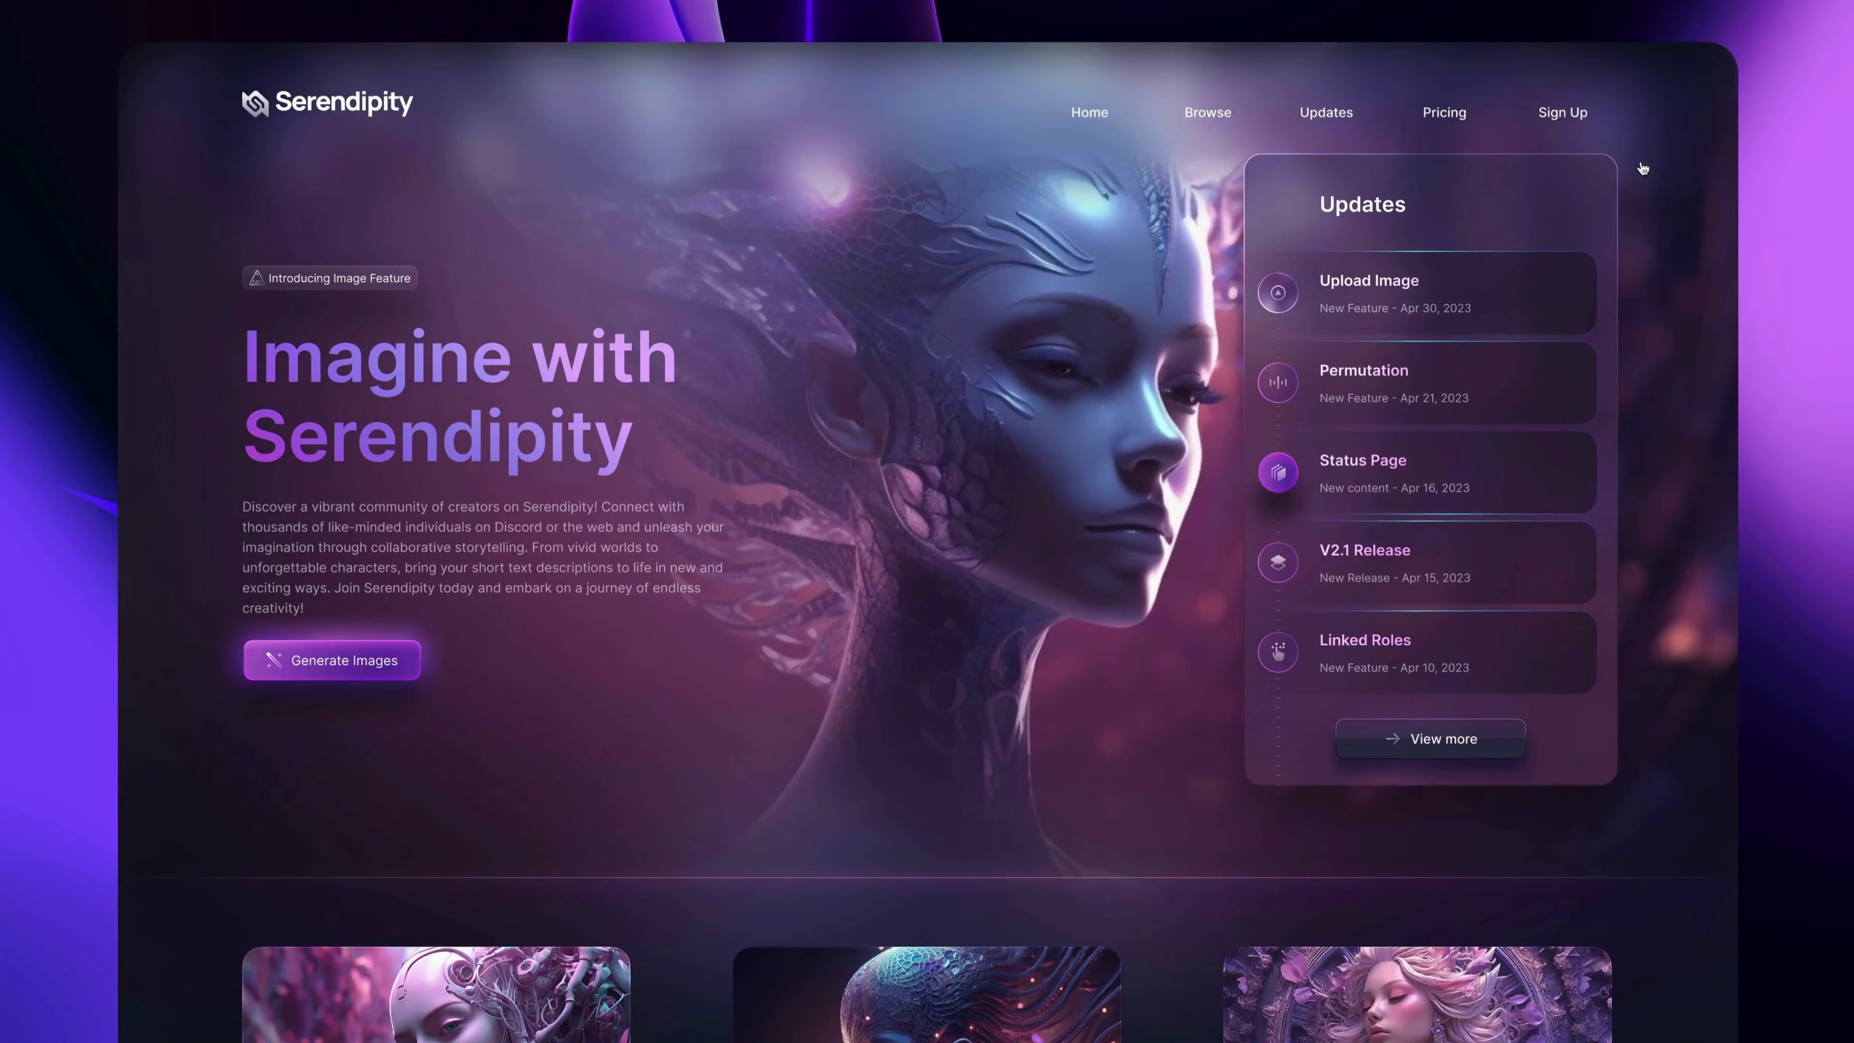
click(1556, 112)
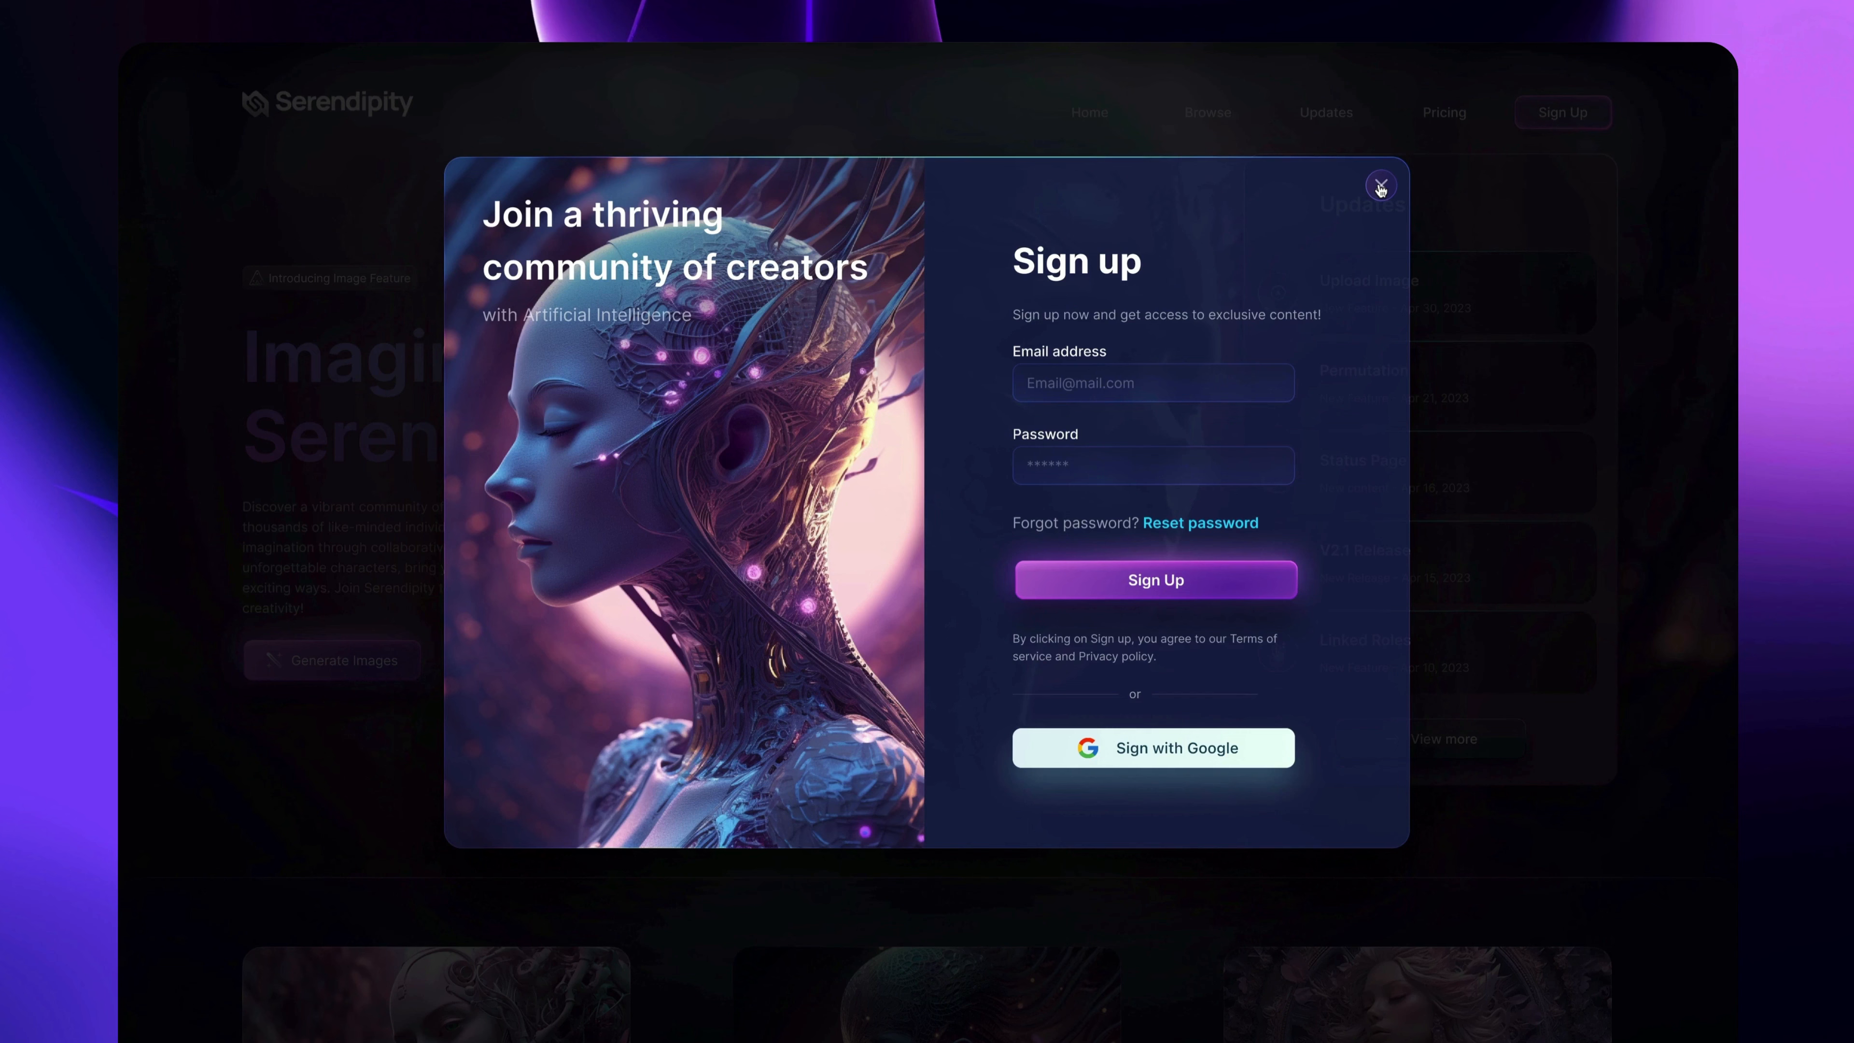
click(1380, 186)
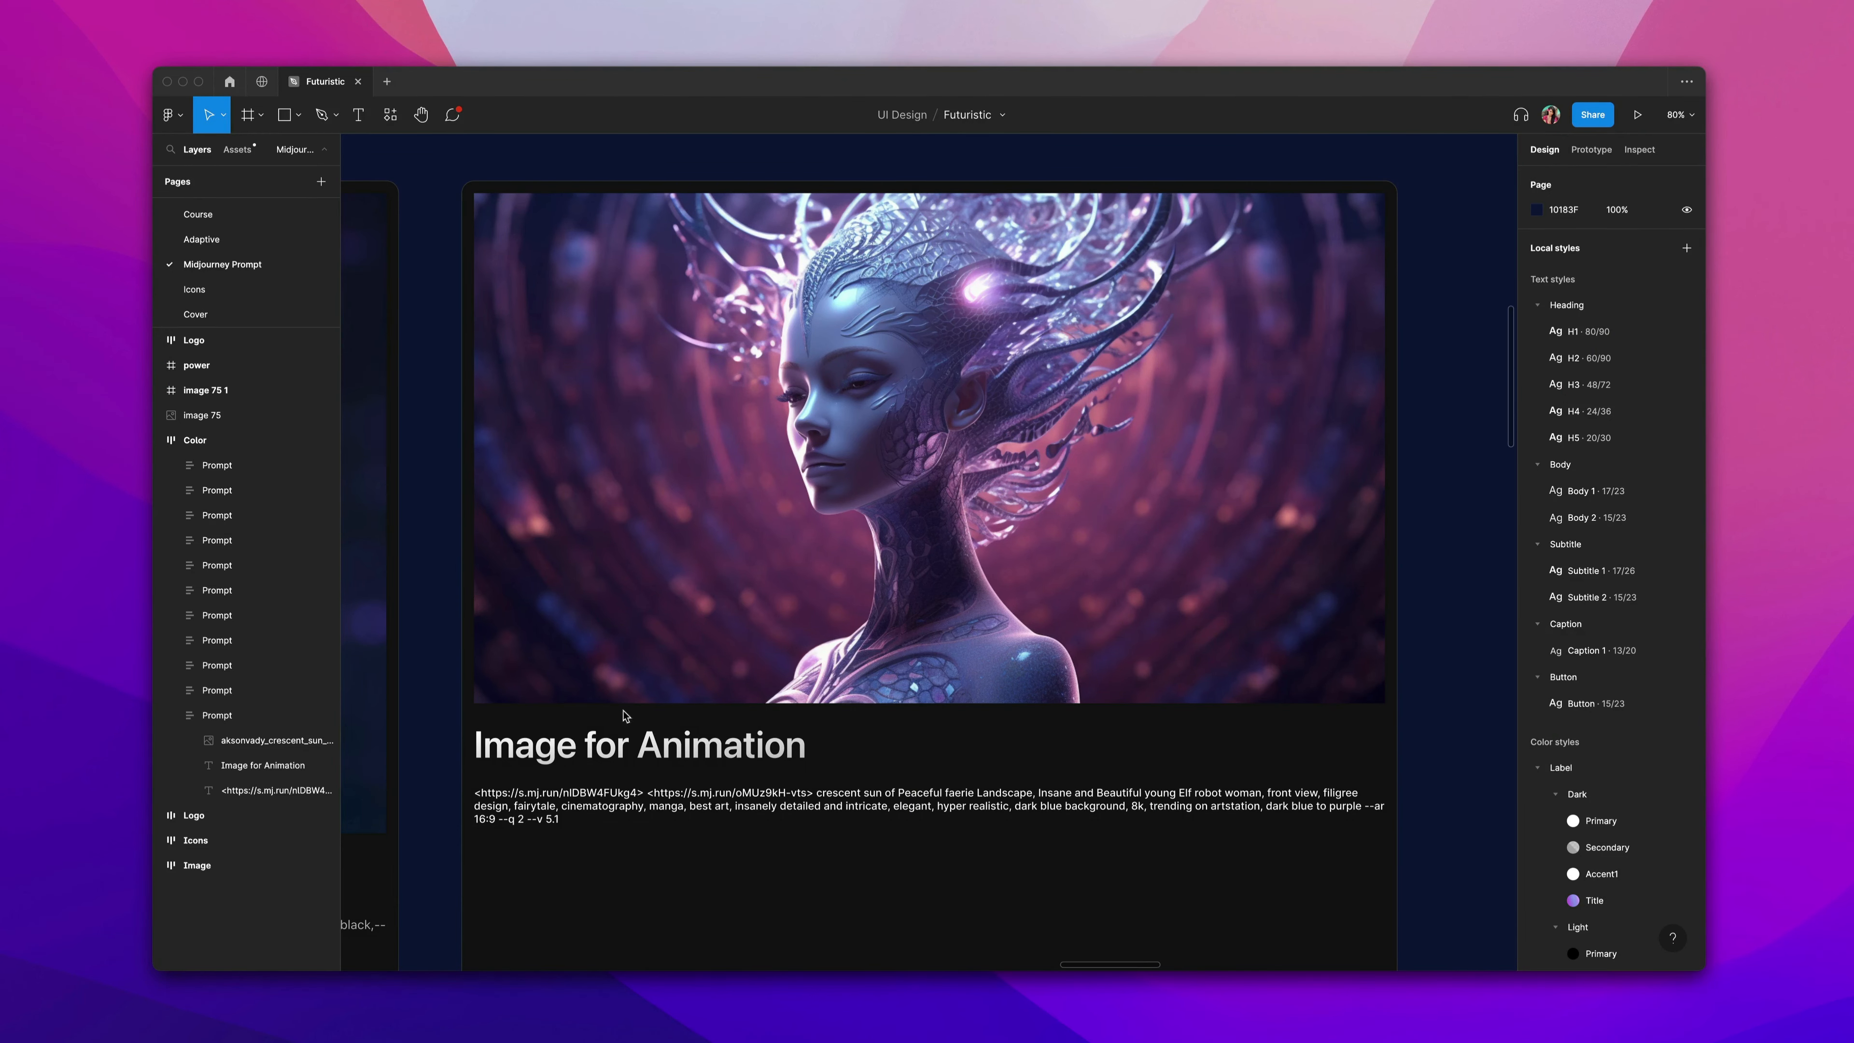
Select the Midjourney prompt text under 'Image for Animation' and copy it.
click(561, 820)
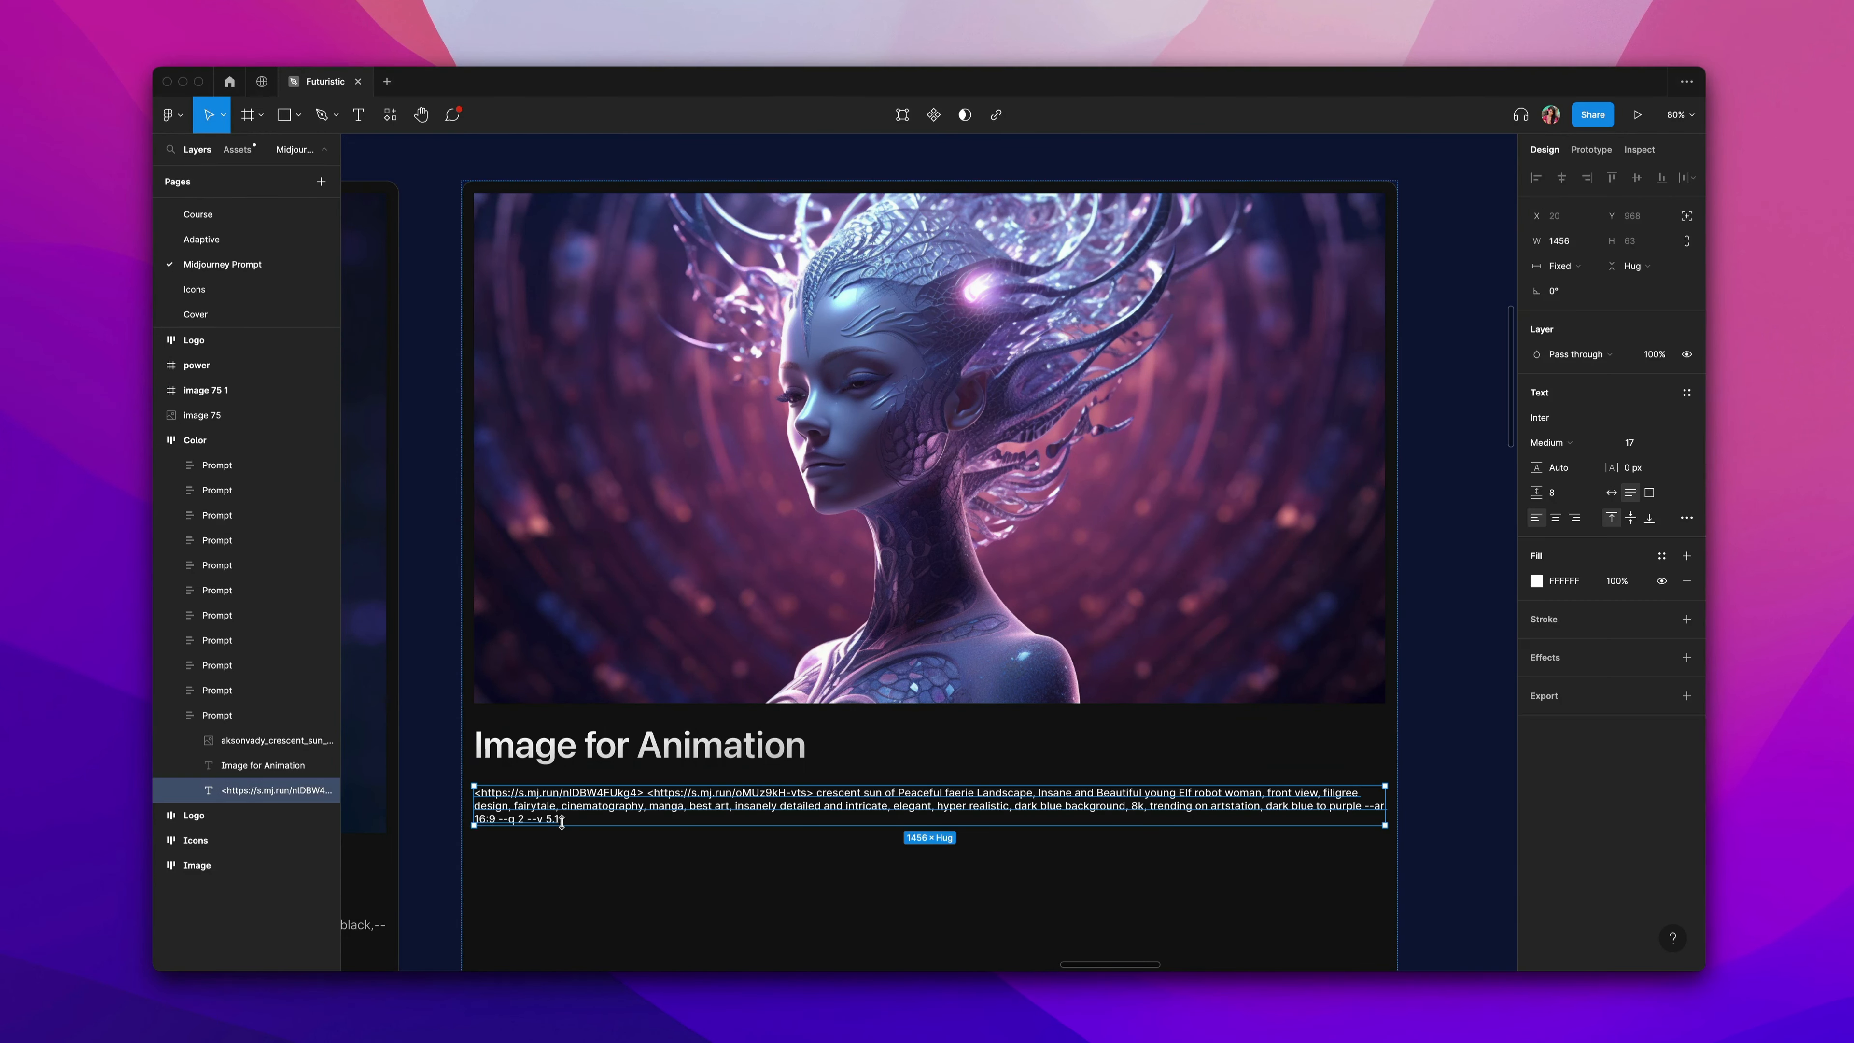
key(Escape)
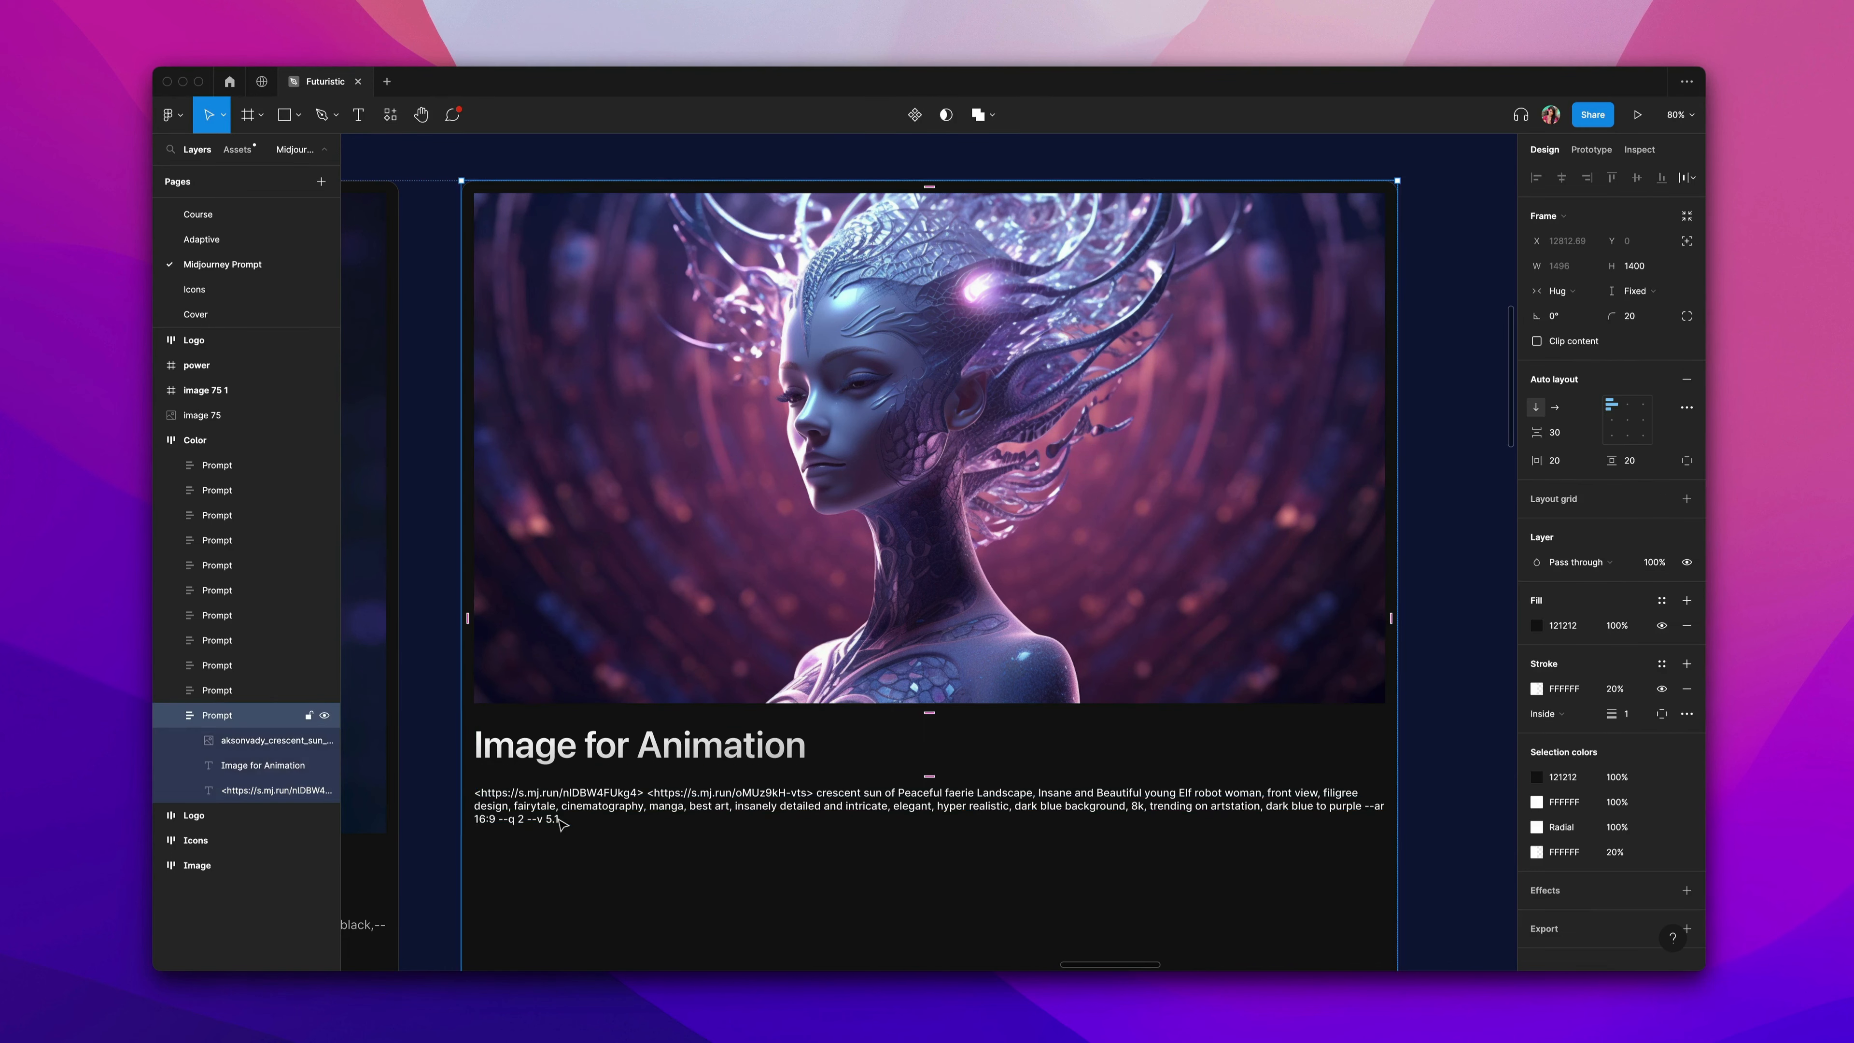
click(562, 821)
double_click(560, 819)
key(super+c)
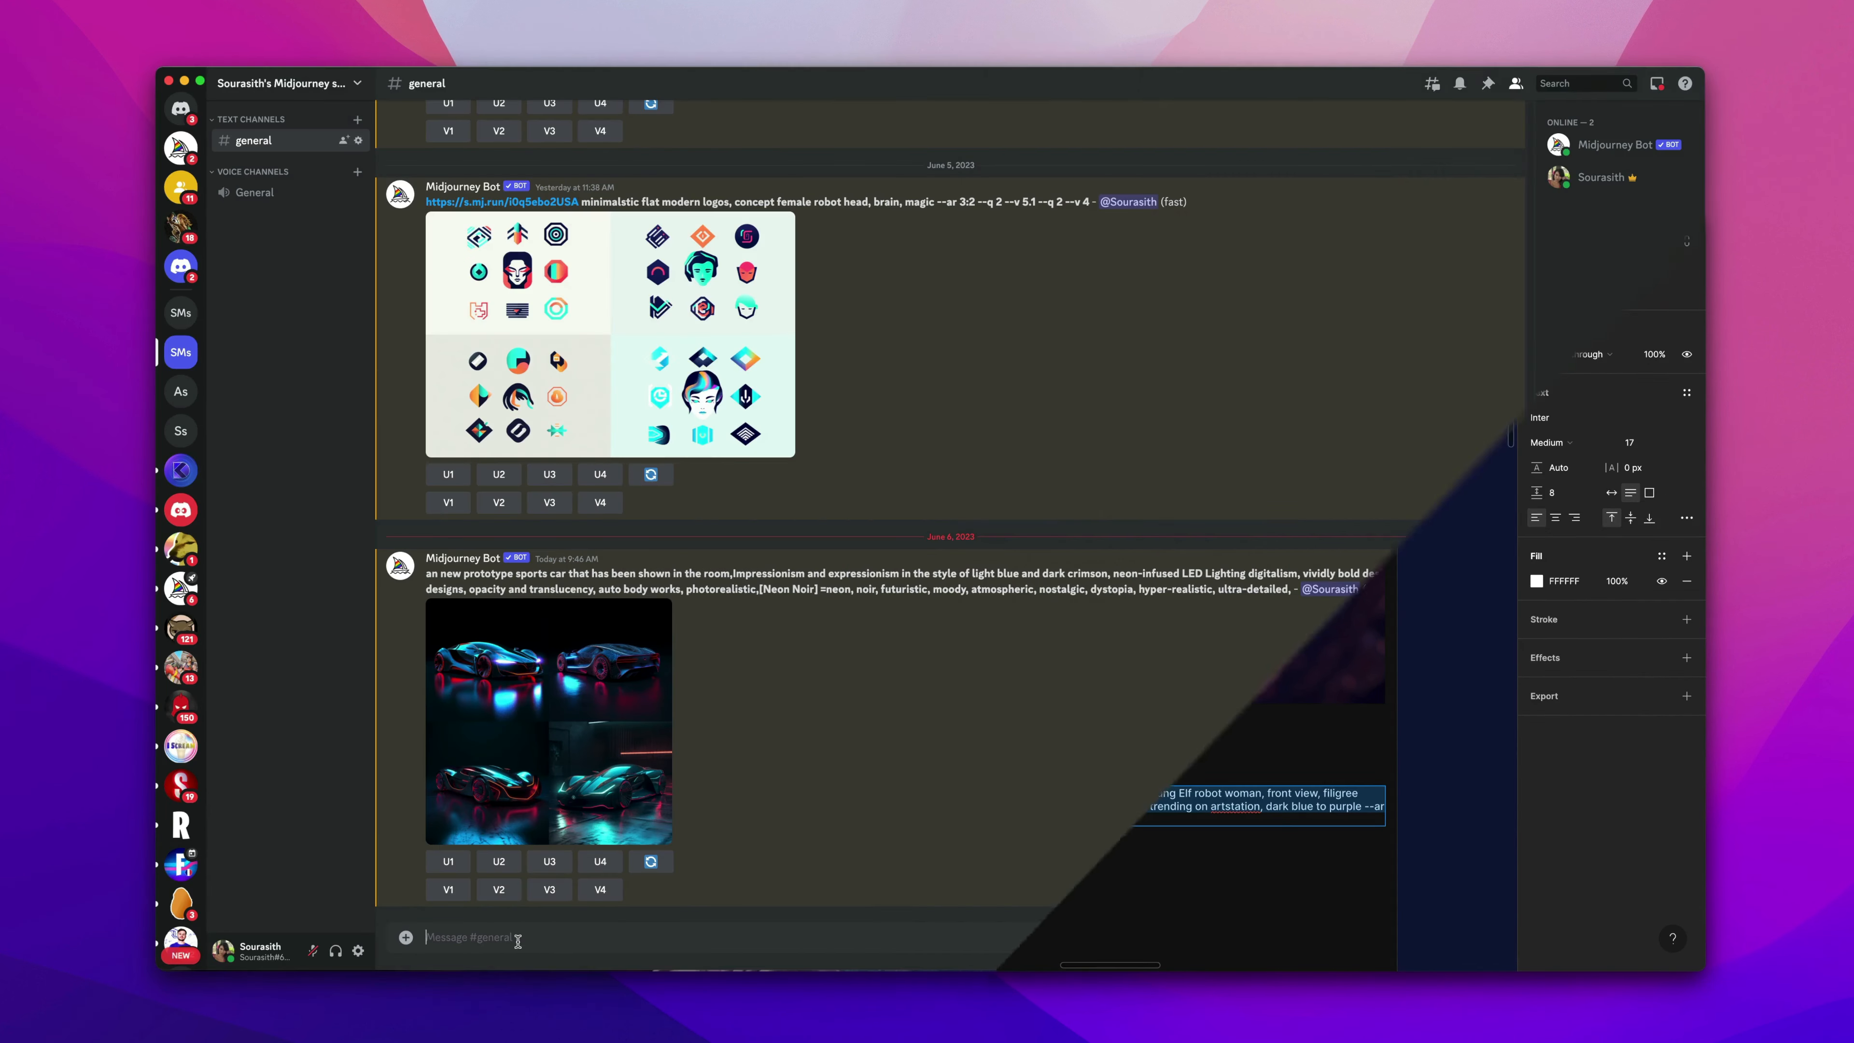
Switch to Discord and run /imagine with the pasted elf robot woman prompt.
text(/ima)
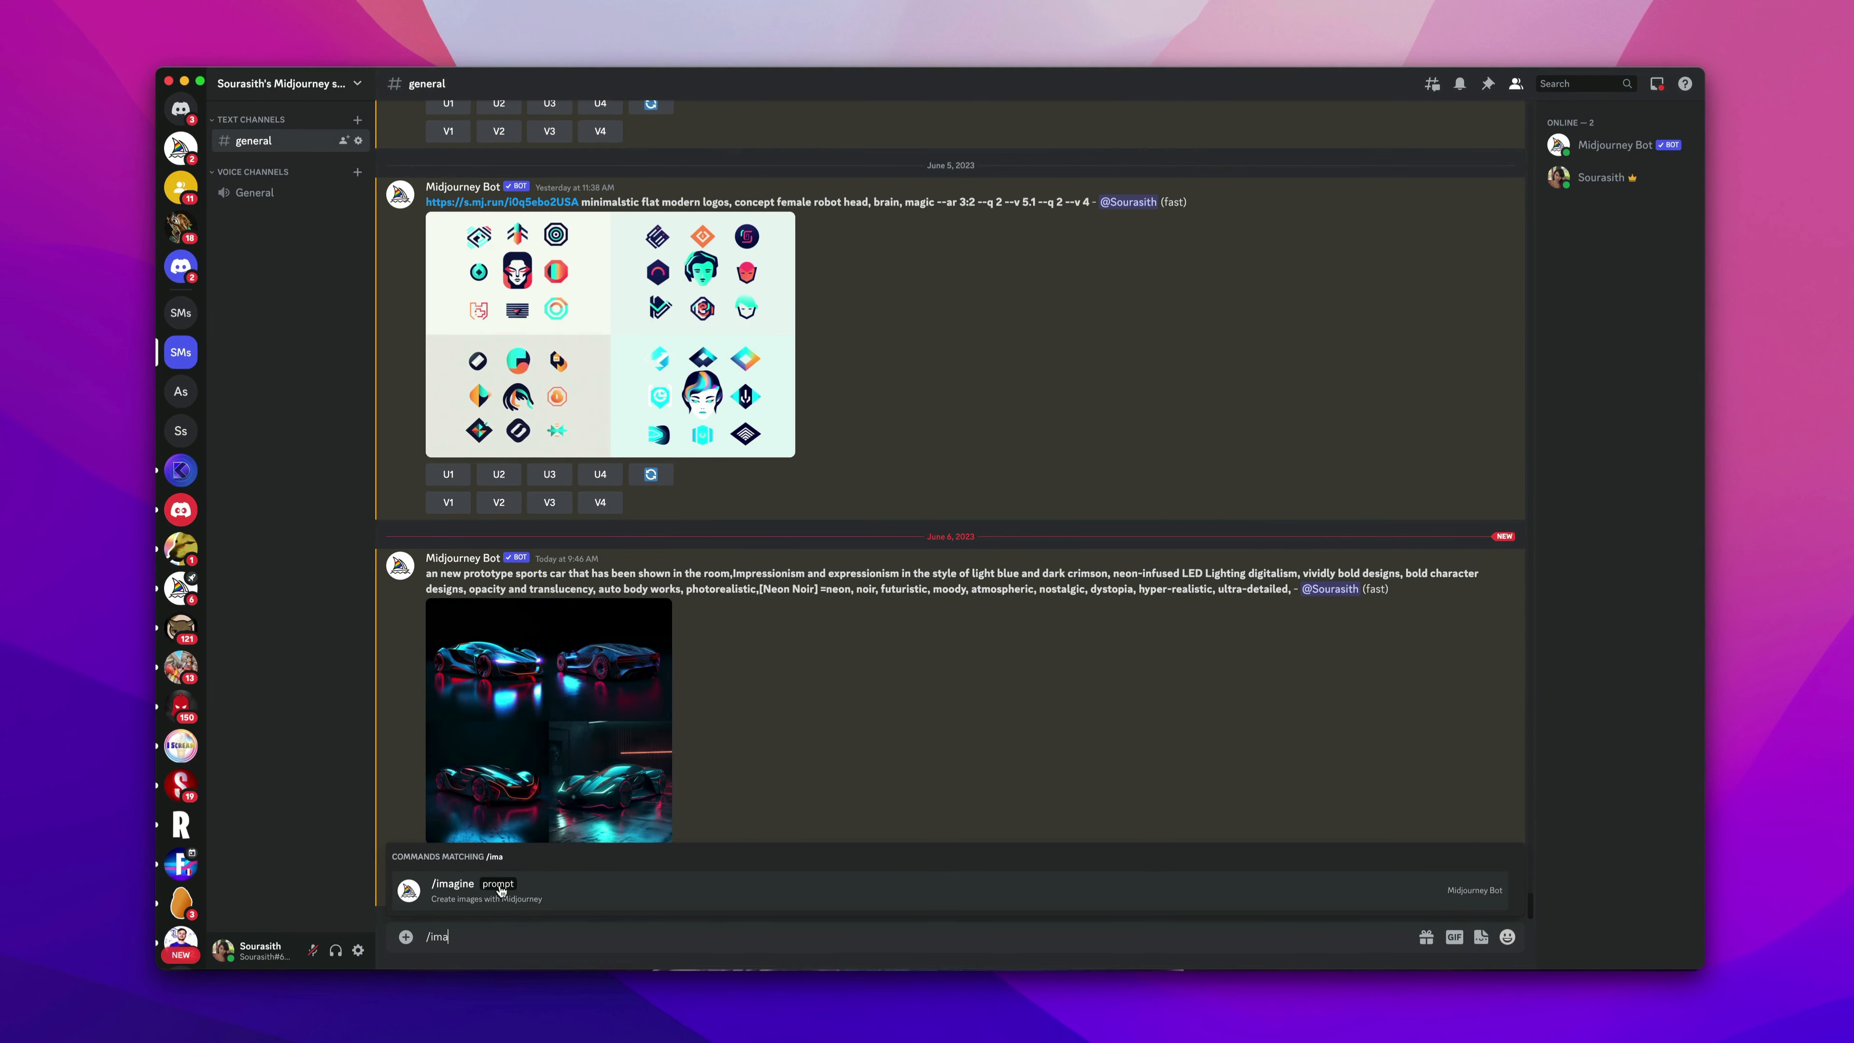
click(501, 890)
key(super+v)
key(Return)
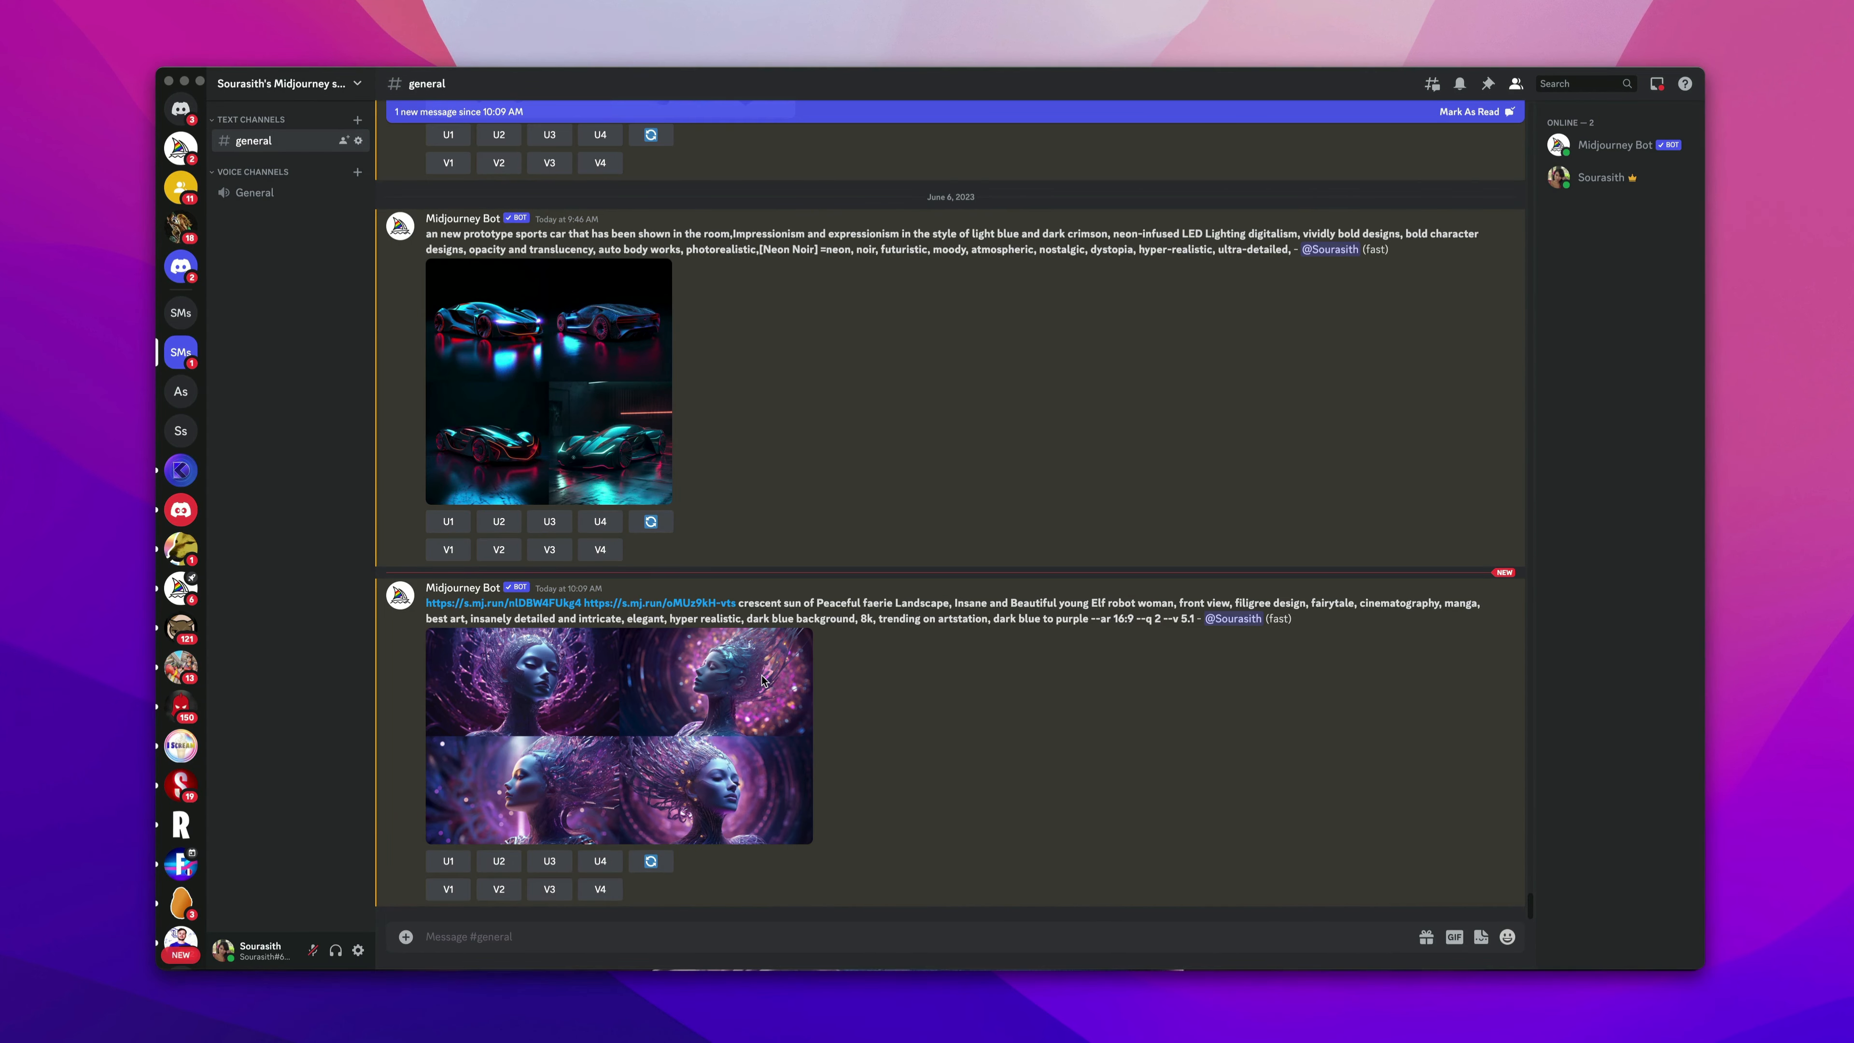
Open the generated image grids to inspect the results.
click(611, 735)
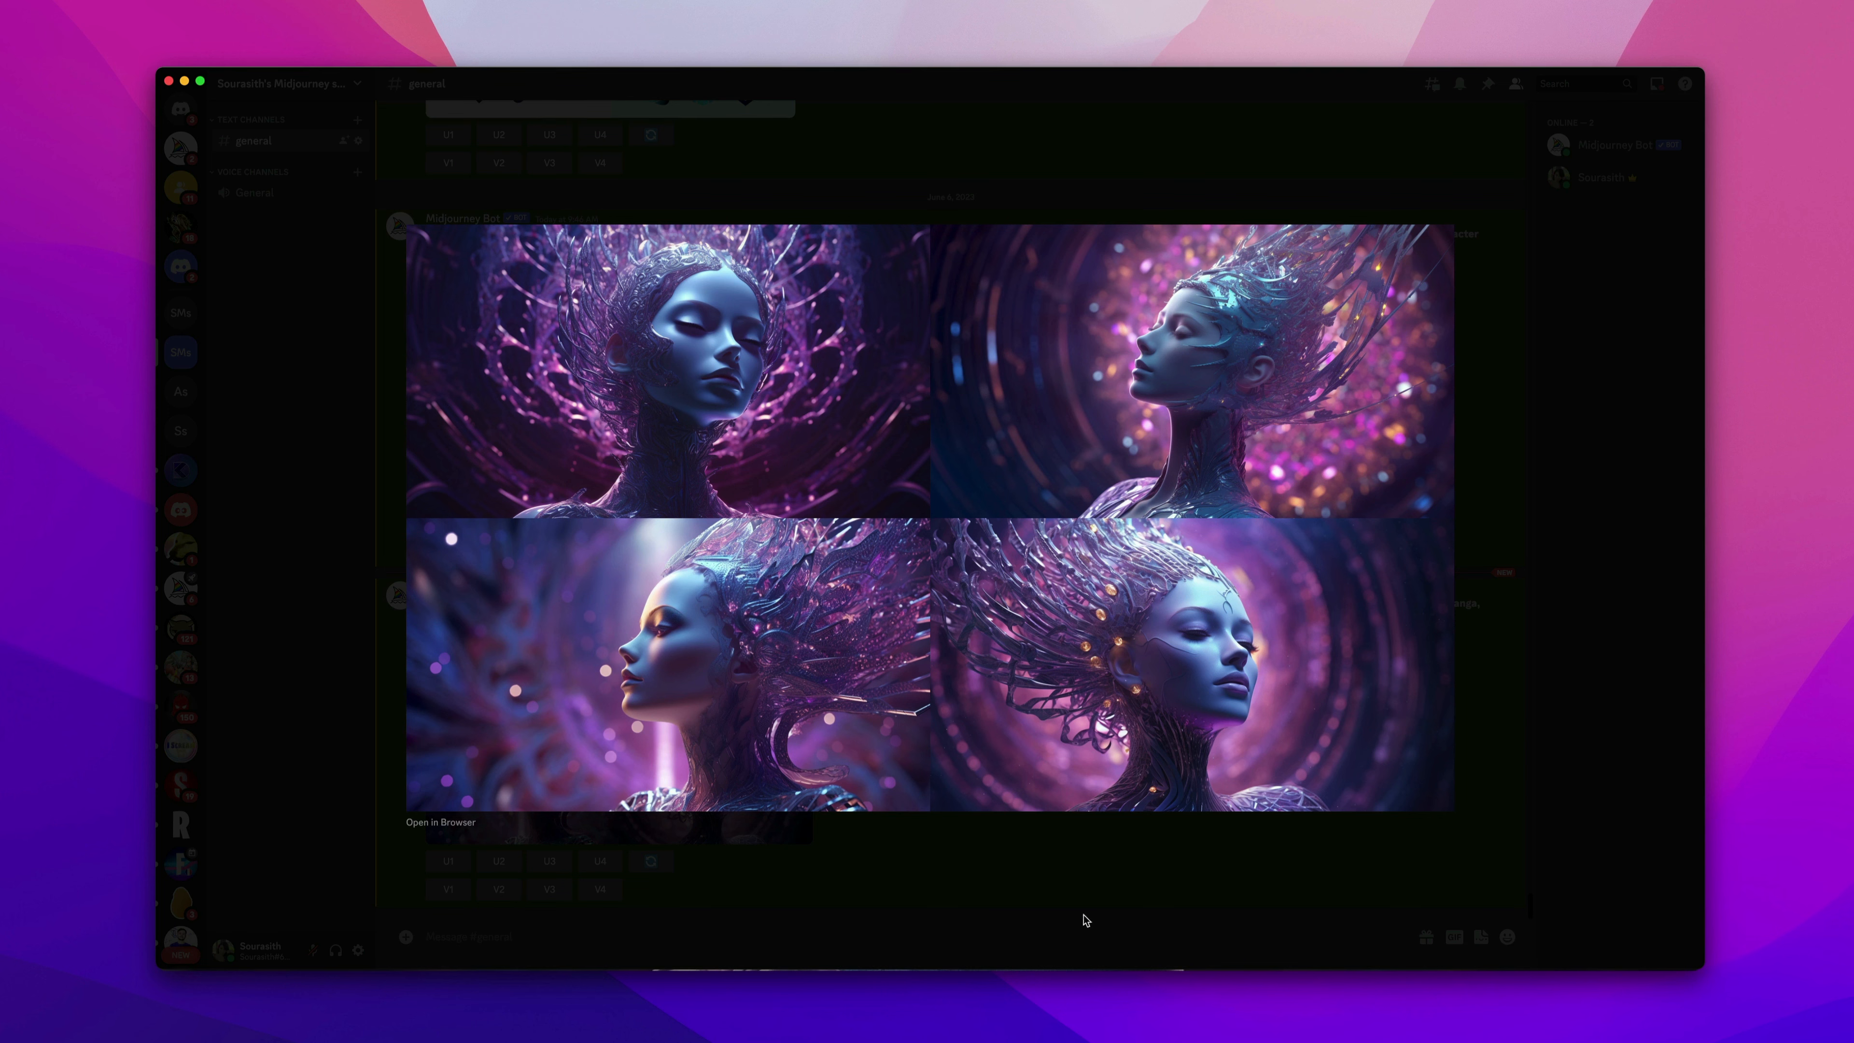
click(1019, 906)
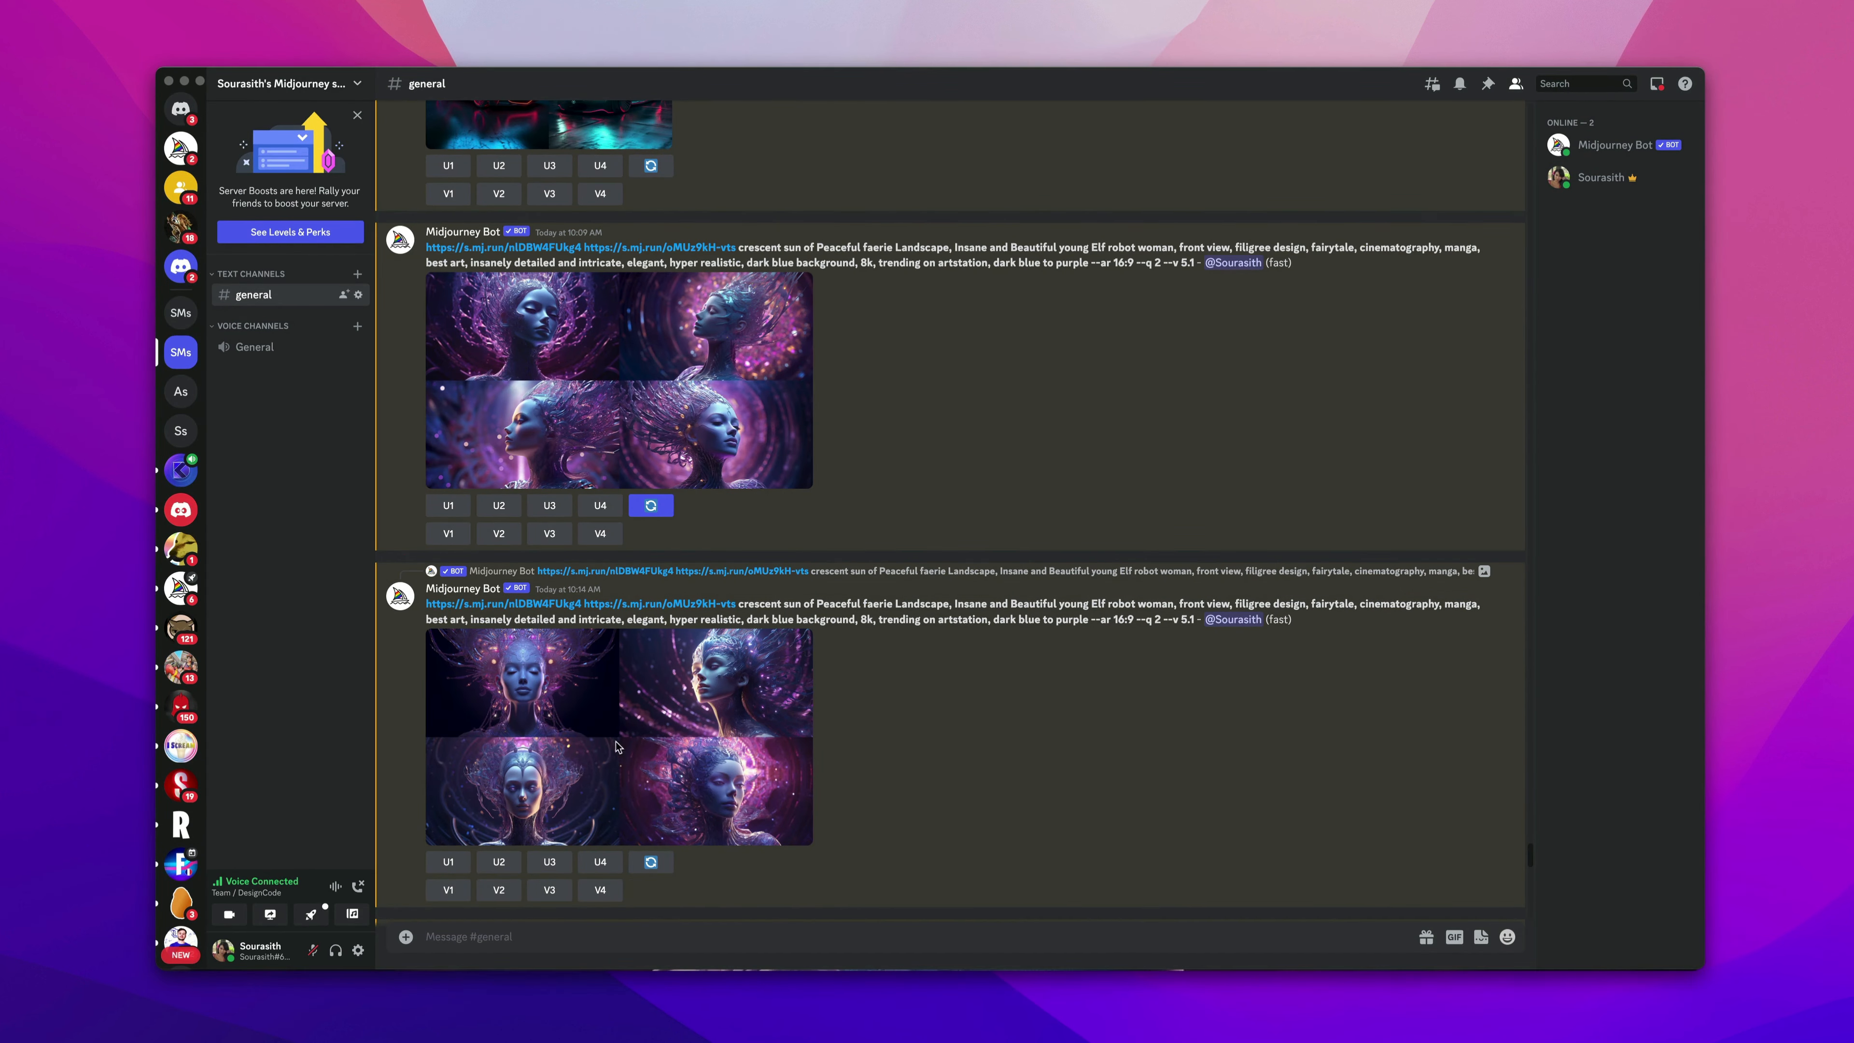
click(629, 702)
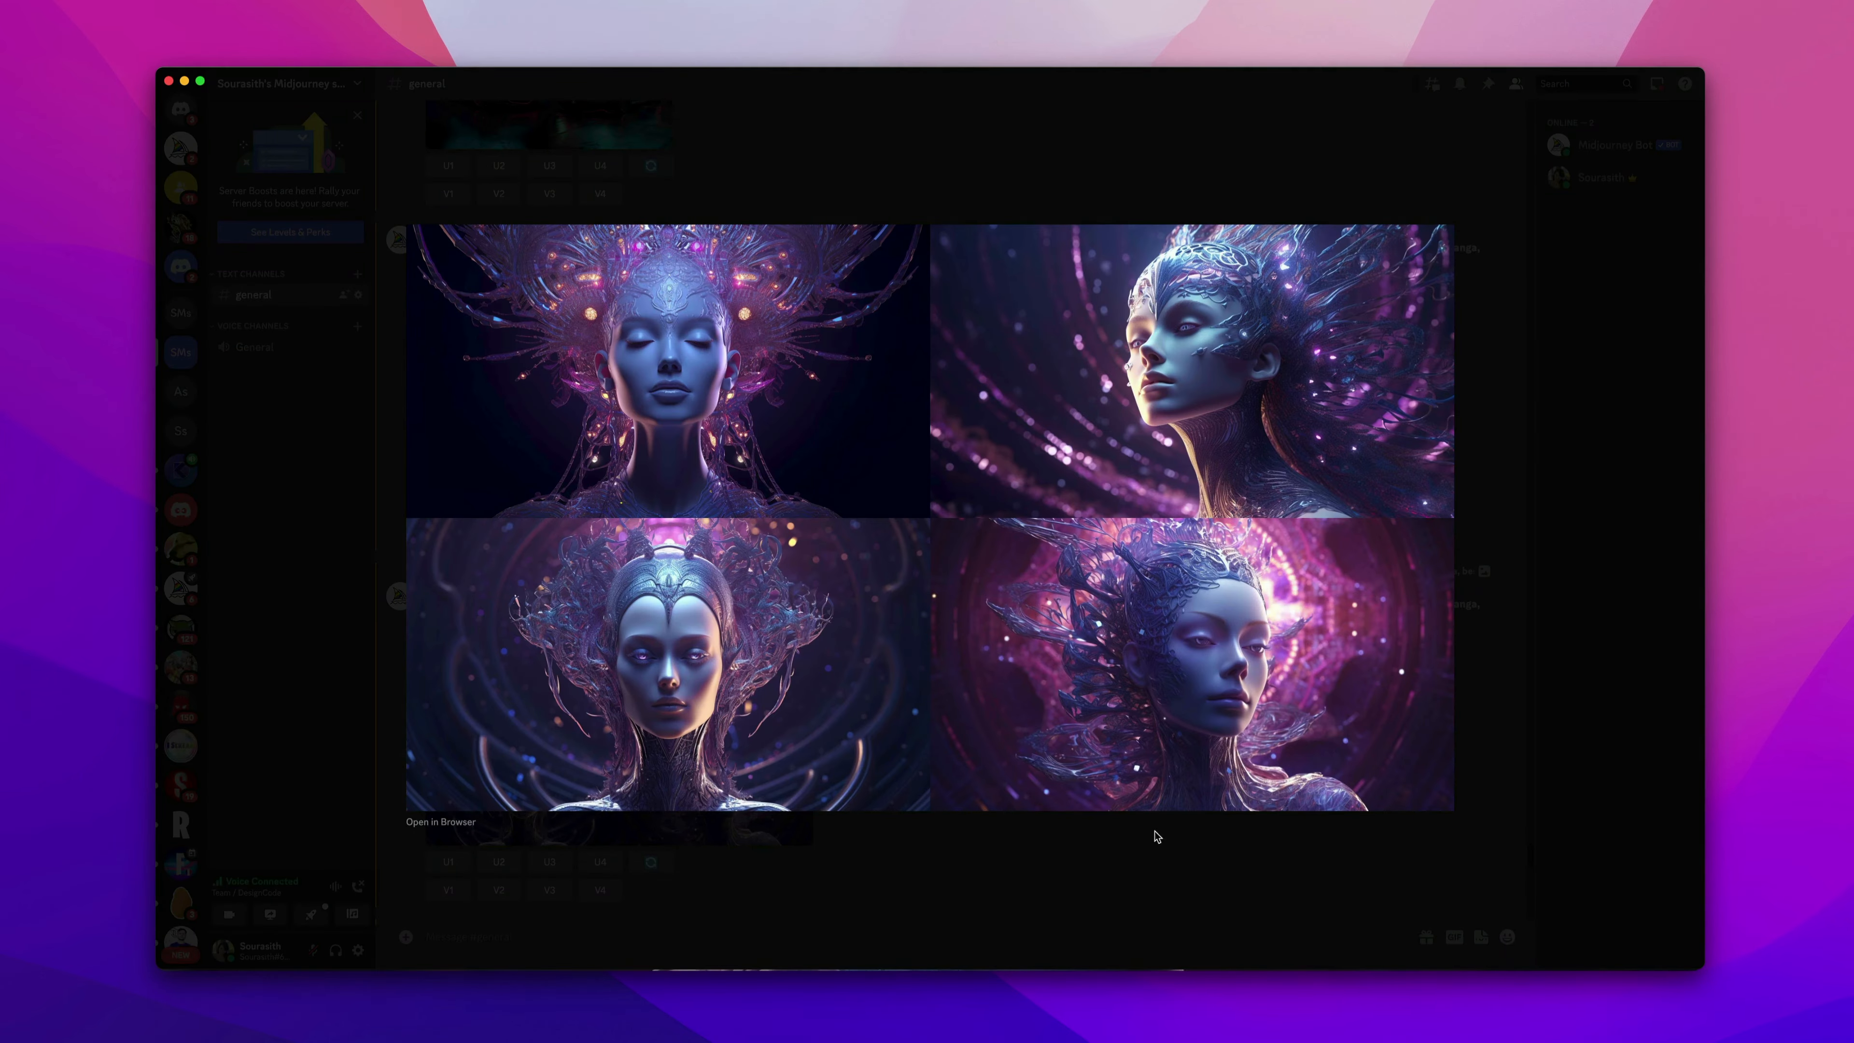
click(1165, 876)
click(718, 412)
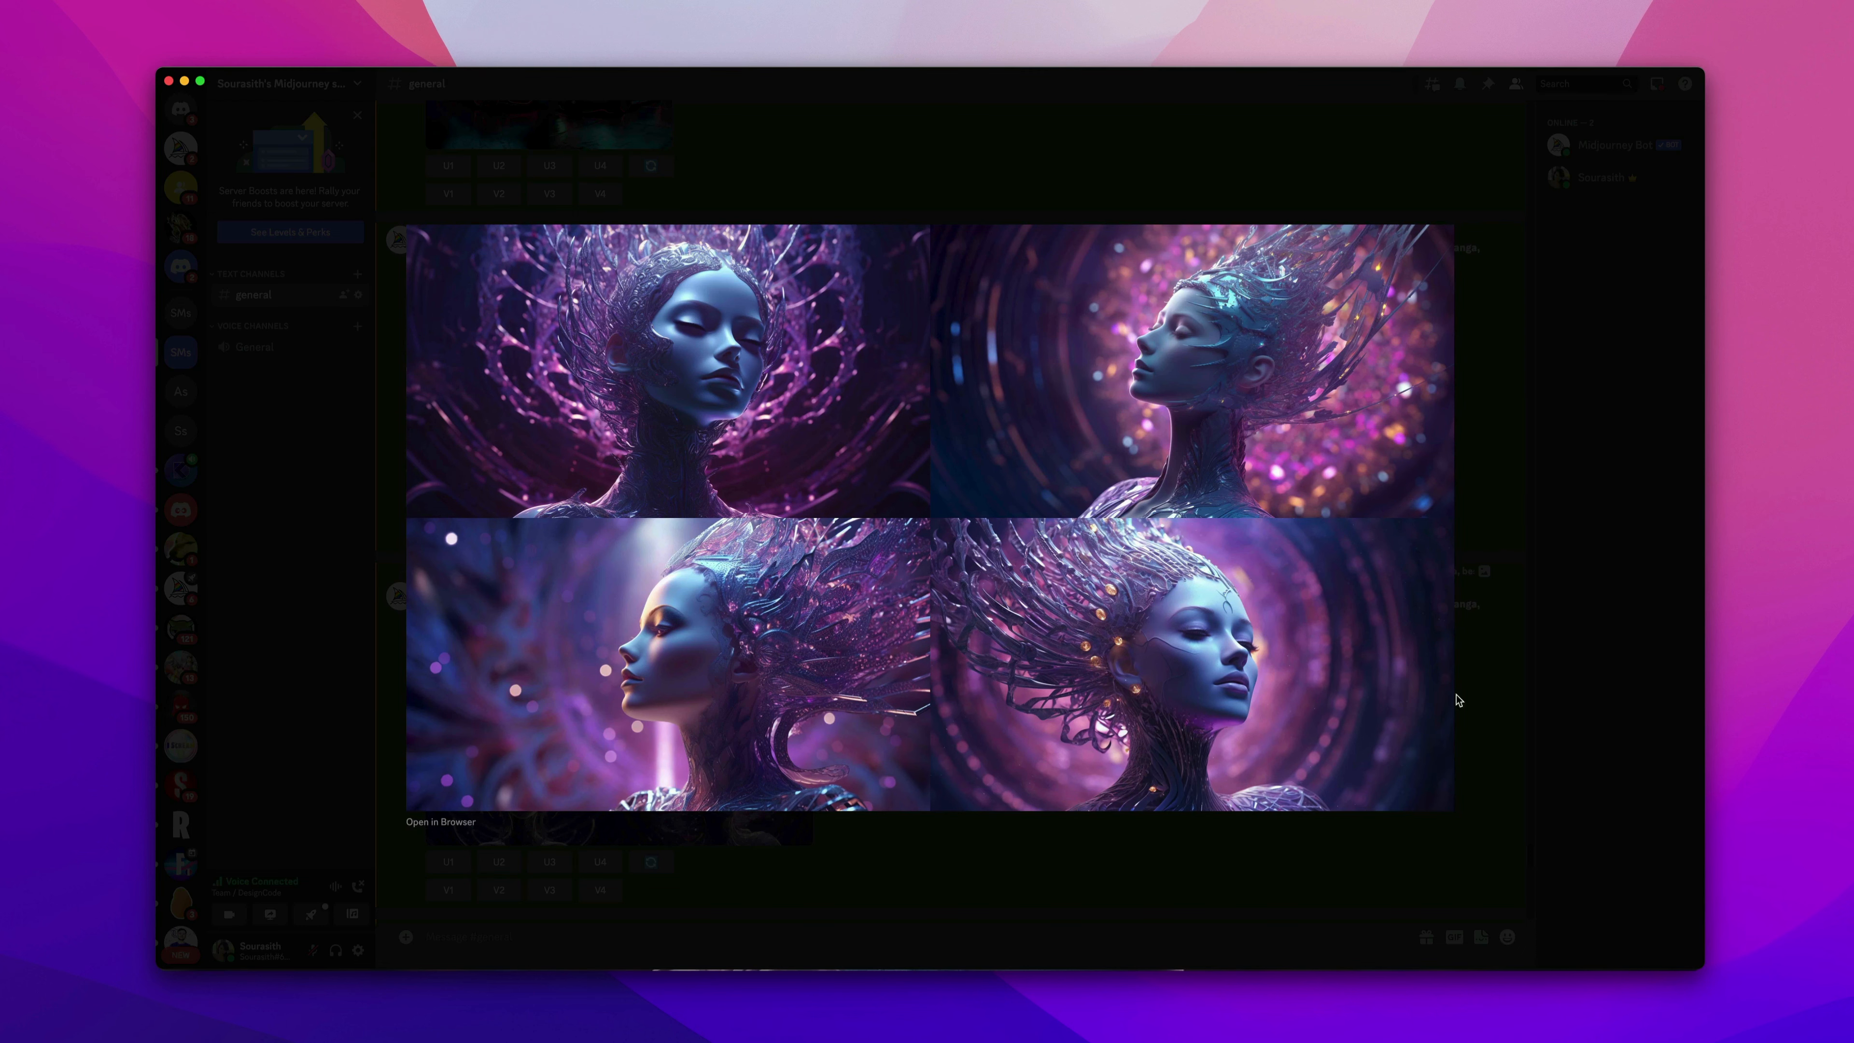
click(1578, 729)
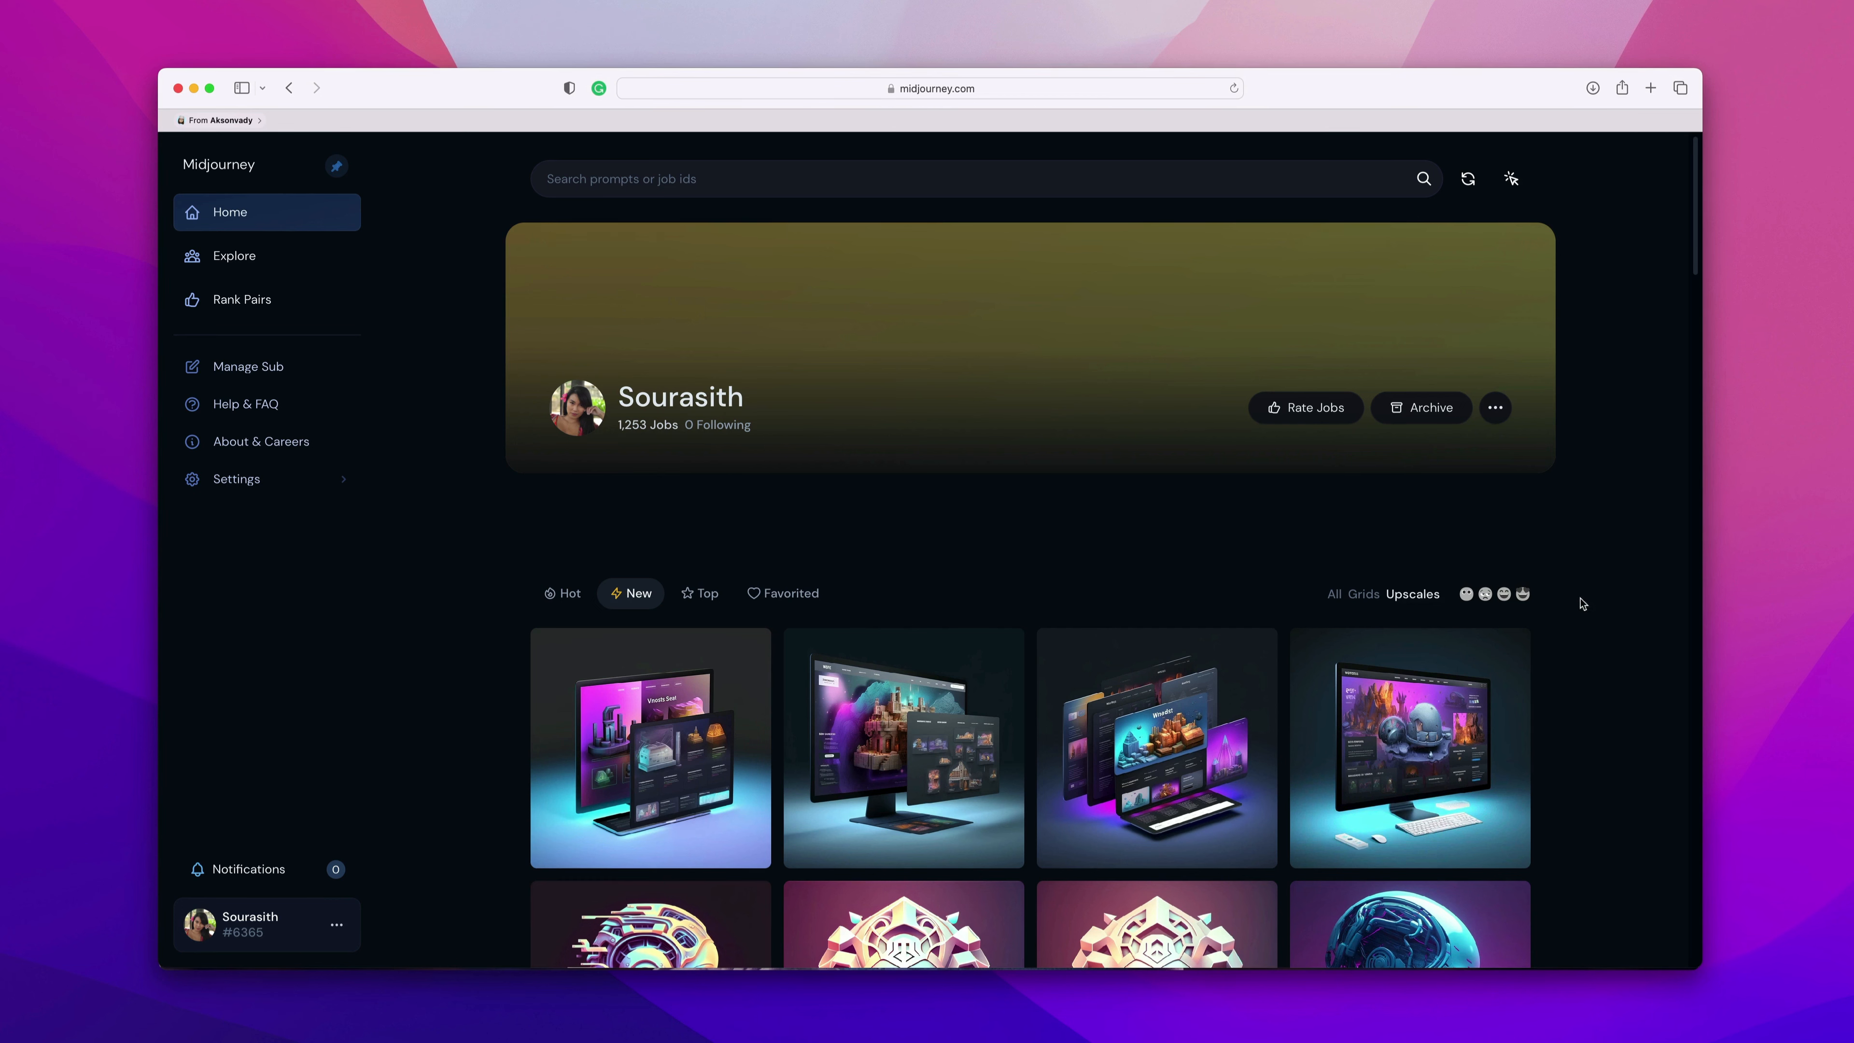
On the Midjourney website, search Explore for 'Bugatti neon light' and copy a neon sports car image's prompt.
click(226, 257)
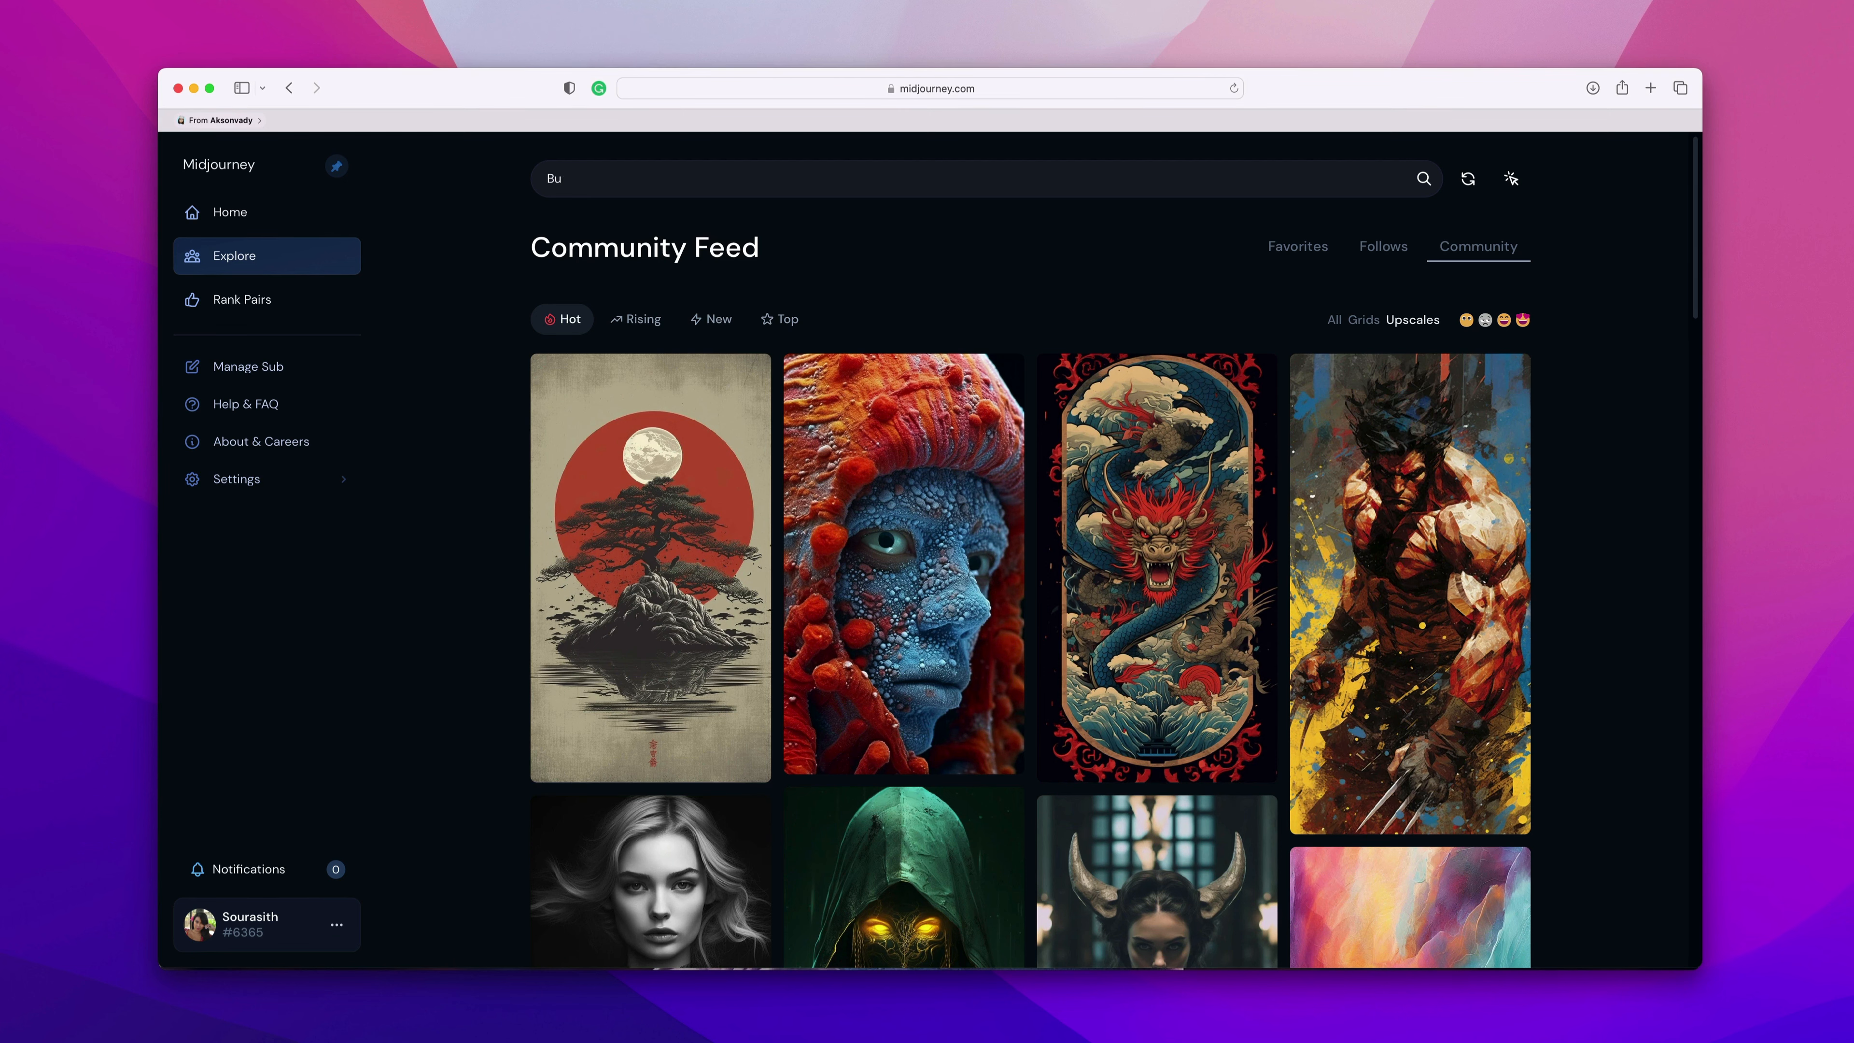
key(Return)
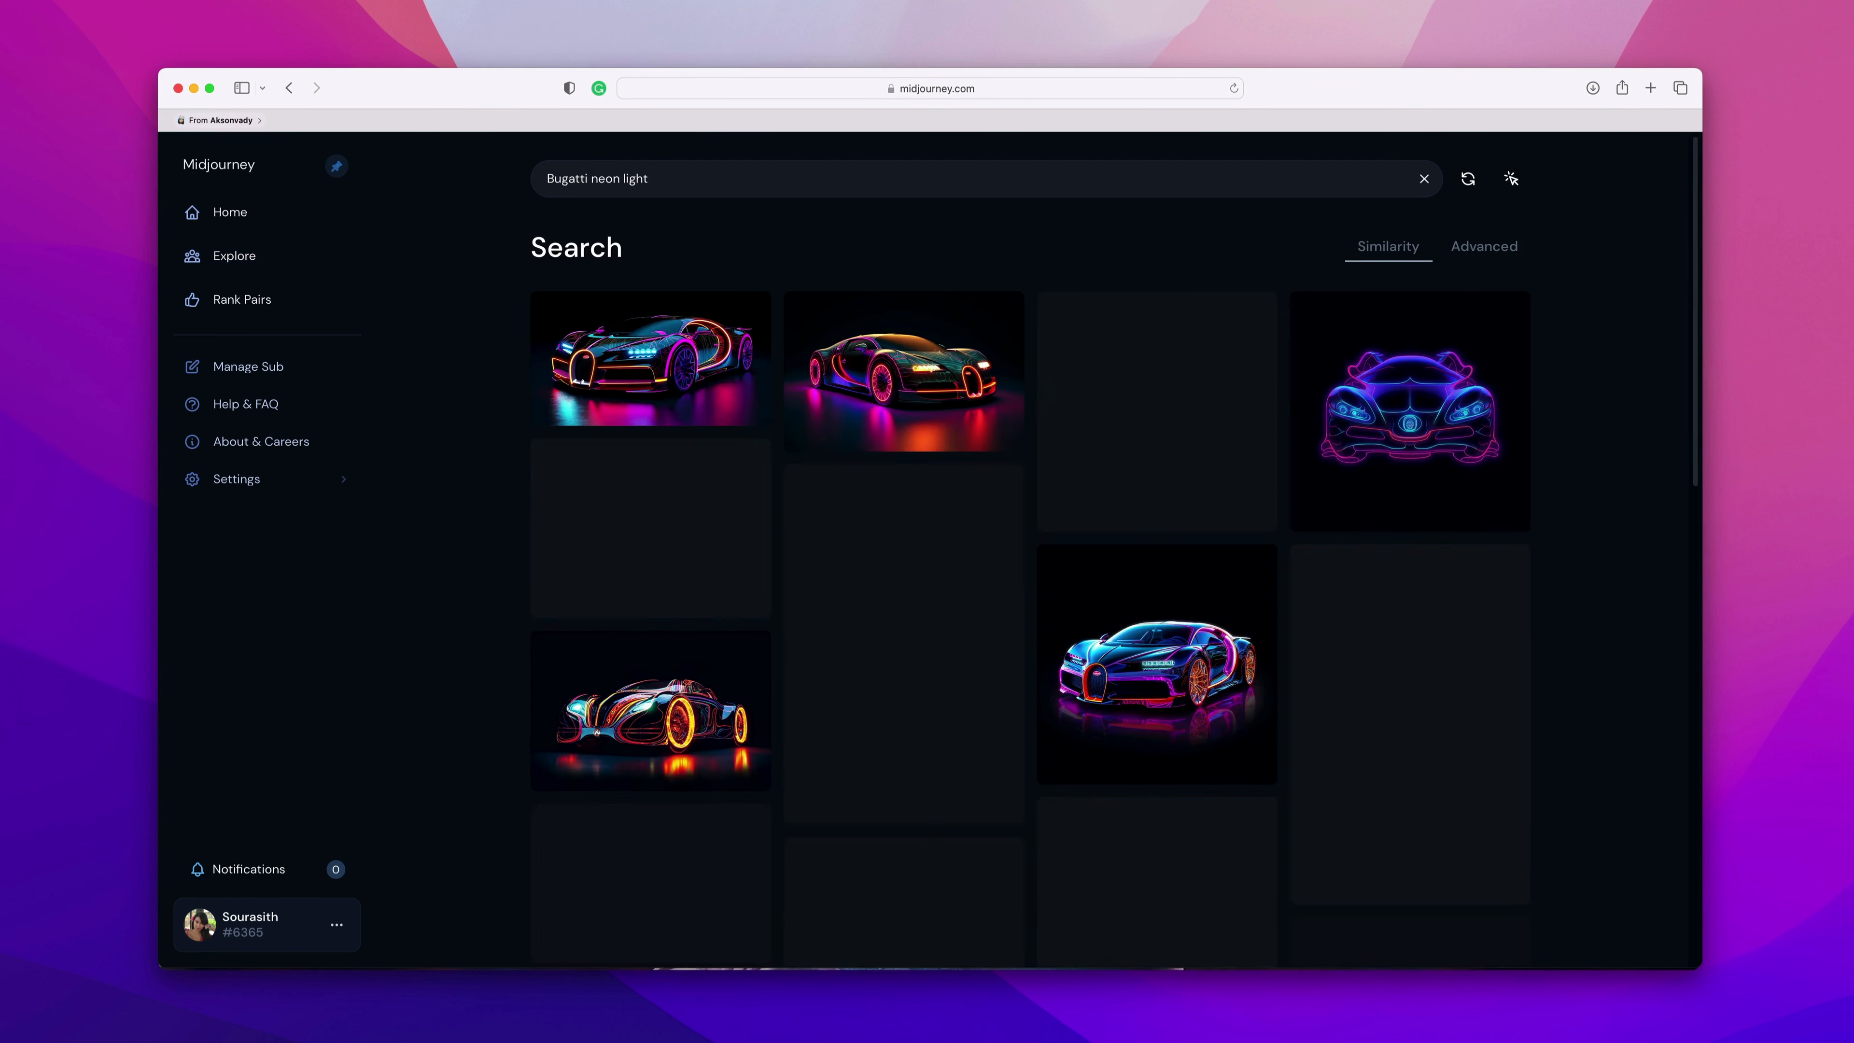
scroll(1501, 737, down, 10)
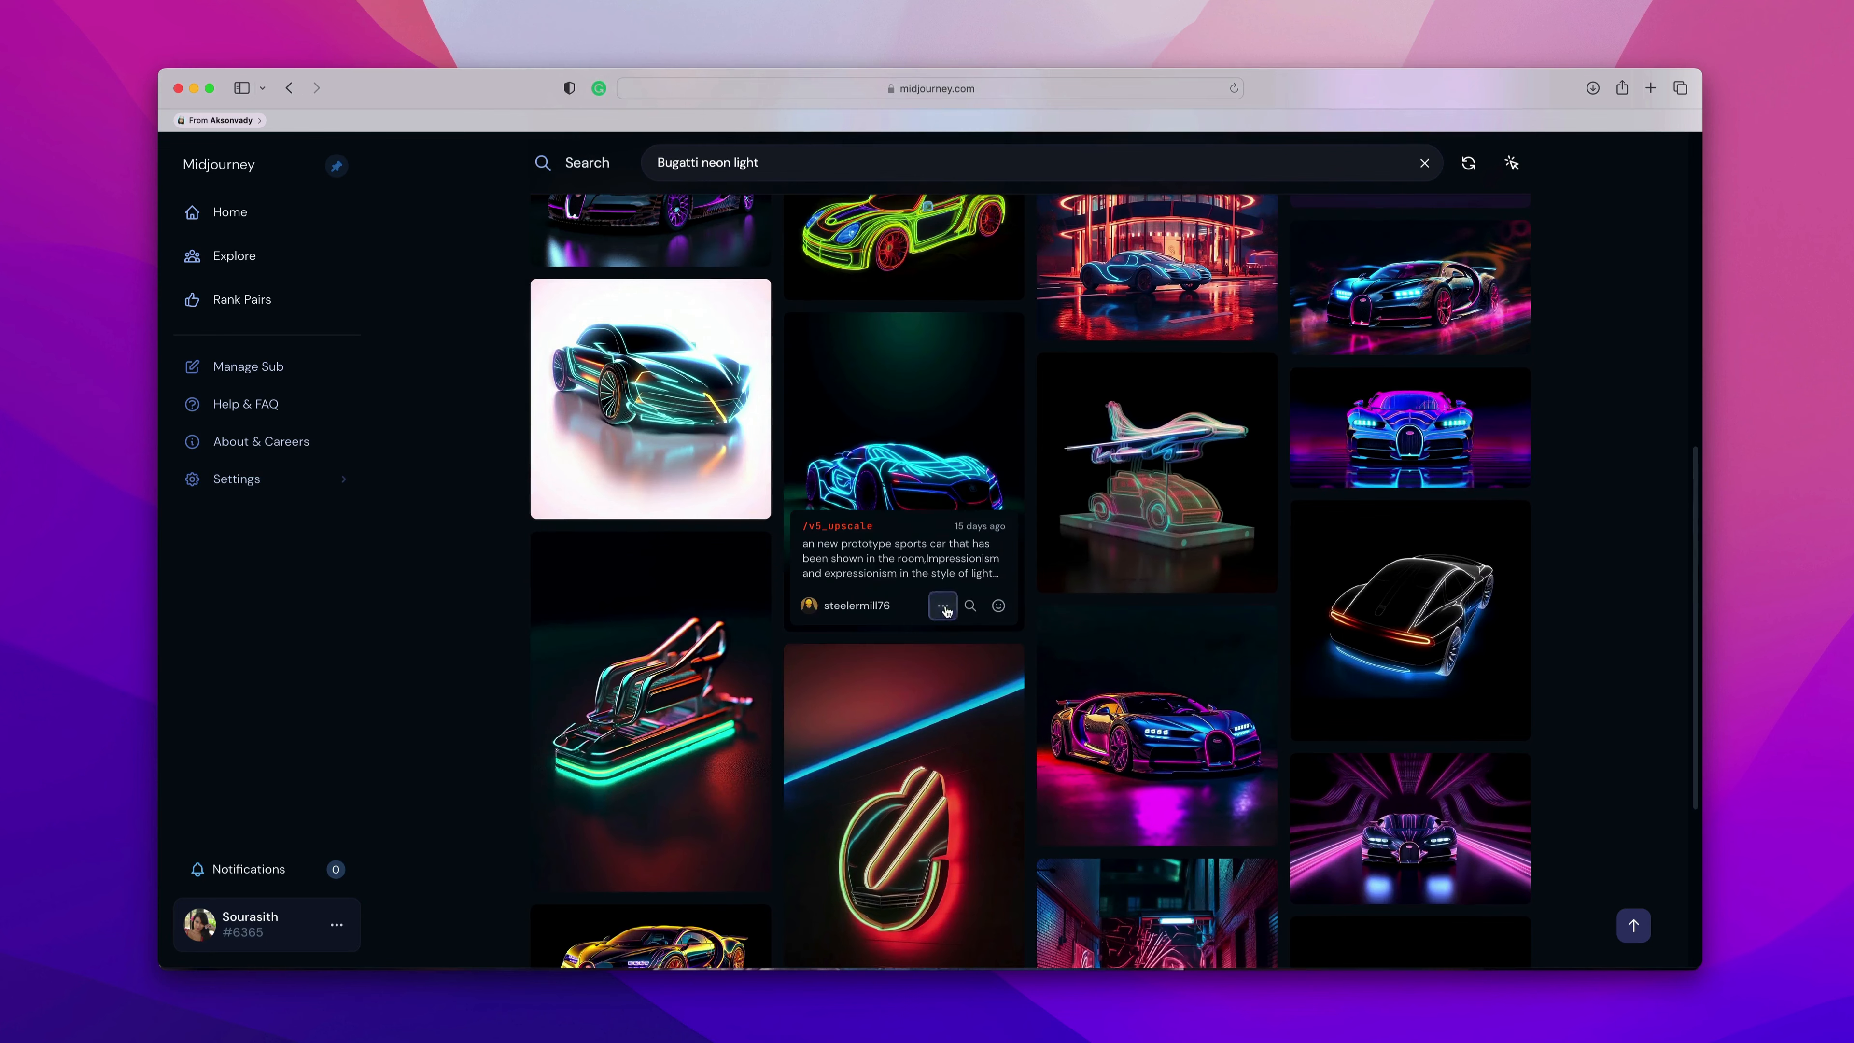
click(943, 605)
mouse_move(912, 410)
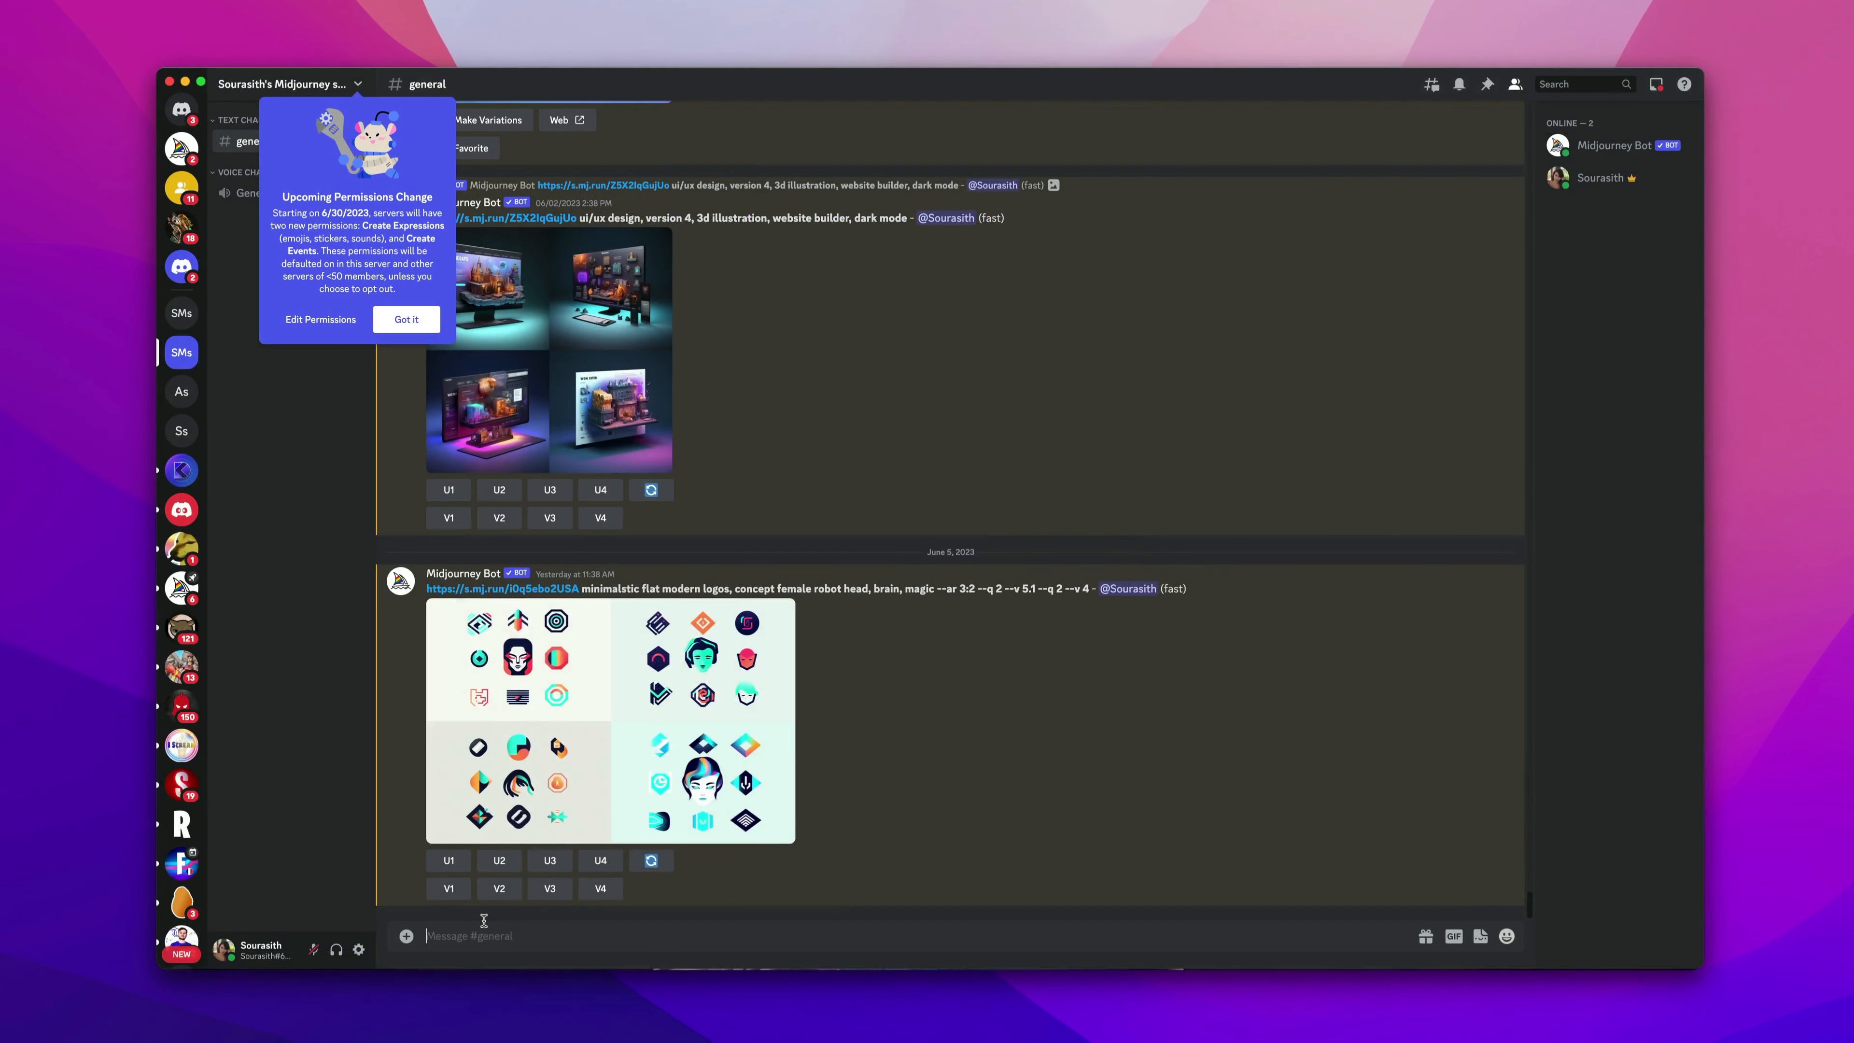
In Discord, run /imagine with the copied sports car prompt.
text(/)
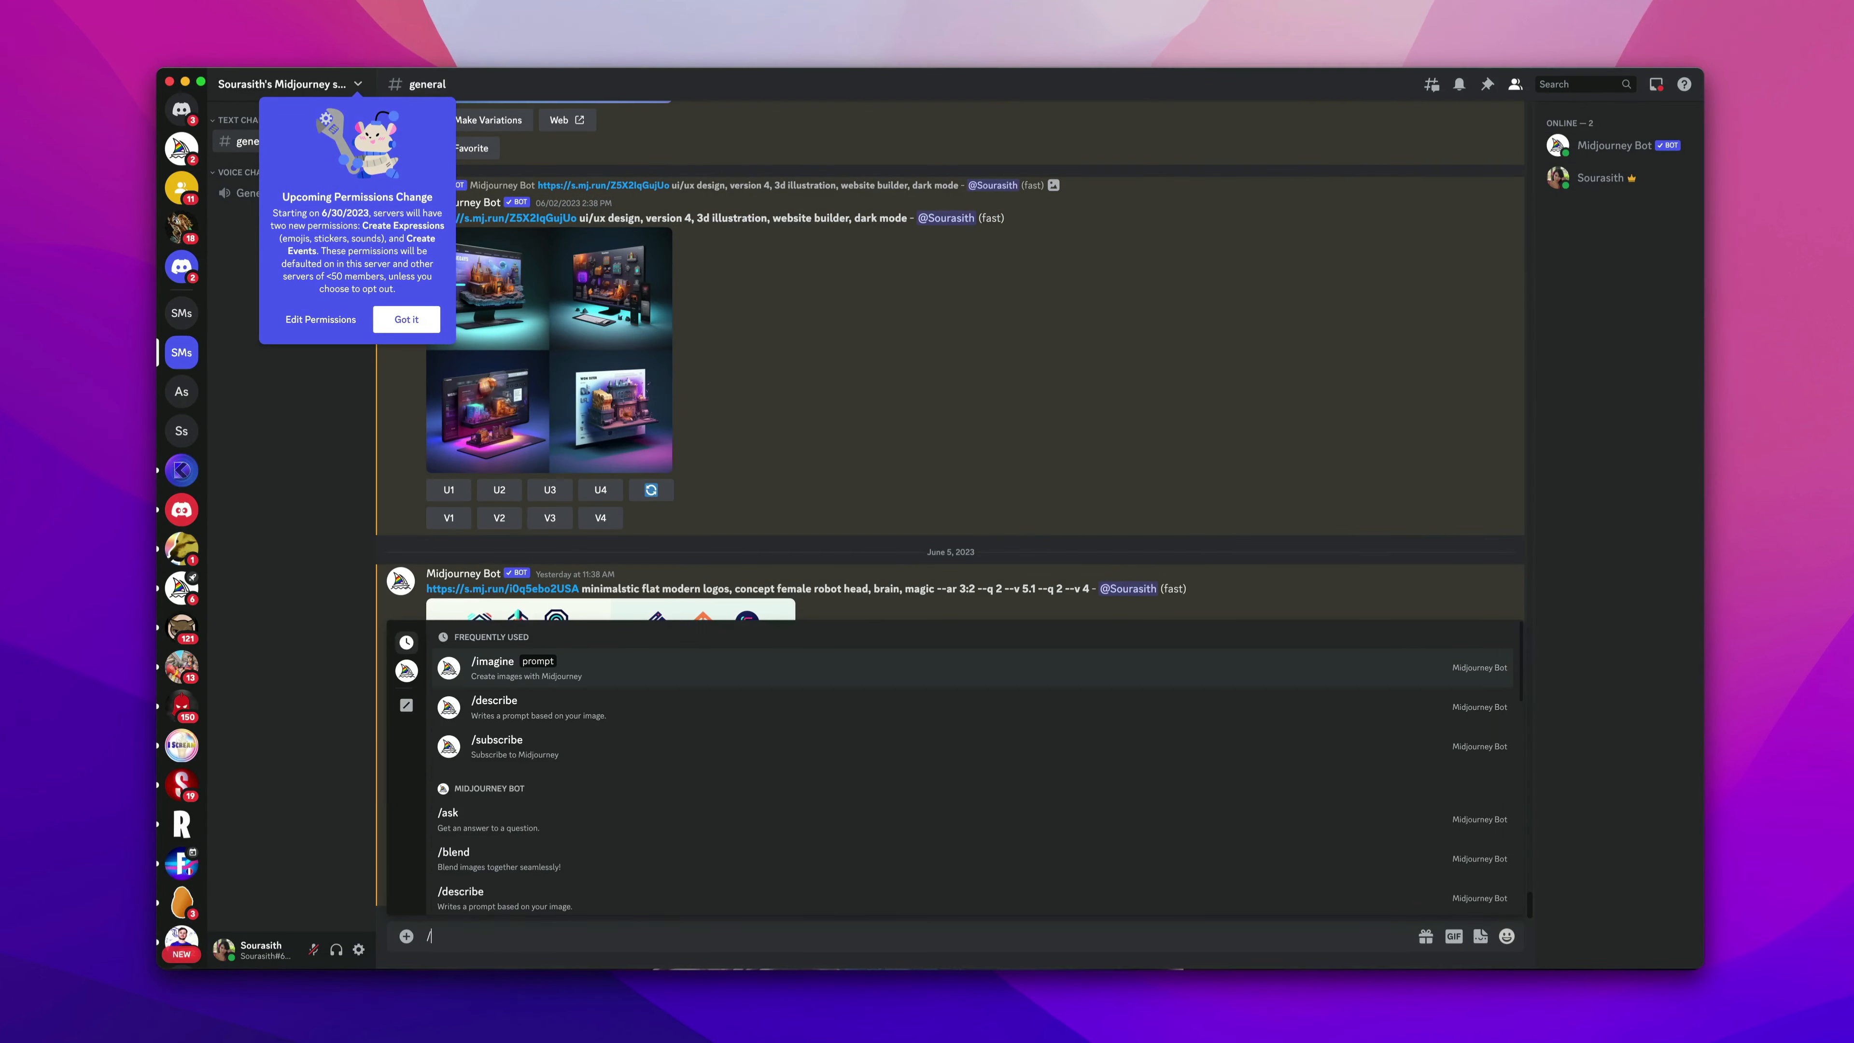
text(imag)
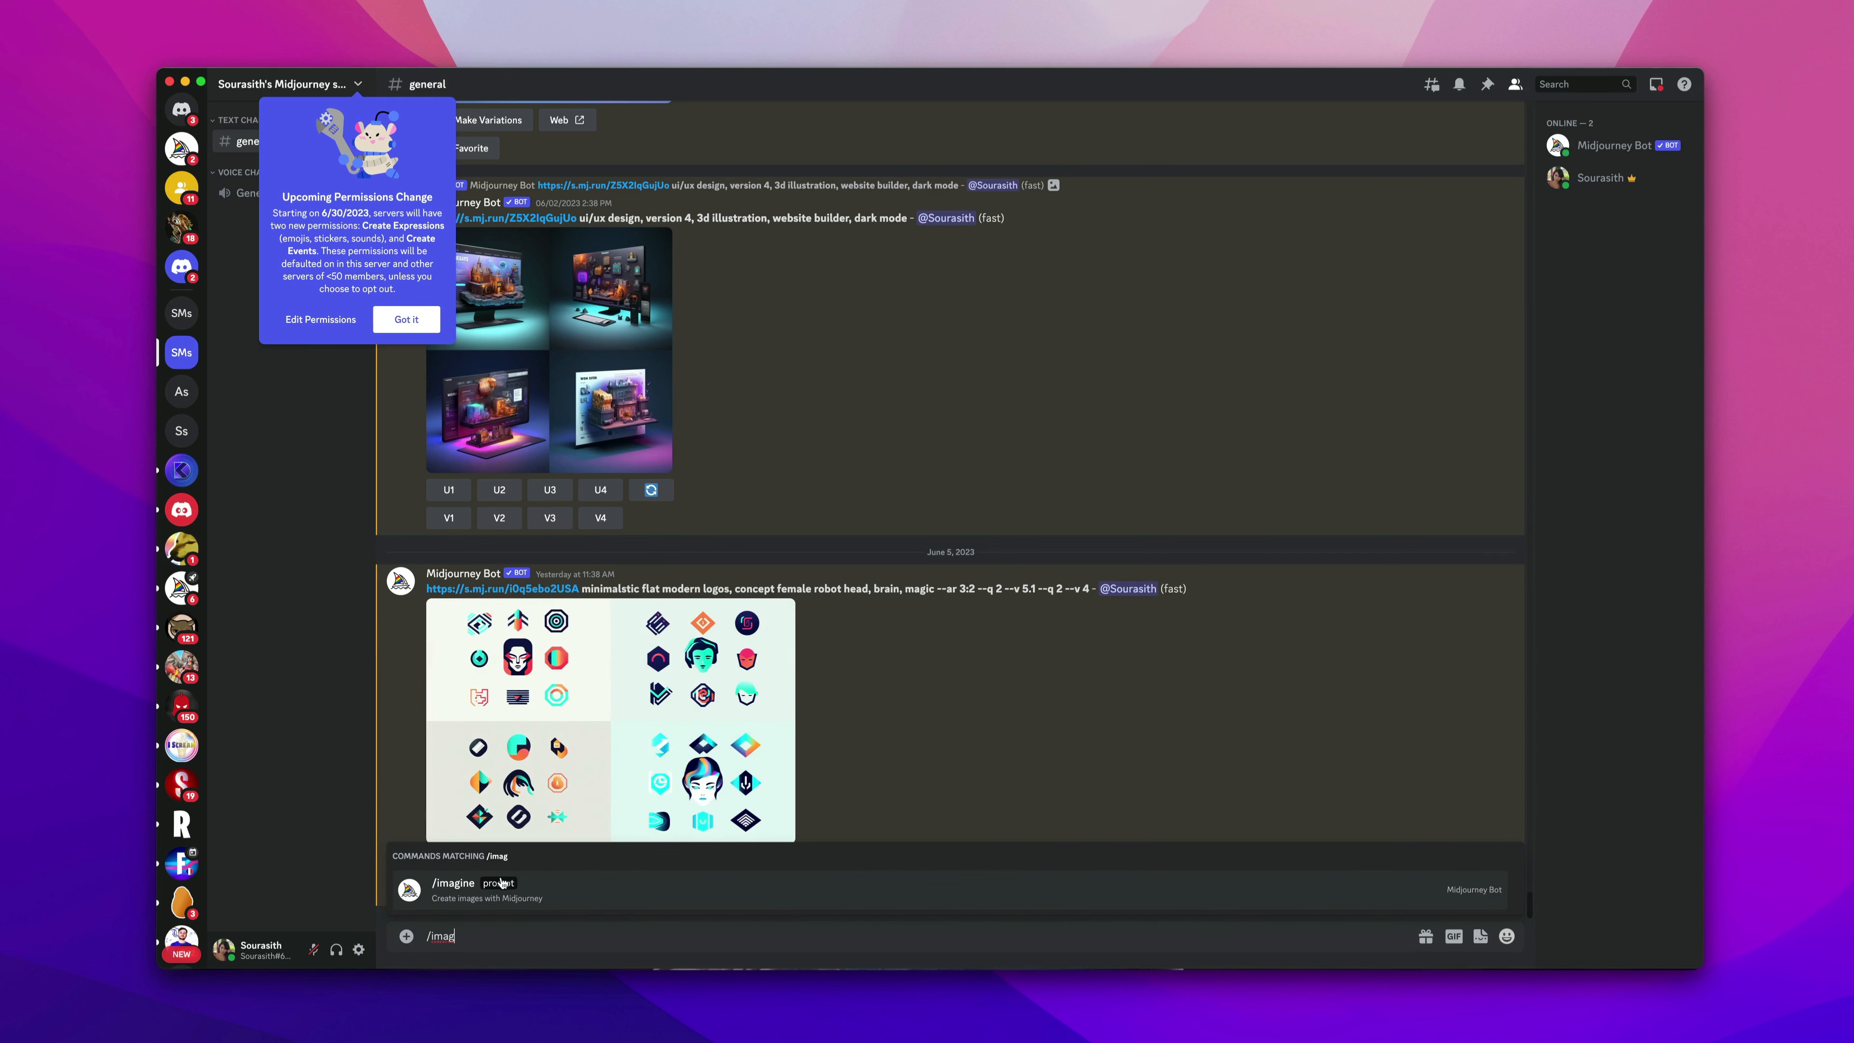
click(501, 882)
text(an new prototype sports car that has been shown in the room,Impressionism and expressionism in the style of light blue and dark crimson, neon-infused LED Lighting digitalism, vividly bold designs, bold character designs, opacity and translucency, auto body works, photorealistic,[Neon Noir] =neon, noir, futuristic, moody, atmospheric, nostalgic, dystopia, hyper-realistic, ultra-detailed,)
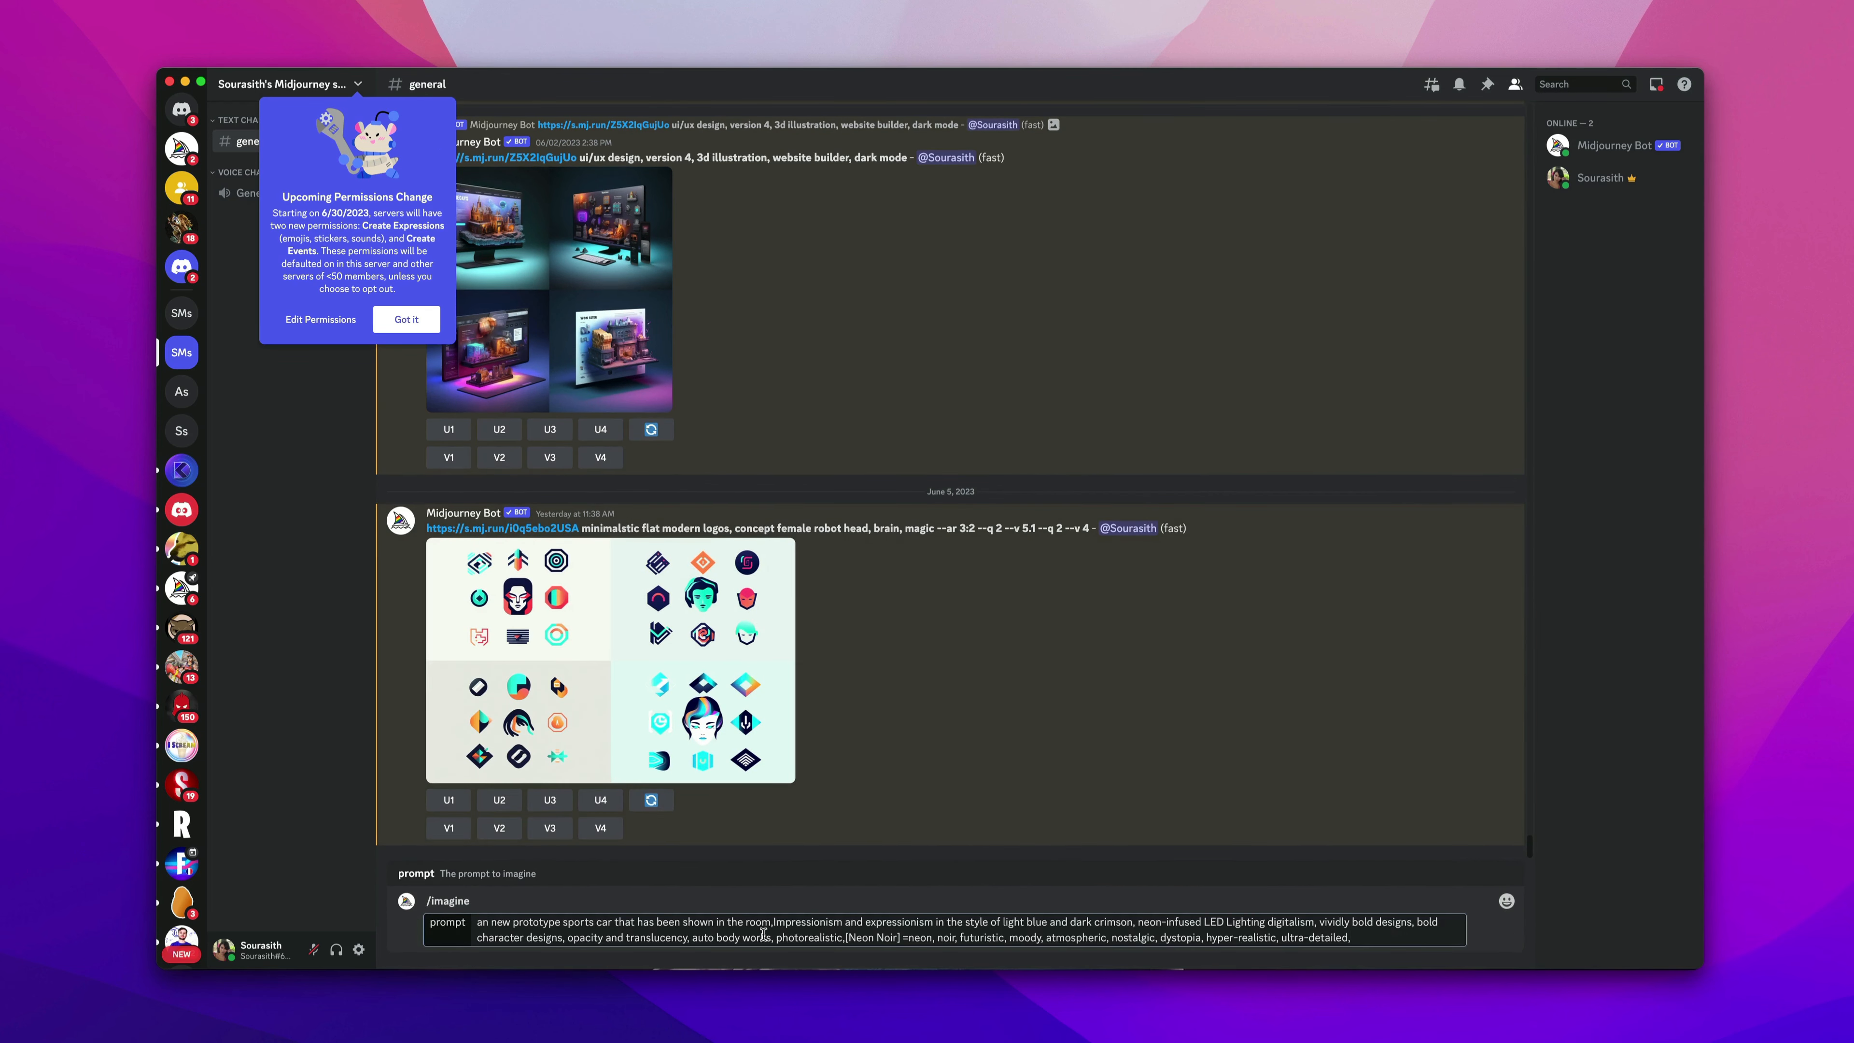
key(Return)
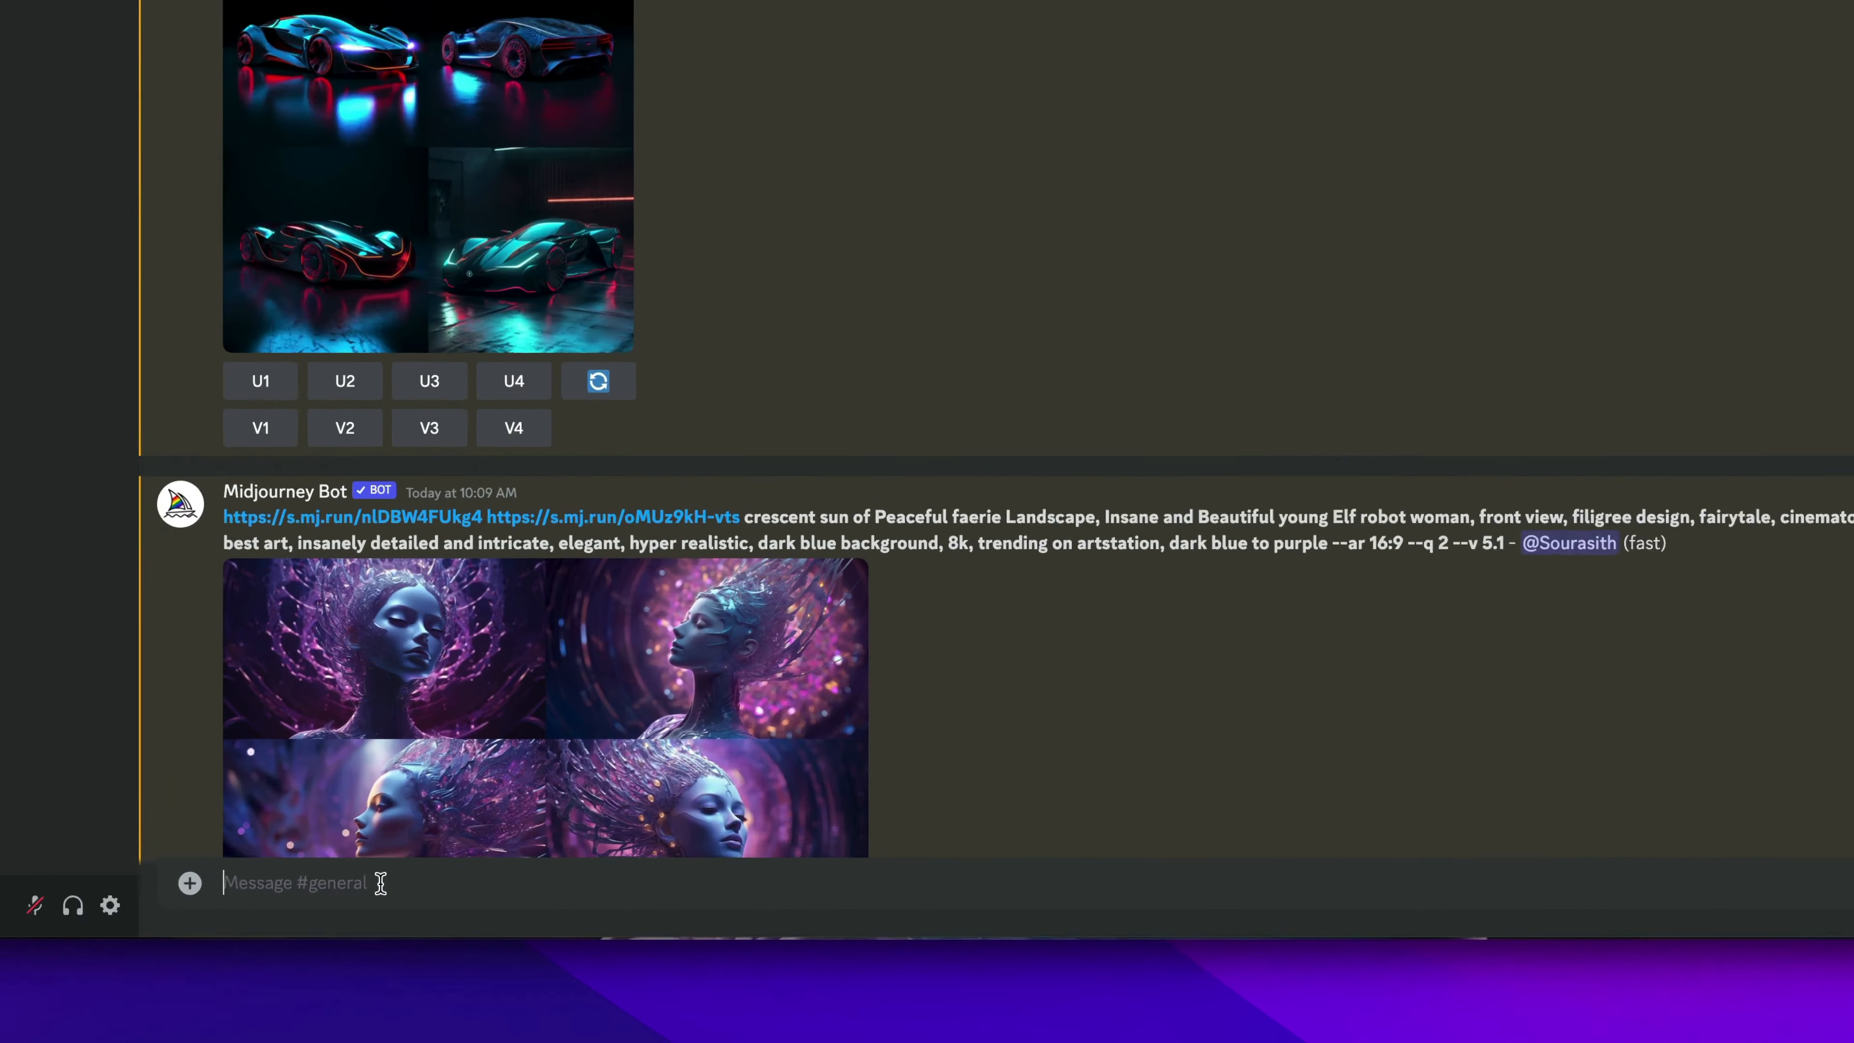
Start another /imagine with the copied prompt and replace 'sports car' with 'bugatti'.
text(/im)
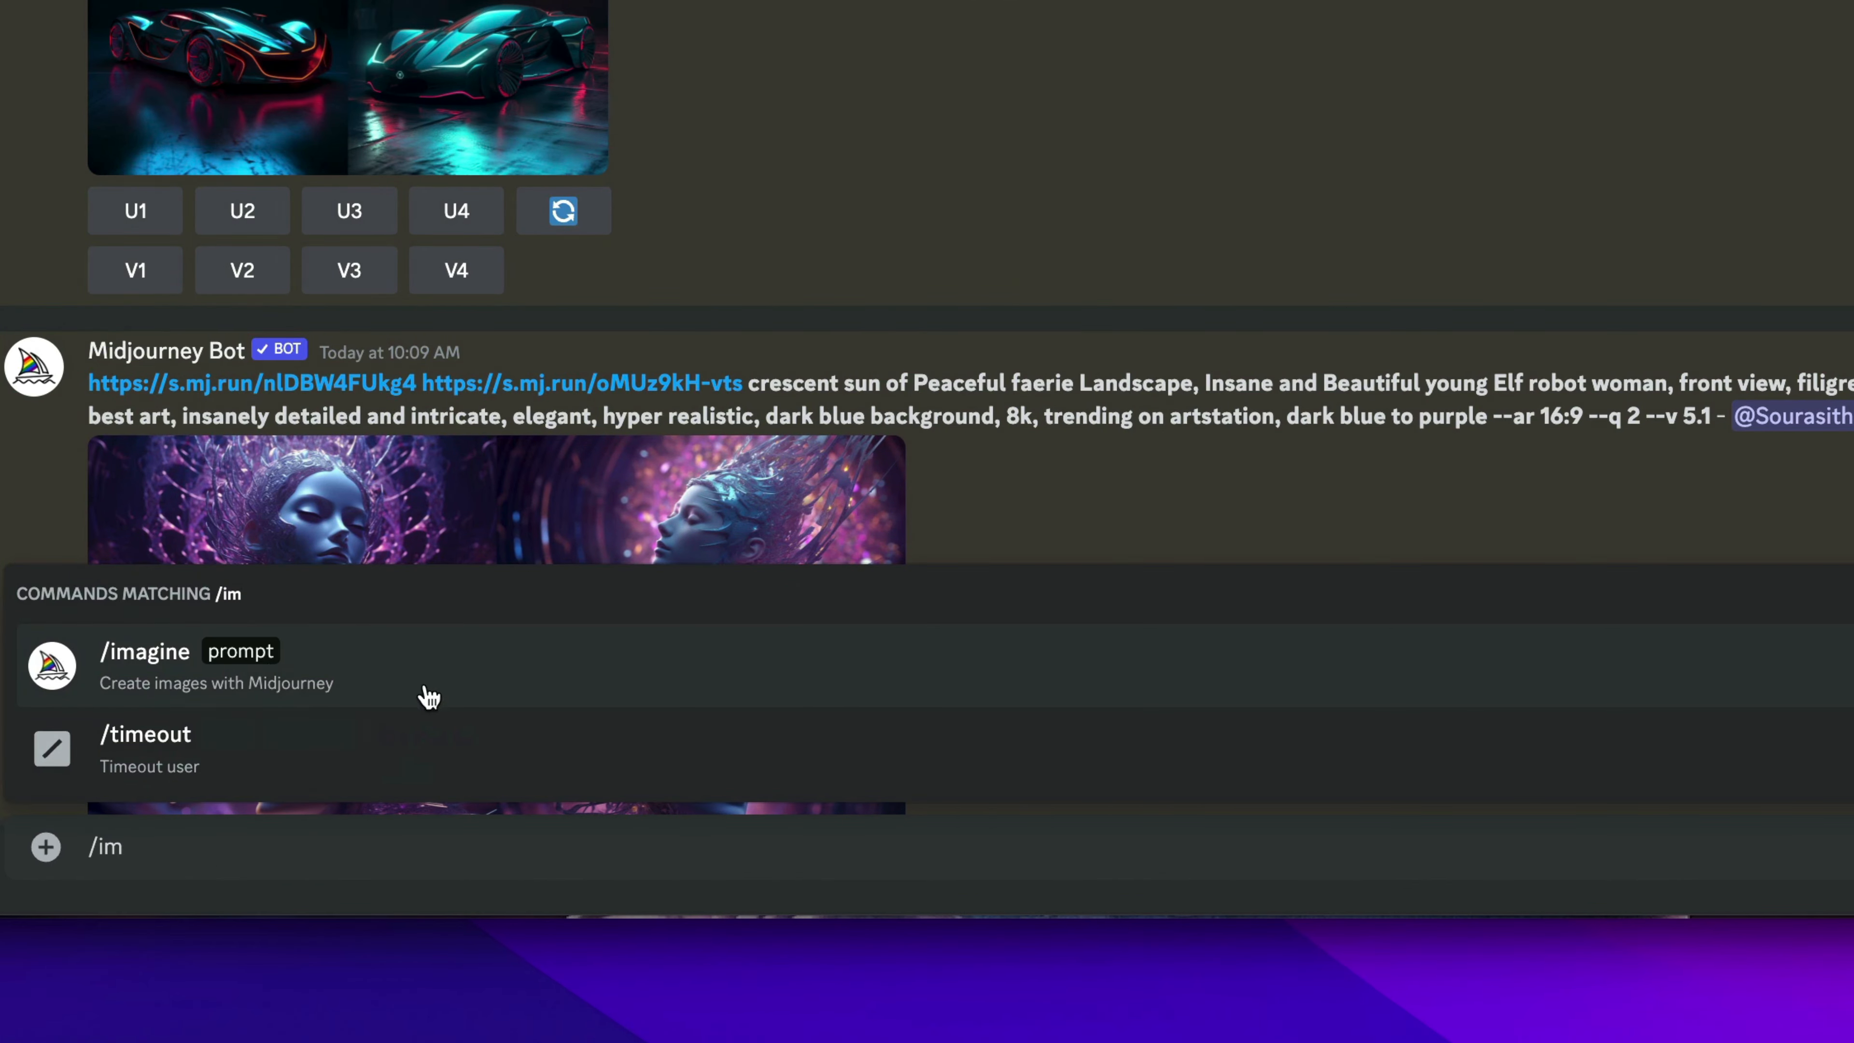
click(273, 676)
key(super+v)
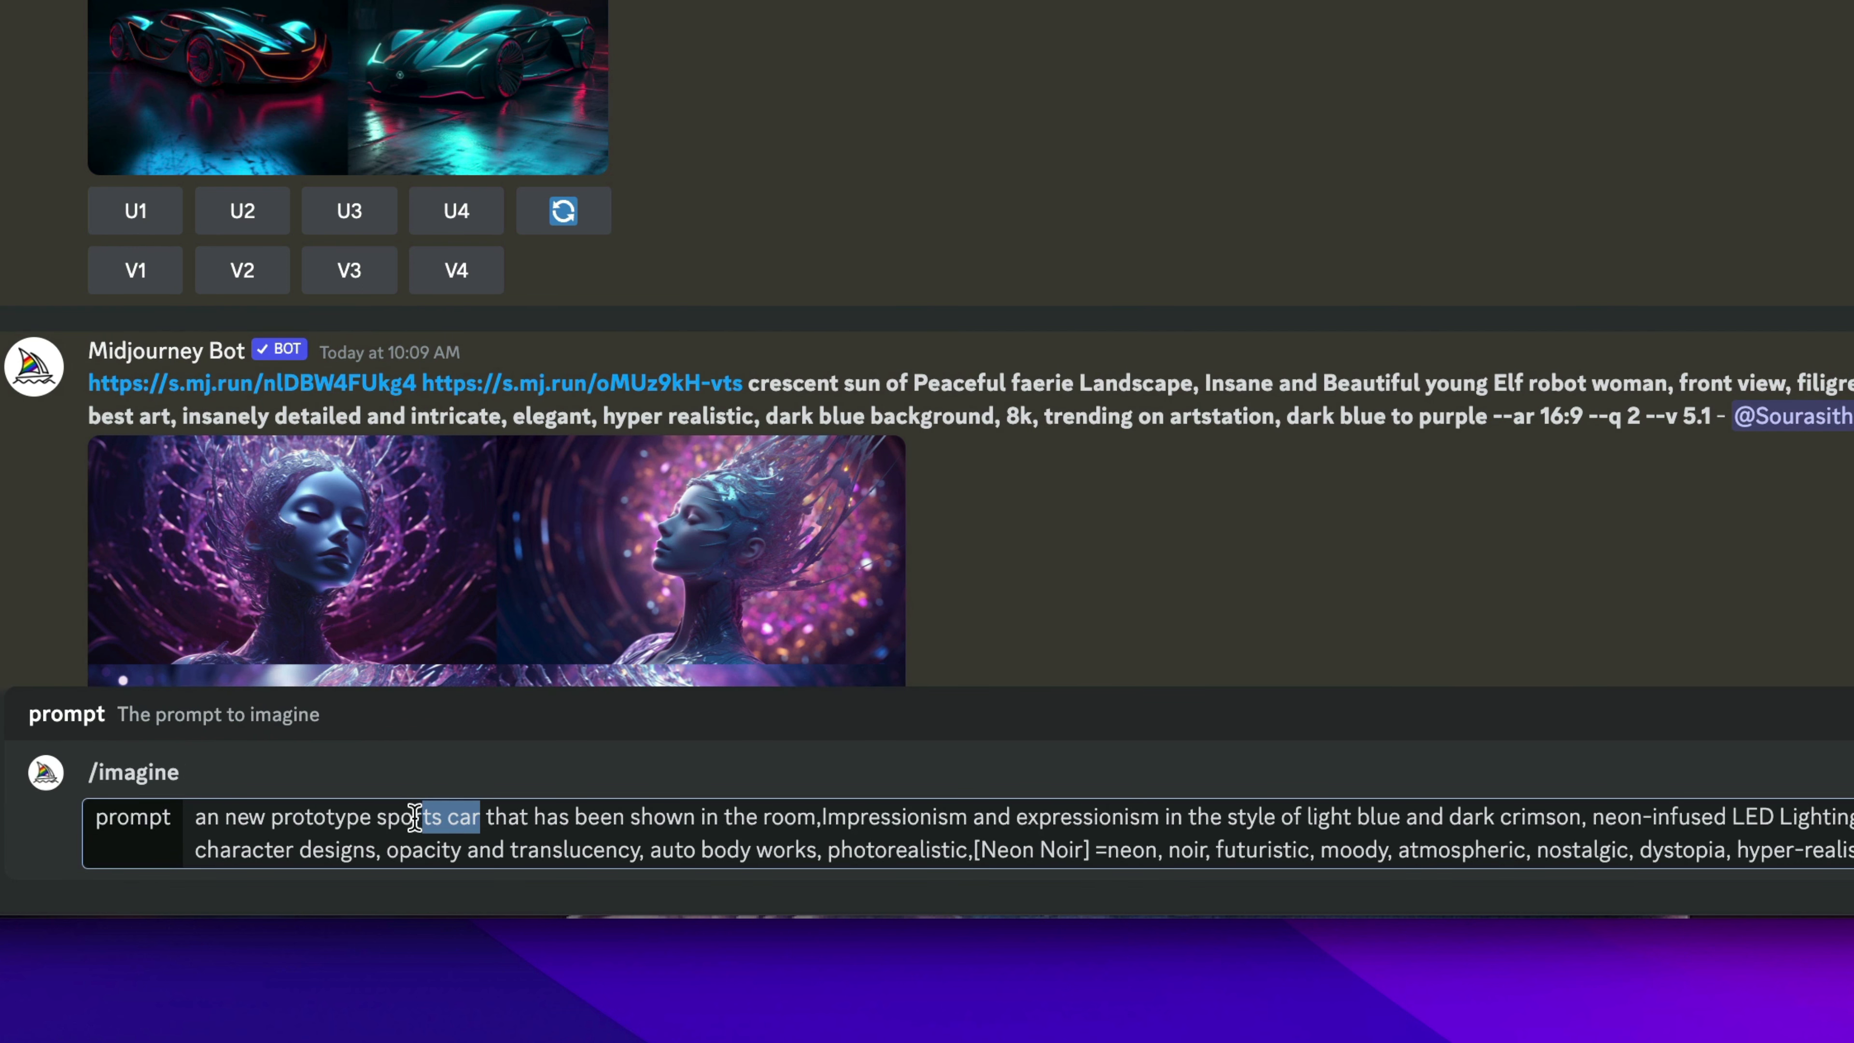
text(bugatti)
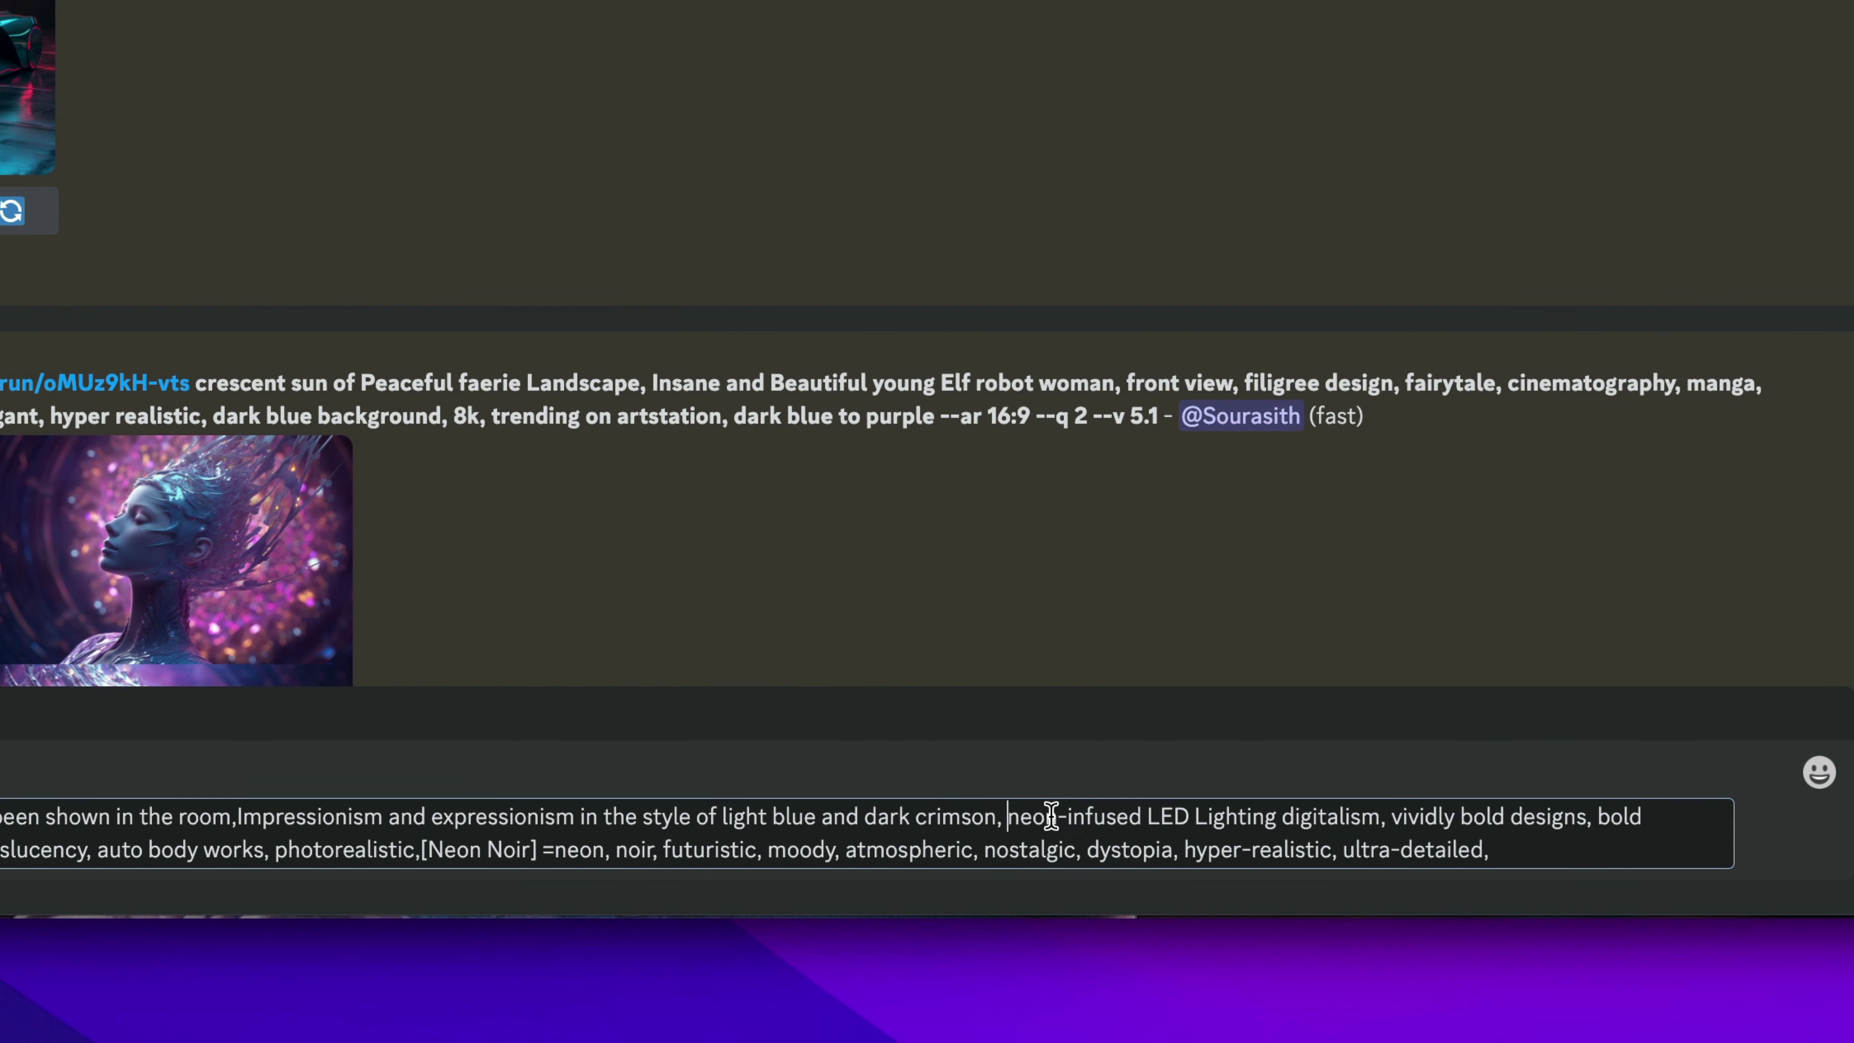
Insert 'lighting flame behind the car in neon light,' before 'neon-infused', submit the prompt and preview the resulting images.
text(flame behind the car)
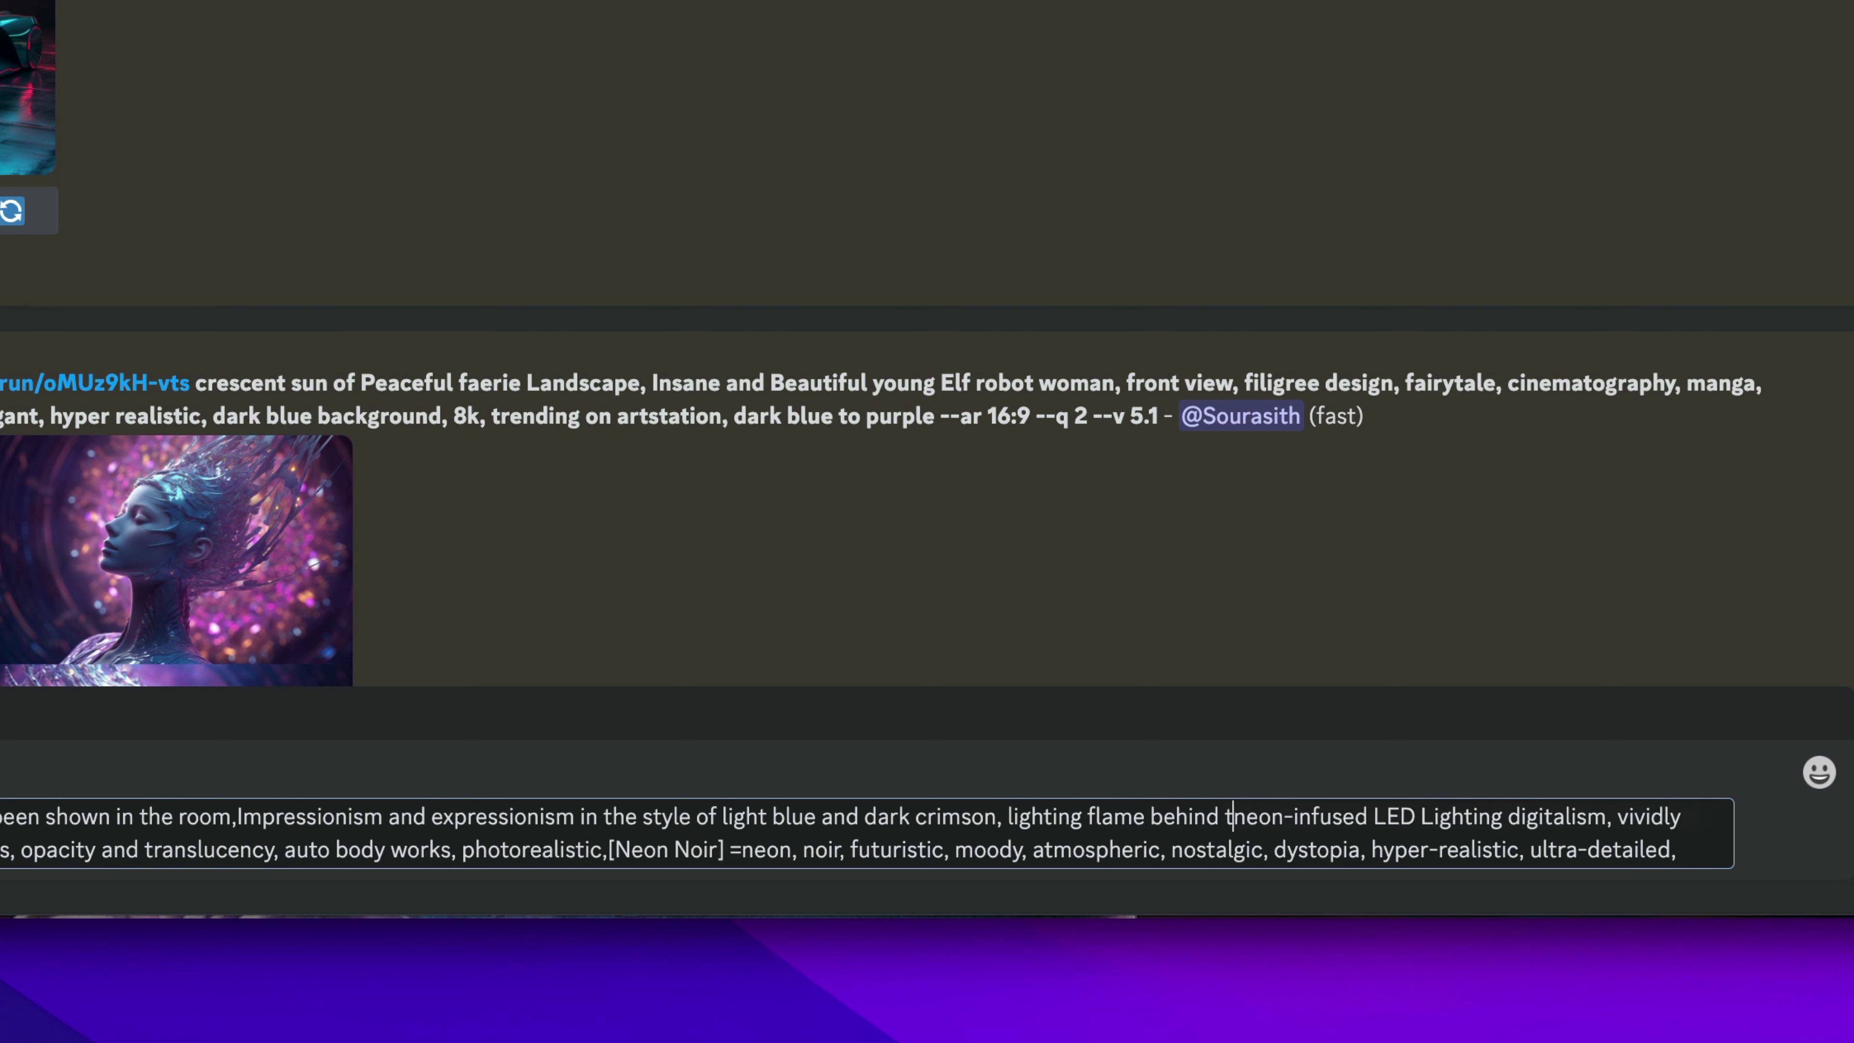
key(BackSpace)
key(BackSpace)
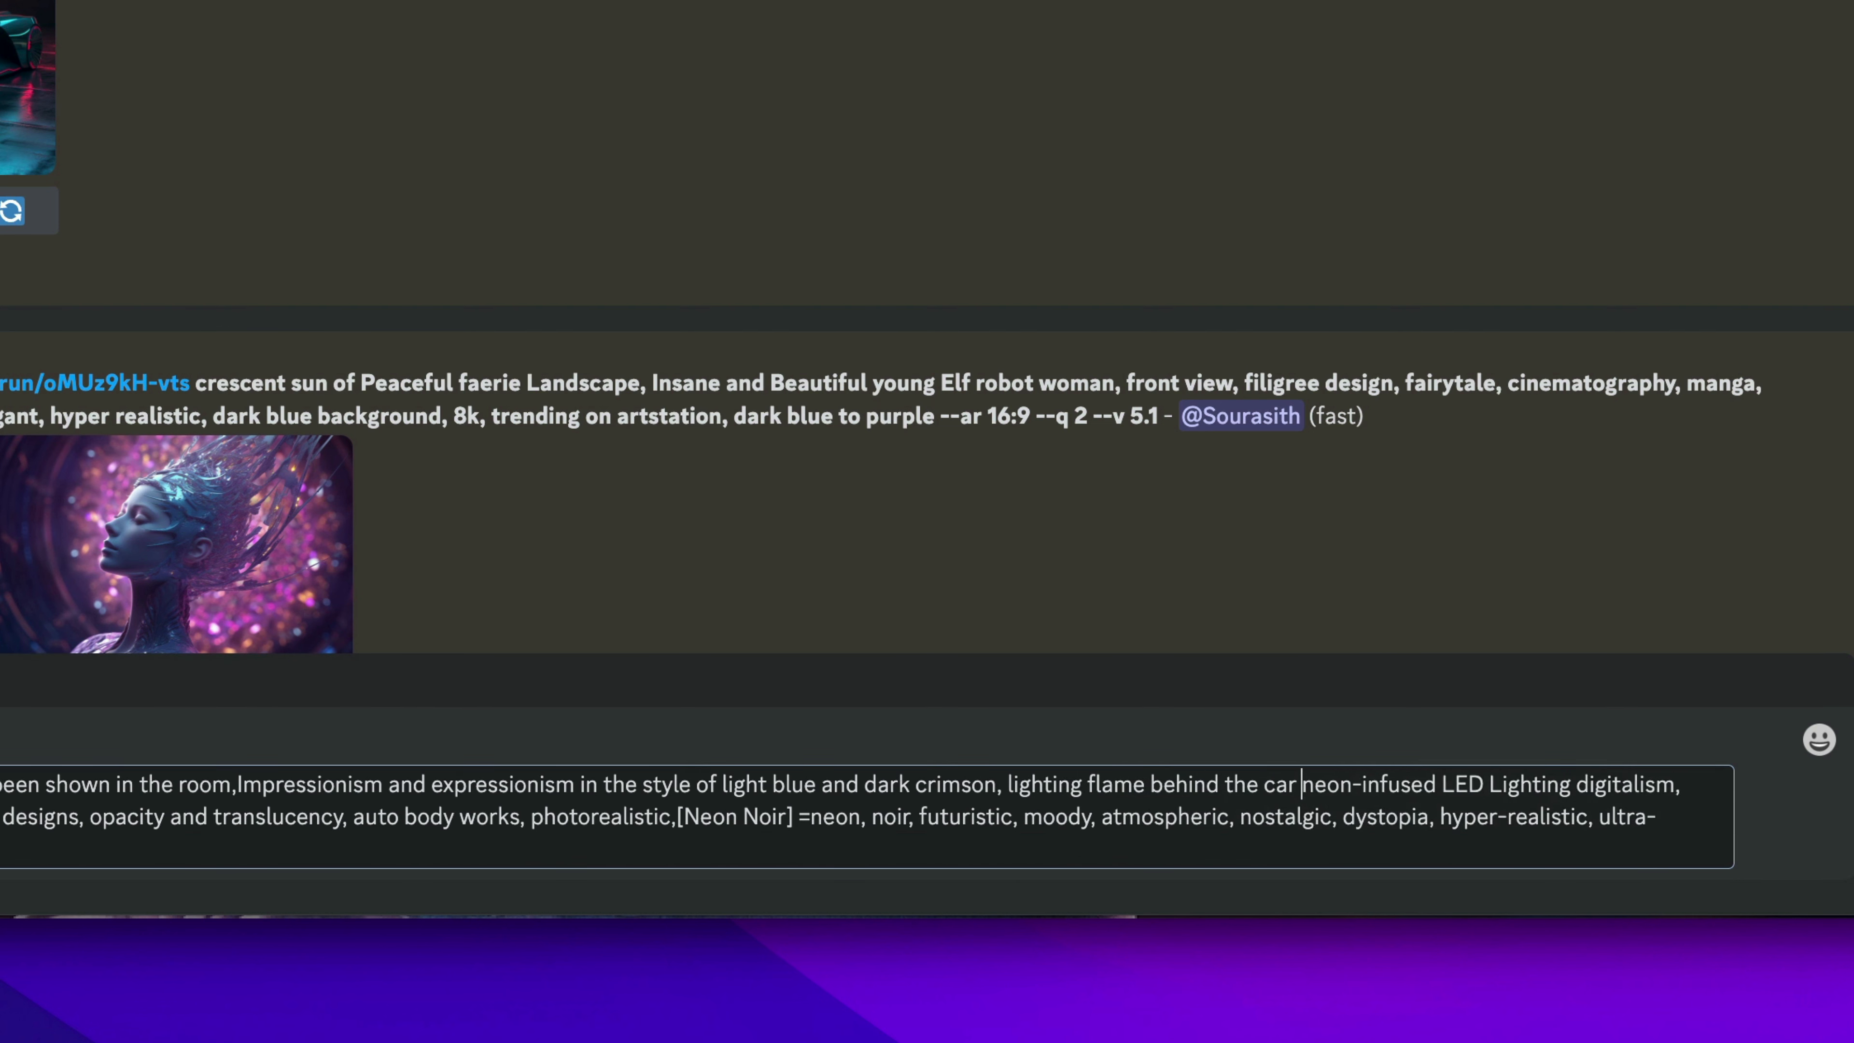
text(in neon light,)
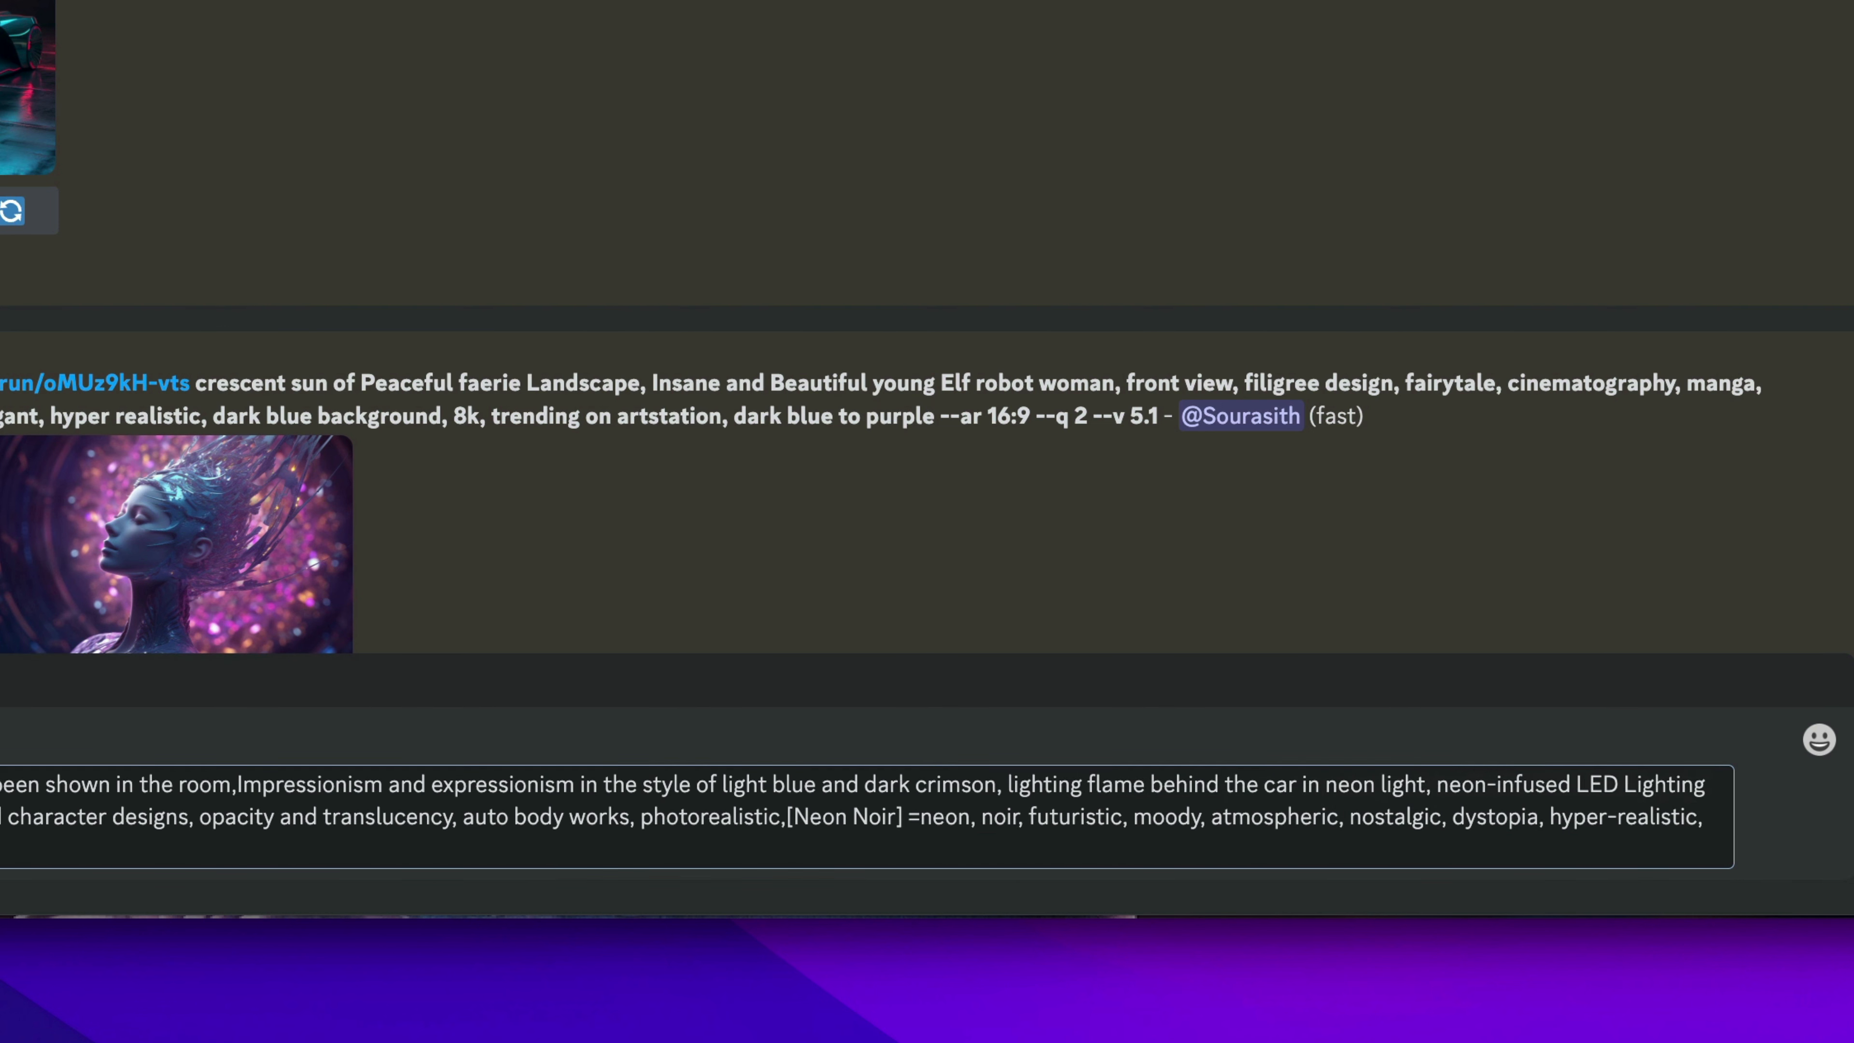
key(Return)
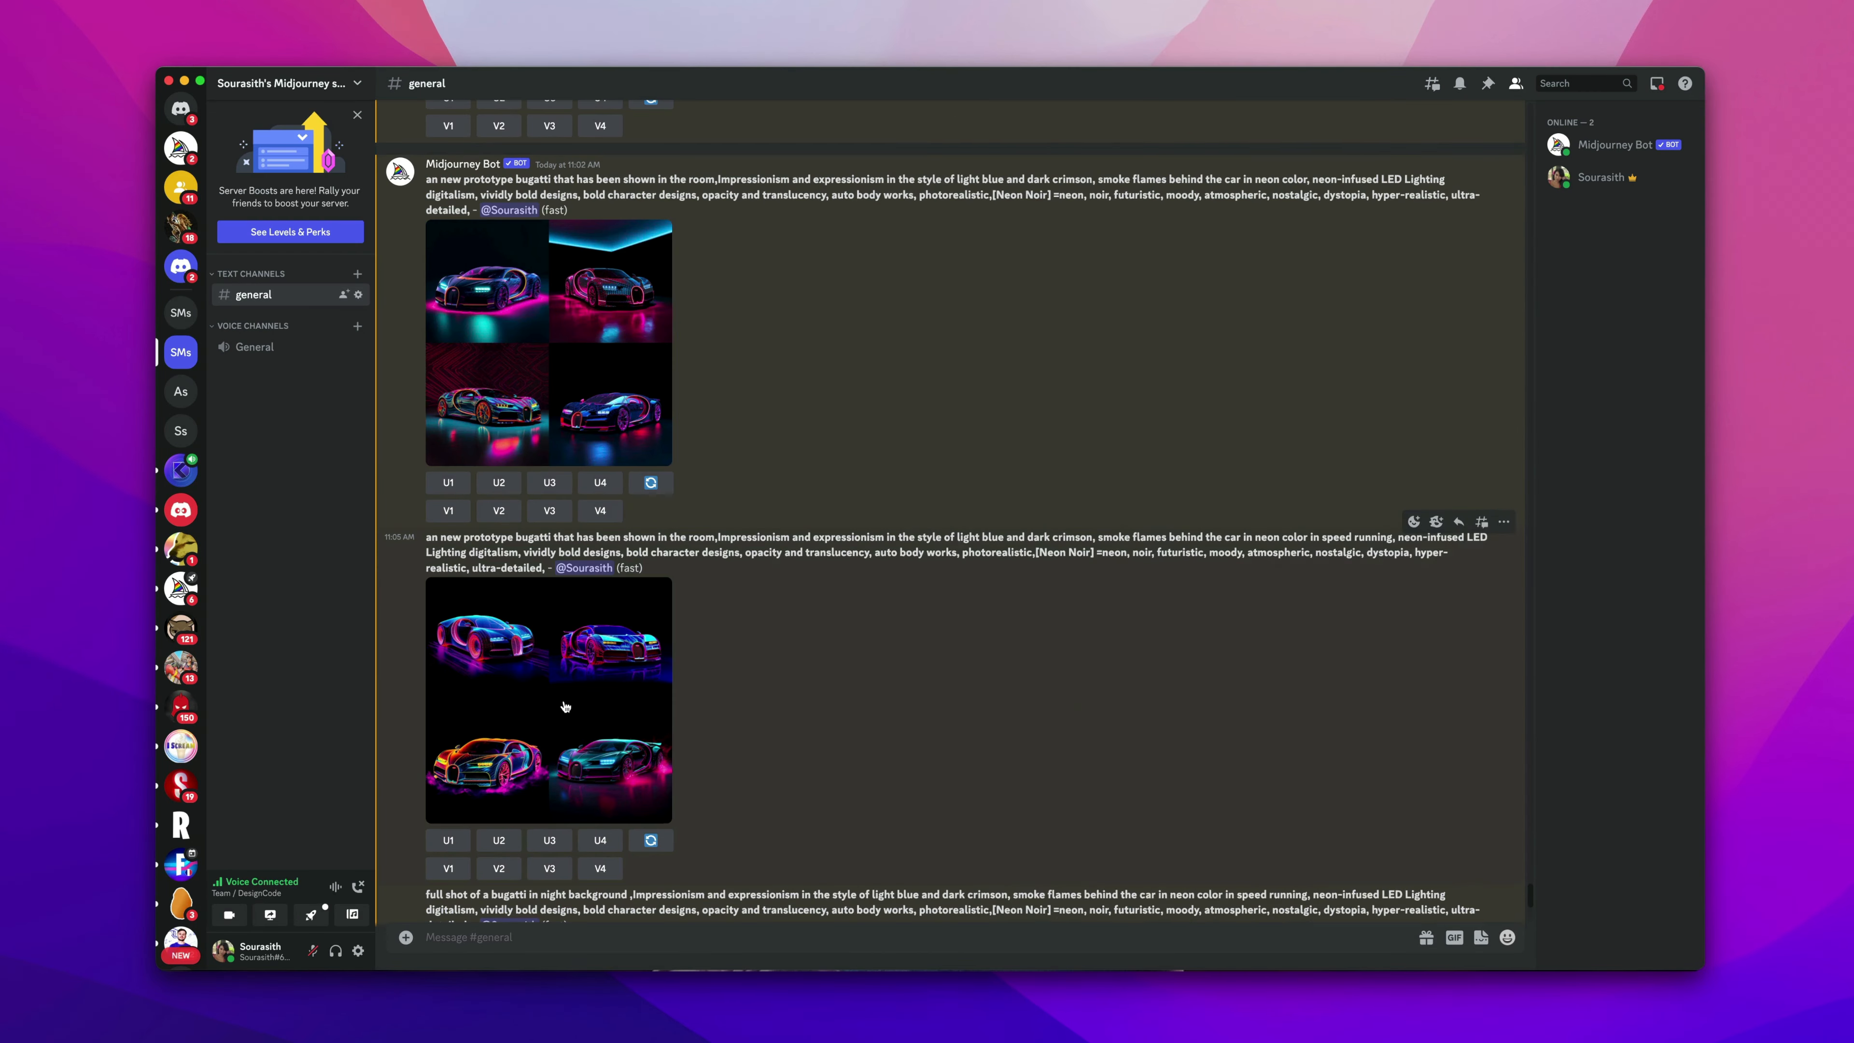
click(564, 705)
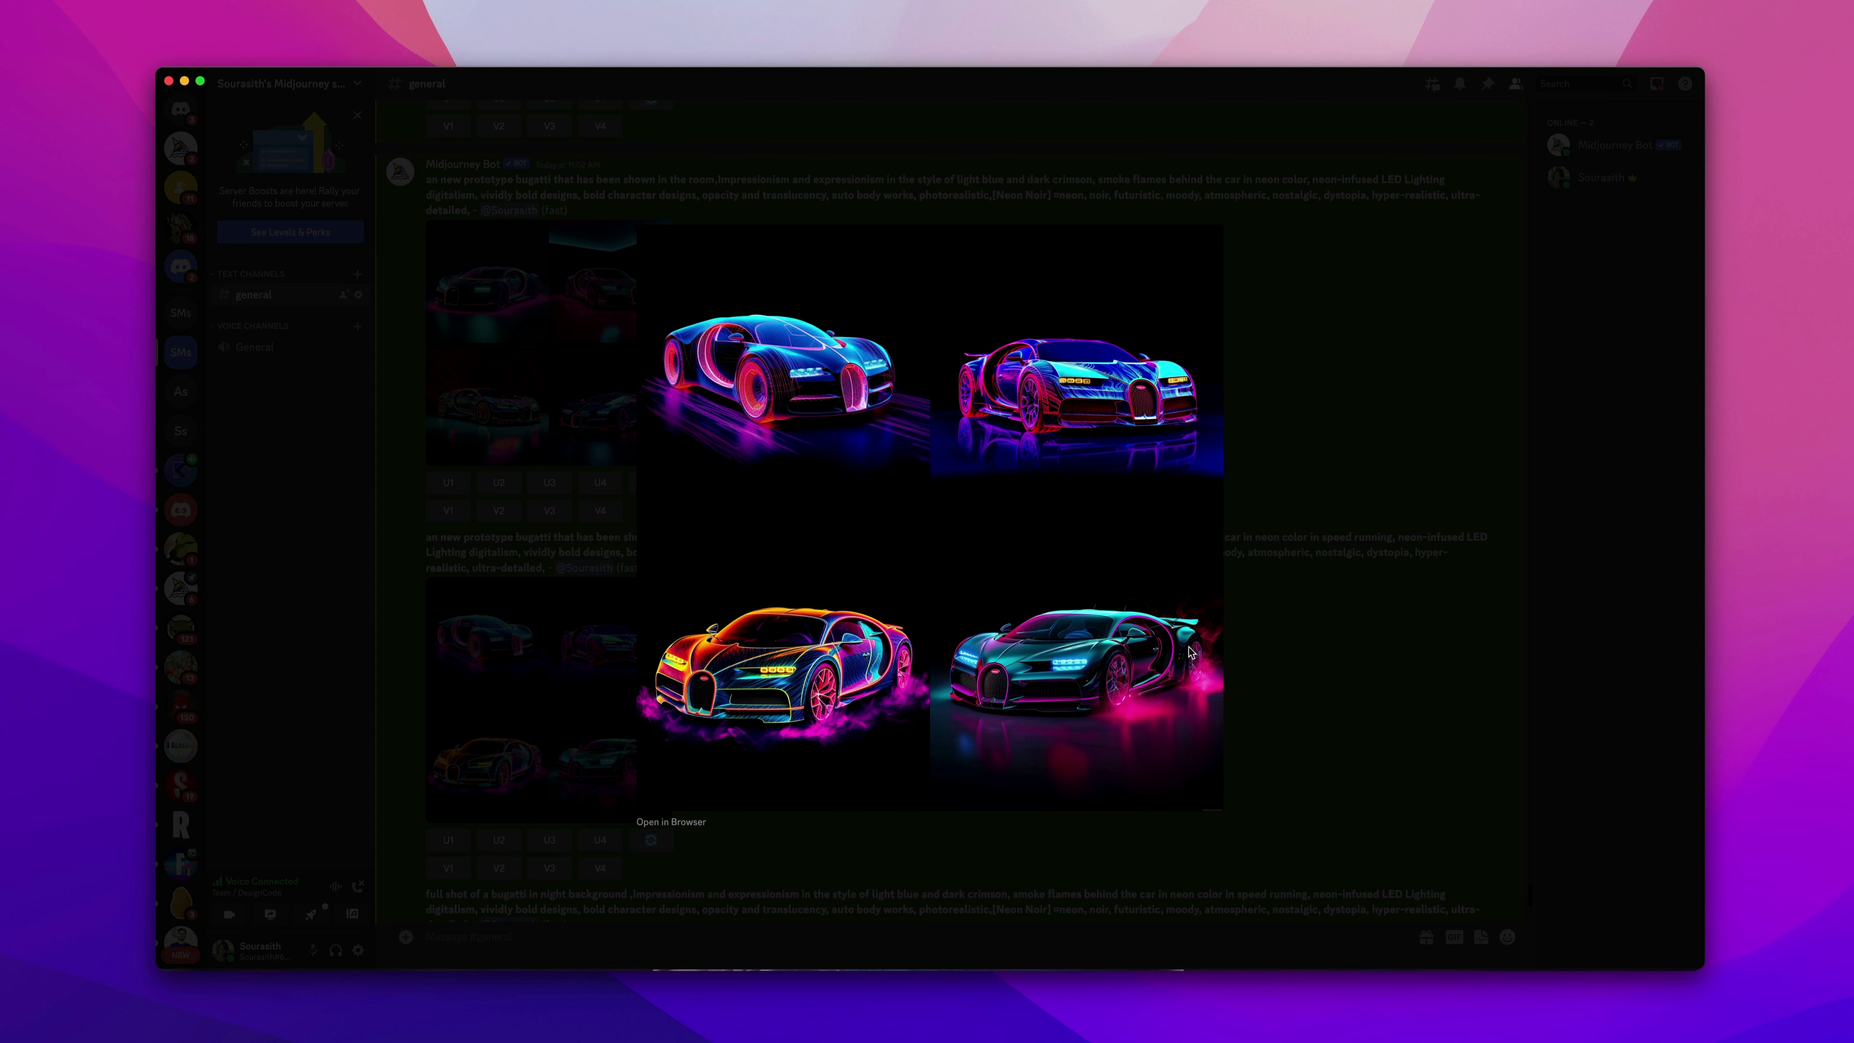
click(1378, 692)
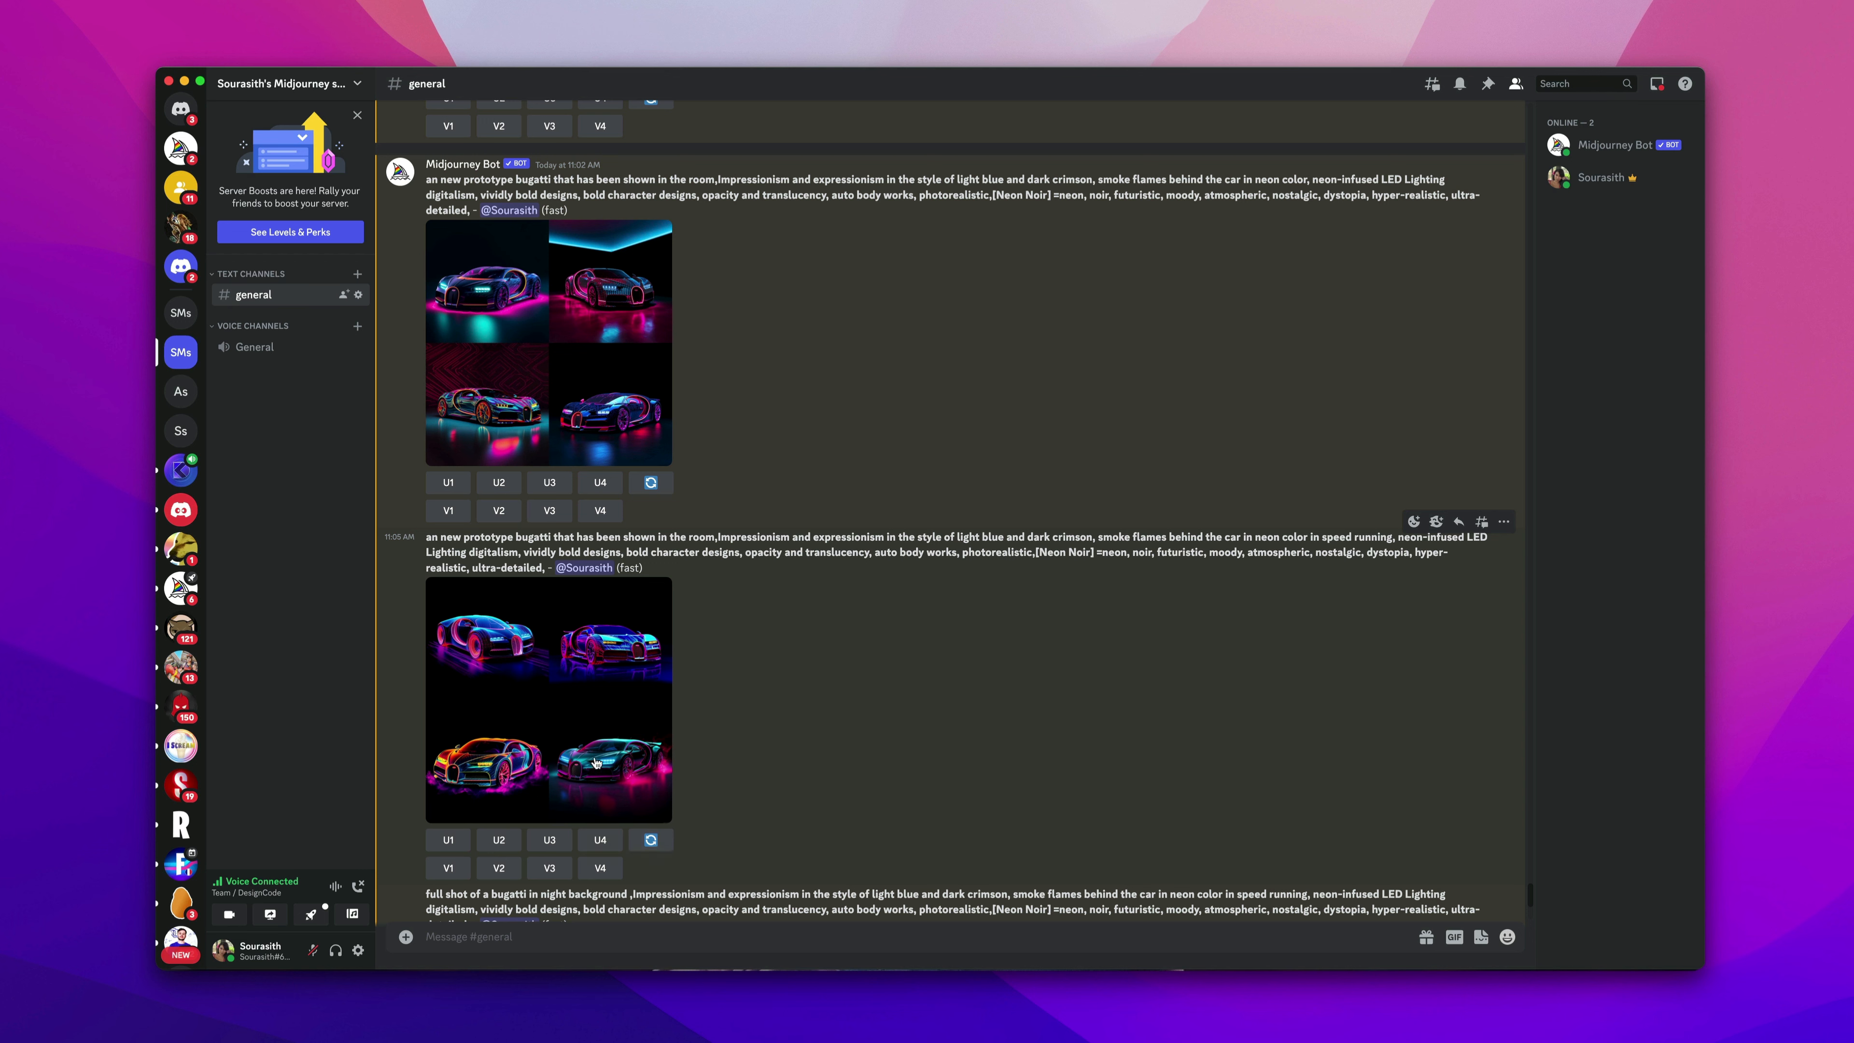
Upscale the fourth image of the Bugatti grid and preview the generated grid images.
click(600, 842)
scroll(773, 772, down, 6)
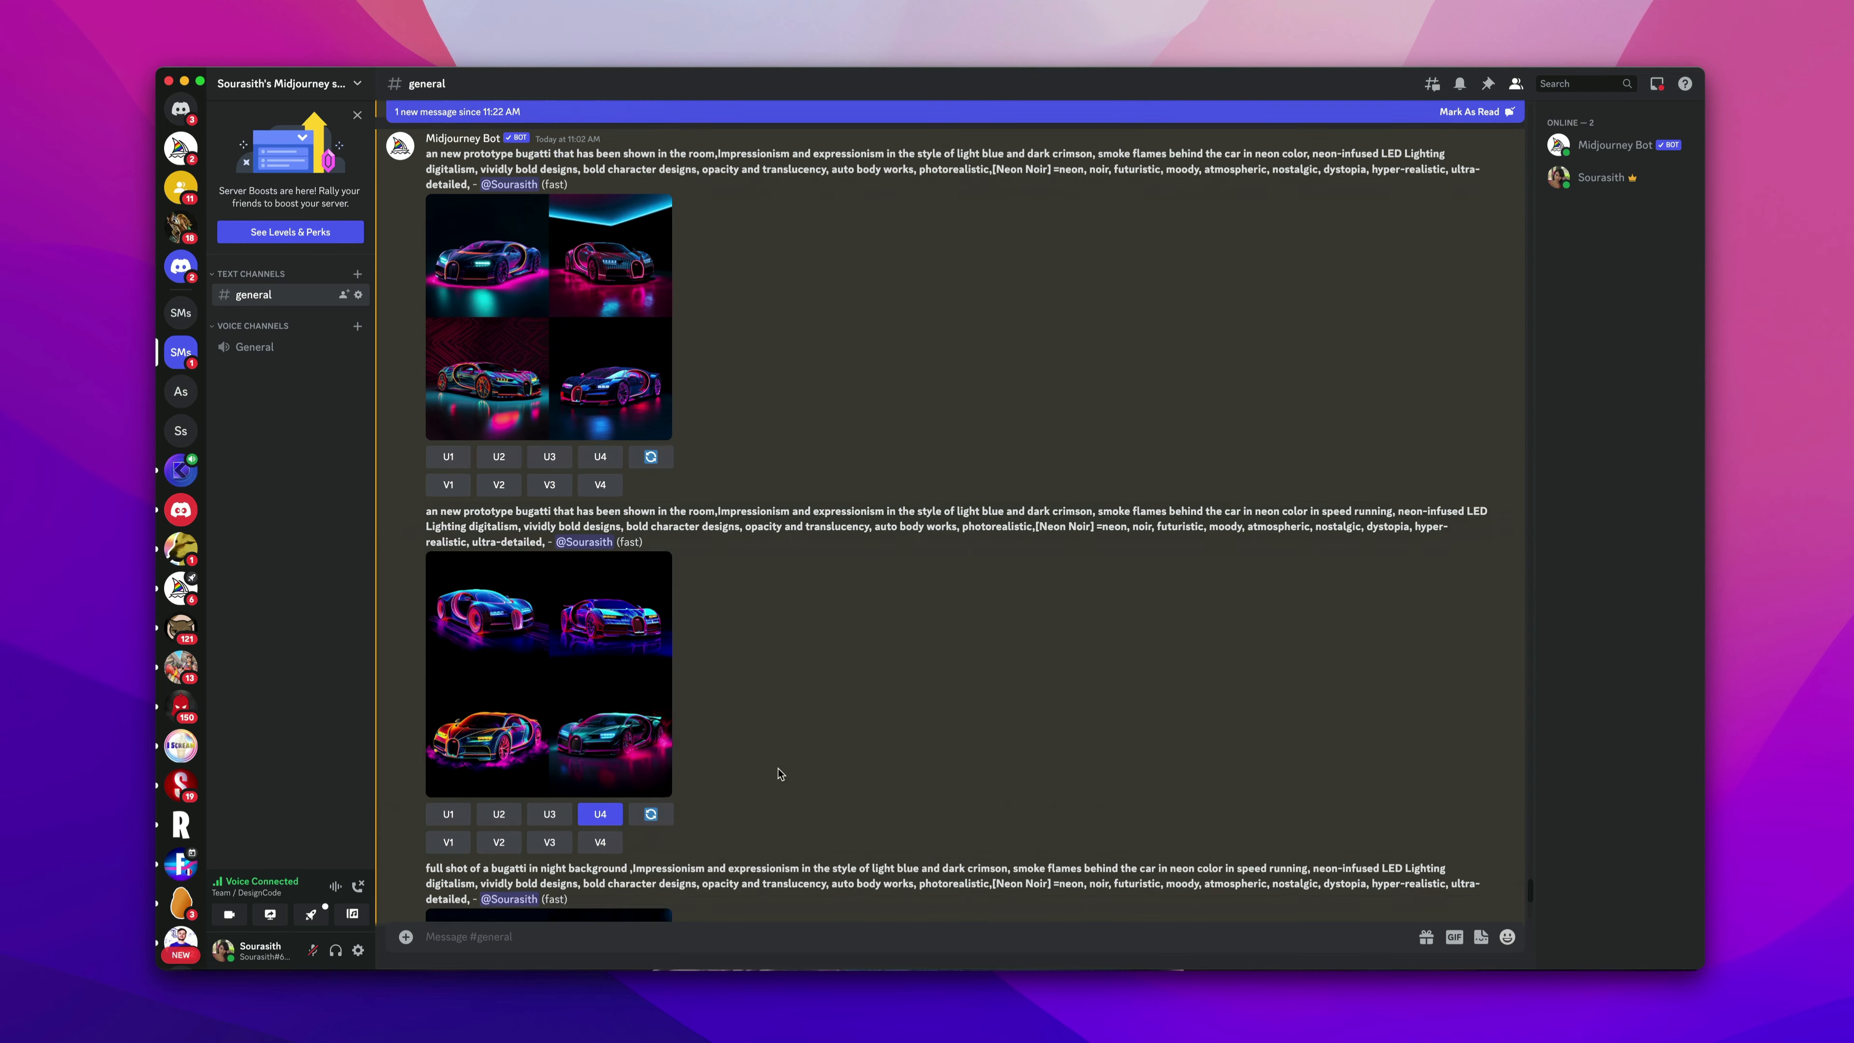
click(612, 612)
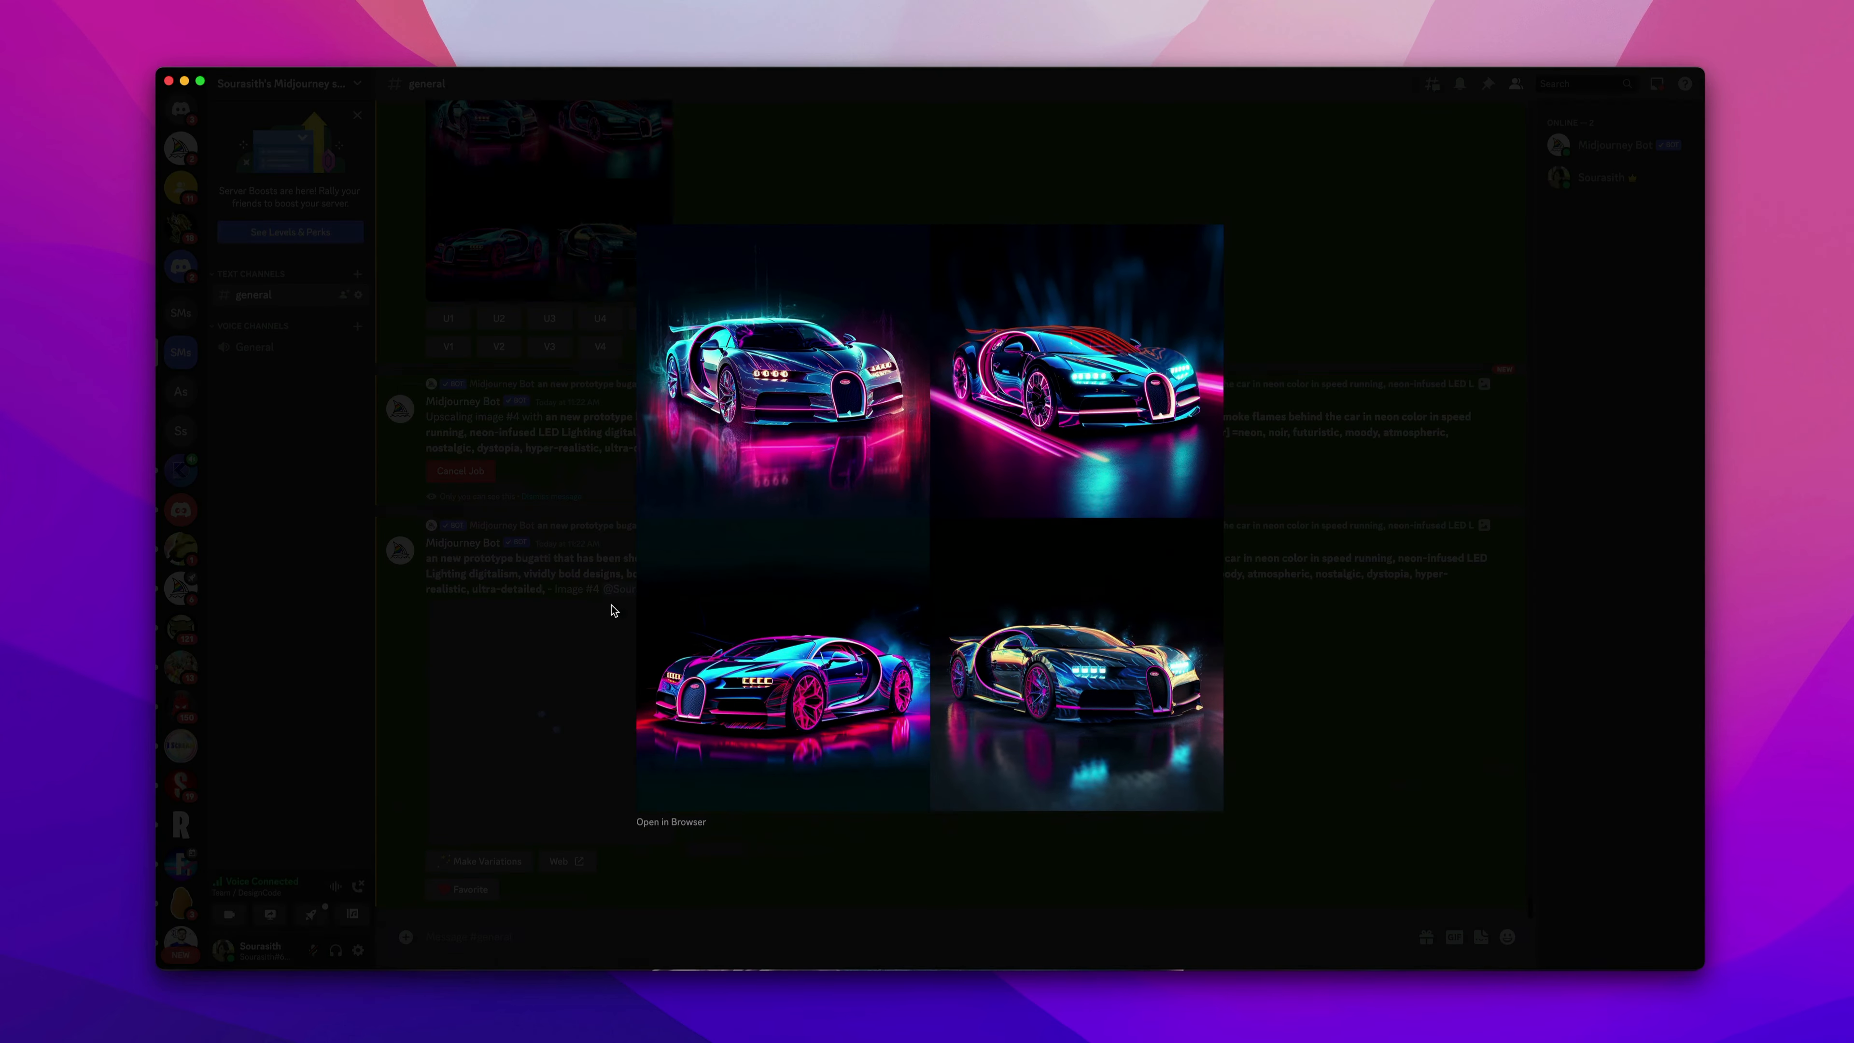
click(1281, 681)
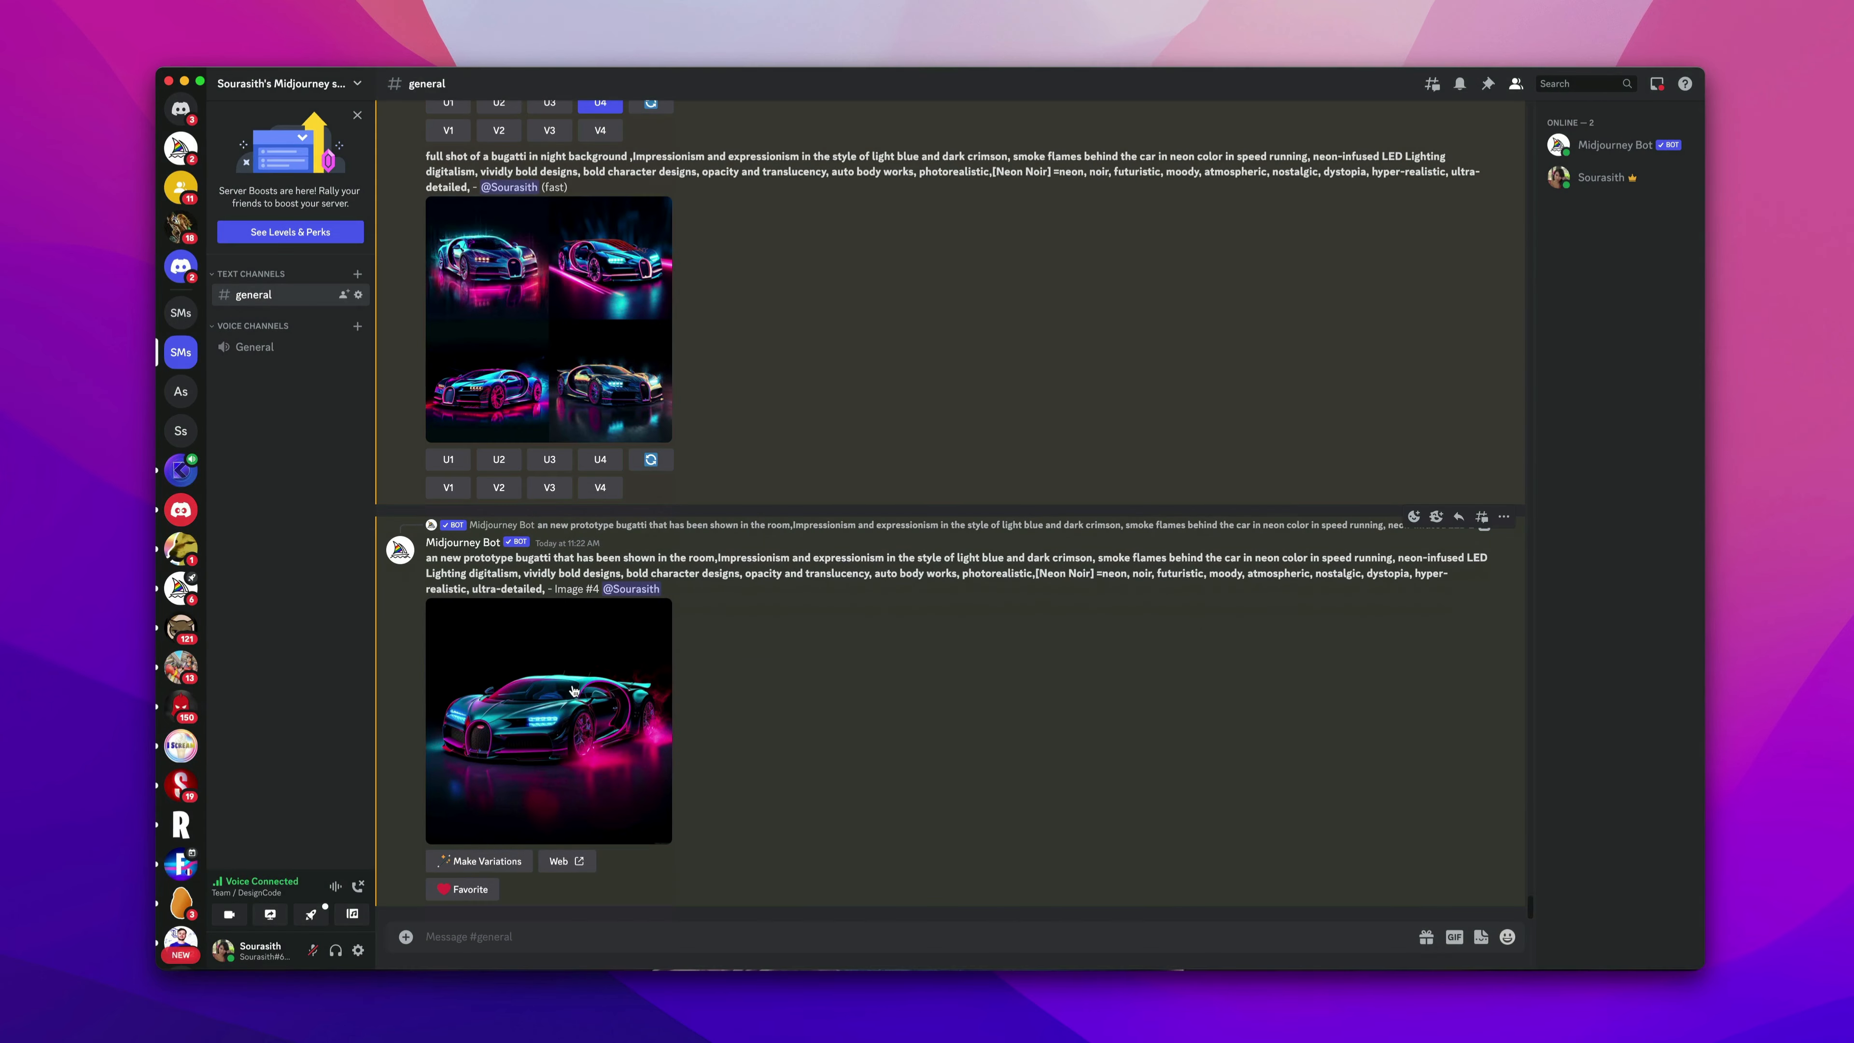
Open the upscaled Bugatti on the Midjourney website and save the image.
click(626, 731)
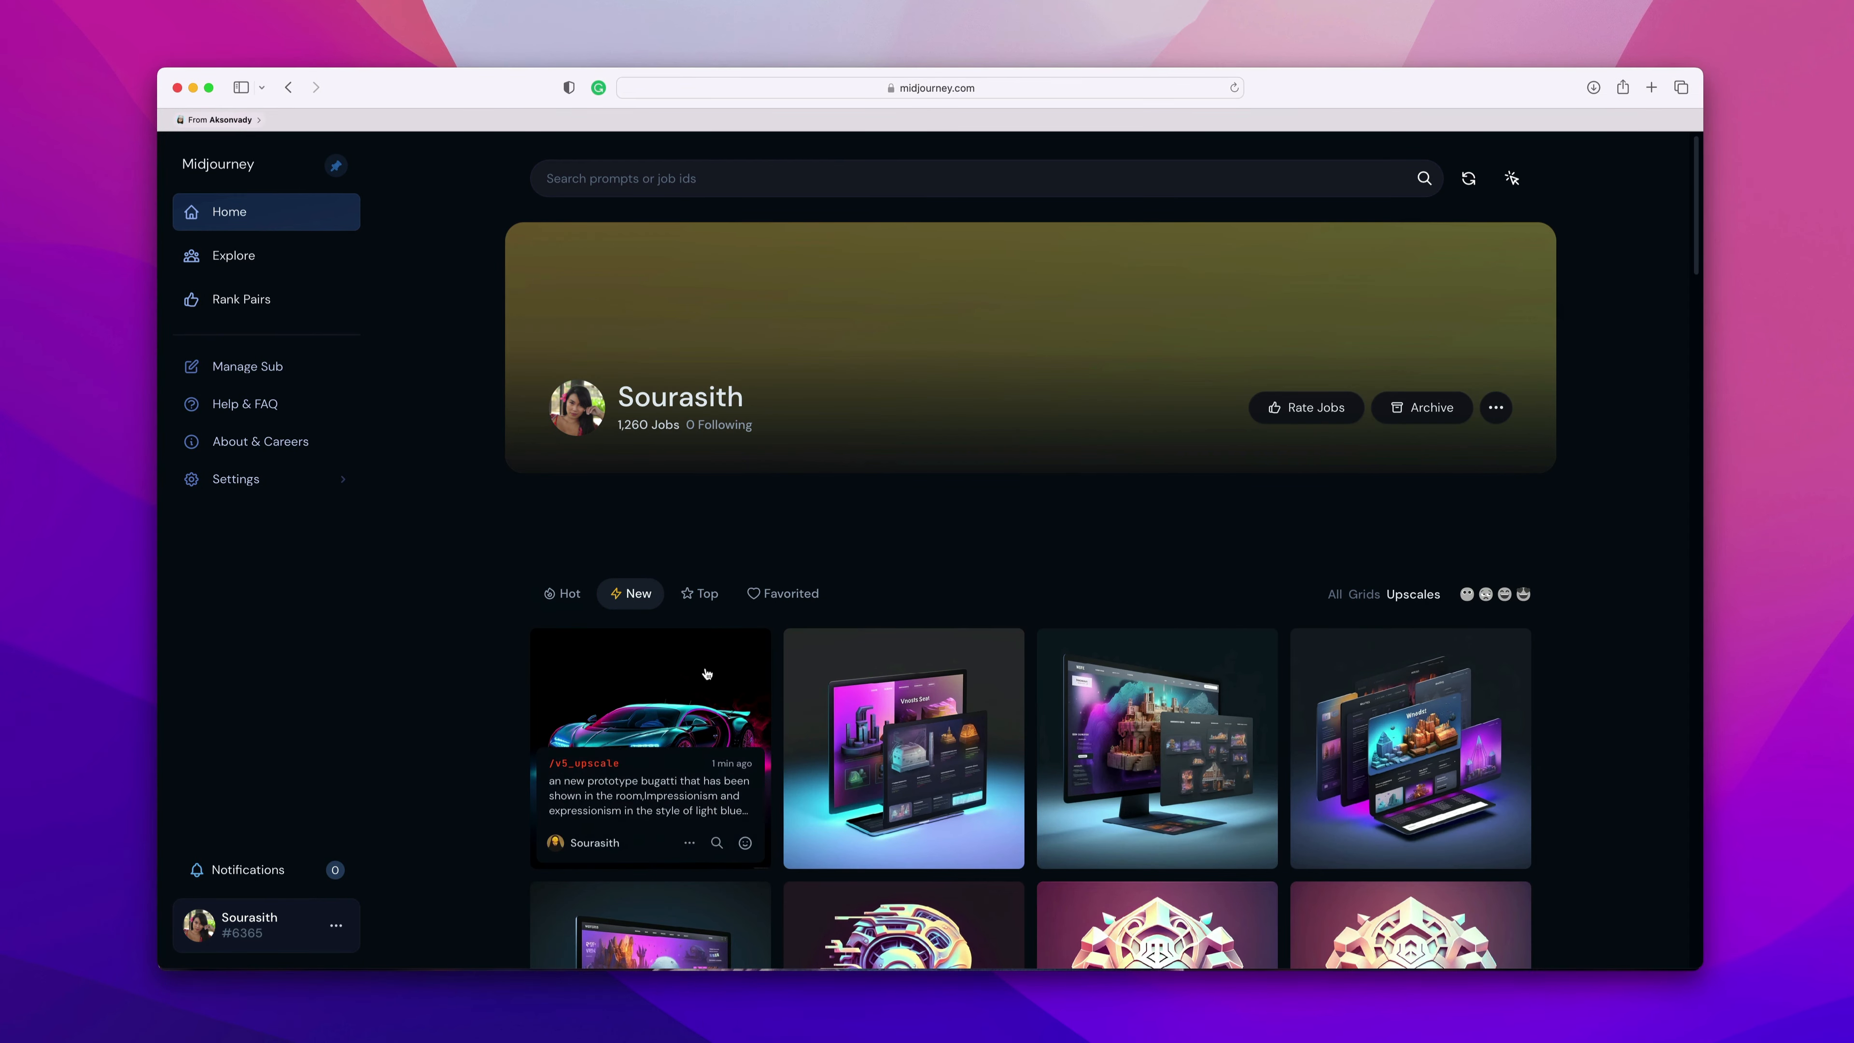
click(657, 705)
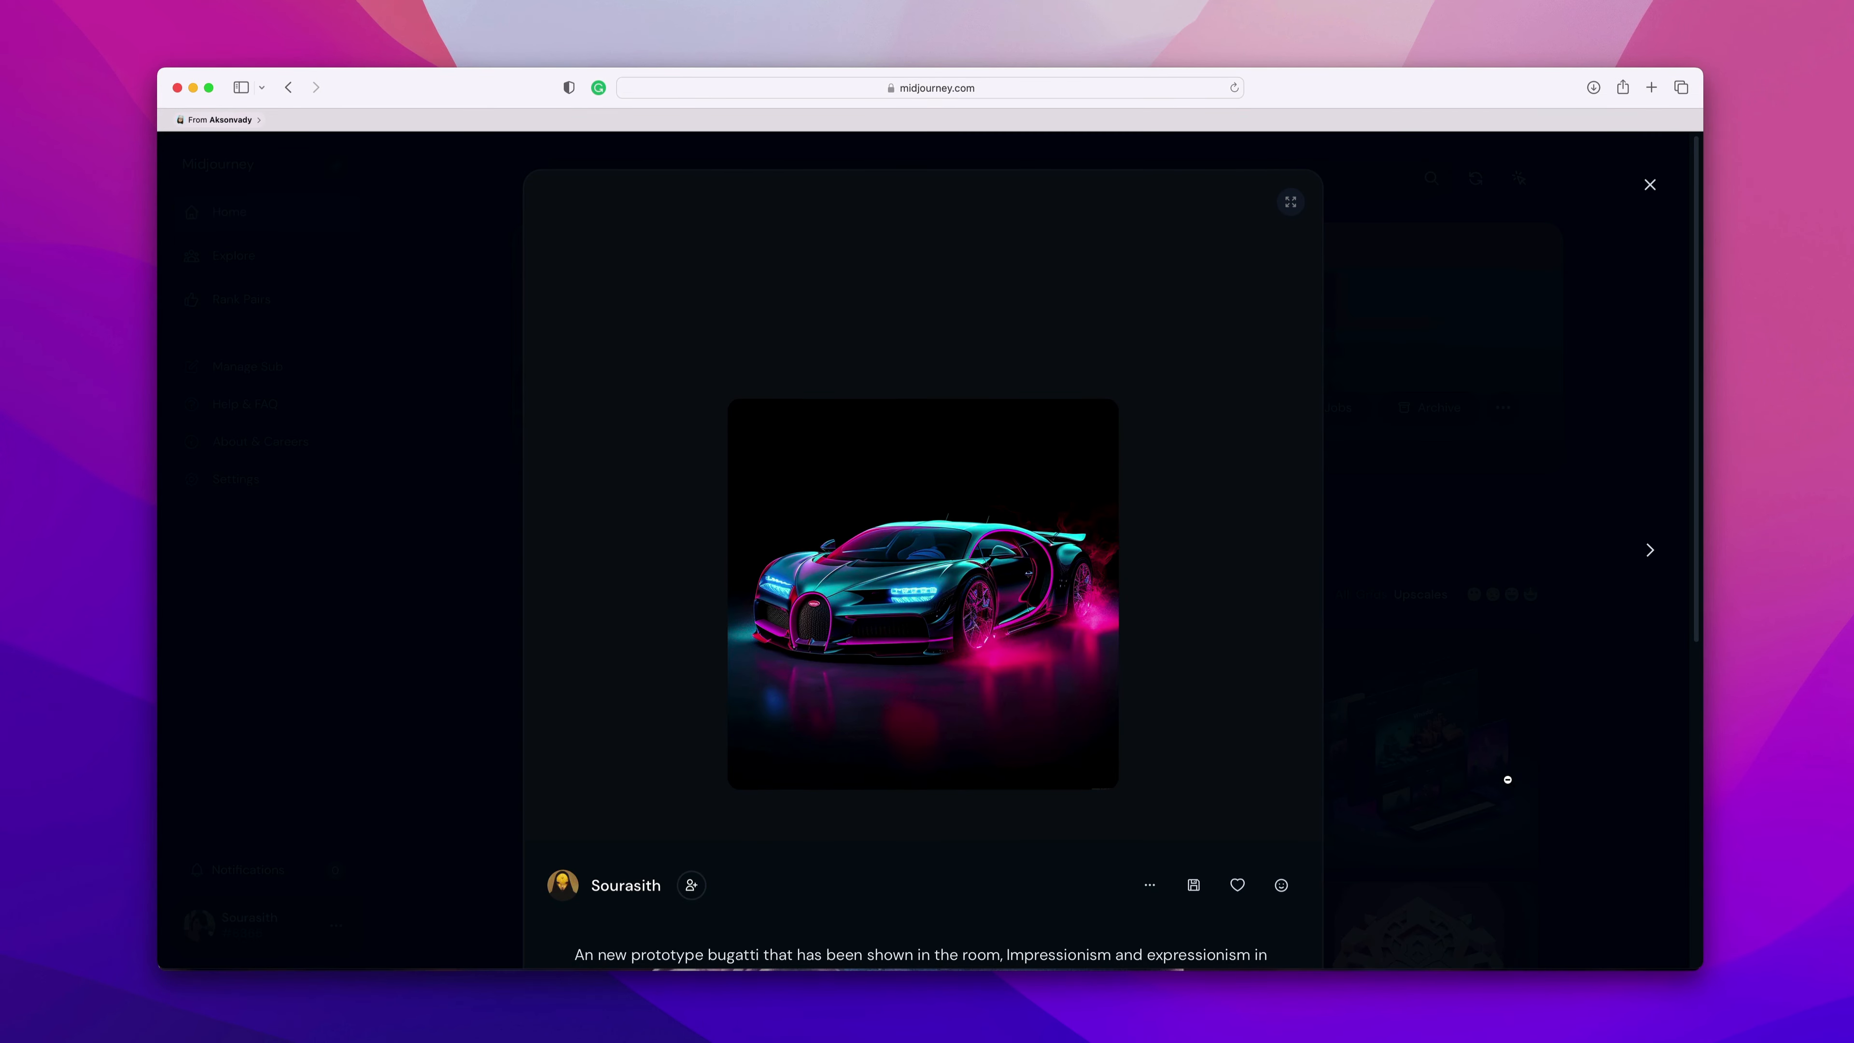
click(1150, 884)
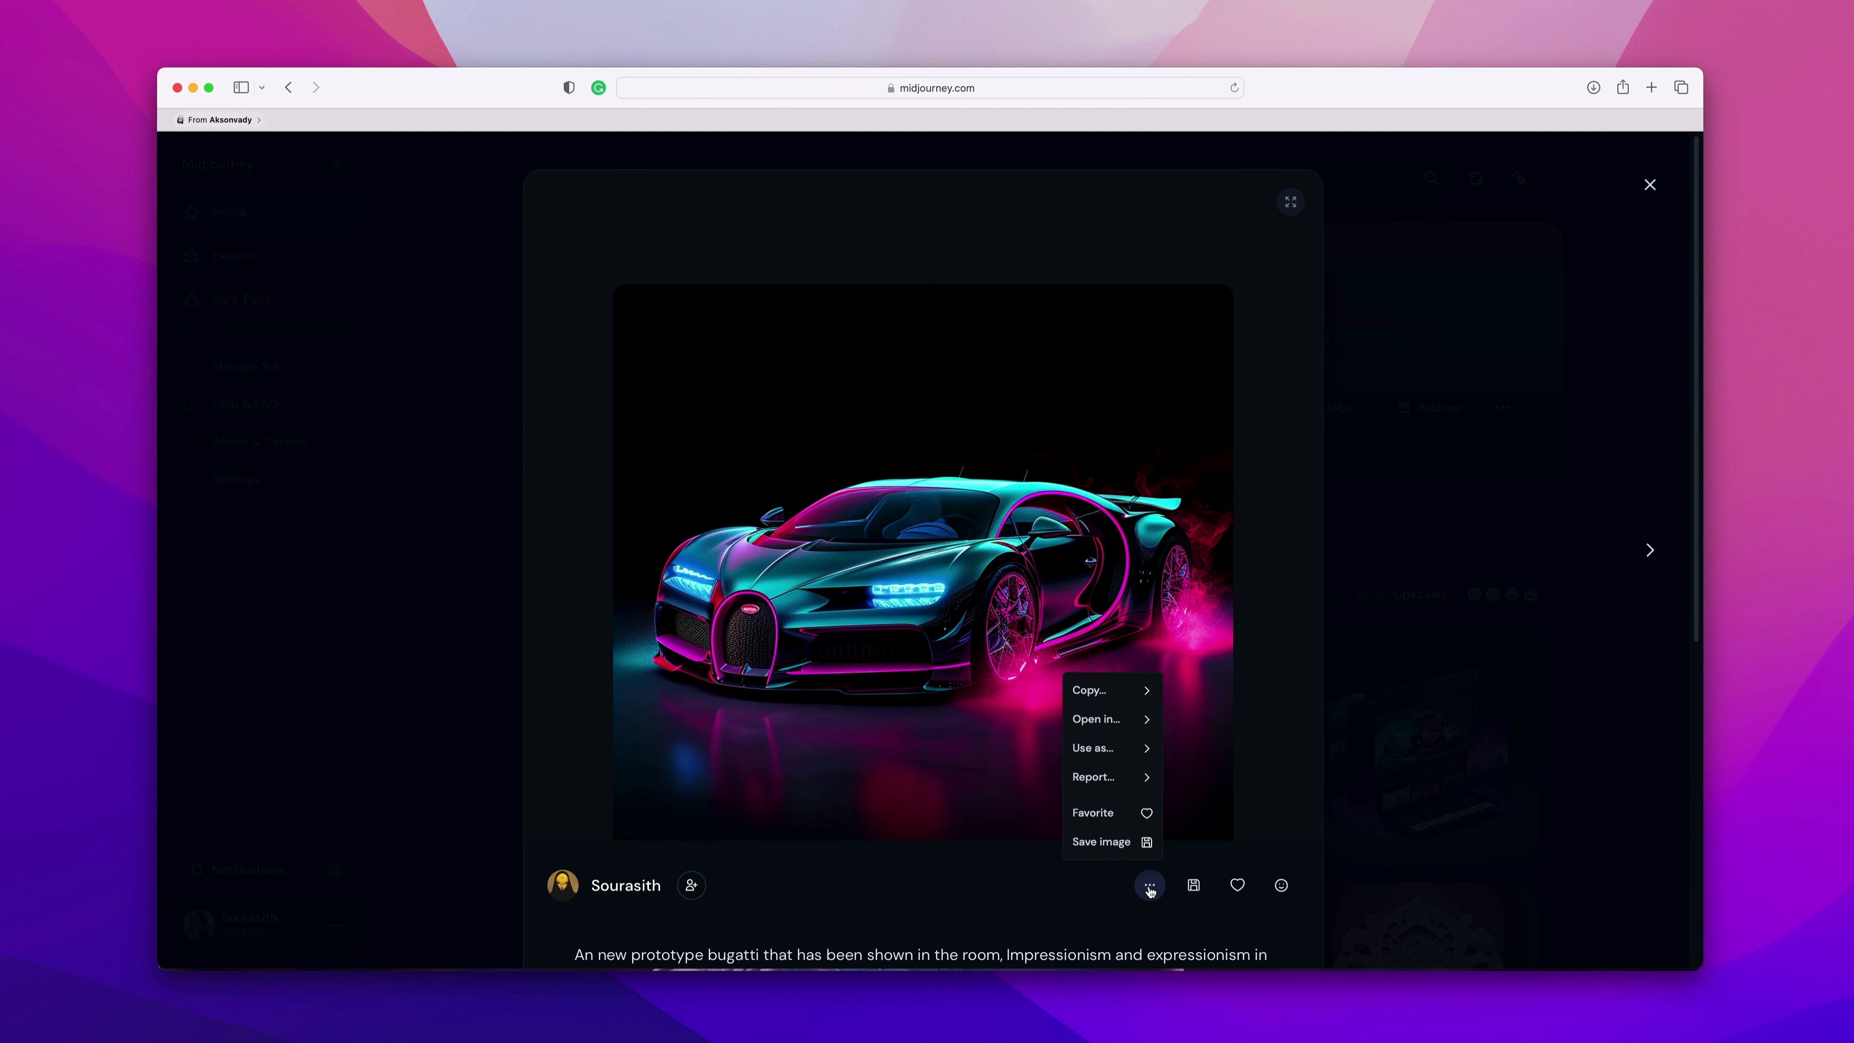
click(1126, 843)
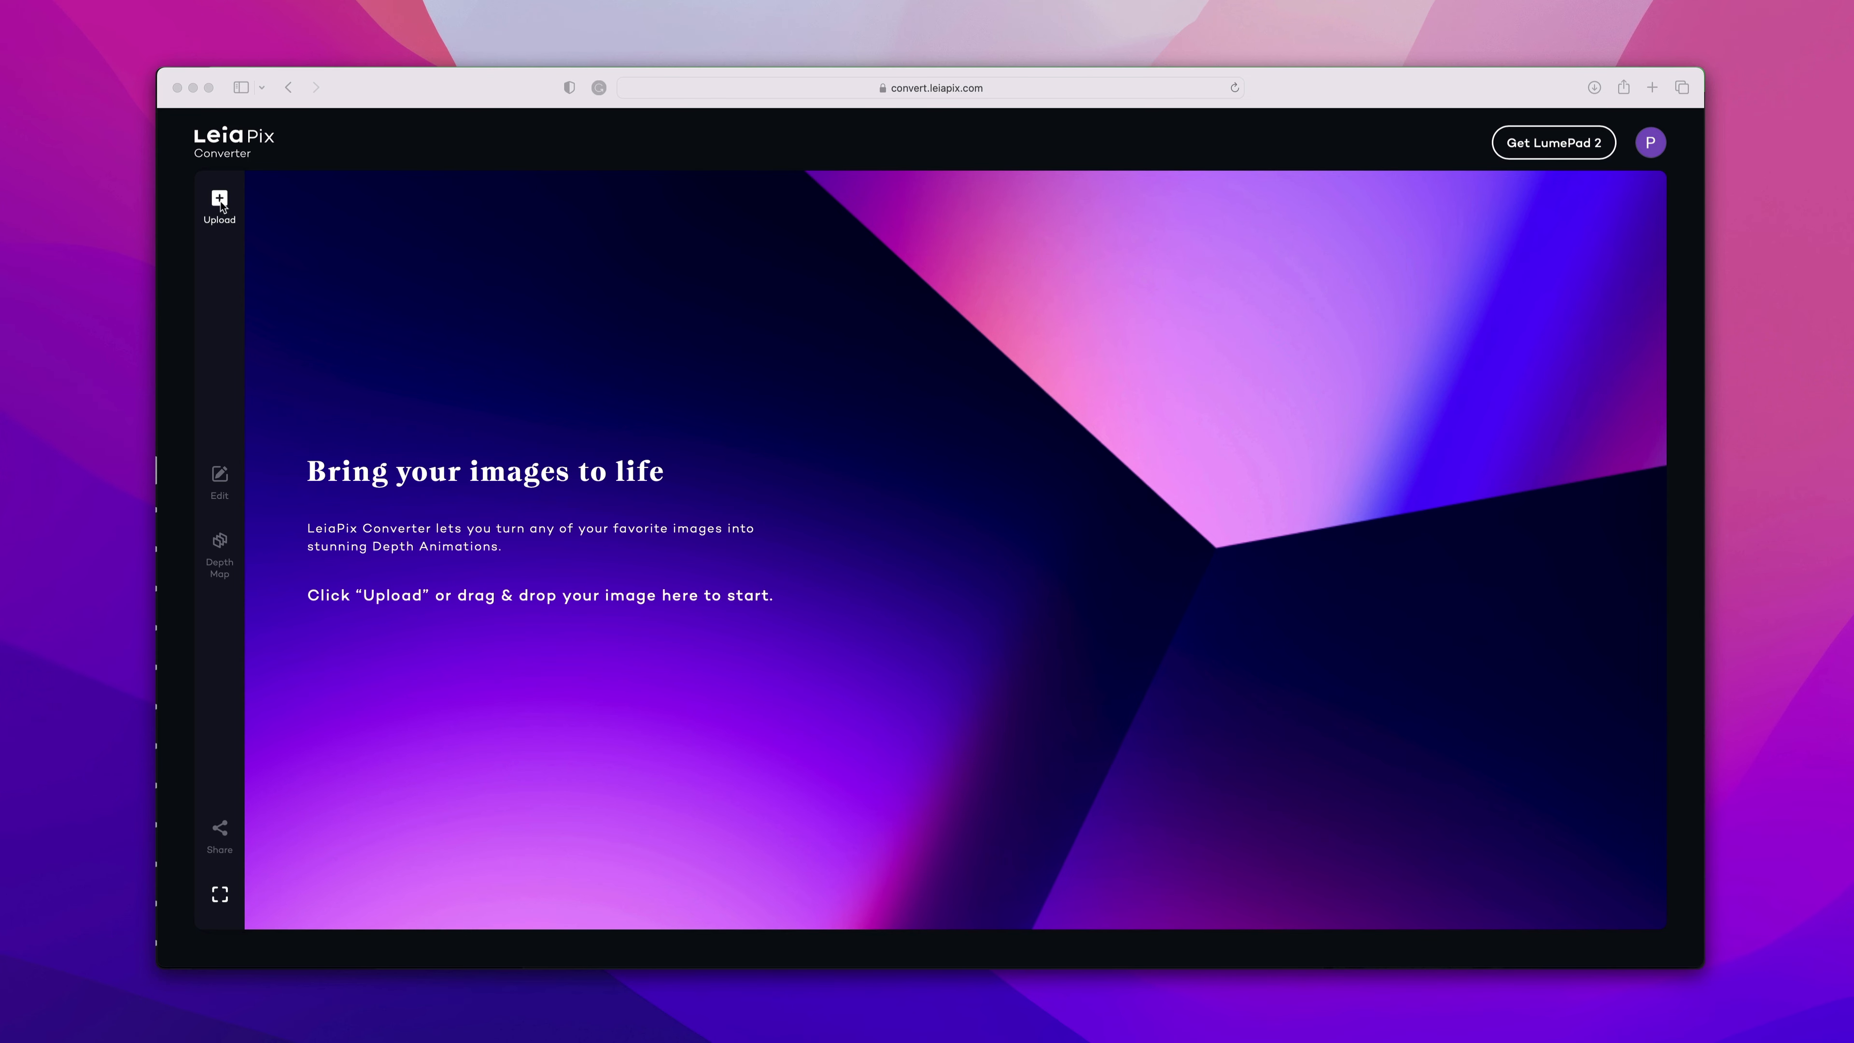
In LeiaPix Converter, upload the aksonvady_crescent image of the elf robot woman from the Desktop.
click(219, 205)
click(220, 204)
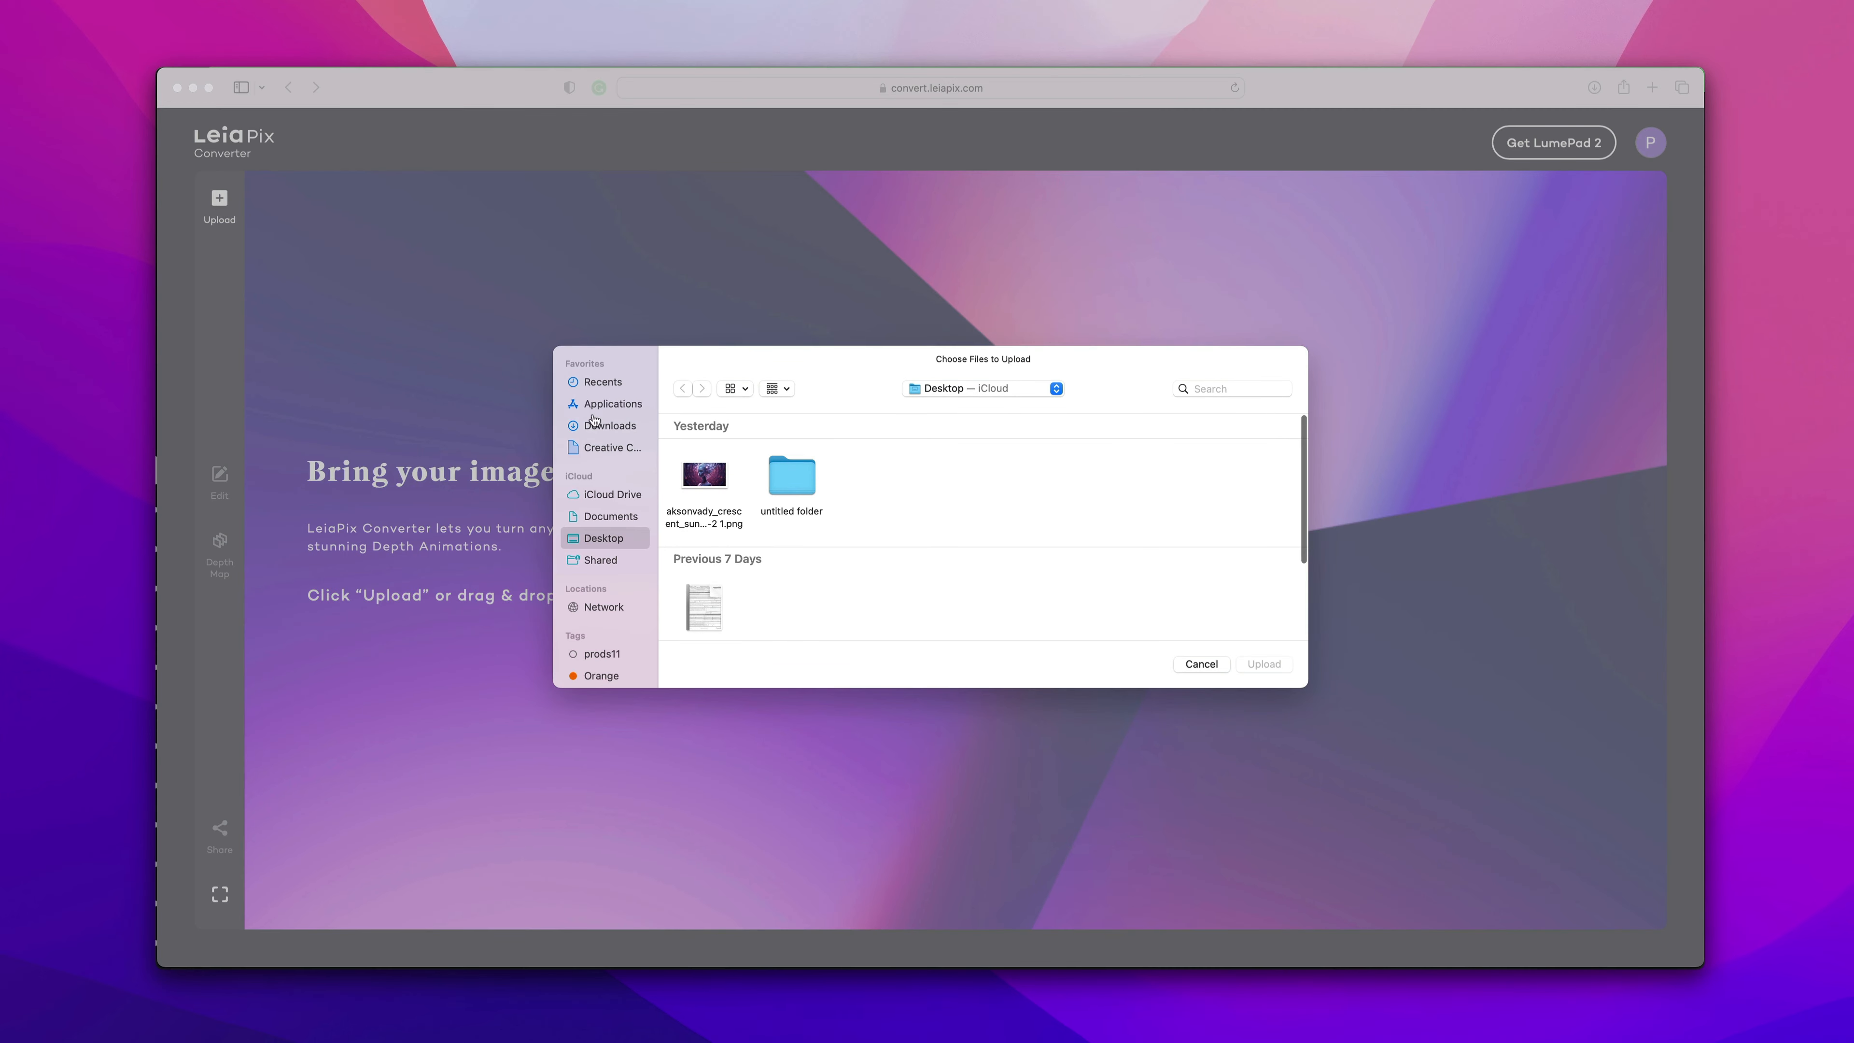
click(705, 476)
click(1263, 664)
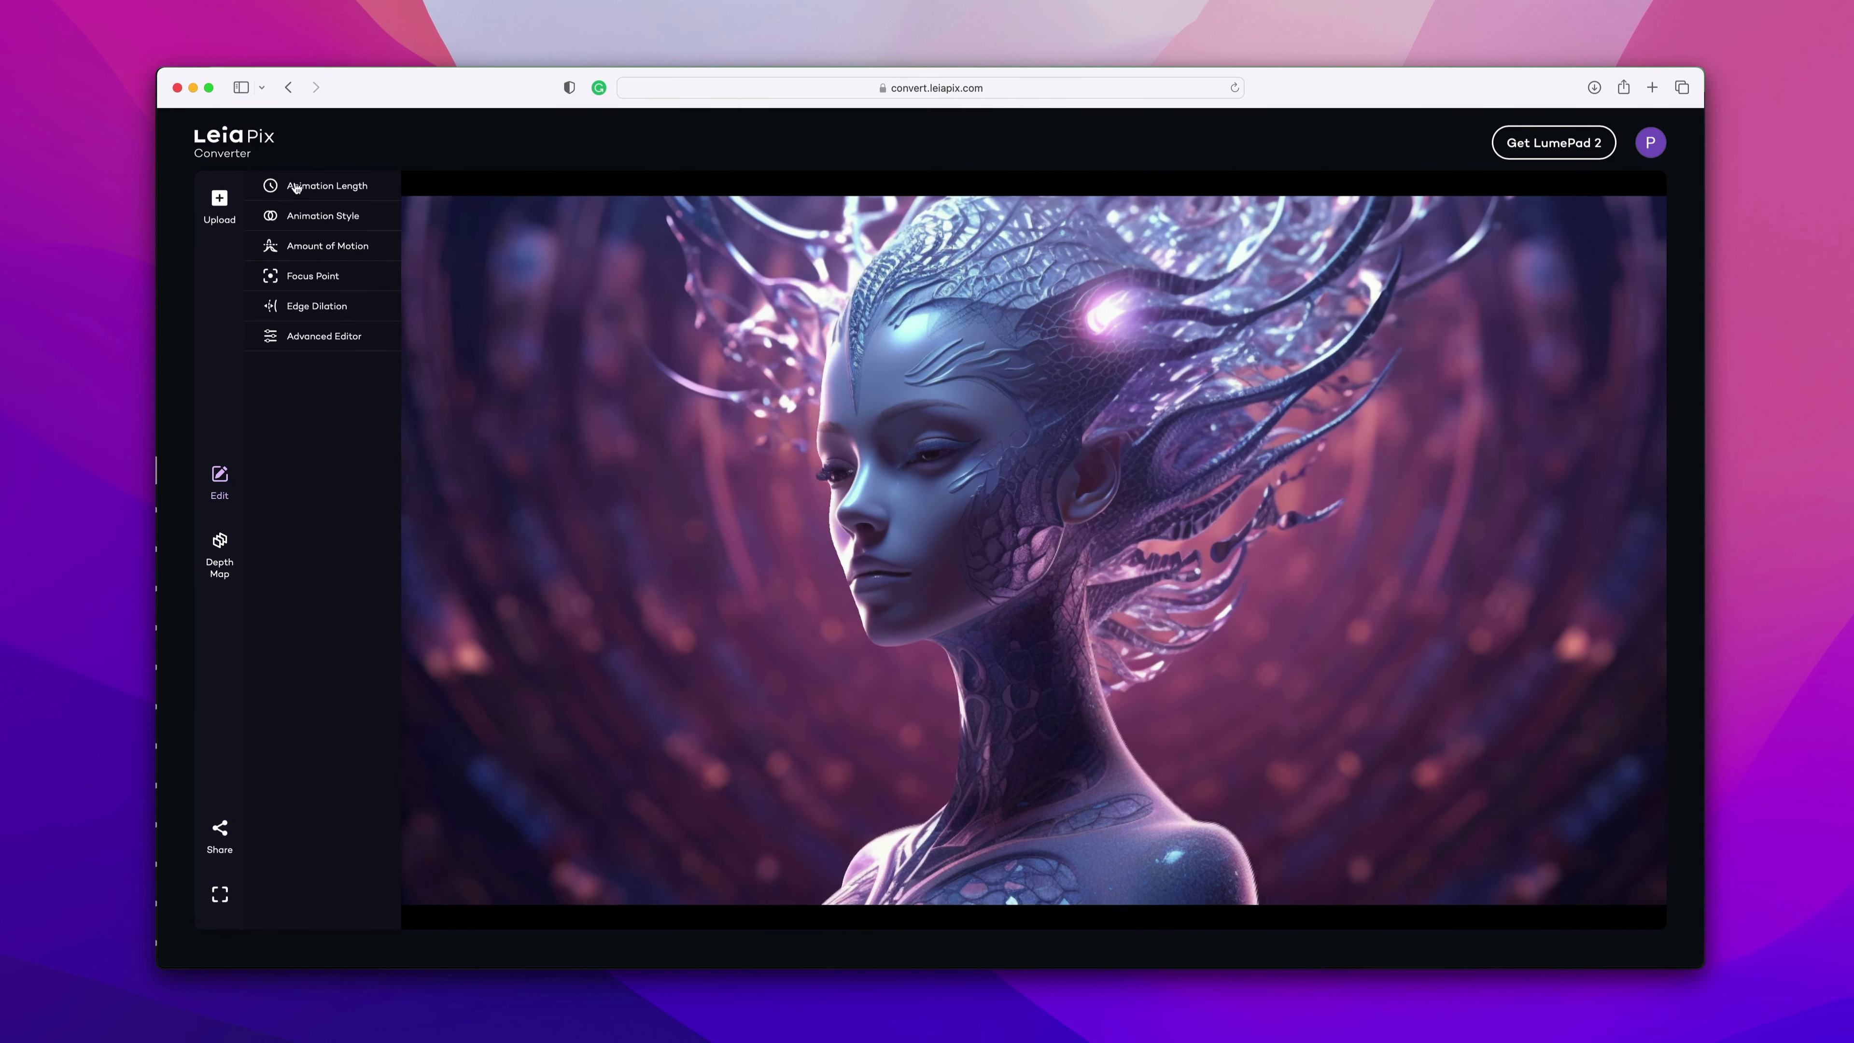
Set the animation length to 5s after previewing the other lengths.
click(332, 188)
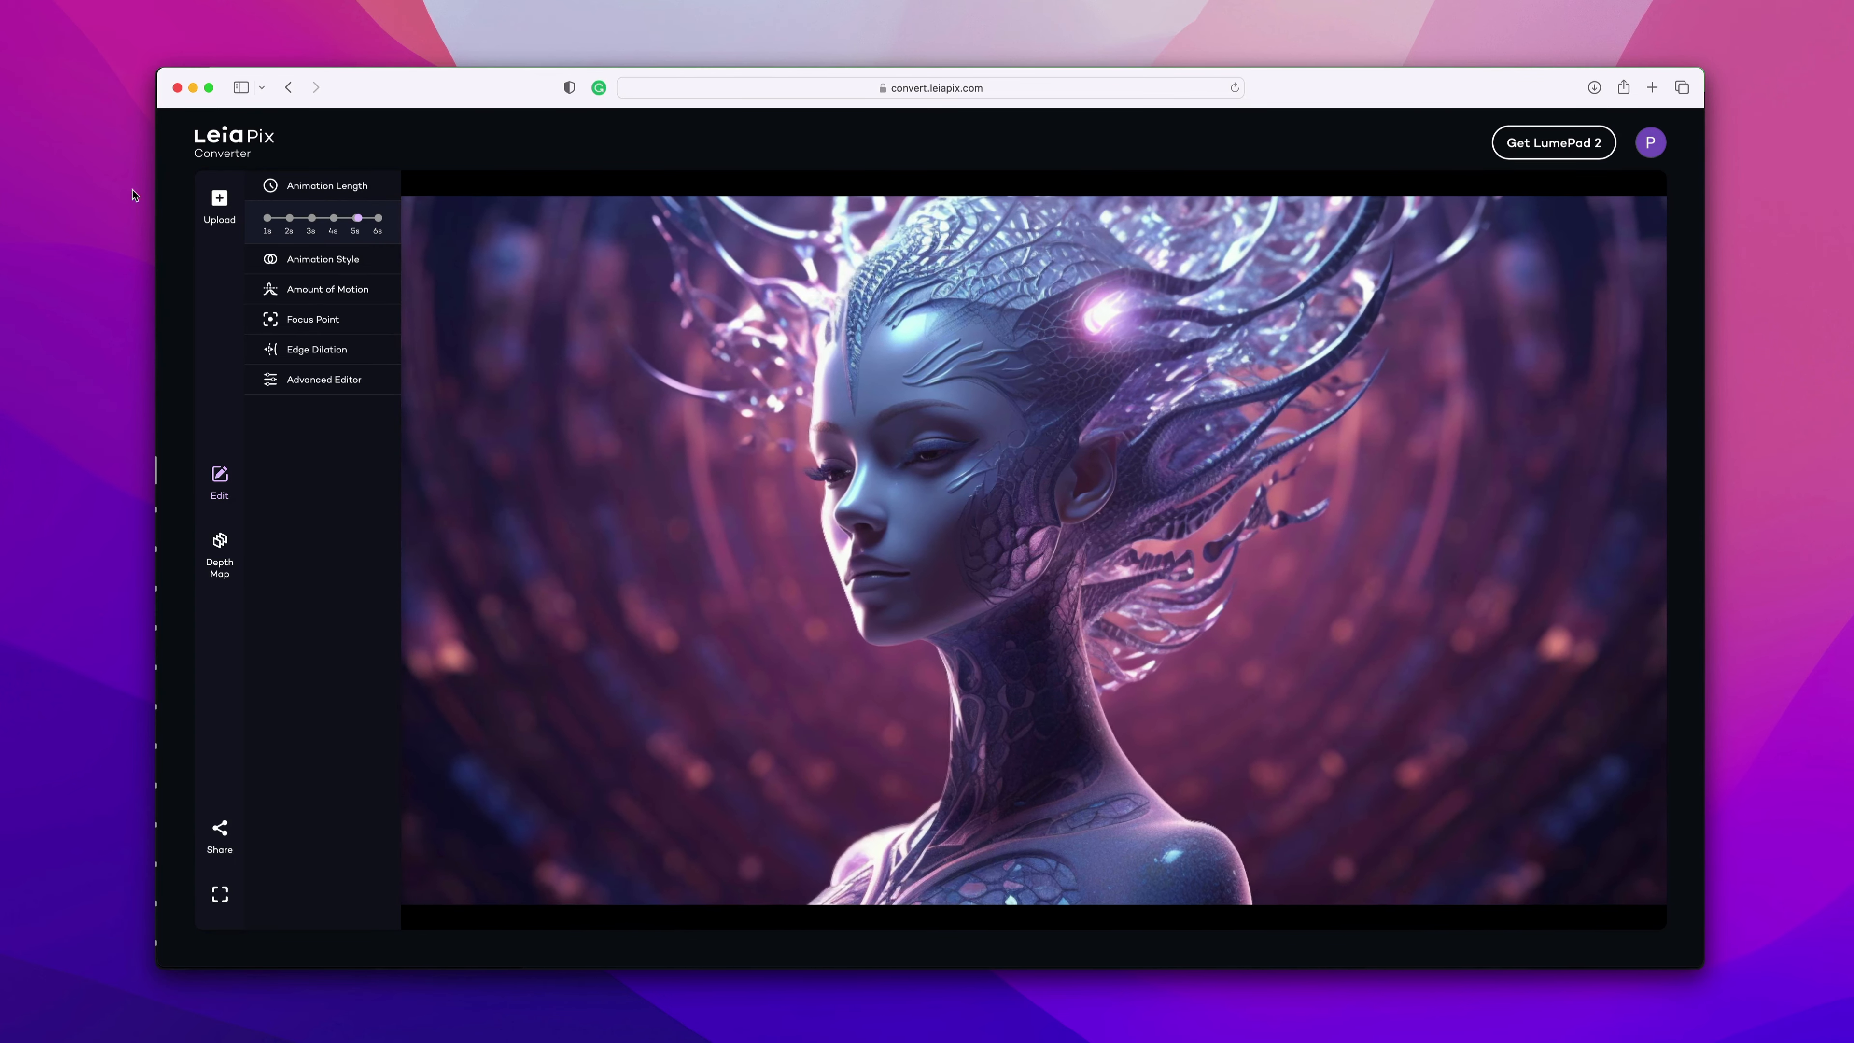
click(268, 219)
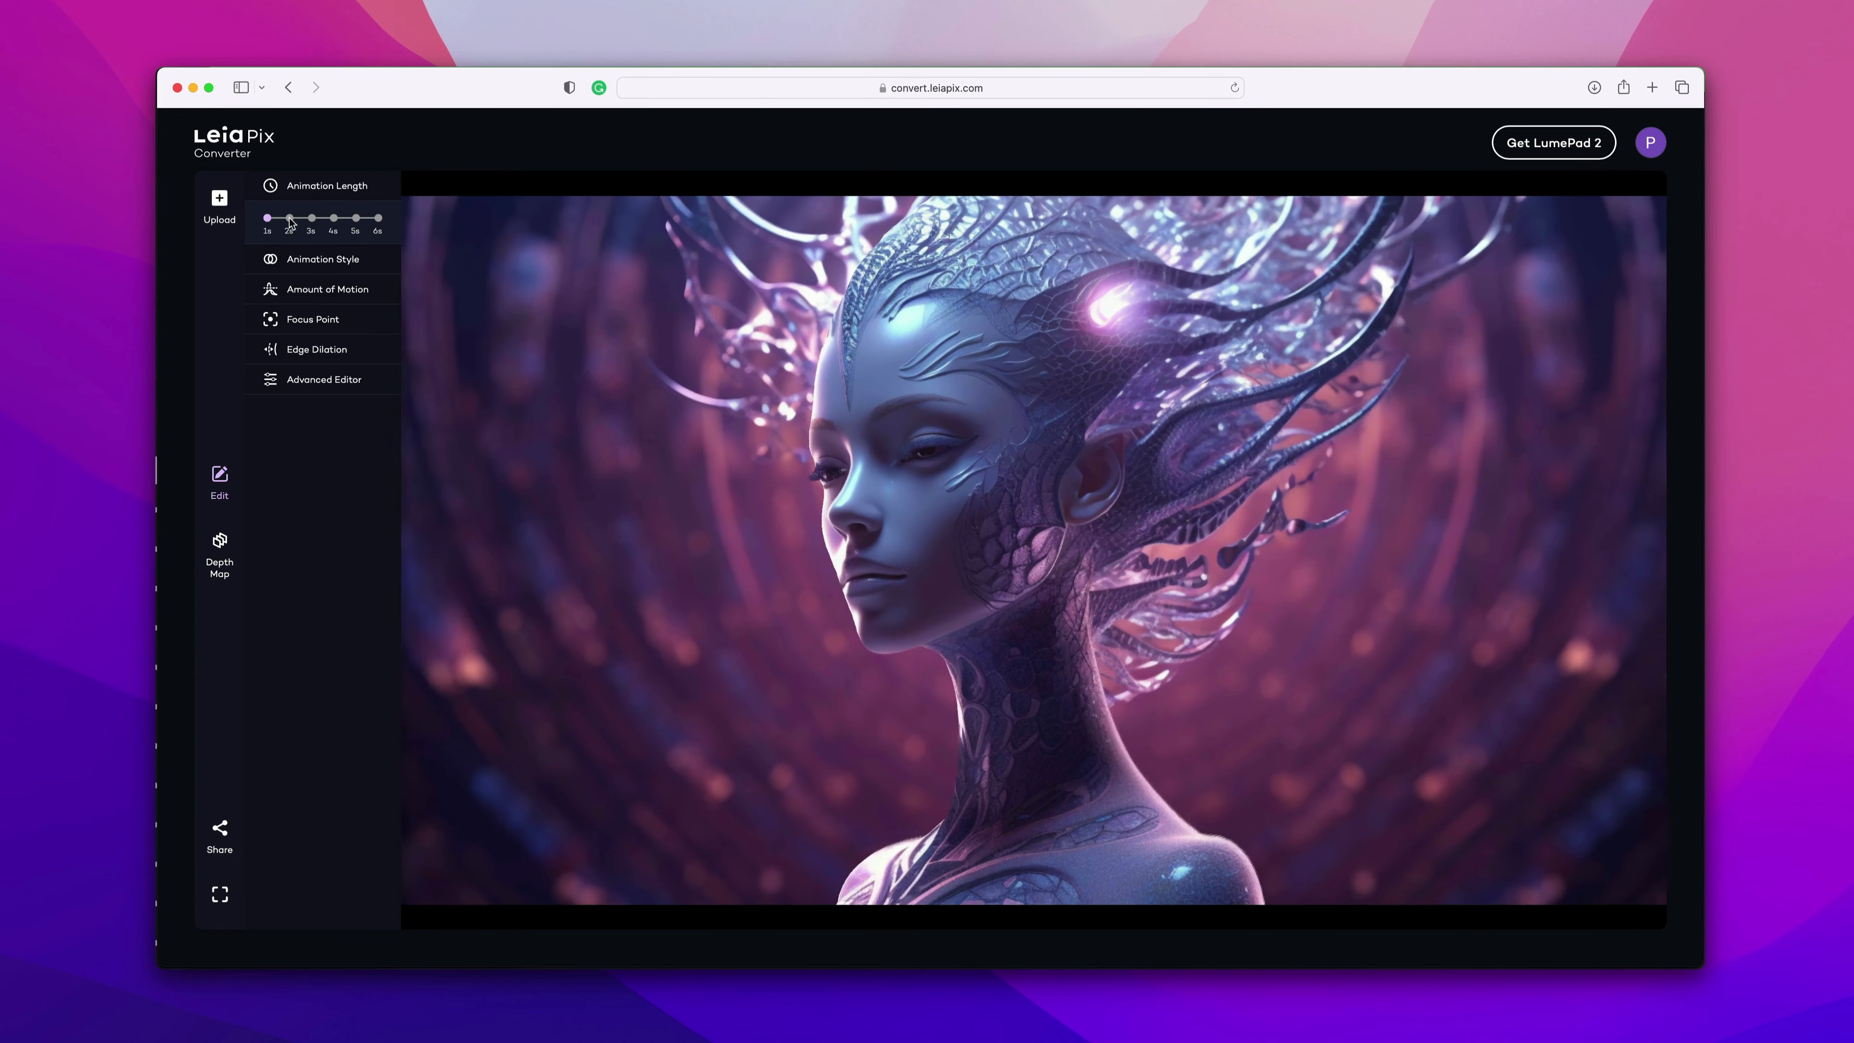
click(290, 219)
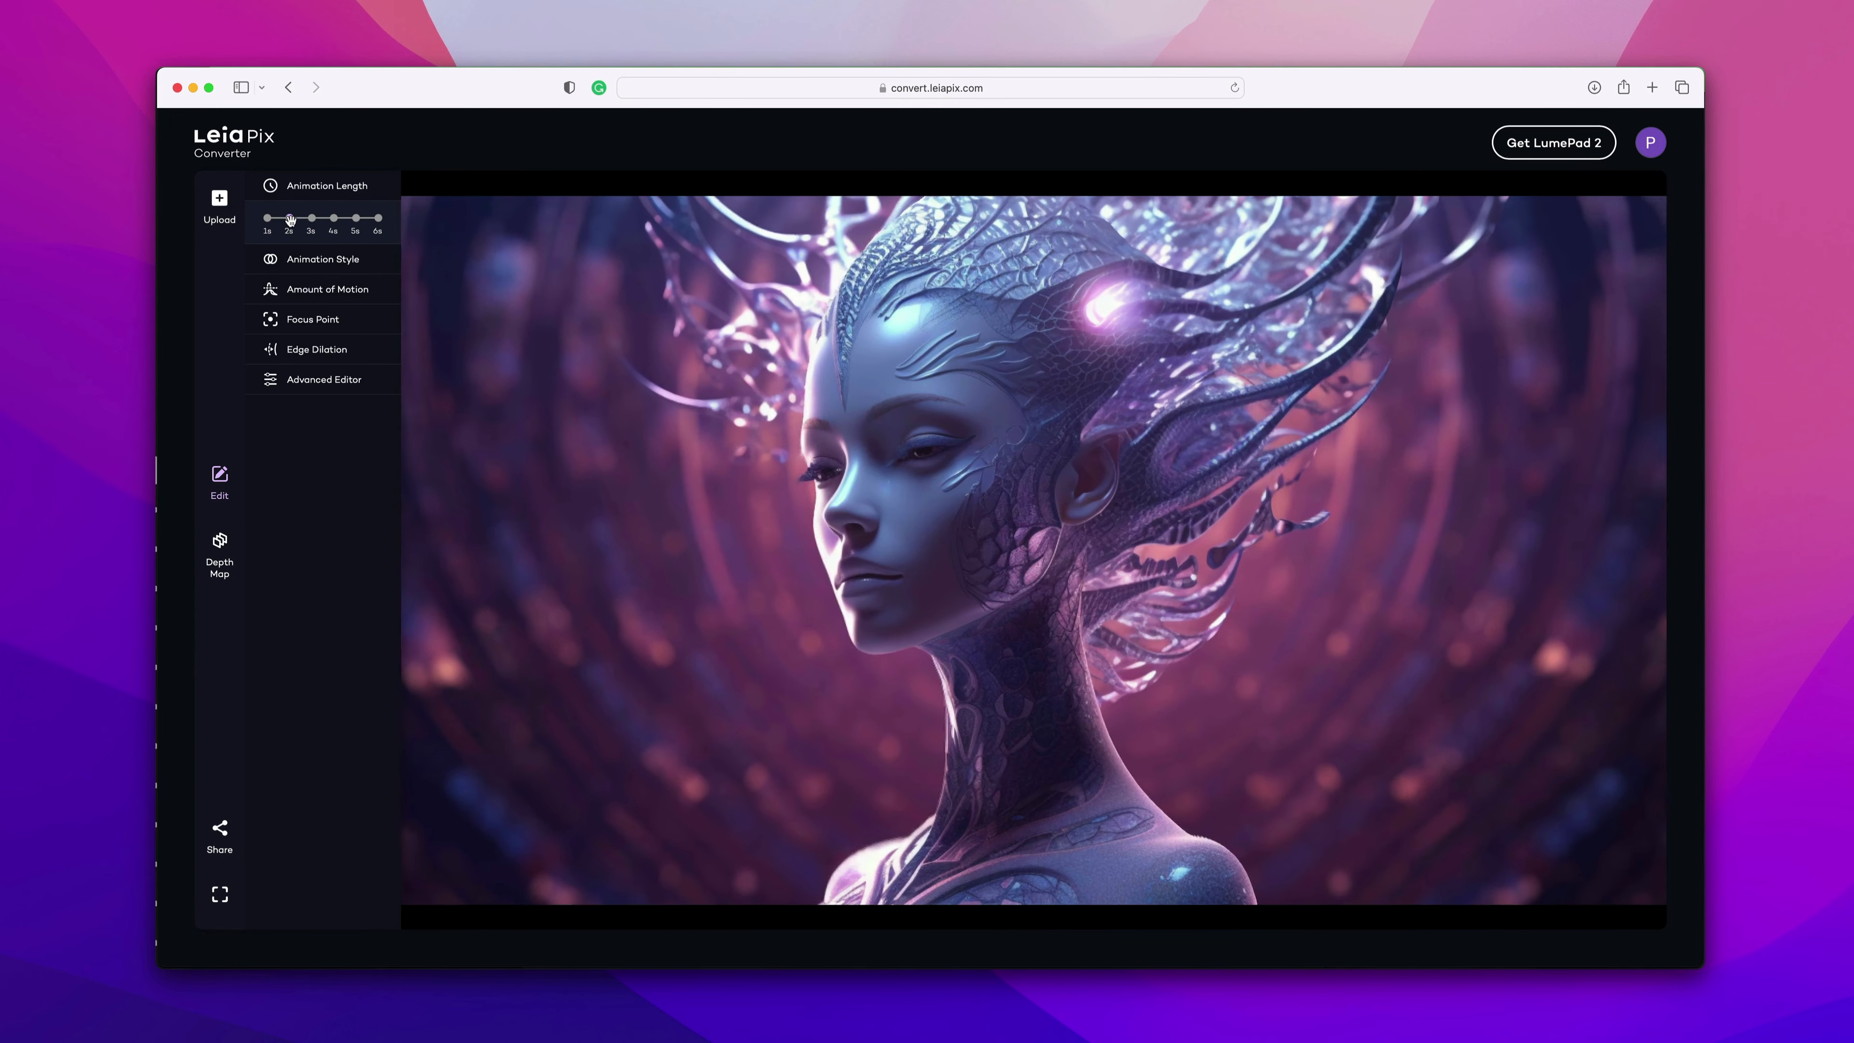
click(313, 219)
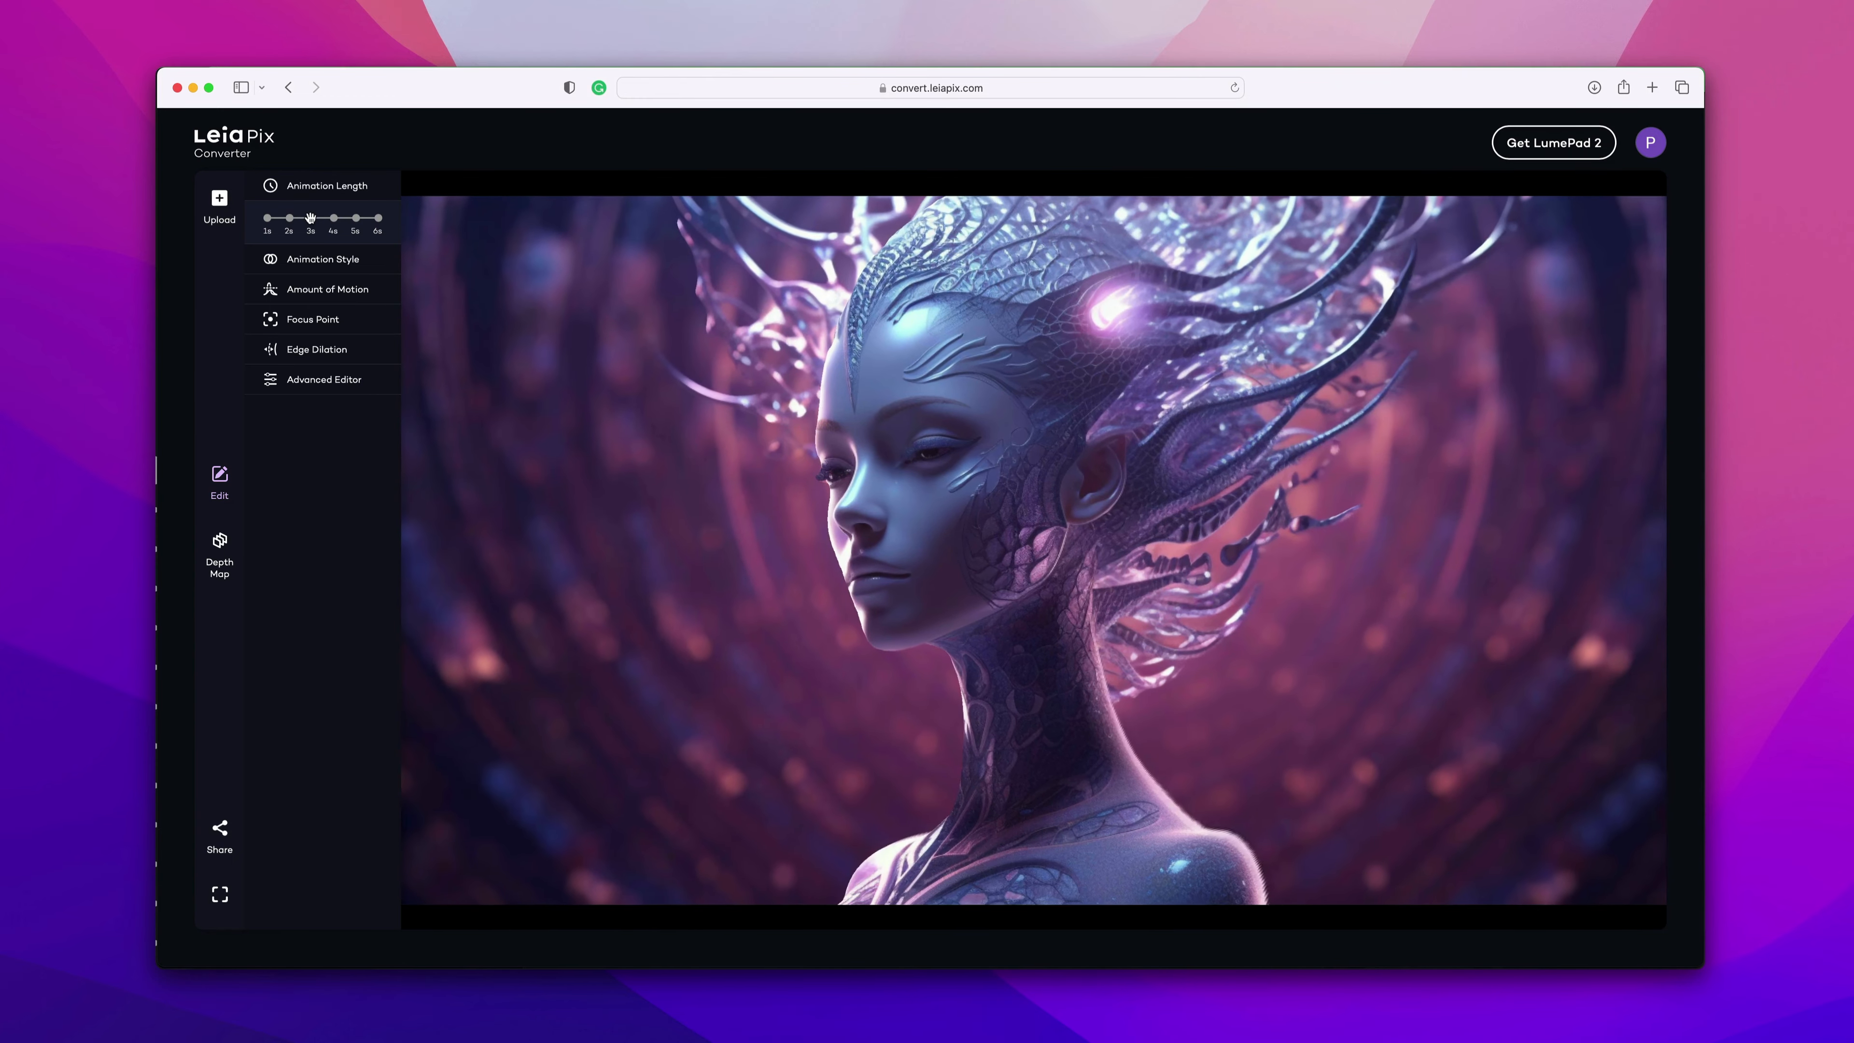
click(334, 219)
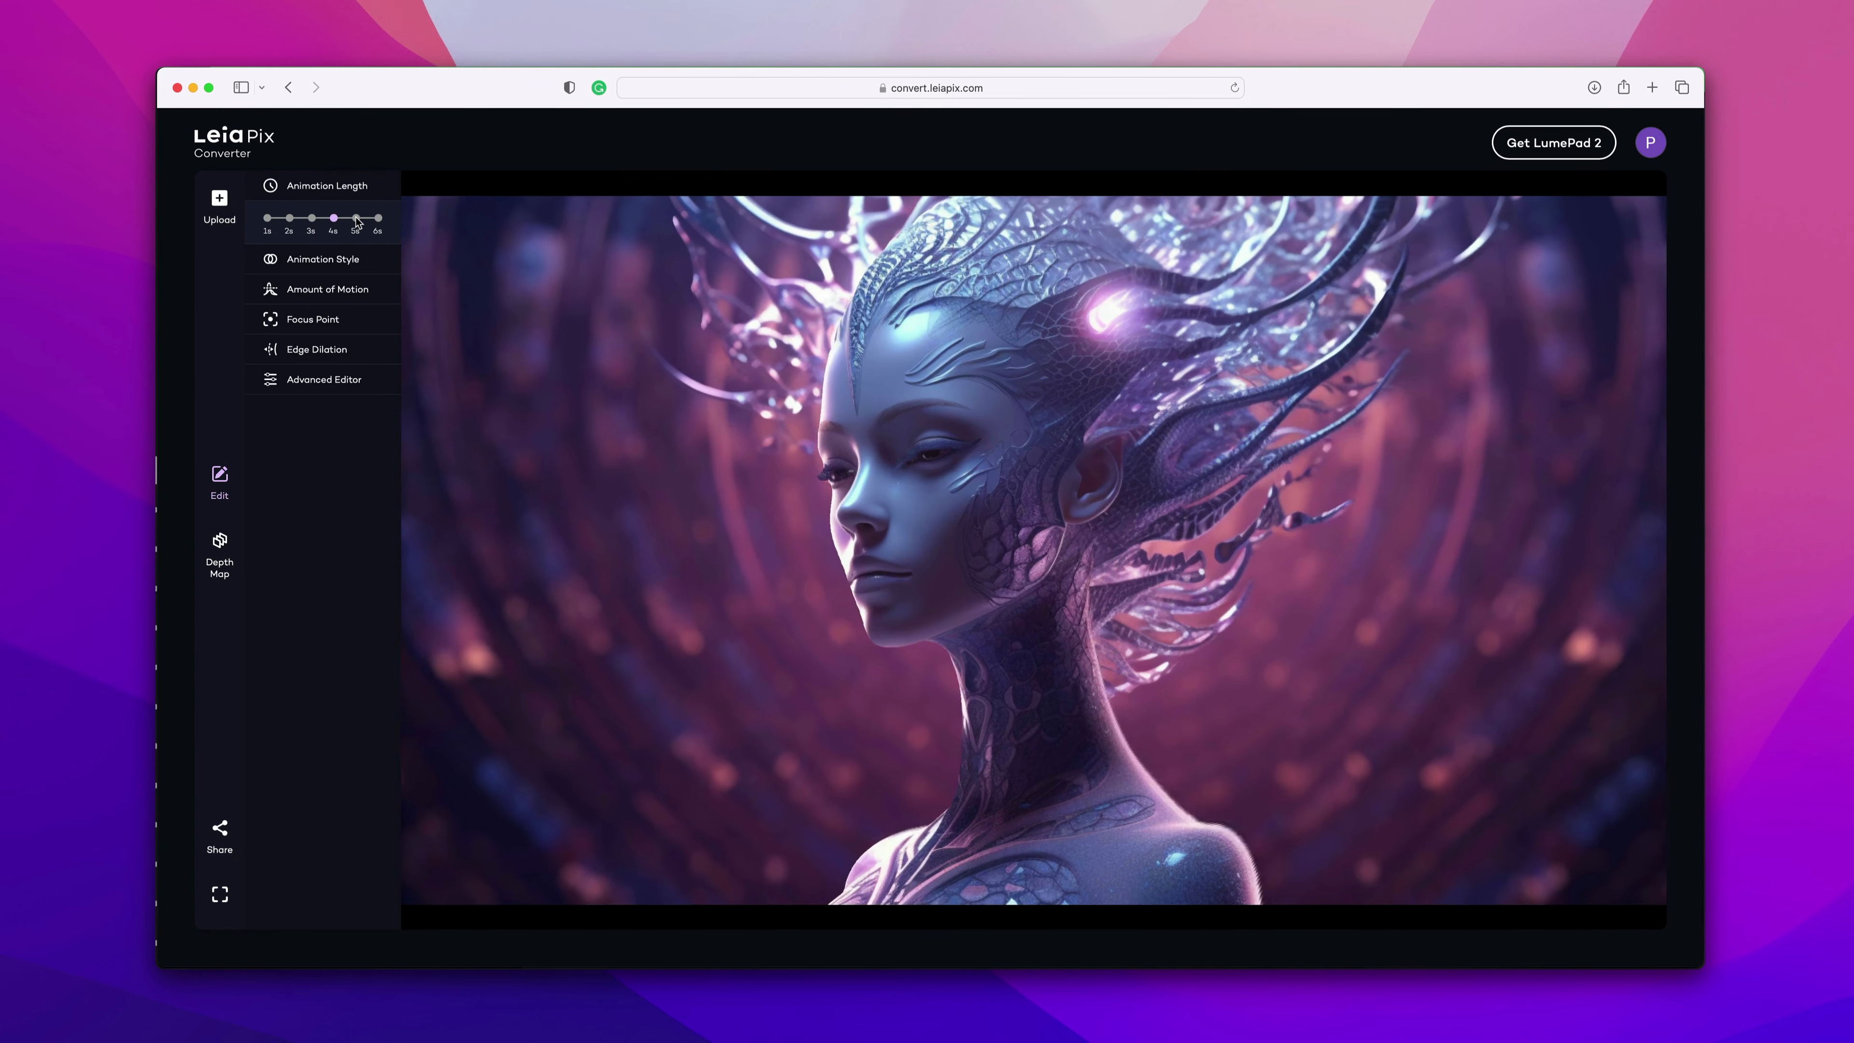
click(356, 219)
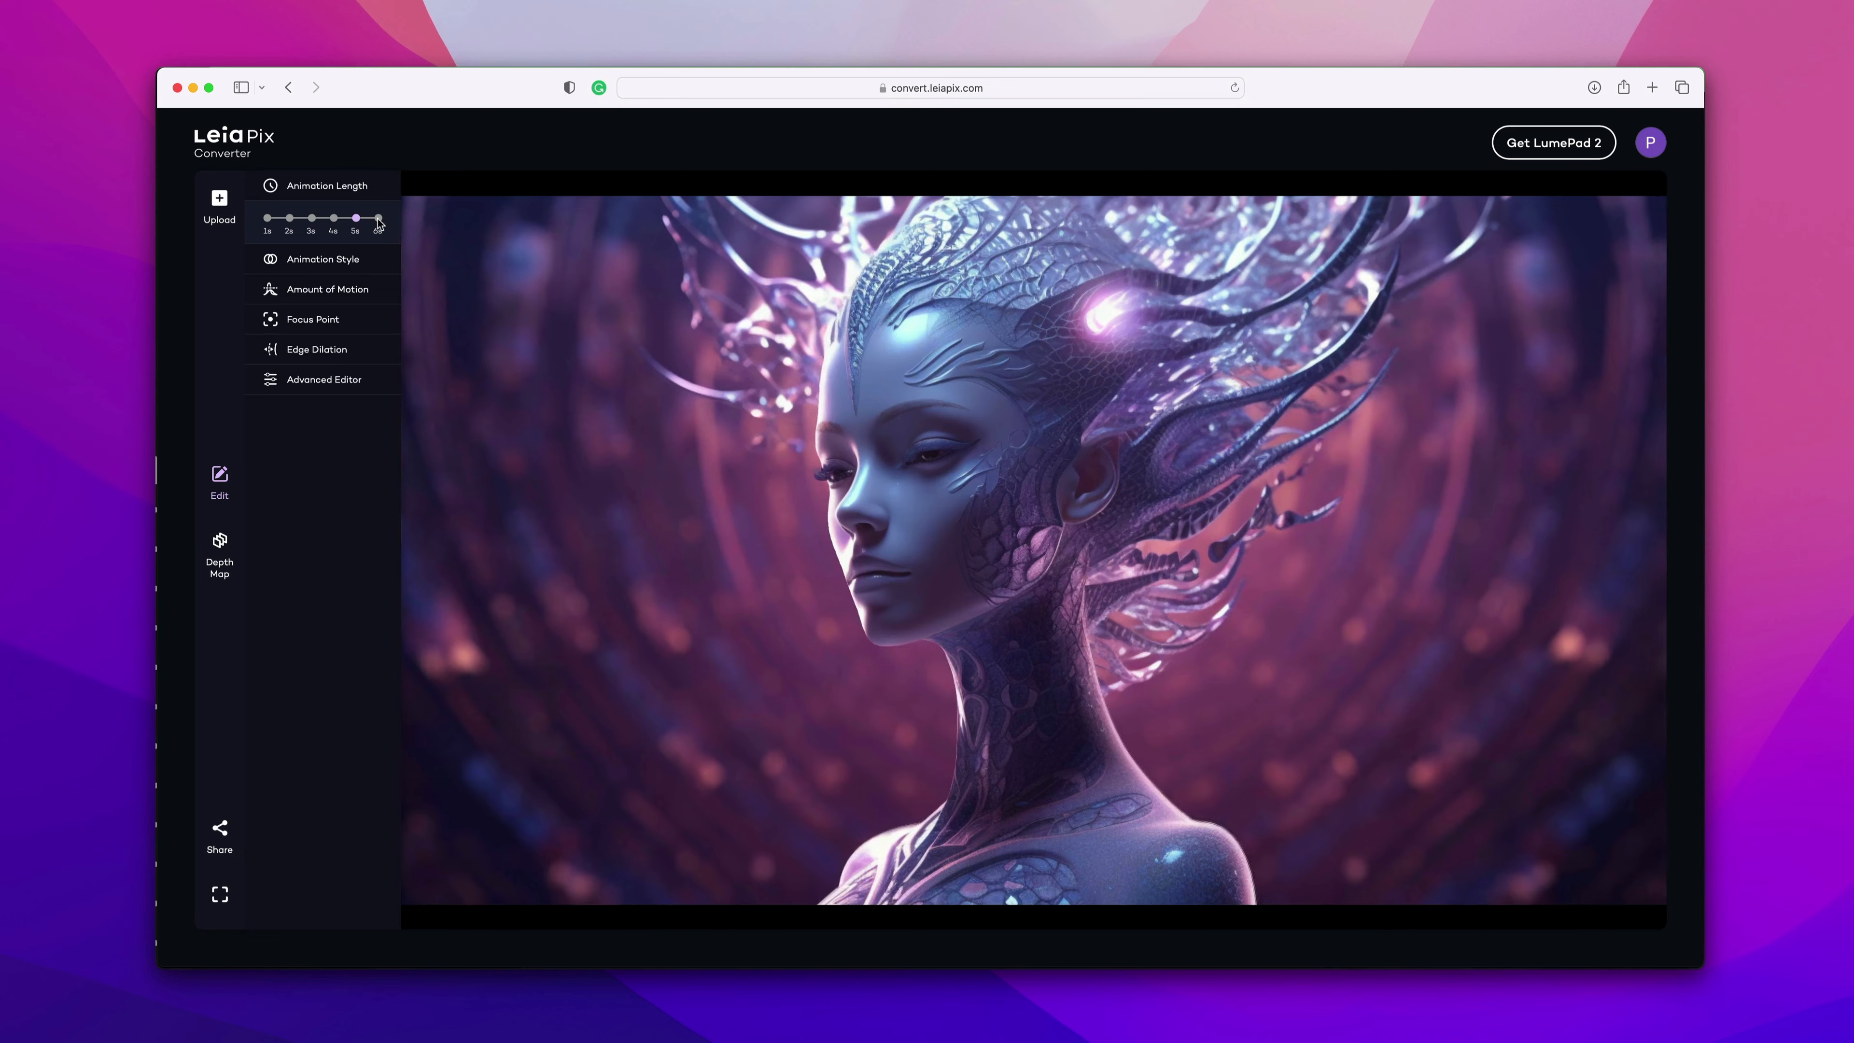
click(380, 221)
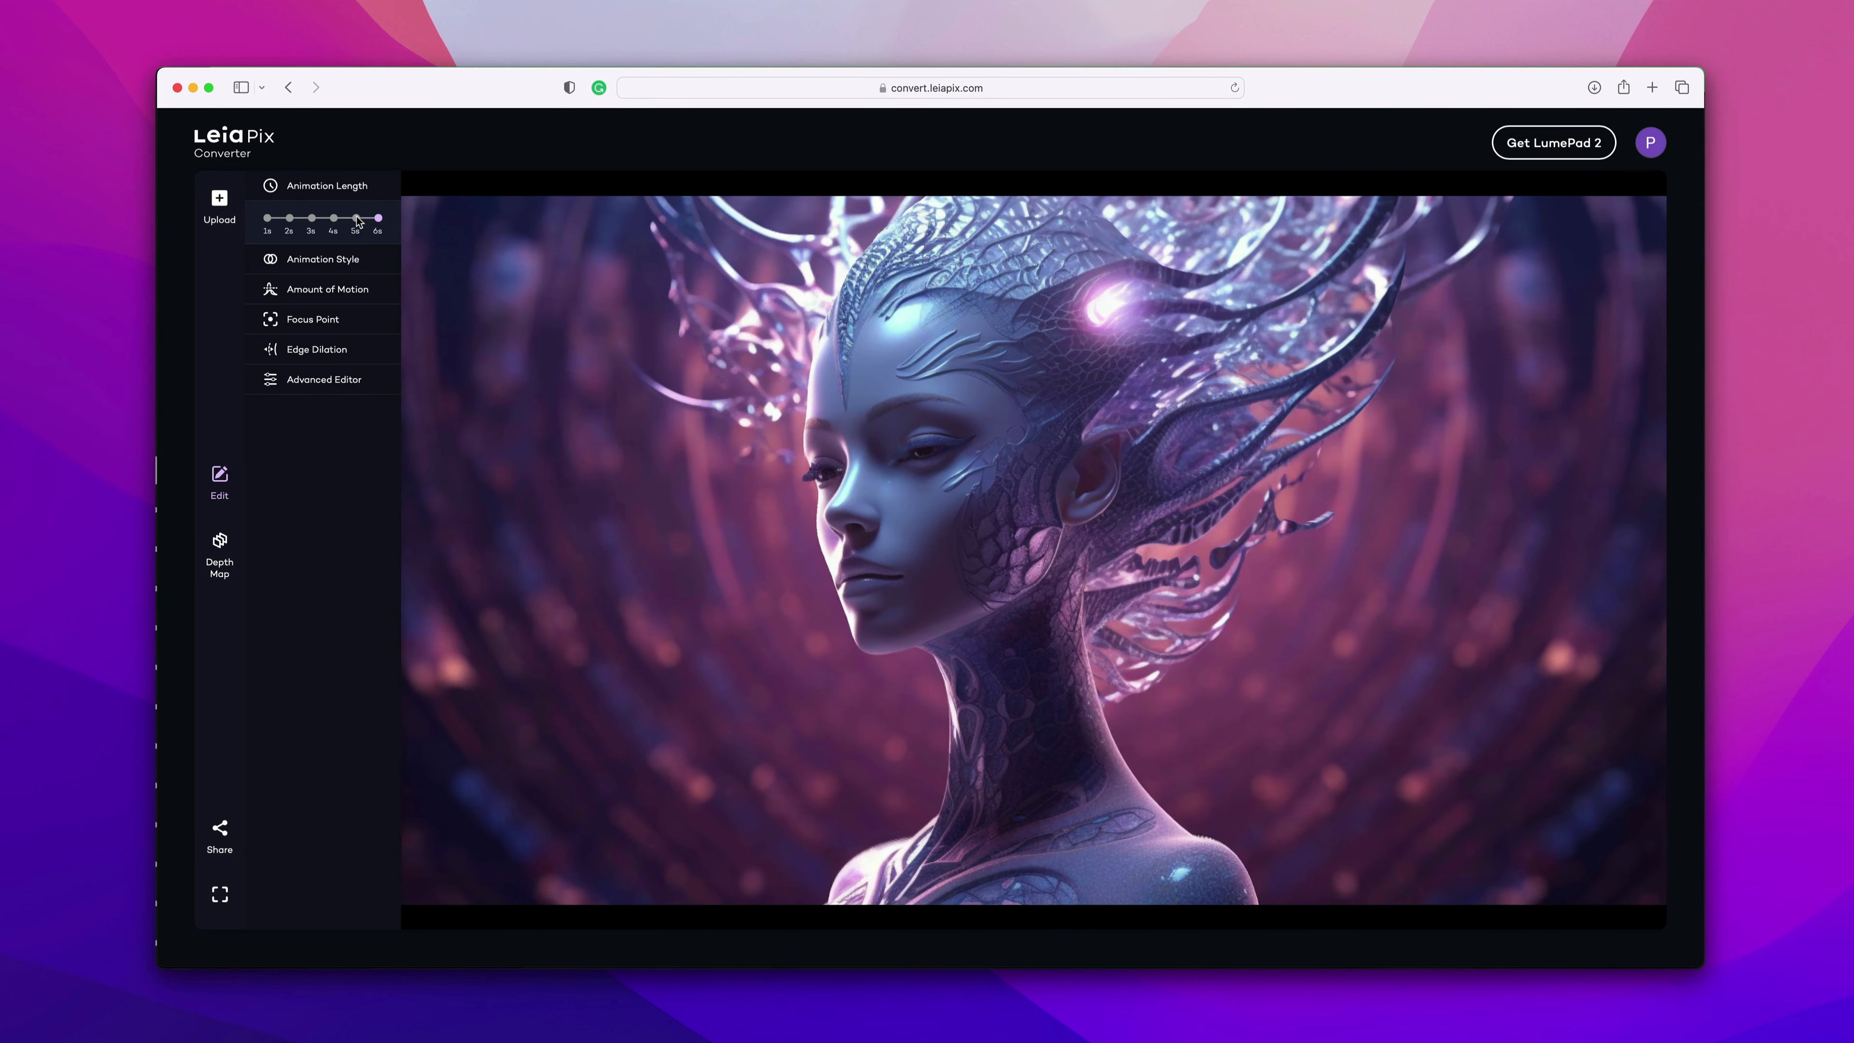
click(356, 218)
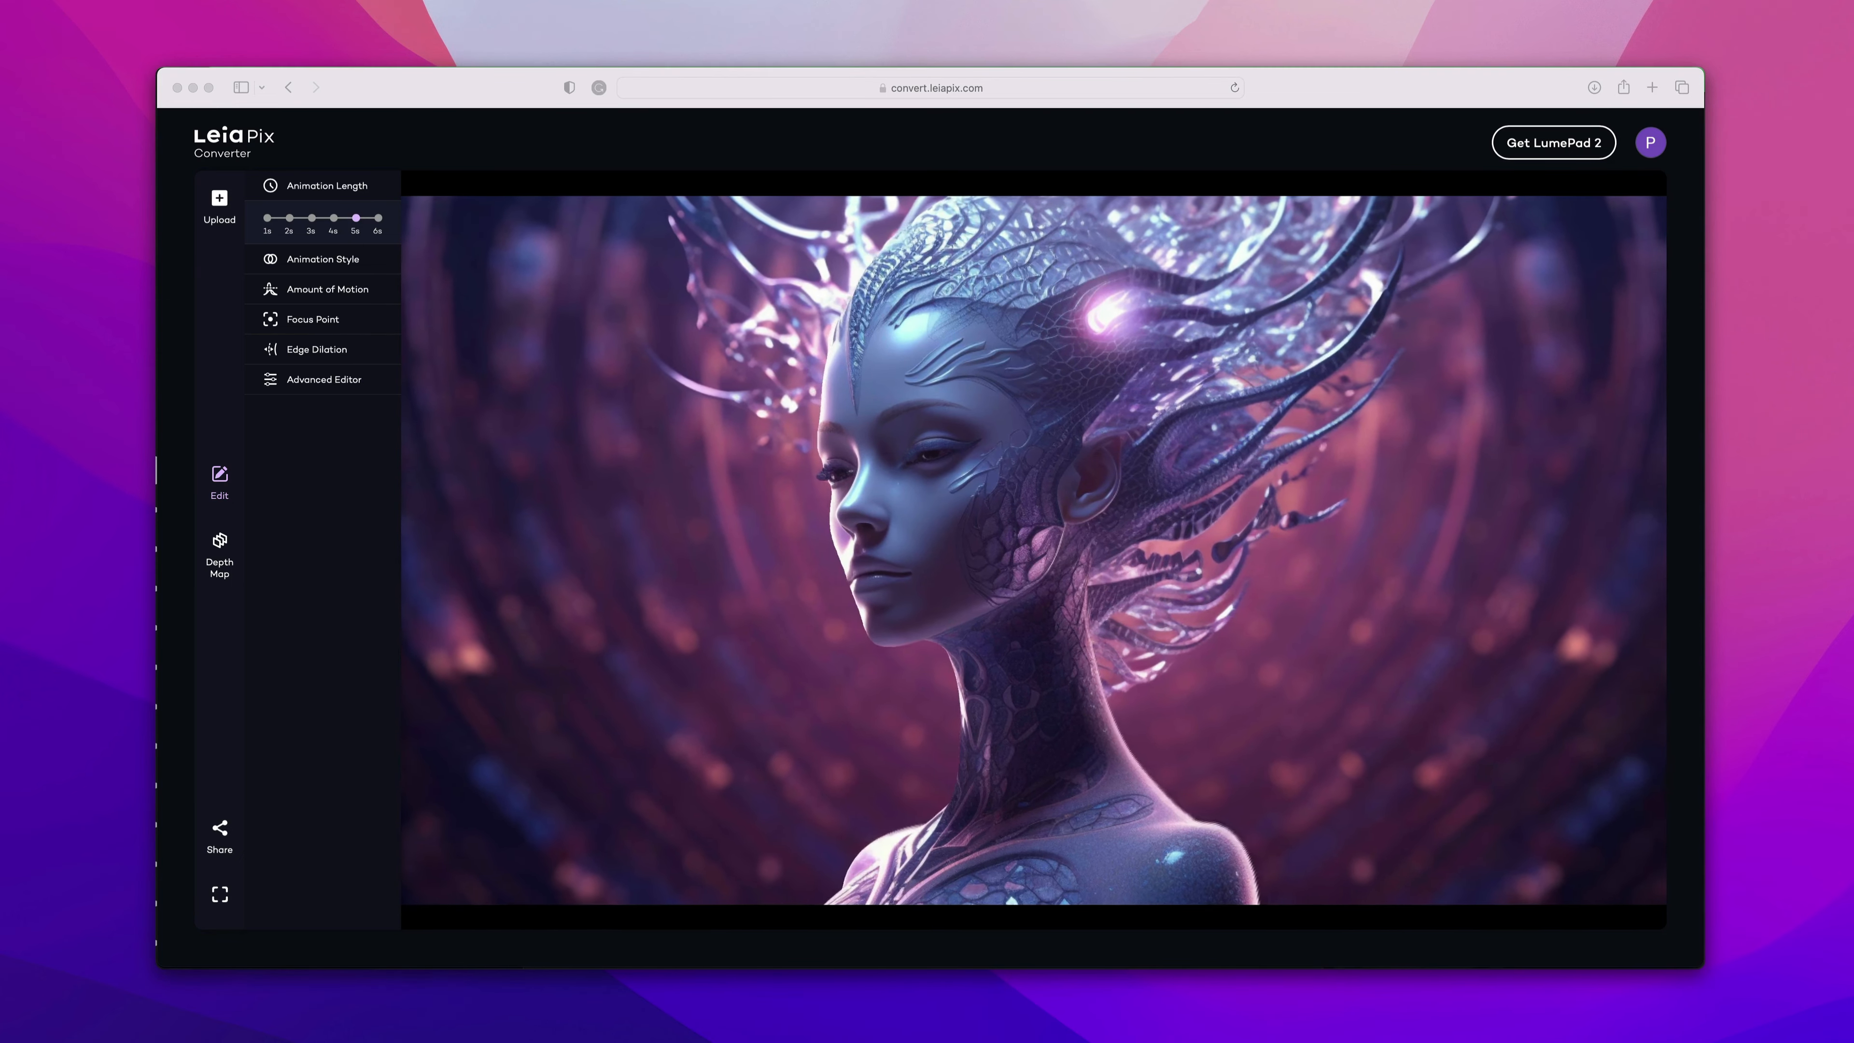
Set the animation style to Perspective after trying Horizontal, Wide Circle, Circle, Tall Circle and Vertical.
click(330, 265)
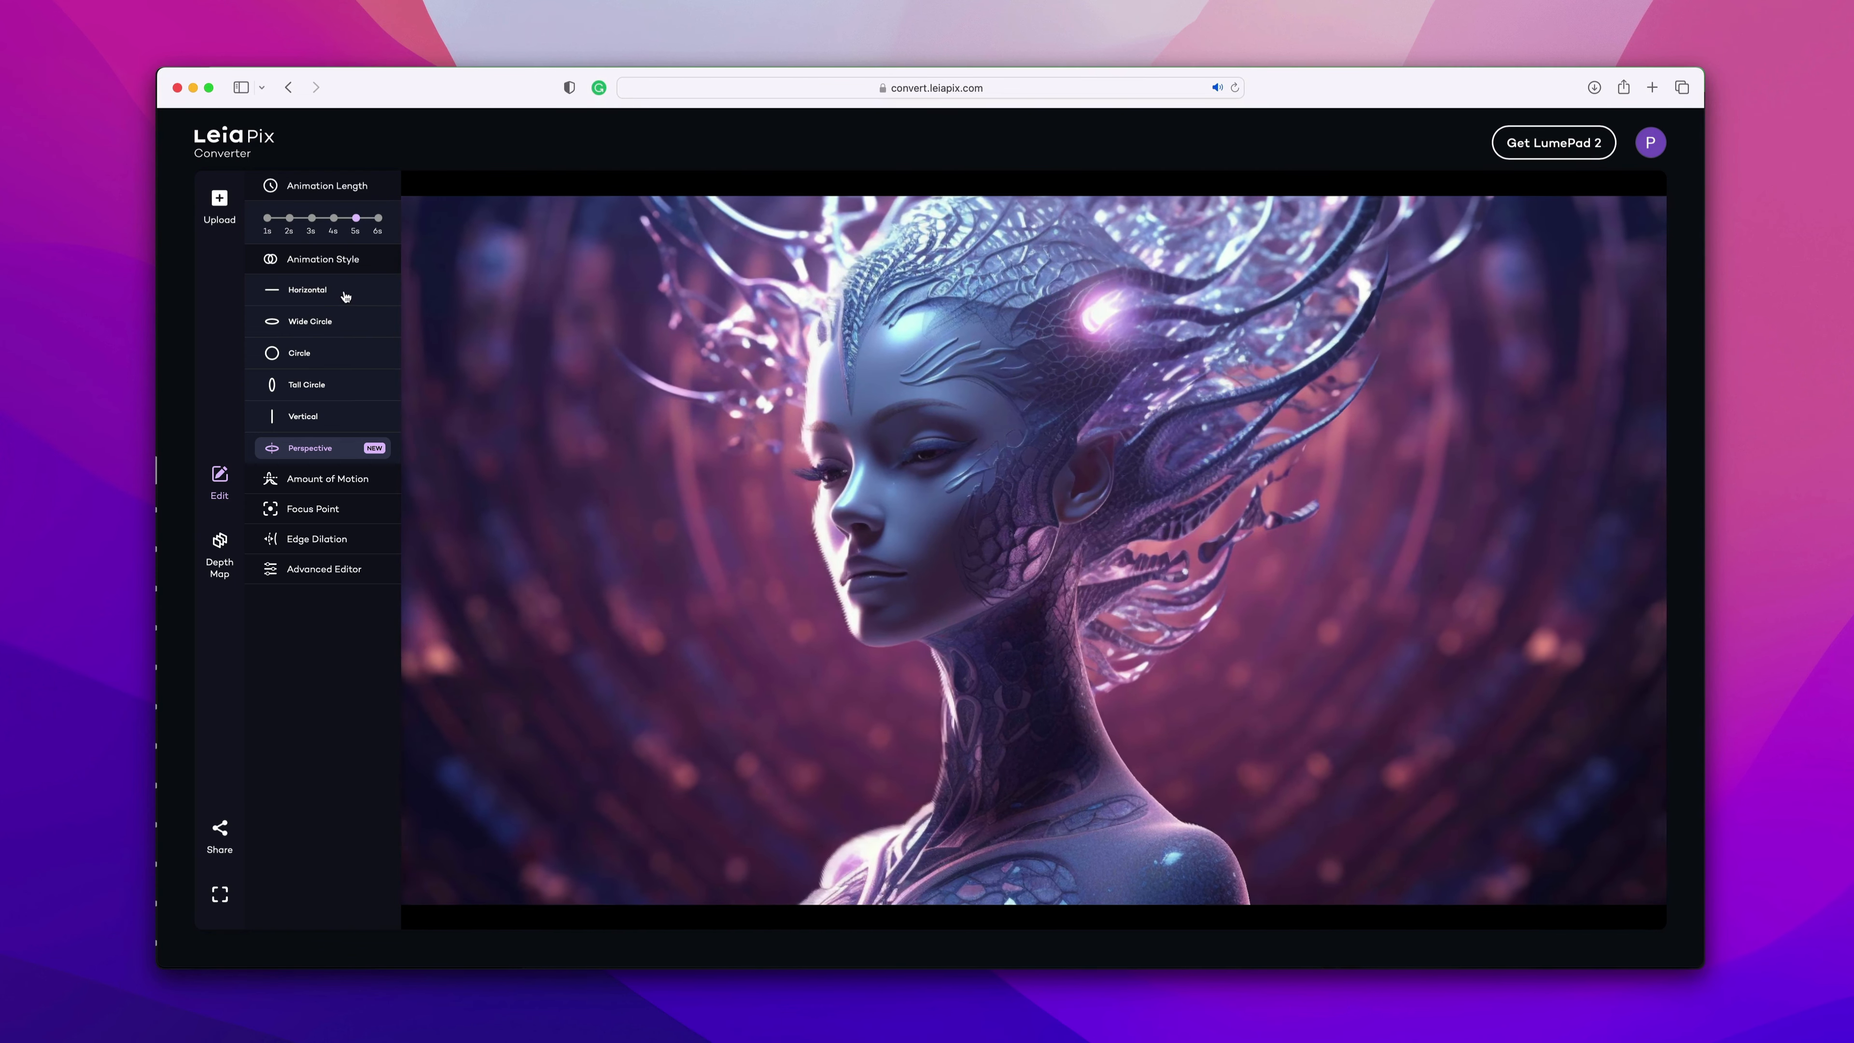
click(319, 292)
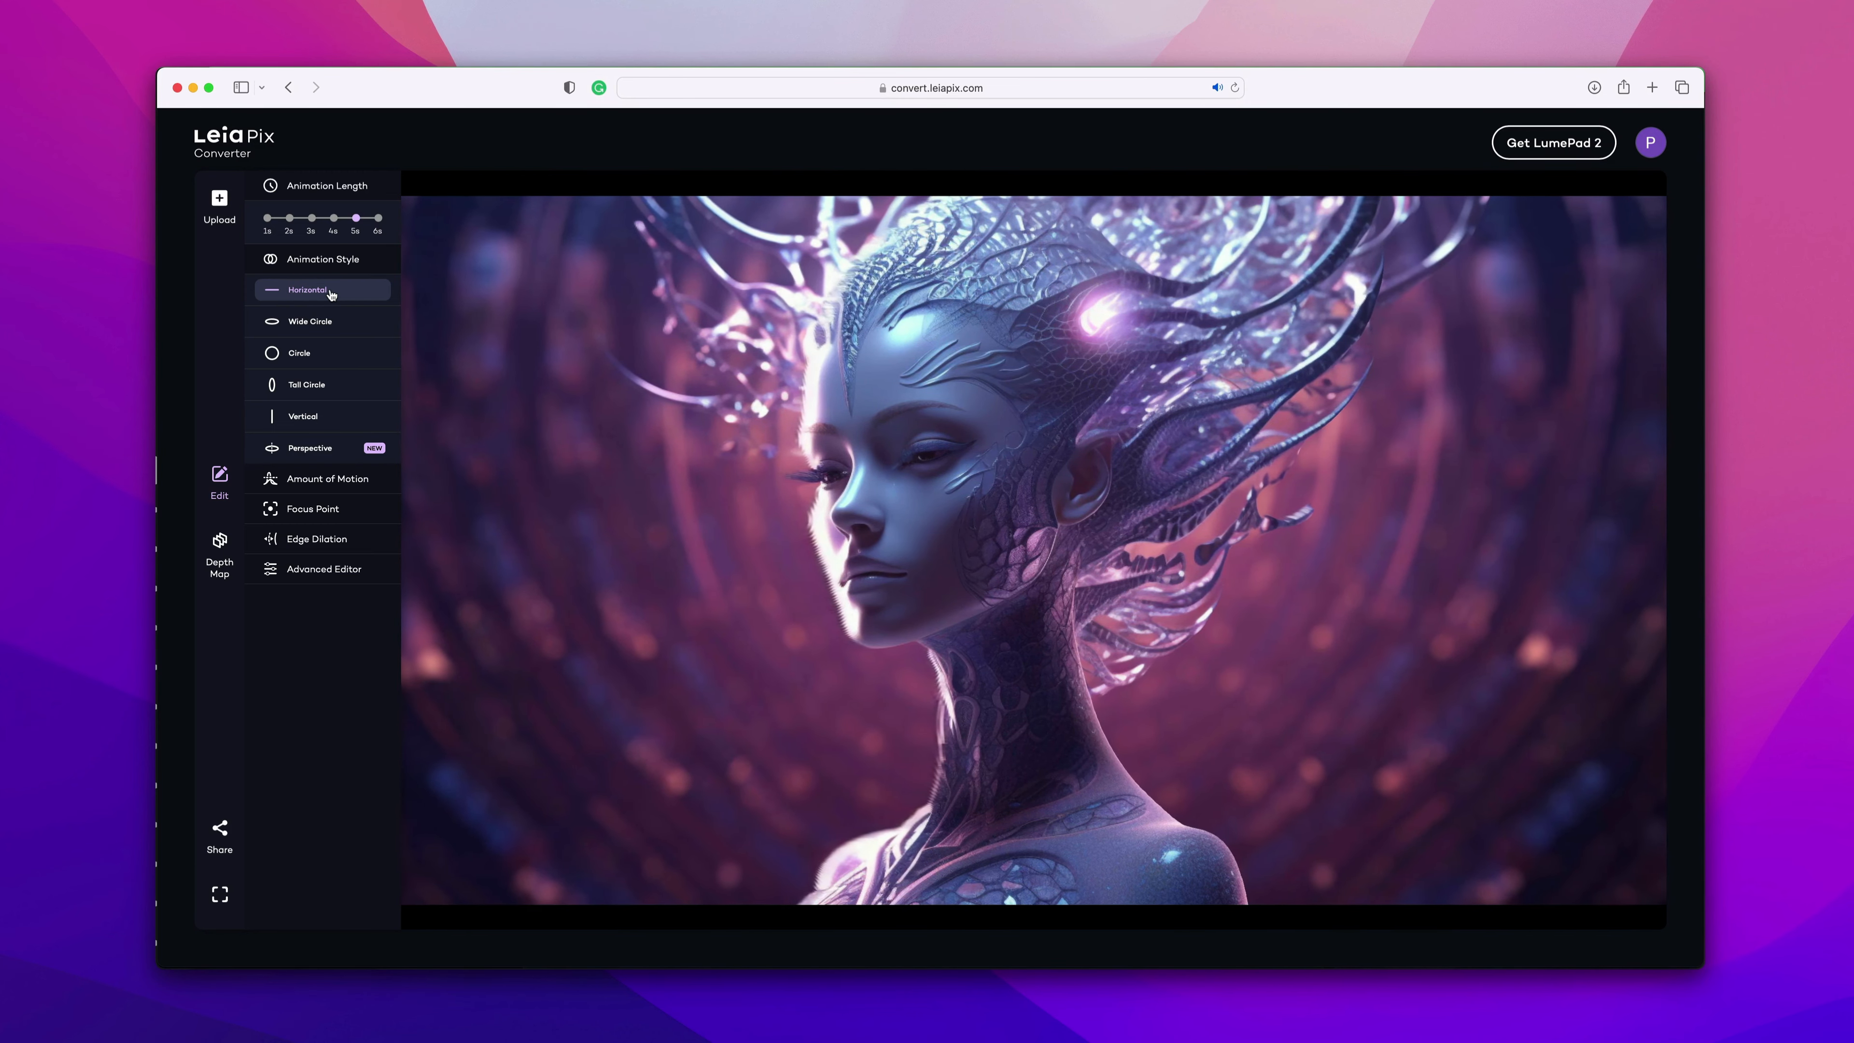
click(349, 326)
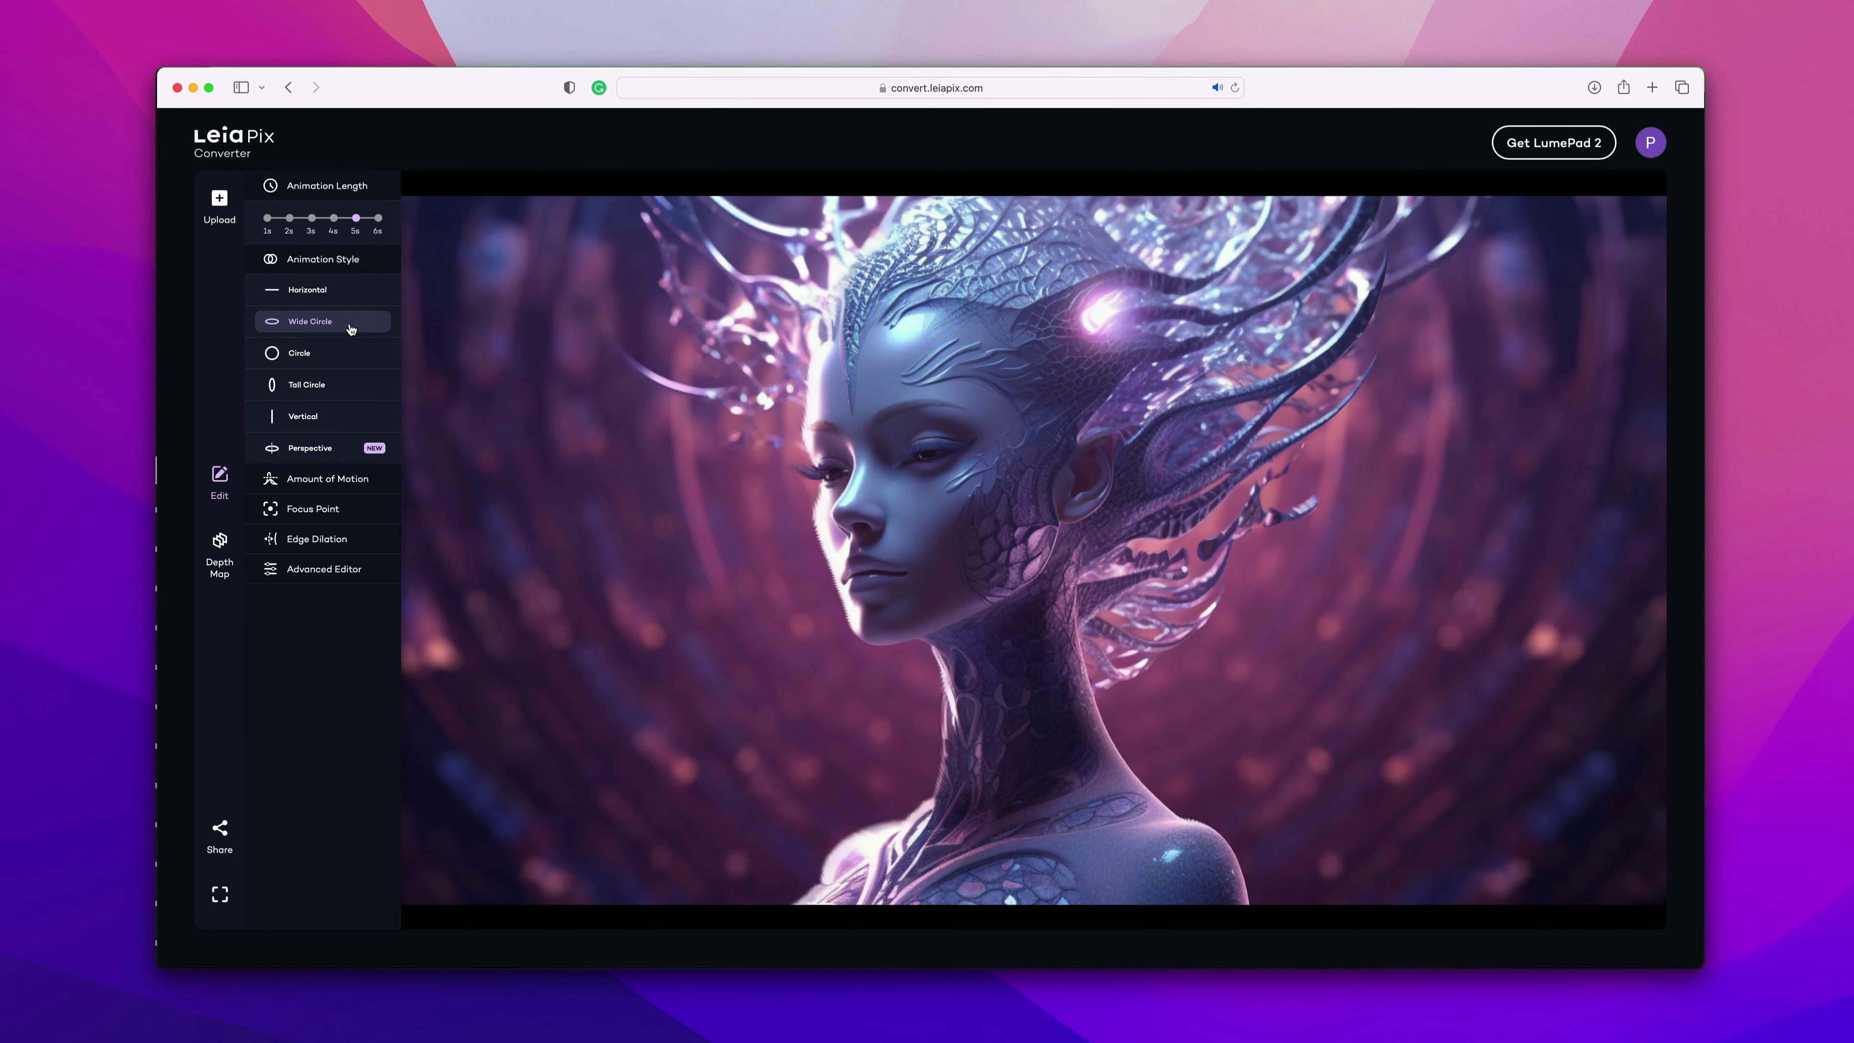
click(359, 356)
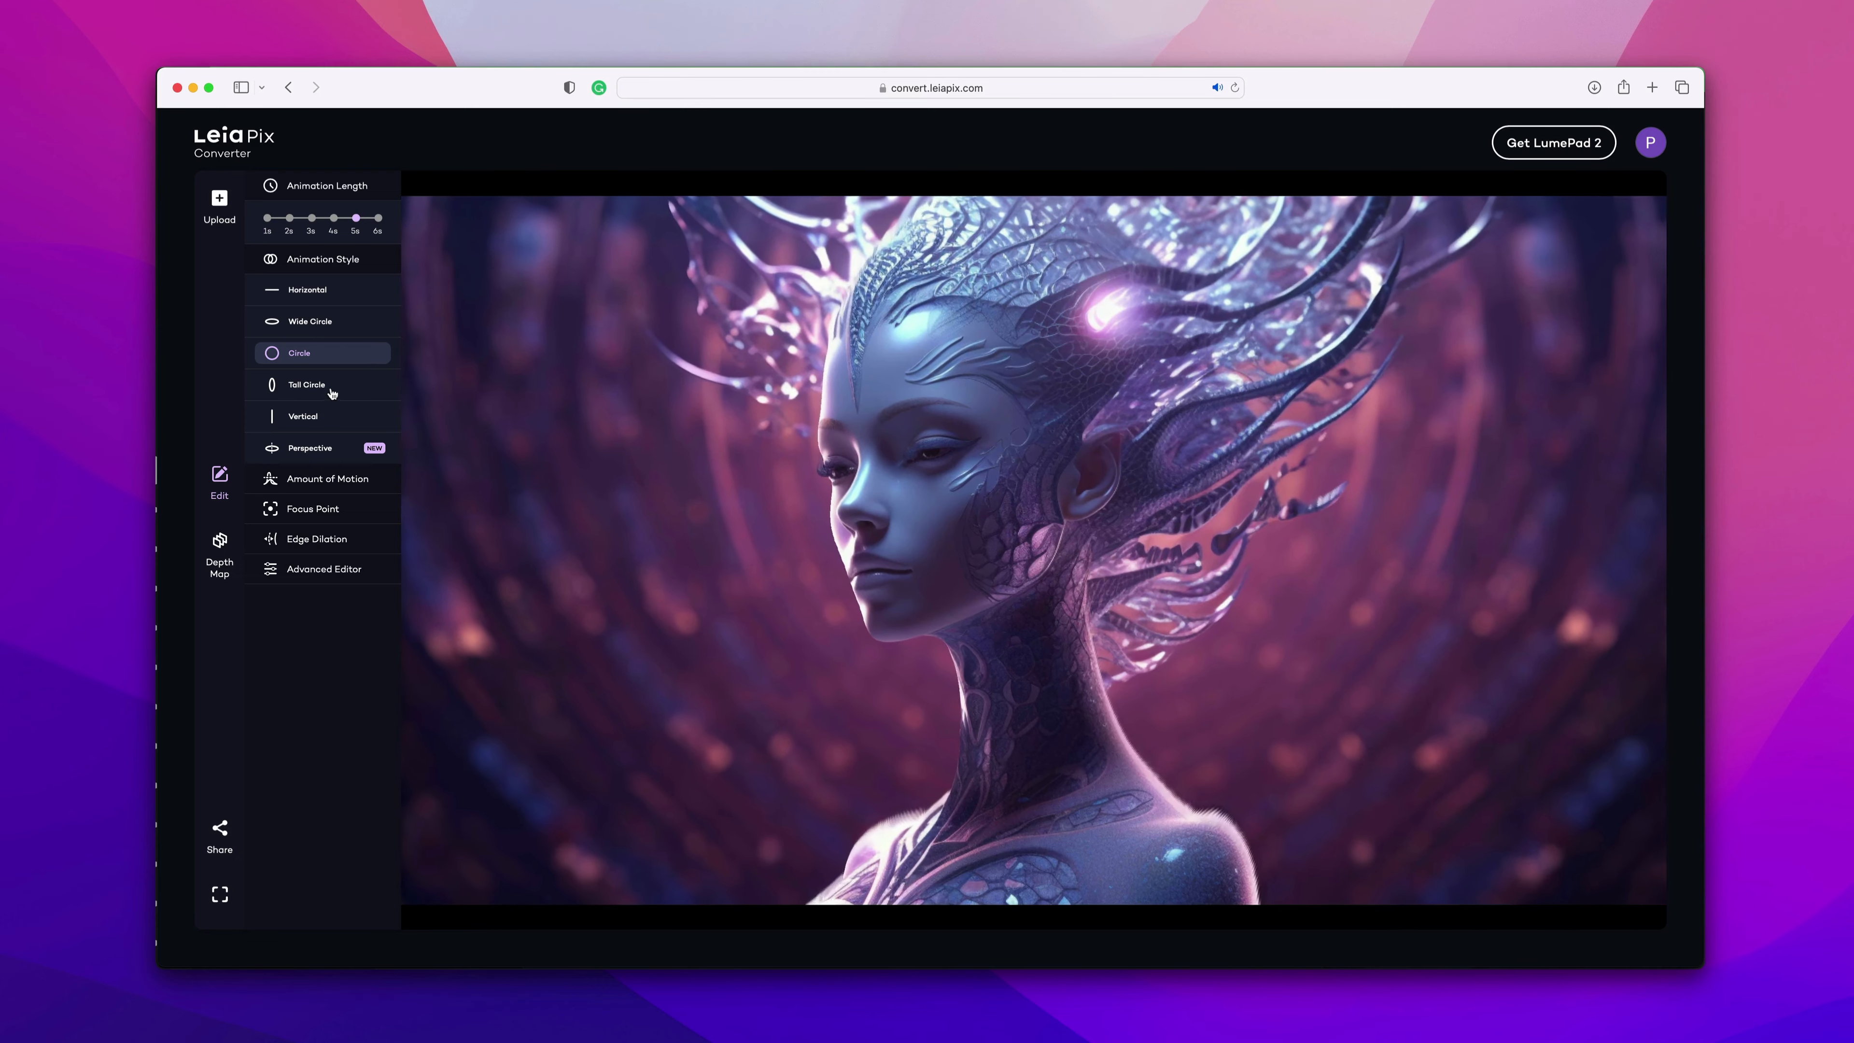
click(330, 392)
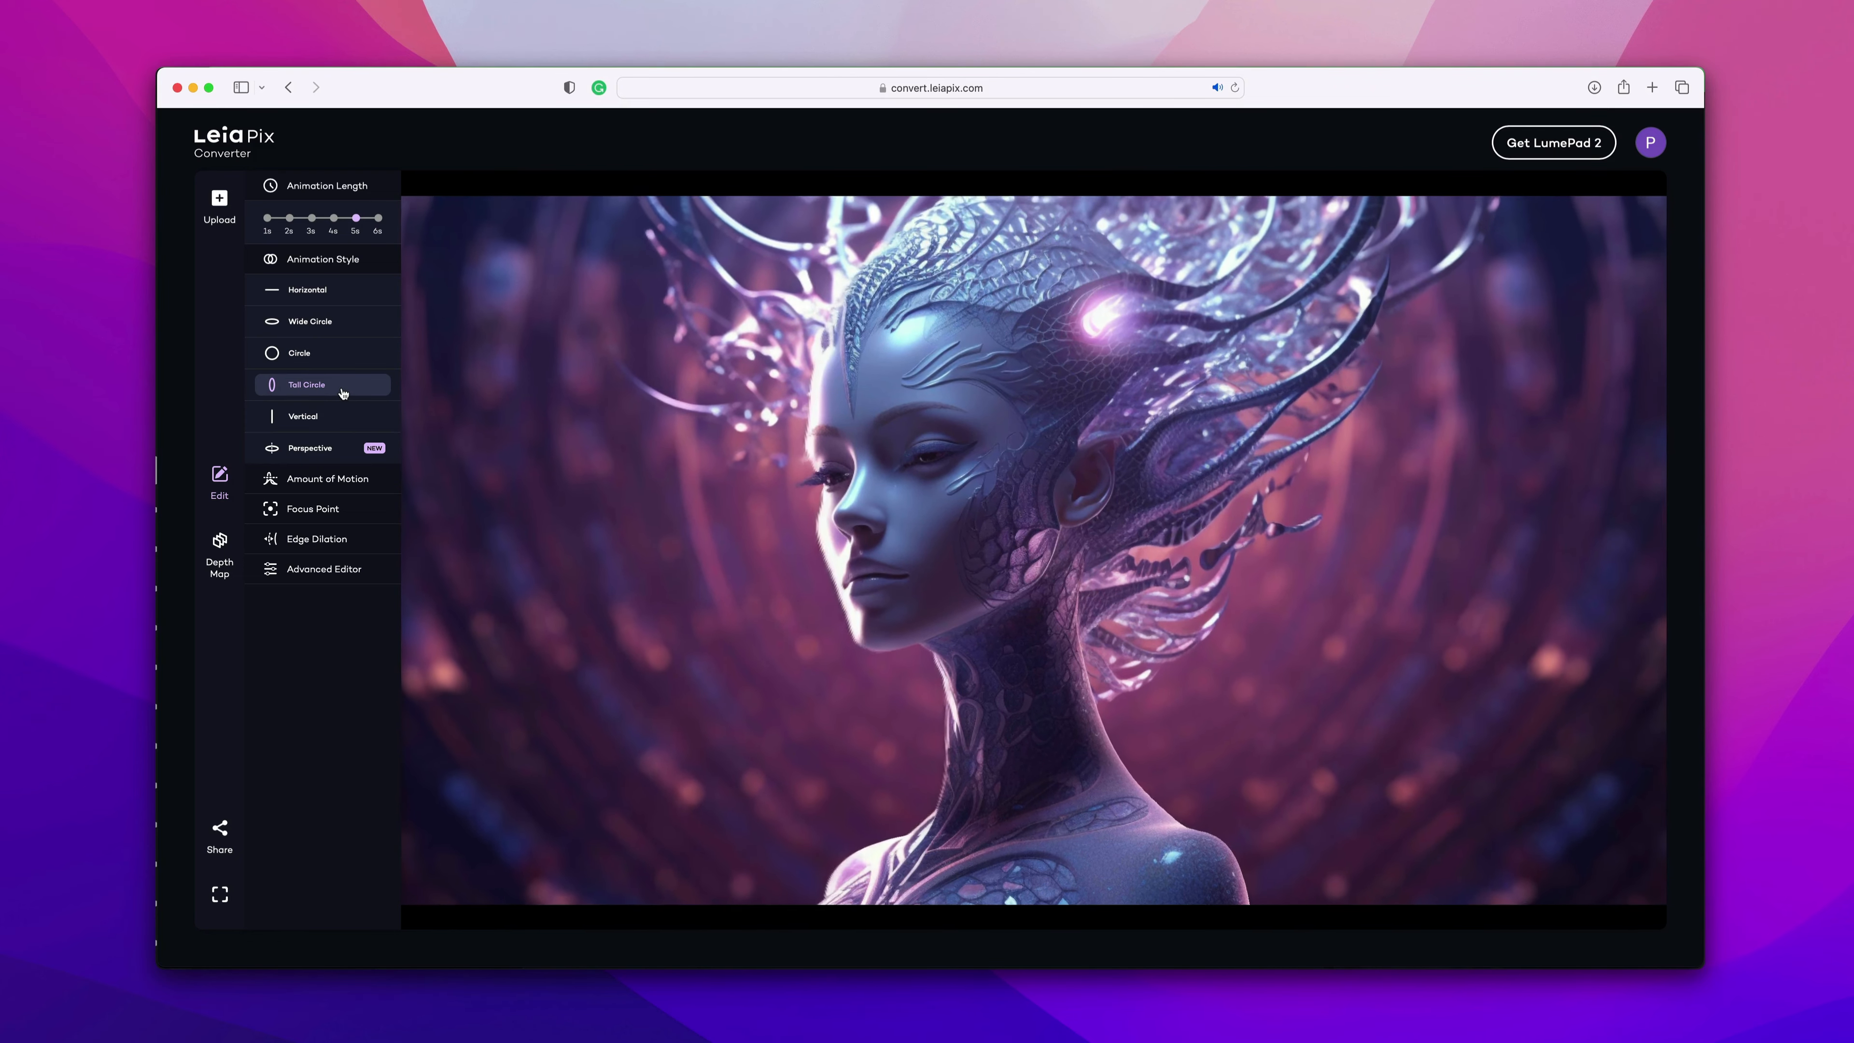
click(338, 422)
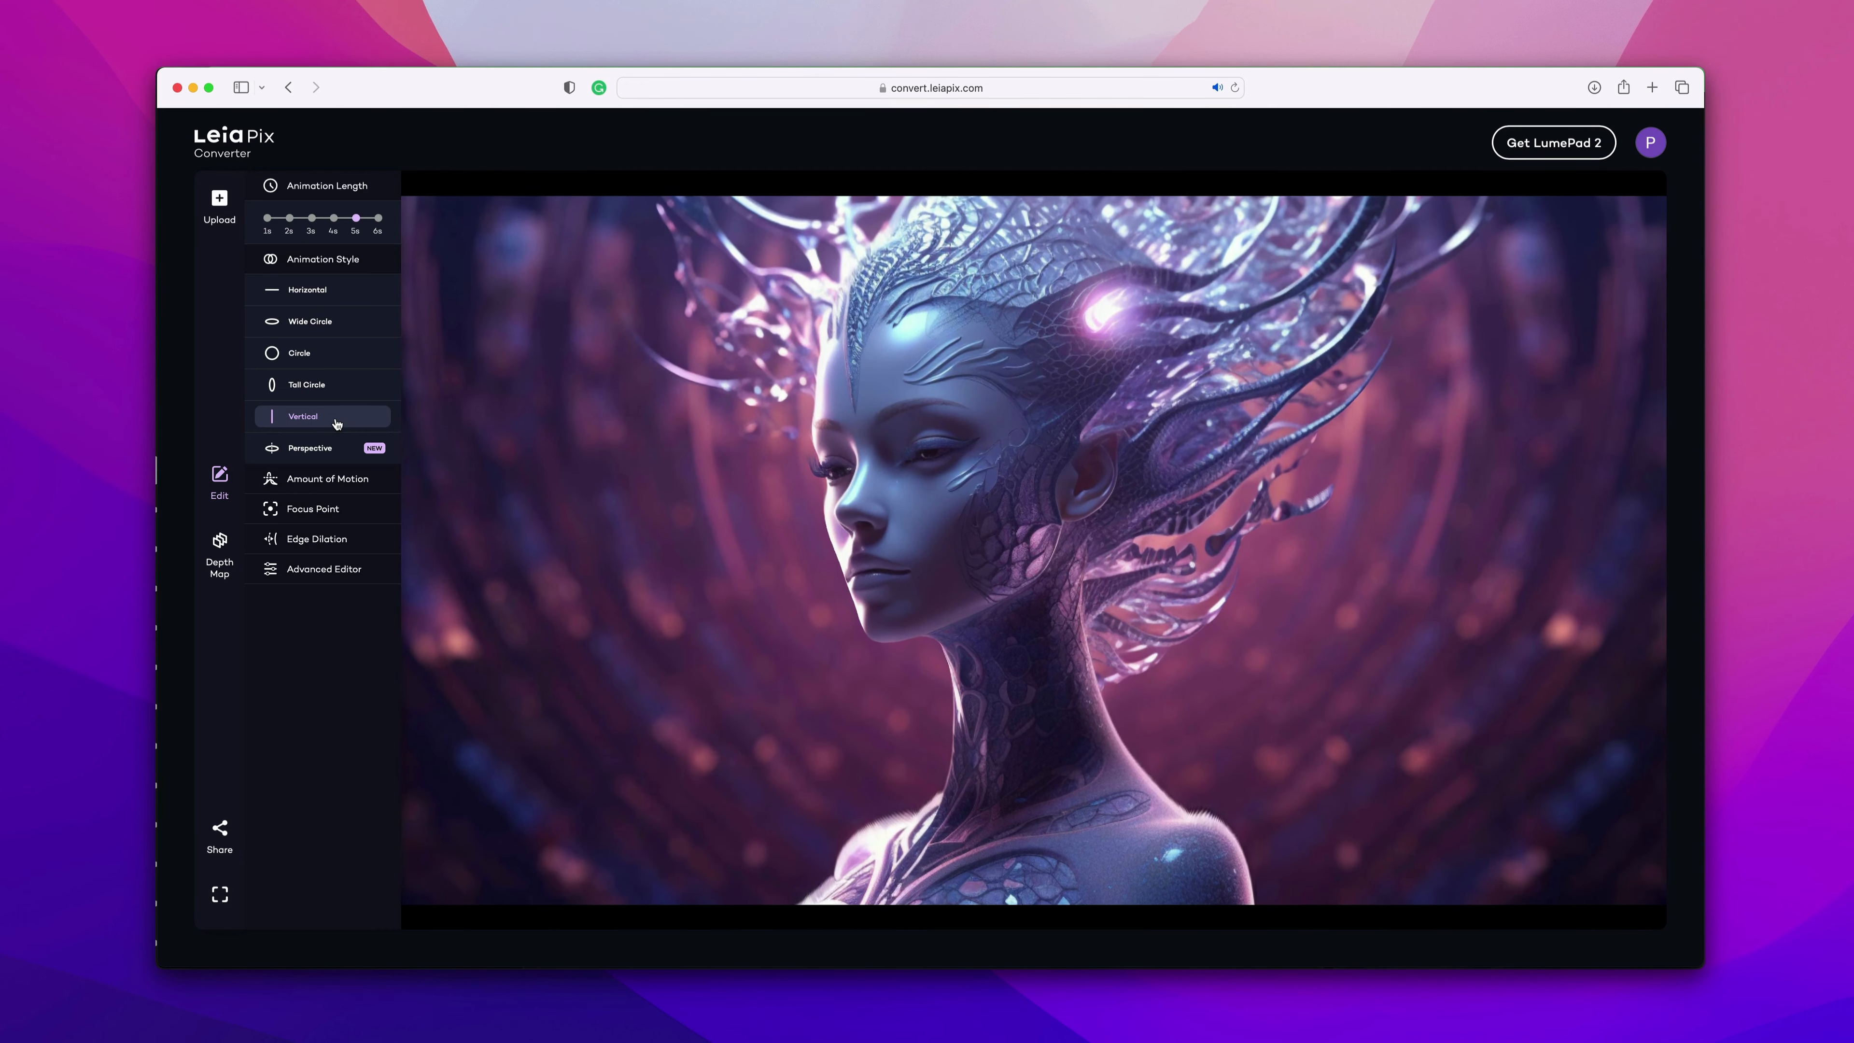
click(322, 452)
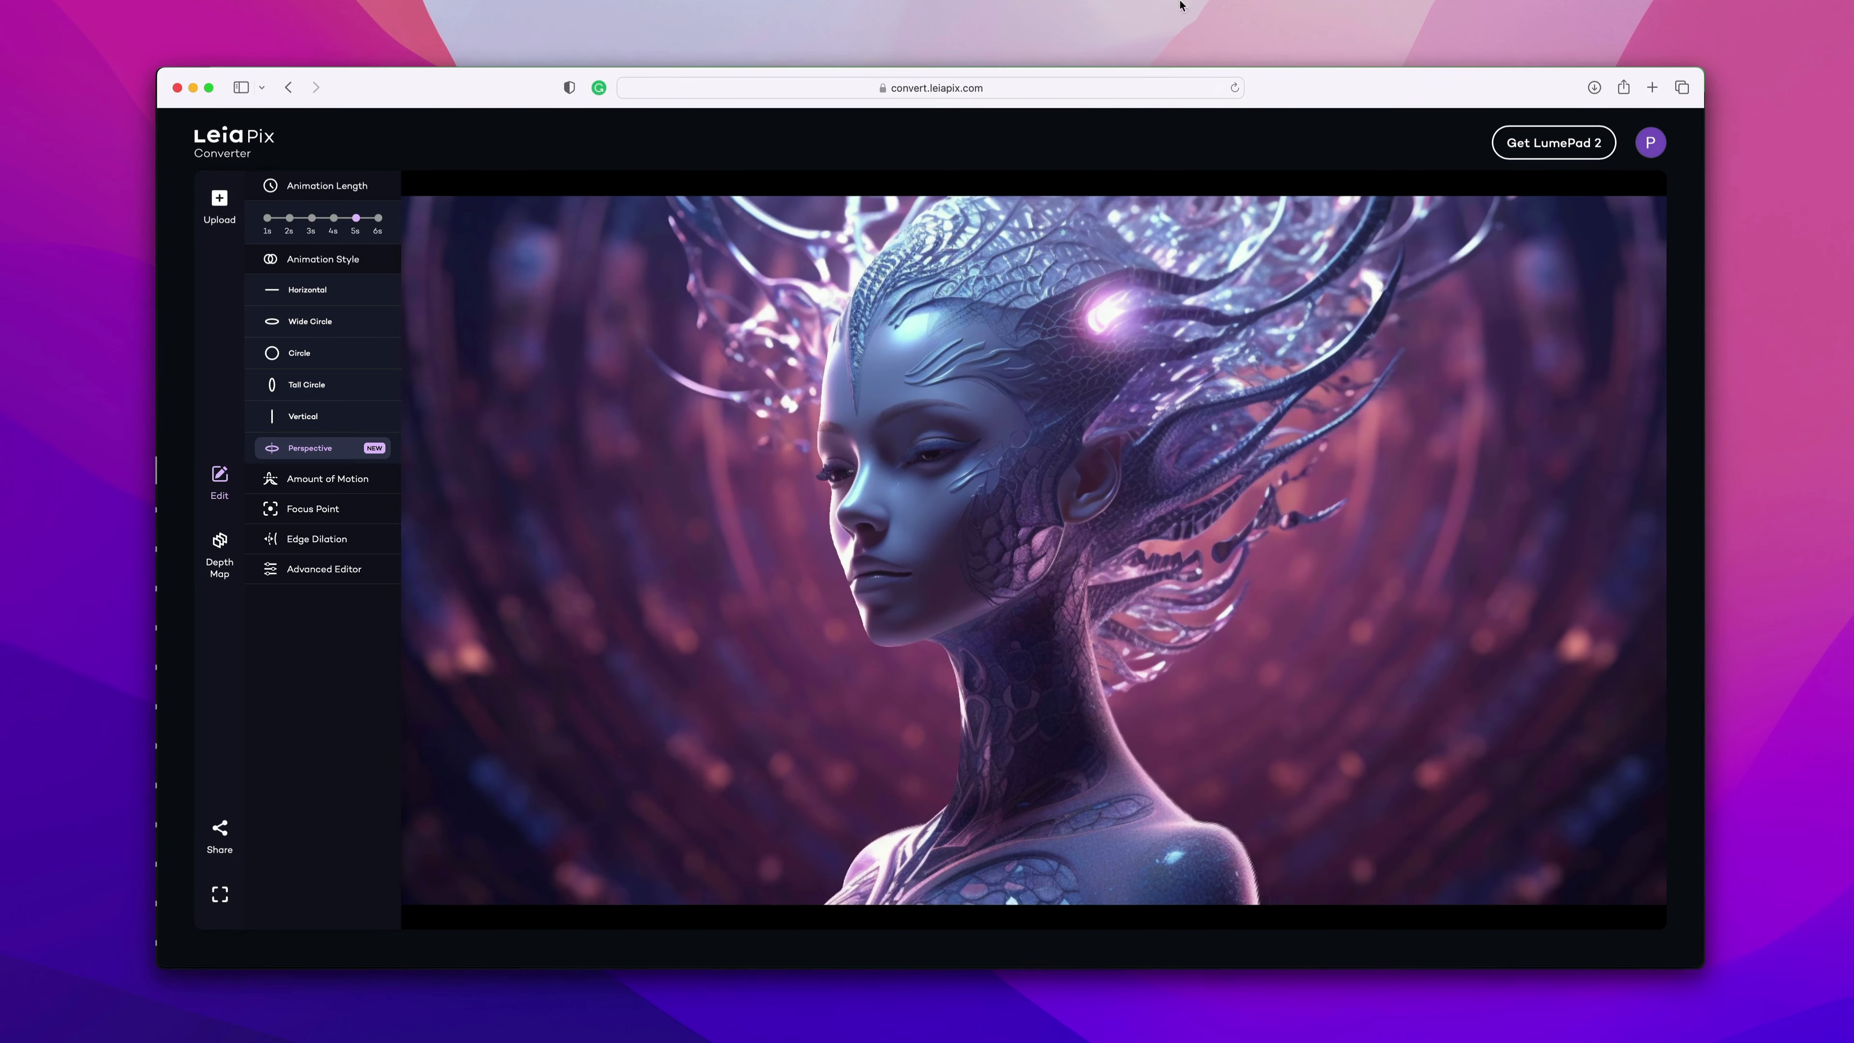
Set the amount of motion to Regular after trying Less and More.
click(314, 478)
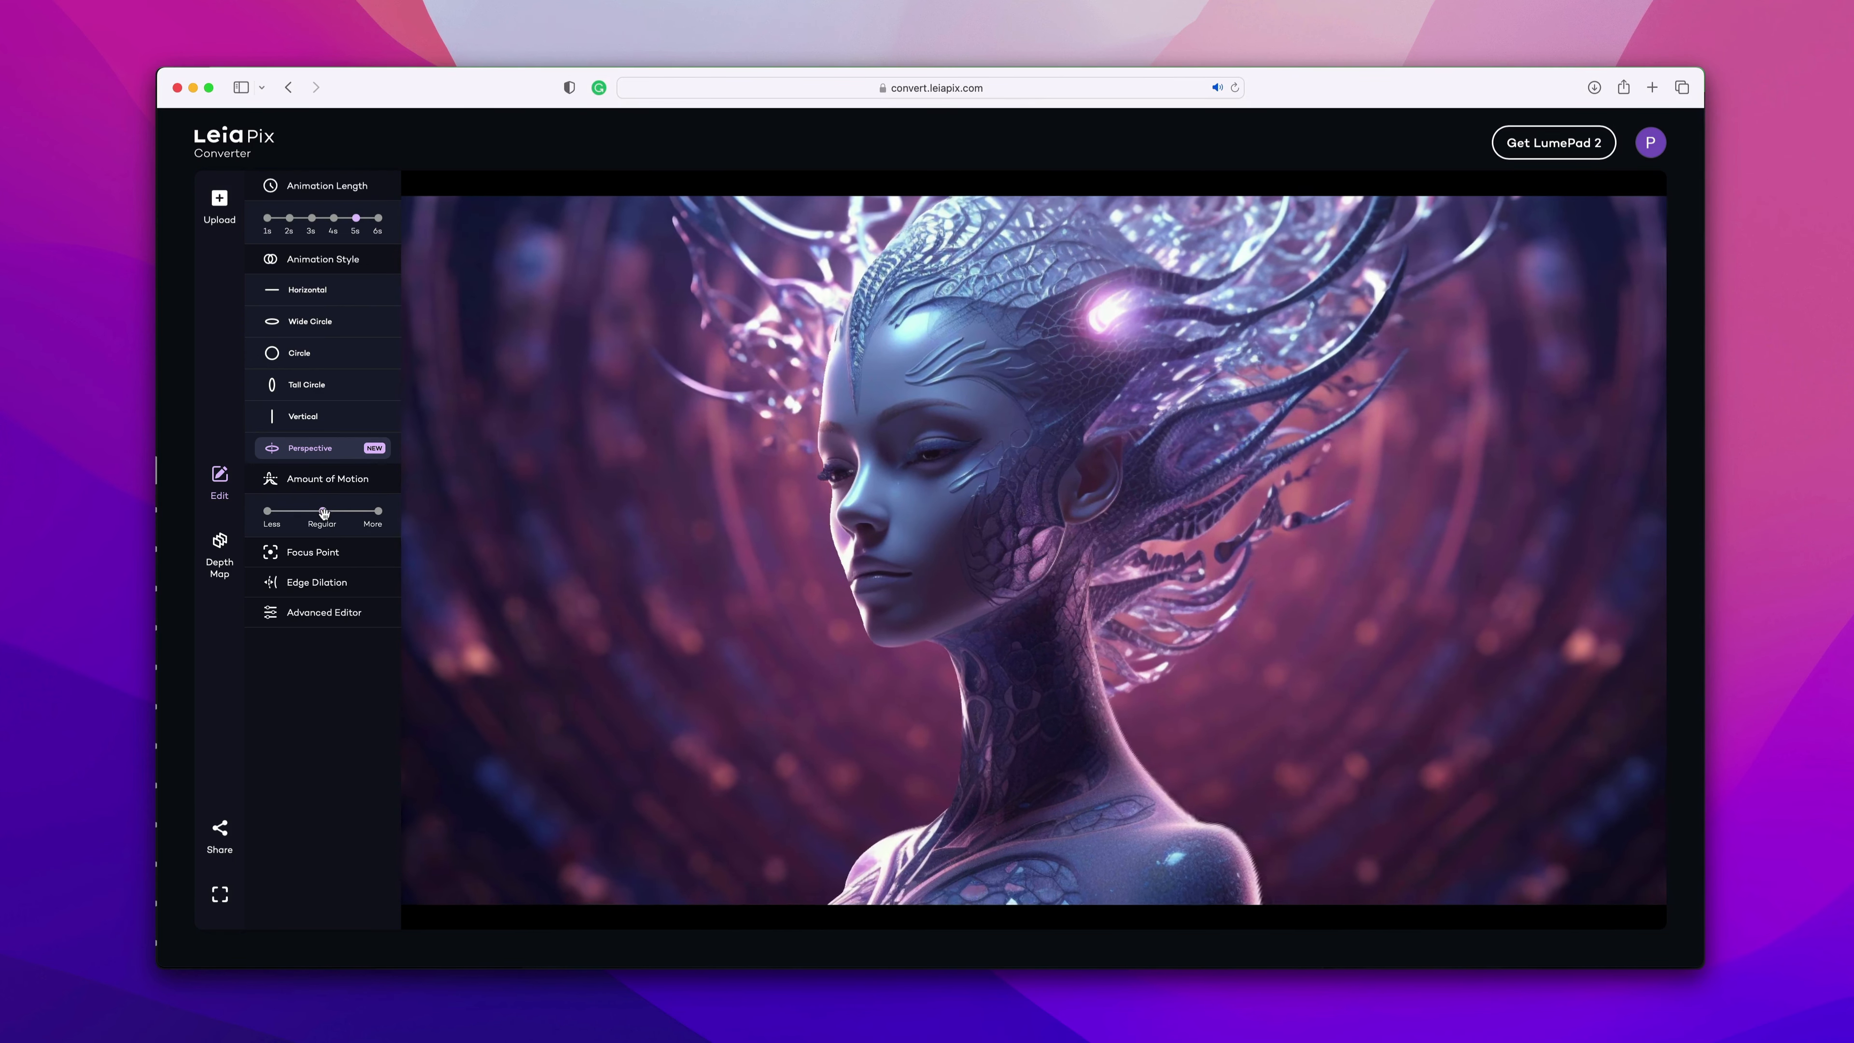
drag(323, 512, 238, 517)
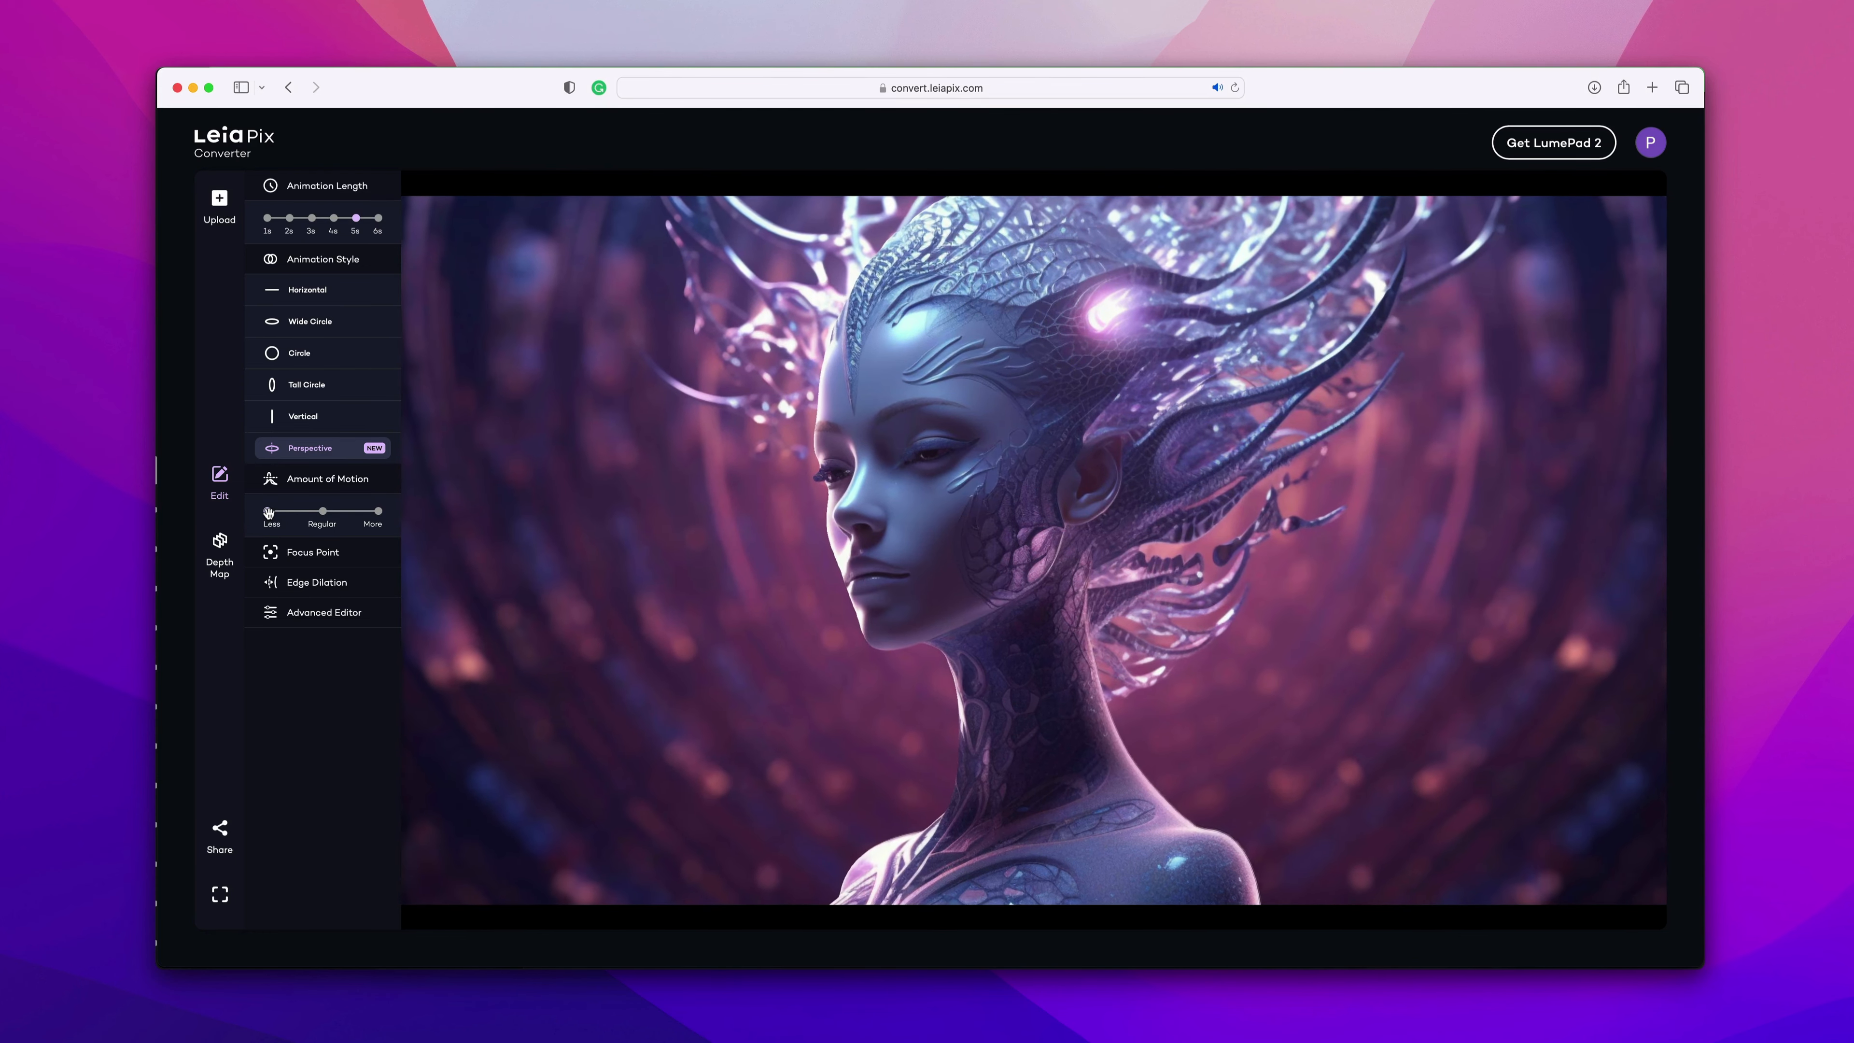
click(322, 511)
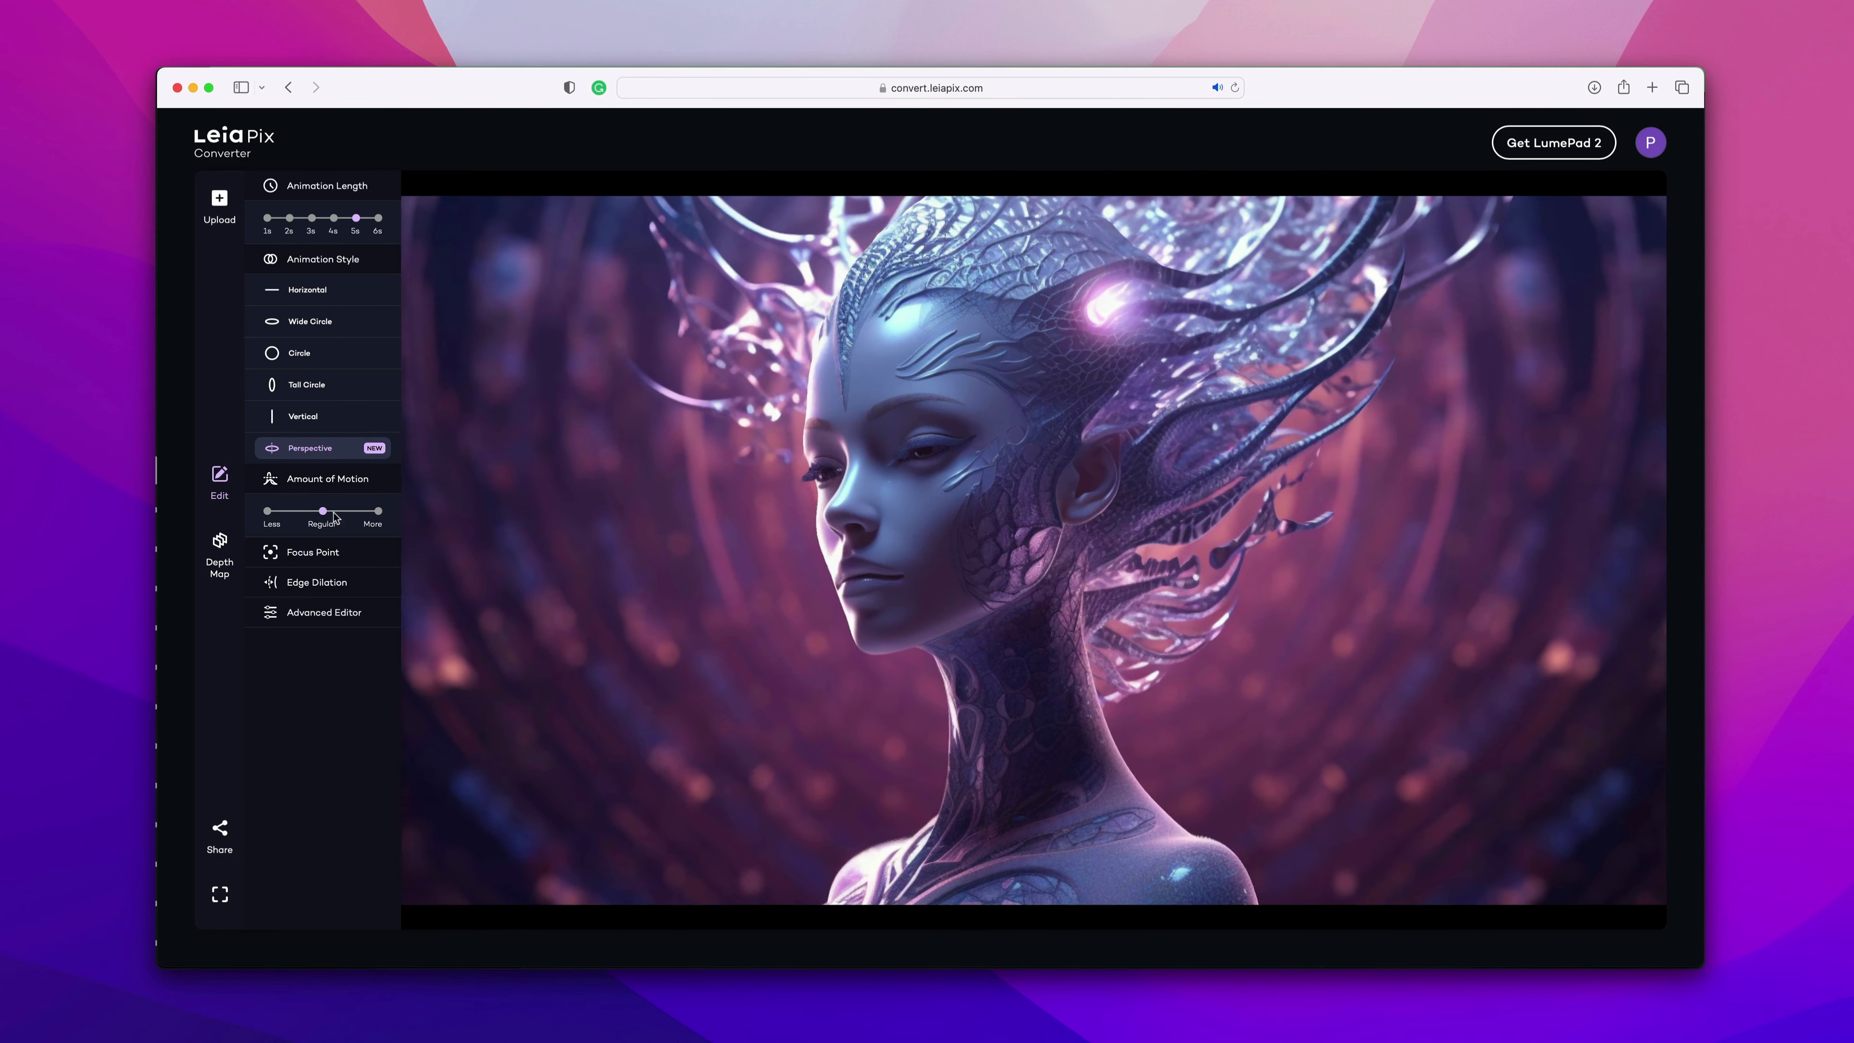
click(377, 510)
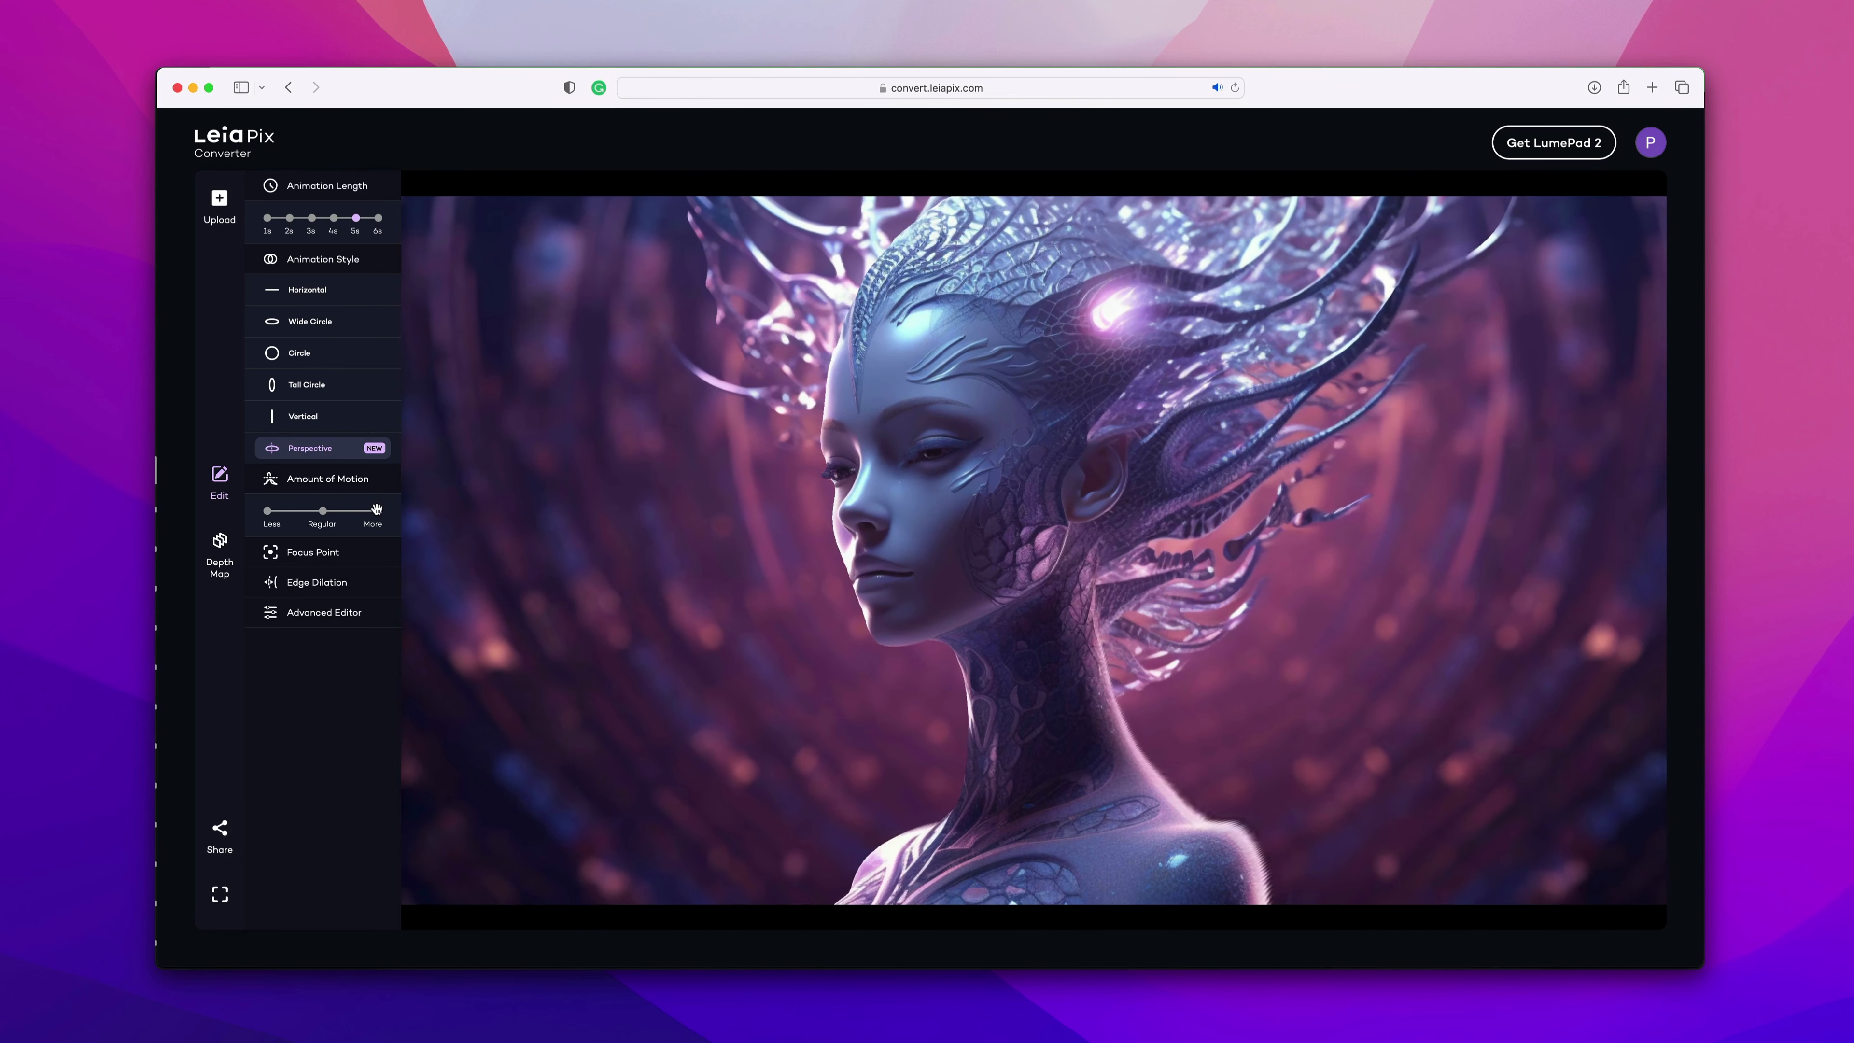
click(324, 511)
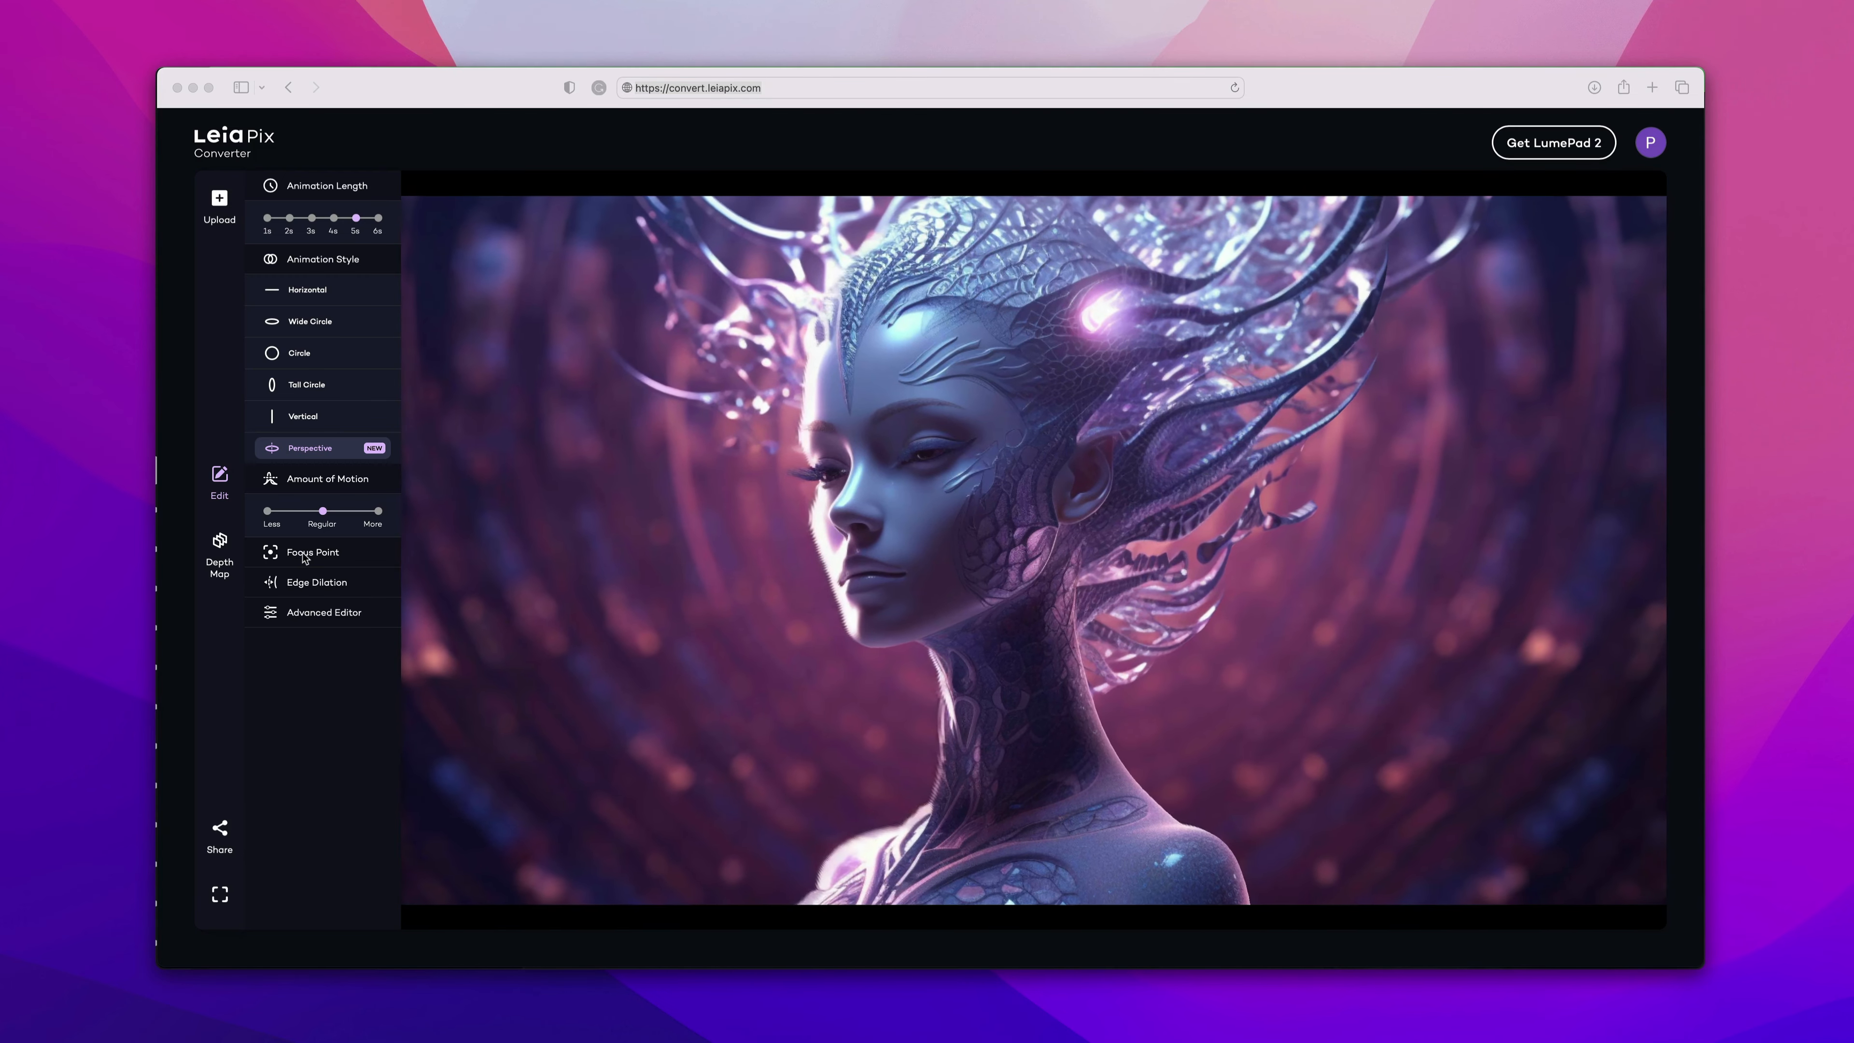
Set the focus point to Center.
click(328, 555)
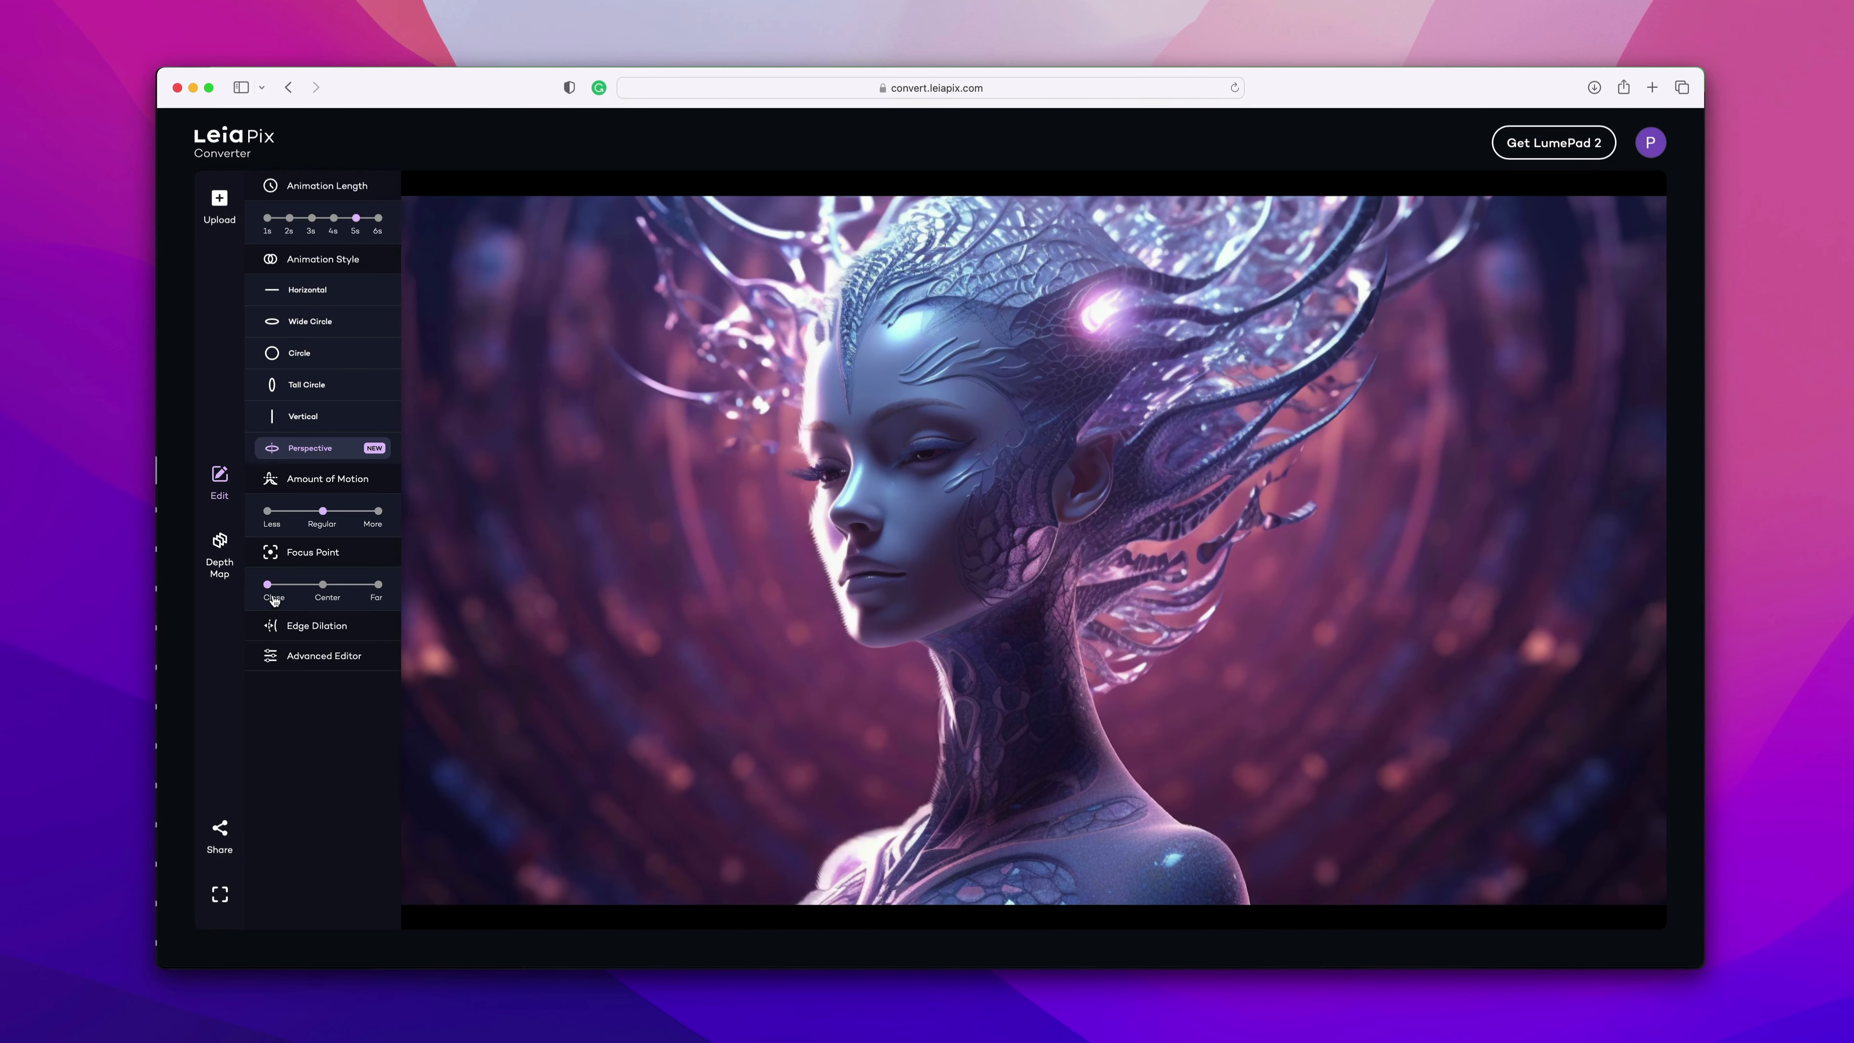
click(322, 584)
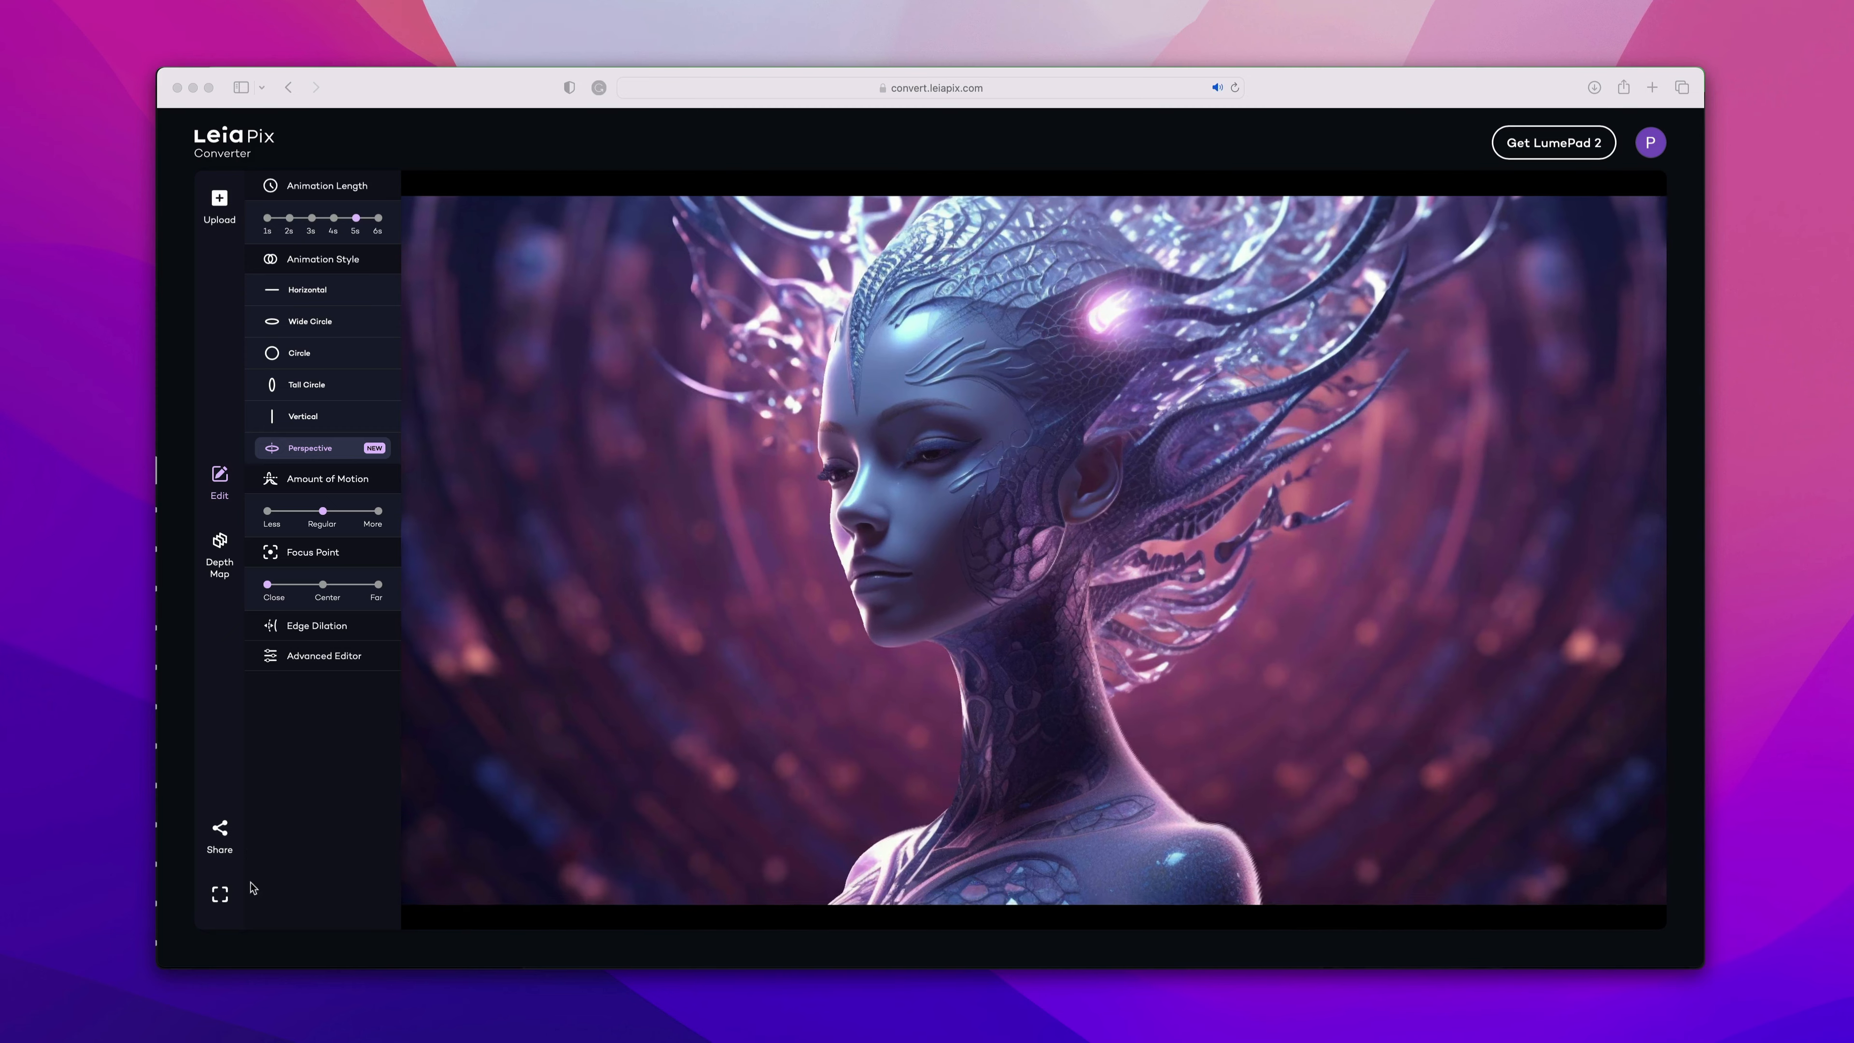
click(322, 584)
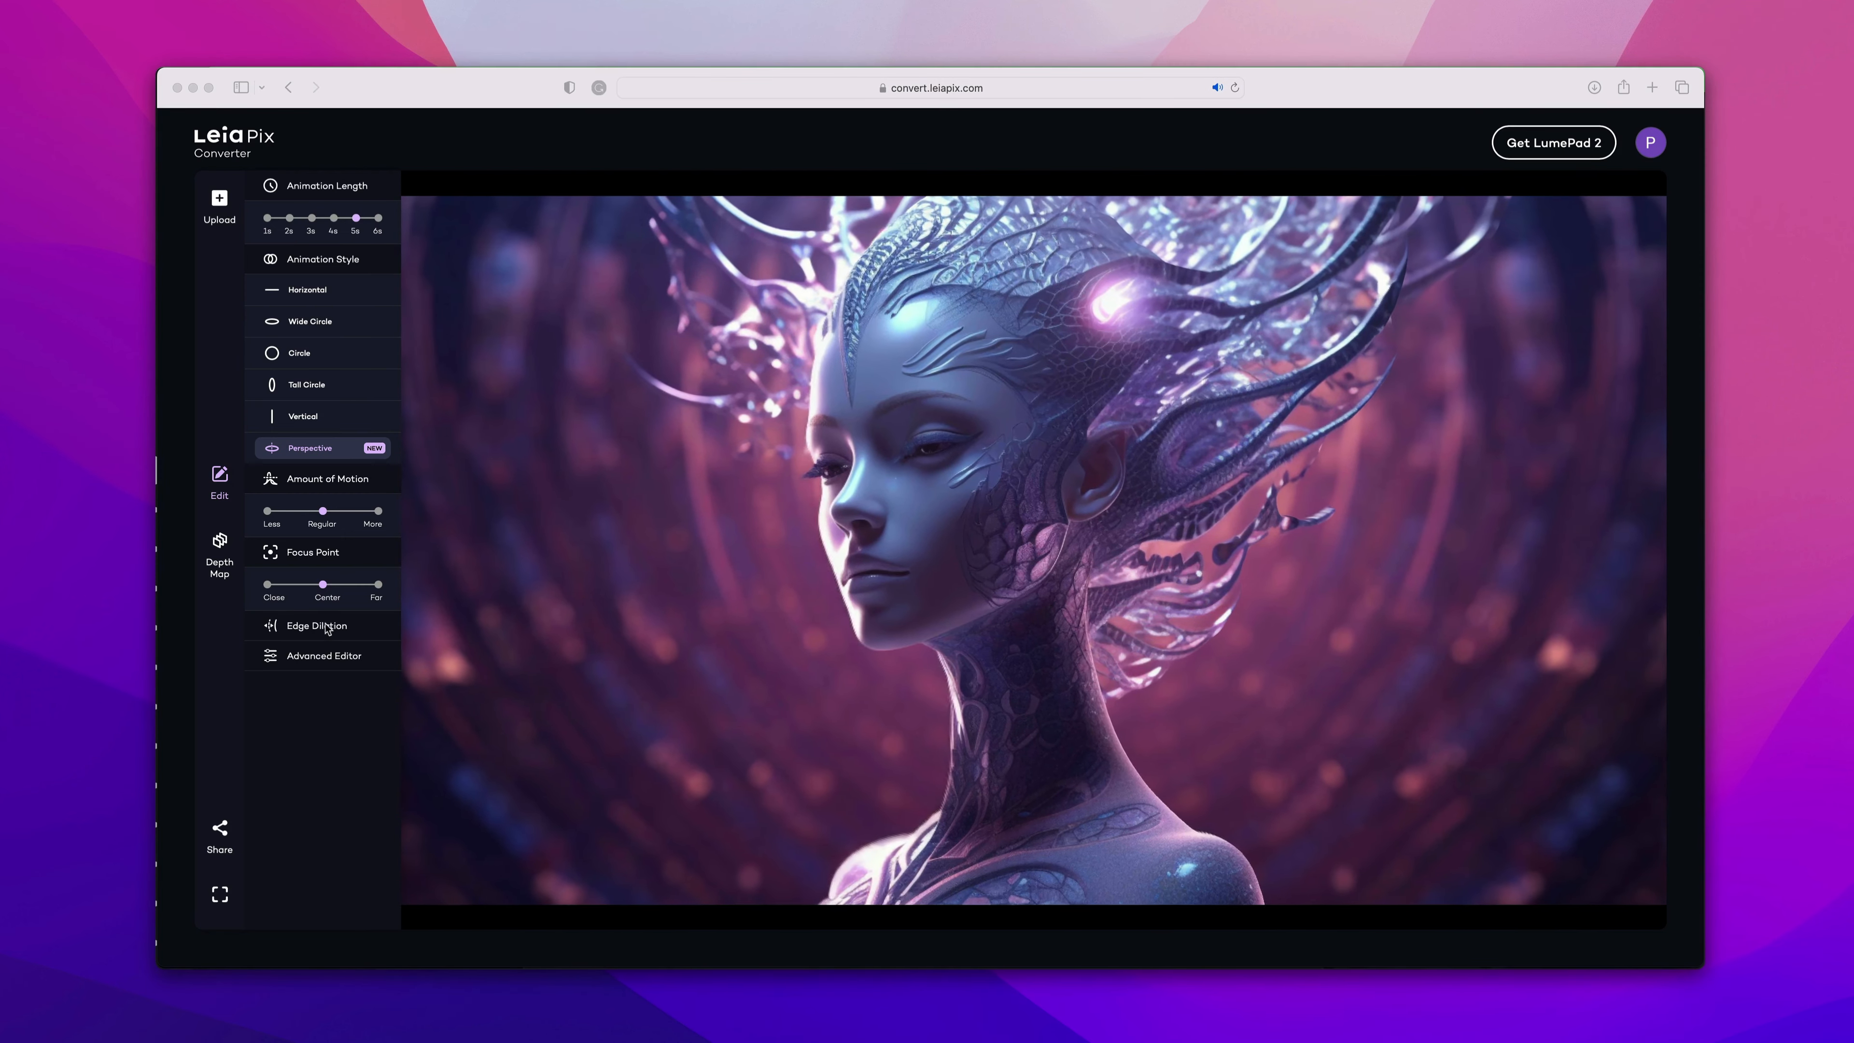
Set the edge dilation to 1.5 after trying 0.0.
click(310, 626)
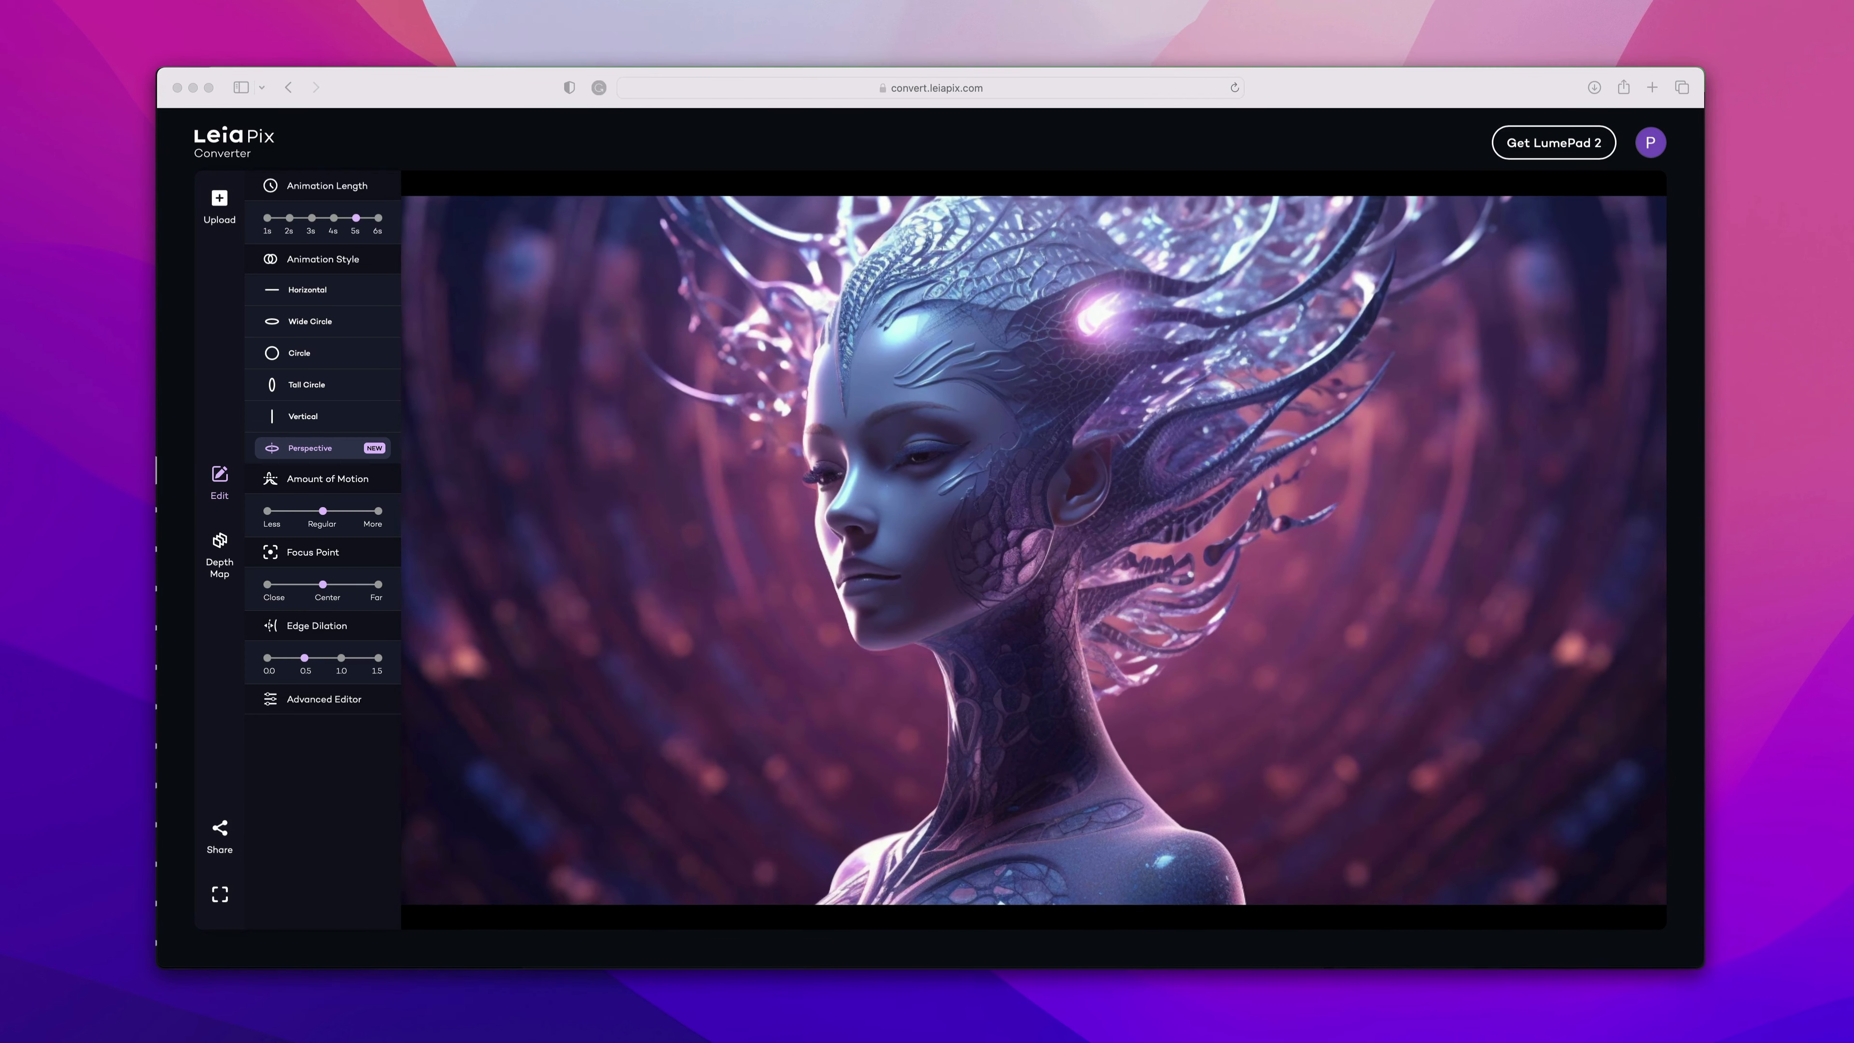
click(267, 660)
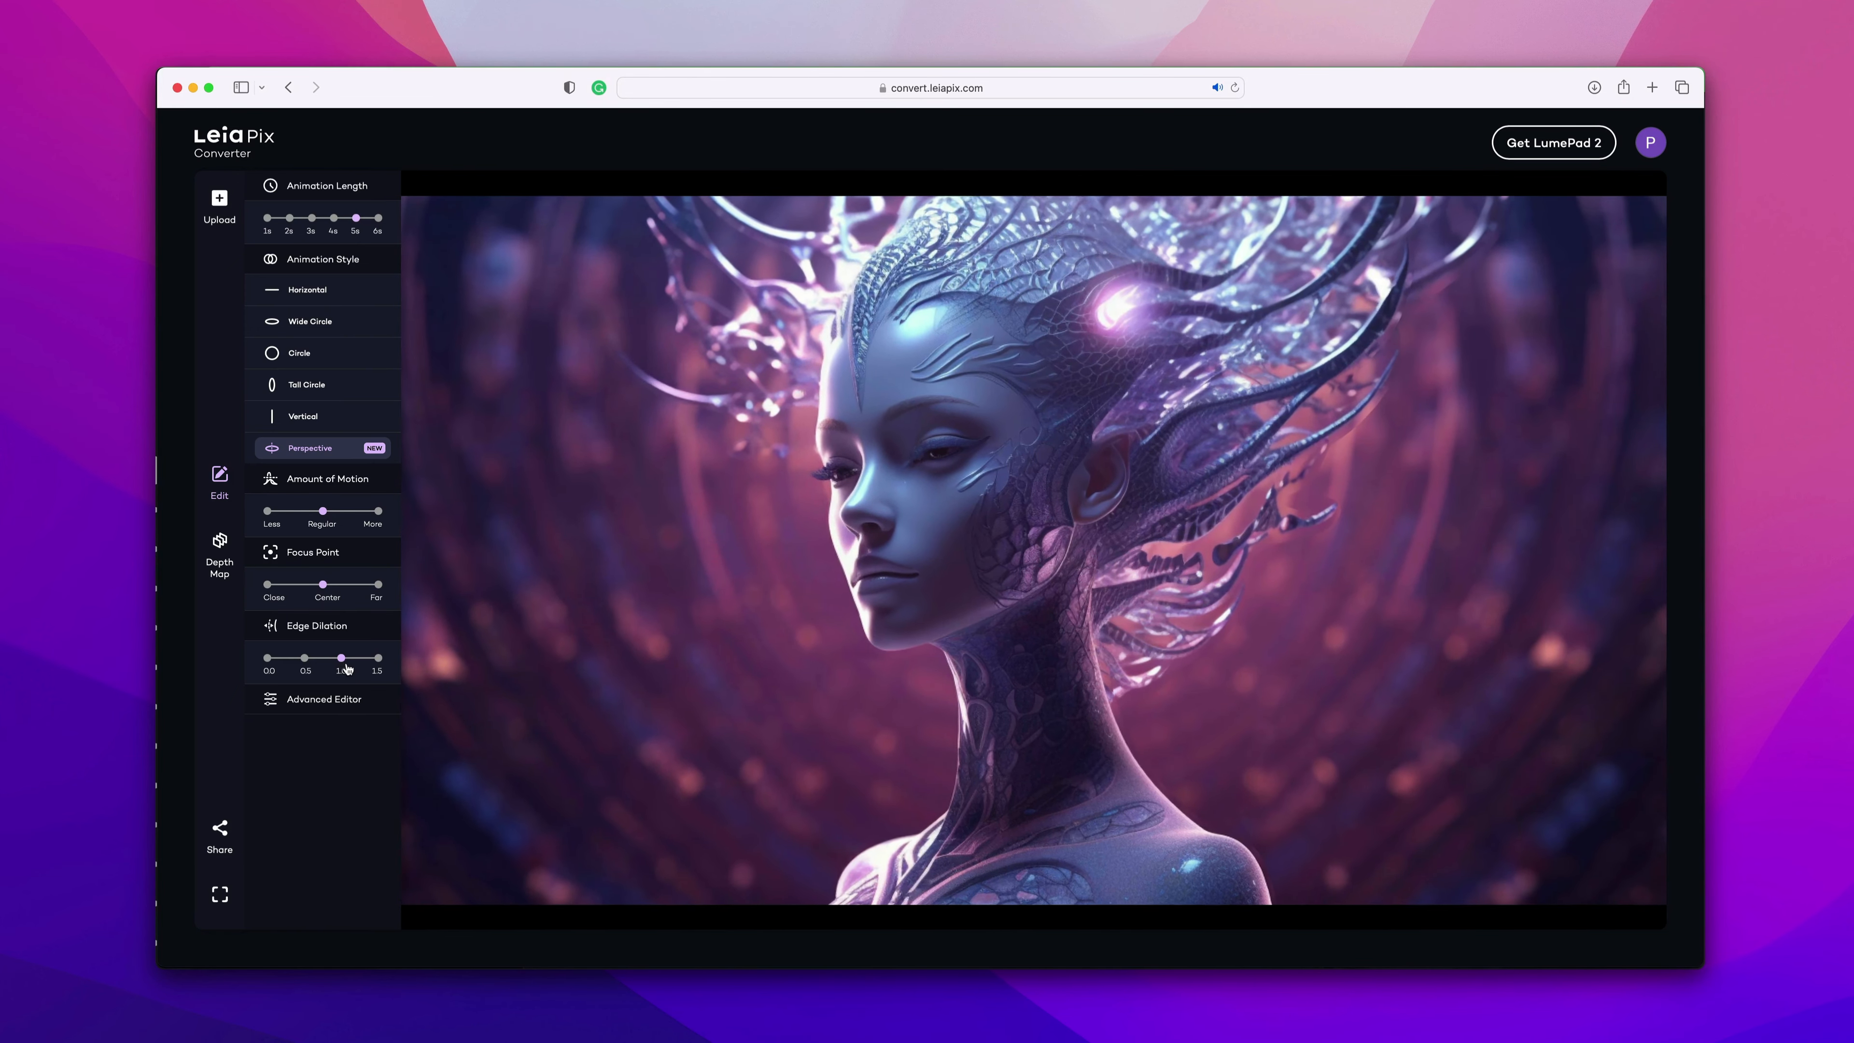
click(377, 658)
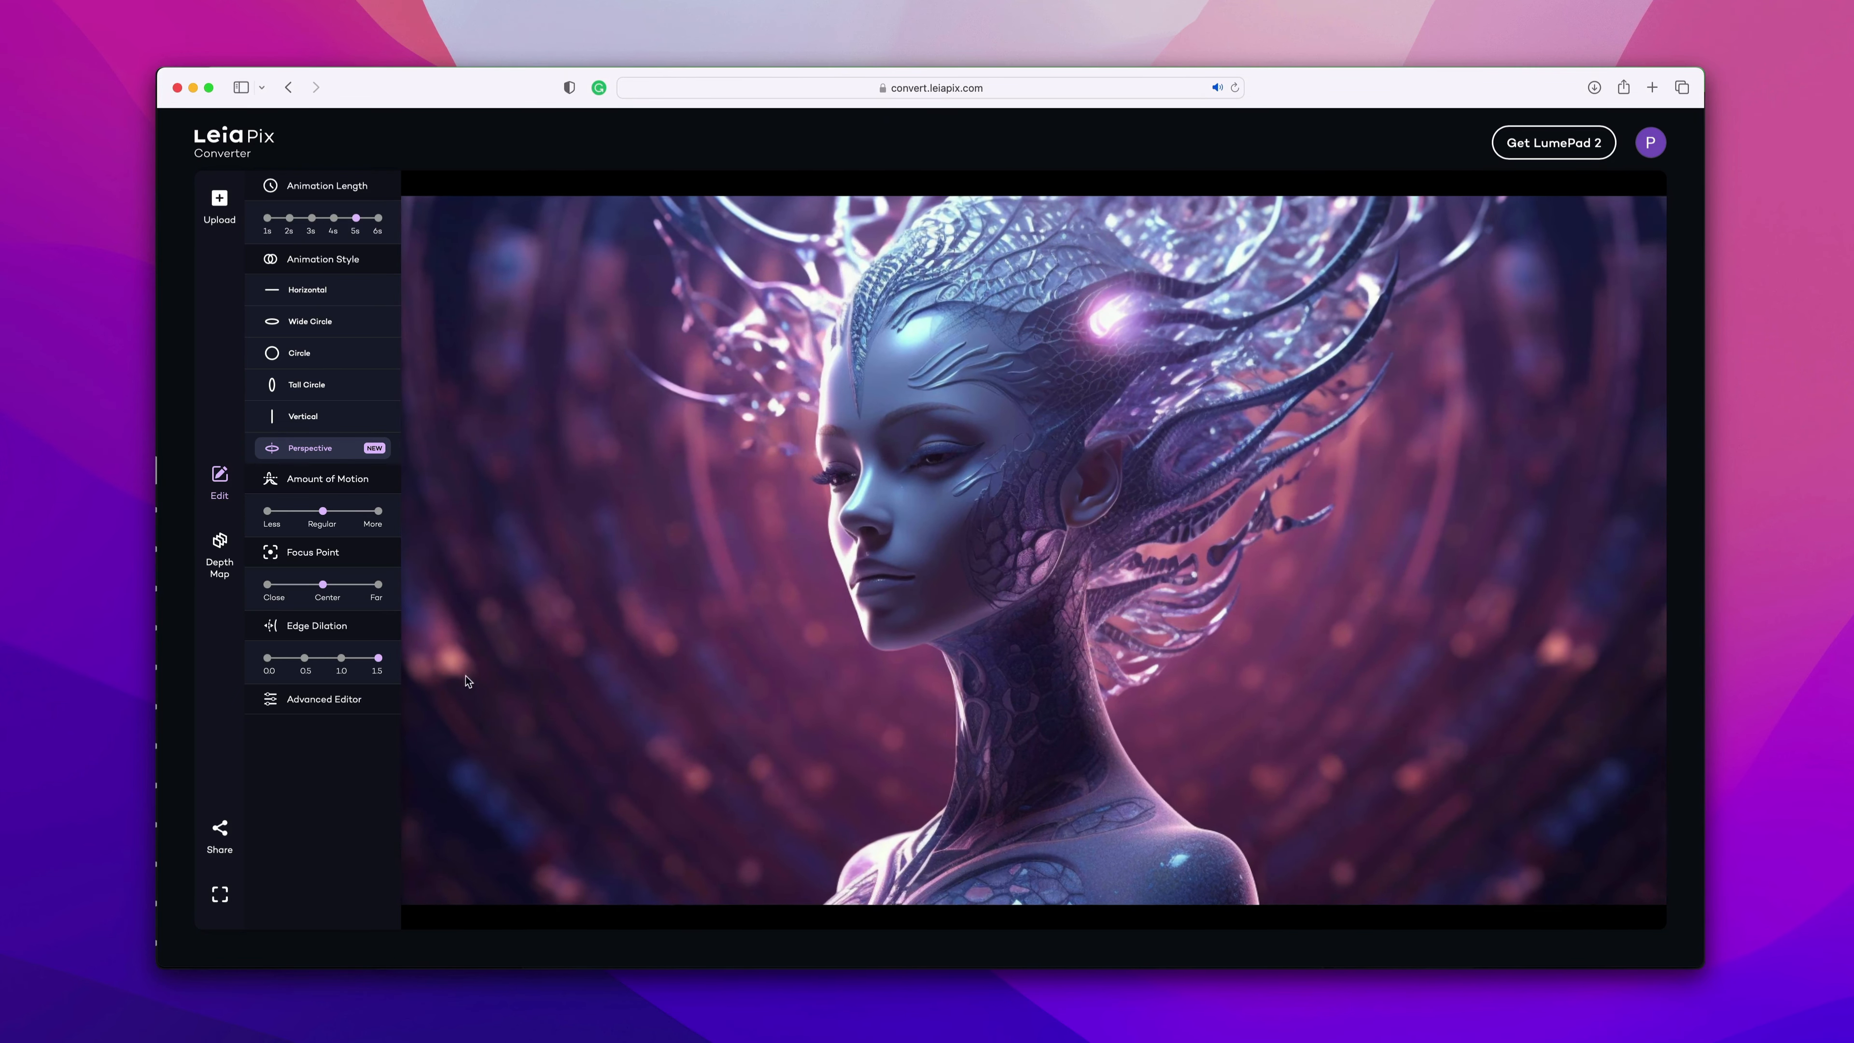
Set the edge dilation to 0.5 and open the Advanced Editor.
click(304, 657)
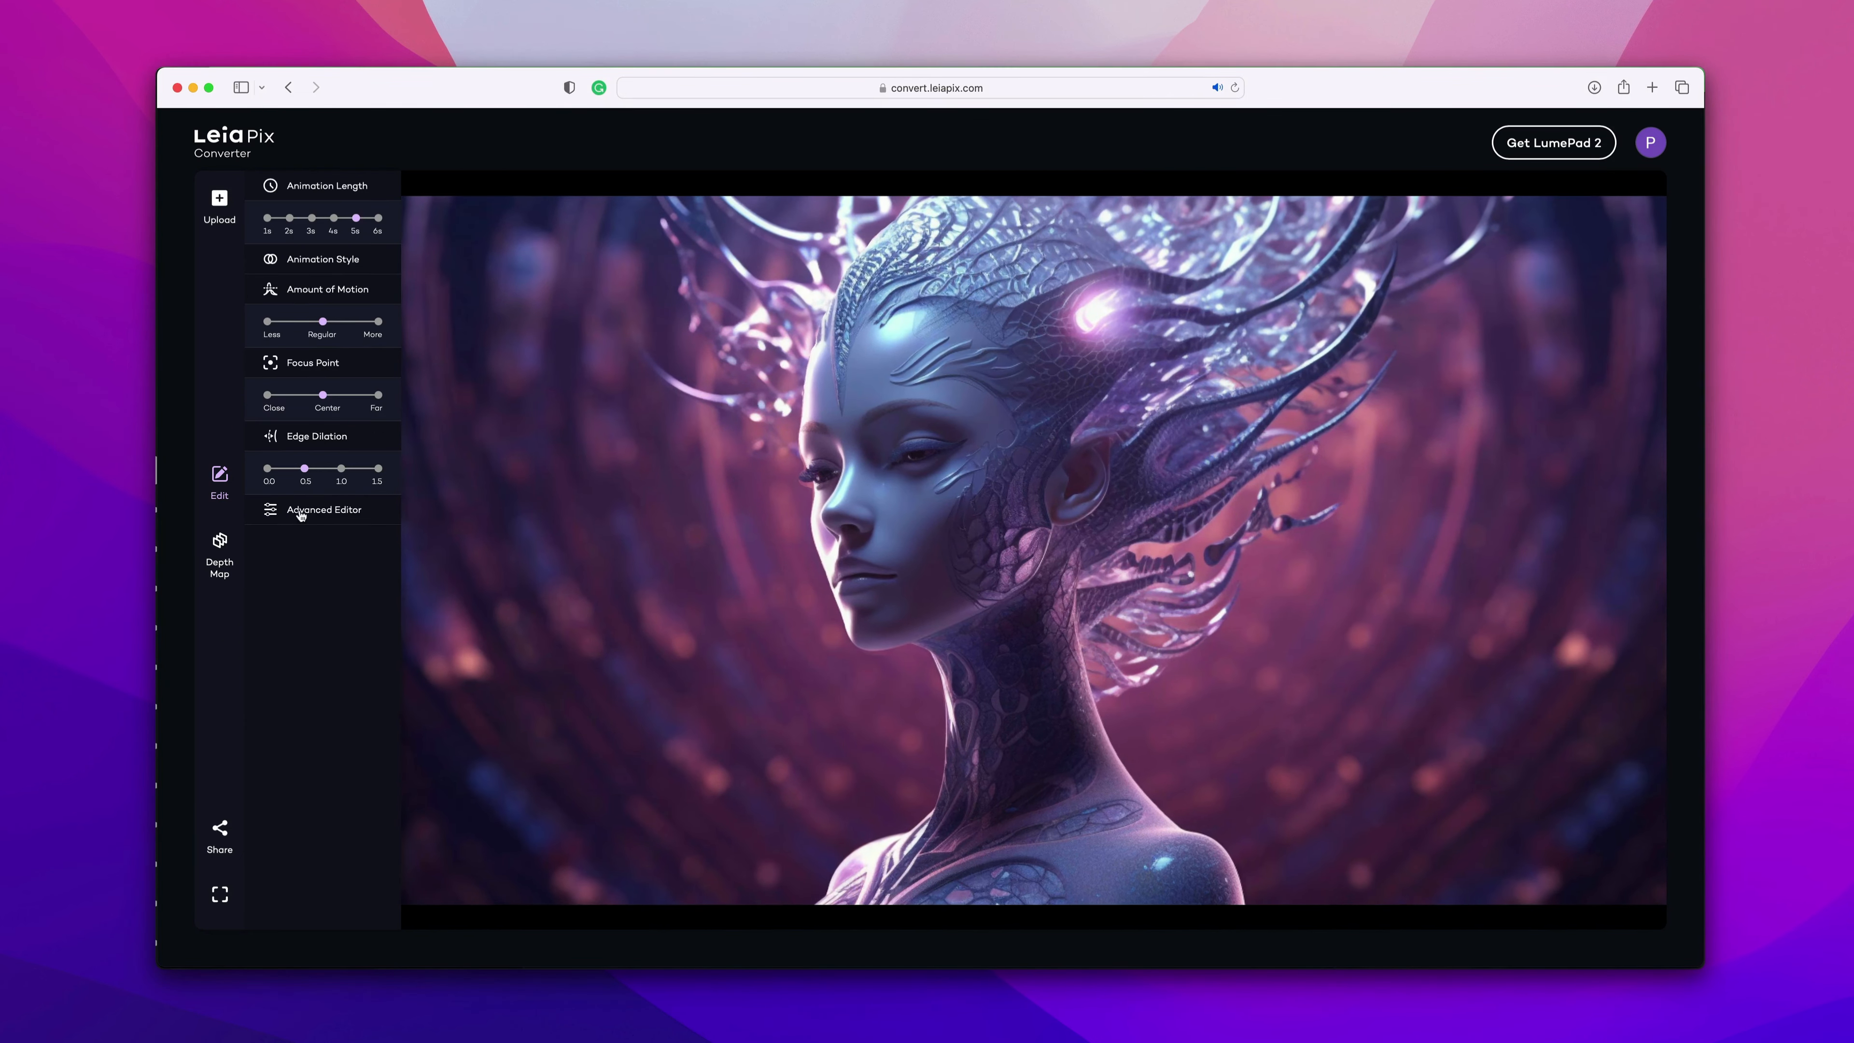
click(324, 699)
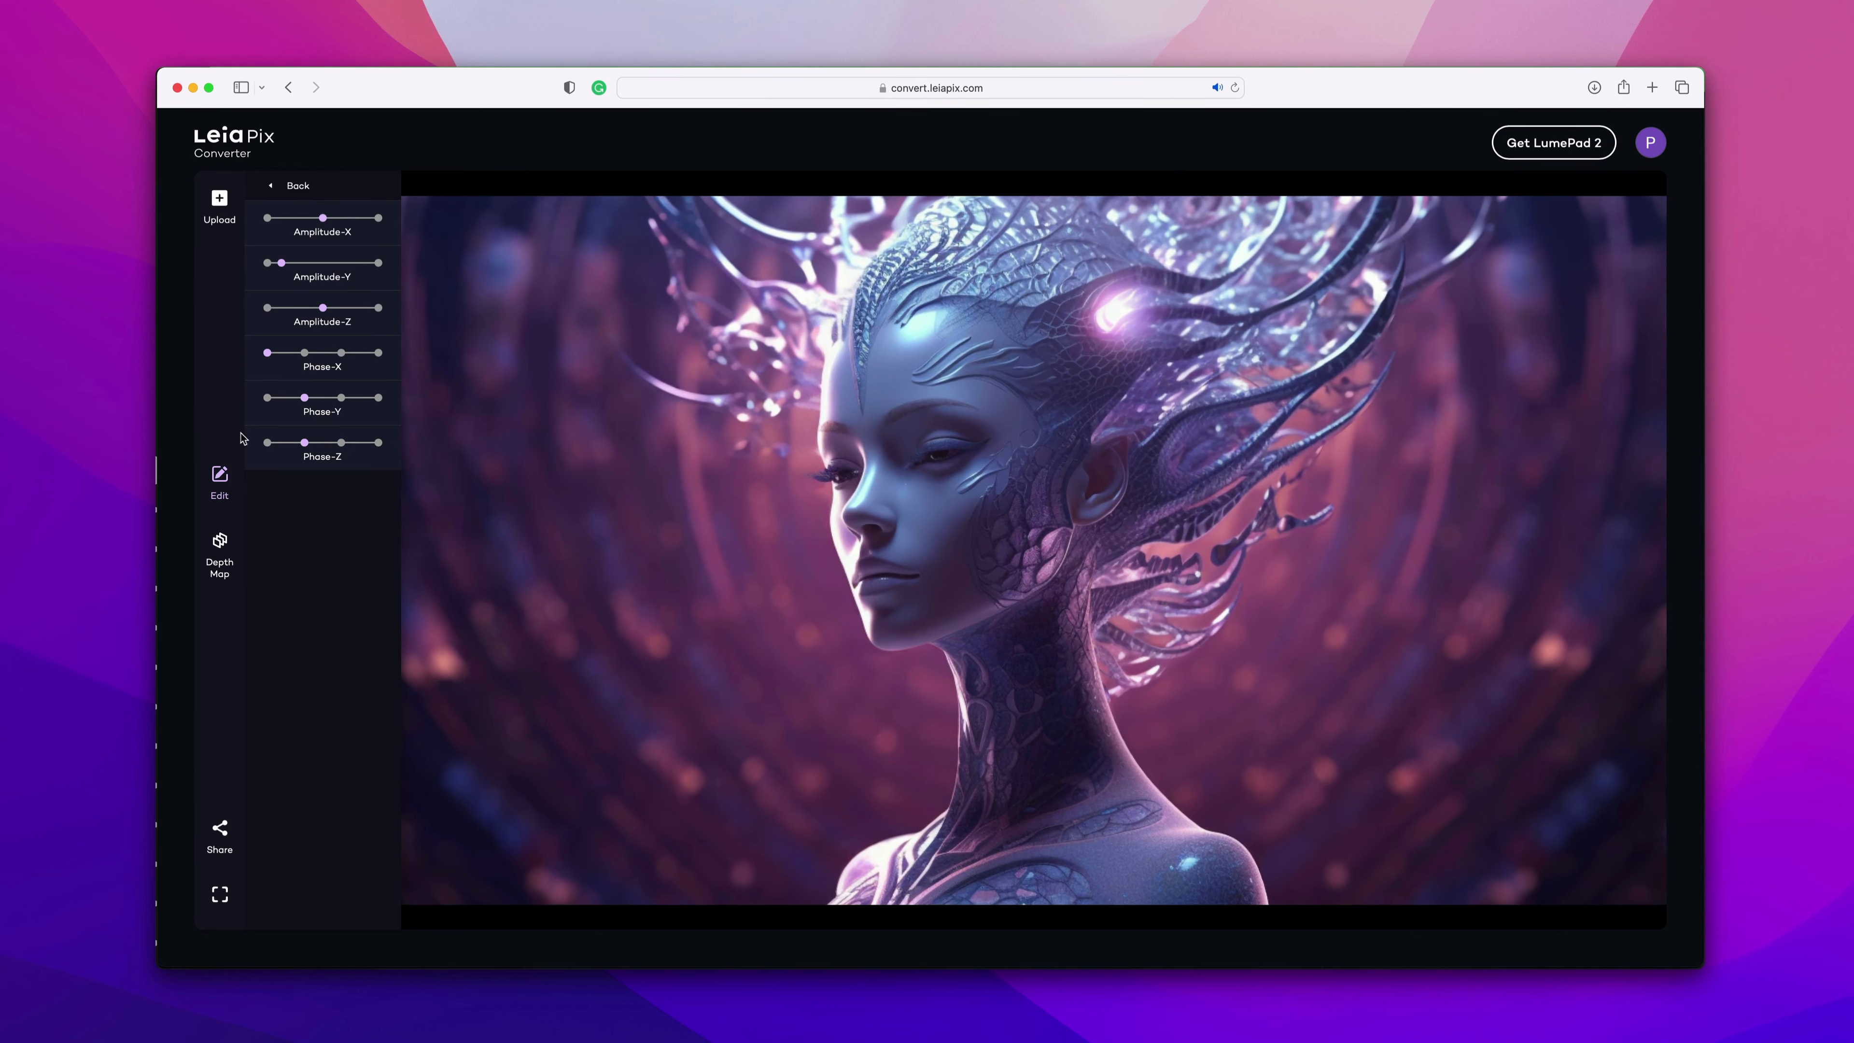
mouse_move(353, 210)
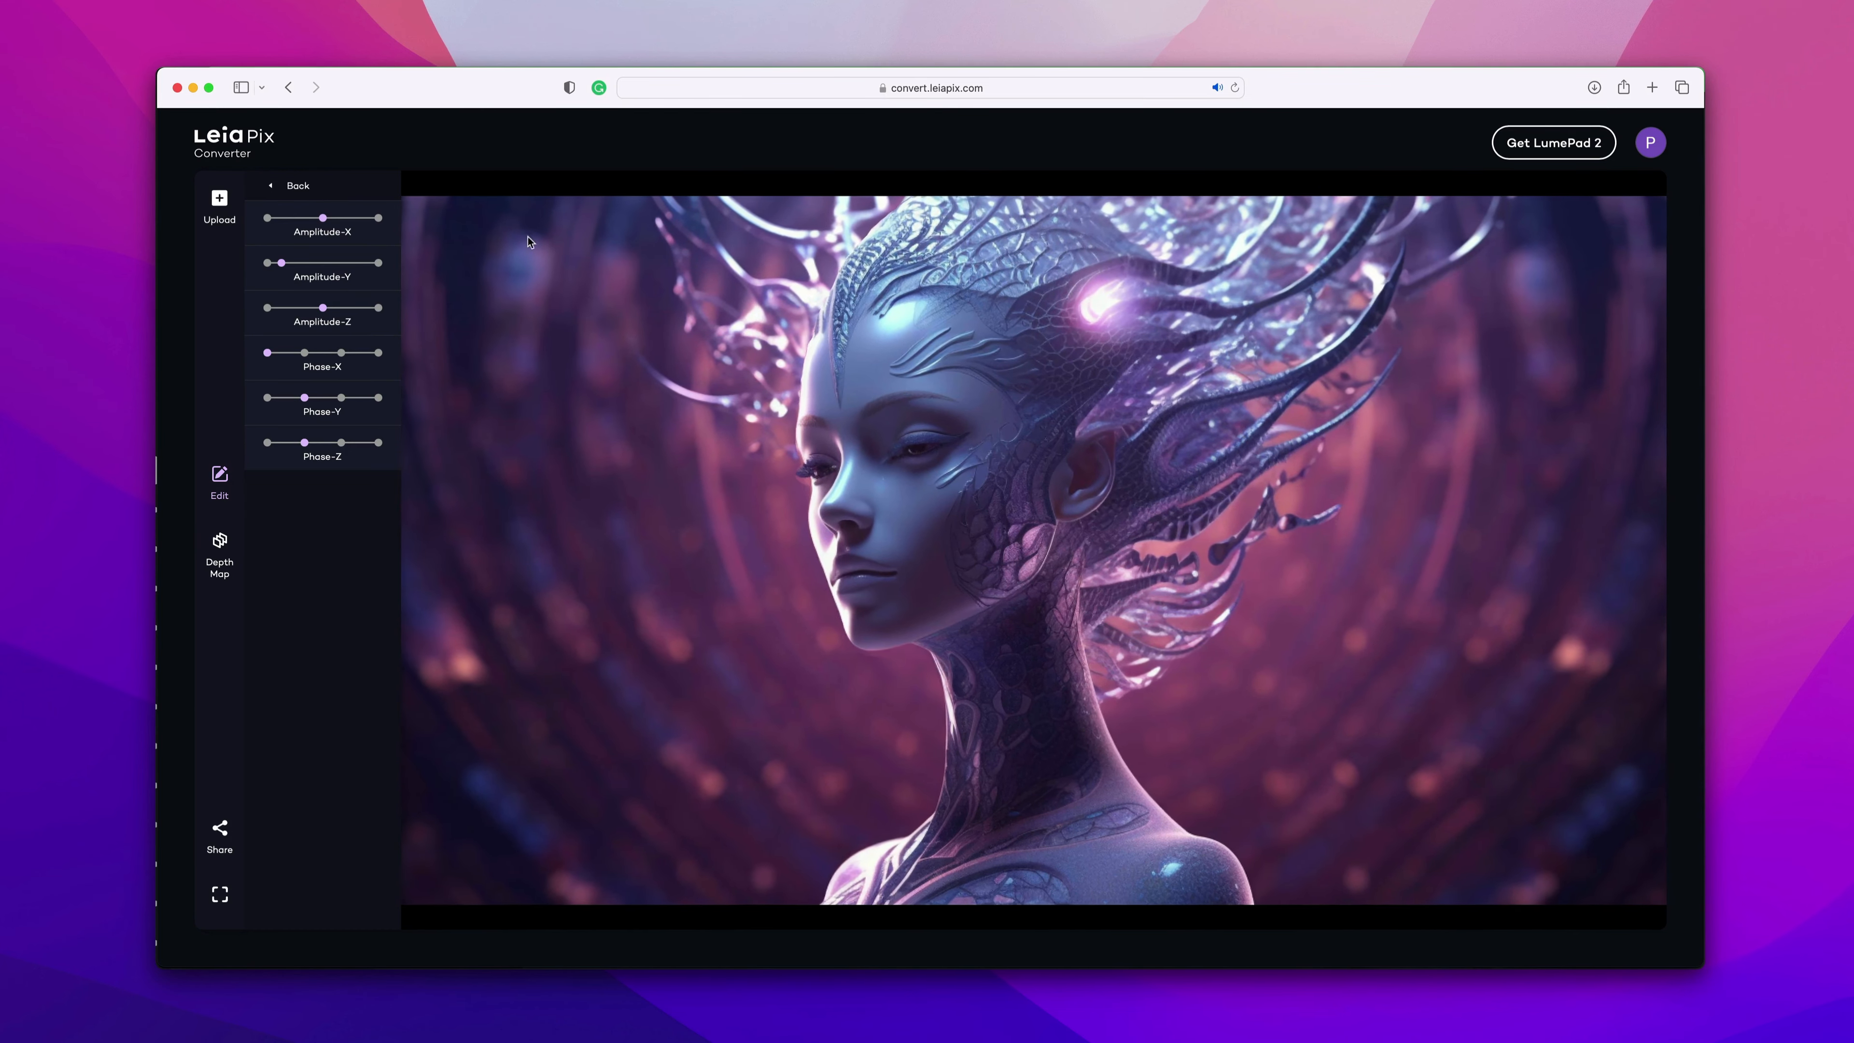
Adjust the Amplitude-X, Amplitude-Y and Amplitude-Z sliders of the animation.
scroll(467, 249, down, 1)
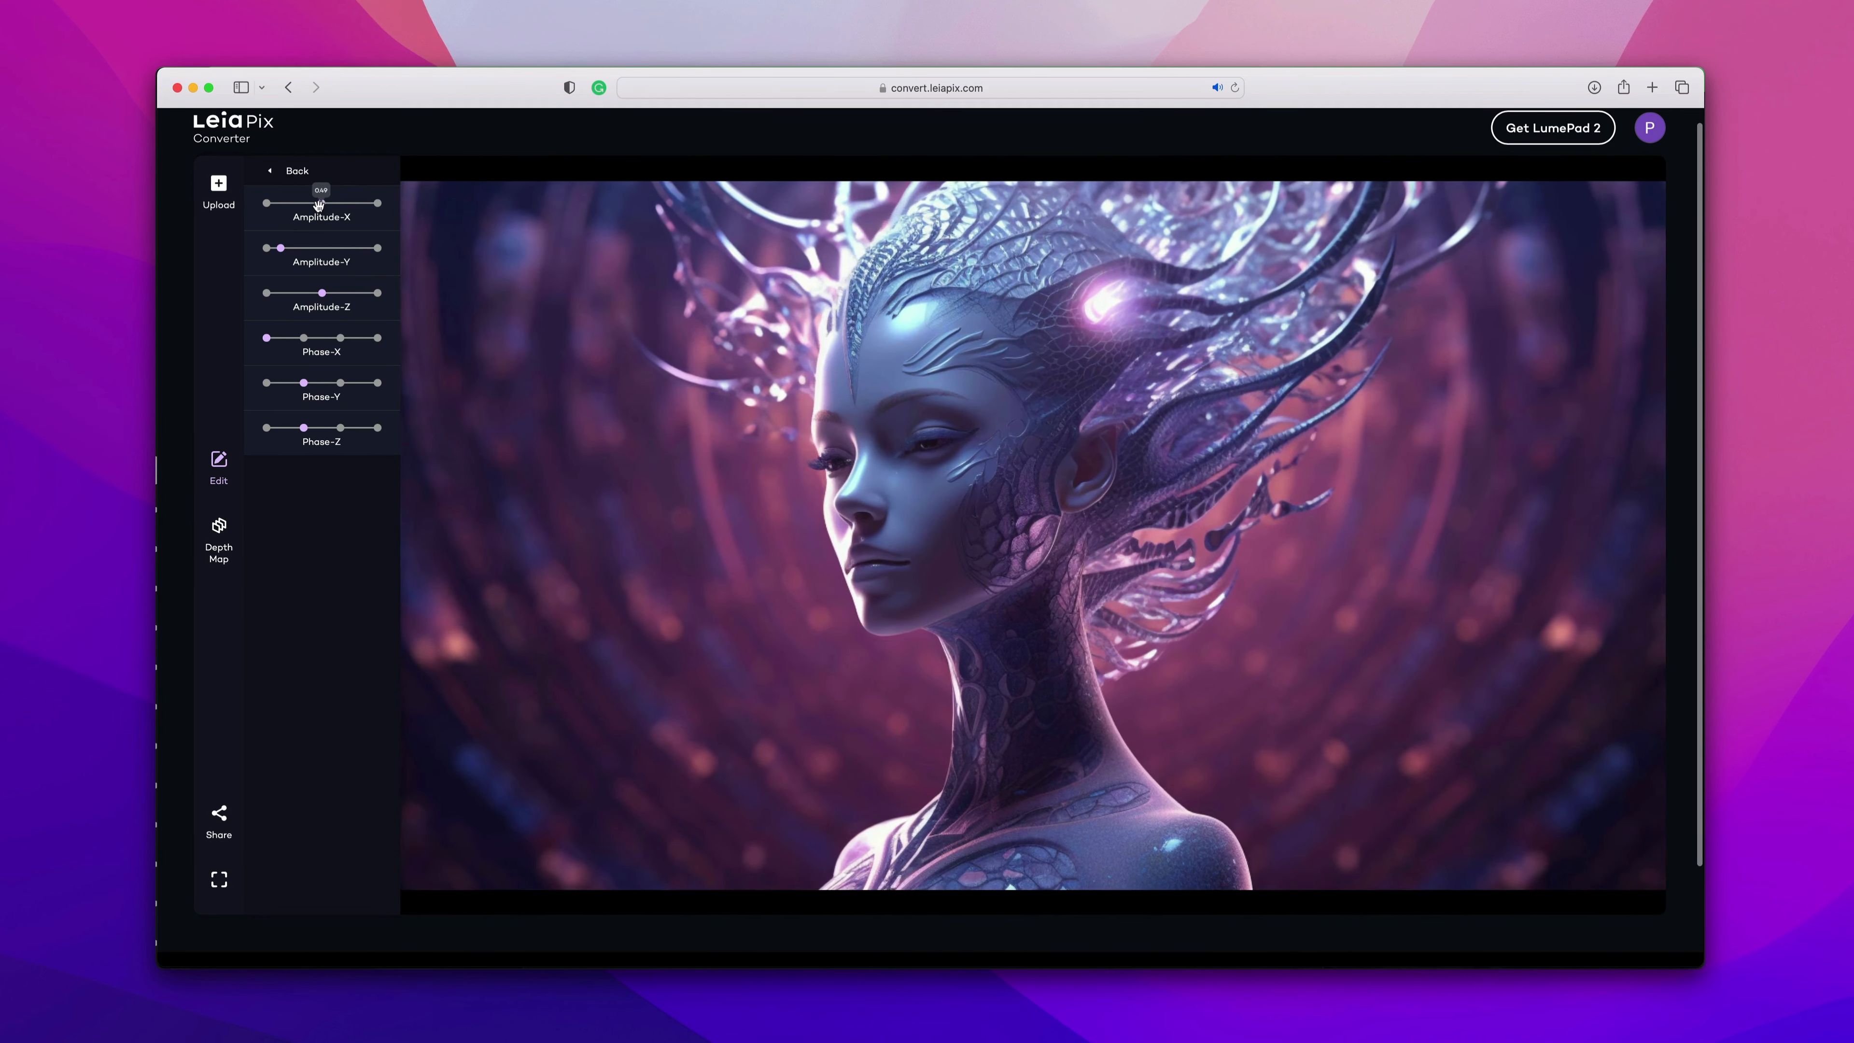
mouse_move(285, 203)
mouse_down()
mouse_move(373, 205)
mouse_move(253, 213)
mouse_move(381, 218)
mouse_move(300, 217)
mouse_up()
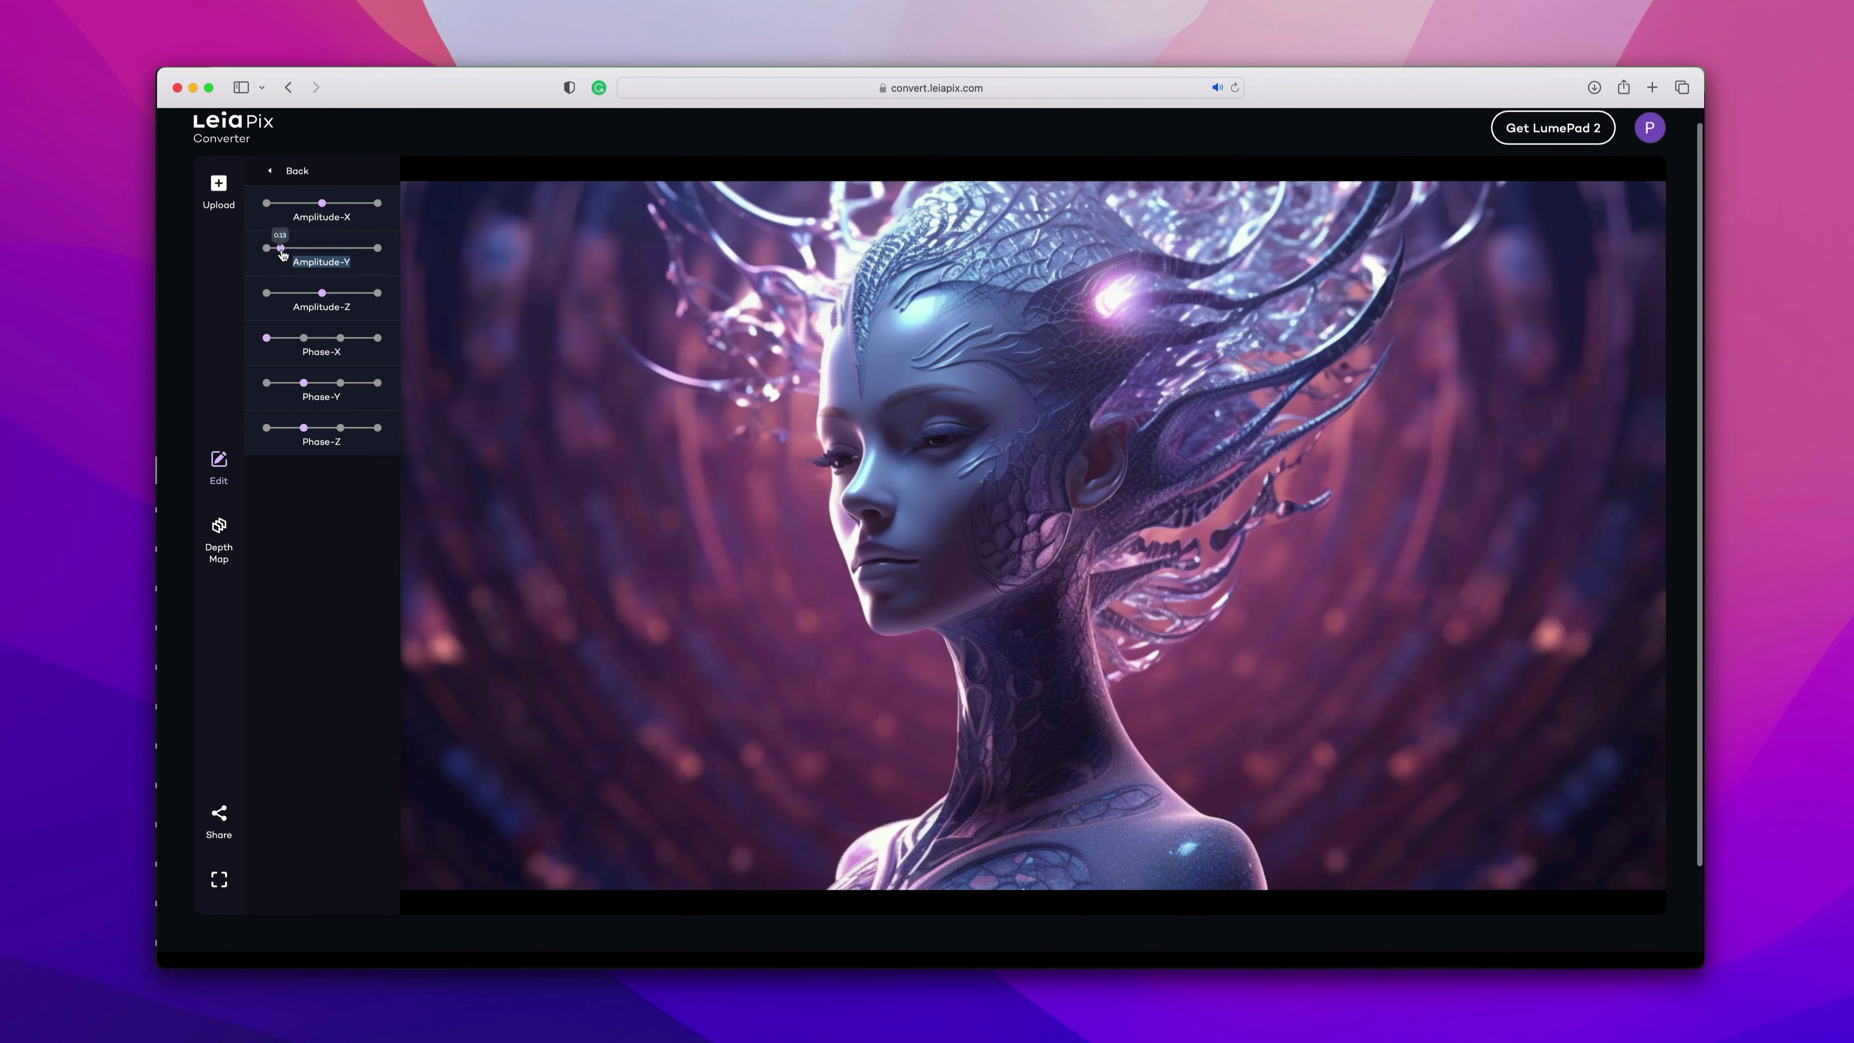
drag(309, 250, 270, 266)
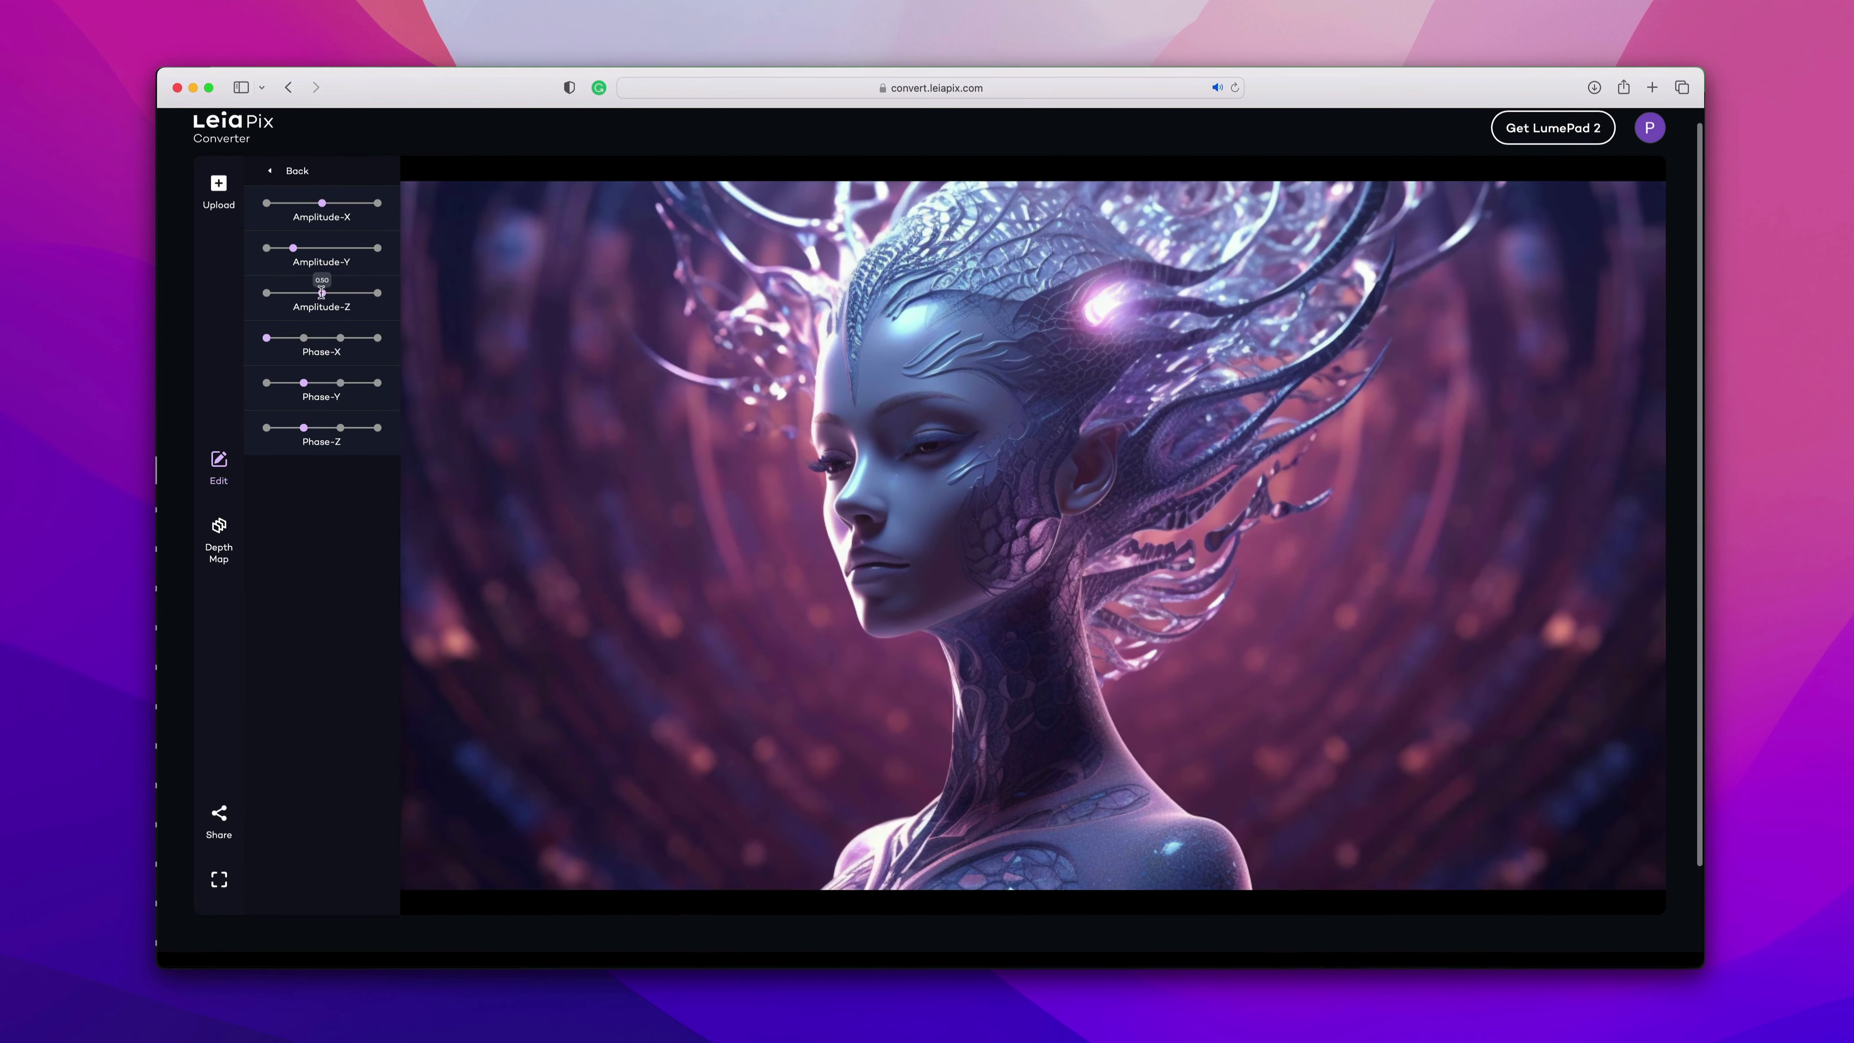
mouse_move(319, 301)
mouse_down()
mouse_move(364, 293)
mouse_move(319, 297)
mouse_up()
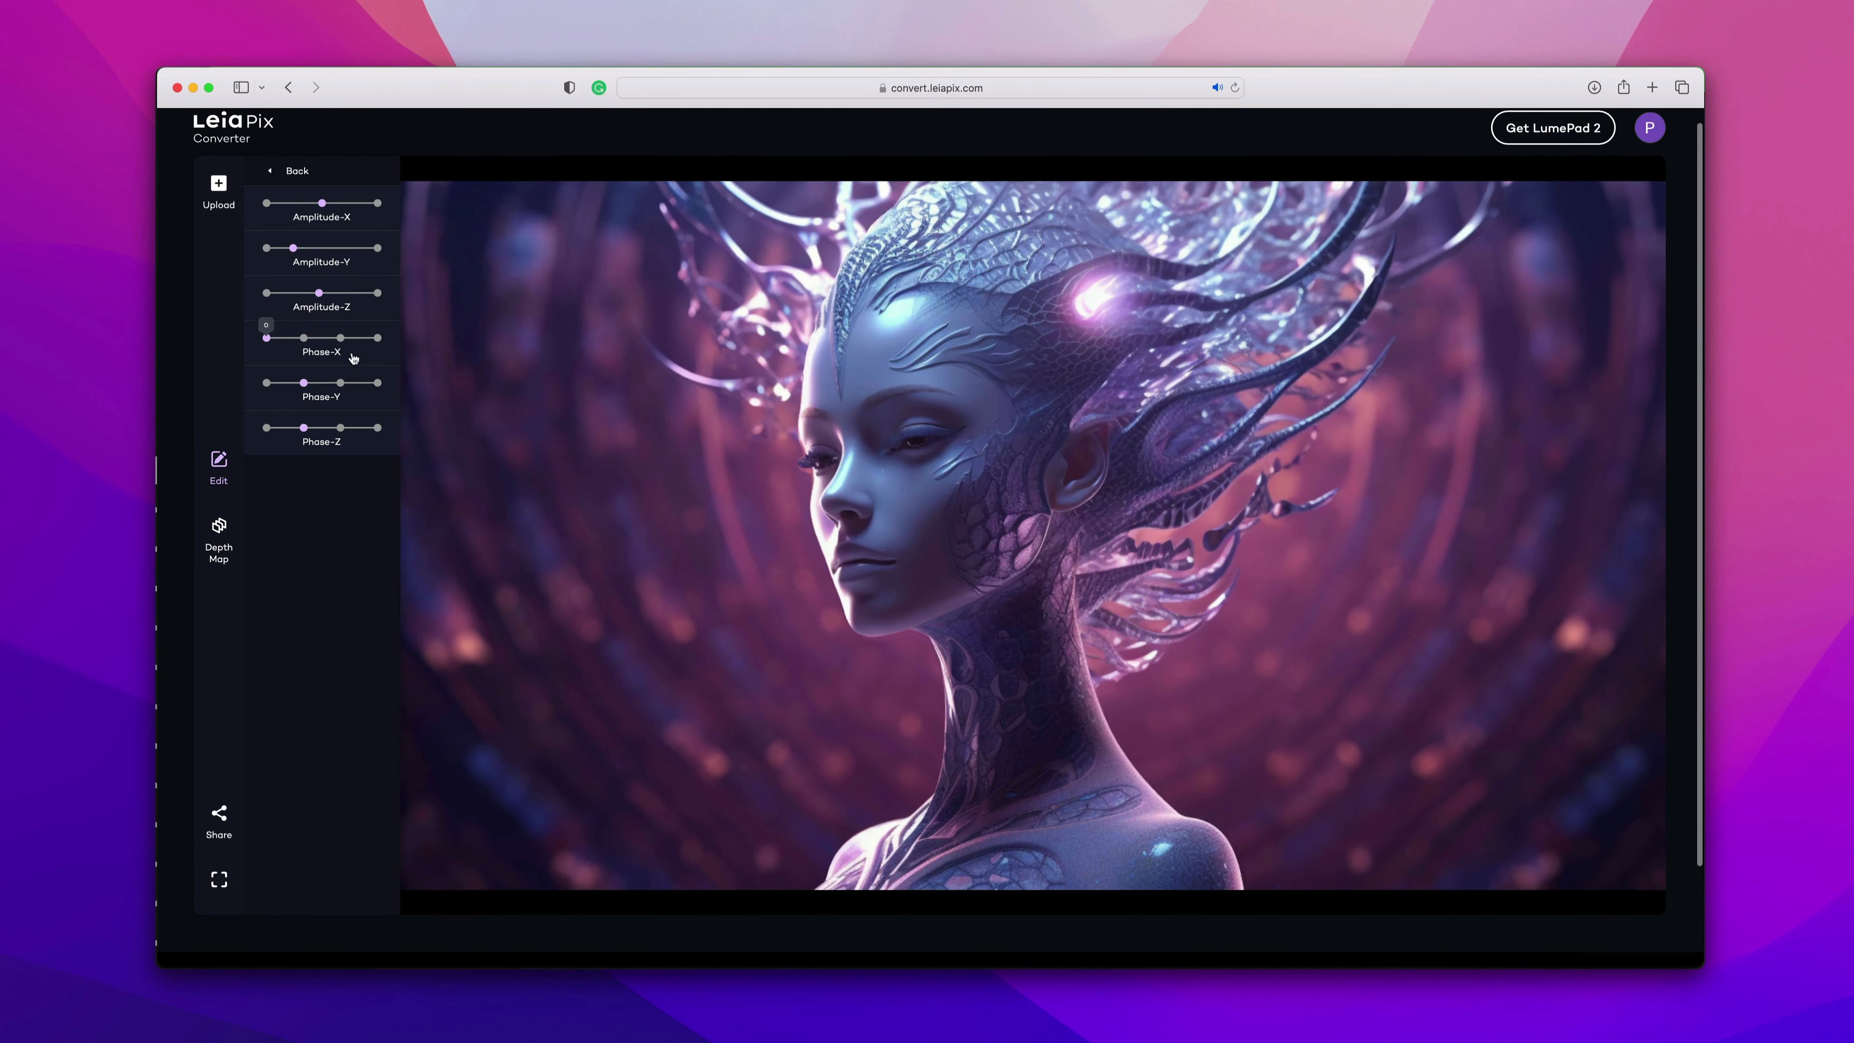
Try different Phase-X and Phase-Y slider positions, ending with Phase-X at minimum and Phase-Y at maximum.
click(303, 339)
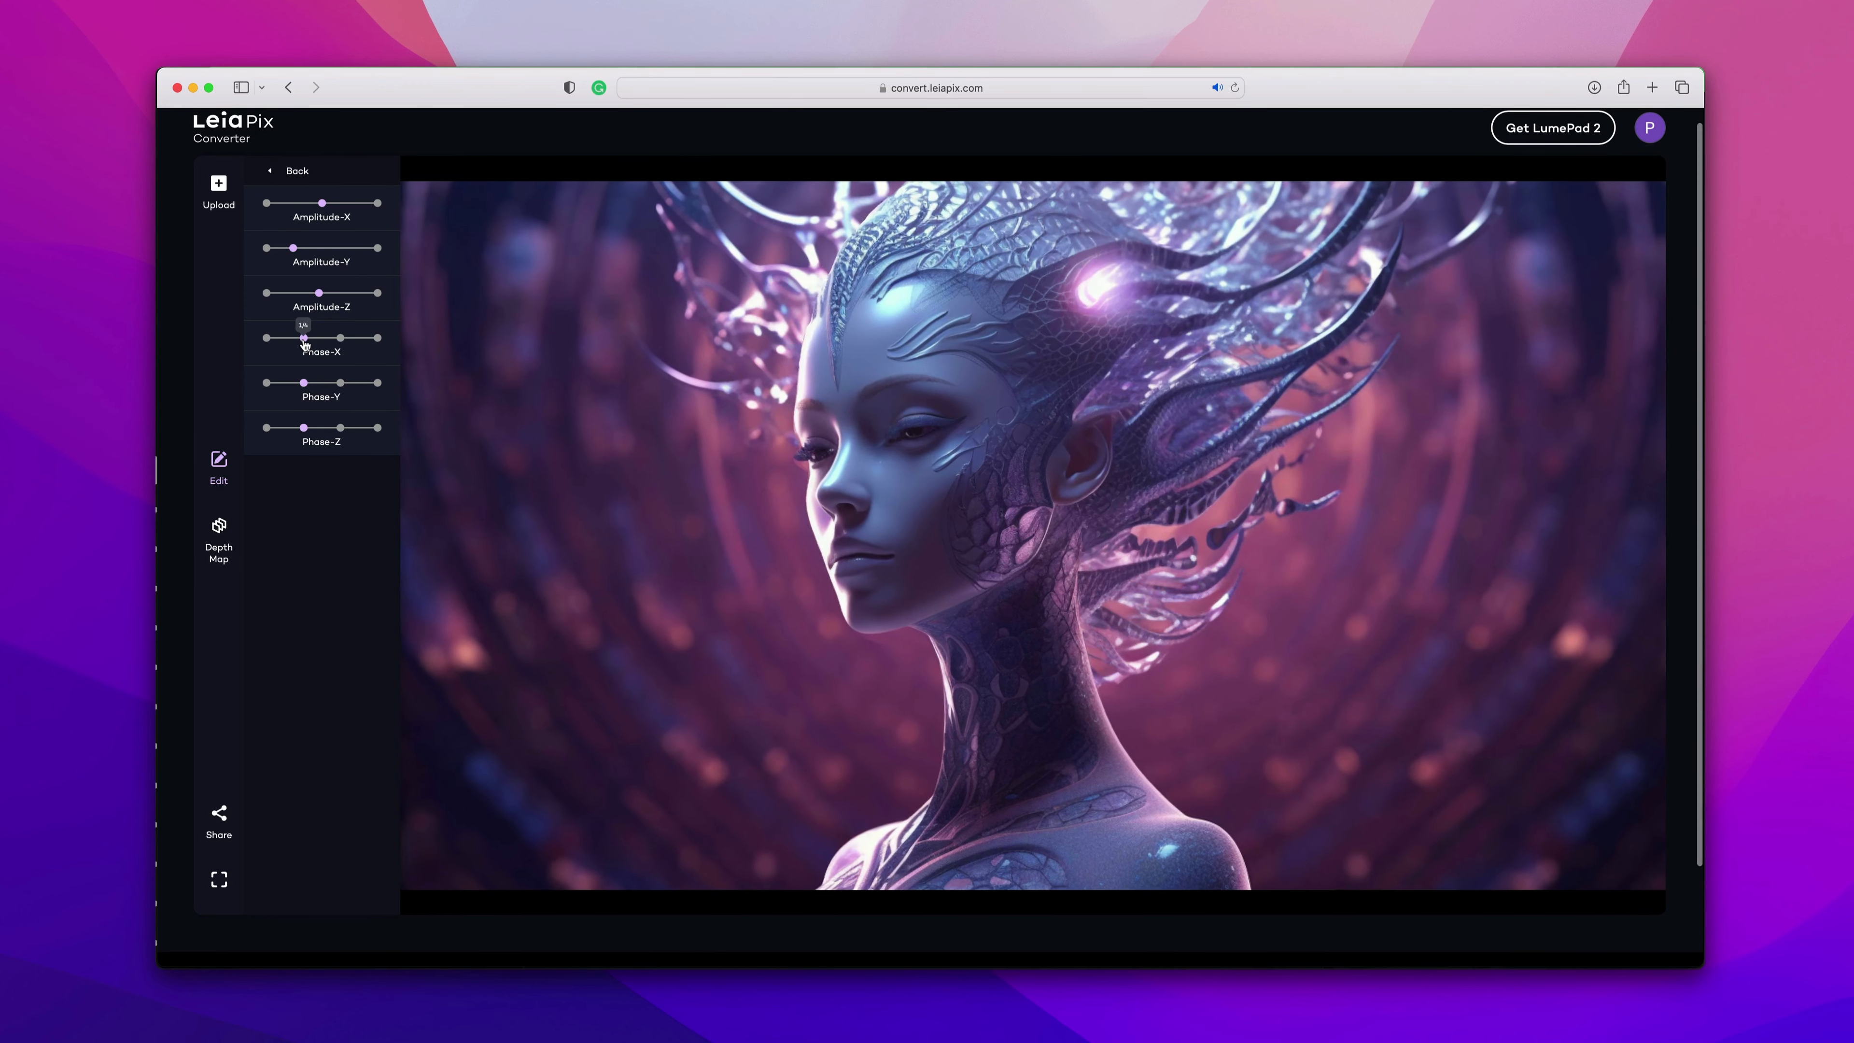
click(340, 339)
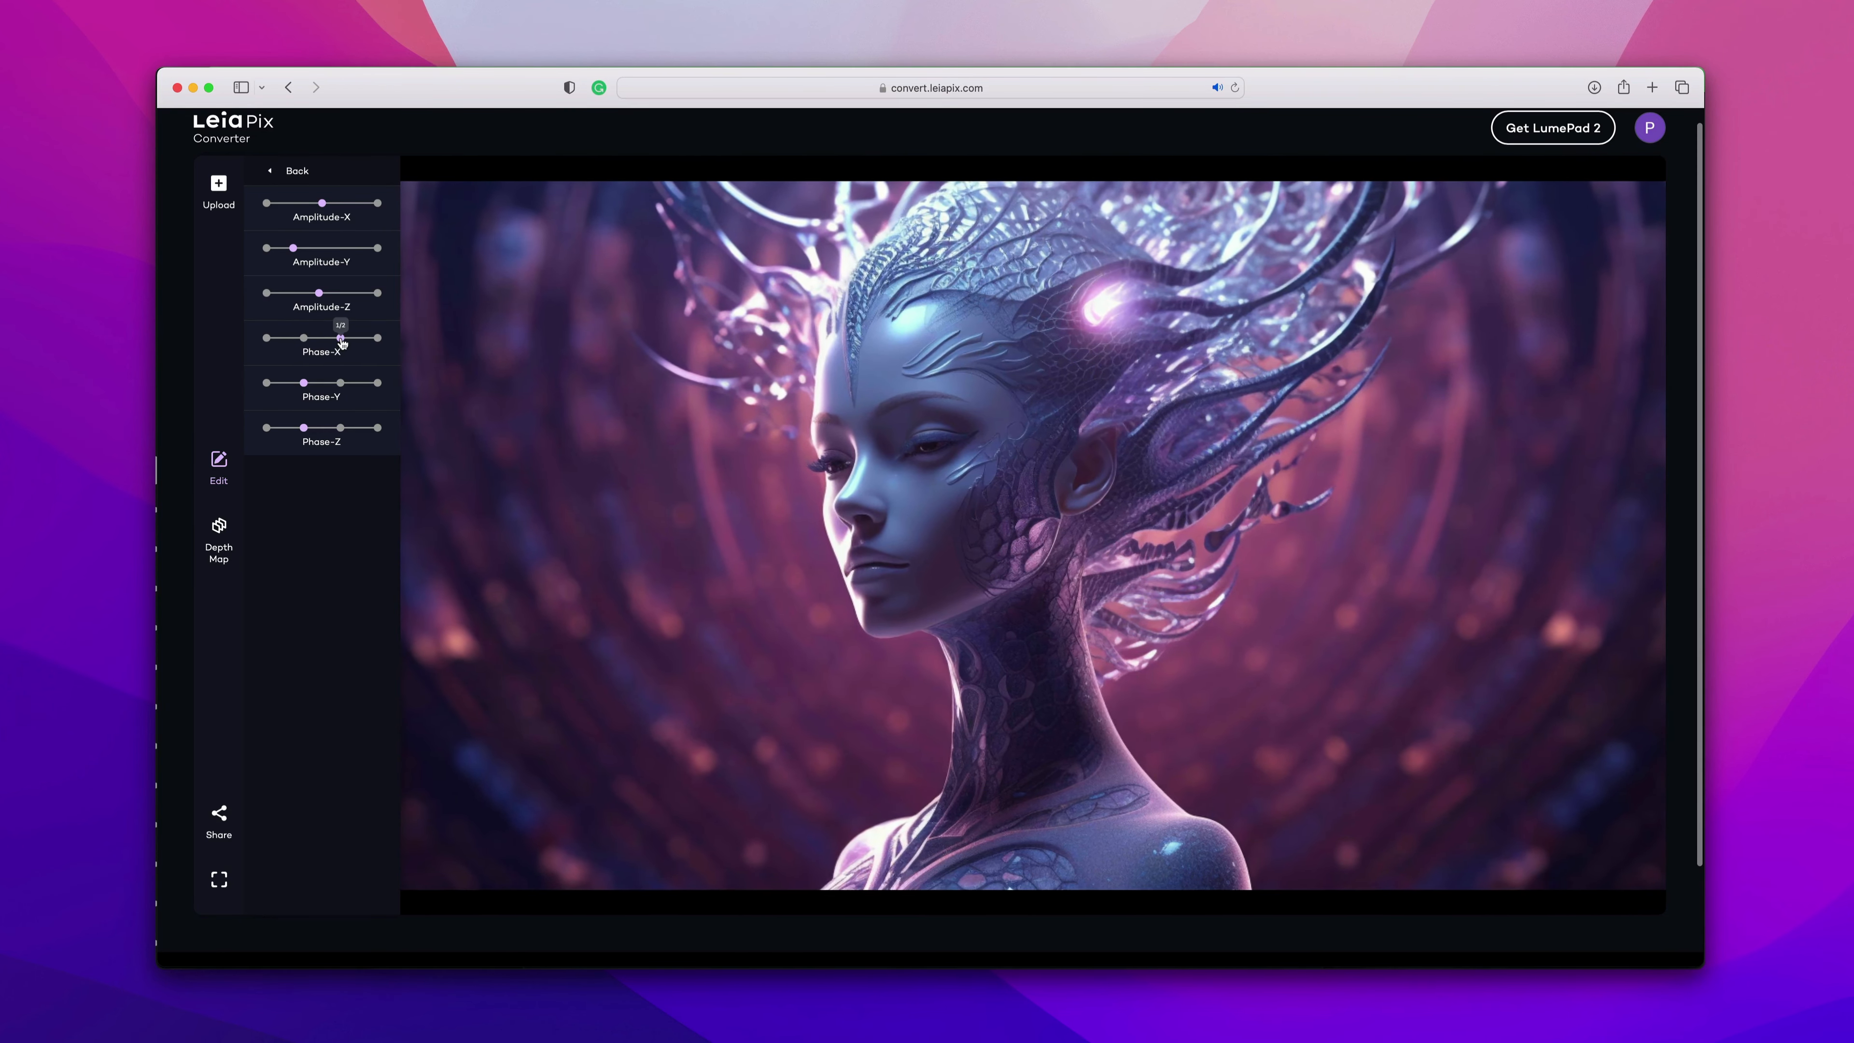
click(378, 339)
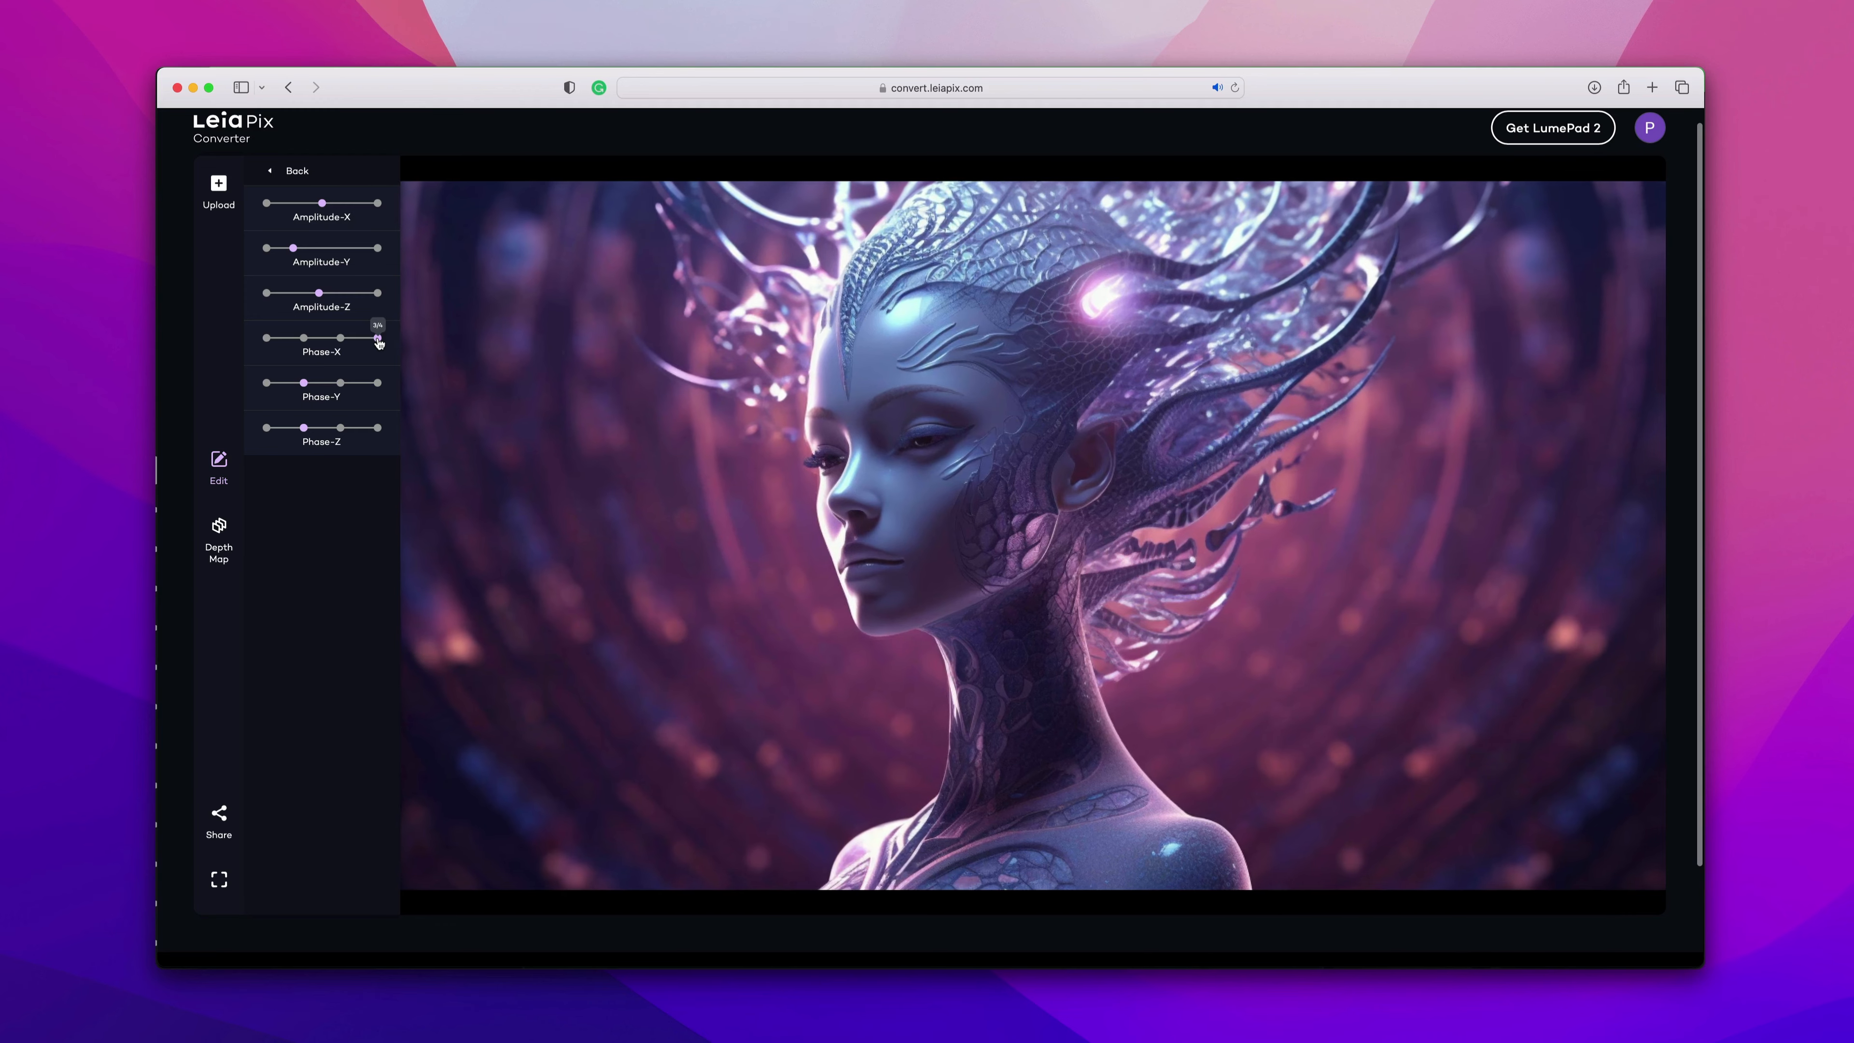
click(267, 339)
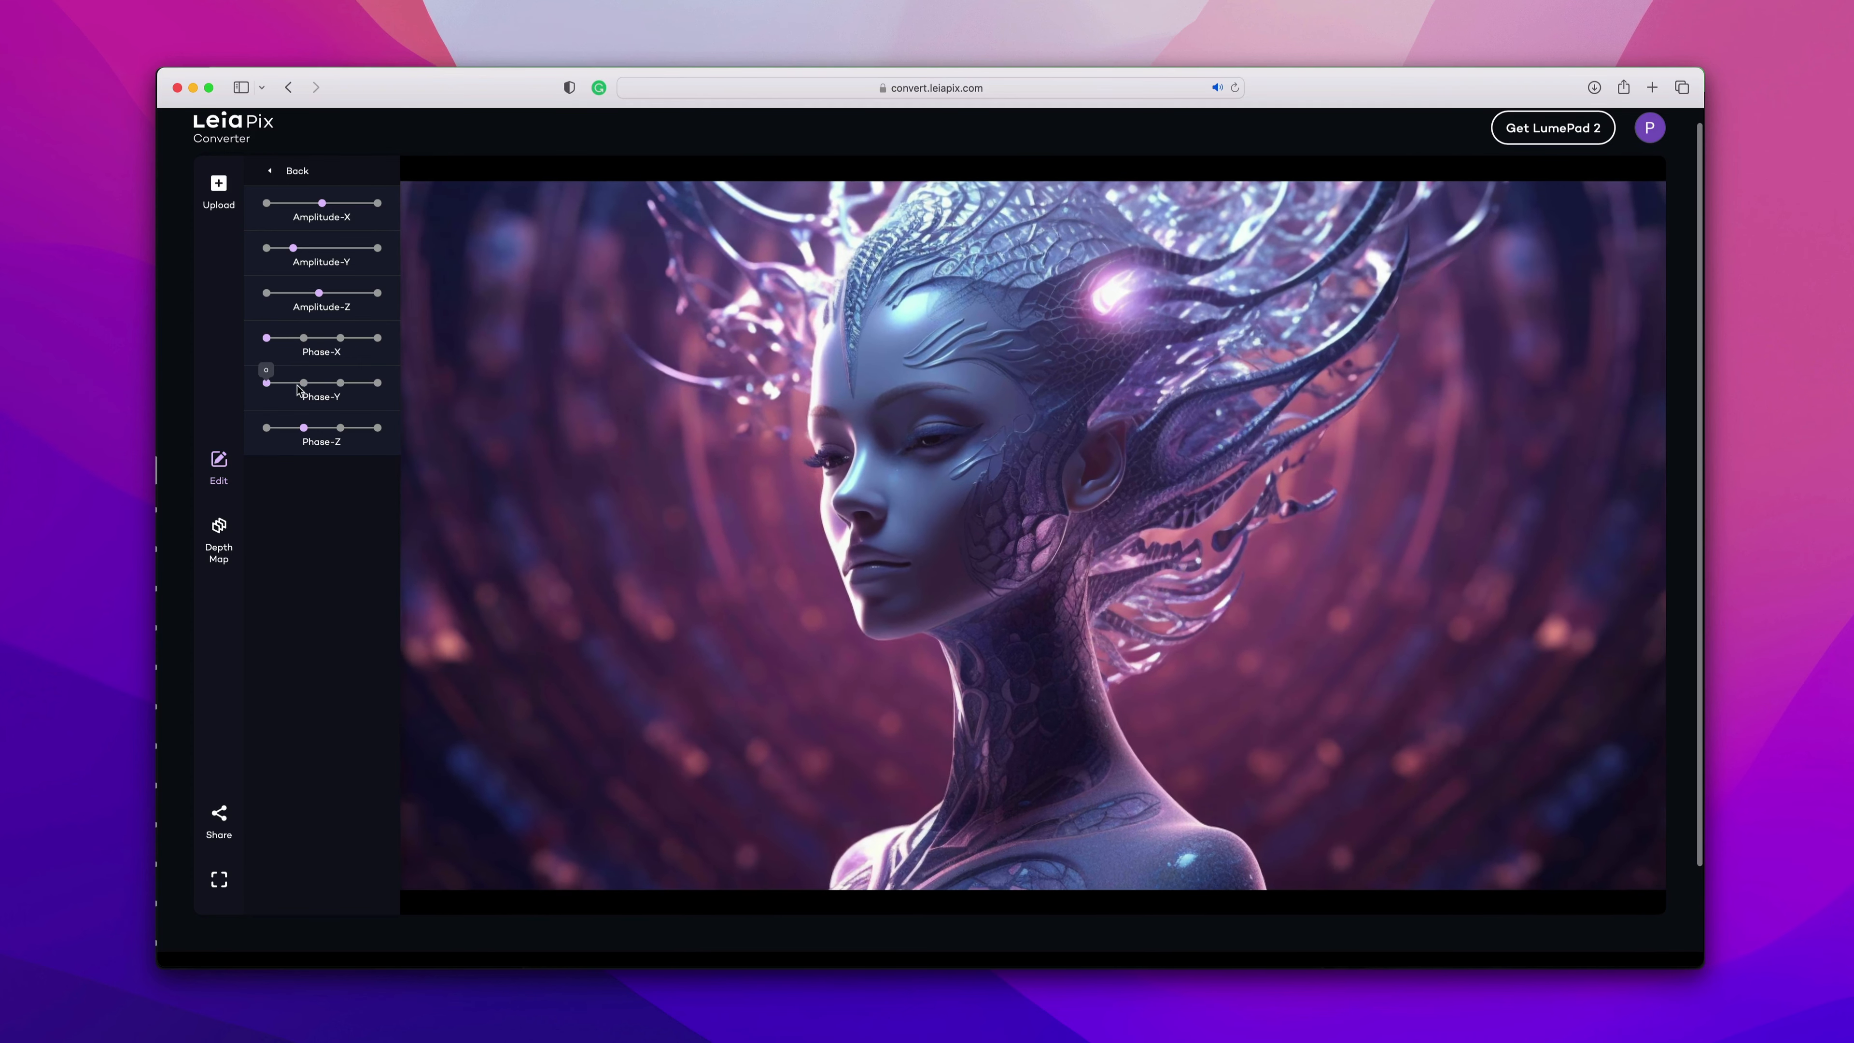
click(341, 384)
click(378, 384)
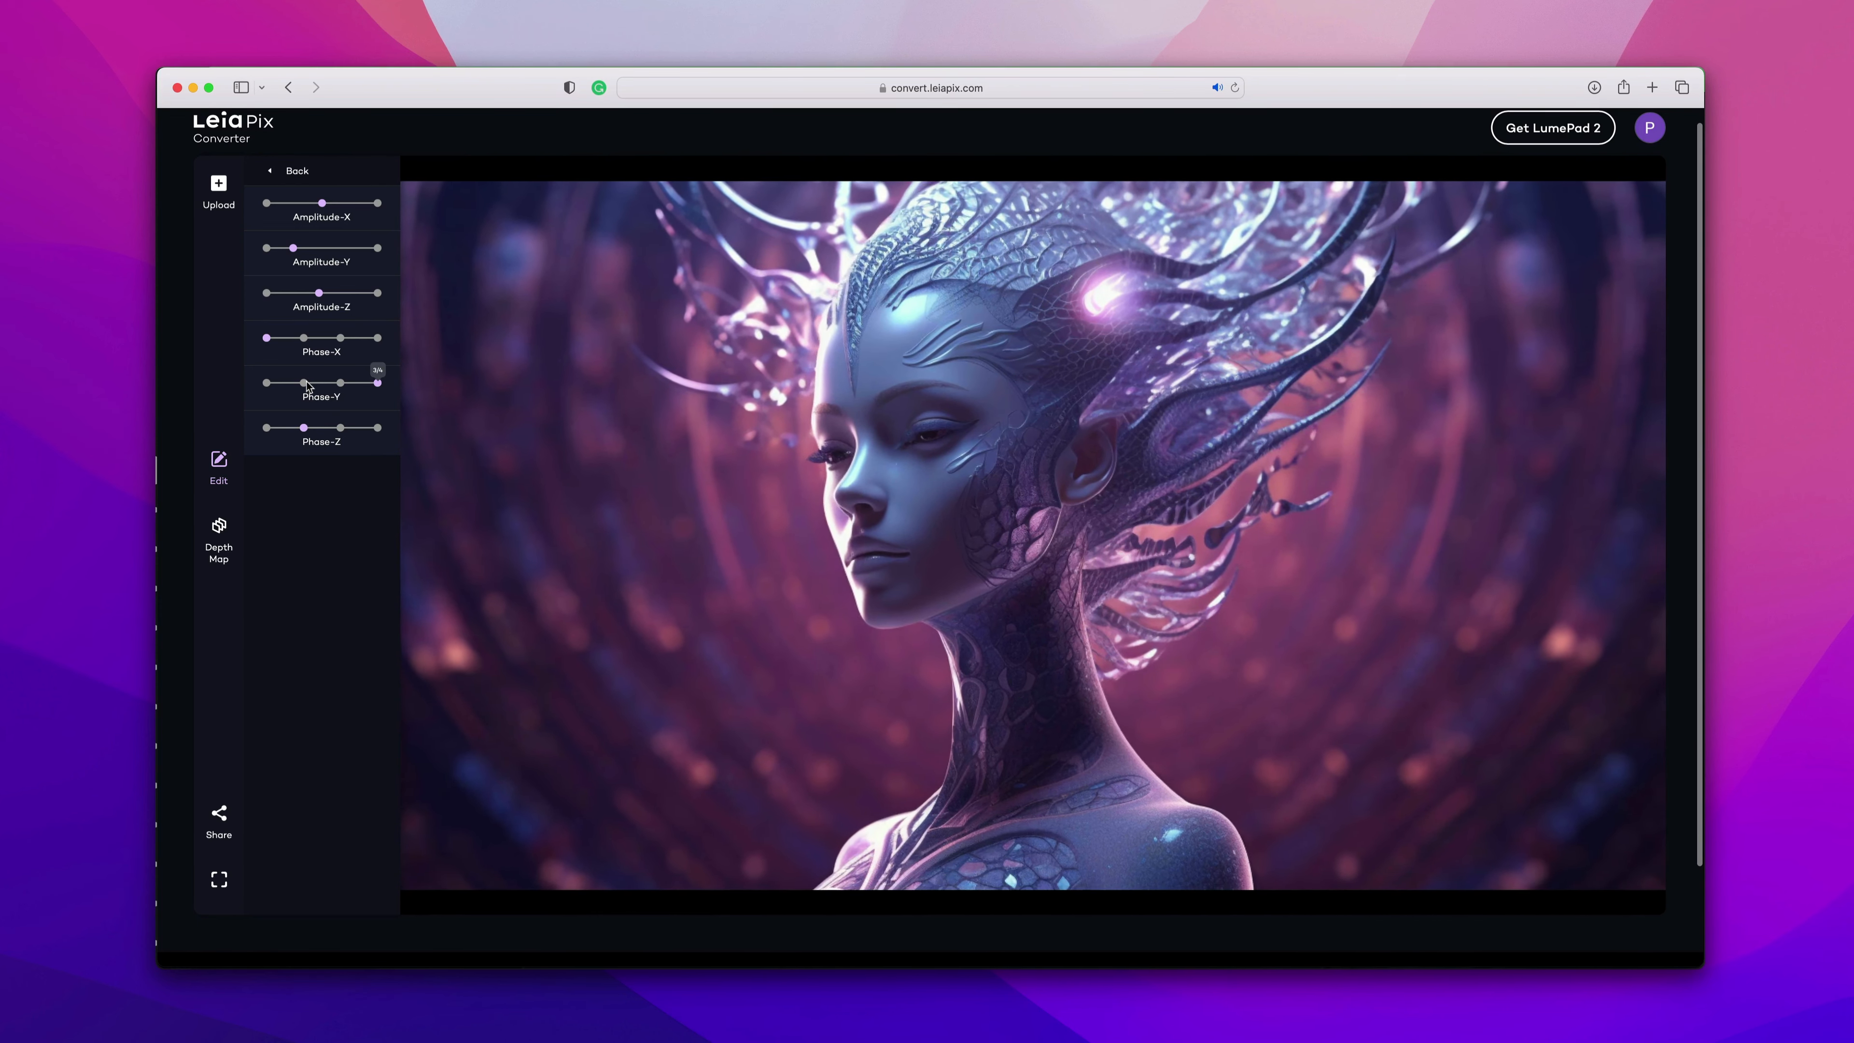
Try Phase-Z positions, readjust Amplitude-X, and return to the main animation settings.
click(304, 427)
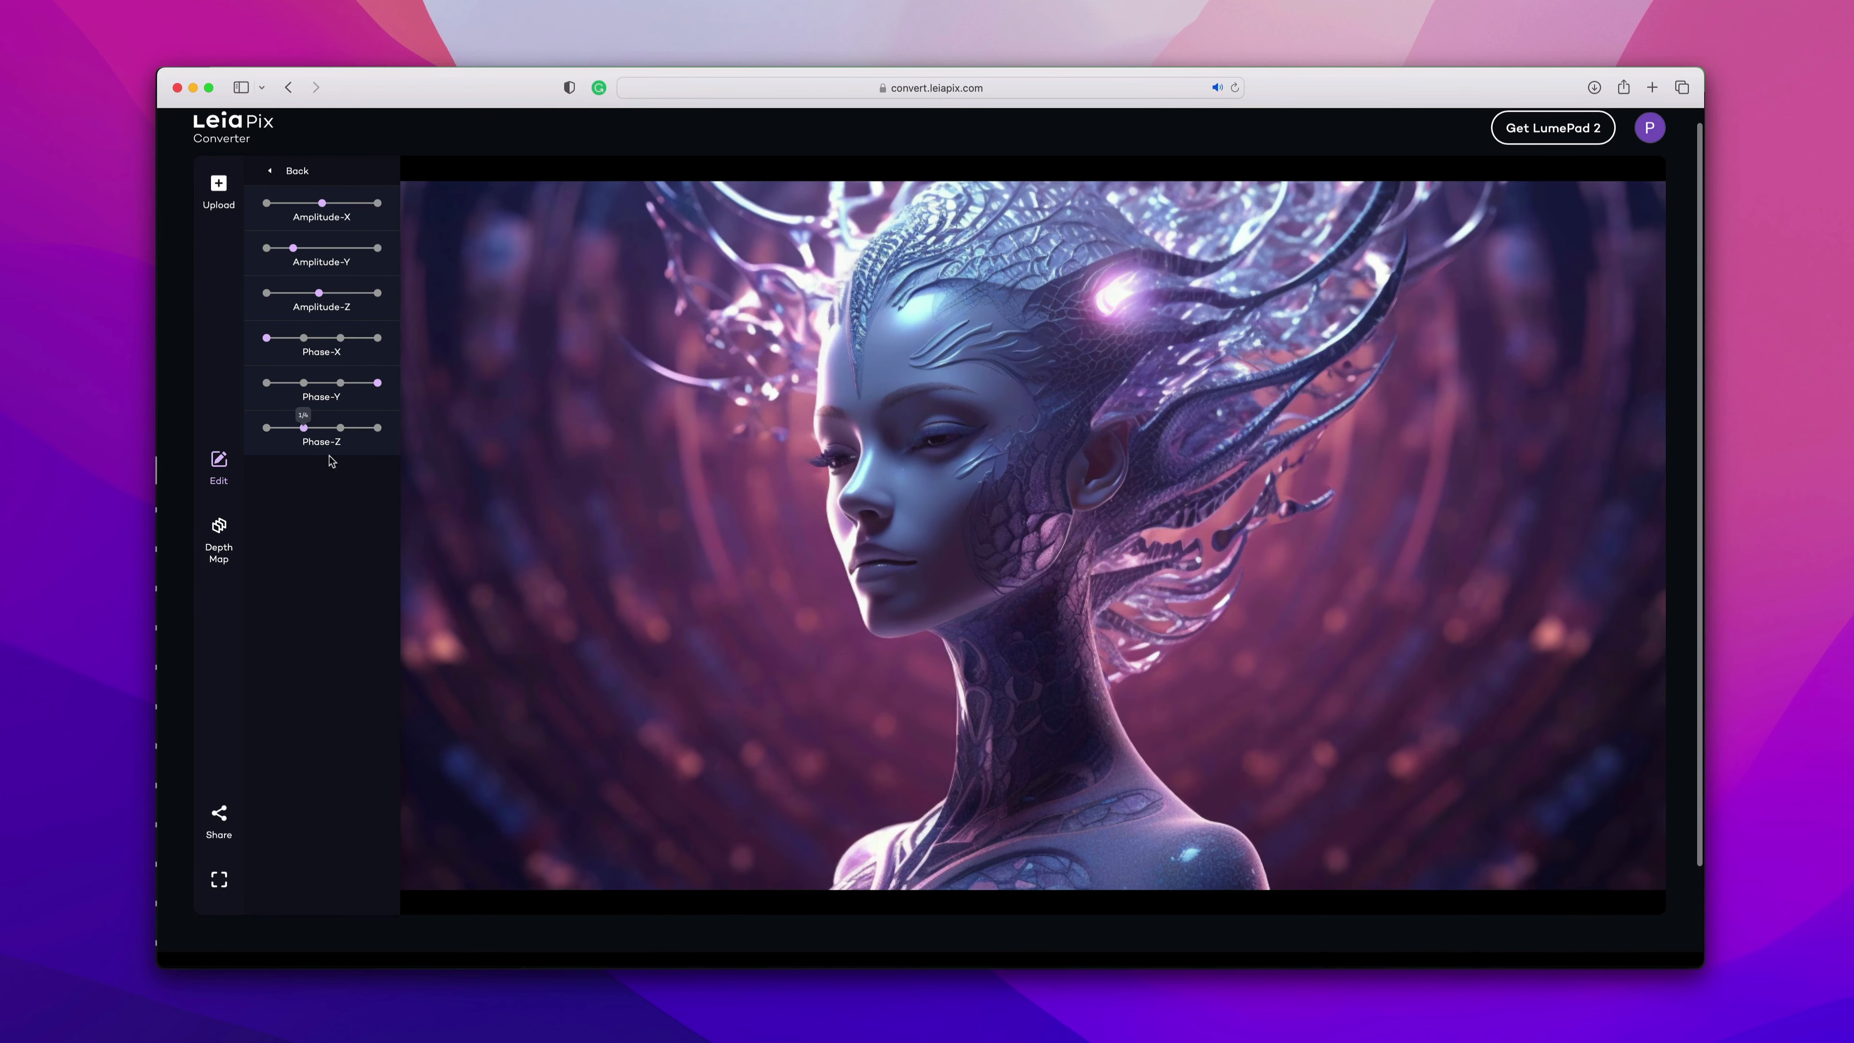
click(267, 428)
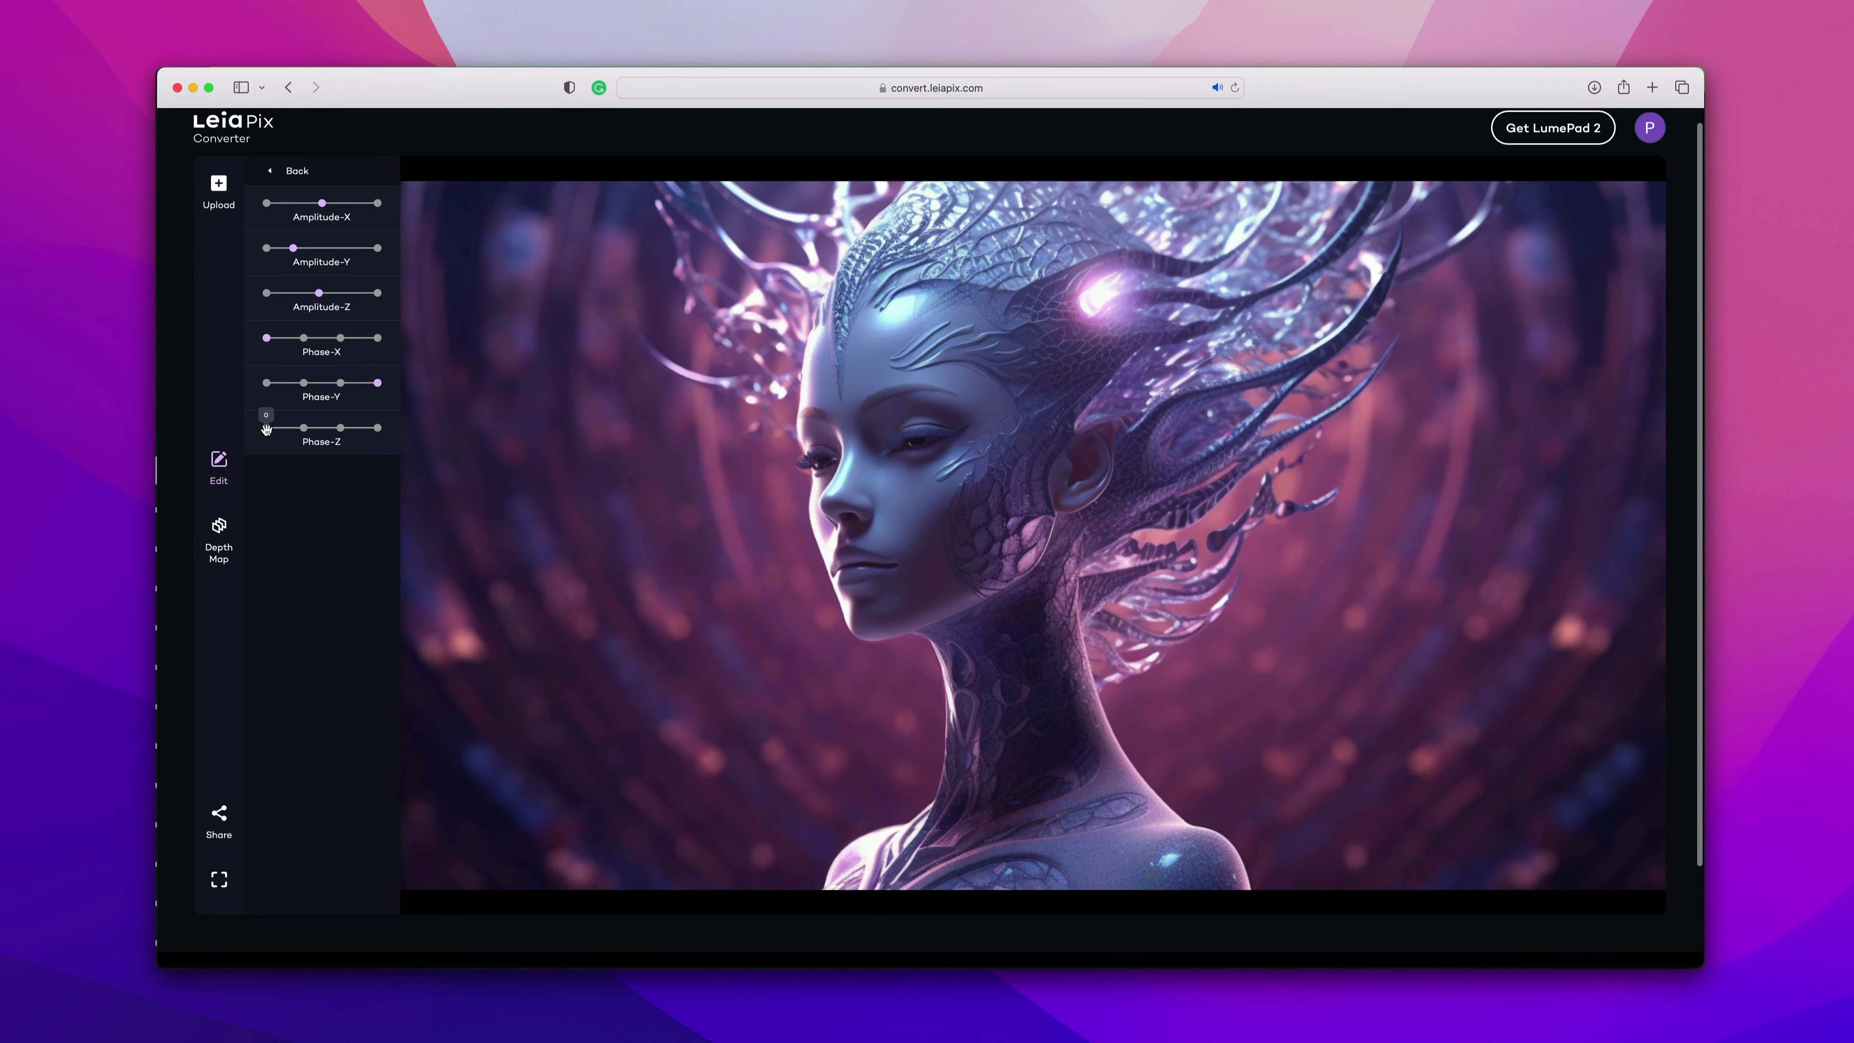
click(304, 427)
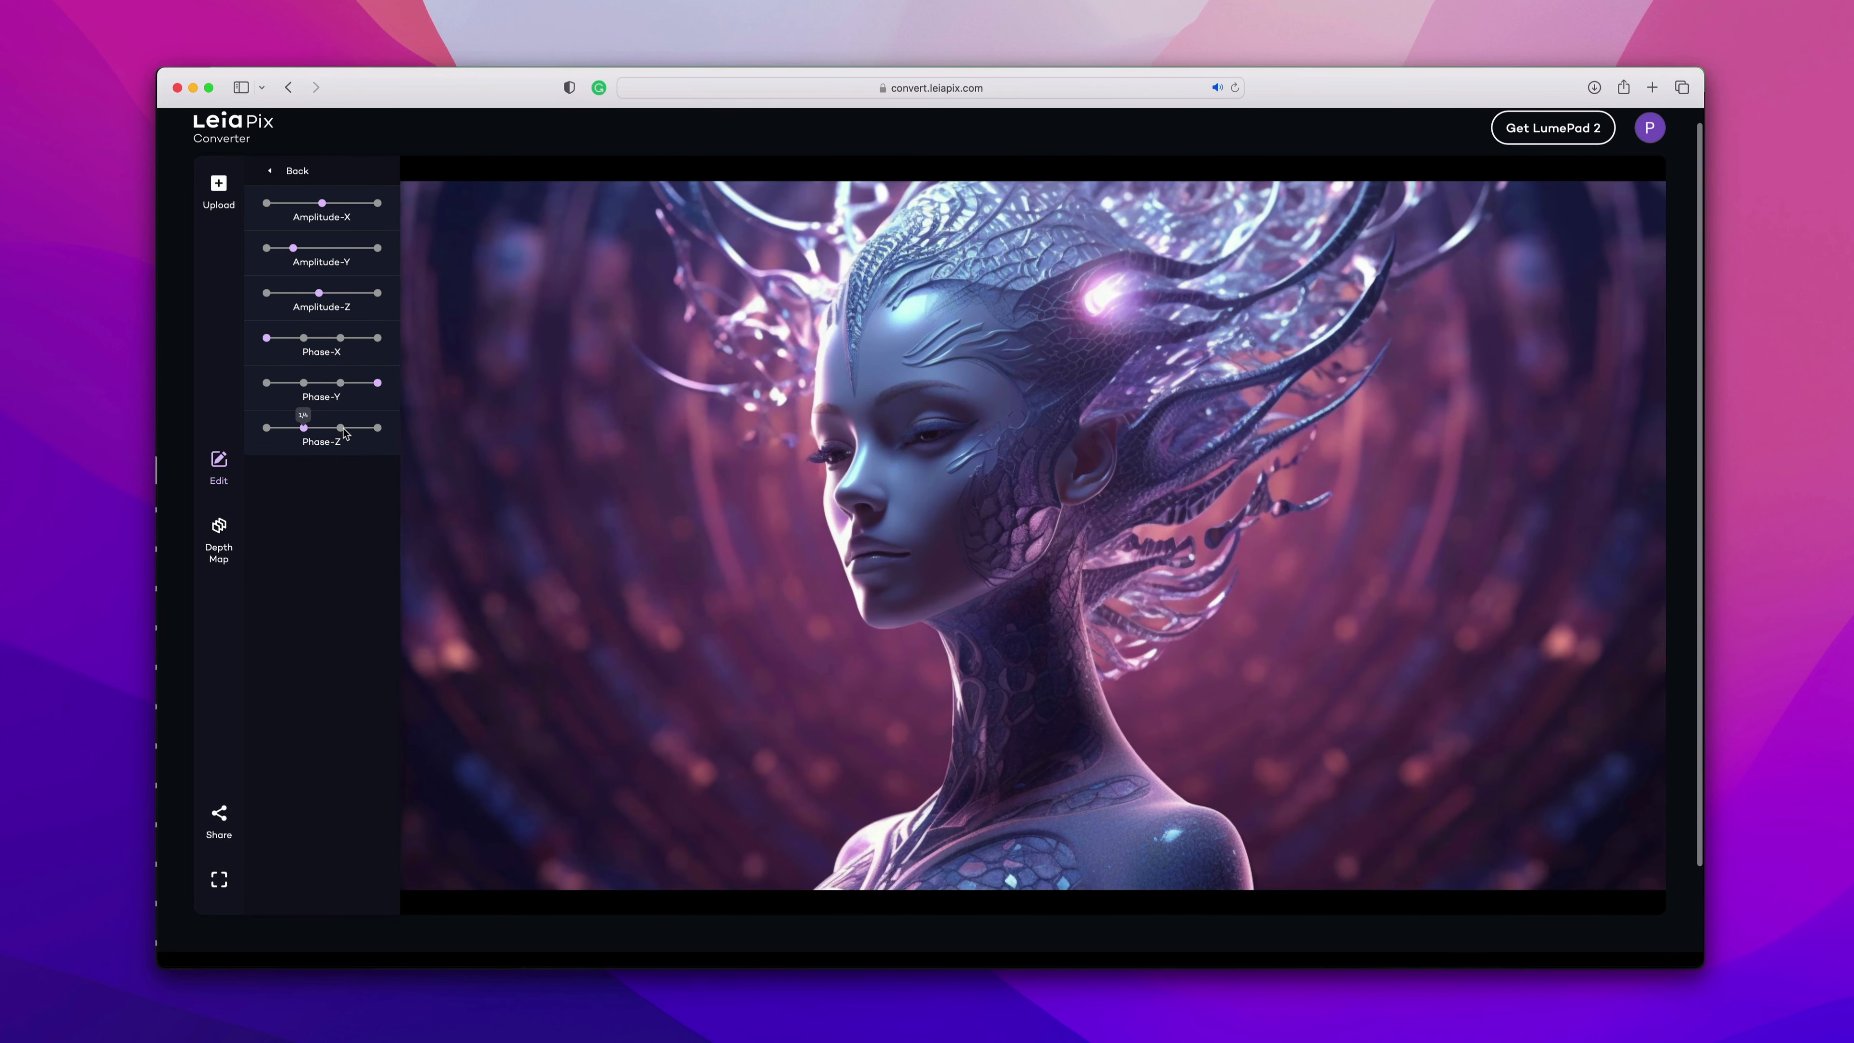
click(342, 429)
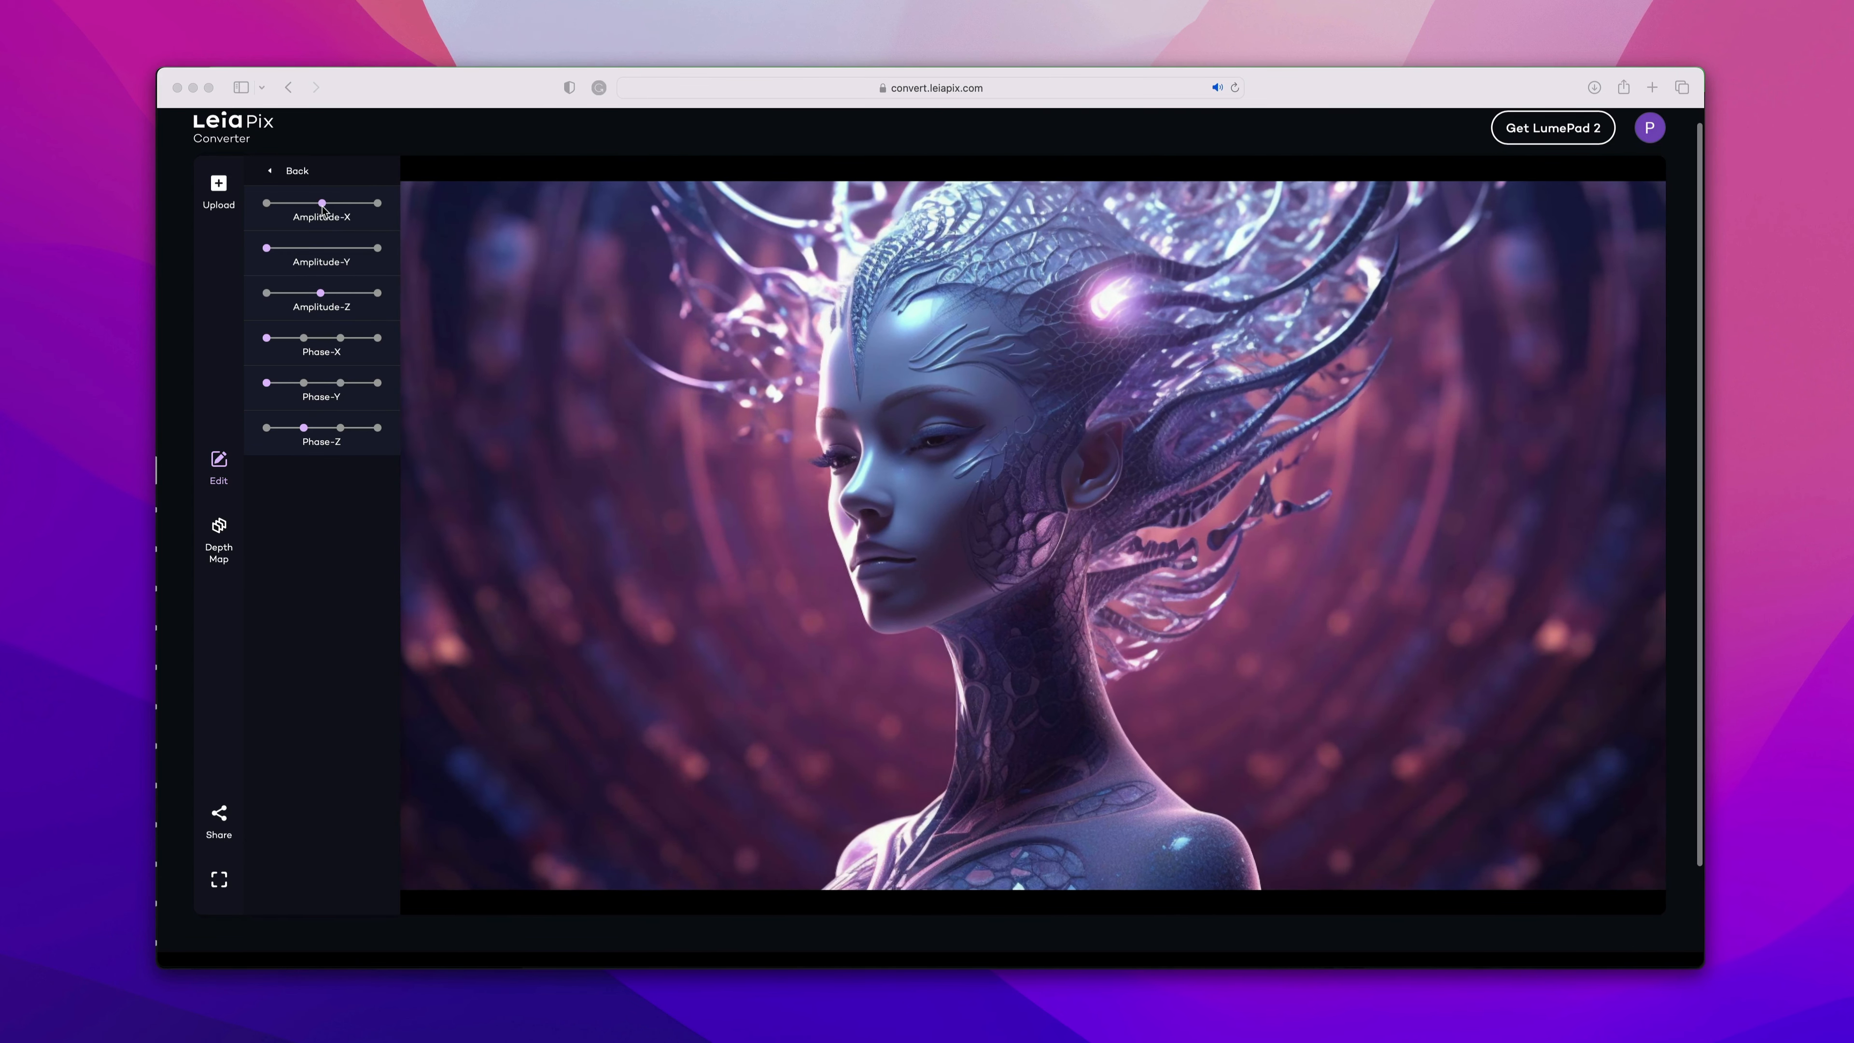
click(323, 205)
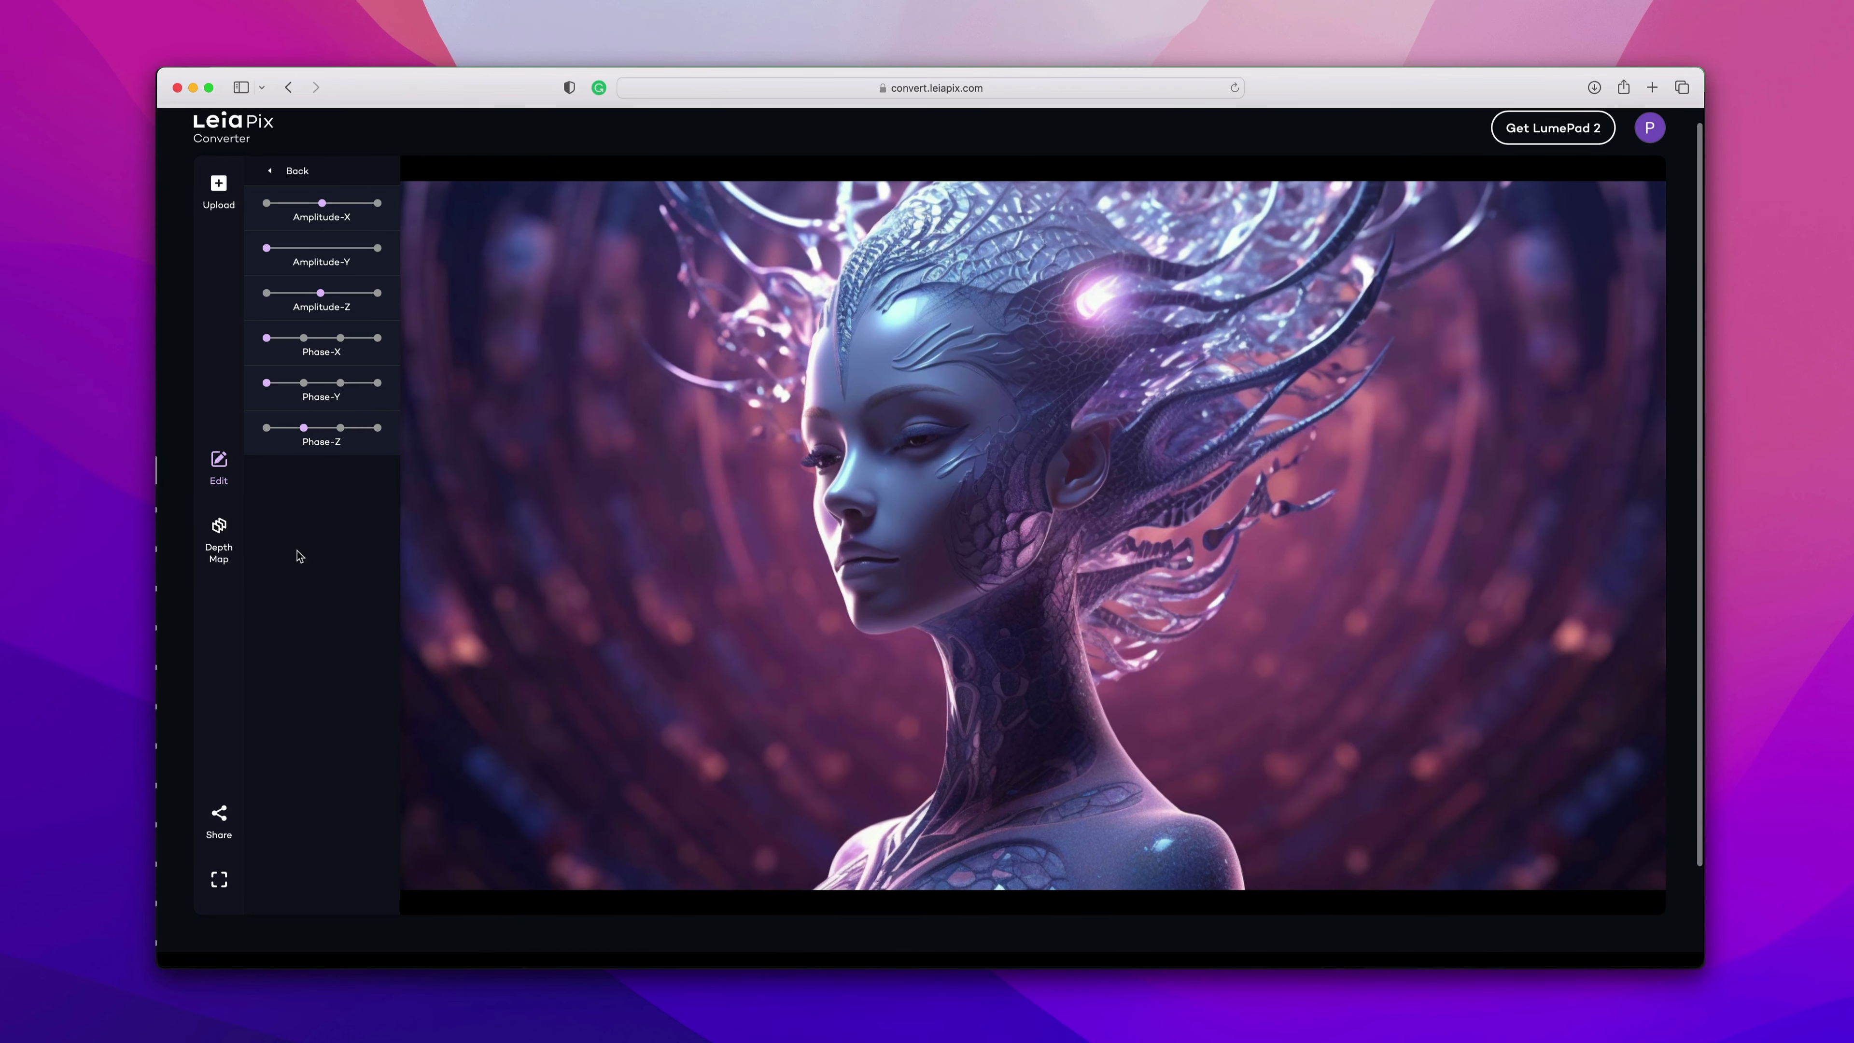
click(271, 171)
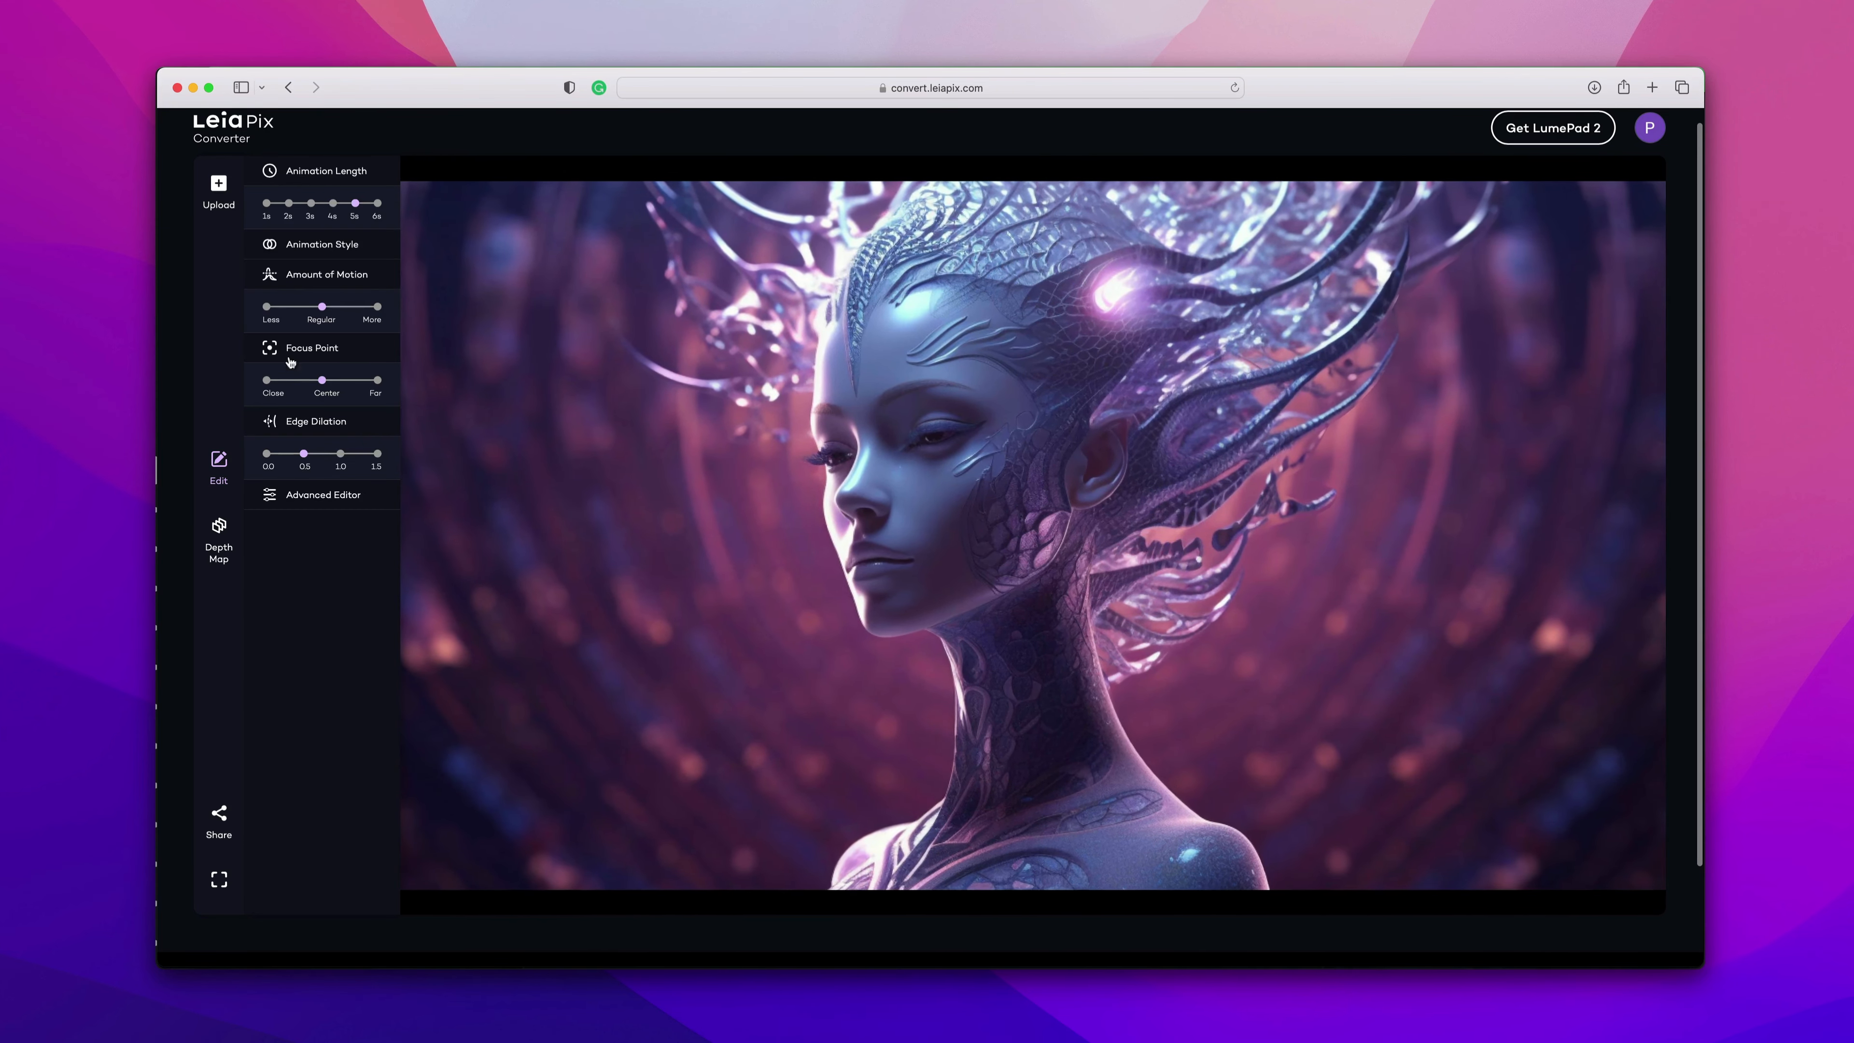
Export the animation as an MP4 through Share and play the downloaded video.
click(219, 816)
click(947, 627)
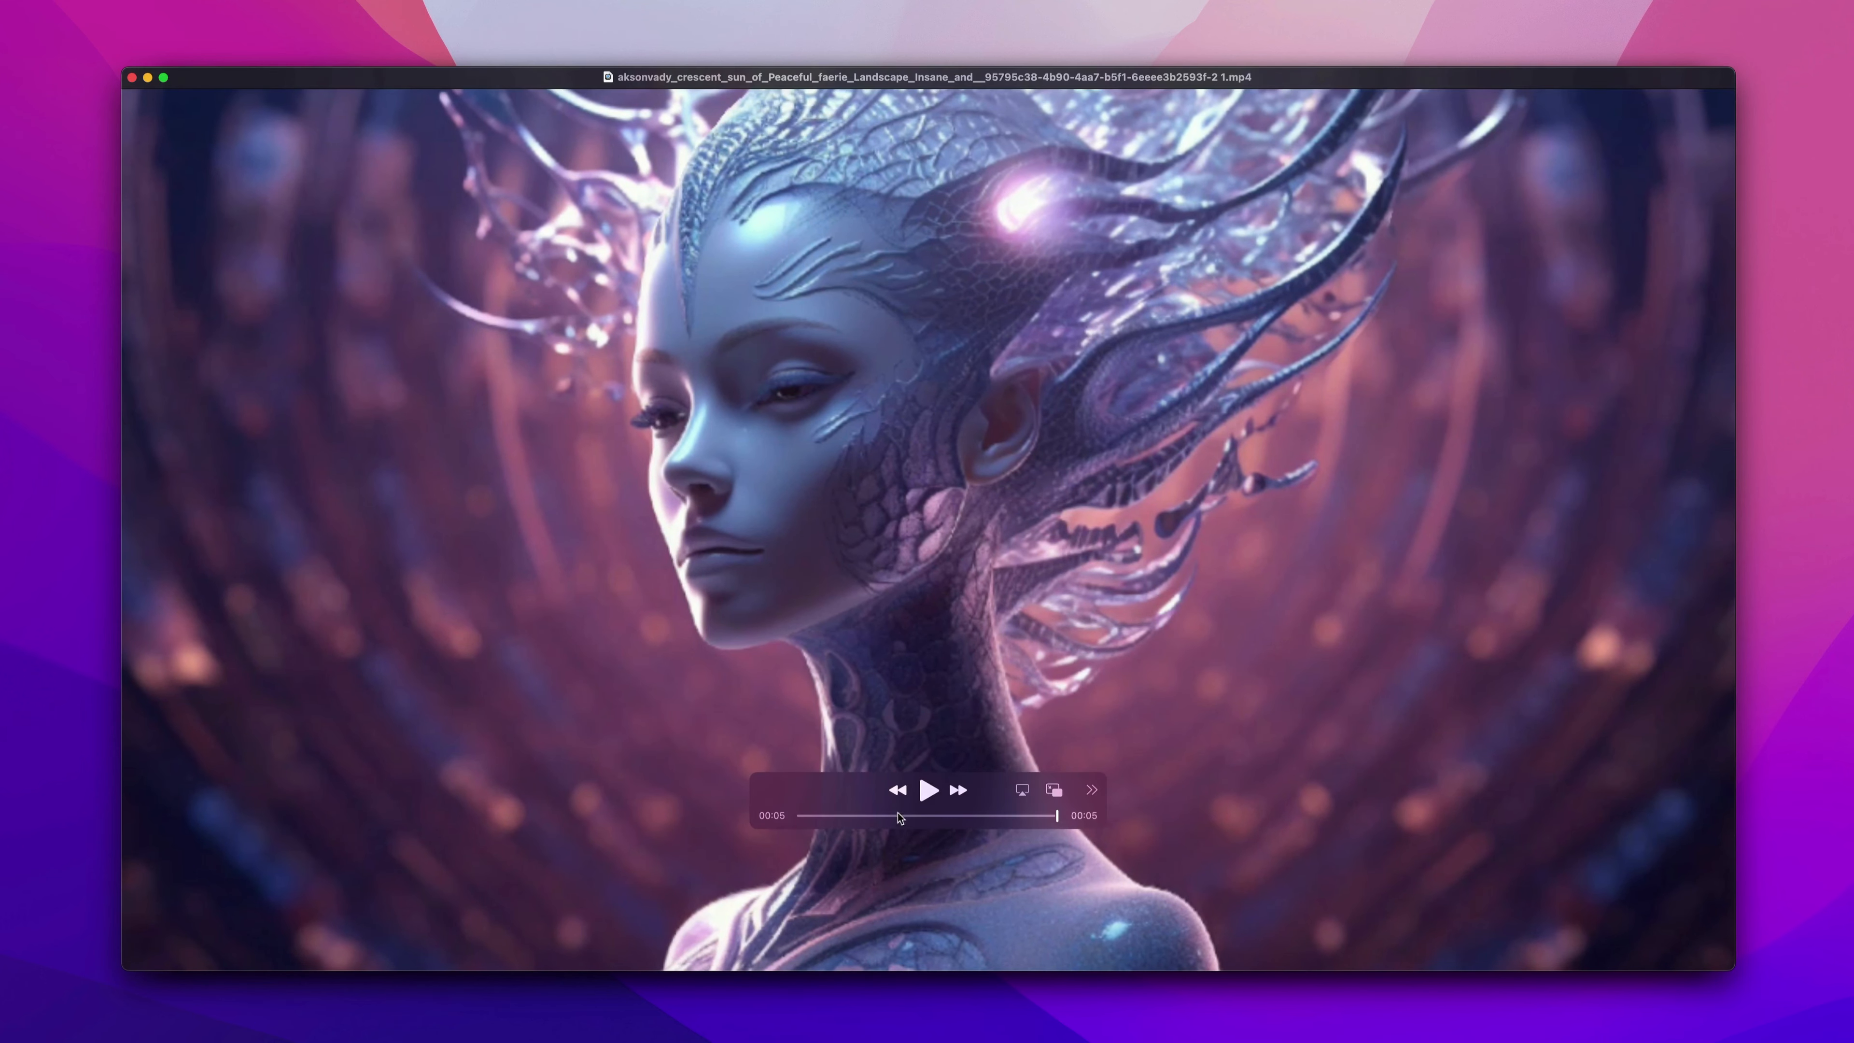
click(927, 790)
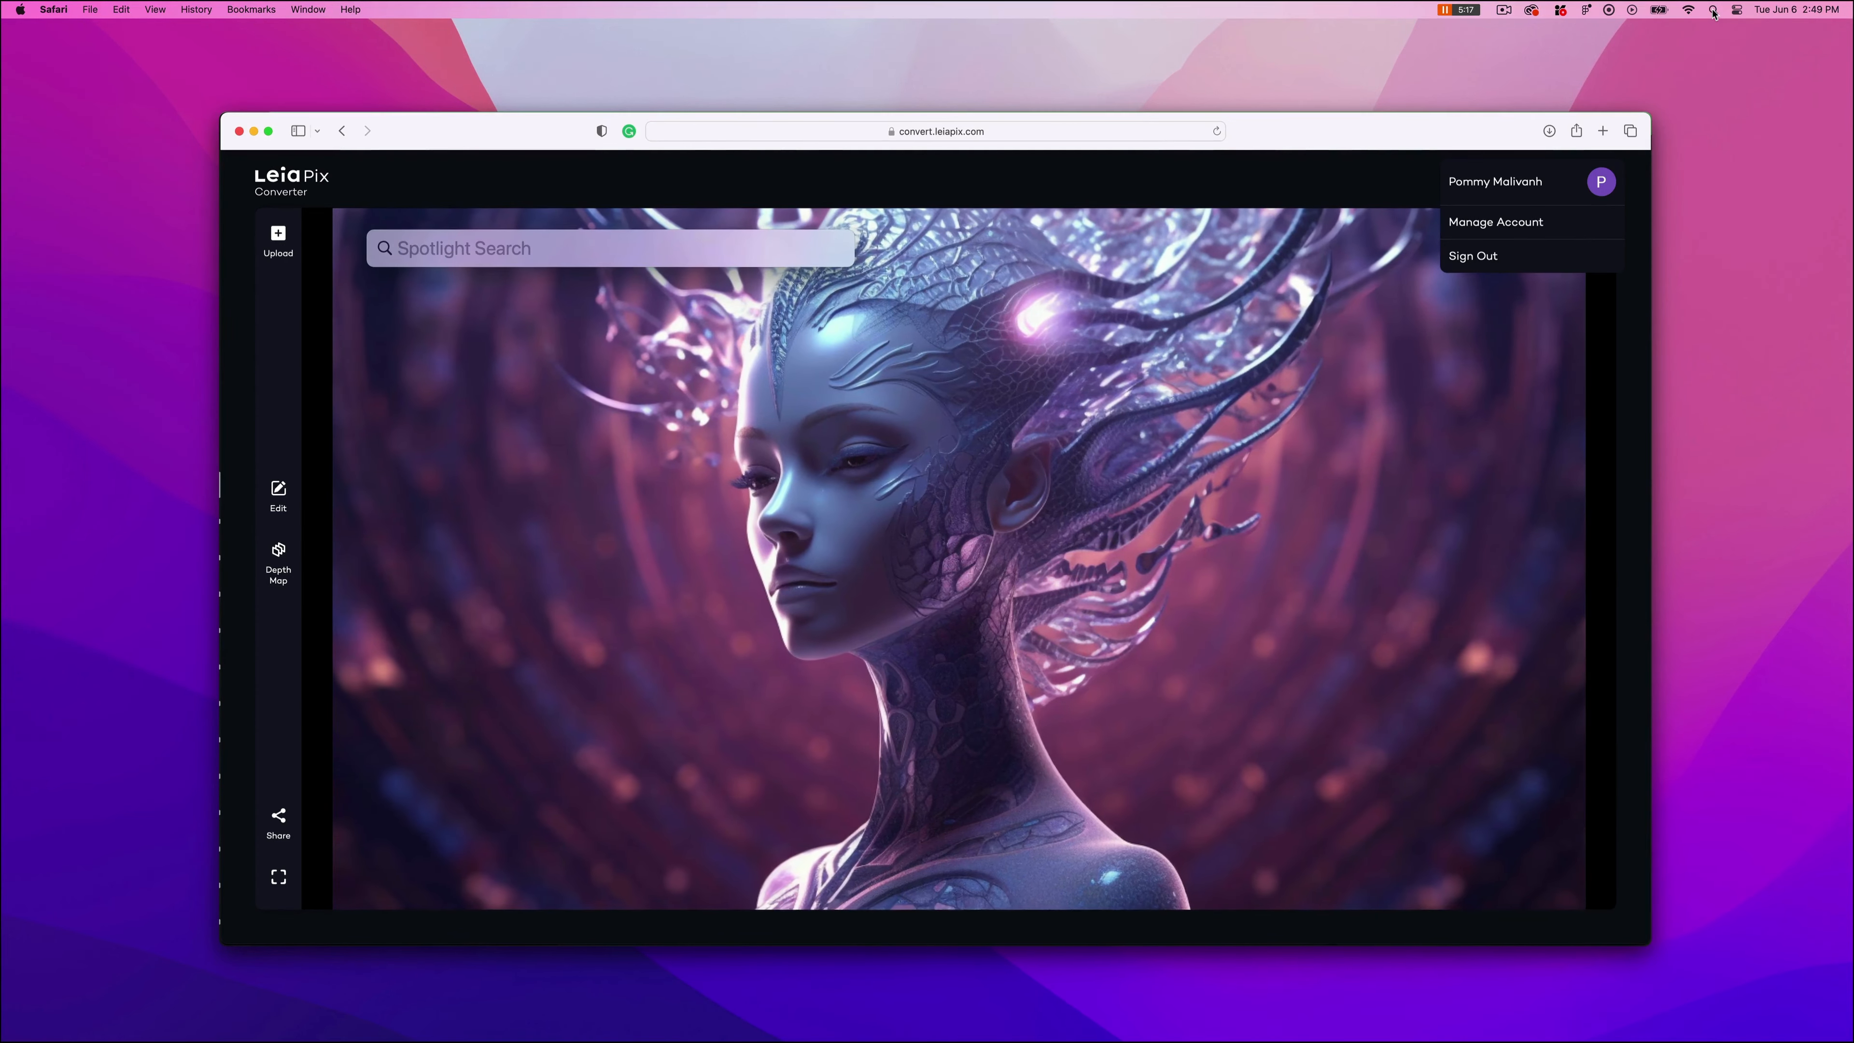
Launch QuickTime Player and start a new screen recording.
text(quickTime Player)
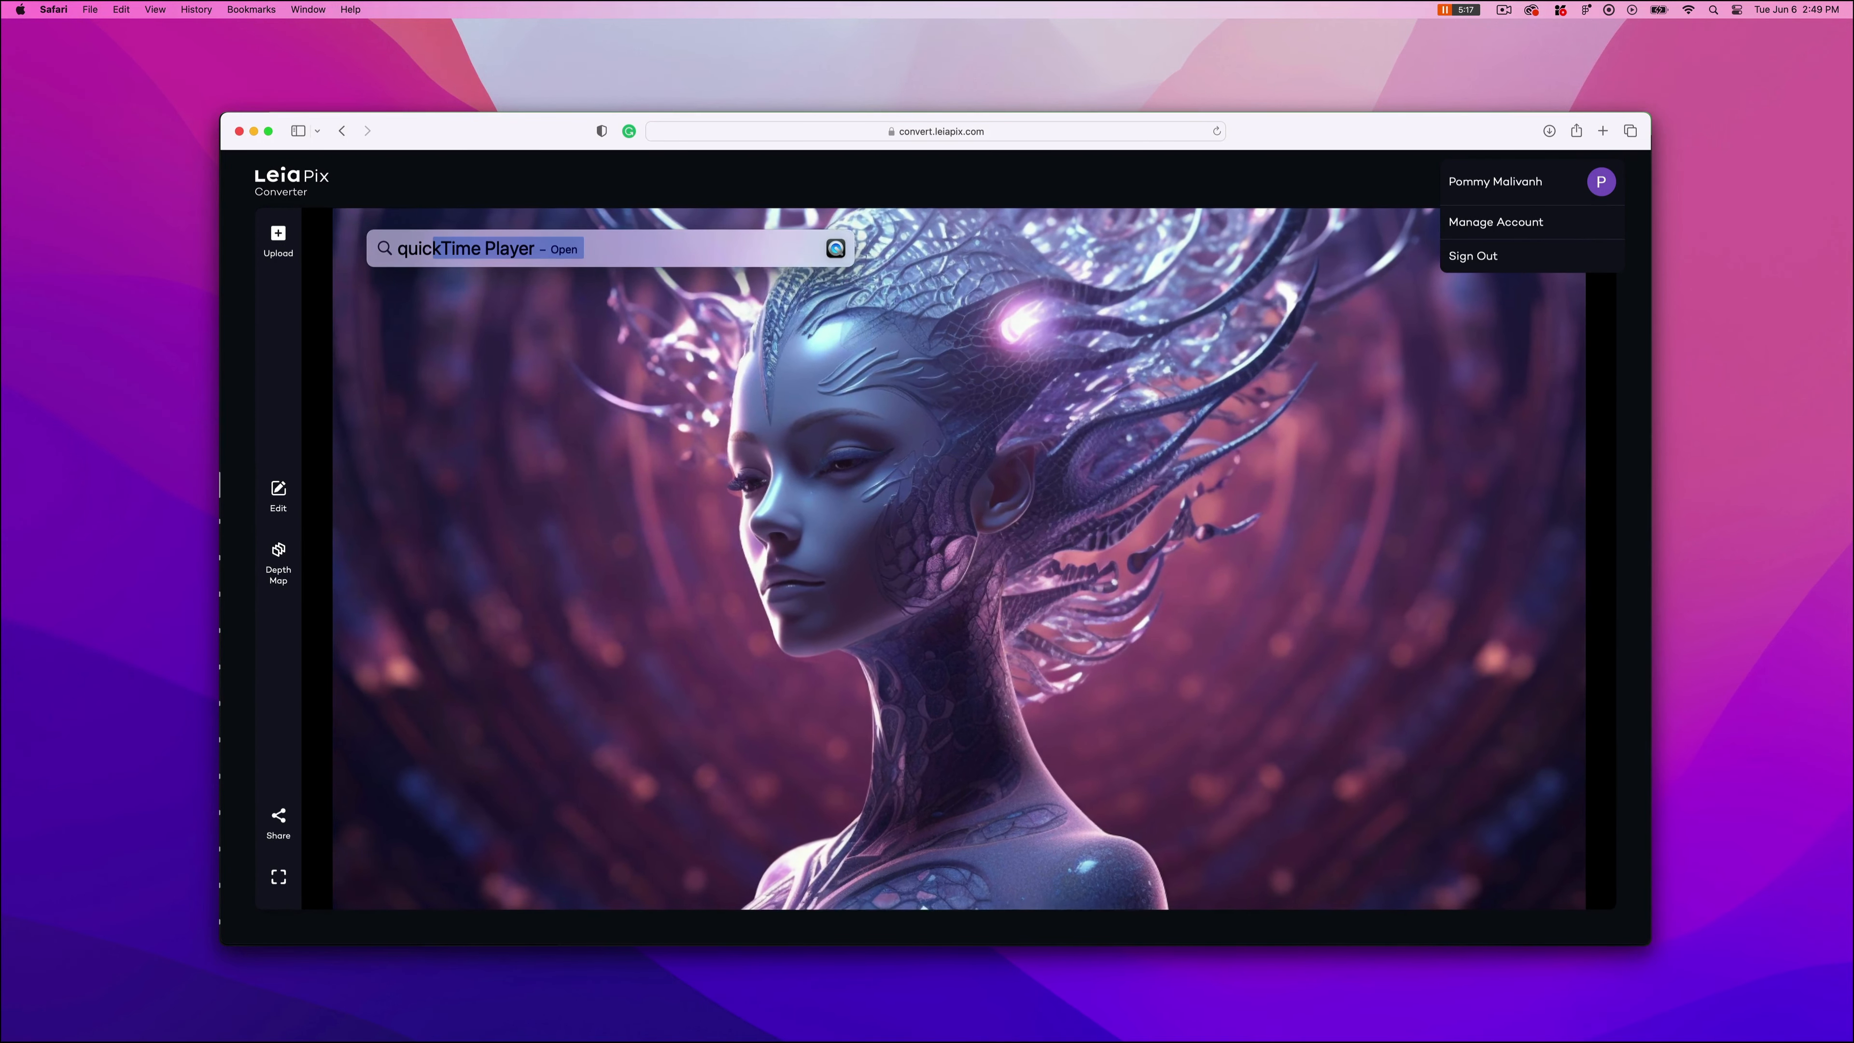
key(Return)
click(143, 8)
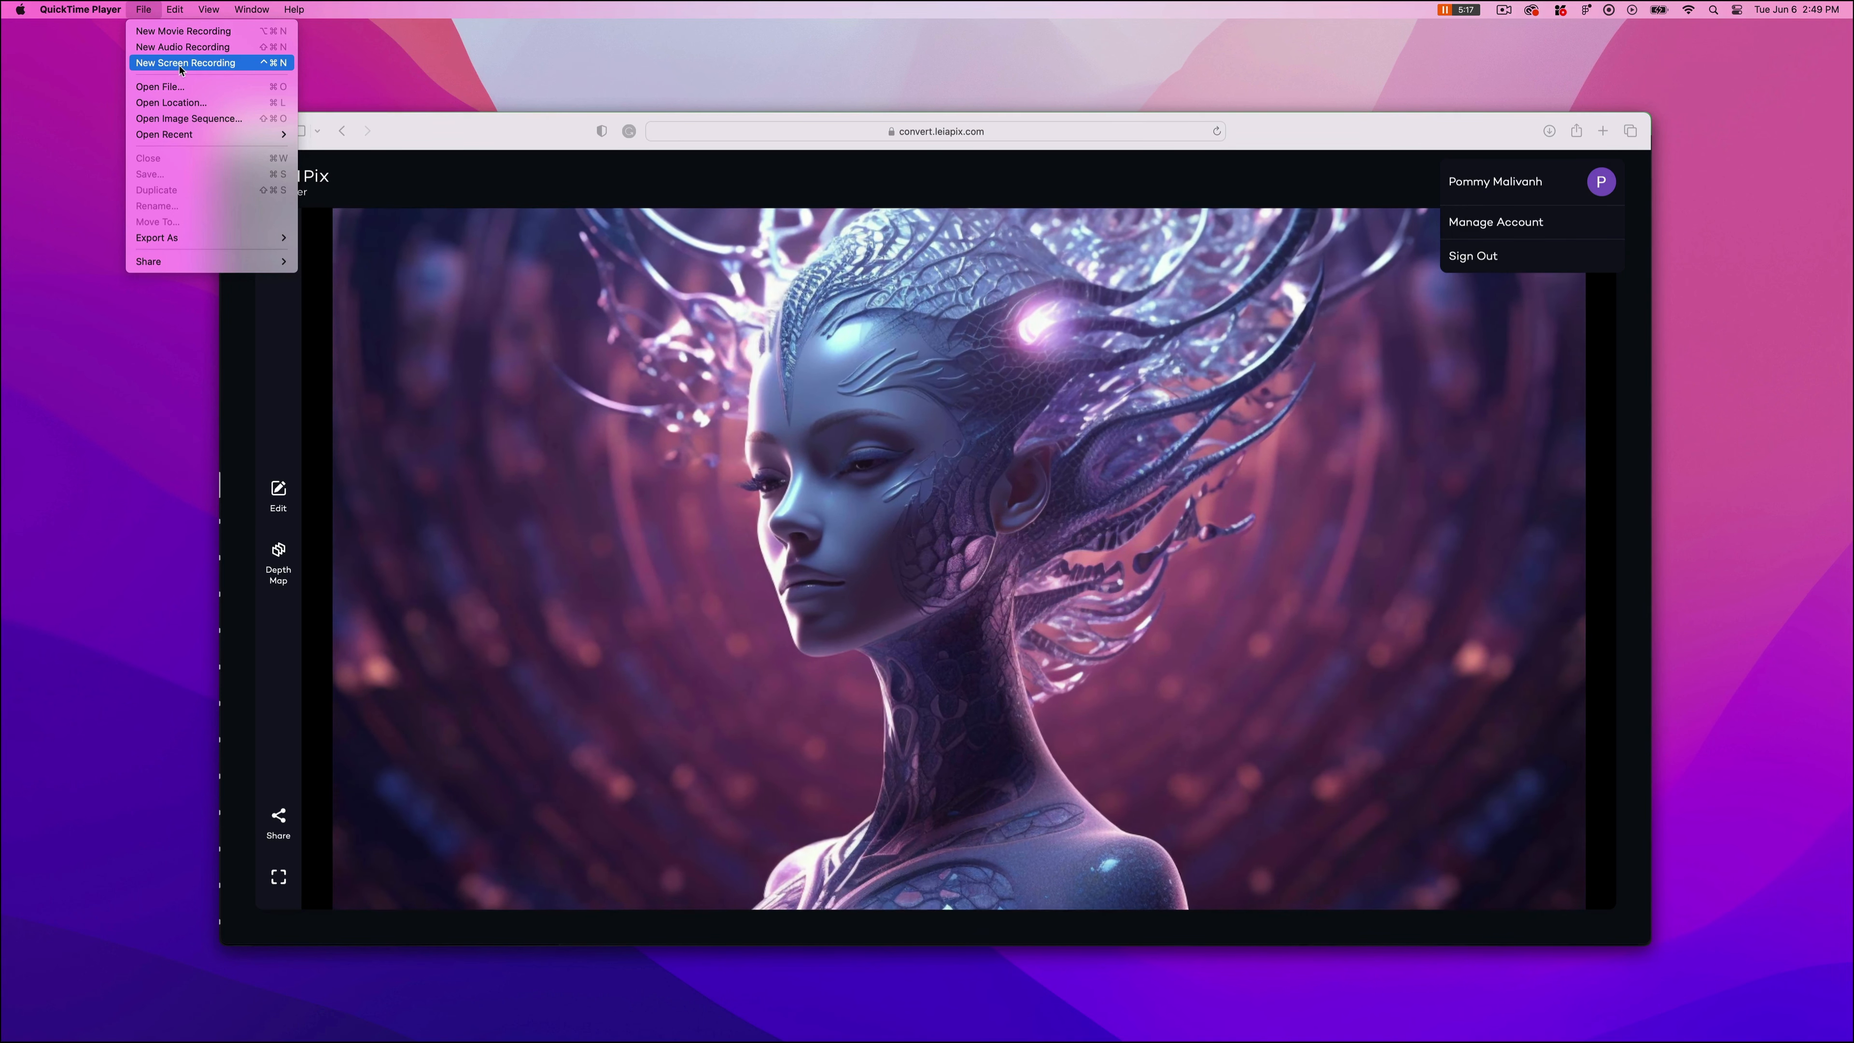
click(214, 64)
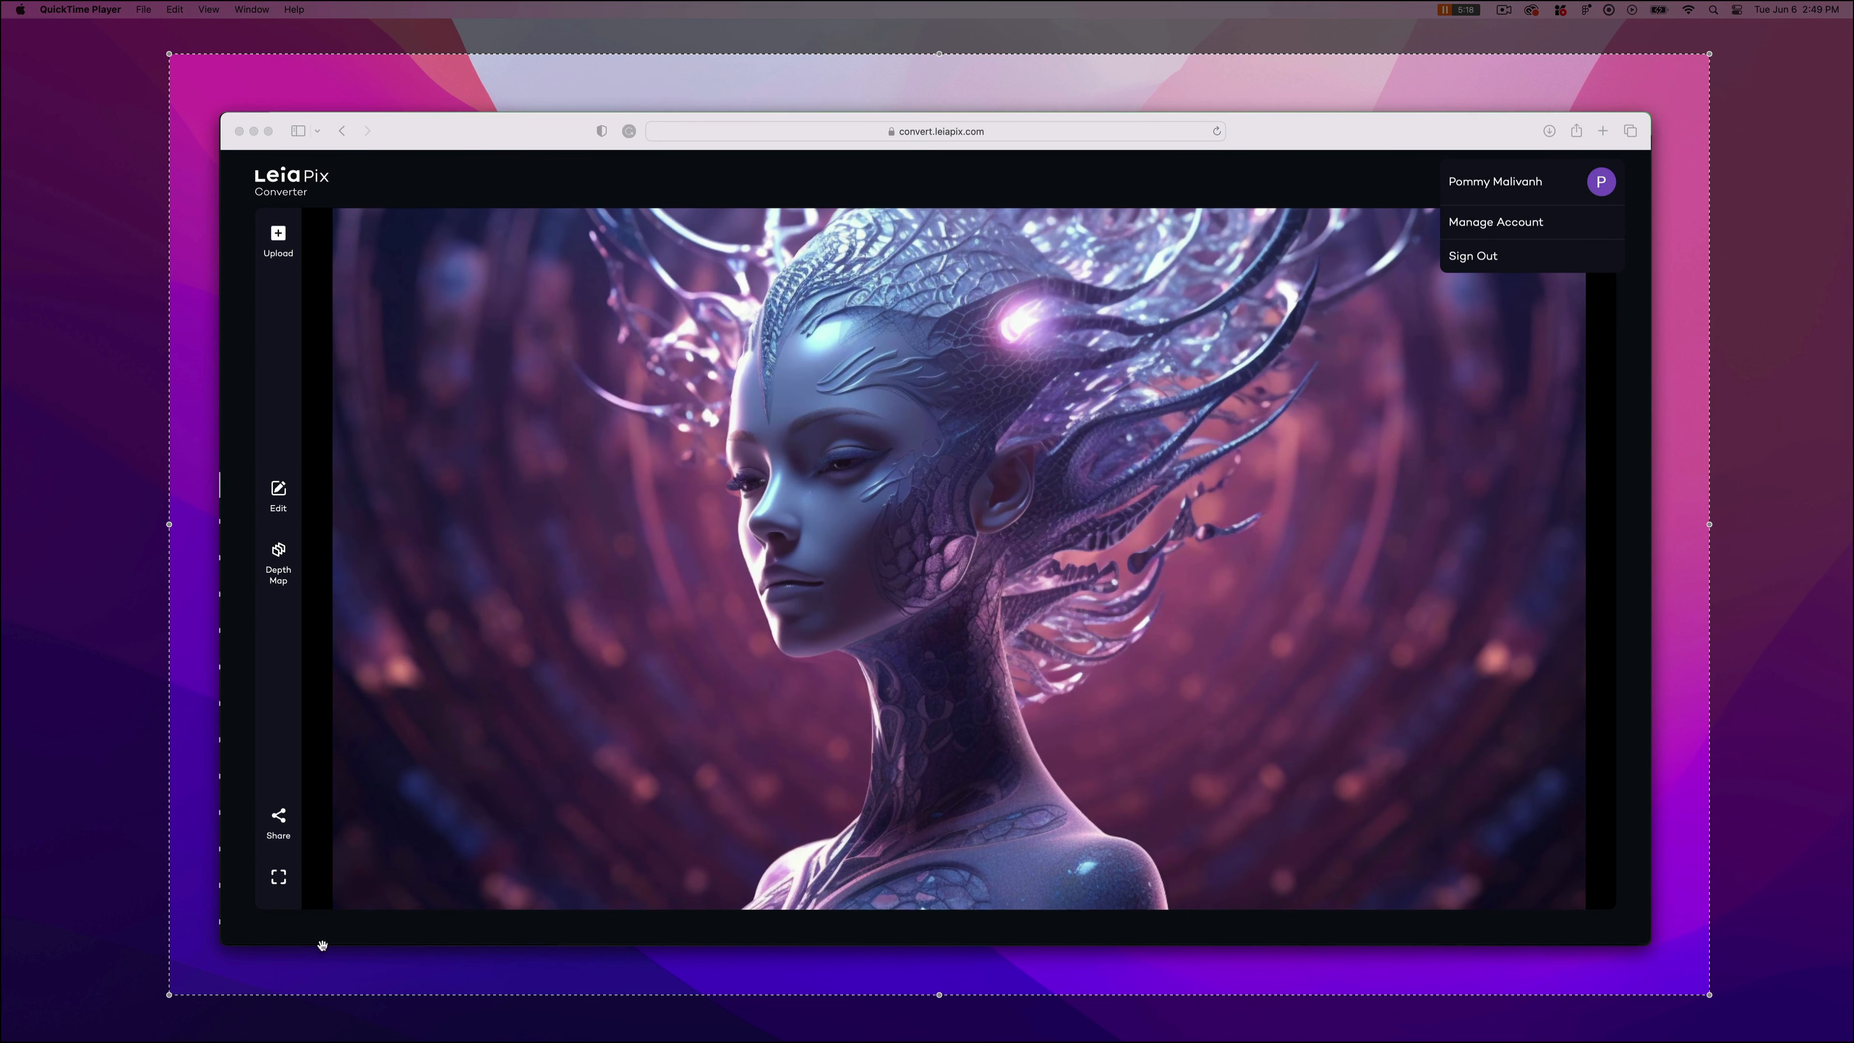
Resize the recording area to fit the animated image and start recording.
drag(196, 994, 331, 908)
drag(1019, 53, 1019, 208)
drag(1710, 559, 1585, 559)
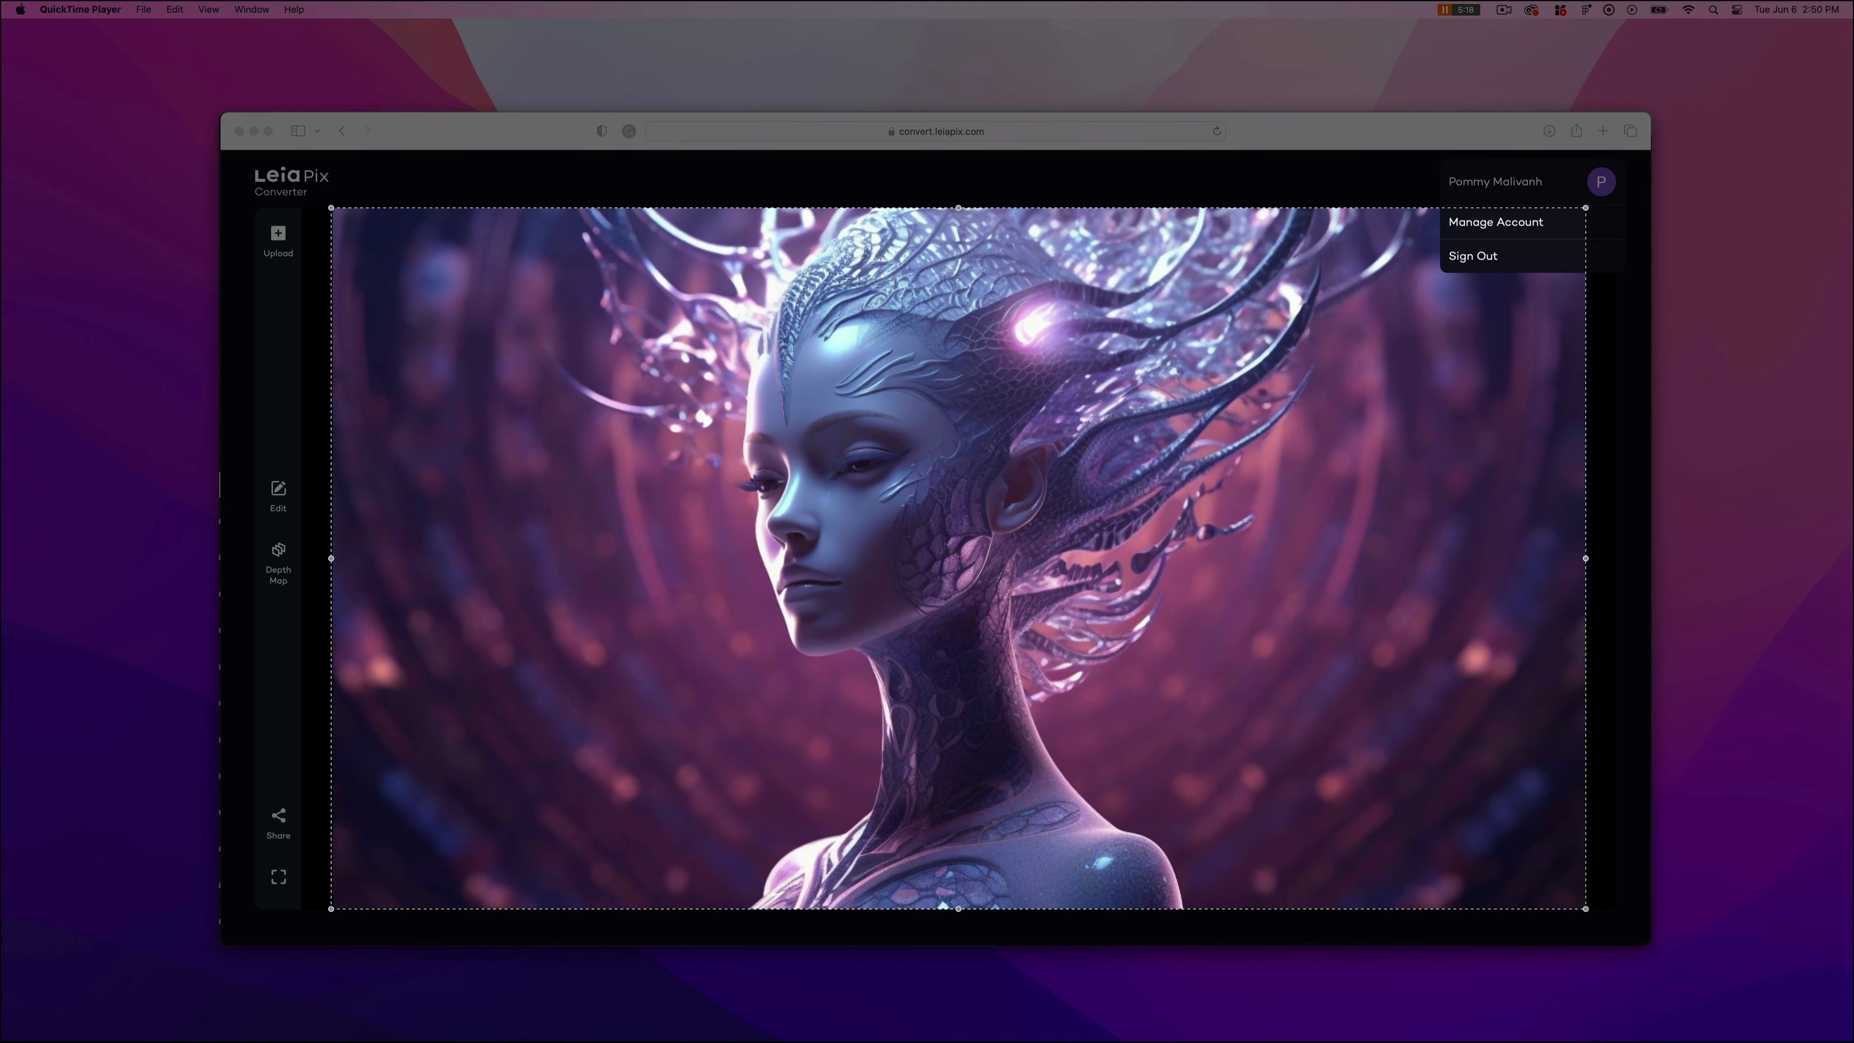
key(Return)
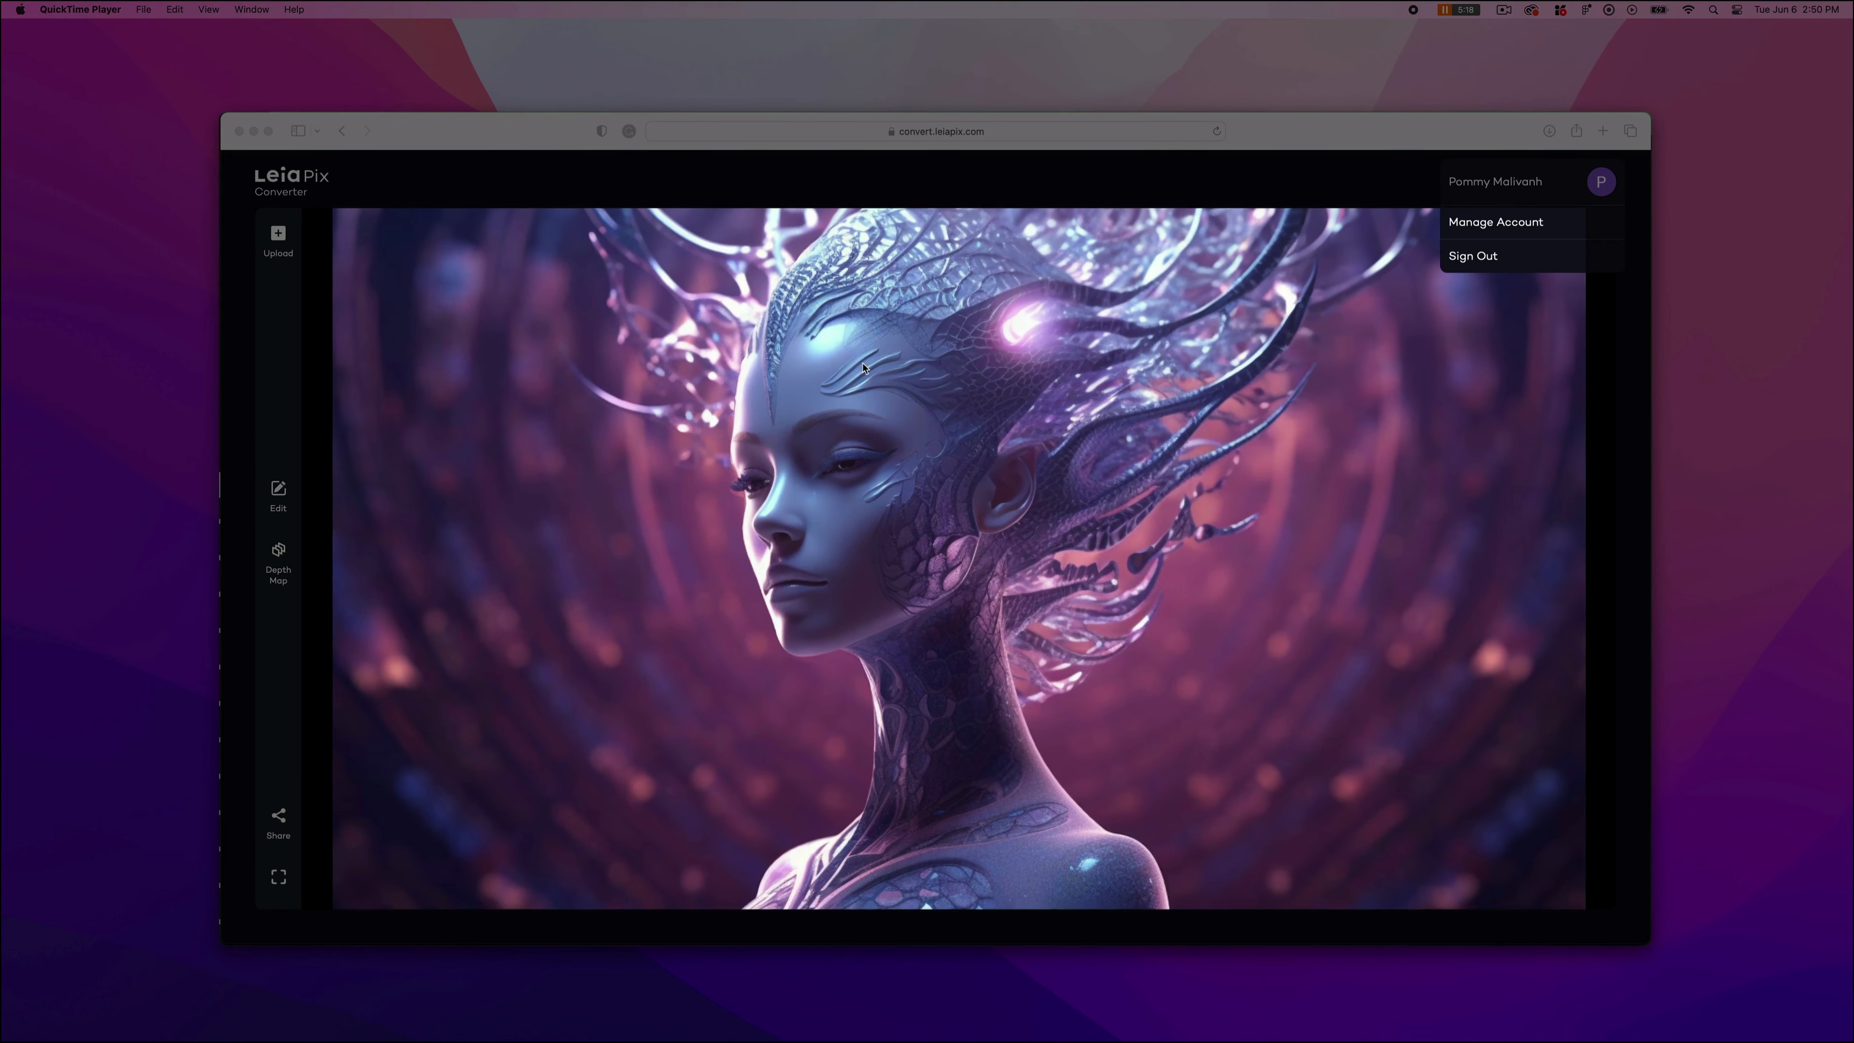
Dismiss the account menu and stop the screen recording.
click(1531, 293)
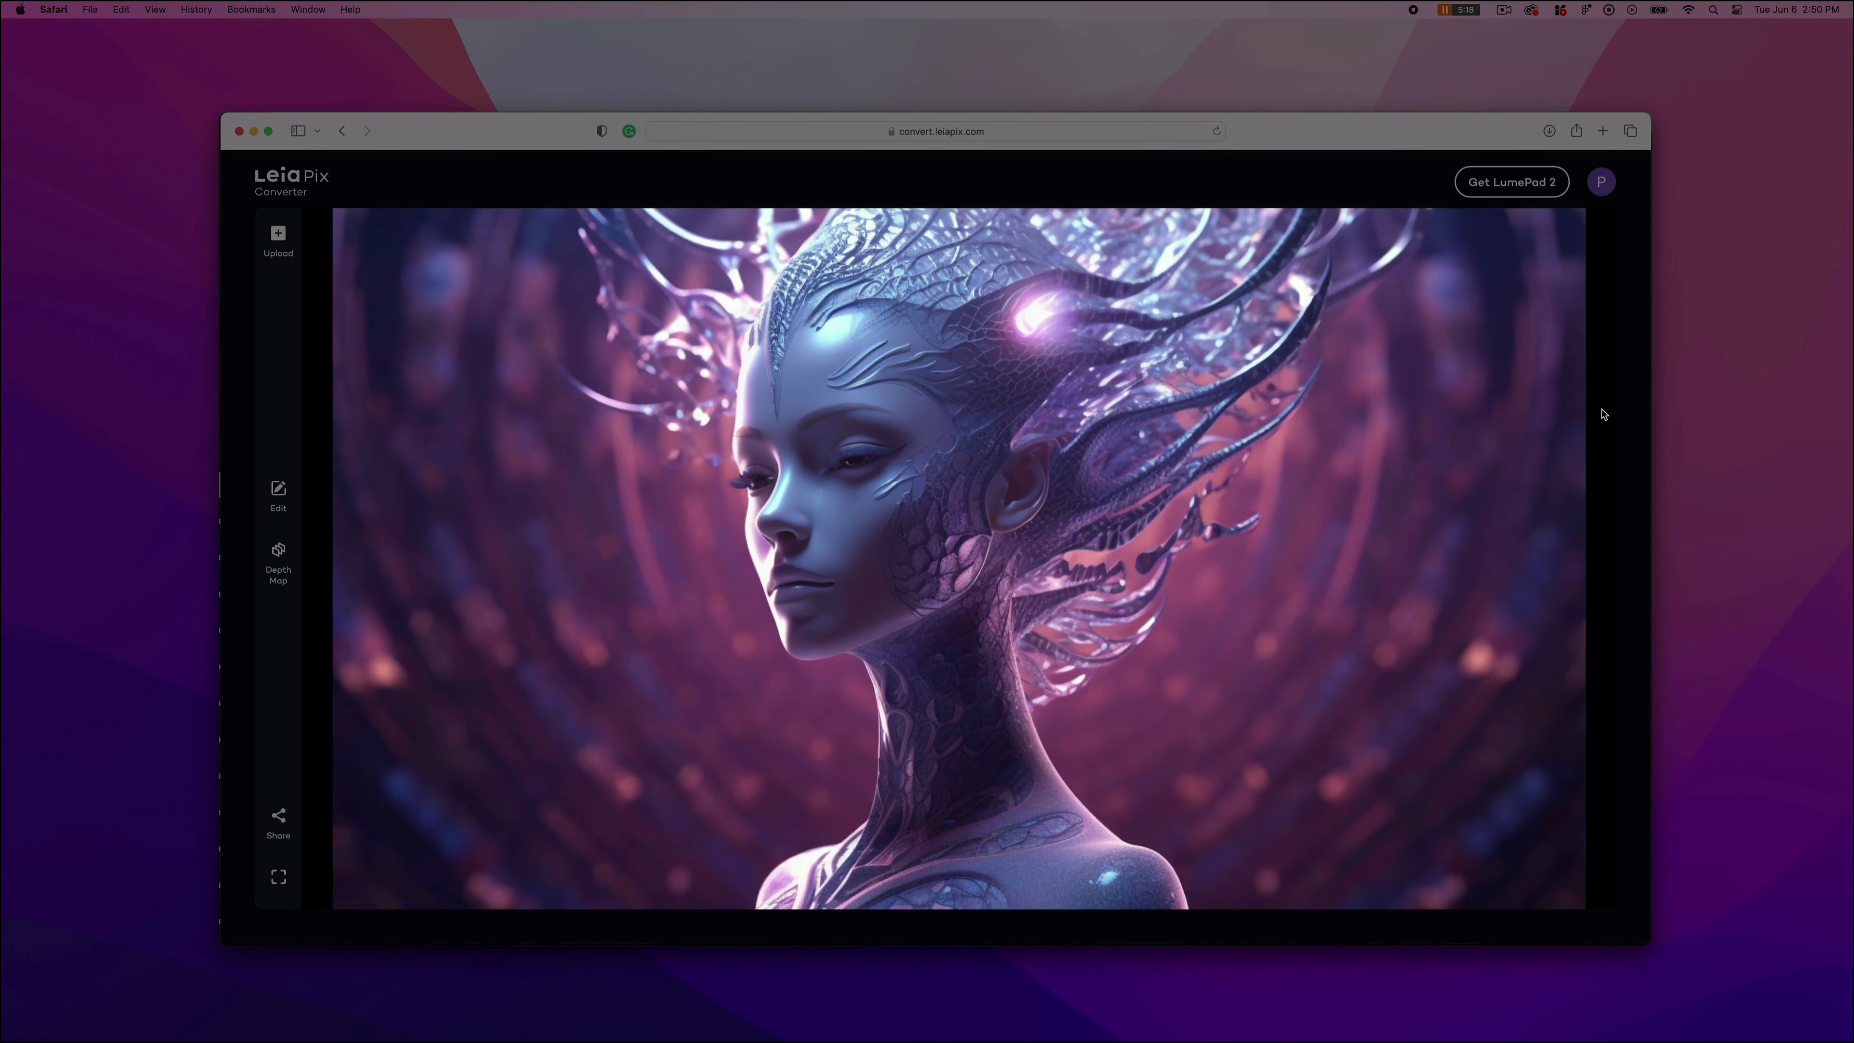
click(1413, 10)
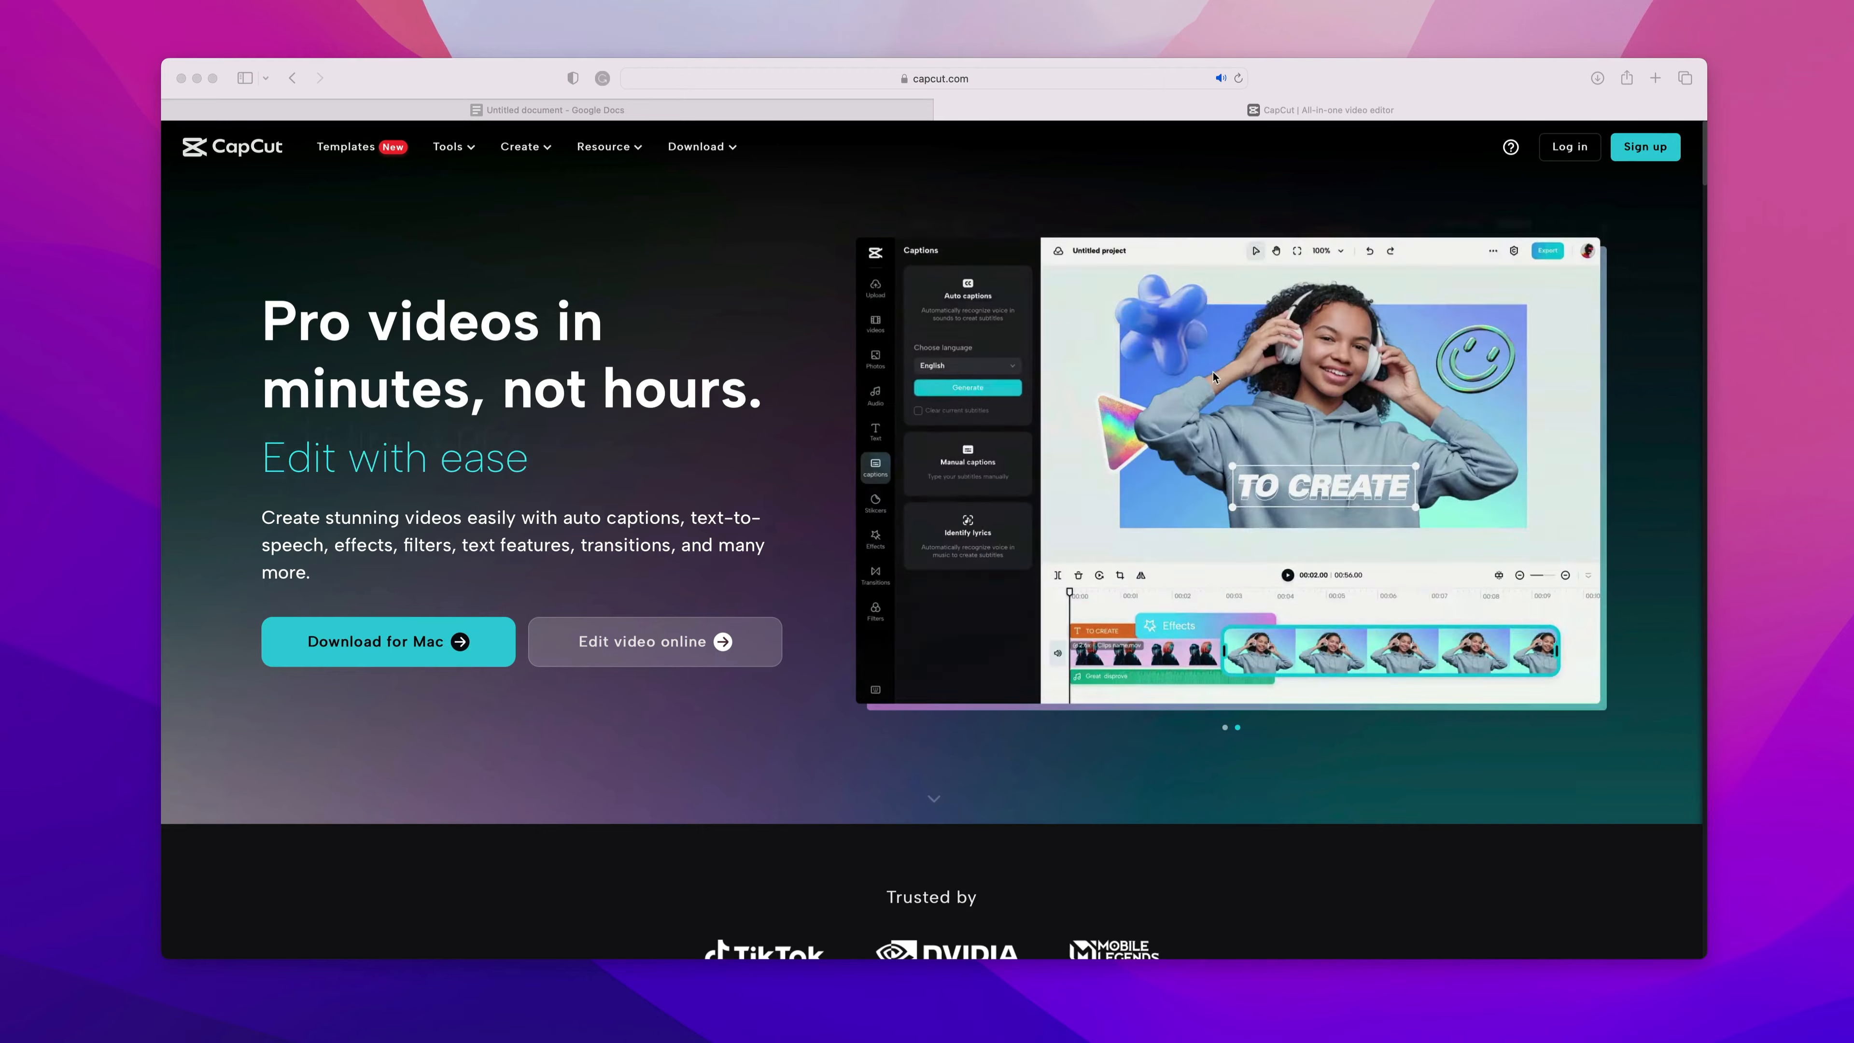
Scroll through the CapCut homepage to review its editing features.
scroll(1214, 377, down, 15)
scroll(1213, 377, down, 20)
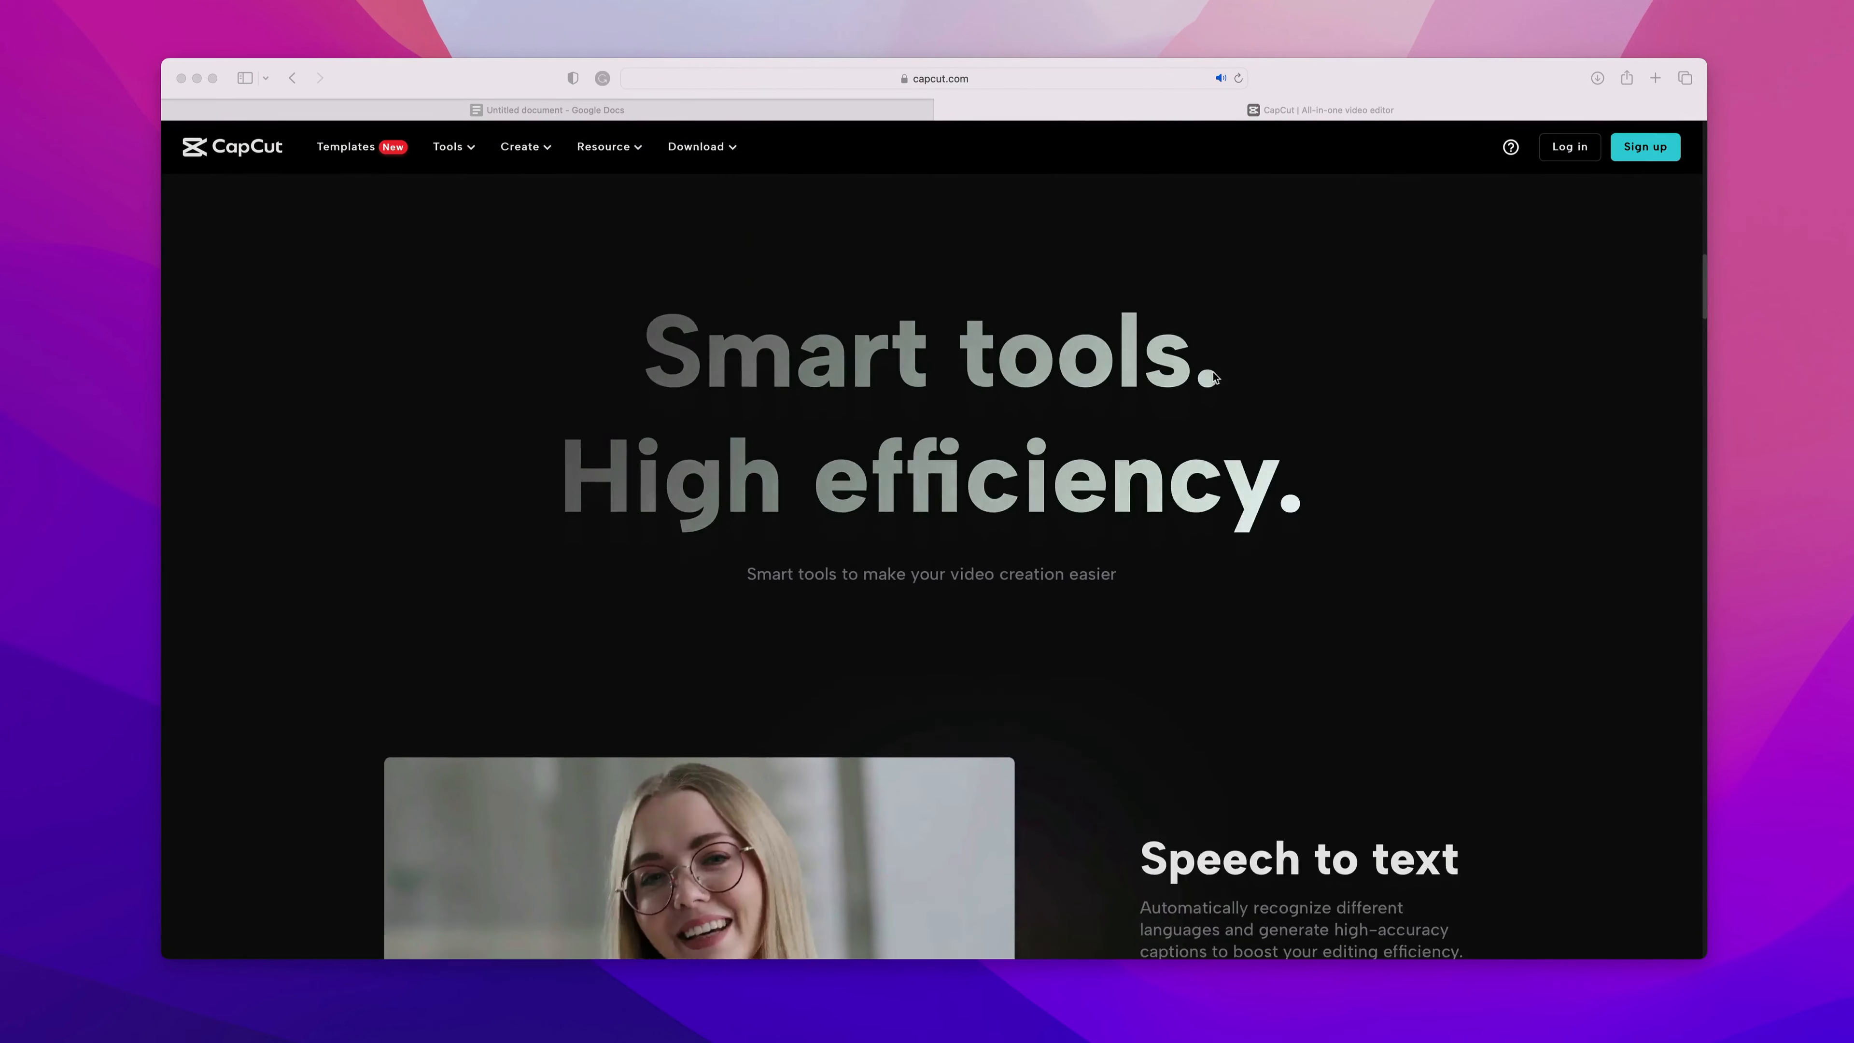
scroll(1213, 377, down, 20)
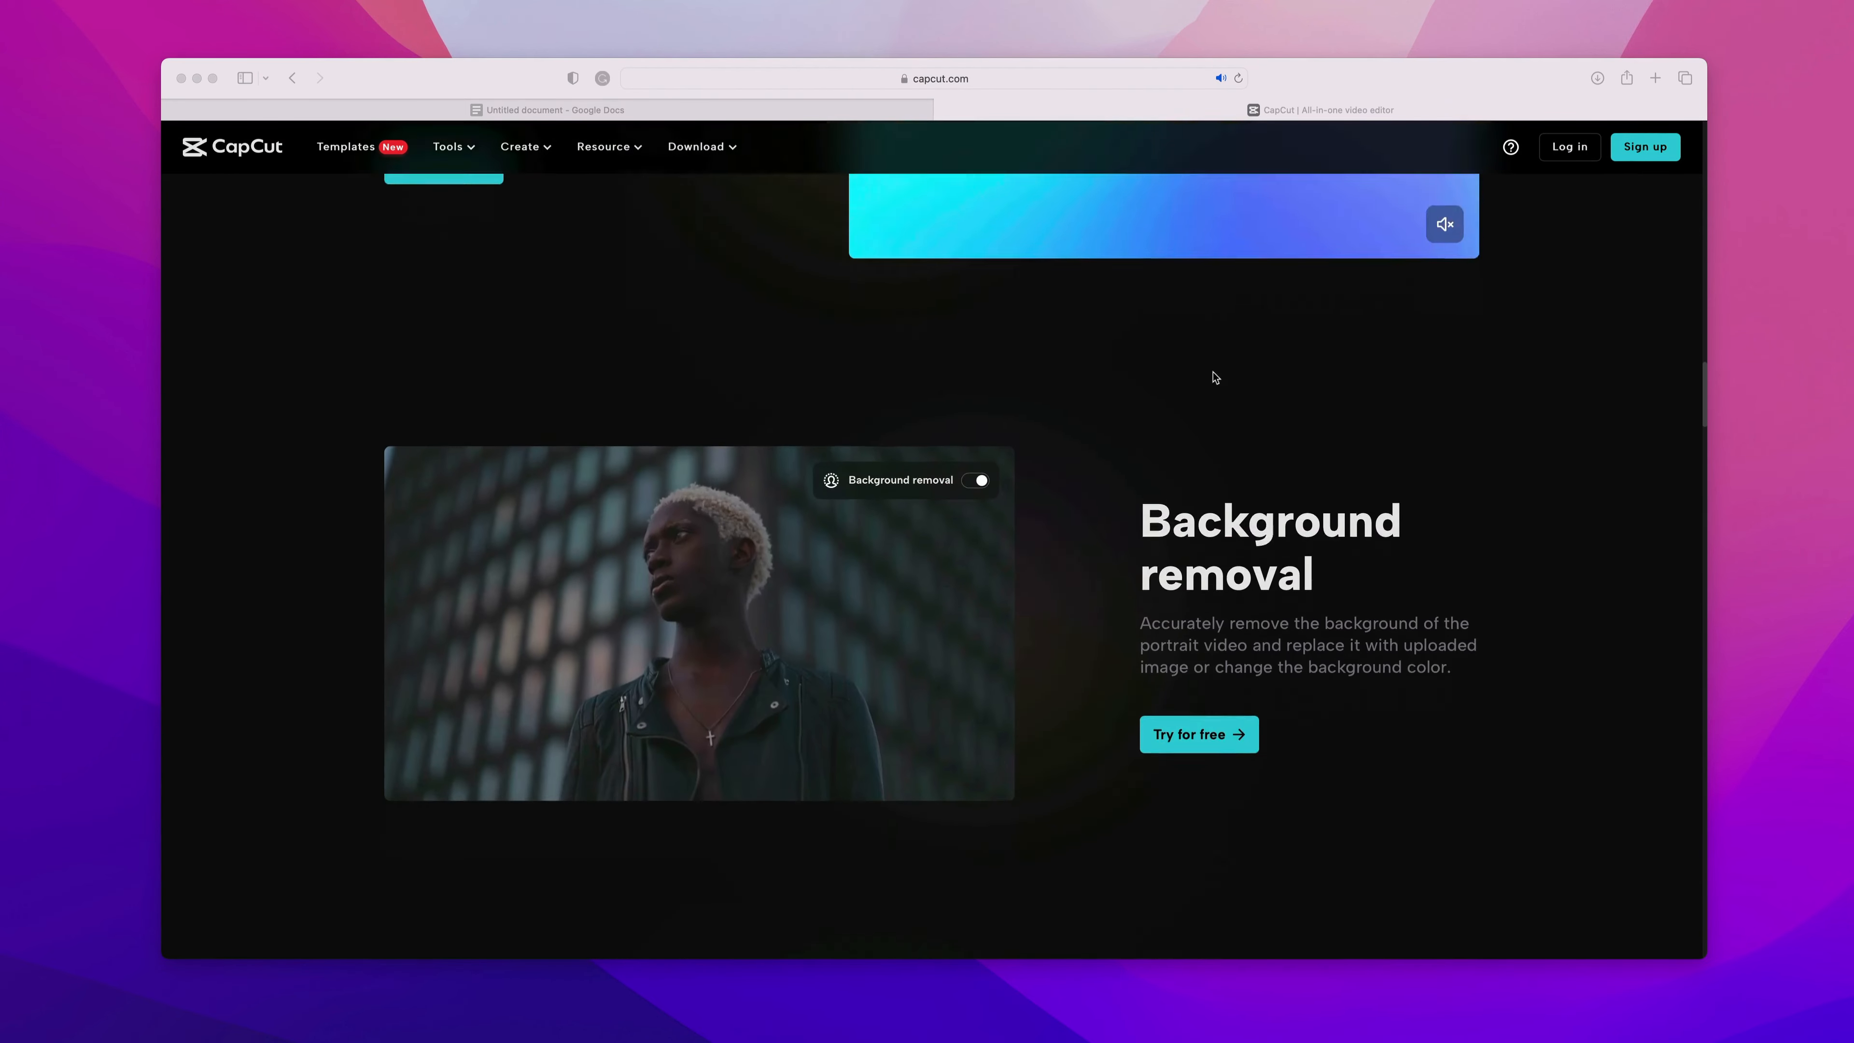
scroll(1214, 377, down, 20)
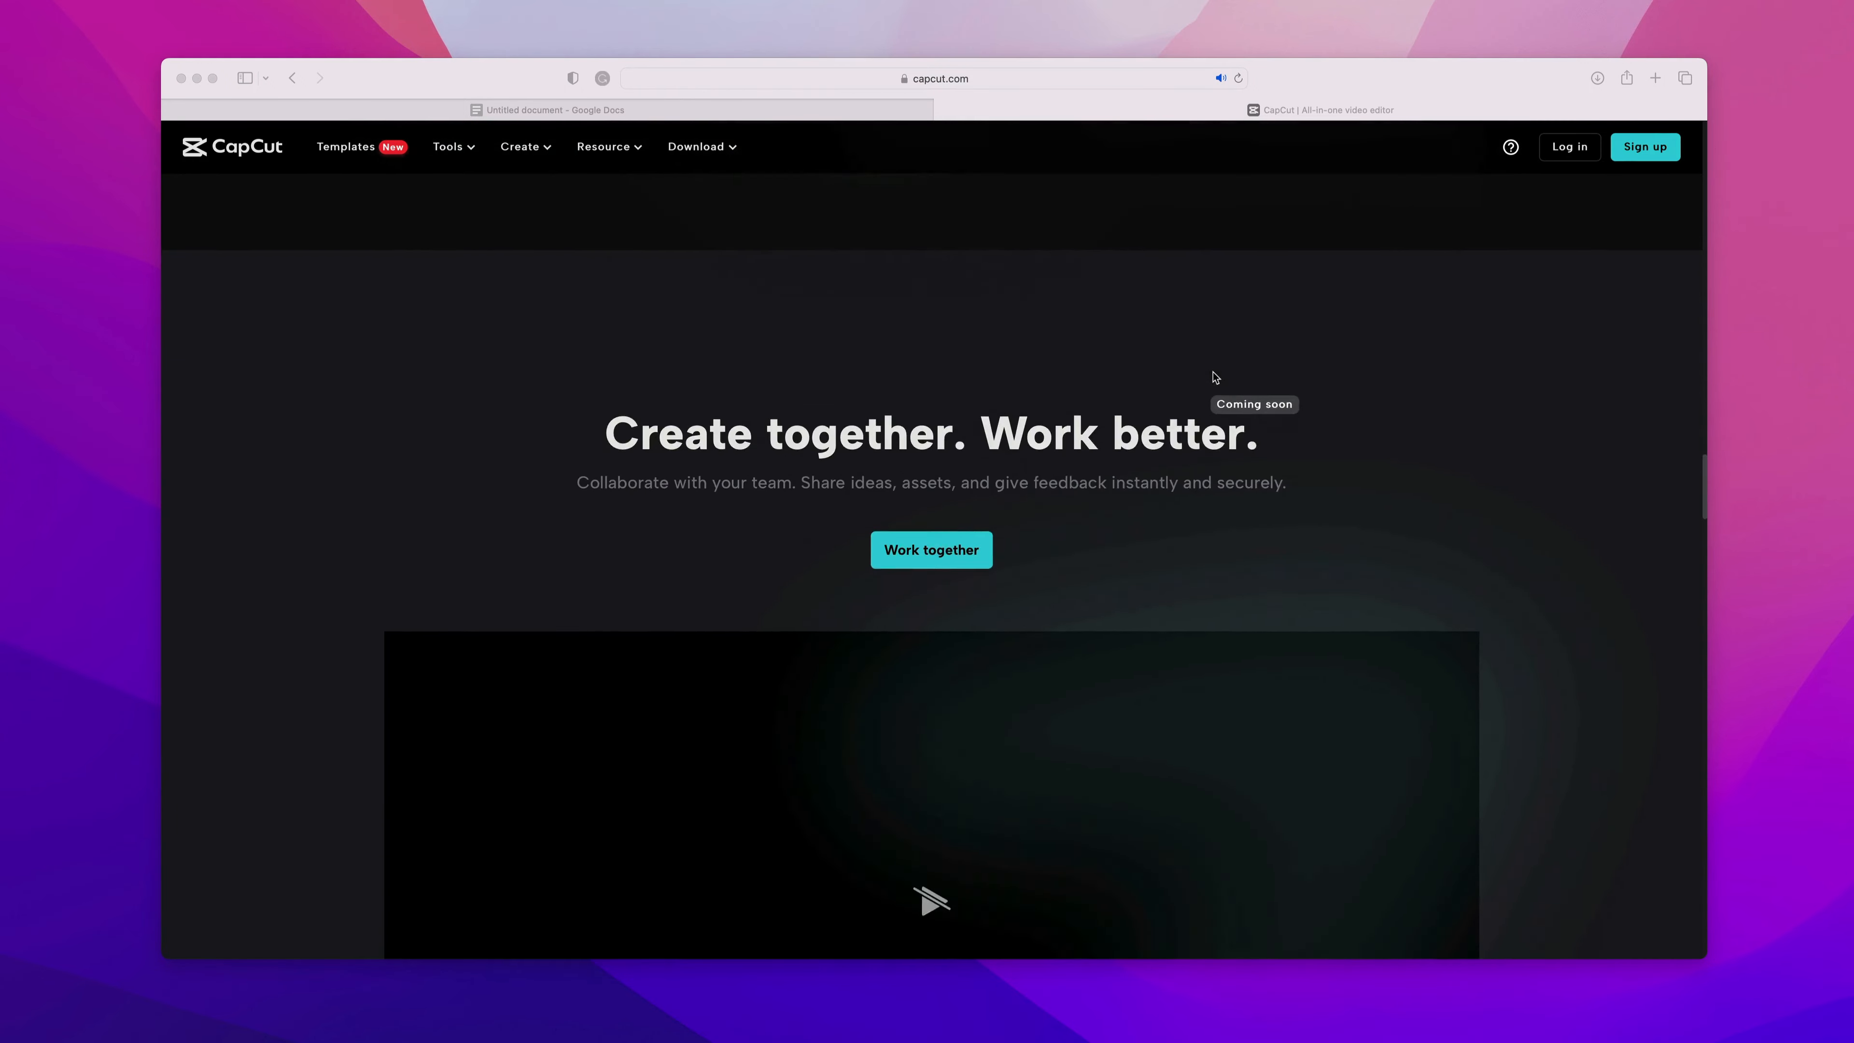
scroll(1213, 377, down, 10)
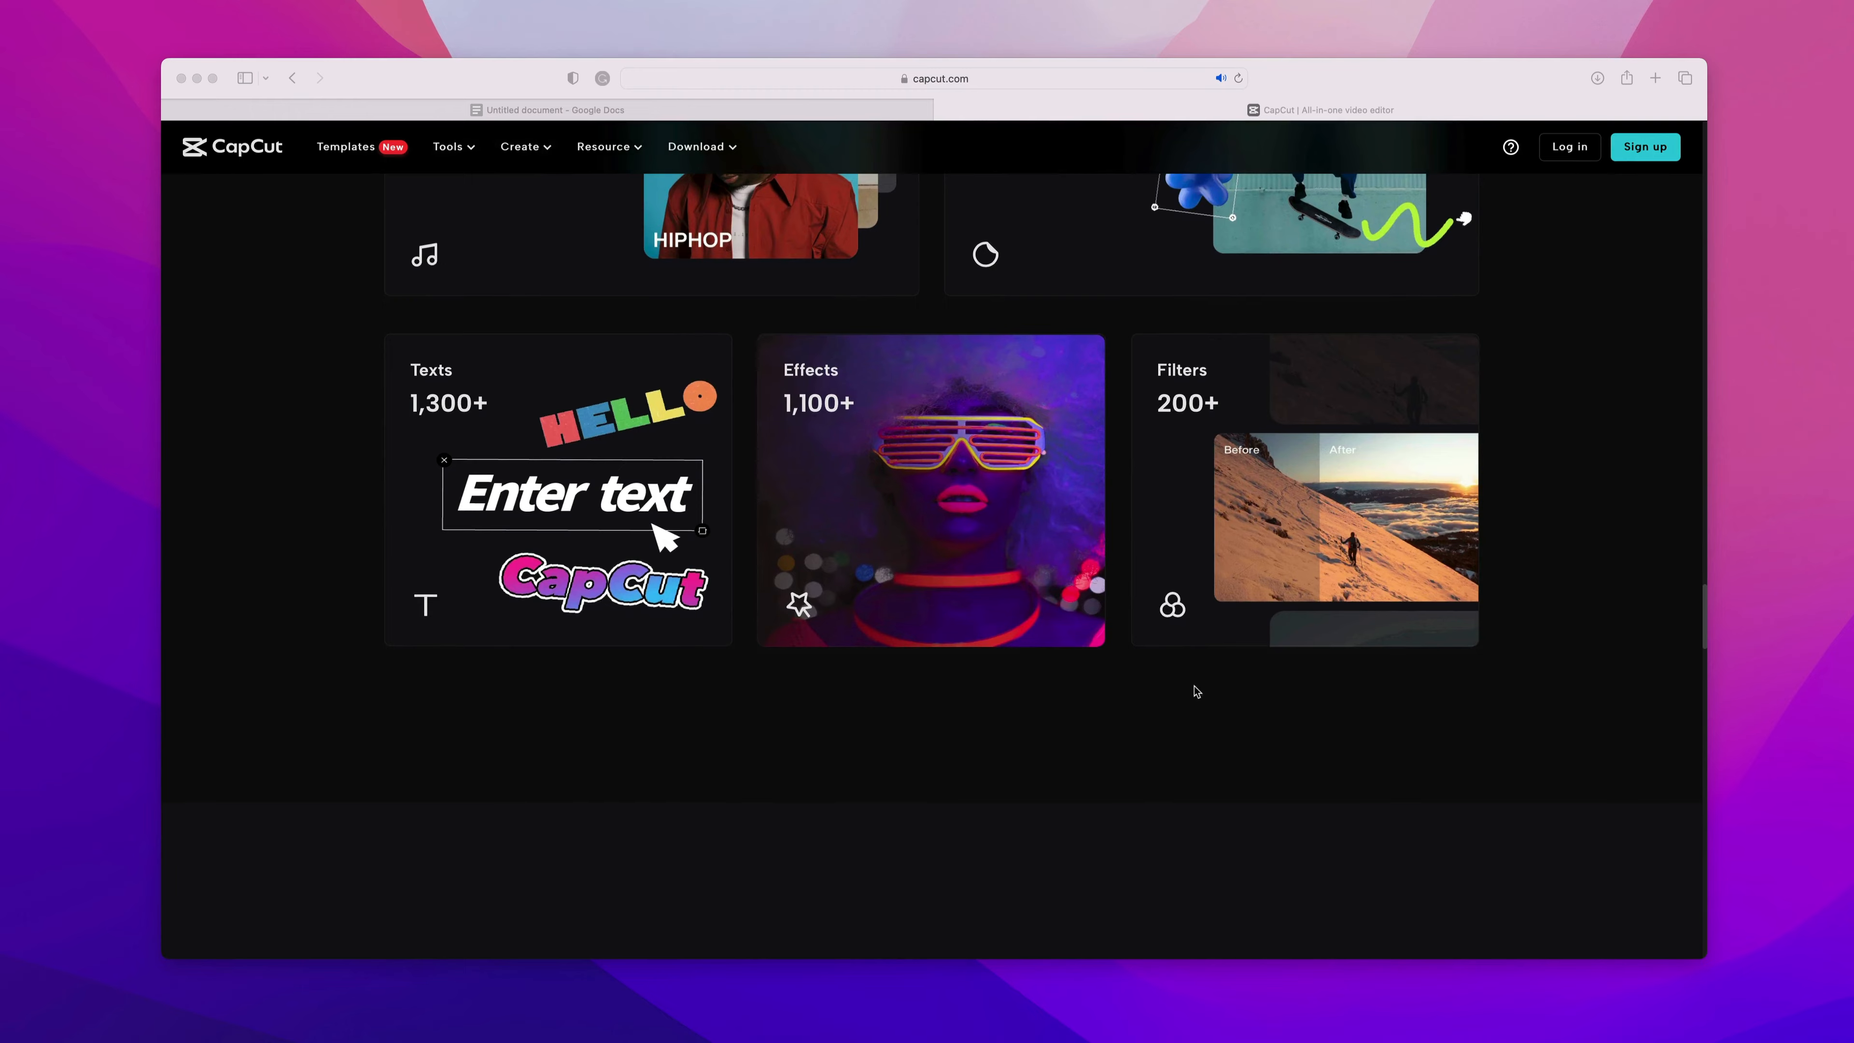
scroll(1197, 691, up, 5)
mouse_move(468, 153)
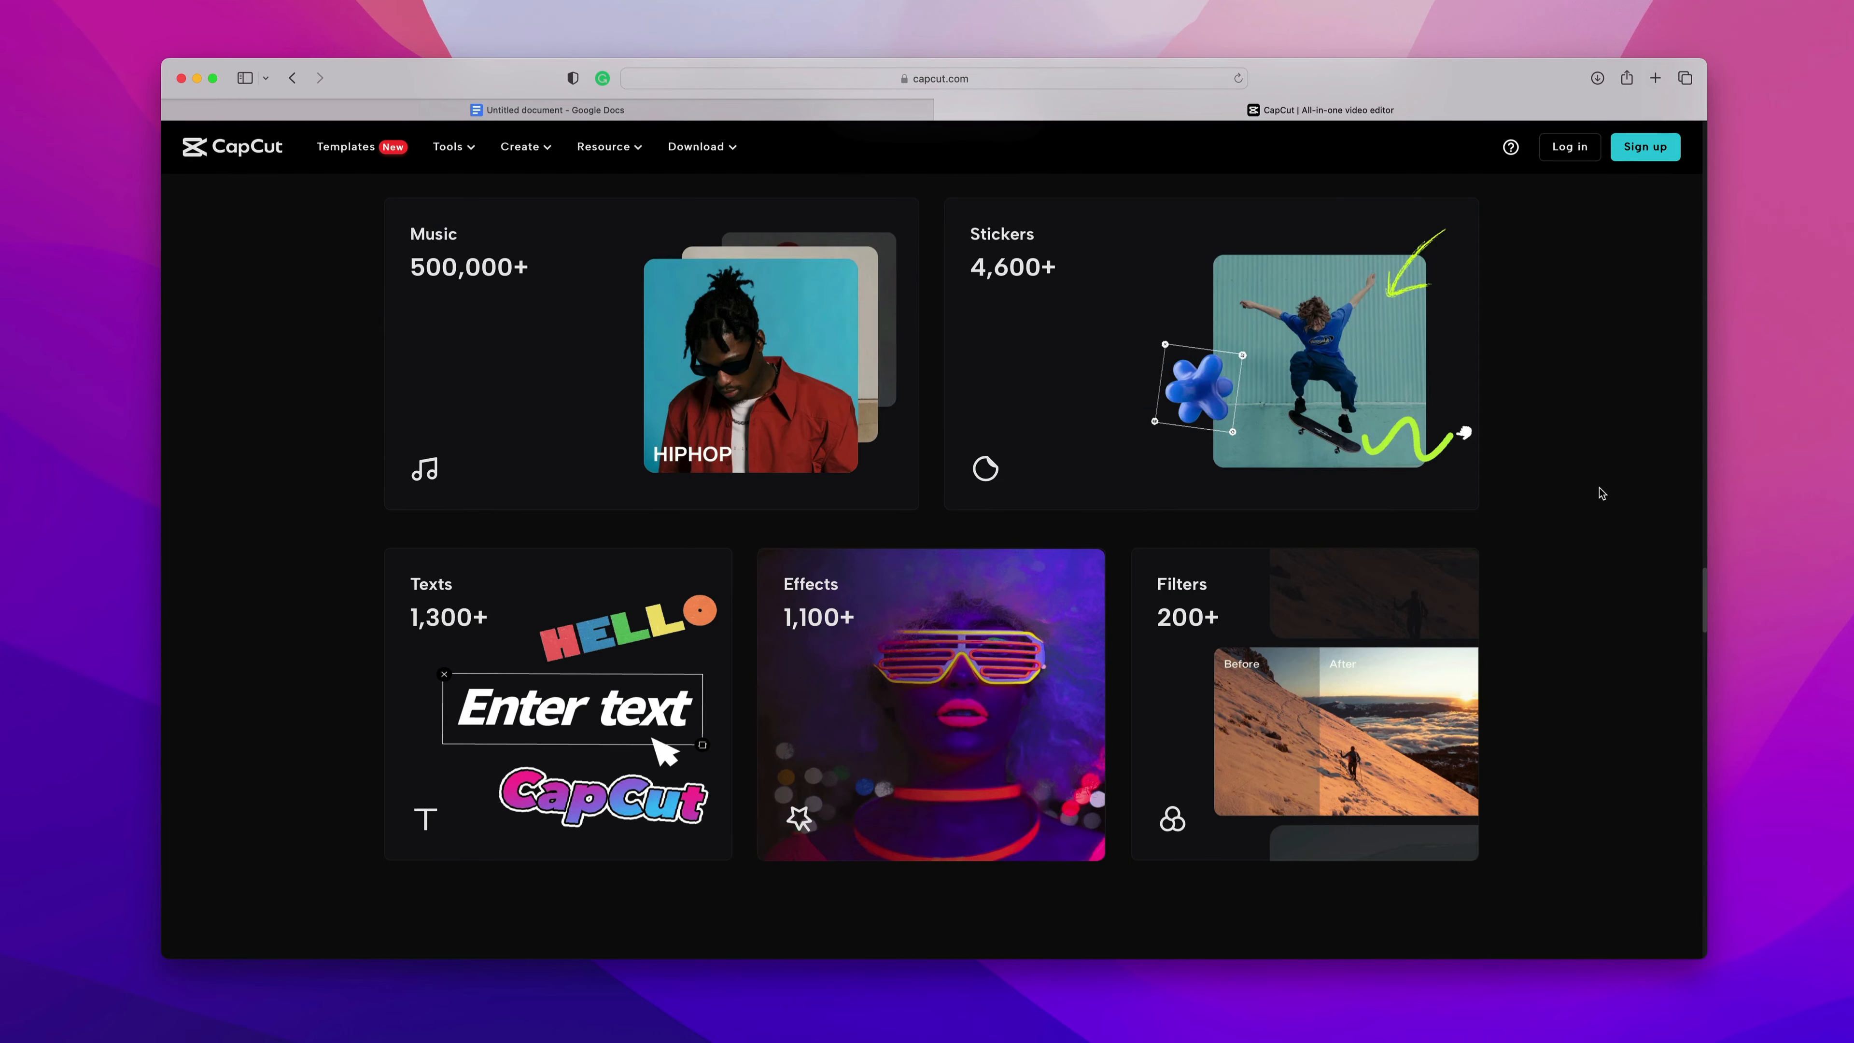
scroll(1600, 494, down, 10)
scroll(1600, 494, up, 5)
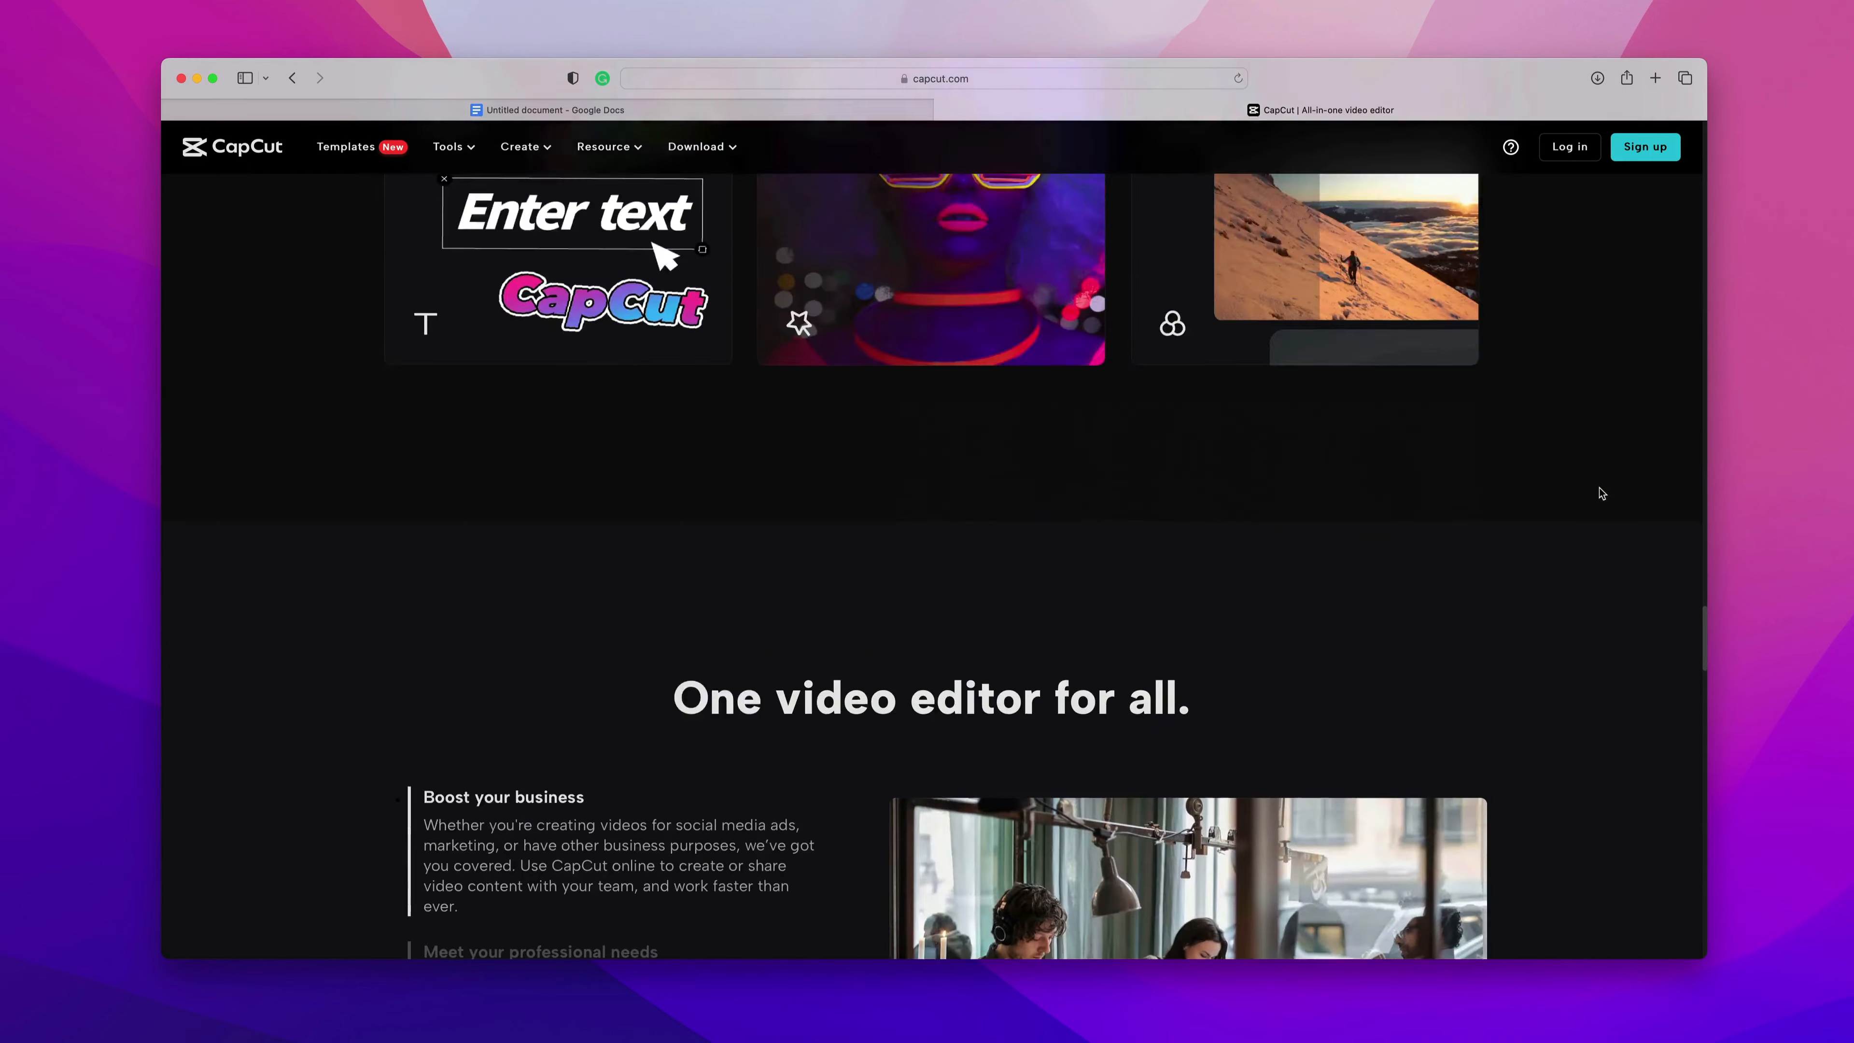
scroll(1600, 494, up, 10)
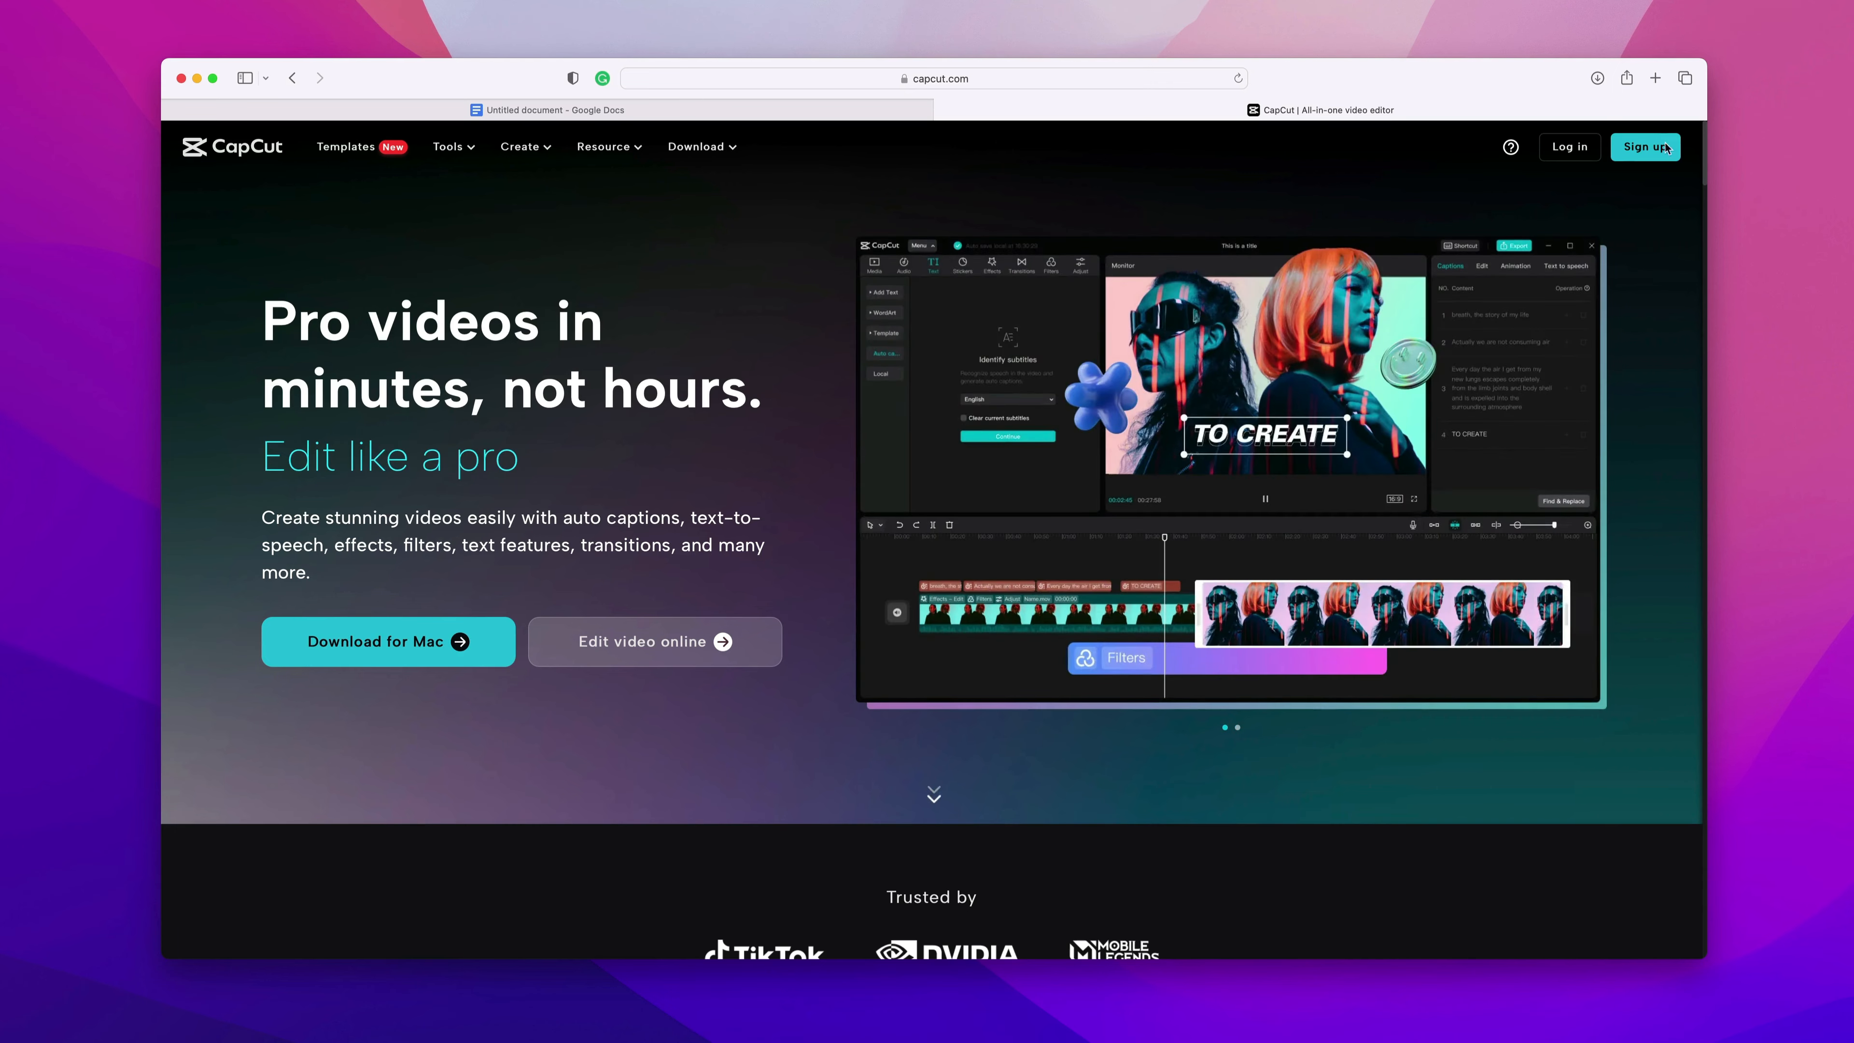
Switch to the CapCut desktop app and open its sign-in dialog.
click(1638, 149)
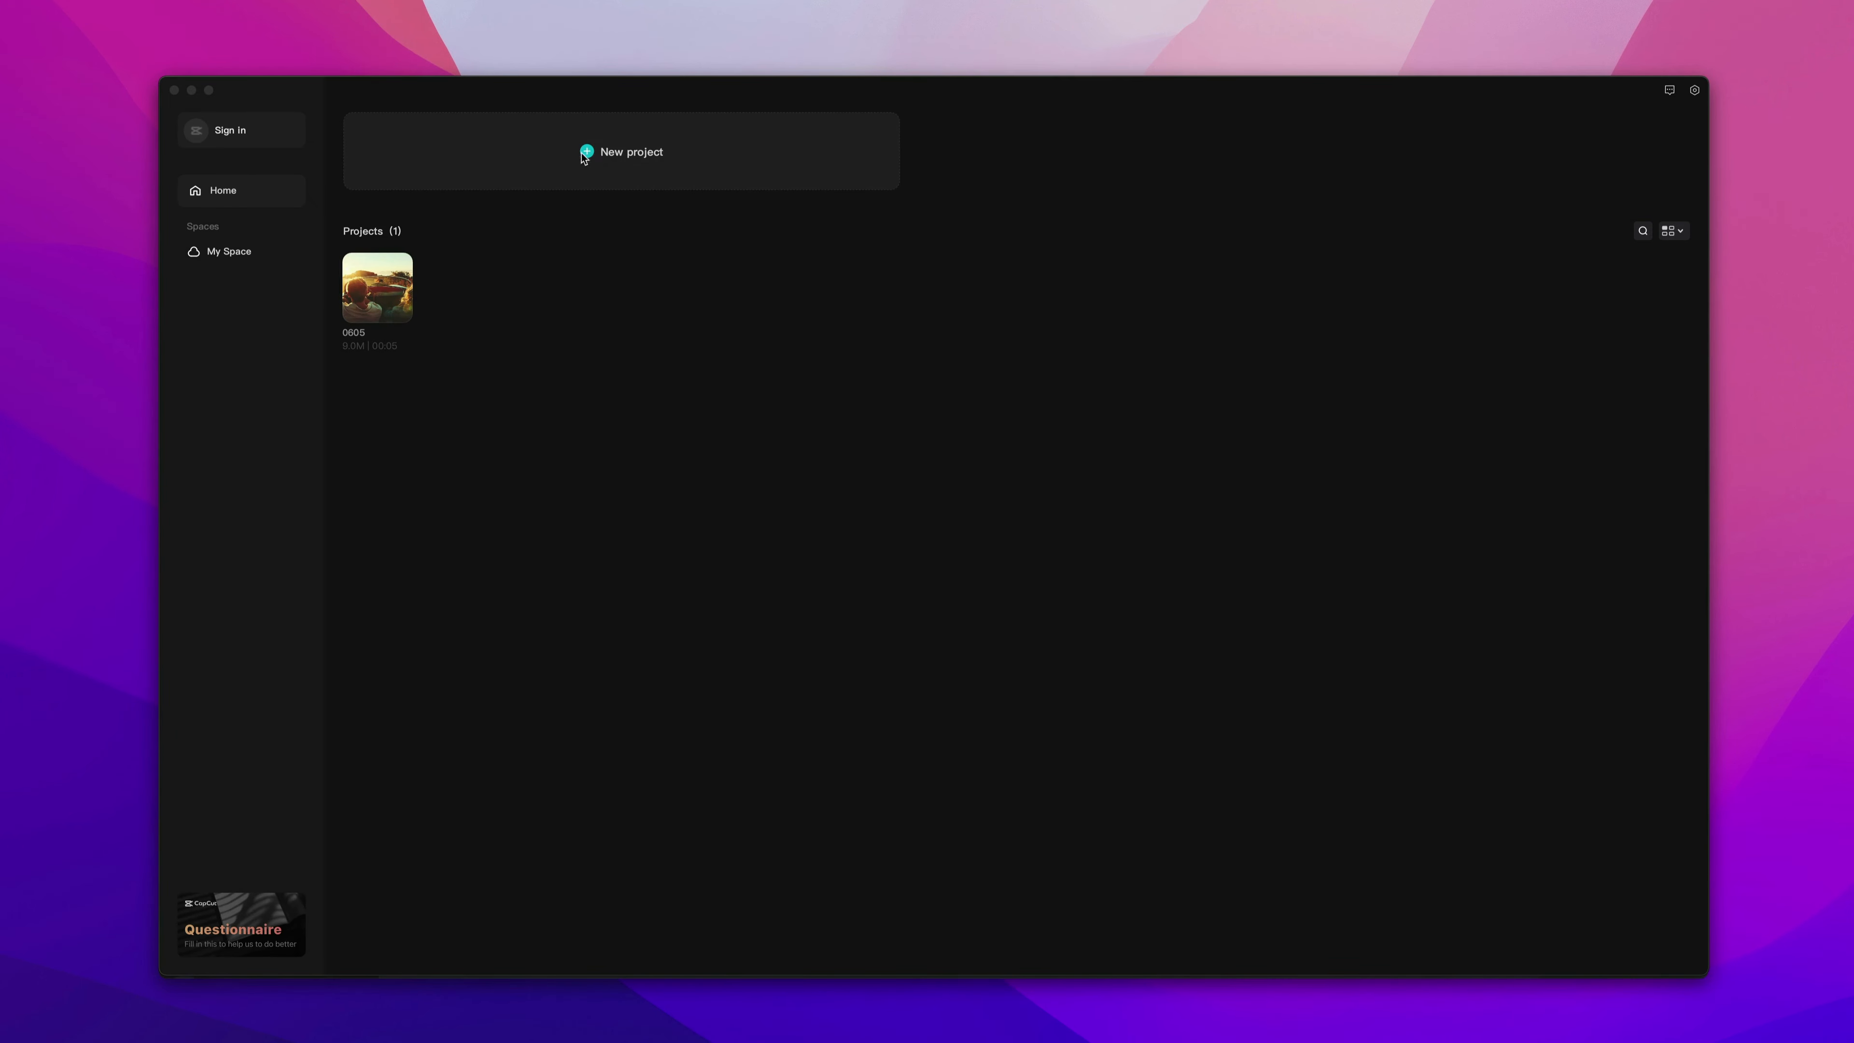
click(225, 133)
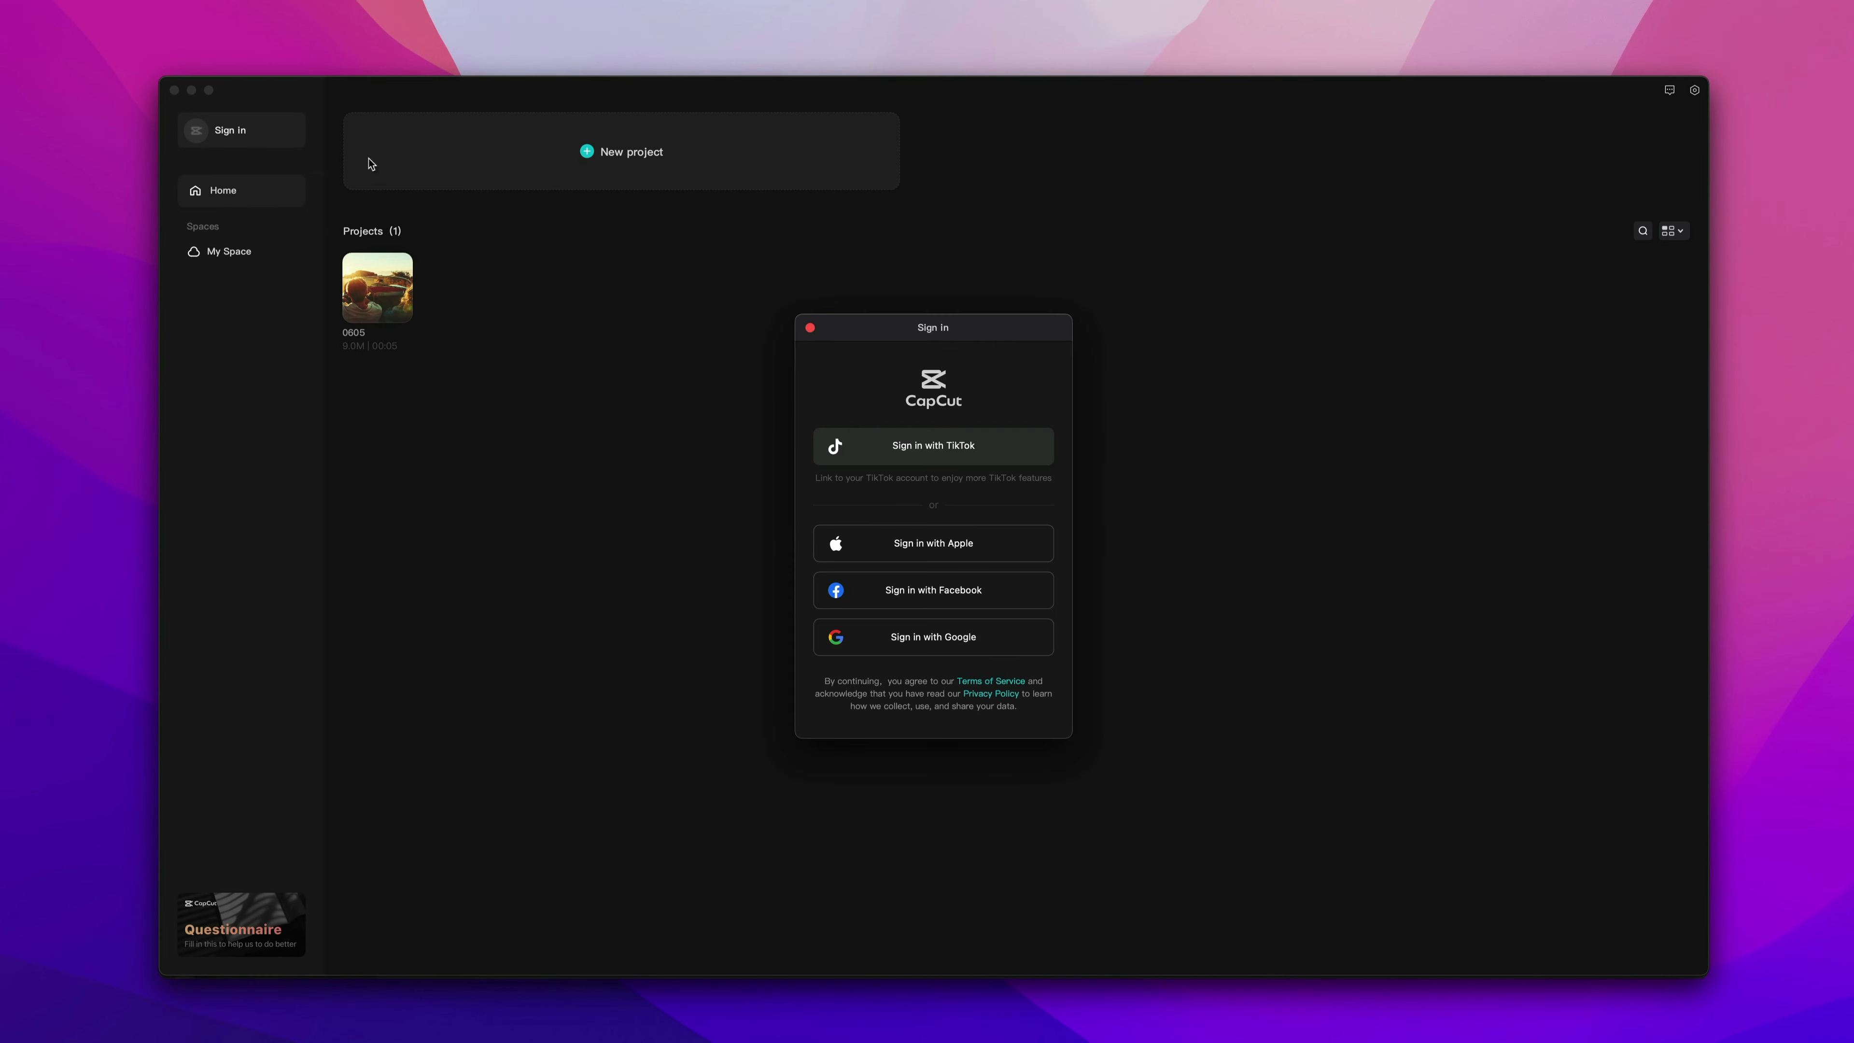
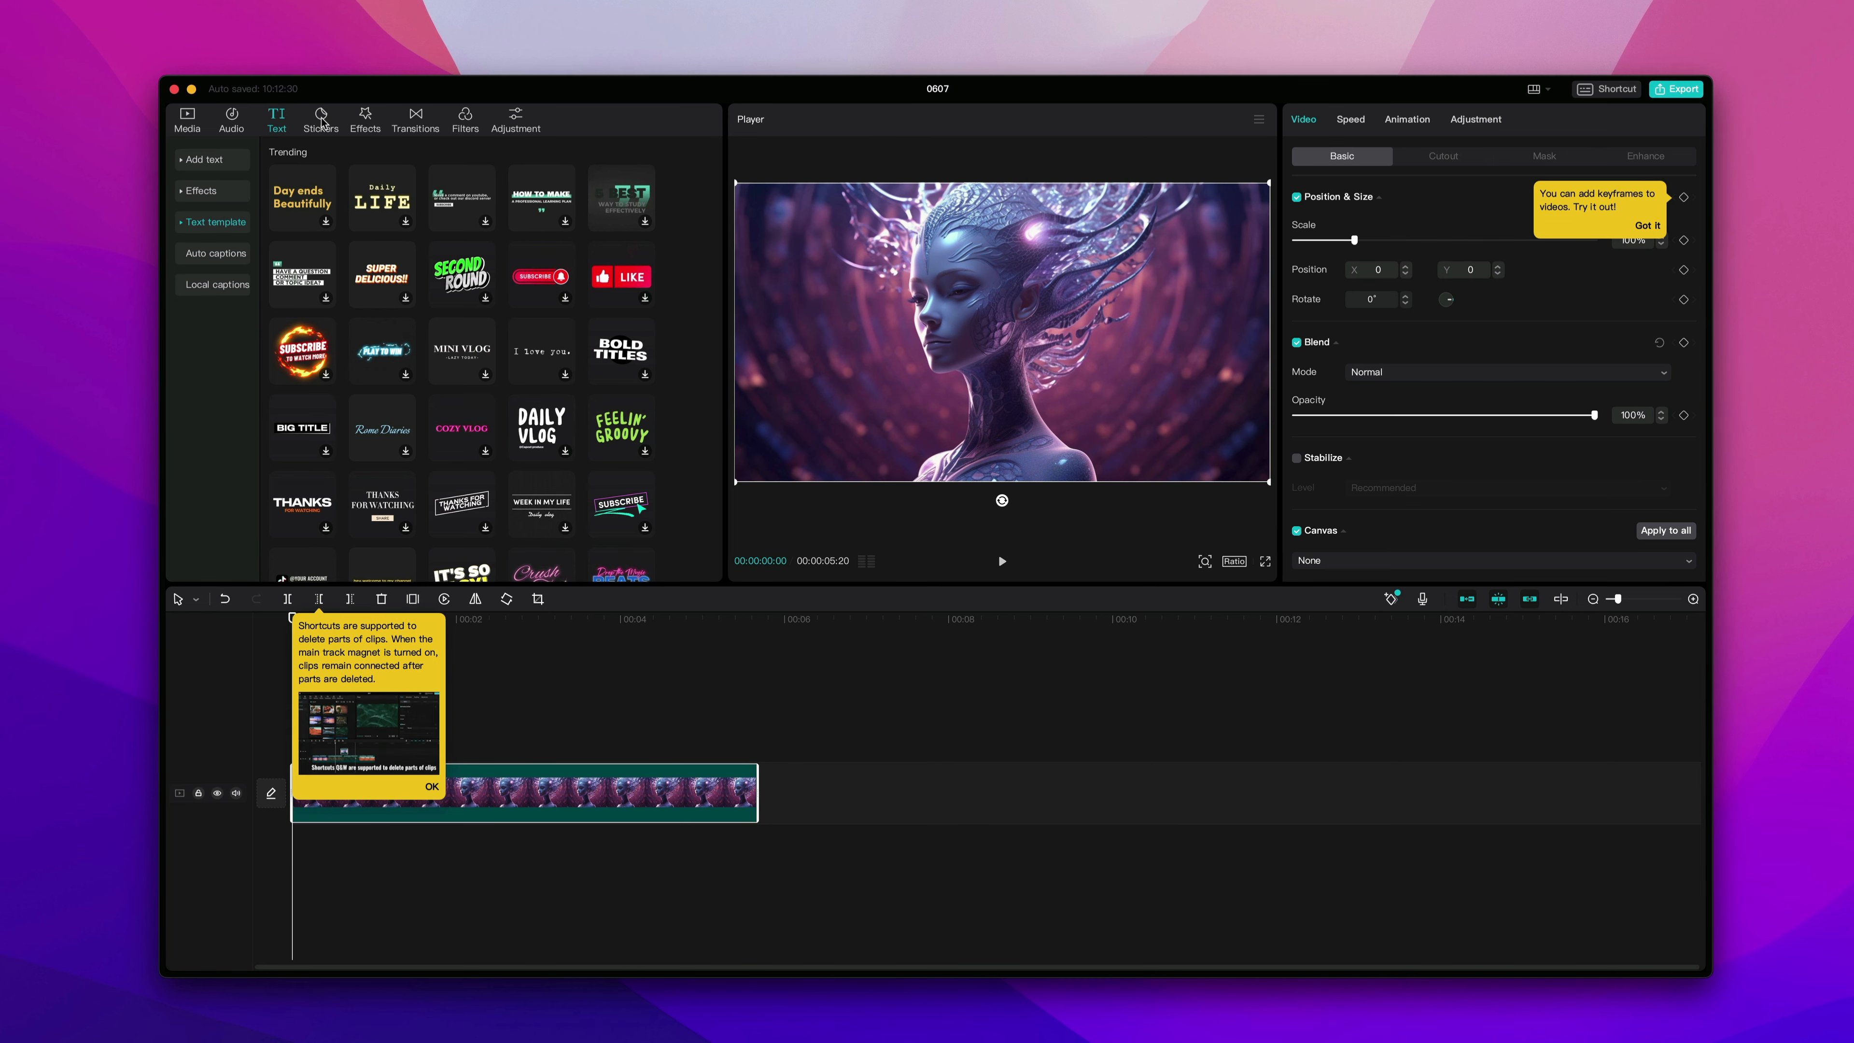
Try out a heart-eyes emoji sticker on the image, moving it right and scaling it to about 68%, then delete it.
click(321, 121)
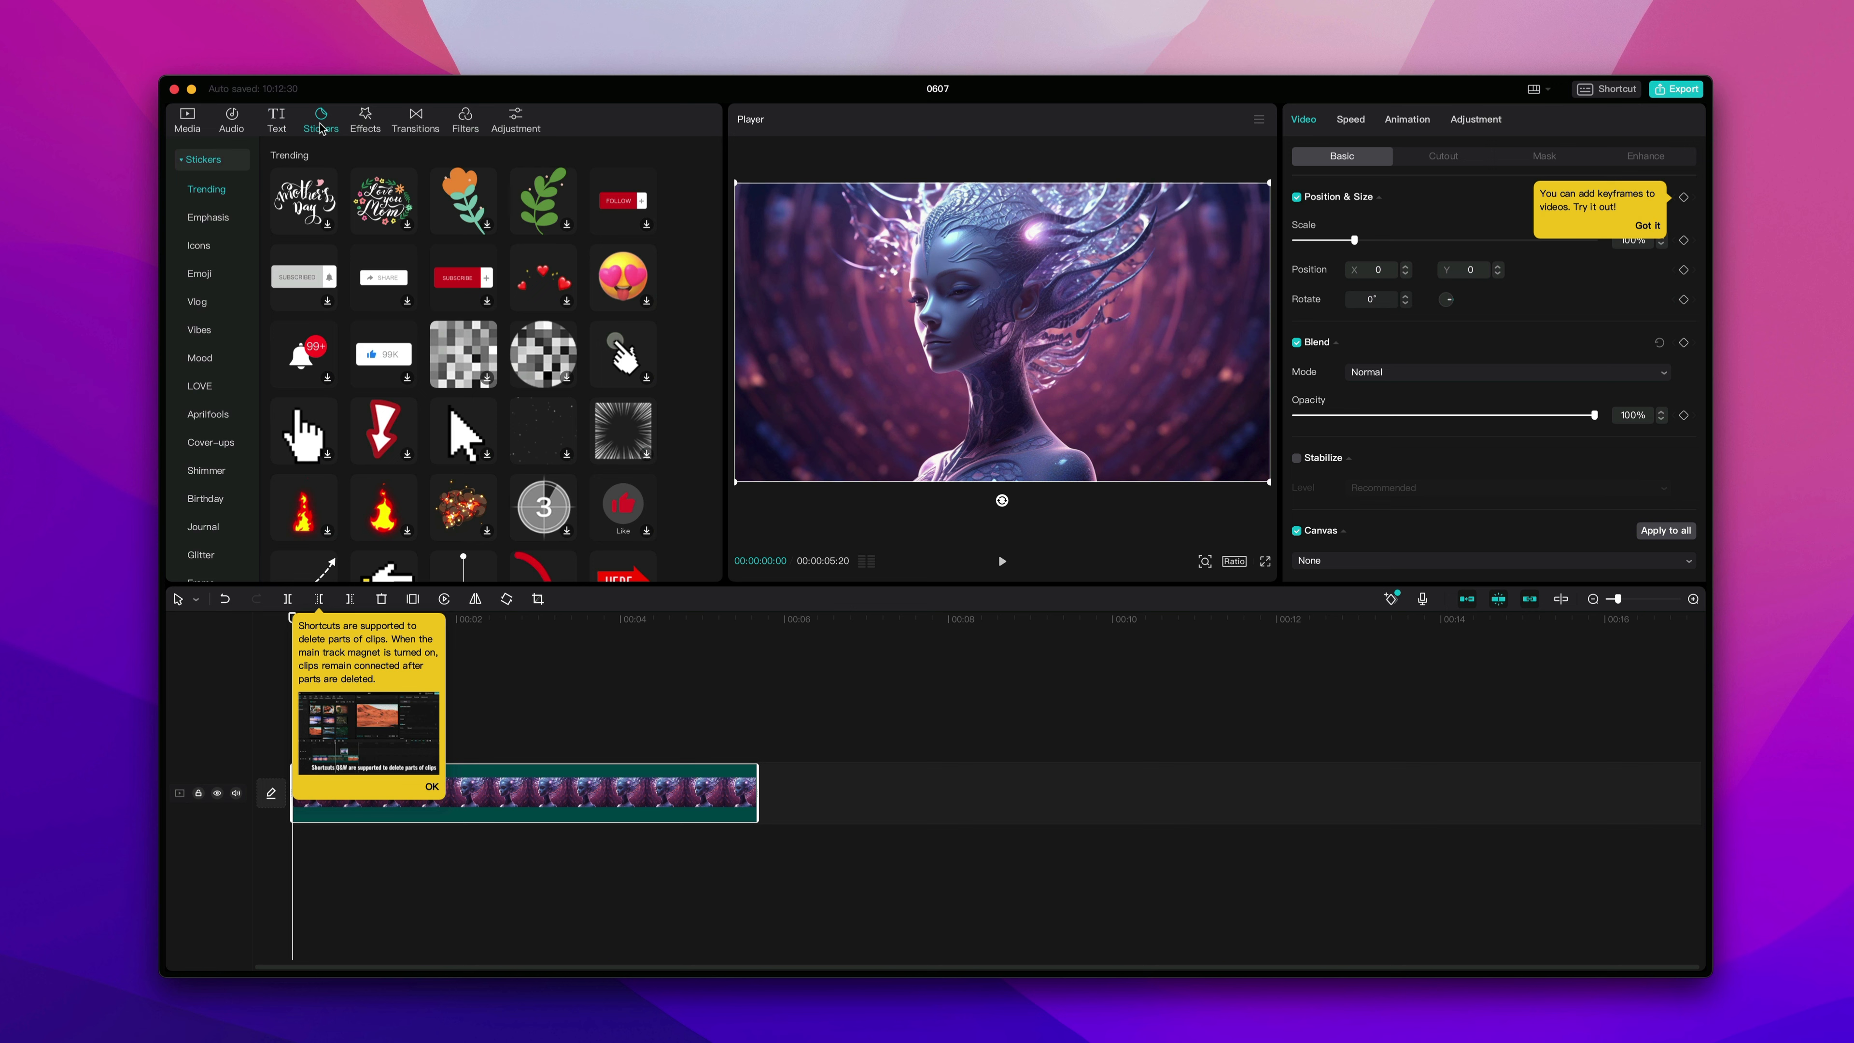
click(623, 279)
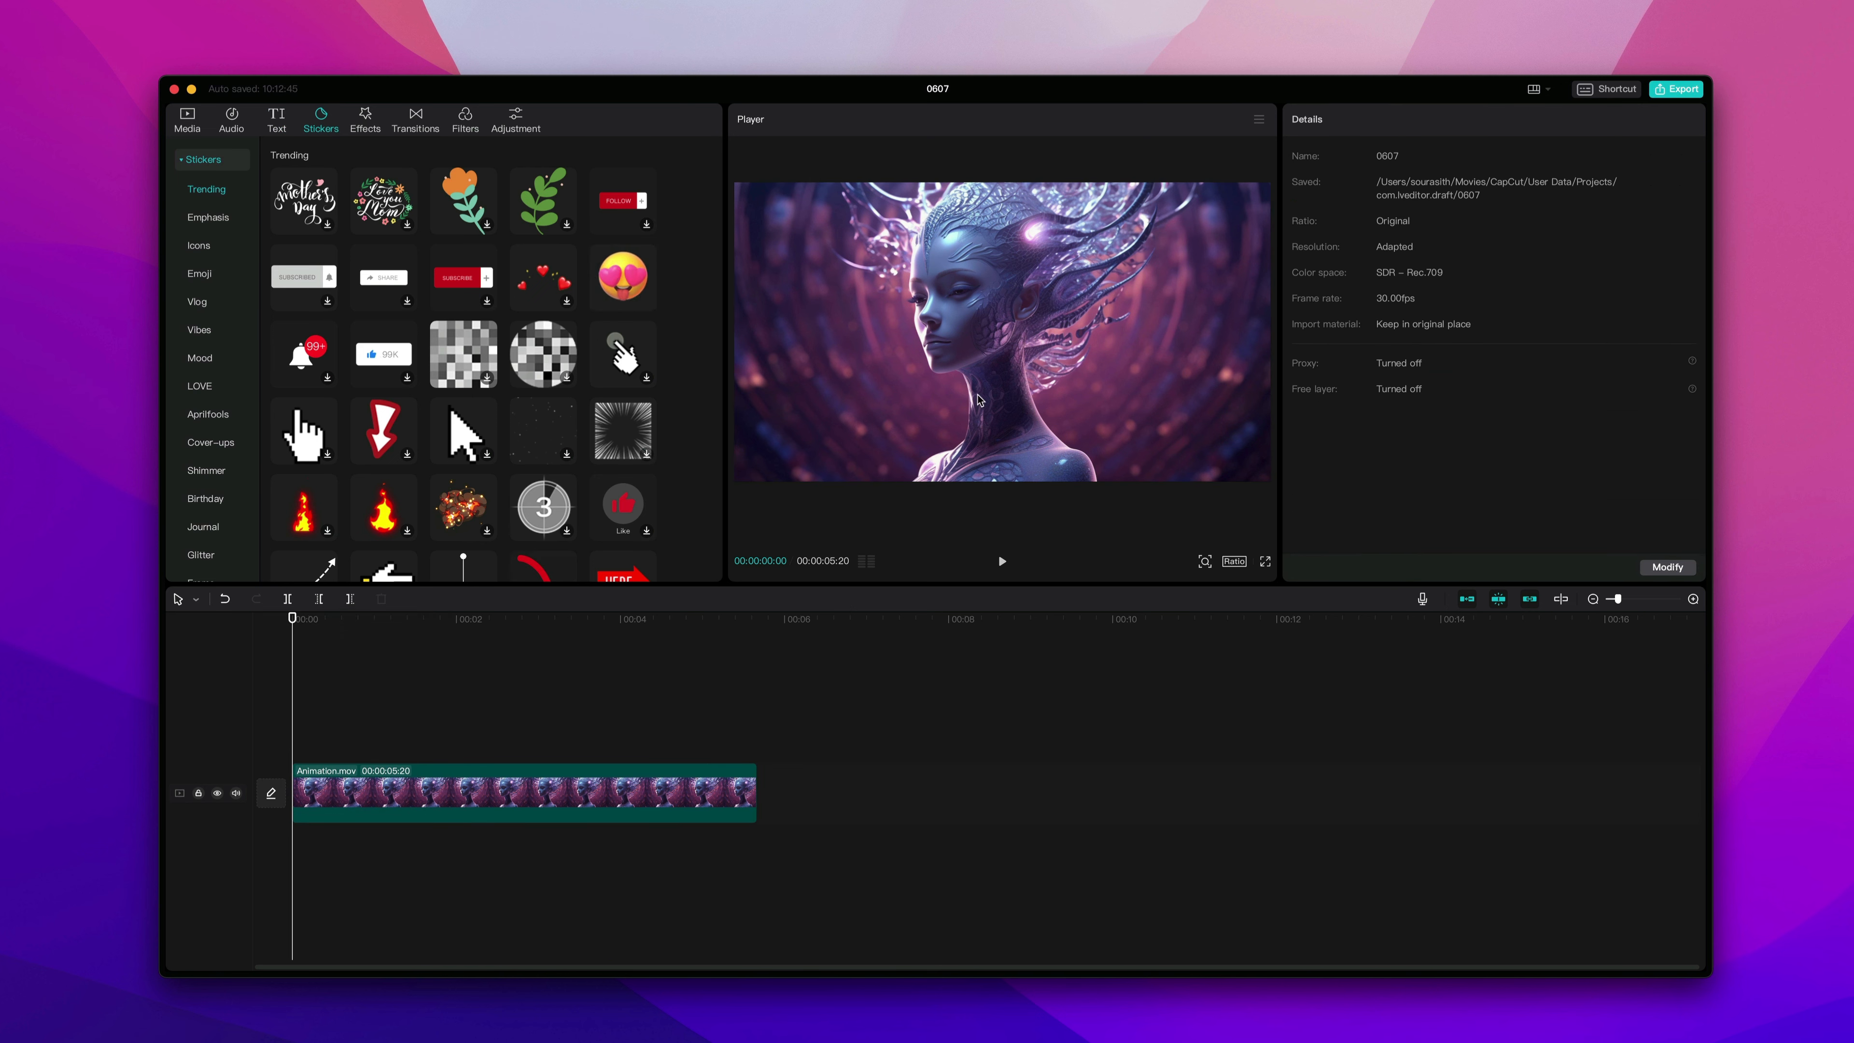
mouse_move(624, 286)
click(646, 303)
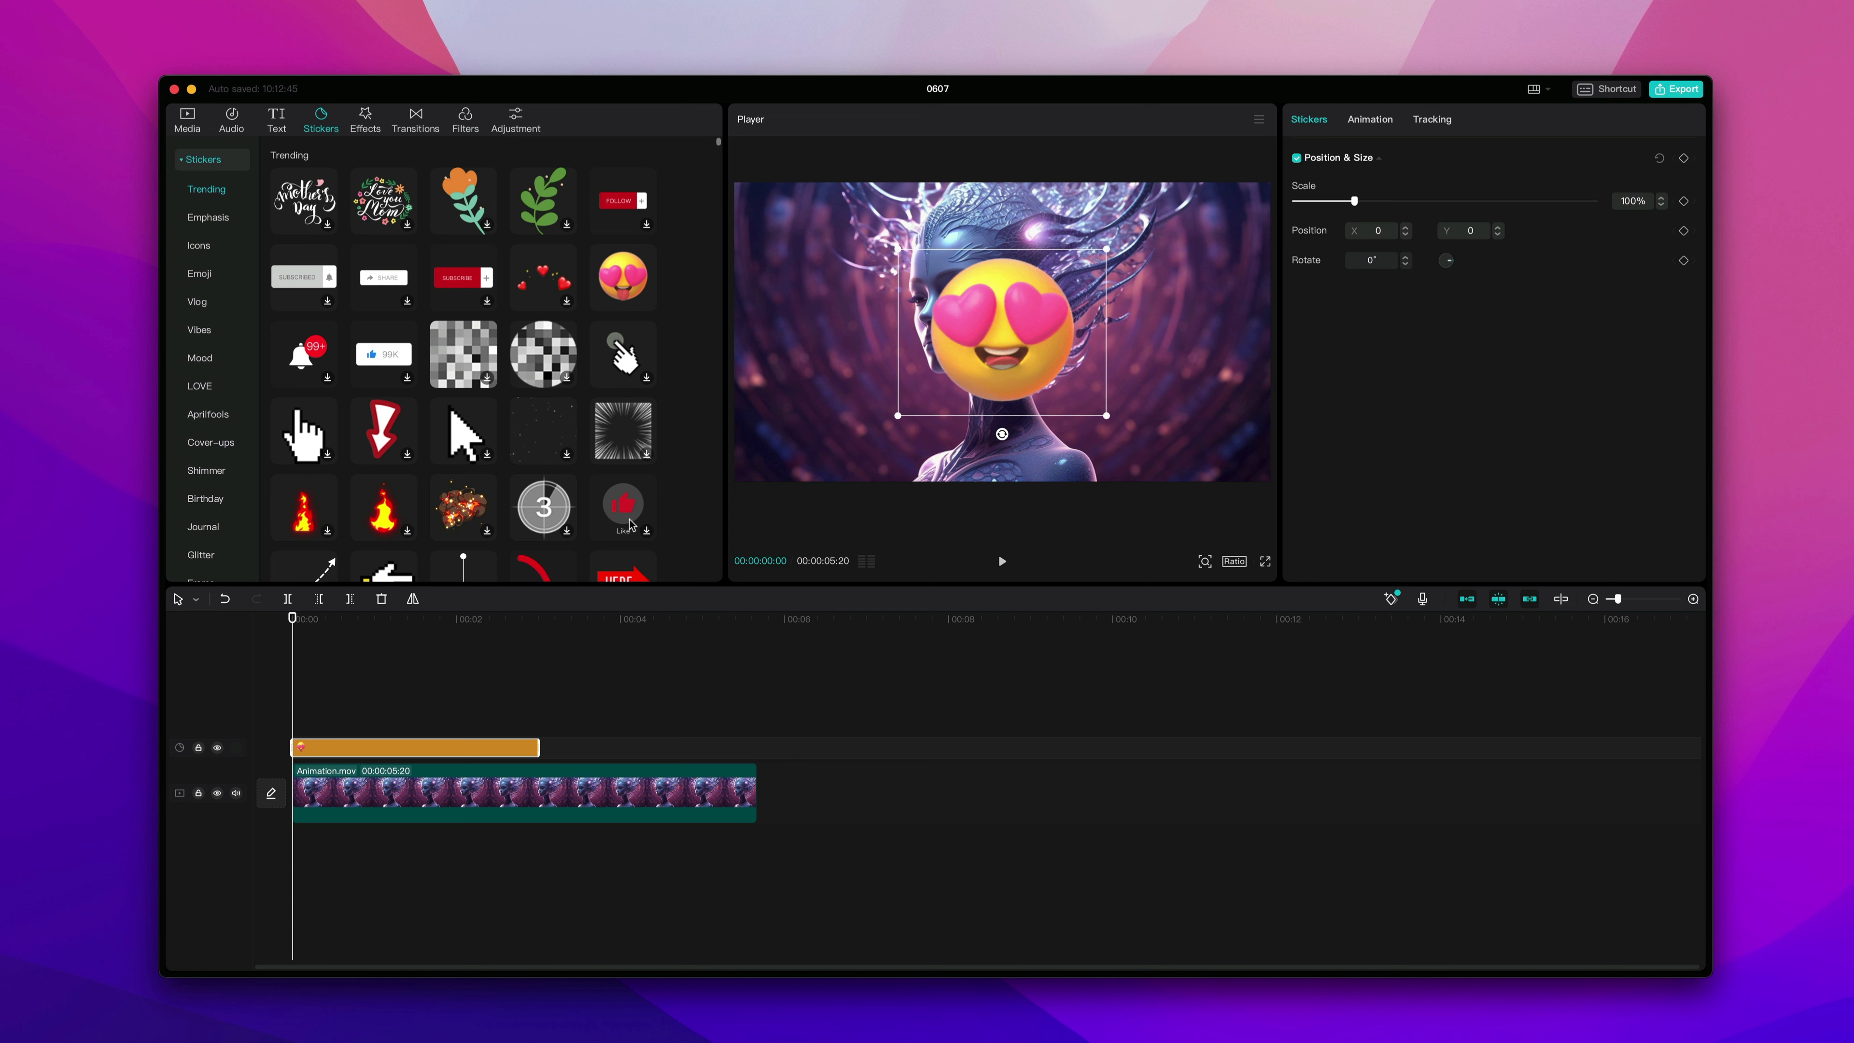
drag(999, 334, 1138, 385)
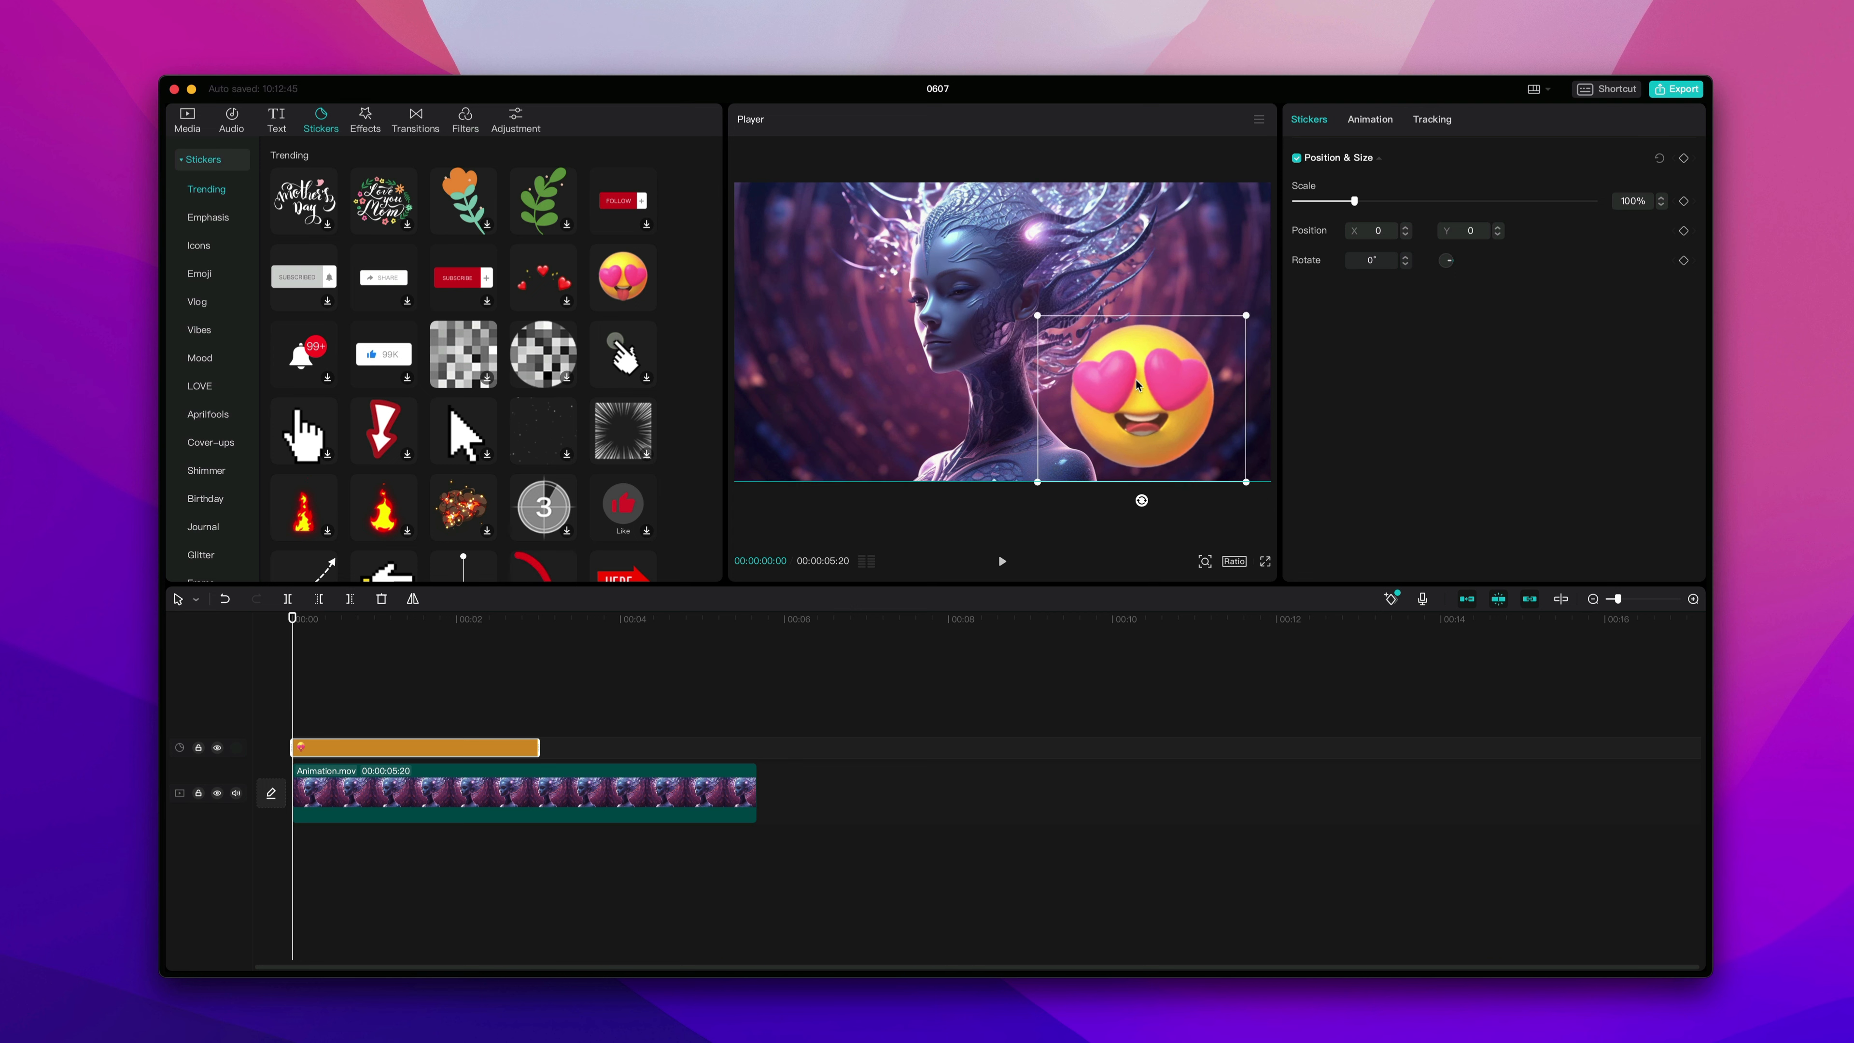
drag(1249, 471, 1208, 475)
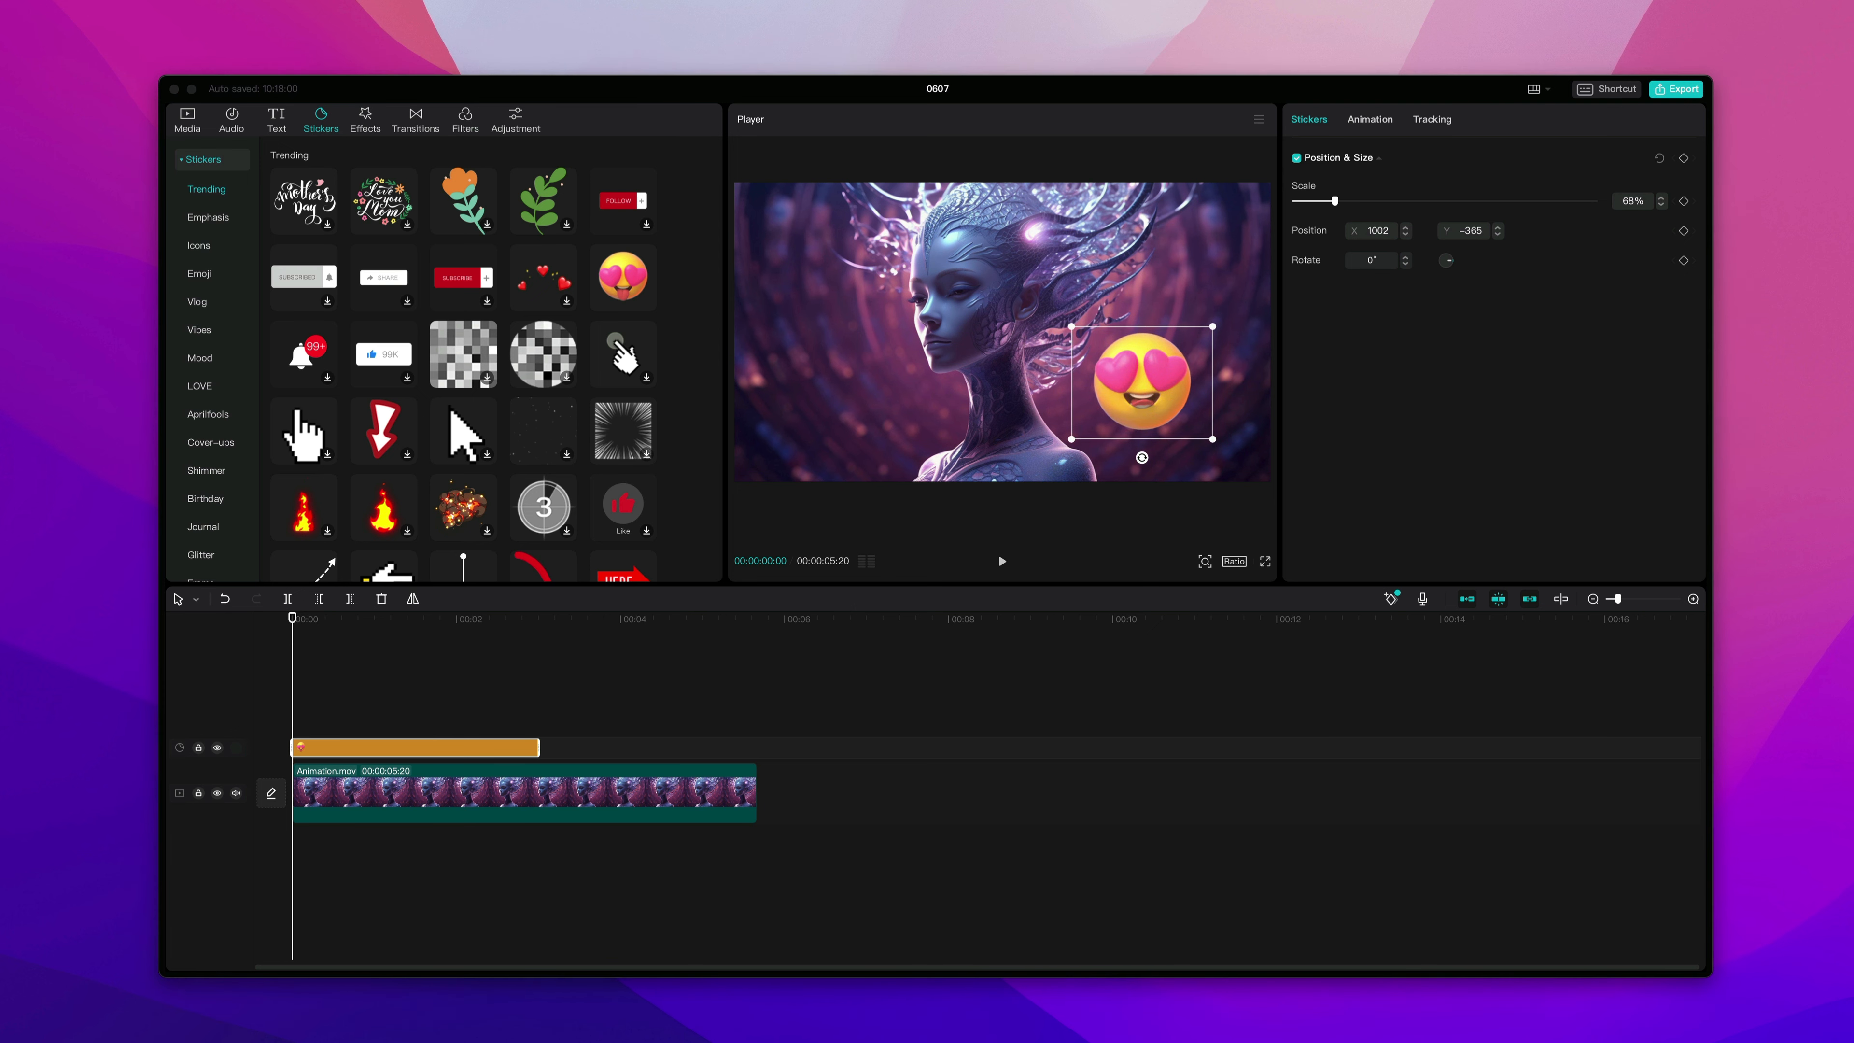
click(1138, 406)
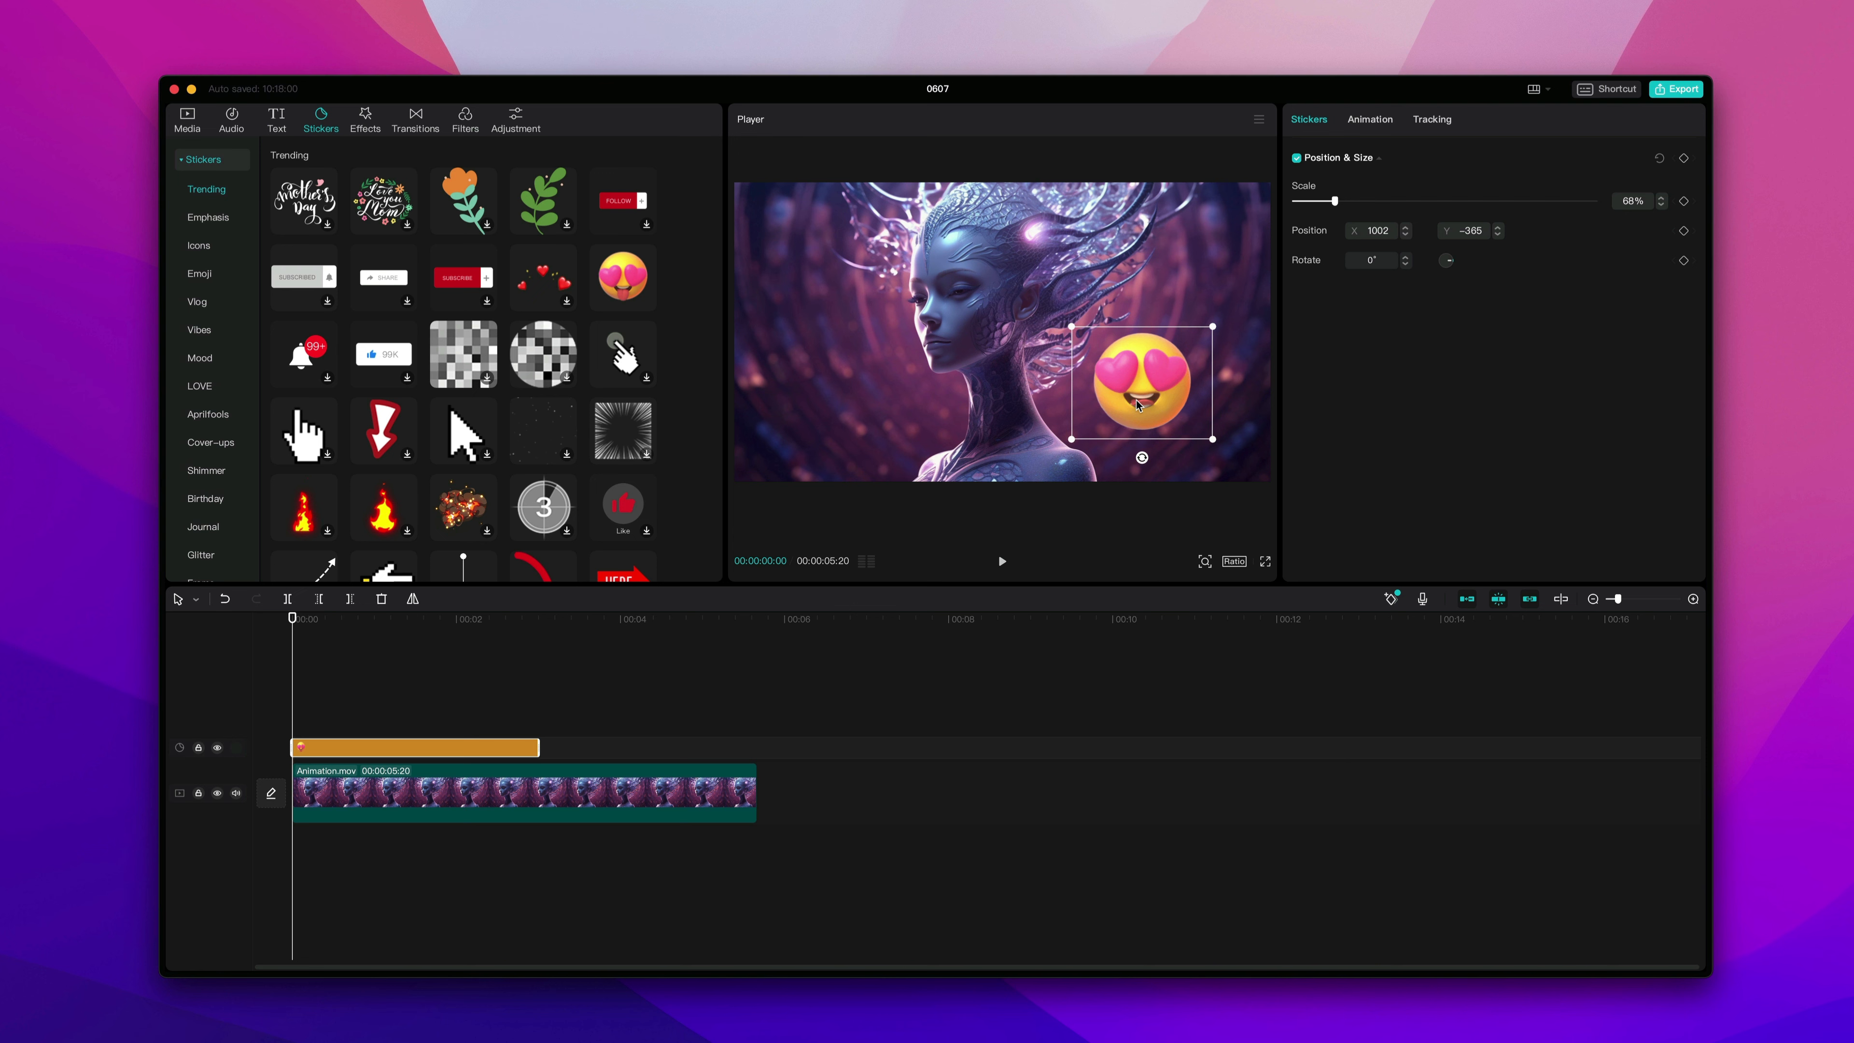
key(Delete)
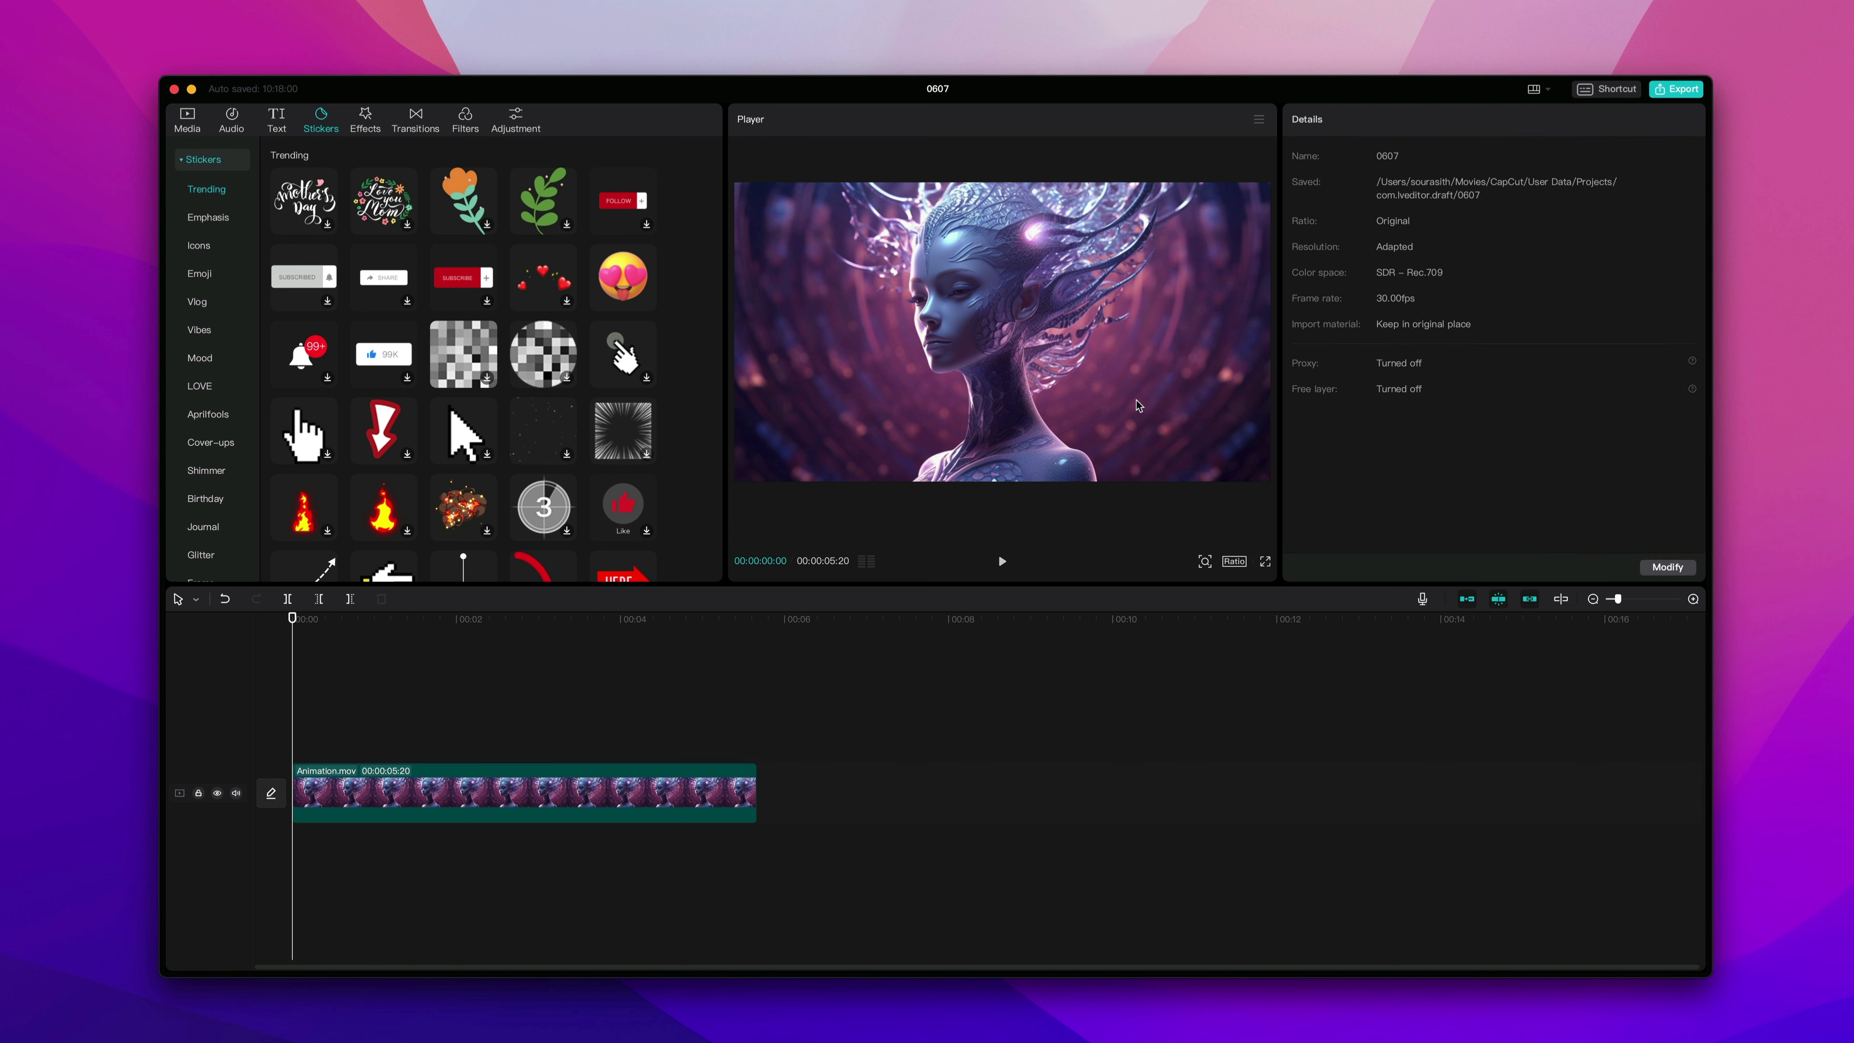
Browse the video effects and body effects libraries.
click(365, 121)
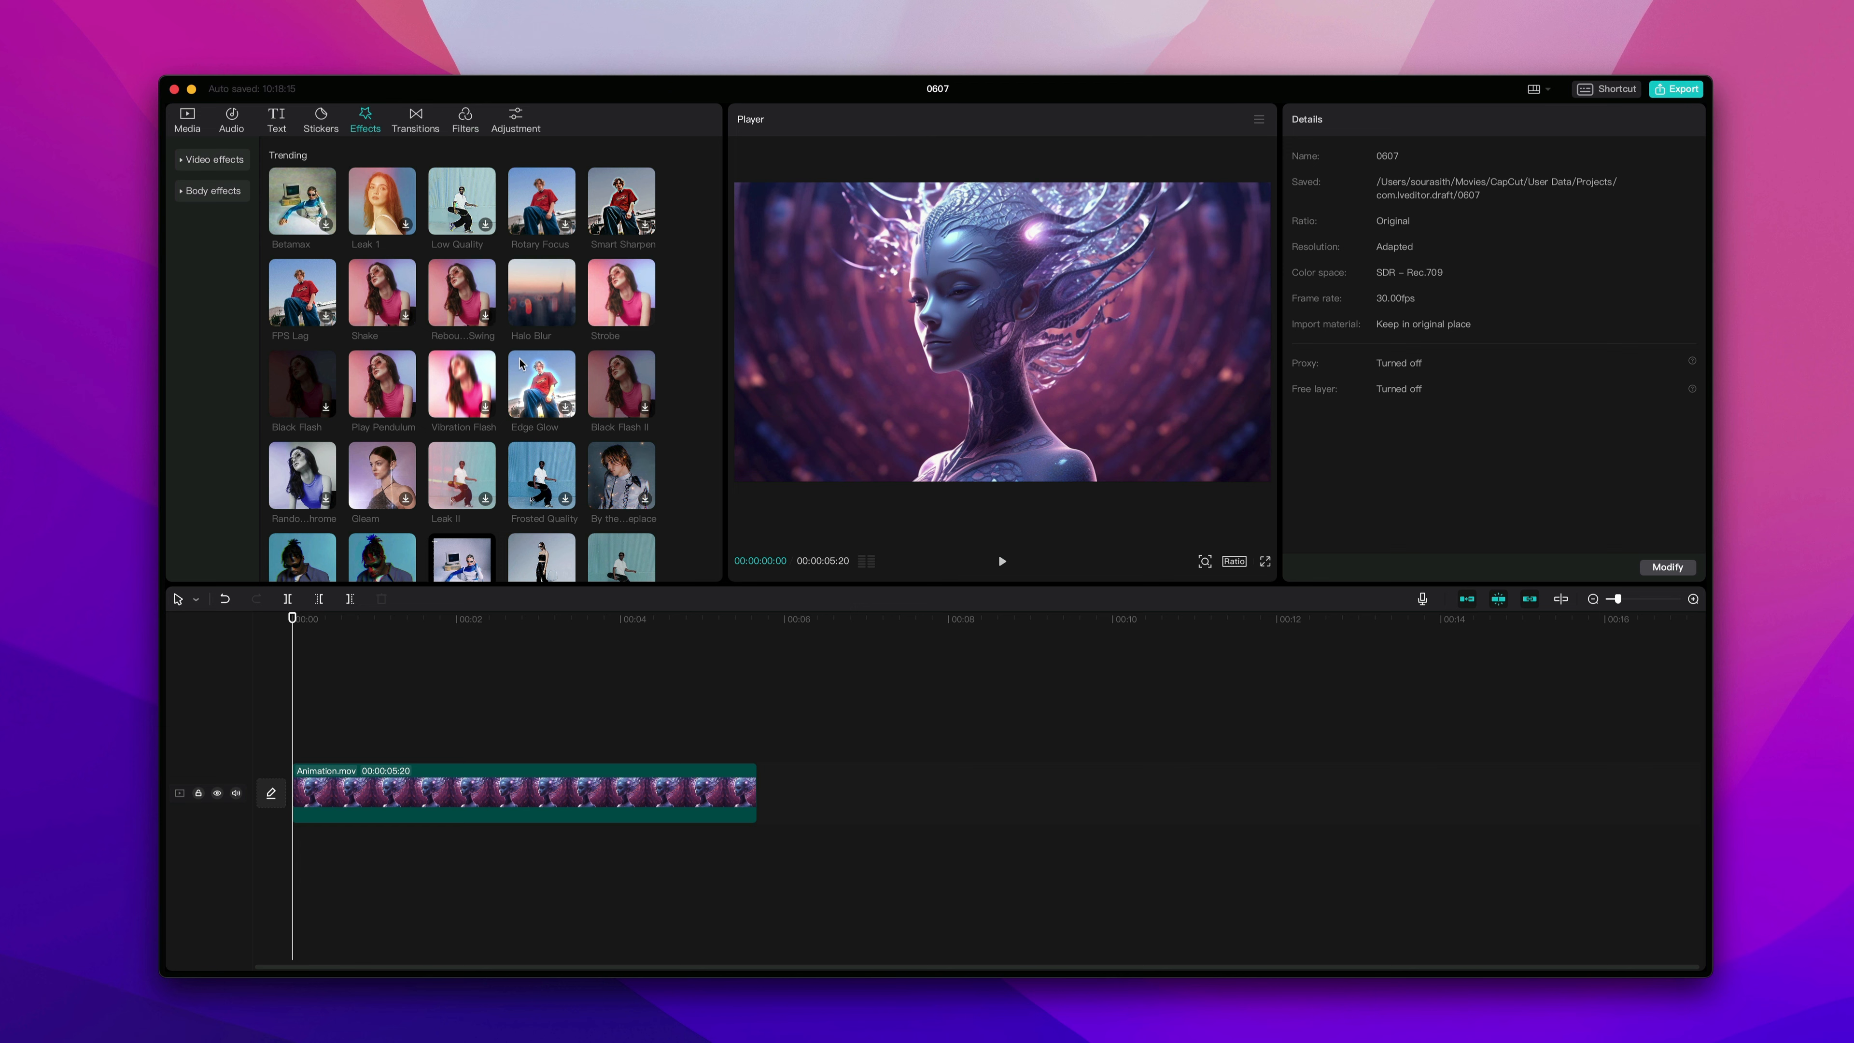
scroll(521, 363, down, 10)
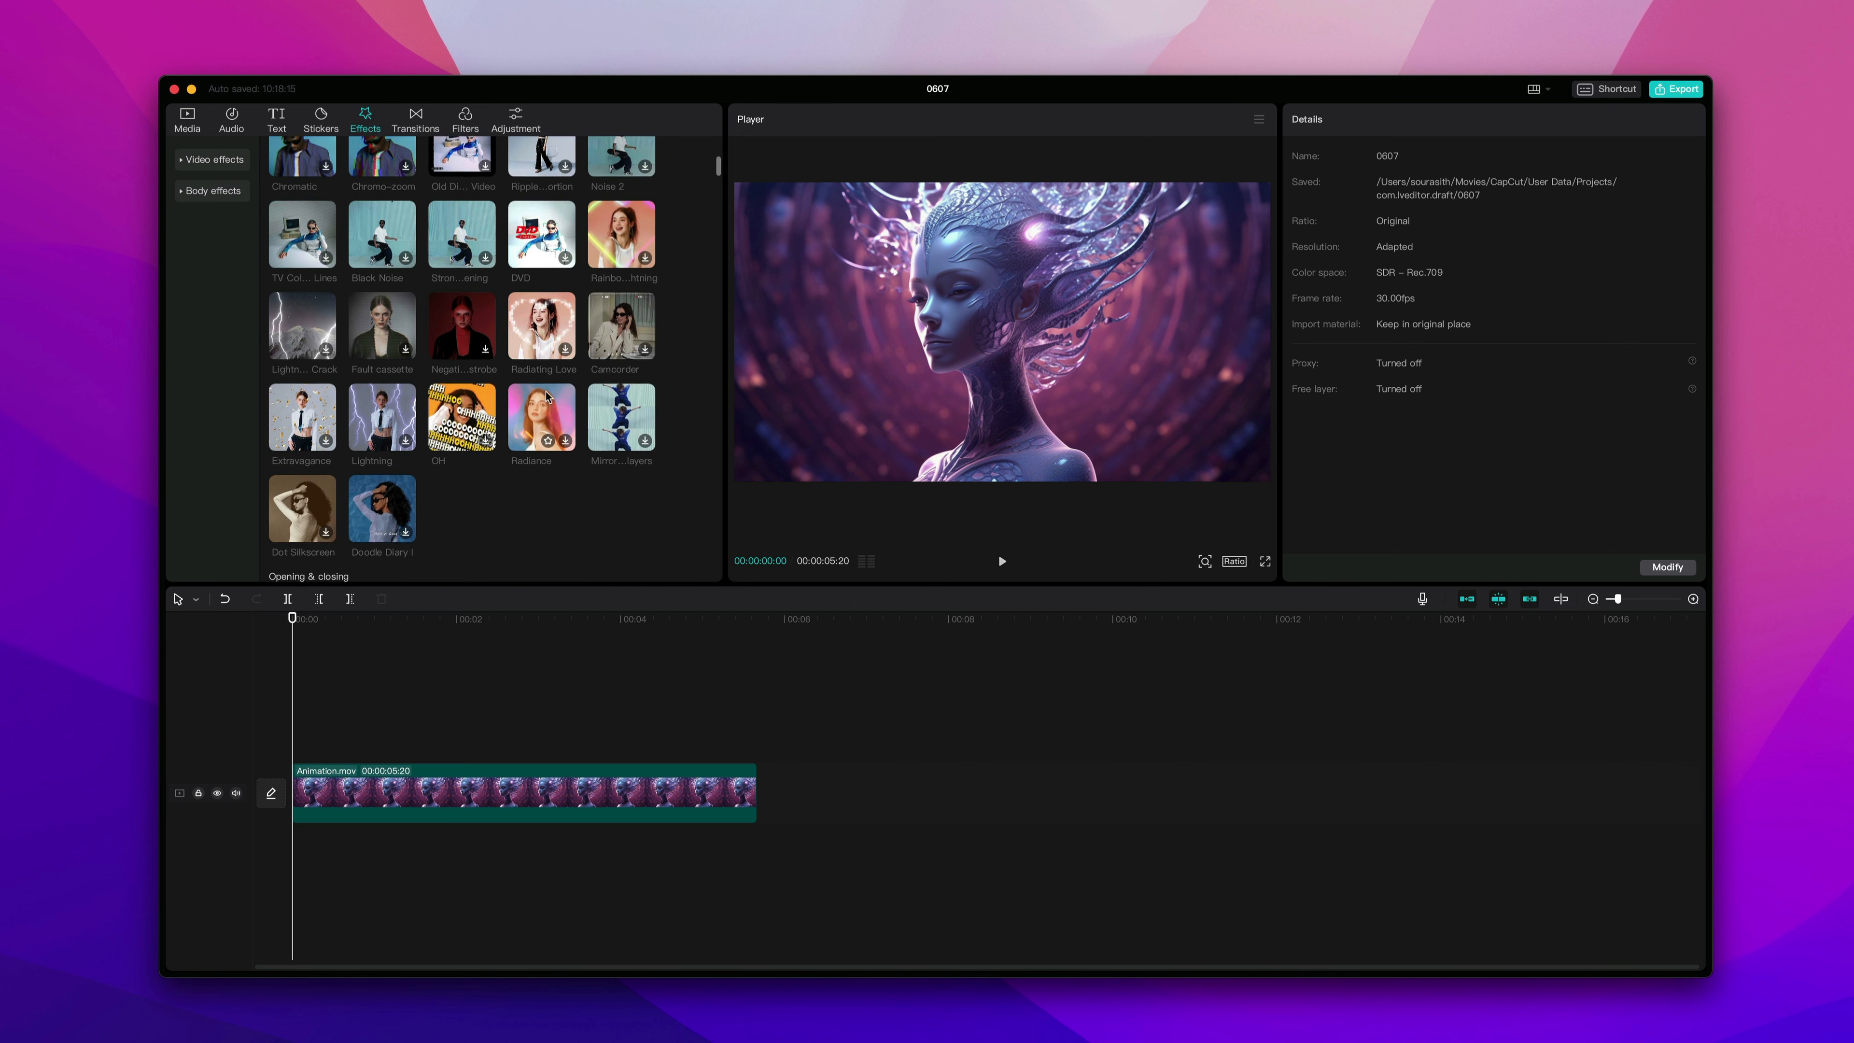
scroll(545, 395, up, 5)
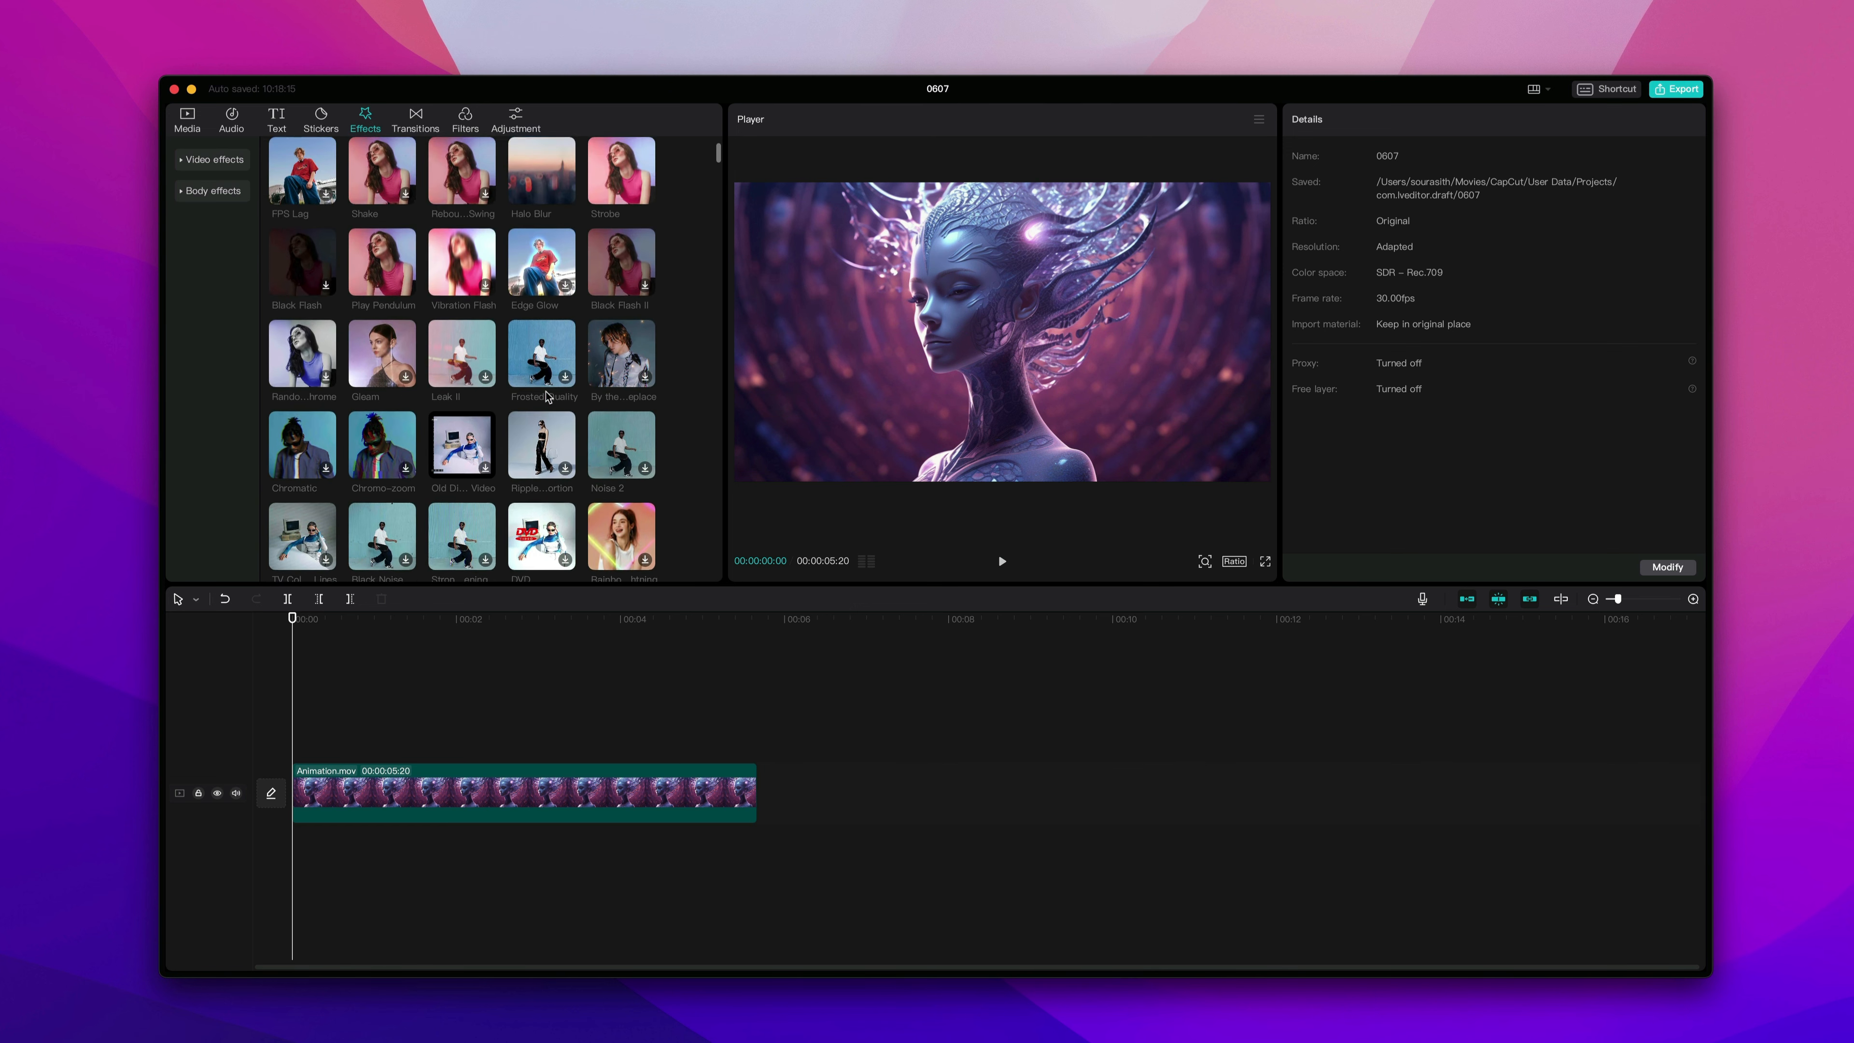
scroll(546, 395, up, 2)
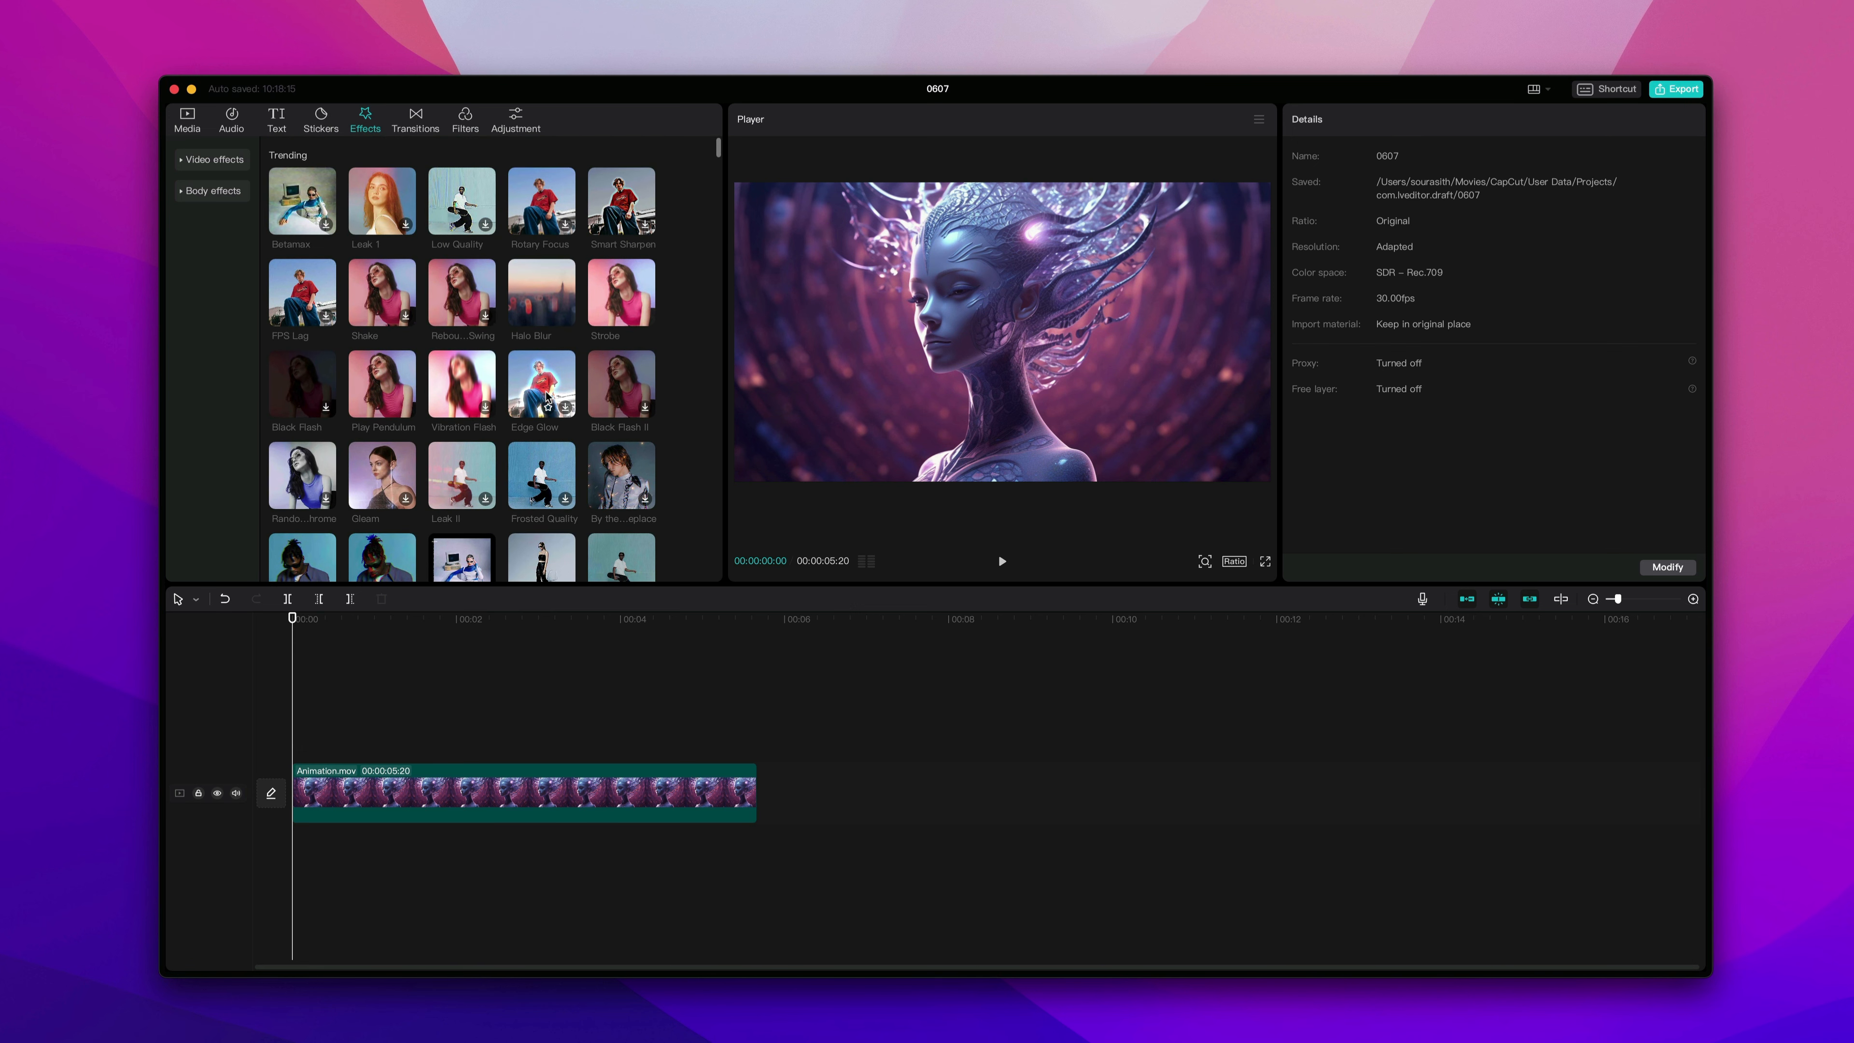
click(196, 191)
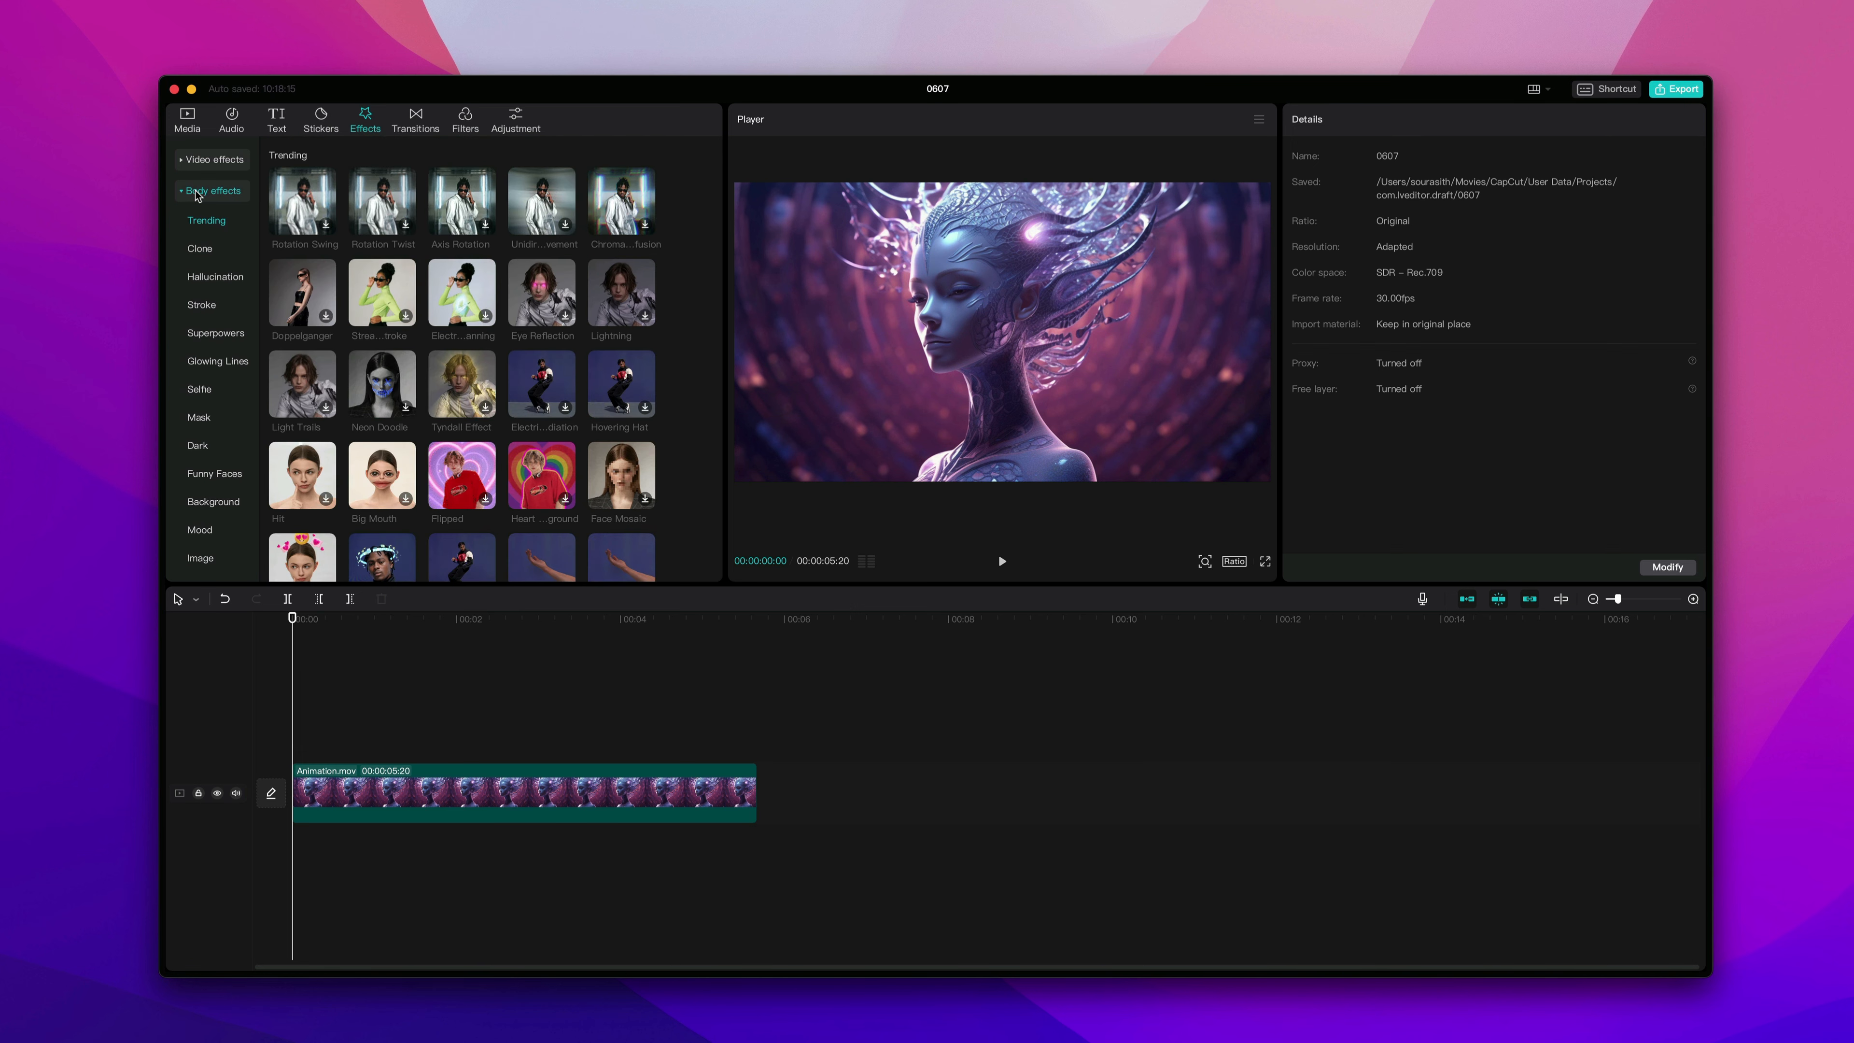
scroll(543, 336, down, 5)
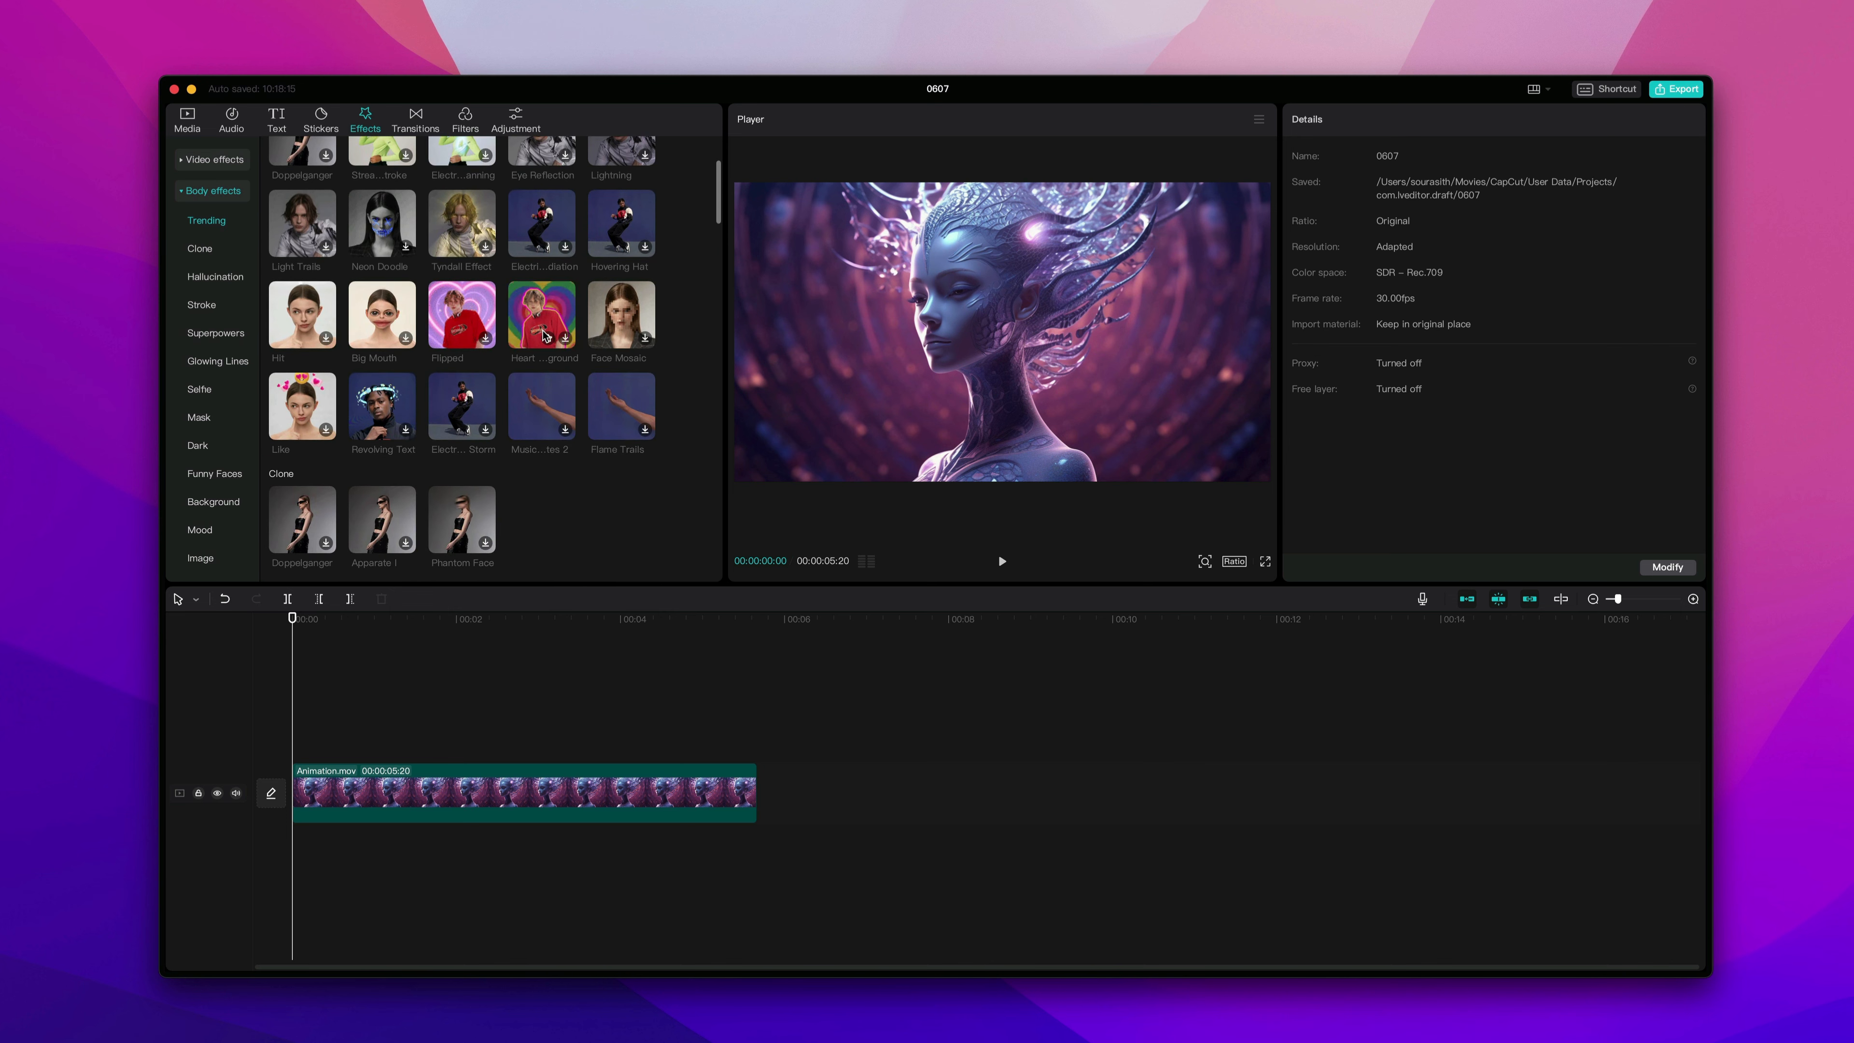
scroll(543, 336, up, 5)
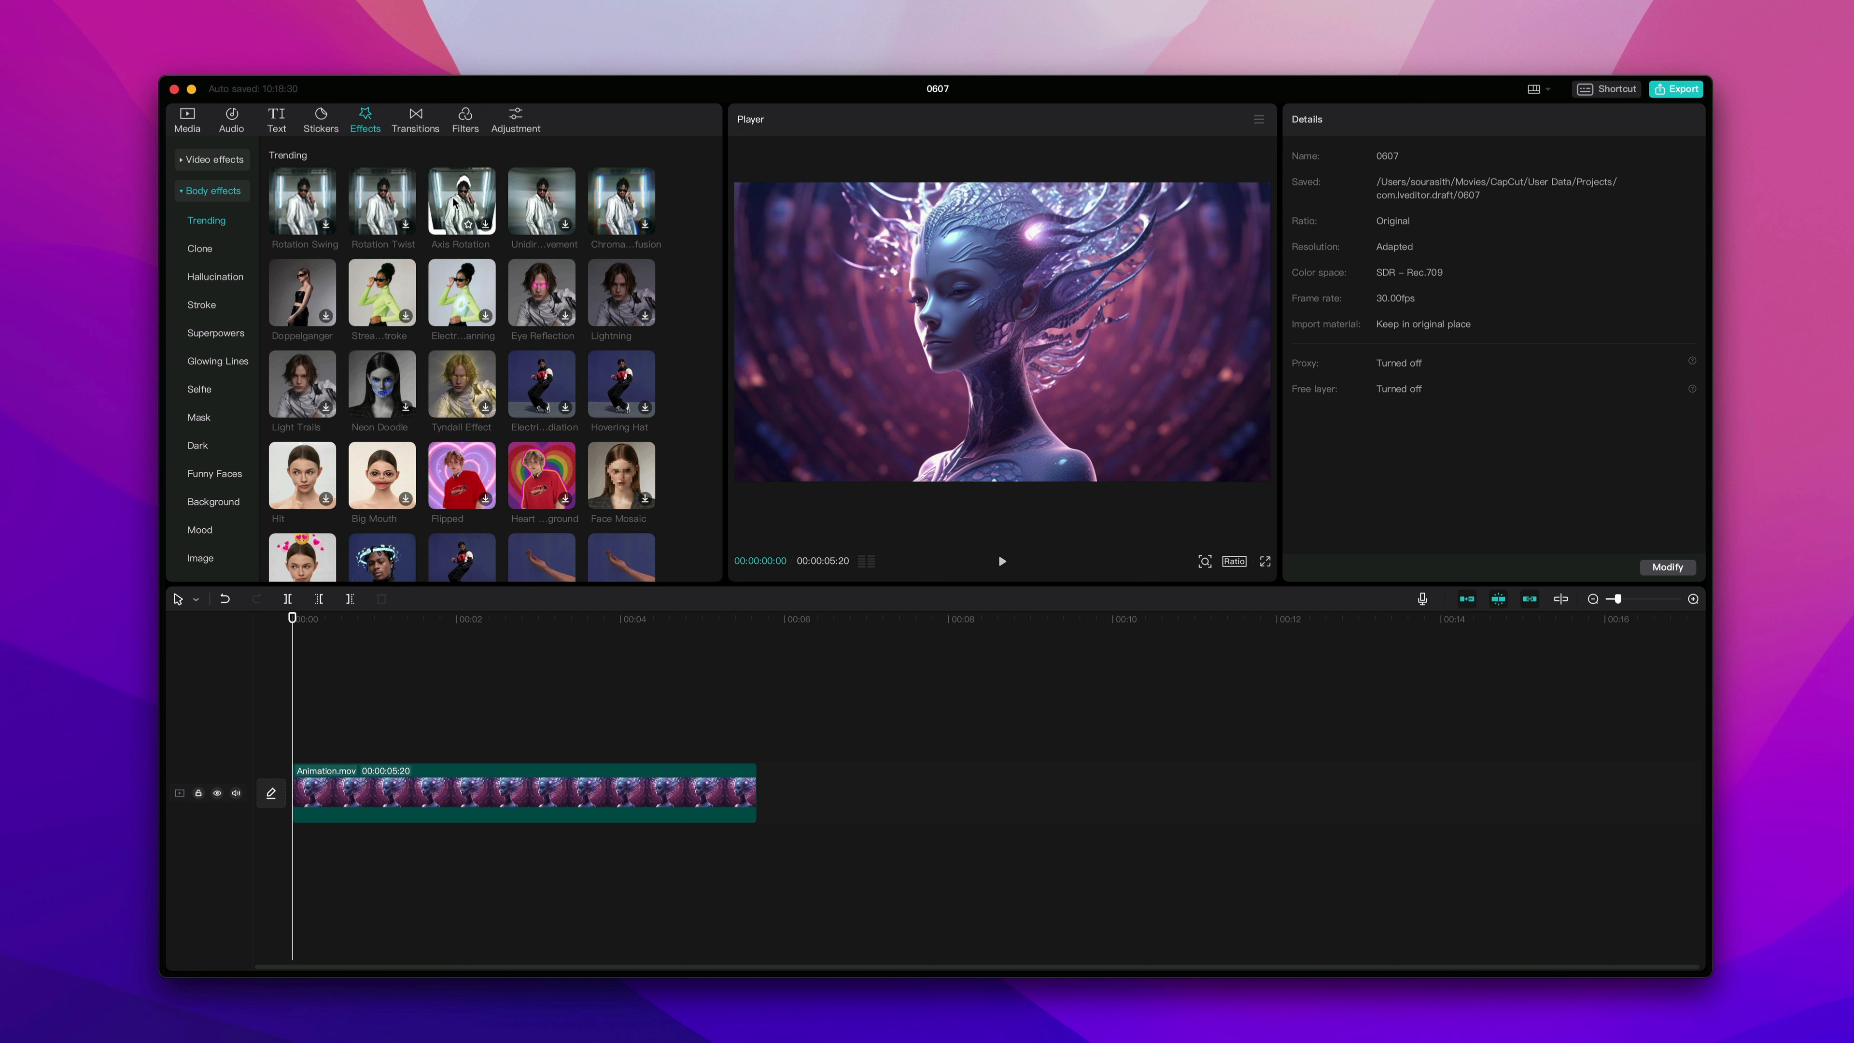
click(216, 165)
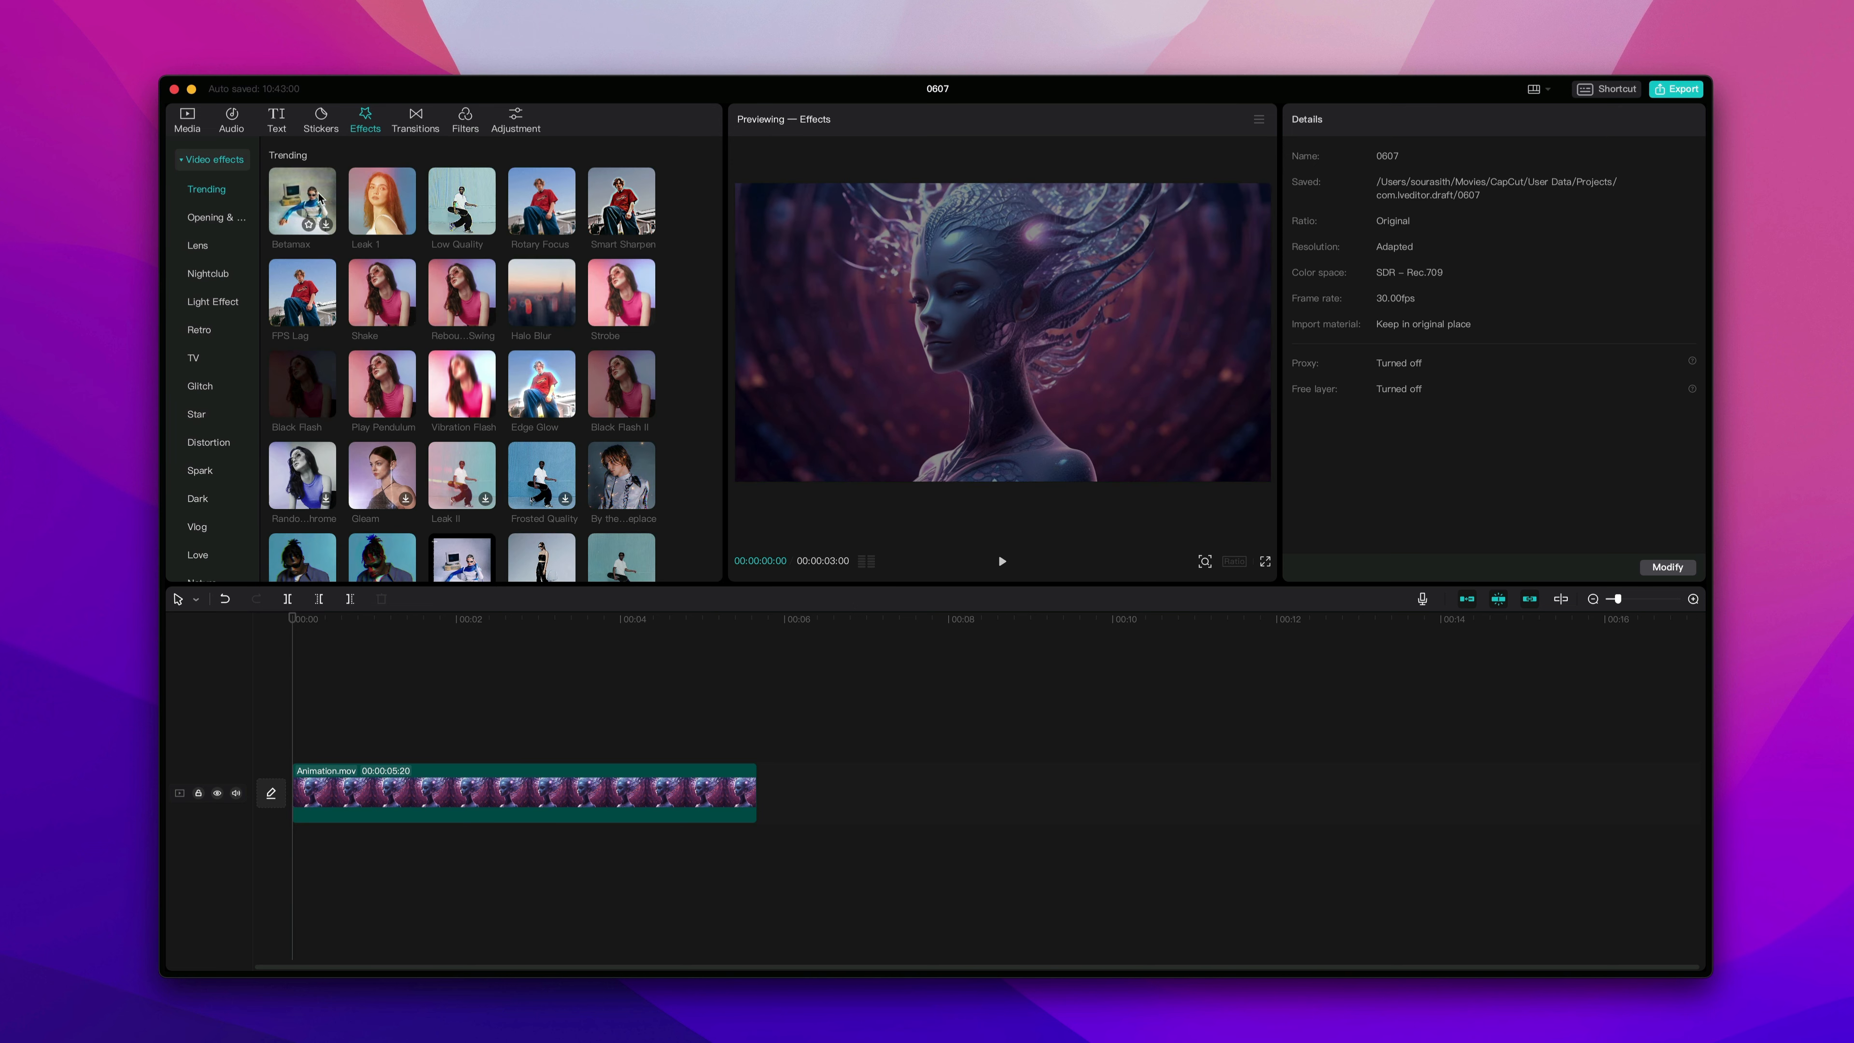
Preview several video effects and add the Spark 1 effect to the timeline.
click(392, 196)
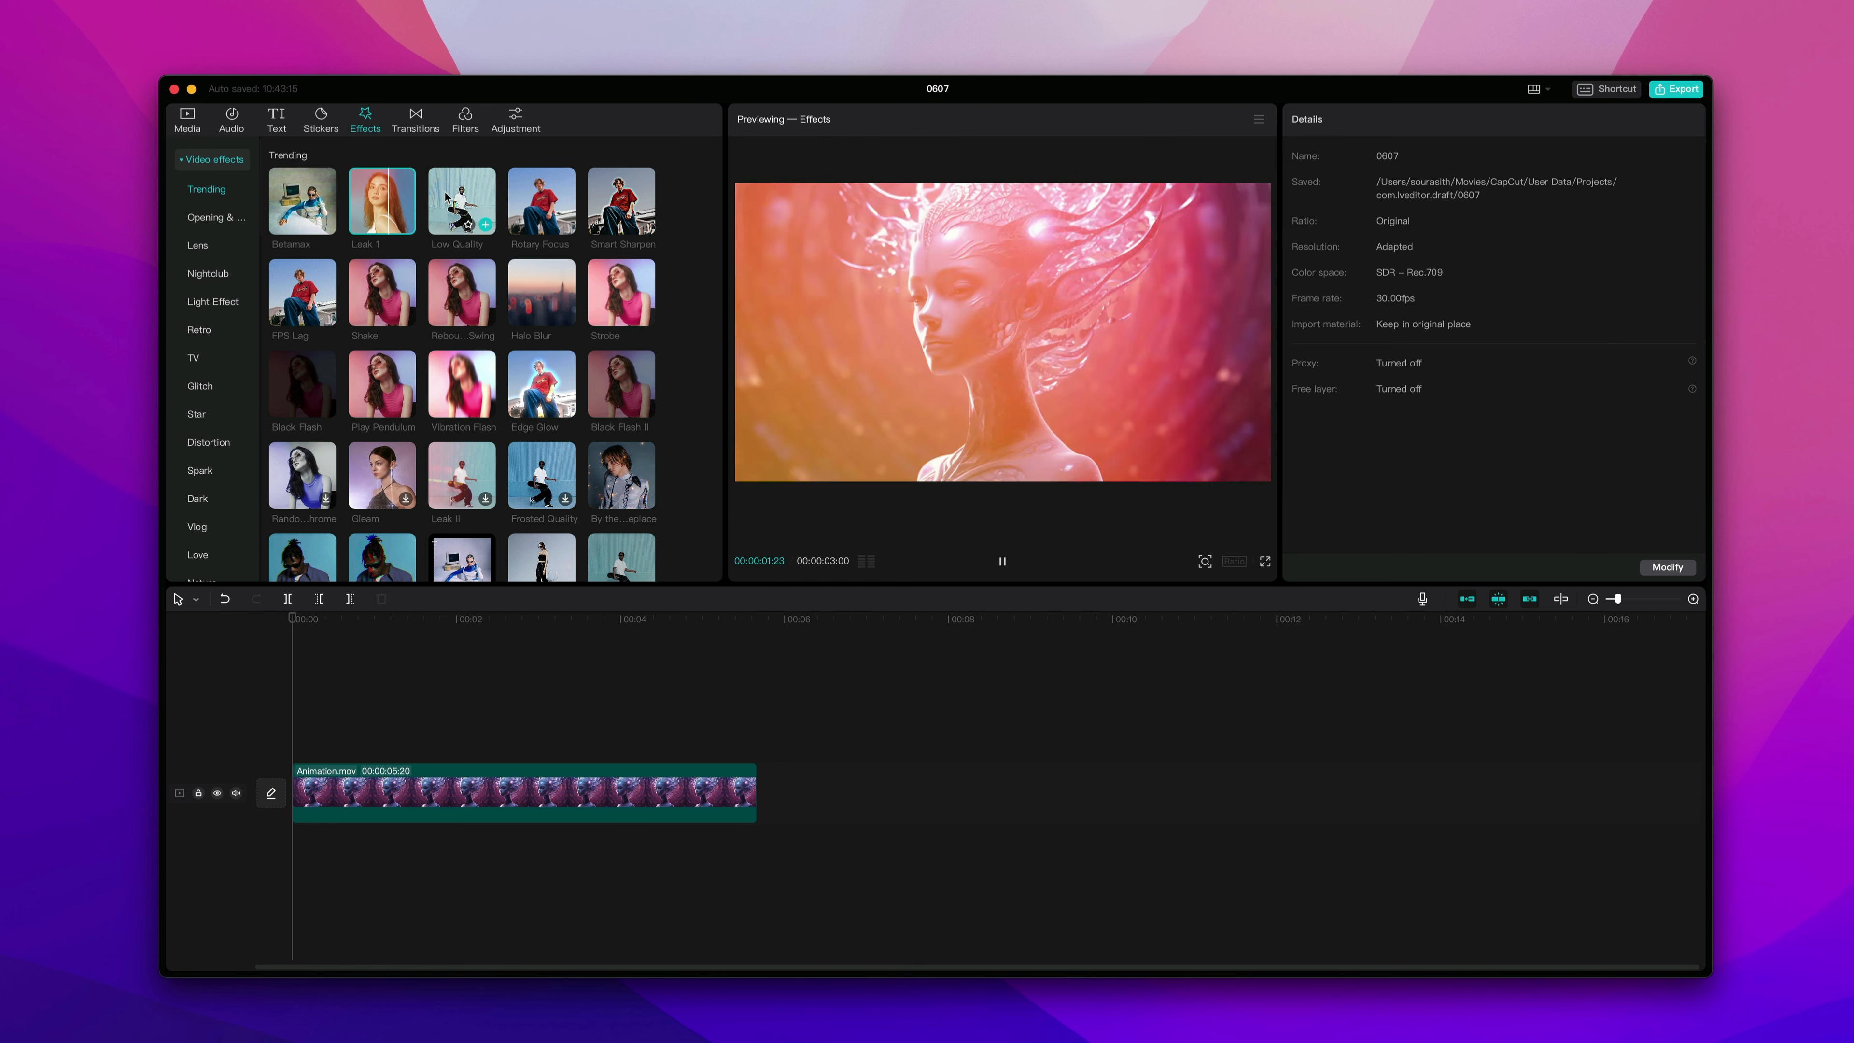
click(302, 290)
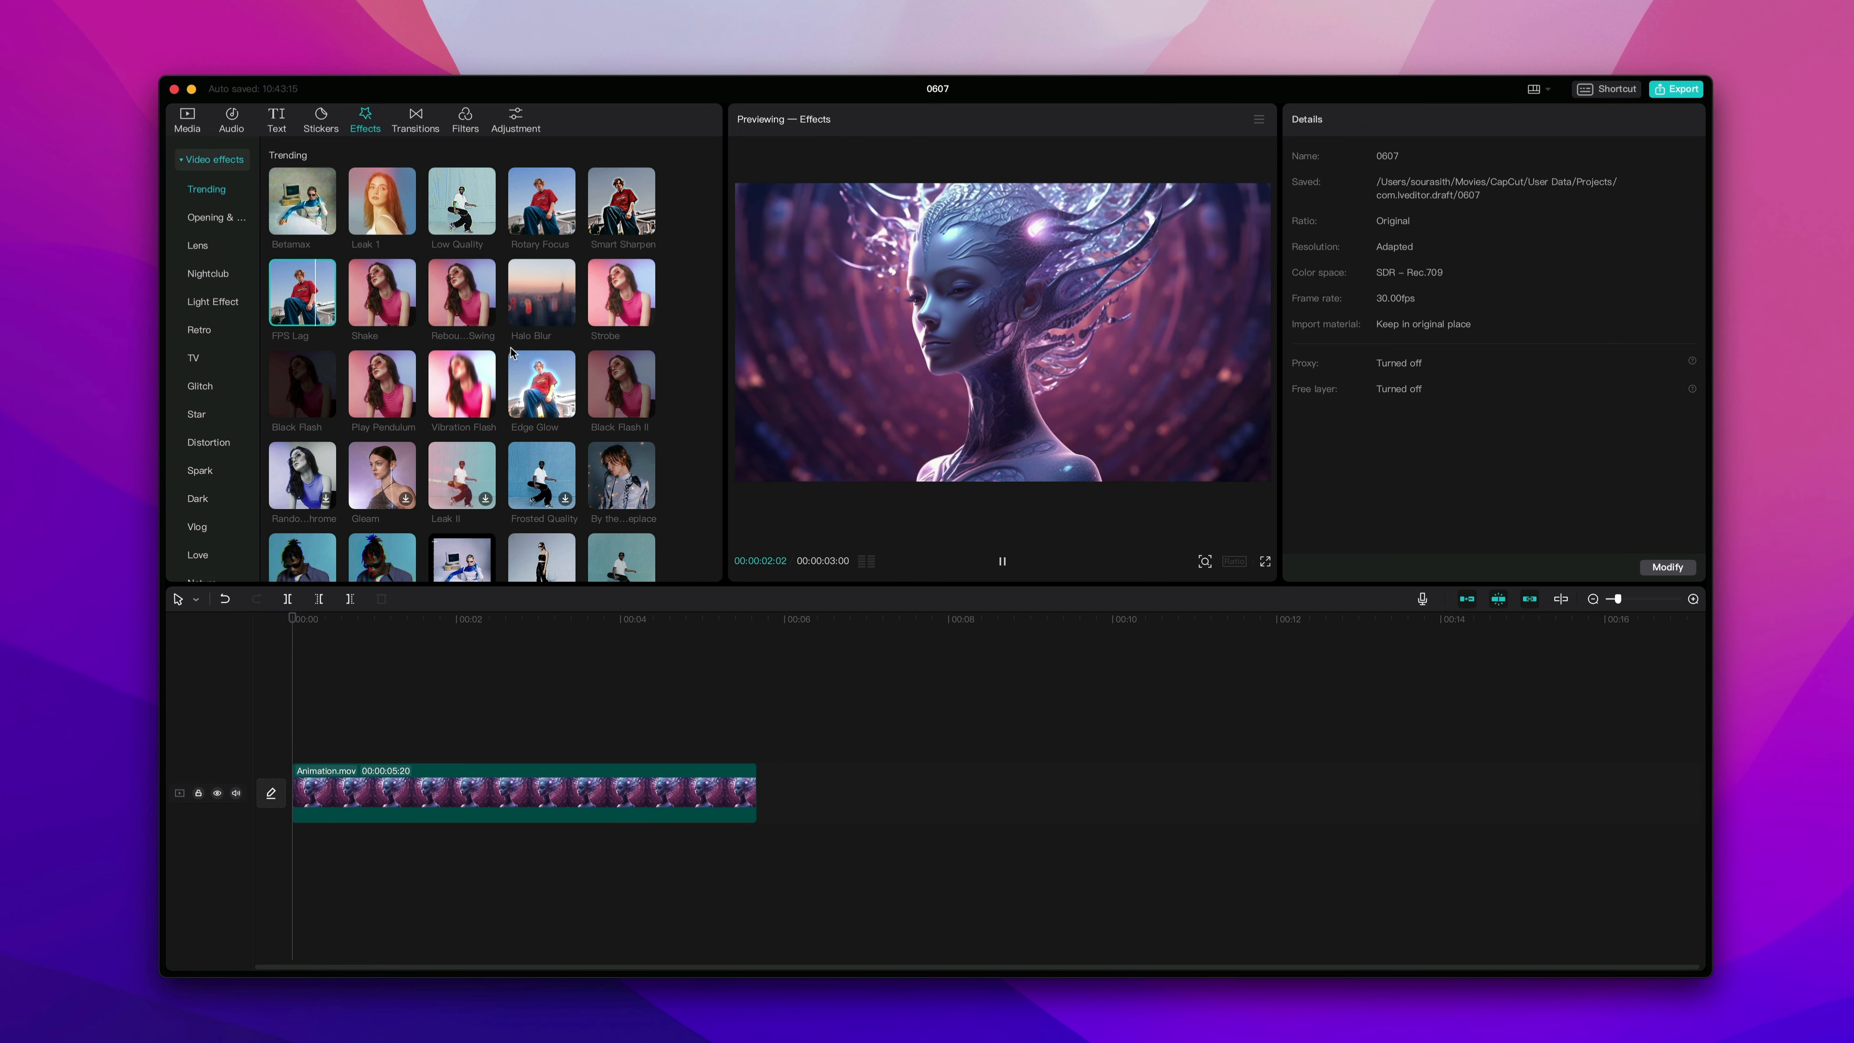
scroll(409, 306, down, 3)
click(461, 279)
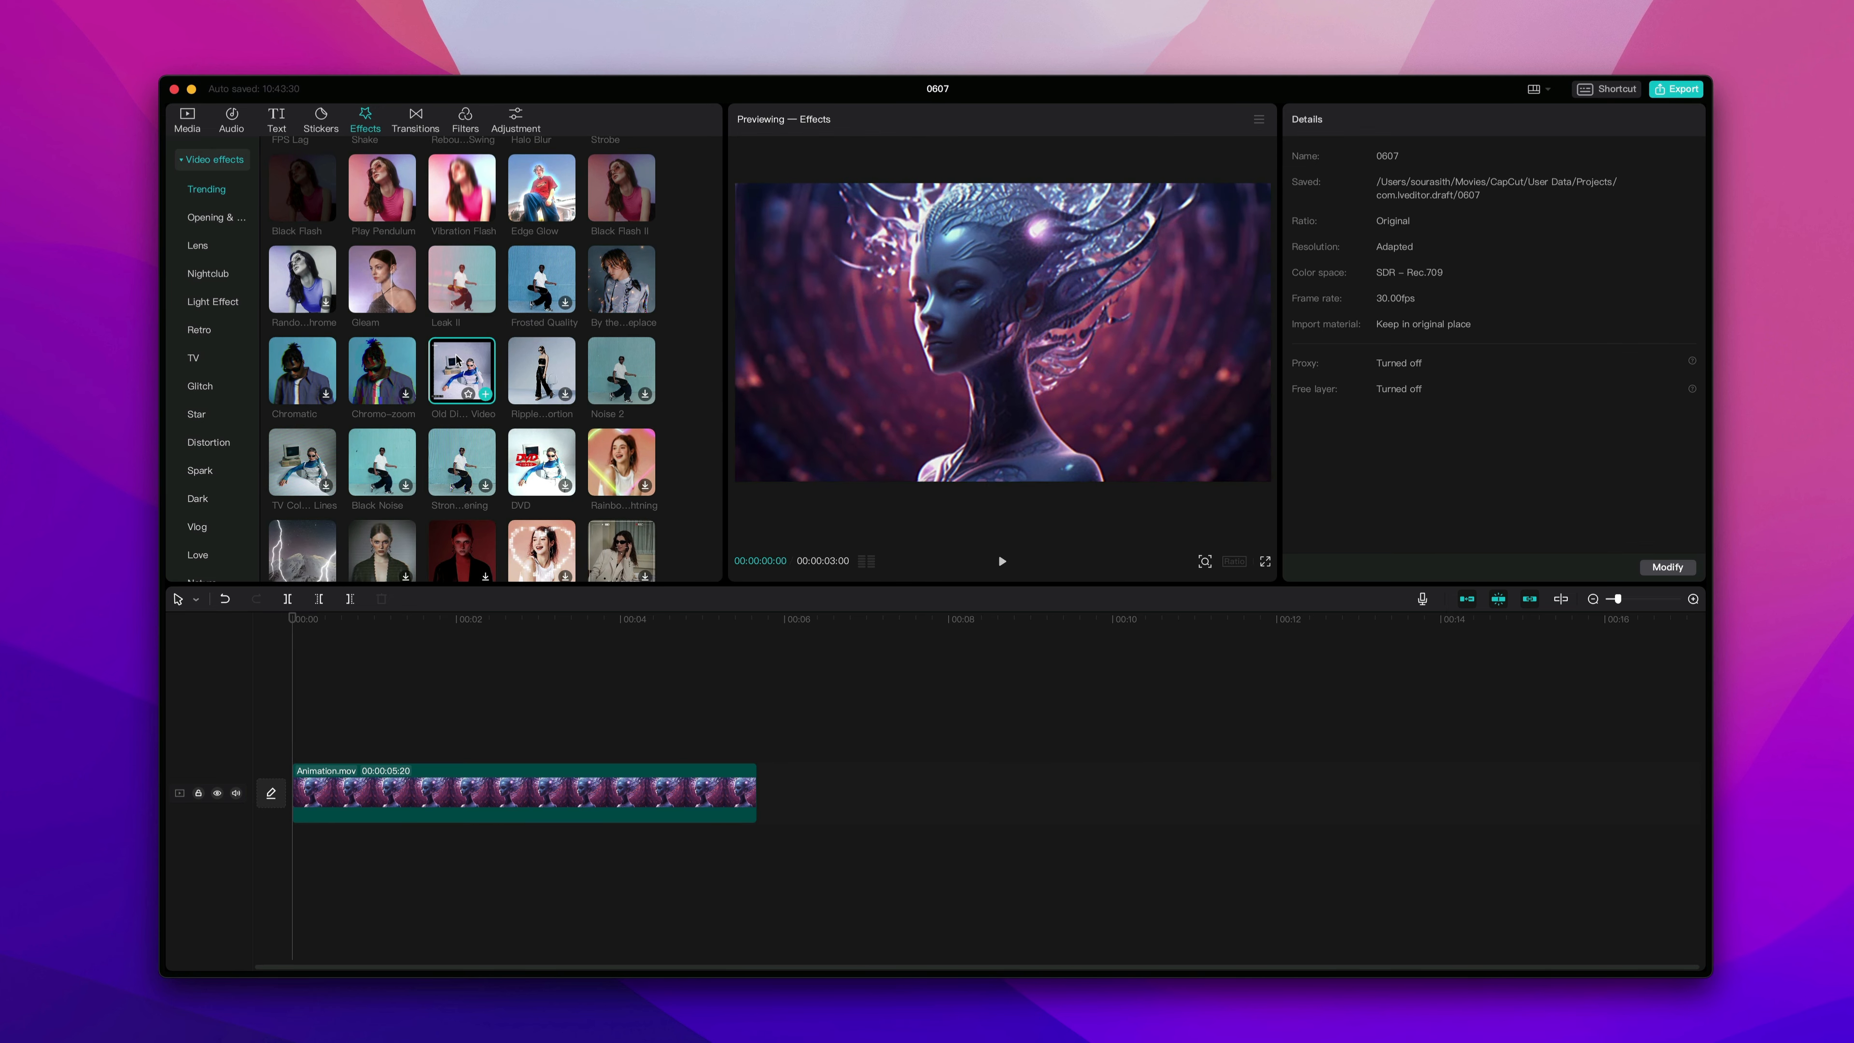
click(461, 370)
scroll(461, 370, down, 3)
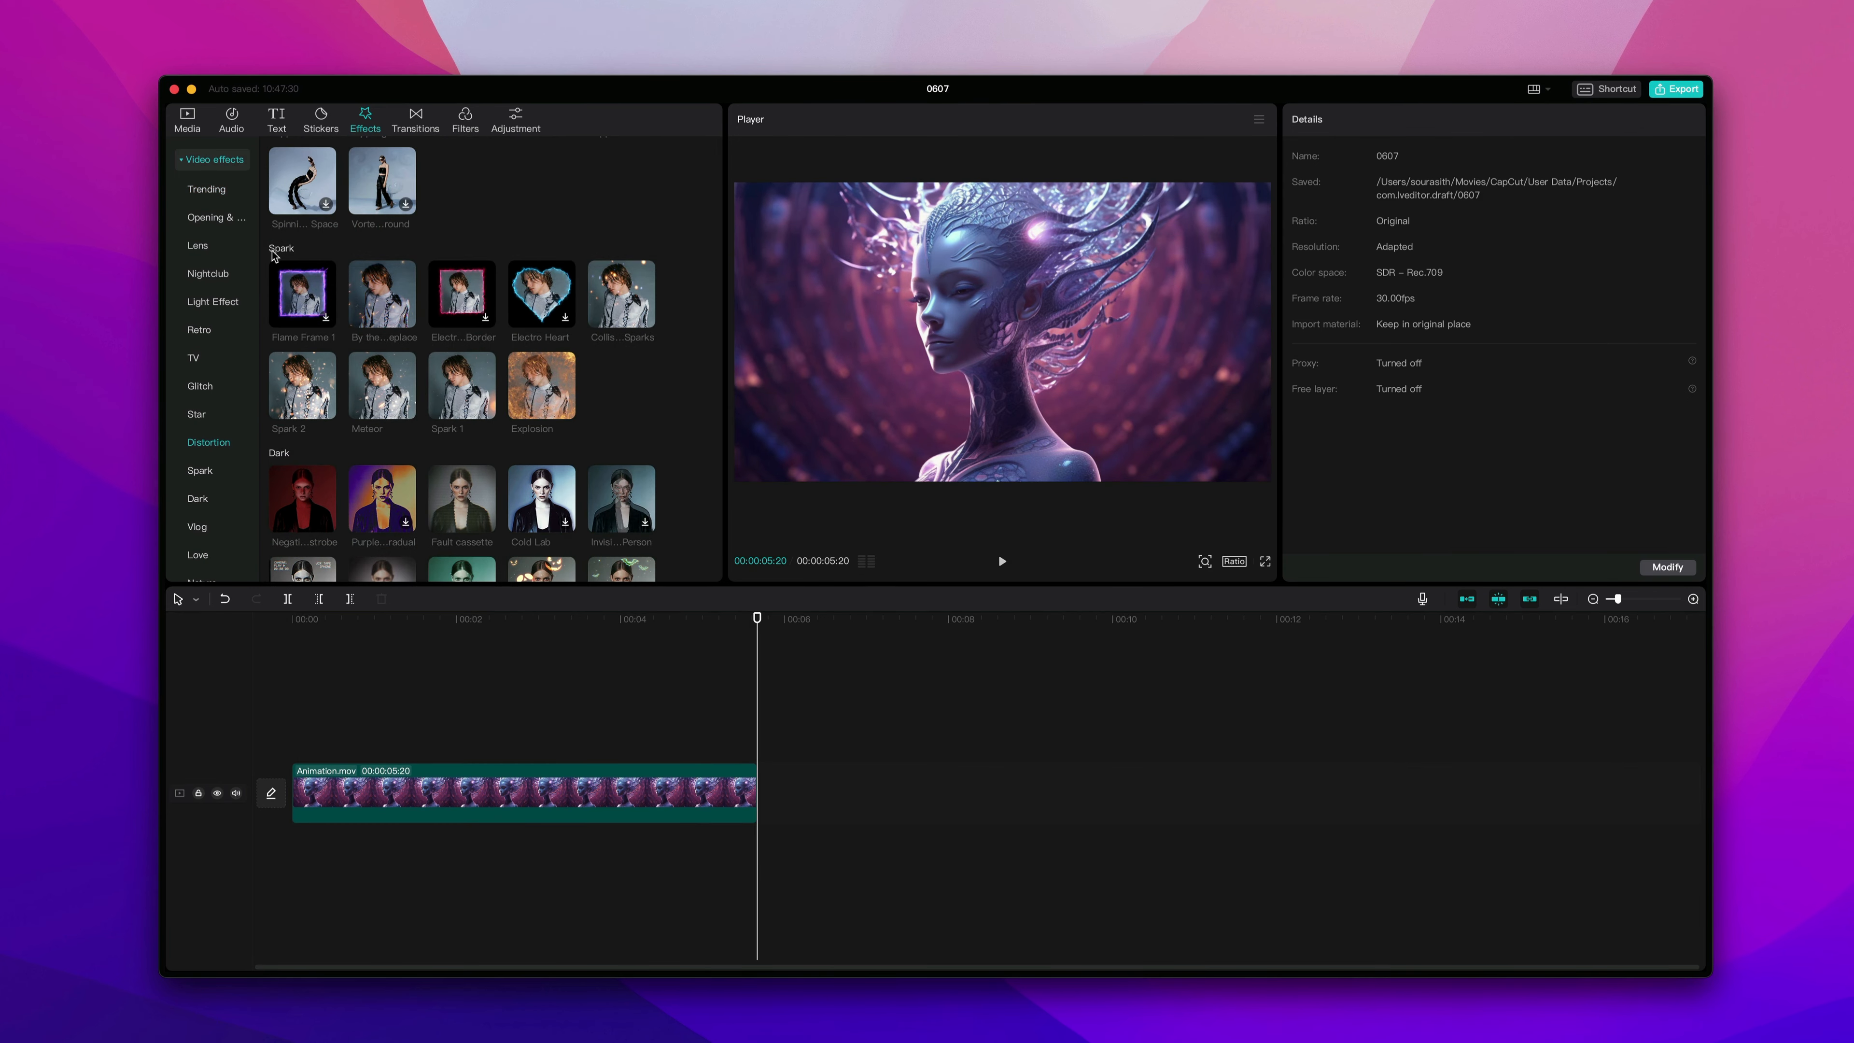
click(465, 374)
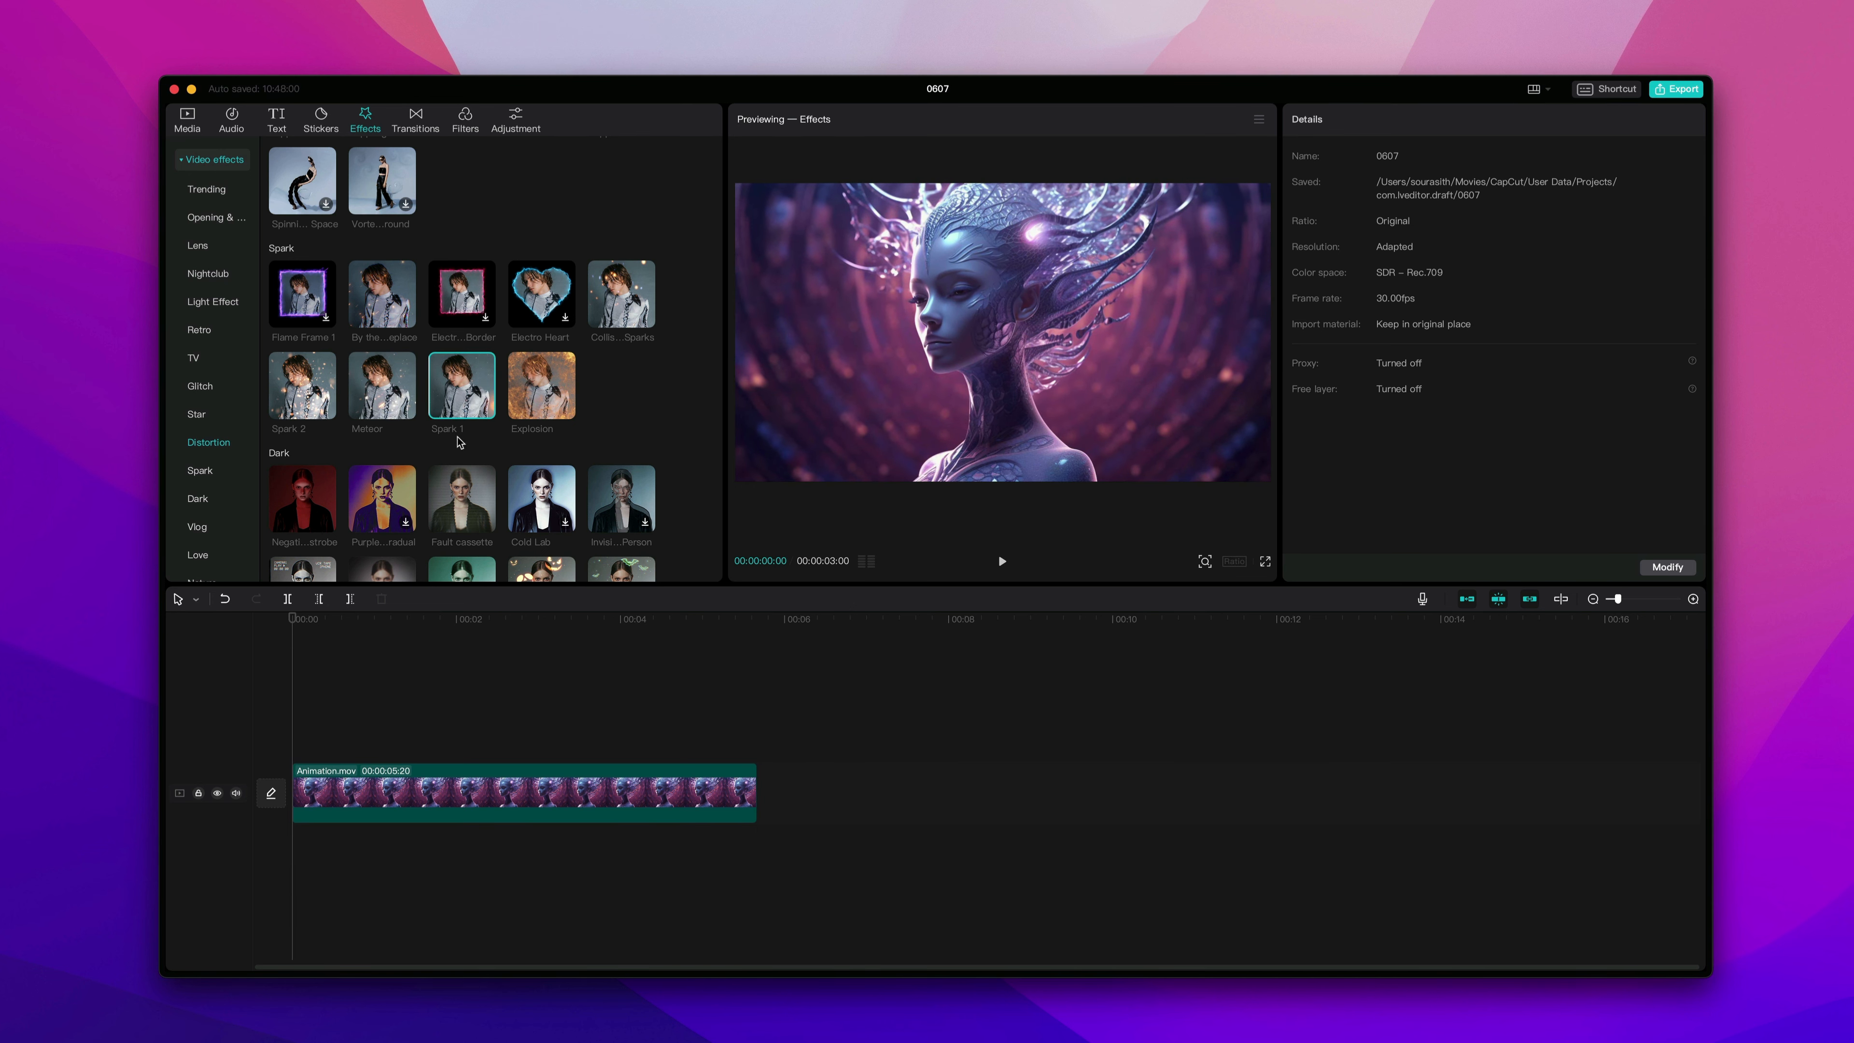
click(485, 410)
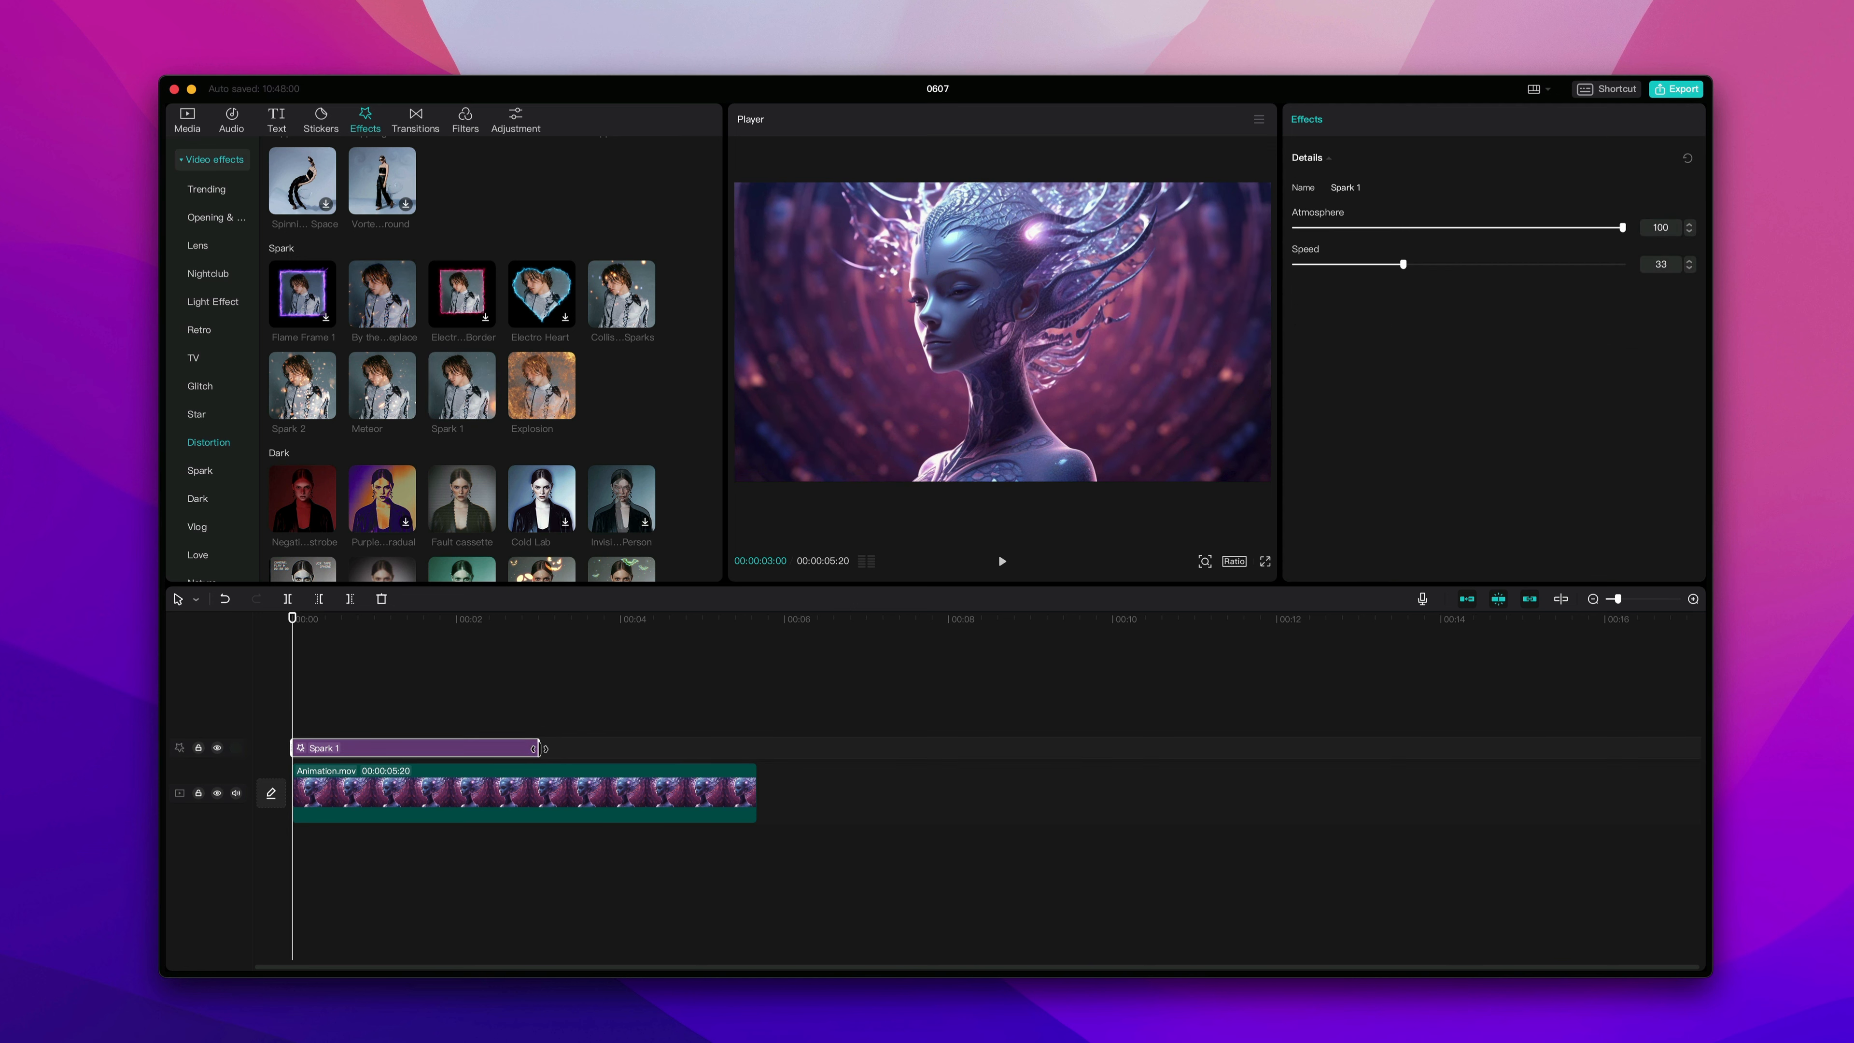
Stretch the Spark 1 effect to span the whole animation clip and play back the result.
drag(539, 748, 754, 749)
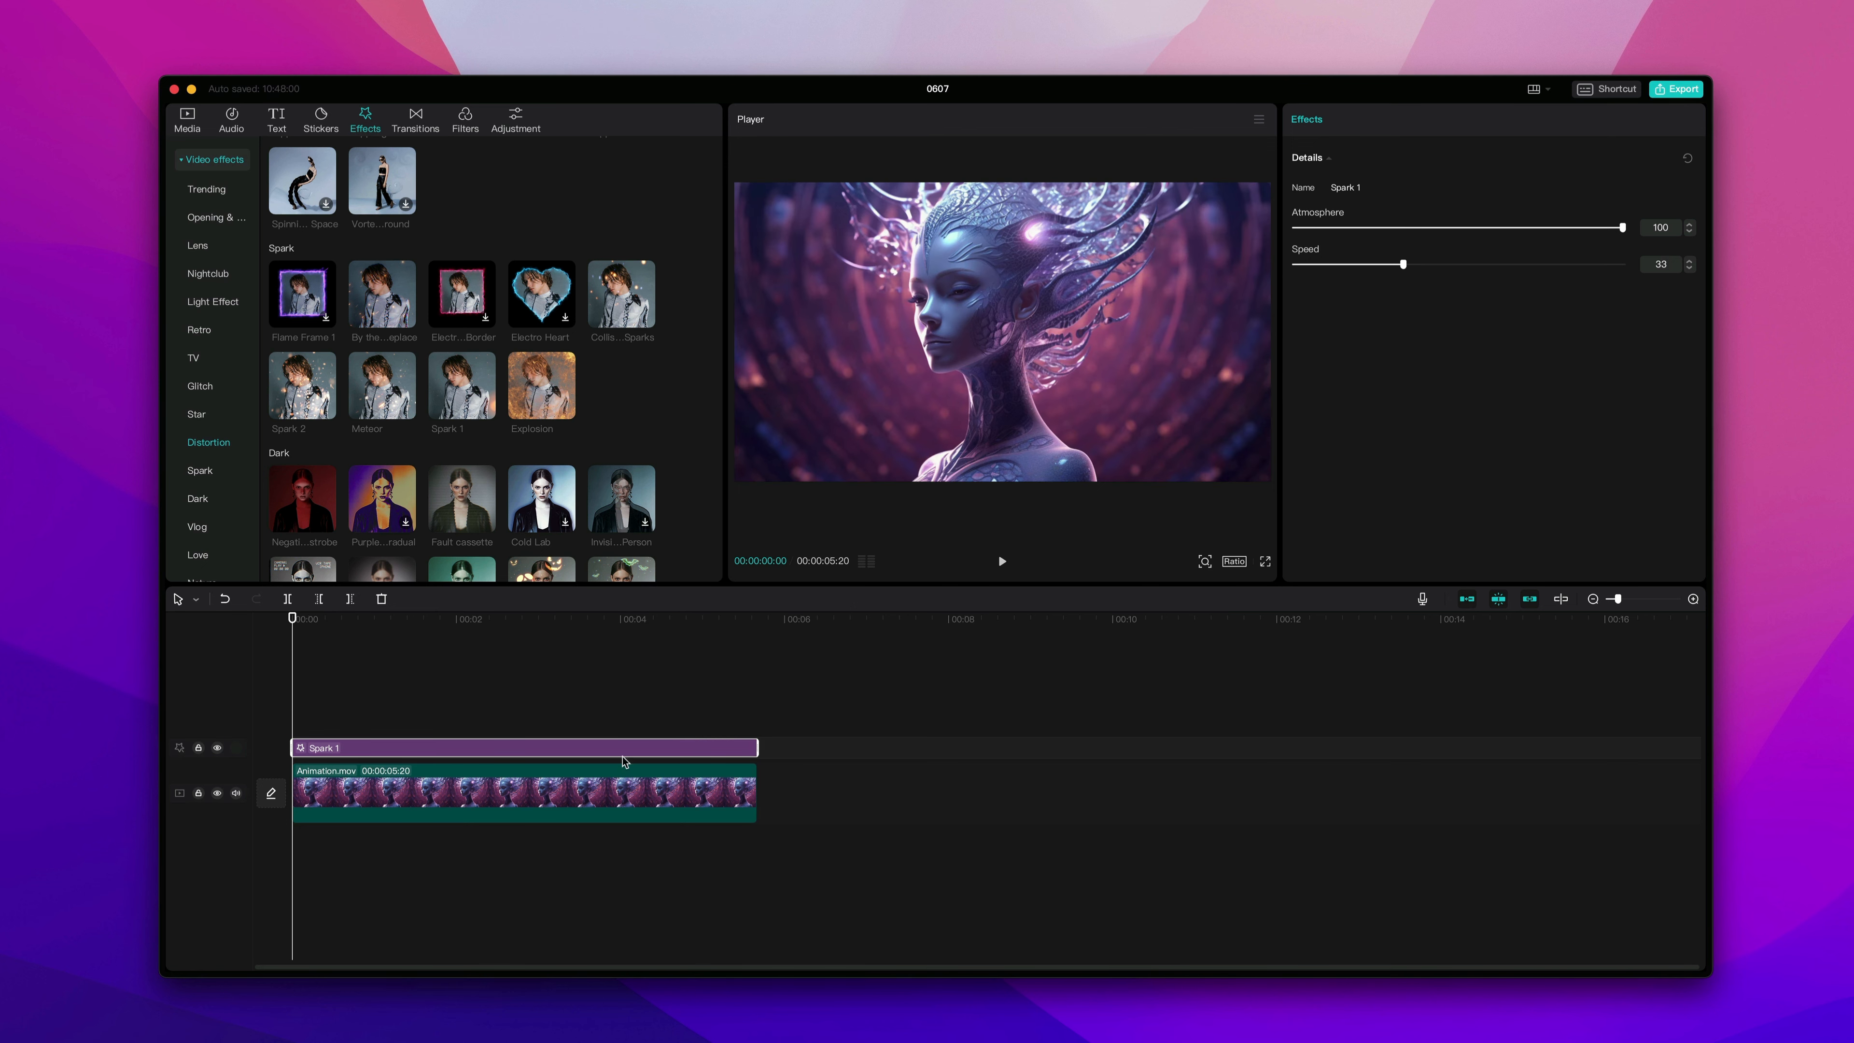
click(1001, 562)
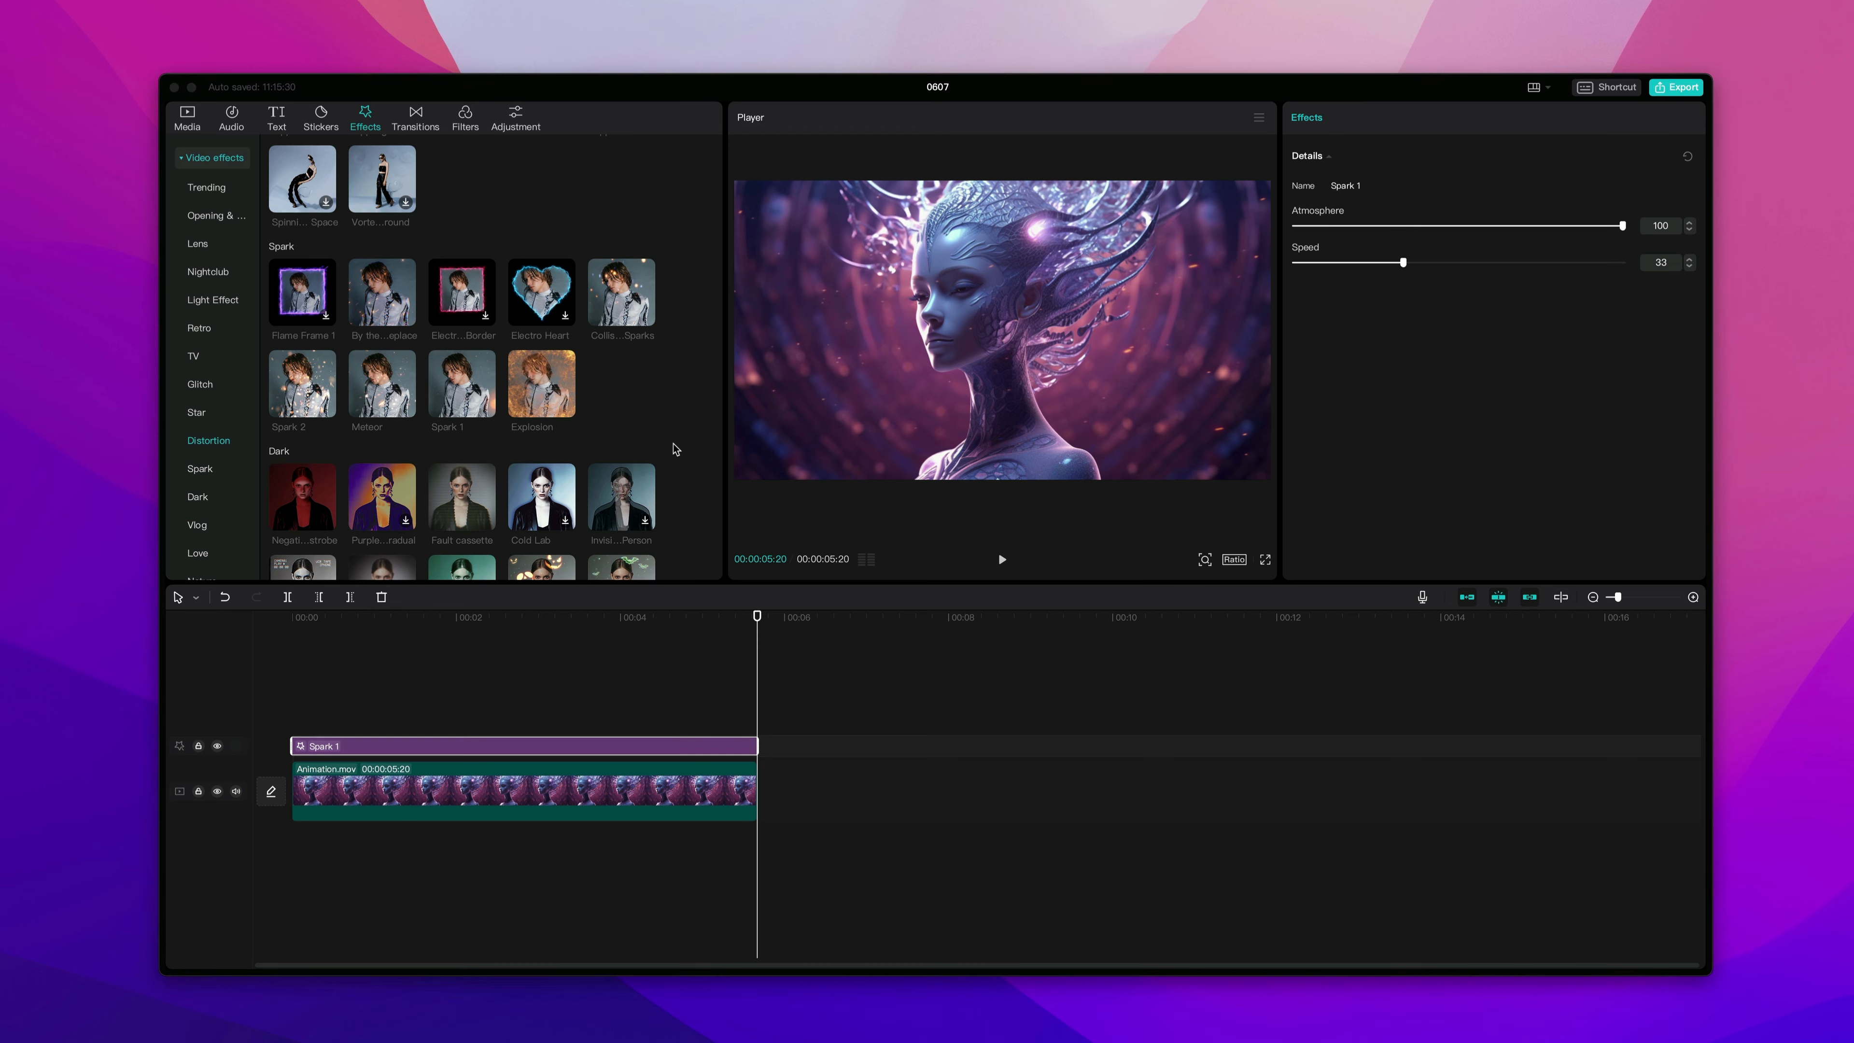
Browse the remaining video effect categories.
scroll(674, 448, down, 10)
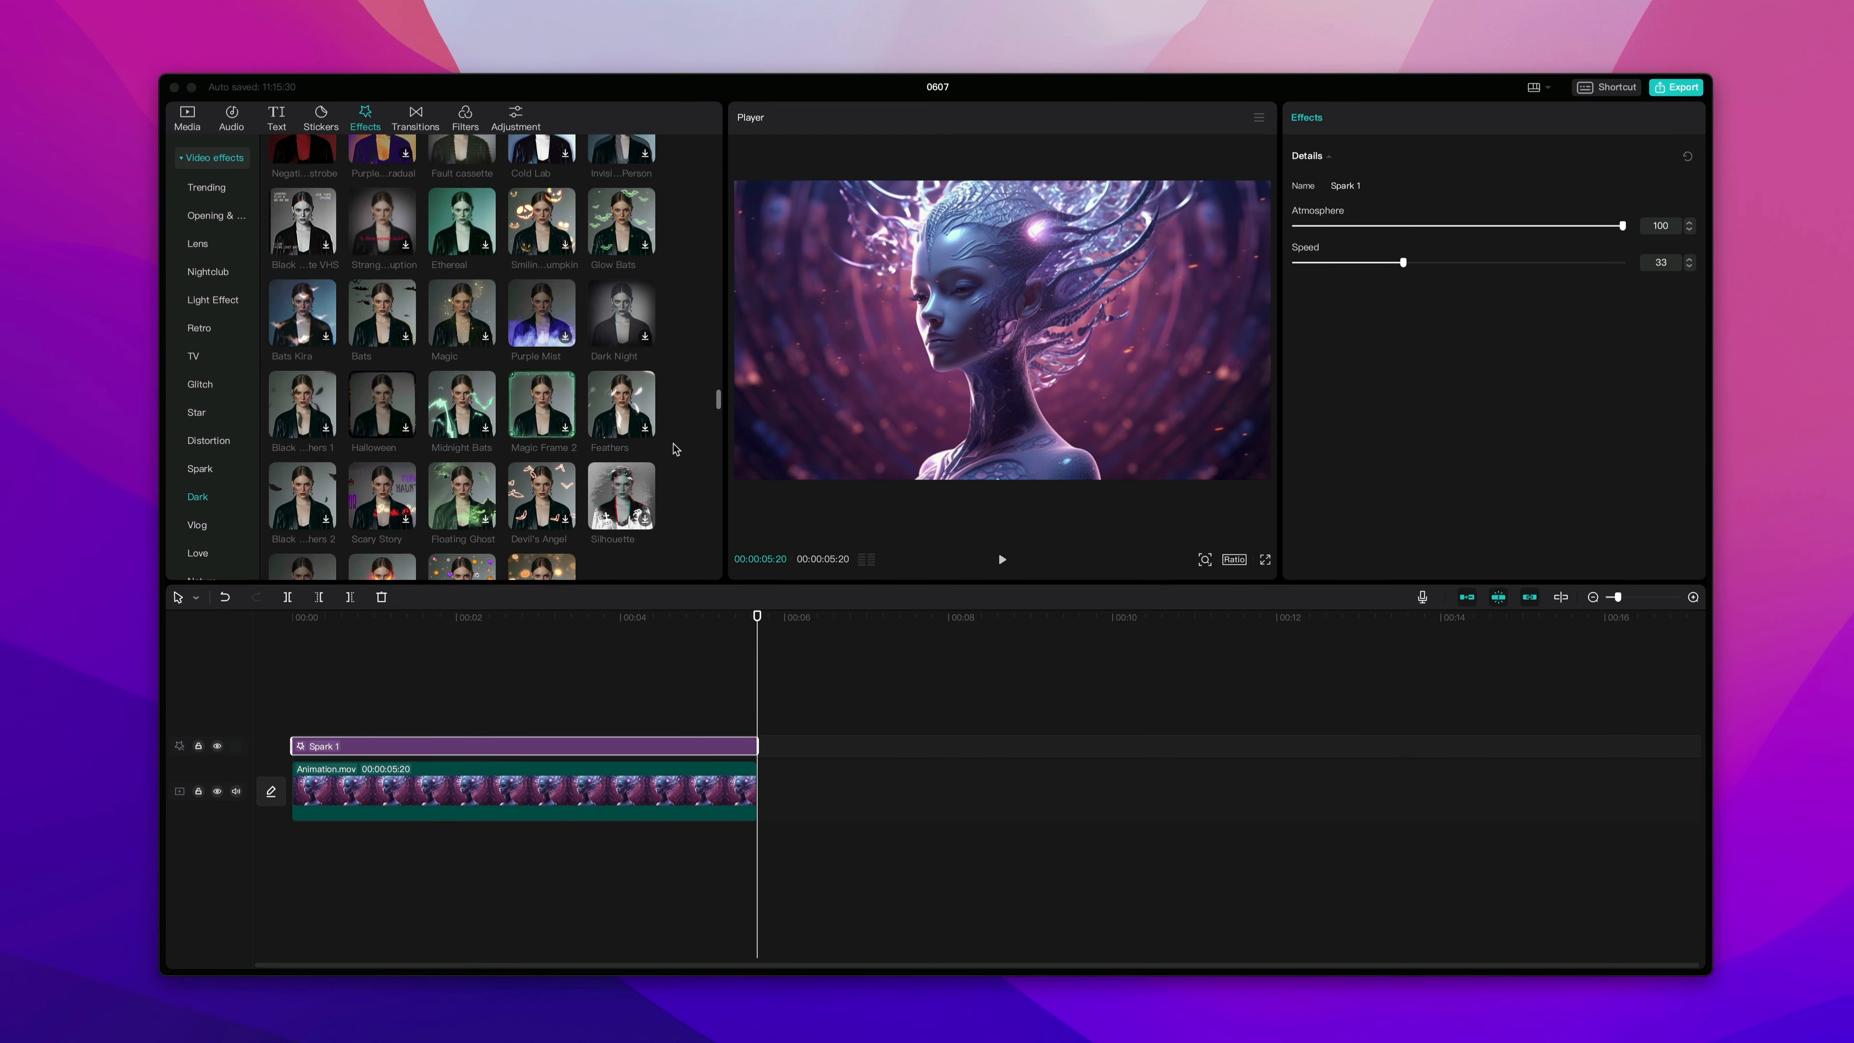
scroll(674, 449, down, 5)
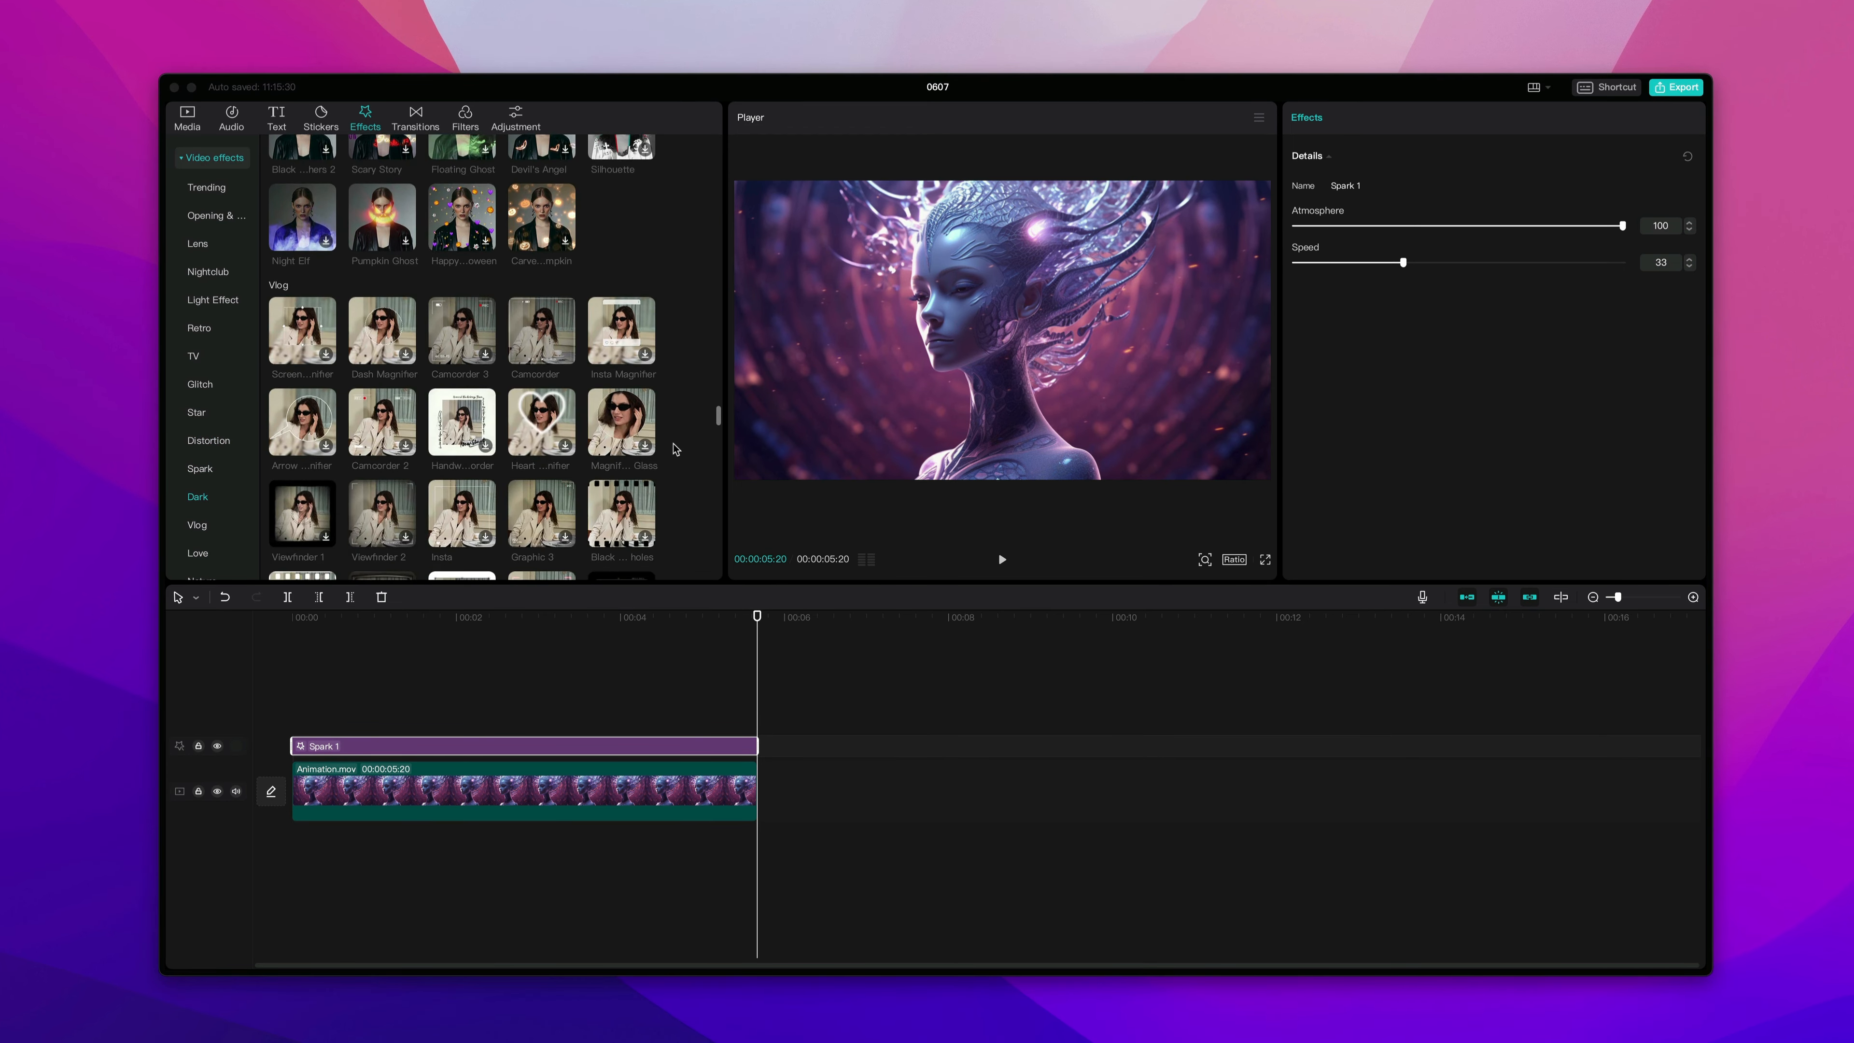
scroll(674, 448, down, 3)
scroll(674, 449, up, 8)
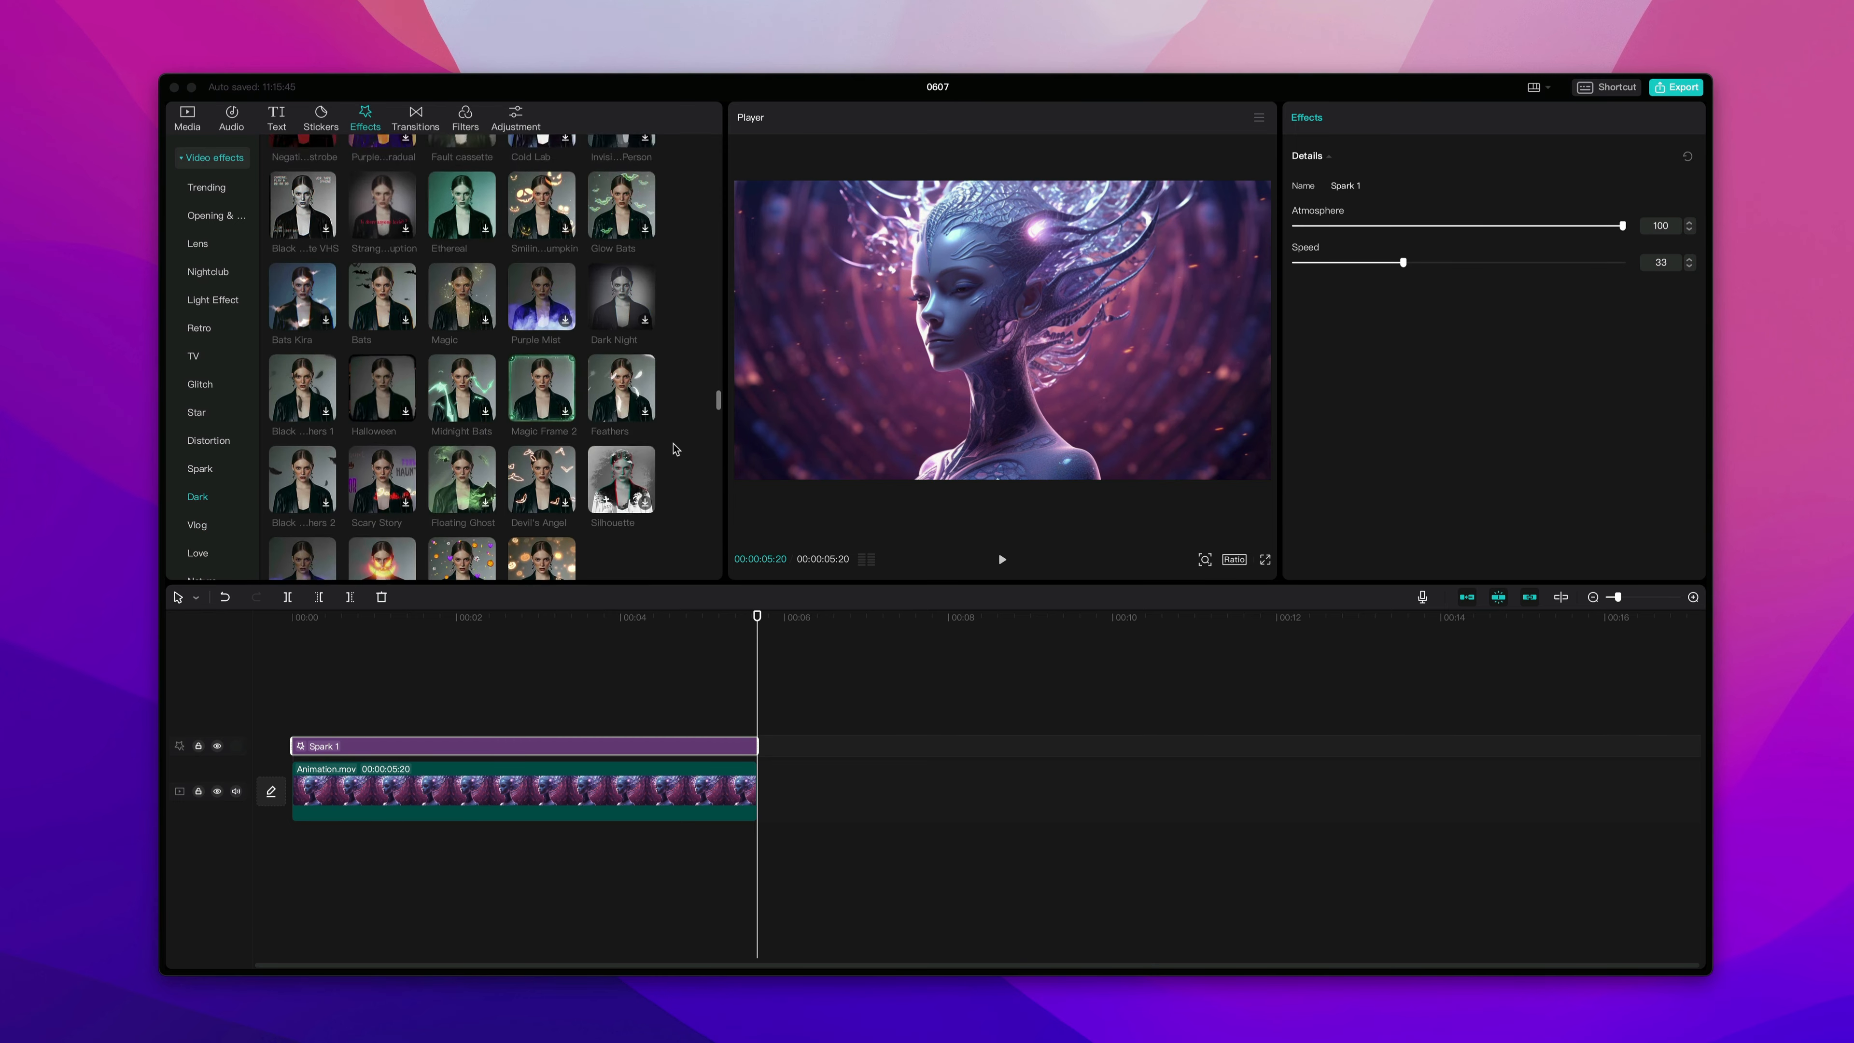
scroll(674, 448, up, 10)
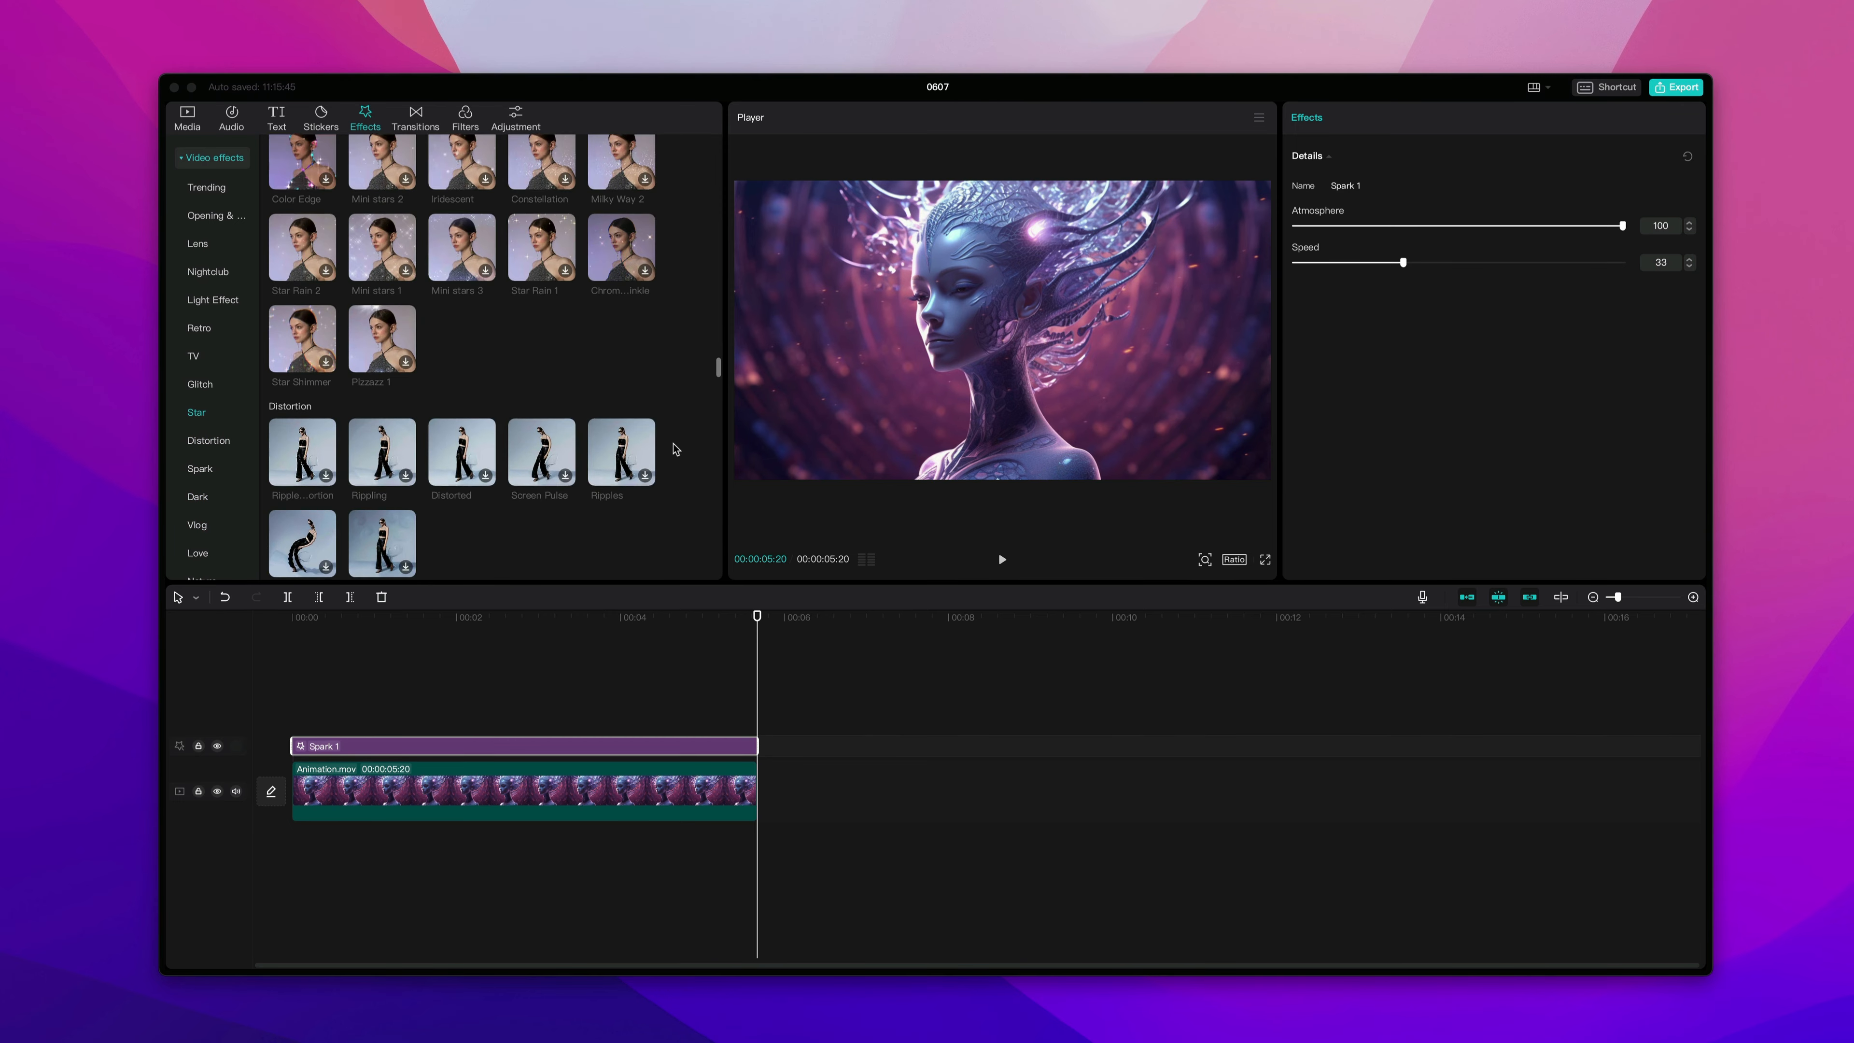
scroll(674, 449, up, 3)
scroll(674, 449, down, 7)
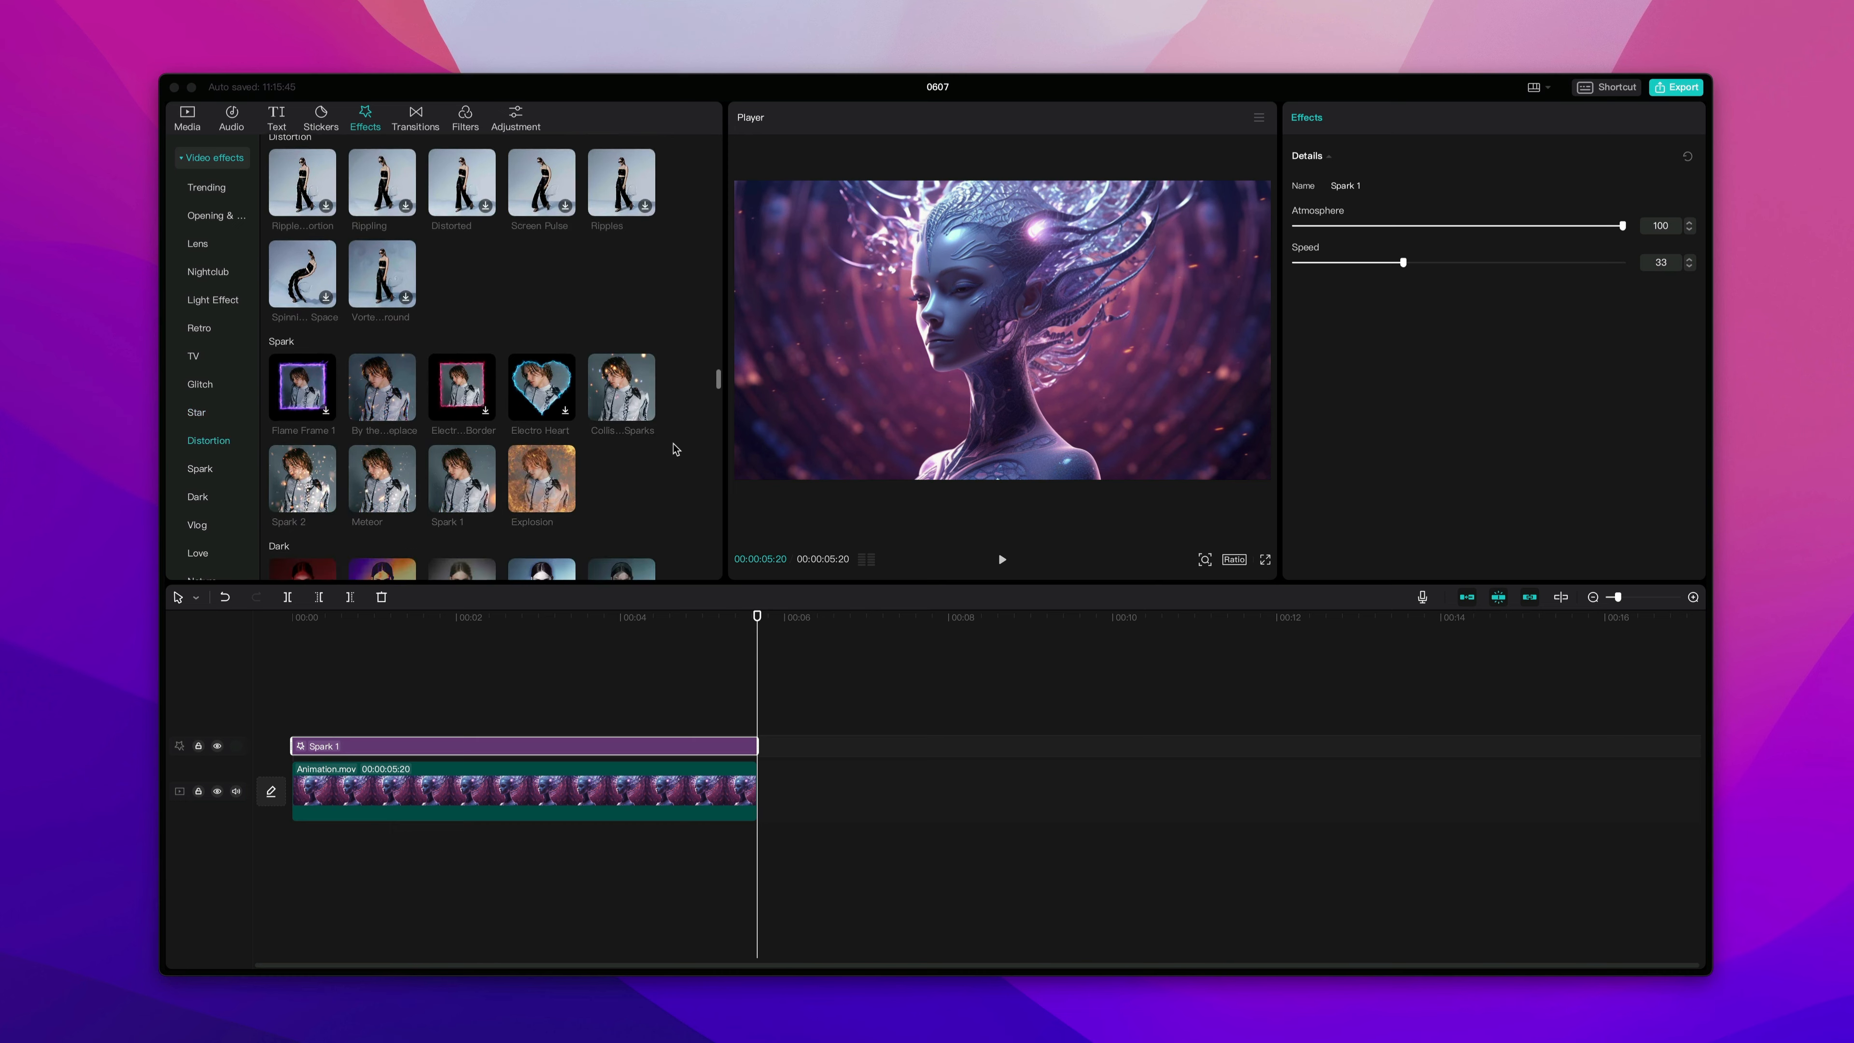
scroll(675, 448, down, 1)
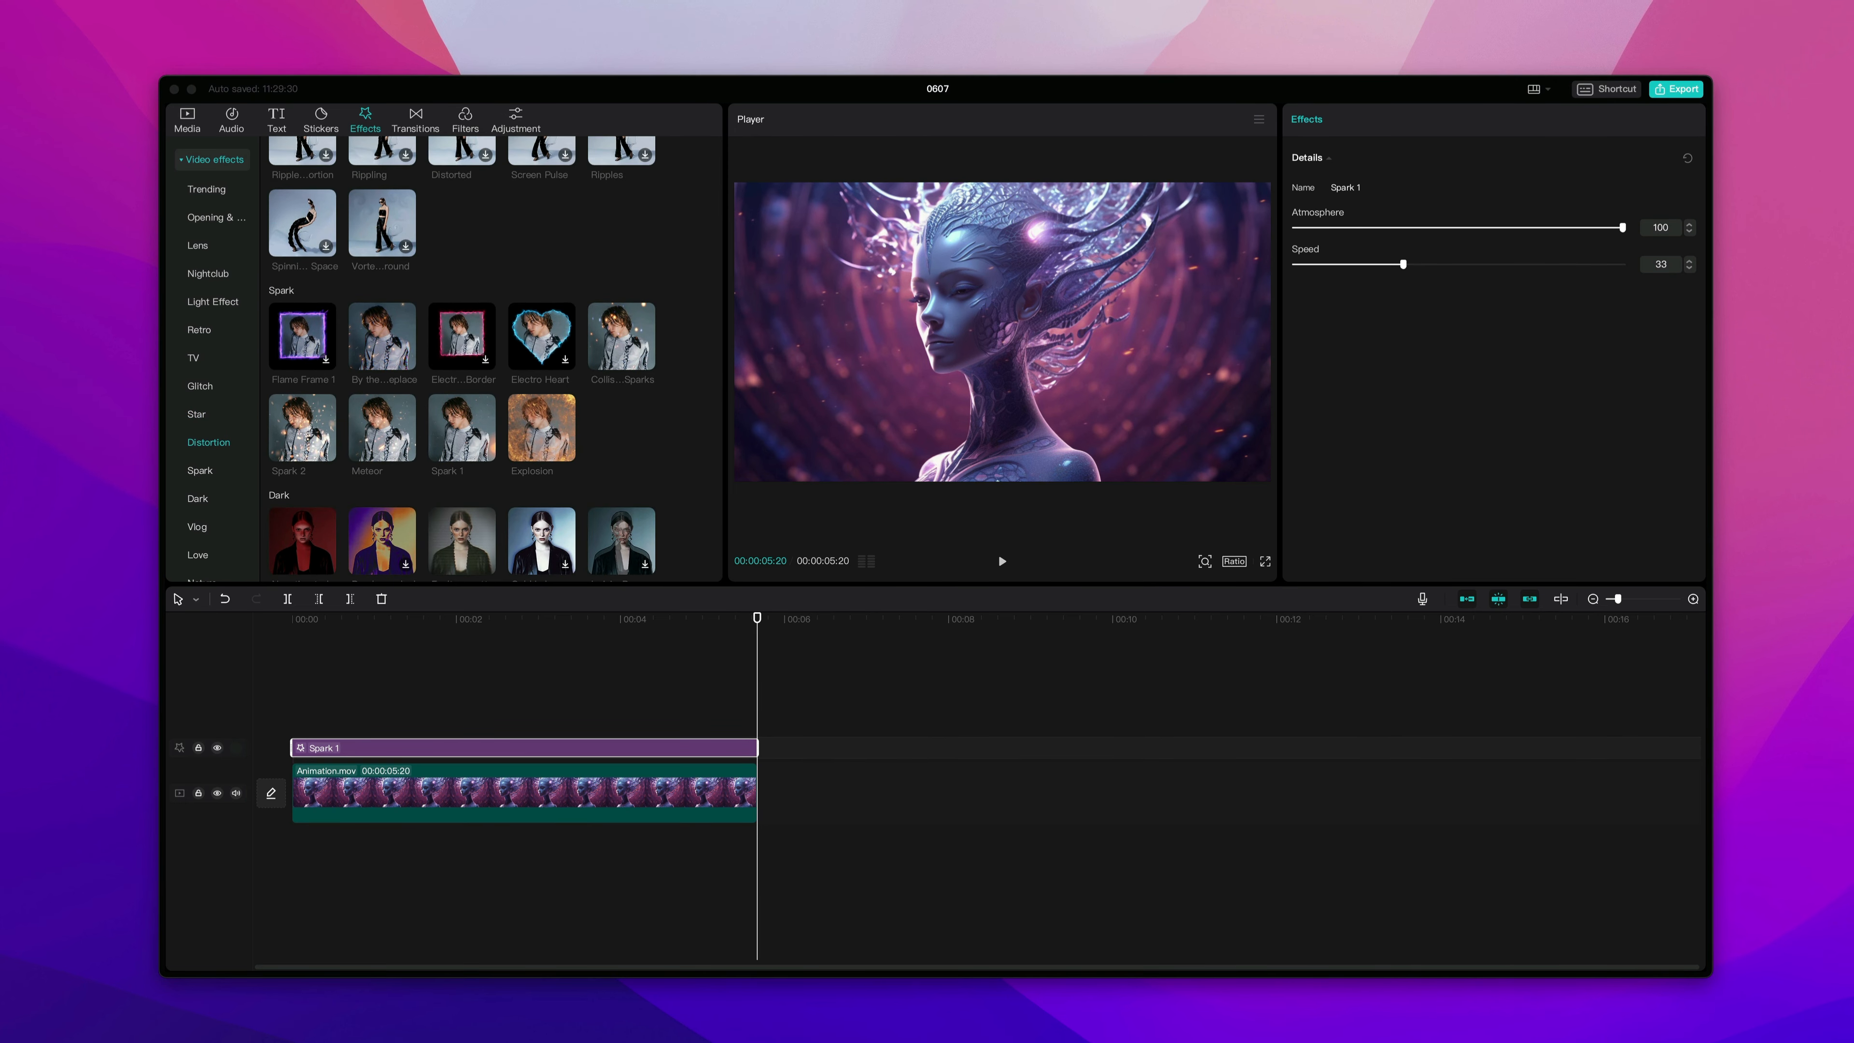
Browse the transitions library through its categories.
click(416, 121)
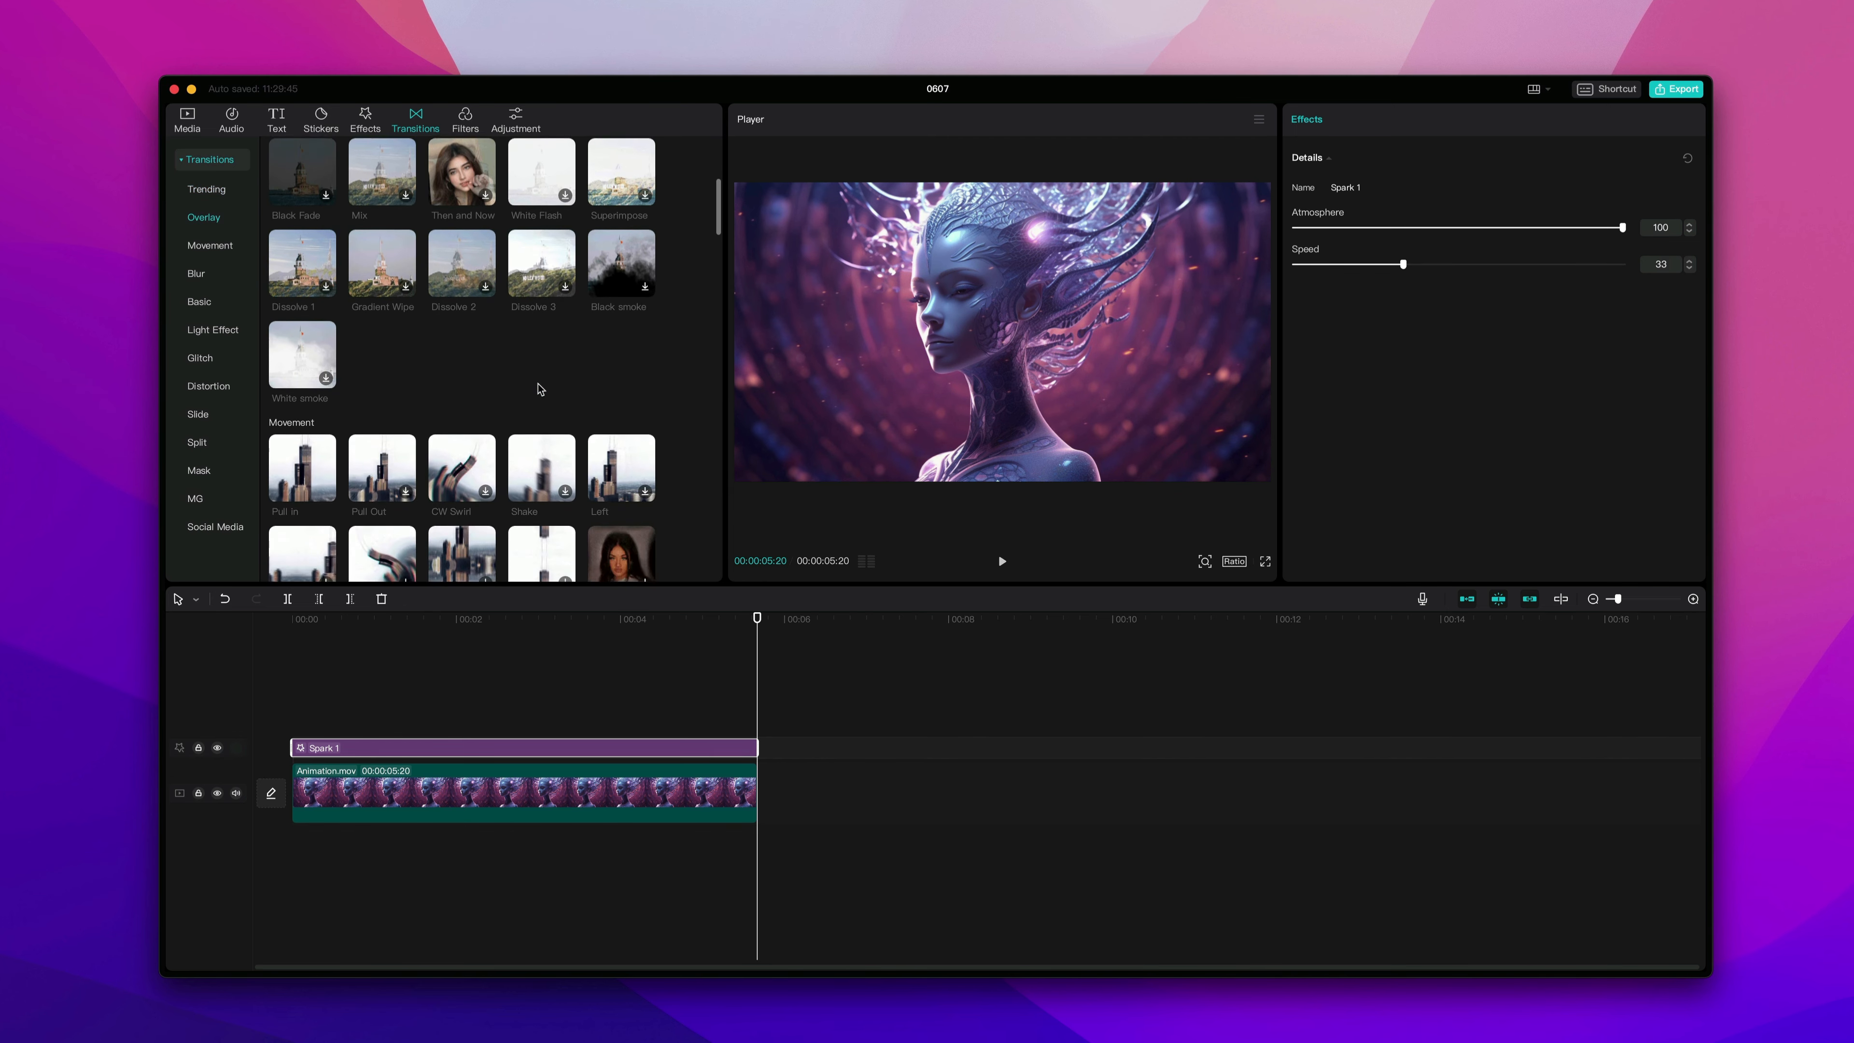
scroll(540, 388, down, 5)
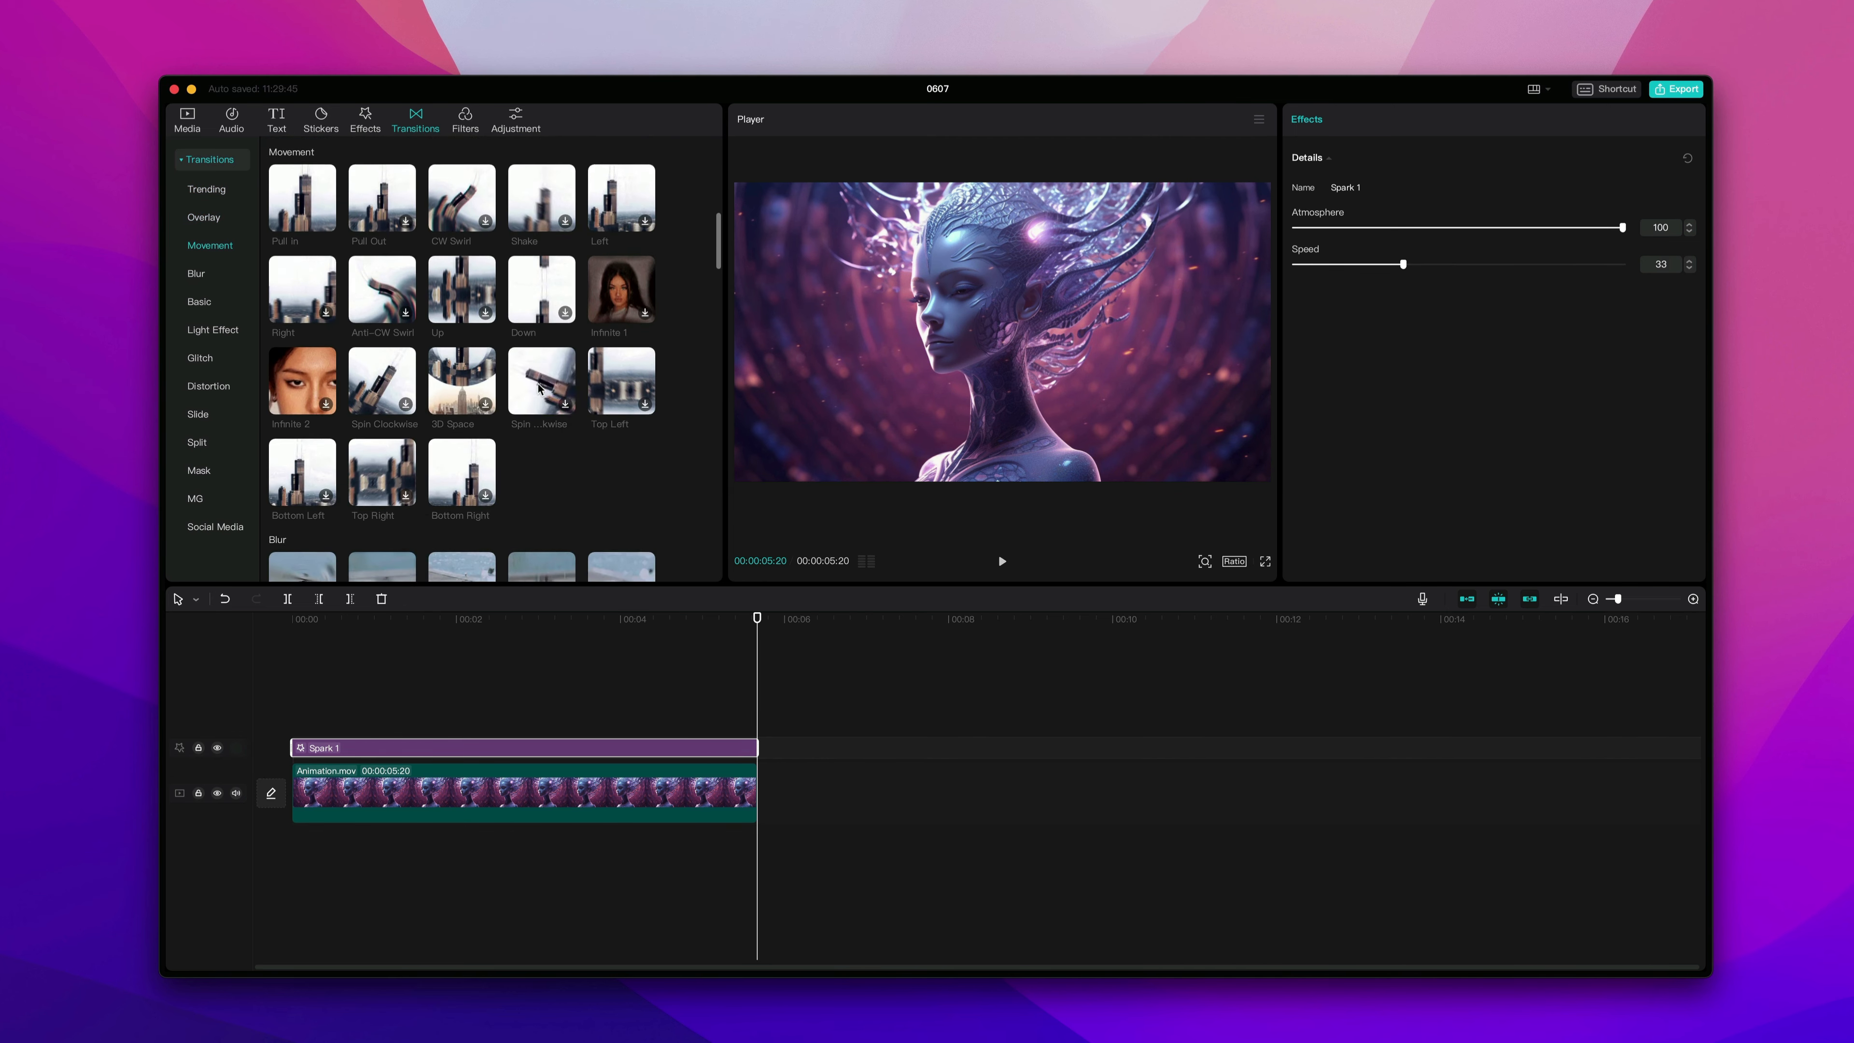
scroll(540, 389, down, 3)
scroll(540, 388, down, 3)
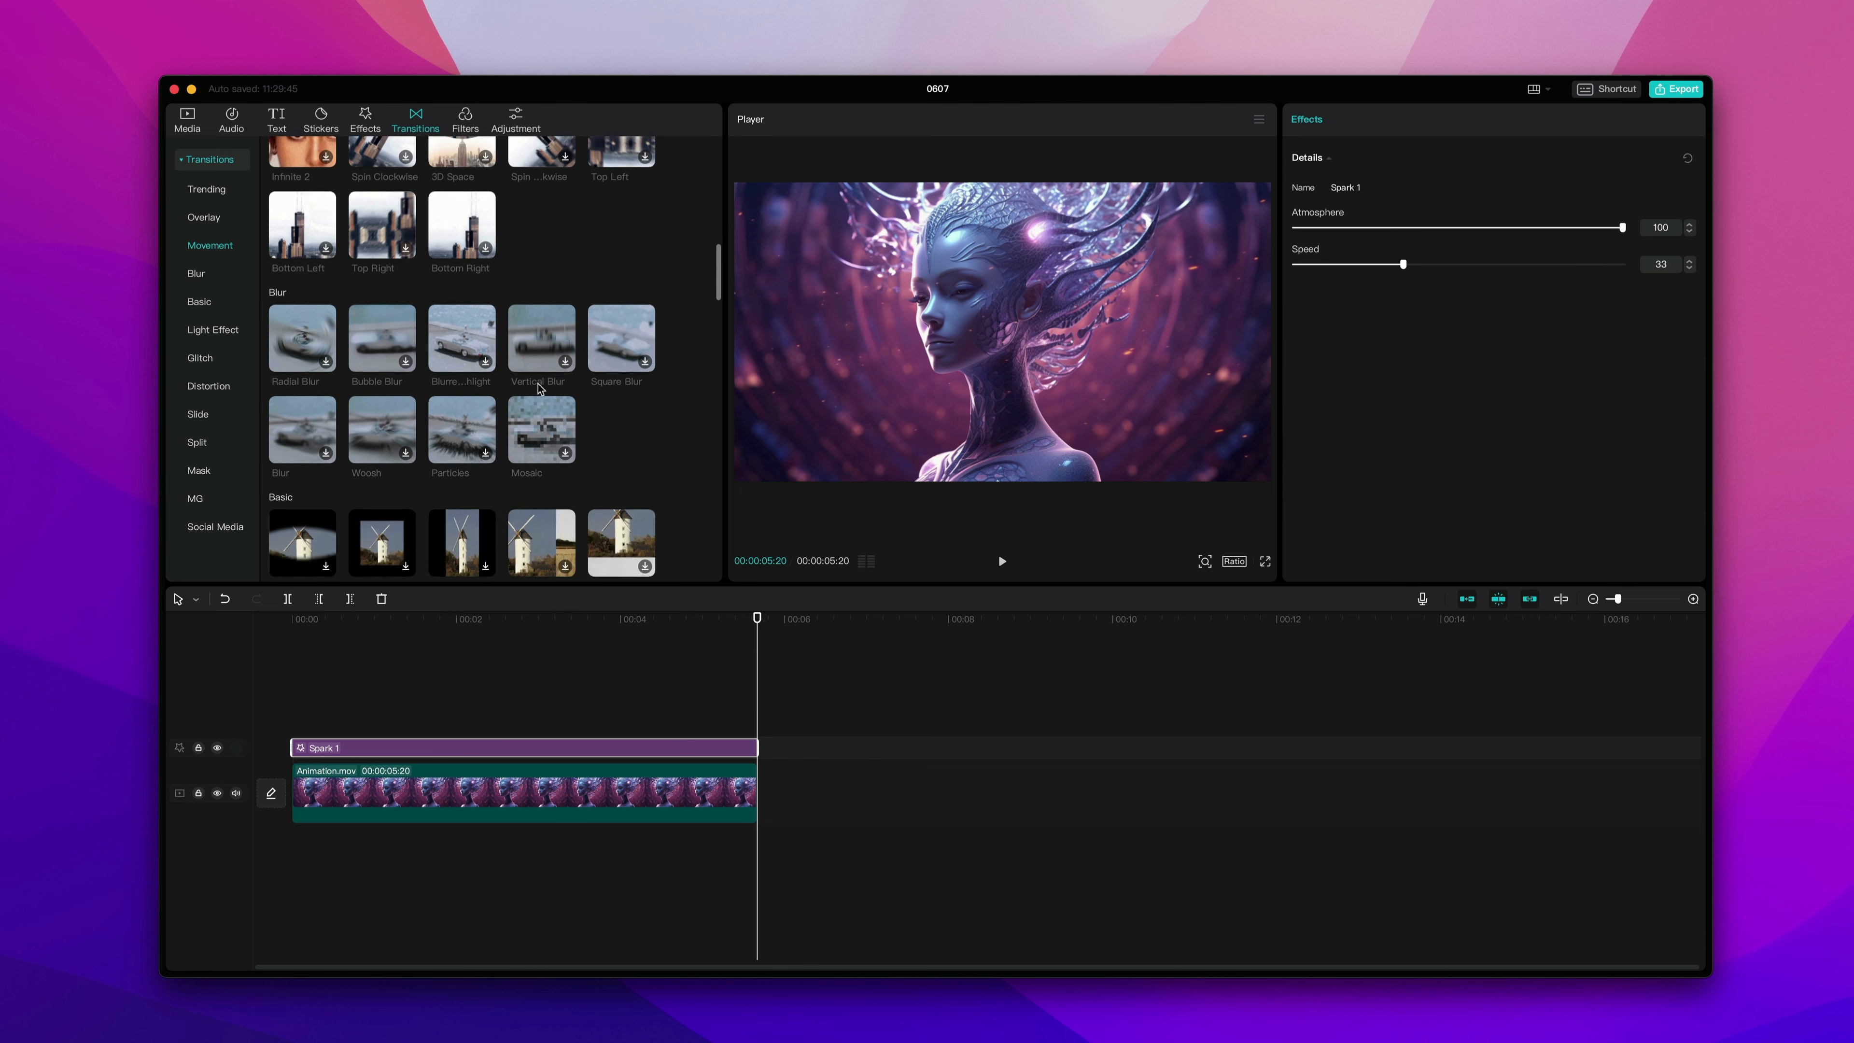
scroll(540, 388, down, 2)
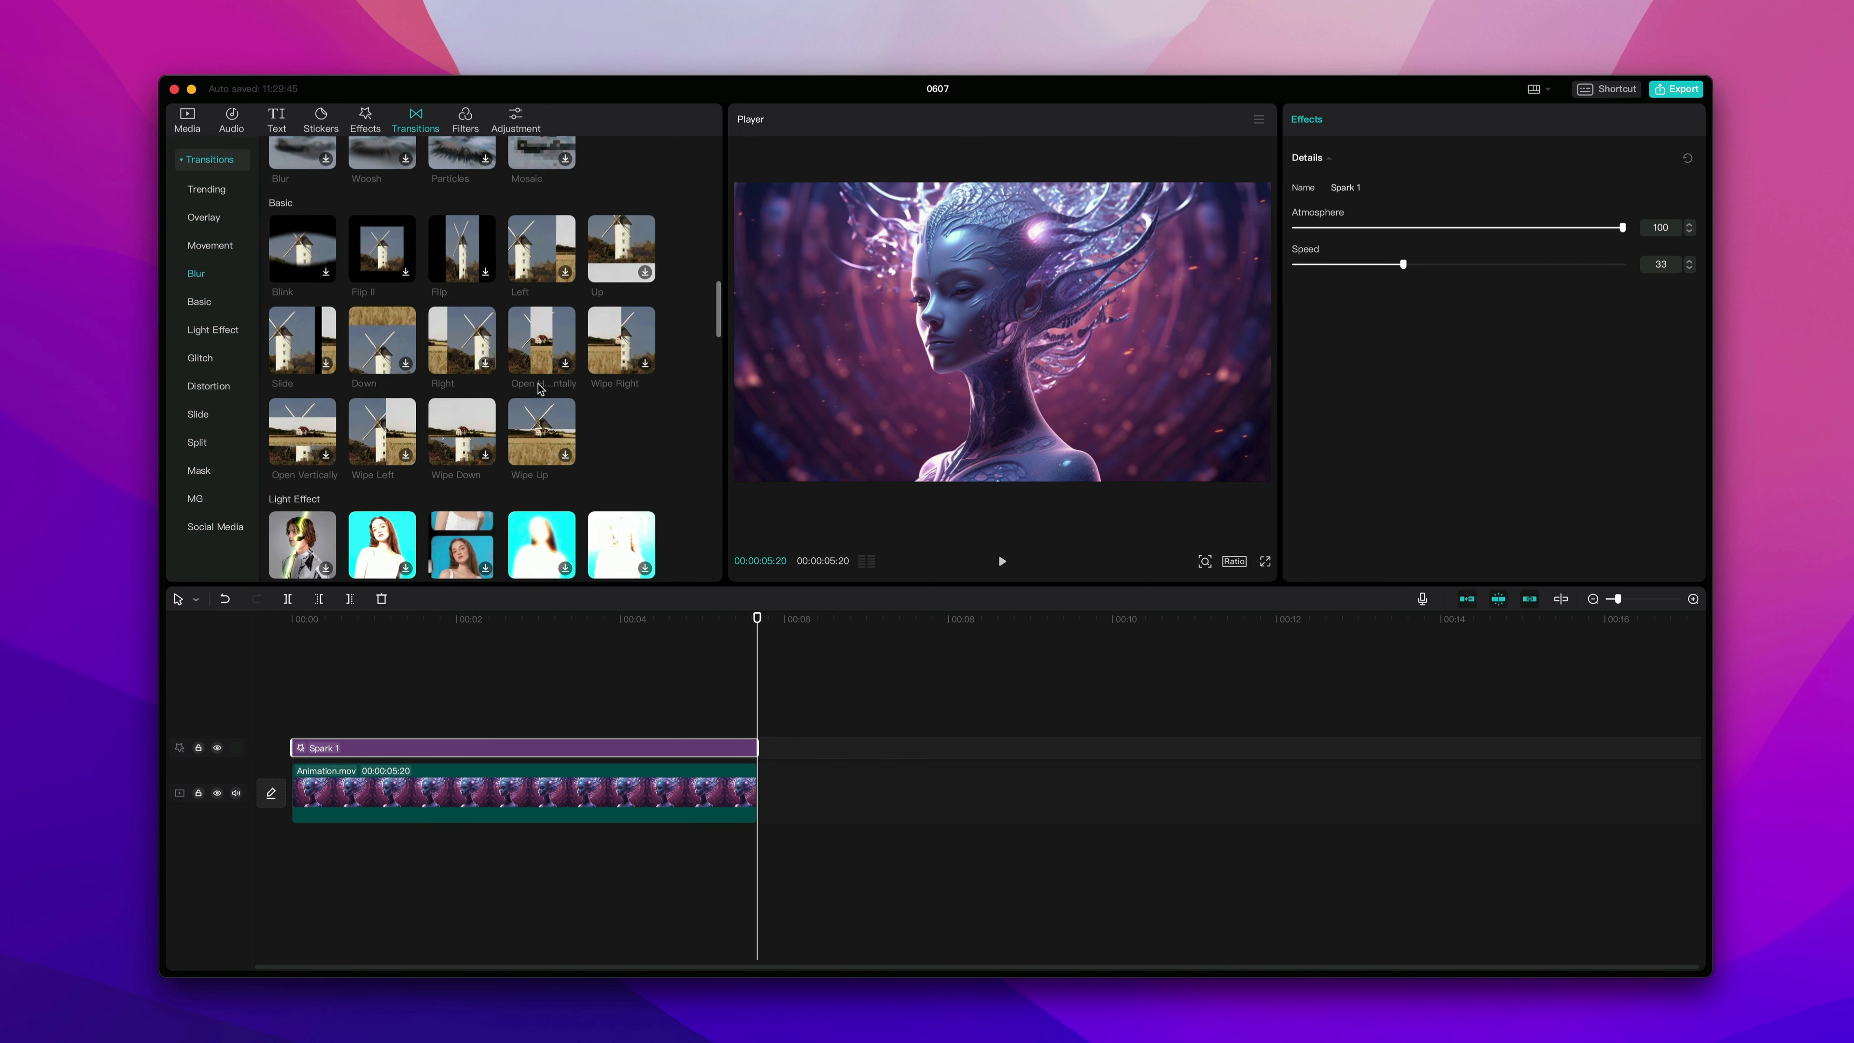
scroll(541, 388, down, 4)
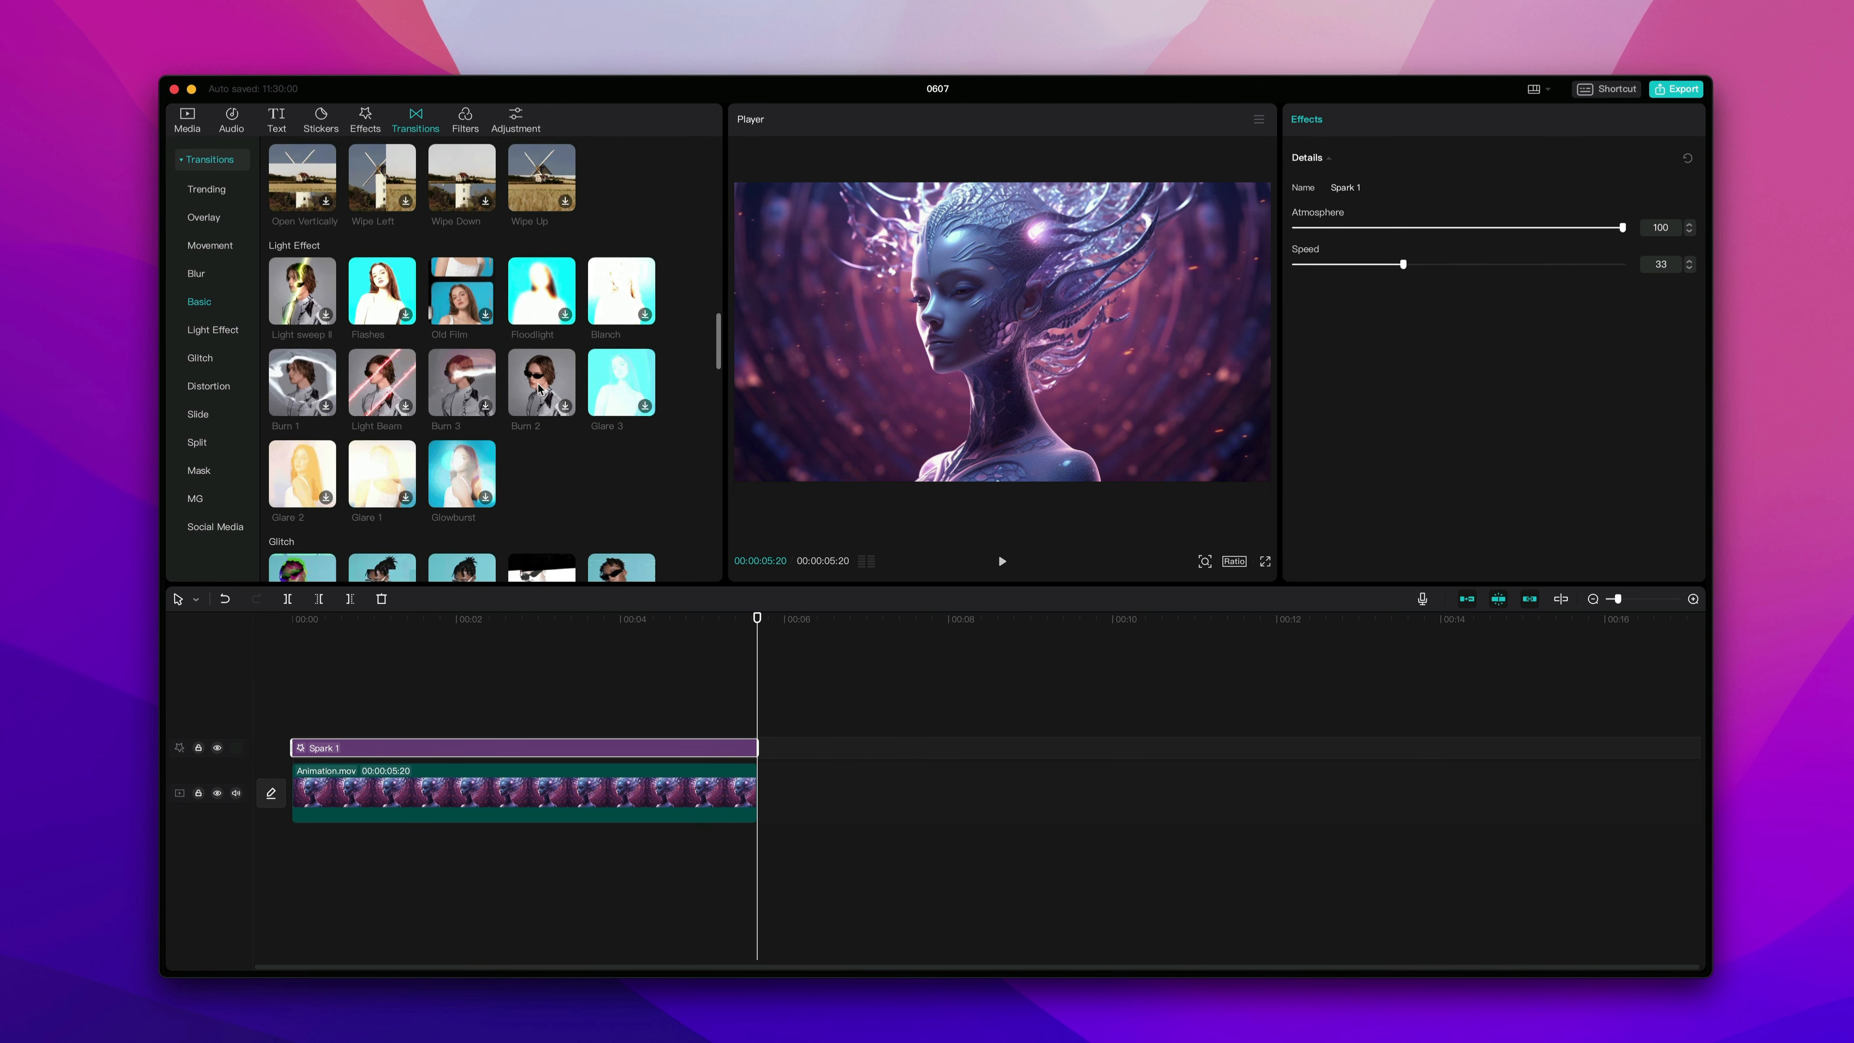
Scroll through the Light Effect, Glitch and Distortion transition categories and back to the top.
scroll(540, 389, down, 3)
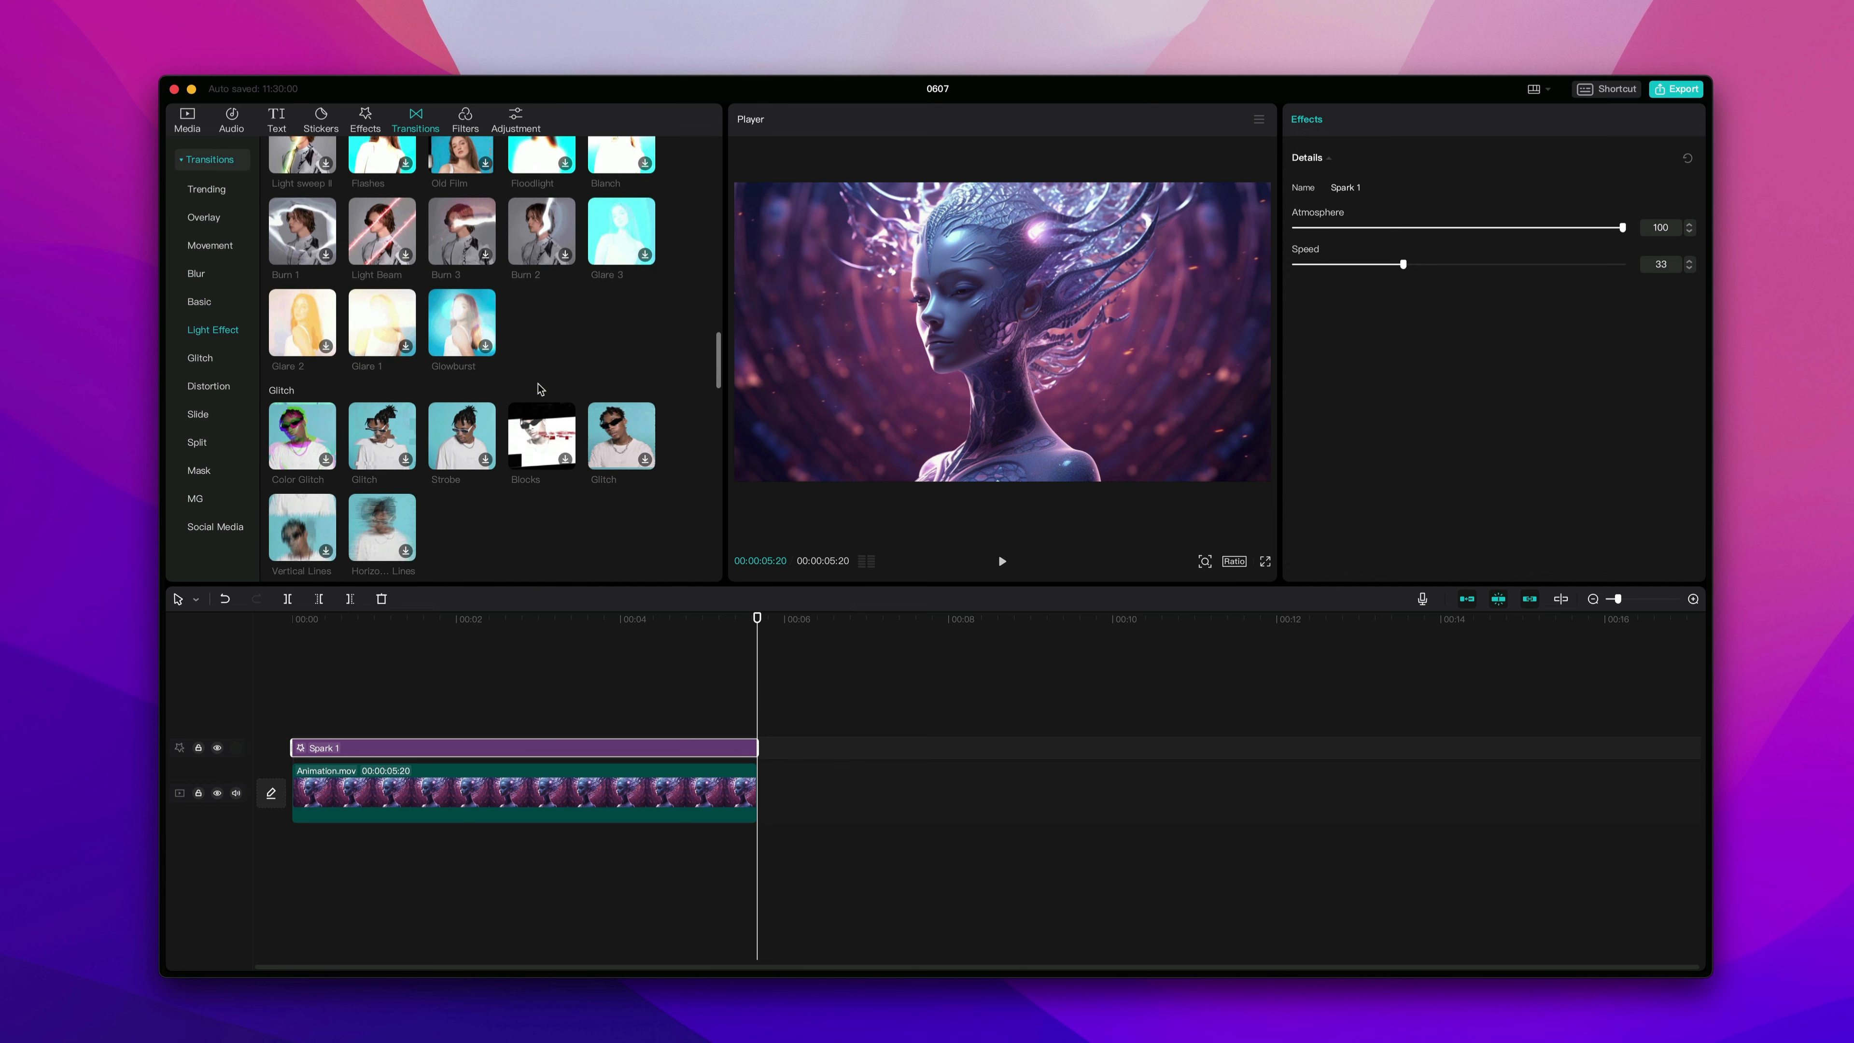
scroll(540, 389, down, 1)
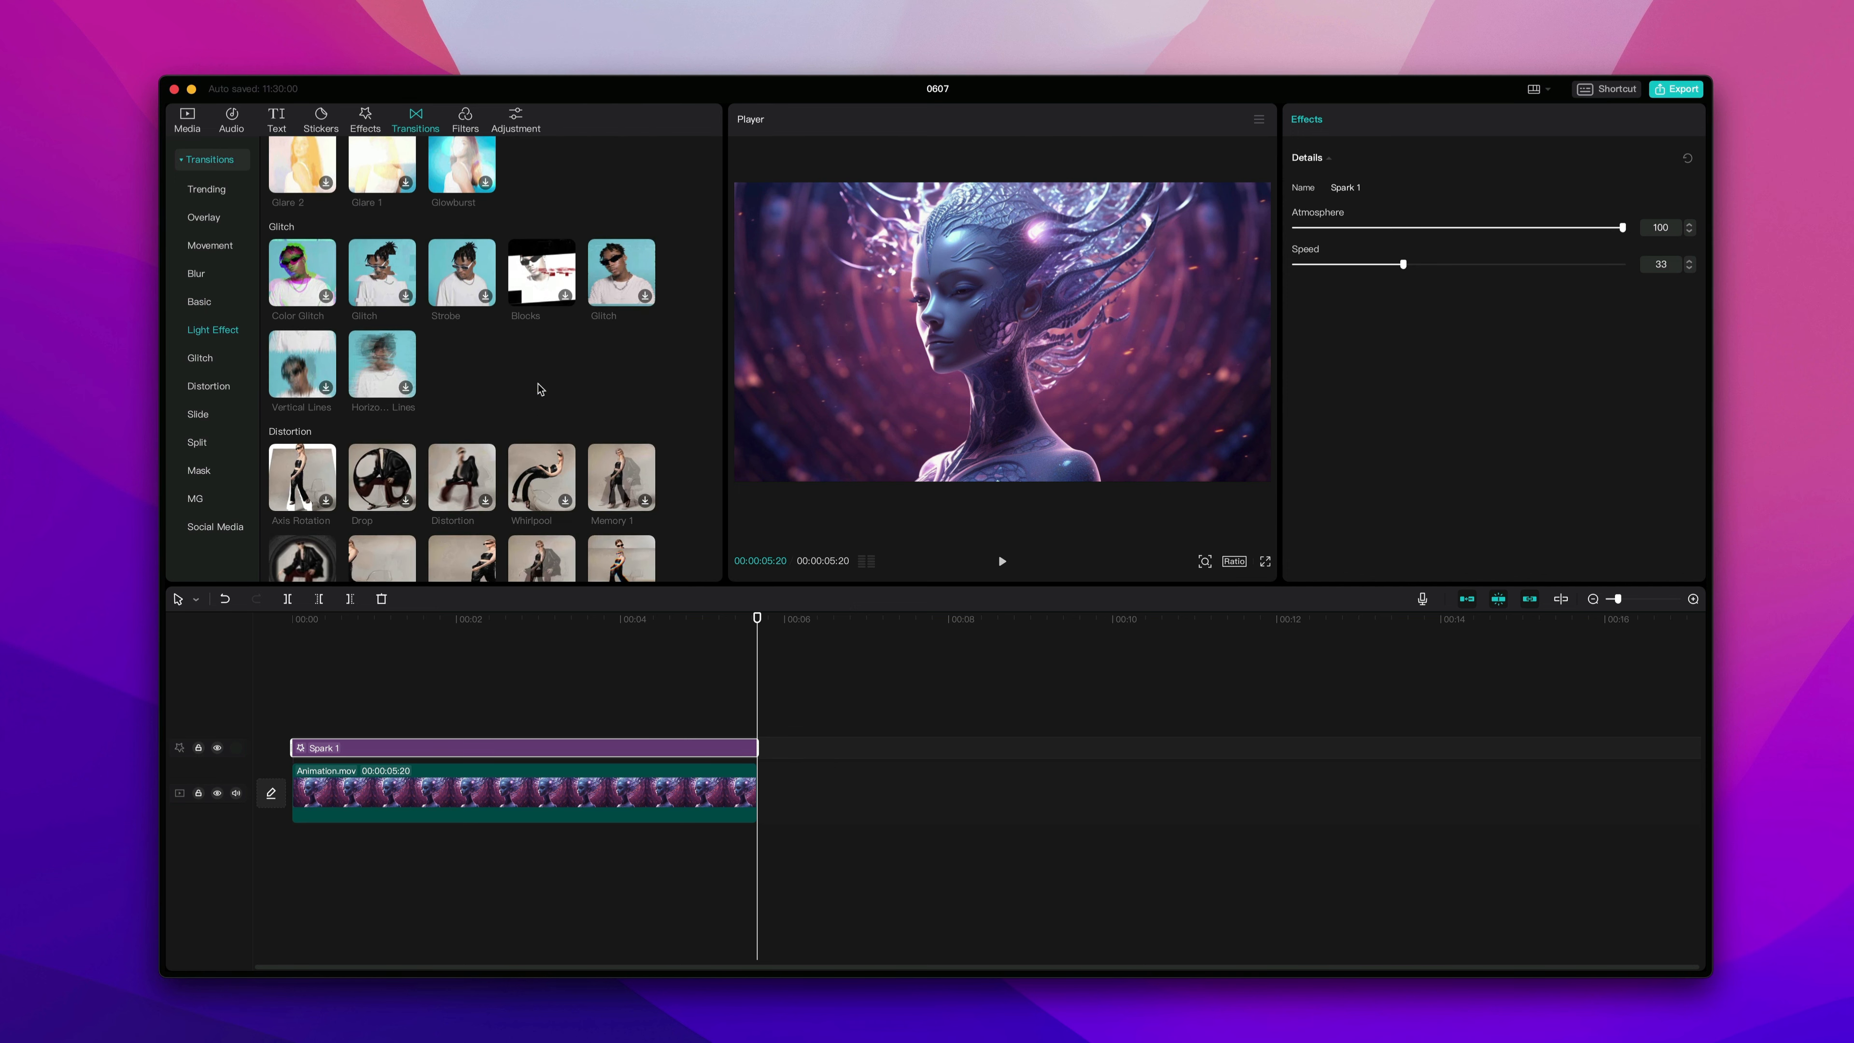
scroll(540, 389, down, 2)
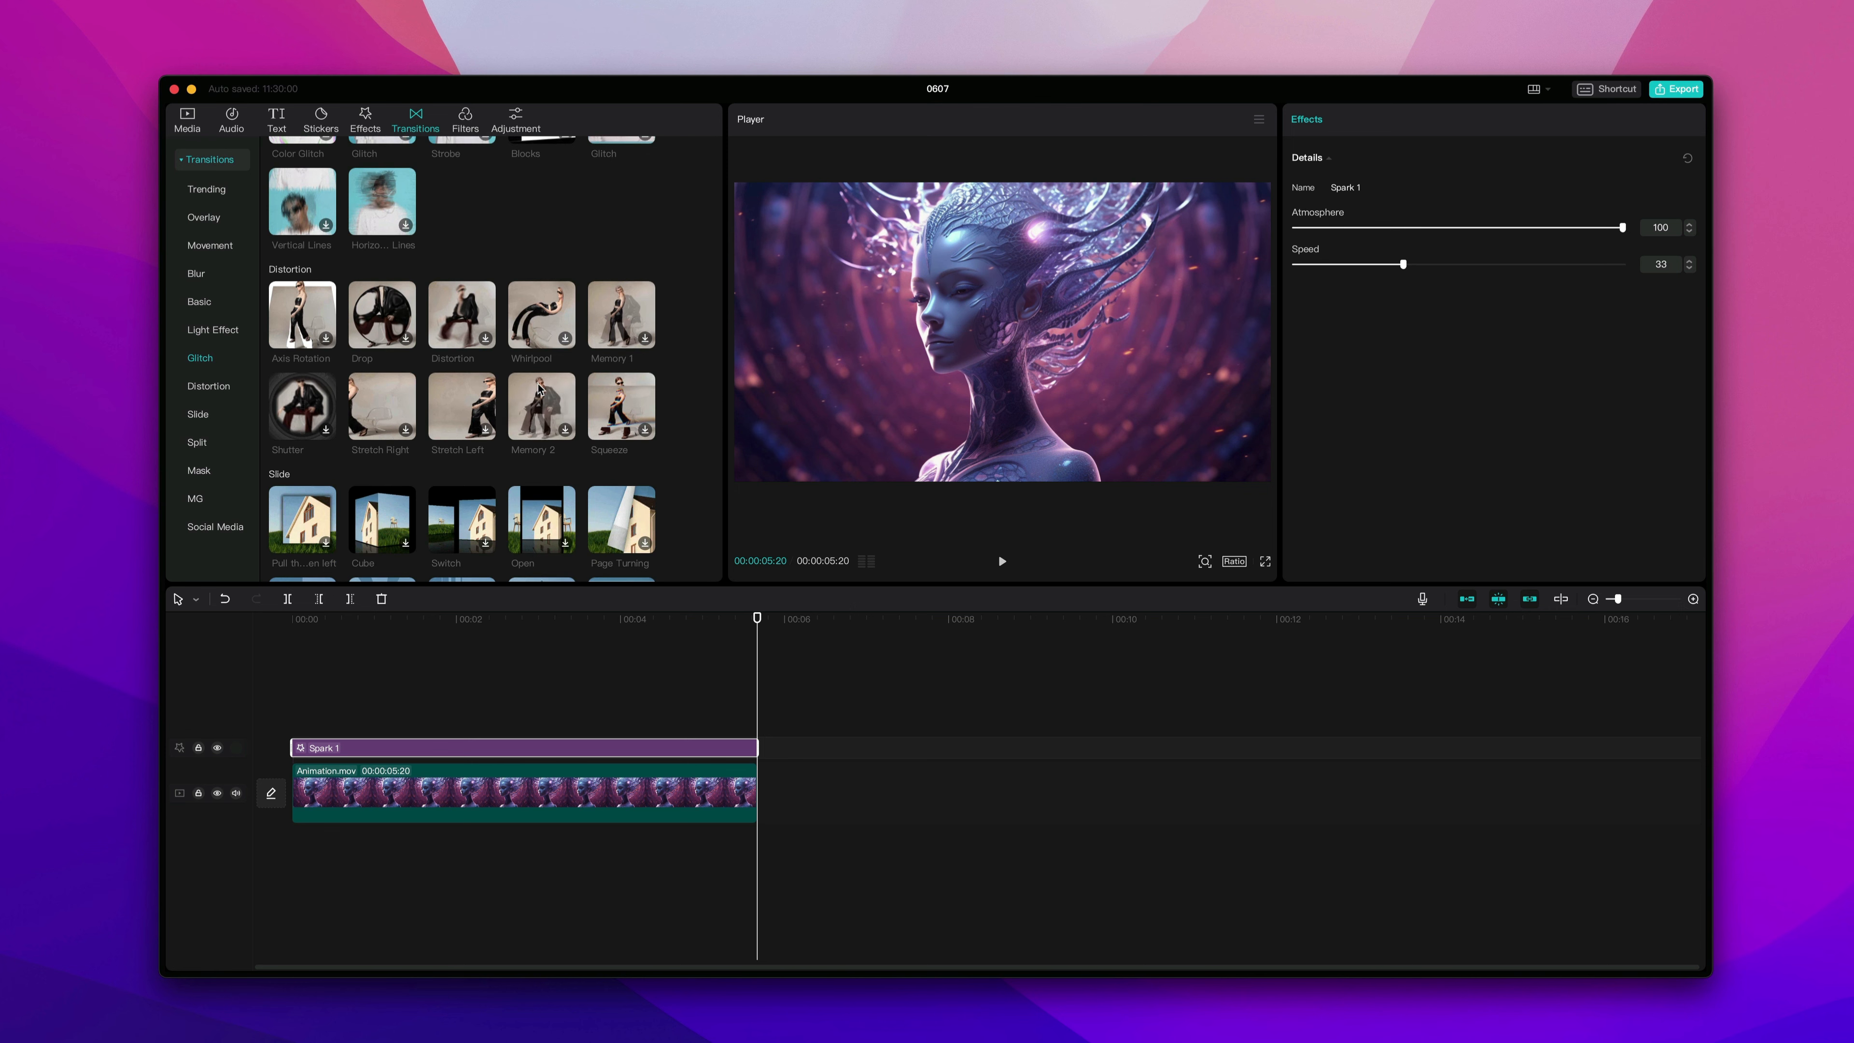
scroll(540, 388, up, 15)
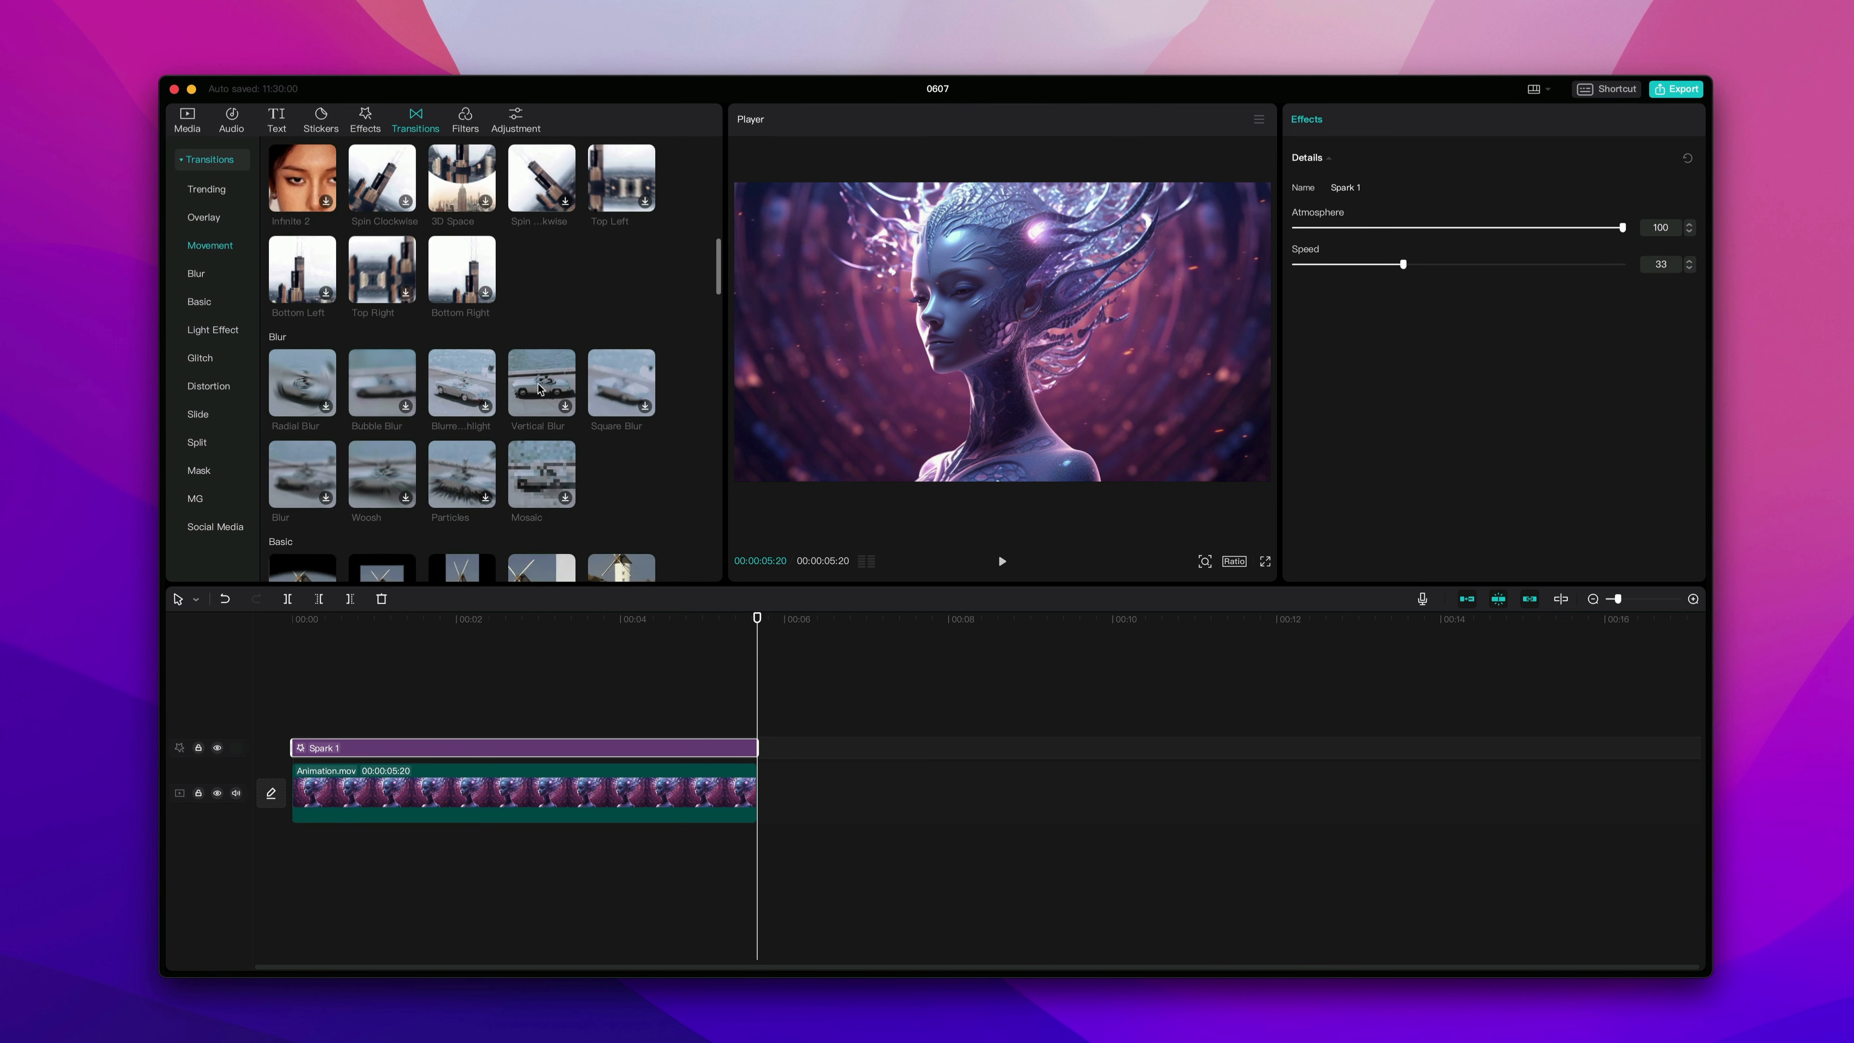
scroll(540, 388, up, 10)
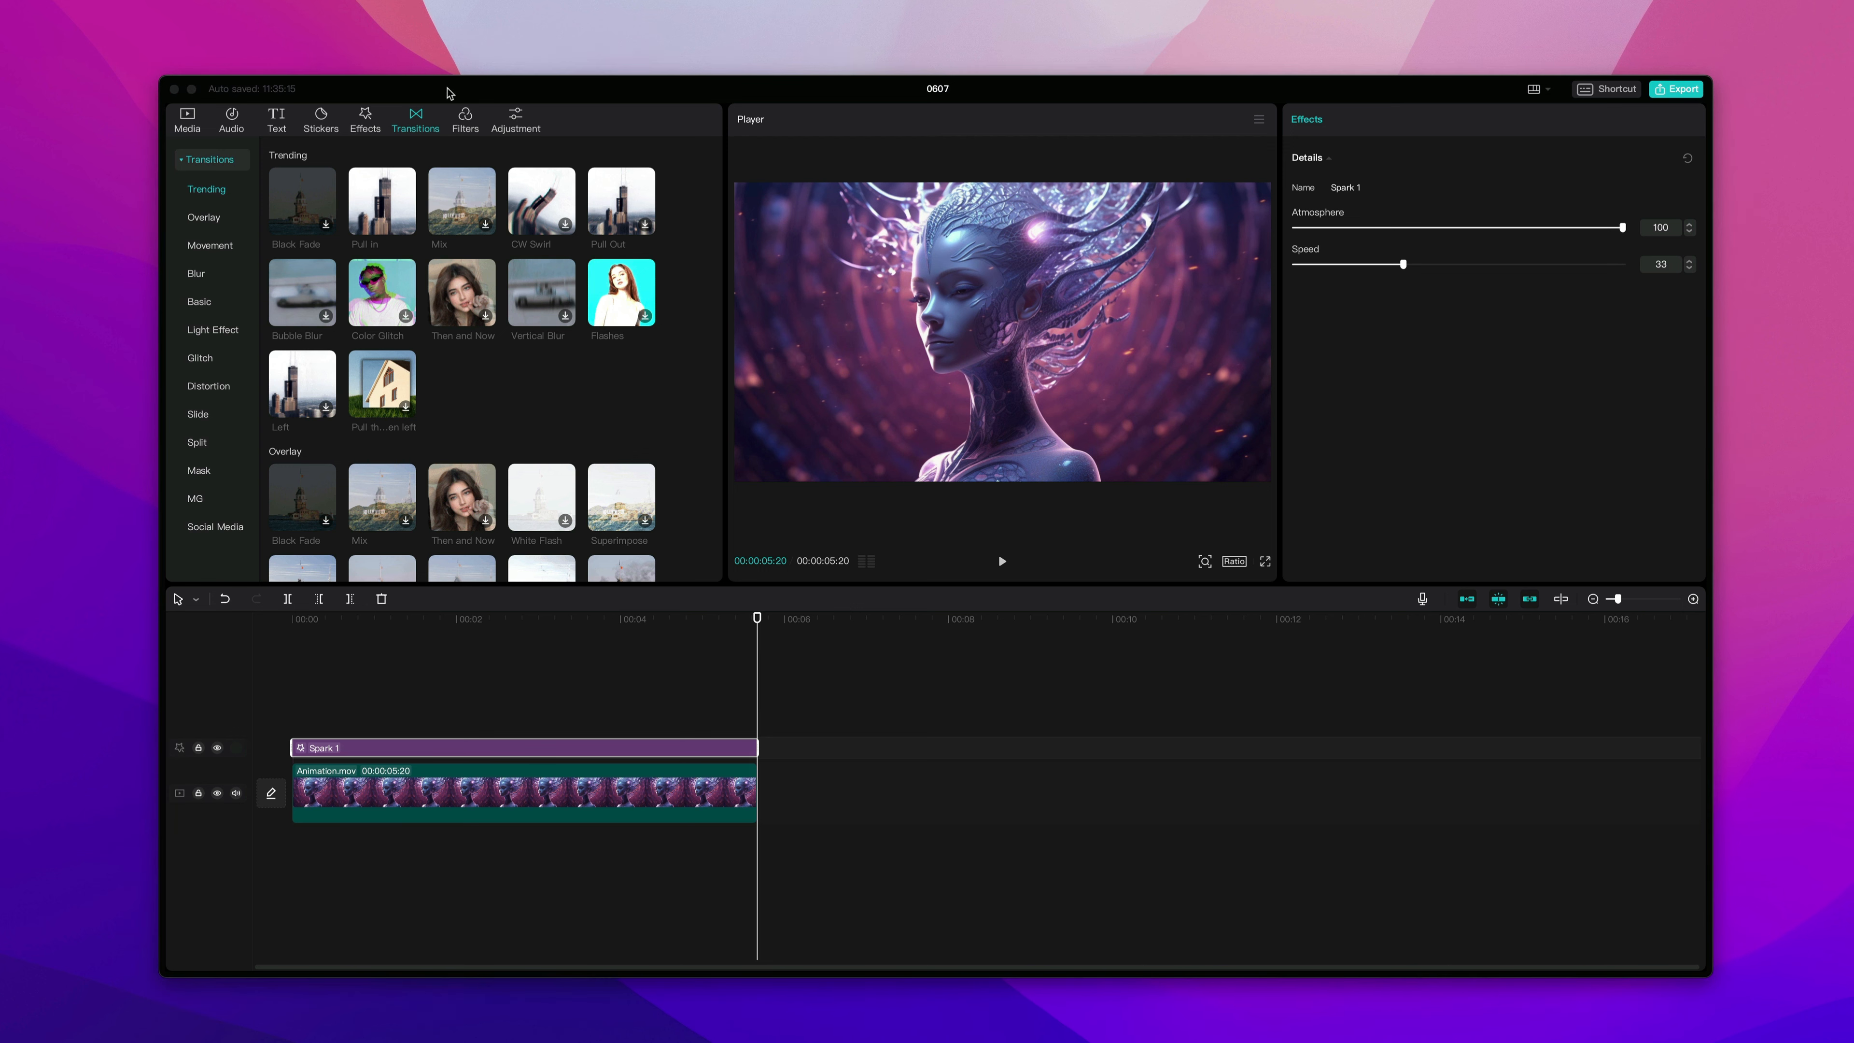
Open the filters library, return the playhead to the clip's start, and preview several featured filters on the animation.
click(465, 119)
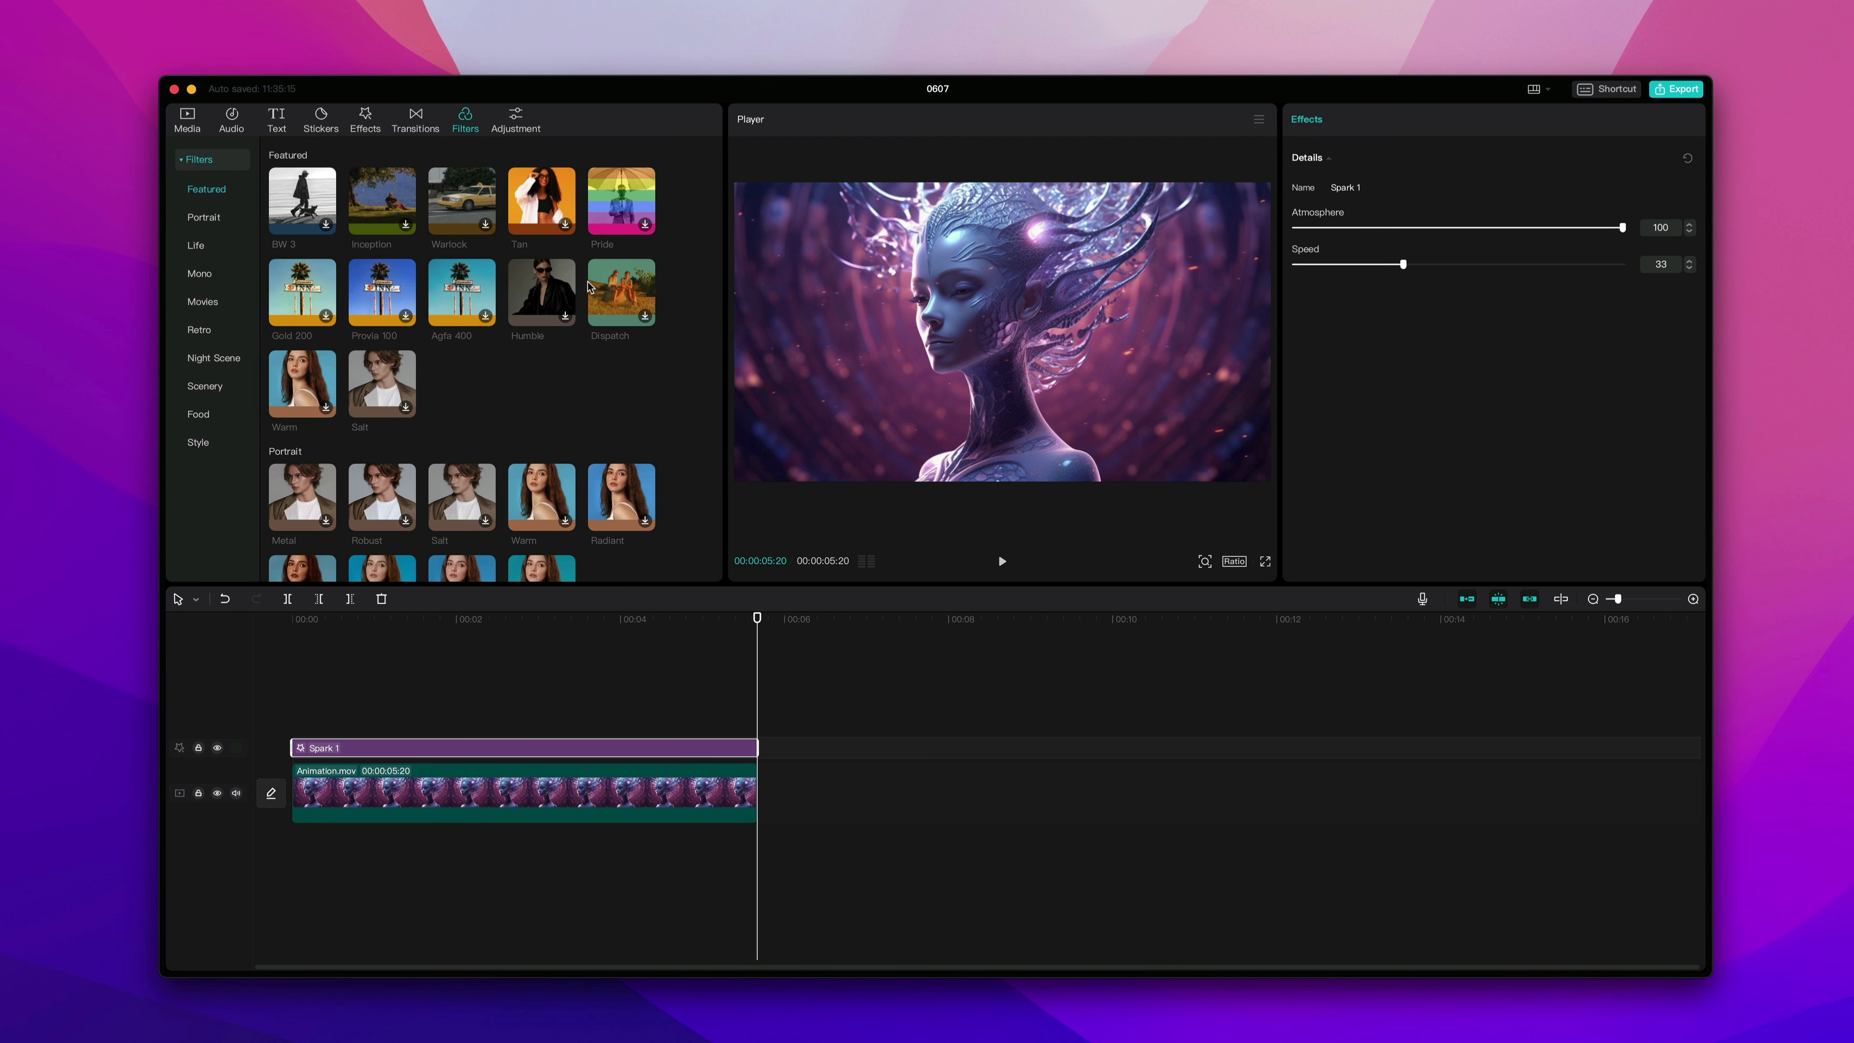
drag(757, 620, 281, 653)
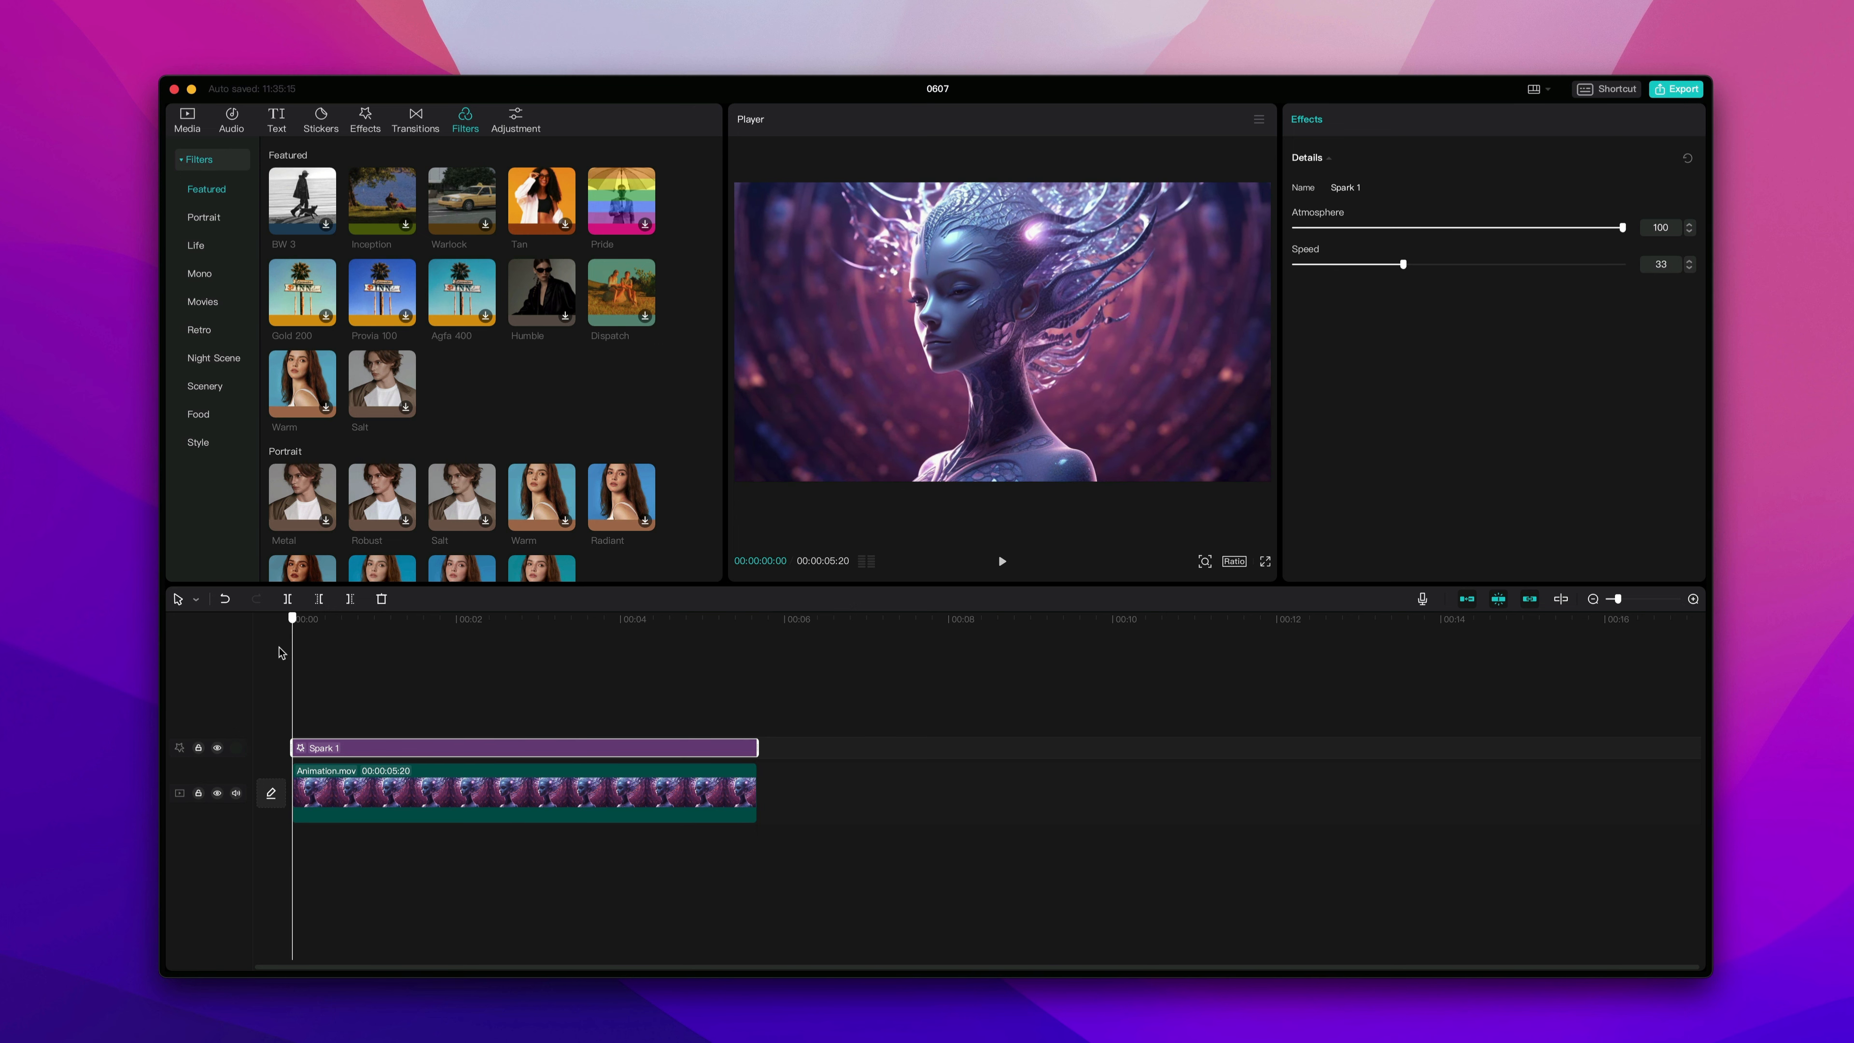
click(307, 193)
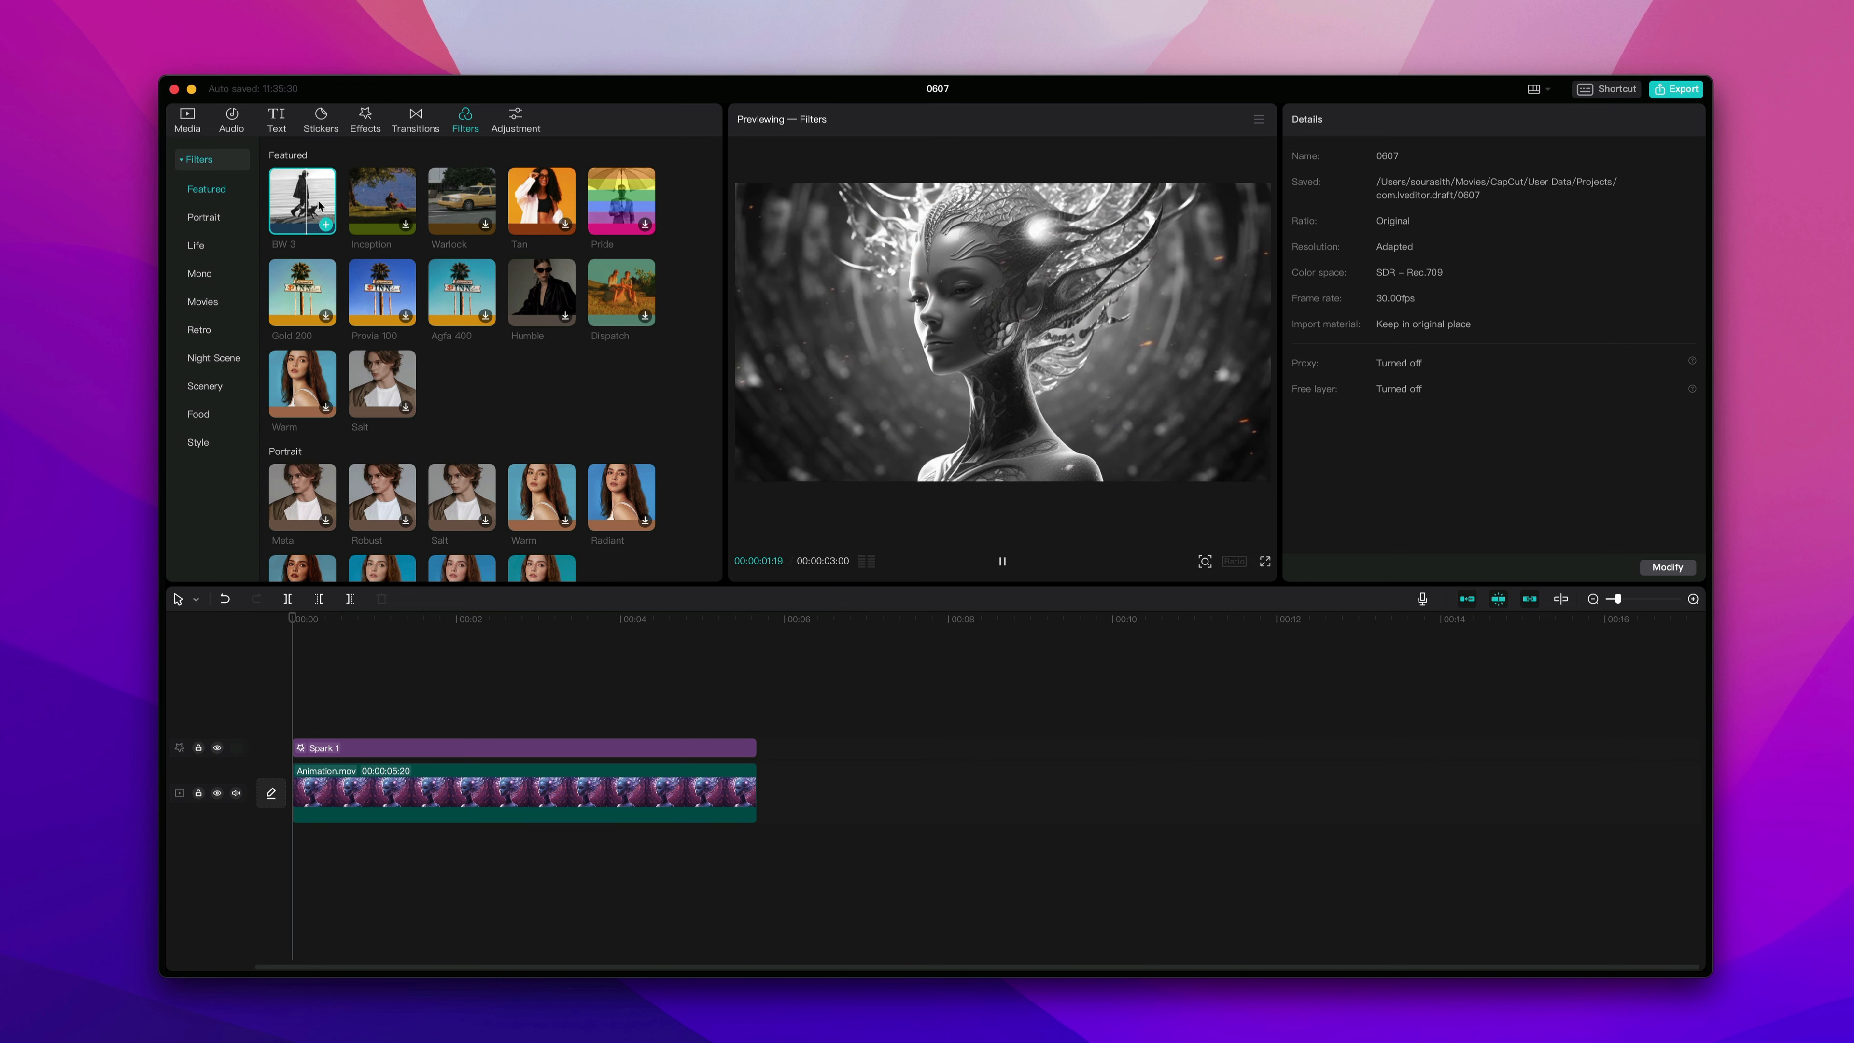
click(382, 201)
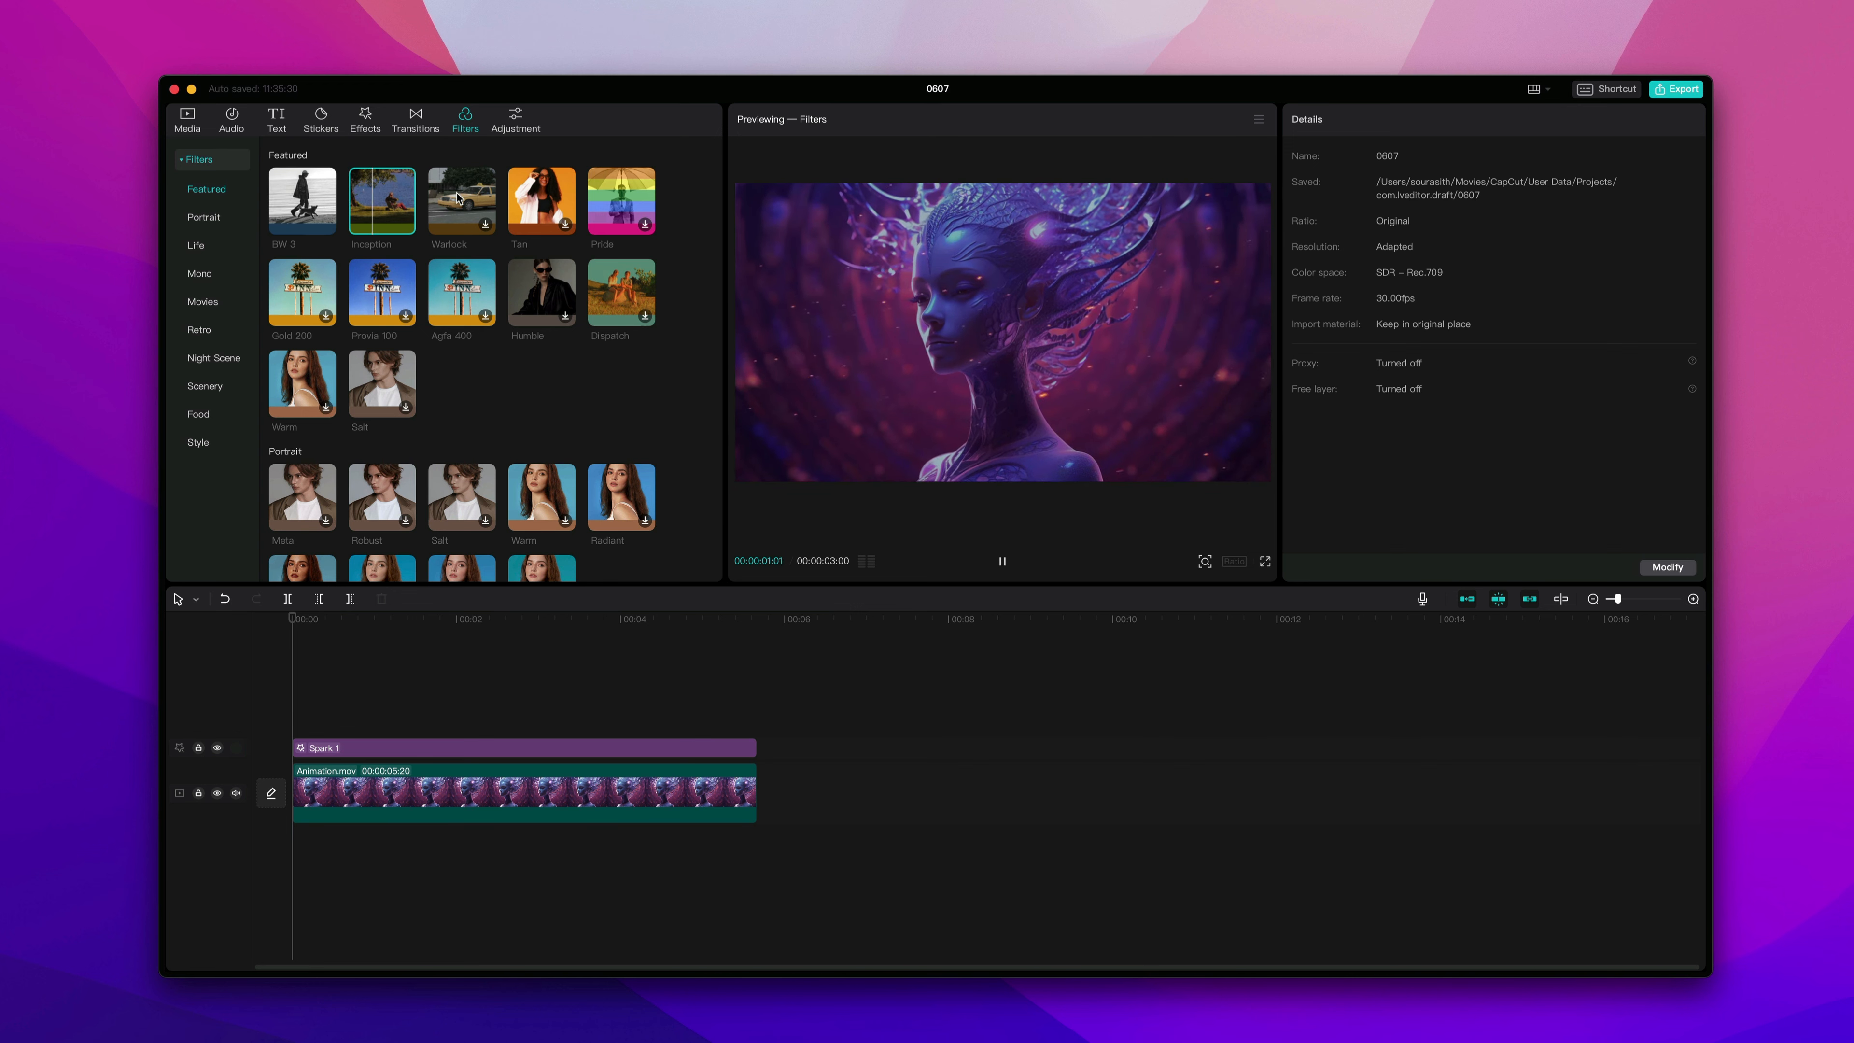
click(458, 197)
click(549, 198)
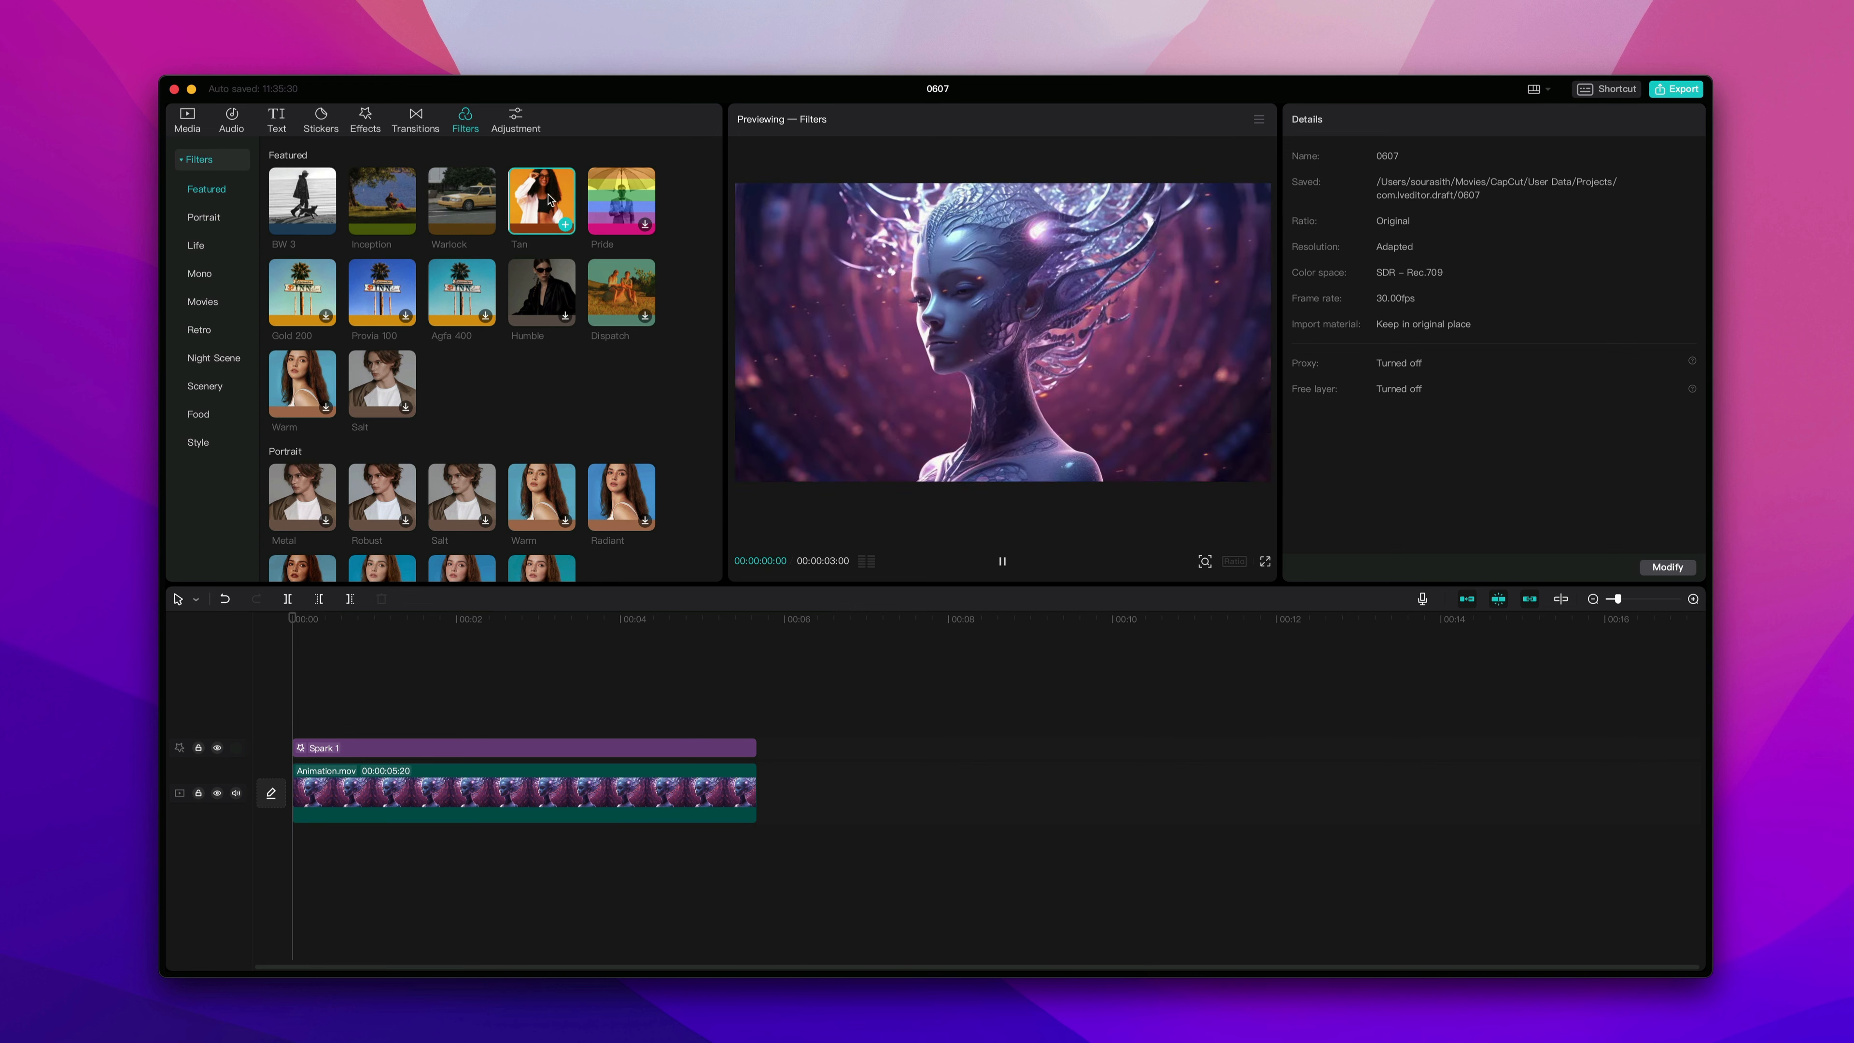
click(614, 195)
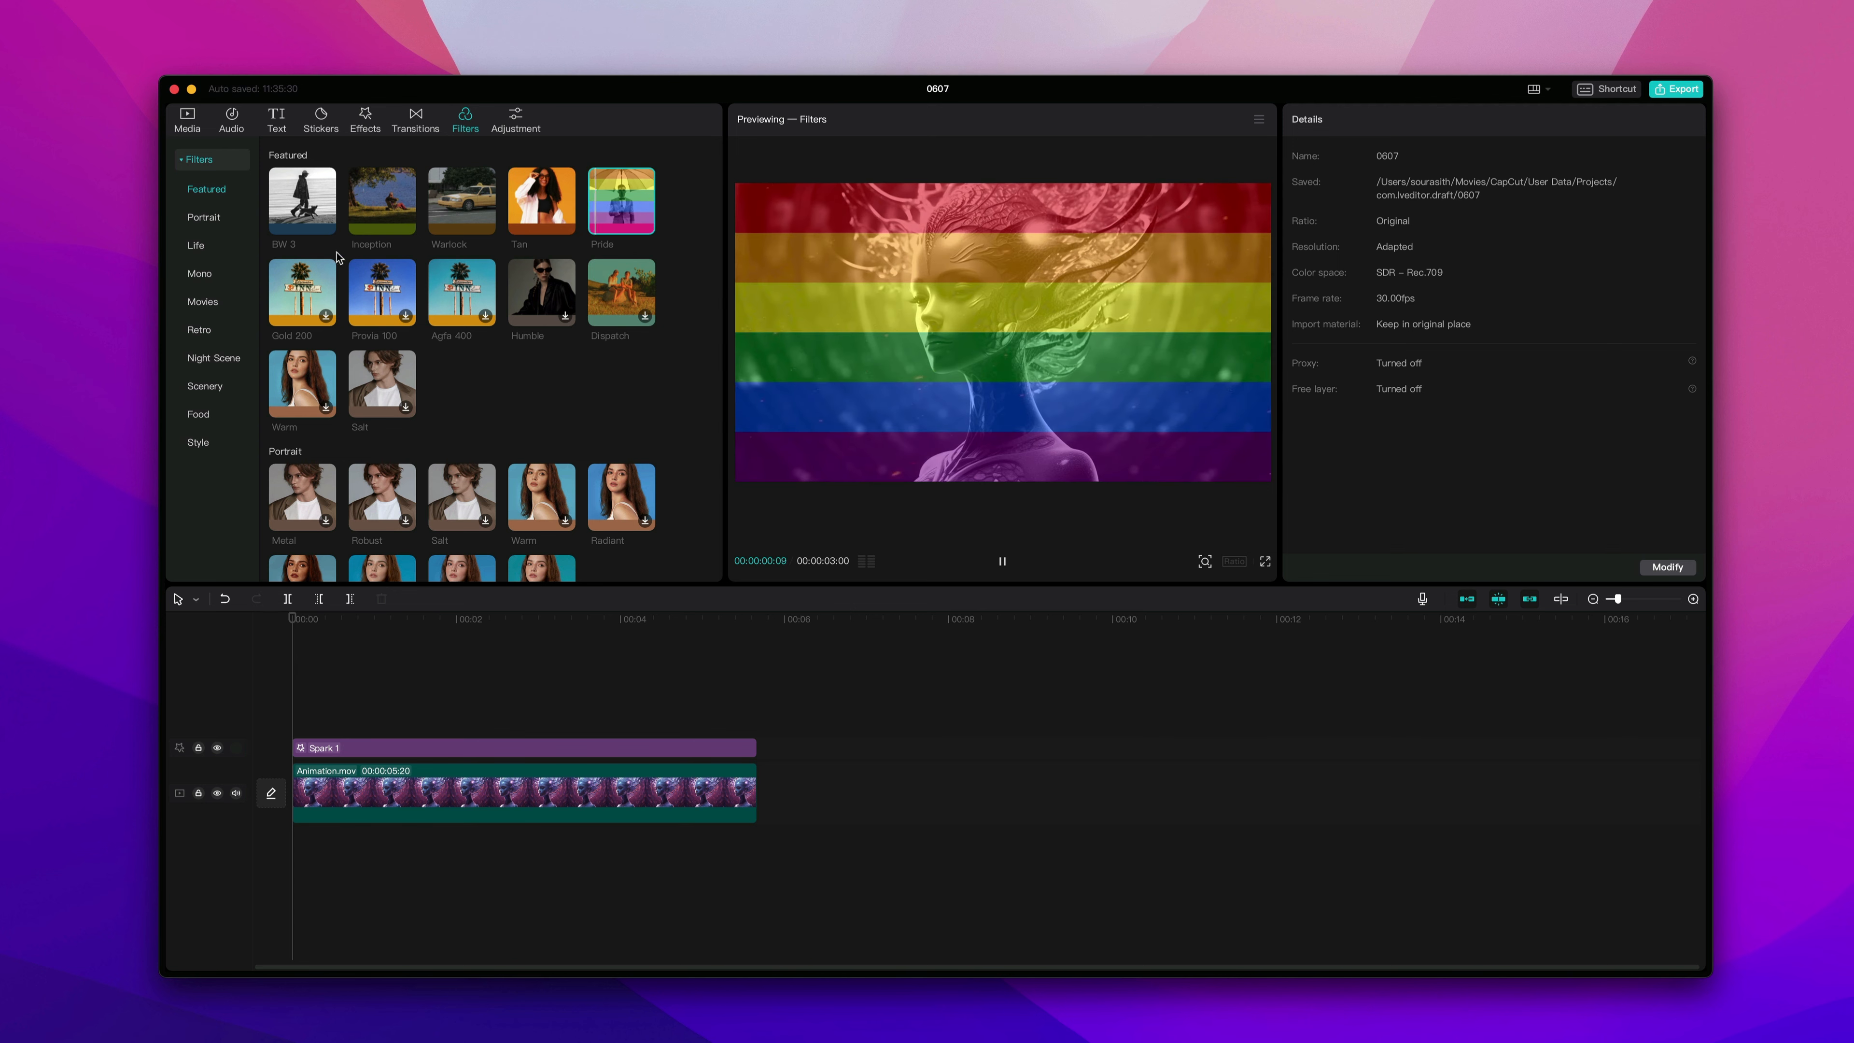
click(302, 290)
click(389, 286)
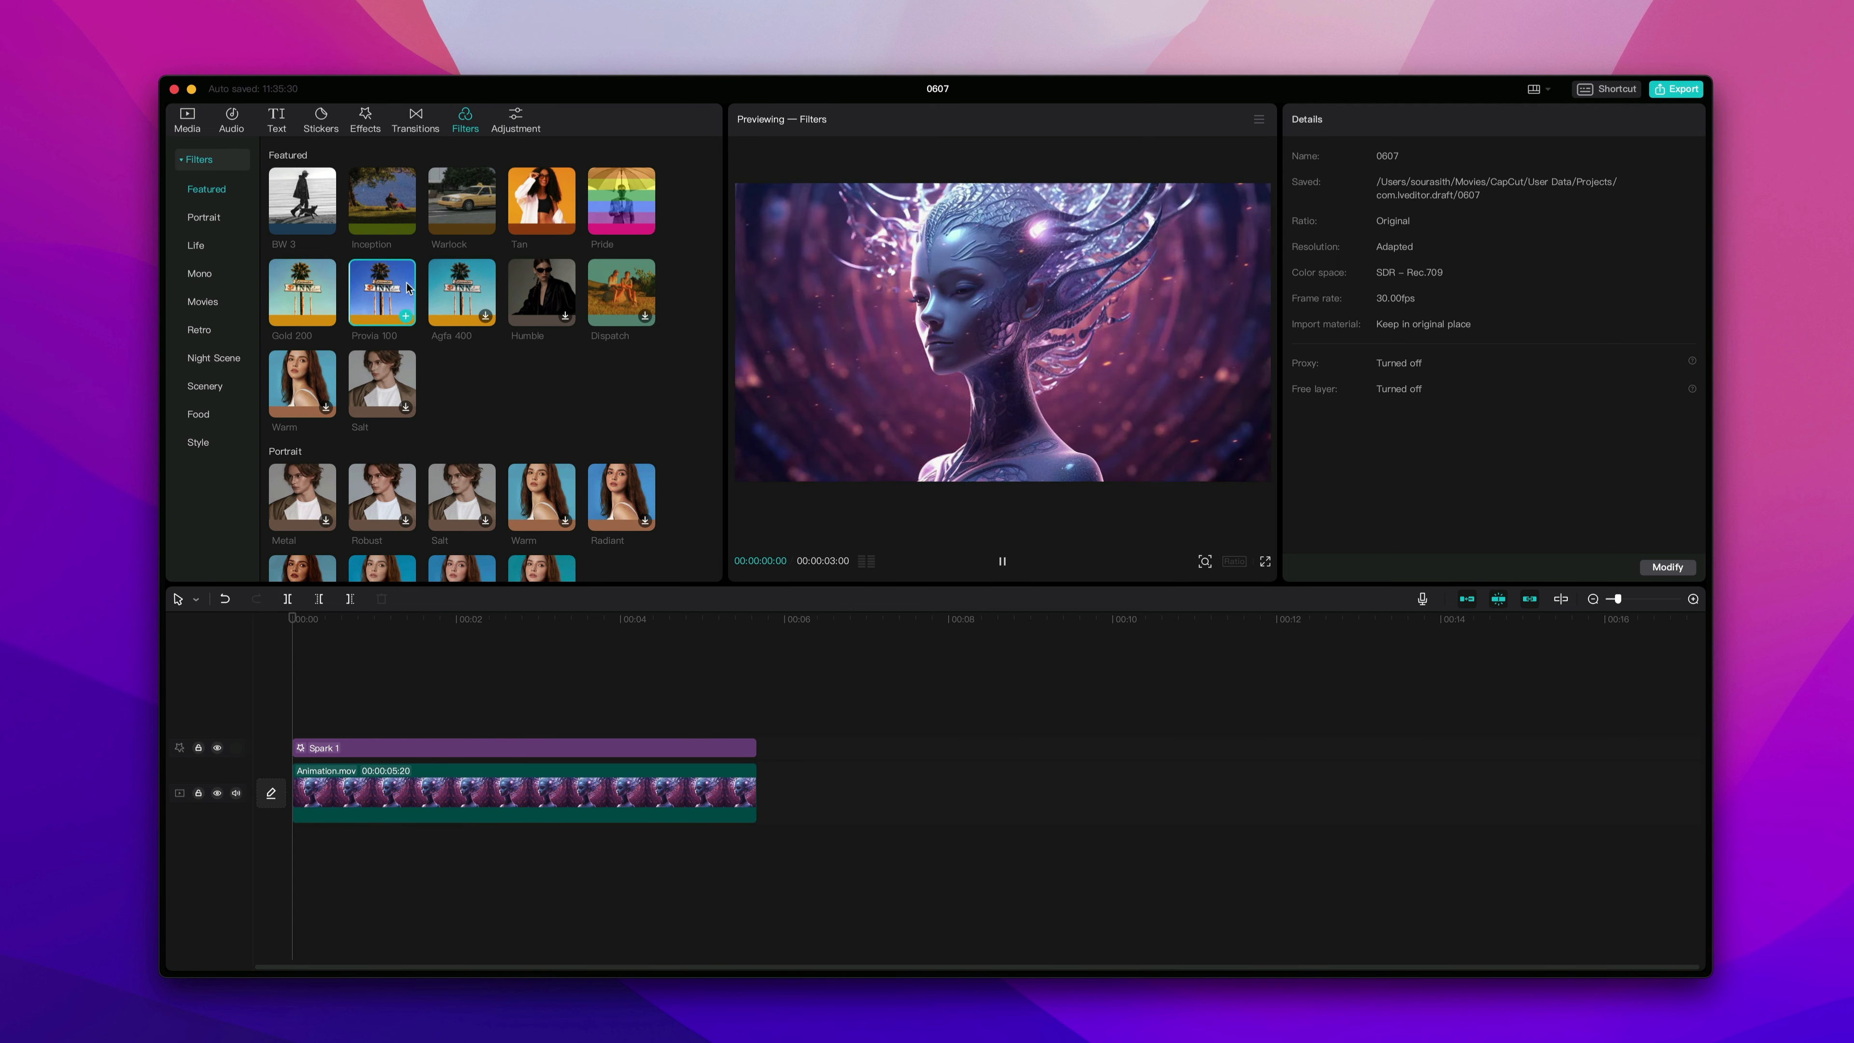
click(458, 286)
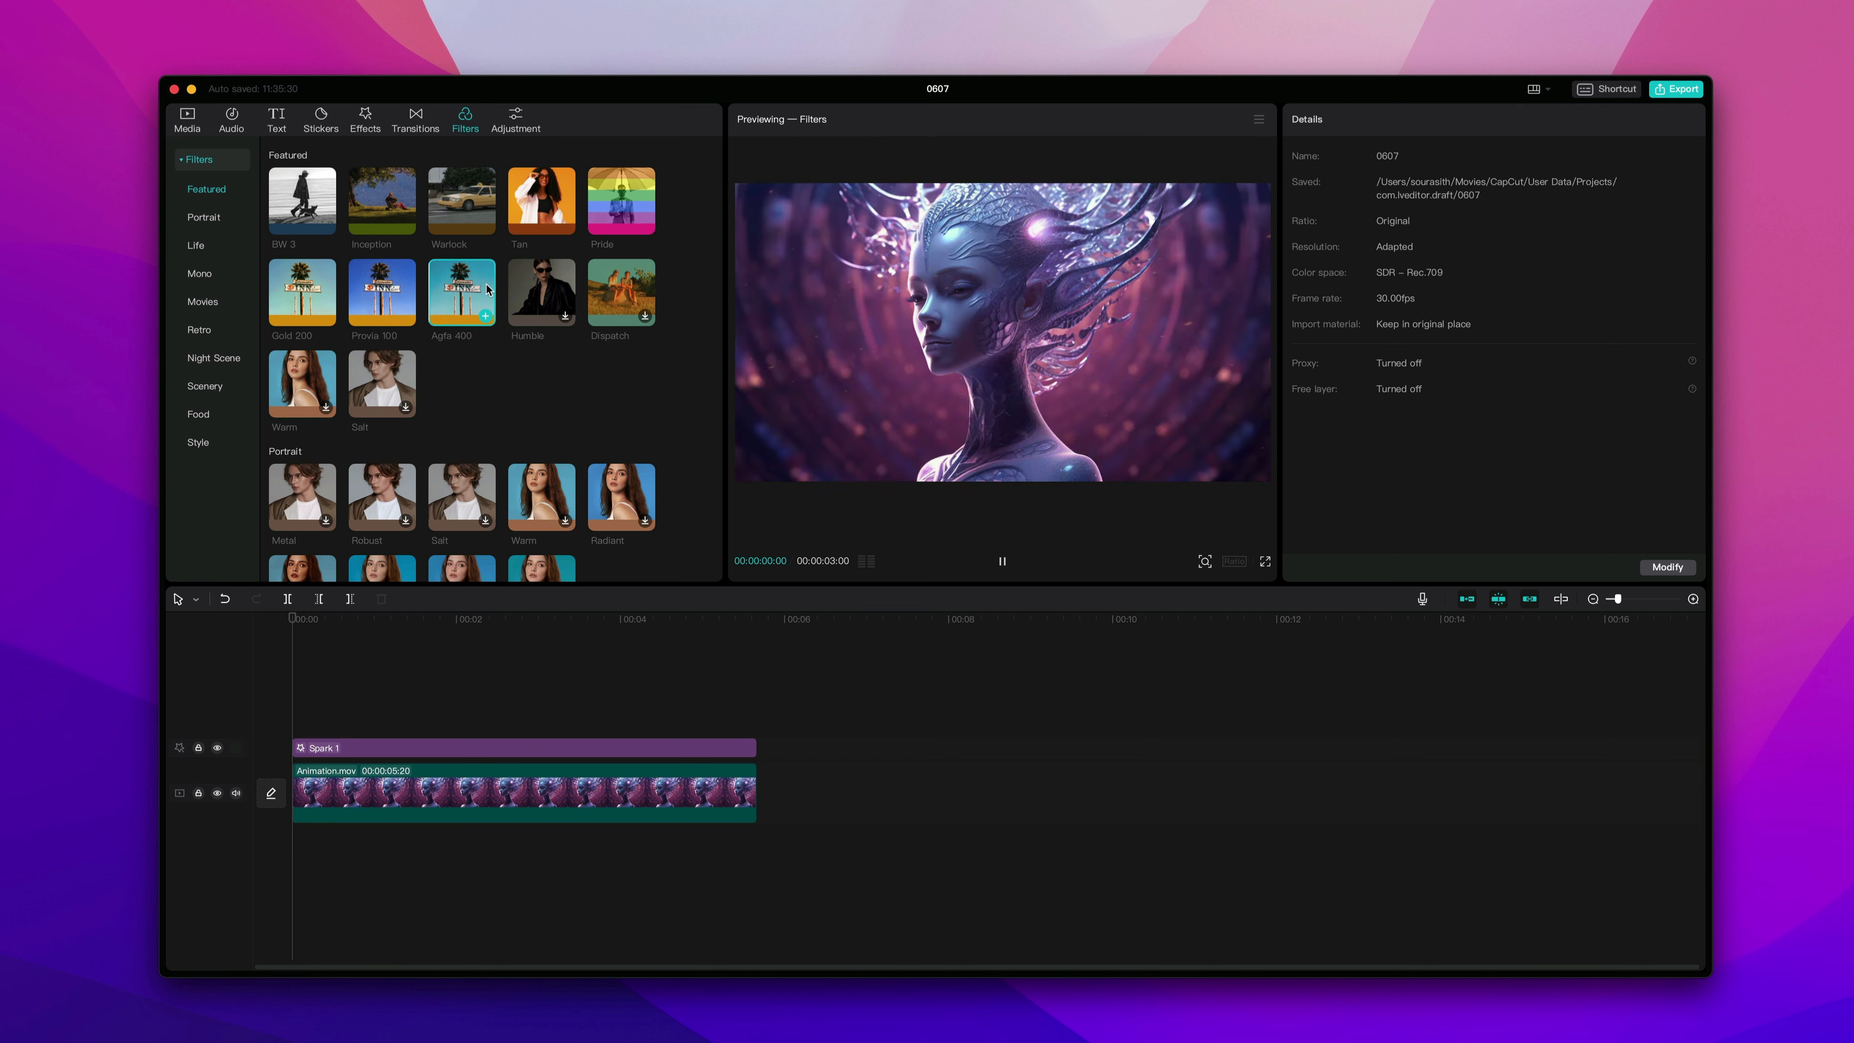
click(540, 290)
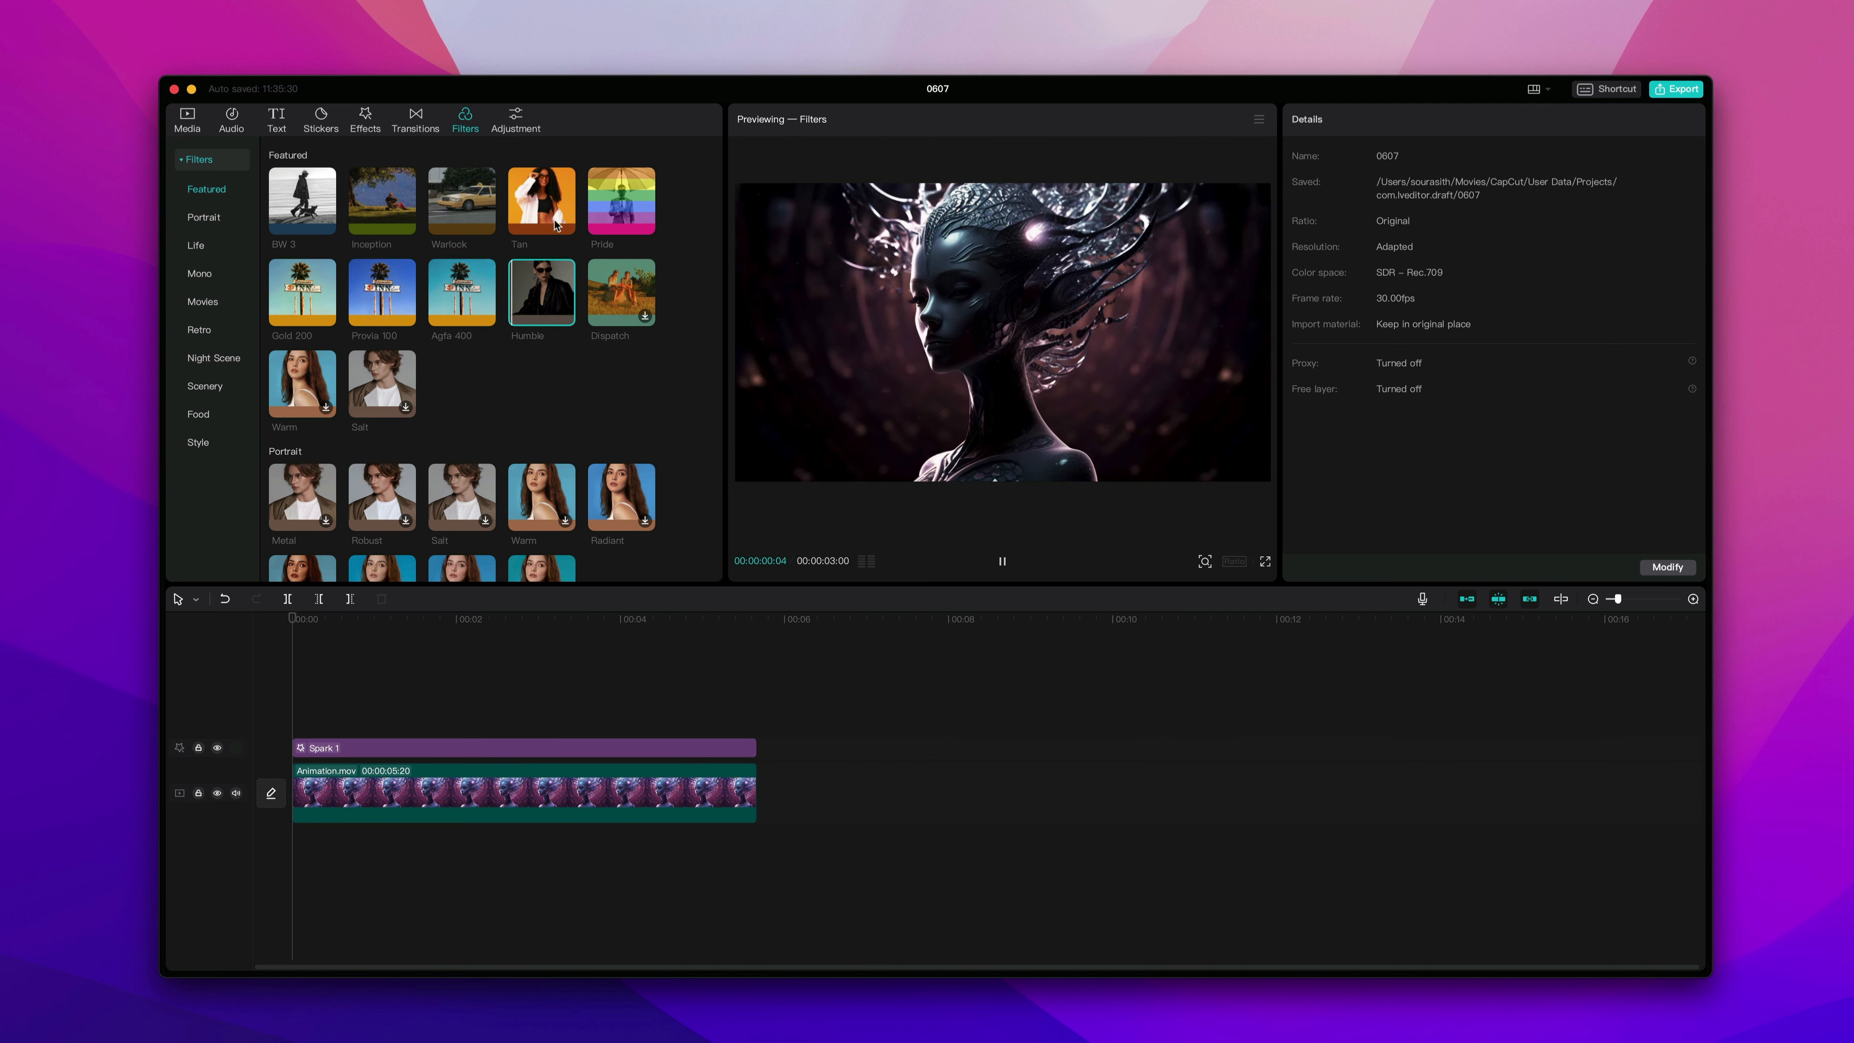
Add a custom adjustment layer and stretch it to span the whole animation clip.
click(515, 124)
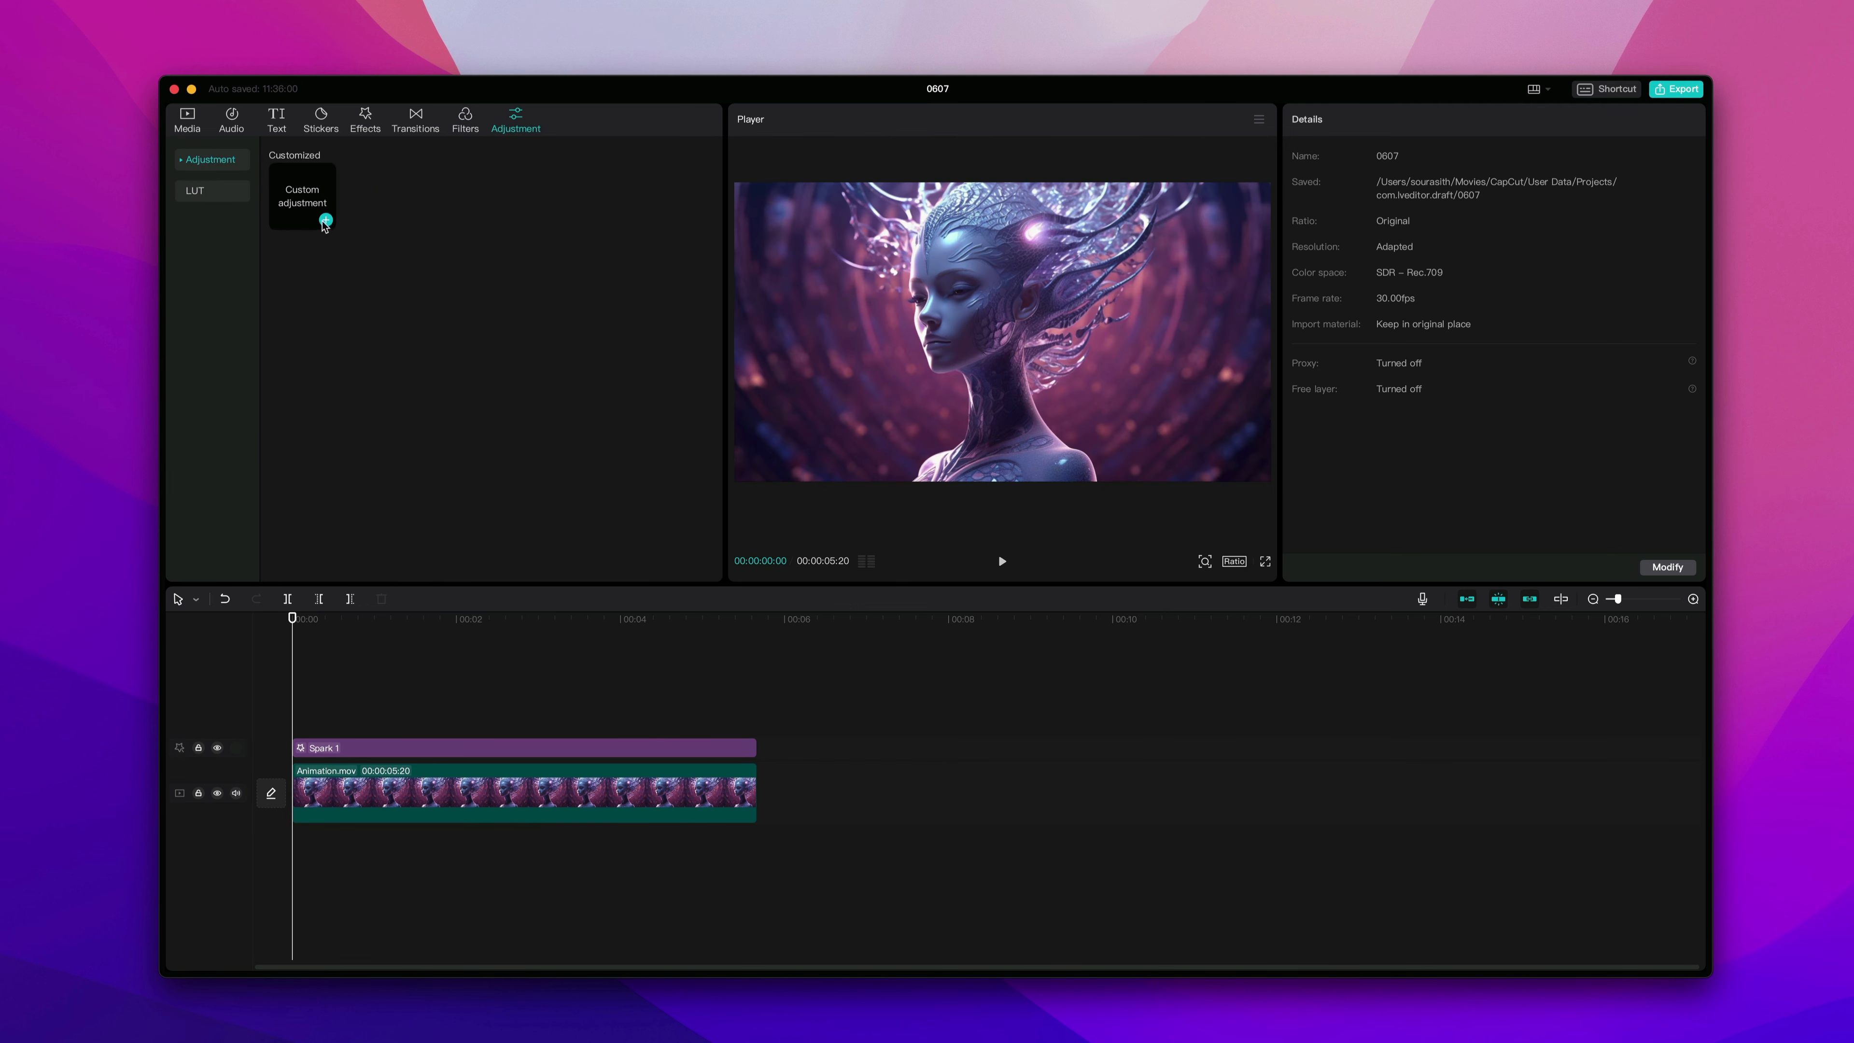
click(330, 227)
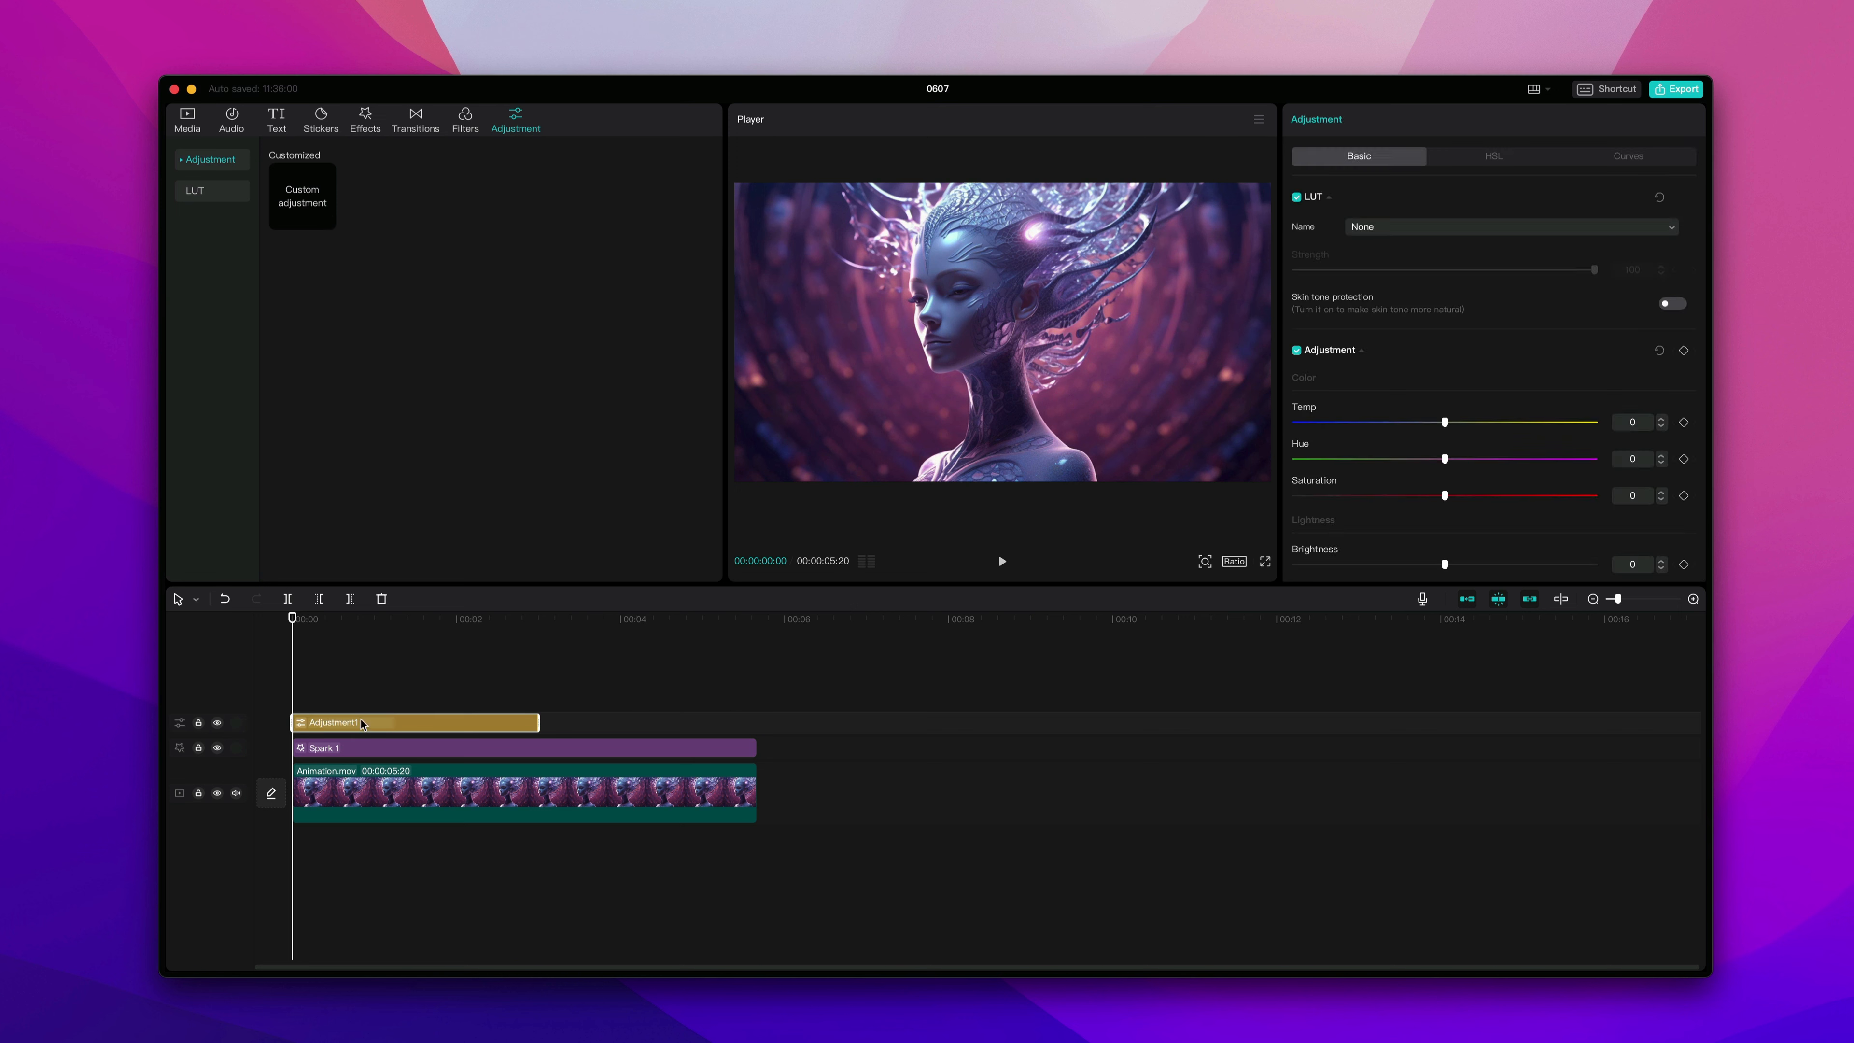
drag(546, 722, 754, 723)
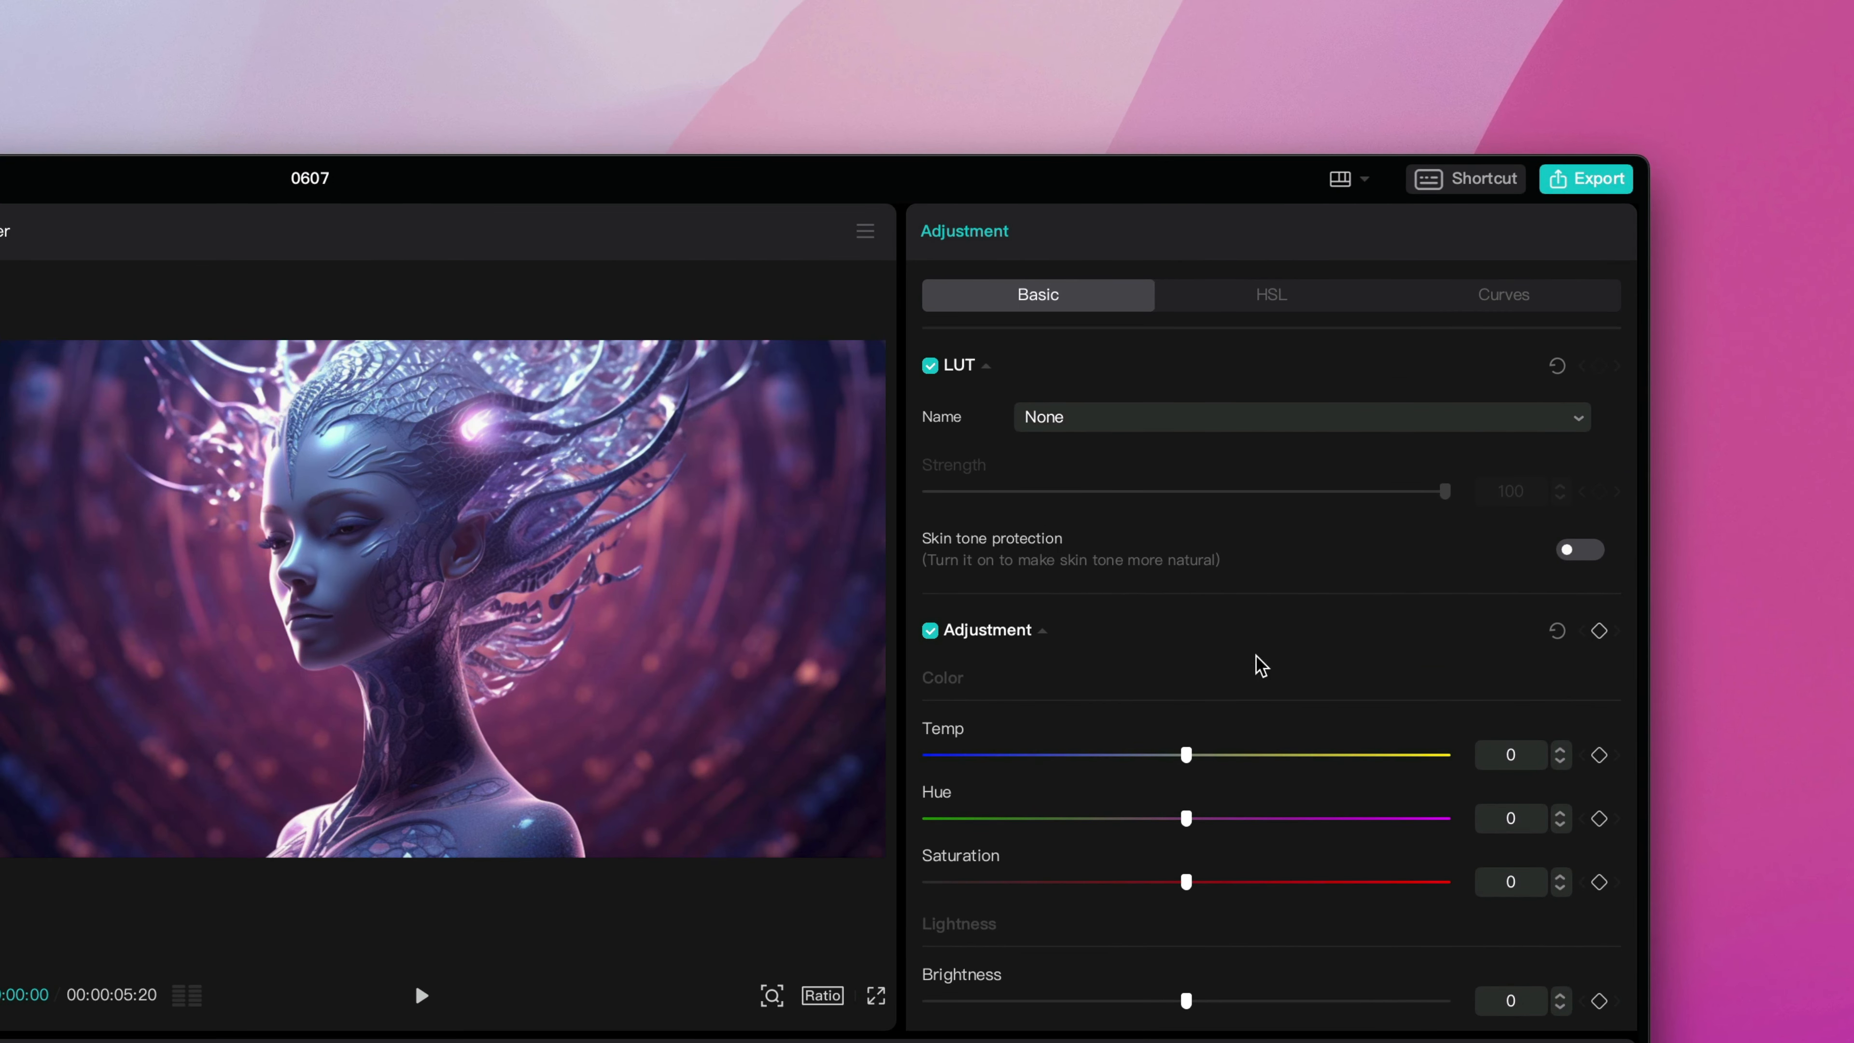
Examine the basic adjustment sliders for color, lightness and effects.
scroll(1225, 719, down, 5)
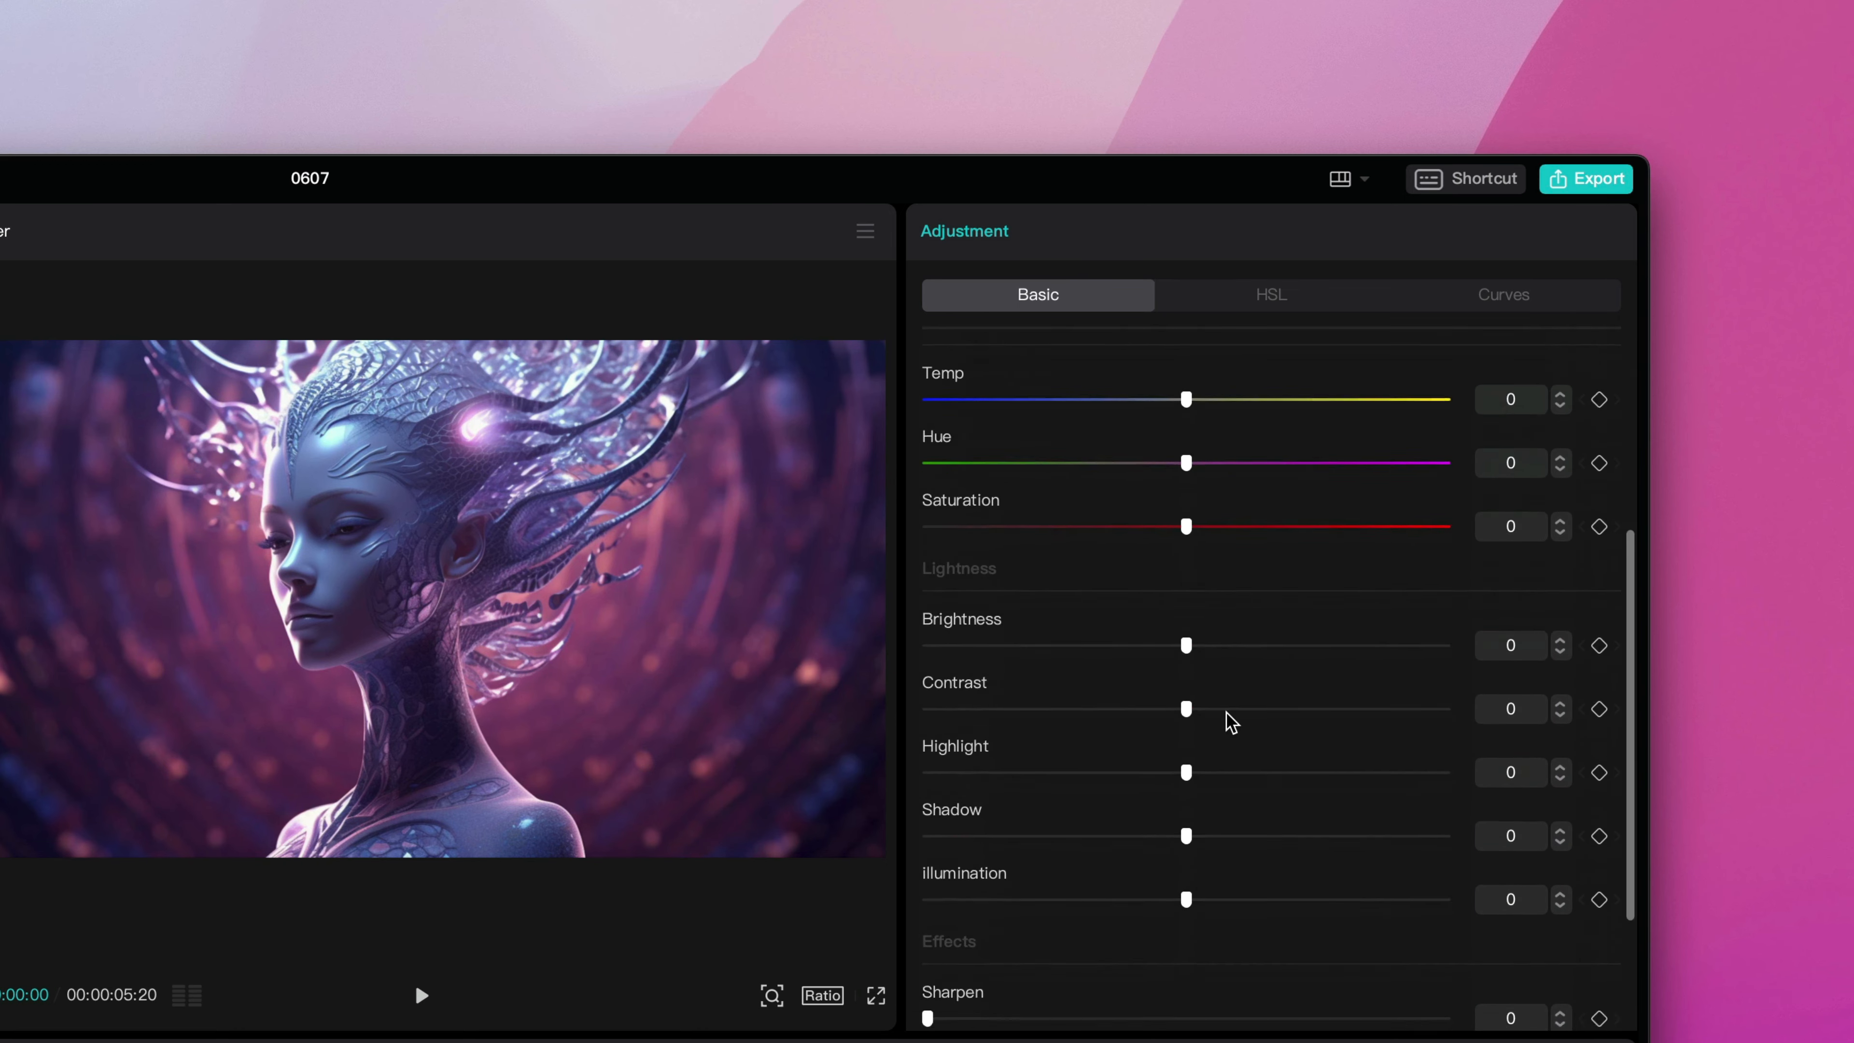
scroll(1227, 719, up, 4)
scroll(1228, 719, down, 6)
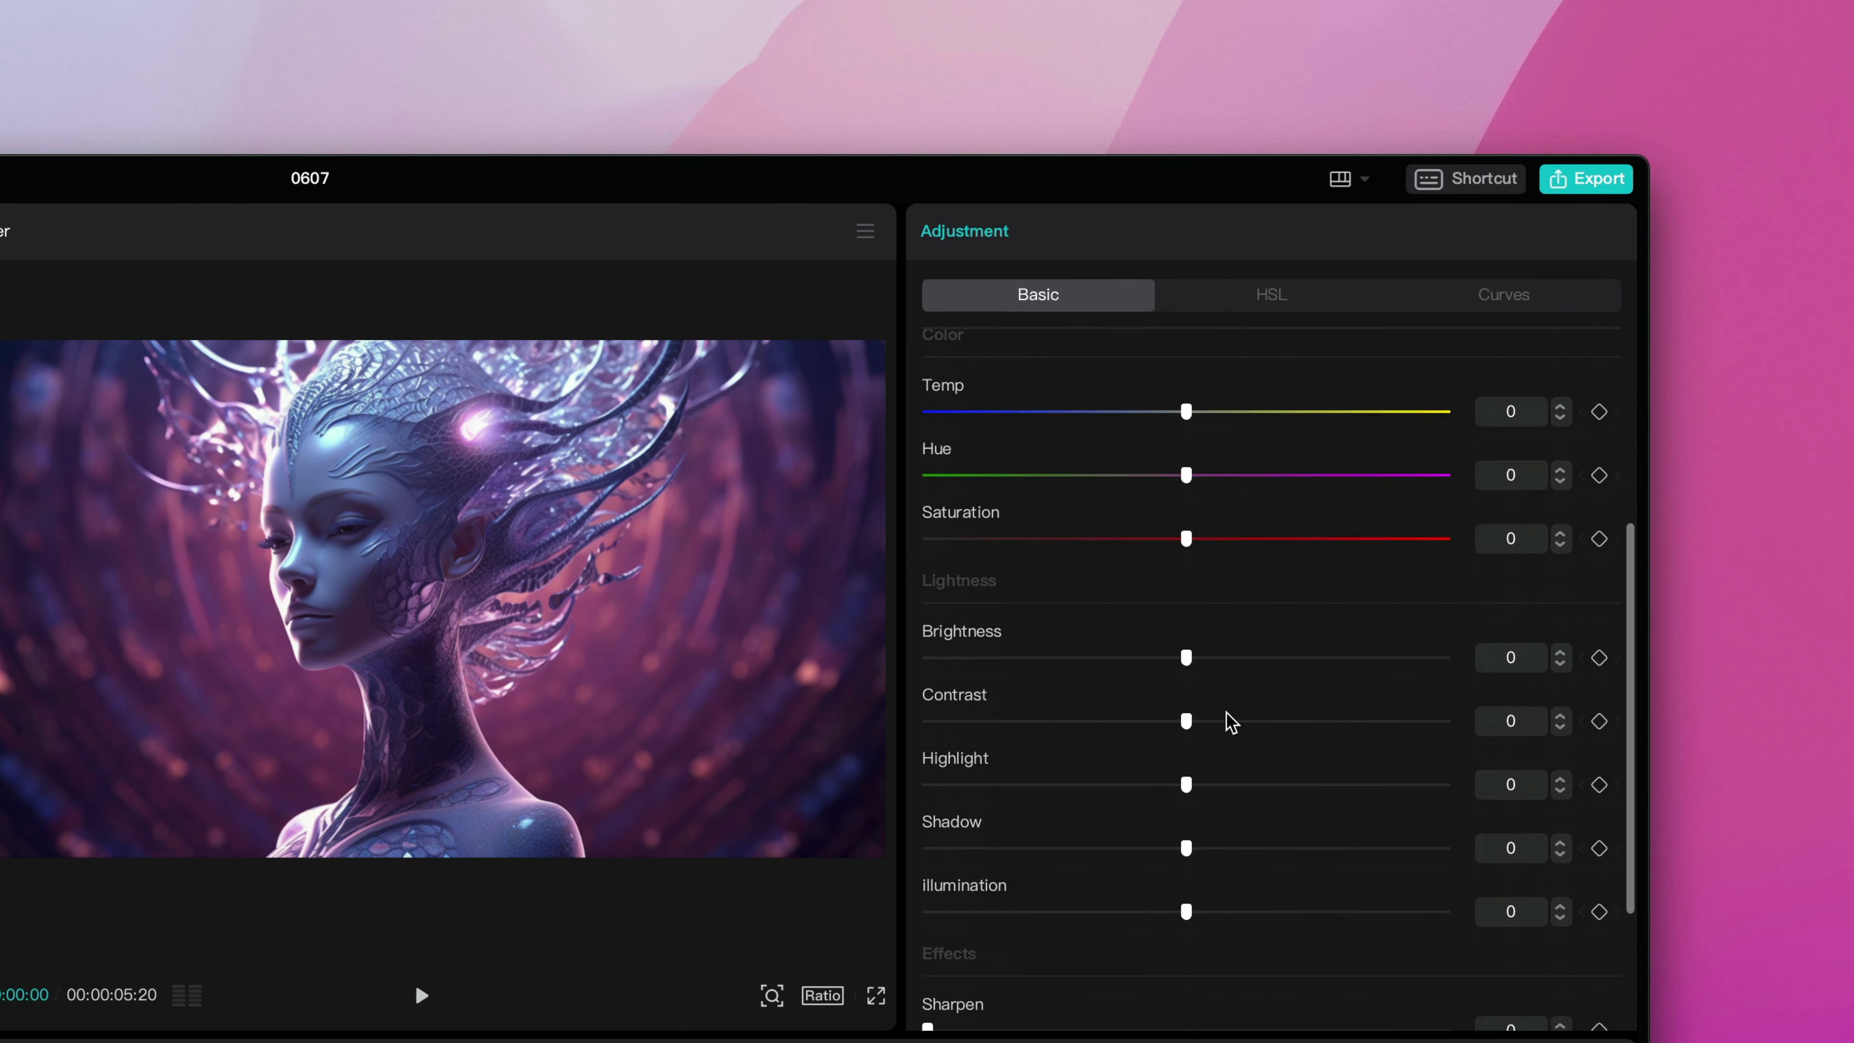
scroll(1230, 721, up, 3)
scroll(1230, 721, down, 2)
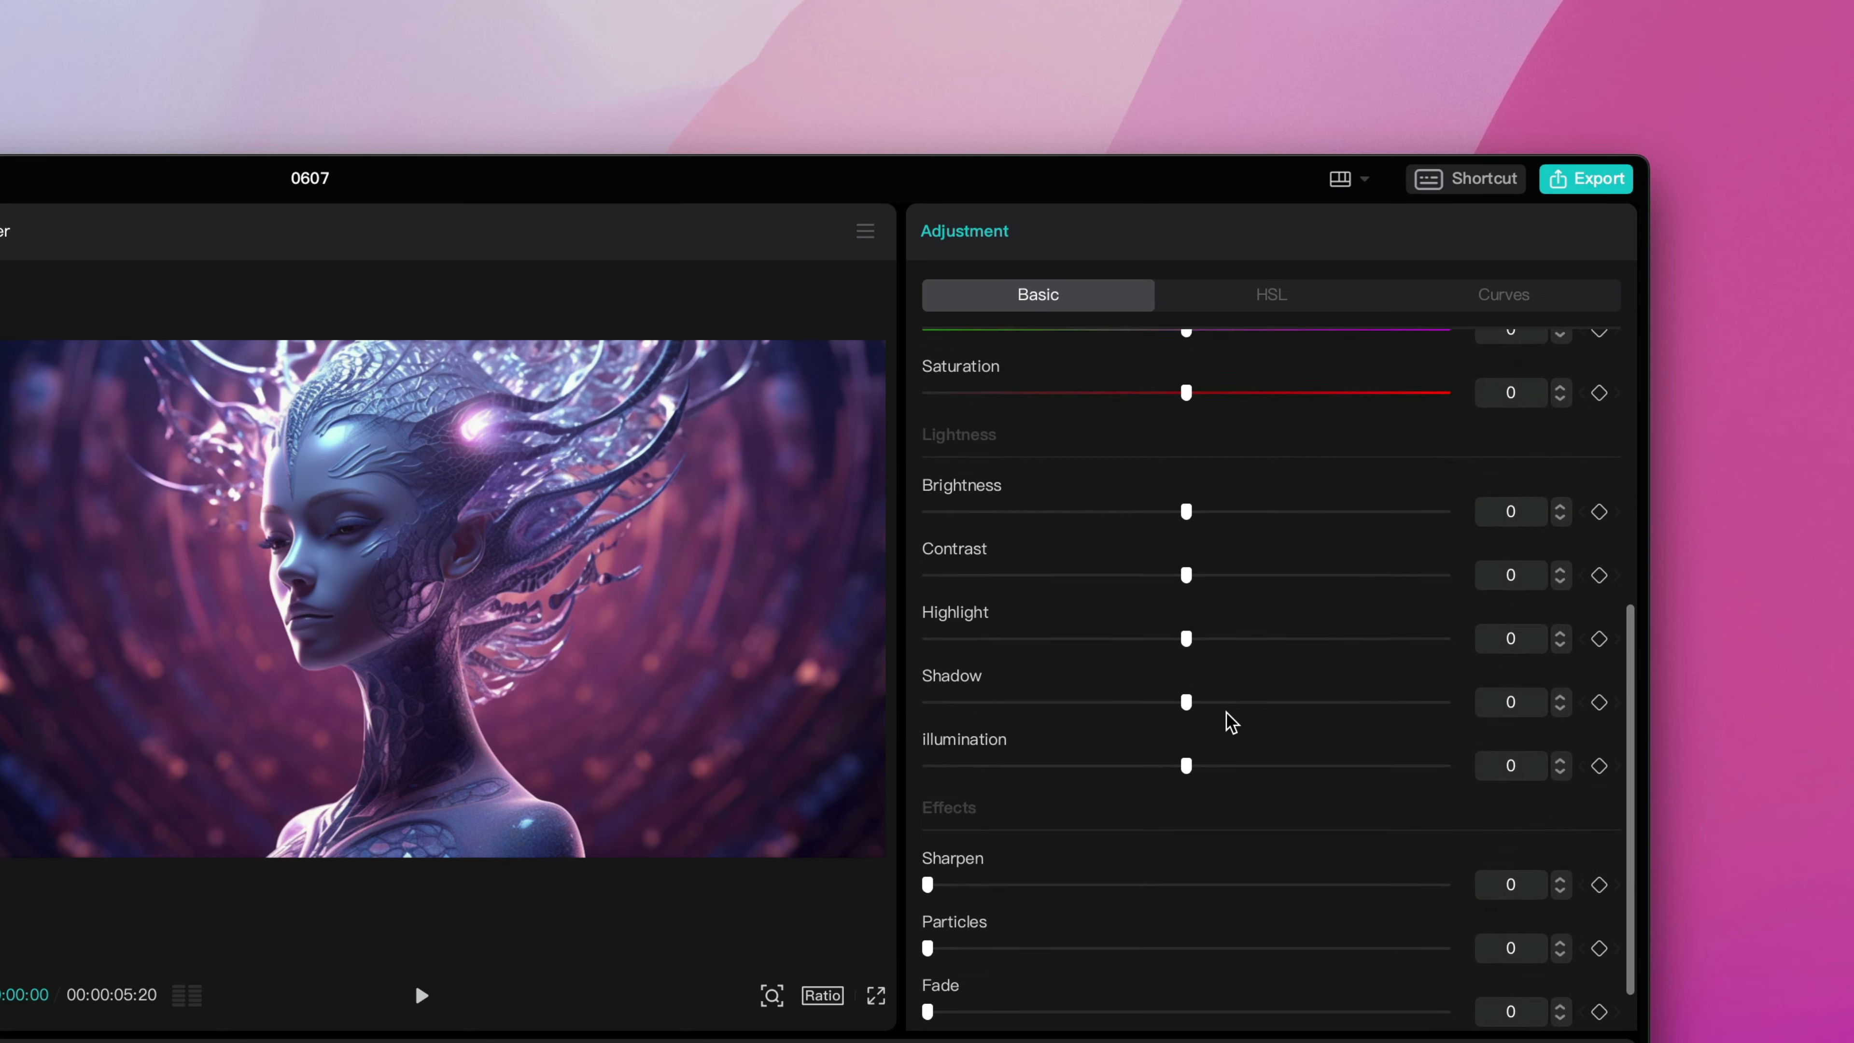
scroll(1230, 722, up, 2)
scroll(1231, 722, up, 5)
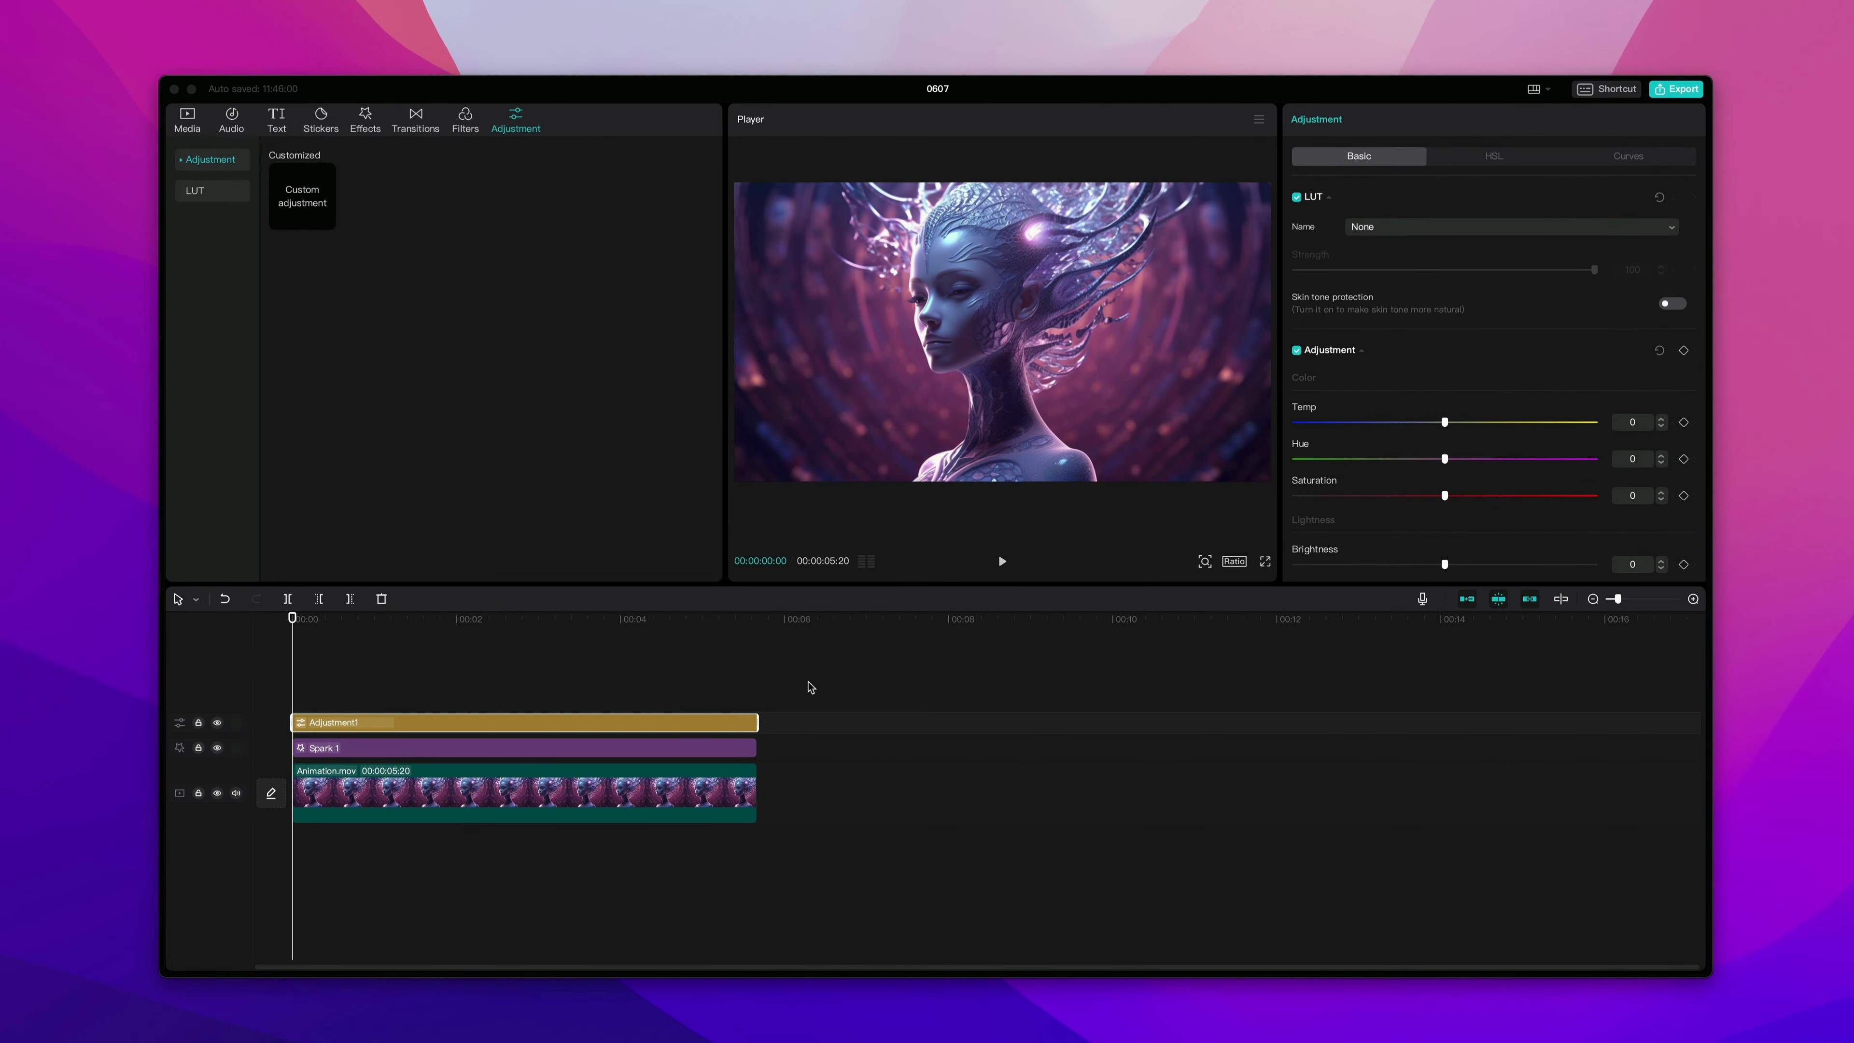
Delete the adjustment layer from the timeline.
click(733, 724)
key(Delete)
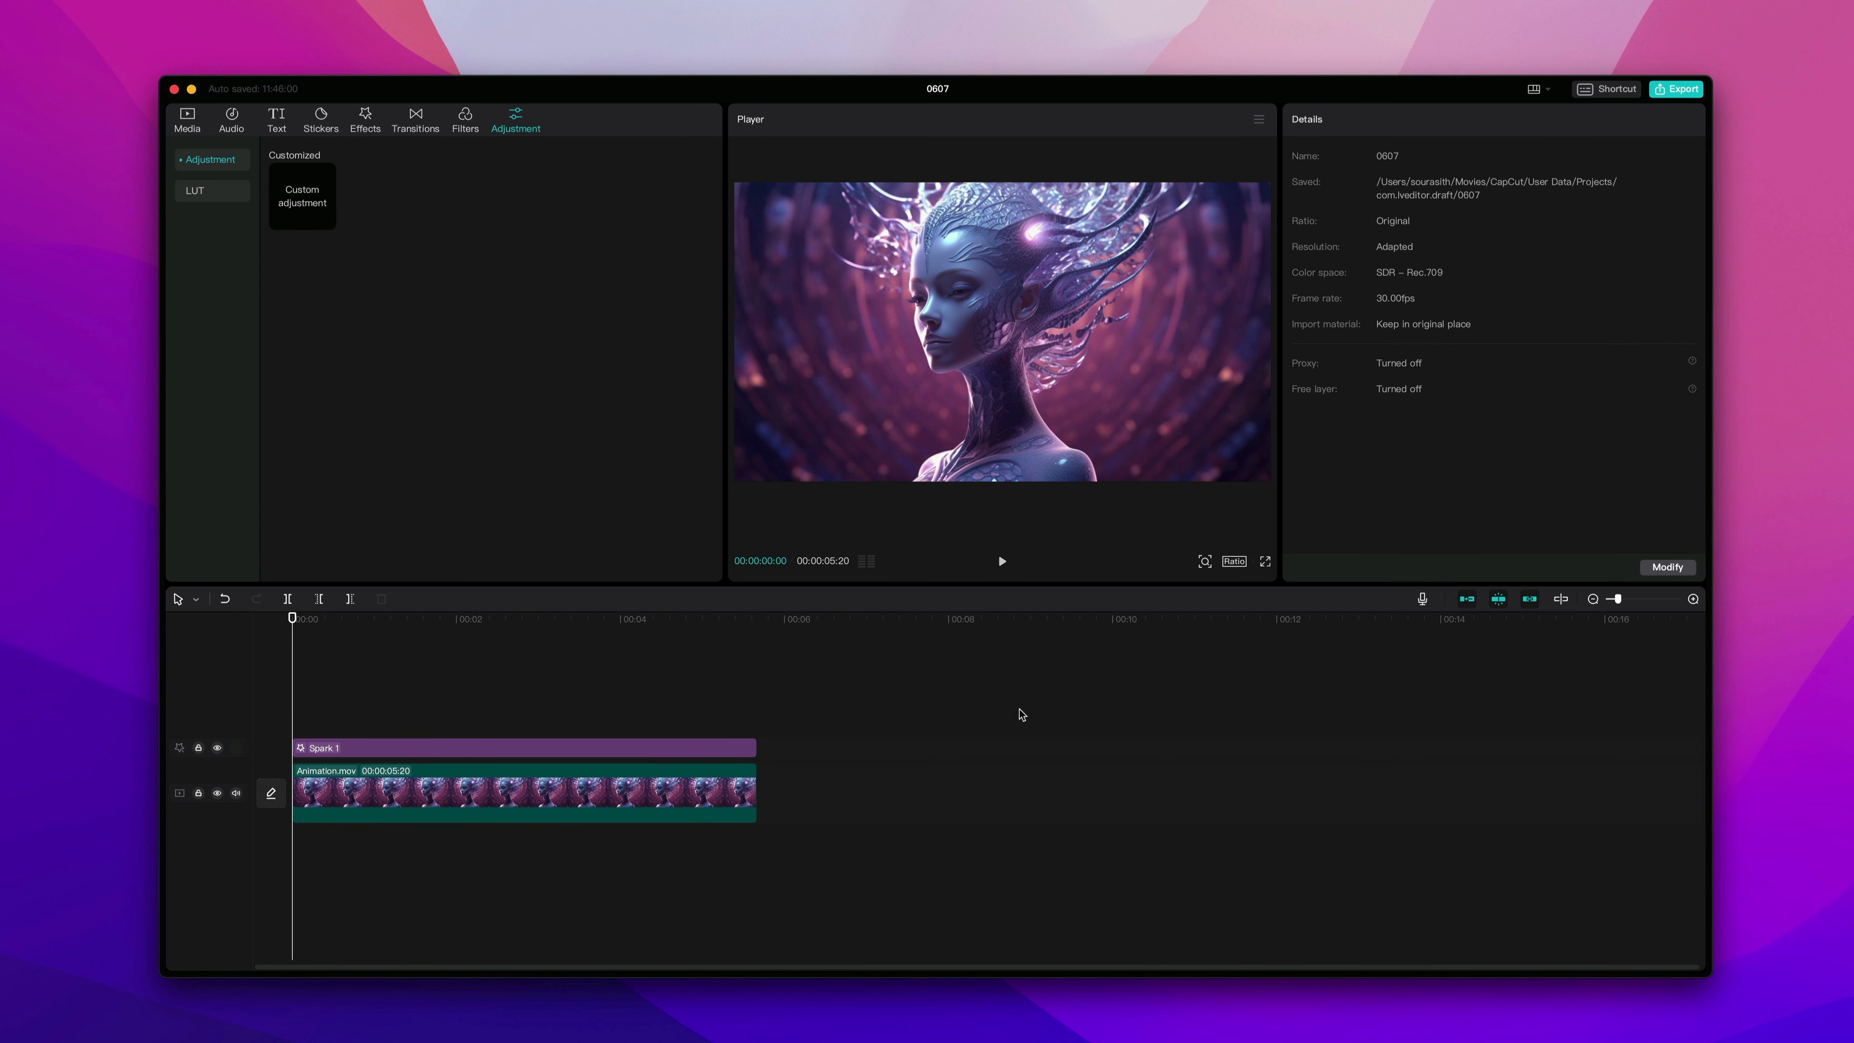
Export the project as a 4K mp4 video, then open and play the exported file.
click(1681, 92)
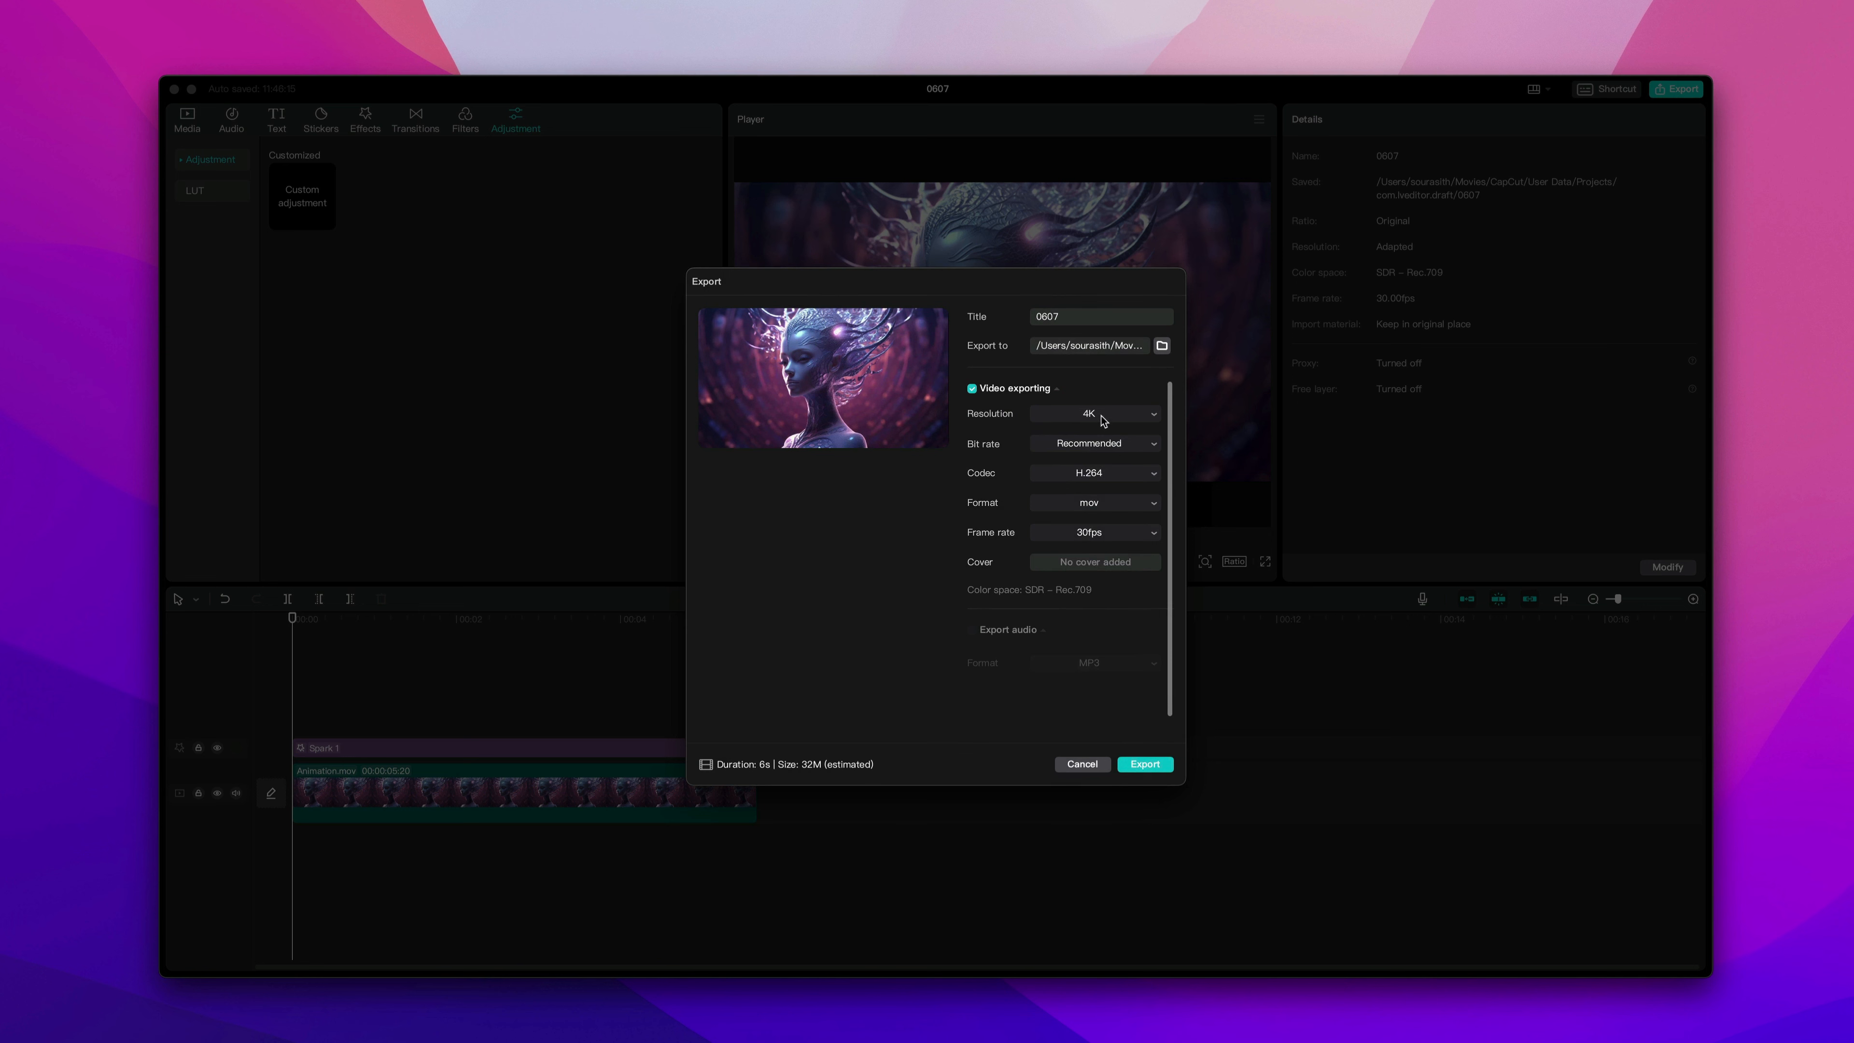
click(1102, 504)
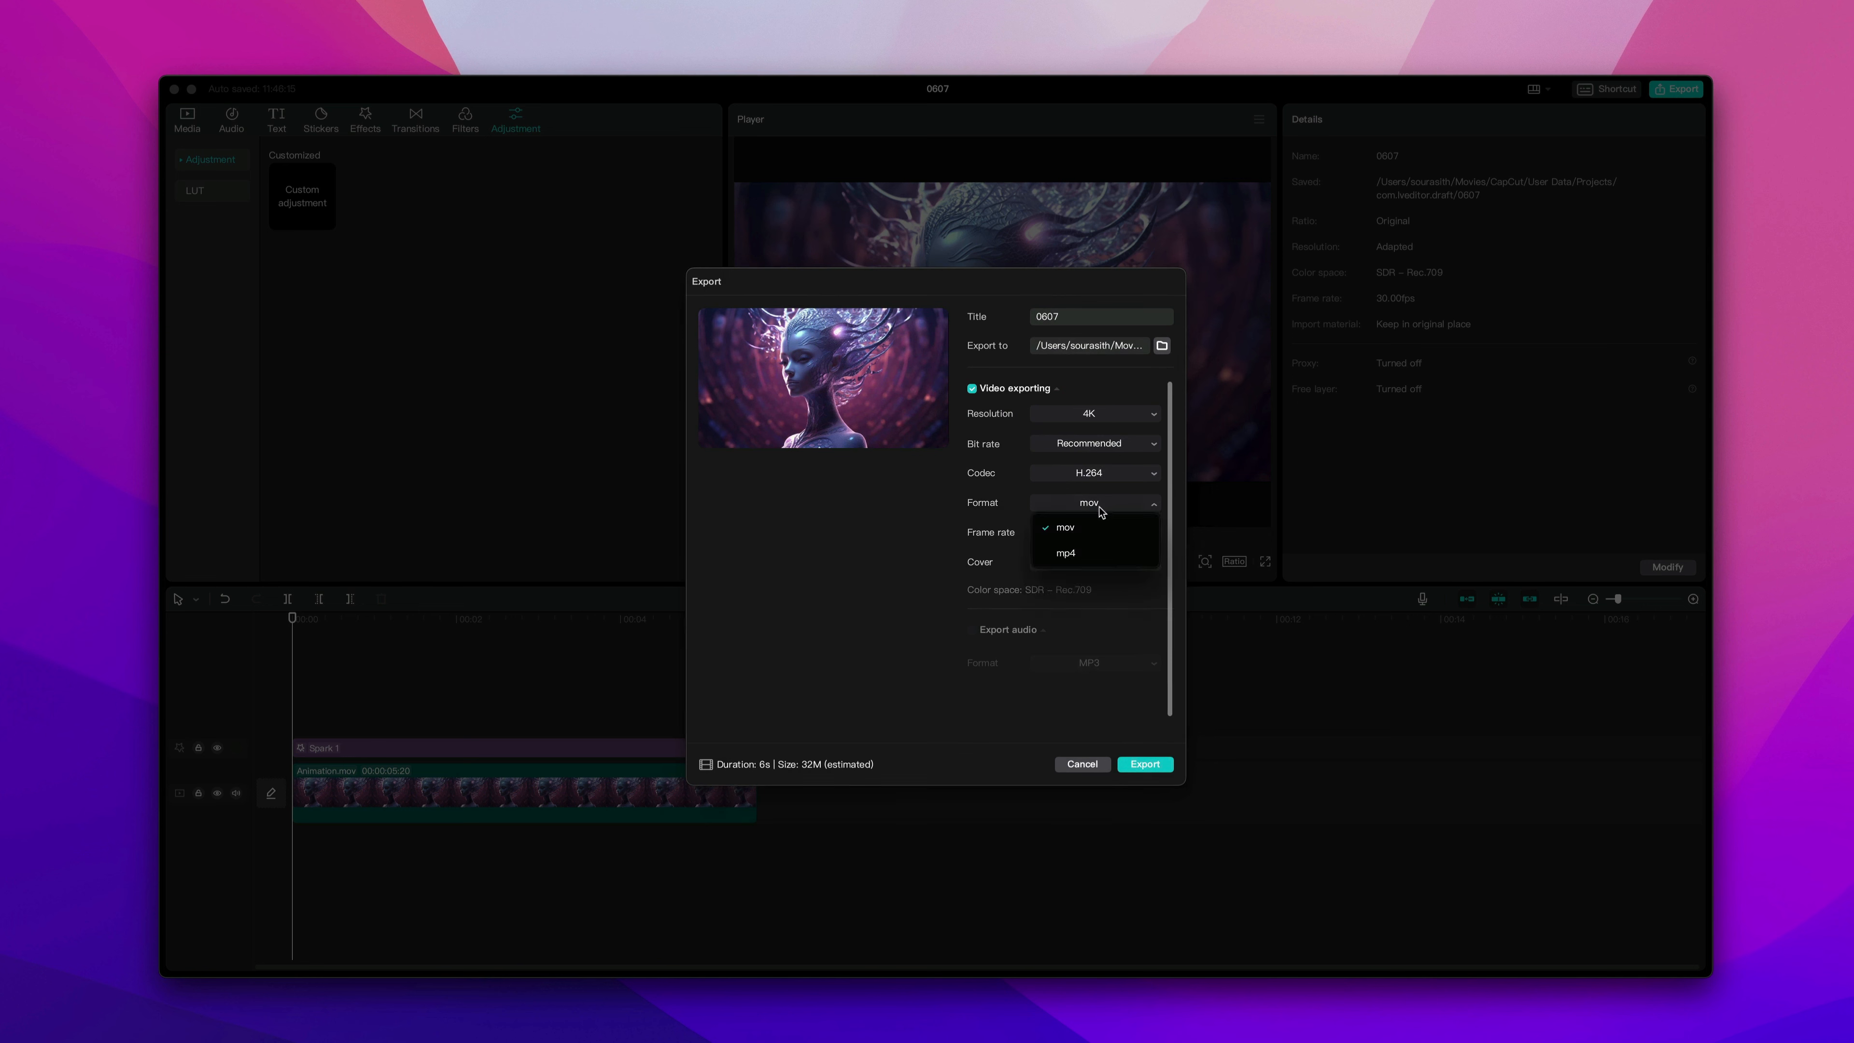
click(1072, 561)
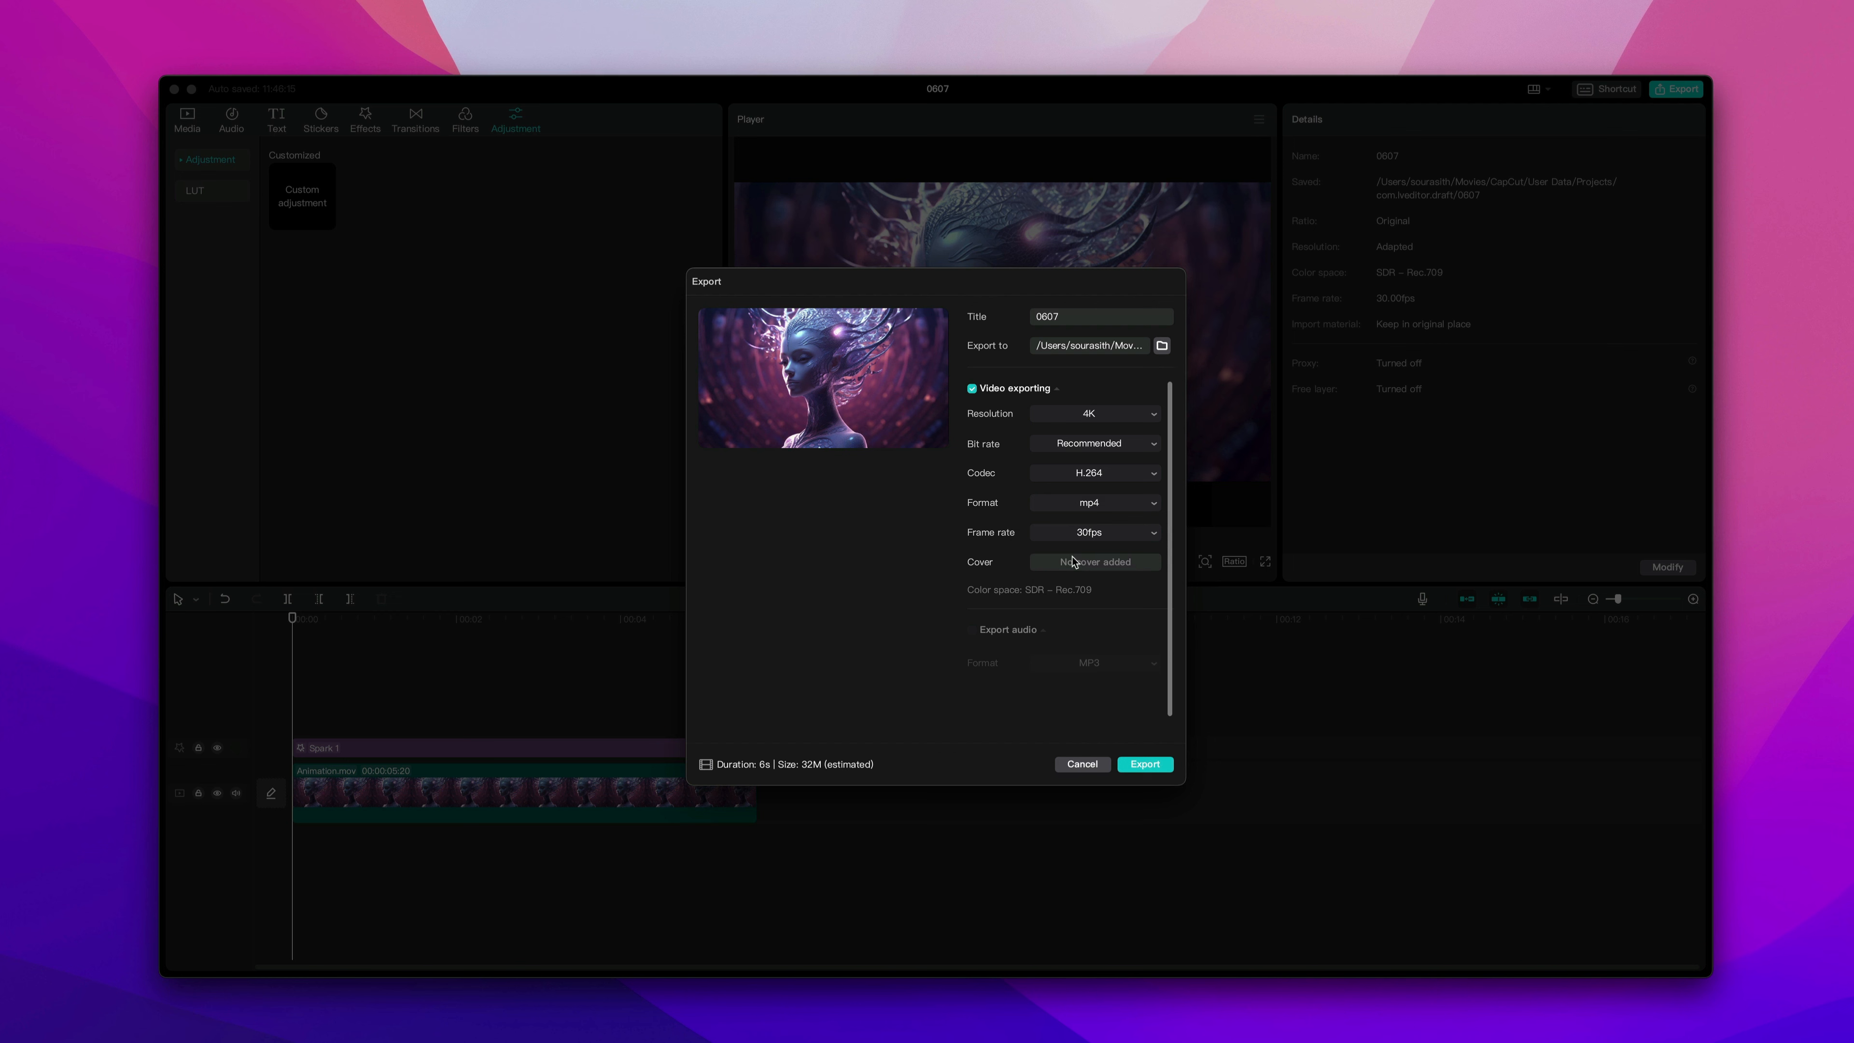
click(1151, 768)
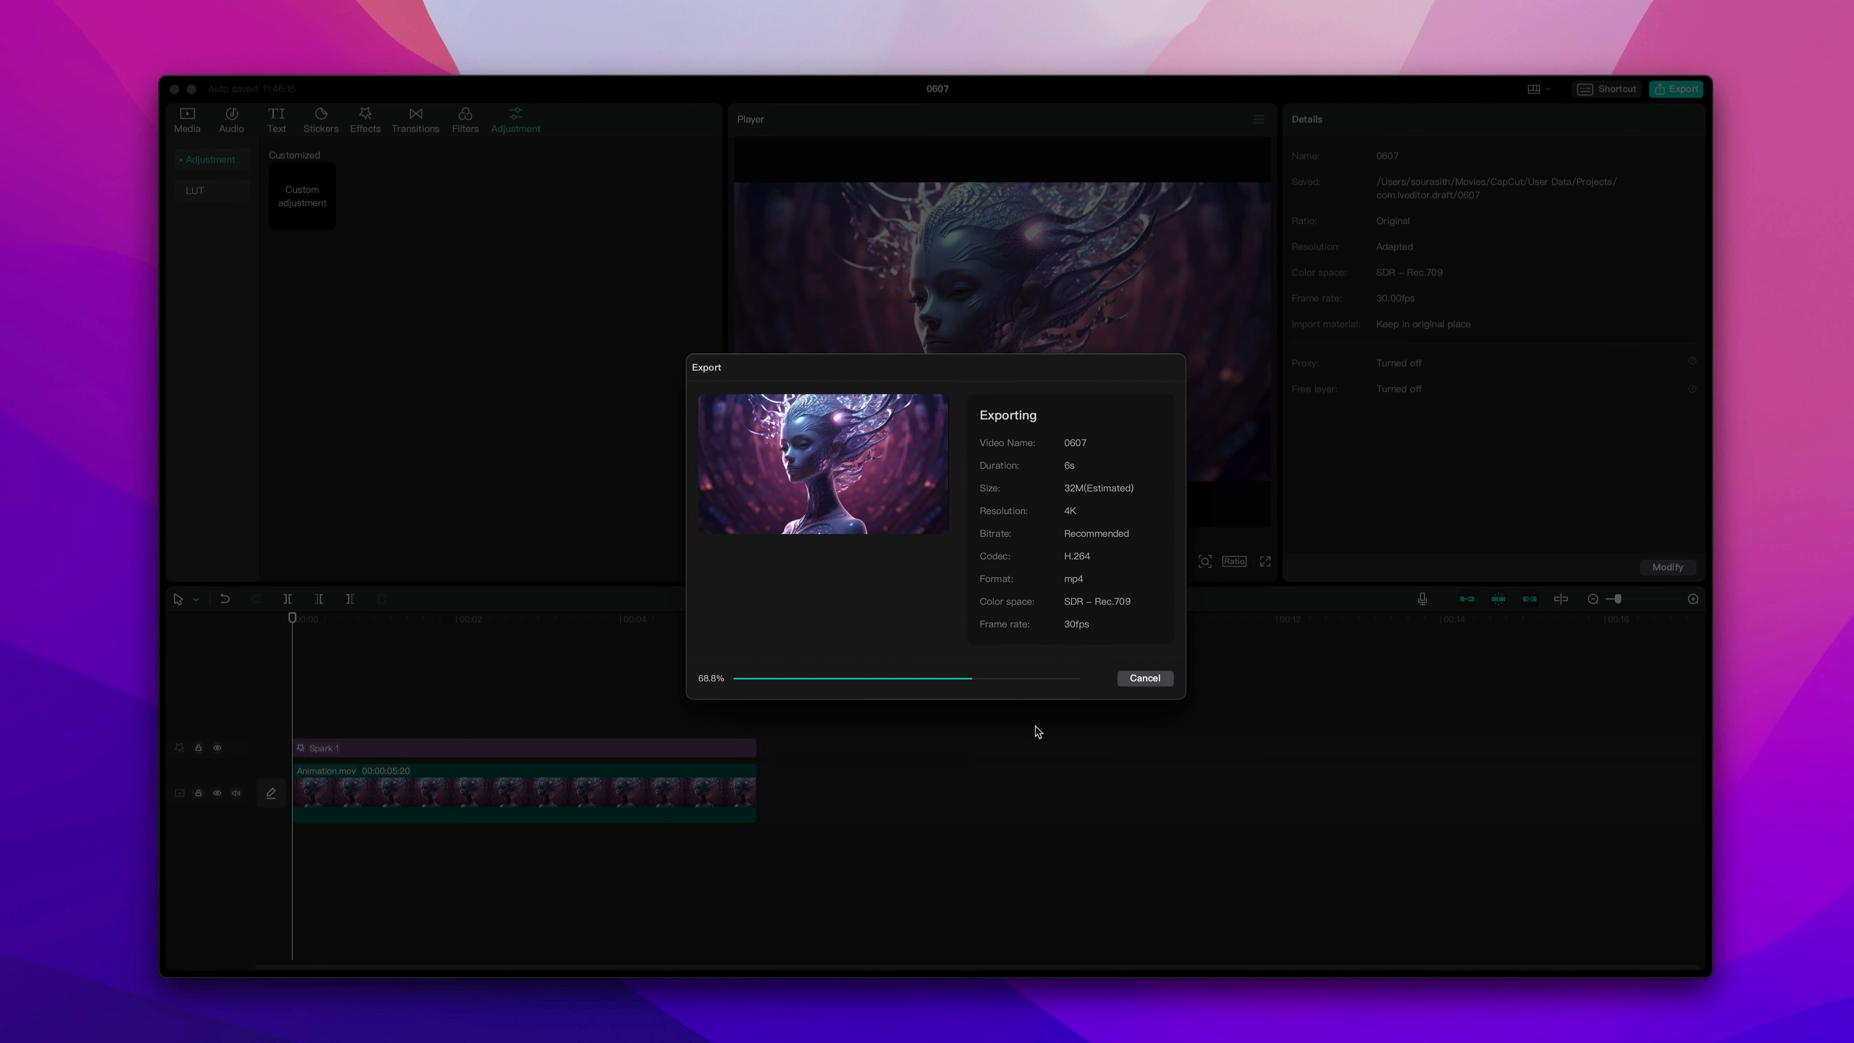
click(771, 698)
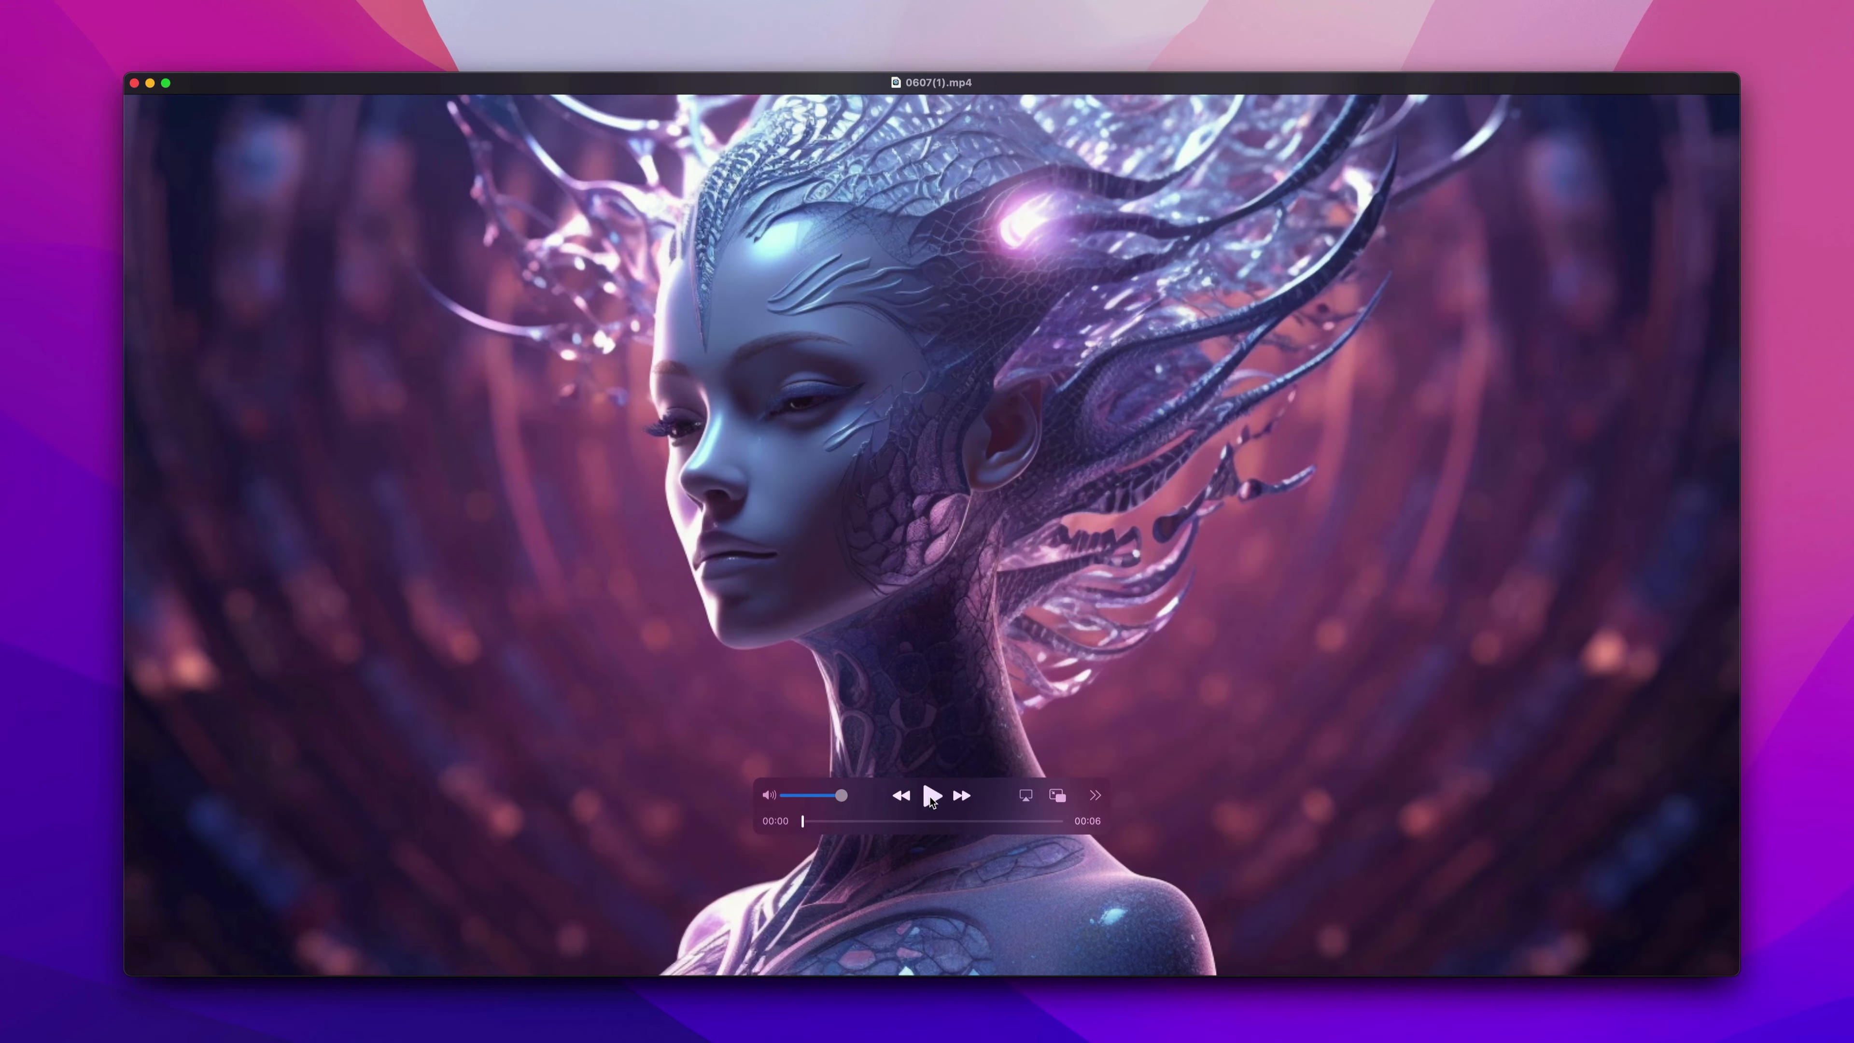
click(930, 797)
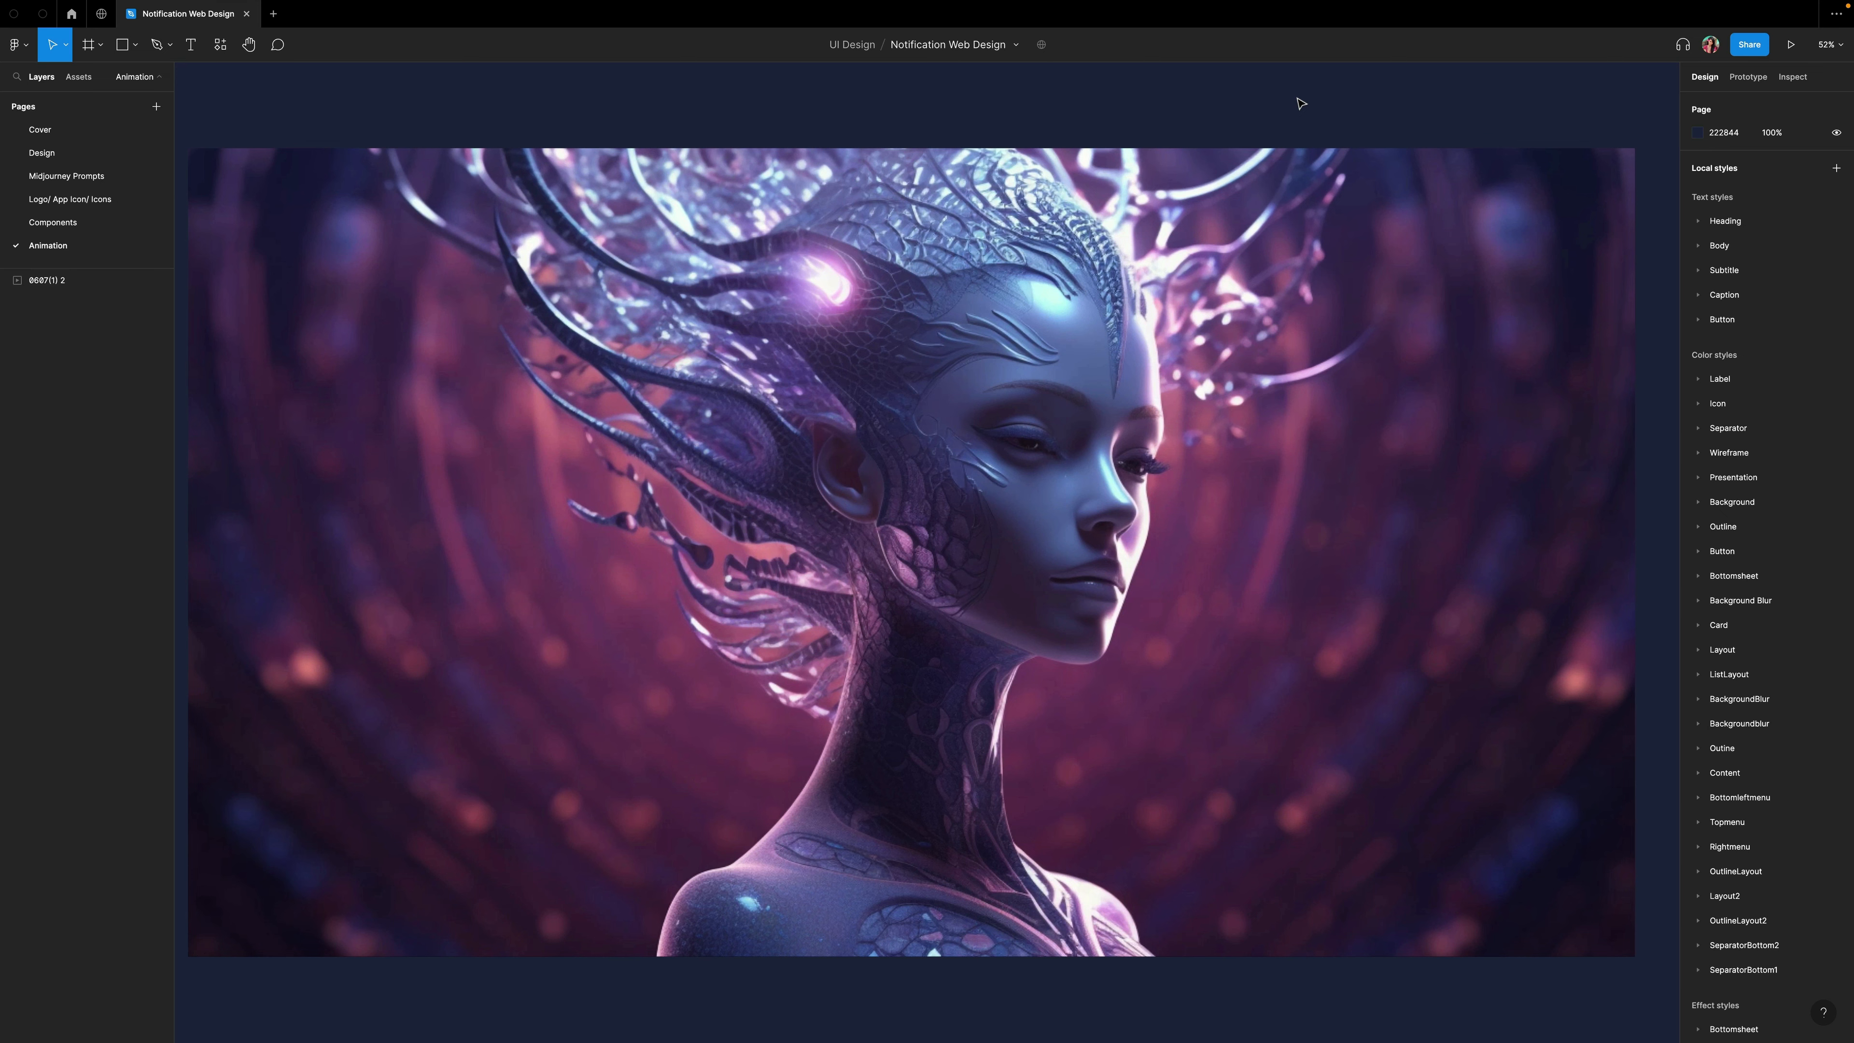
In Figma, browse the file's pages and return to the Animation page.
click(42, 153)
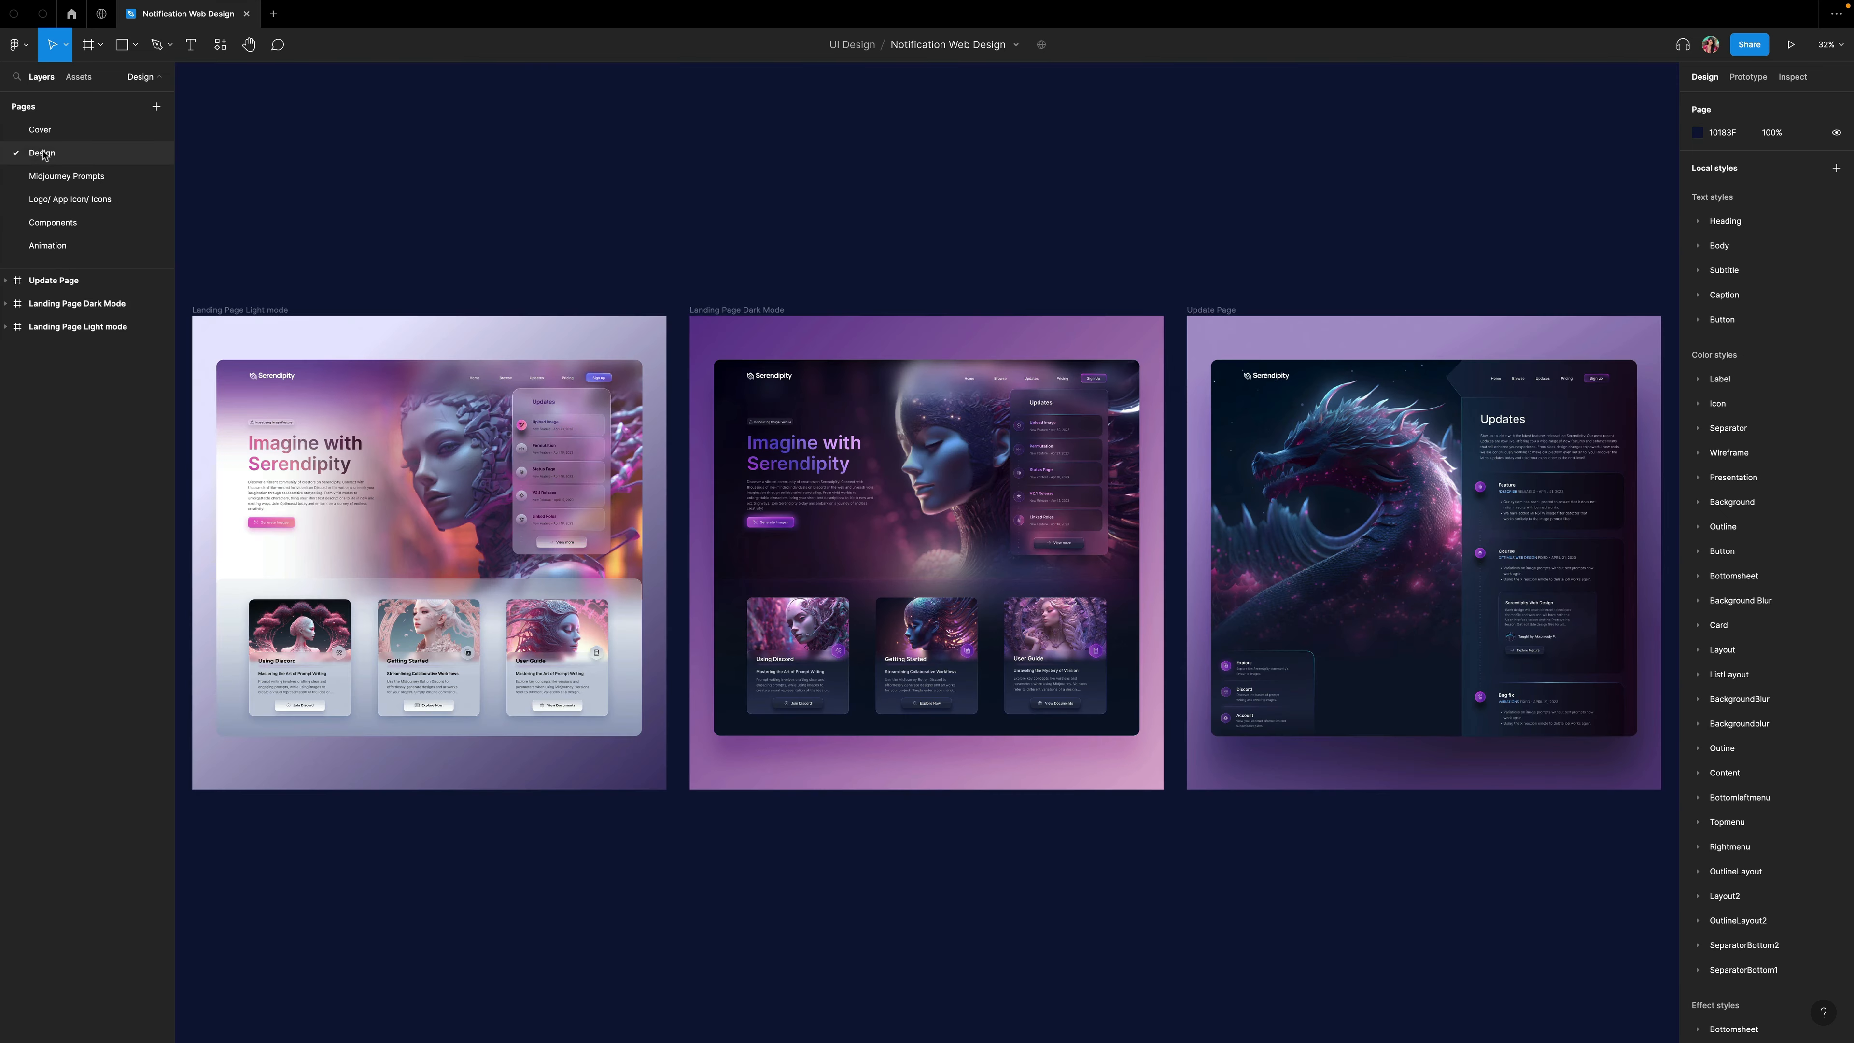
click(54, 175)
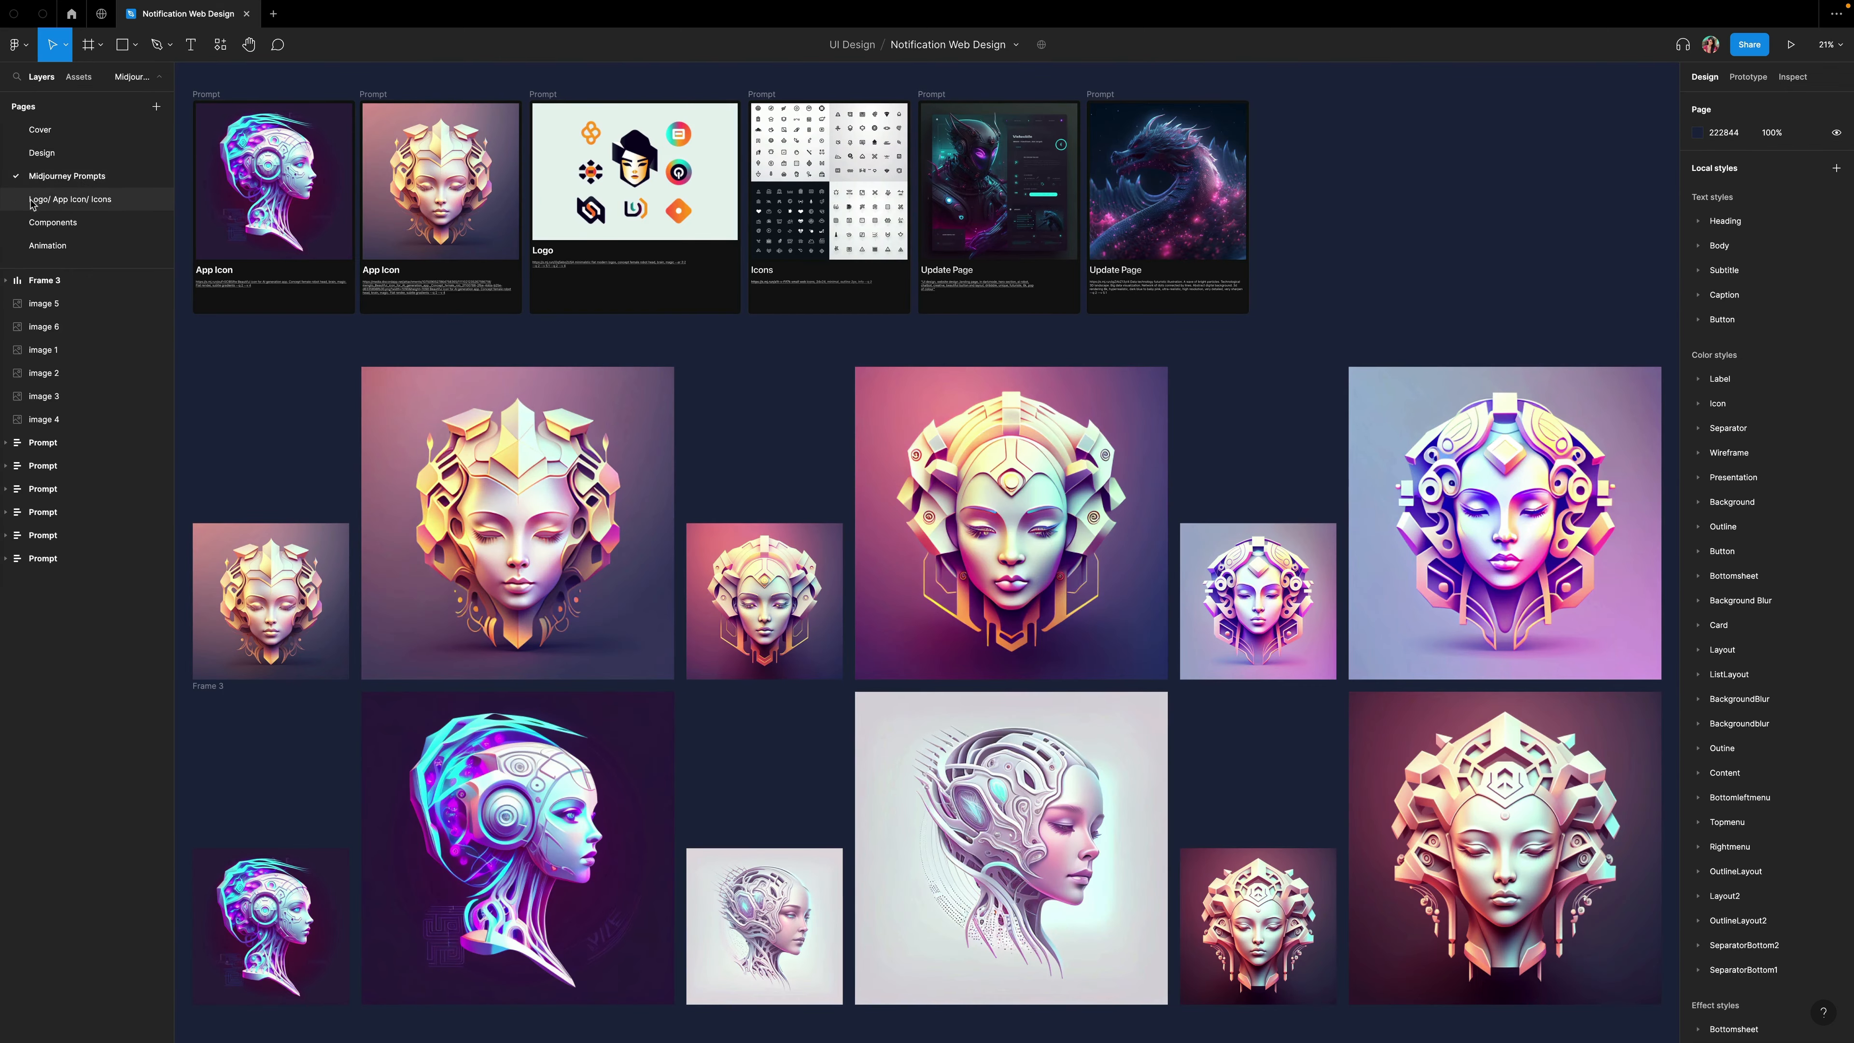
click(62, 225)
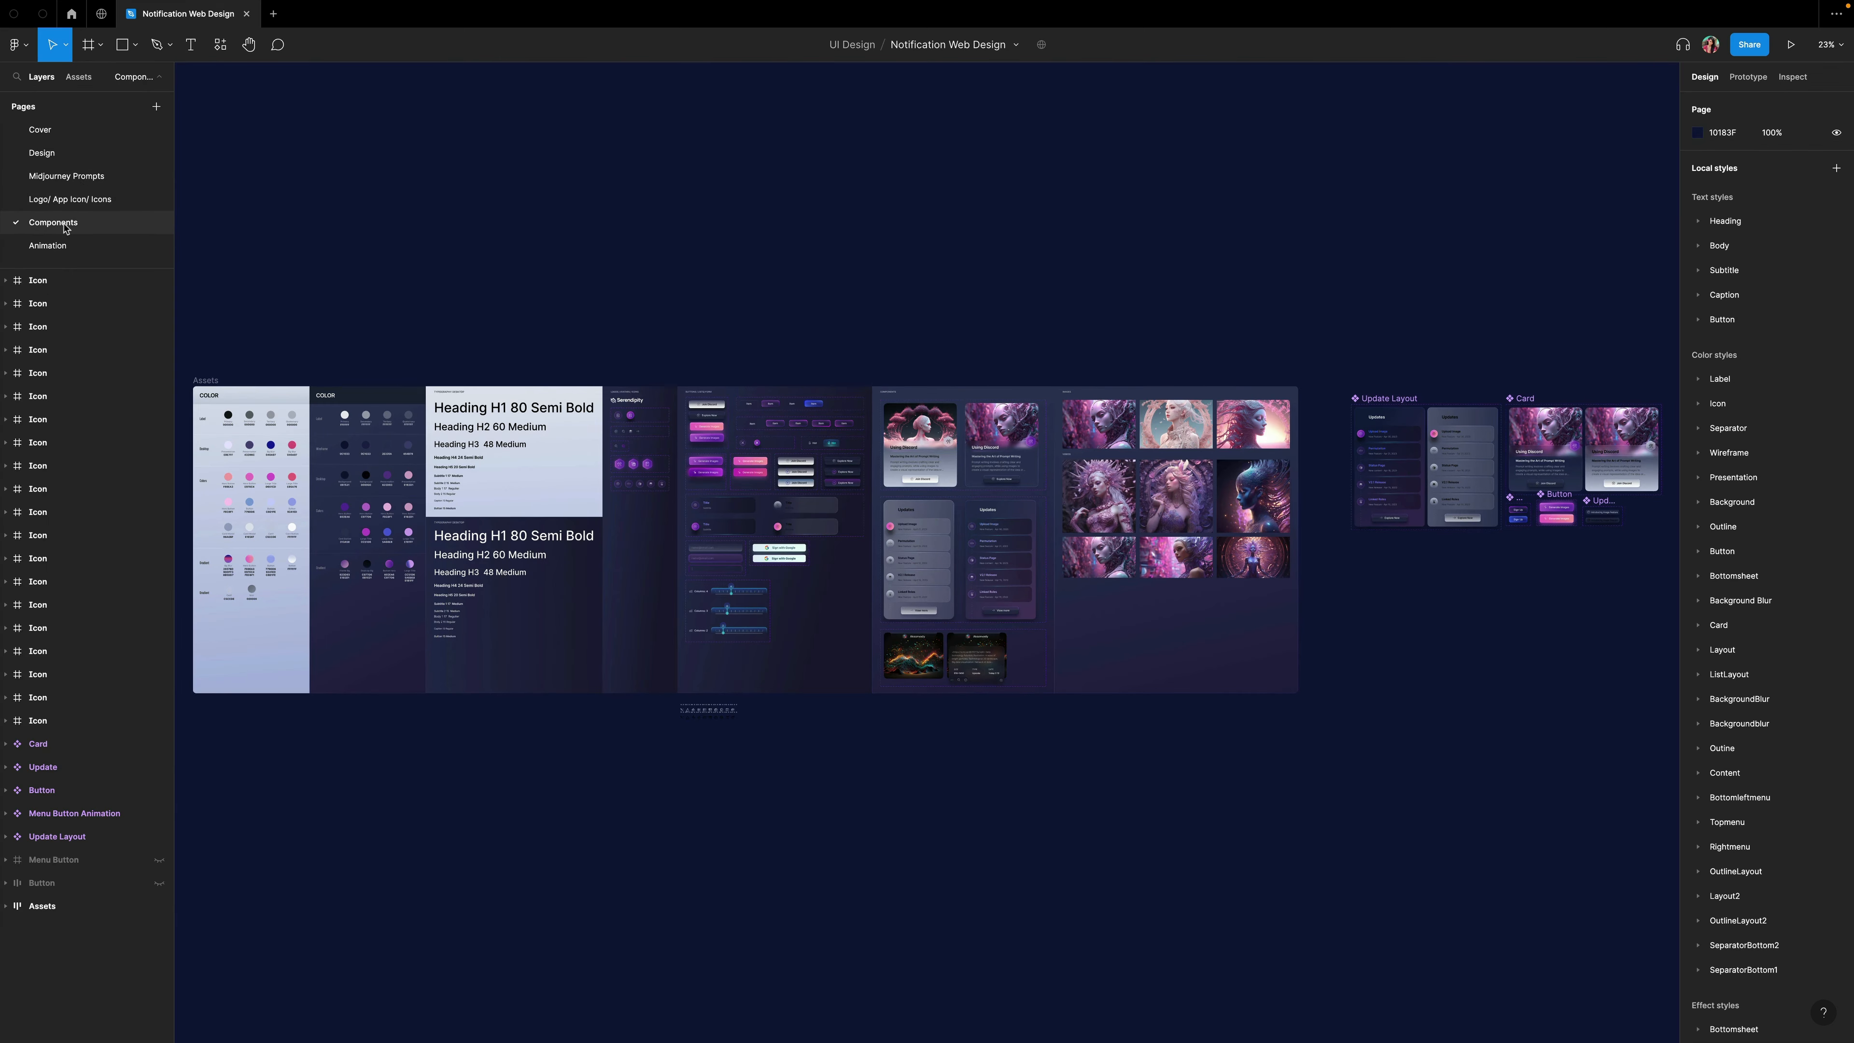
click(47, 245)
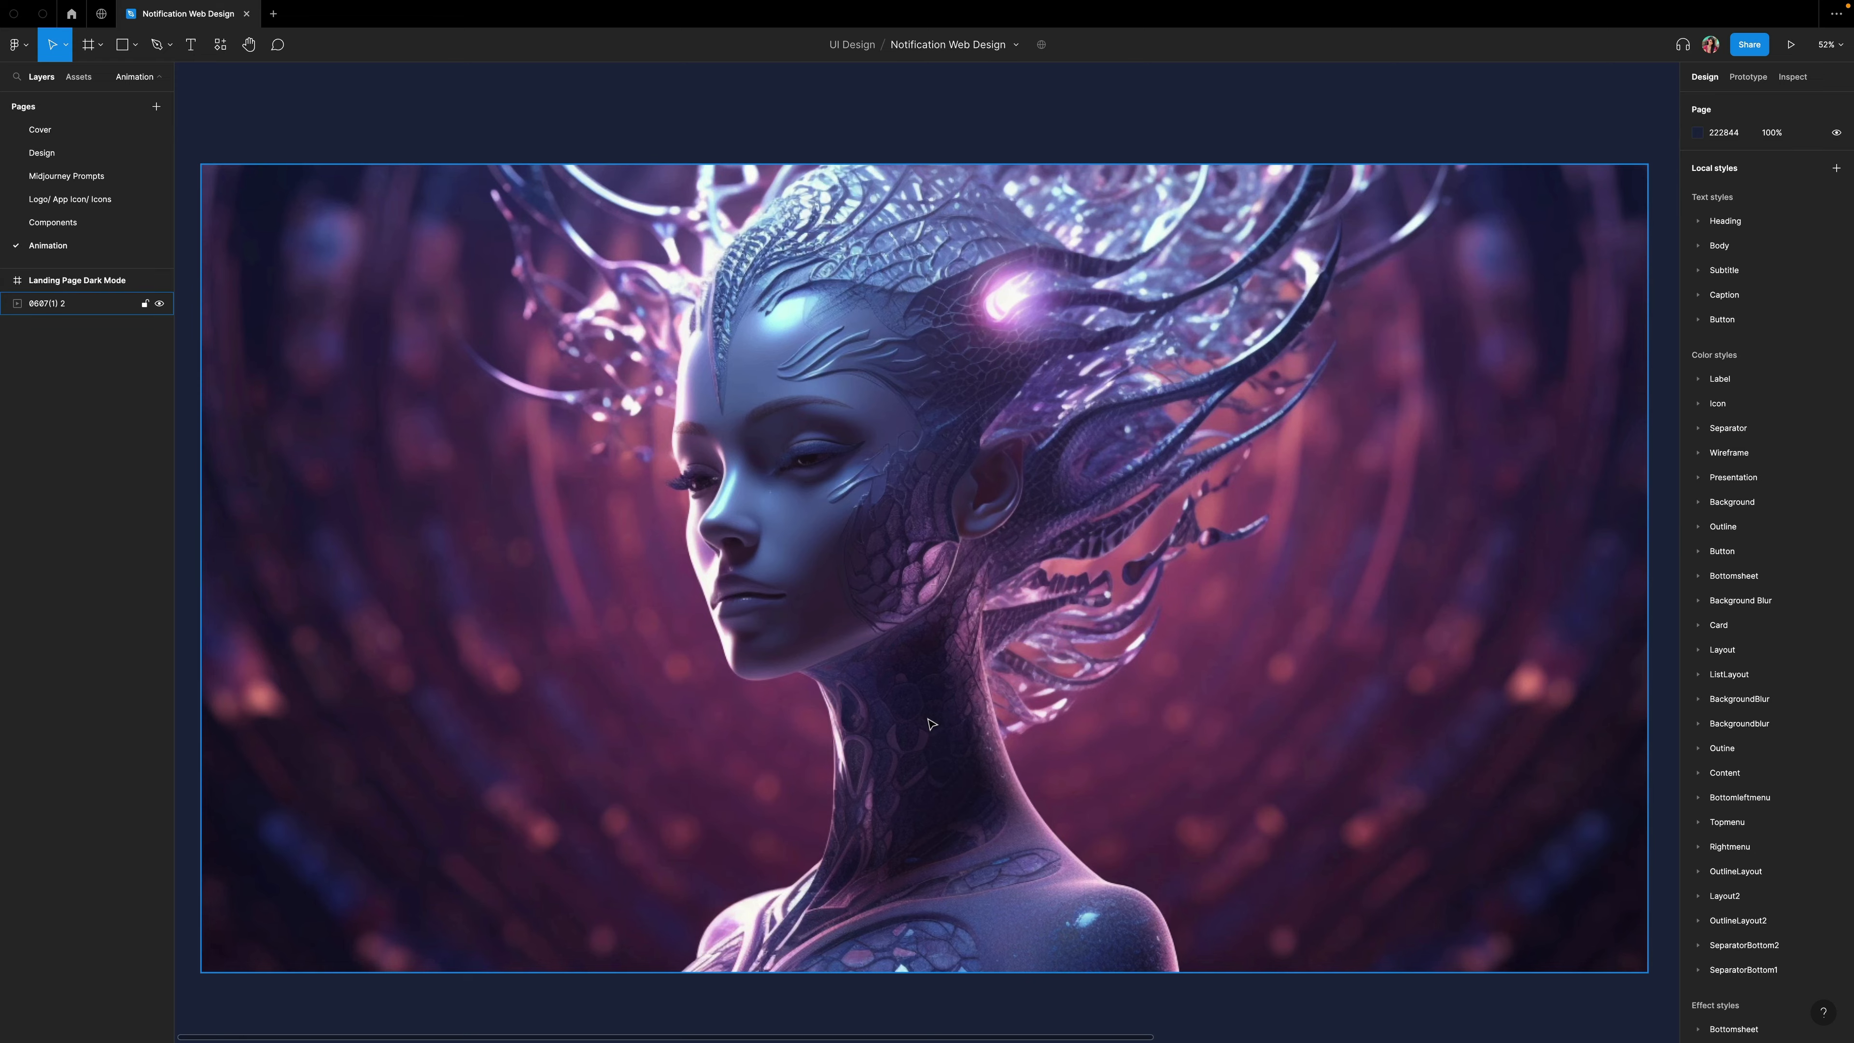
scroll(931, 724, right, 10)
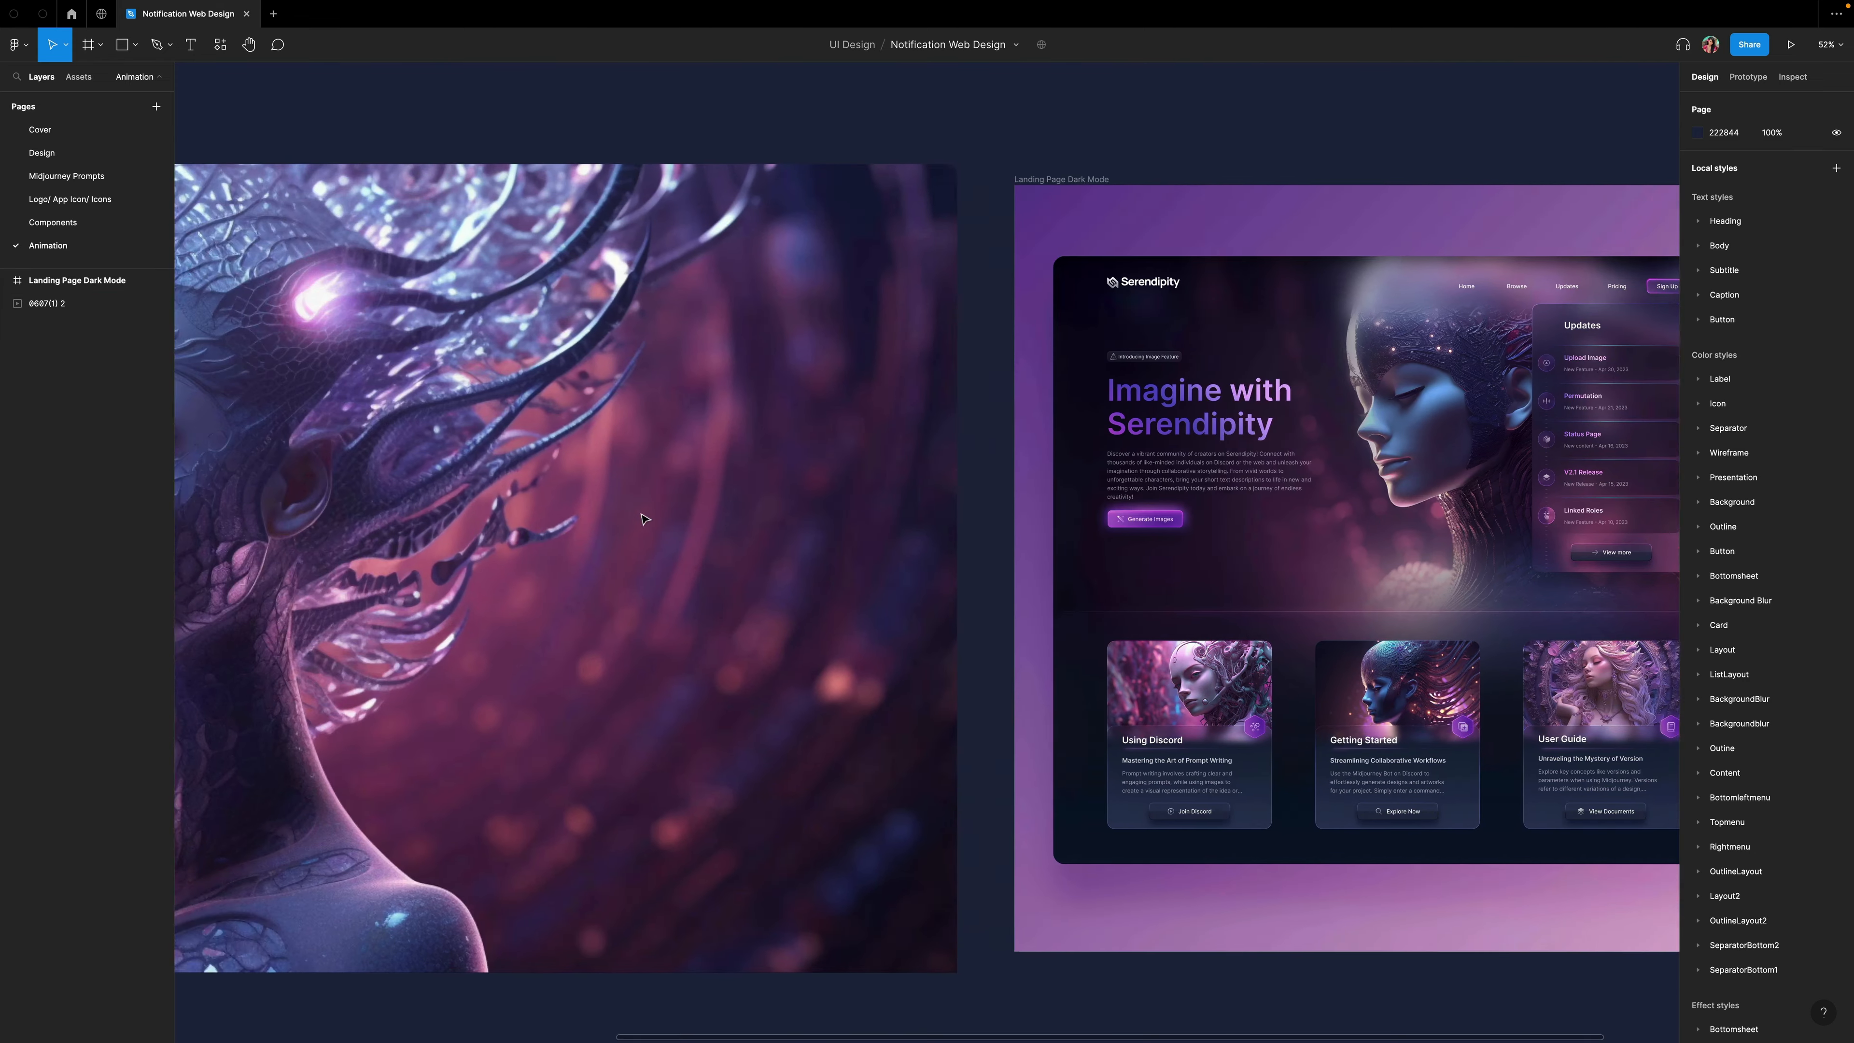
scroll(642, 517, left, 10)
Flip the video layer on the Animation page horizontally.
right_click(643, 511)
mouse_move(694, 810)
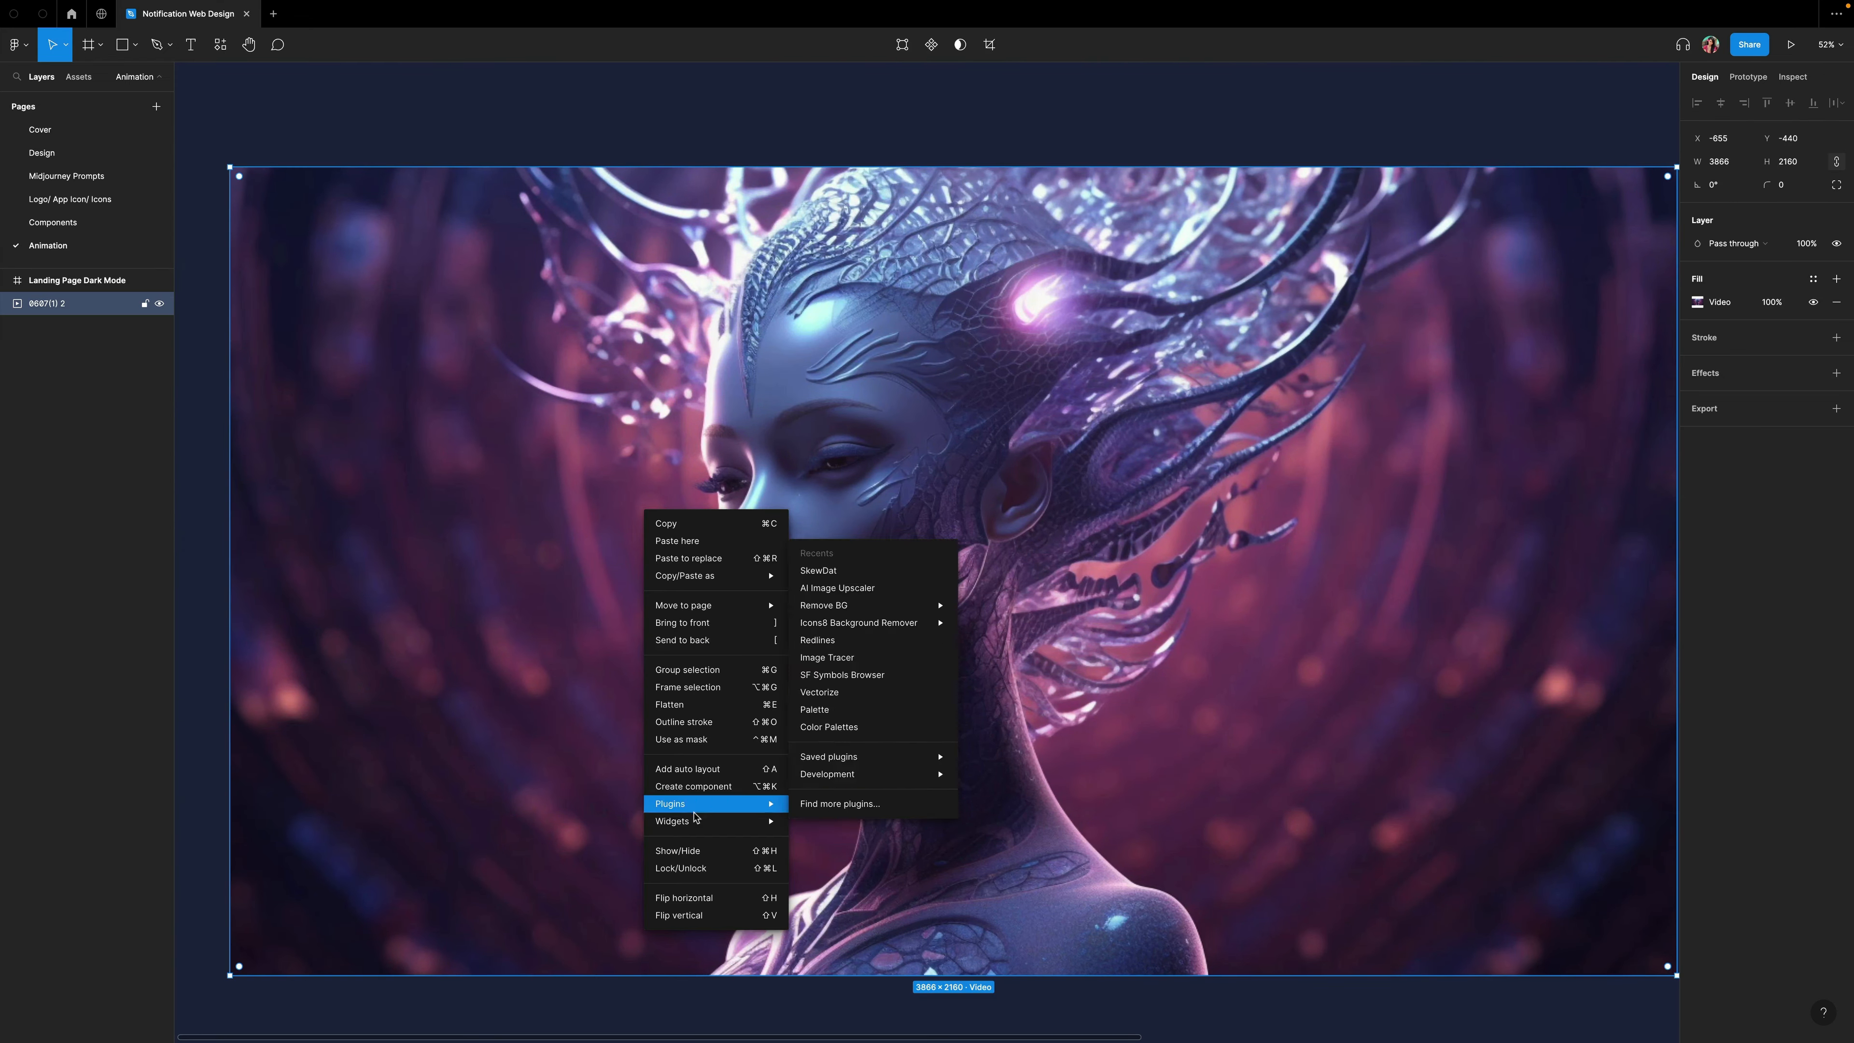
click(705, 897)
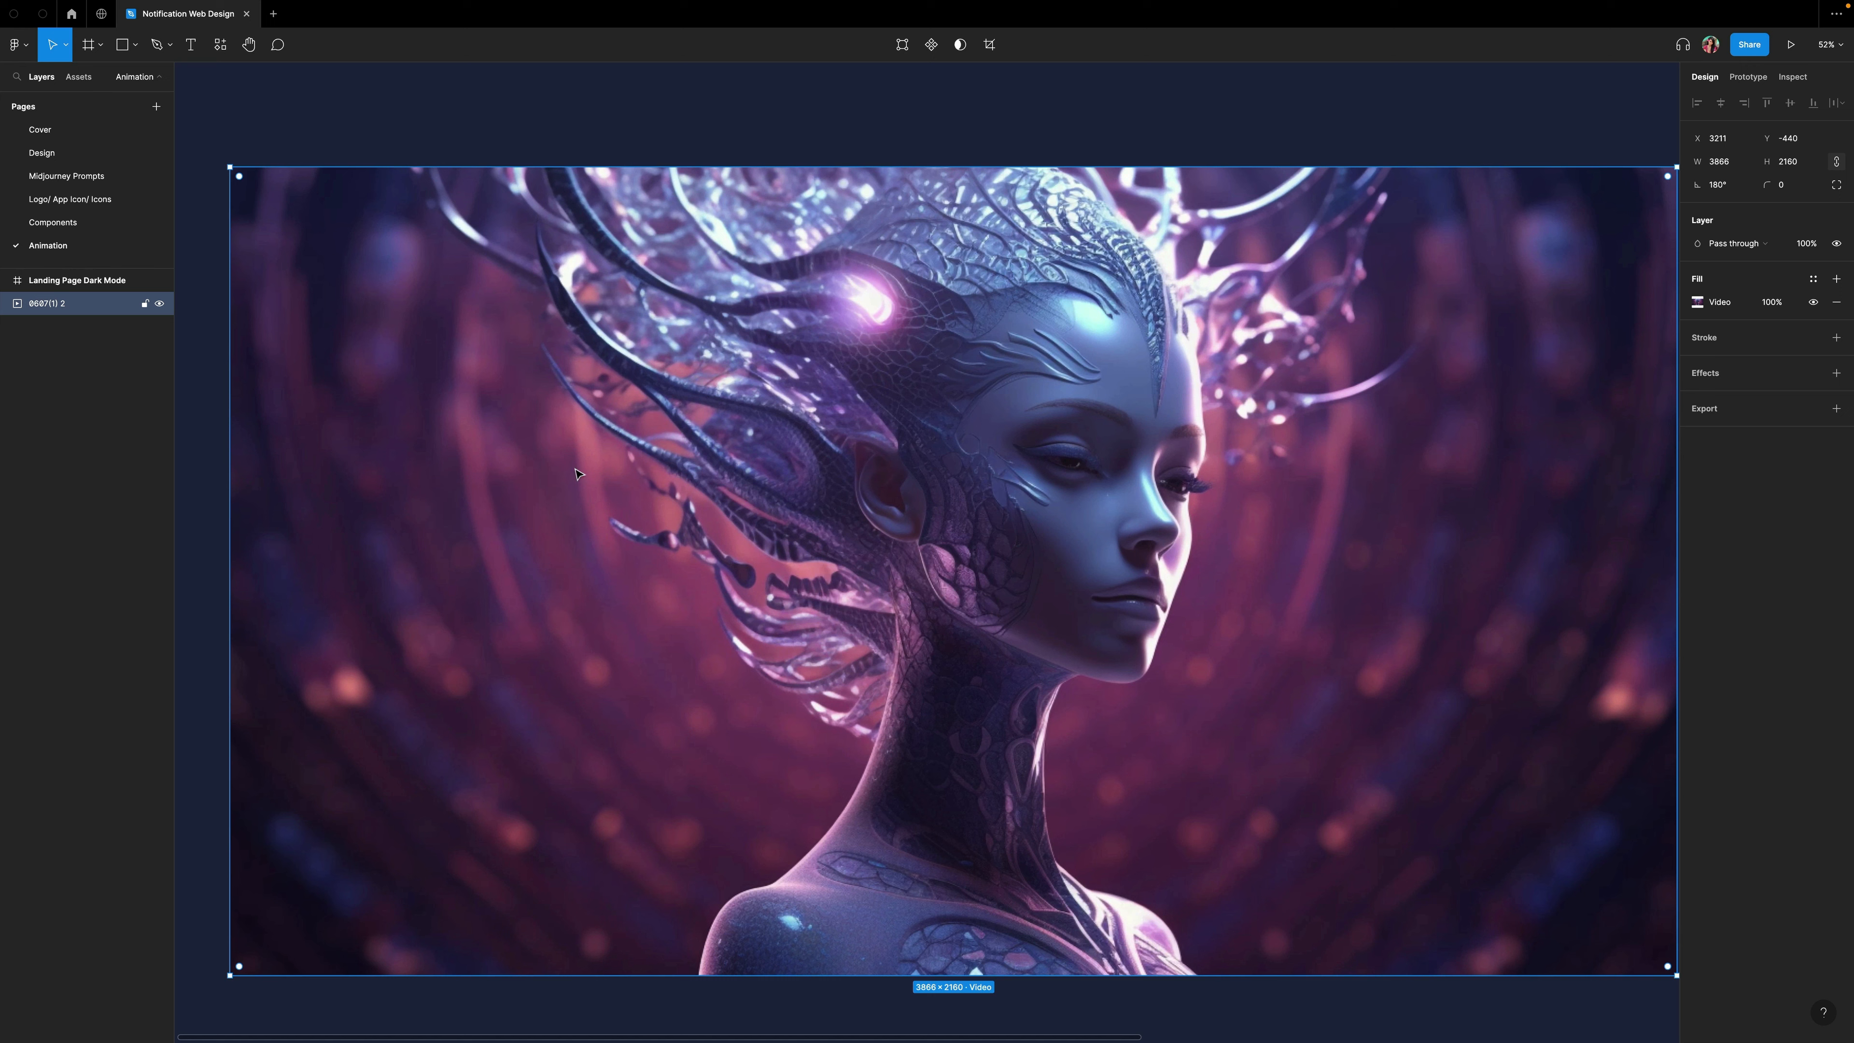
Scale the video layer to 1840 px wide and set its height to 1031 px.
key(k)
click(1724, 272)
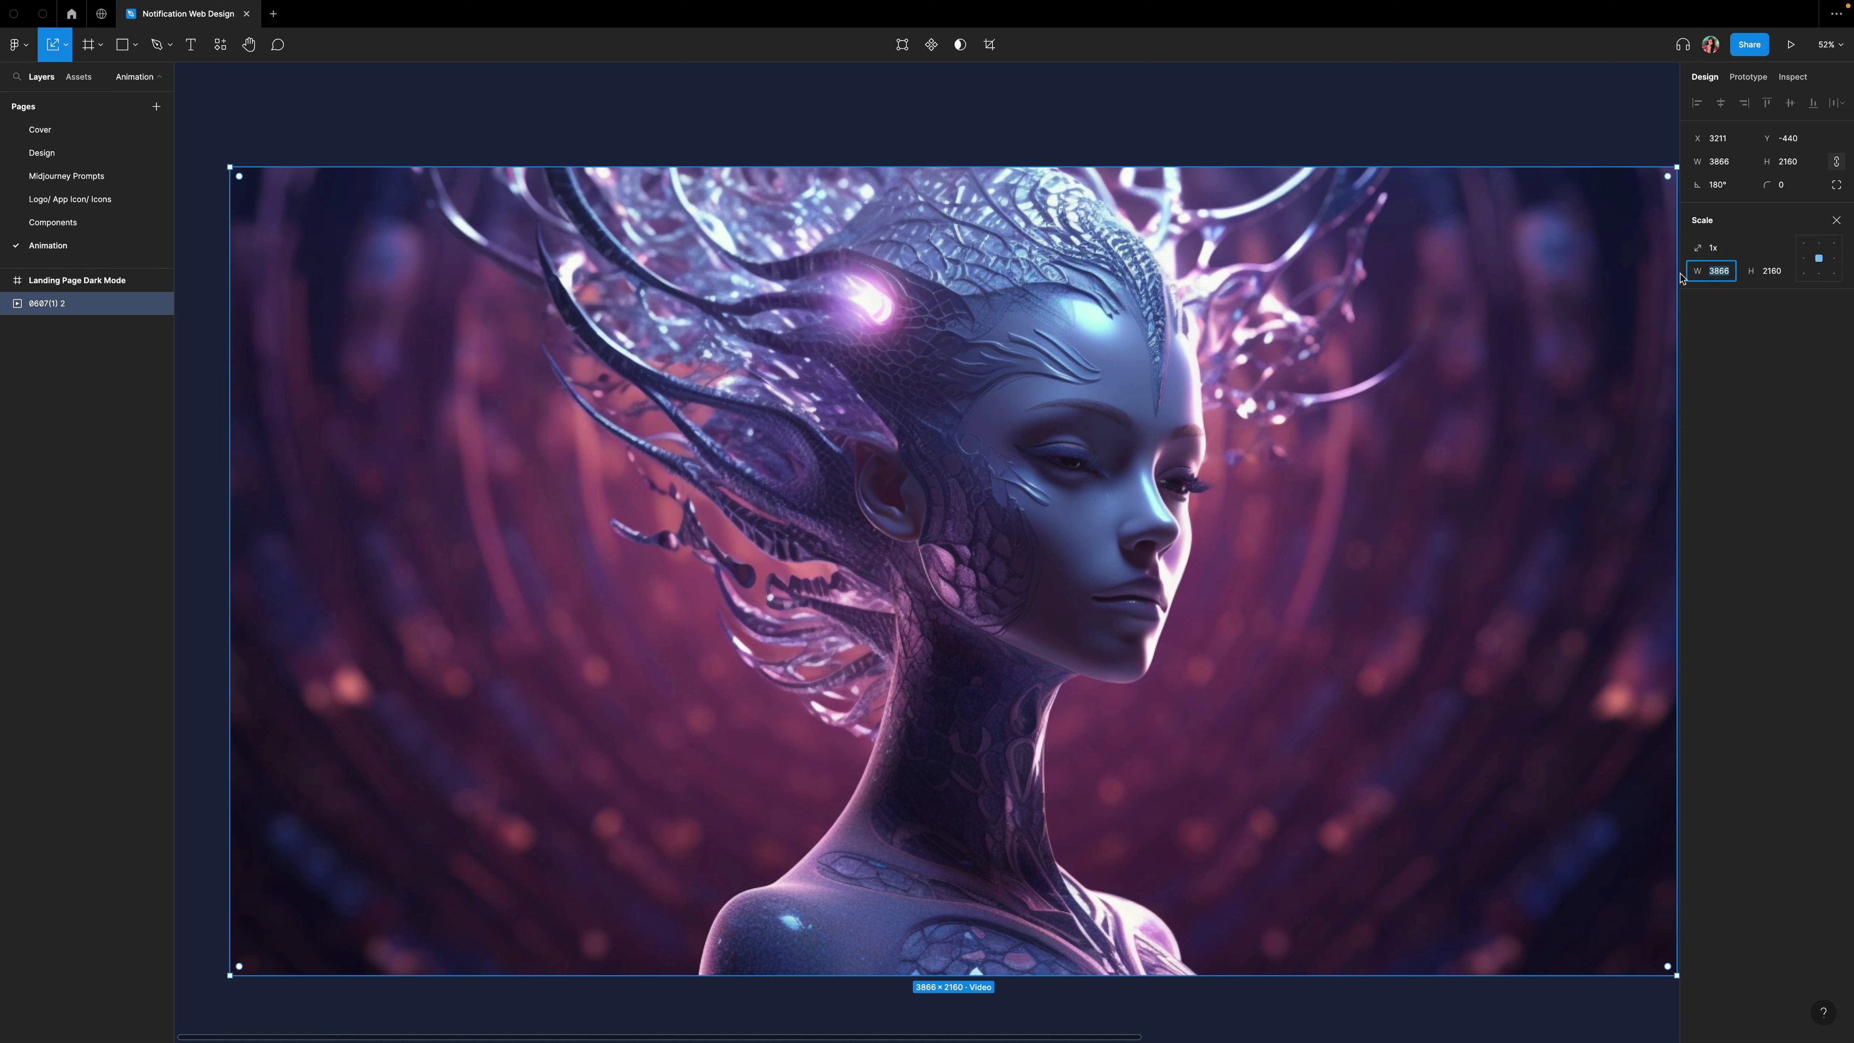
text(1840)
key(Return)
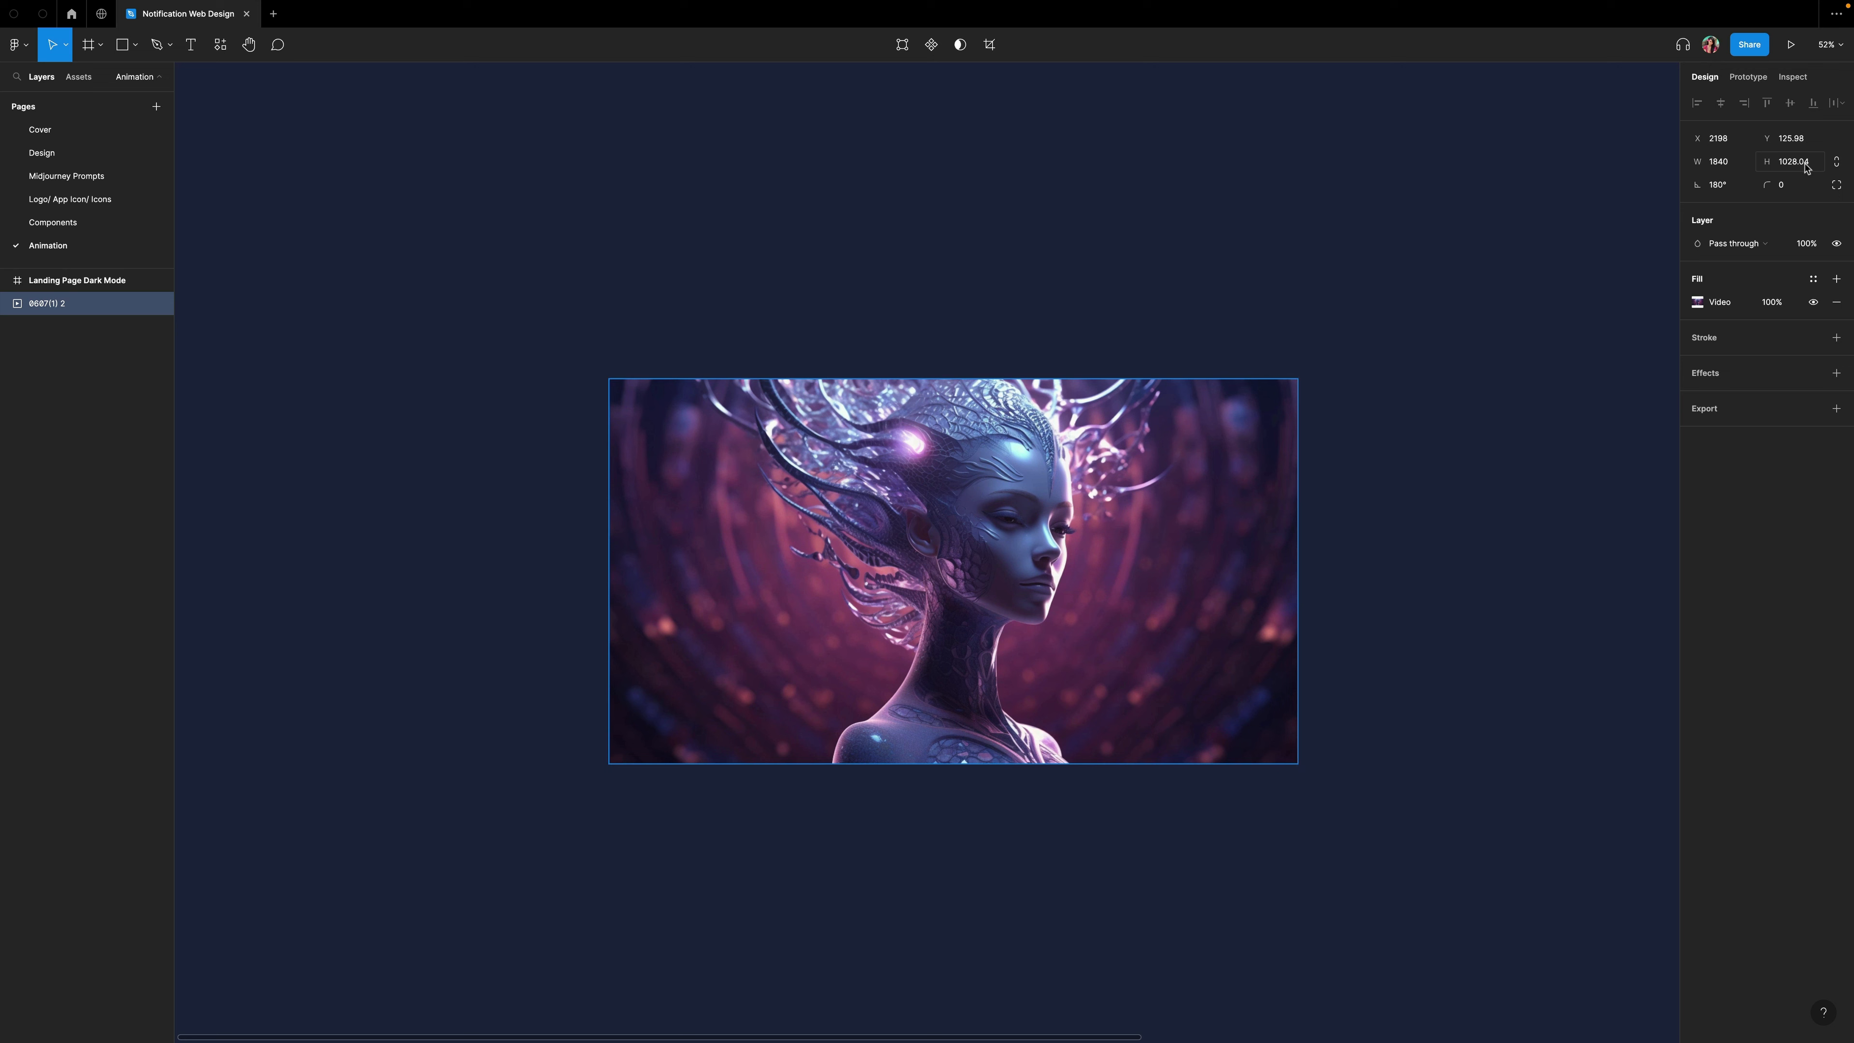
click(1789, 167)
text(31)
key(Escape)
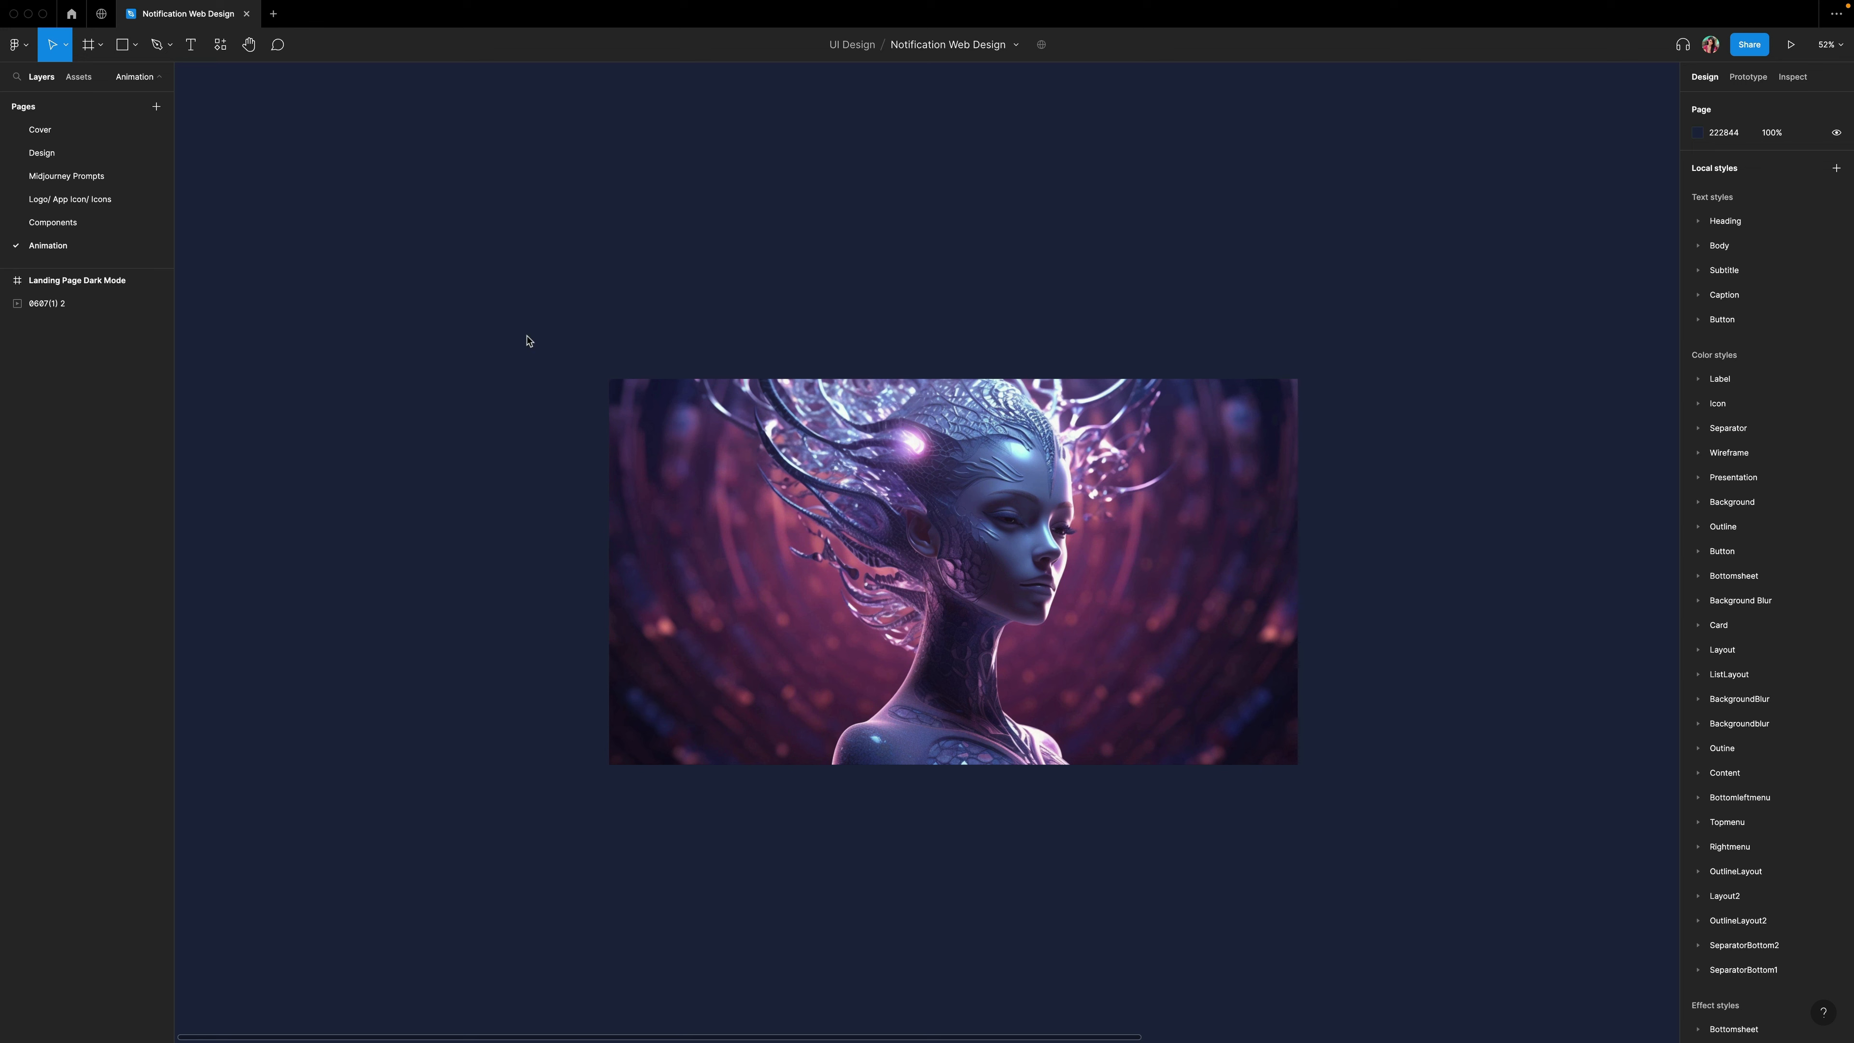
Turn the video layer into a component set with a second variant.
click(795, 456)
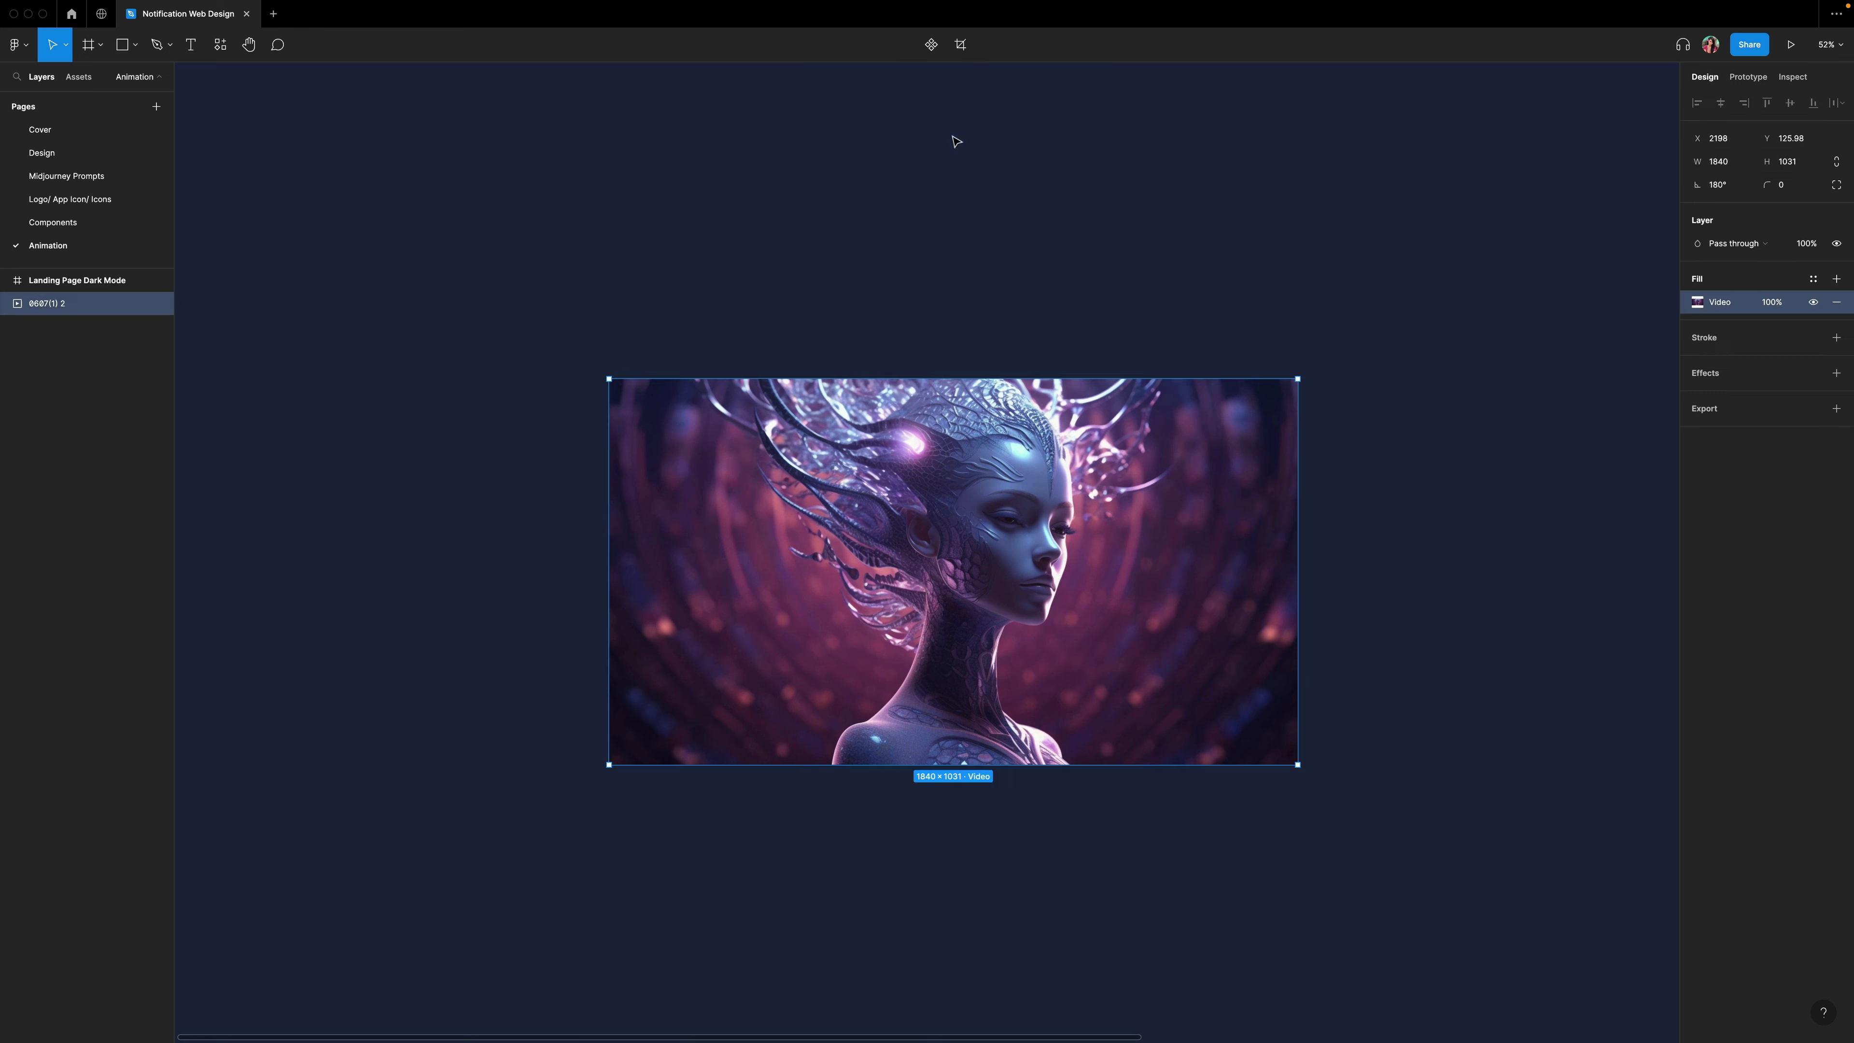
click(930, 45)
click(931, 45)
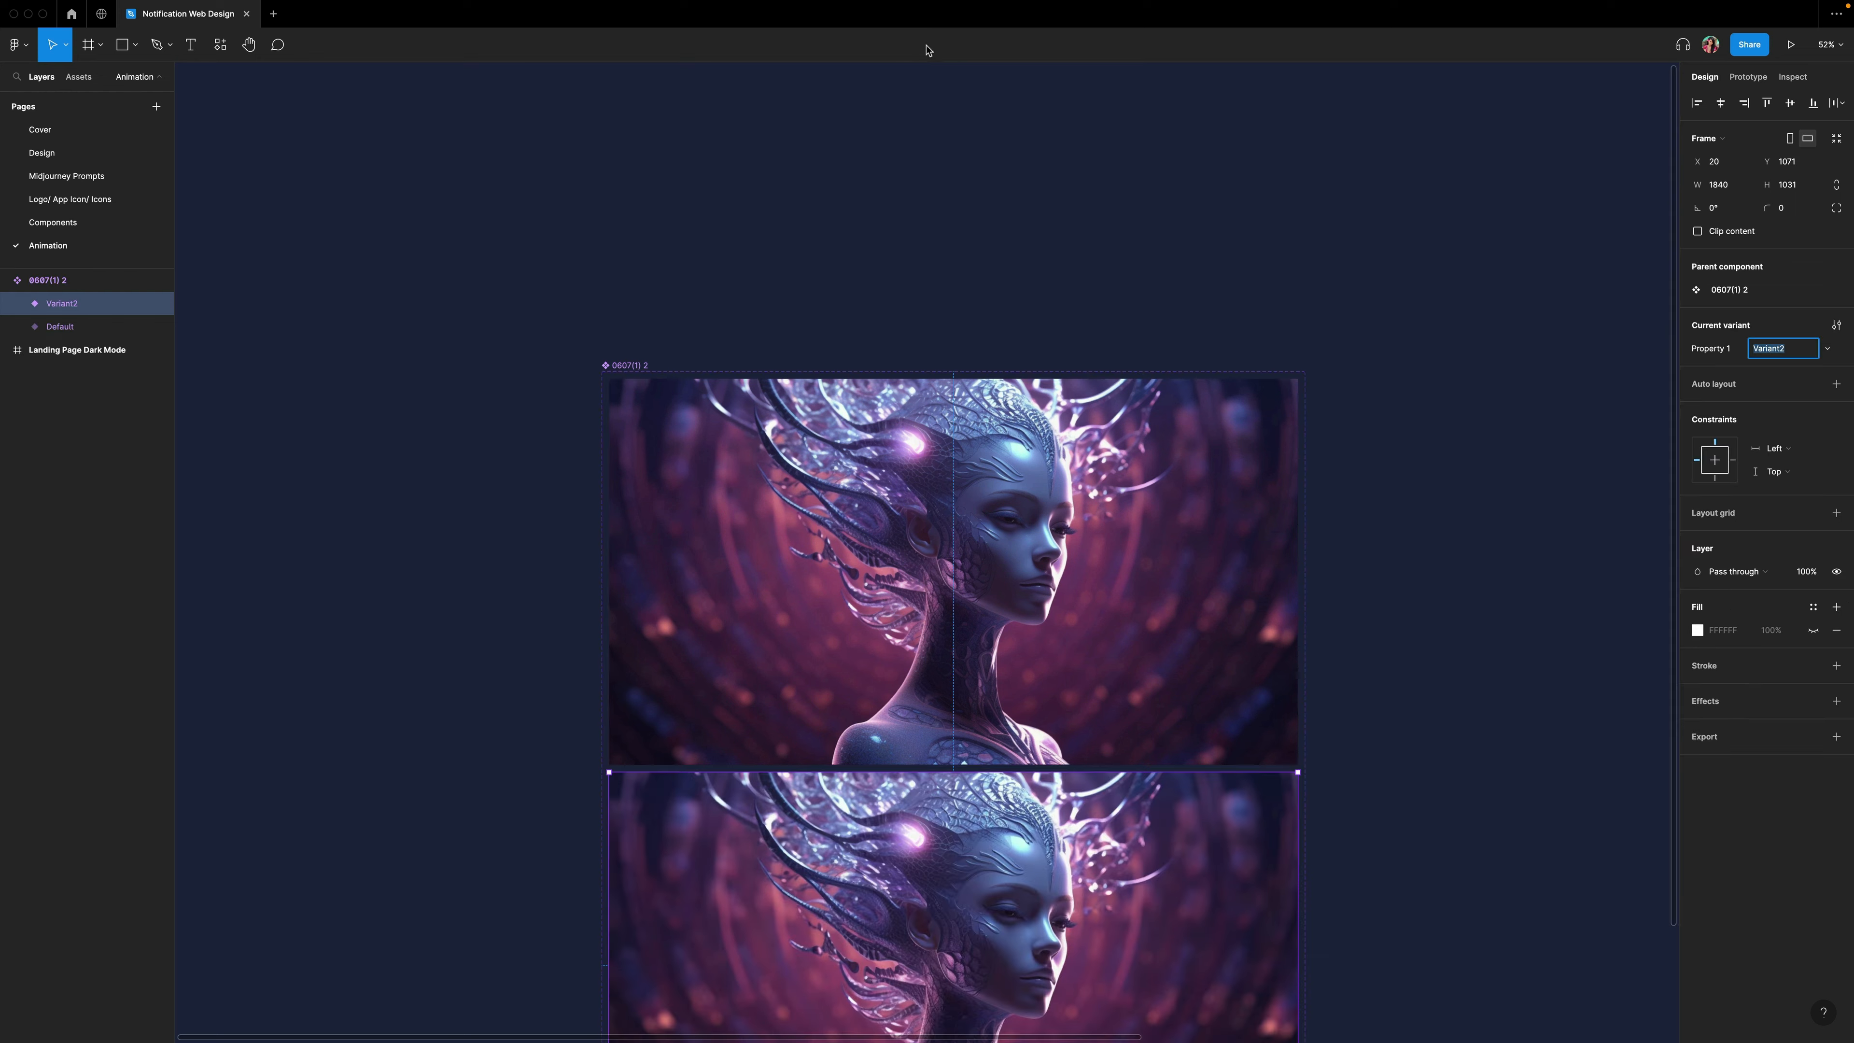
scroll(898, 179, down, 5)
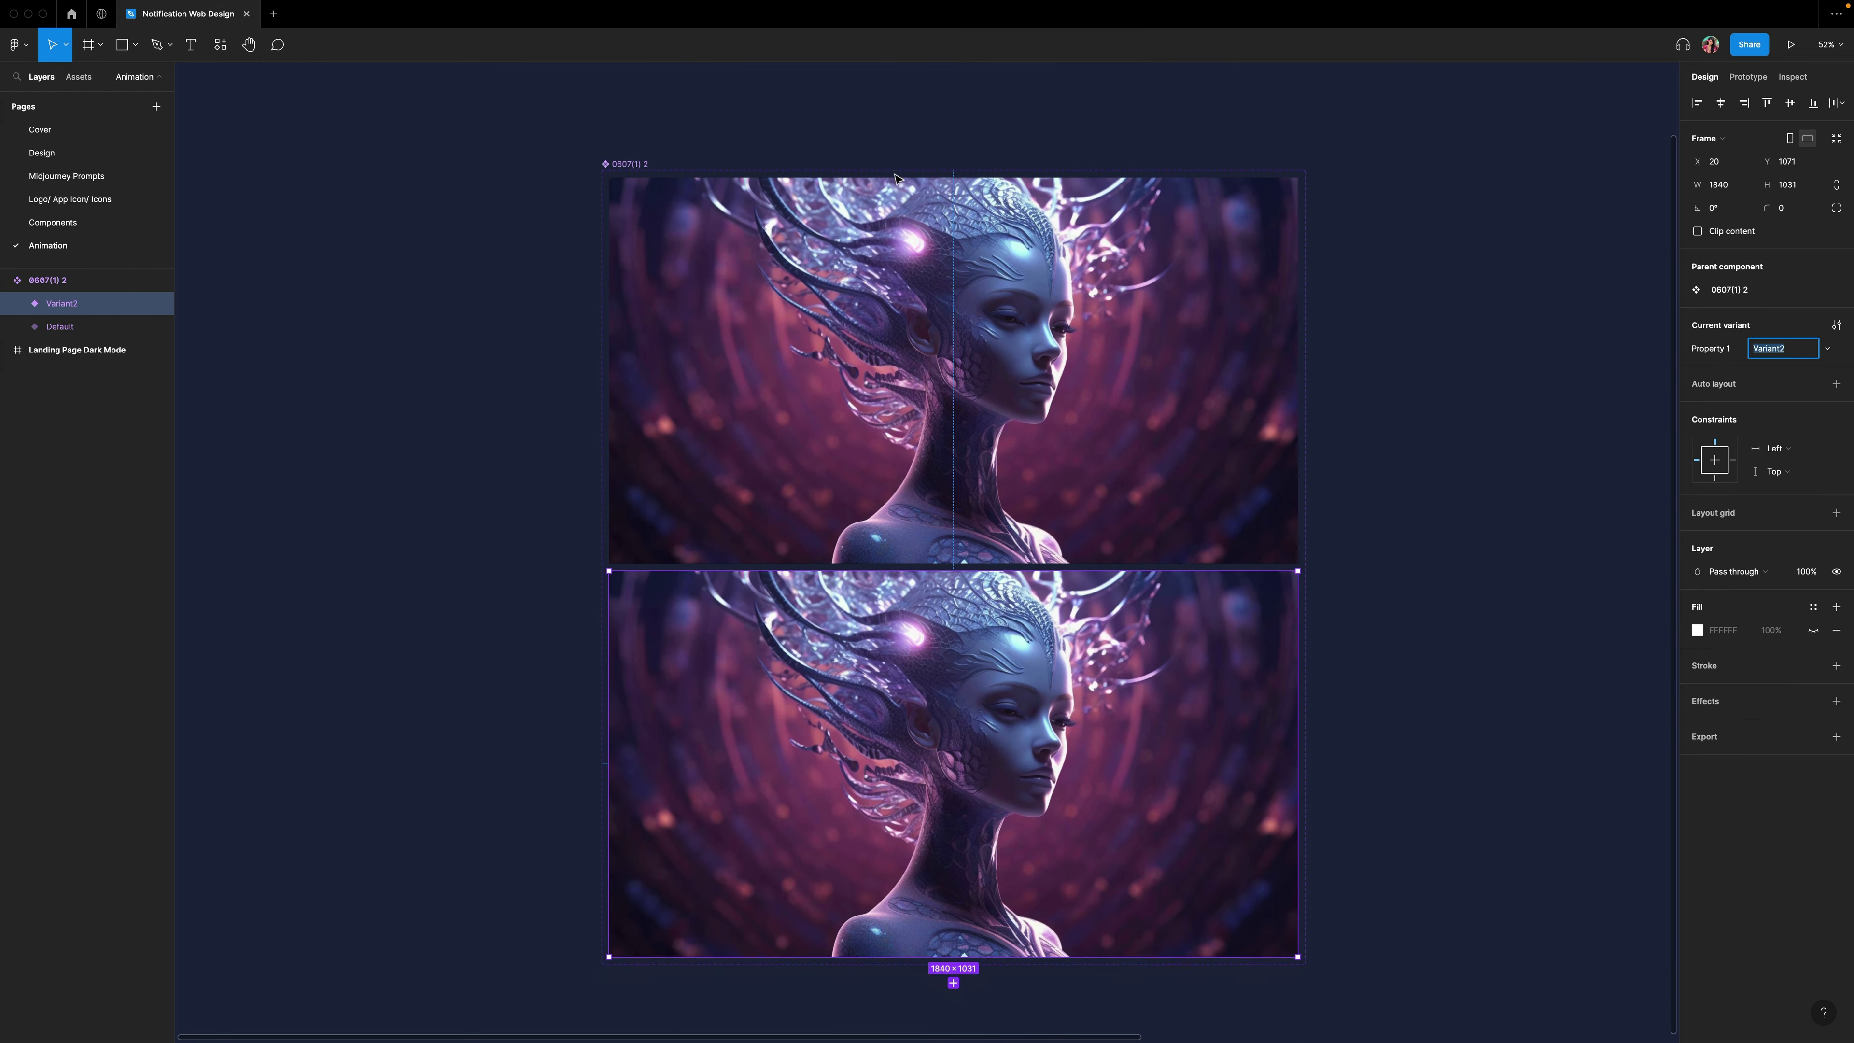
click(1417, 463)
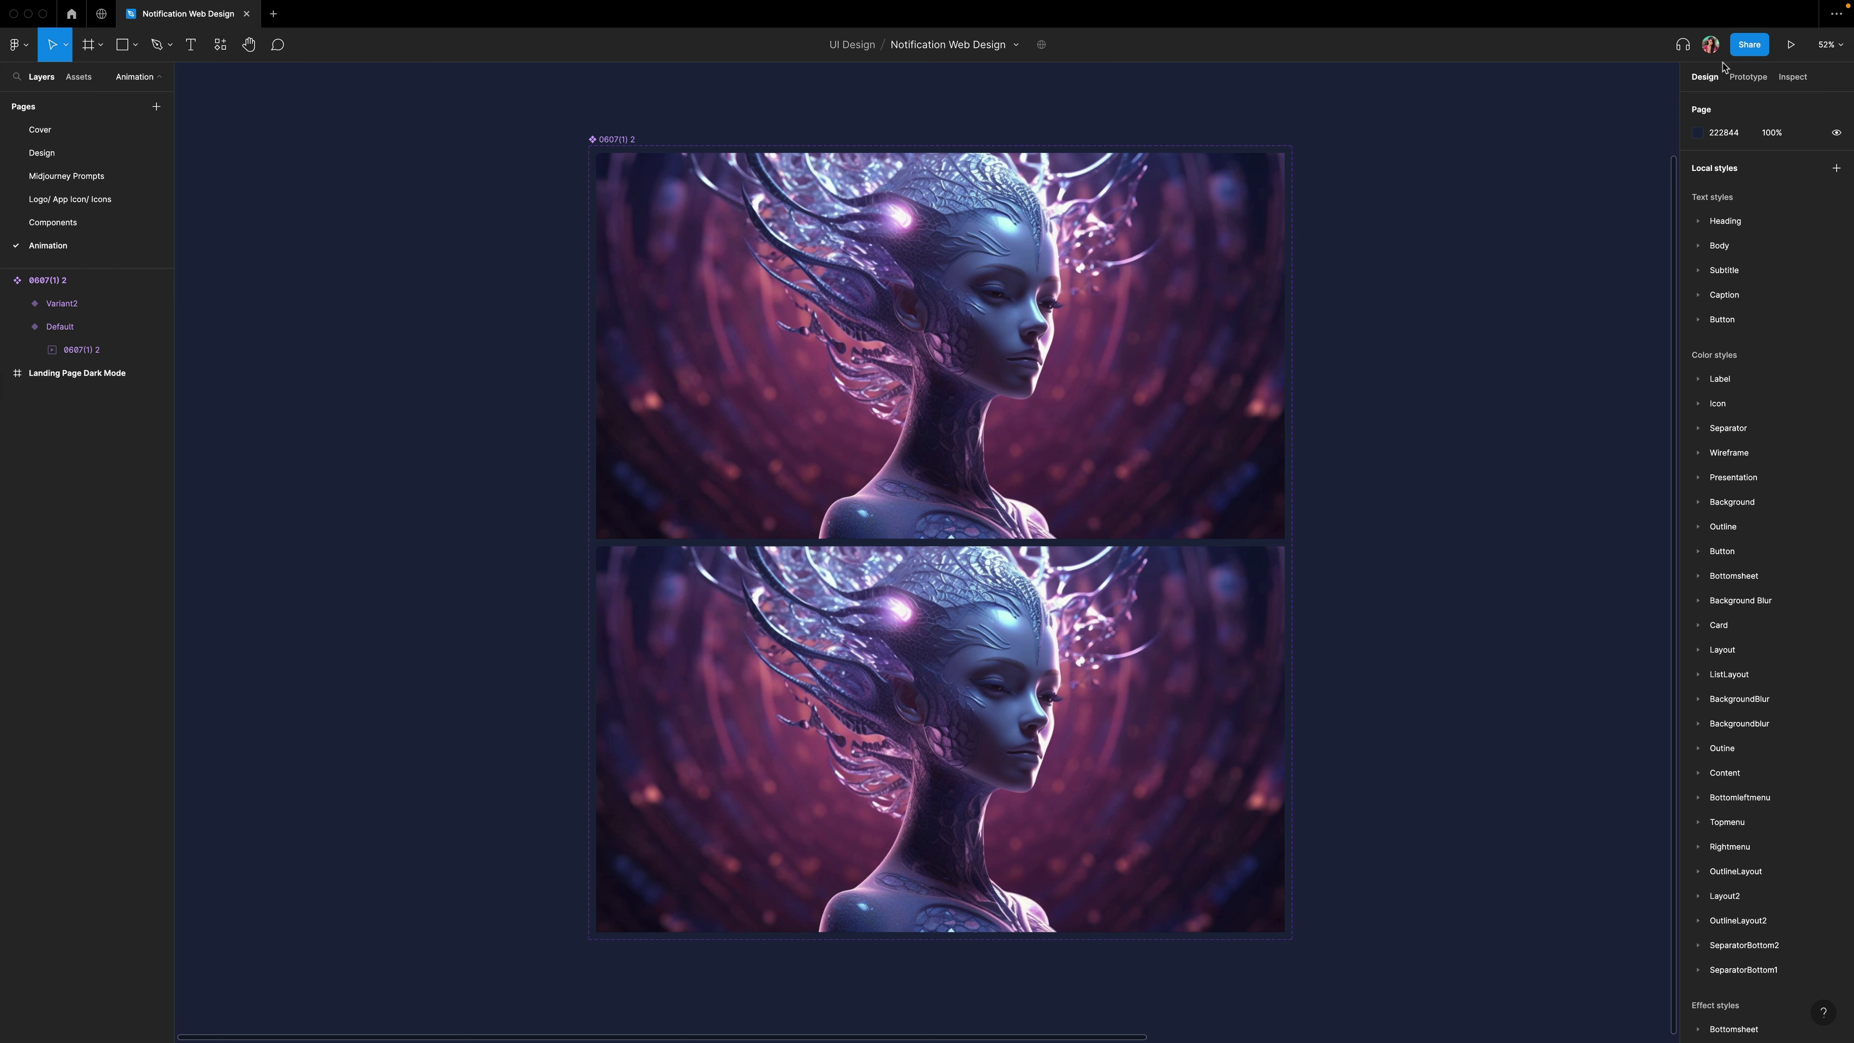
Turn off autoplay for the video in the Default variant.
click(1748, 77)
click(1156, 268)
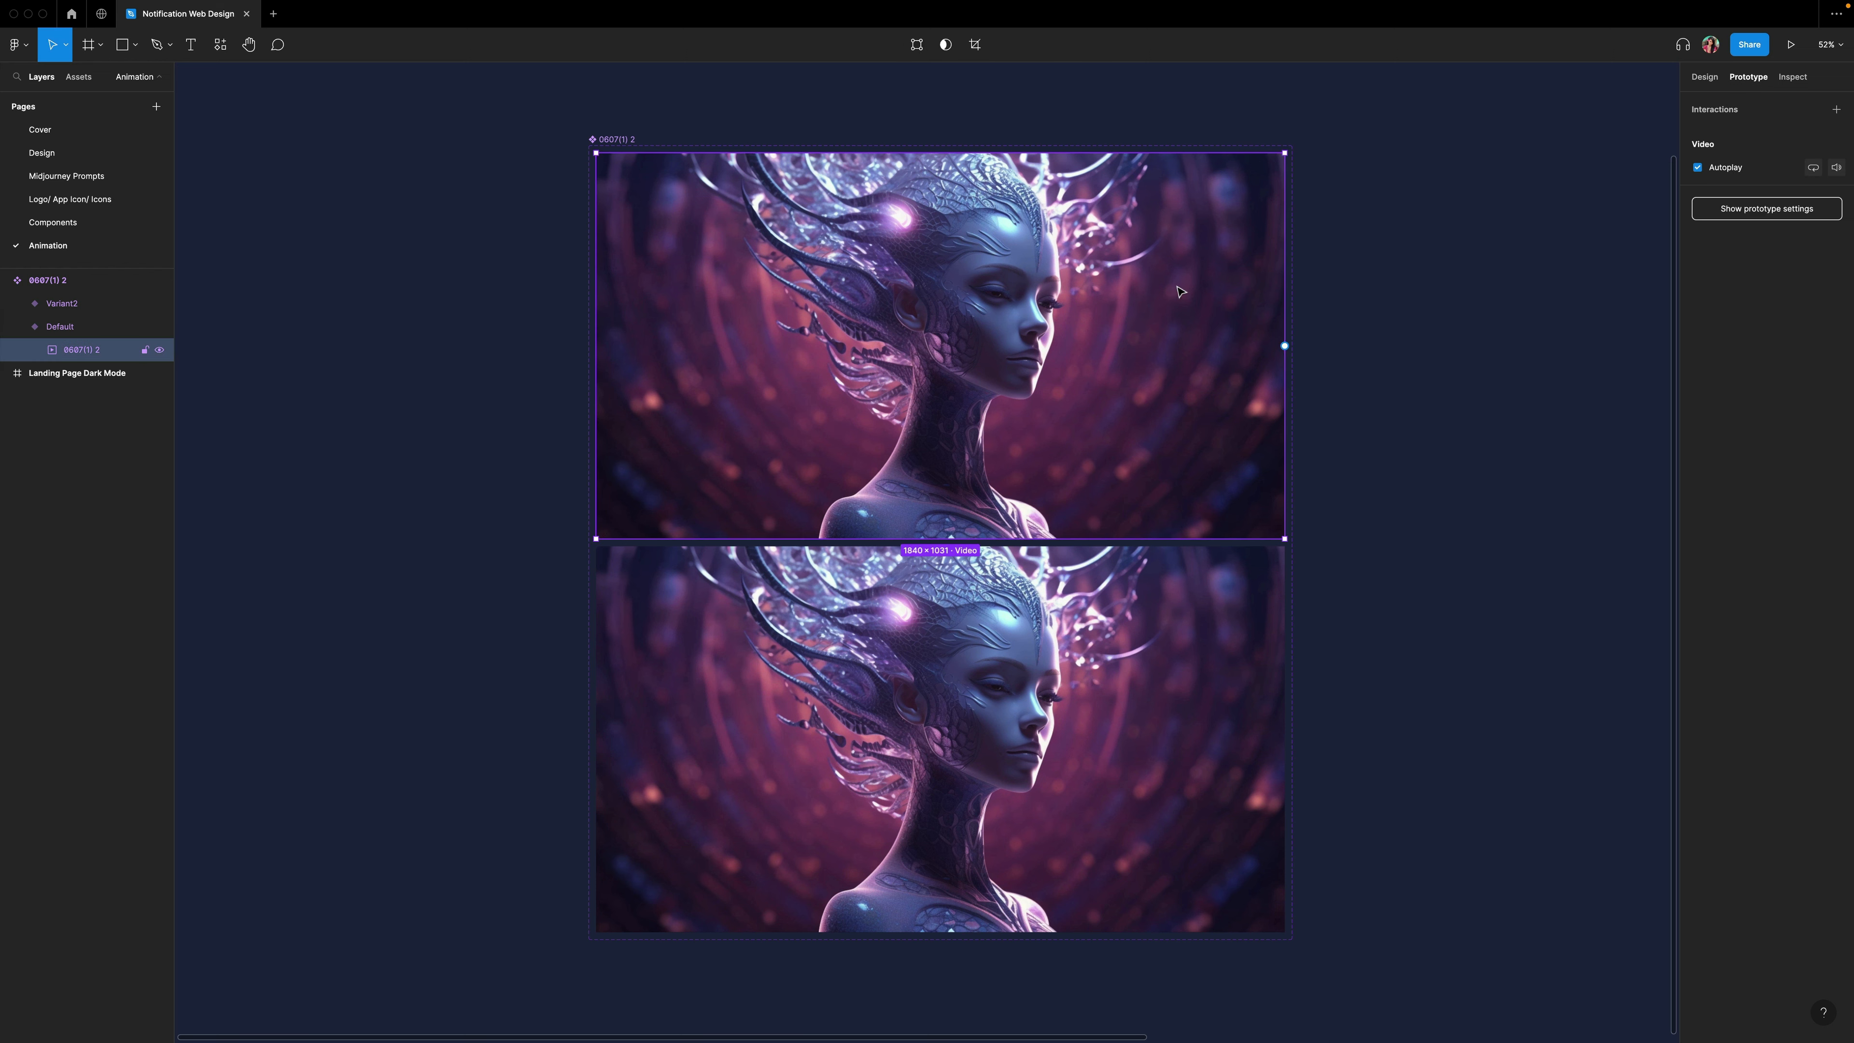
click(1697, 167)
scroll(1496, 456, left, 3)
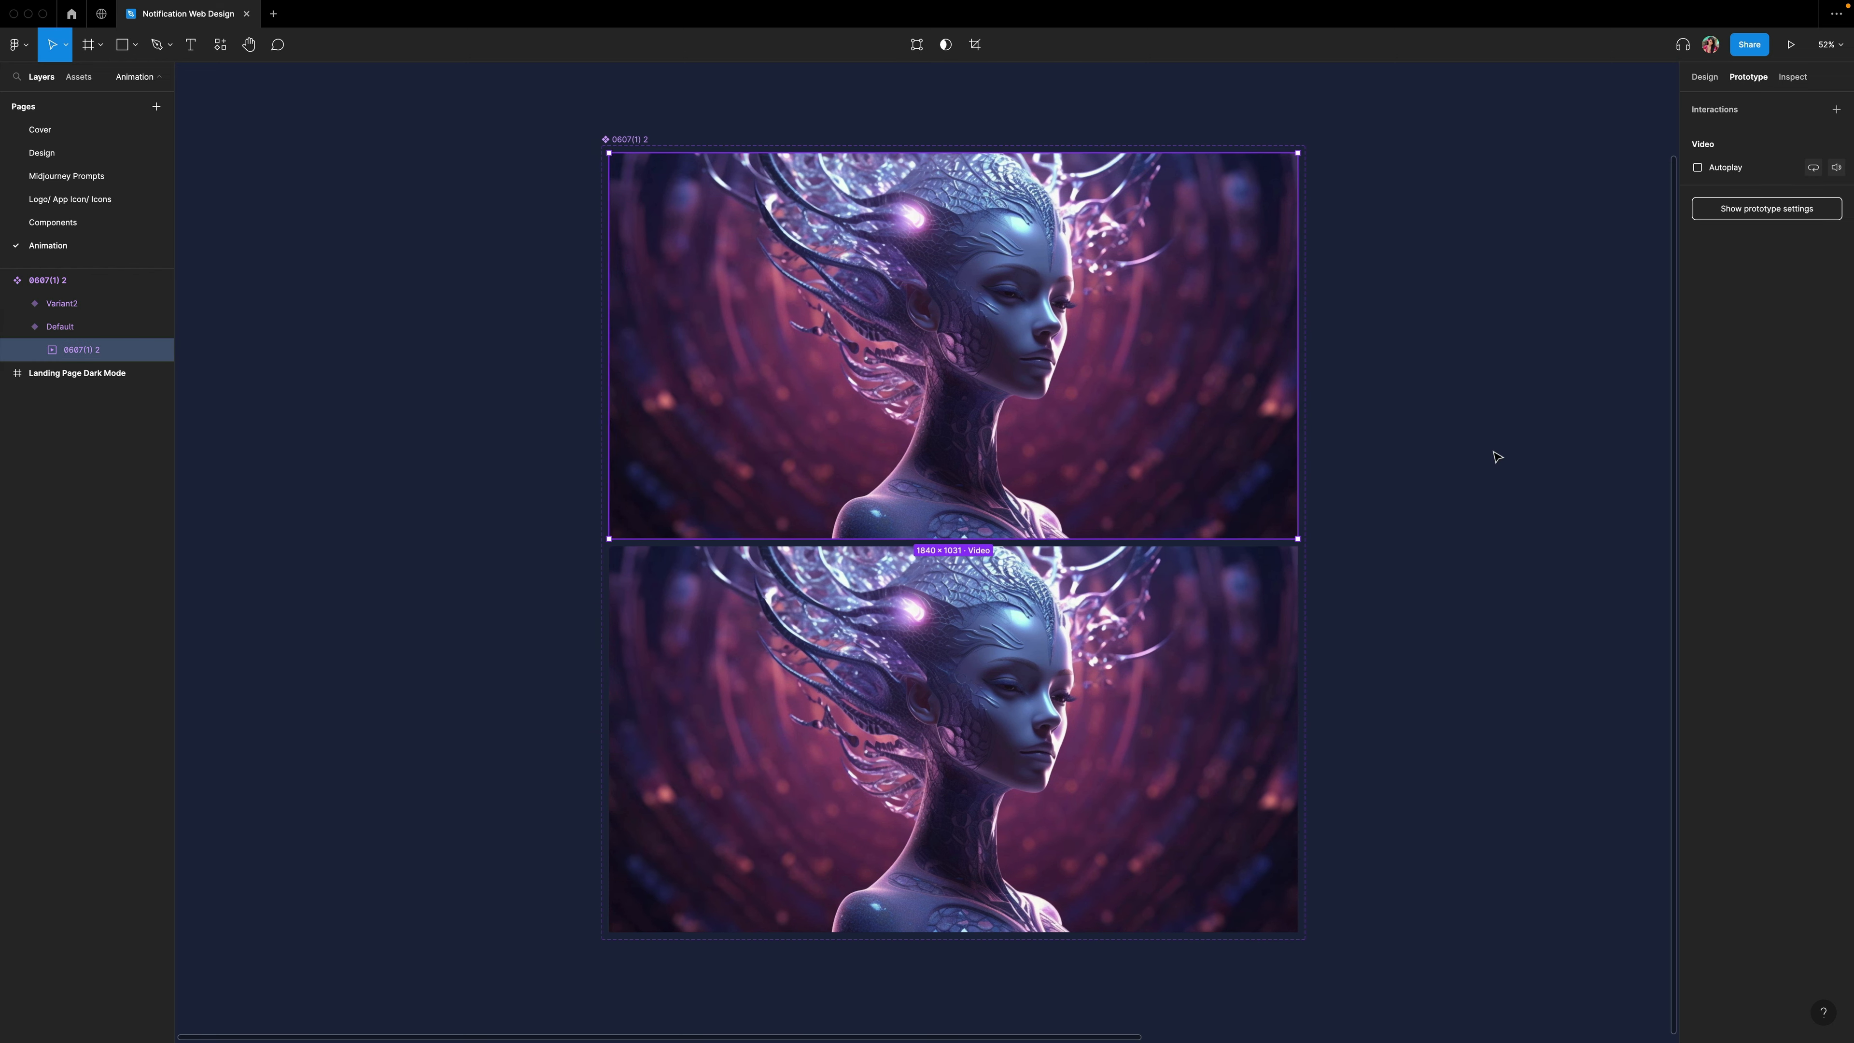
scroll(1496, 456, right, 2)
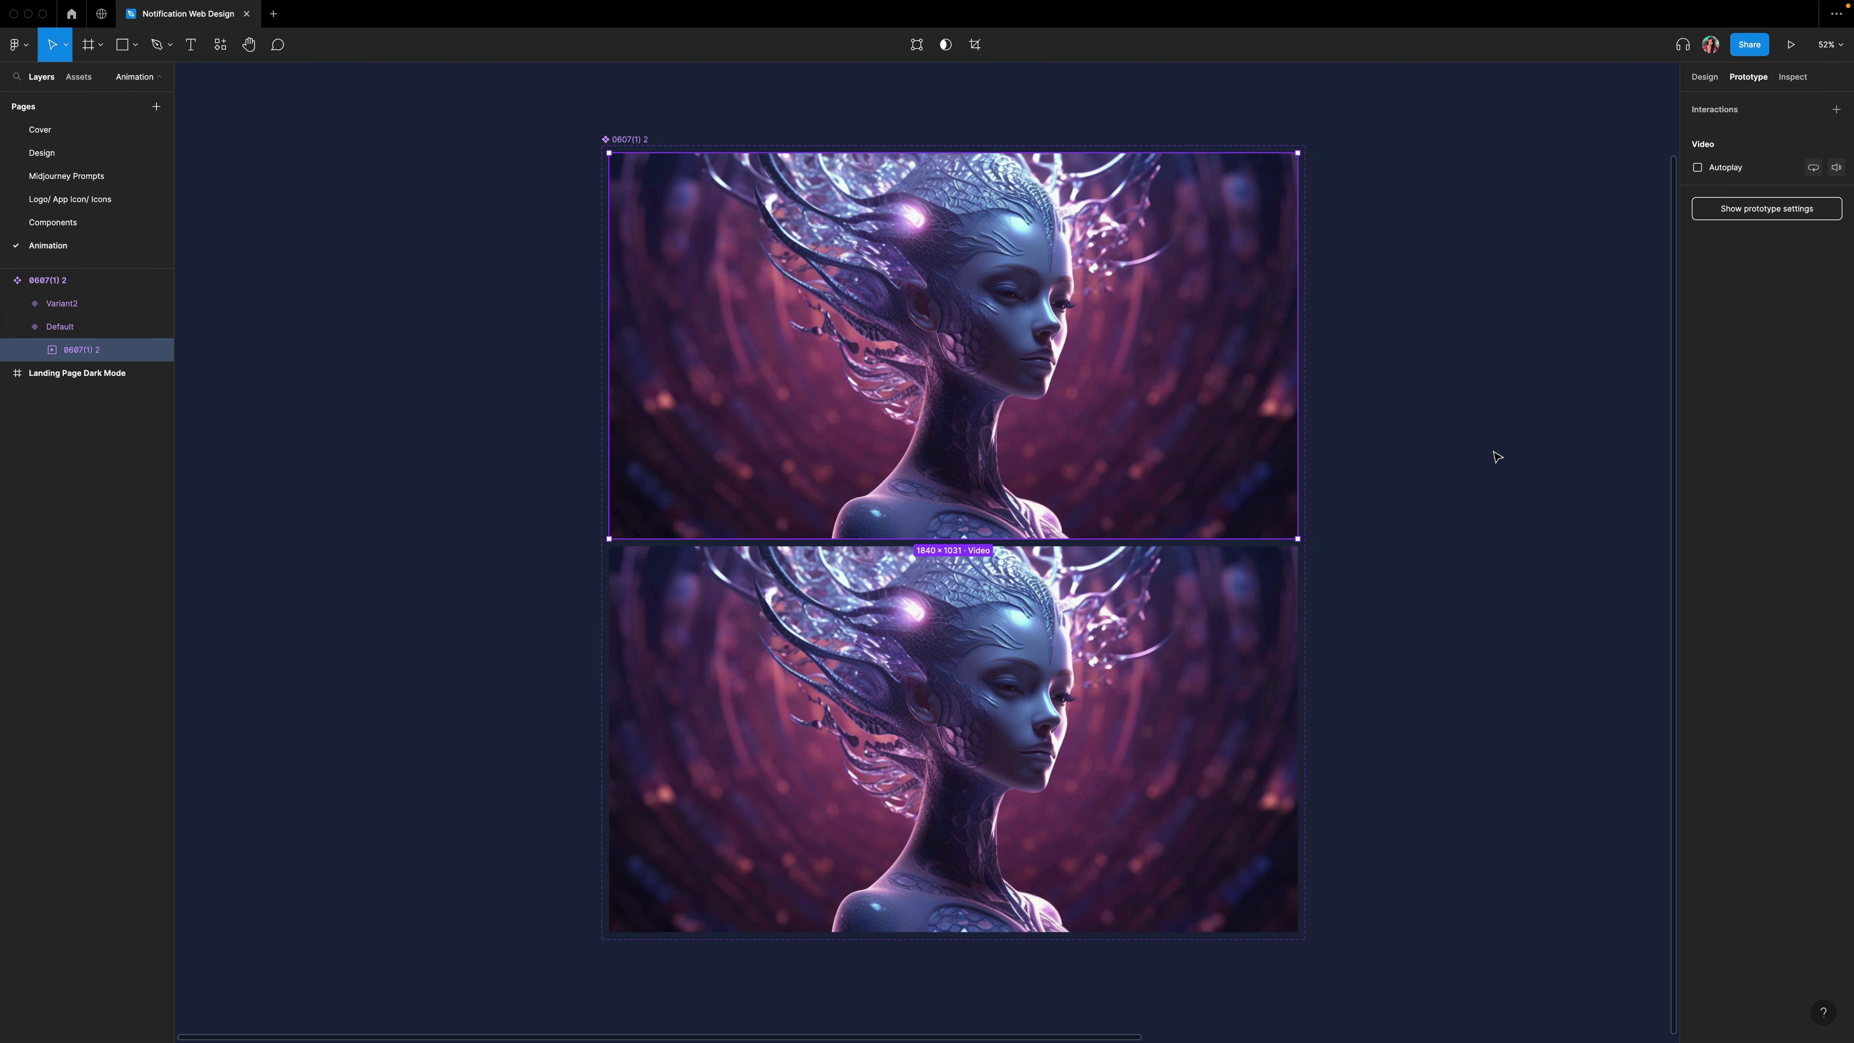
click(1088, 763)
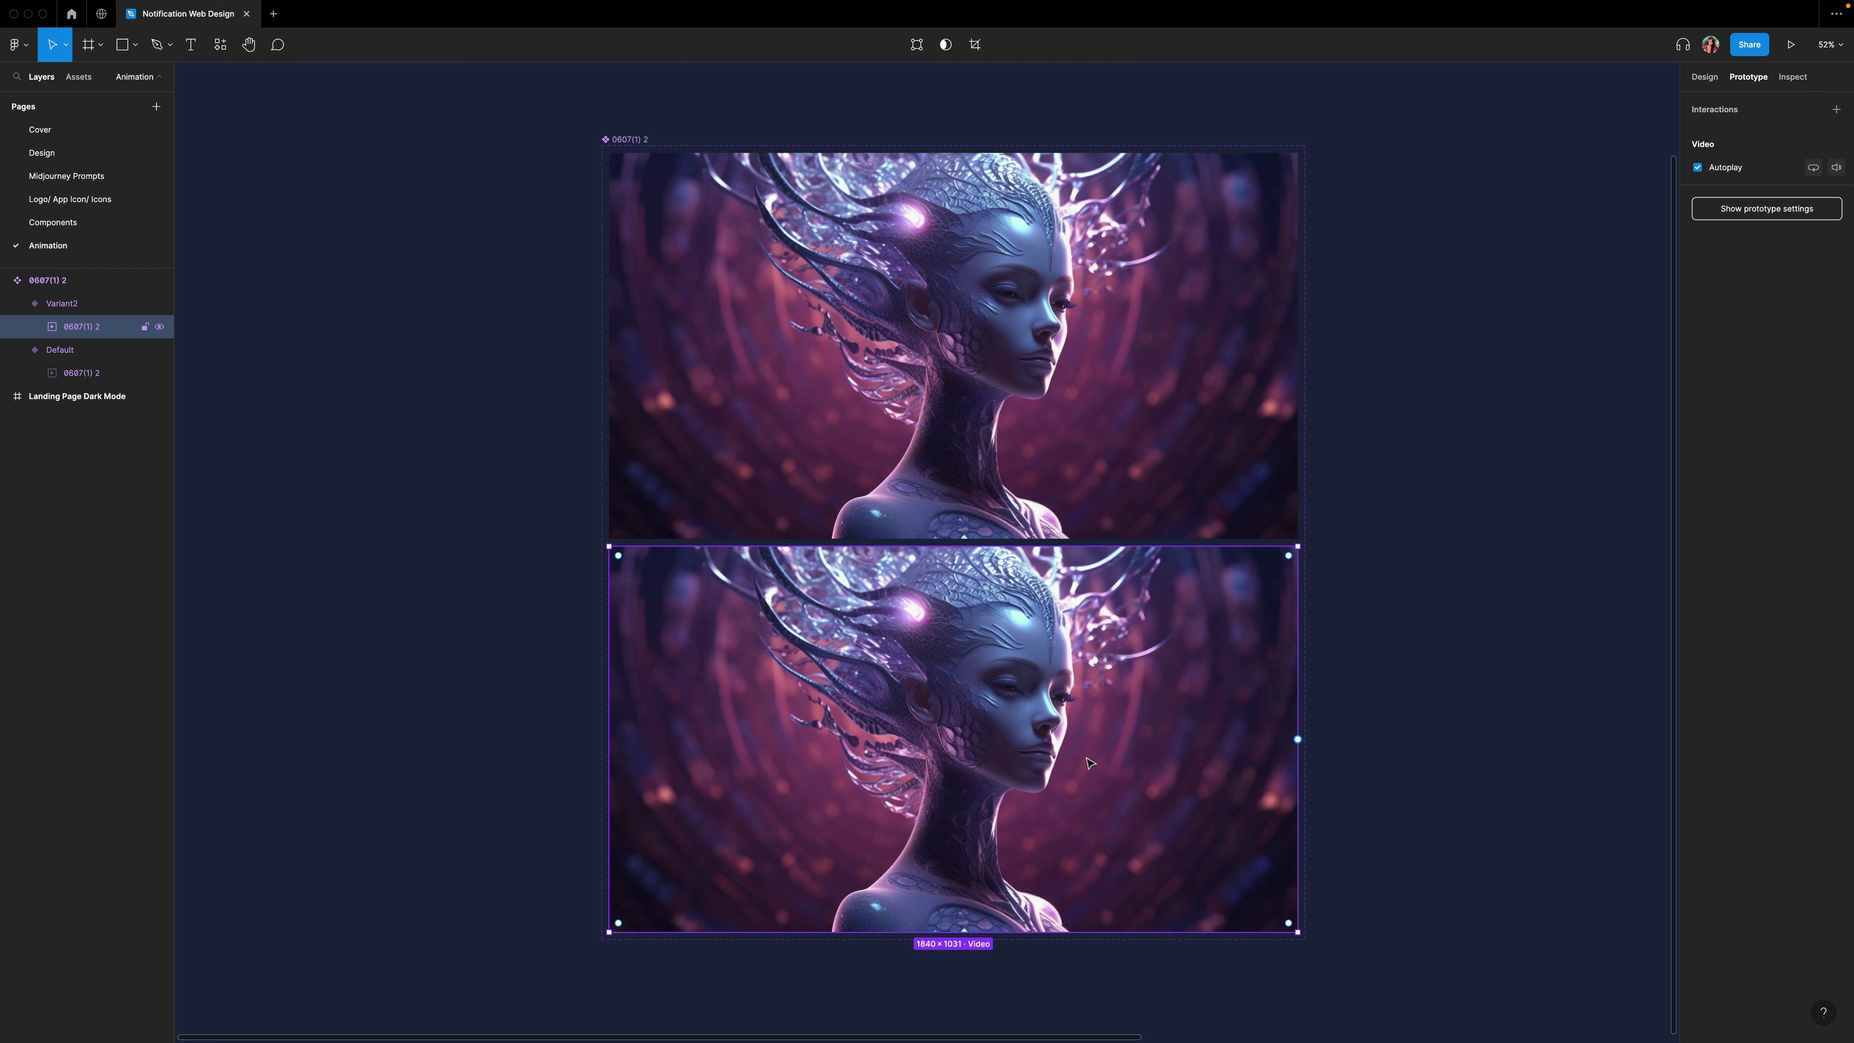
click(1527, 341)
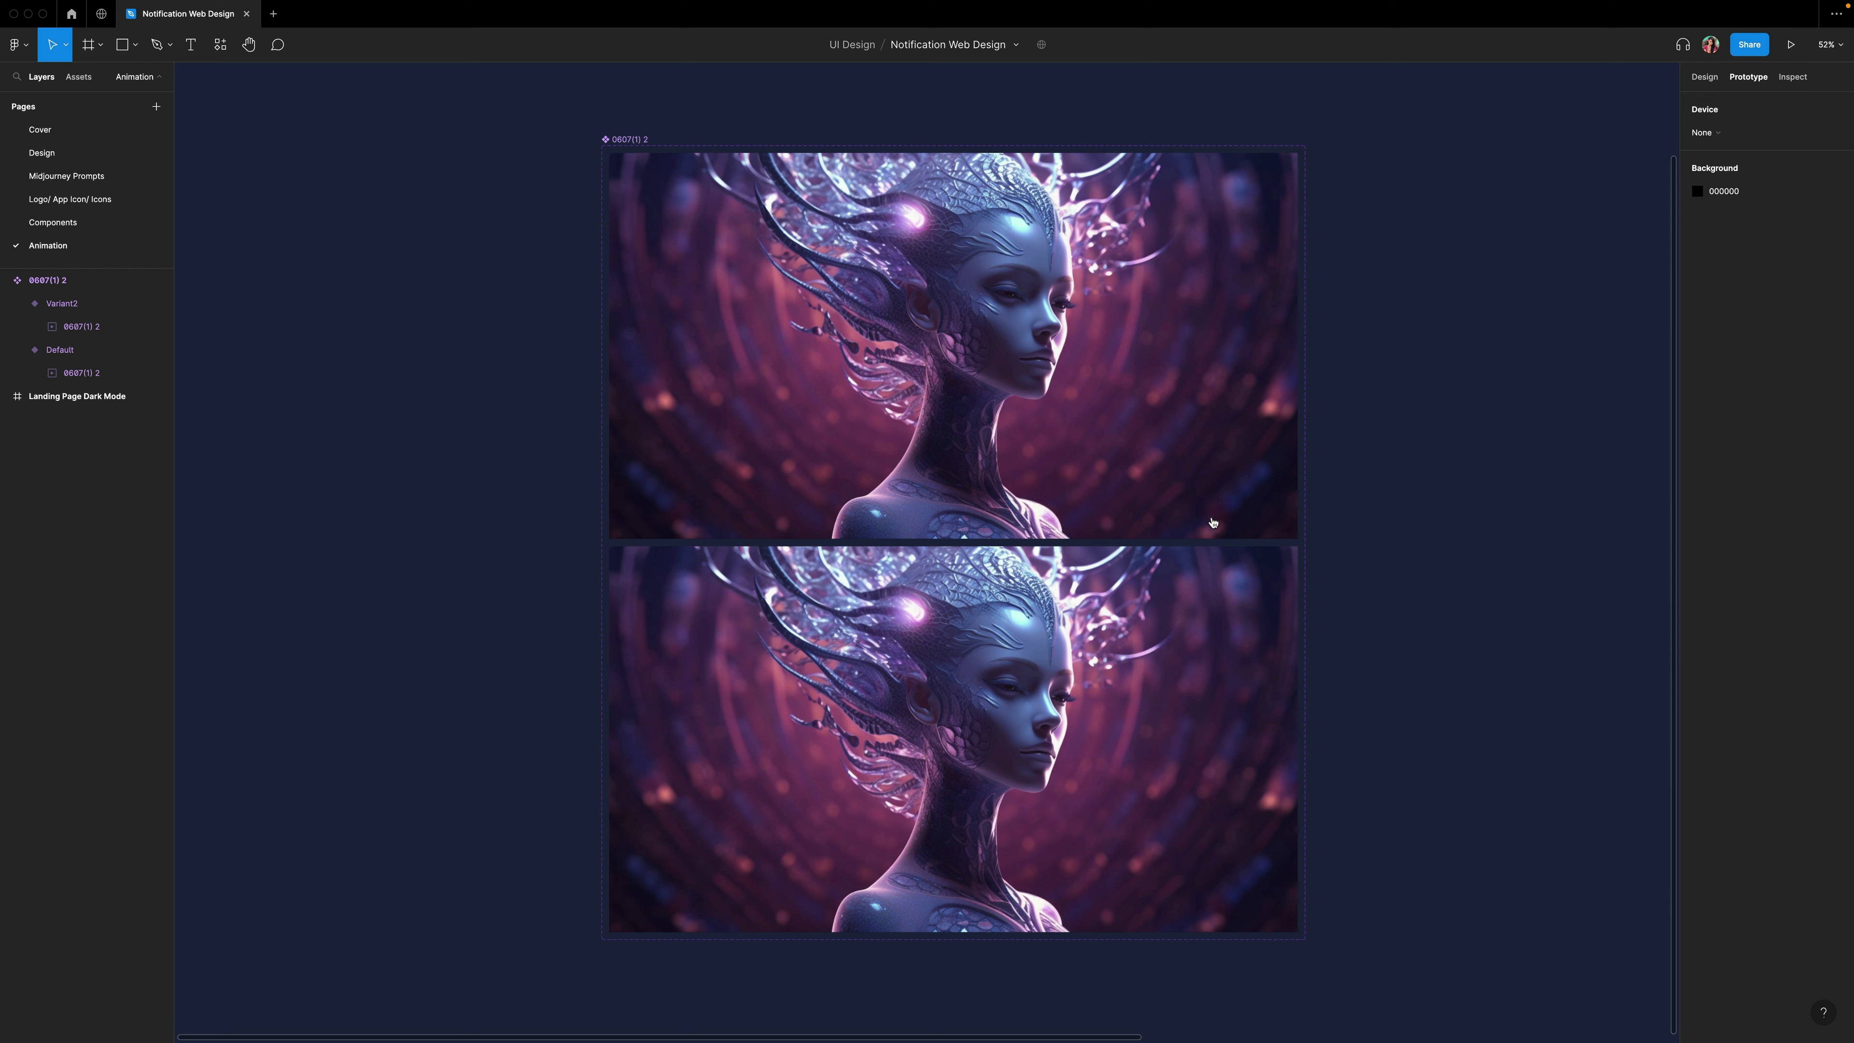
Add a While hovering interaction that changes the Default variant to Variant2.
click(1067, 486)
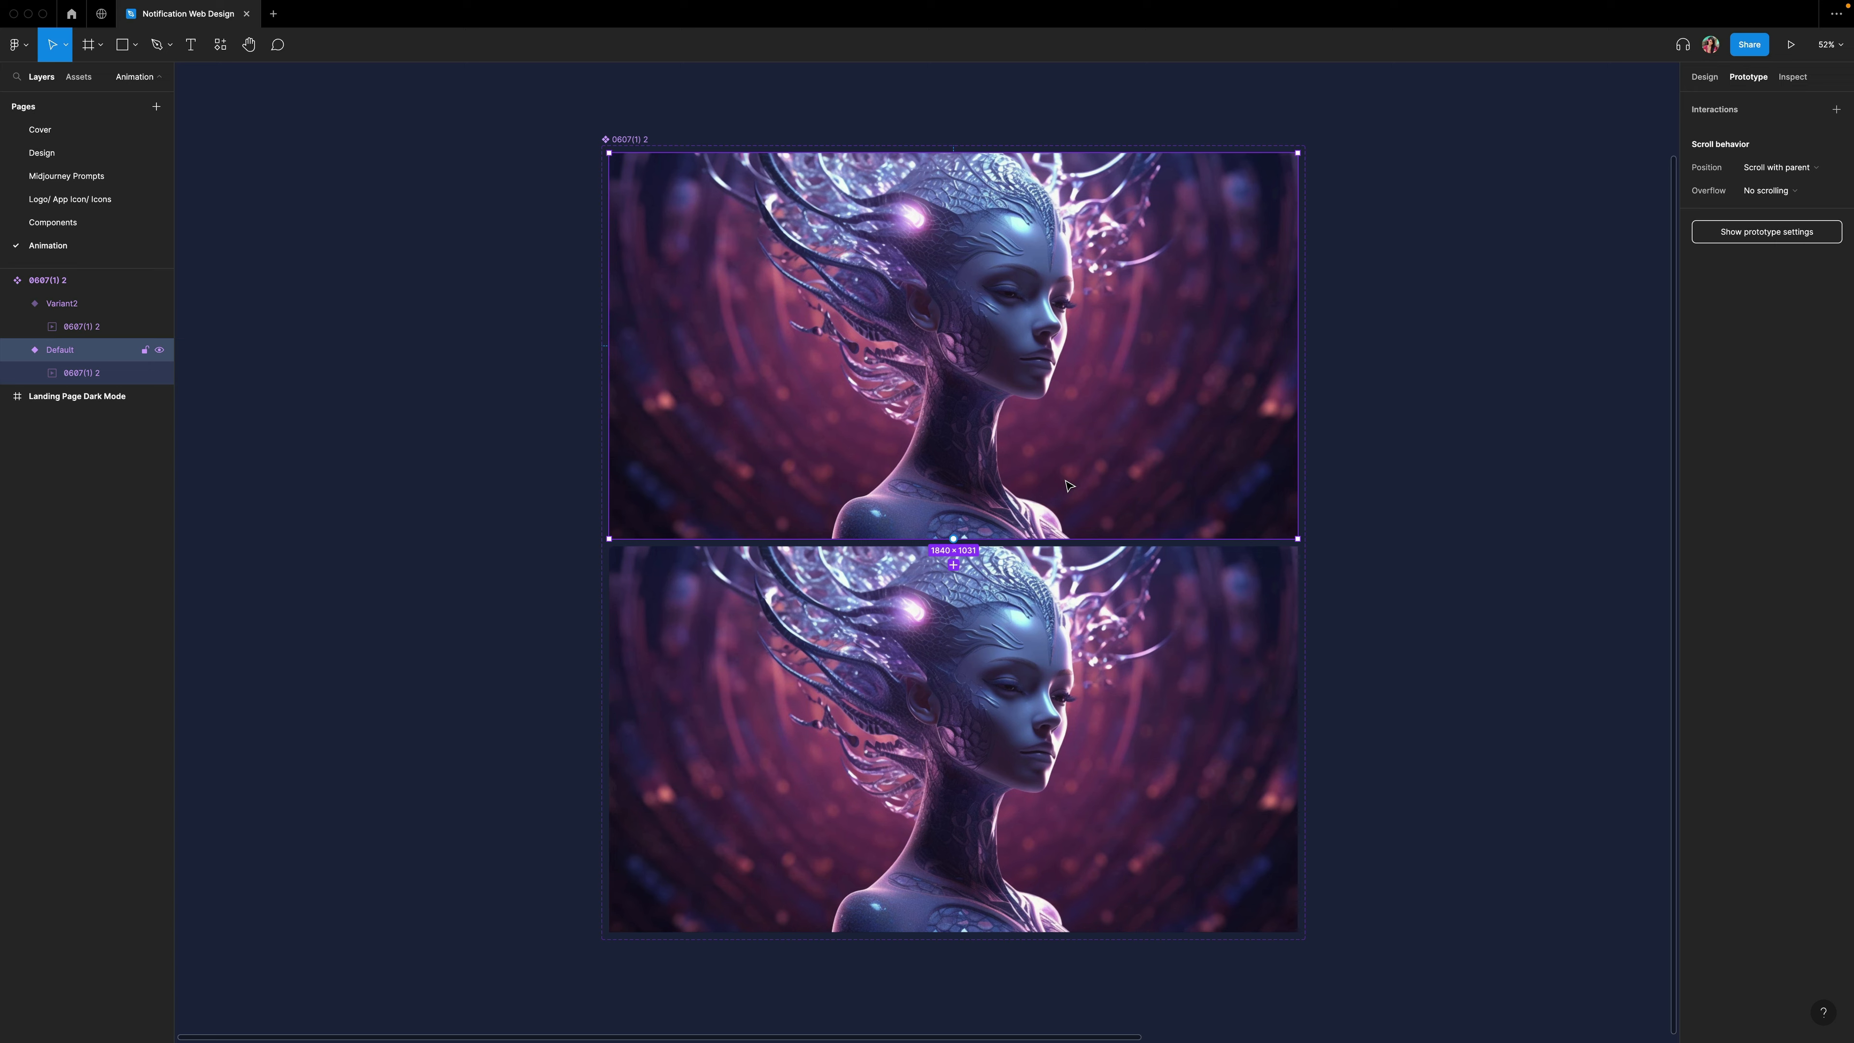
key(super+plus)
key(super+plus)
key(super+plus)
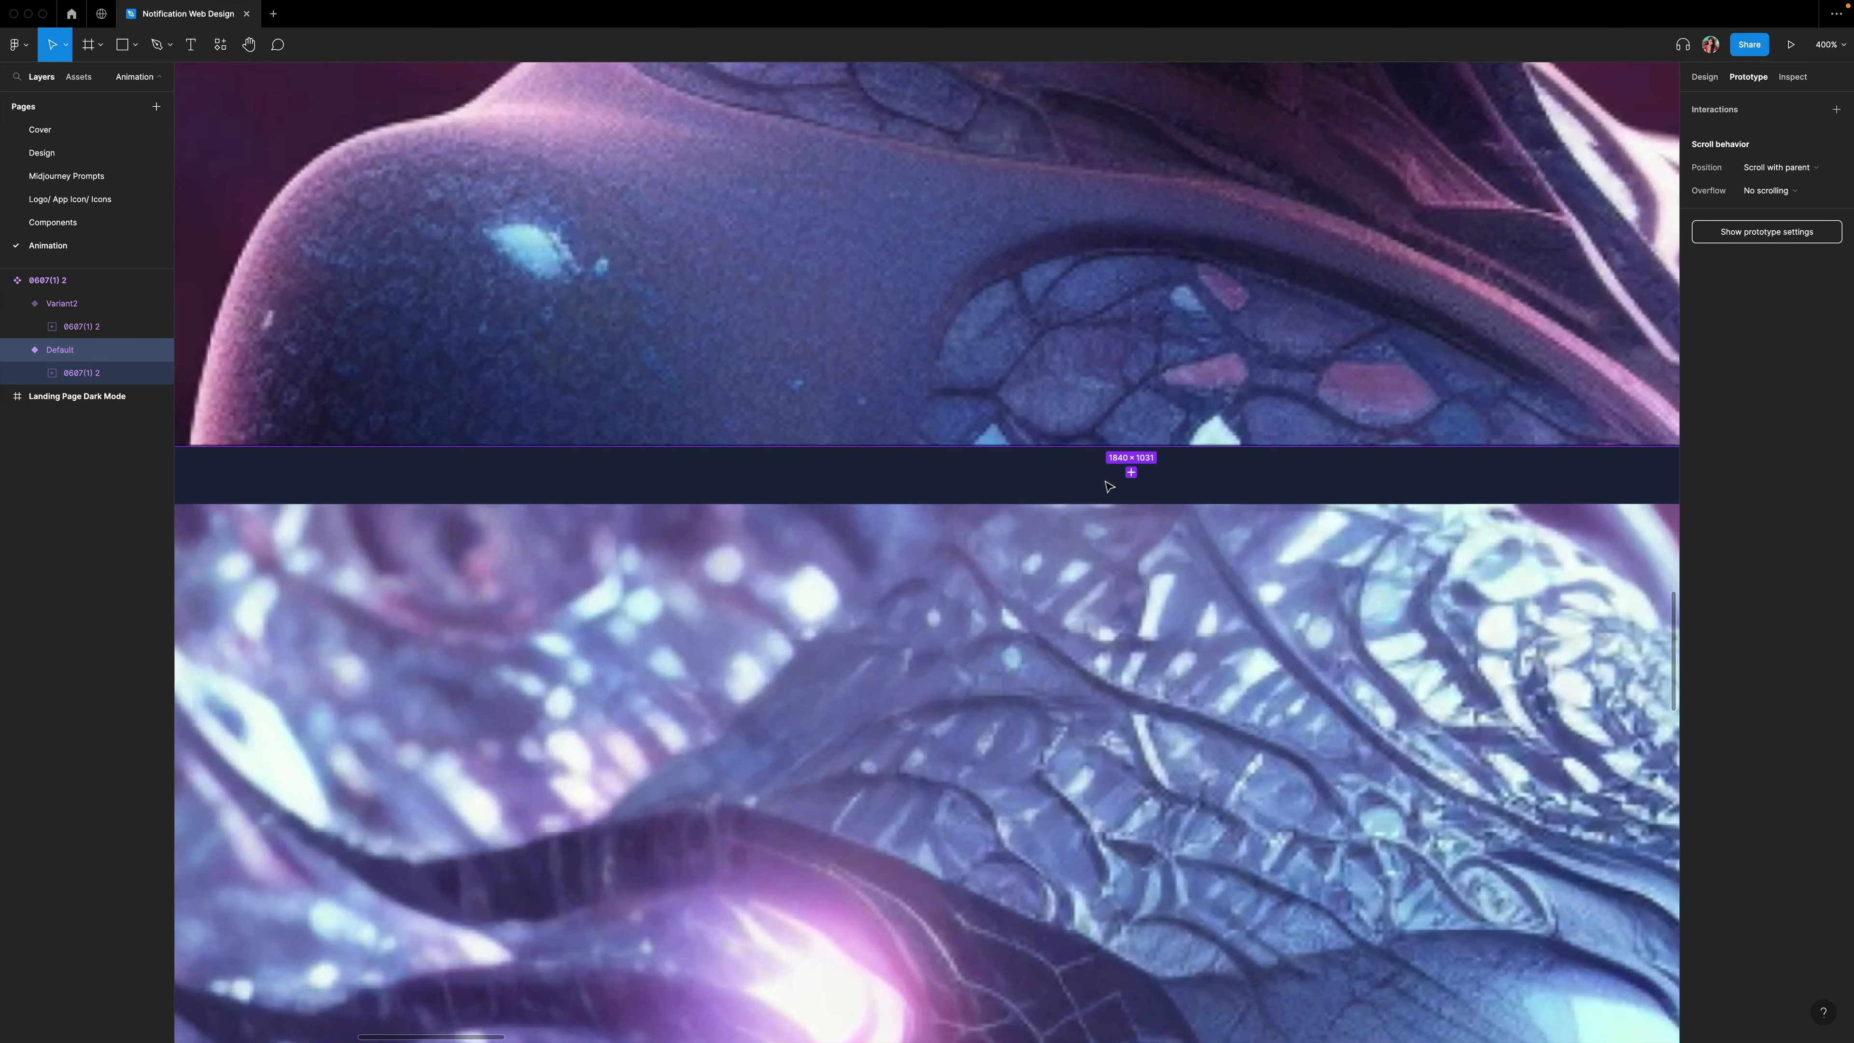
scroll(1105, 478, right, 1)
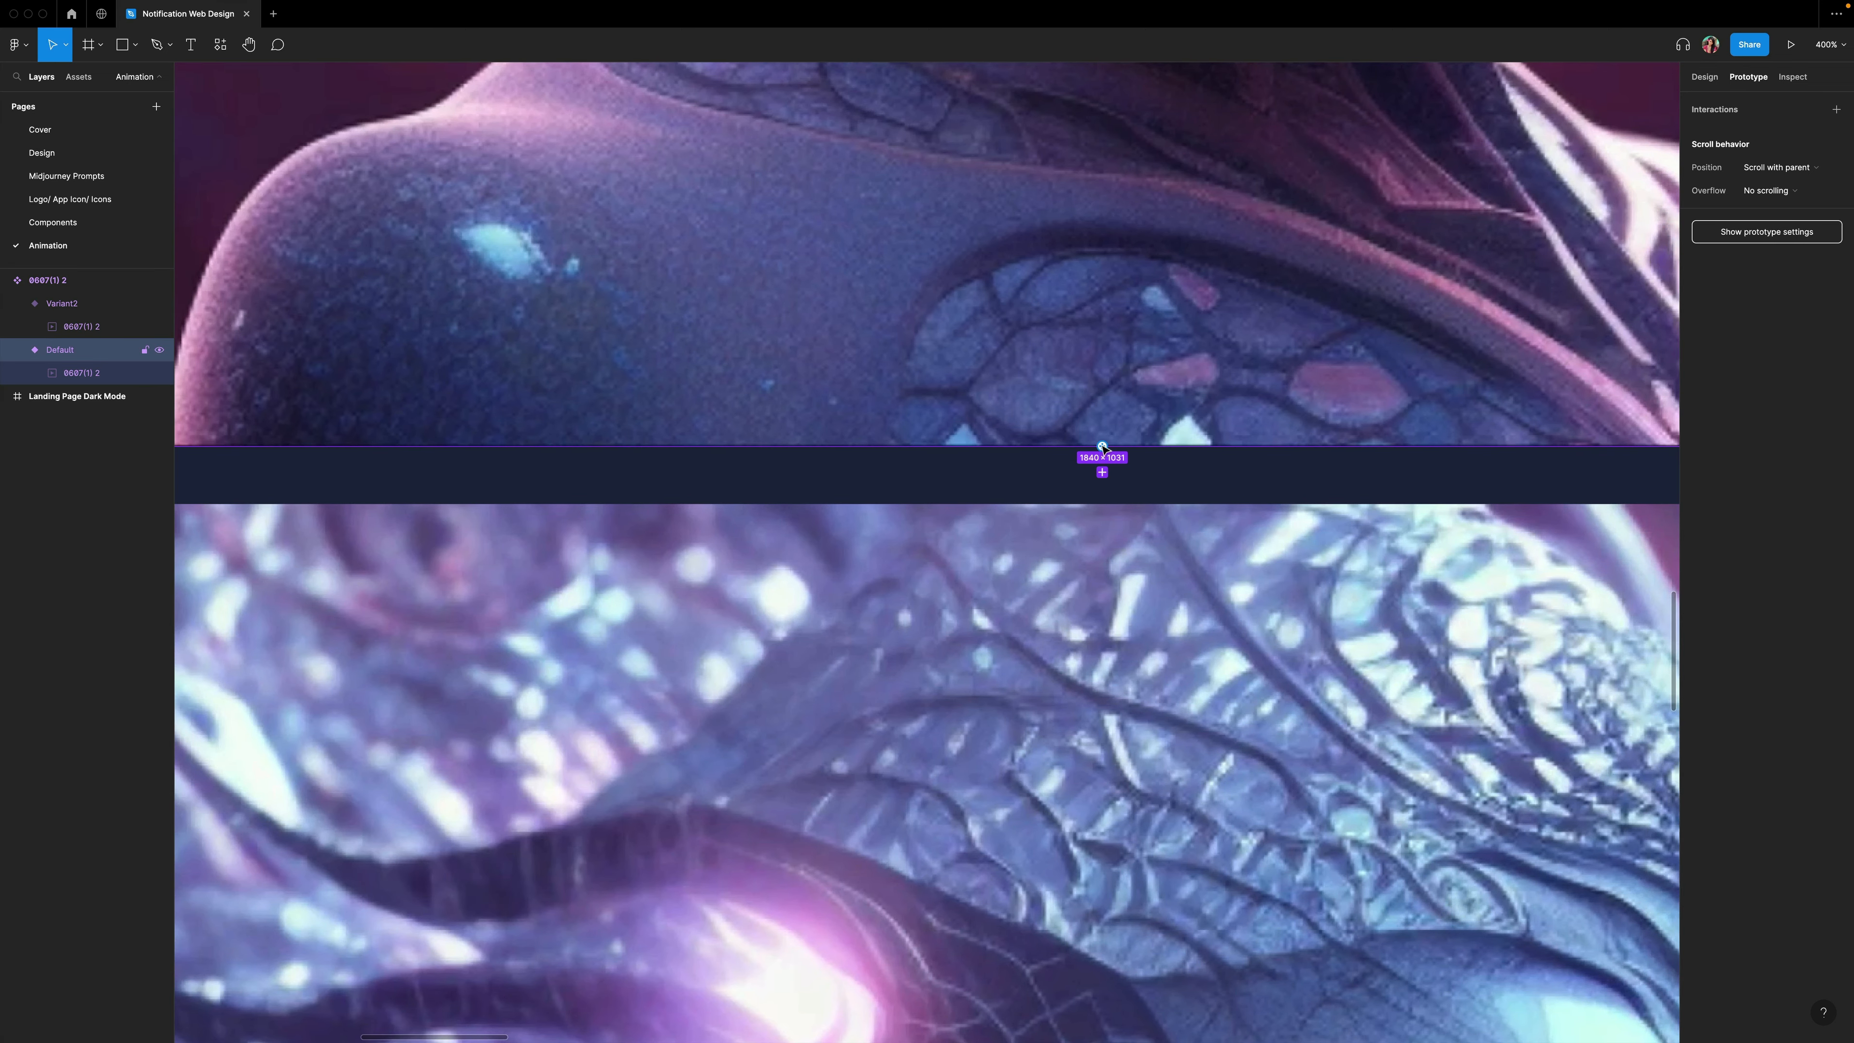
drag(1102, 446, 1114, 519)
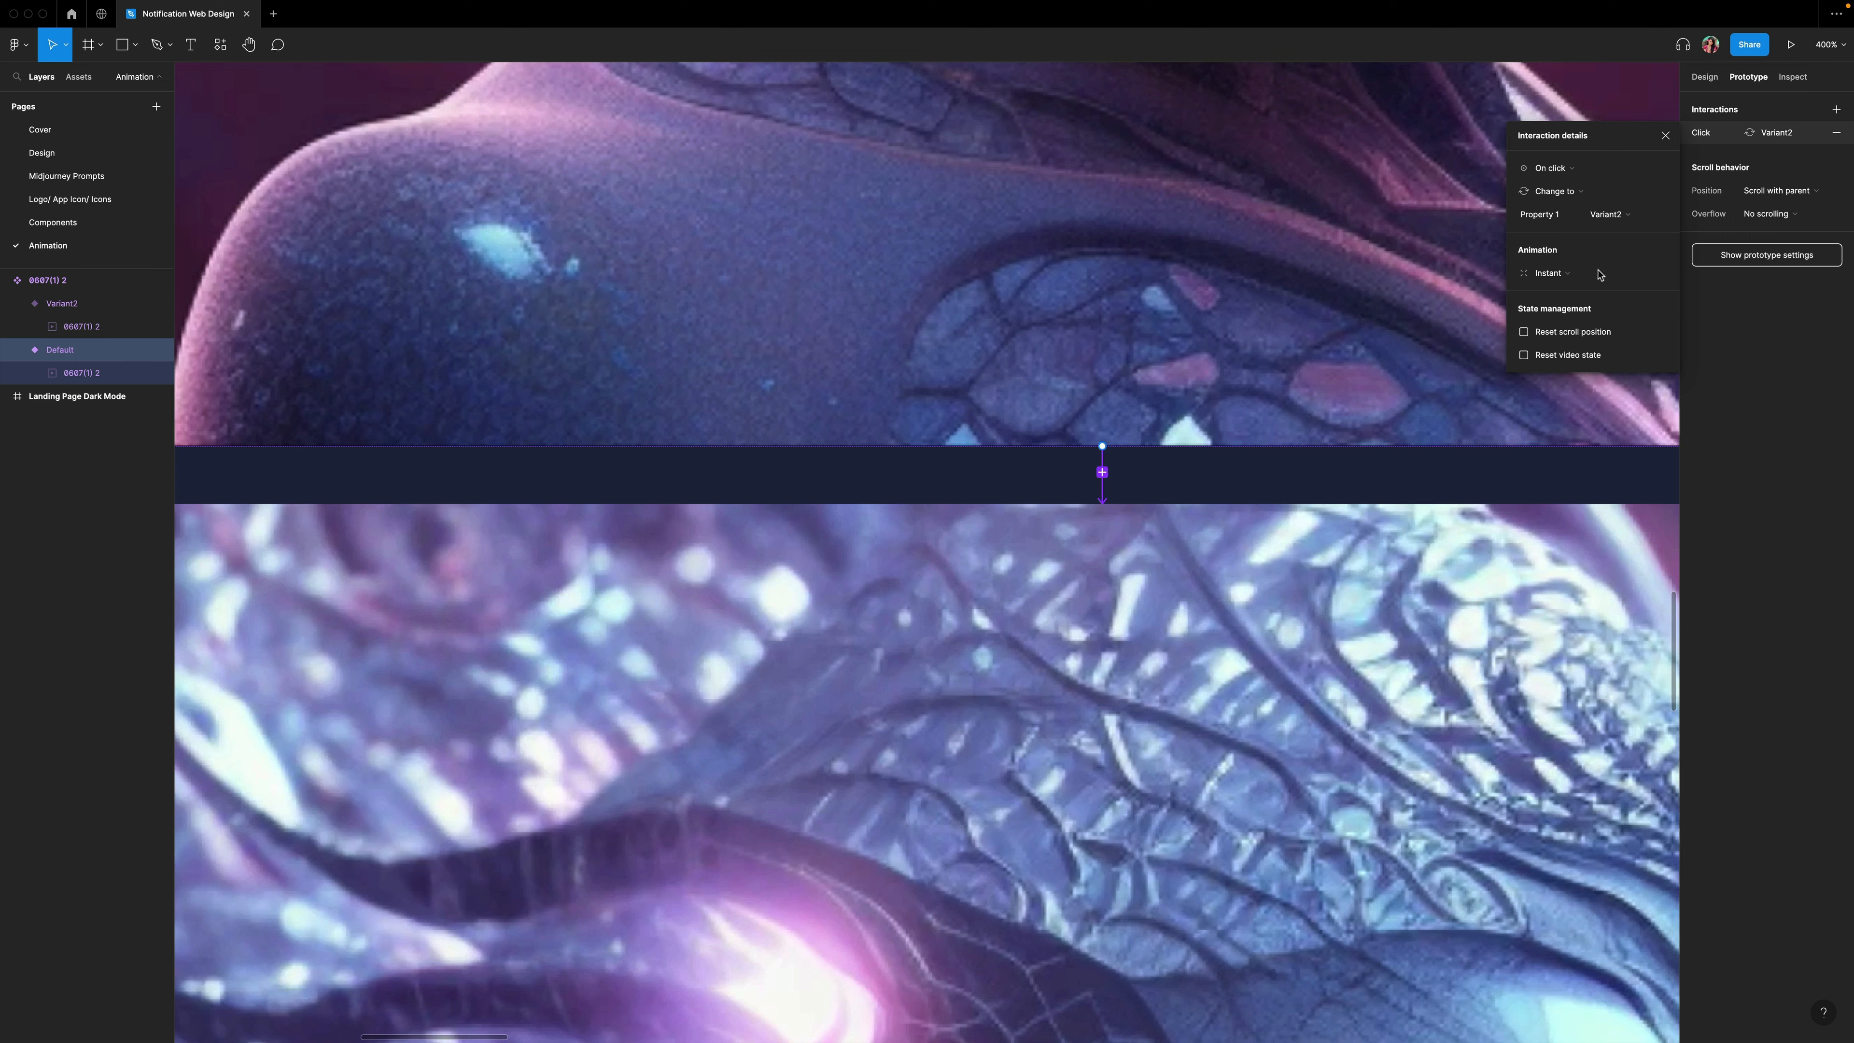
click(1590, 172)
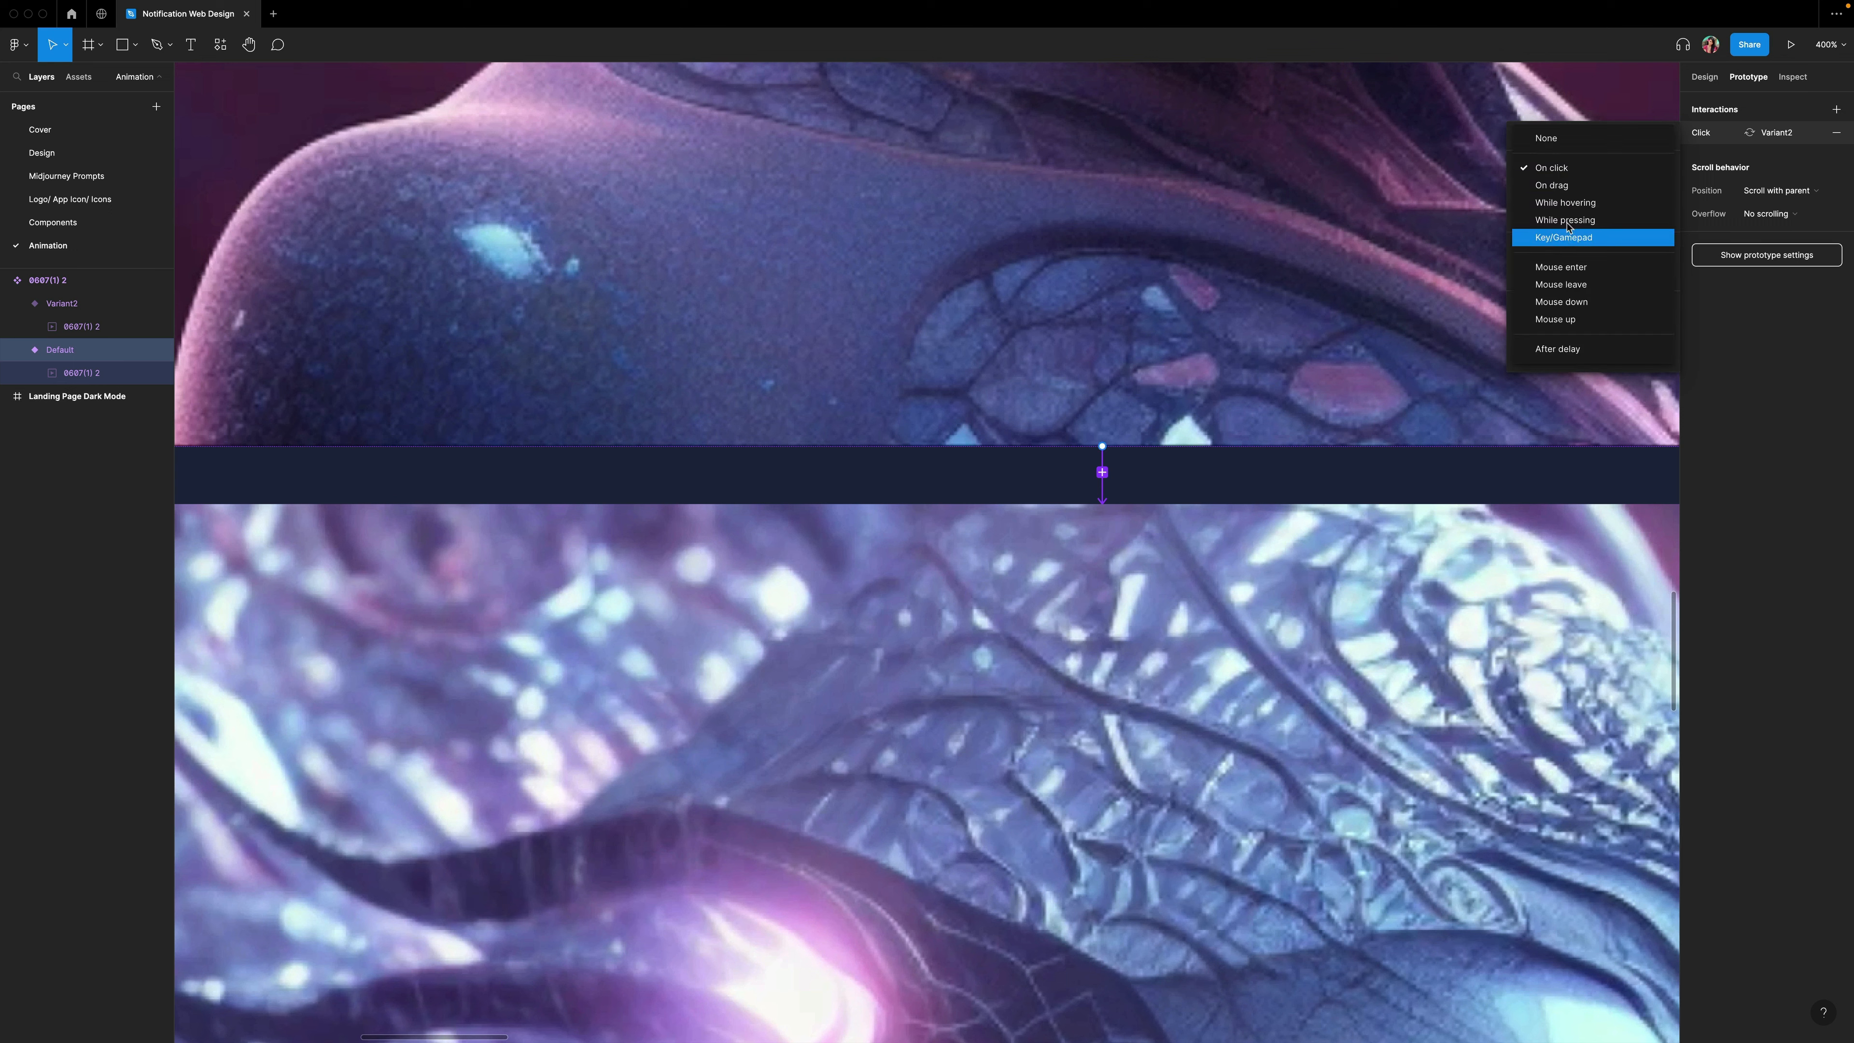
click(1571, 205)
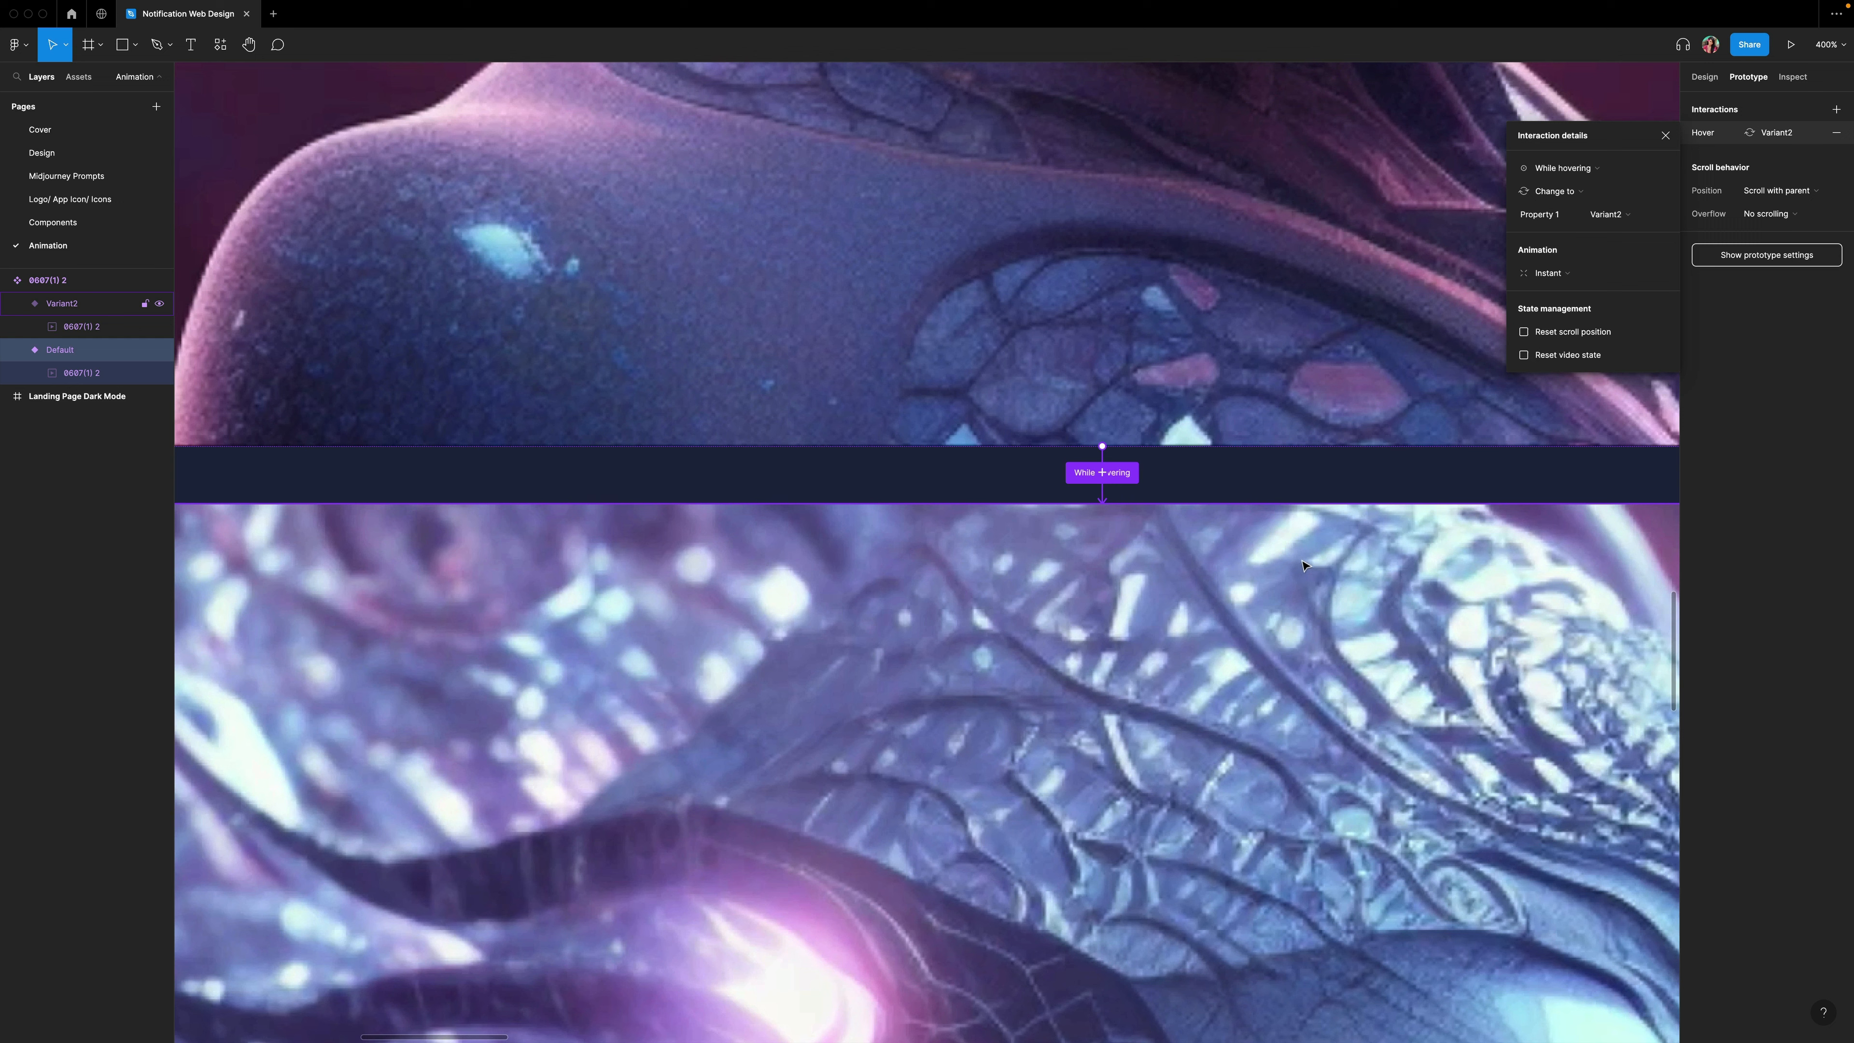
click(1190, 531)
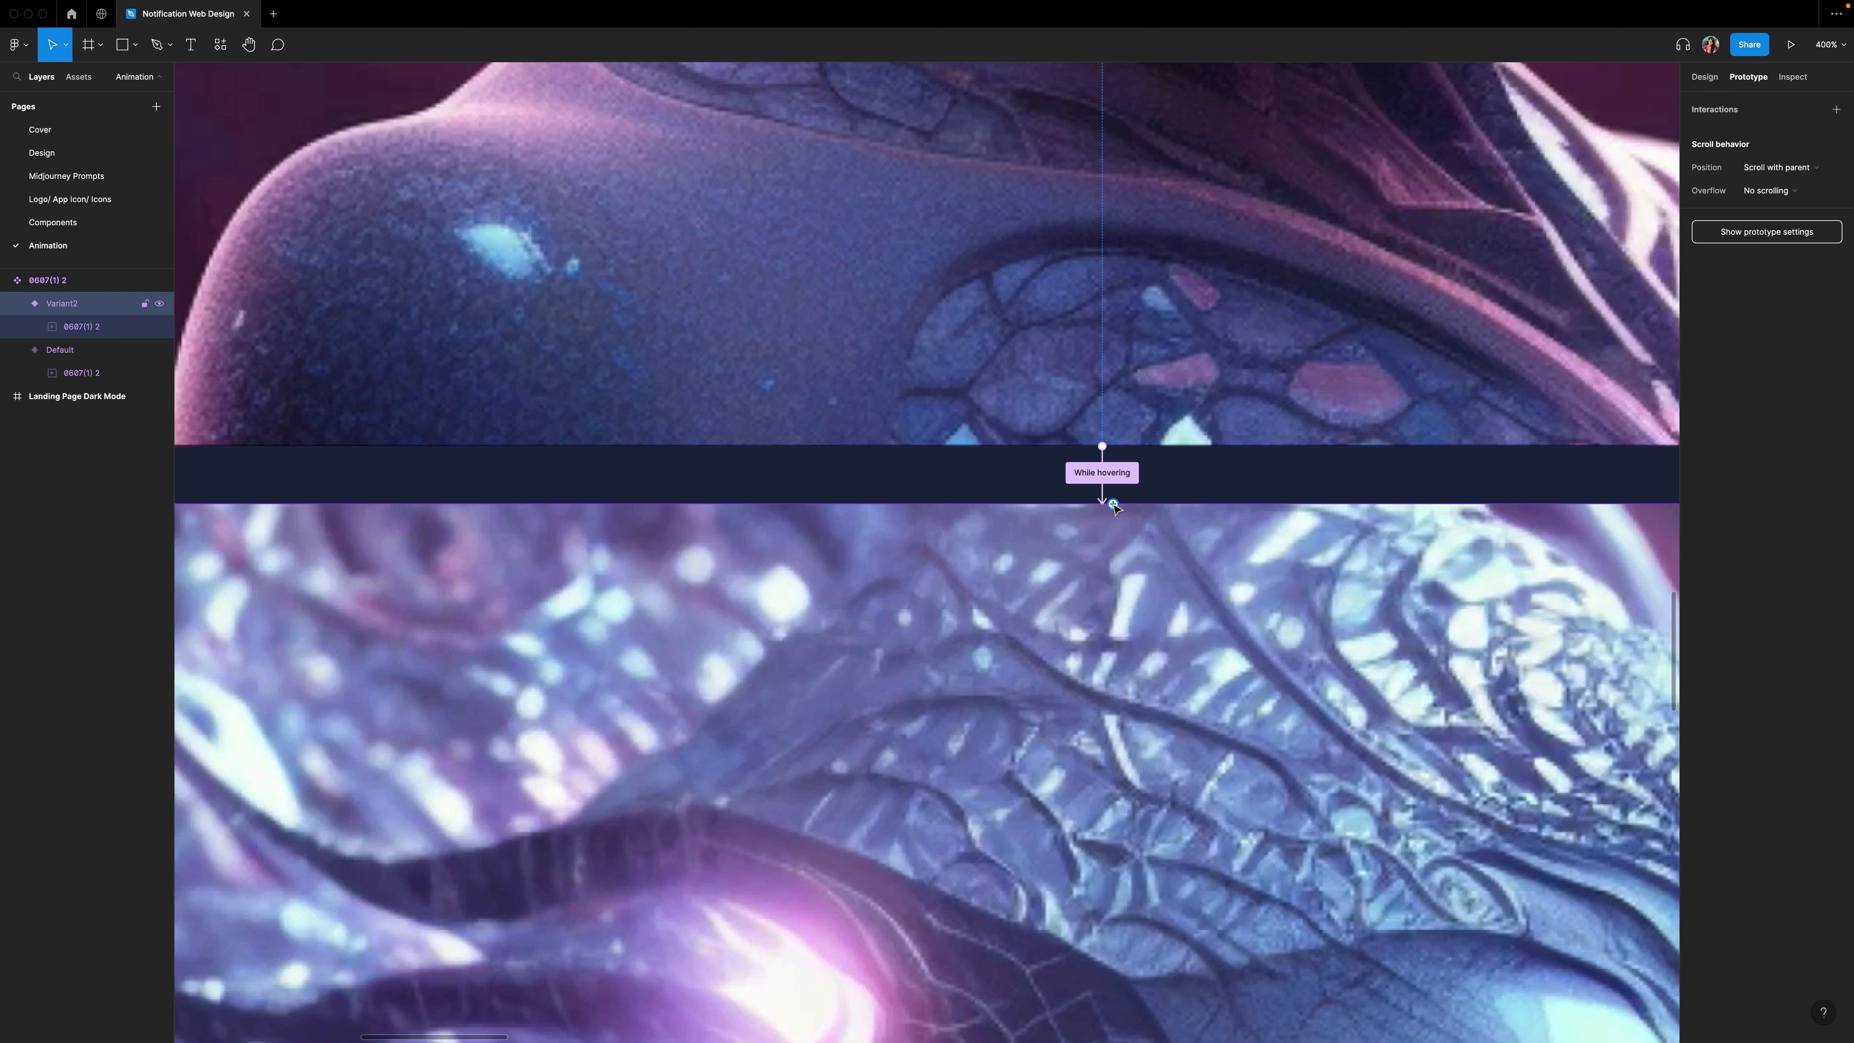
Add a Mouse leave interaction that changes Variant2 back to Default.
drag(1115, 508, 1181, 446)
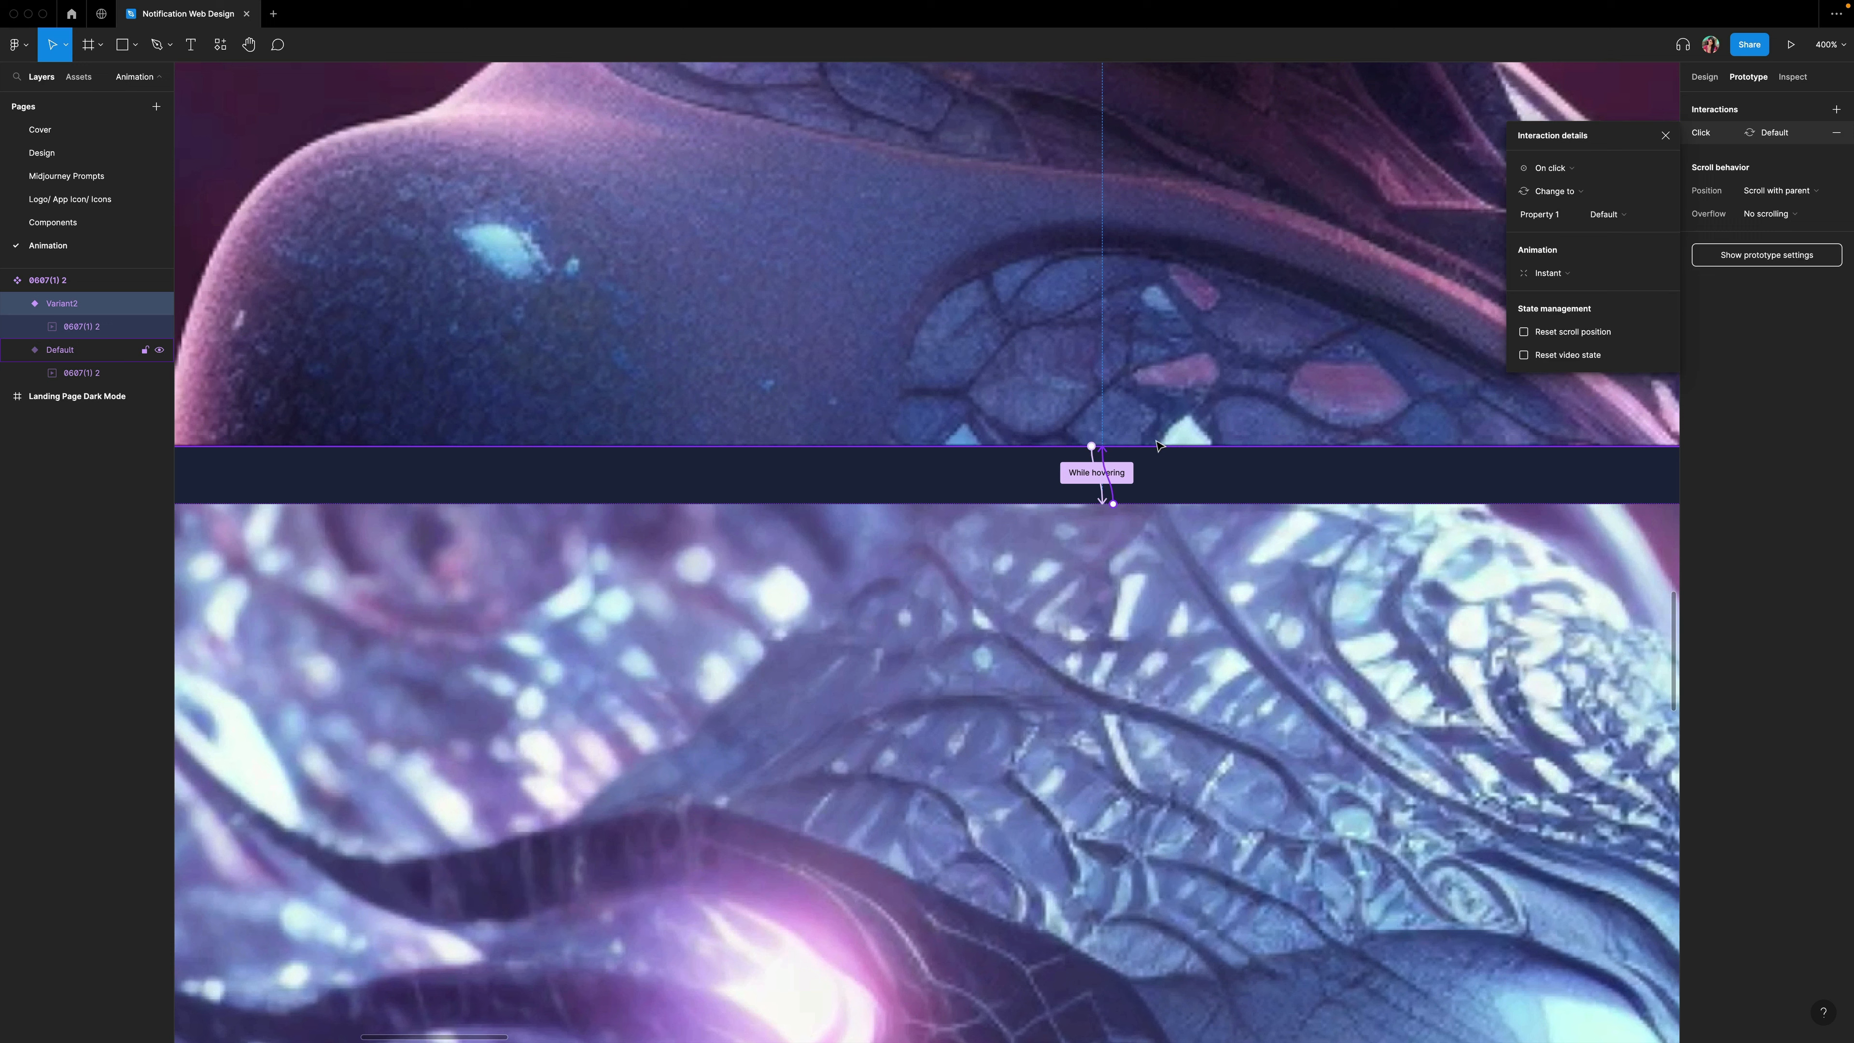
click(1563, 172)
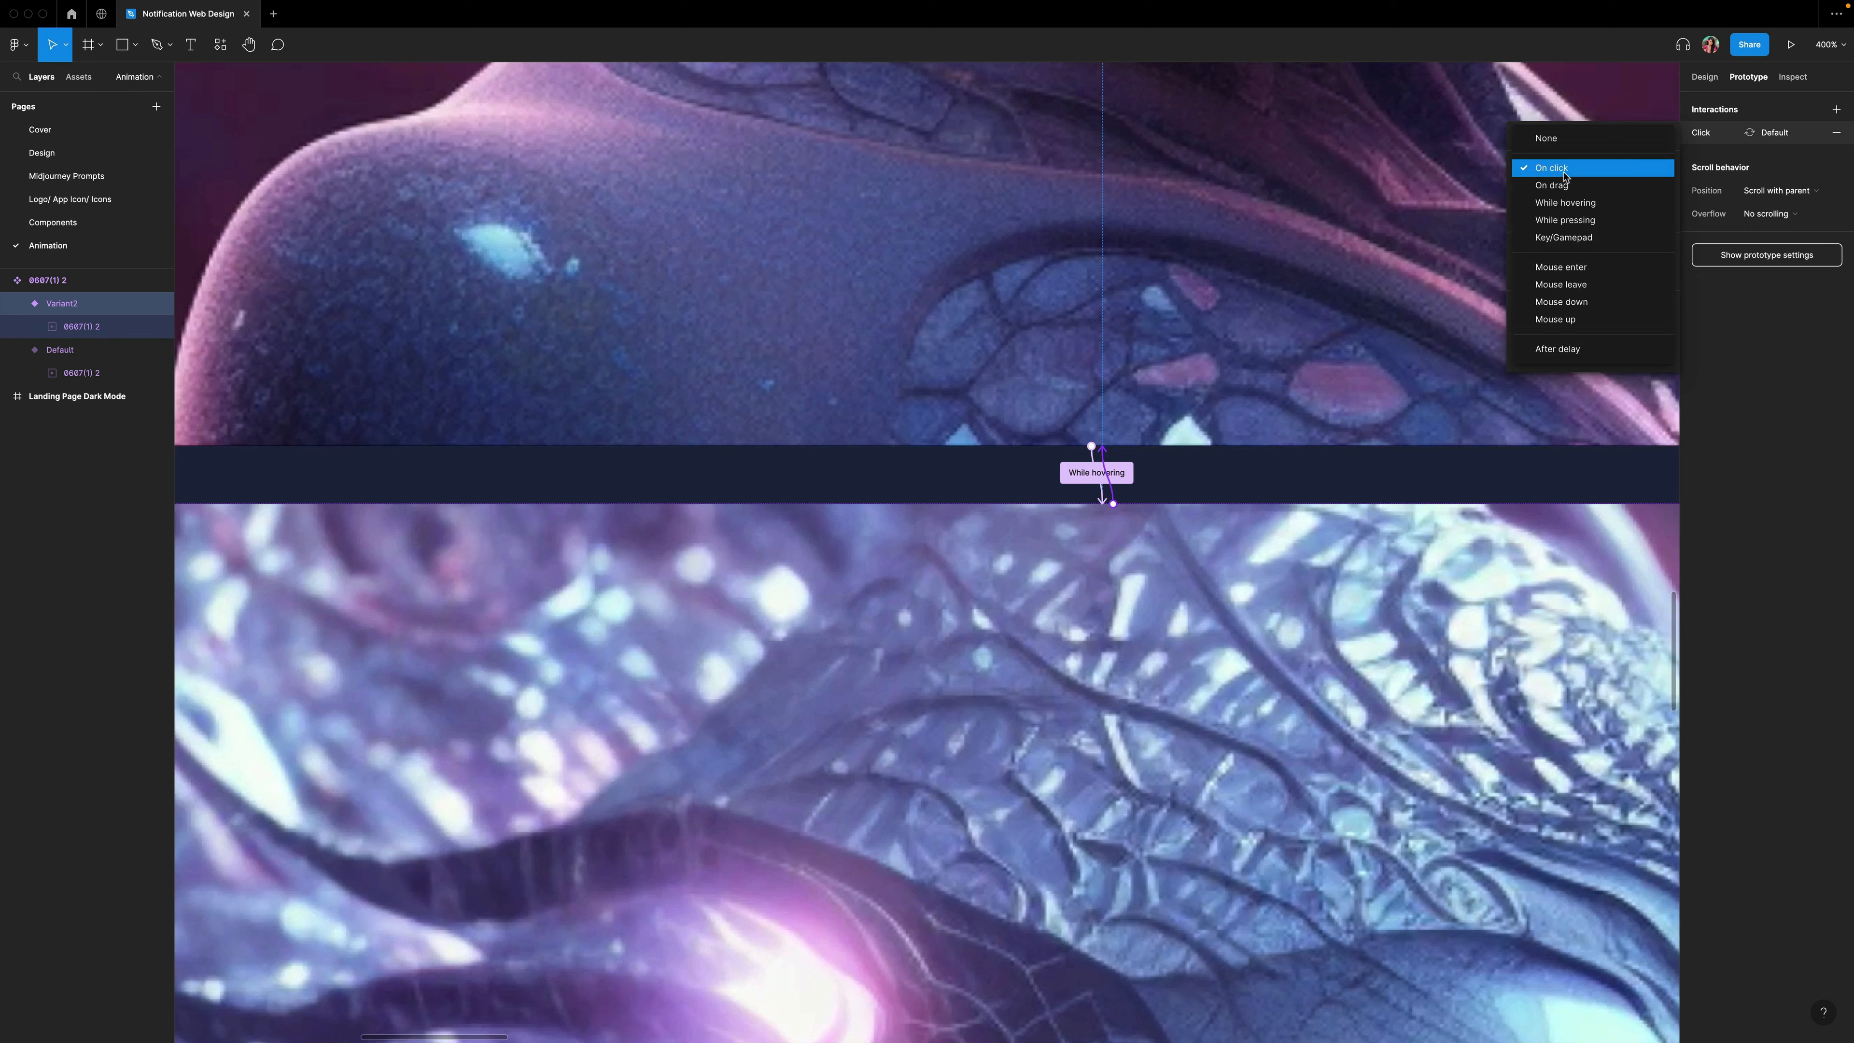
click(1561, 286)
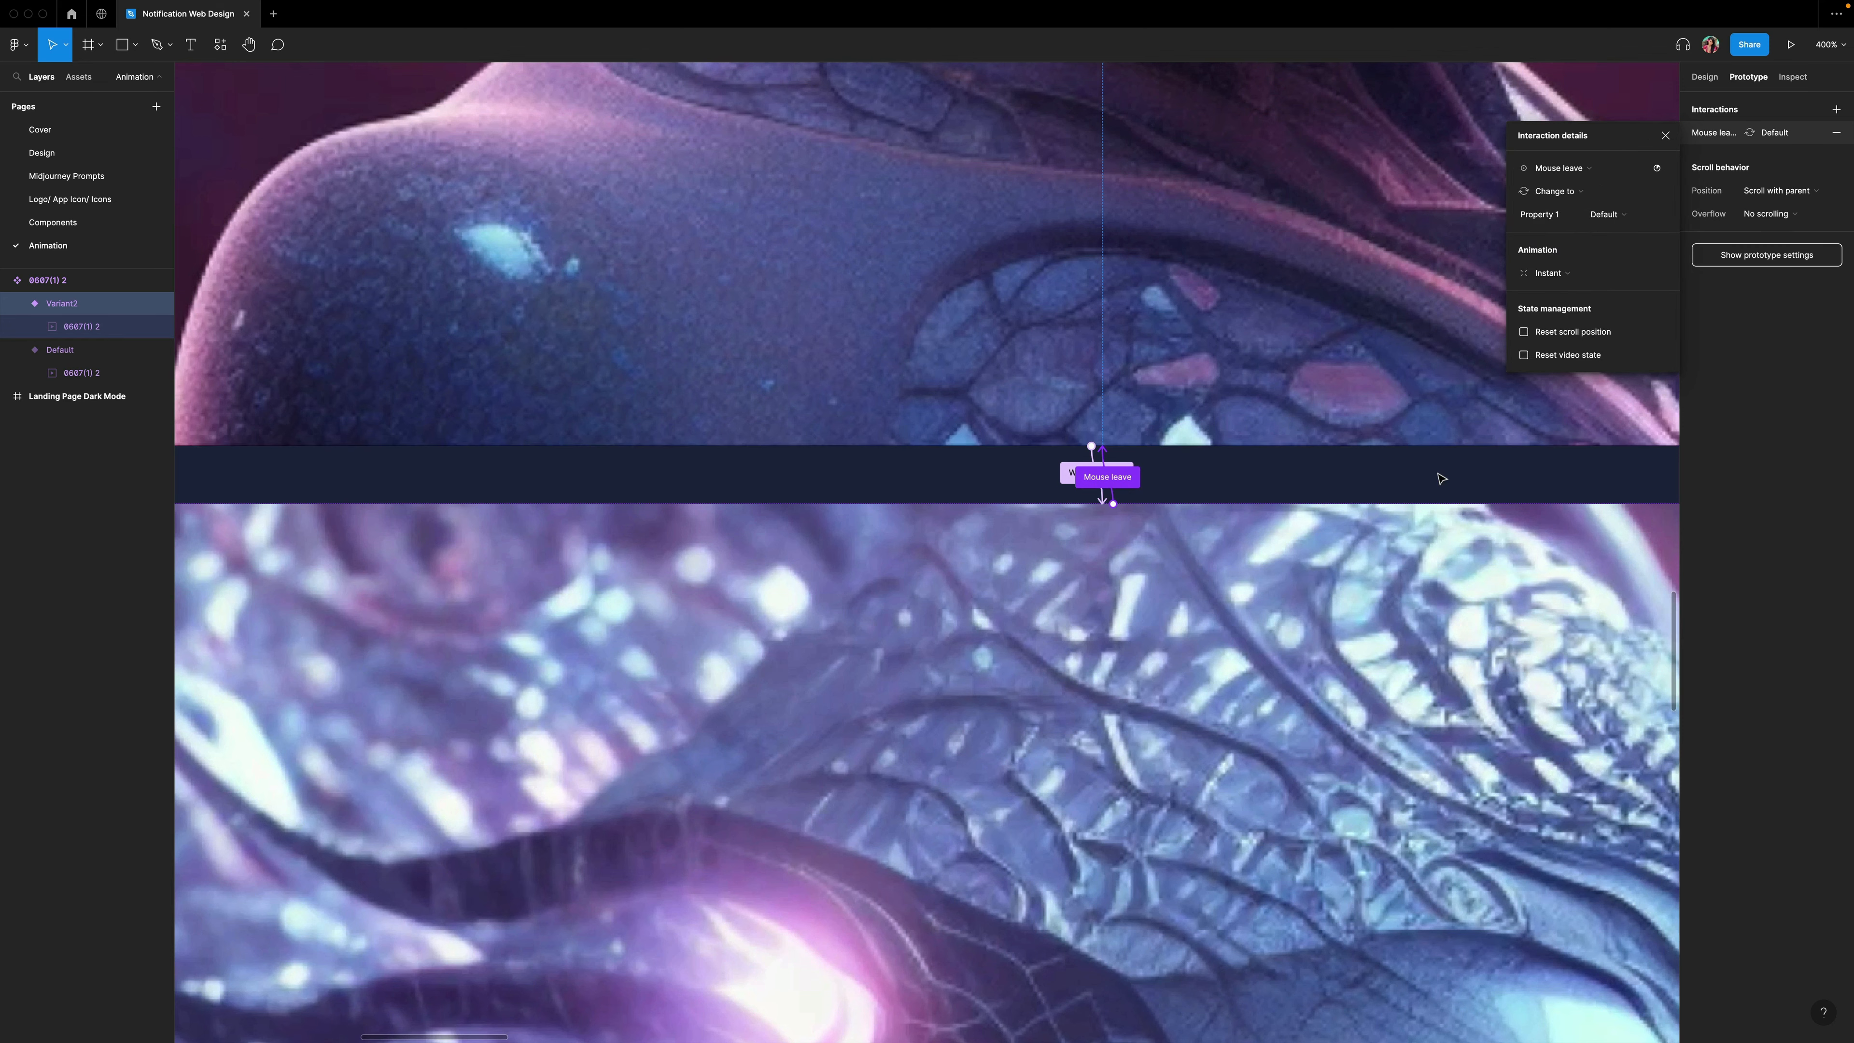
click(1665, 137)
key(Escape)
Copy the Default variant of the video component.
key(shift+0)
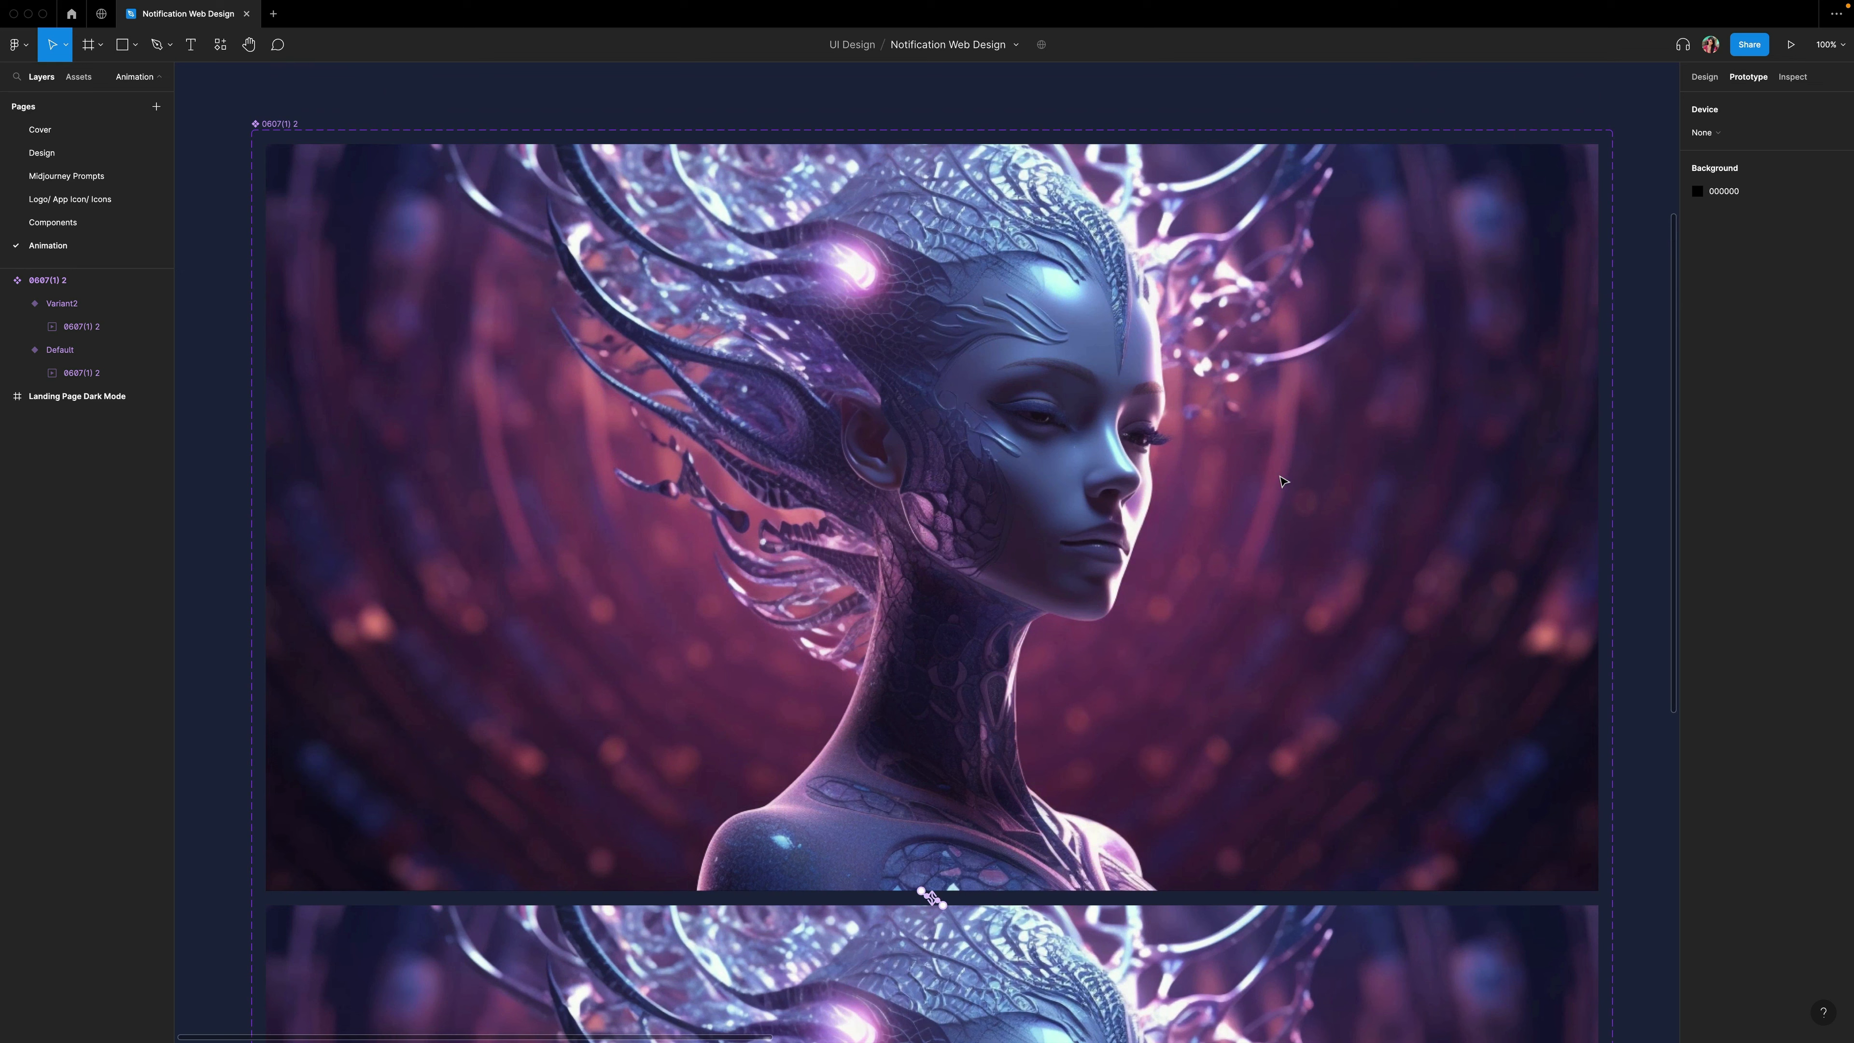
click(1039, 421)
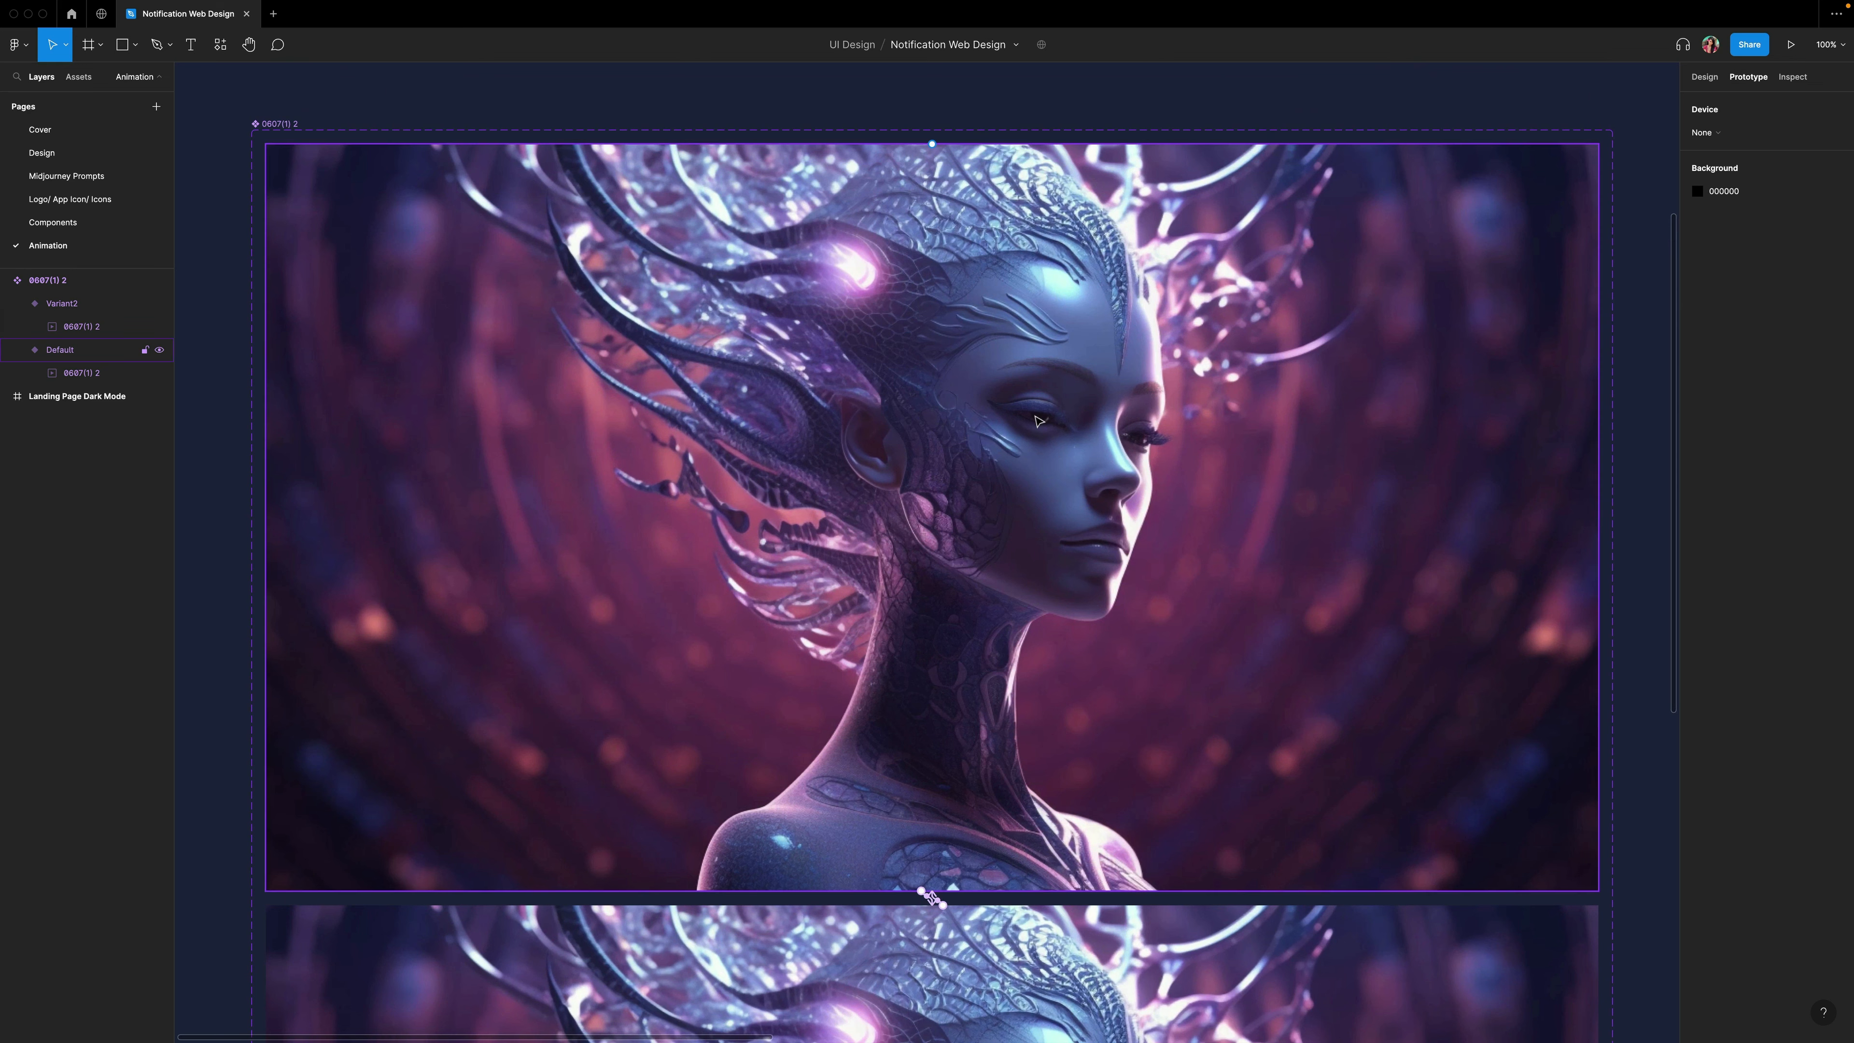
click(1035, 416)
right_click(1036, 416)
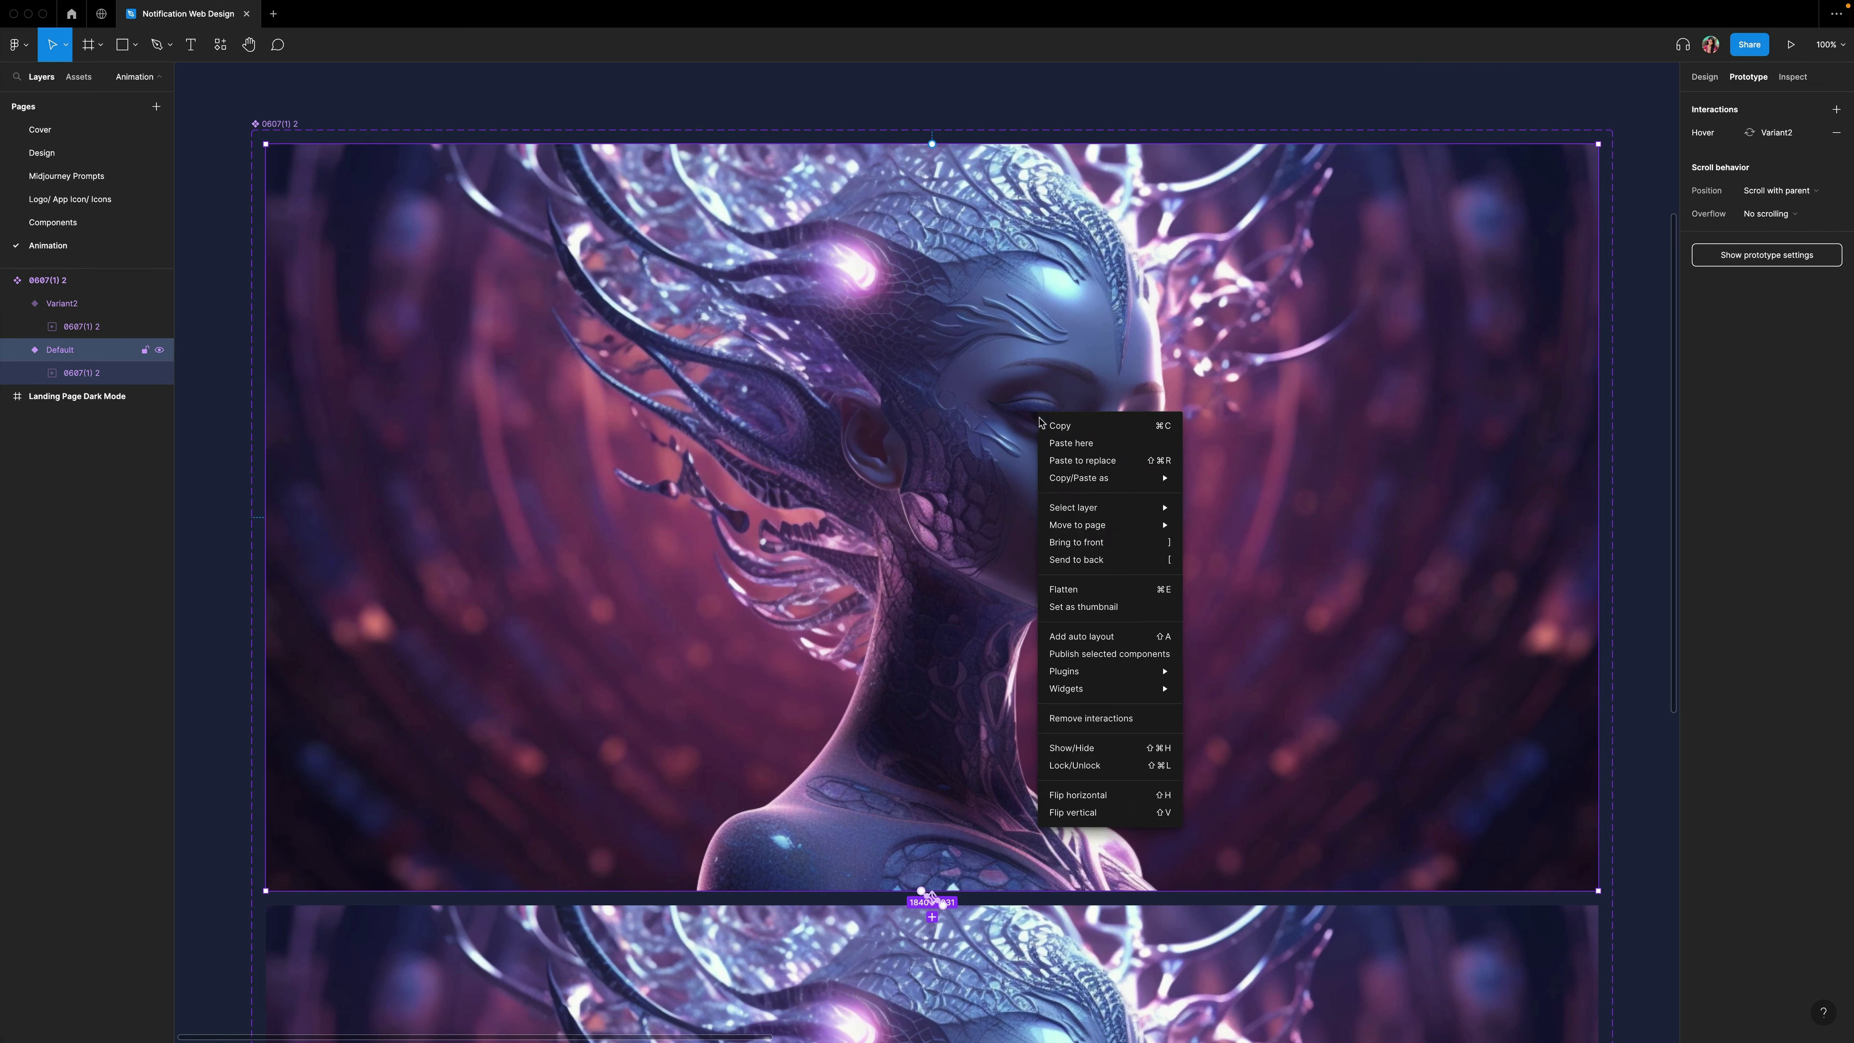
click(1062, 429)
Paste an instance of the video component on empty canvas and wrap it in a frame.
scroll(909, 398, down, 5)
right_click(654, 319)
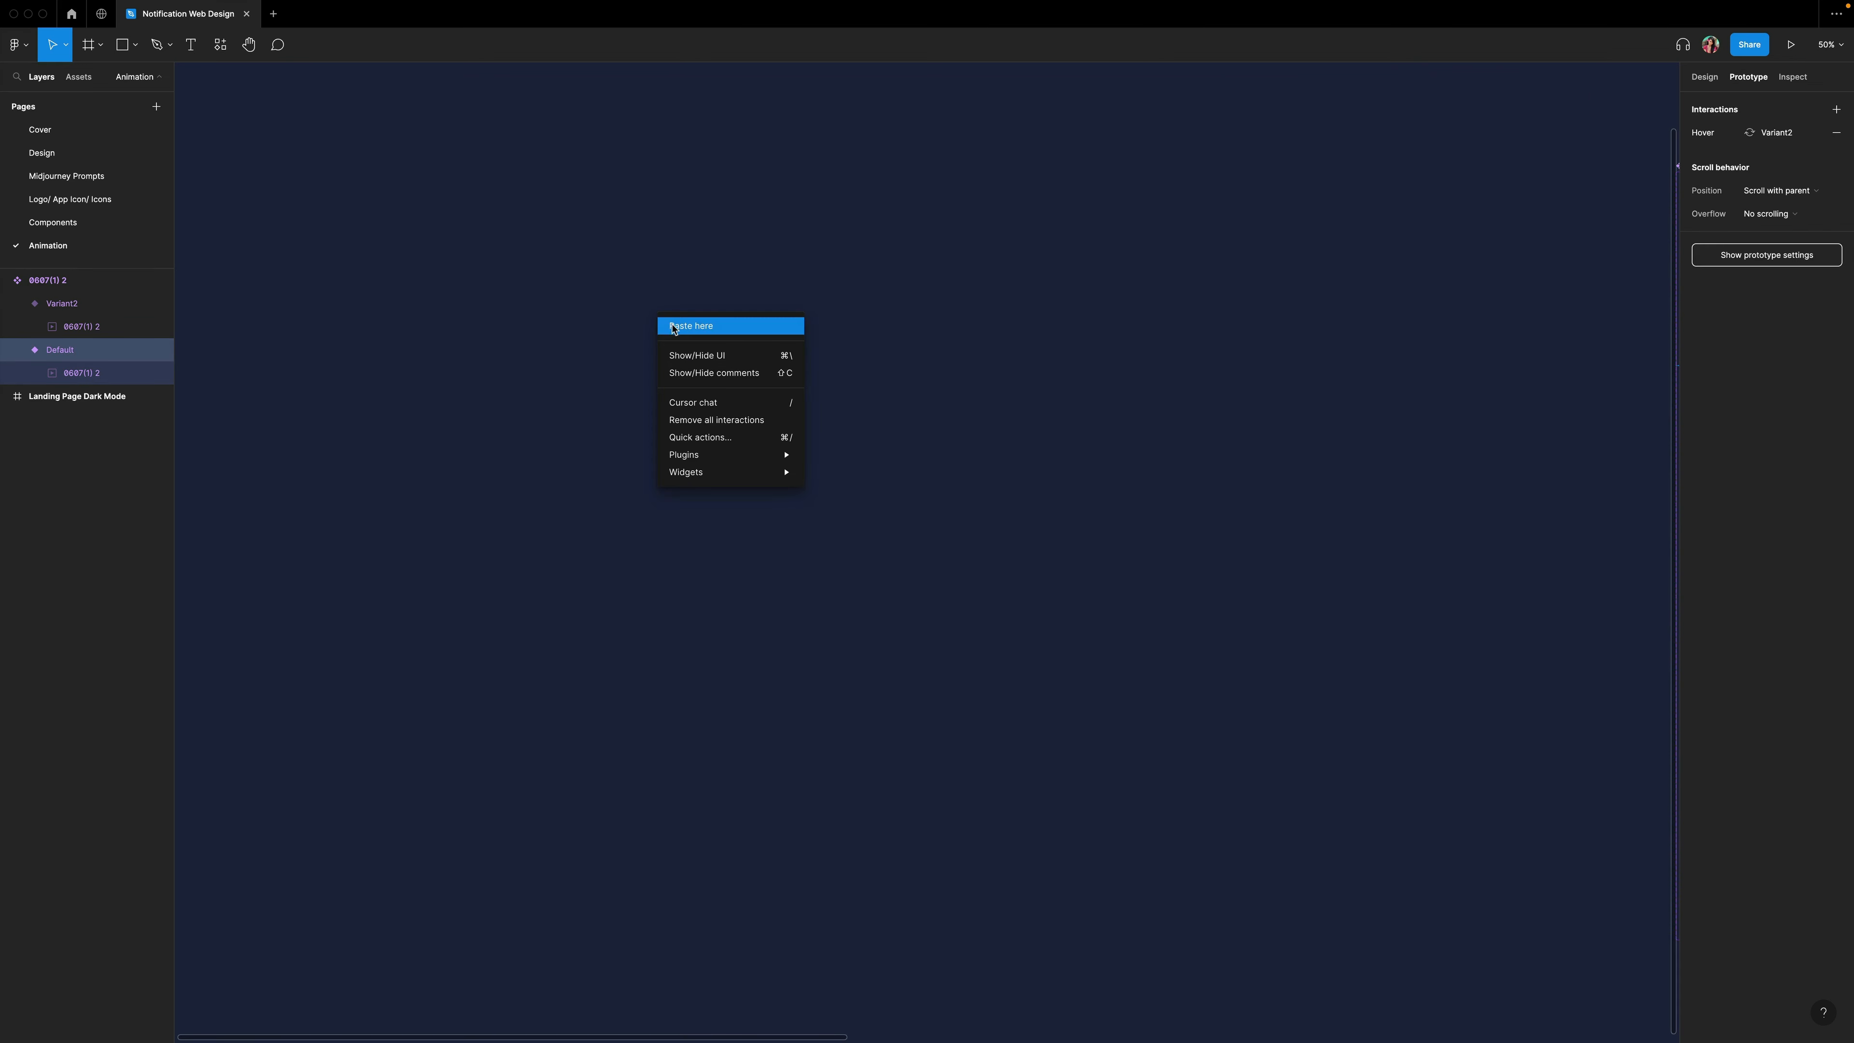
click(677, 329)
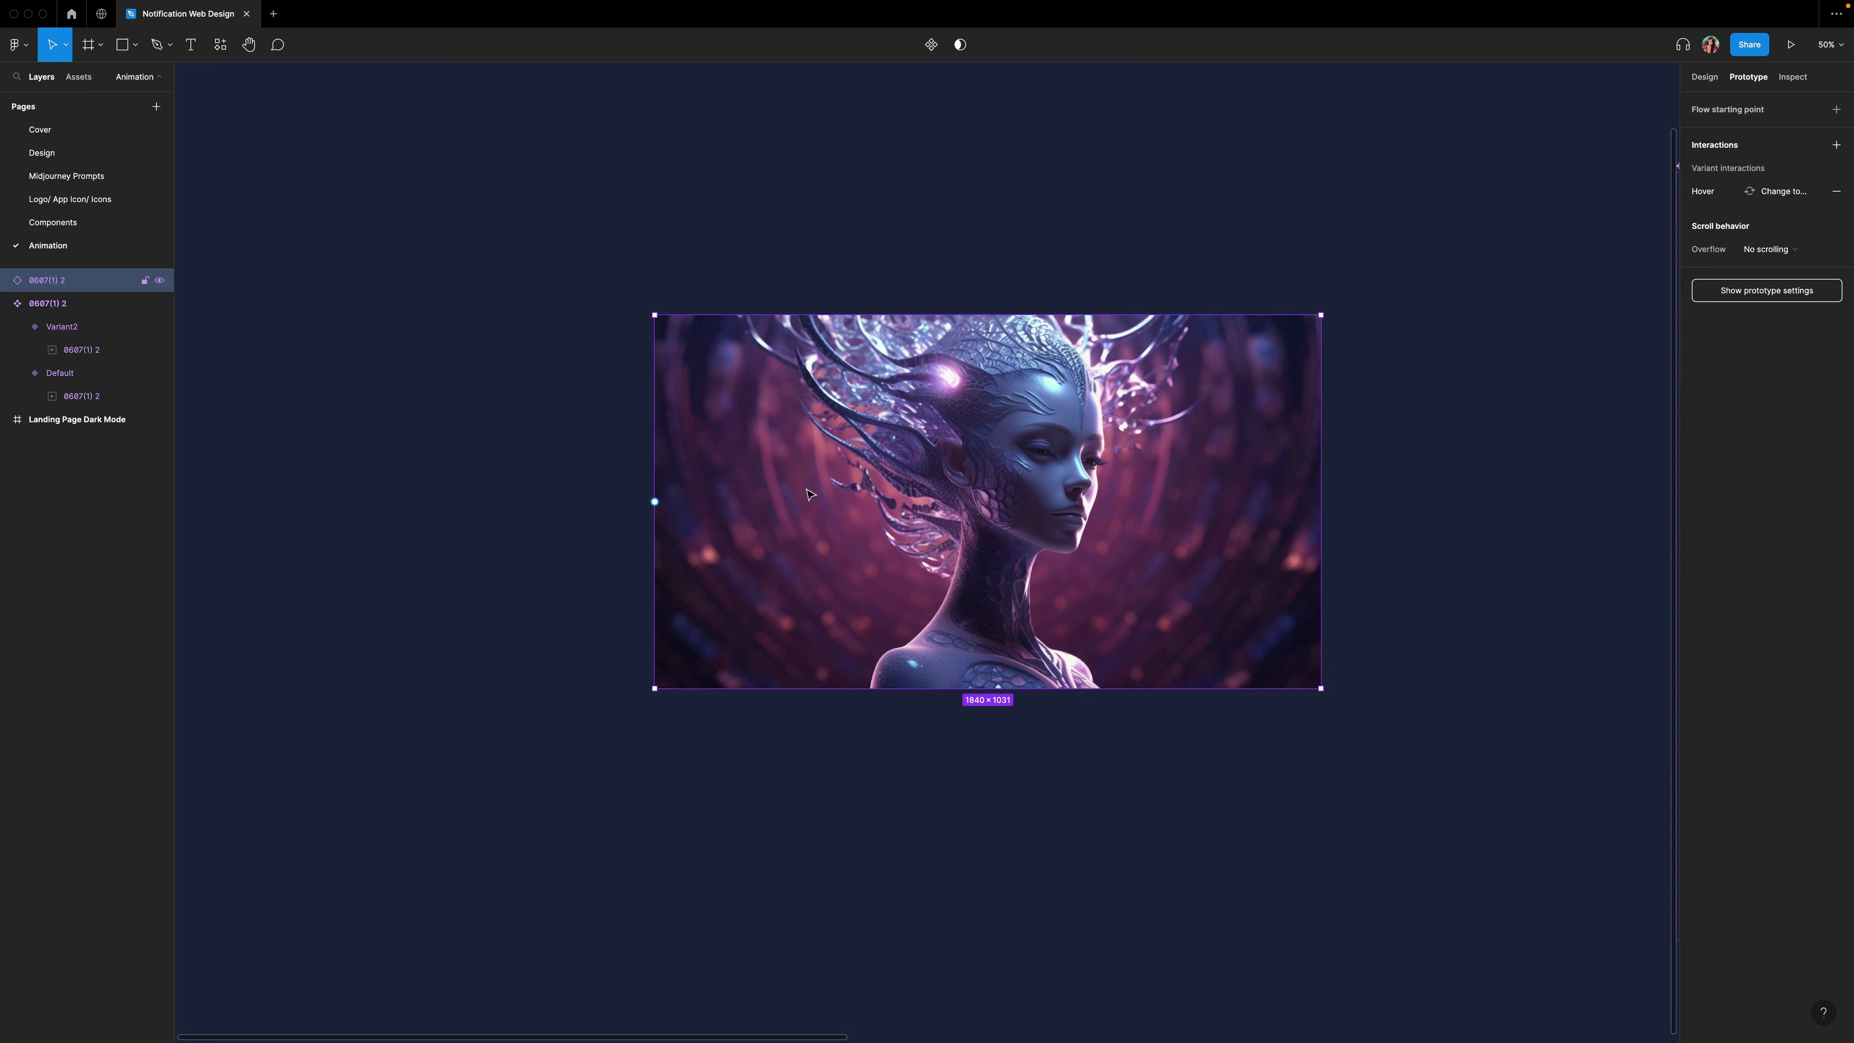
right_click(814, 510)
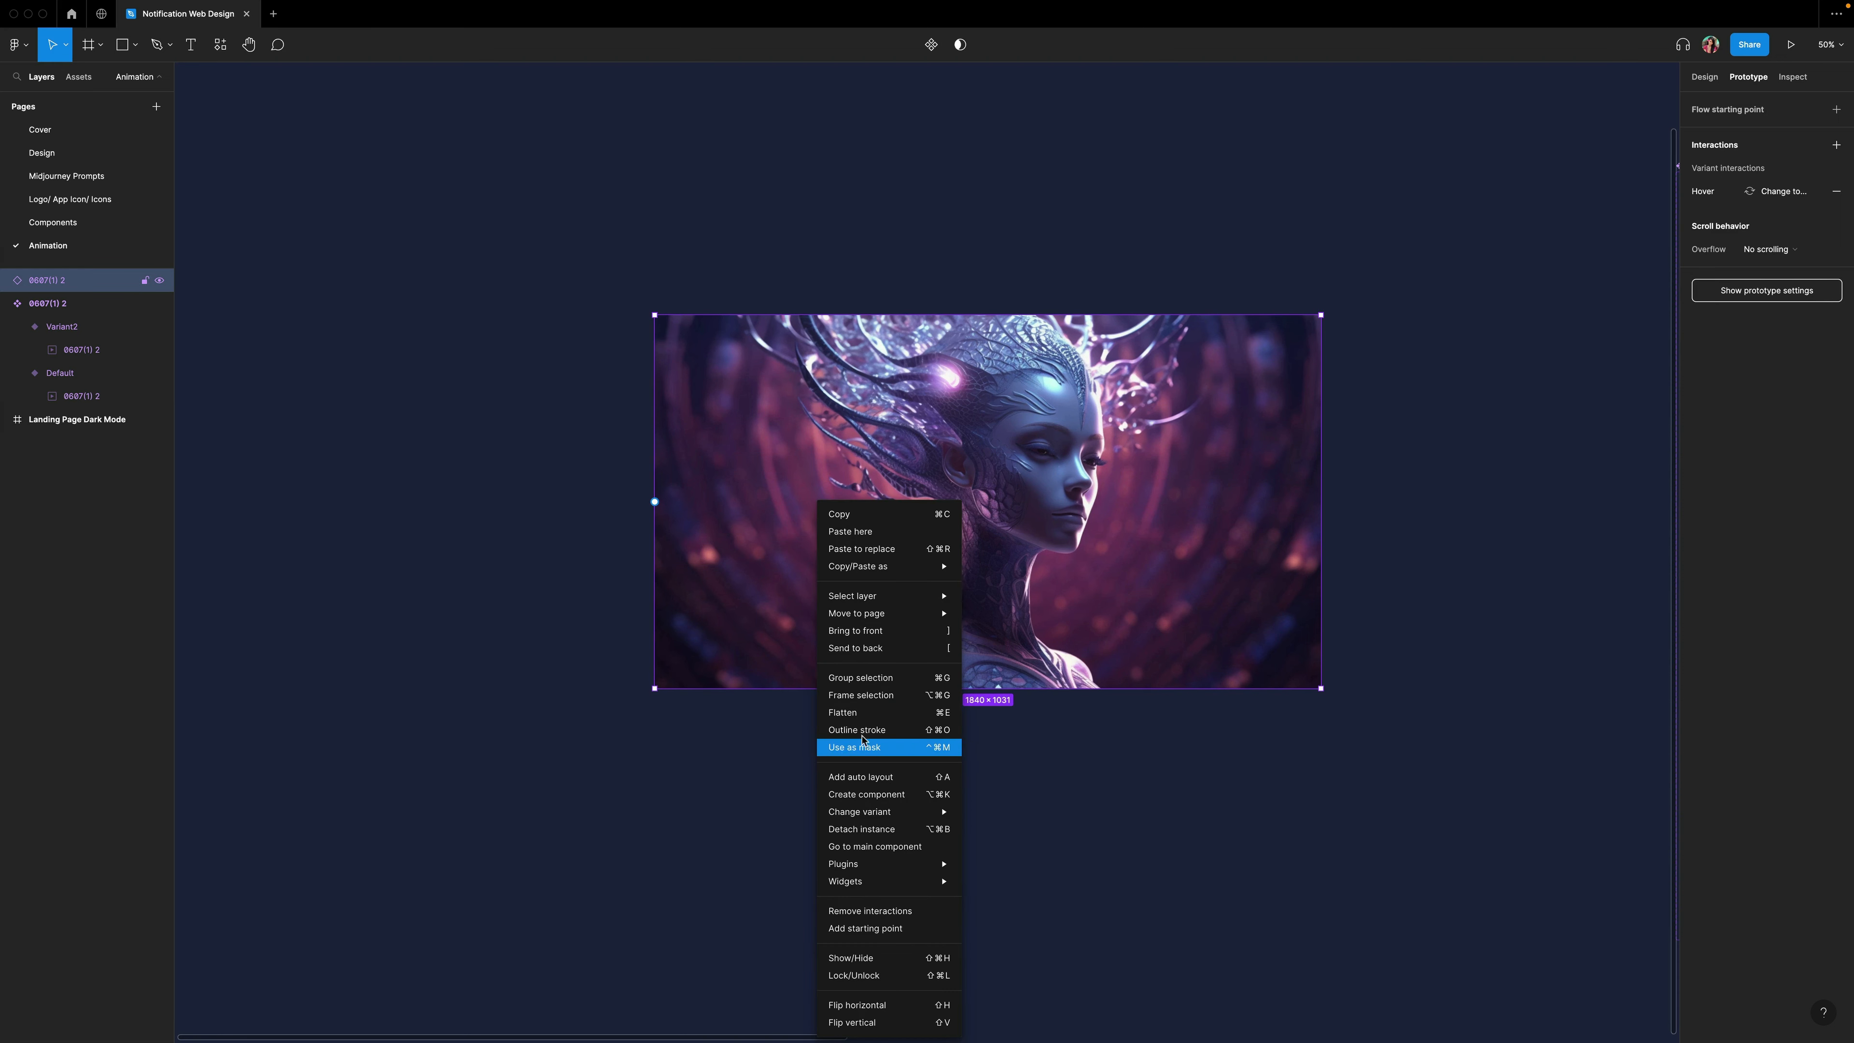
click(863, 698)
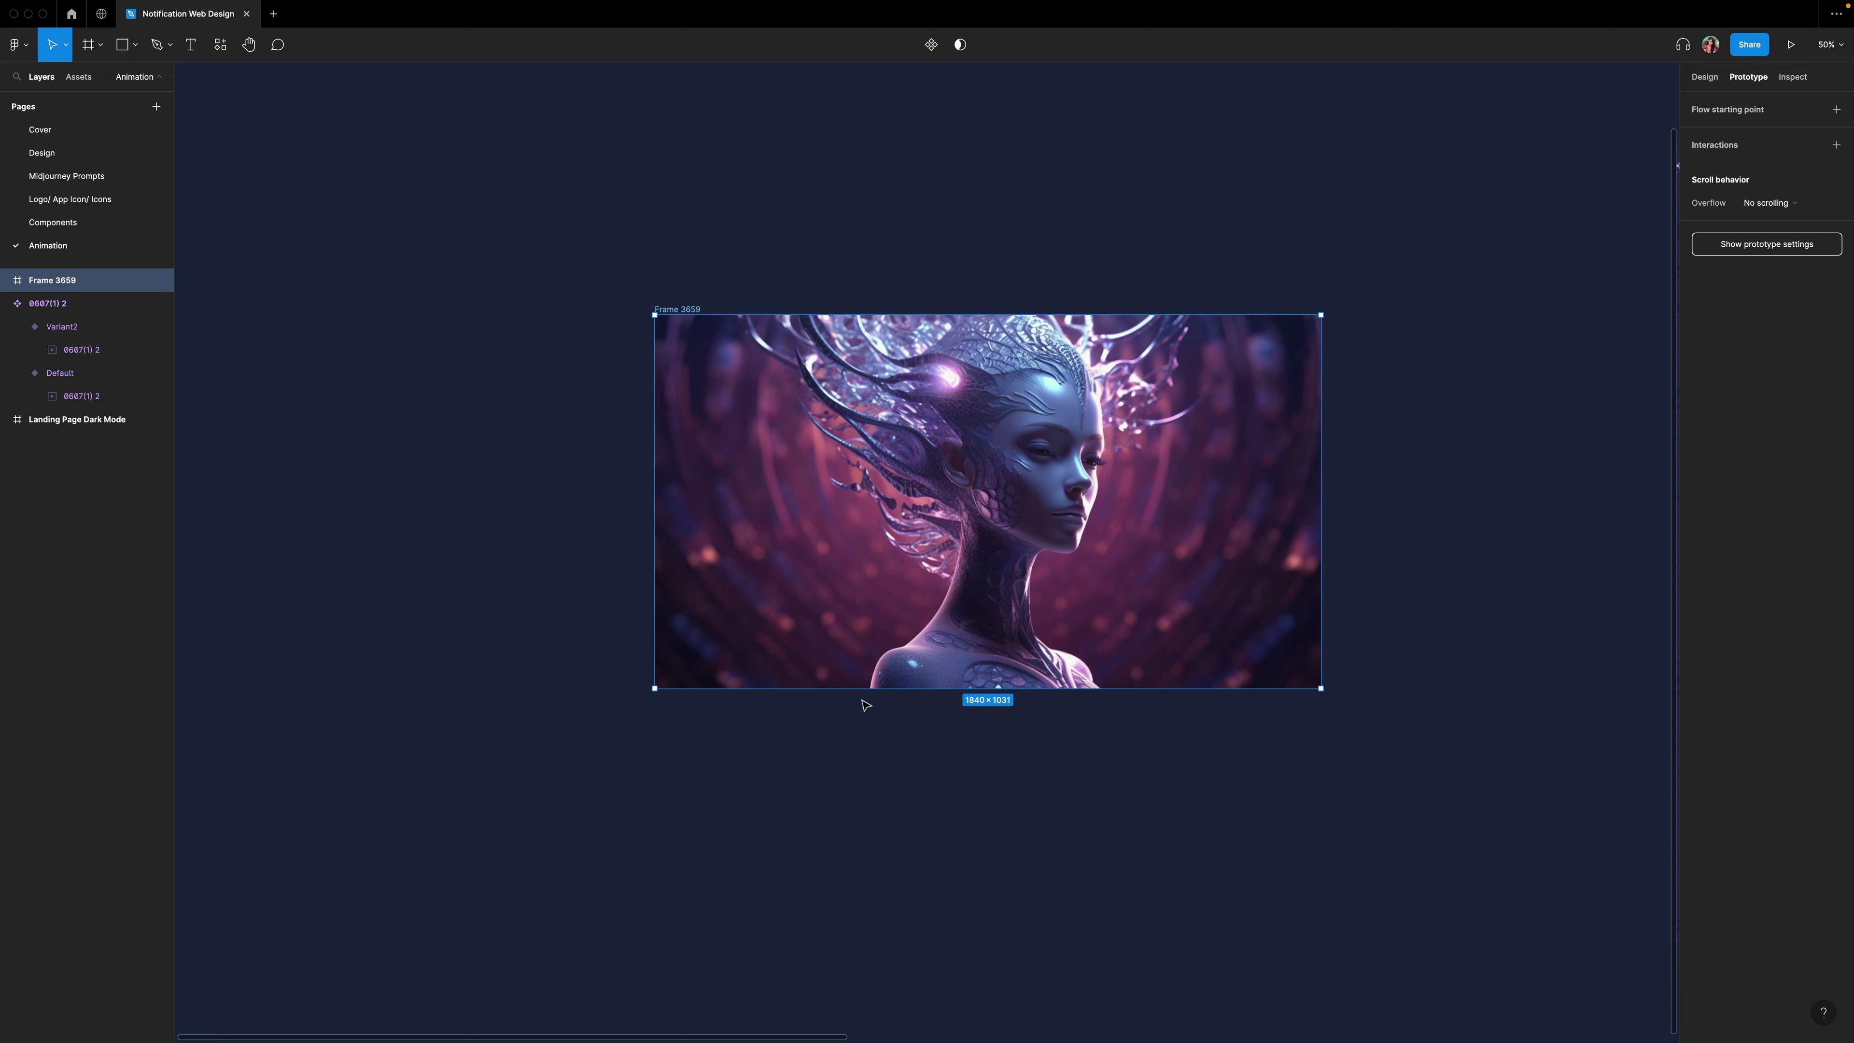
Preview the prototype and open the Updates panel and its View more button.
click(1791, 47)
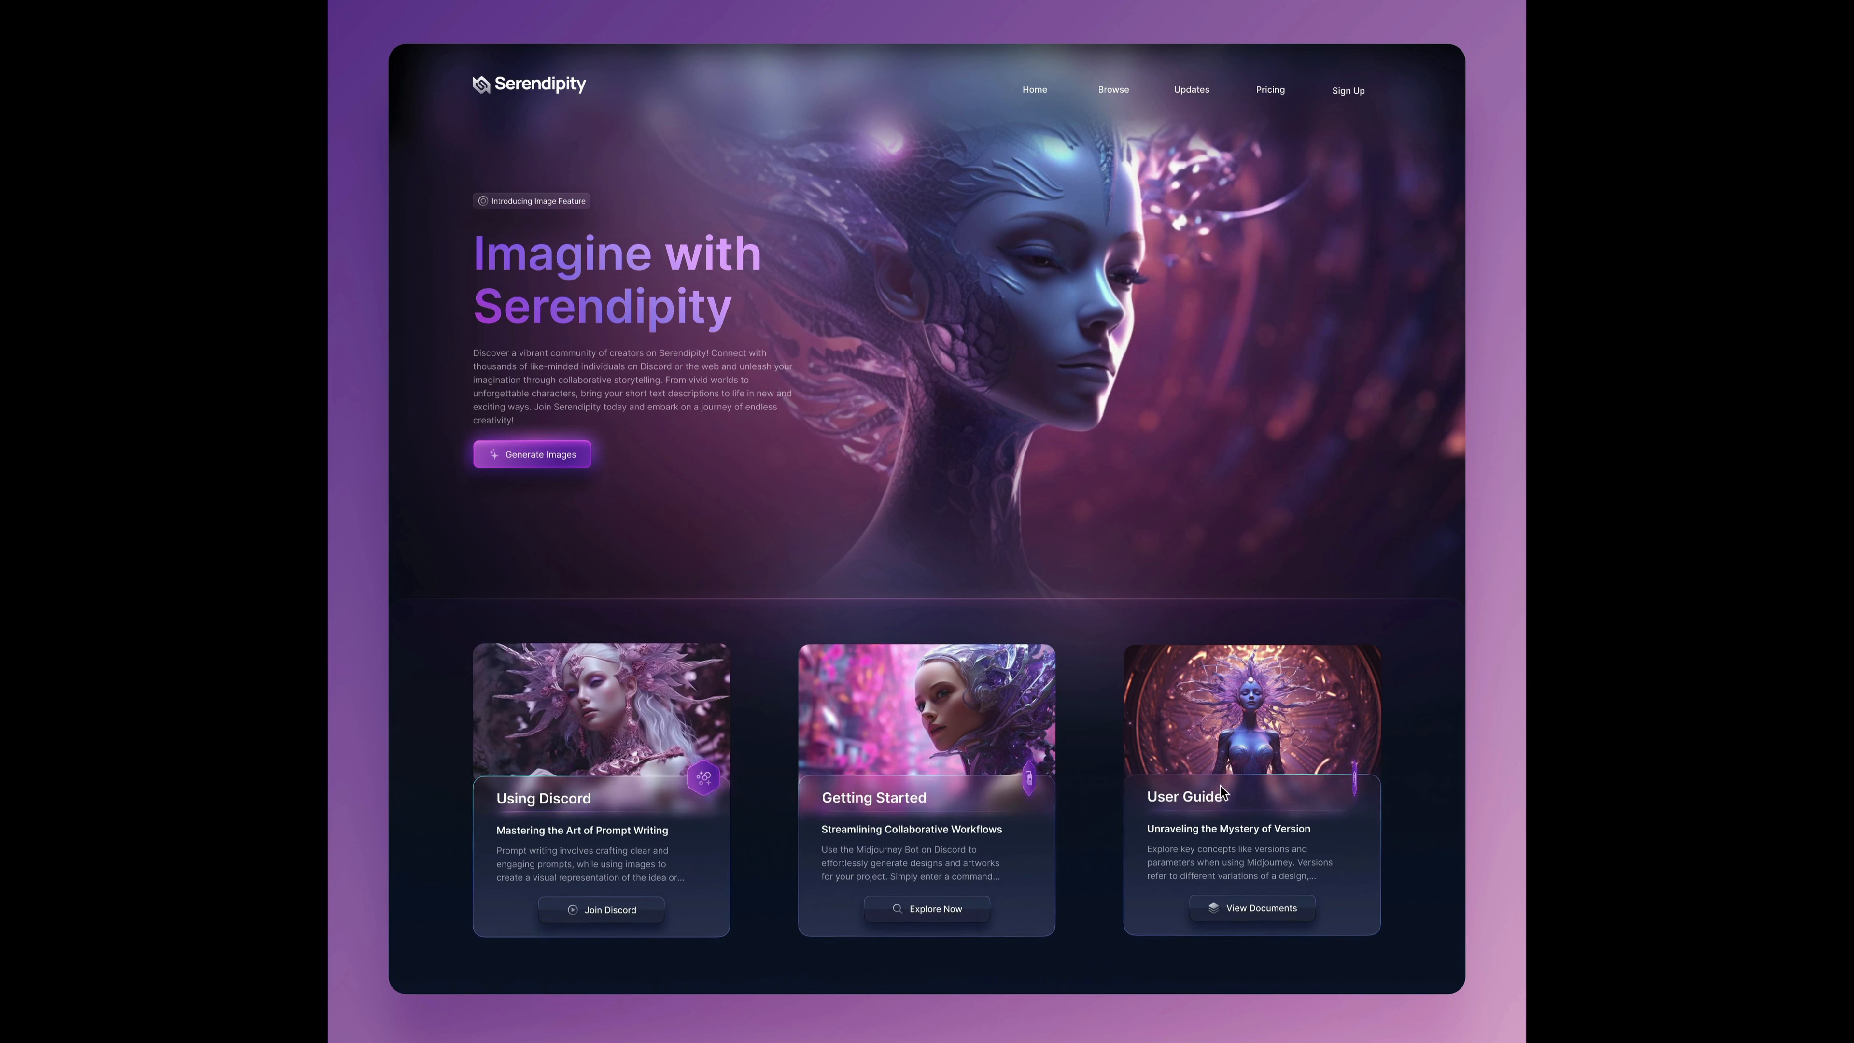
click(1192, 89)
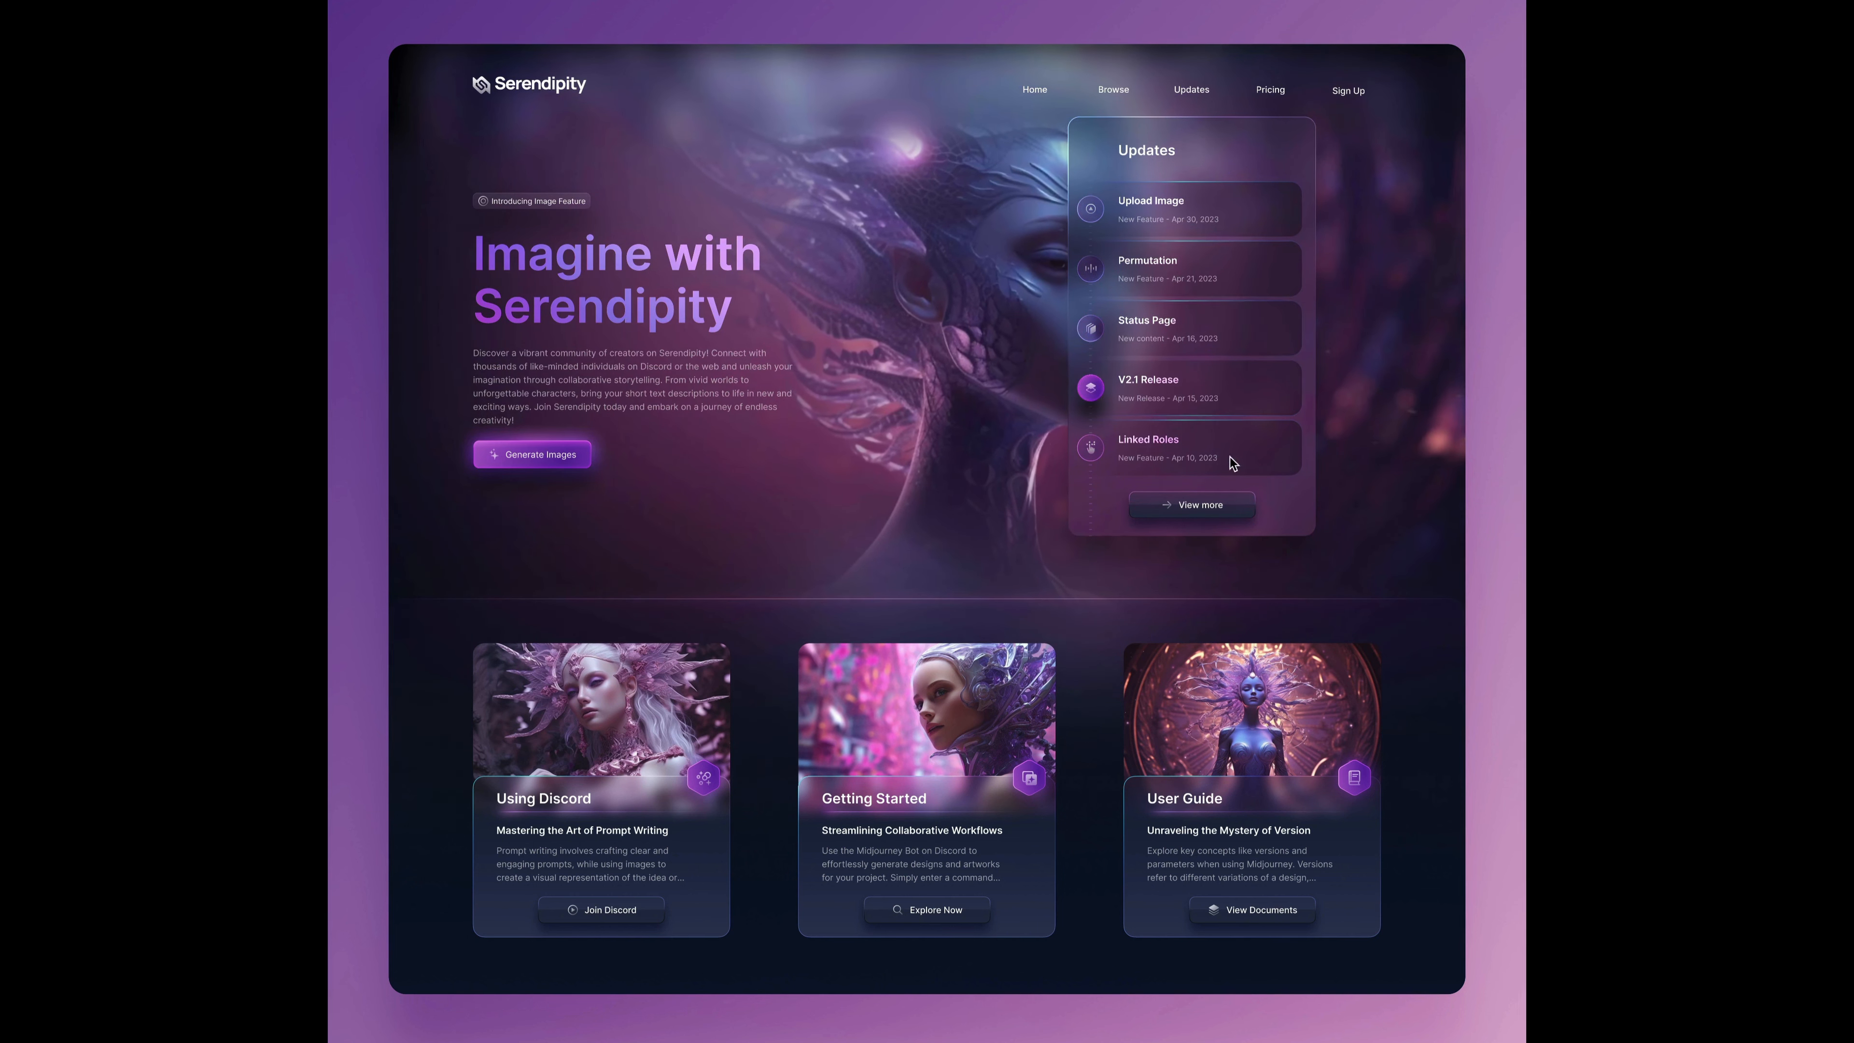
click(1191, 509)
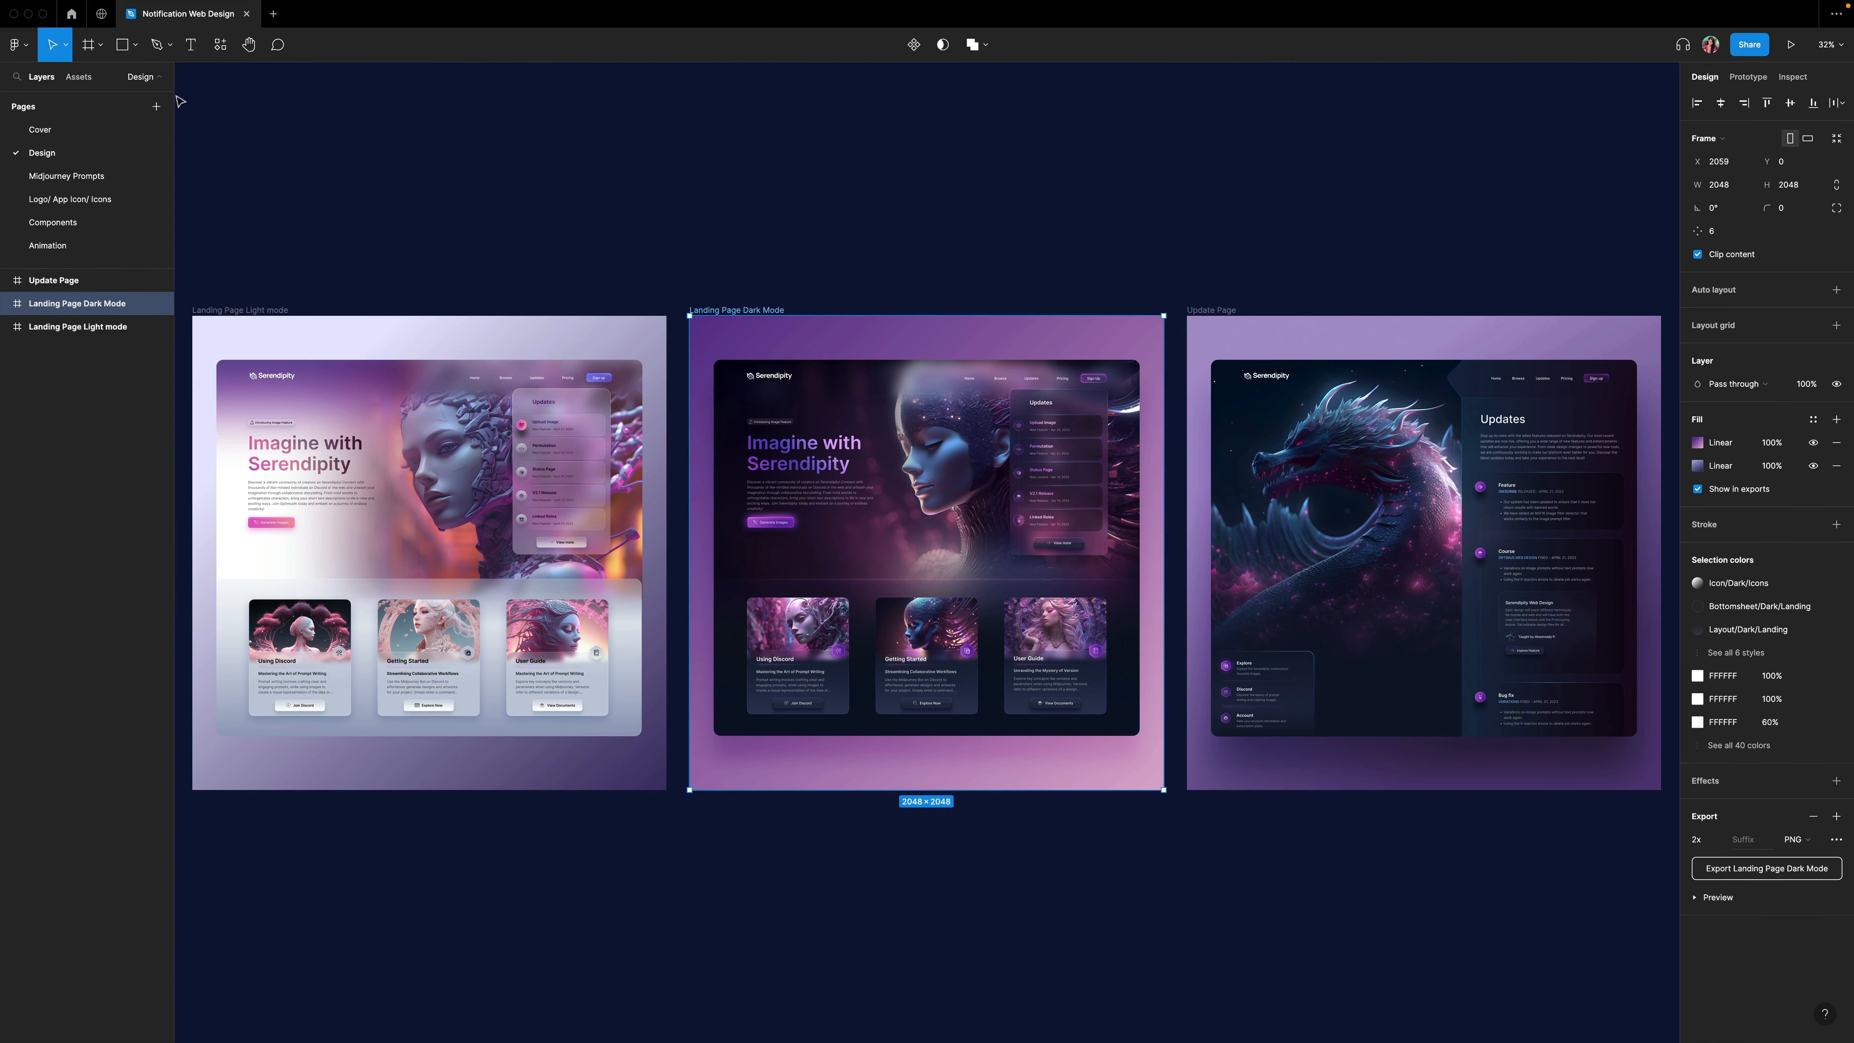
Paste the copied dark mode landing page onto the Animation page.
click(61, 245)
right_click(283, 361)
click(292, 369)
scroll(898, 414, left, 1)
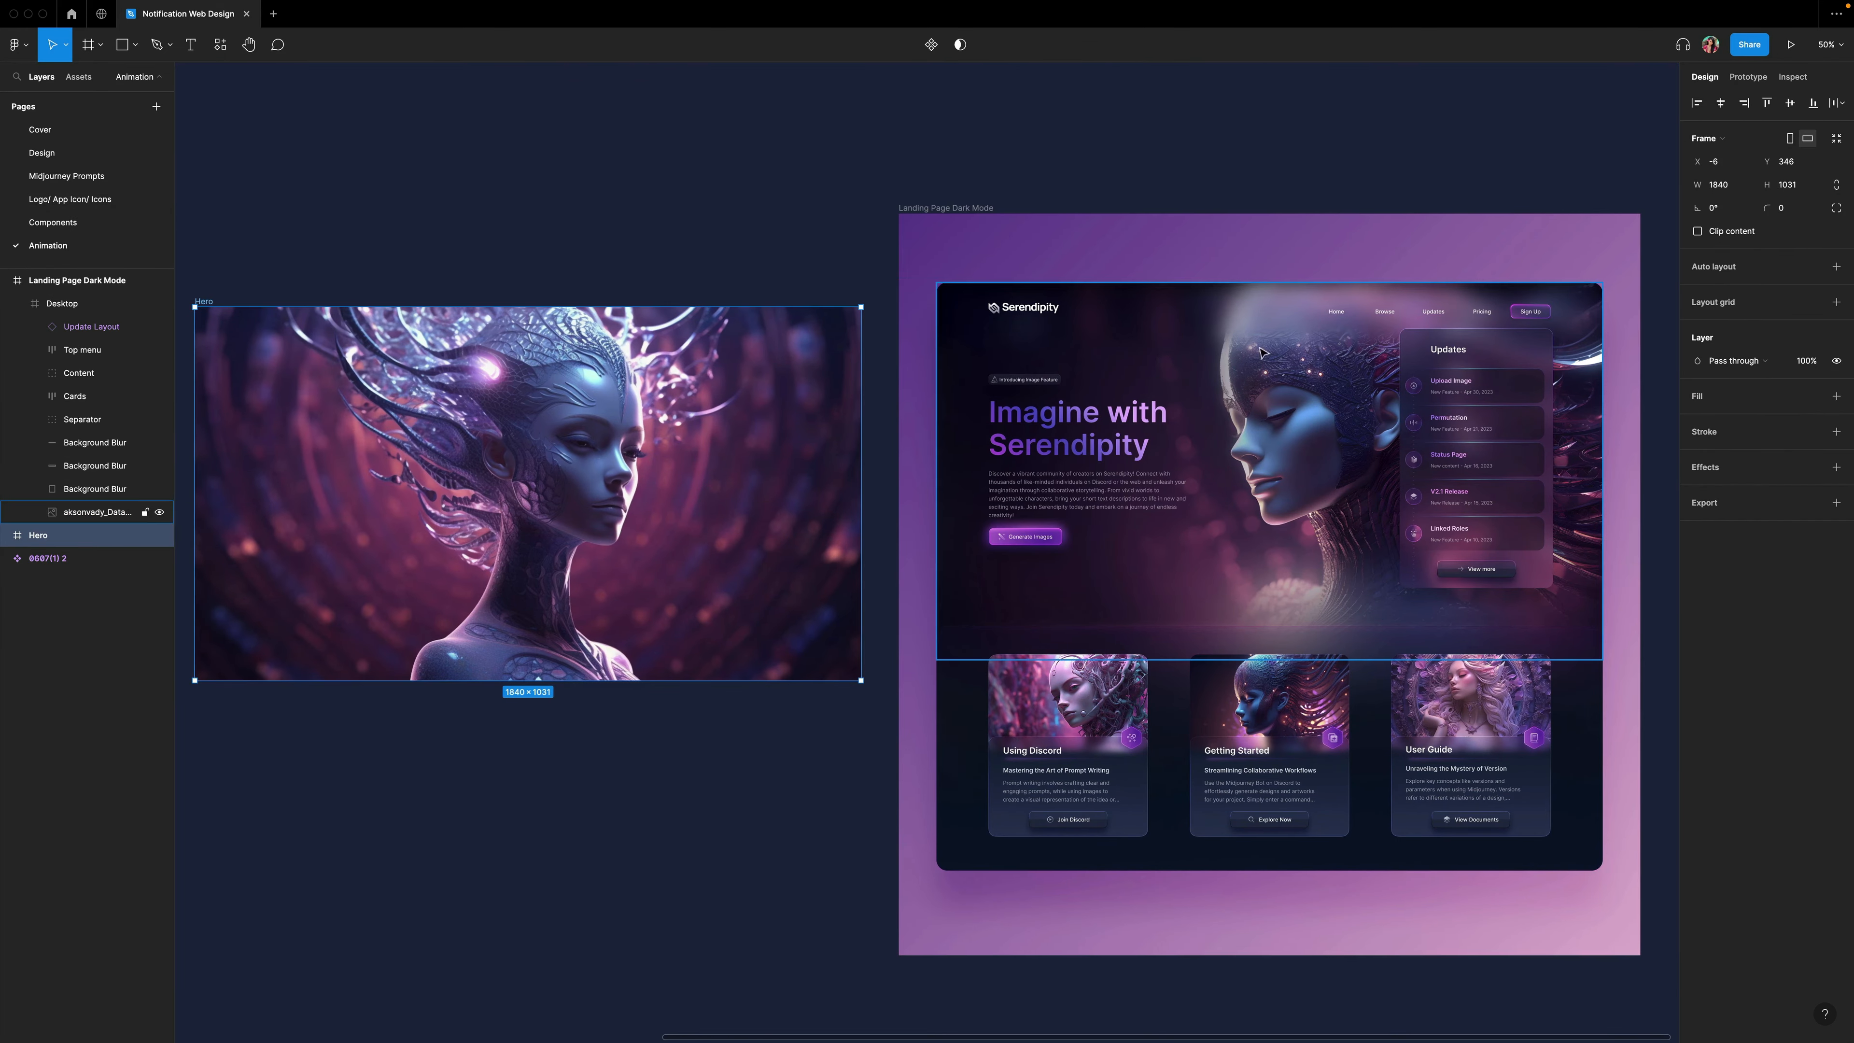
Replace the landing page's hero image with the Hero frame and present the landing page.
scroll(1306, 370, down, 1)
right_click(1306, 369)
click(1343, 414)
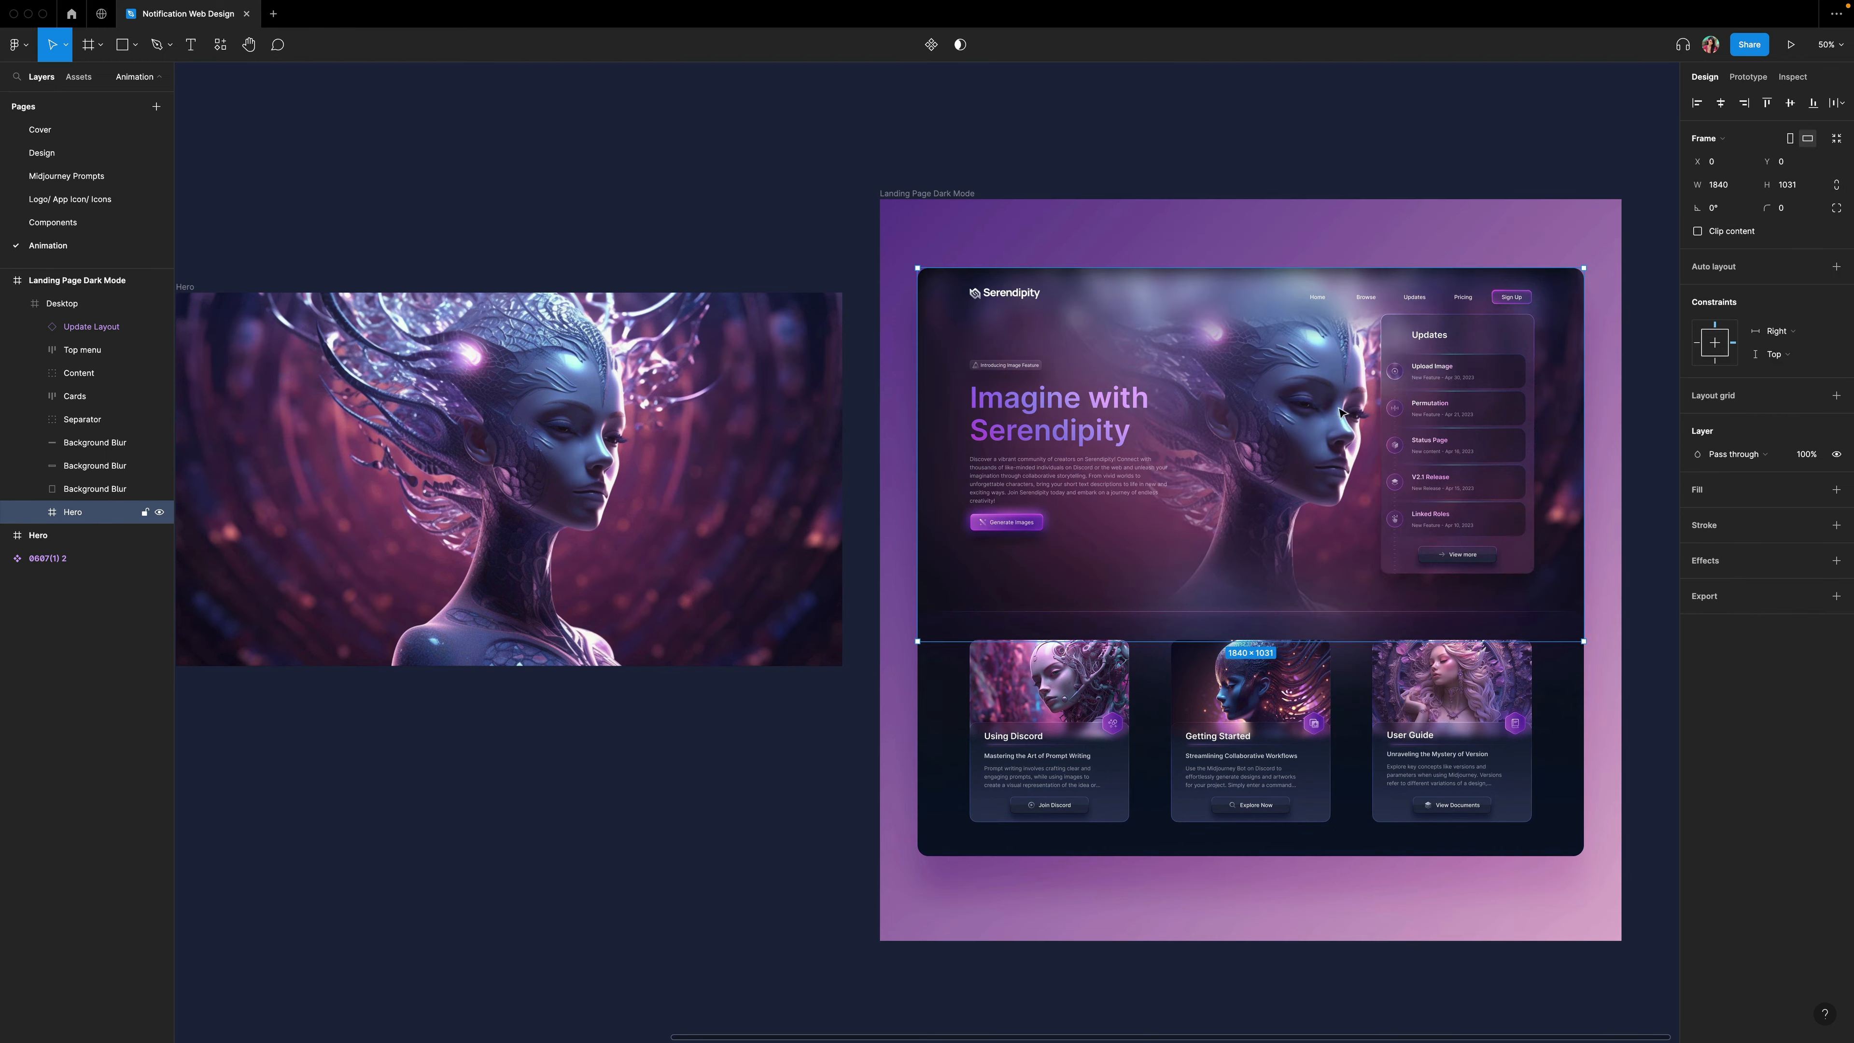
click(916, 188)
key(super+alt+Return)
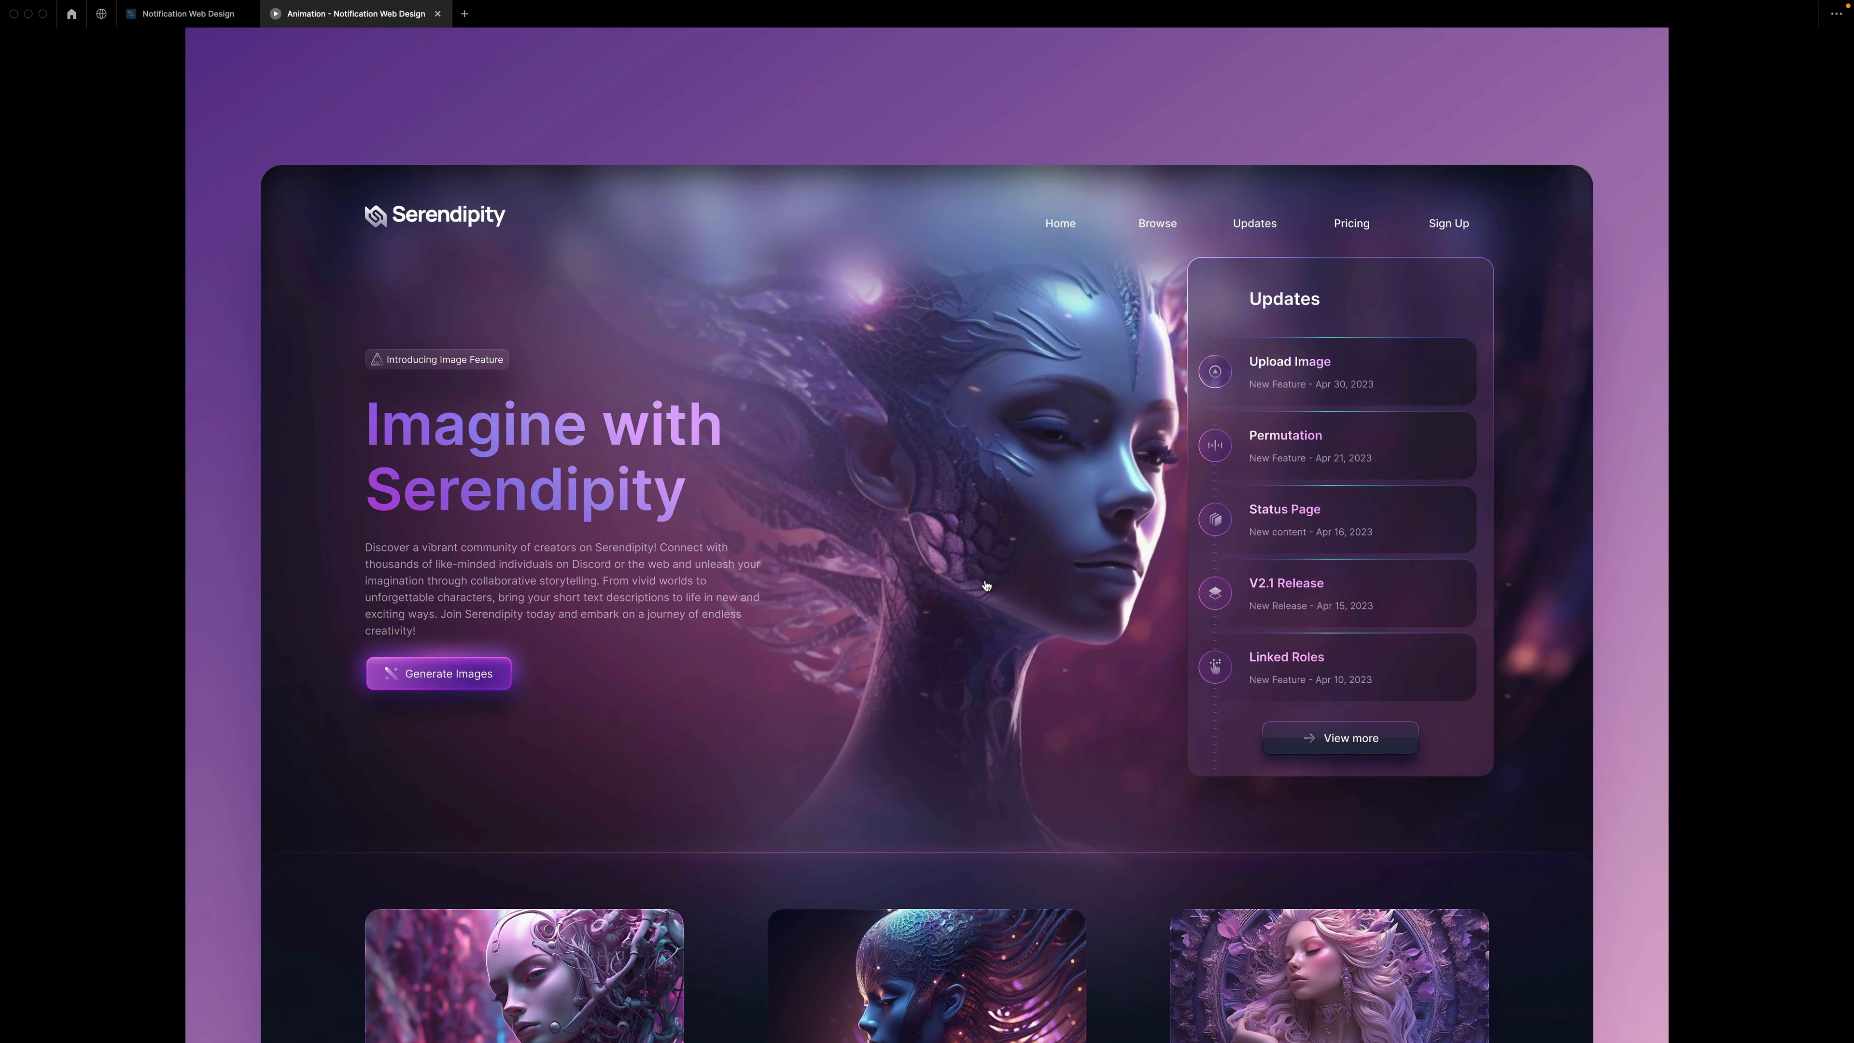
Copy the row of three cards from the dark mode landing page.
scroll(985, 585, down, 3)
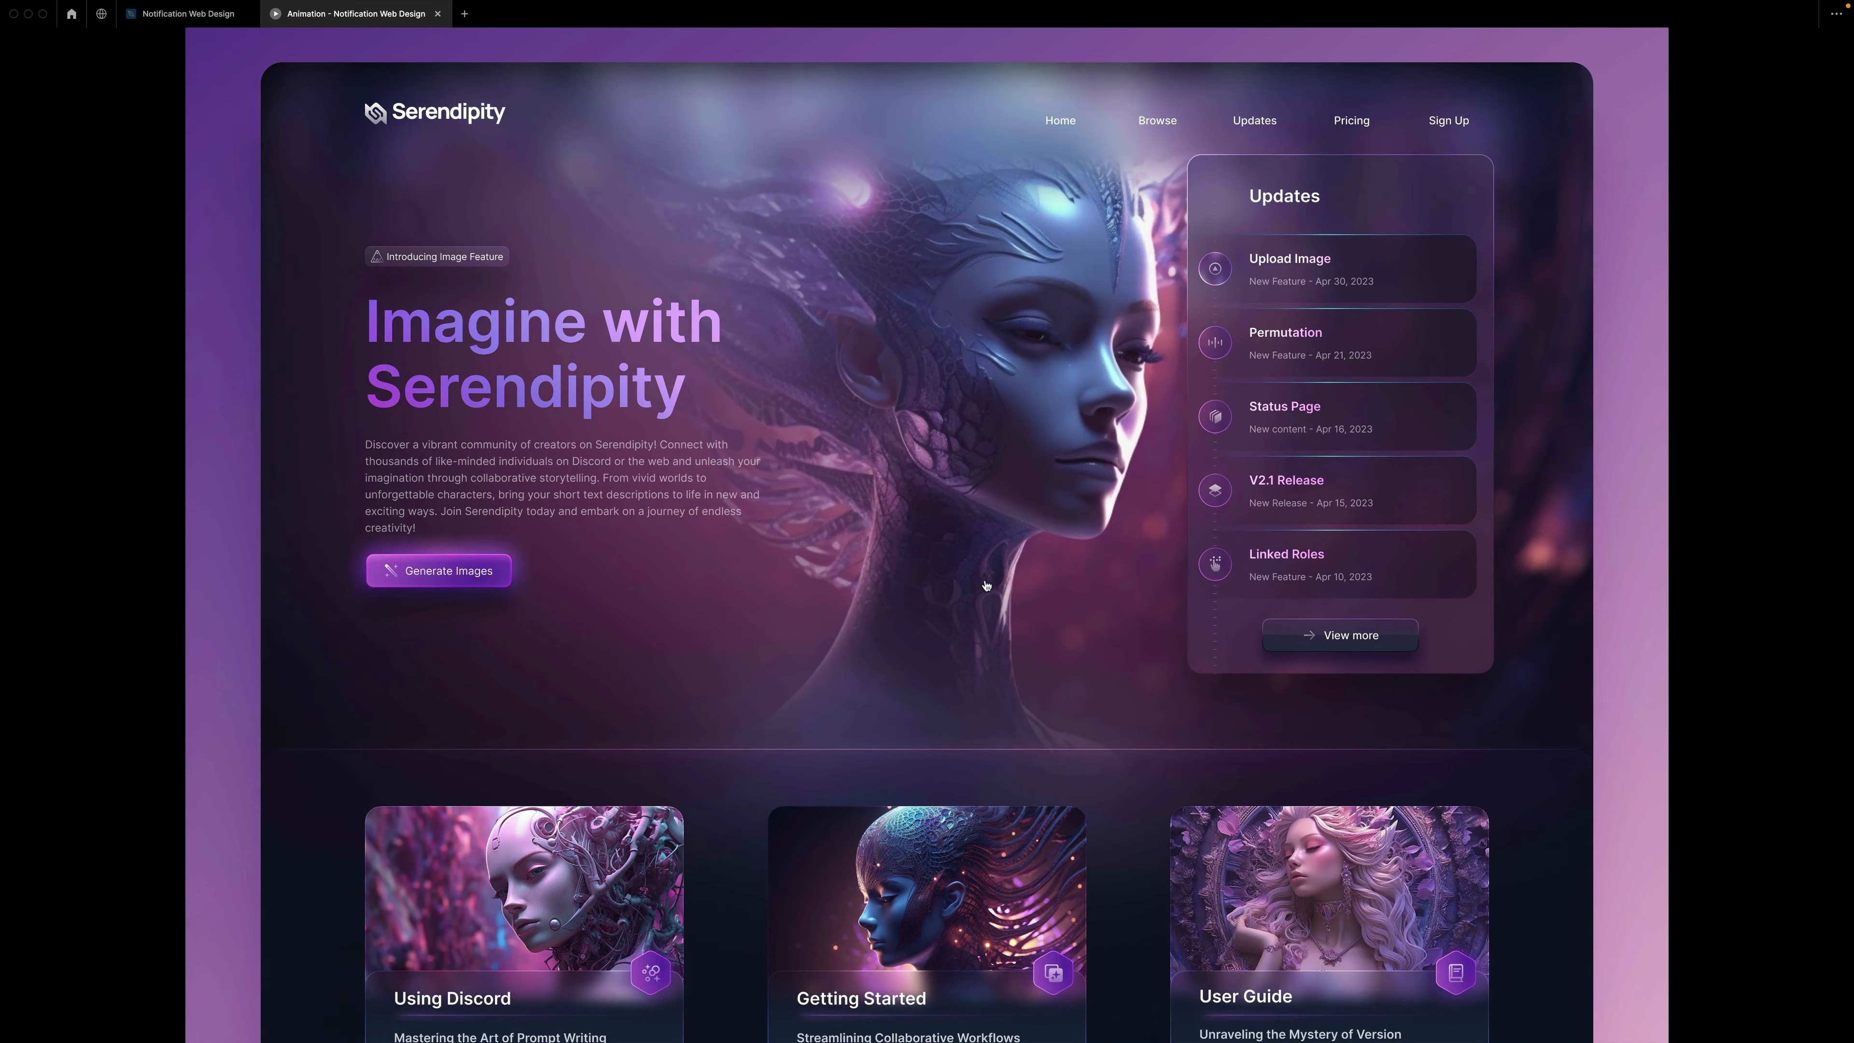
scroll(985, 585, down, 5)
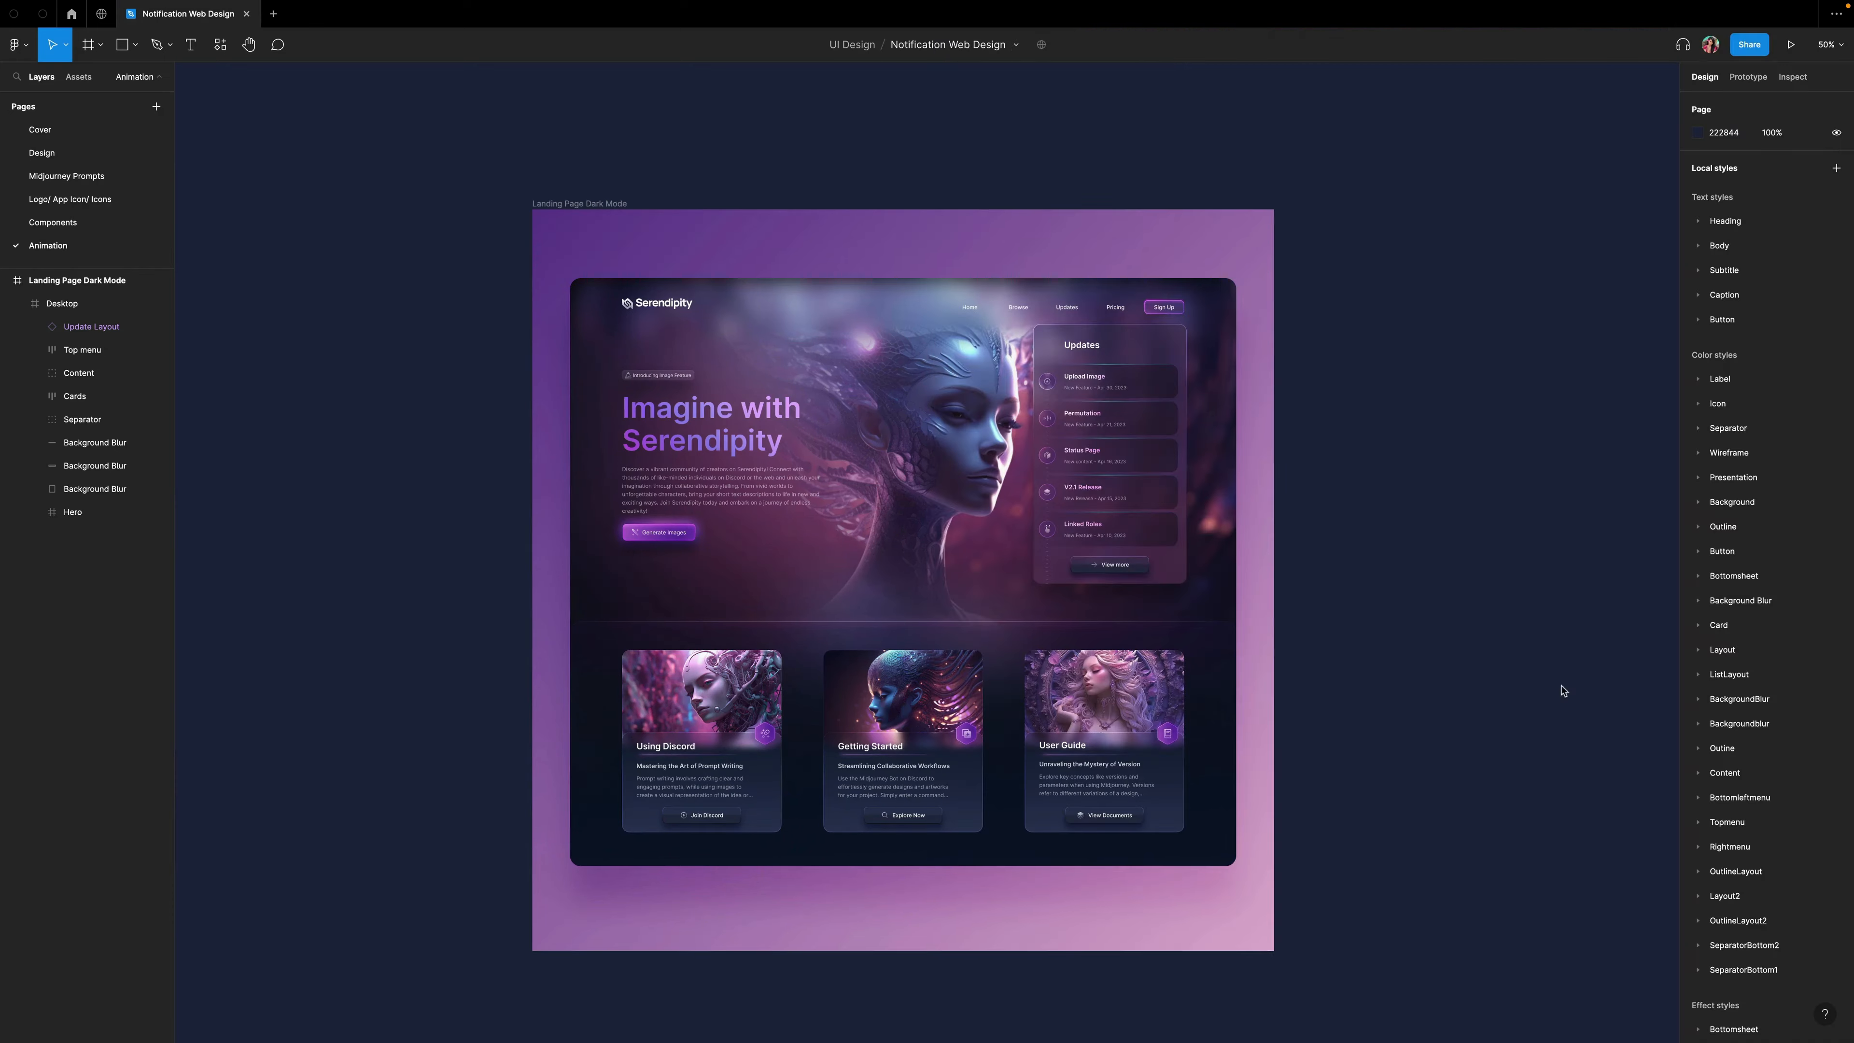
click(709, 707)
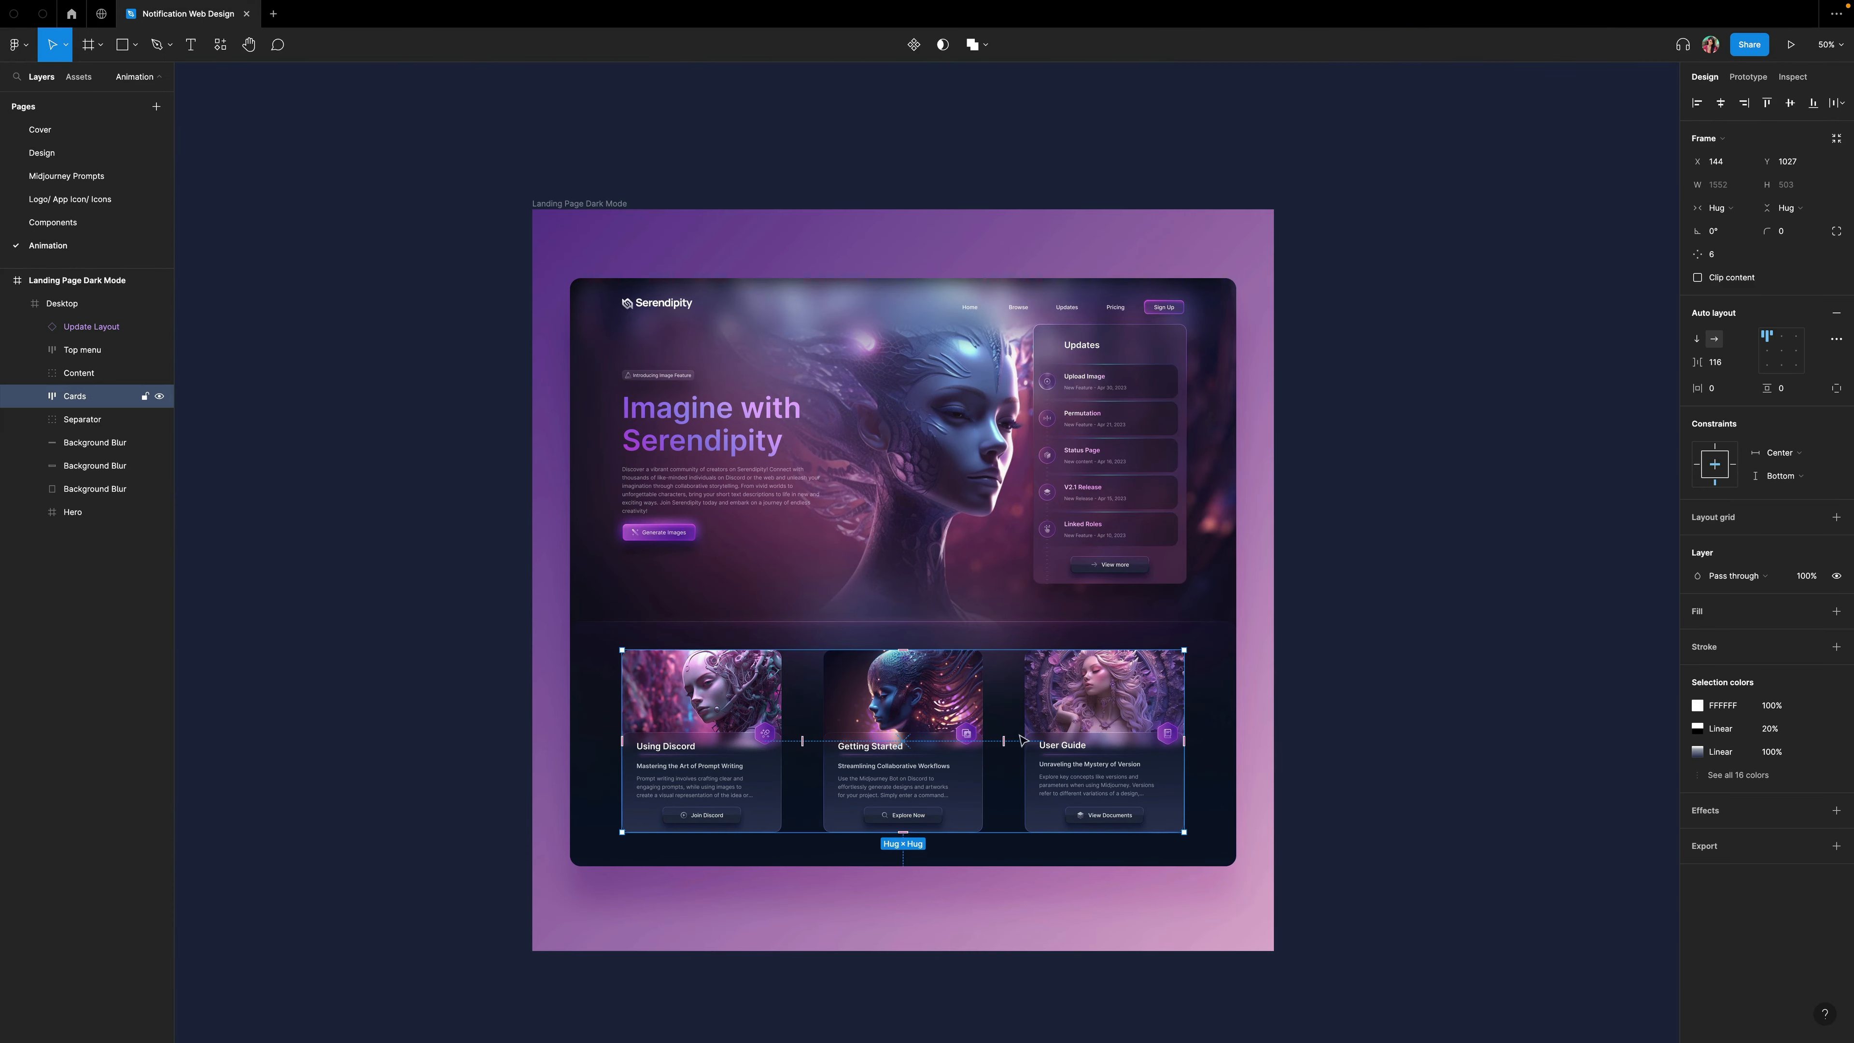
right_click(721, 705)
click(733, 584)
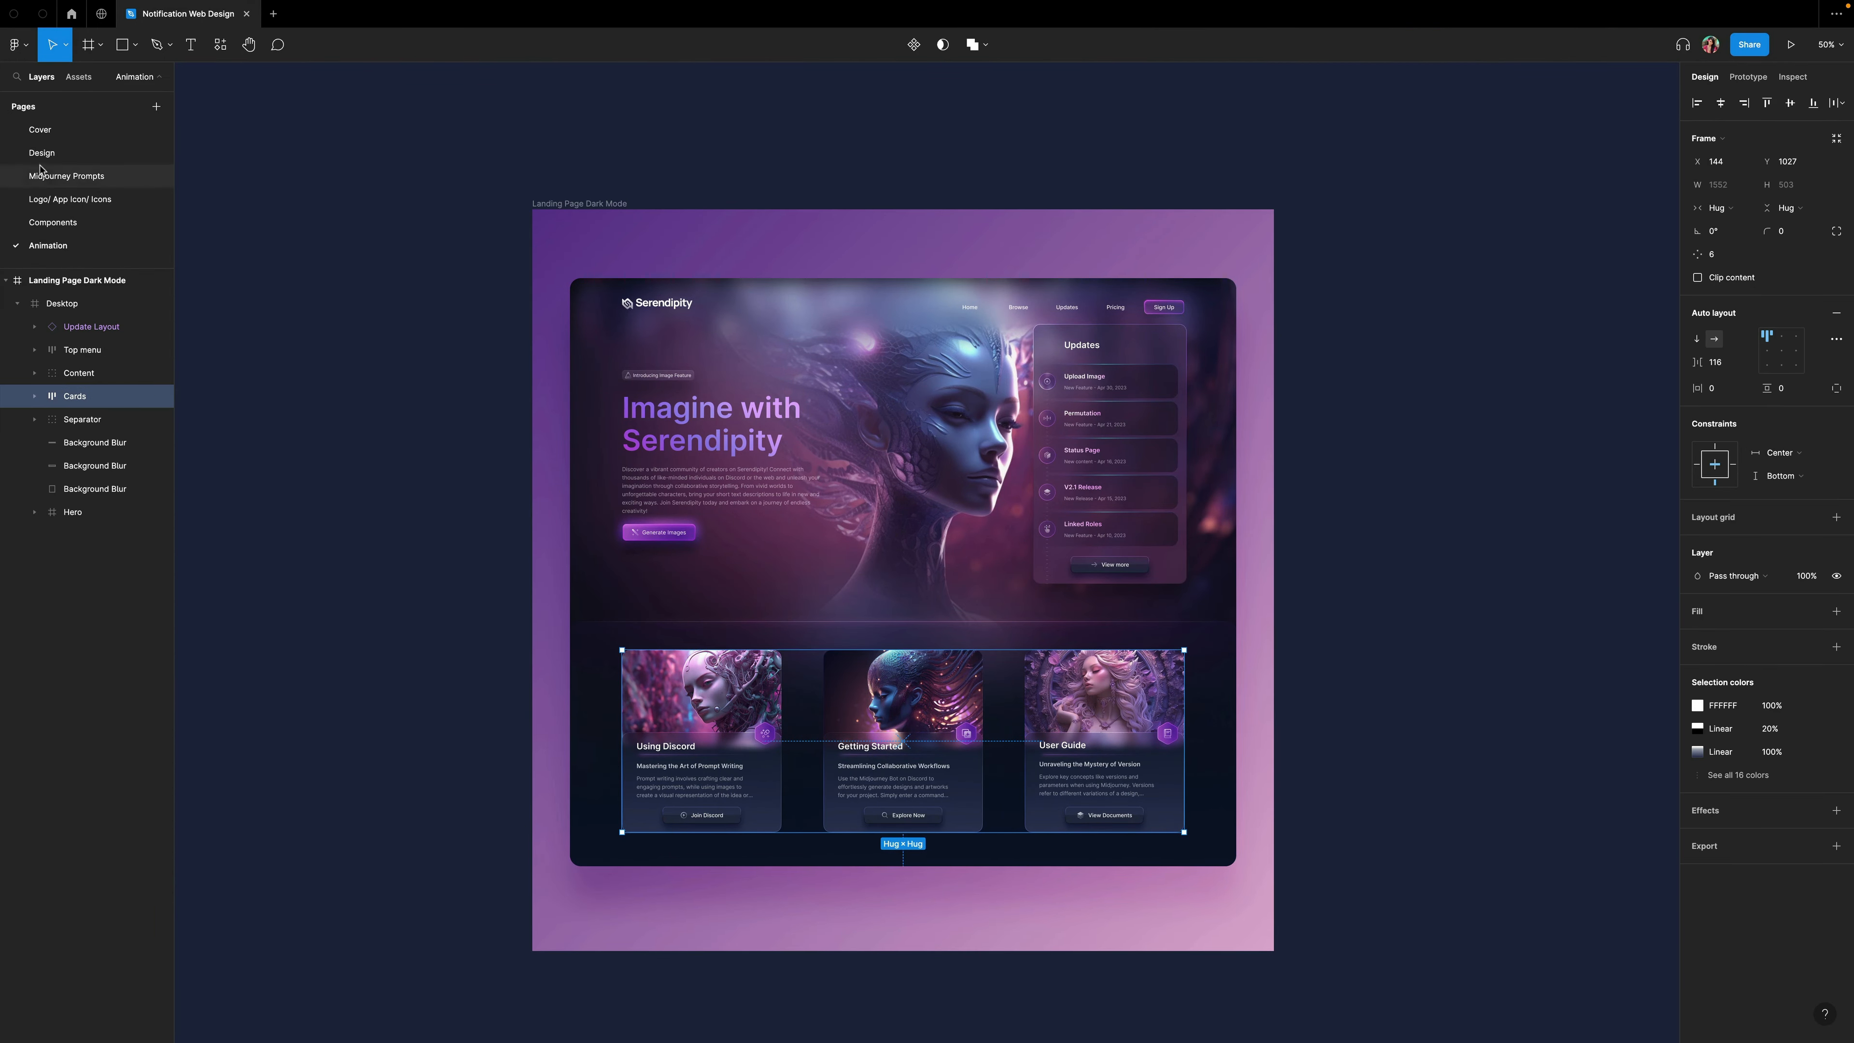
Paste the copied card row onto empty canvas on the Components page.
click(52, 222)
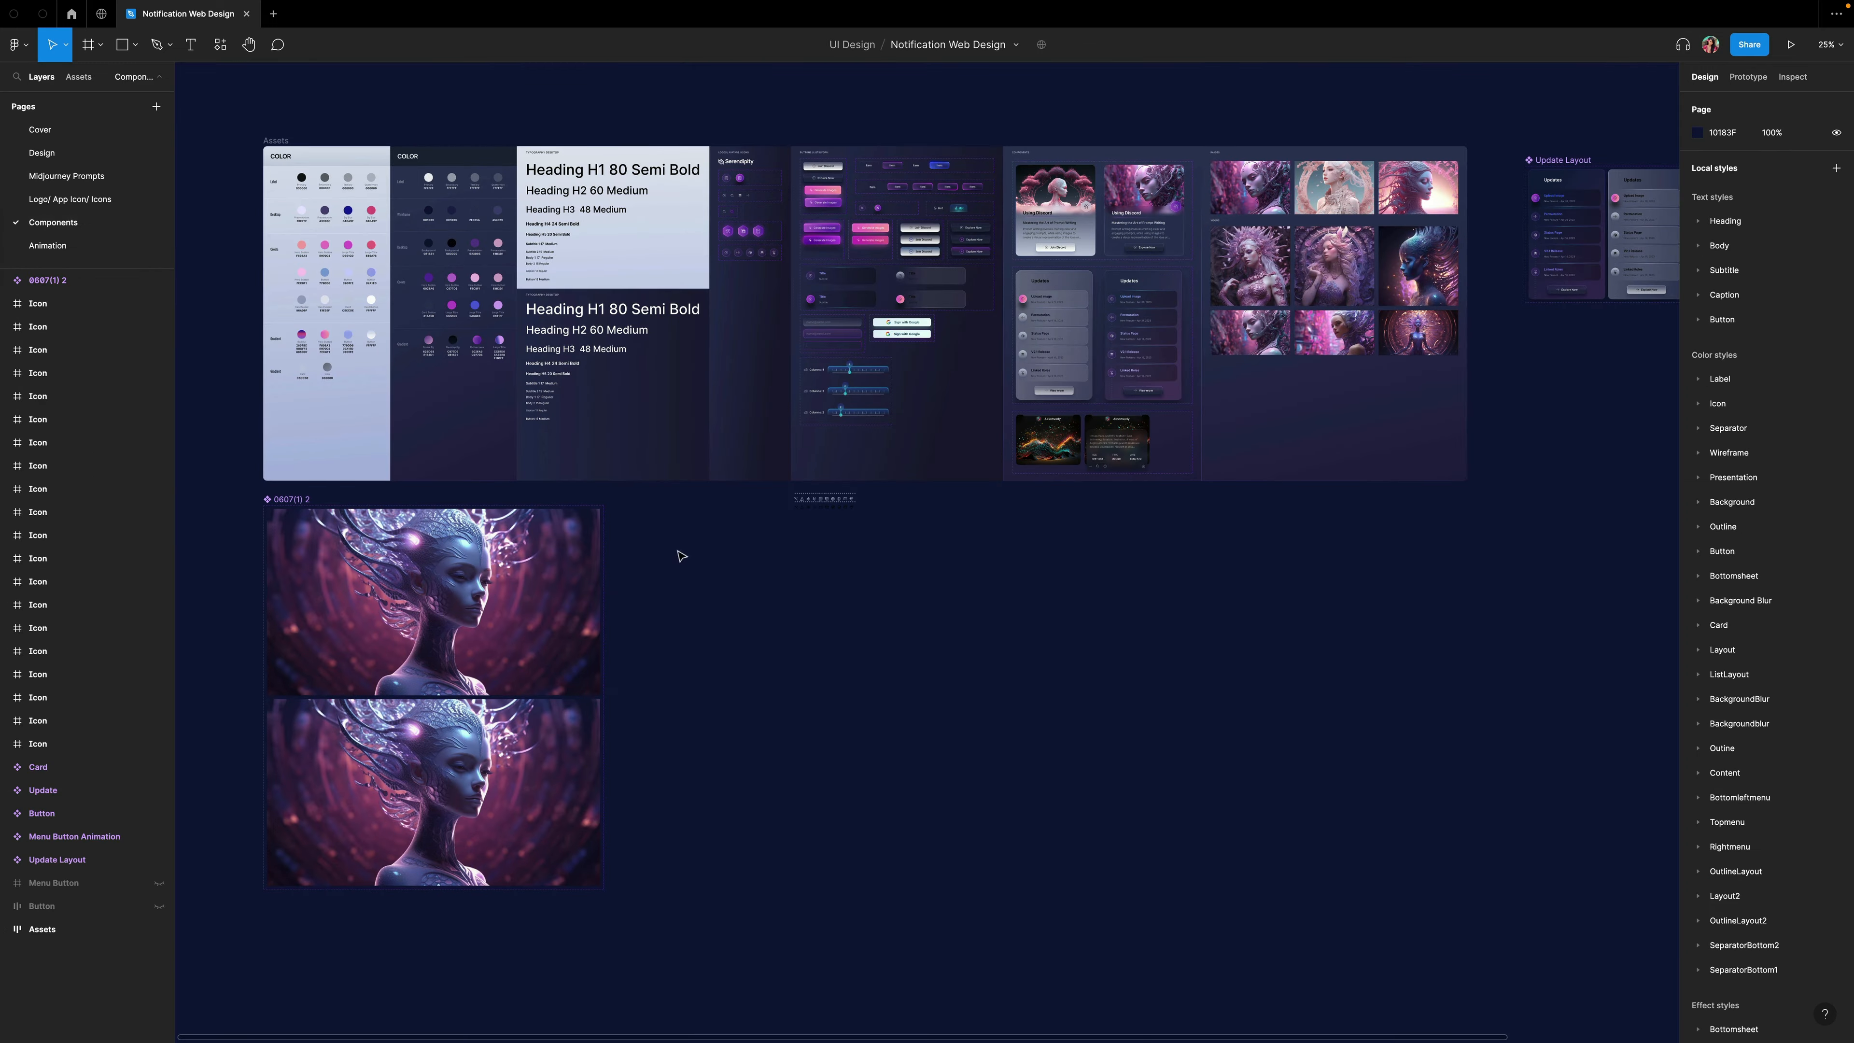
right_click(691, 550)
click(665, 539)
key(super+plus)
scroll(667, 540, left, 5)
scroll(667, 539, down, 3)
scroll(667, 539, right, 1)
right_click(671, 342)
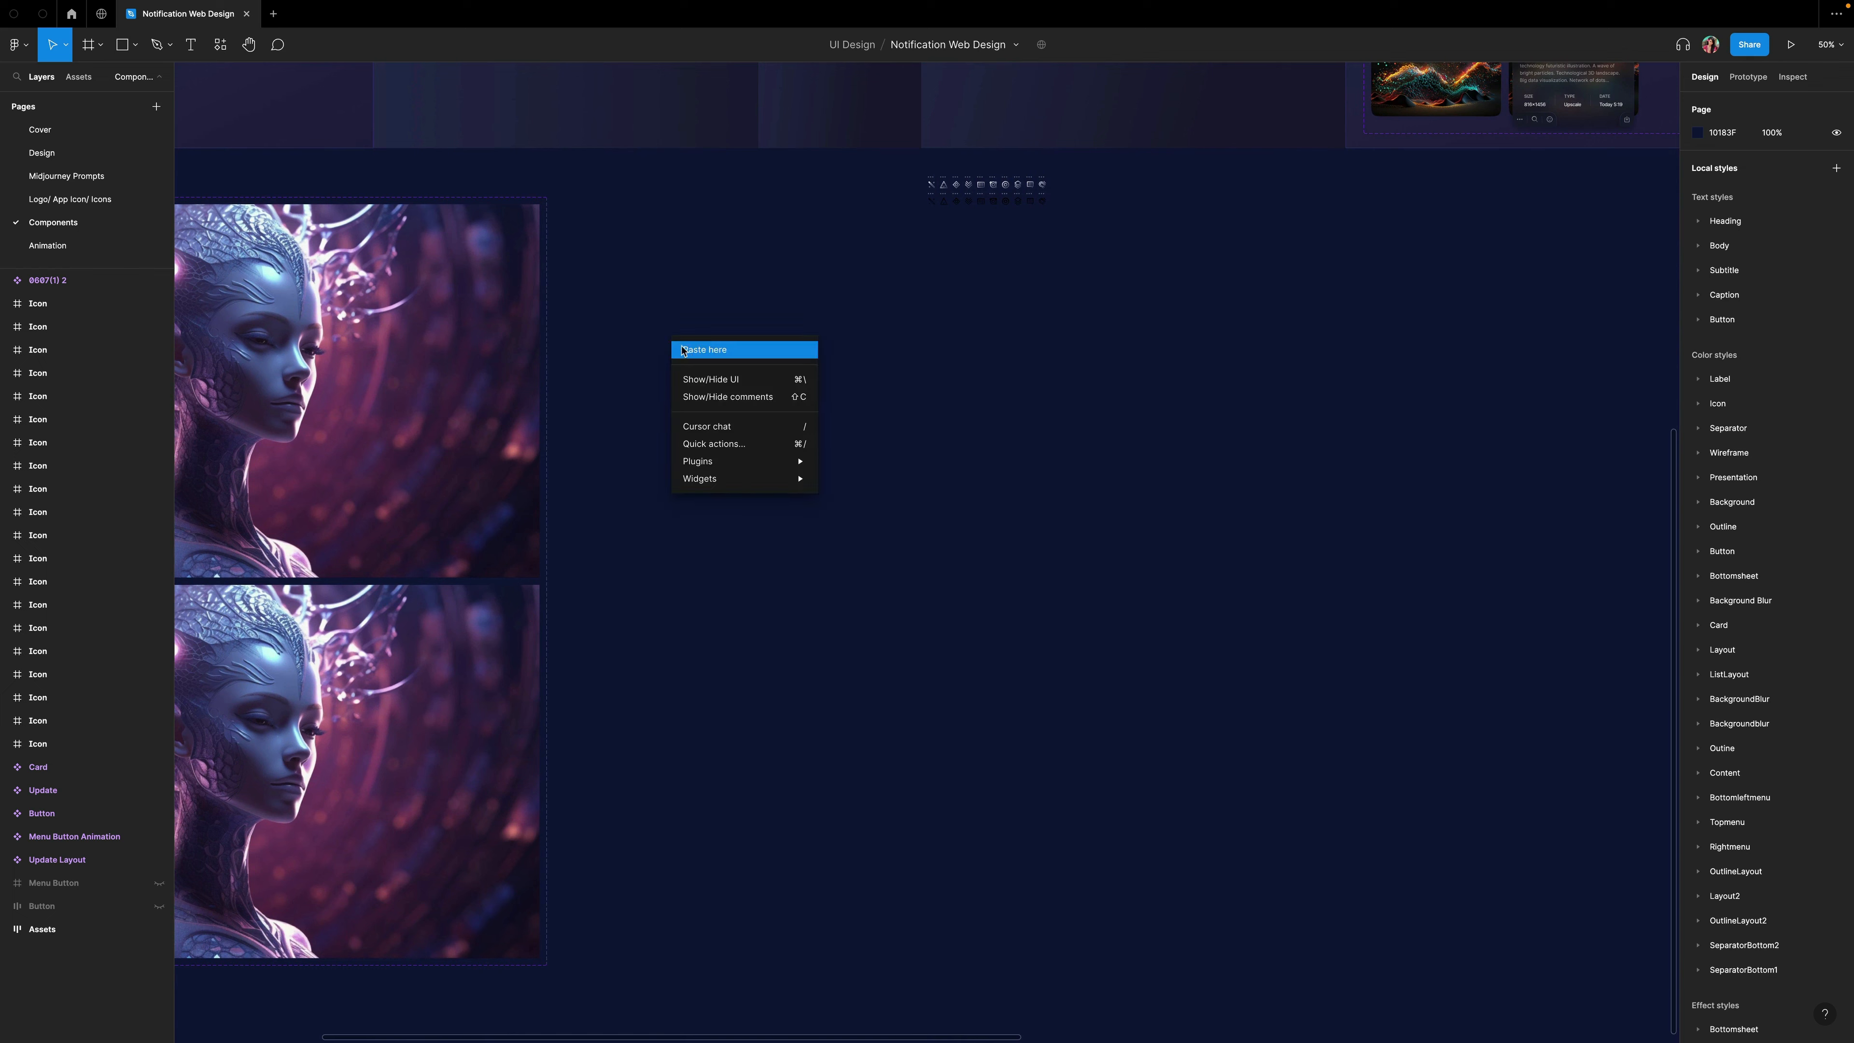
click(684, 350)
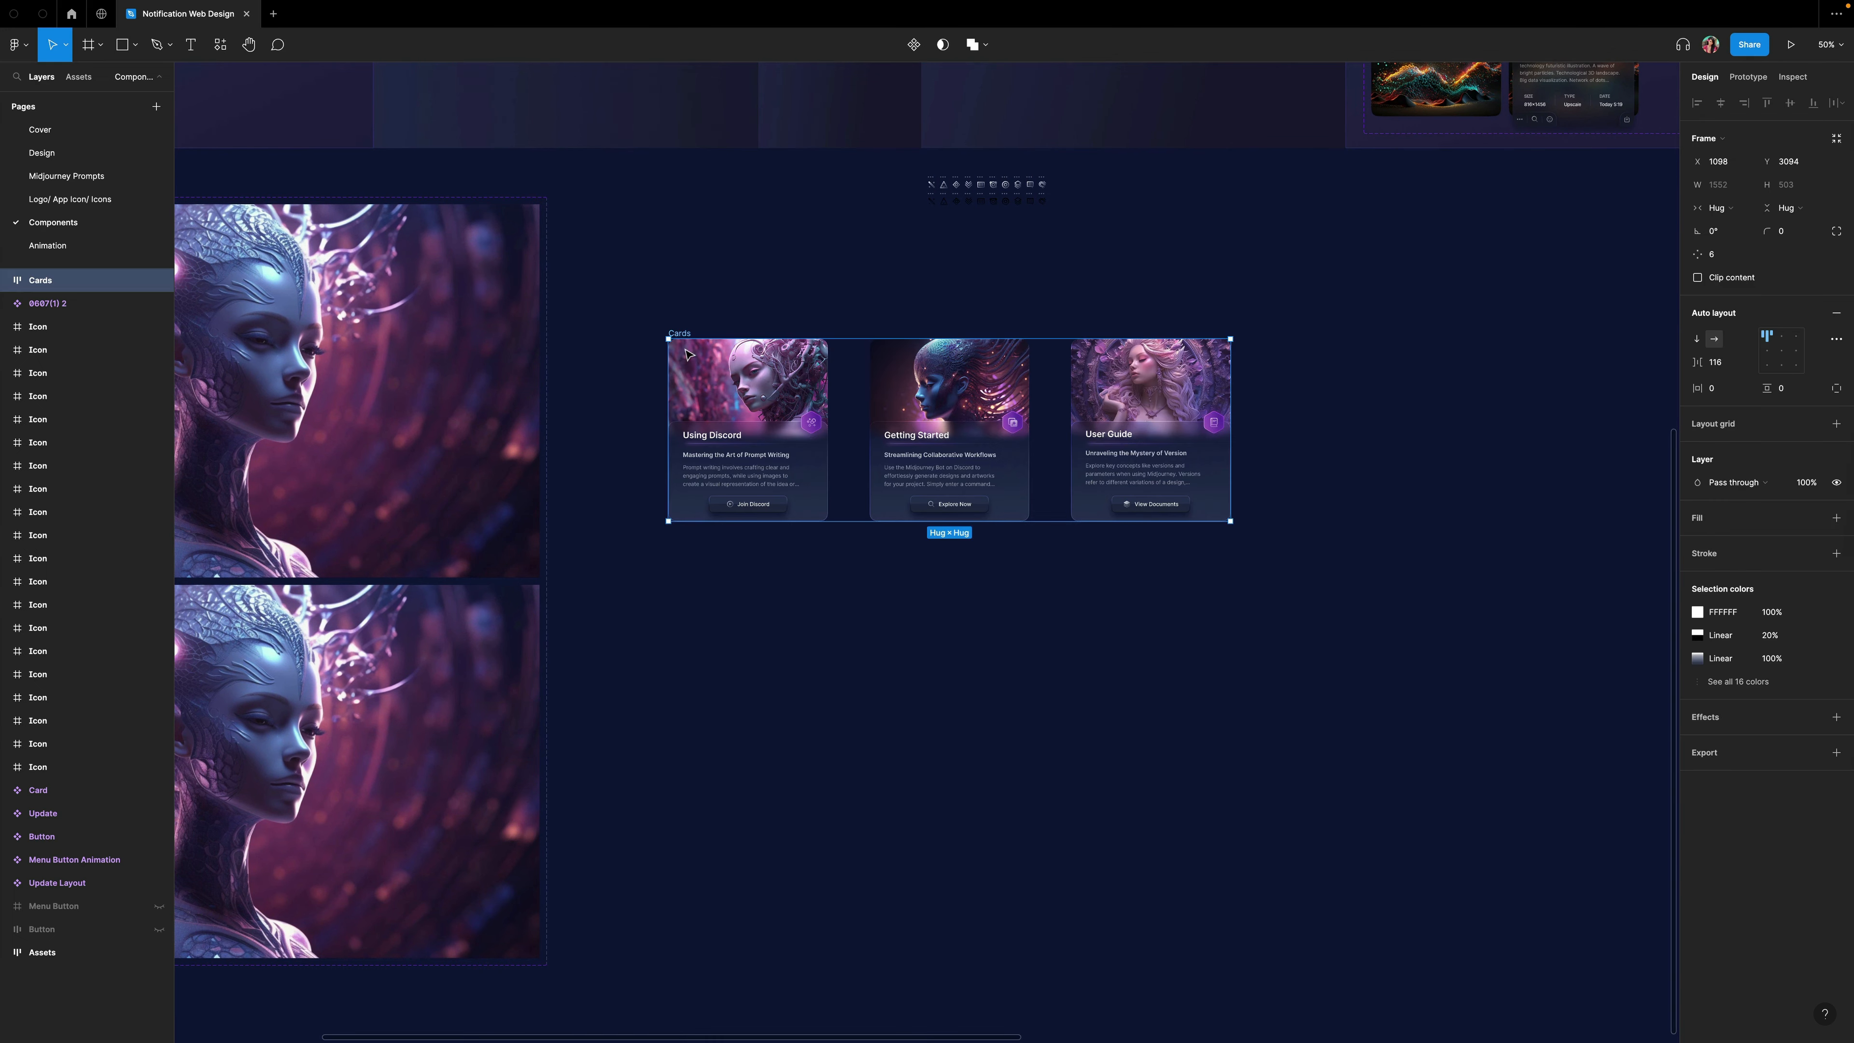
Ungroup the pasted card row into separate cards.
click(642, 315)
key(shift+0)
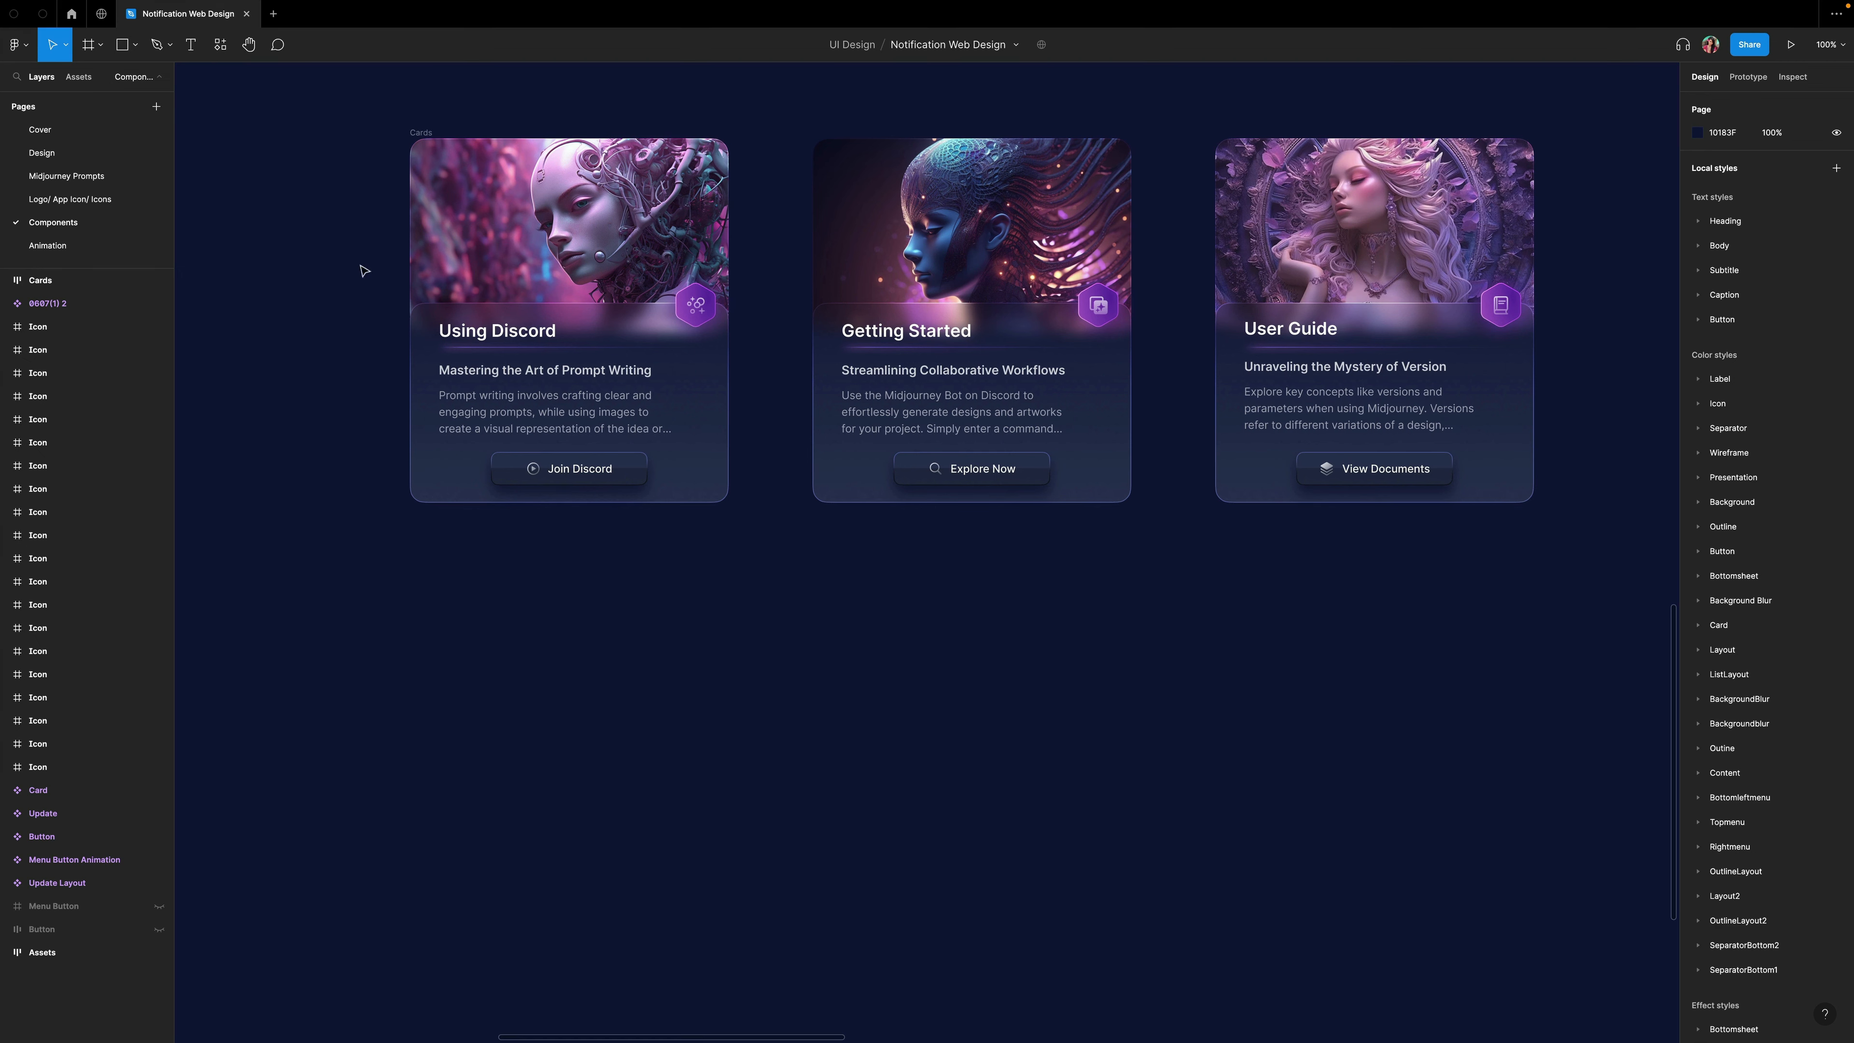
click(421, 134)
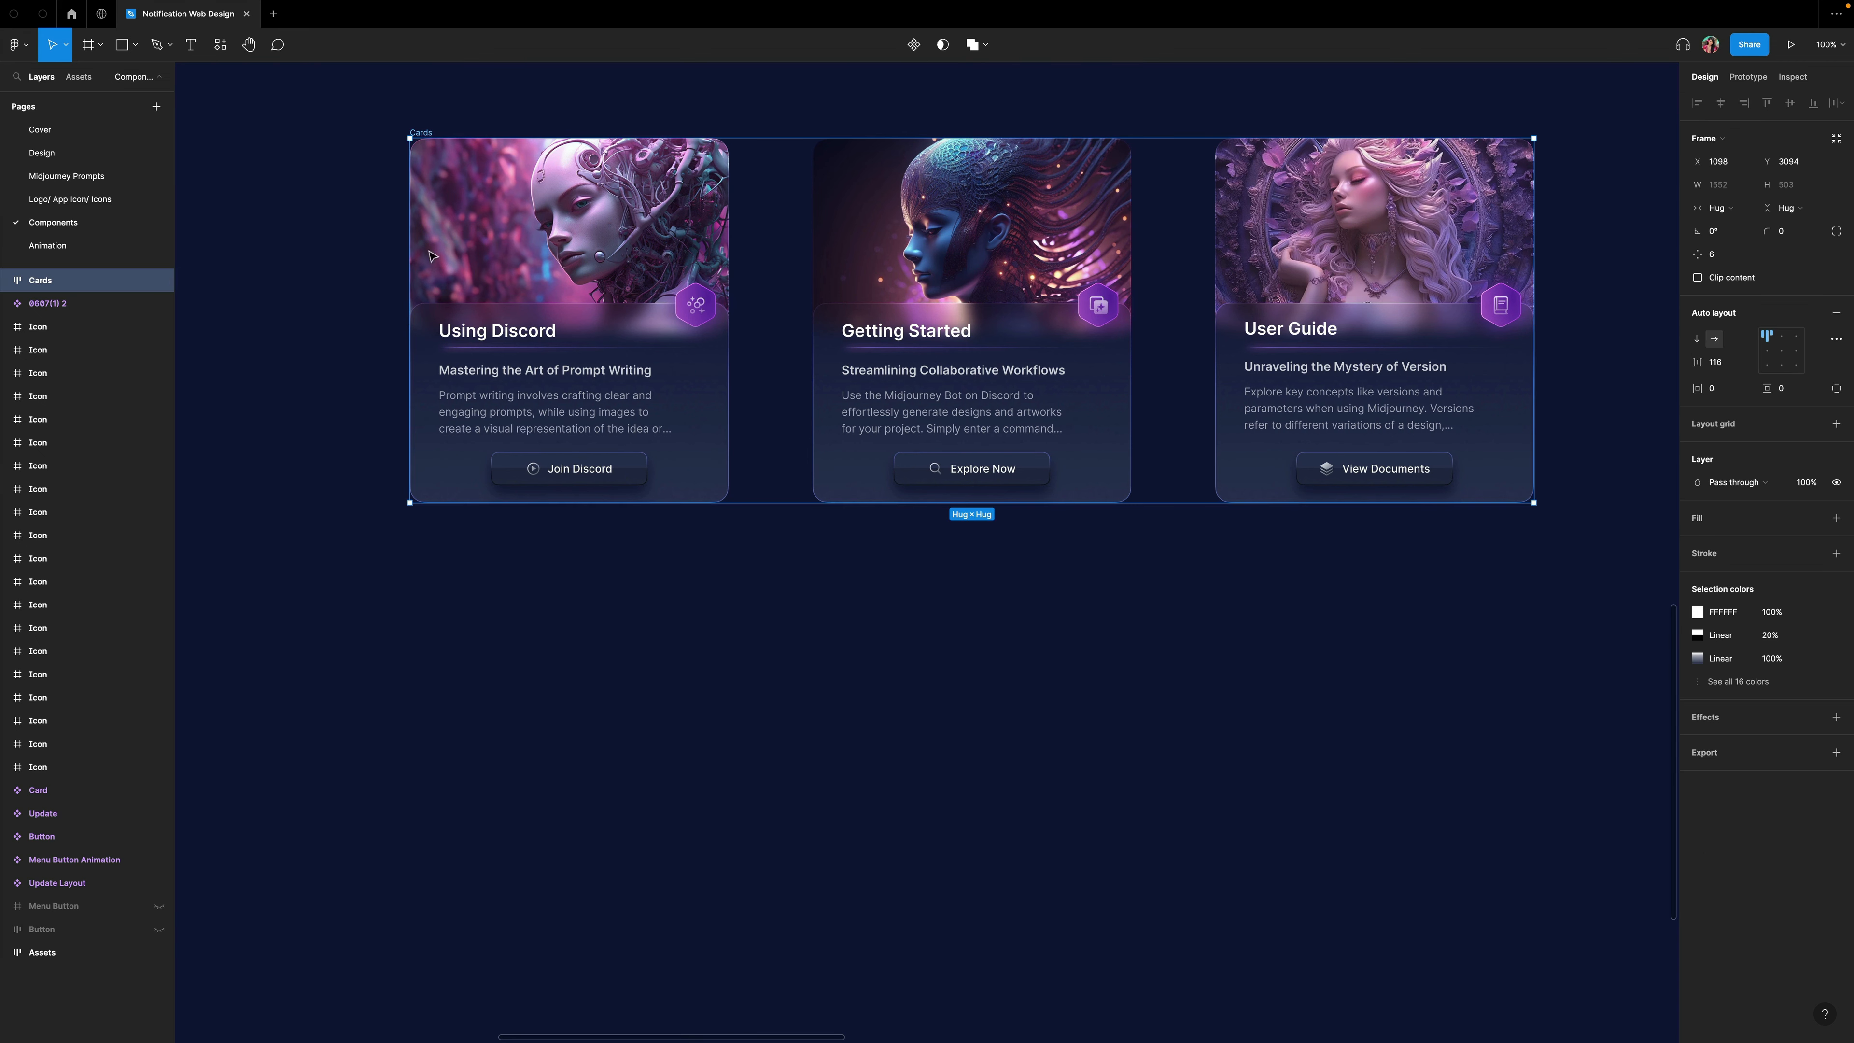
right_click(519, 216)
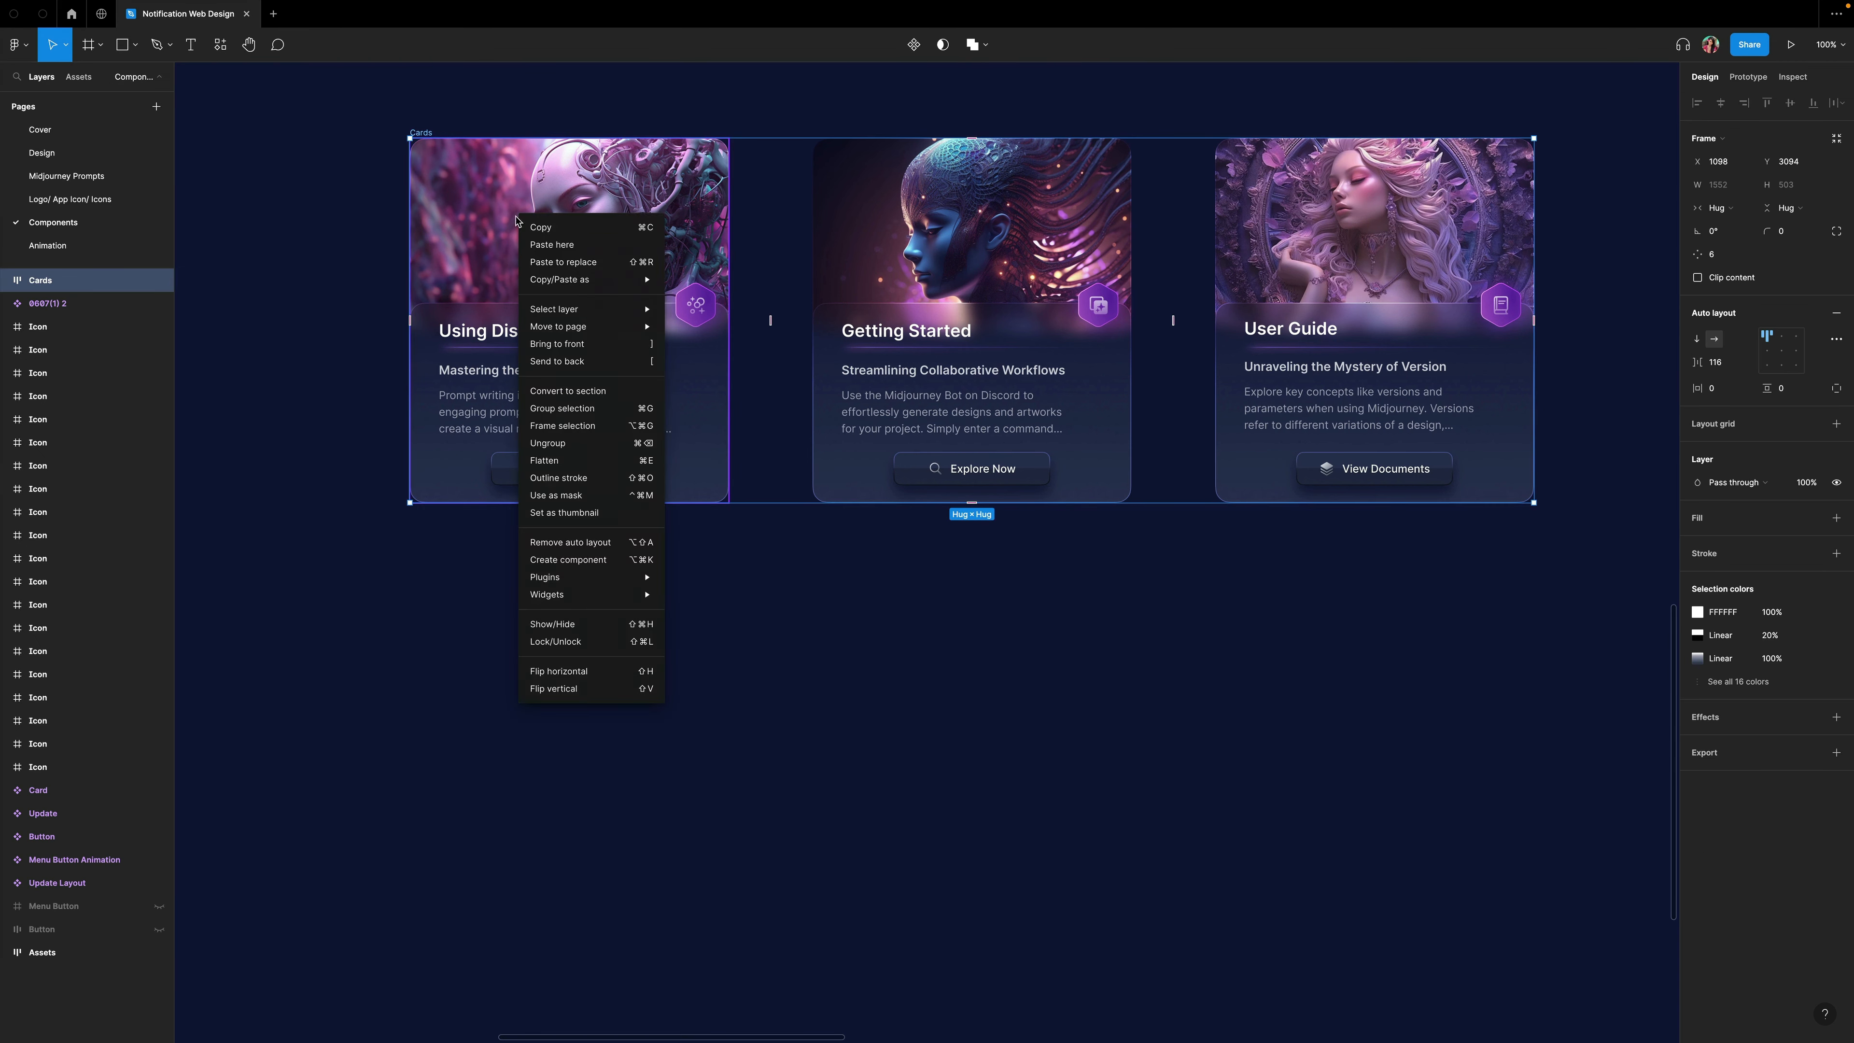
click(568, 441)
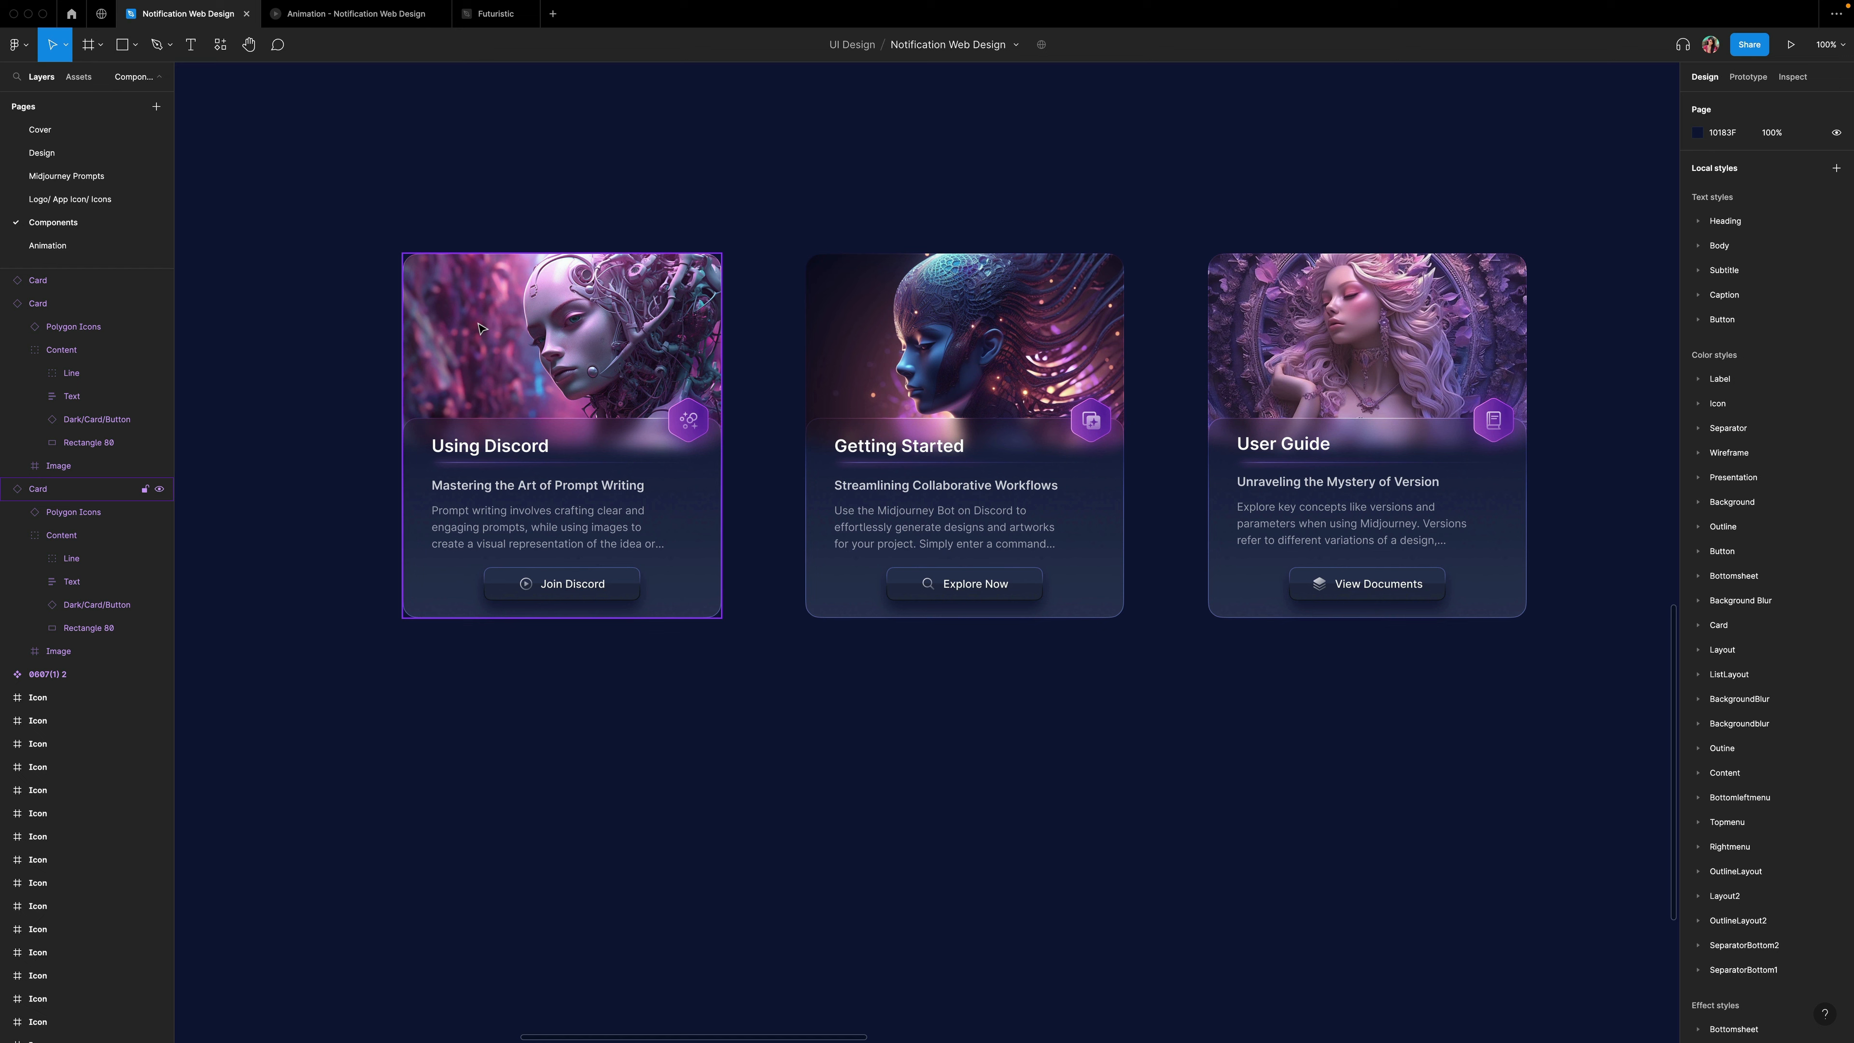
Turn the Using Discord card into a component and add a second variant.
click(481, 327)
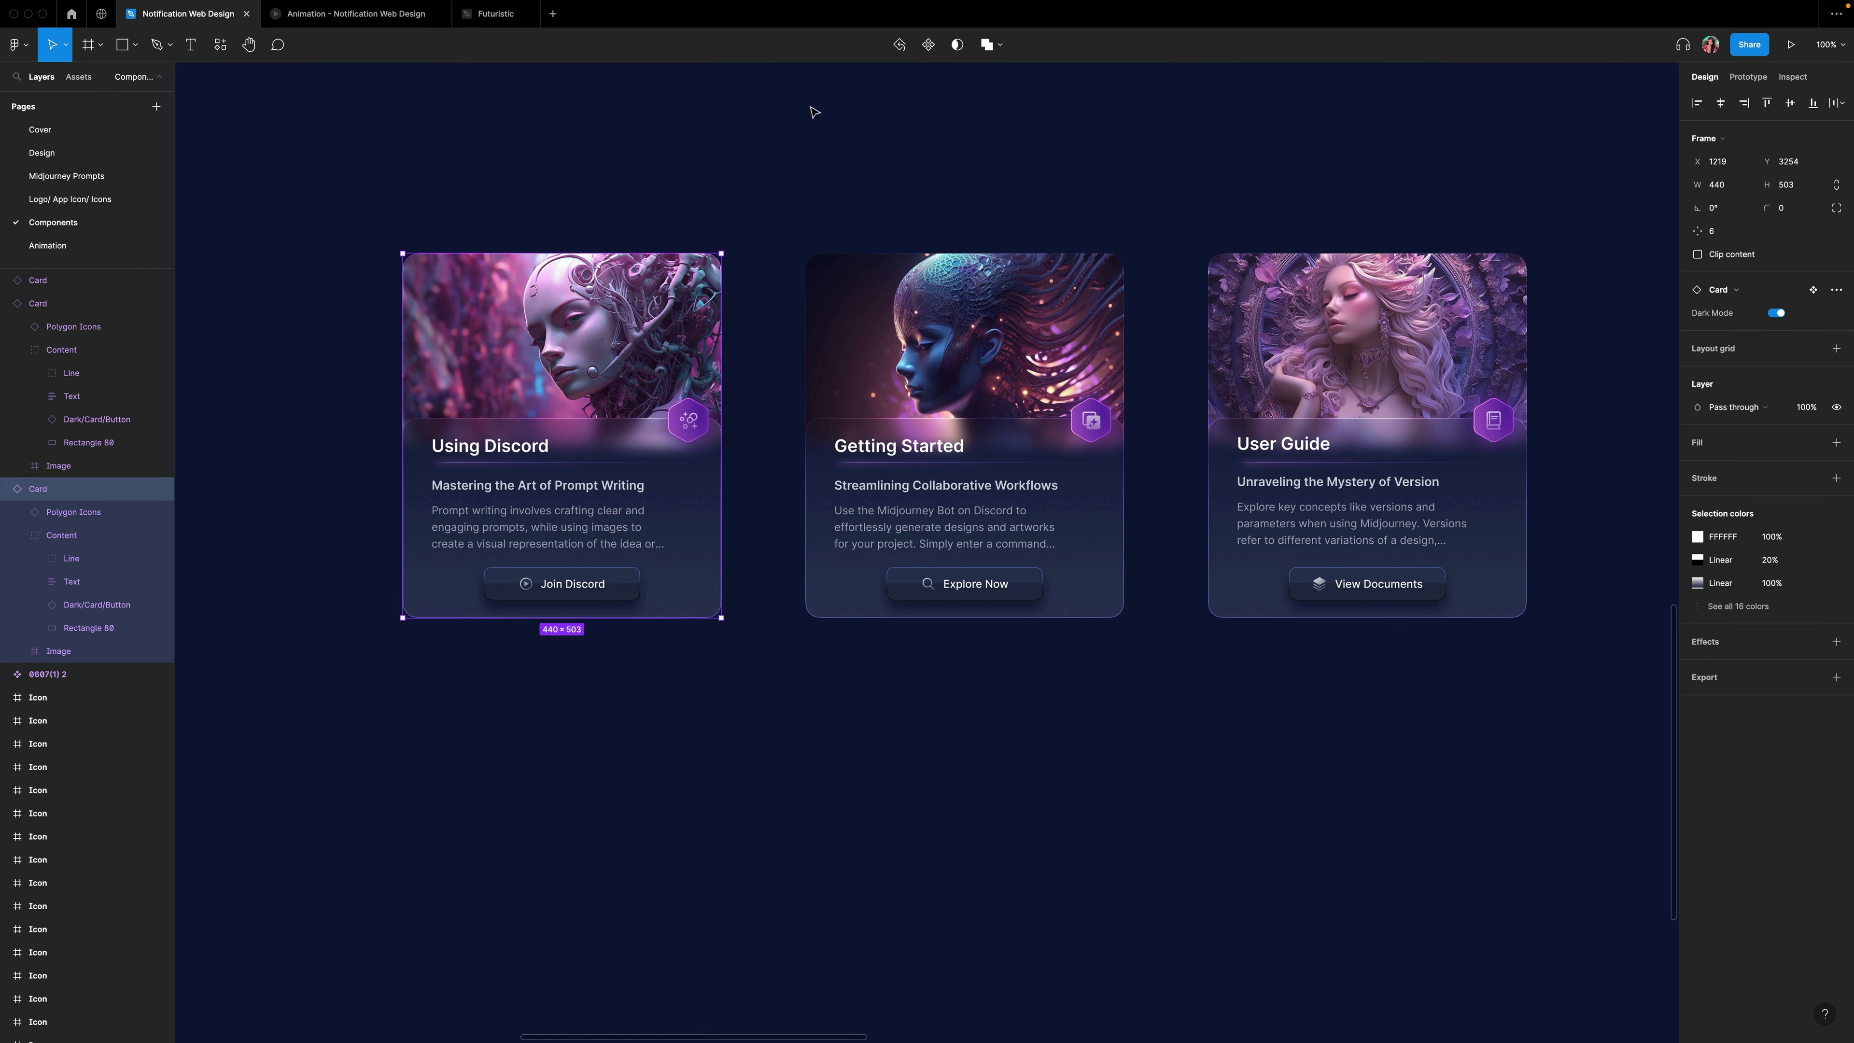
click(930, 46)
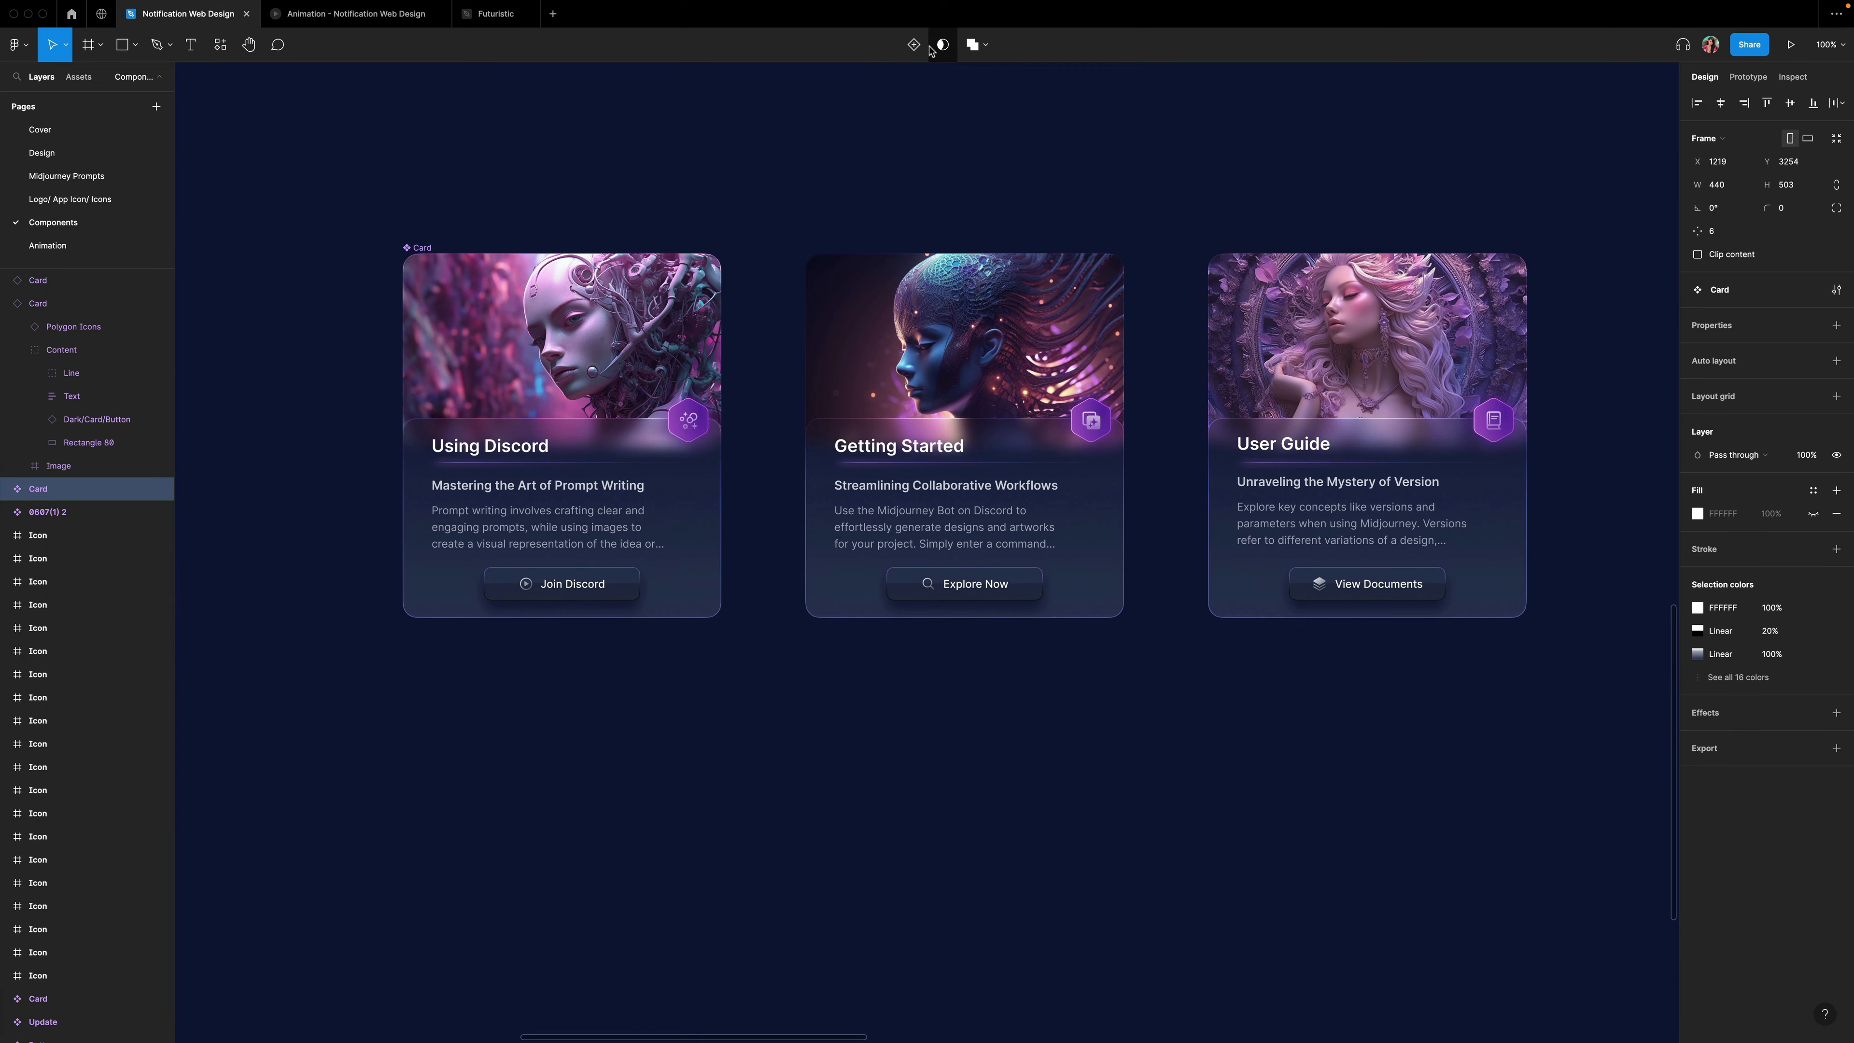
click(915, 46)
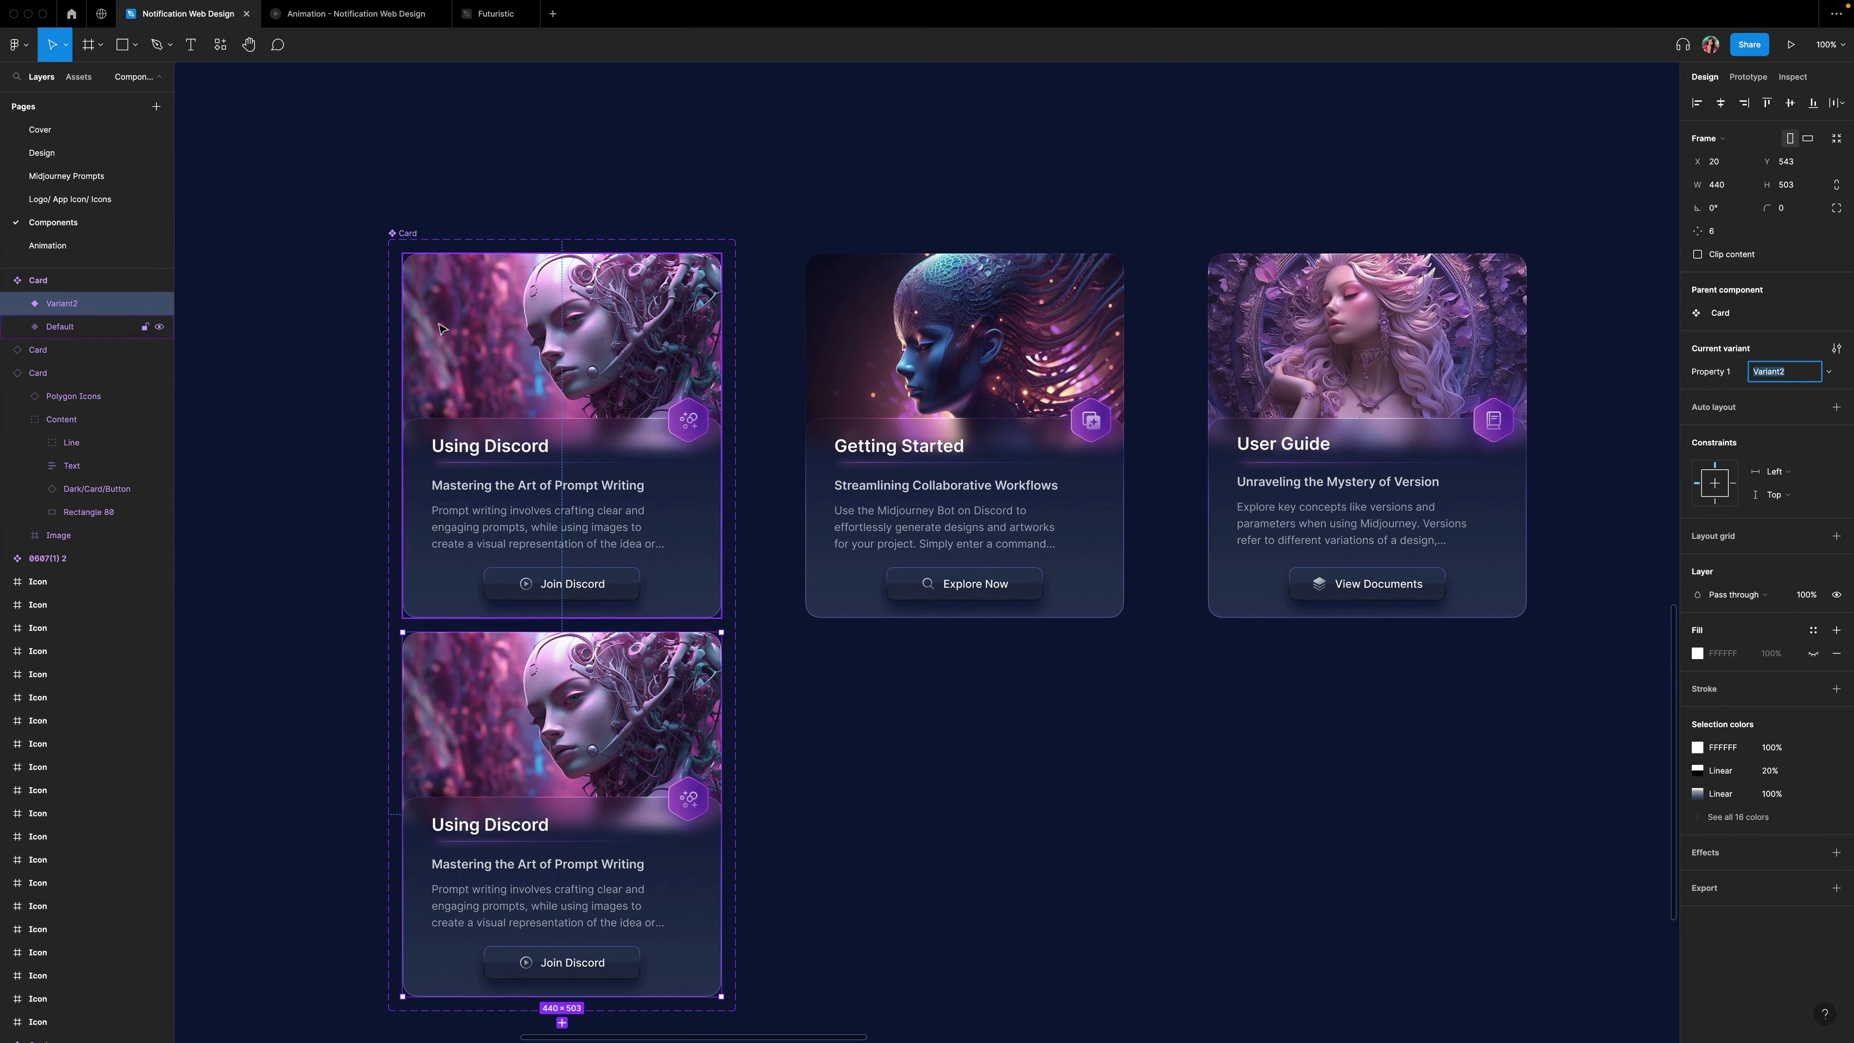
Set the lower stop of the default card background's second border gradient to 100% opacity.
key(super+equal)
scroll(366, 316, left, 10)
scroll(366, 316, up, 3)
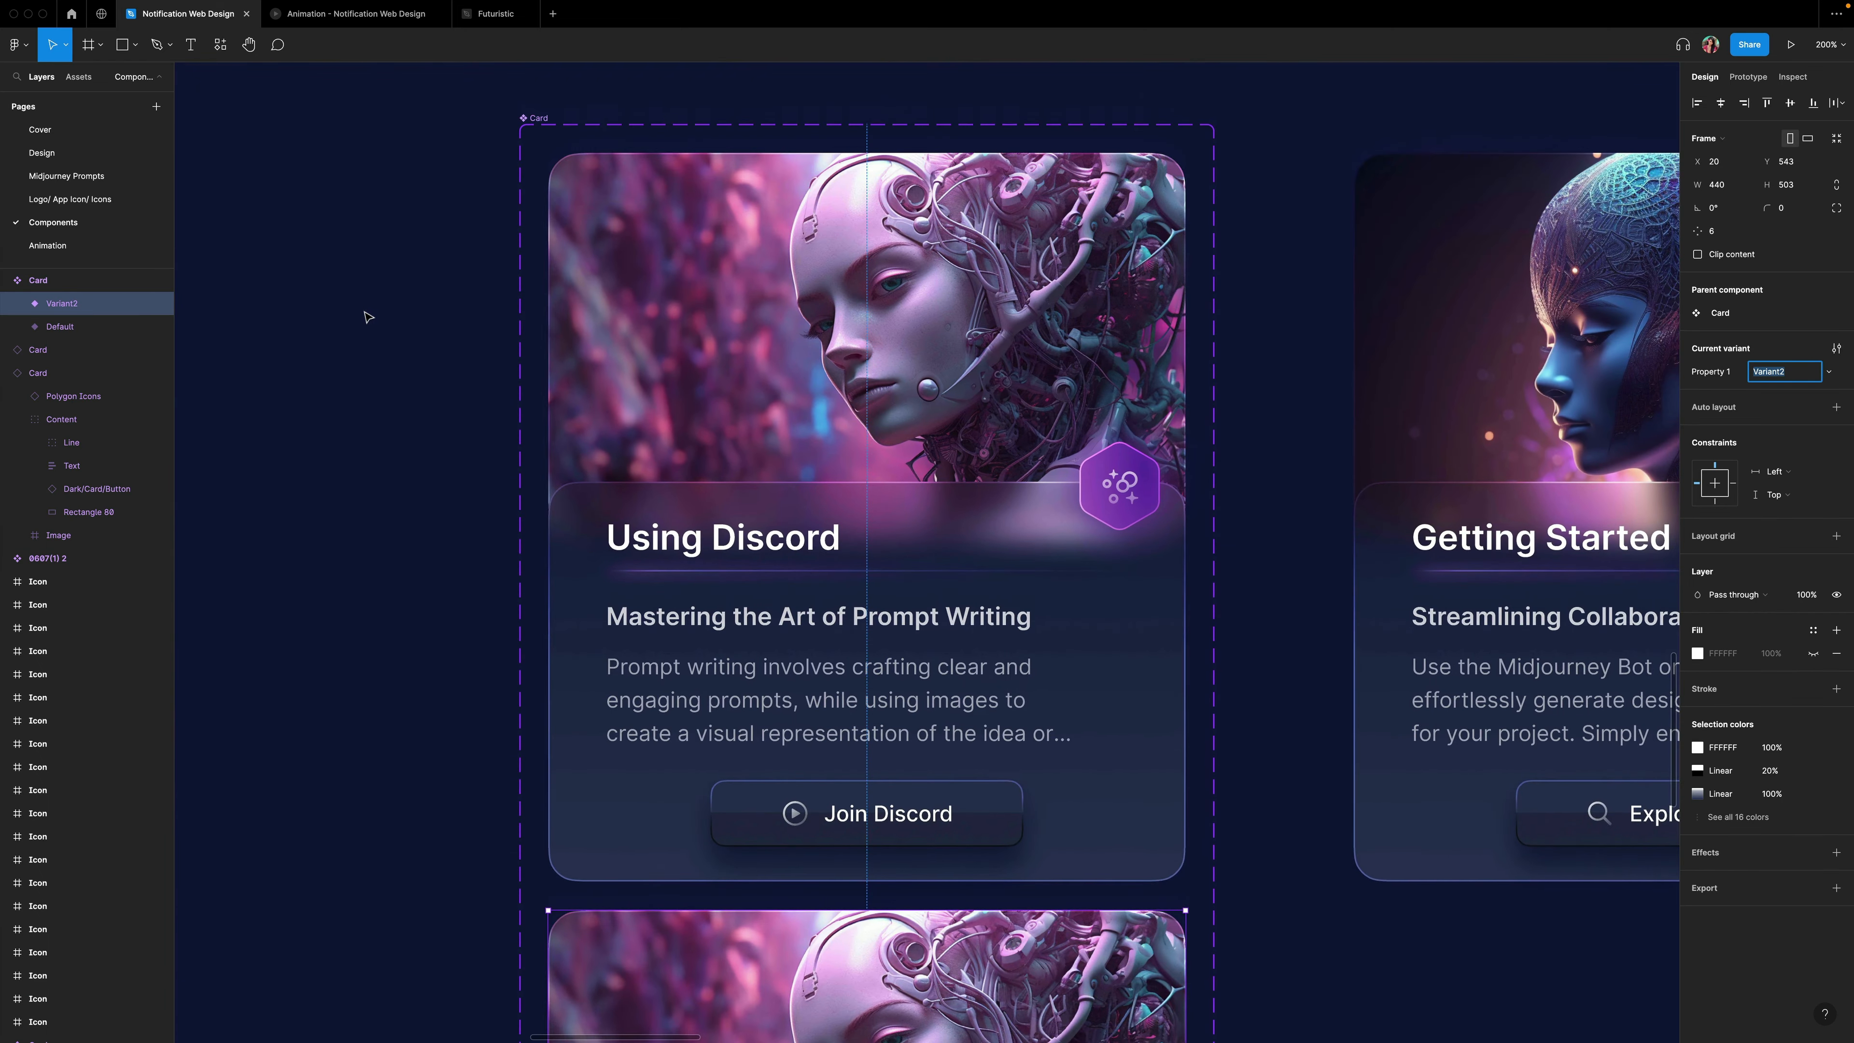
super+click(1117, 637)
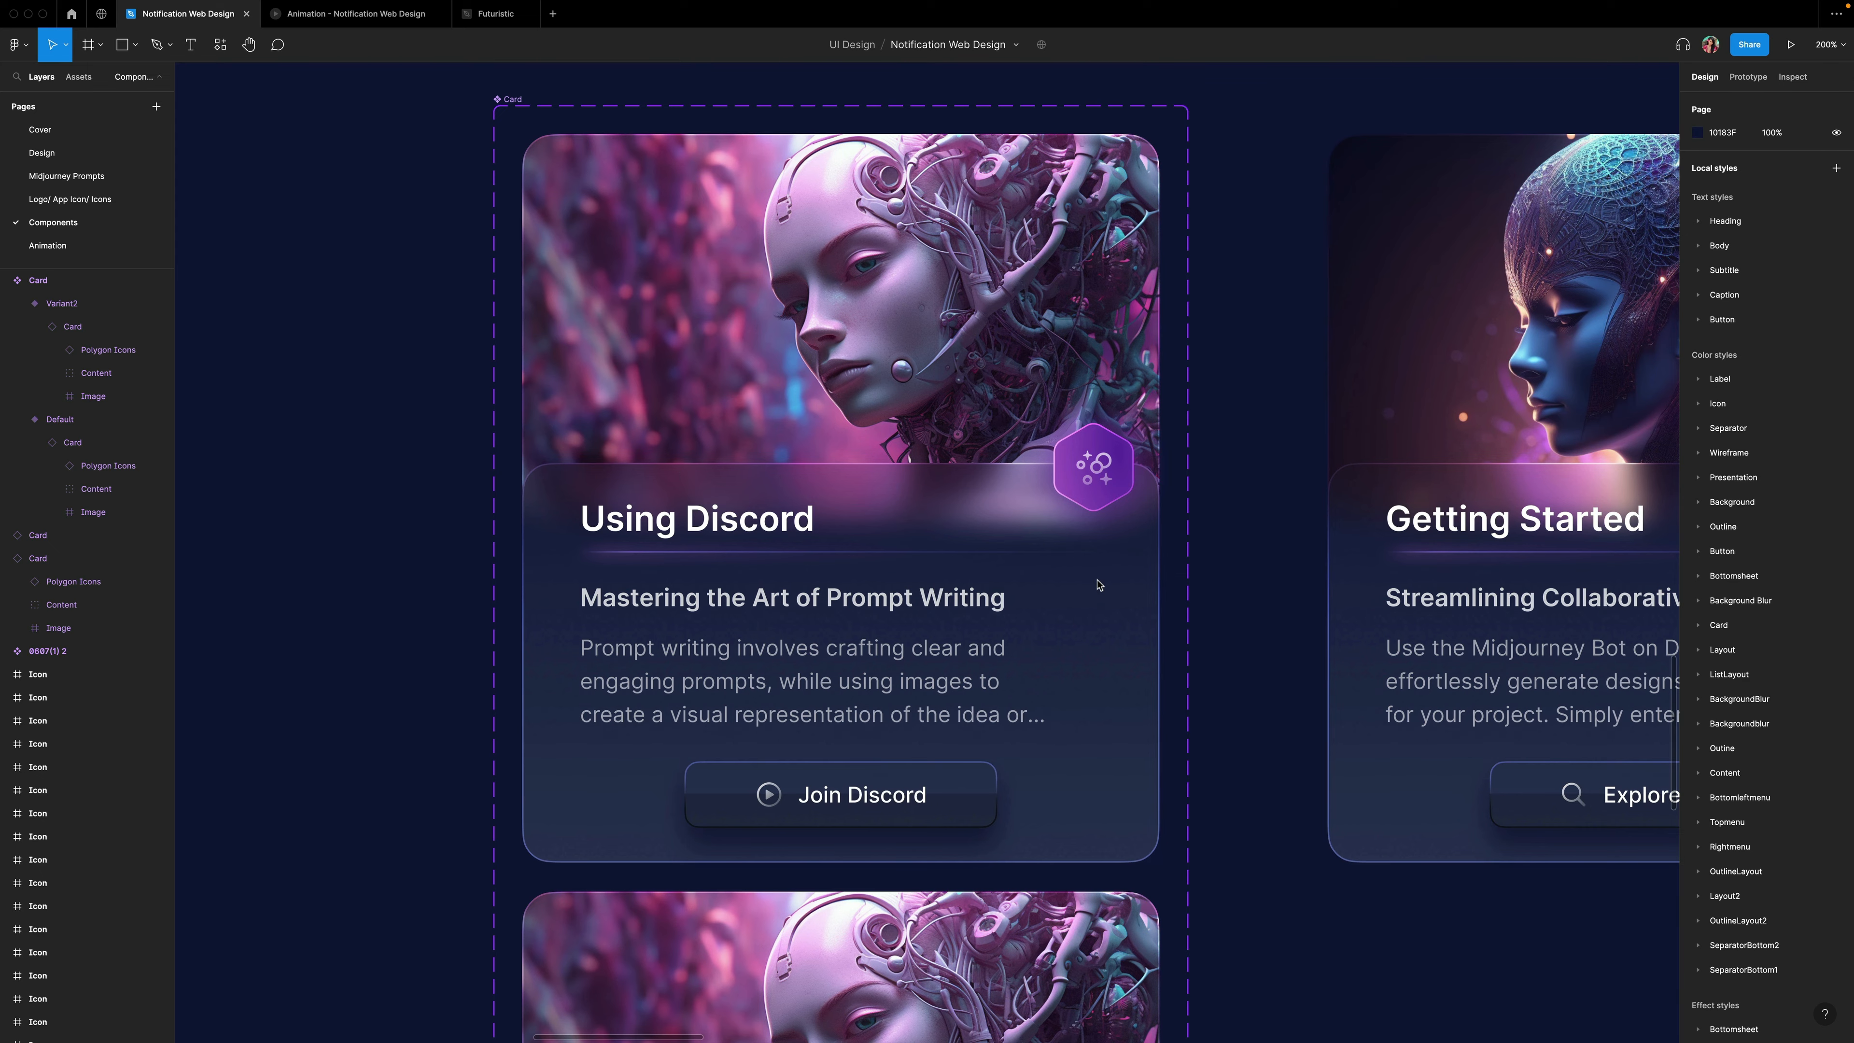
scroll(1098, 584, down, 5)
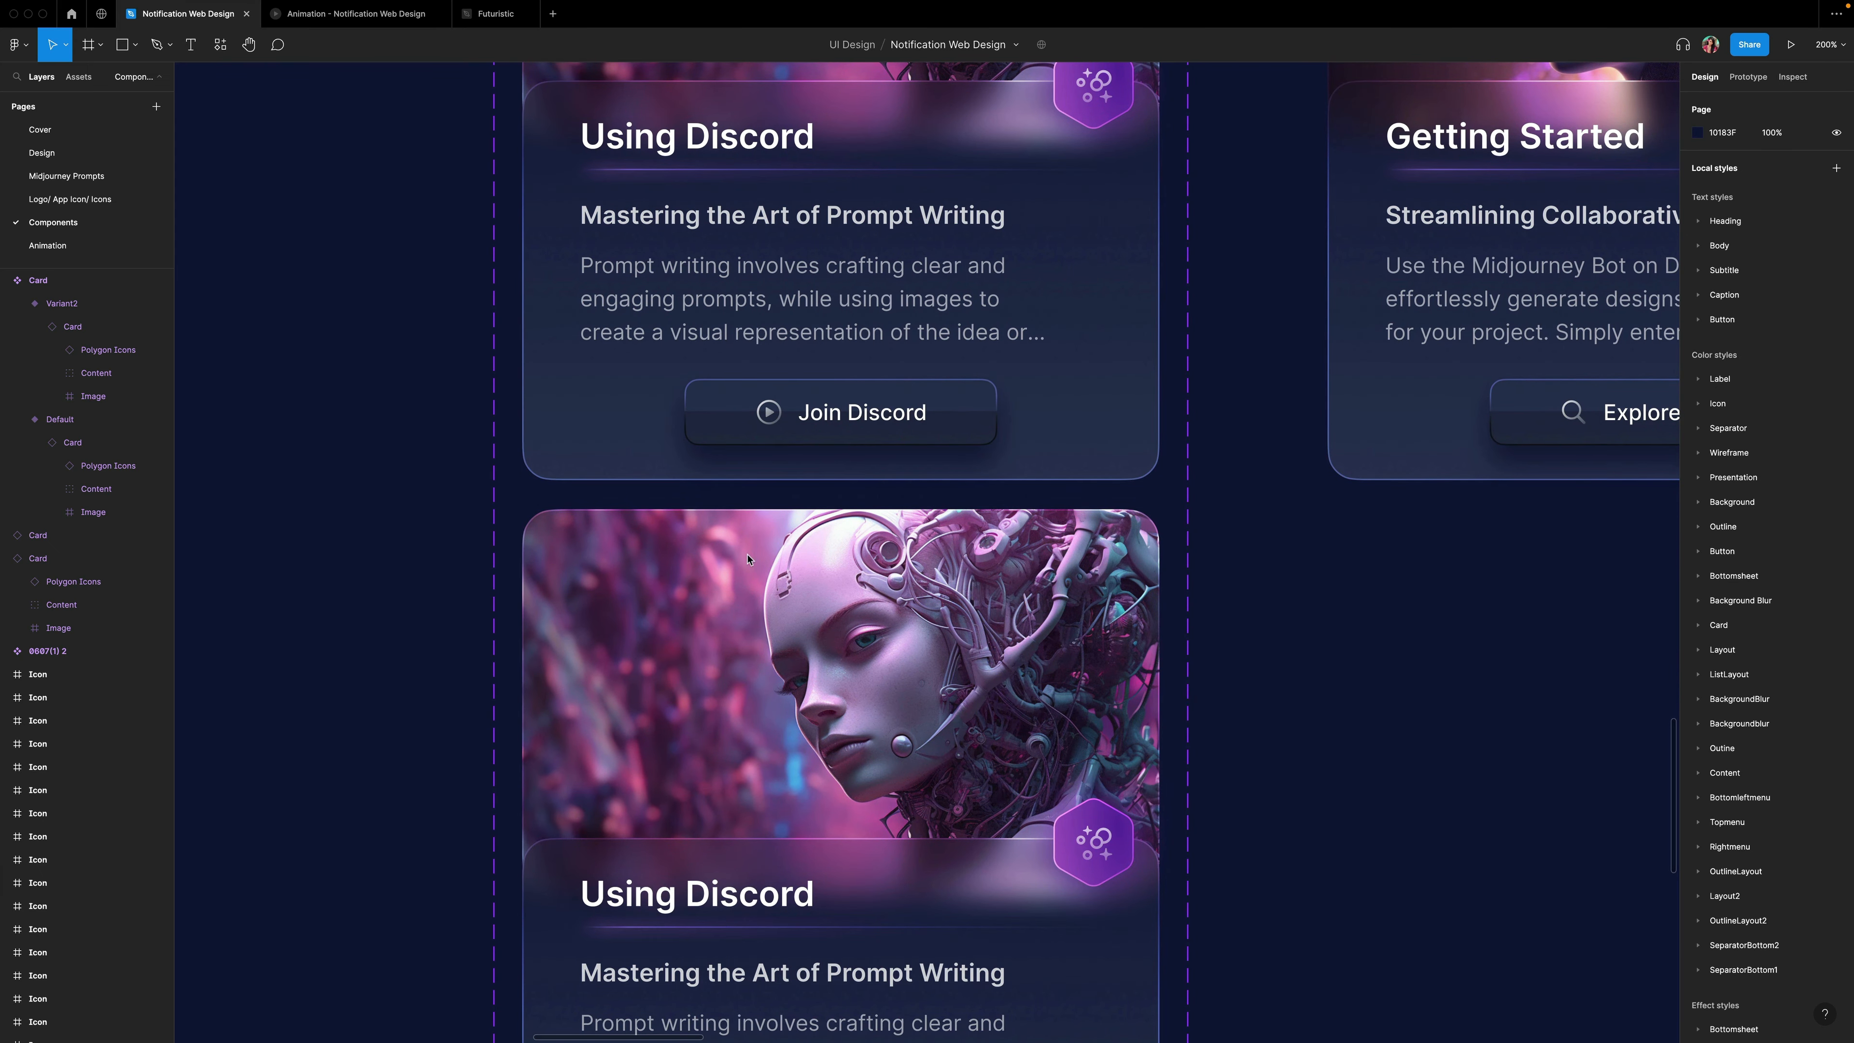
scroll(747, 559, up, 4)
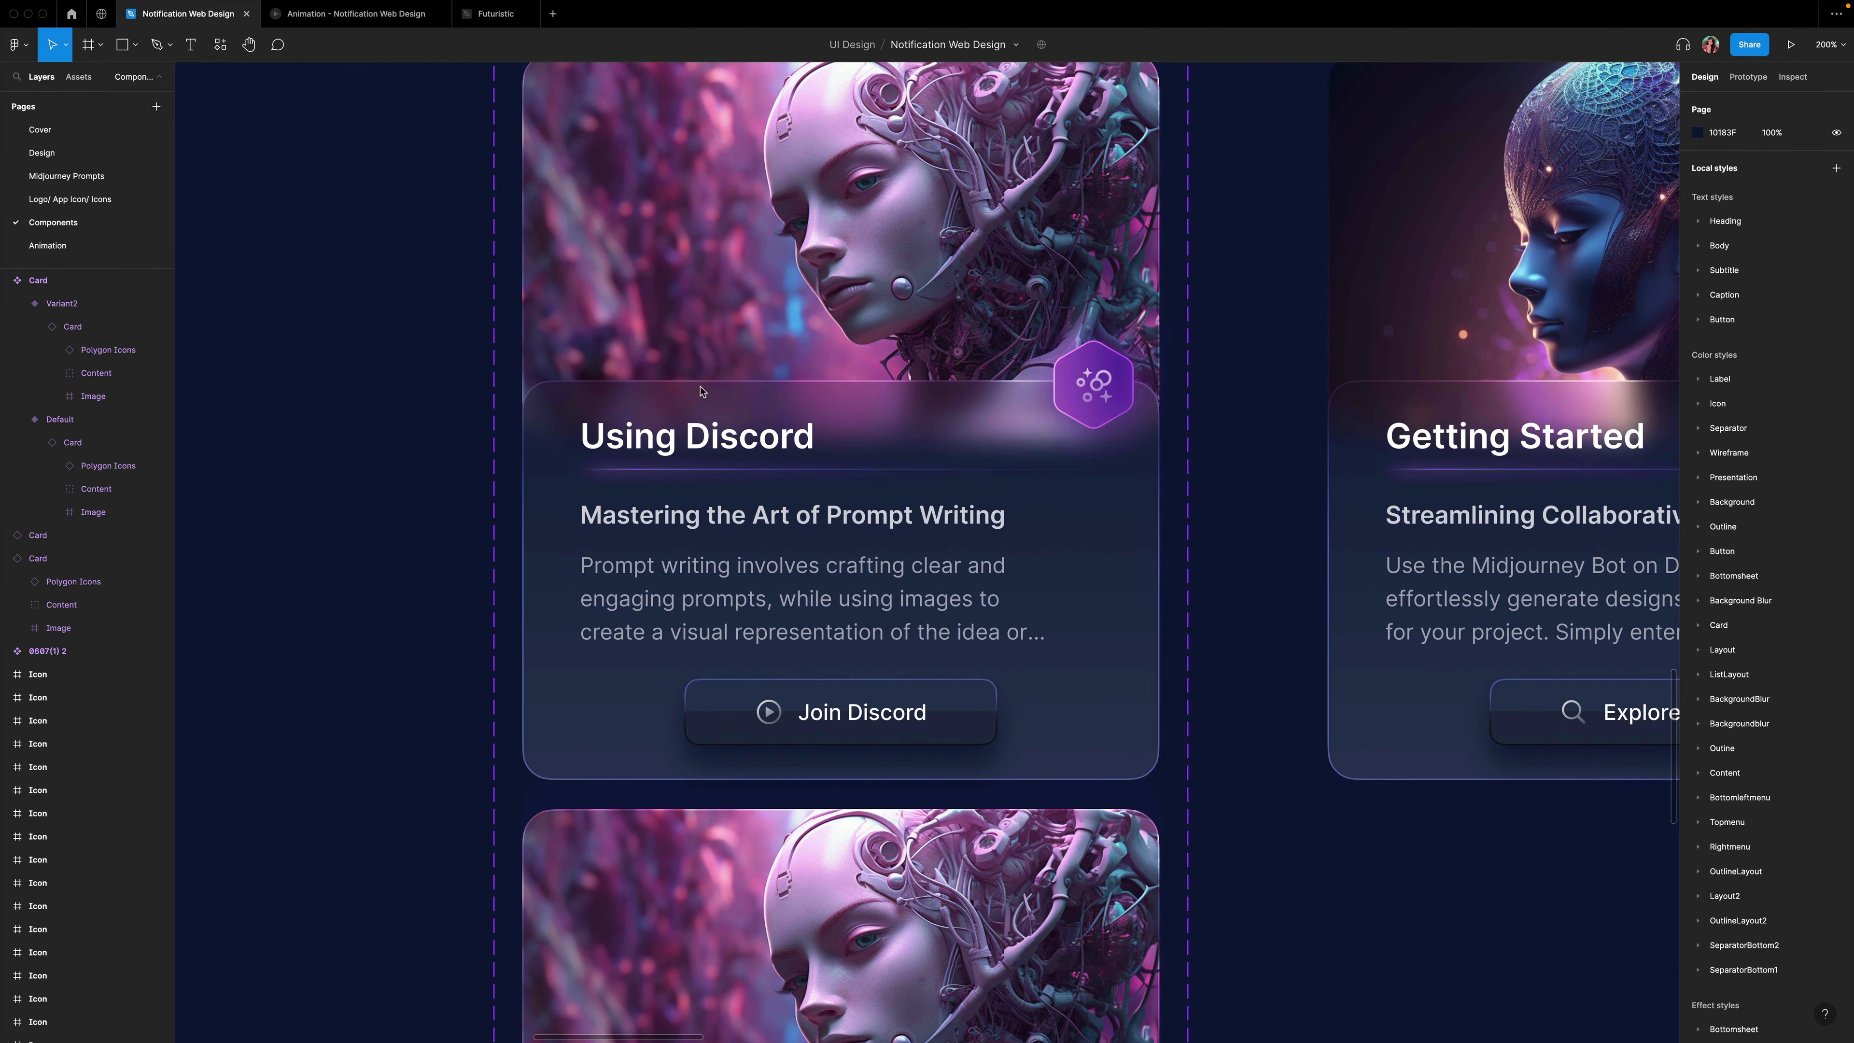
scroll(822, 739, down, 5)
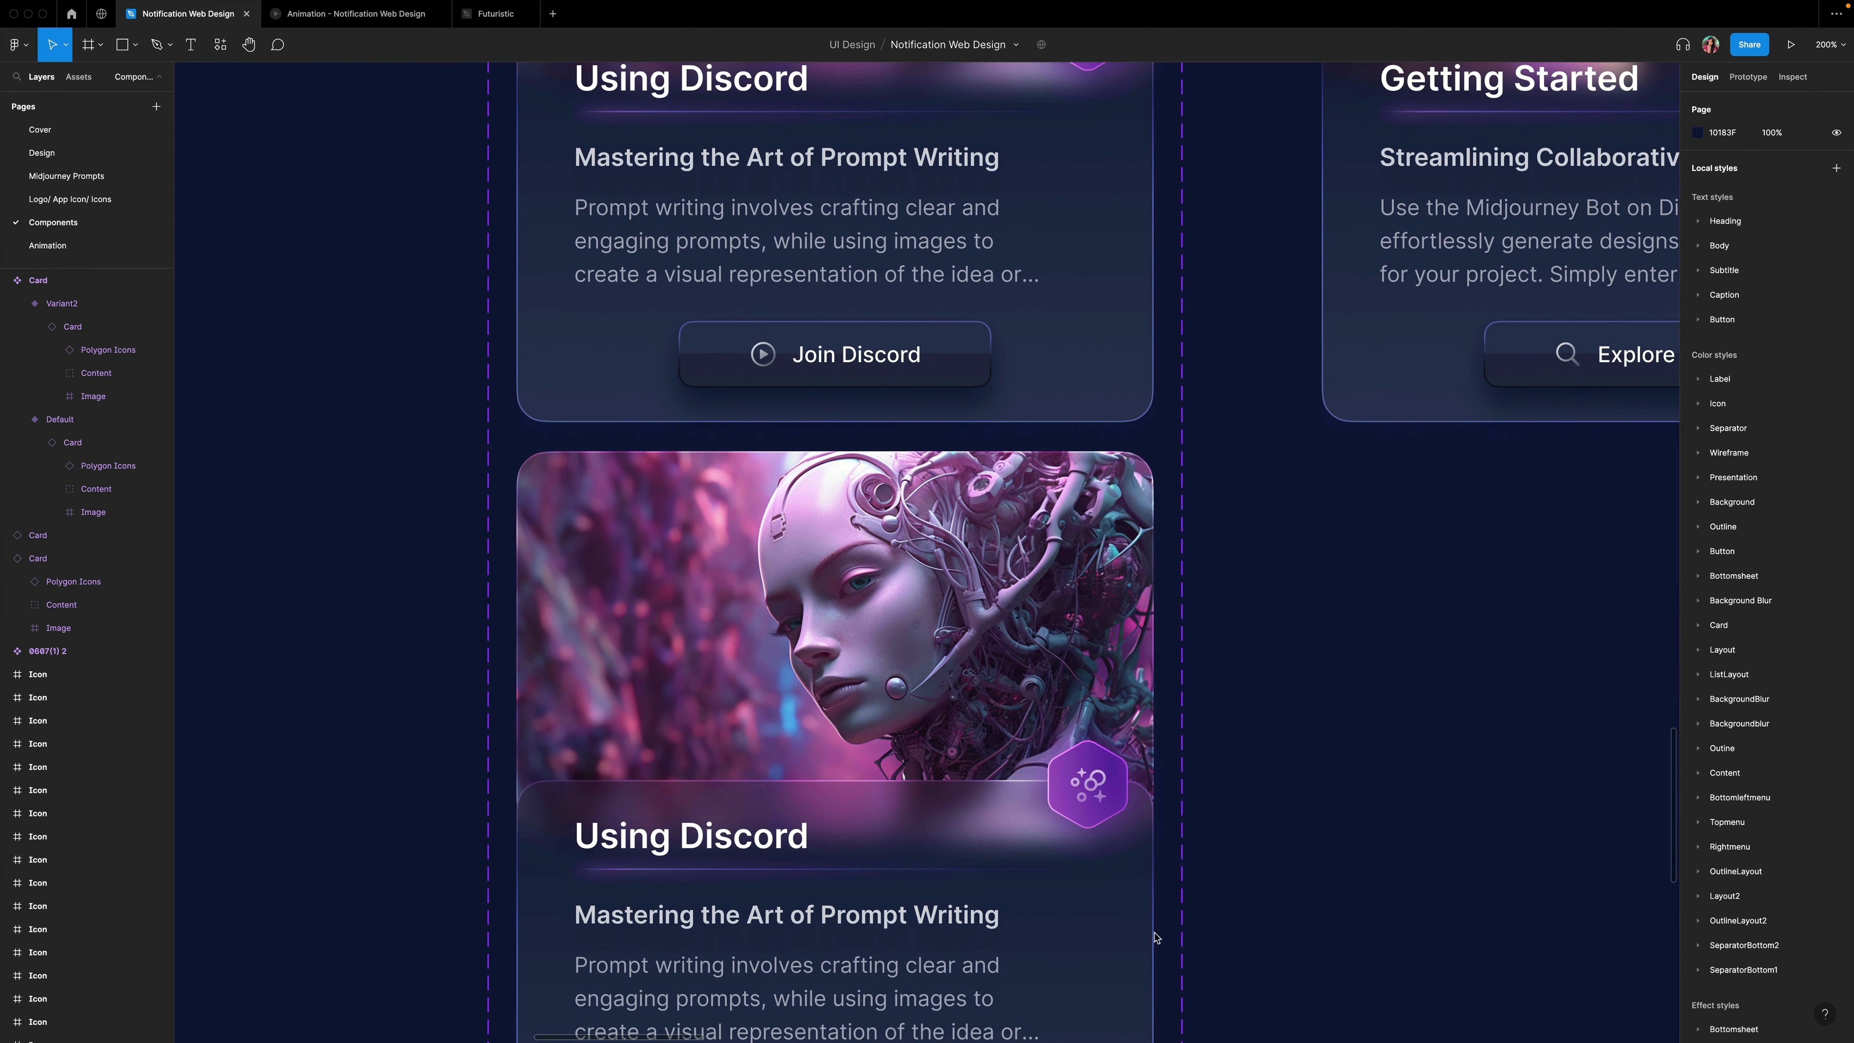
scroll(938, 657, up, 5)
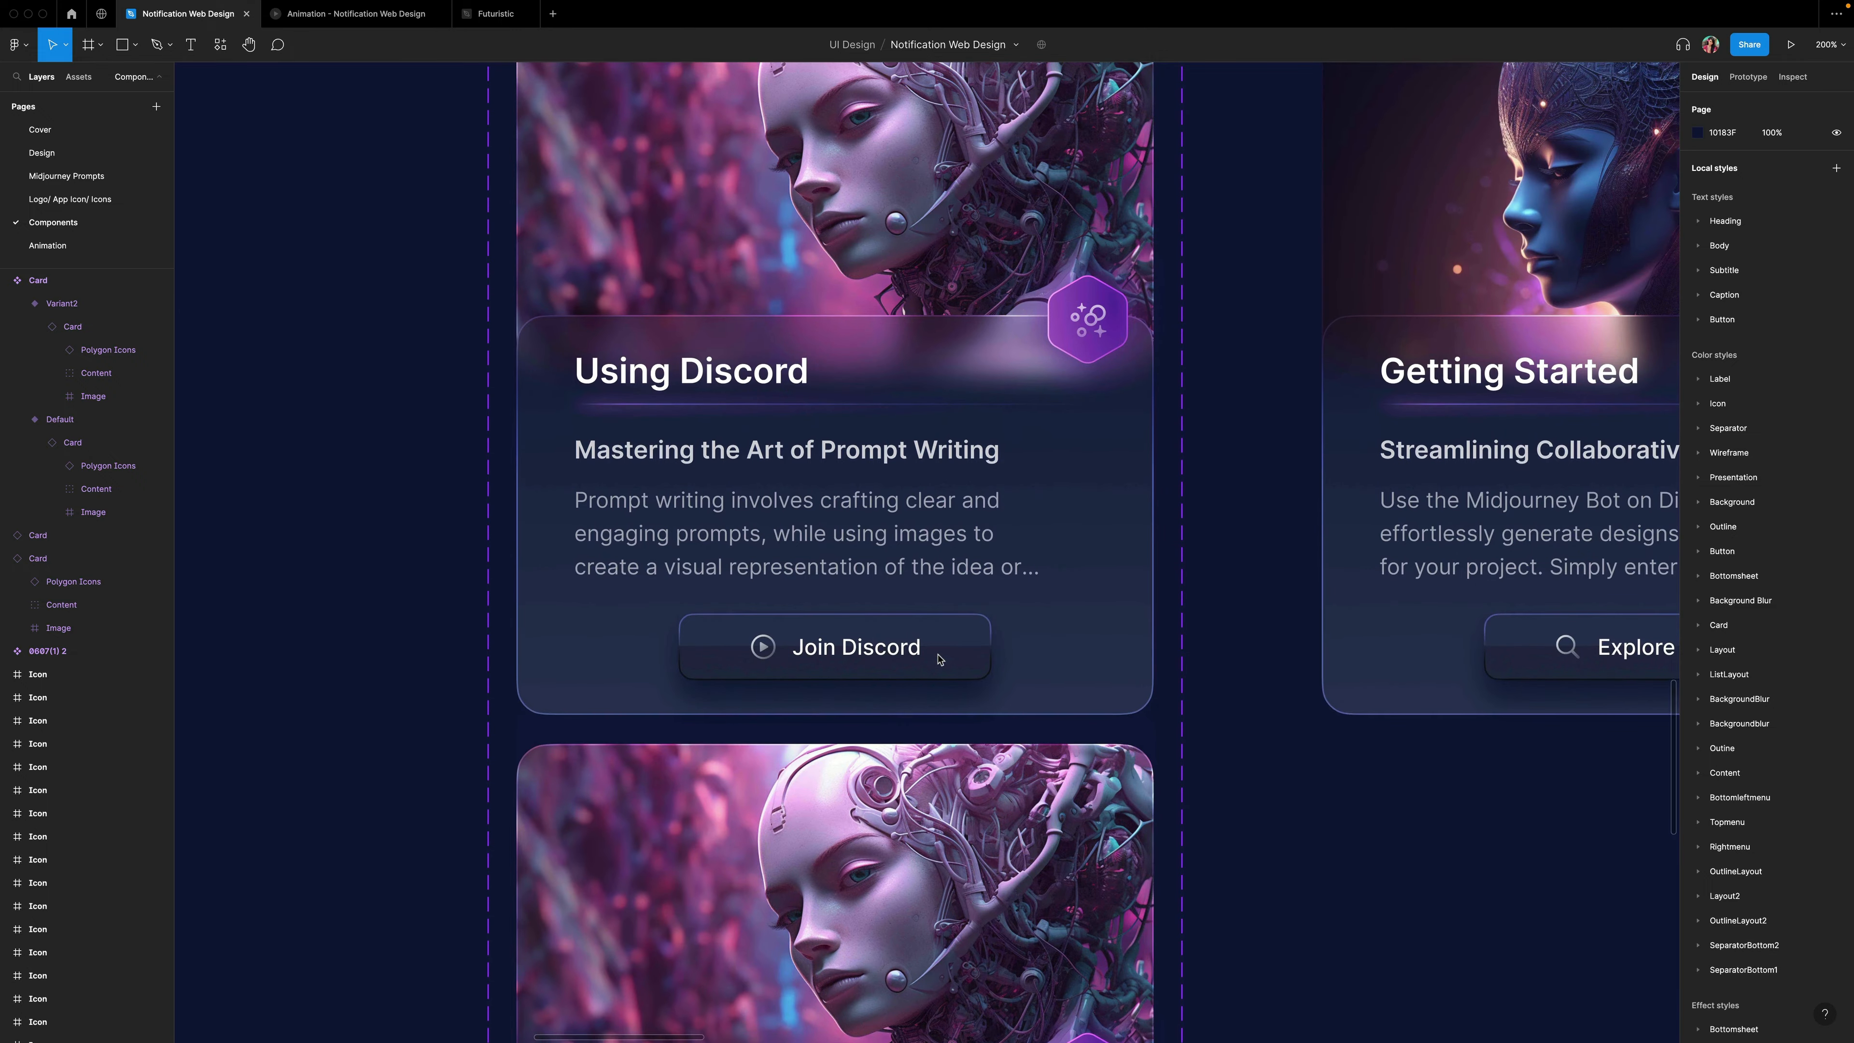
click(1114, 546)
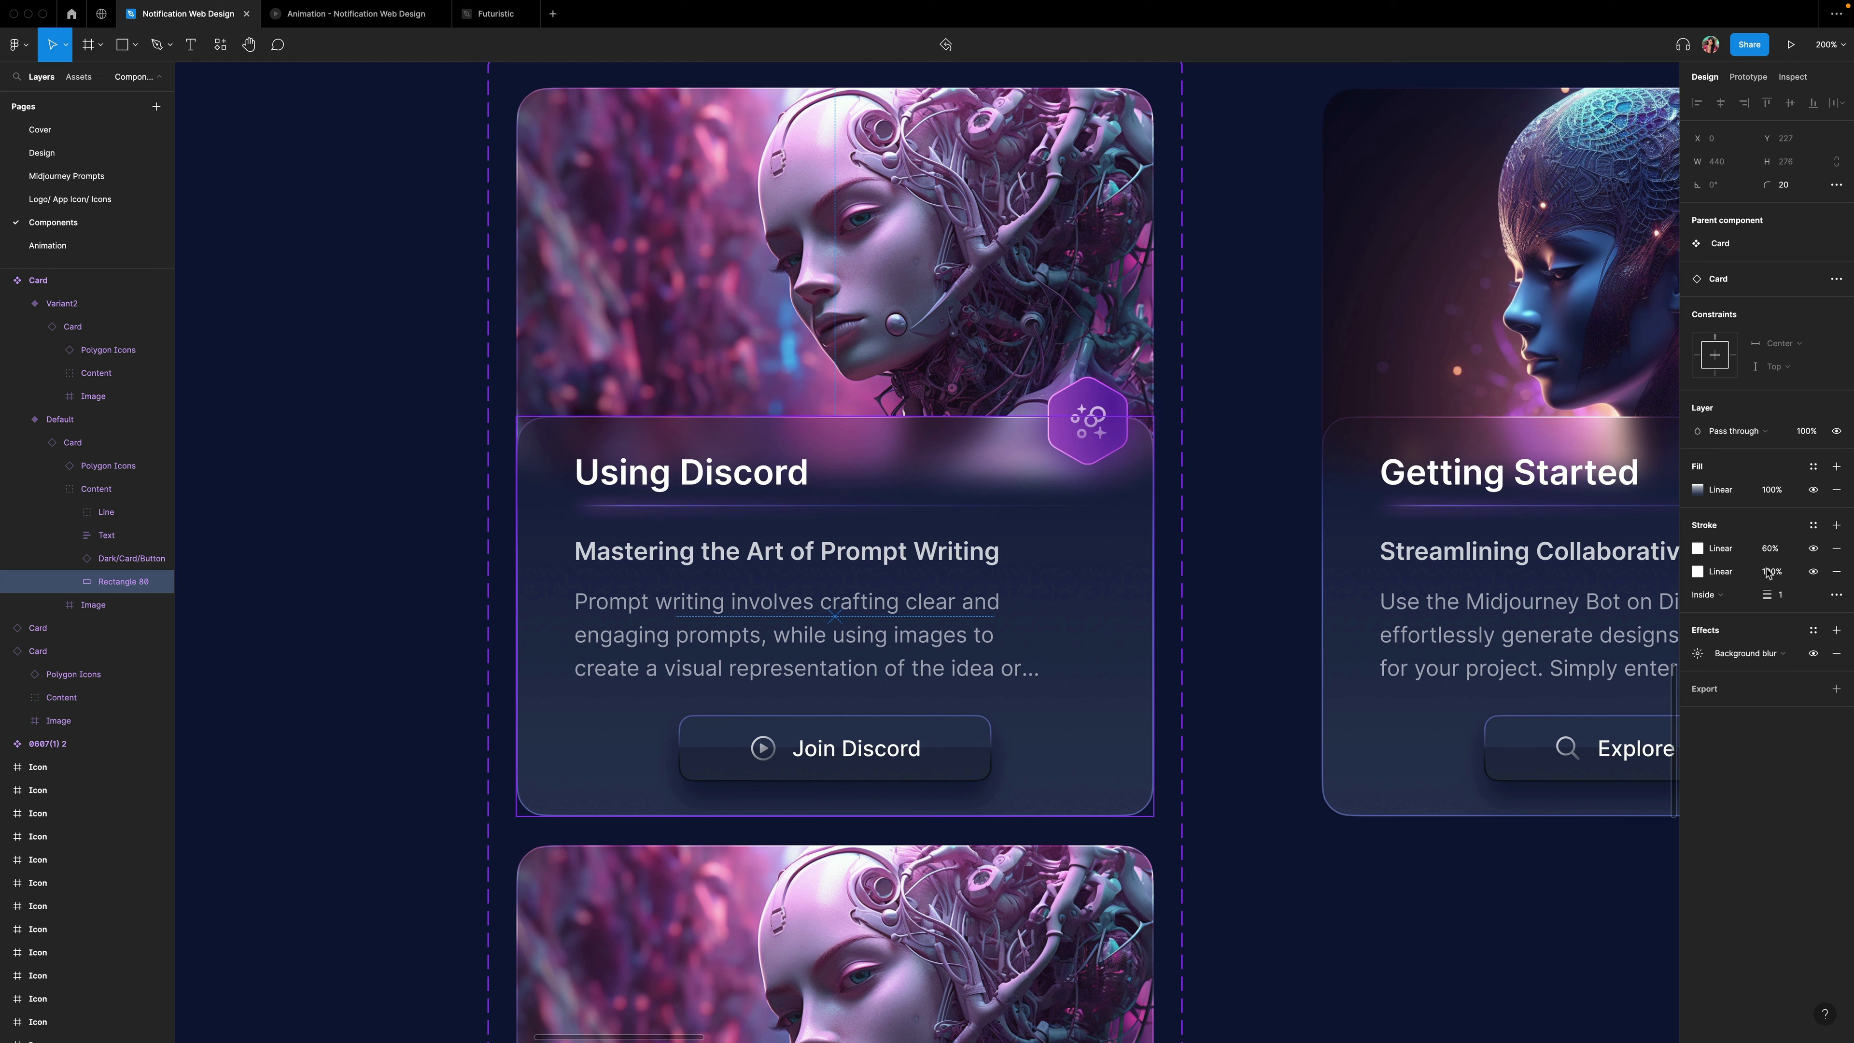
click(1697, 572)
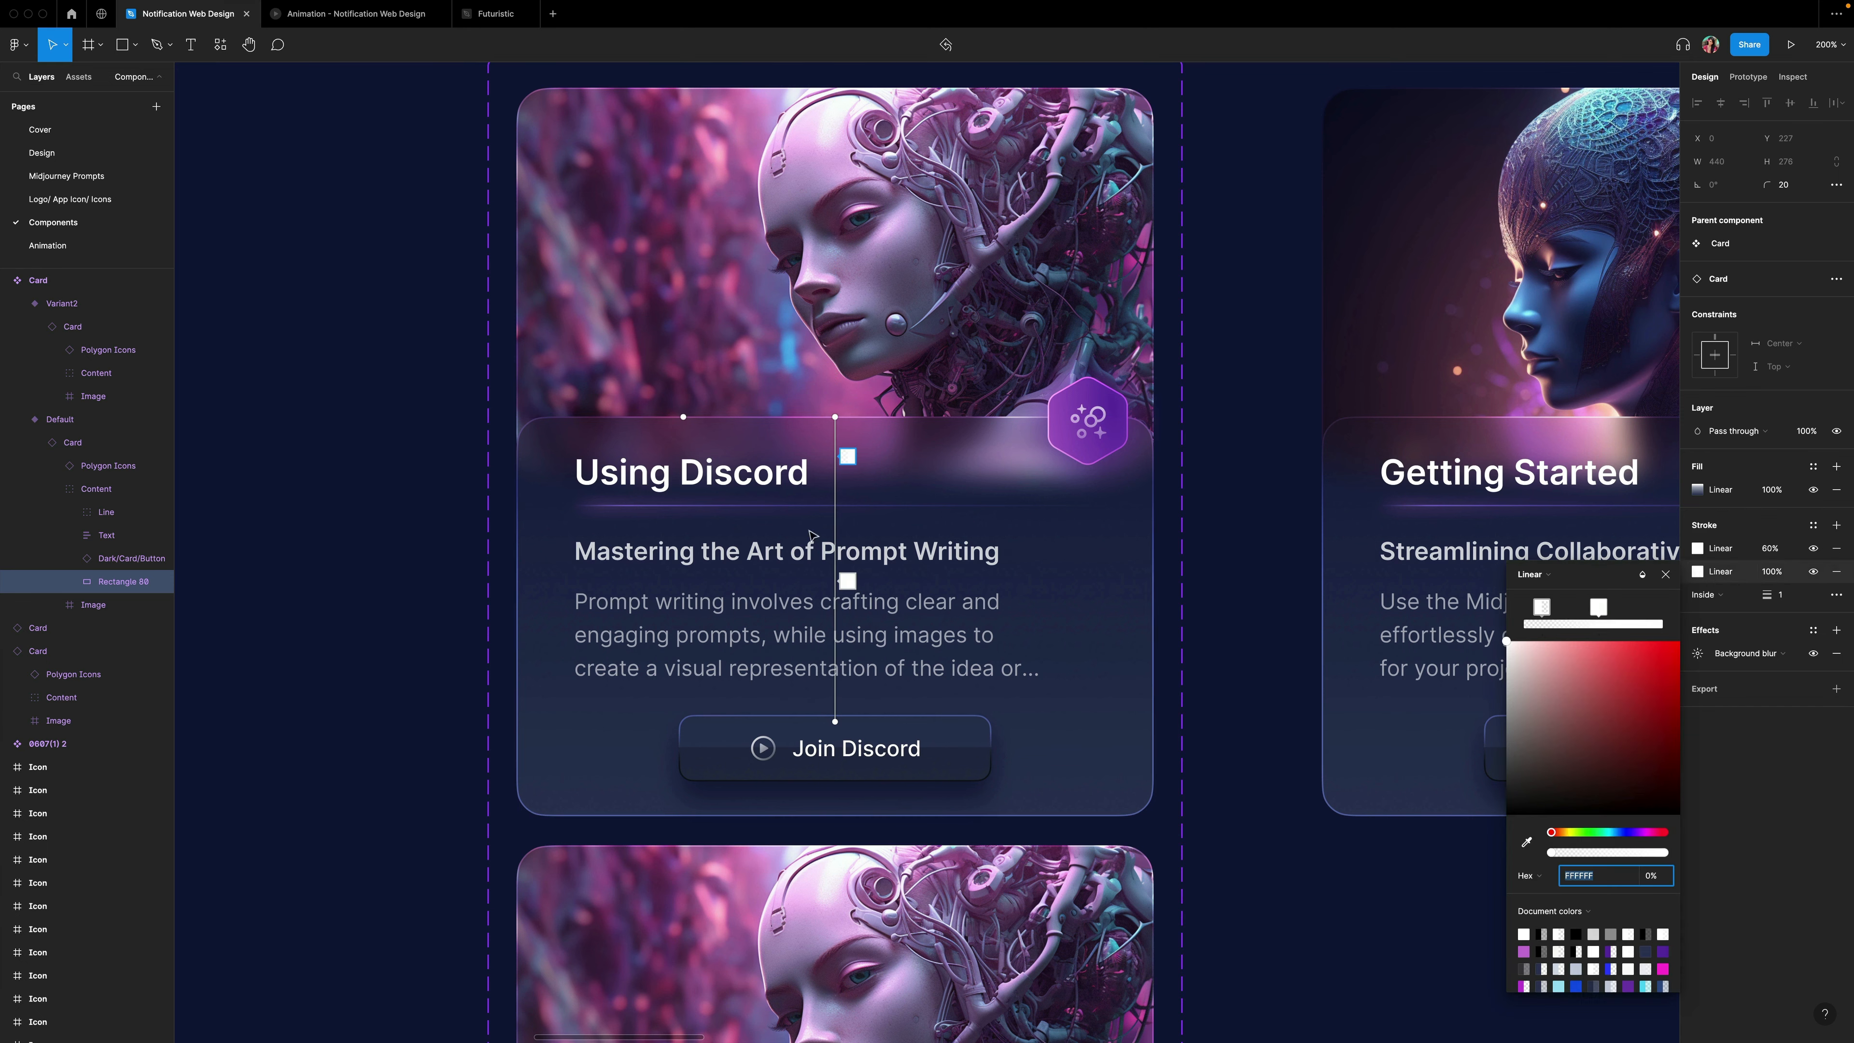
click(847, 457)
click(1649, 879)
click(847, 580)
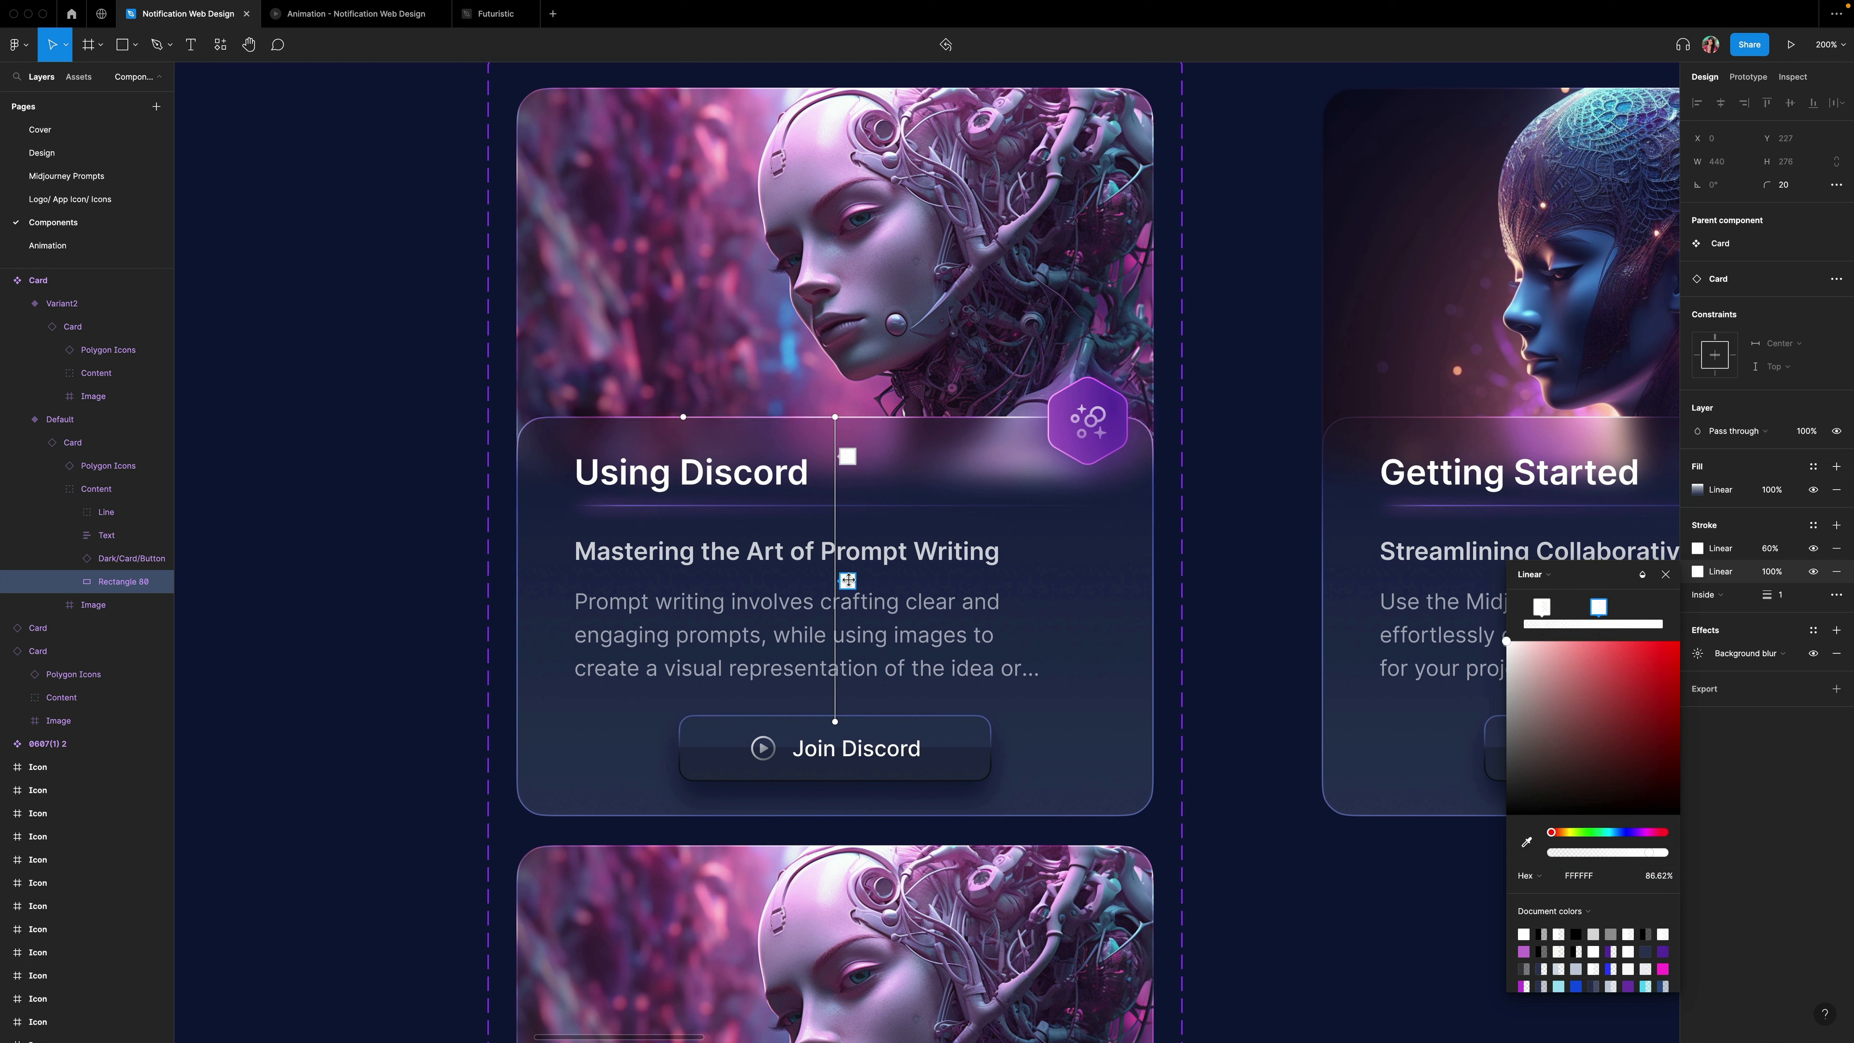
click(1658, 877)
text(100)
key(Return)
Stretch that border gradient's handles to span from the card's top edge to its bottom edge.
drag(847, 580, 847, 723)
drag(848, 457, 848, 416)
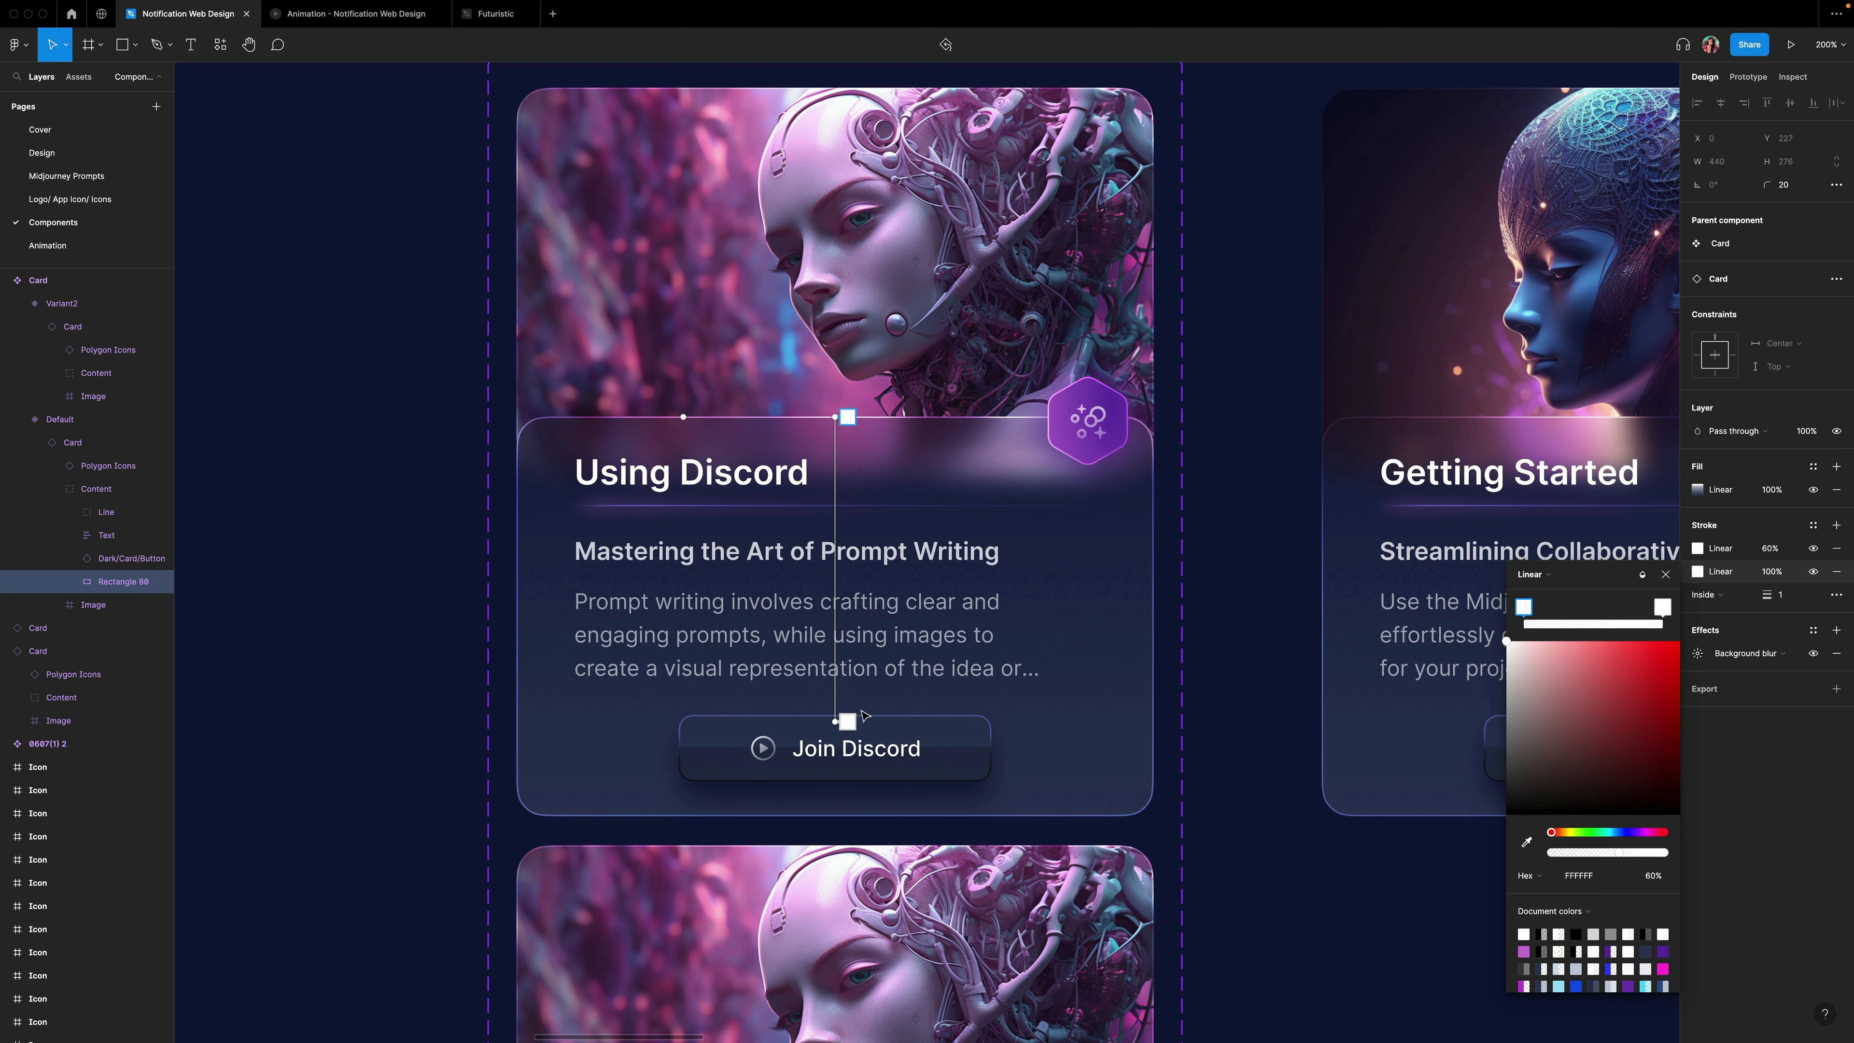
drag(837, 725, 840, 816)
scroll(1526, 441, left, 1)
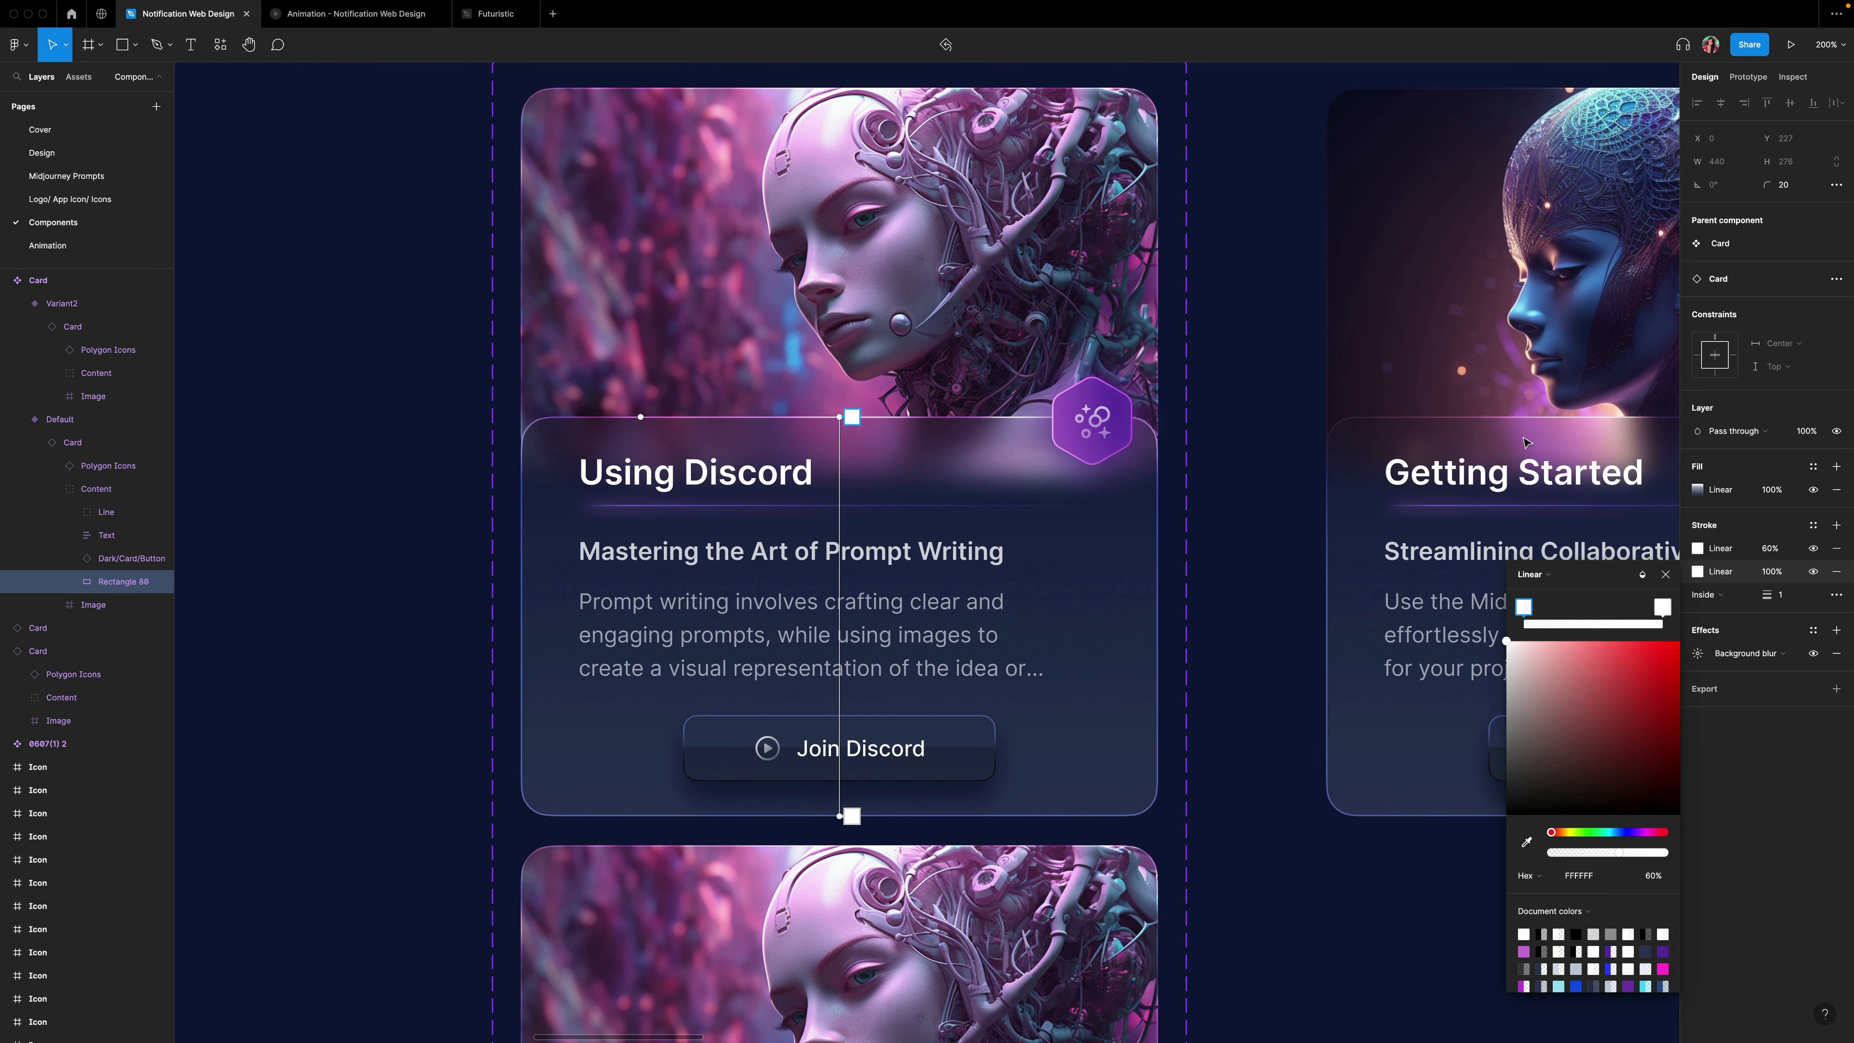
click(1643, 574)
click(1692, 579)
key(Escape)
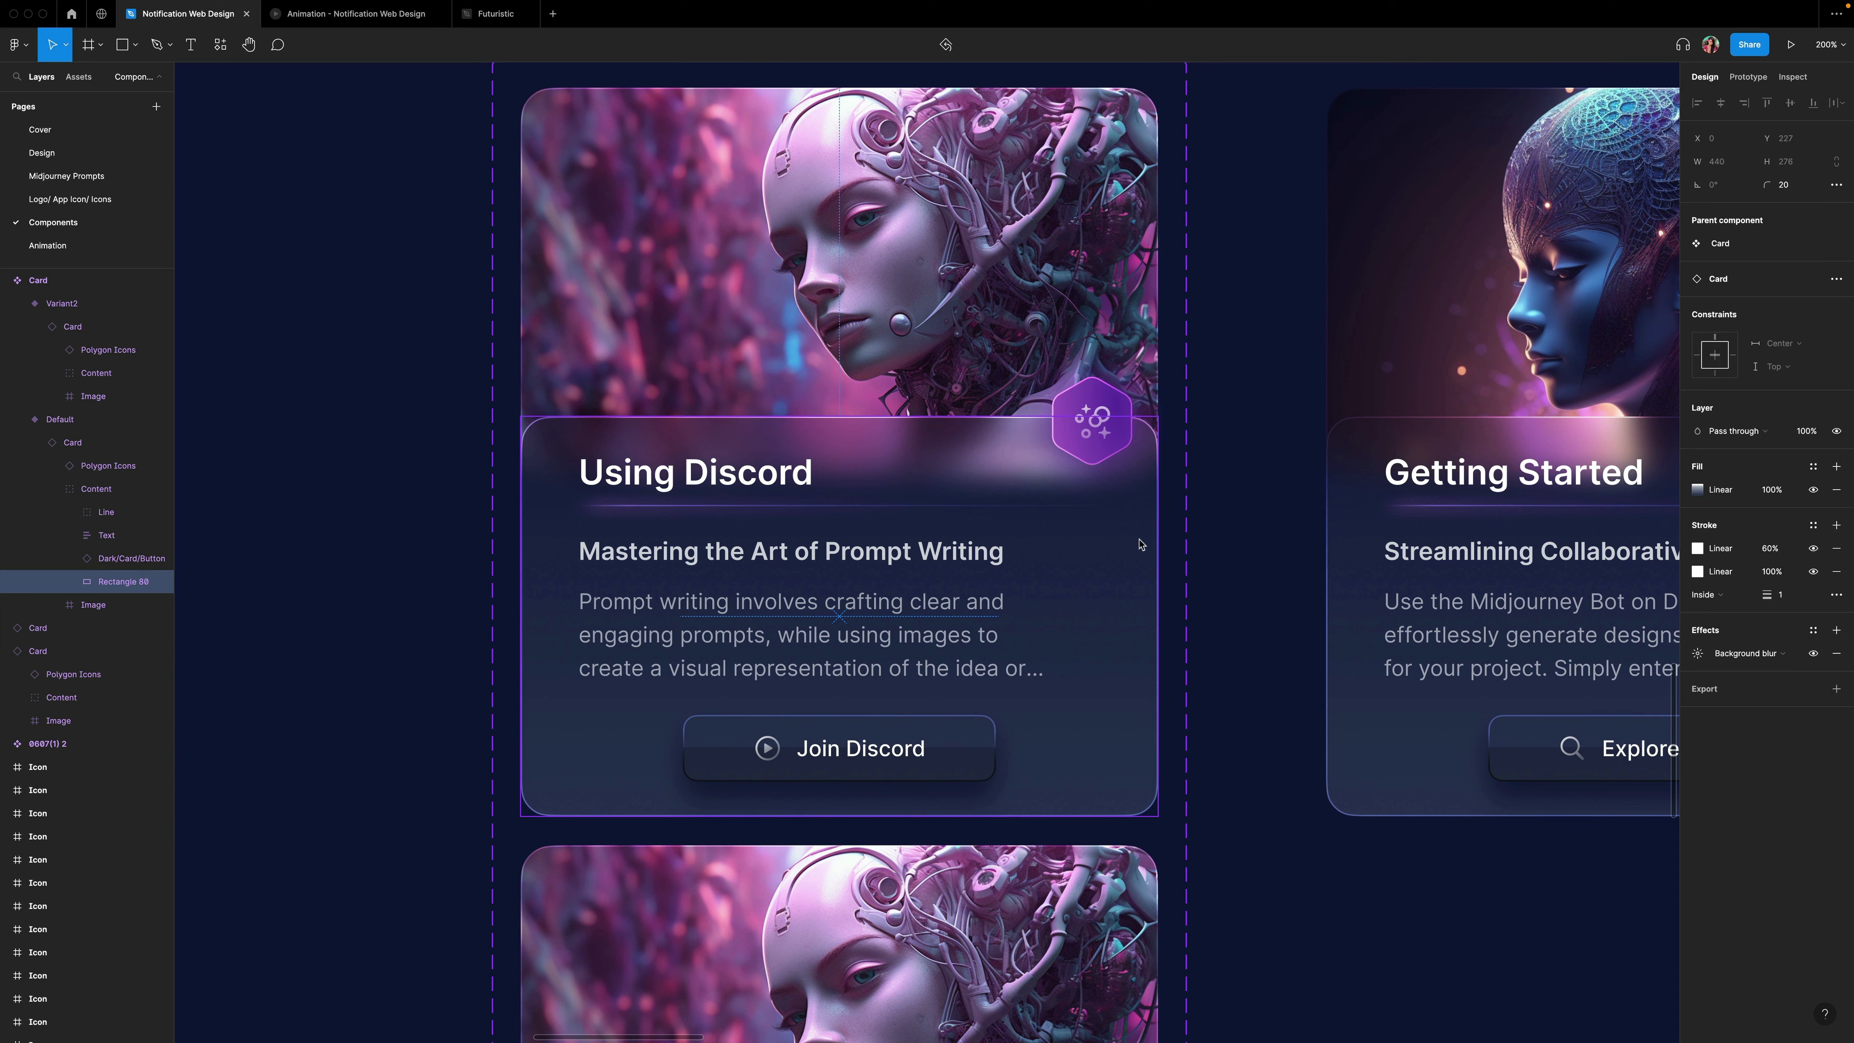
Switch the first border stroke to Normal blend mode and an Angular gradient.
click(1717, 553)
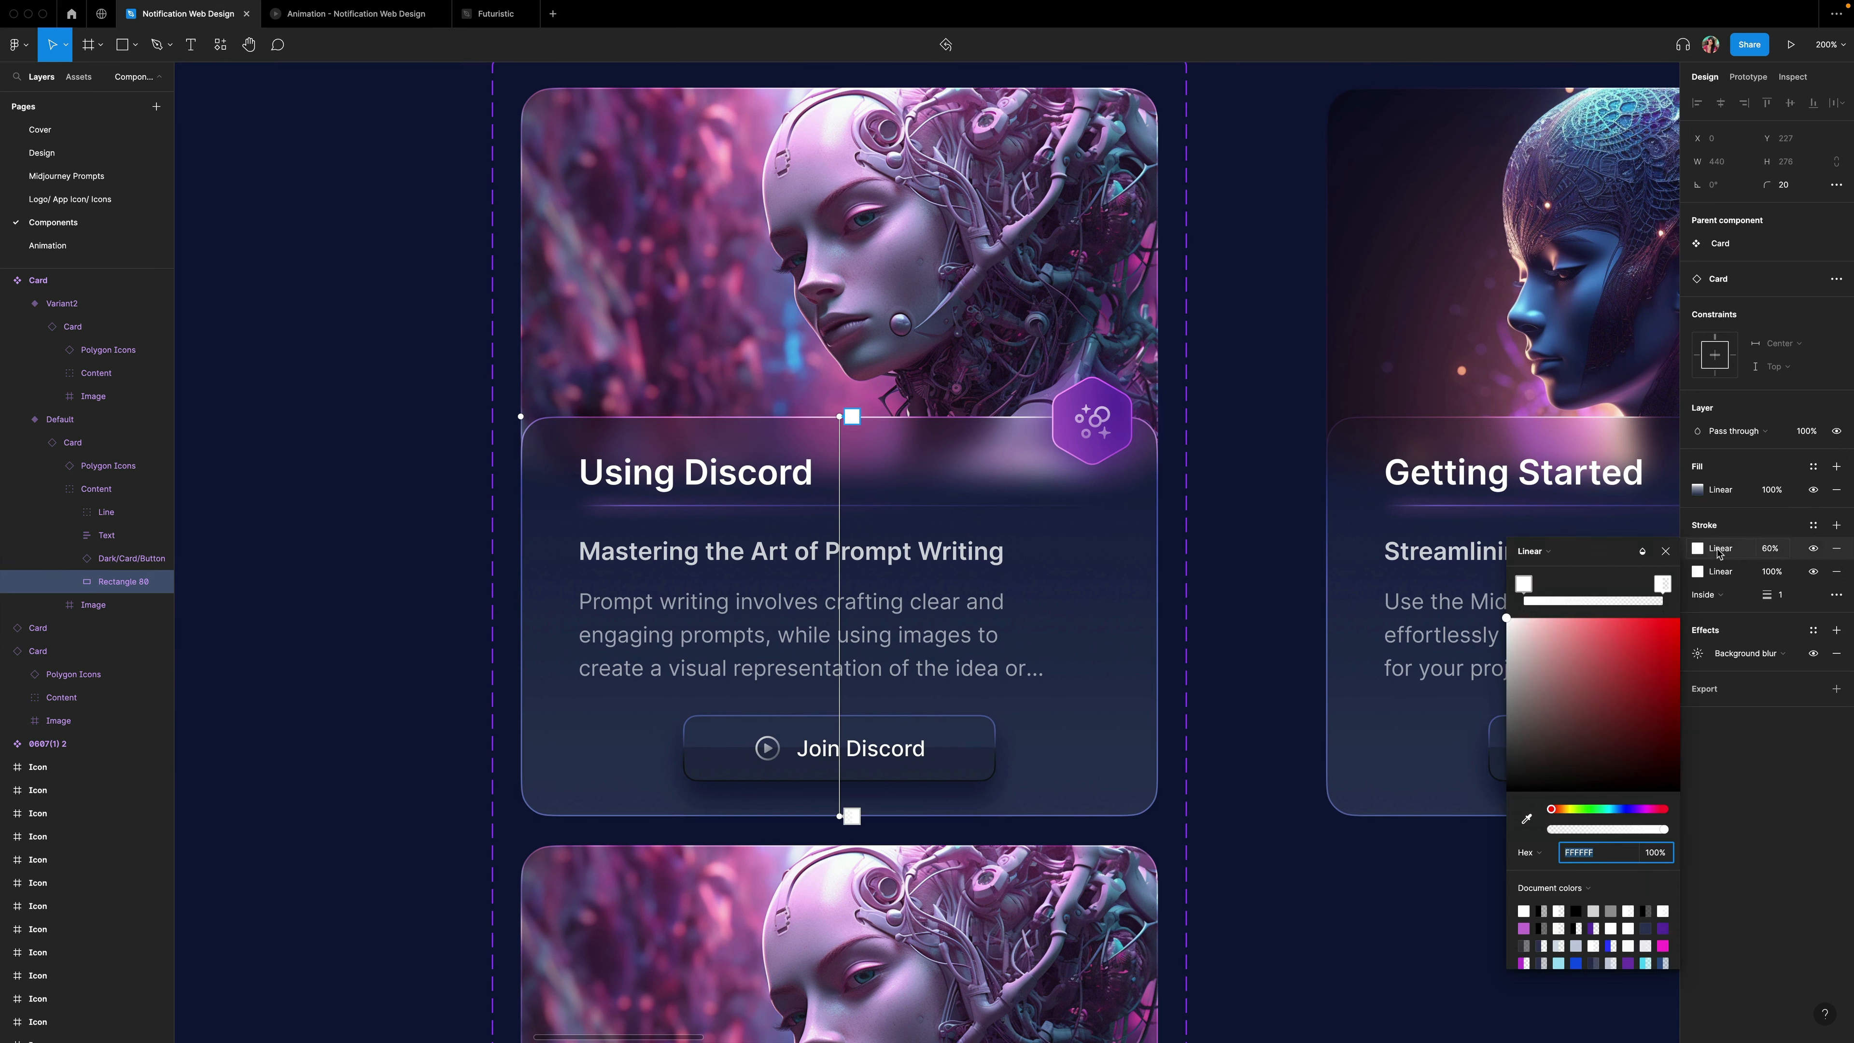
click(1641, 551)
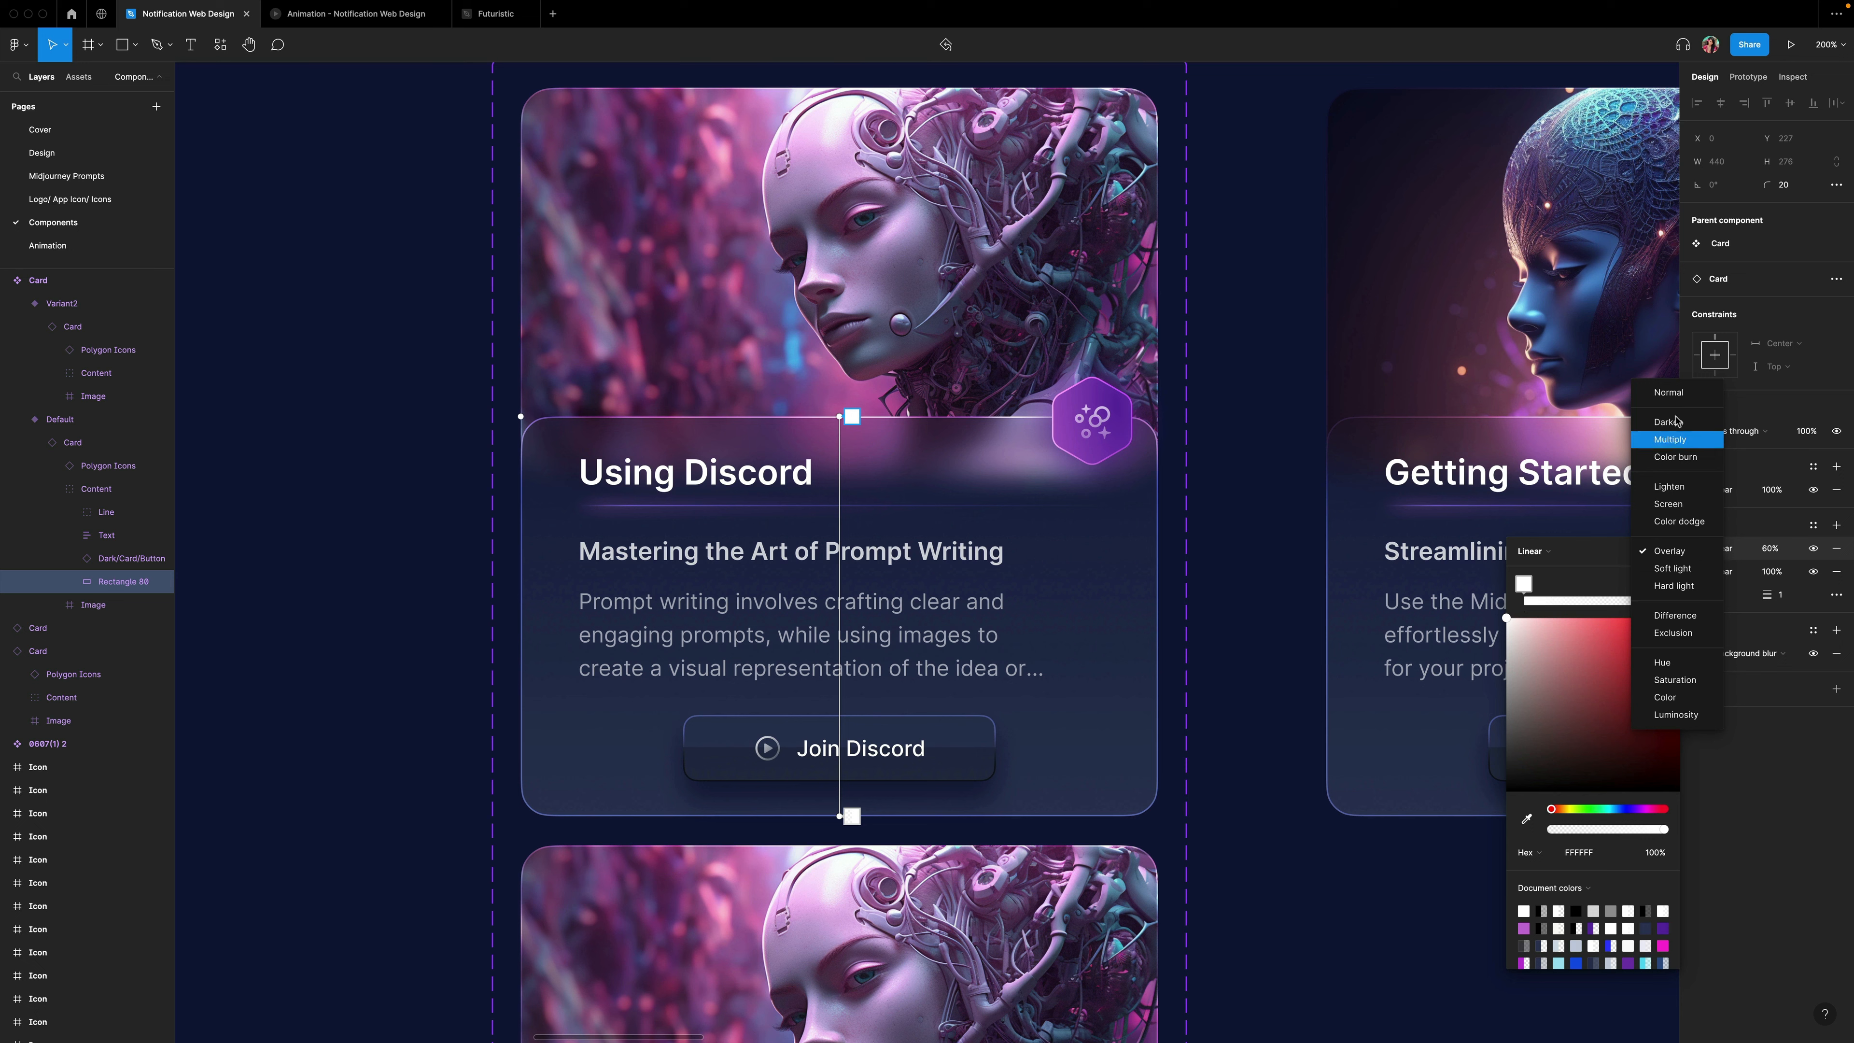
click(1675, 397)
click(1553, 559)
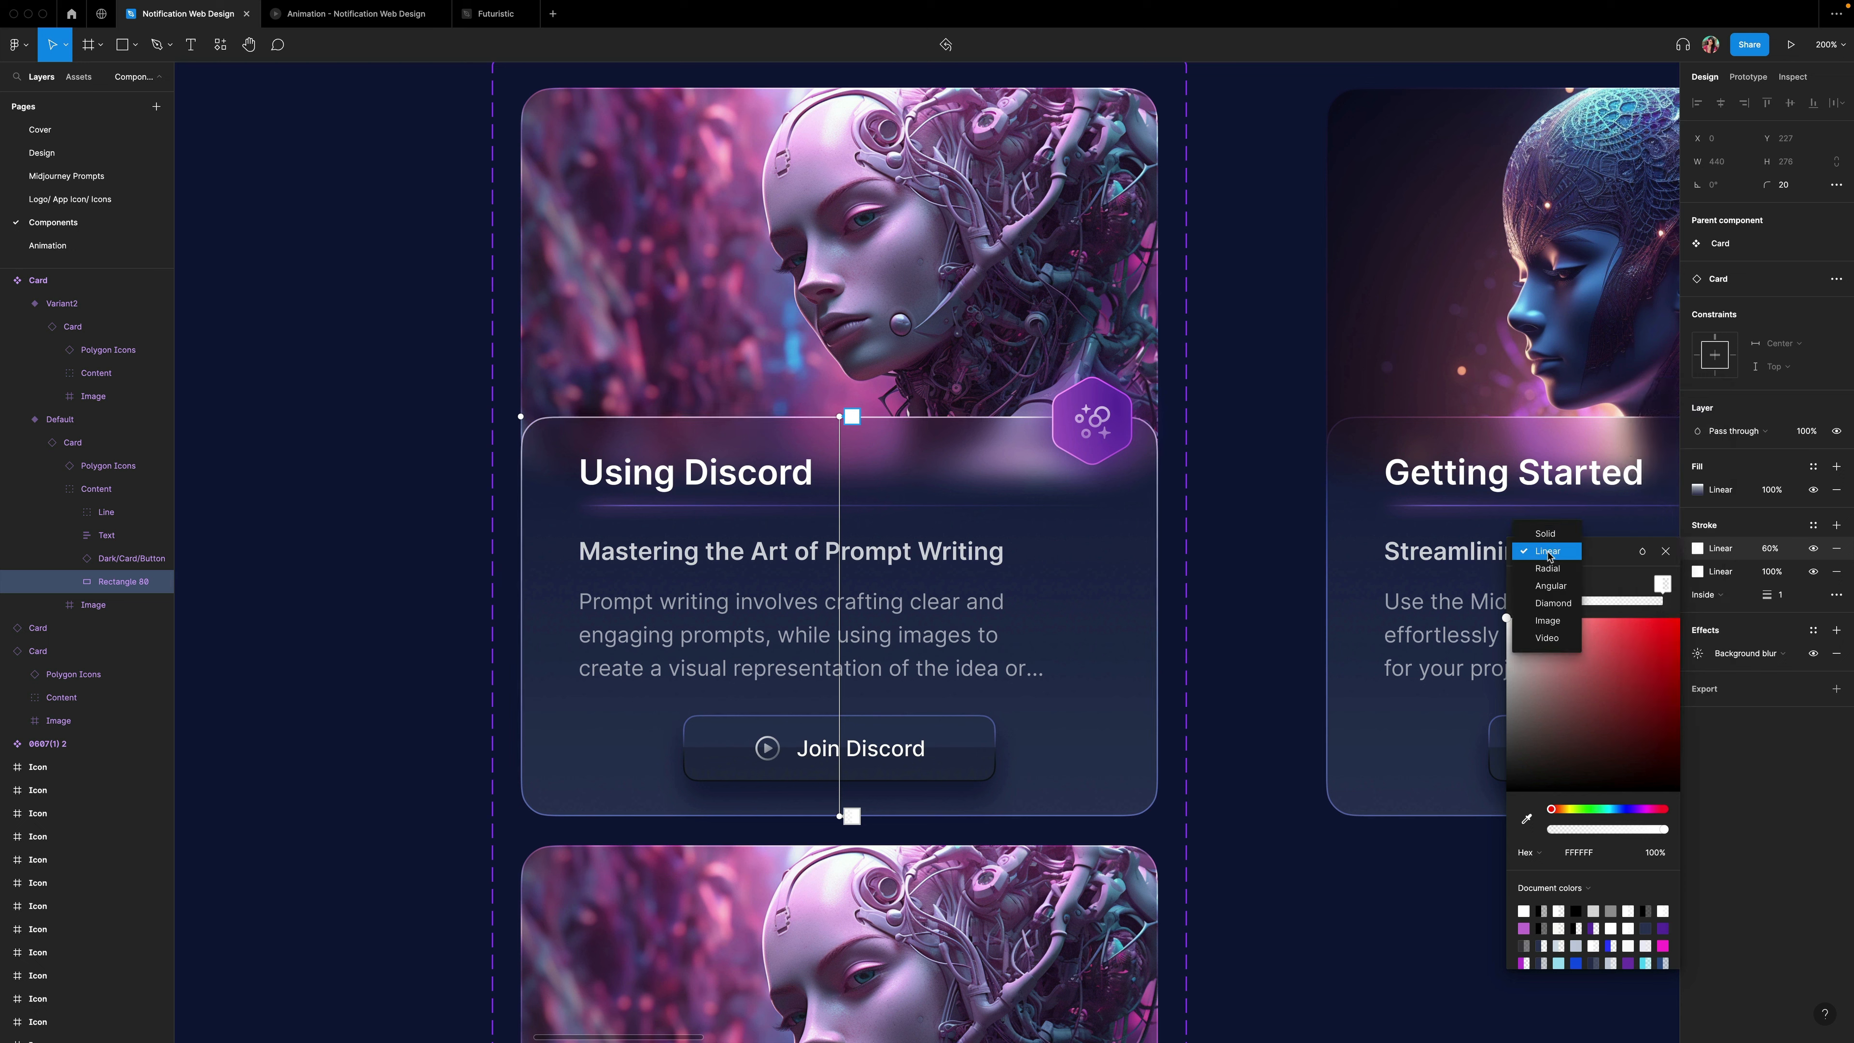
click(1549, 591)
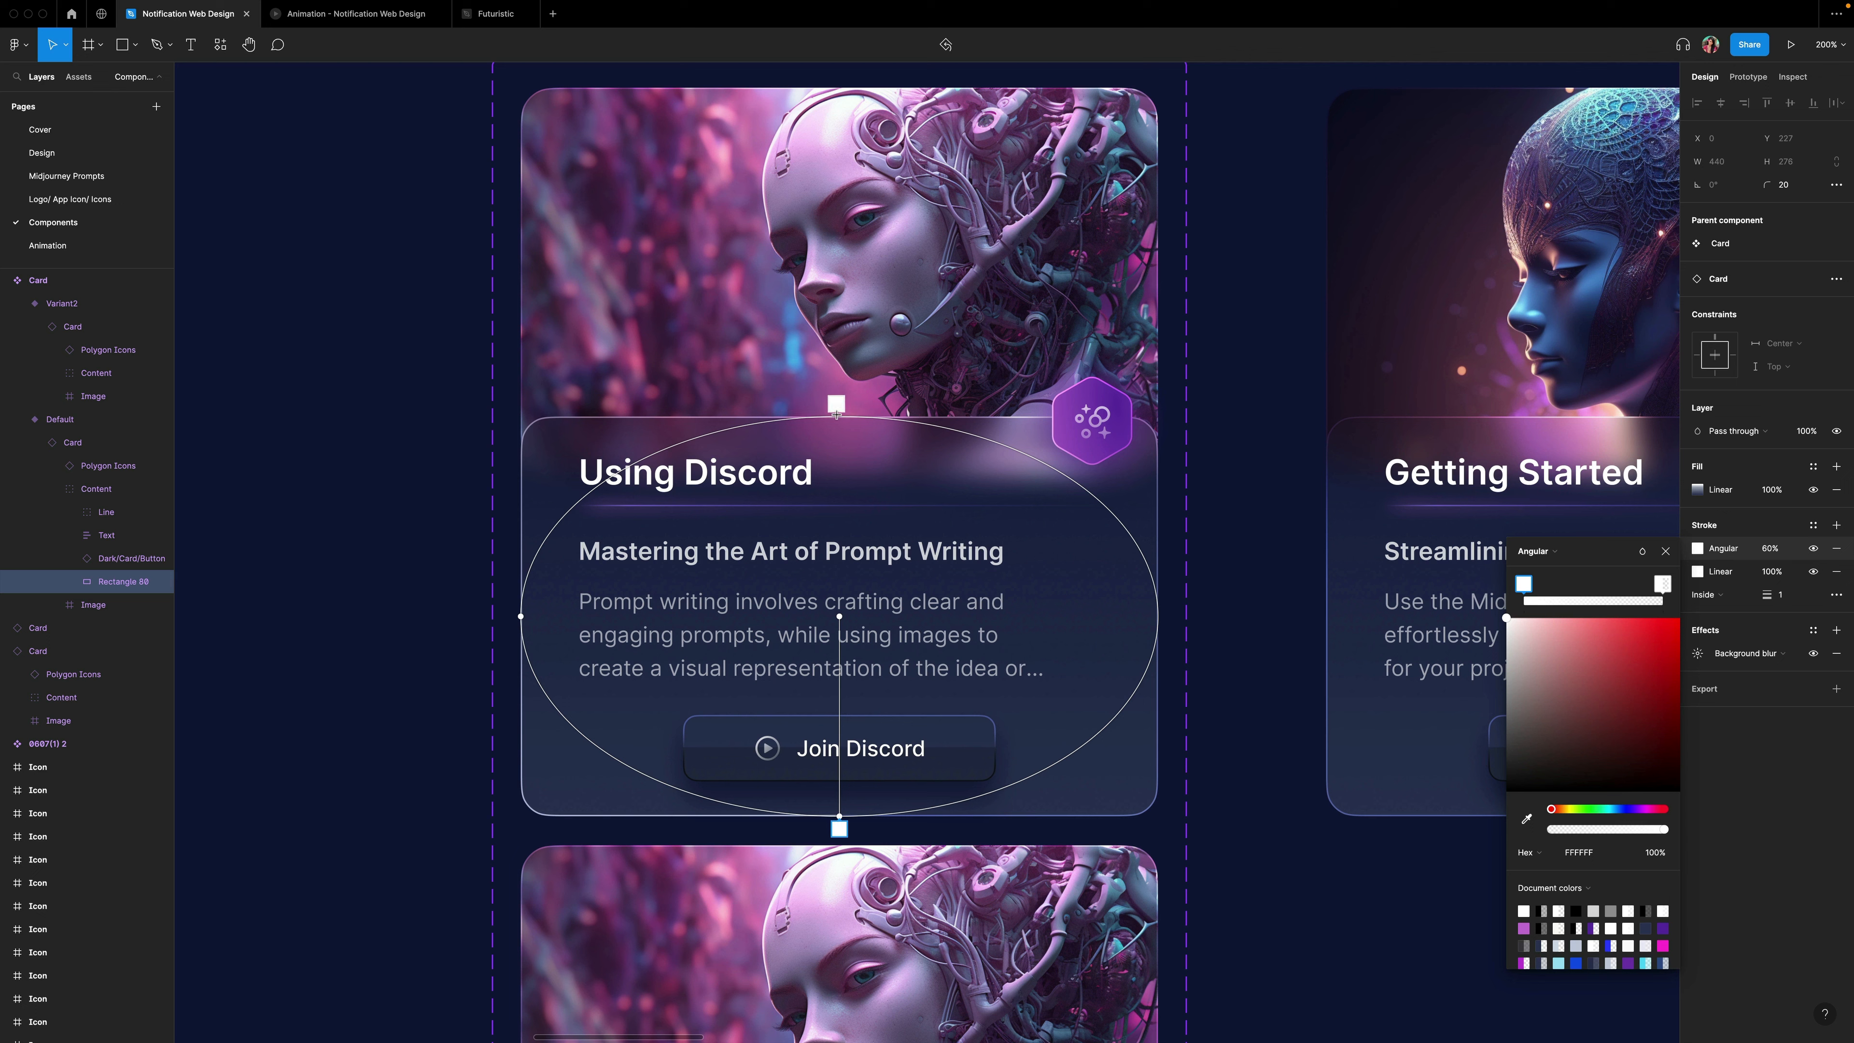
Color the angular gradient's top stop 37F4F4 at full opacity.
click(837, 413)
click(1603, 854)
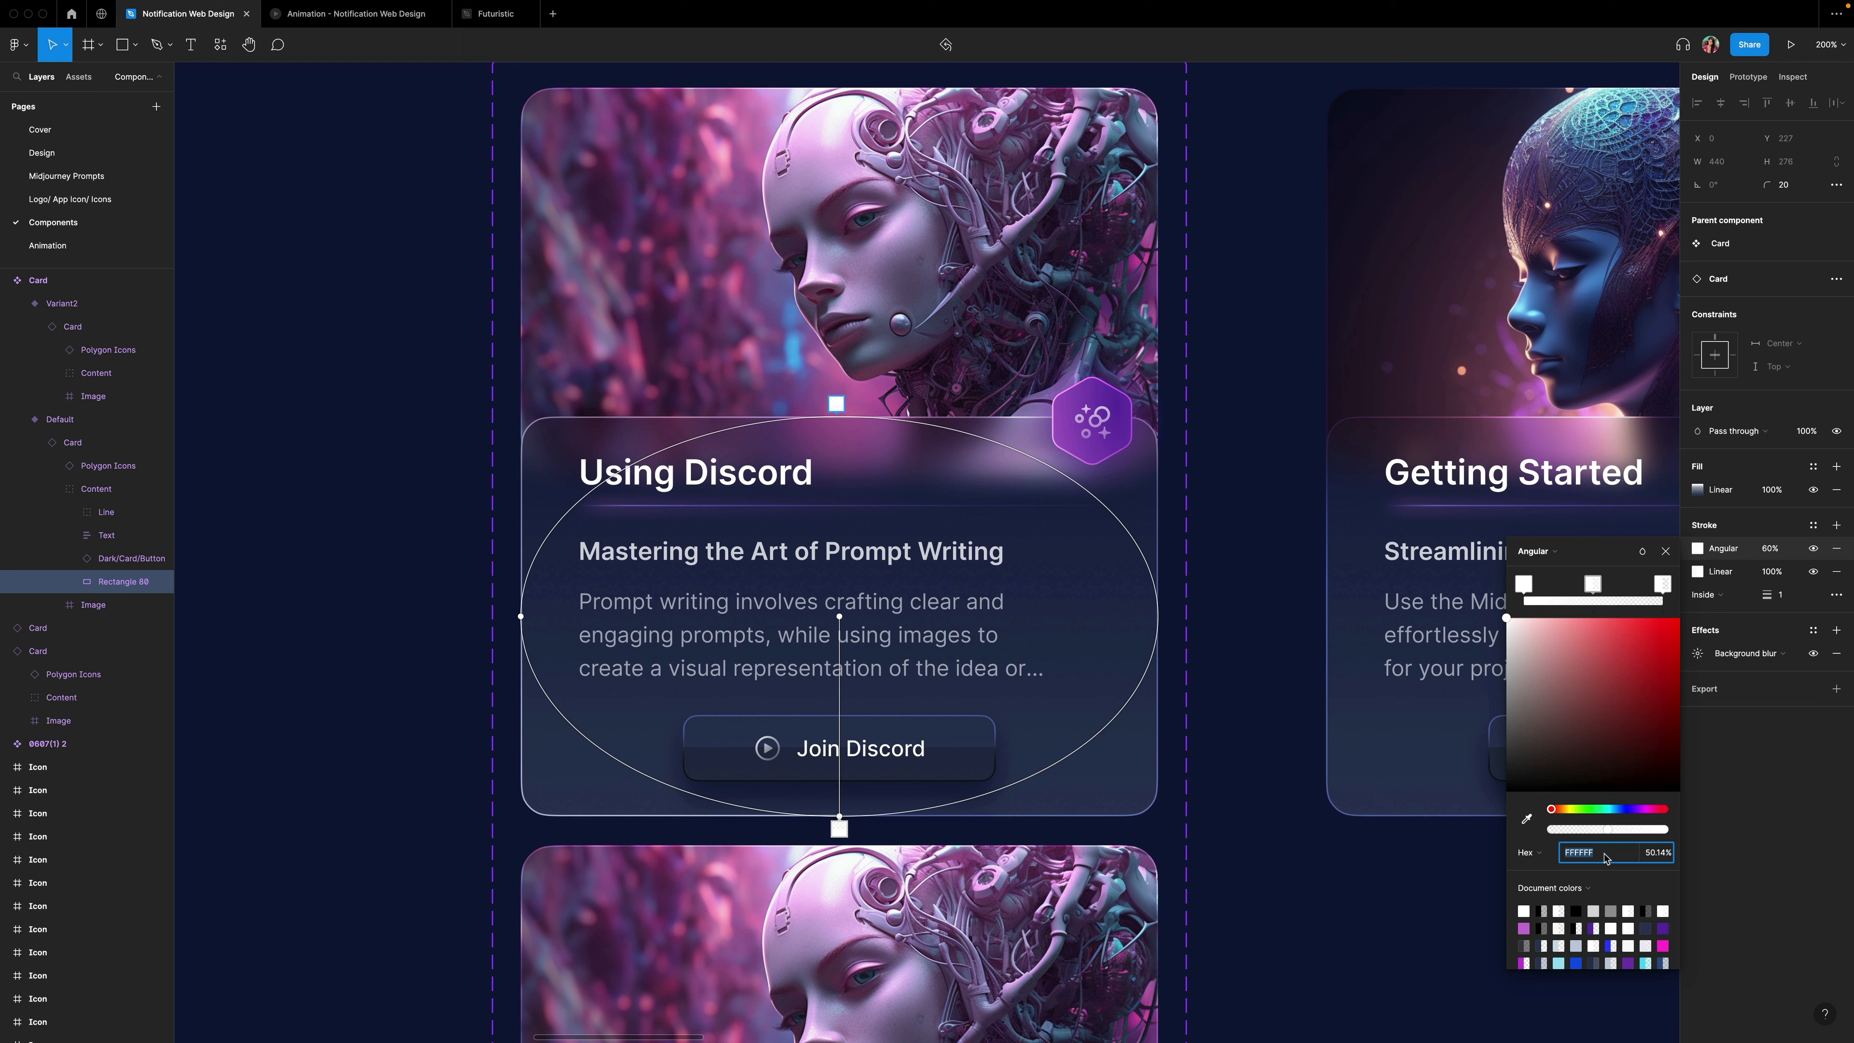
text(37f4f4)
key(Return)
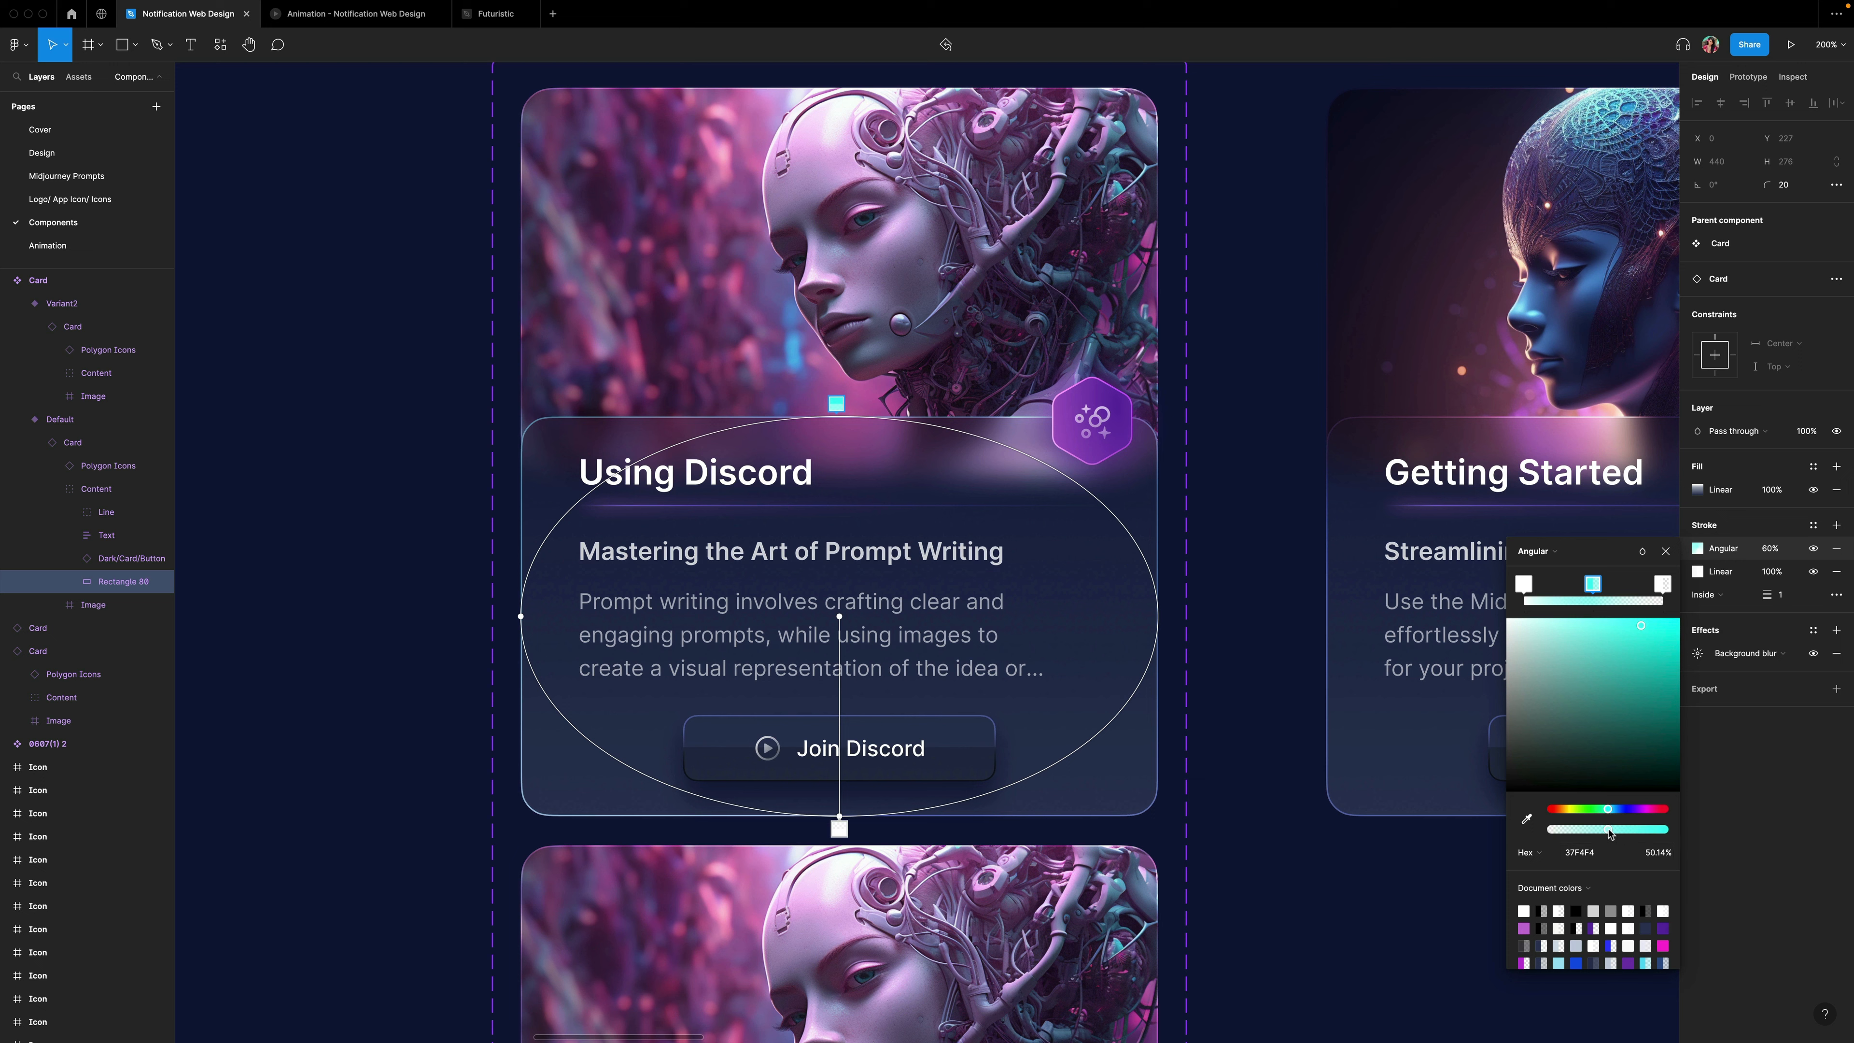
drag(1609, 832, 1692, 839)
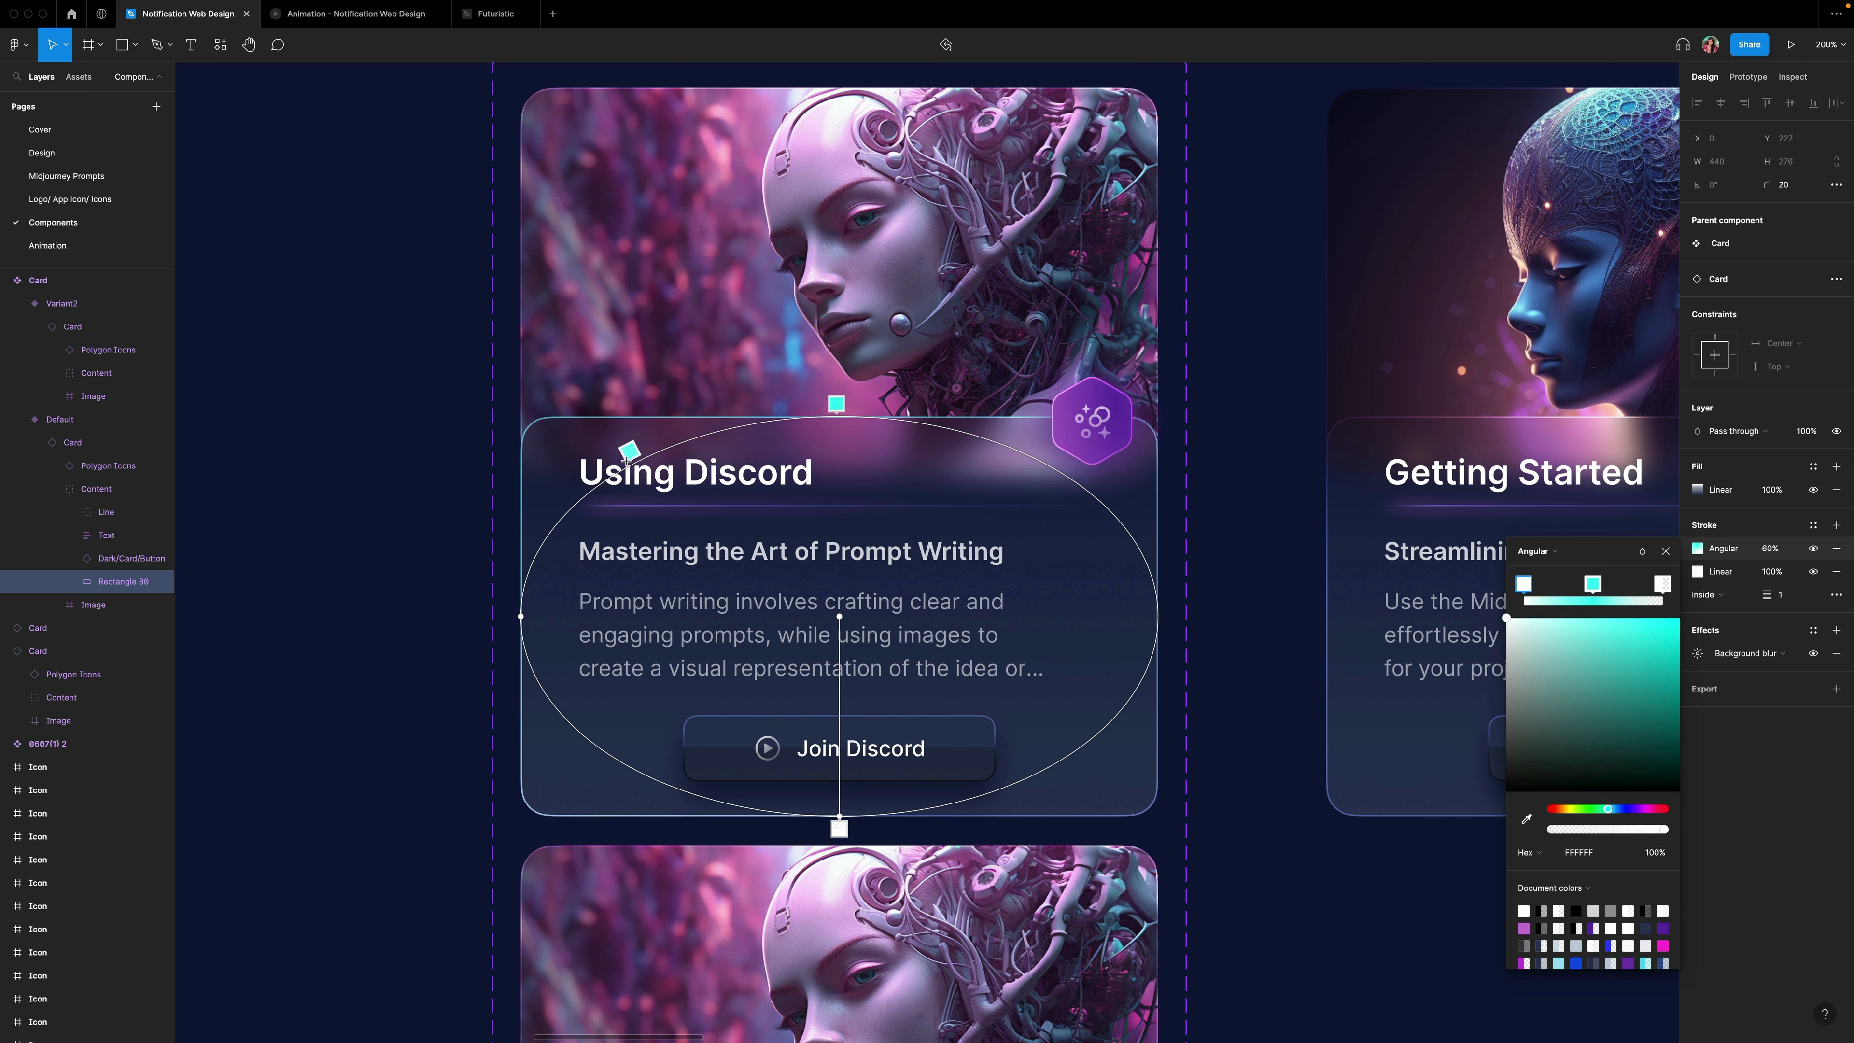
Add two stops to the angular border gradient and color the upper-right one 3342FF at 0% opacity.
click(620, 459)
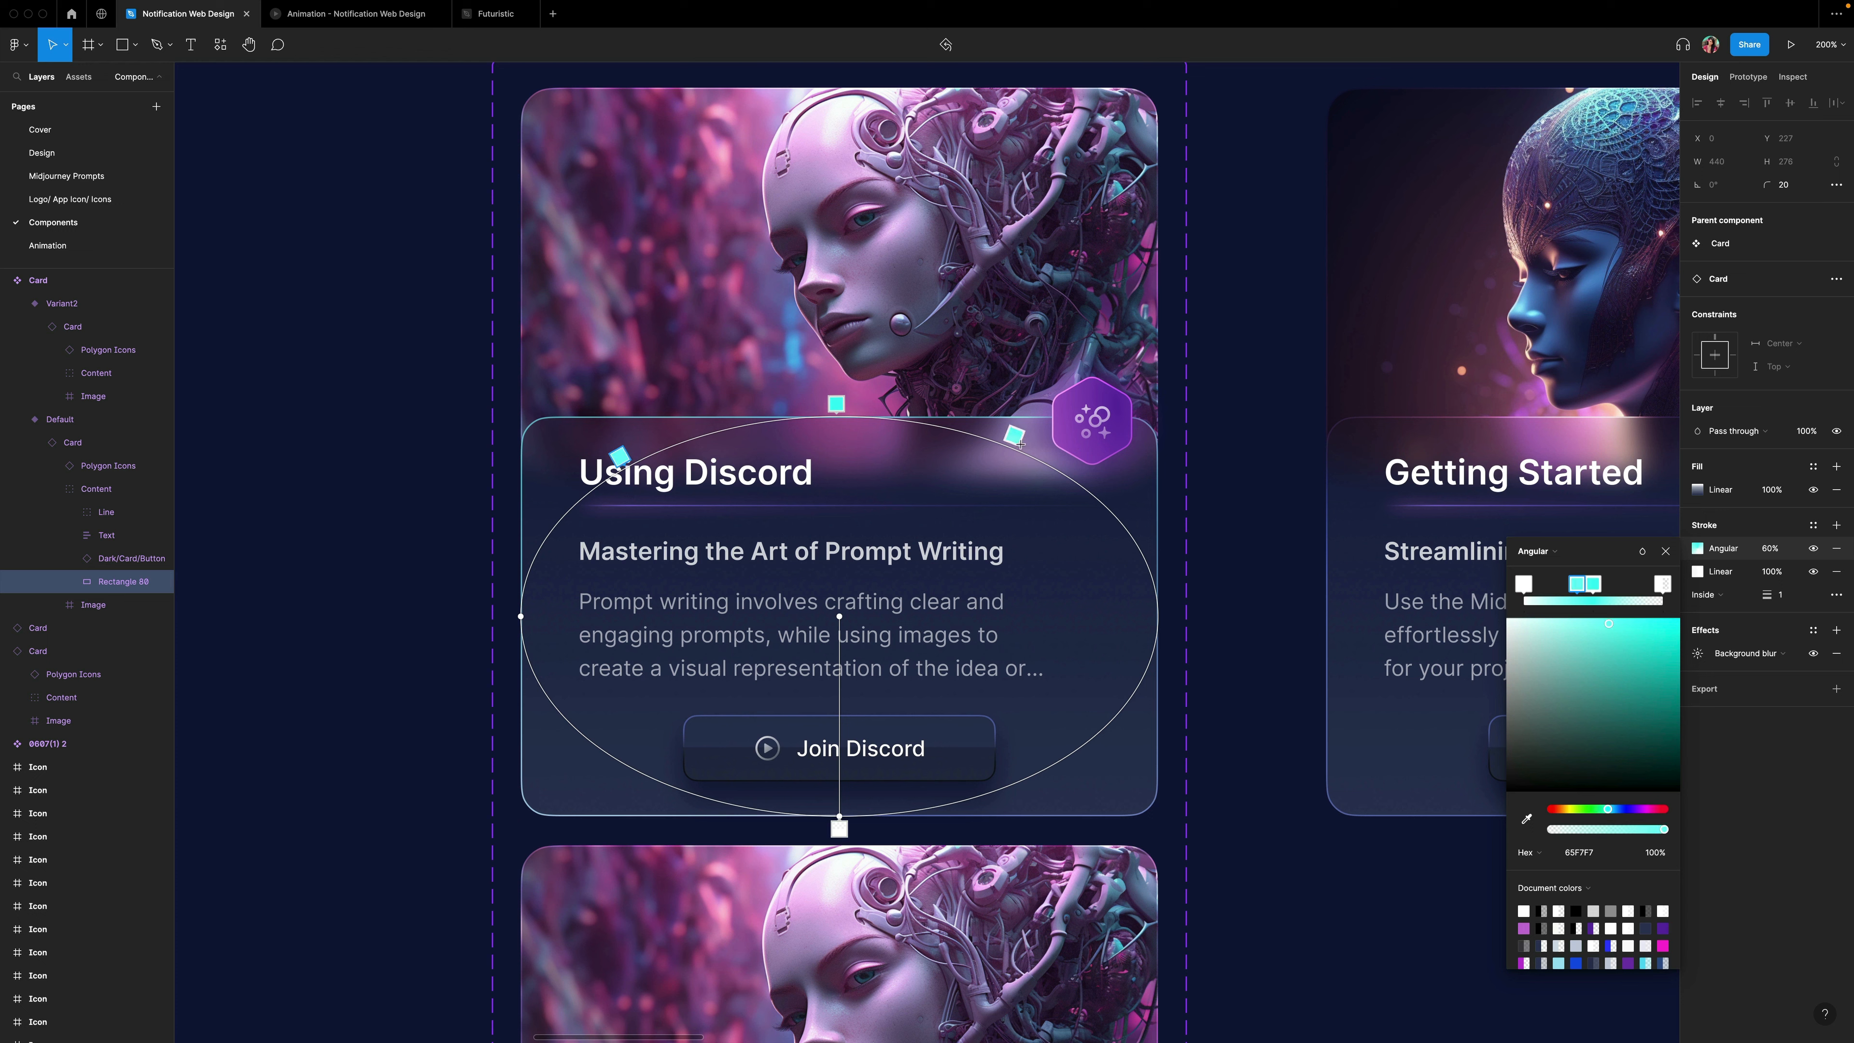
click(1065, 461)
click(1559, 861)
text(334)
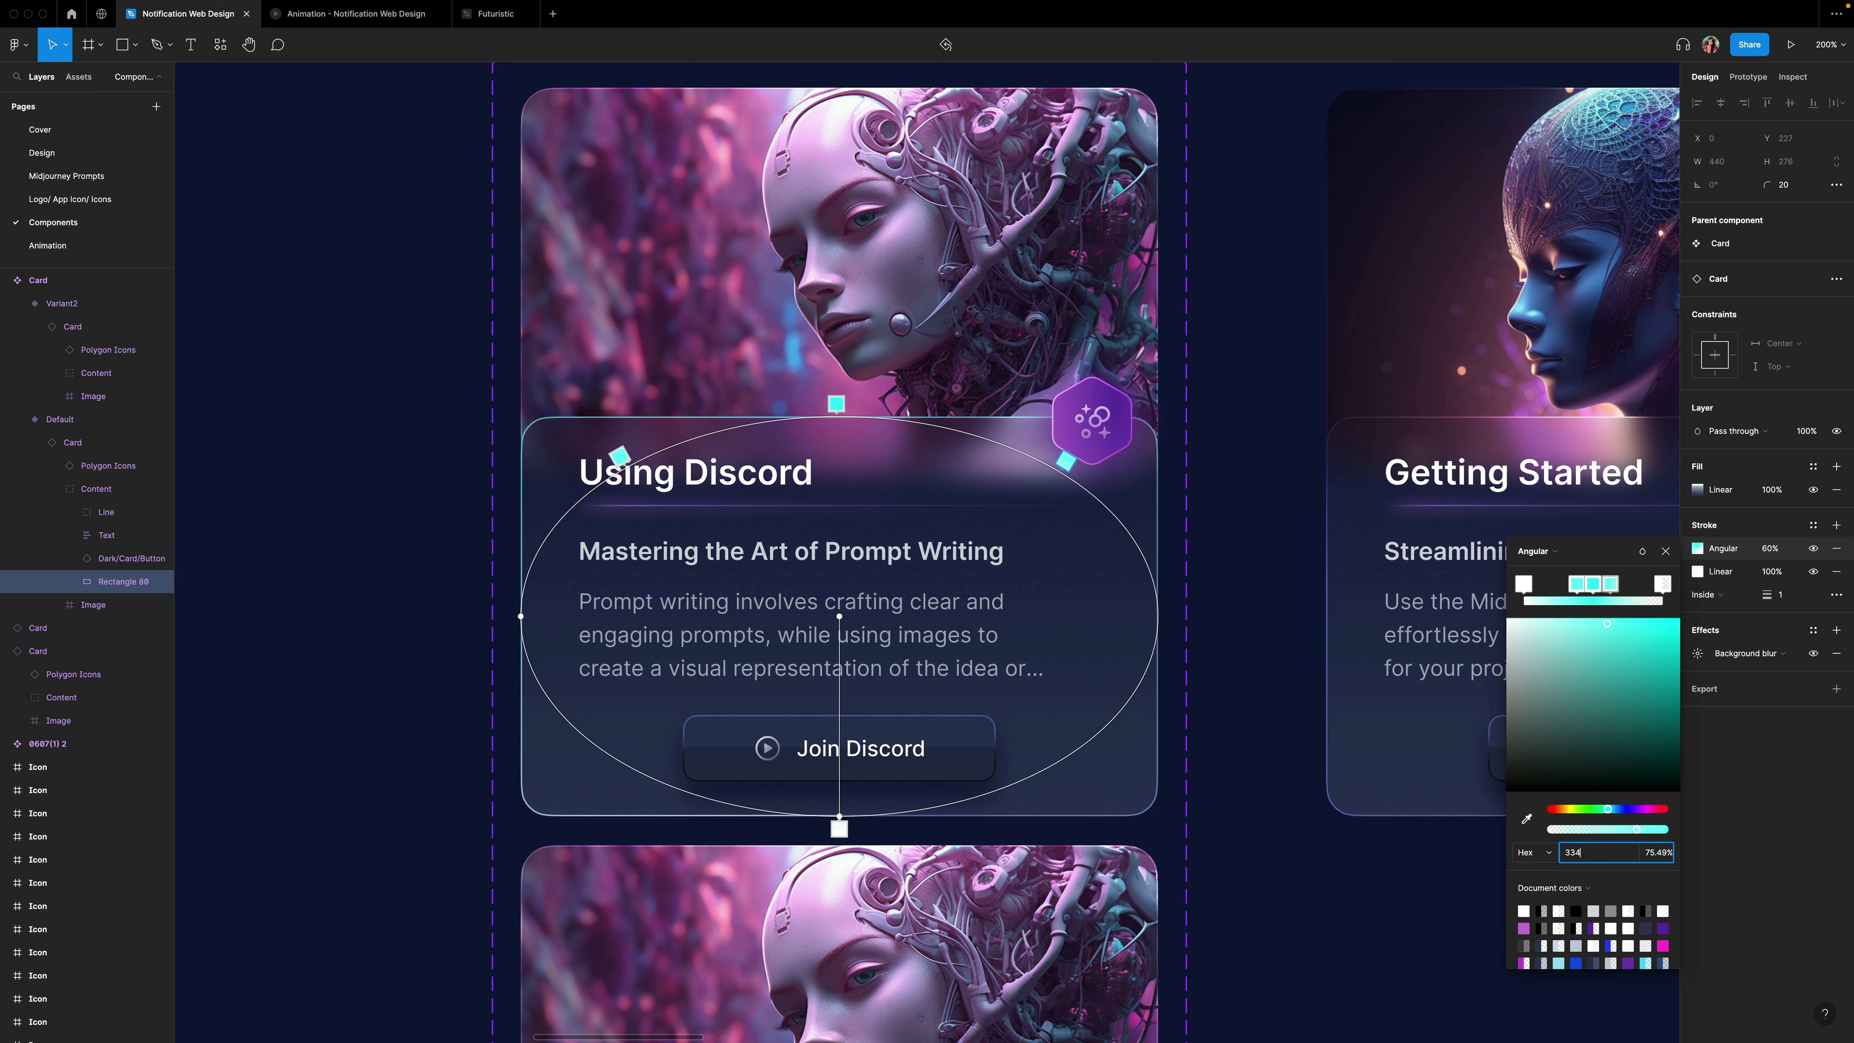
text(2FF)
key(Return)
key(ctrl+c)
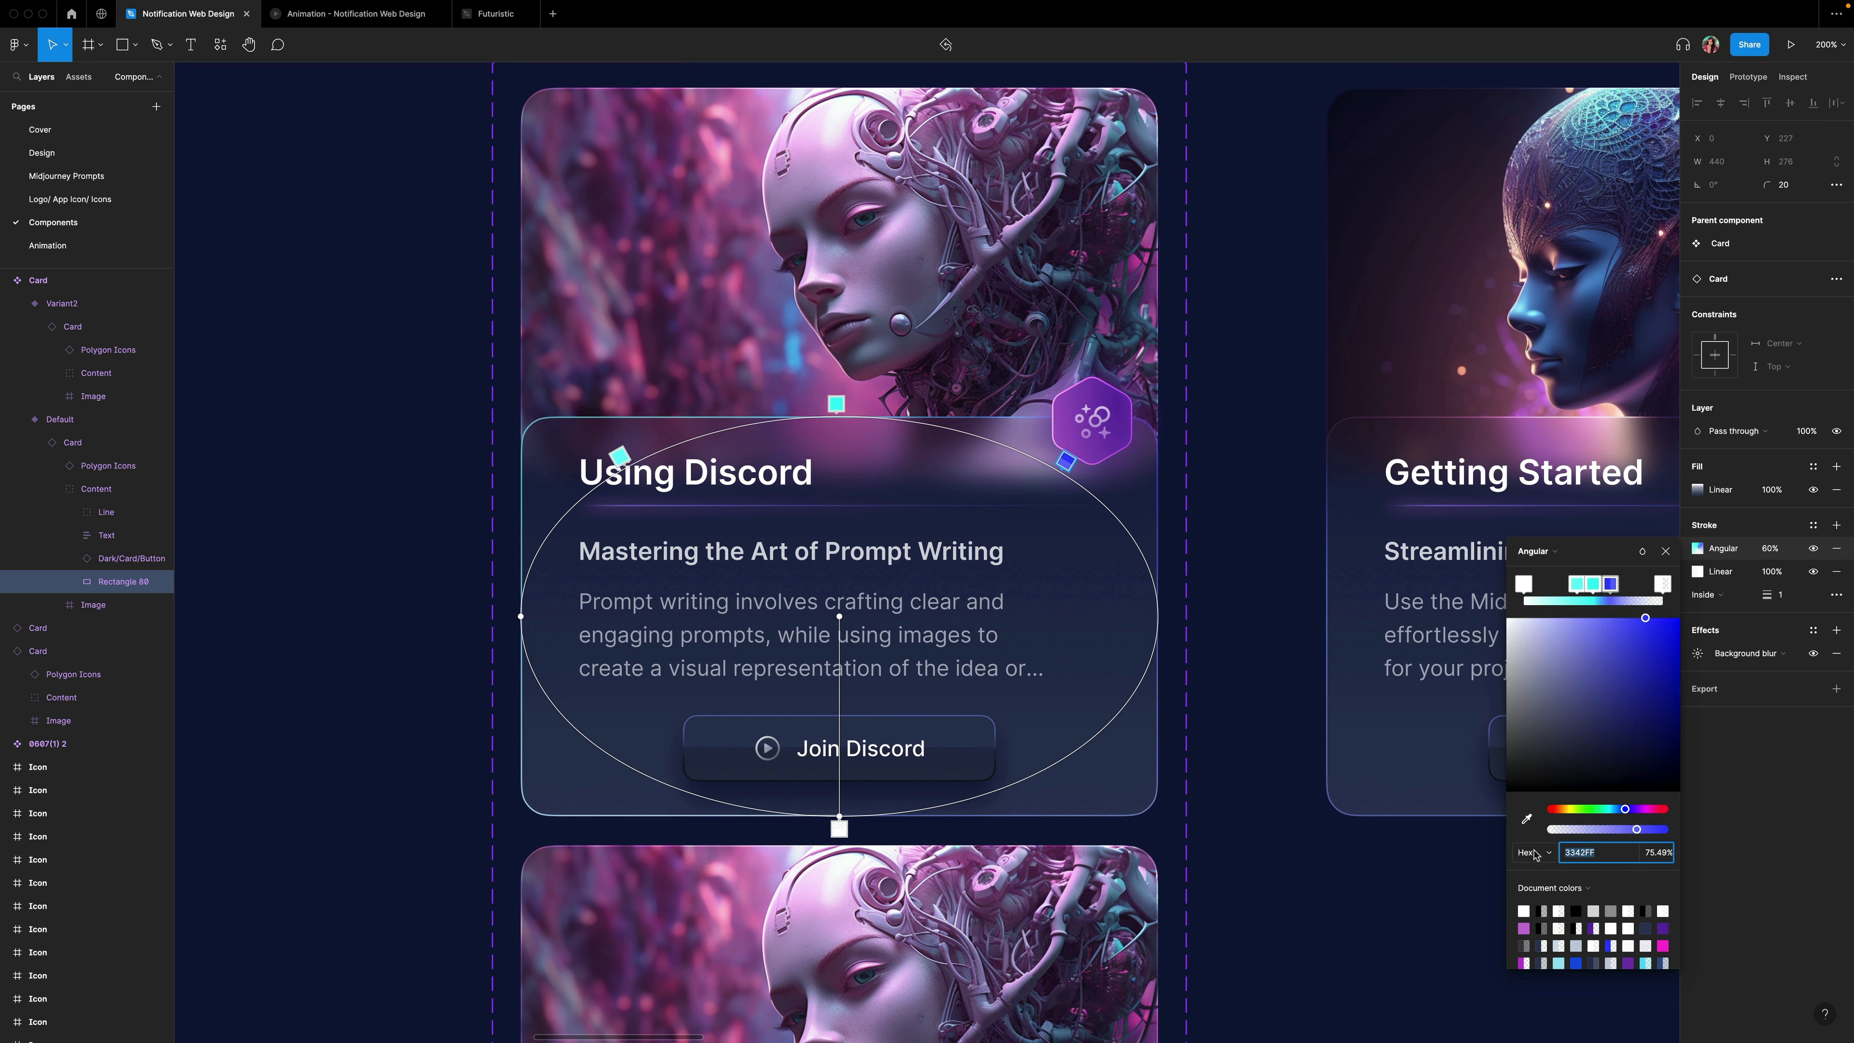
drag(1638, 830, 1545, 778)
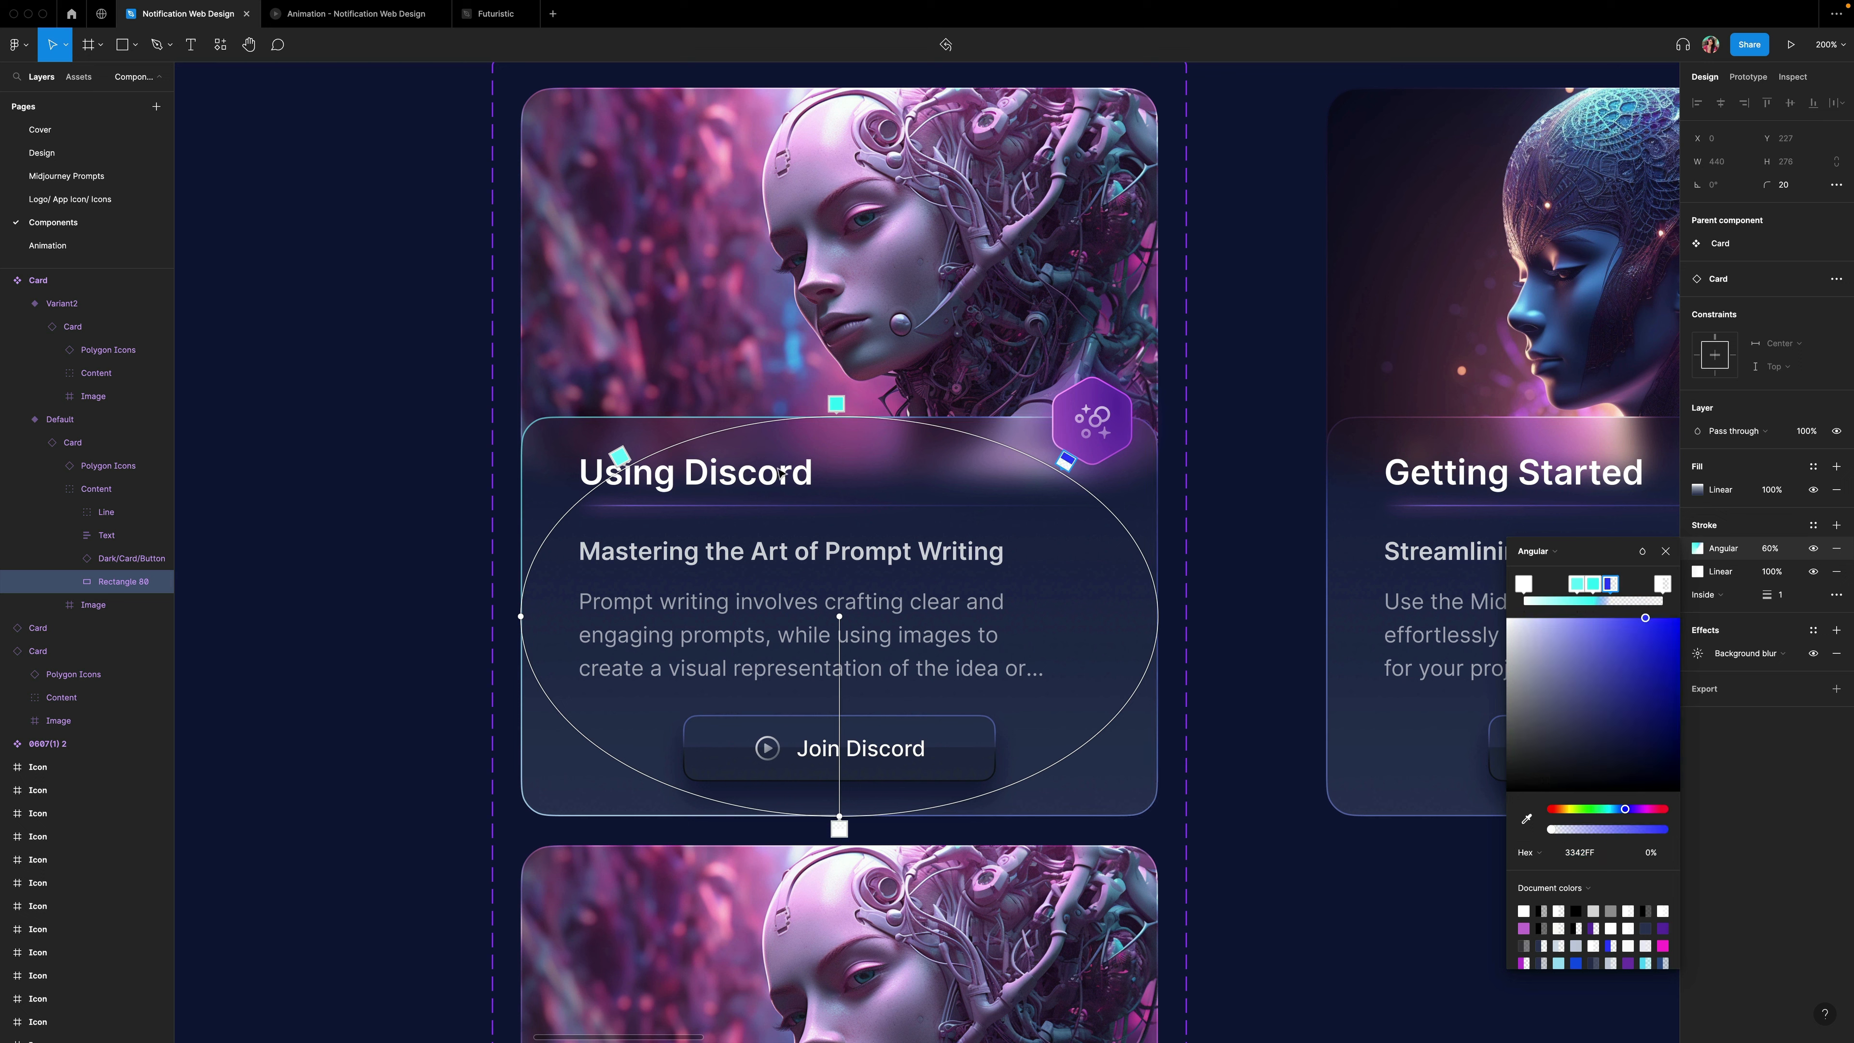
Paste 3342FF as the color of the angular gradient's upper-left stop.
click(622, 458)
click(1584, 852)
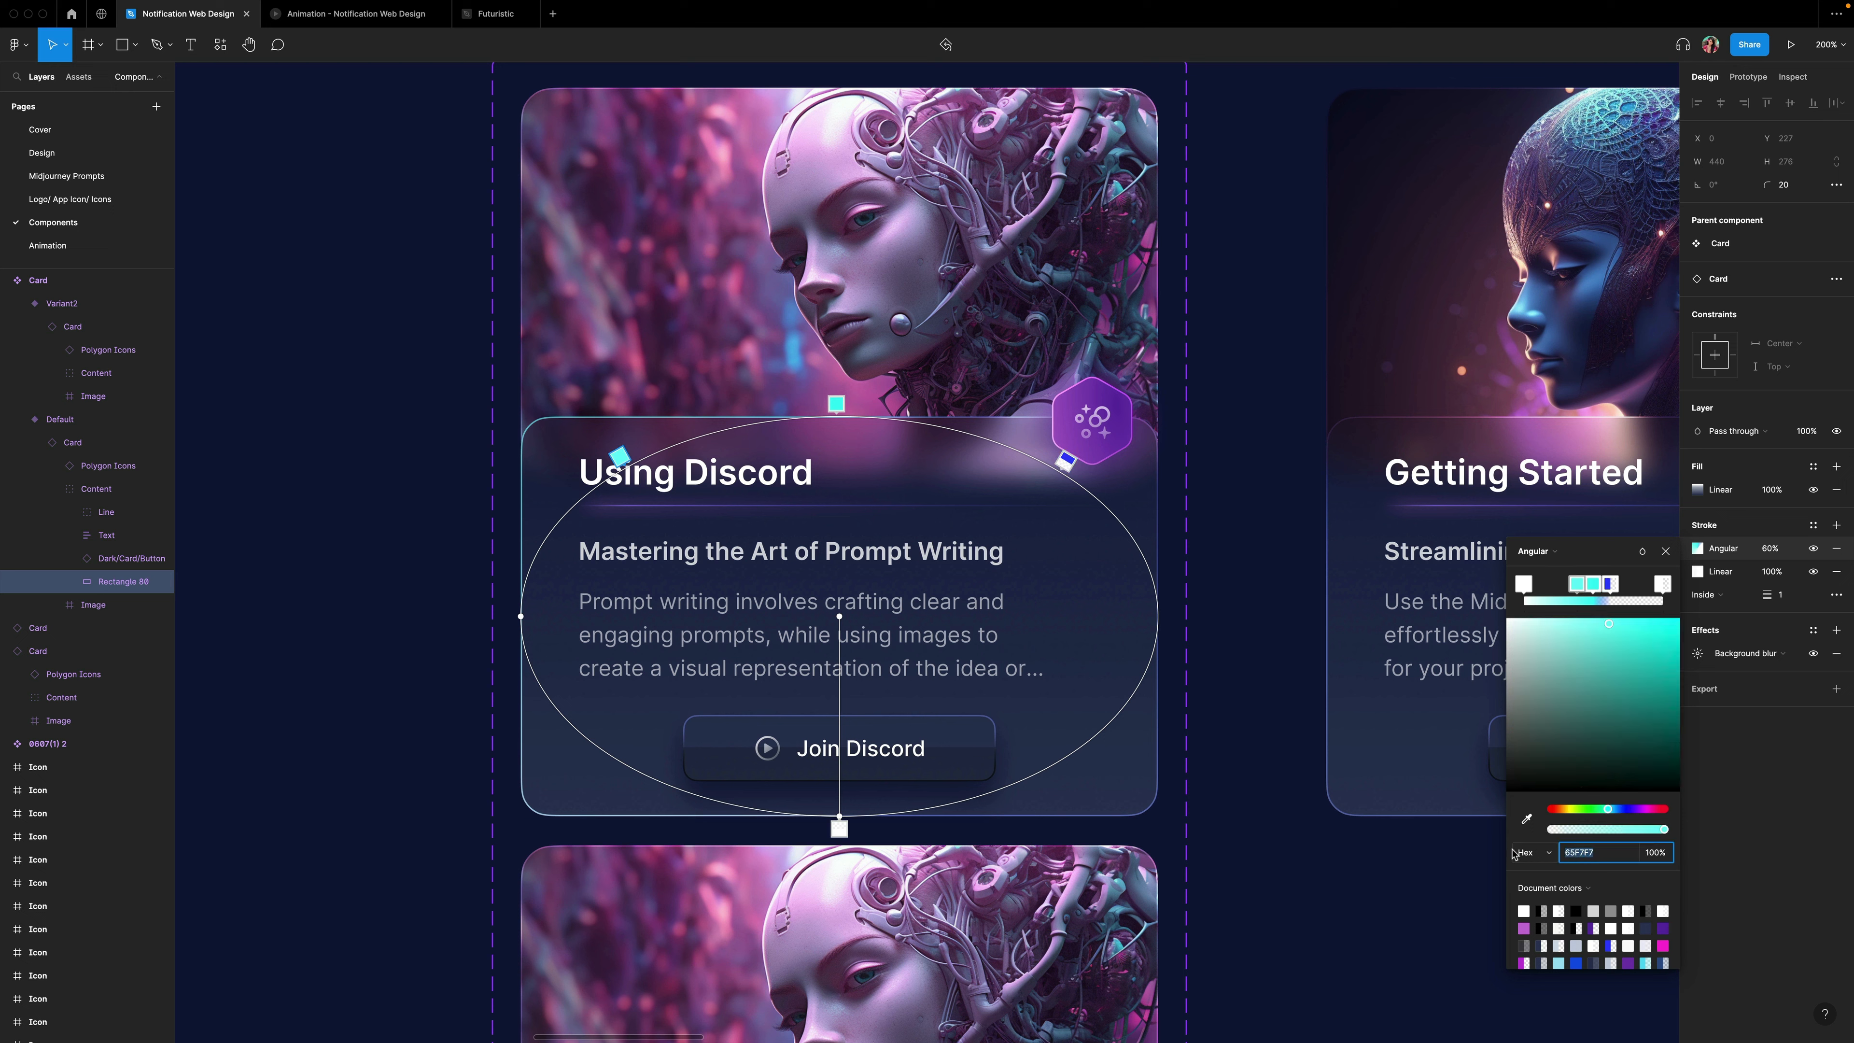
key(ctrl+v)
key(Return)
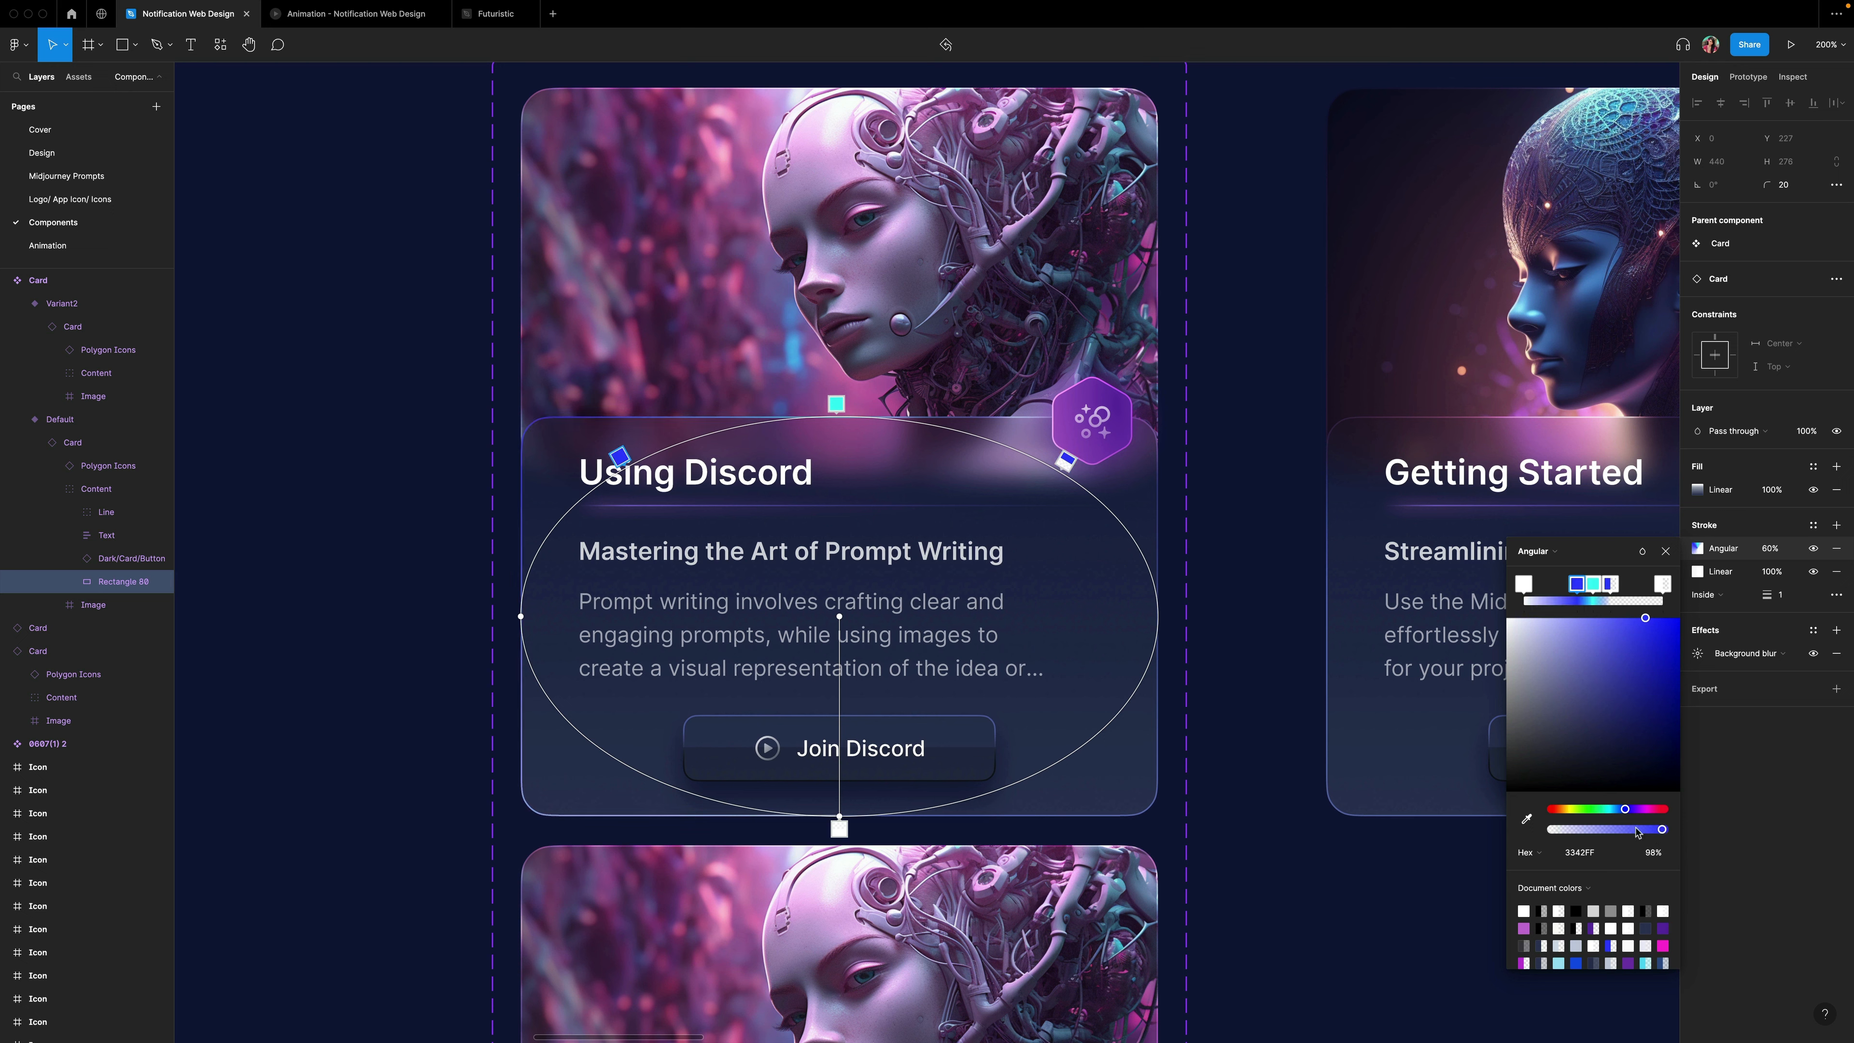
key(Escape)
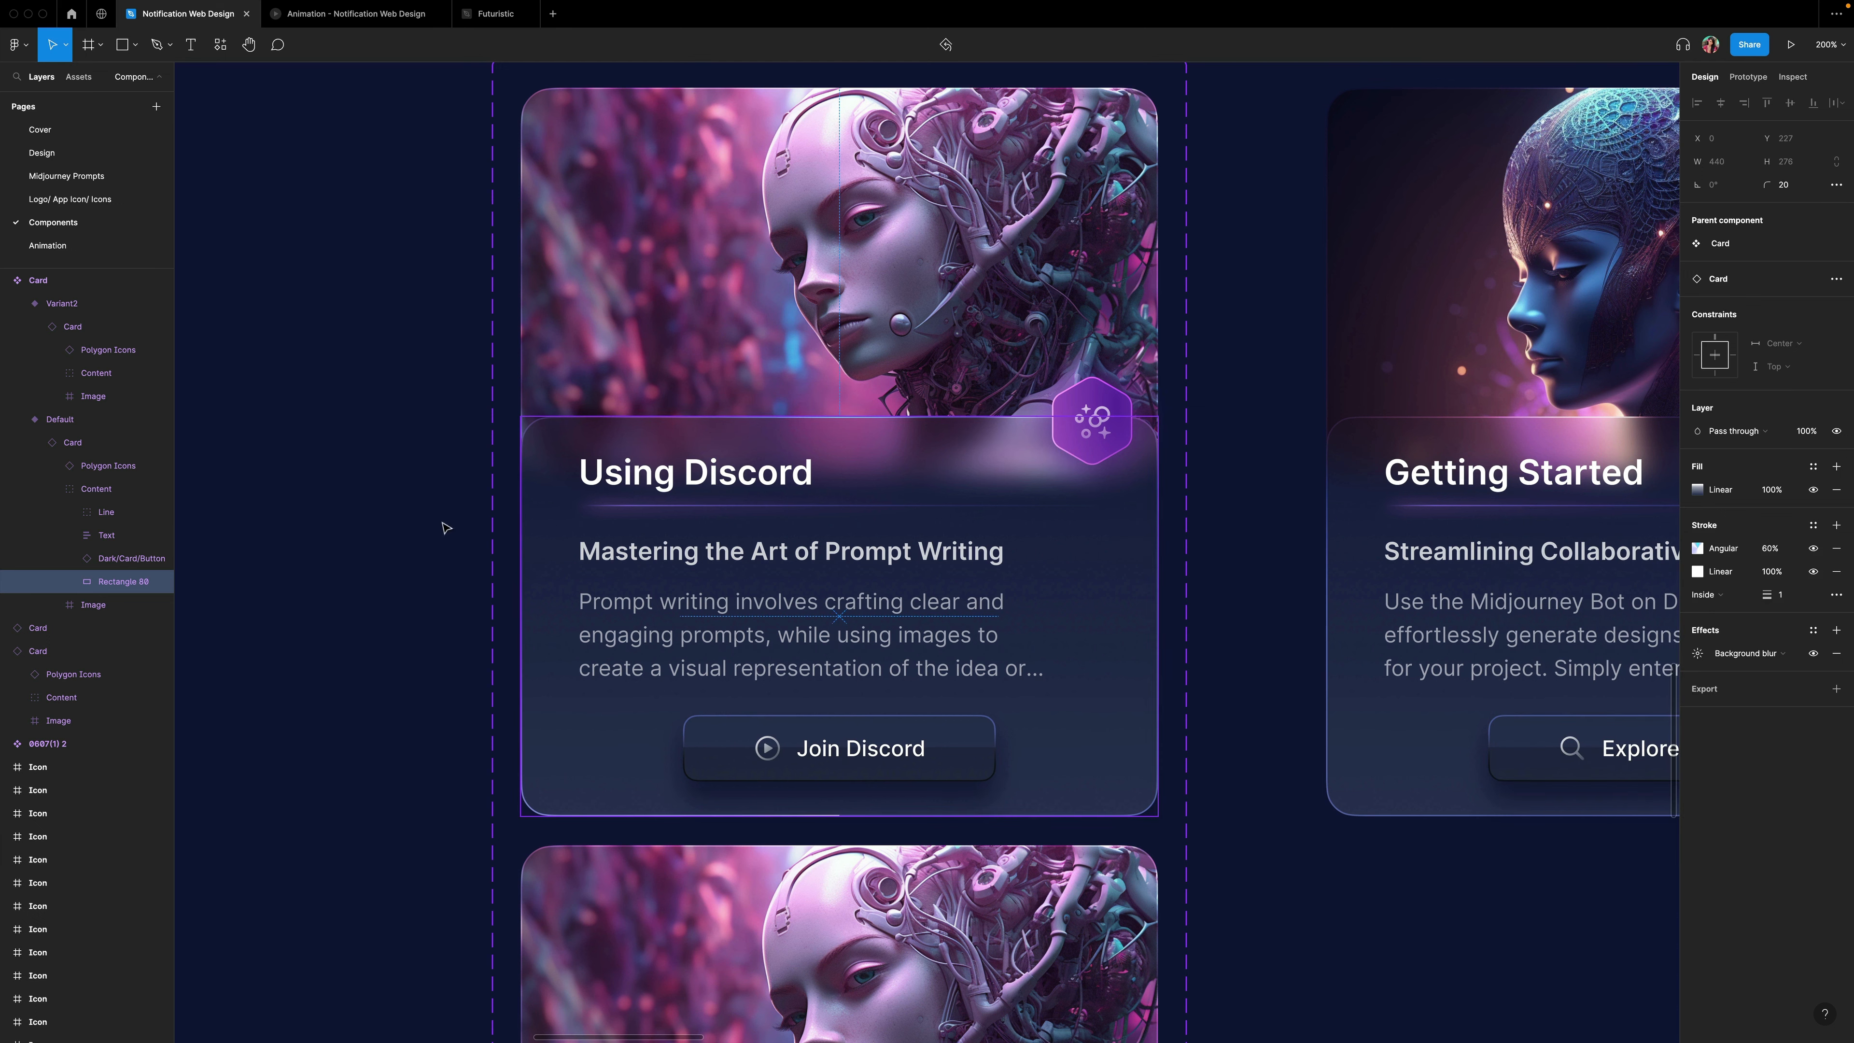
Reopen the card's angular border stroke and add a stop at the card's lower-right corner.
click(467, 523)
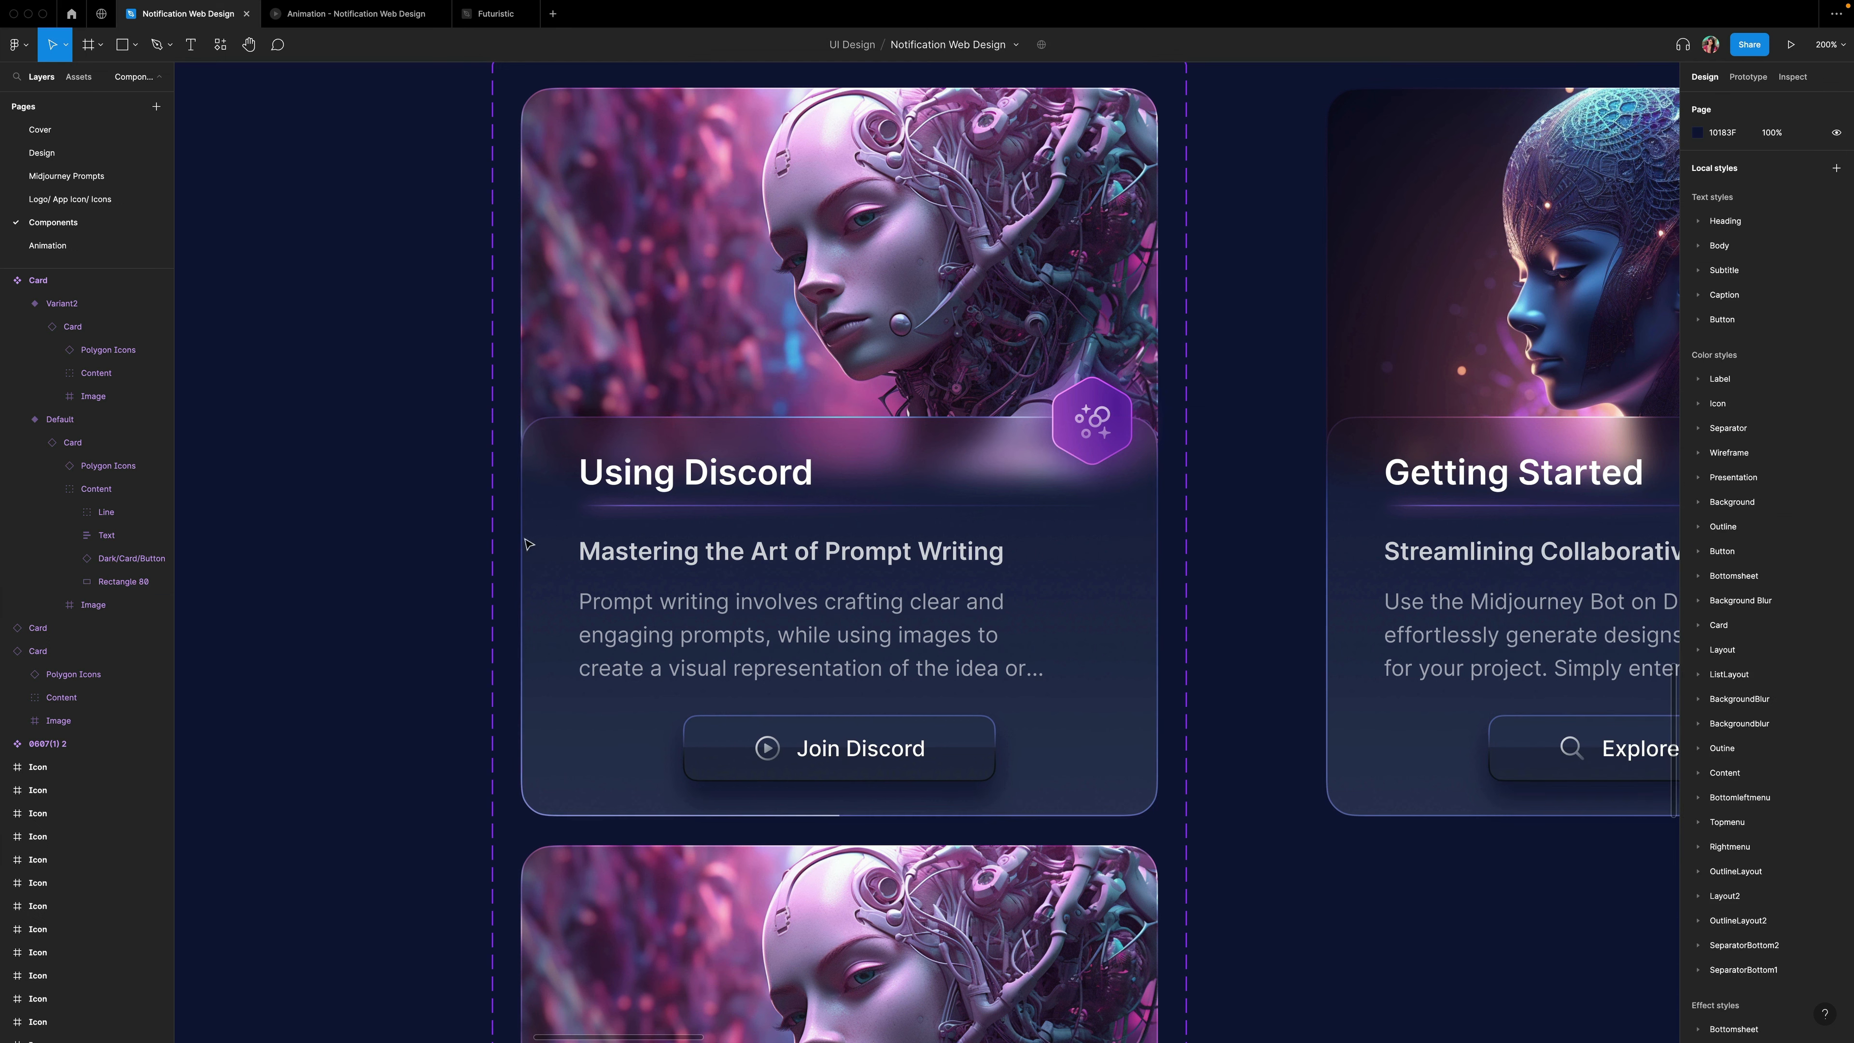
click(679, 425)
click(1697, 549)
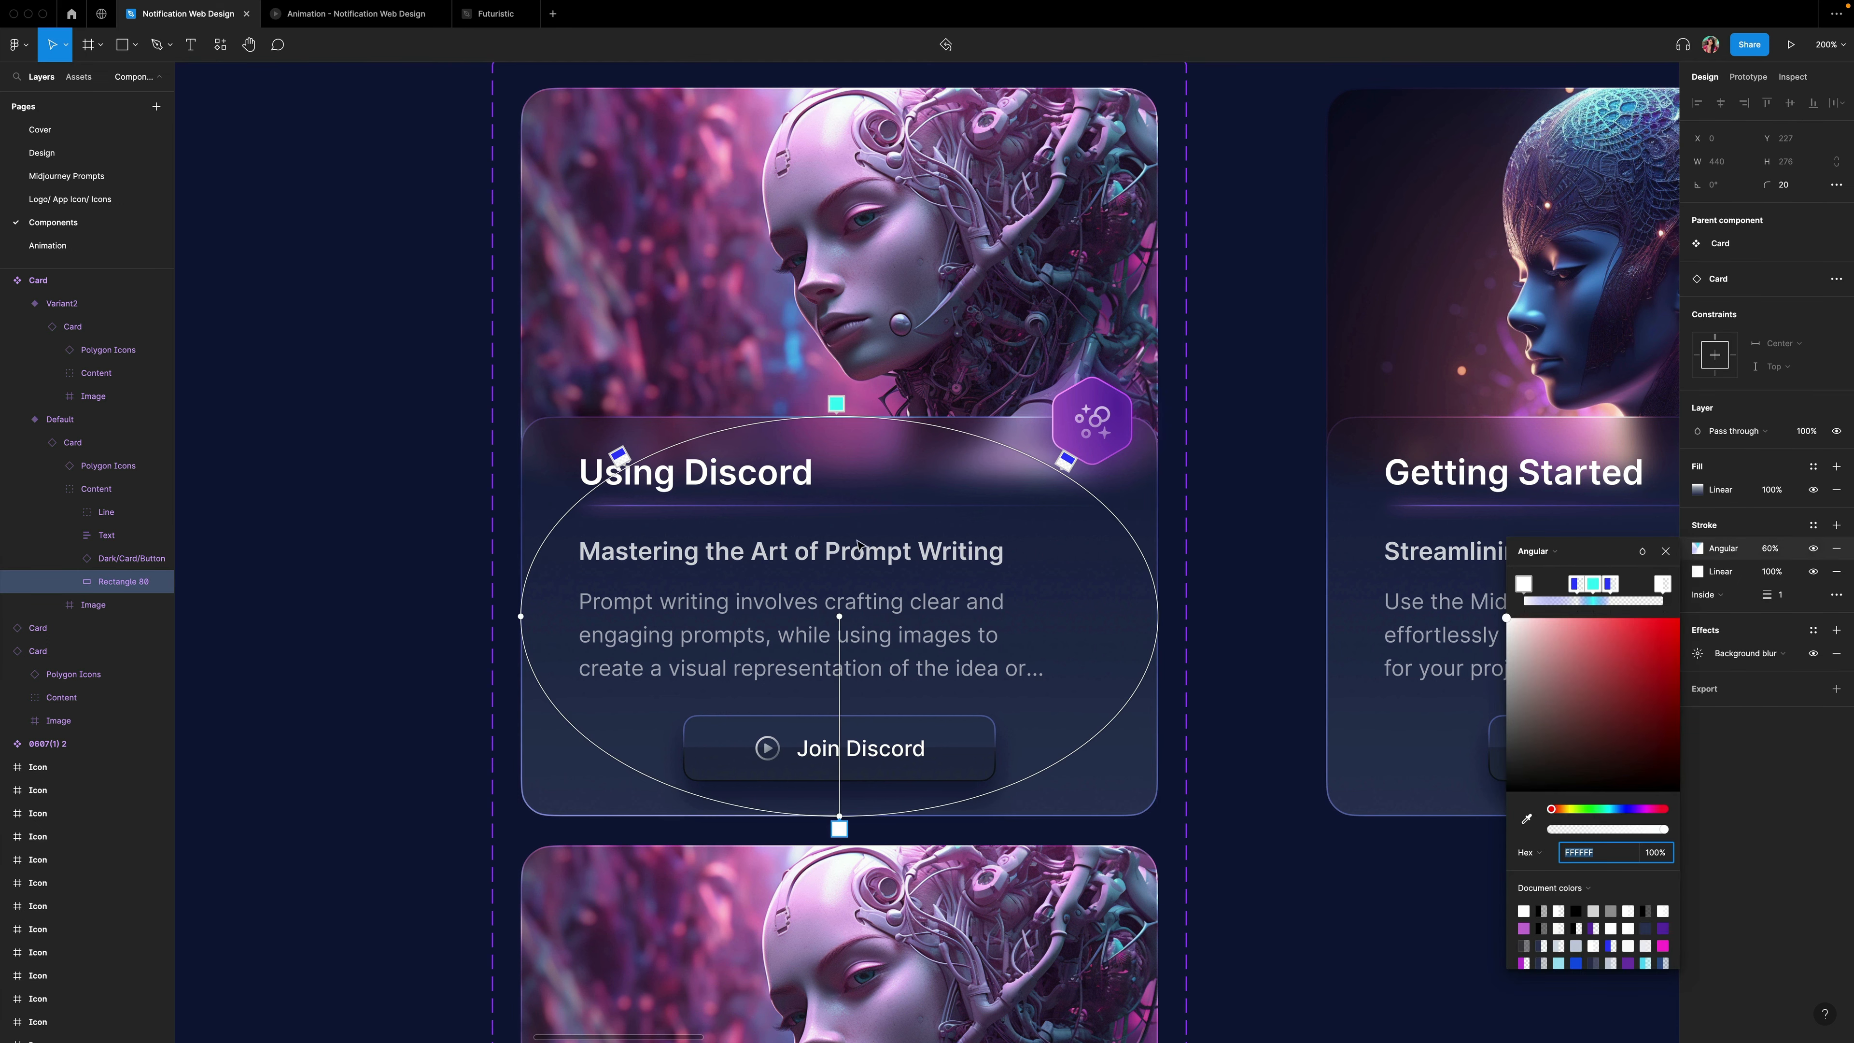
click(624, 771)
scroll(875, 835, down, 1)
drag(889, 823, 1075, 763)
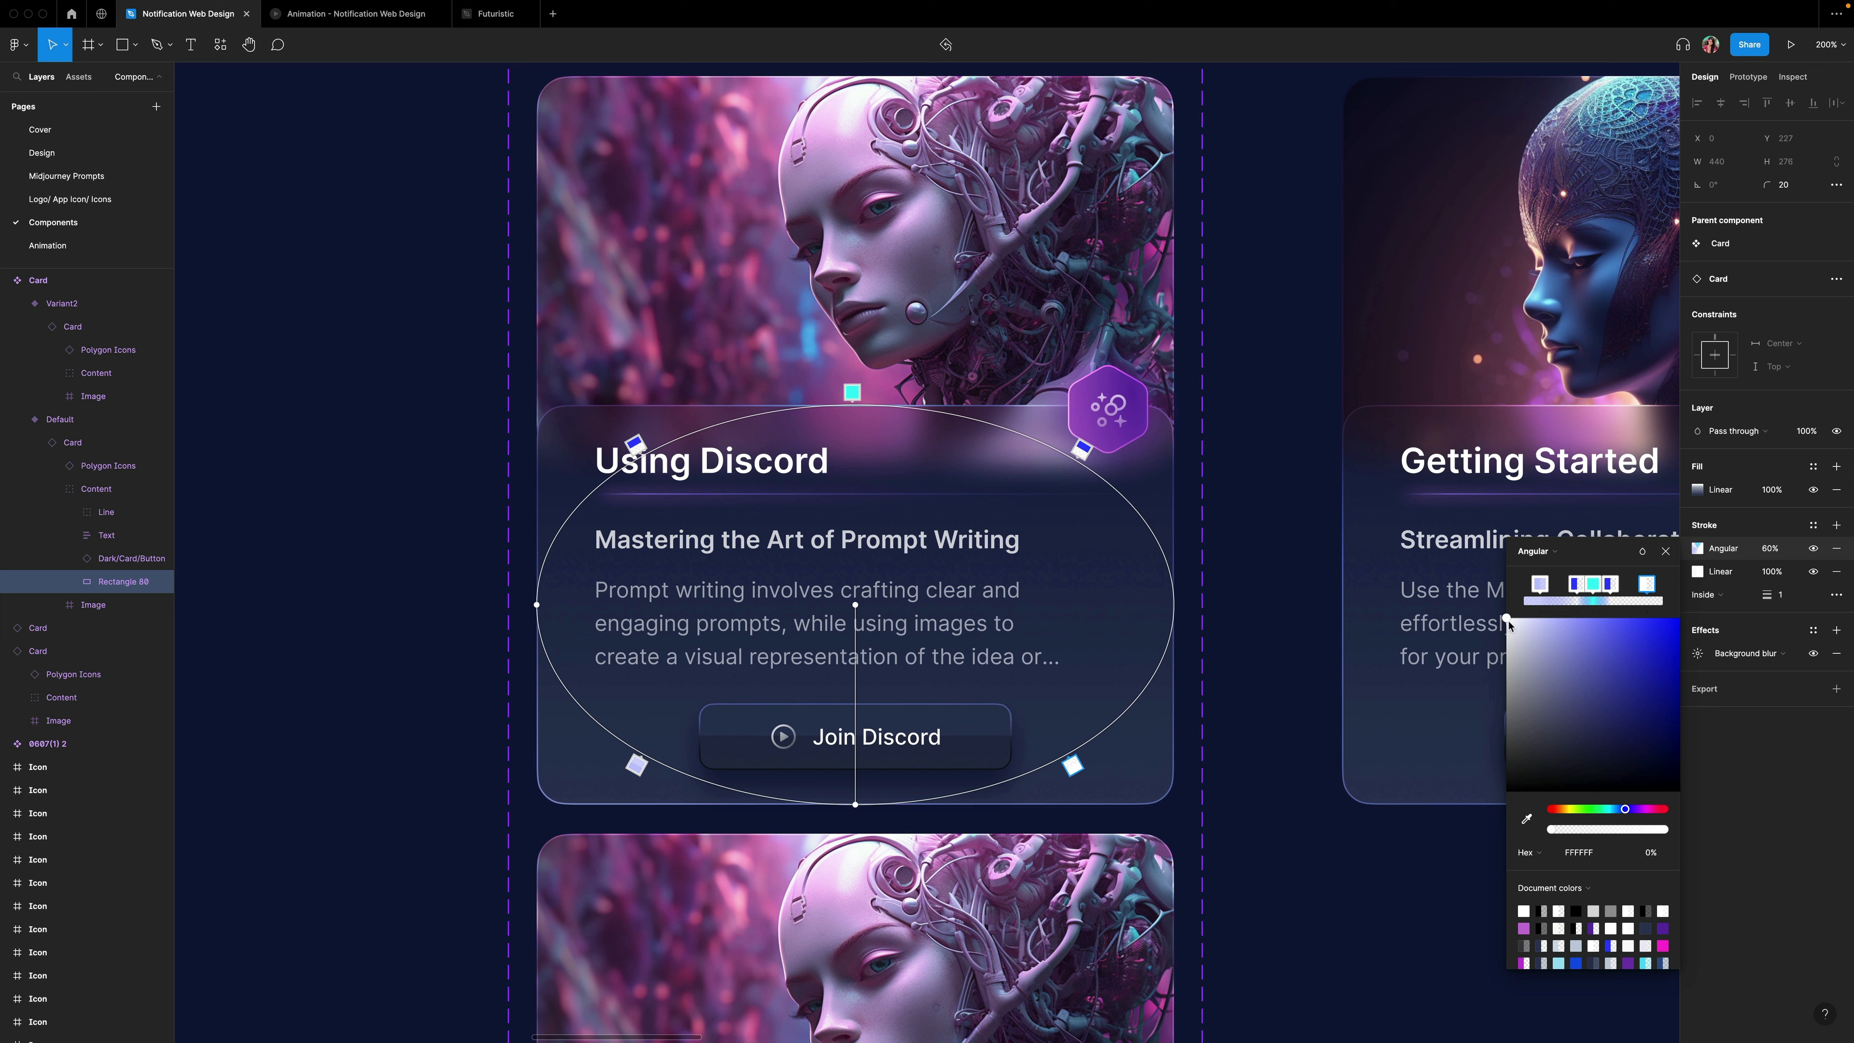
Color the lower-right gradient stop black at 10% opacity.
drag(1508, 624, 1506, 791)
click(1658, 854)
key(Return)
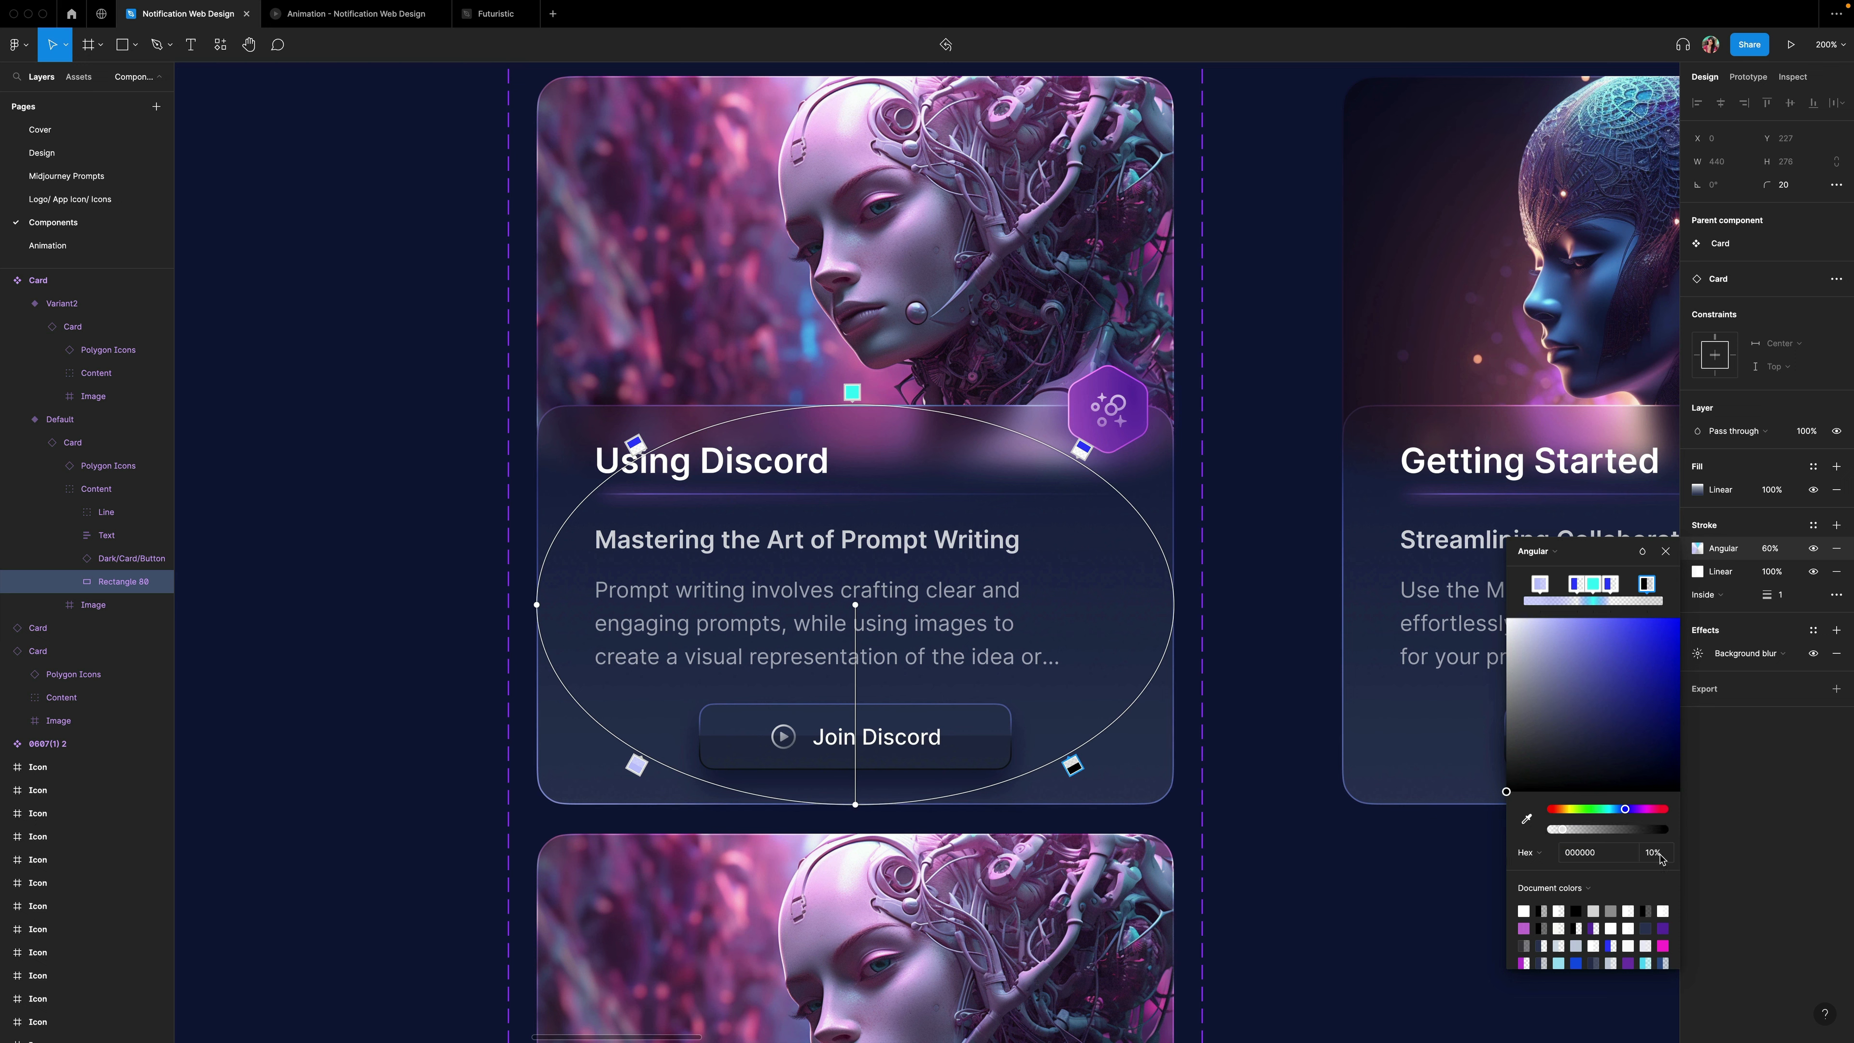
Color the lower-left gradient stop black at 10% opacity.
click(636, 765)
drag(1548, 620, 1452, 833)
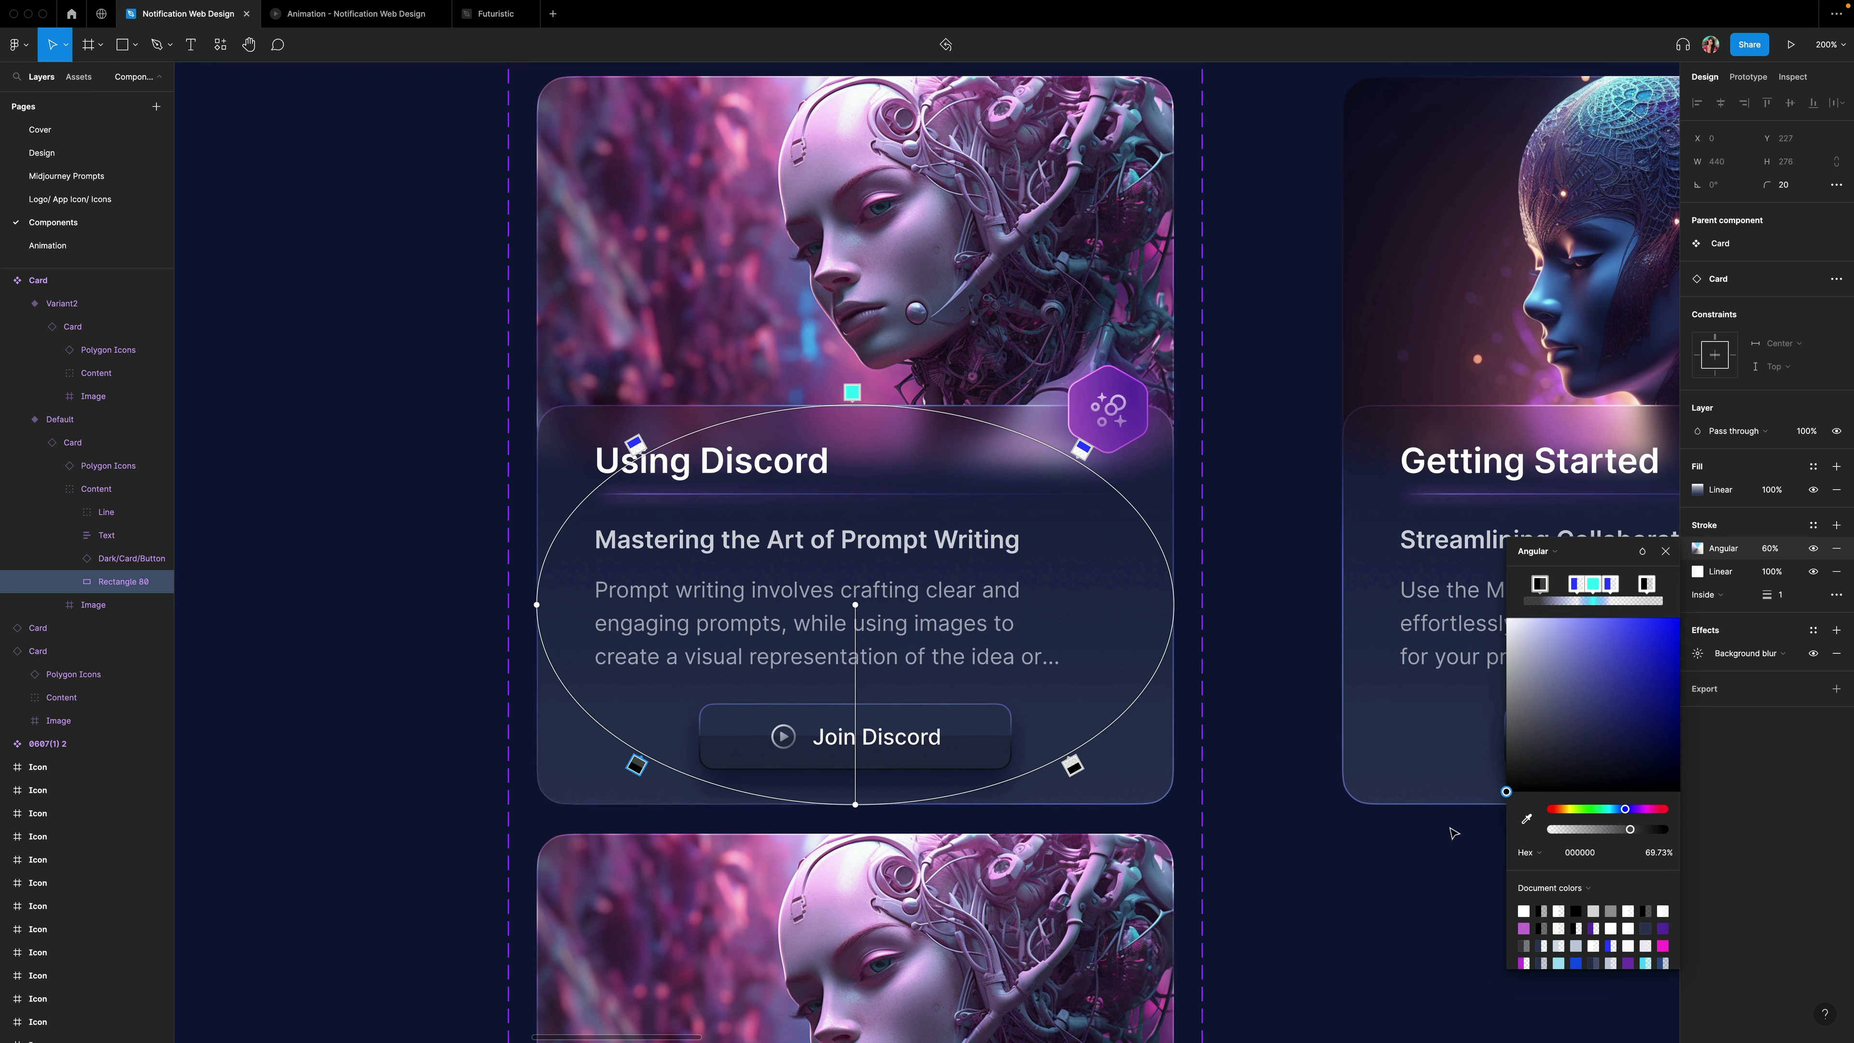
click(1653, 852)
text(10)
key(Return)
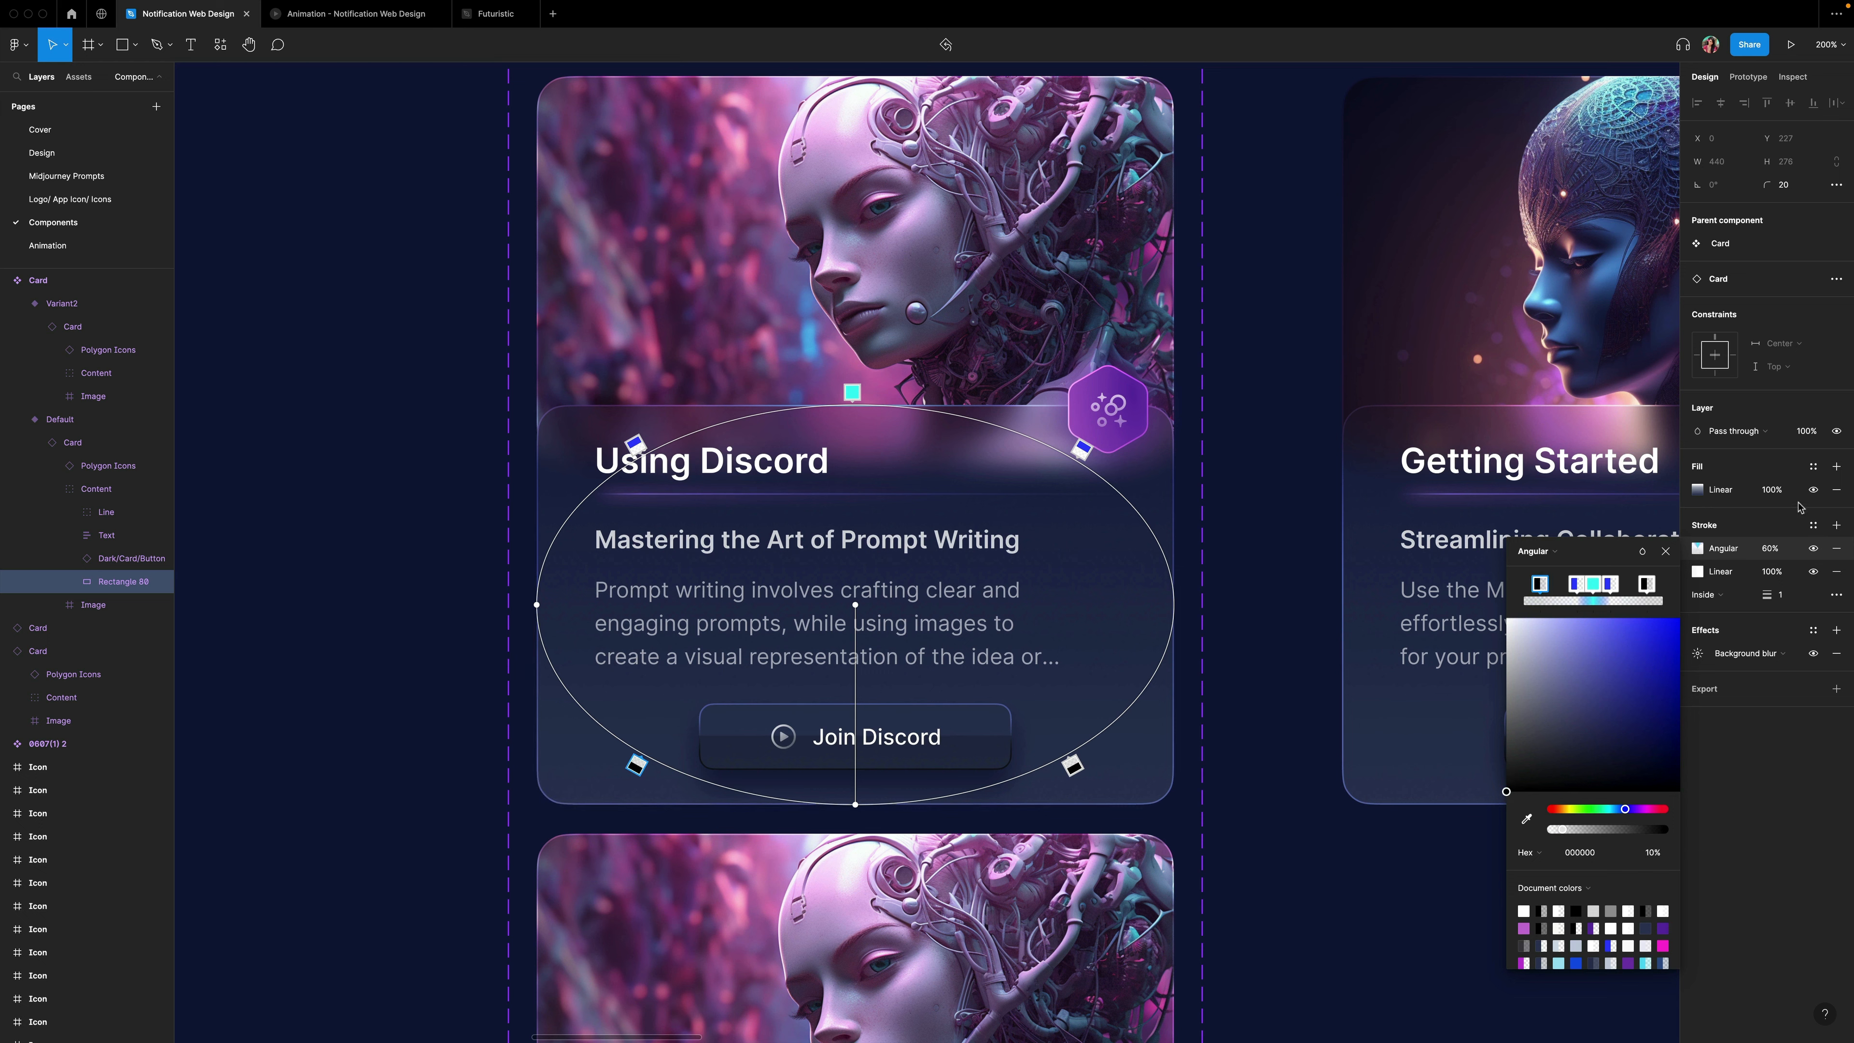
Set the angular border stroke's opacity to 100%.
click(1770, 549)
text(100)
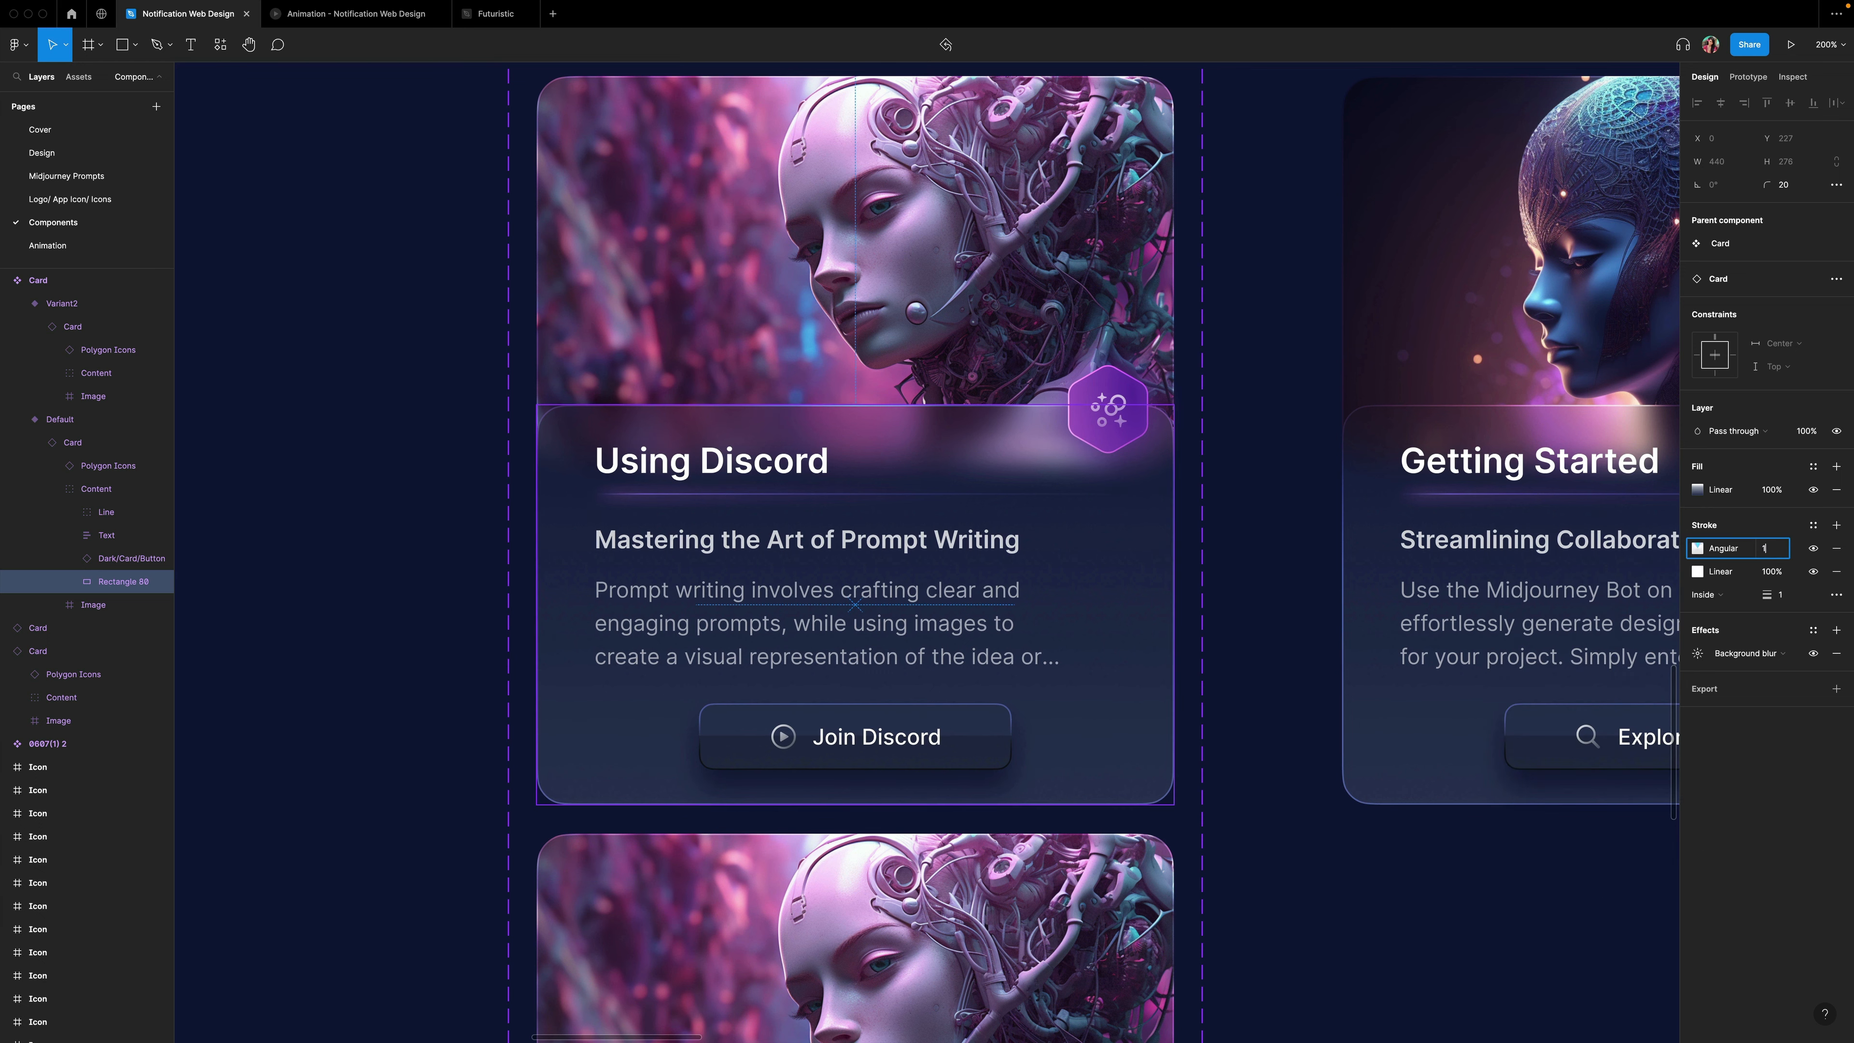
key(Return)
Rotate the angular gradient so its direction handle points toward the lower right of the card.
click(1697, 548)
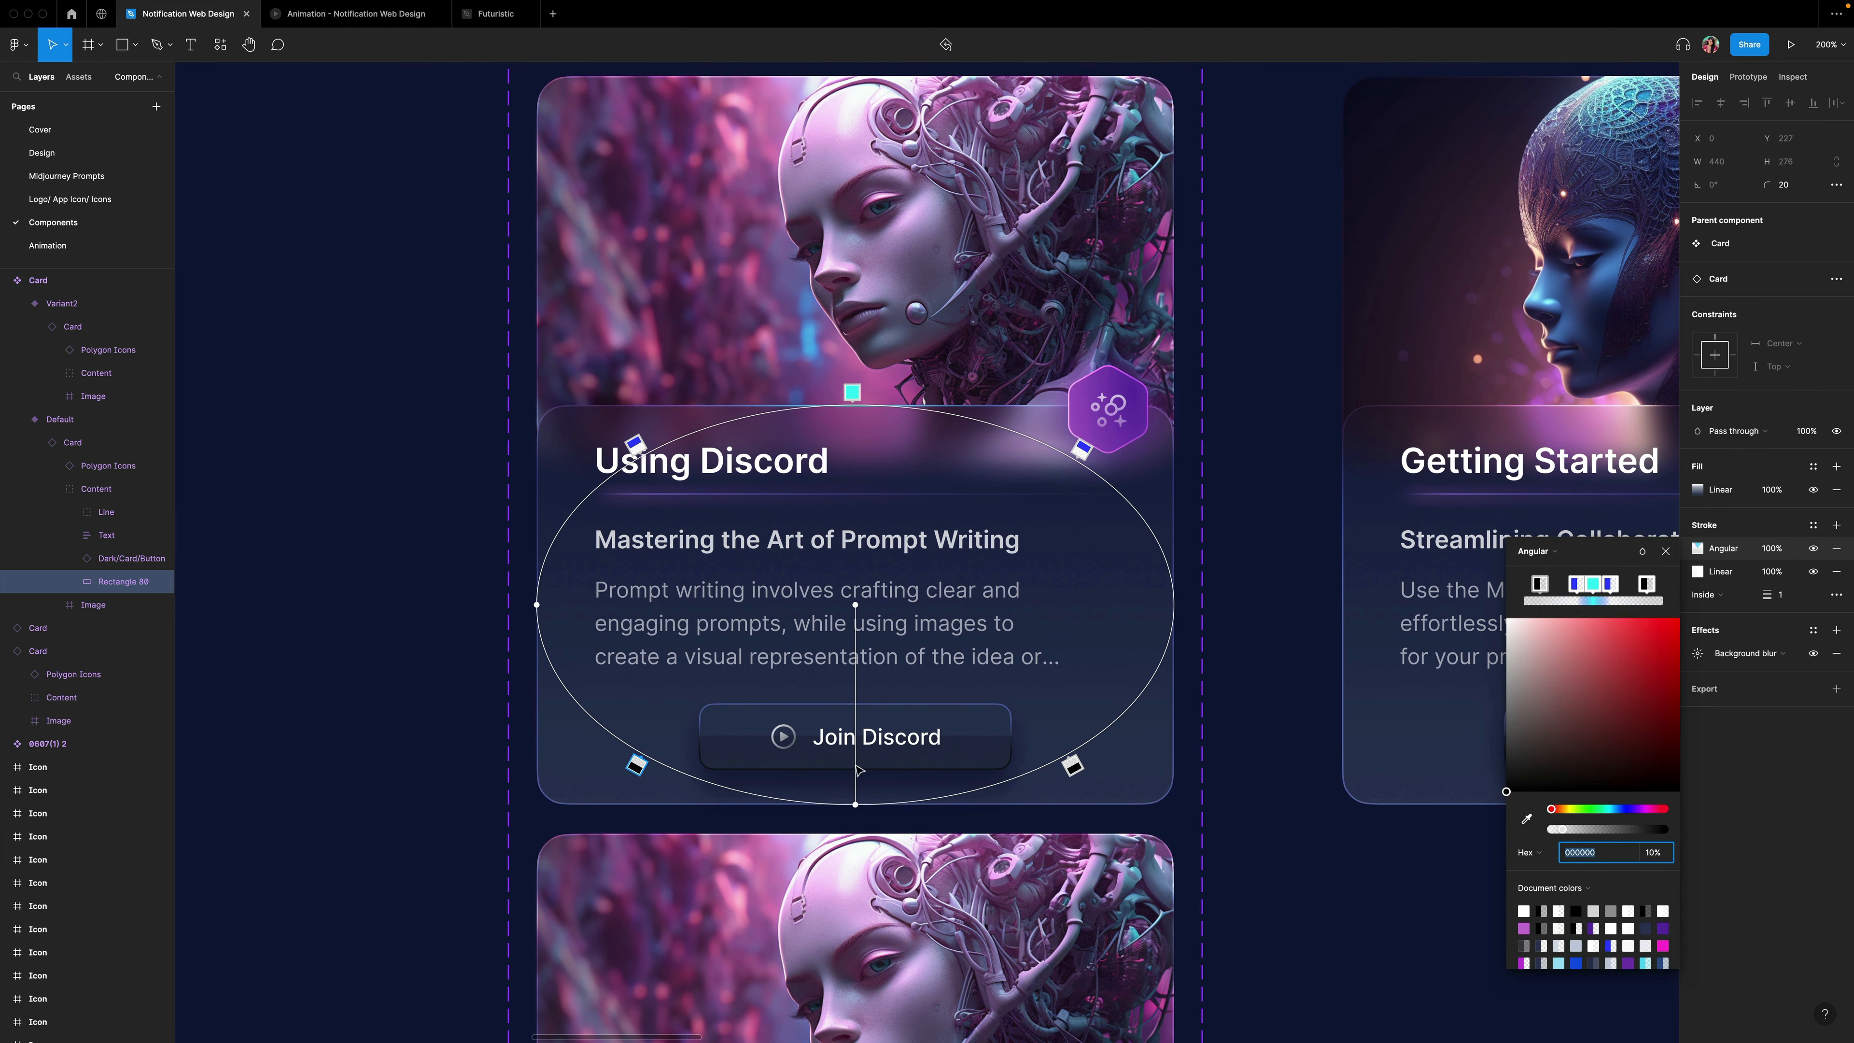
drag(855, 807, 998, 748)
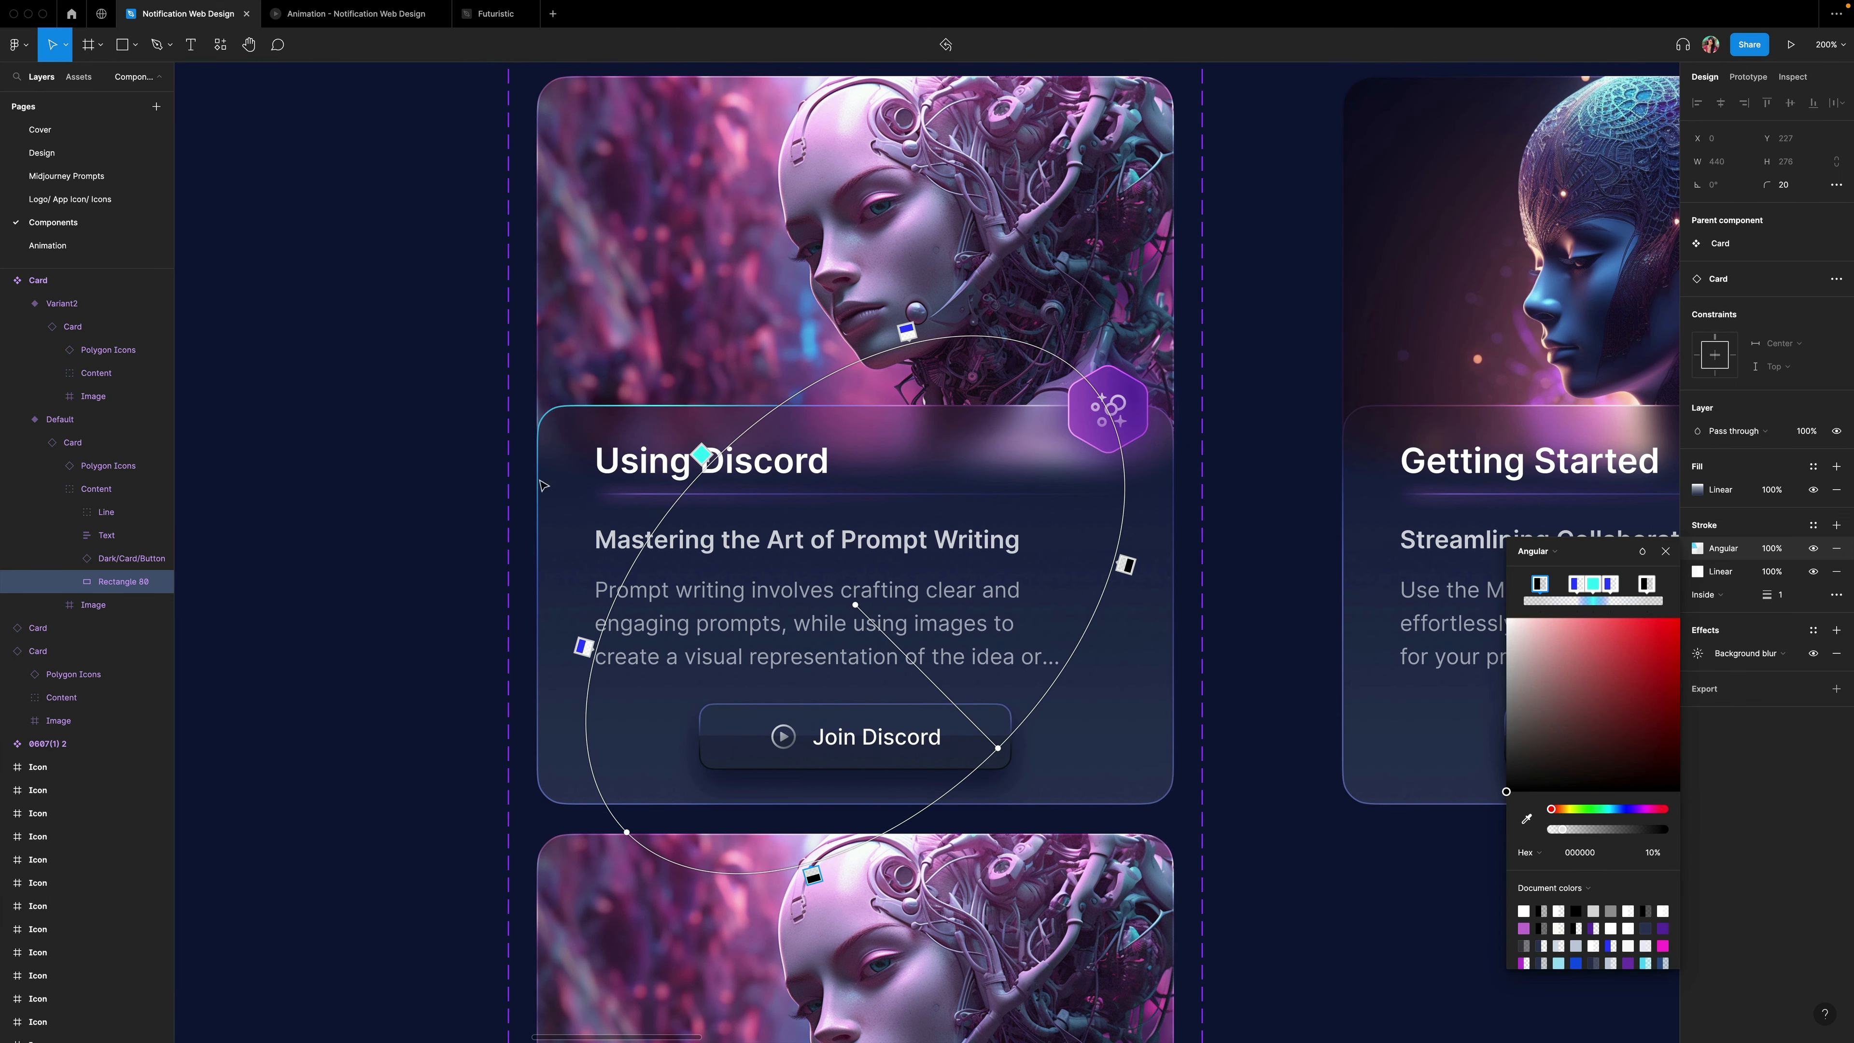
click(1666, 552)
key(Escape)
Copy the properties of the default card's border rectangle.
scroll(927, 553, down, 1)
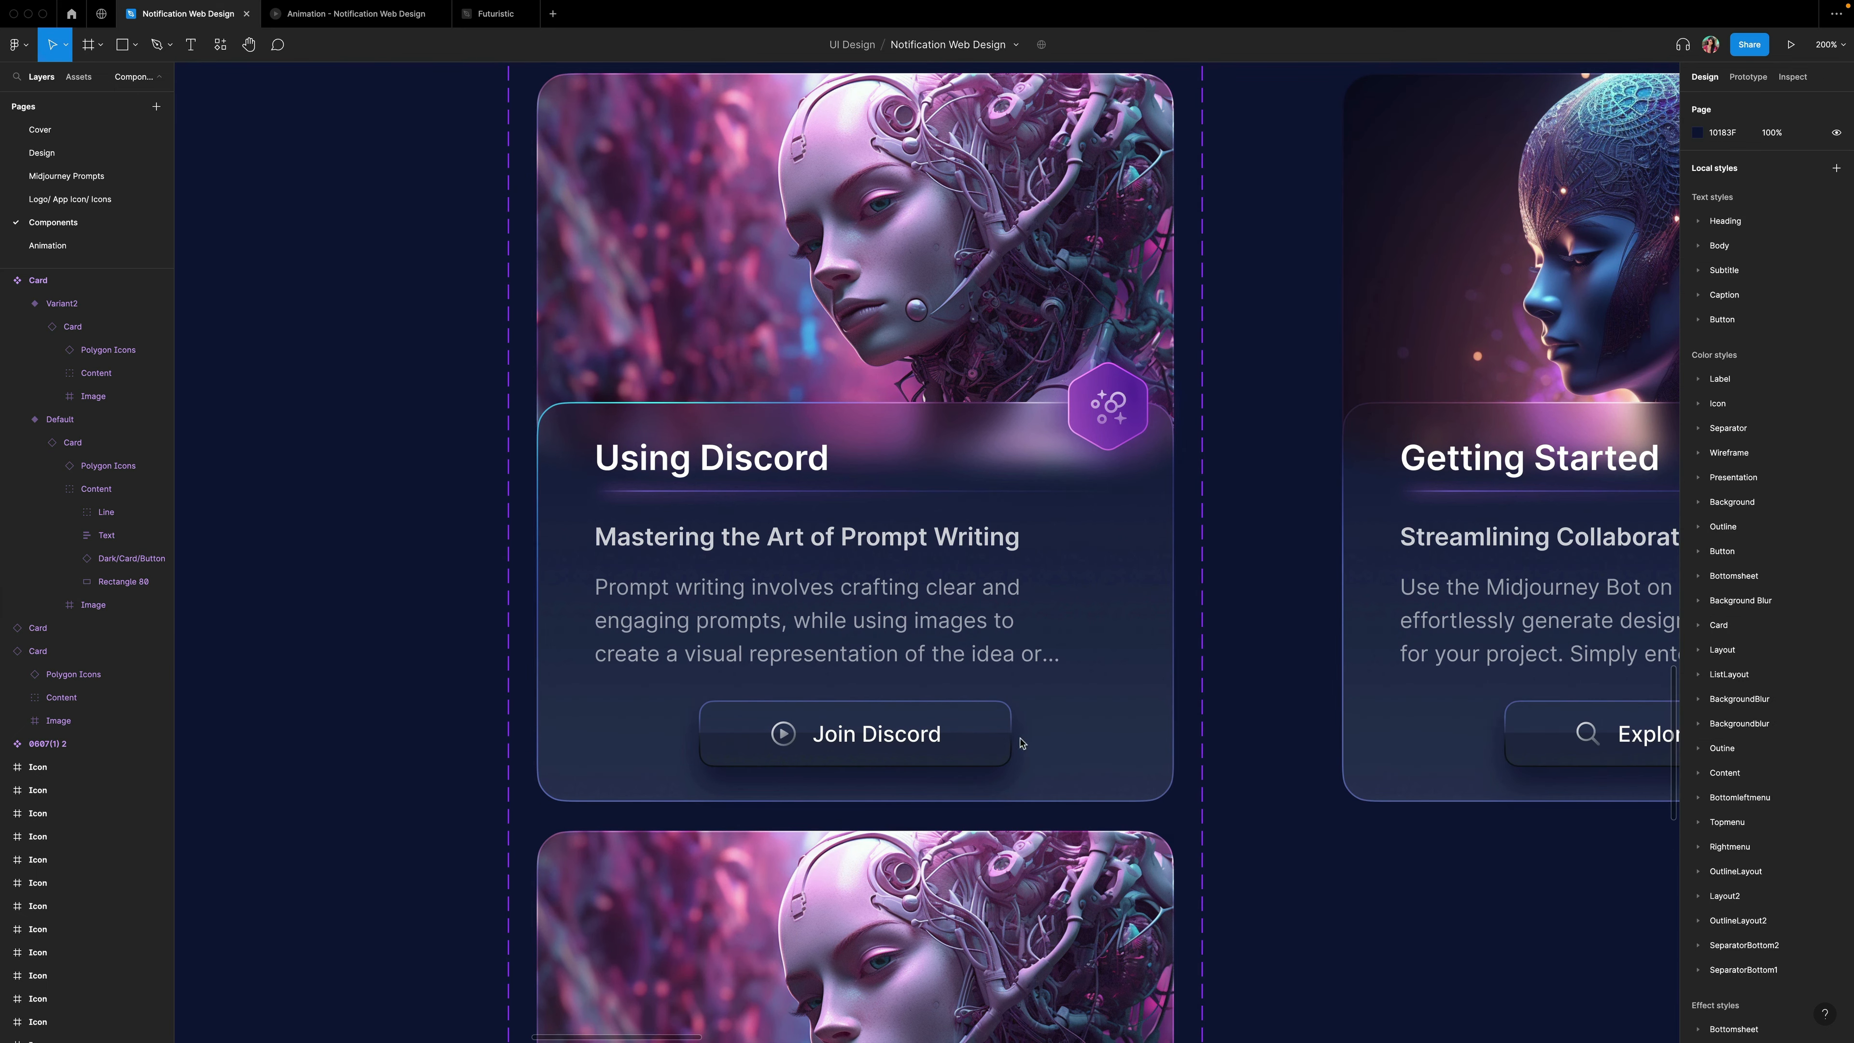
right_click(1127, 688)
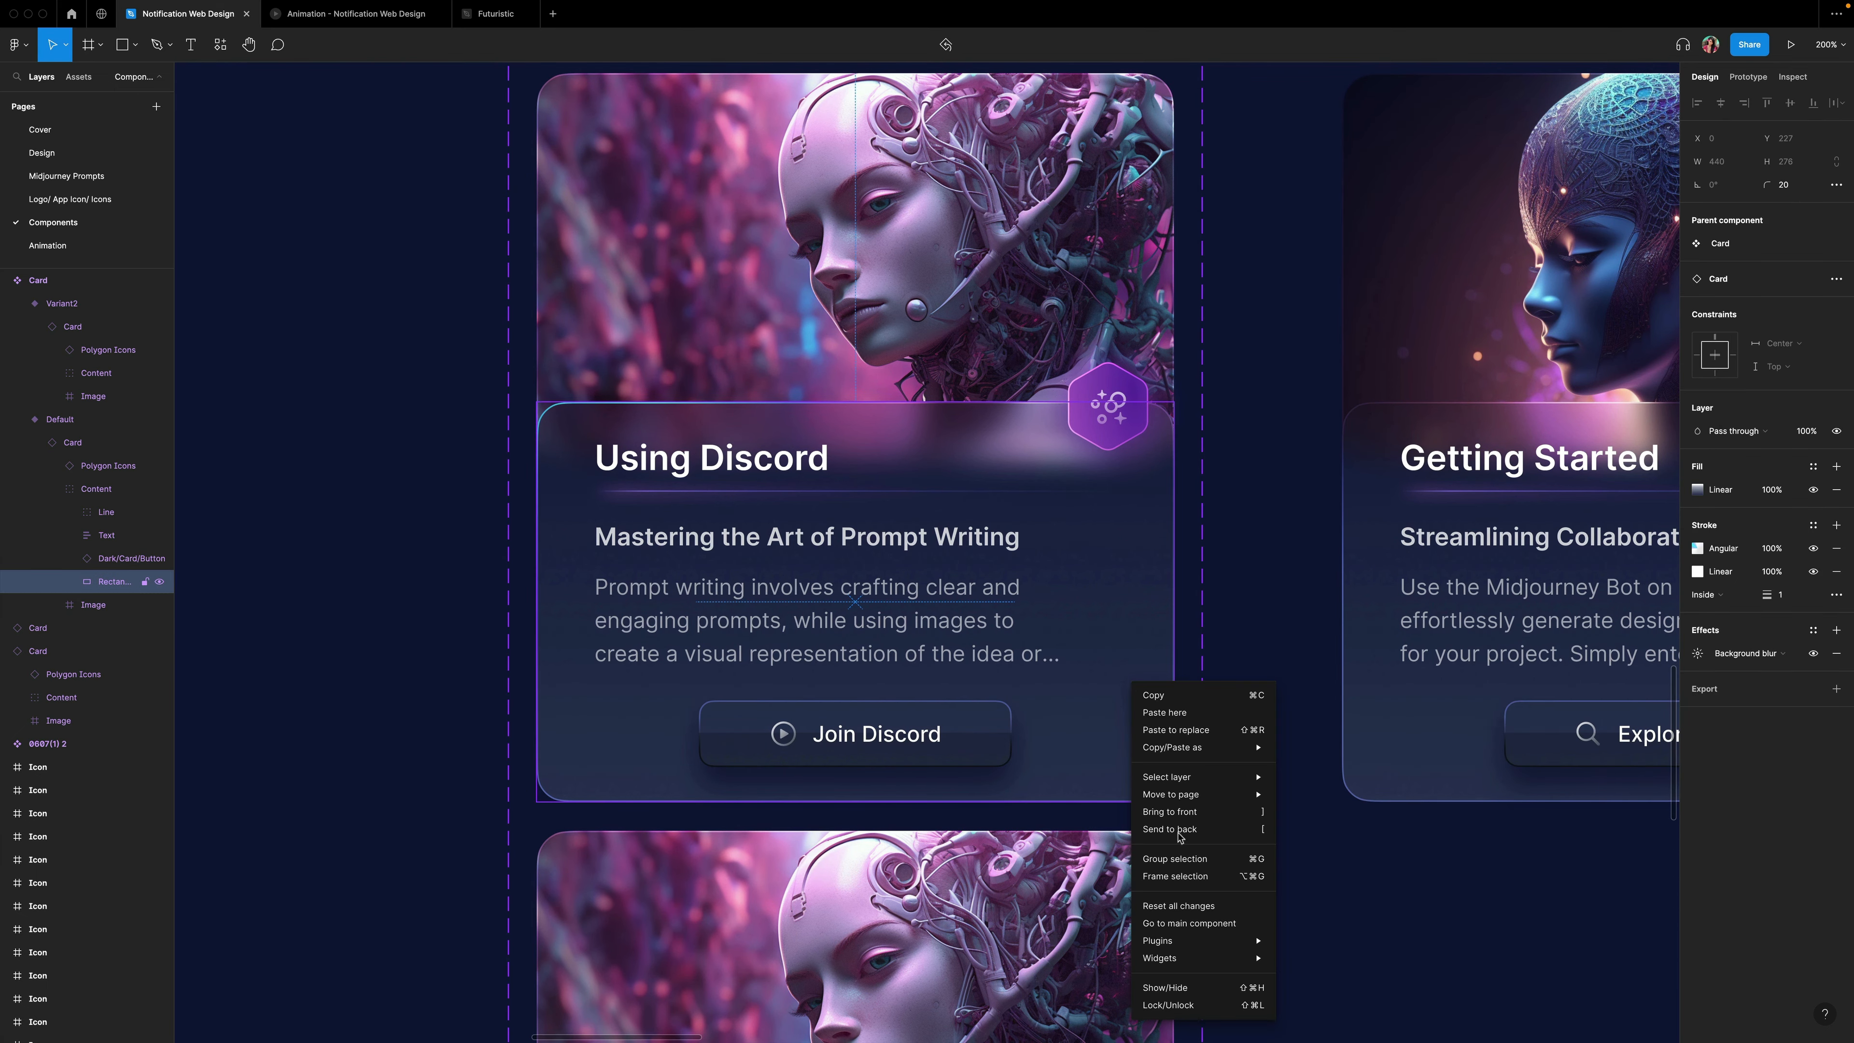
mouse_move(1226, 748)
click(1305, 812)
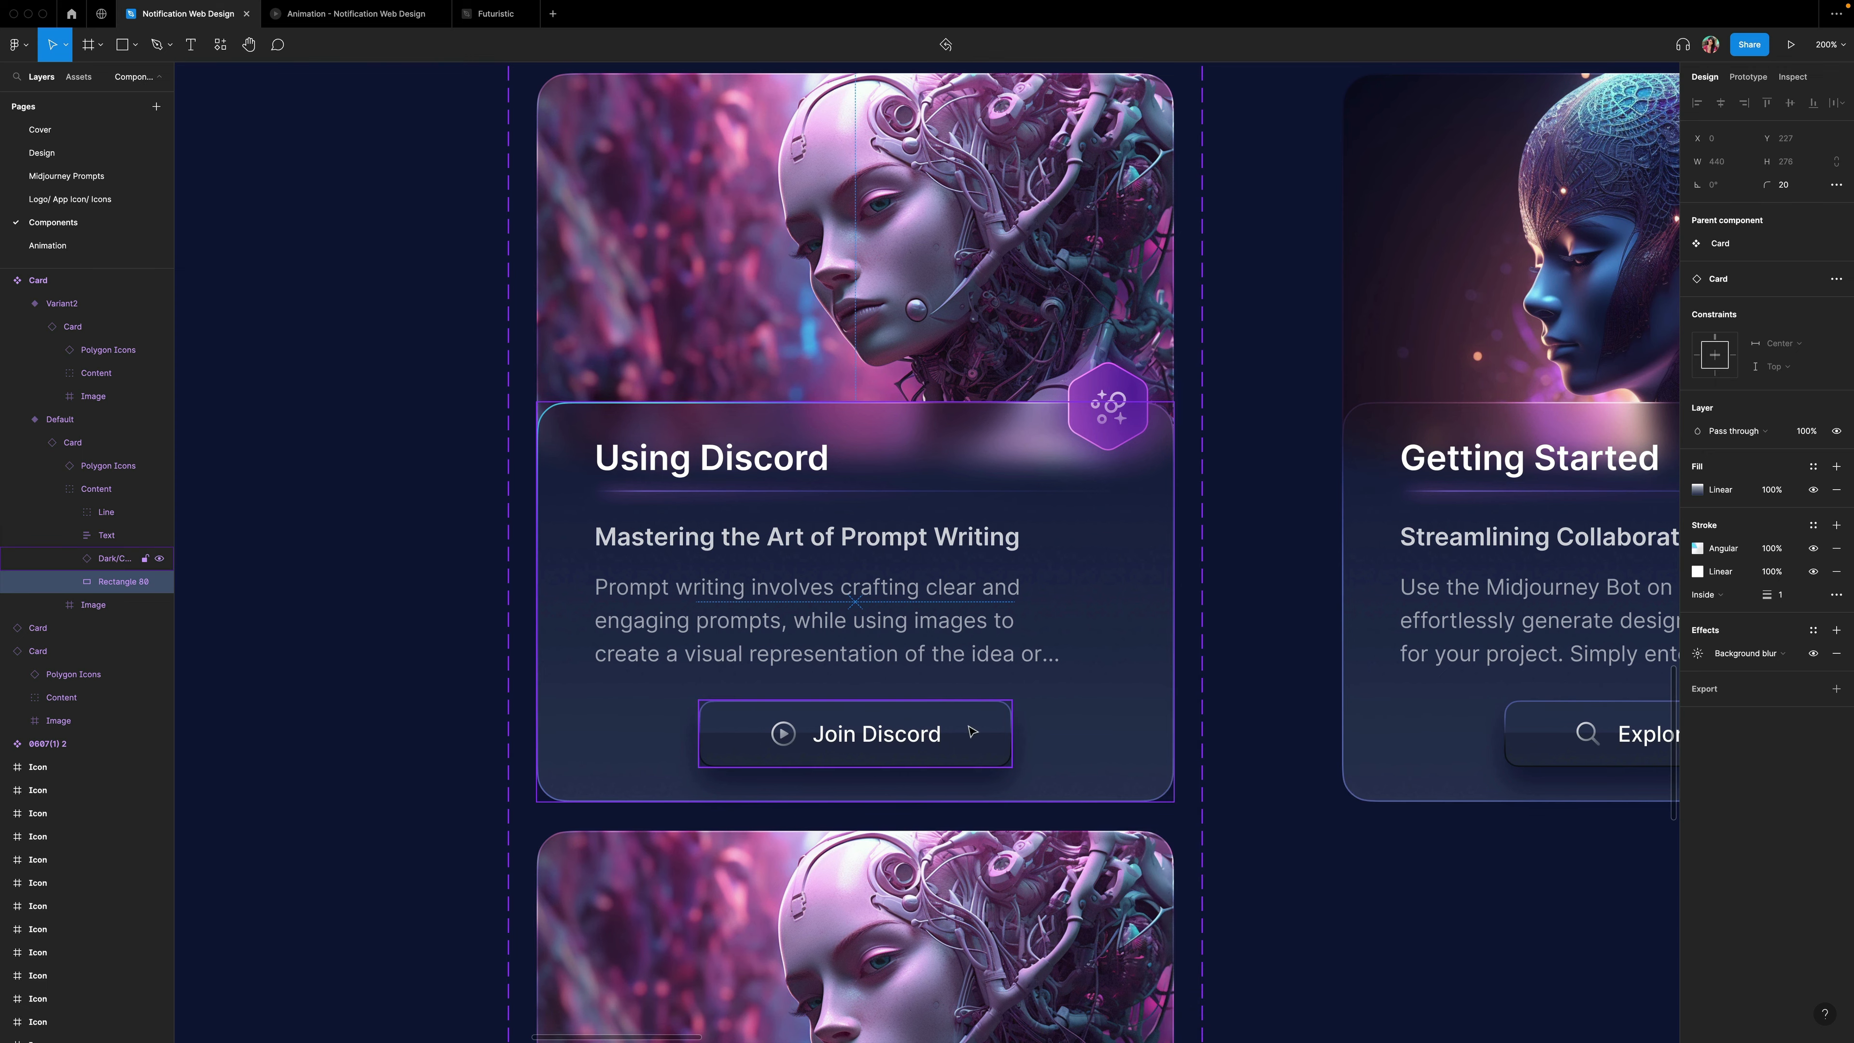
Paste those properties onto the border rectangle of the hover variant card.
scroll(1122, 739, down, 8)
click(1122, 739)
right_click(1122, 739)
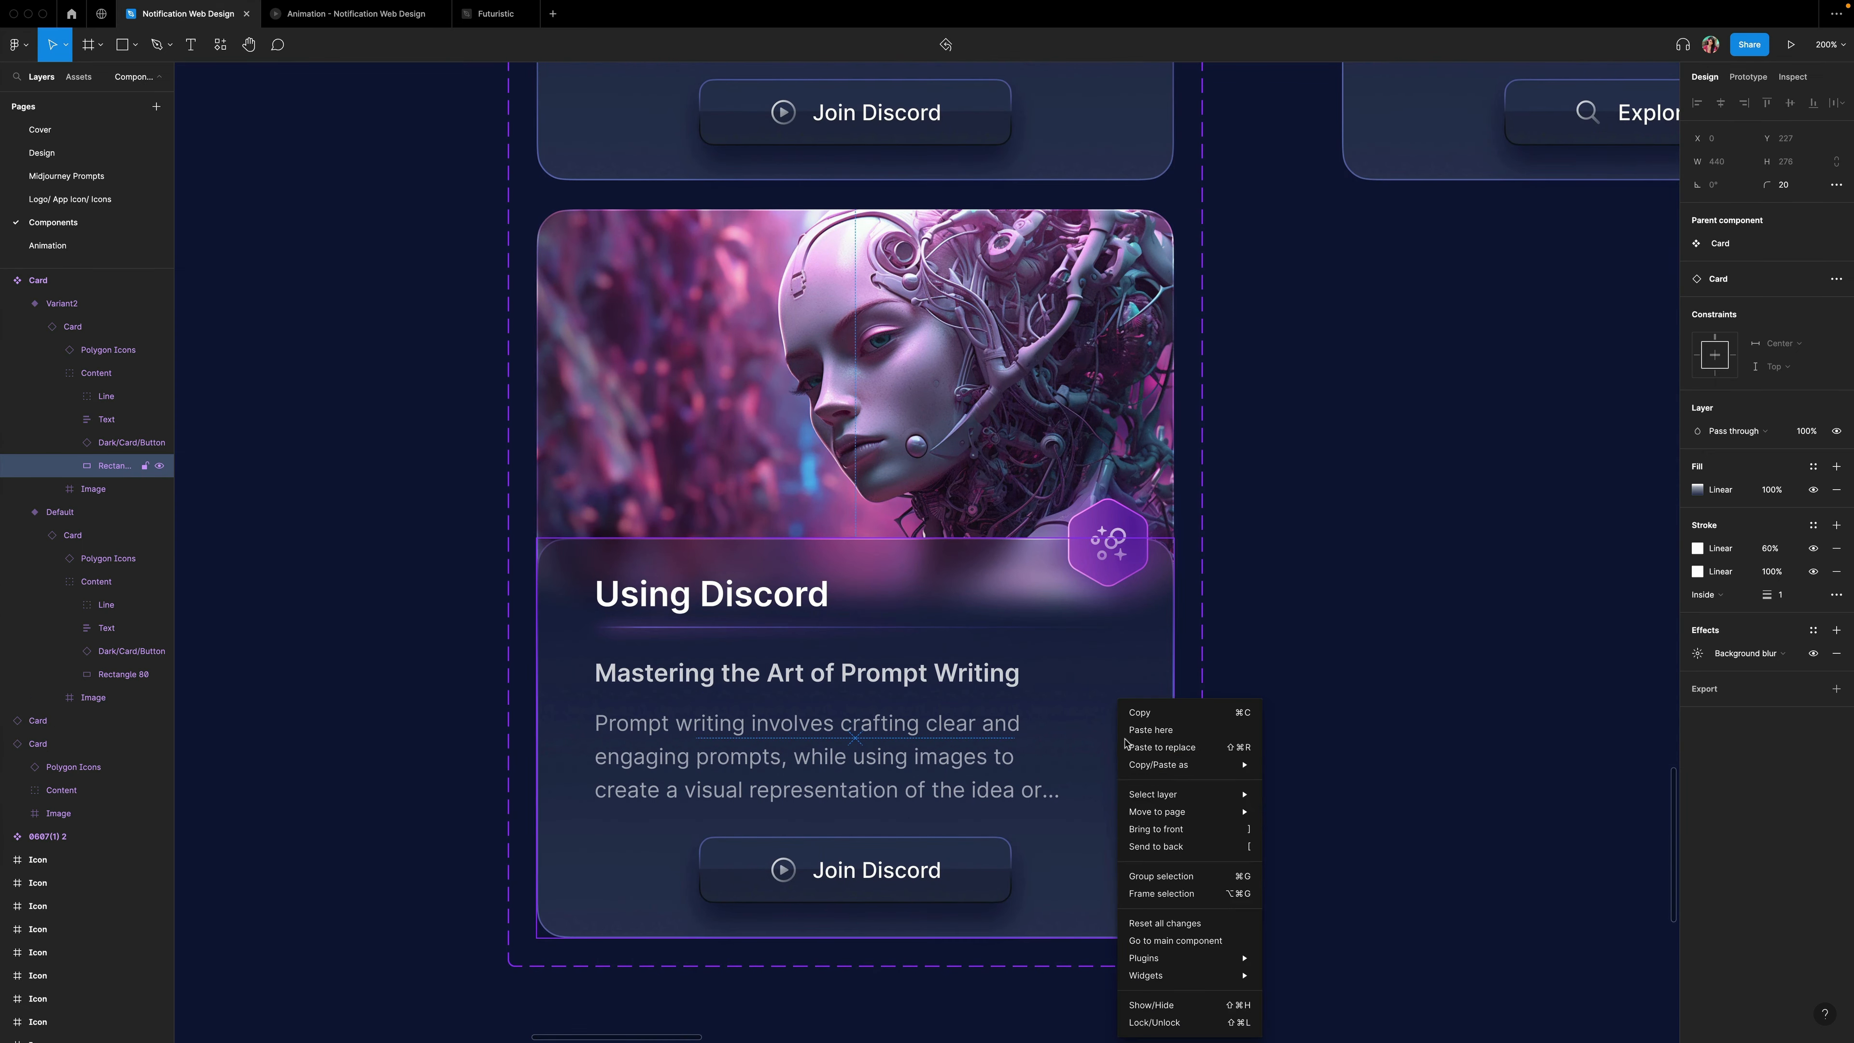
mouse_move(1204, 759)
click(1303, 848)
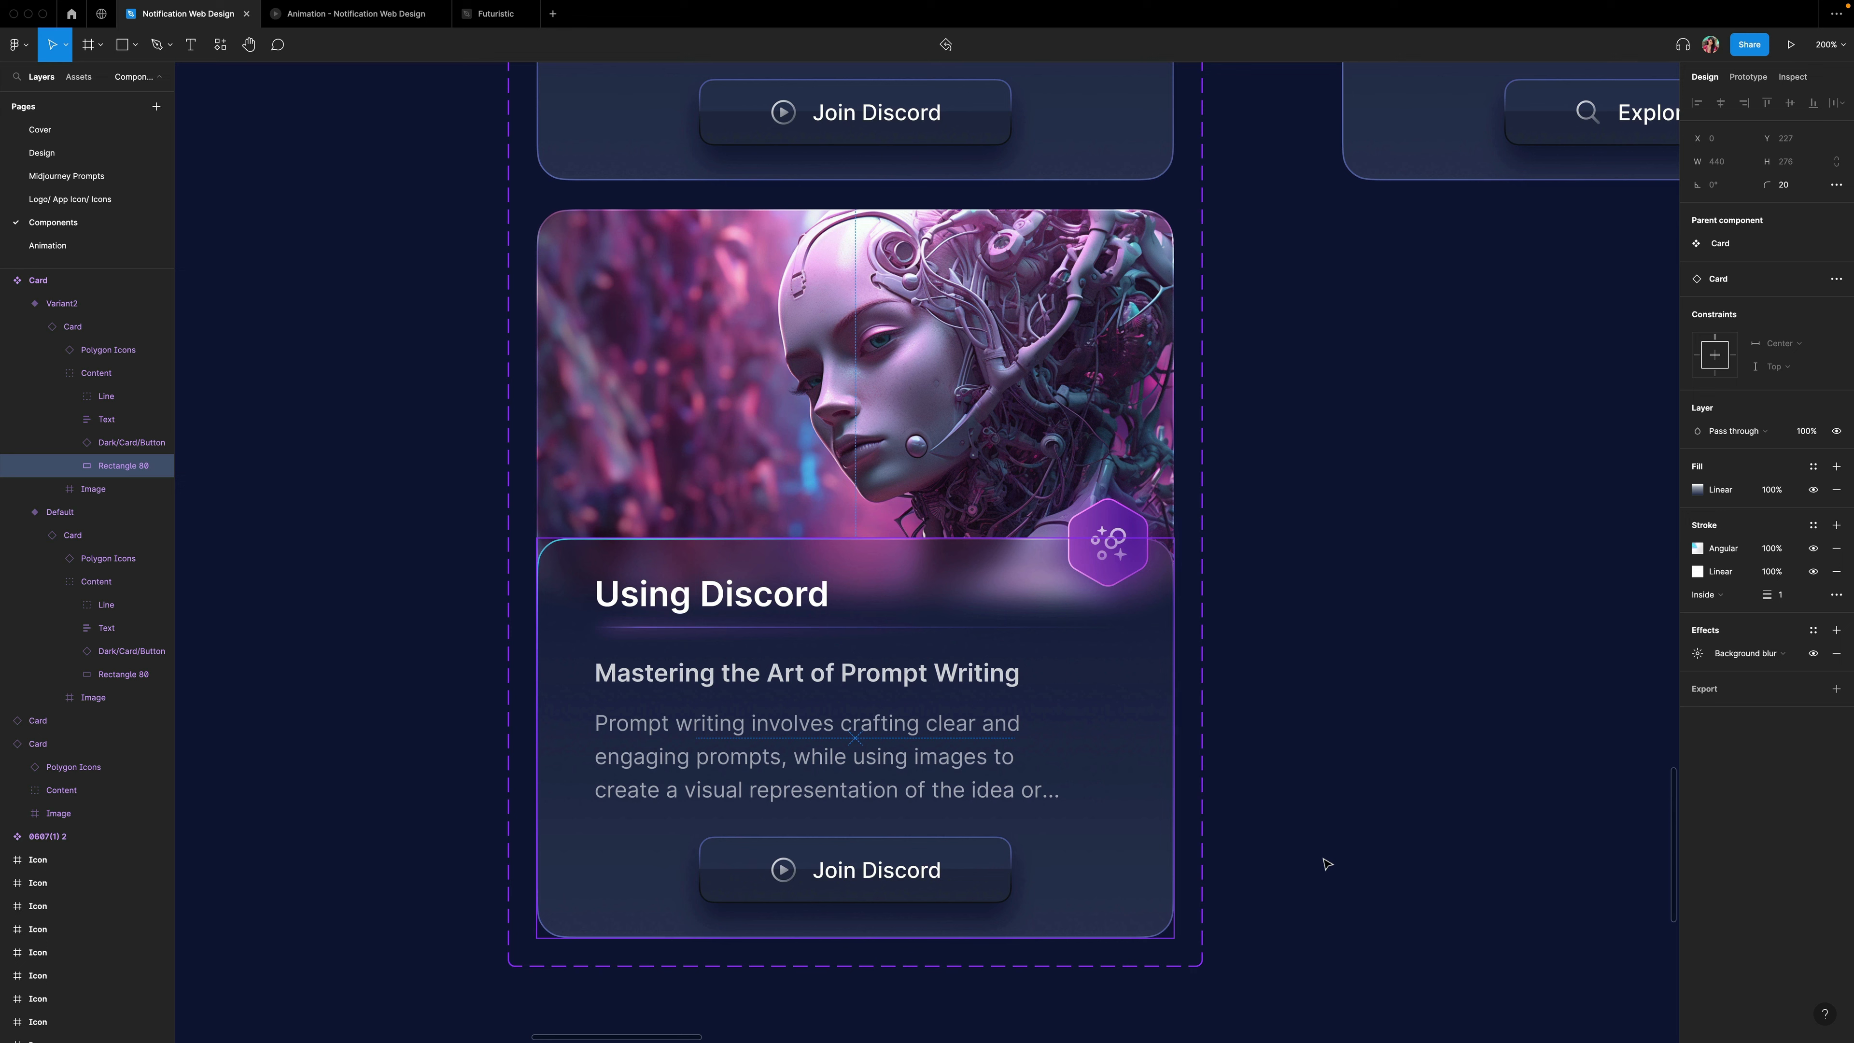
Rotate the hover variant's angular border gradient so its handle points toward the lower left.
click(1697, 549)
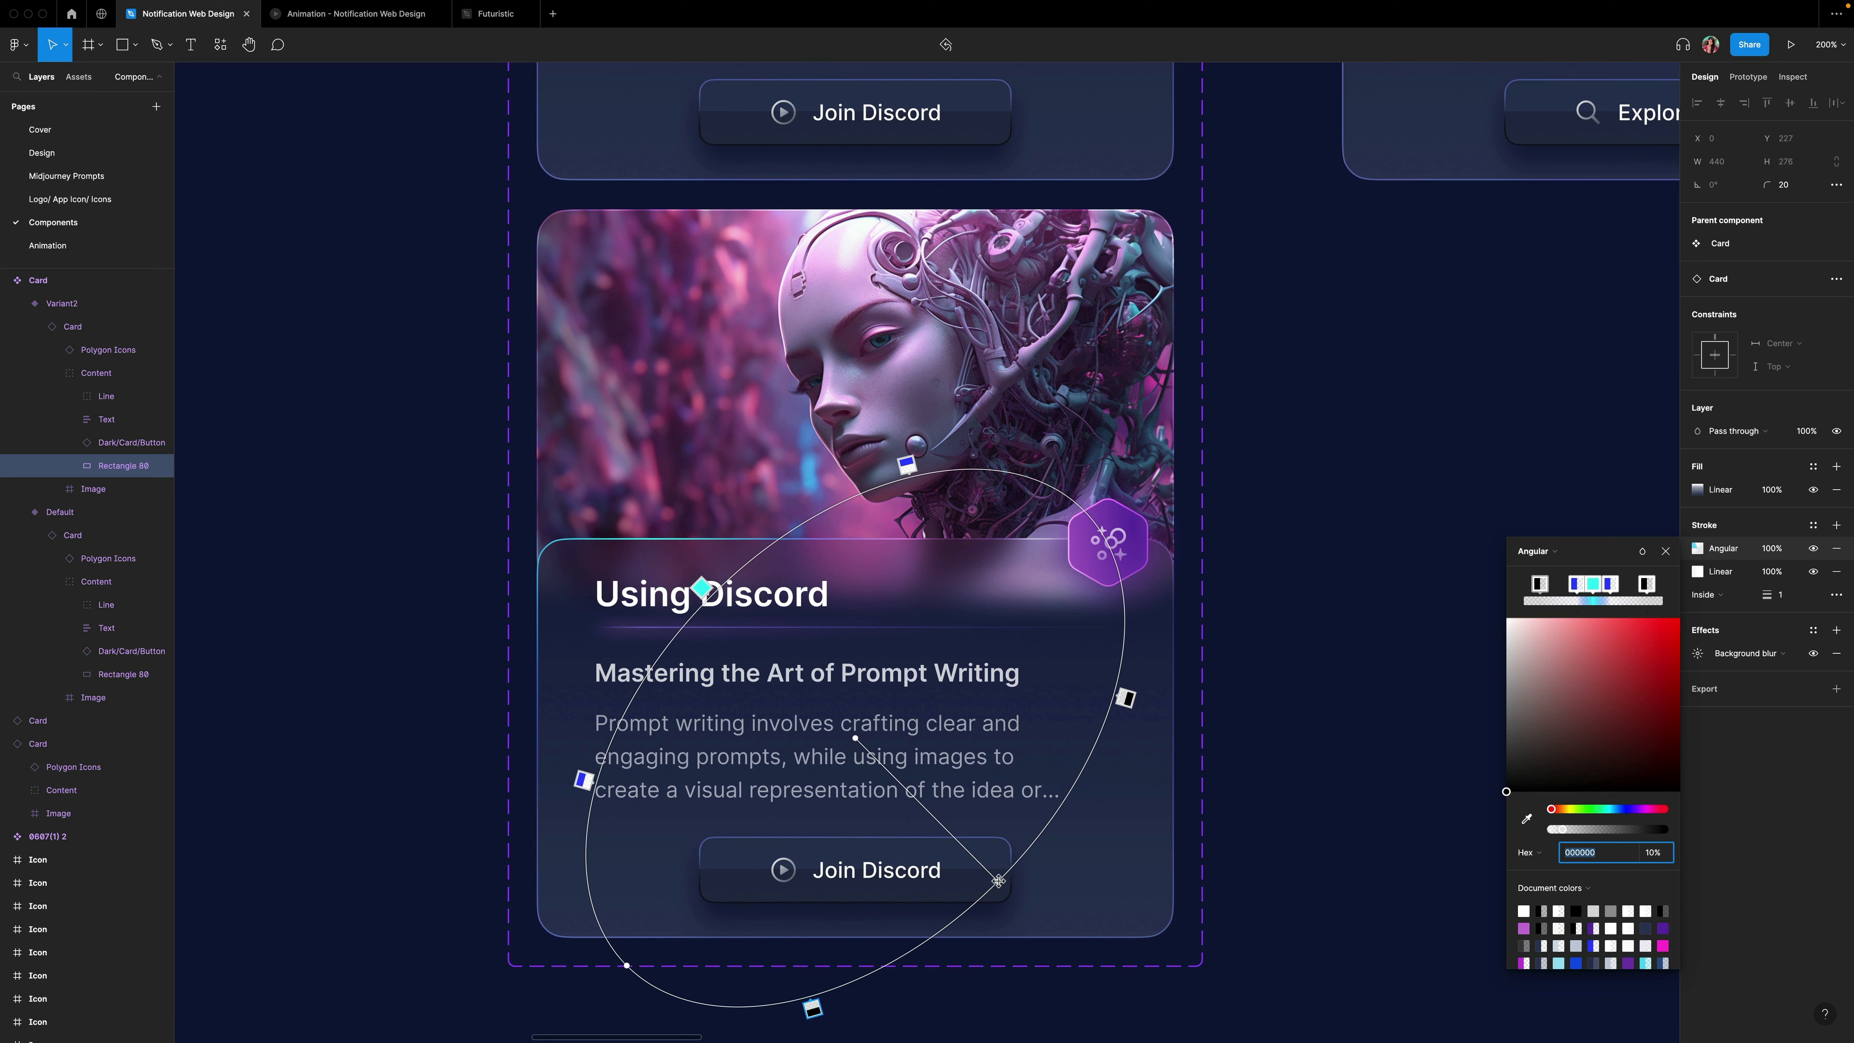
drag(998, 882, 741, 877)
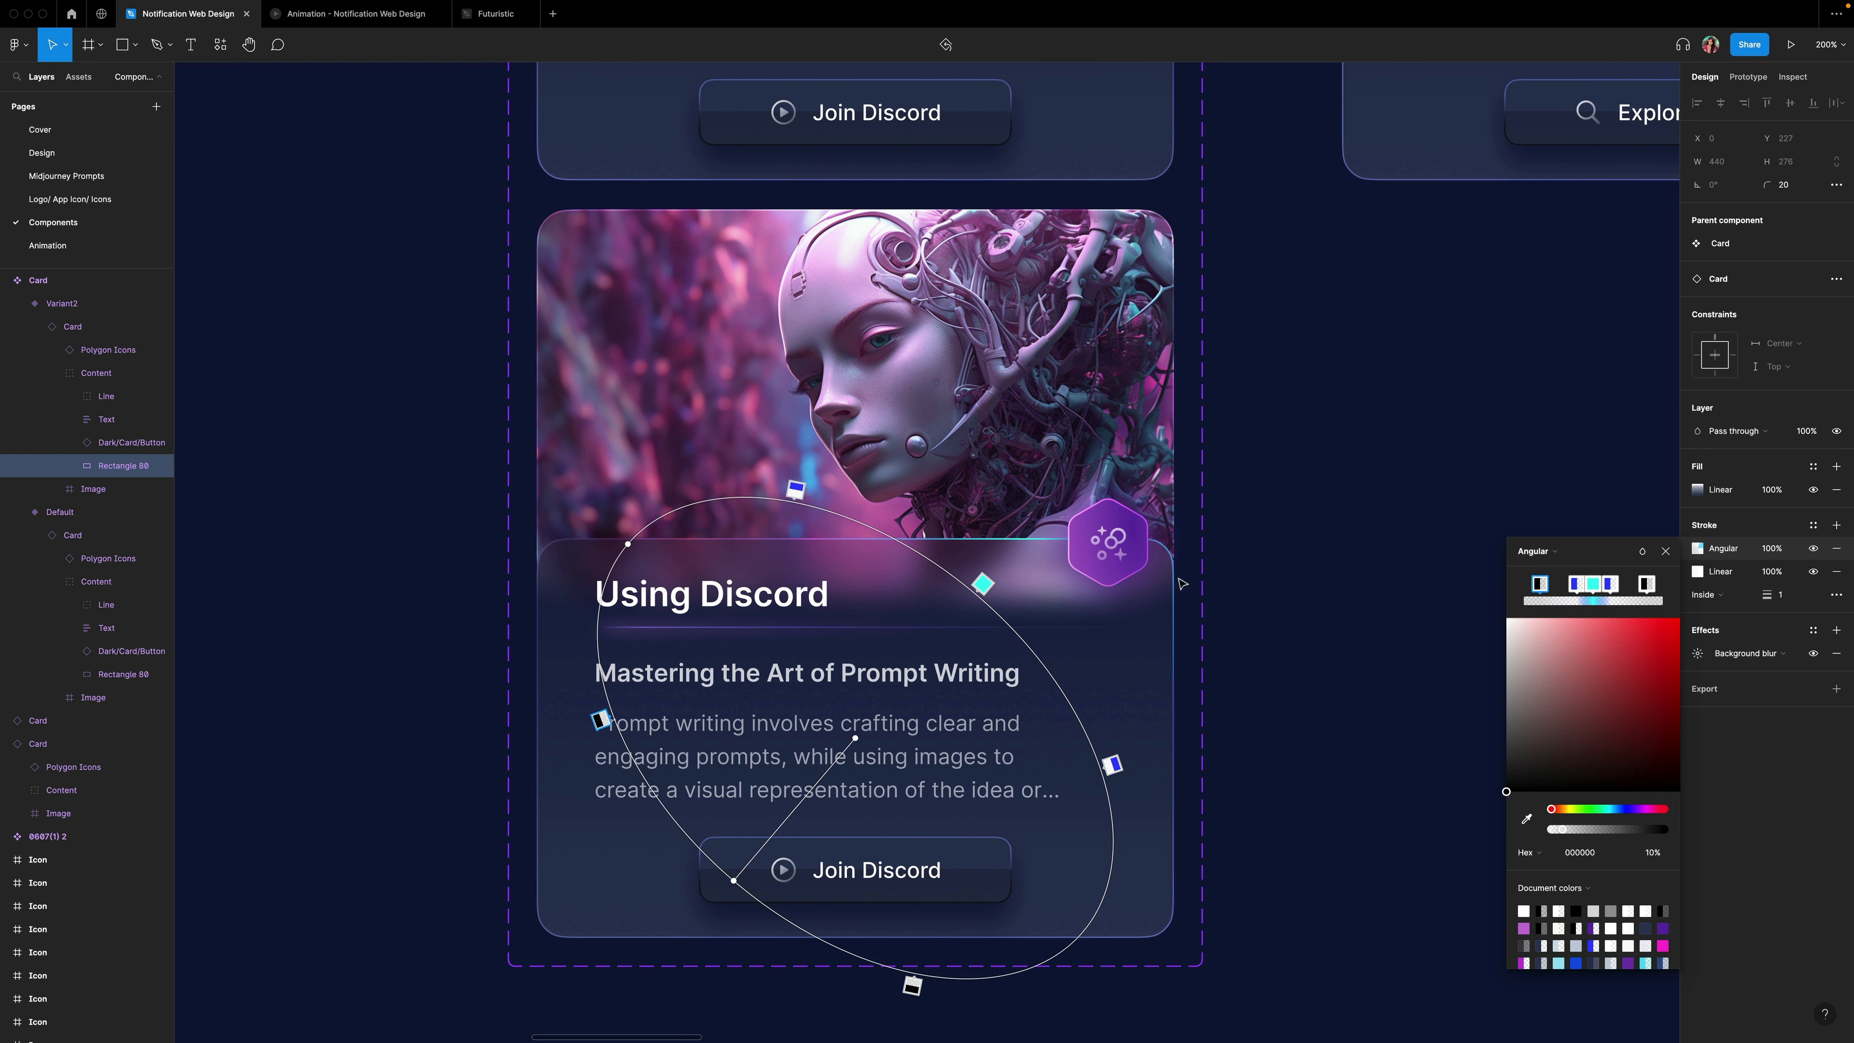
click(1665, 551)
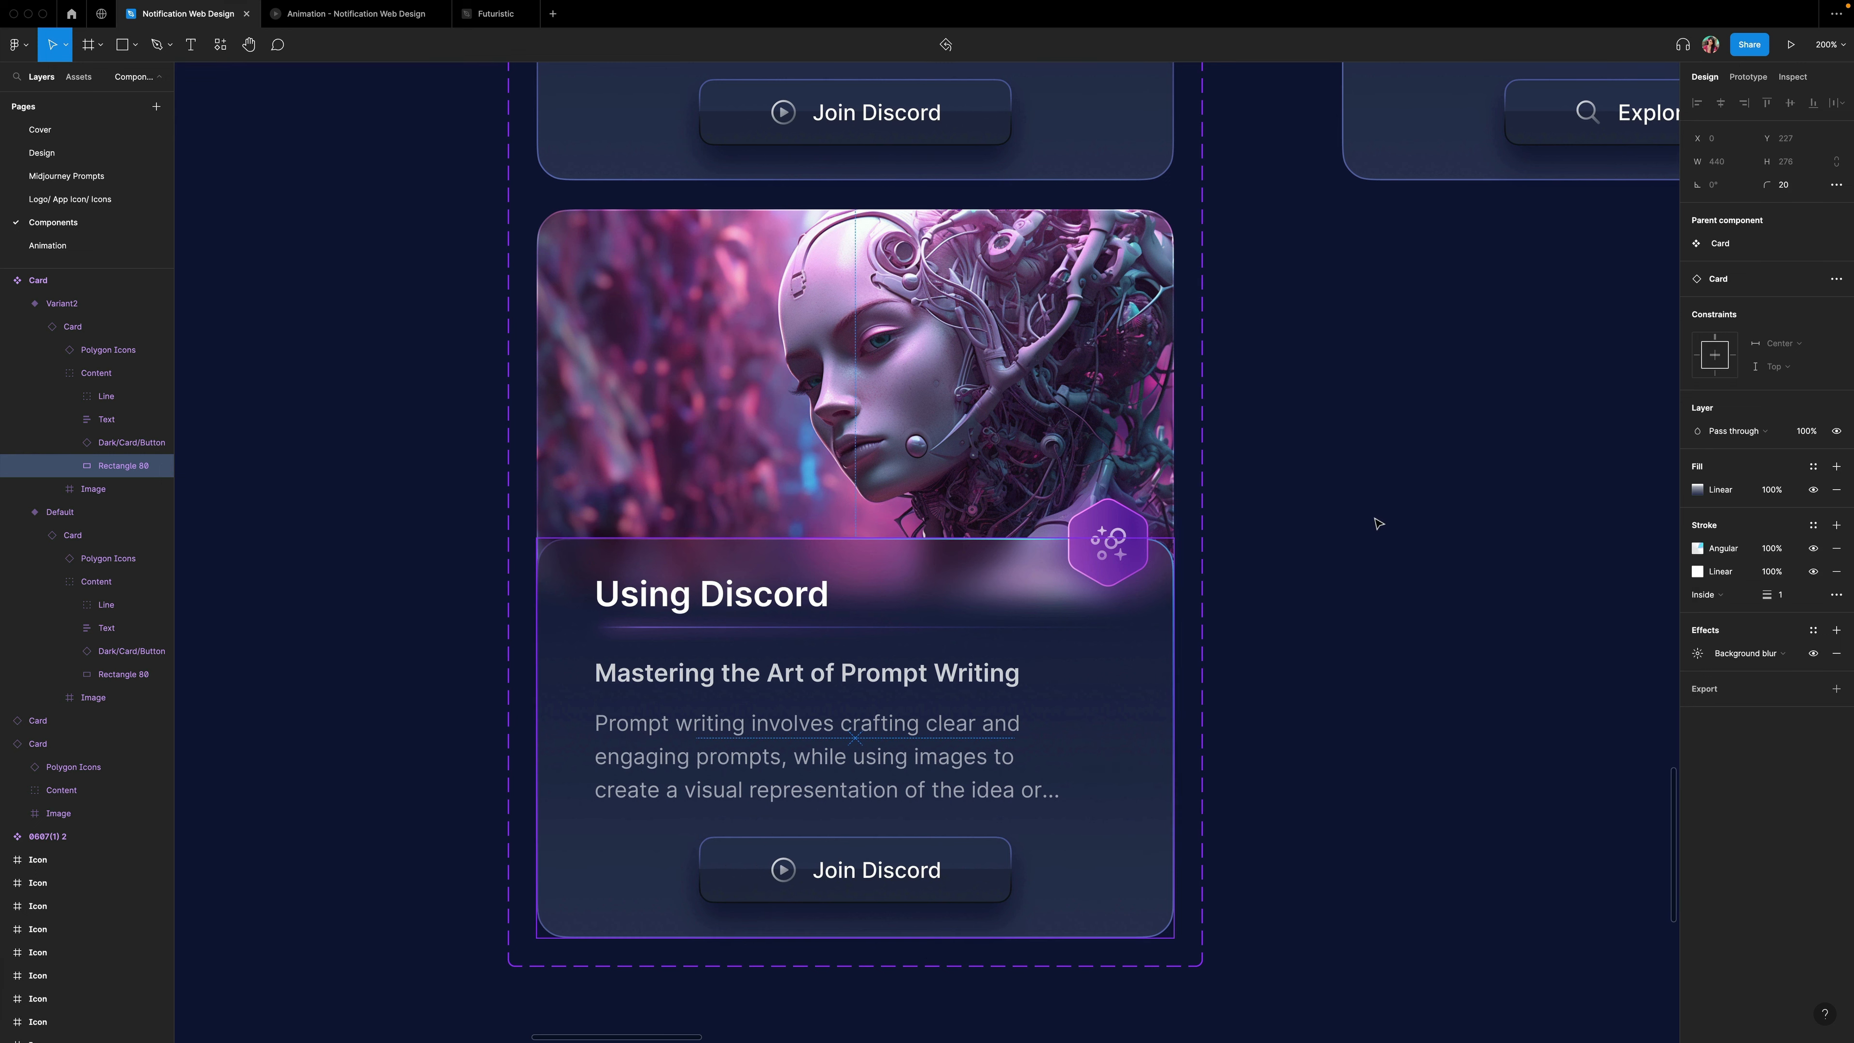
click(1377, 523)
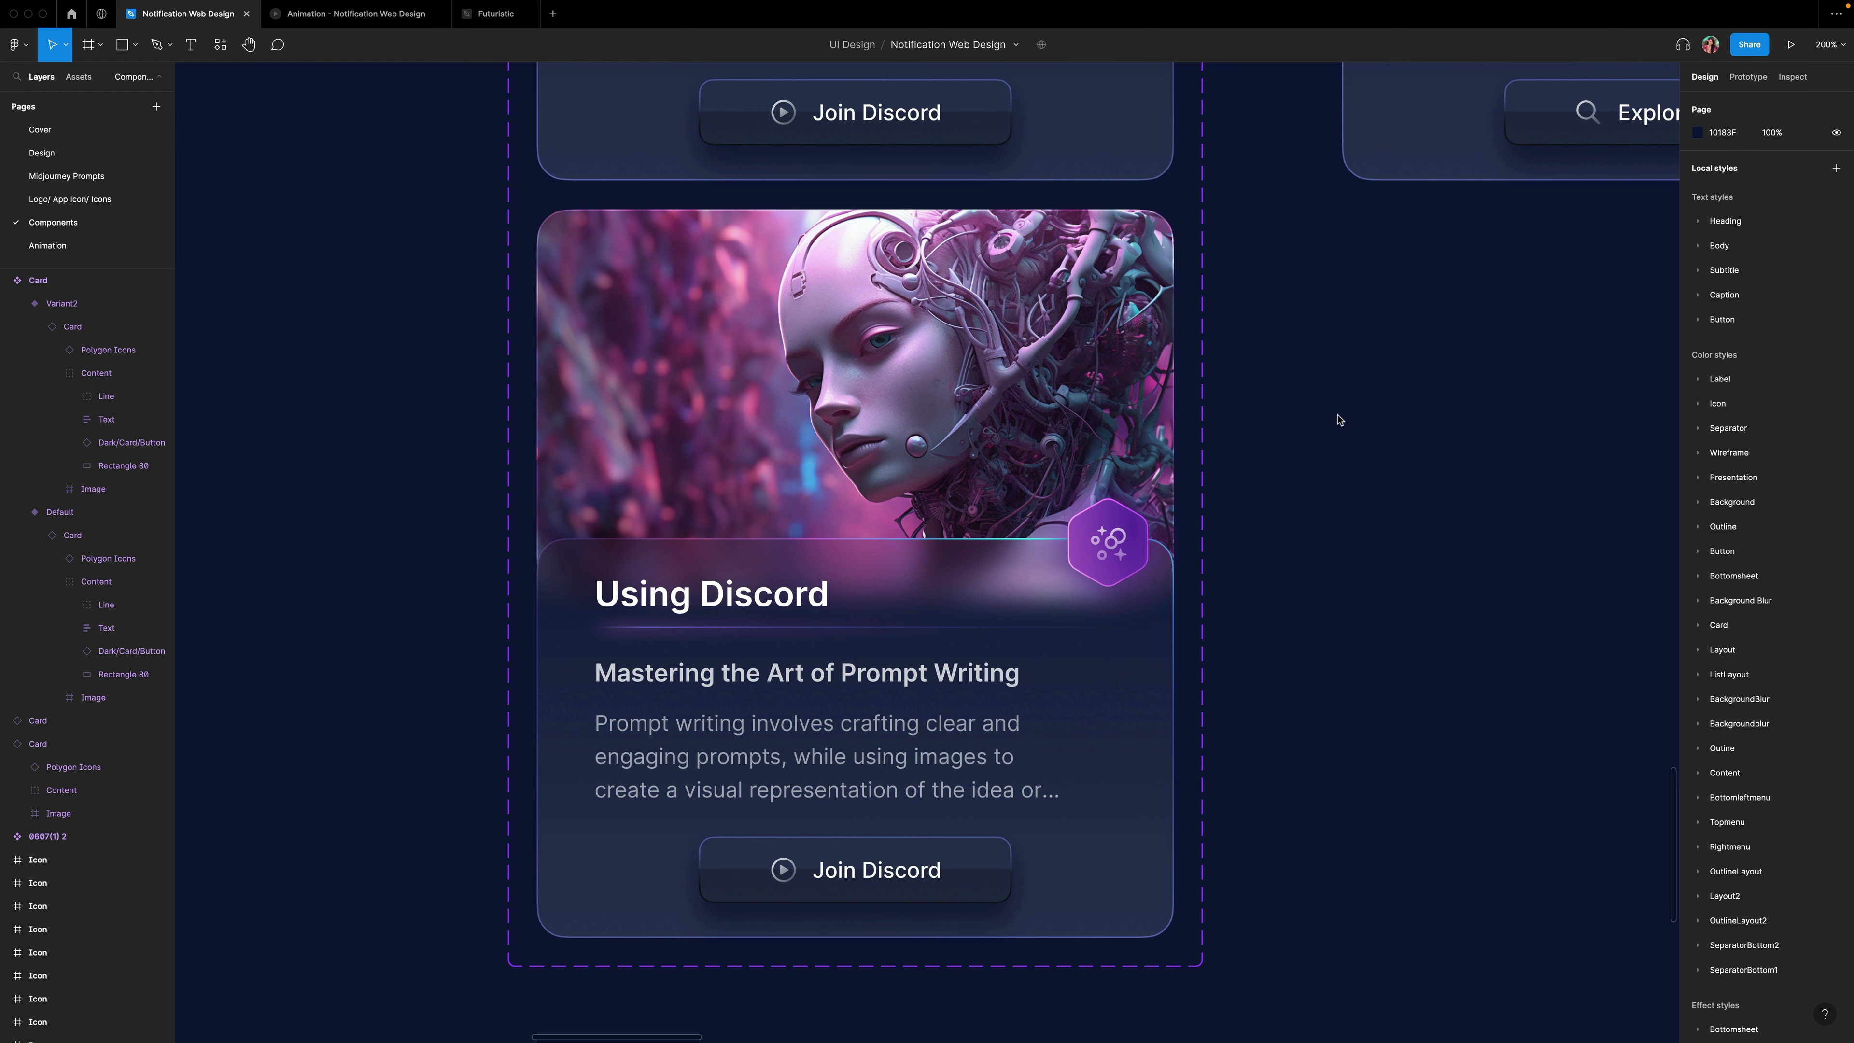
In prototype mode, connect the Default card variant to Variant2 with an interaction.
scroll(1341, 420, up, 5)
scroll(1341, 420, up, 3)
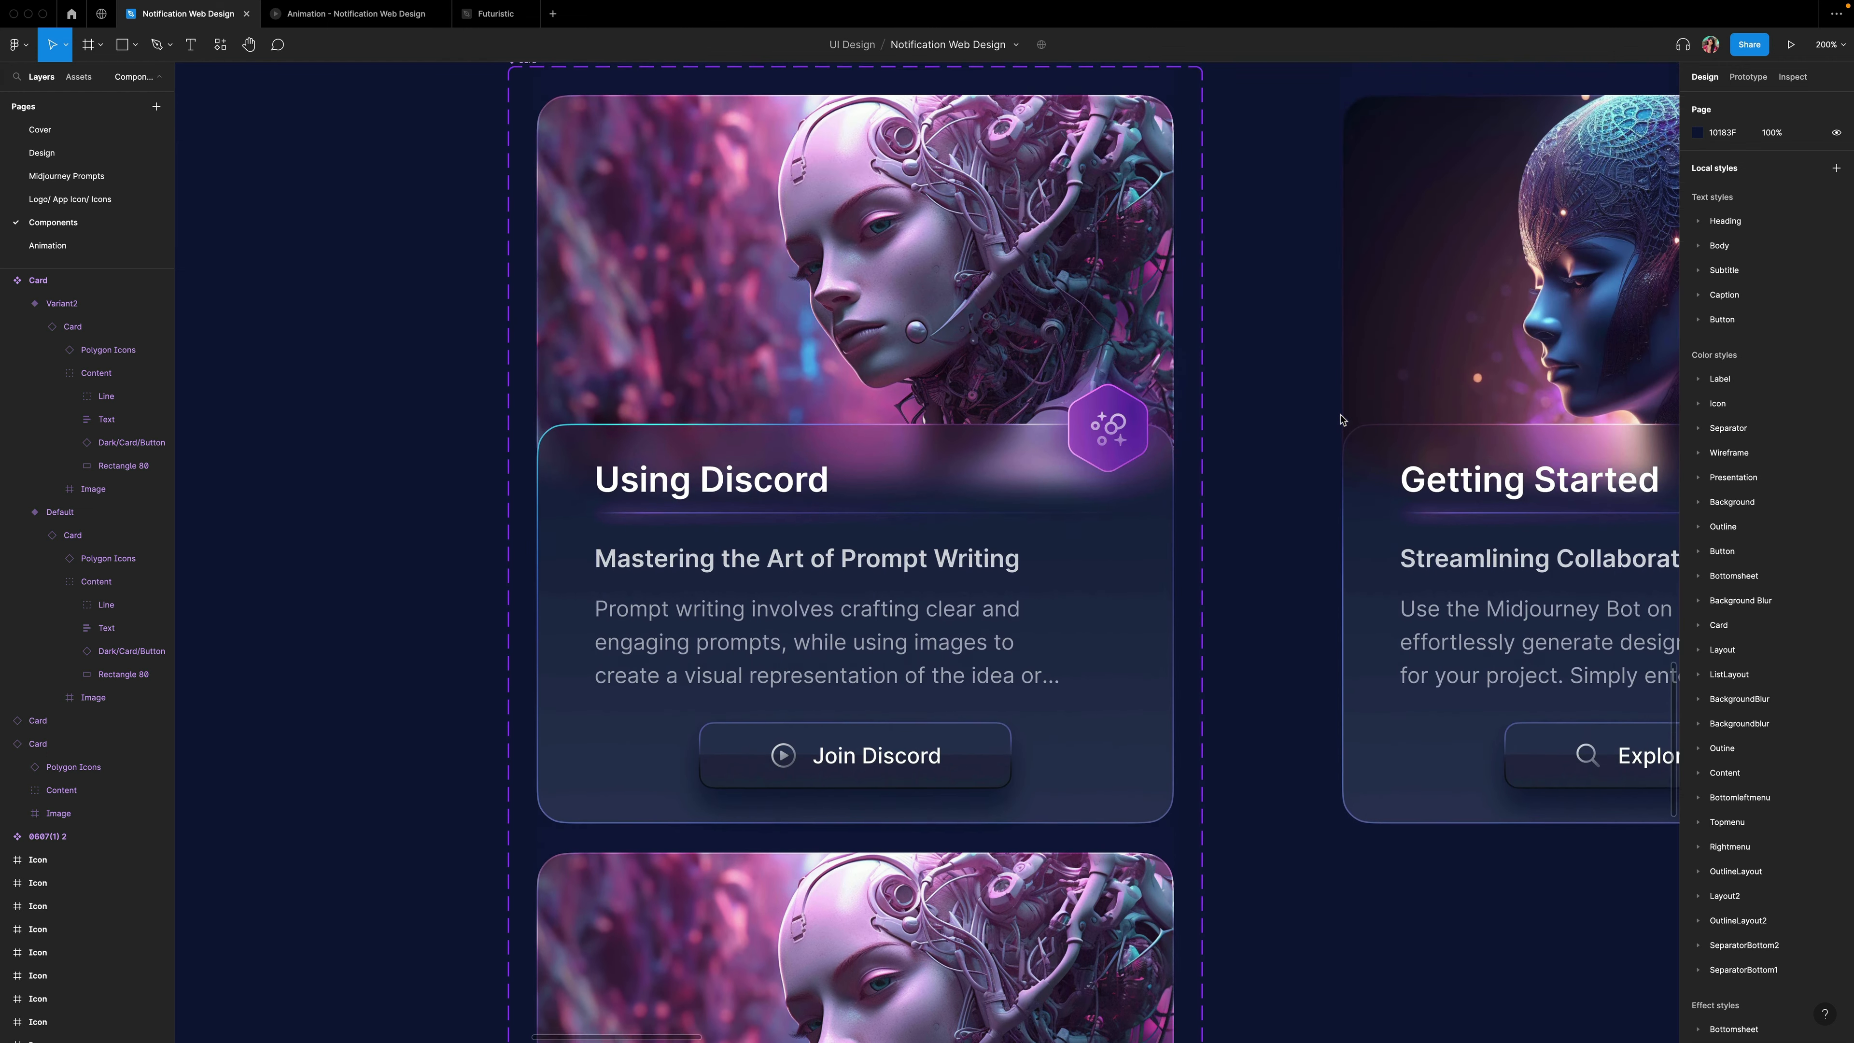
click(1748, 77)
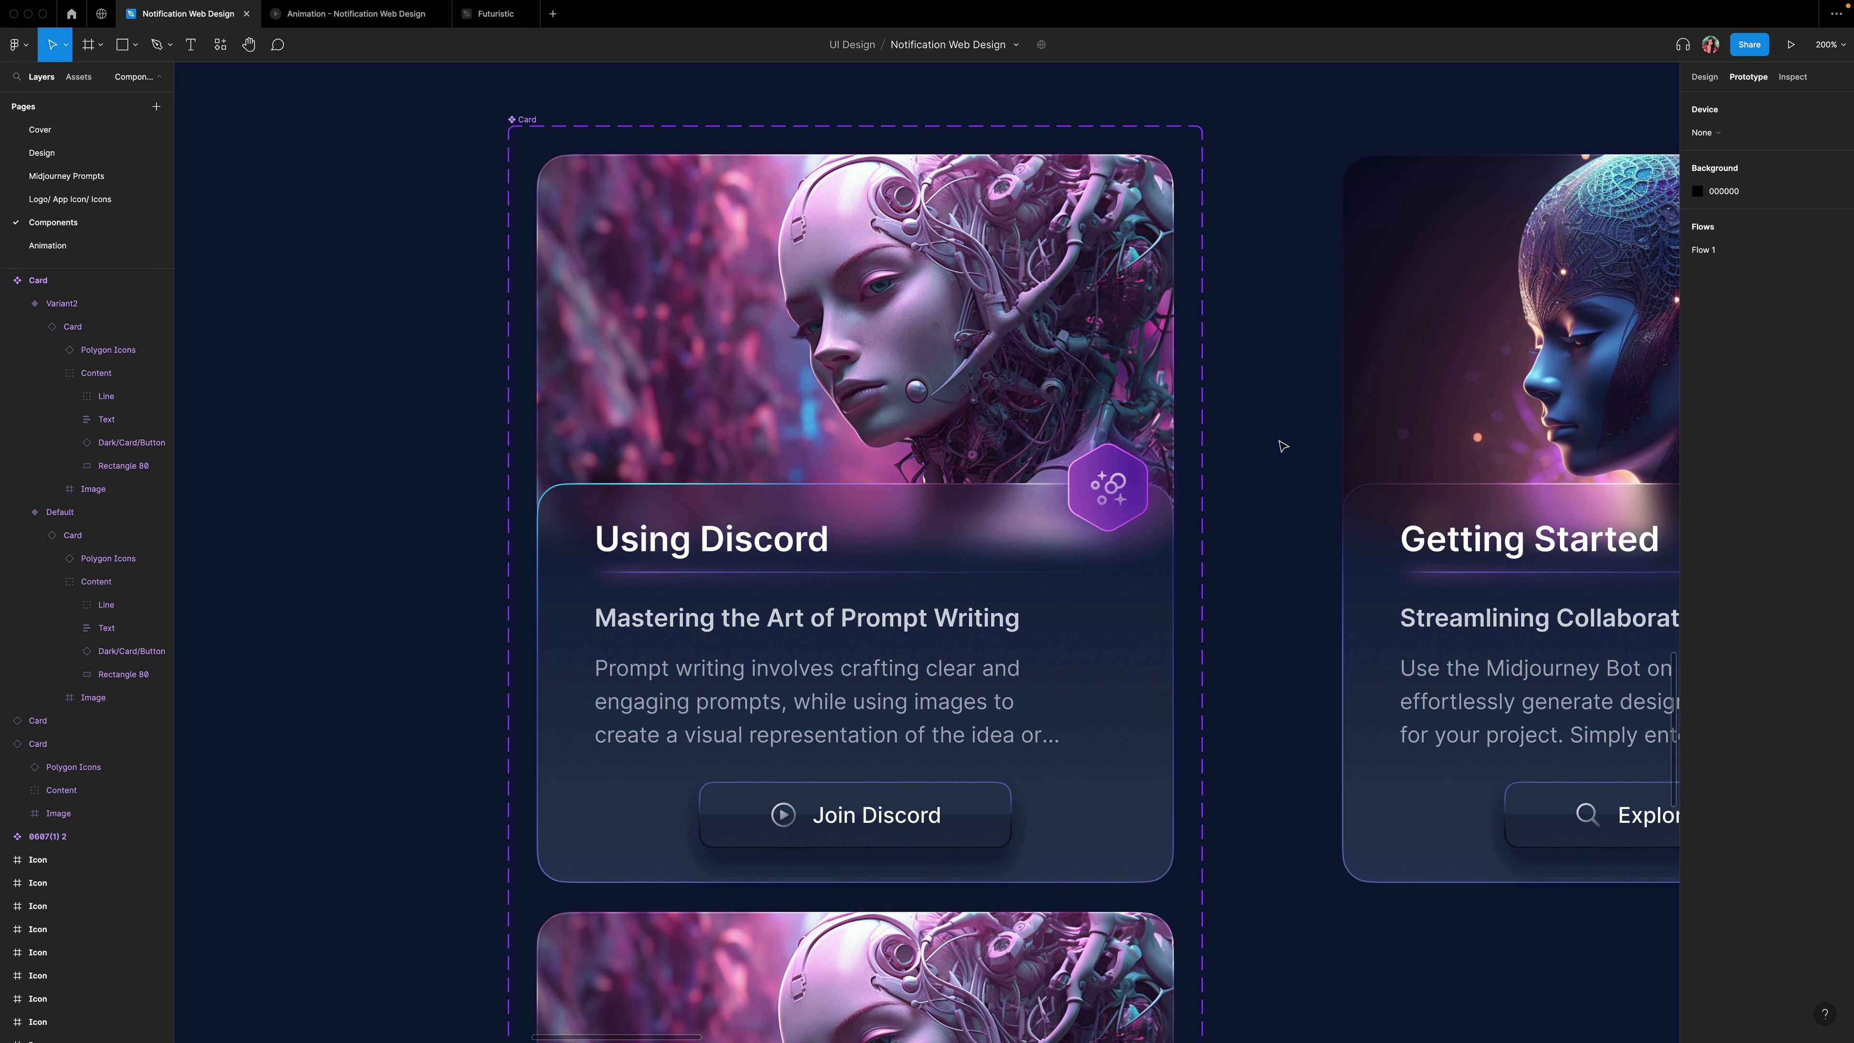
click(1165, 419)
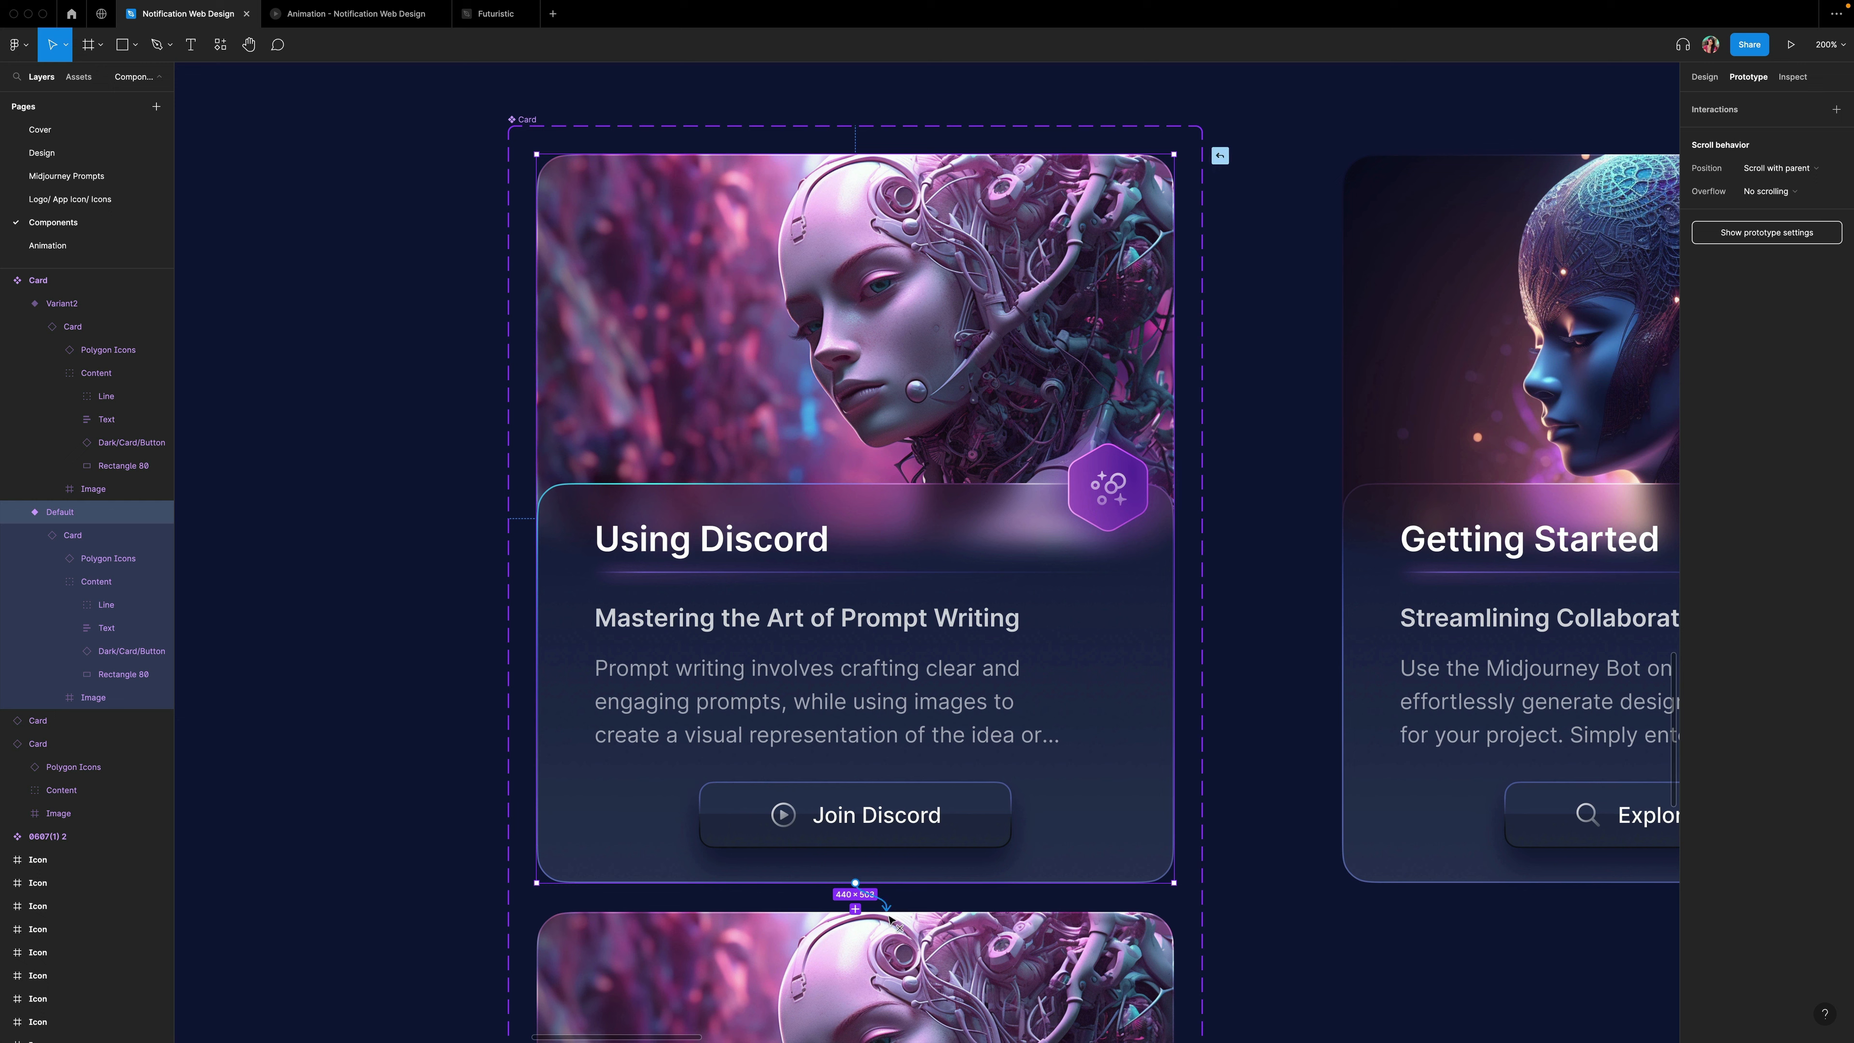
drag(894, 928, 909, 927)
Change the interaction's trigger to While hovering, keeping the Instant animation.
scroll(916, 926, down, 5)
scroll(923, 922, down, 1)
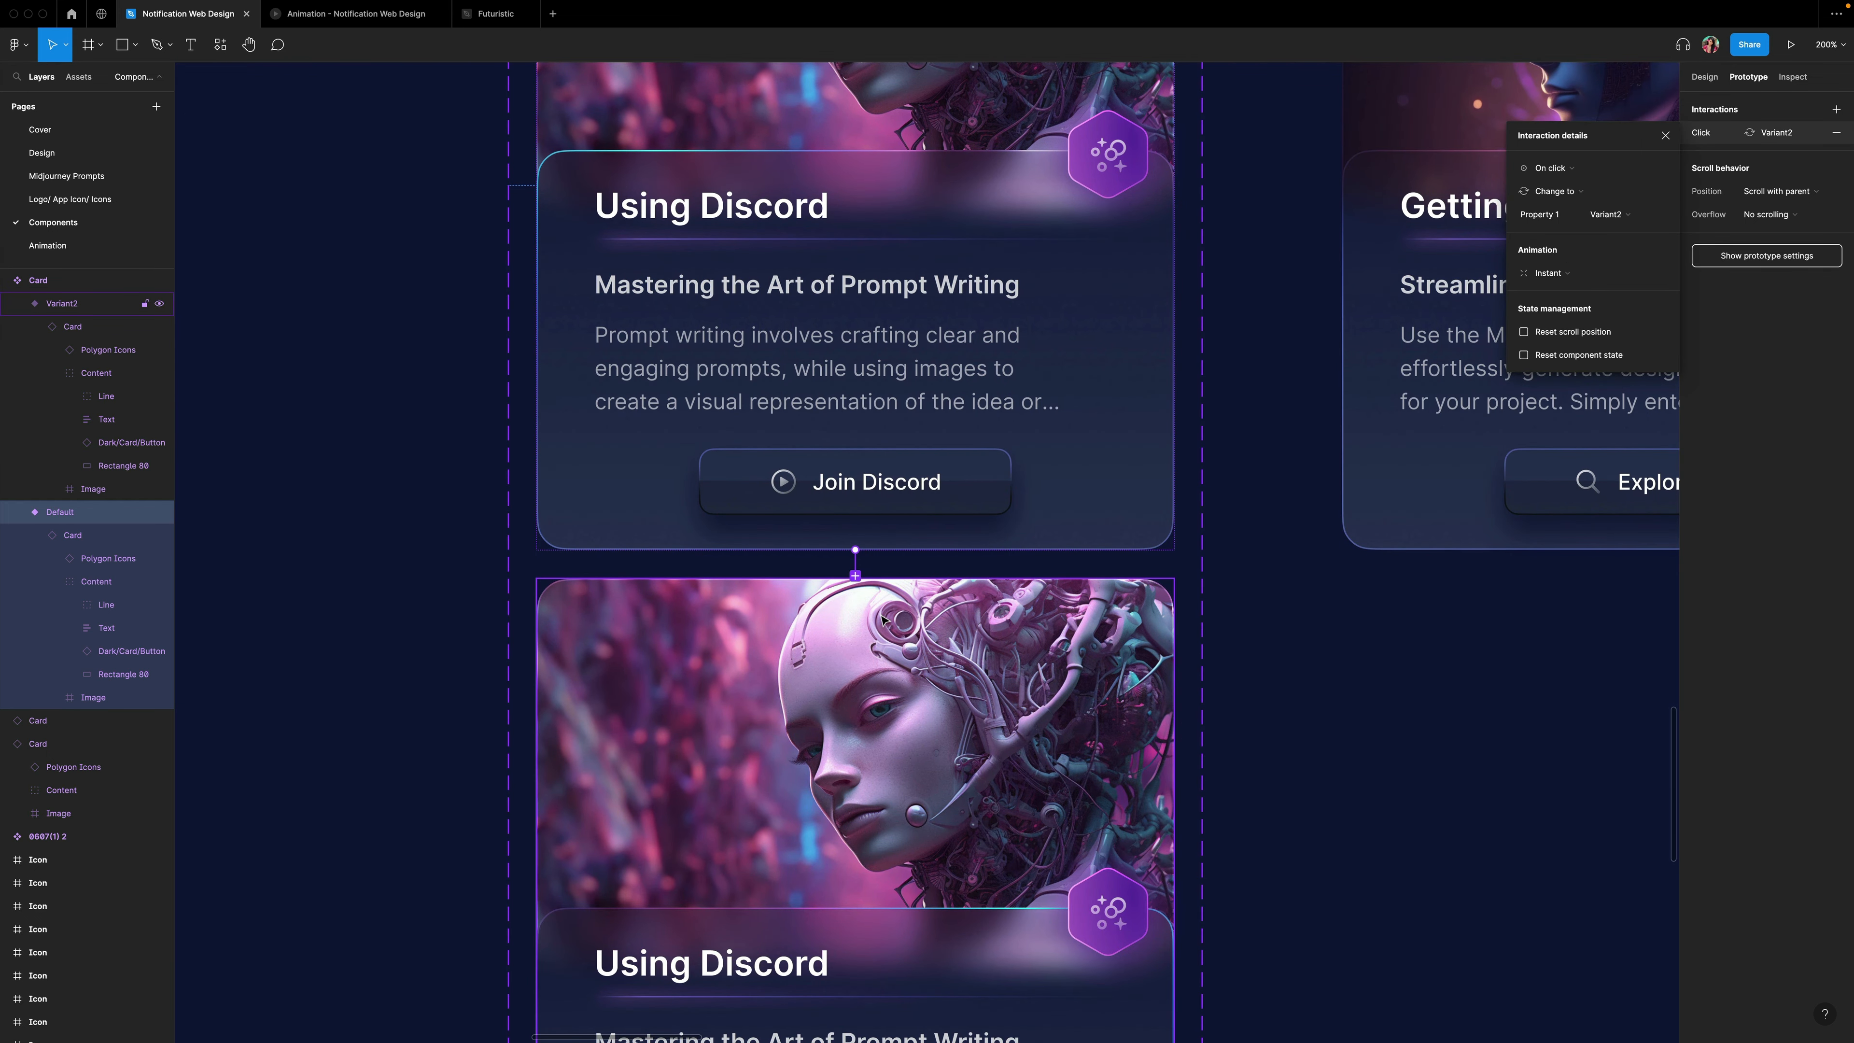
scroll(881, 619, down, 1)
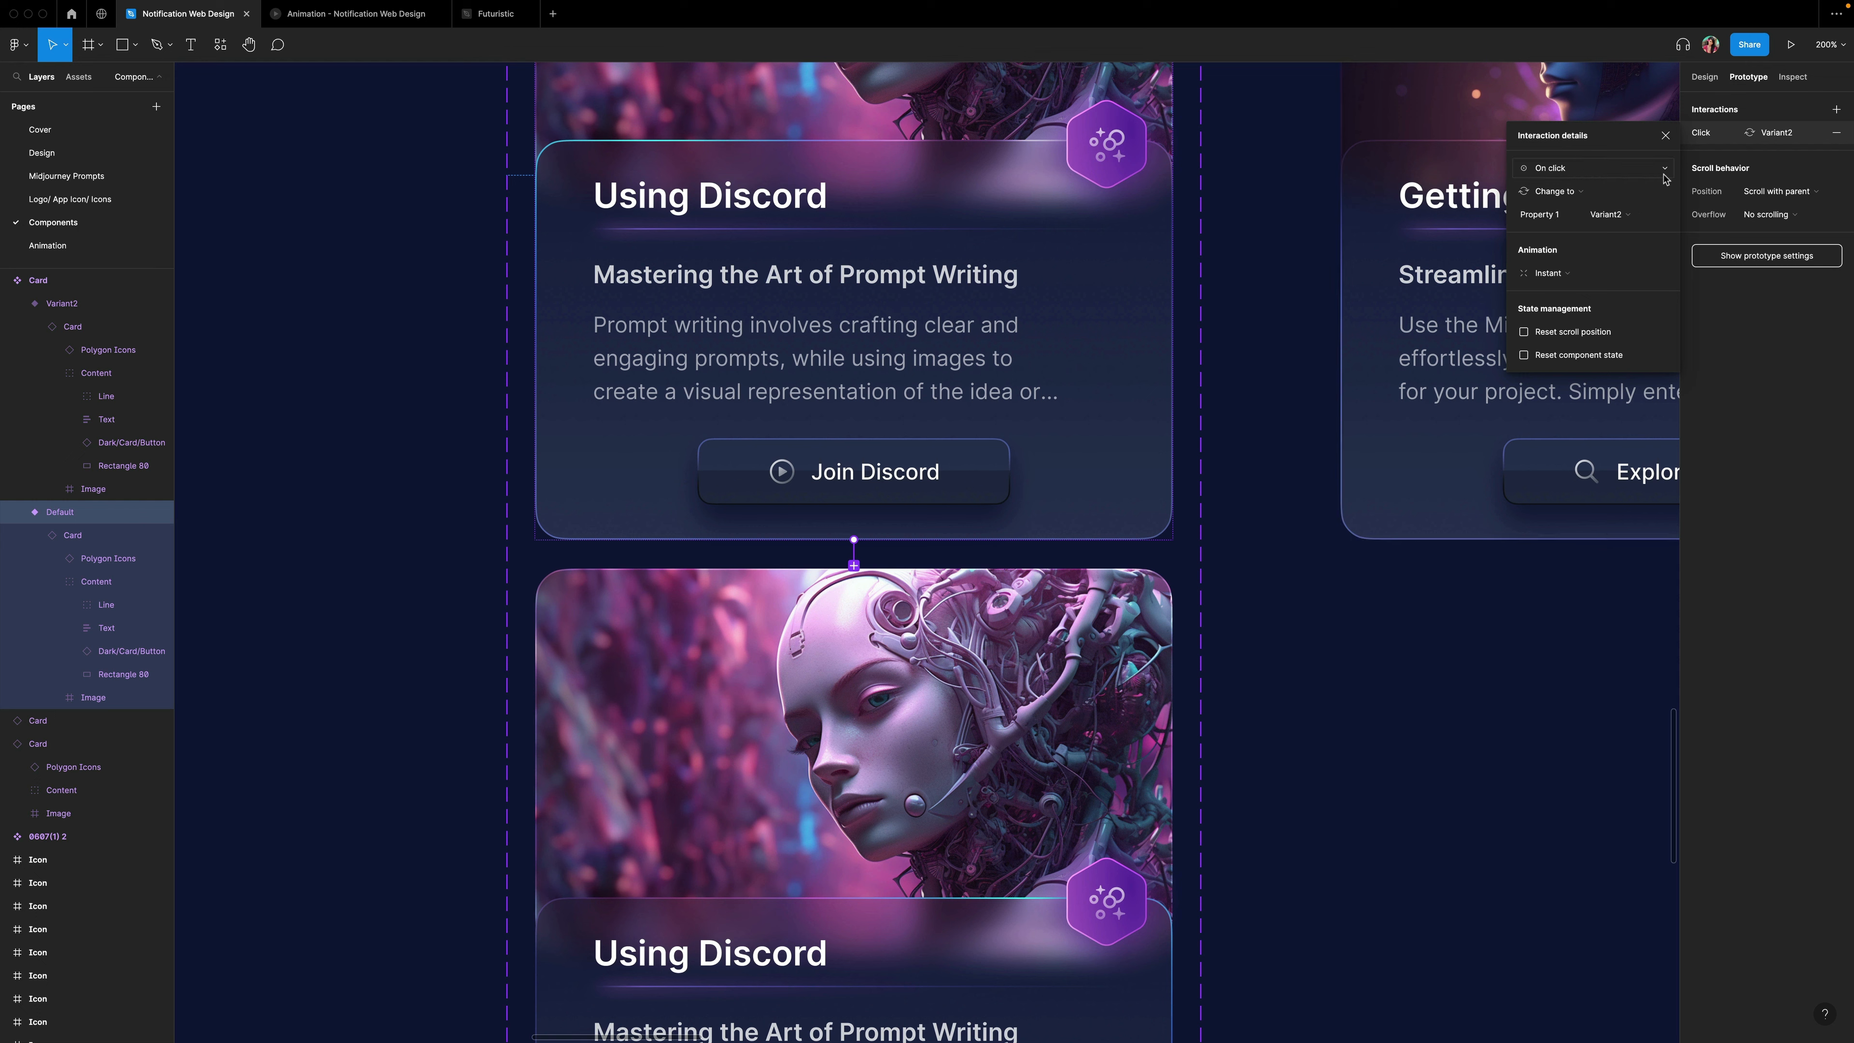
click(1664, 173)
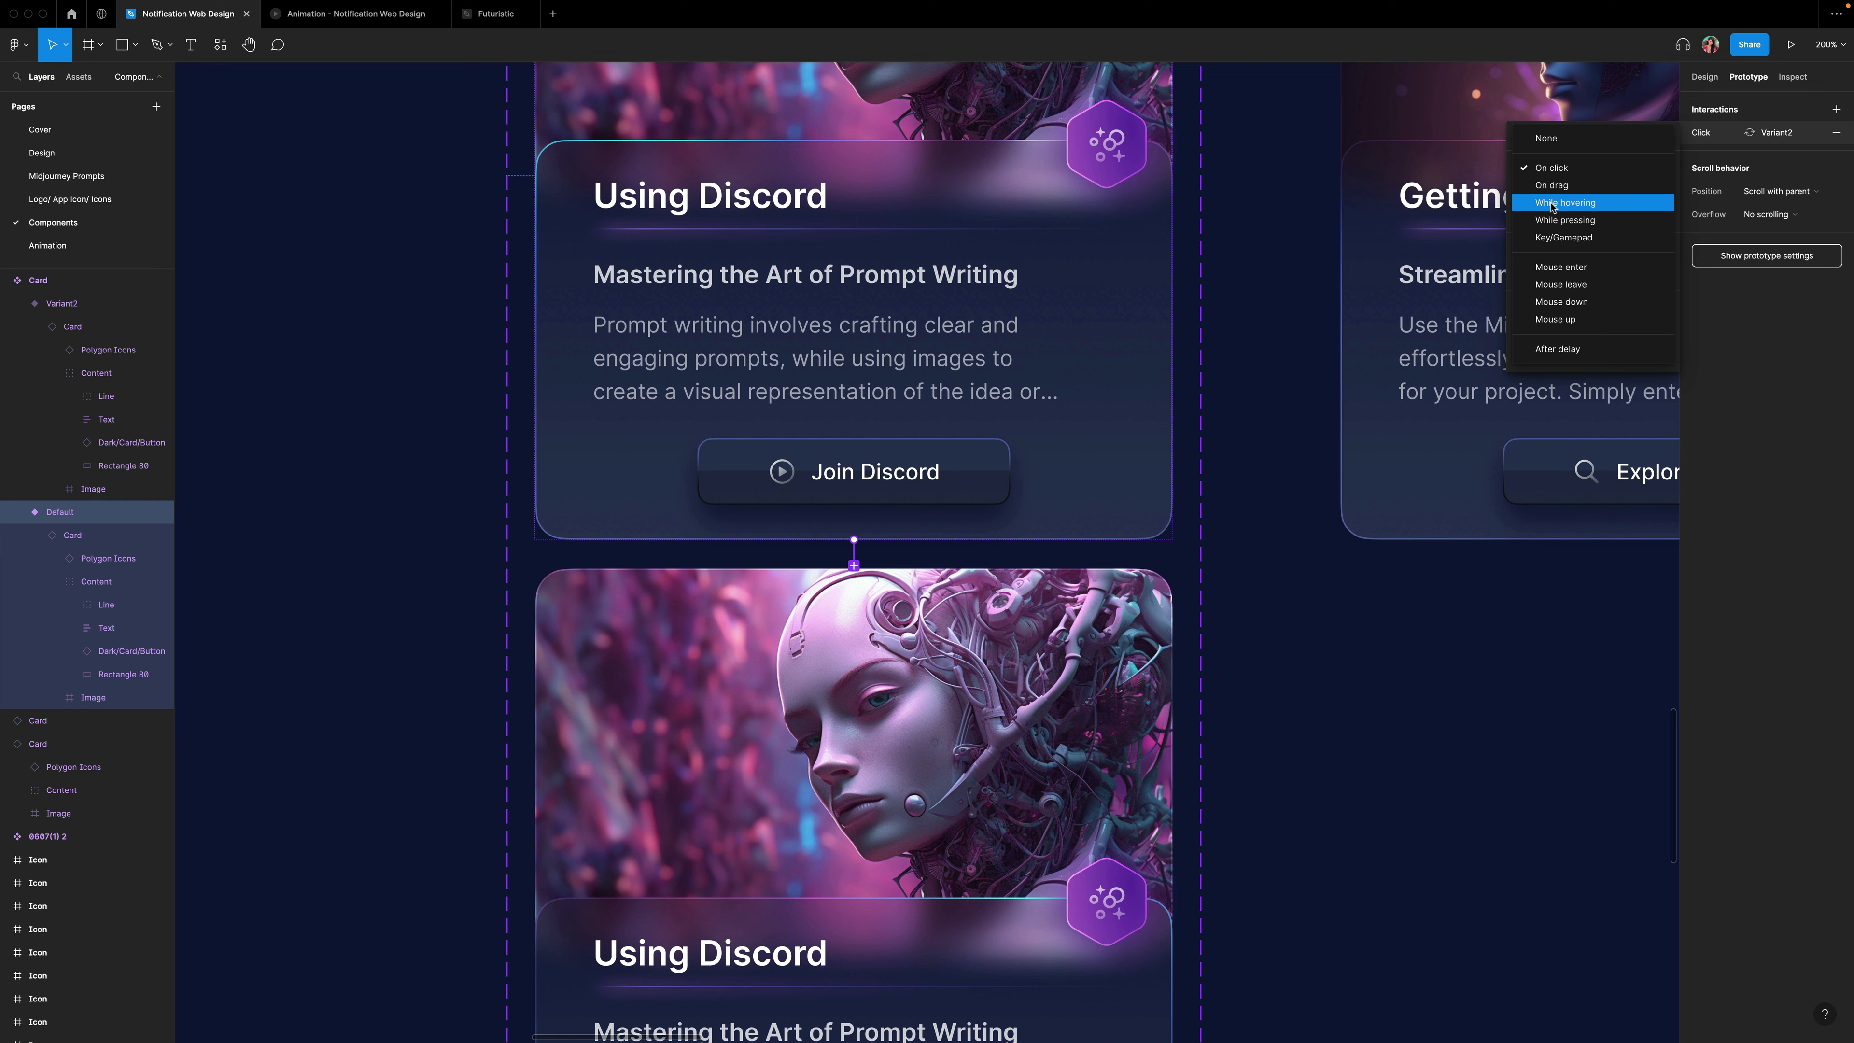
click(1569, 203)
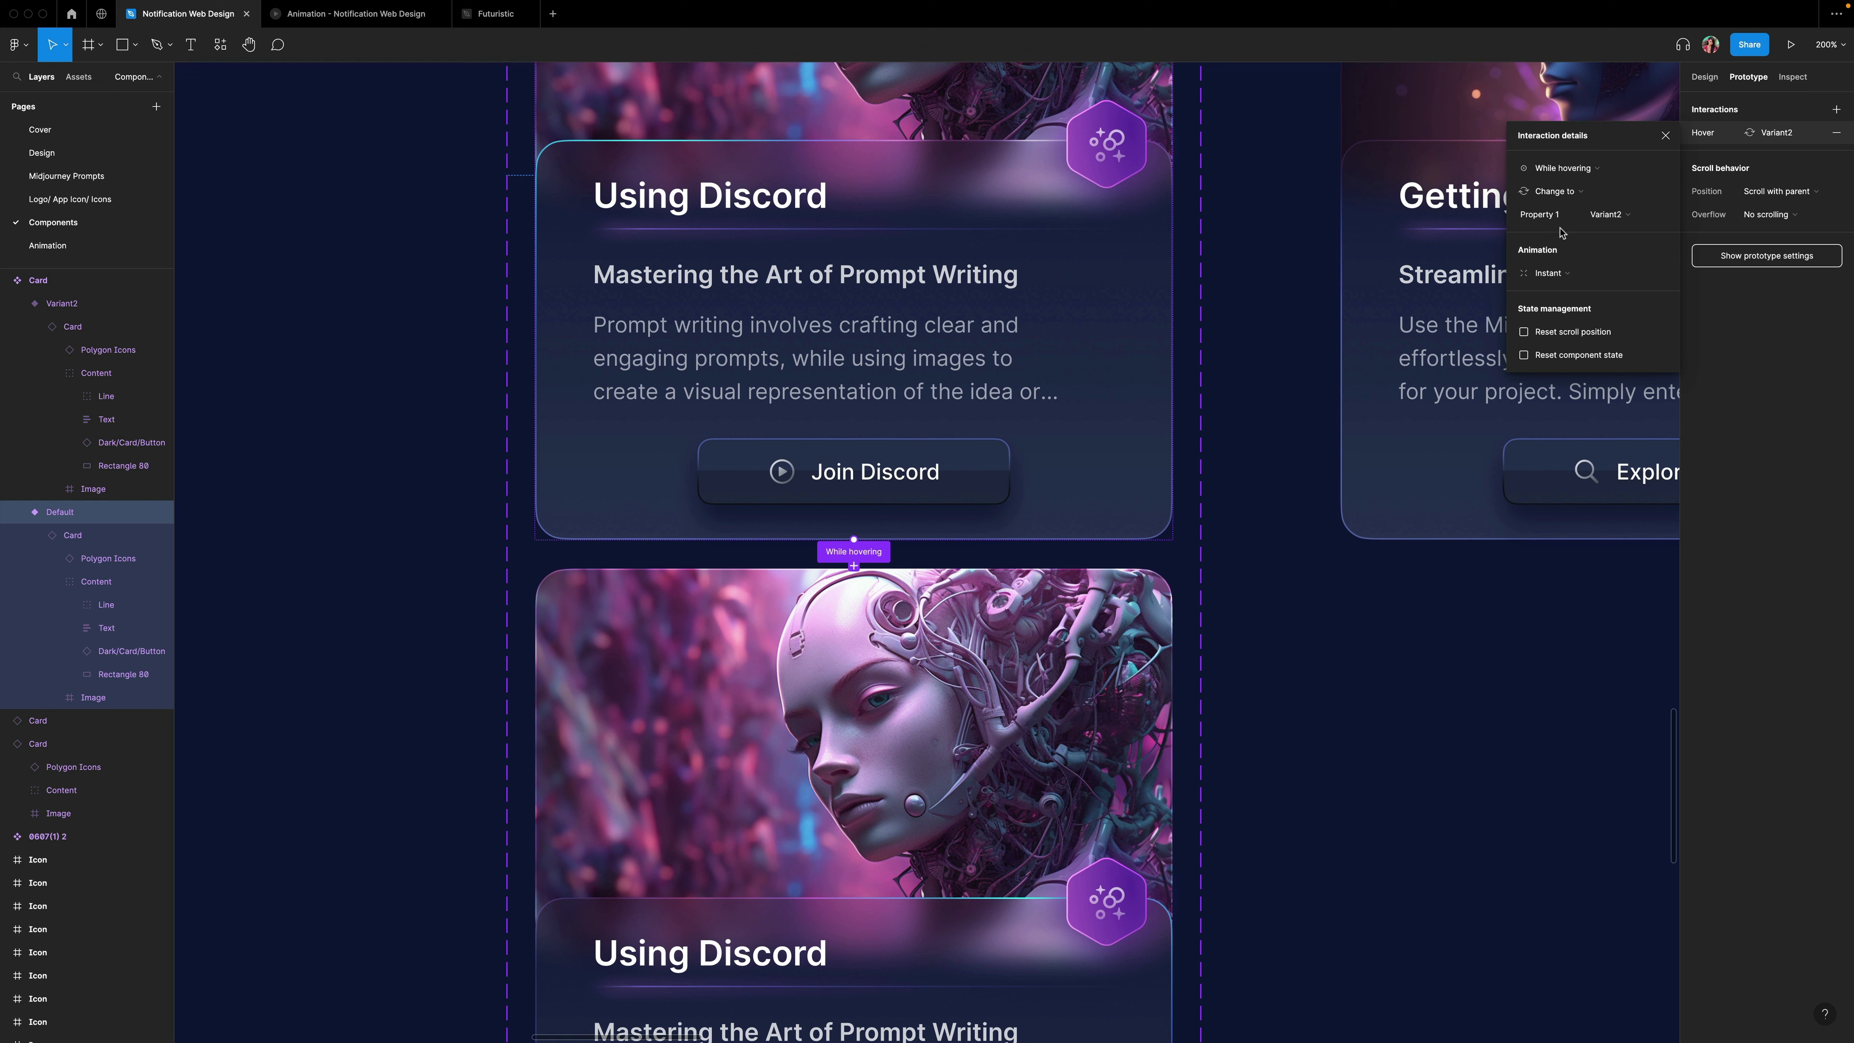
click(1555, 280)
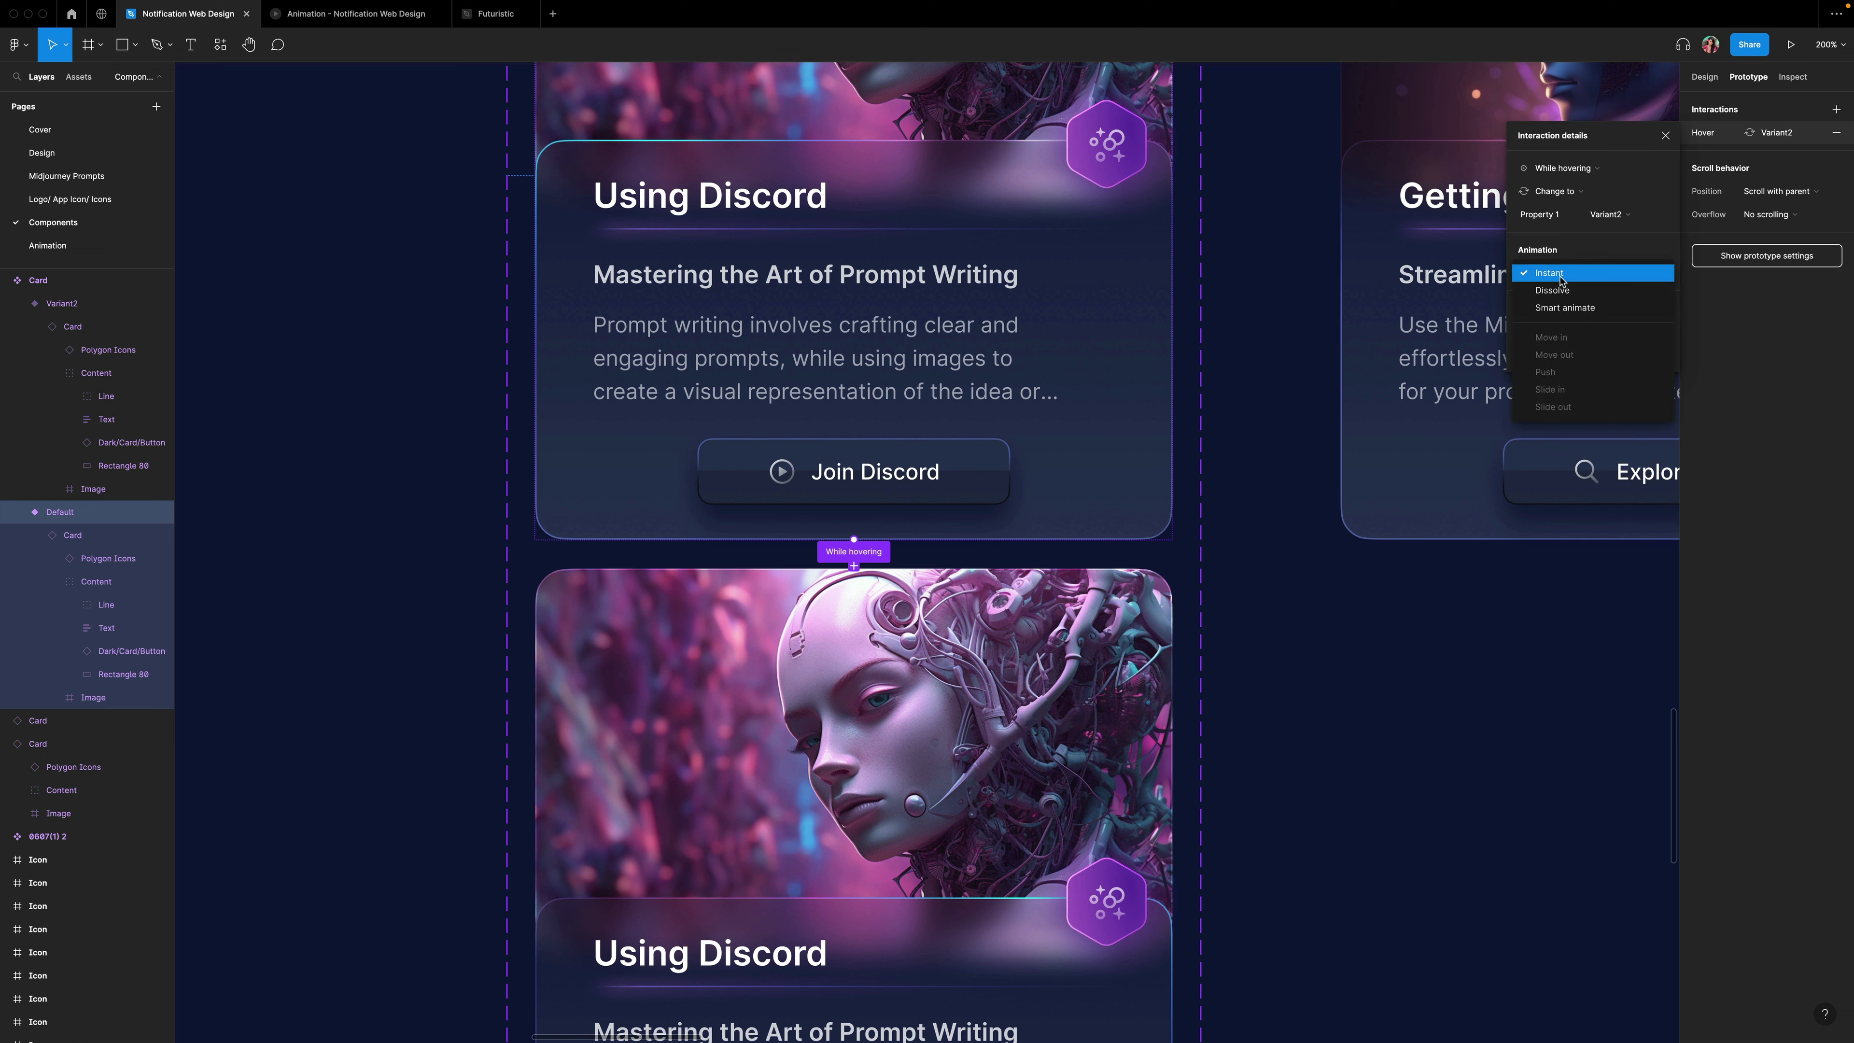
click(1560, 281)
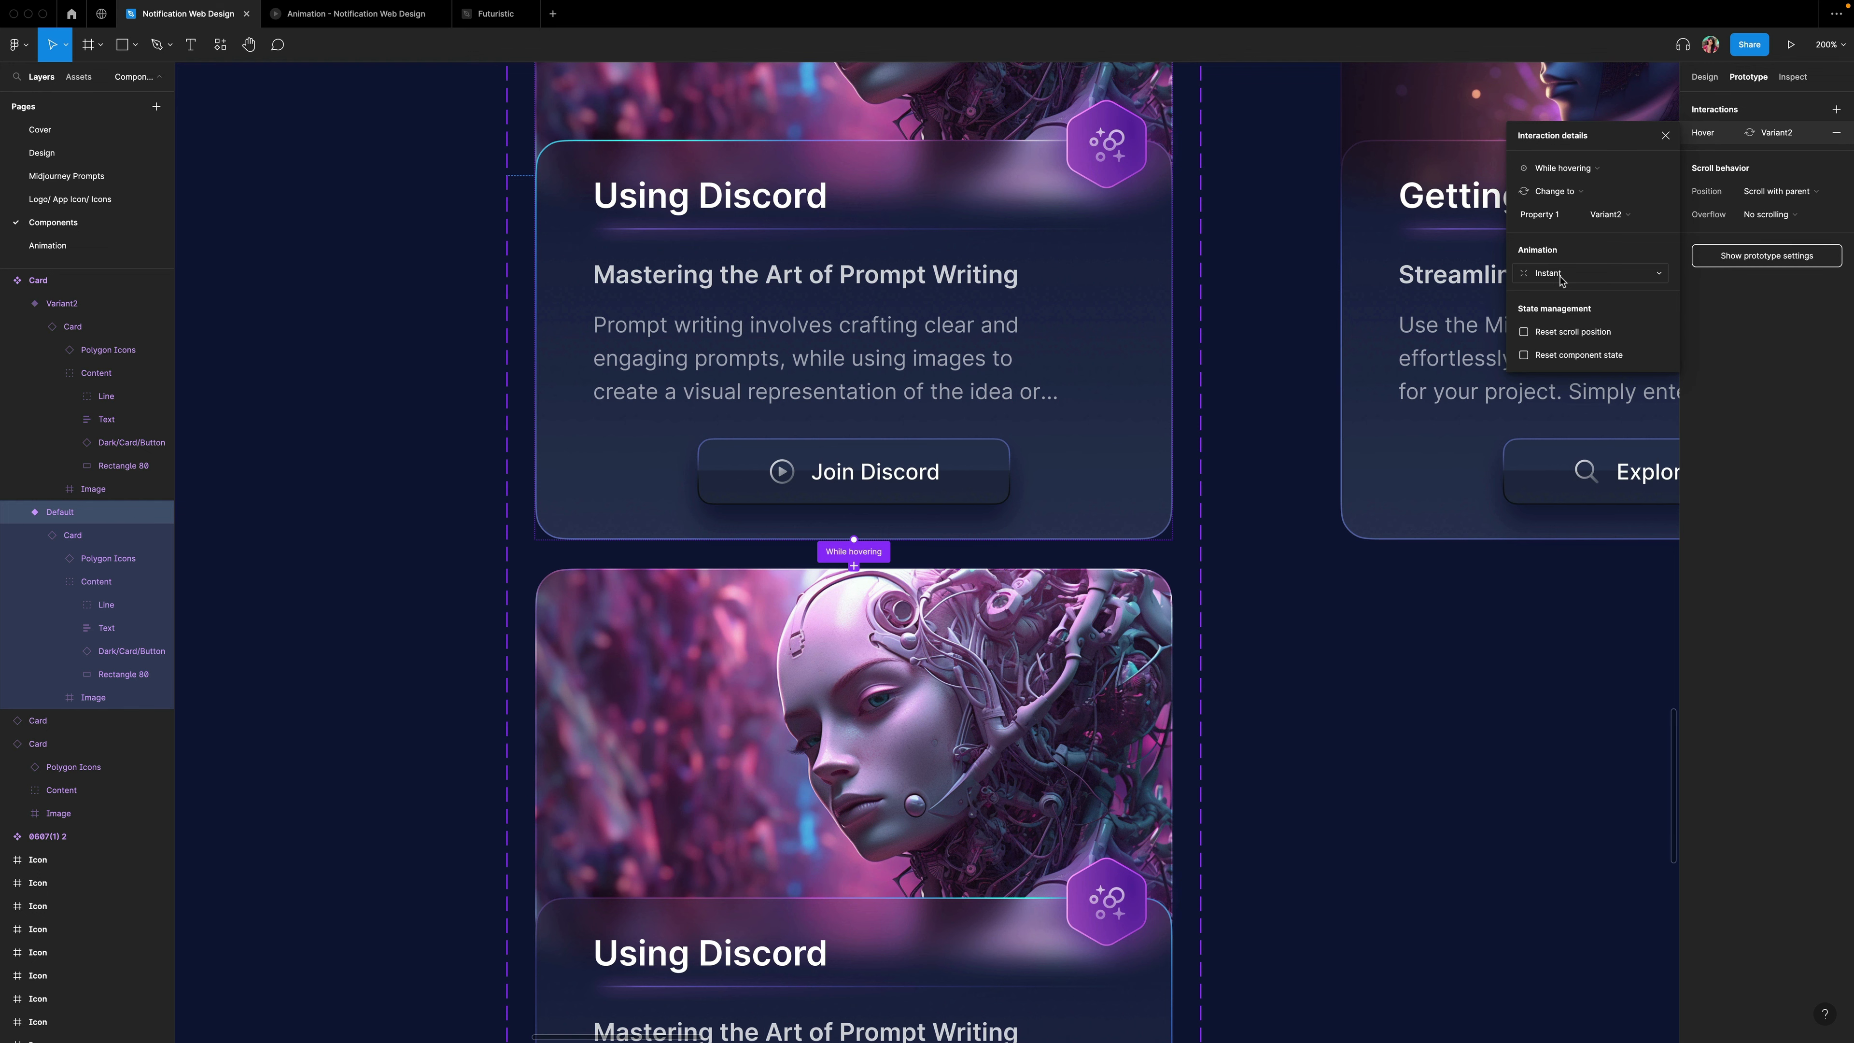
click(1664, 137)
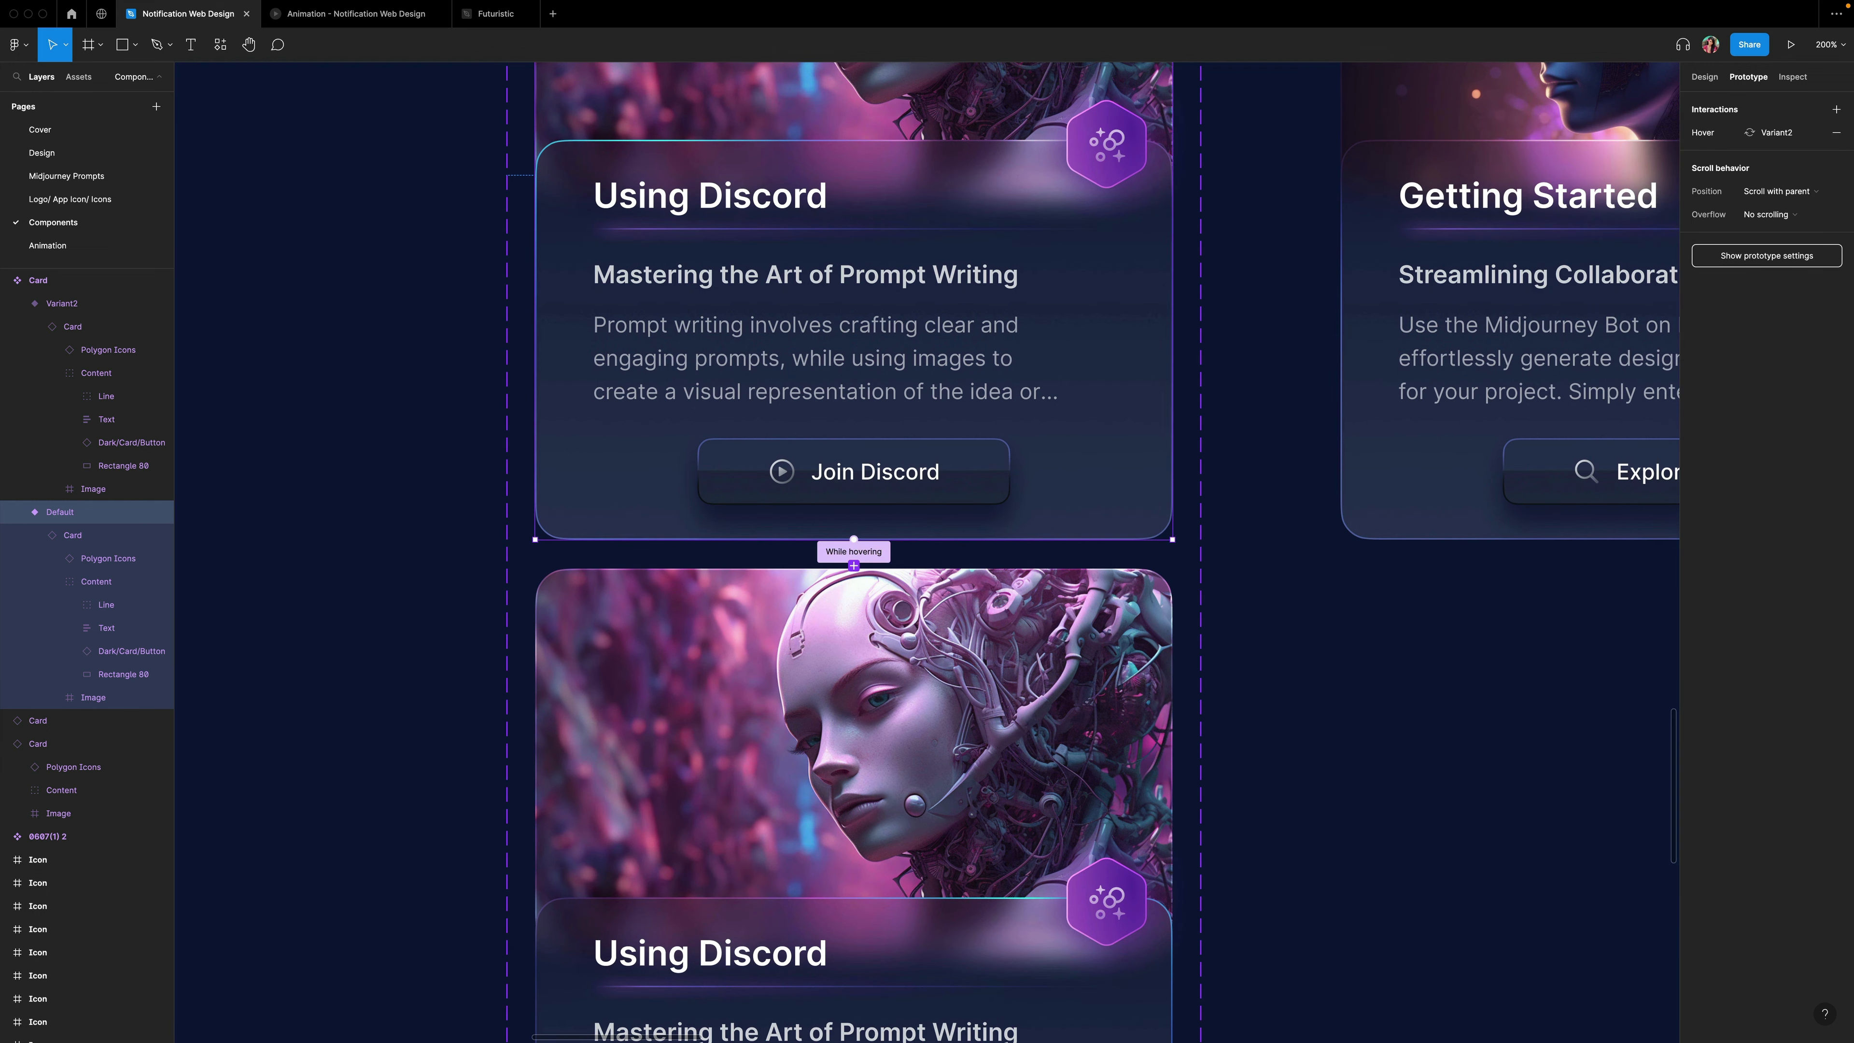
Connect the hover Variant2 back to the Default variant with a Mouse leave trigger.
click(1032, 684)
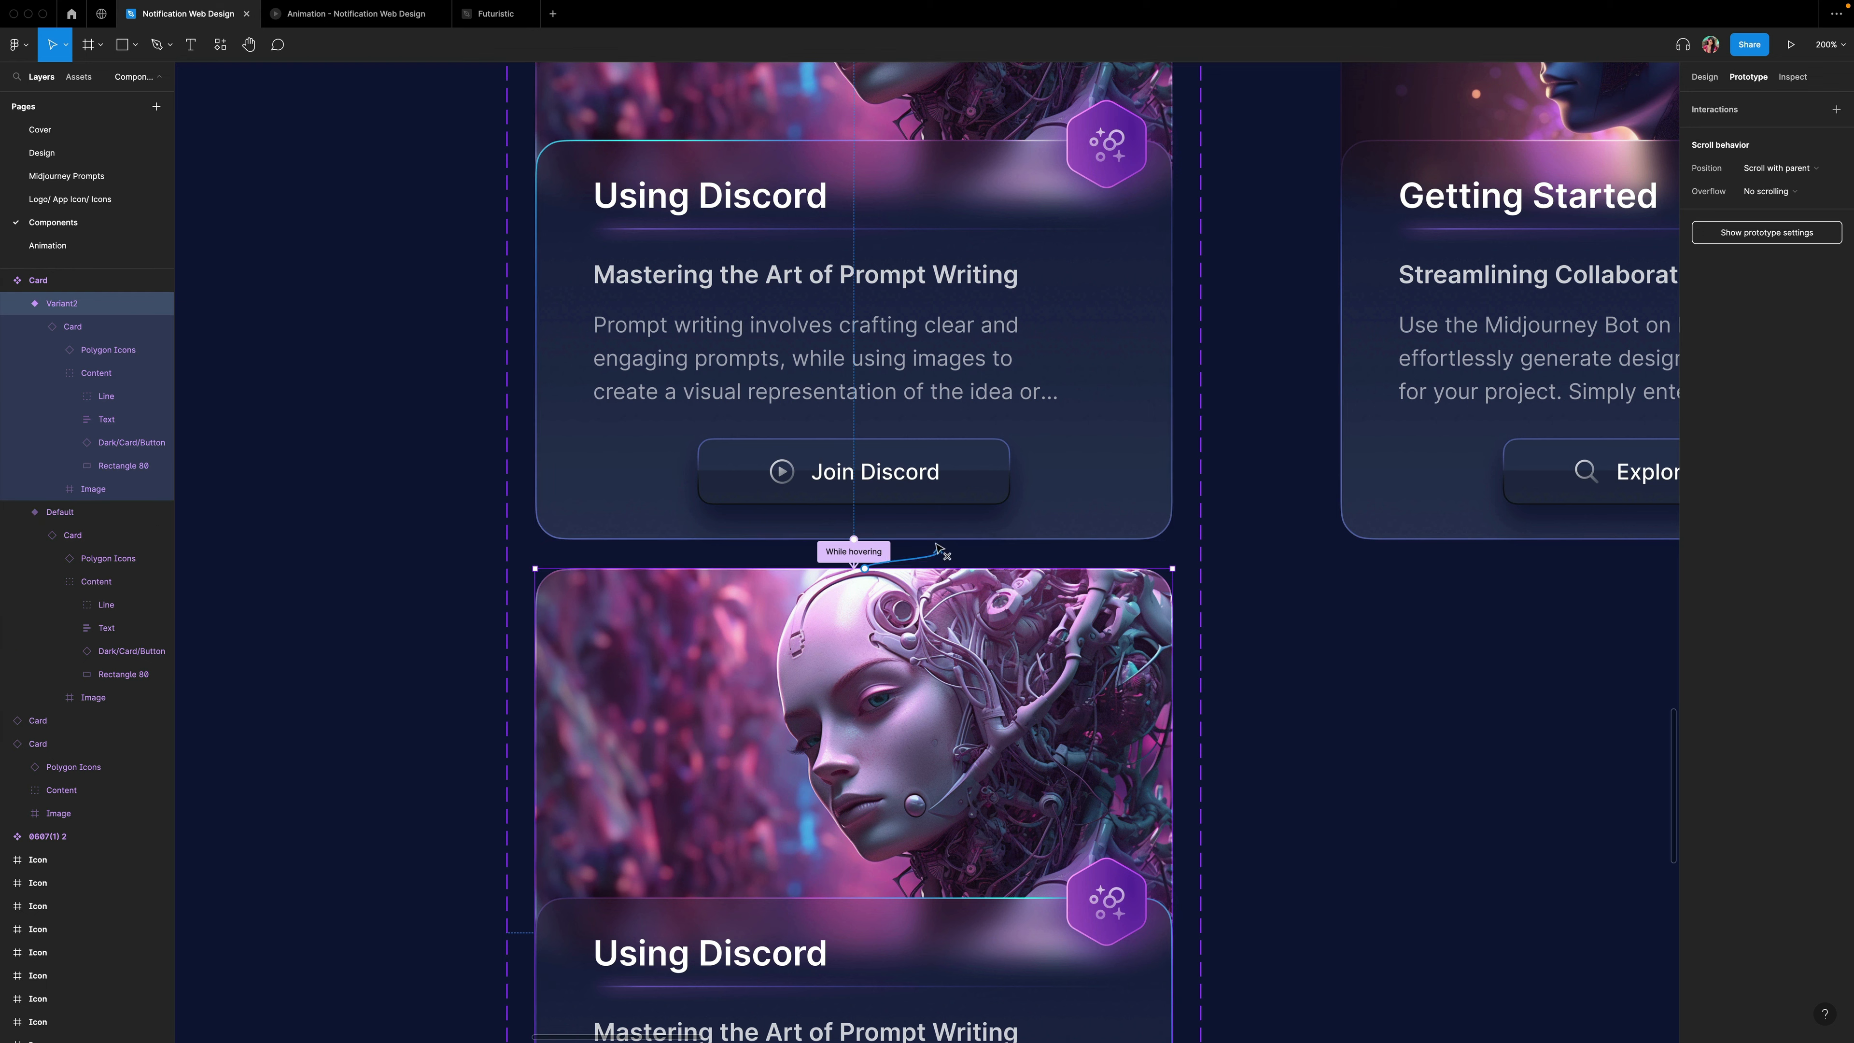
drag(932, 537, 933, 537)
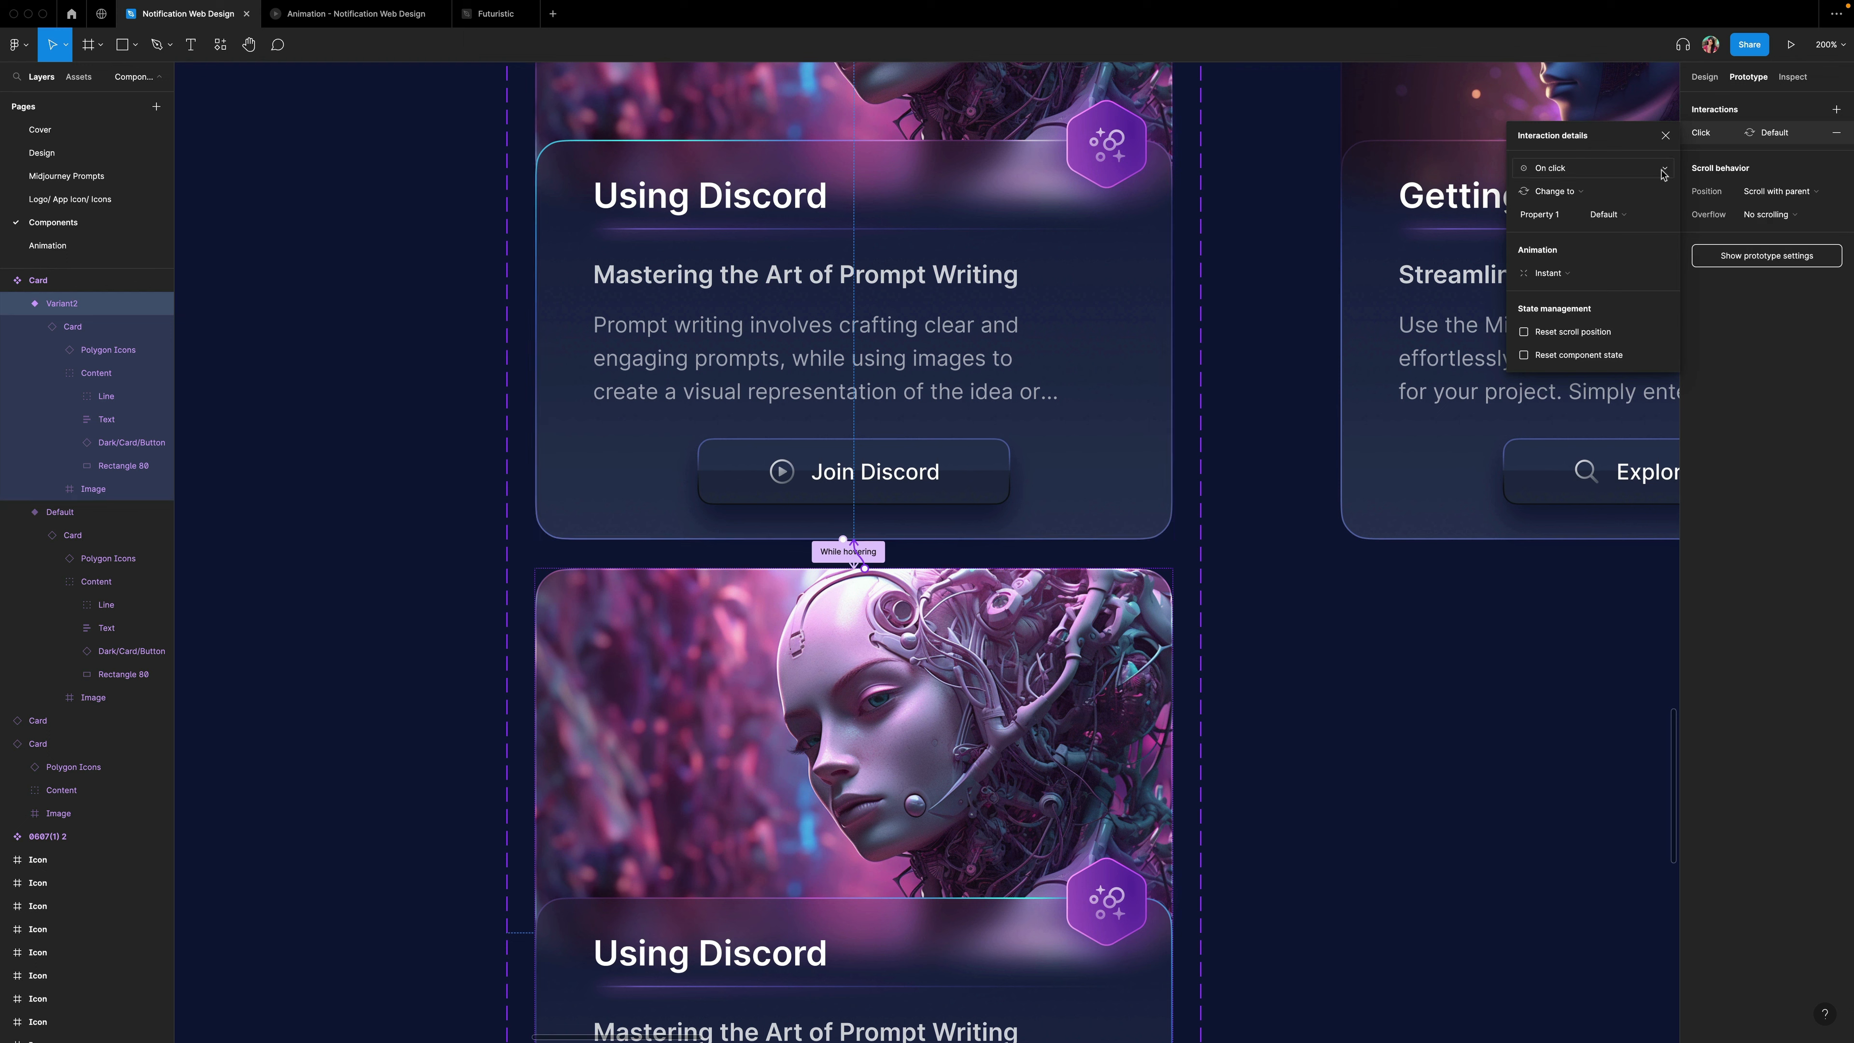
click(1662, 172)
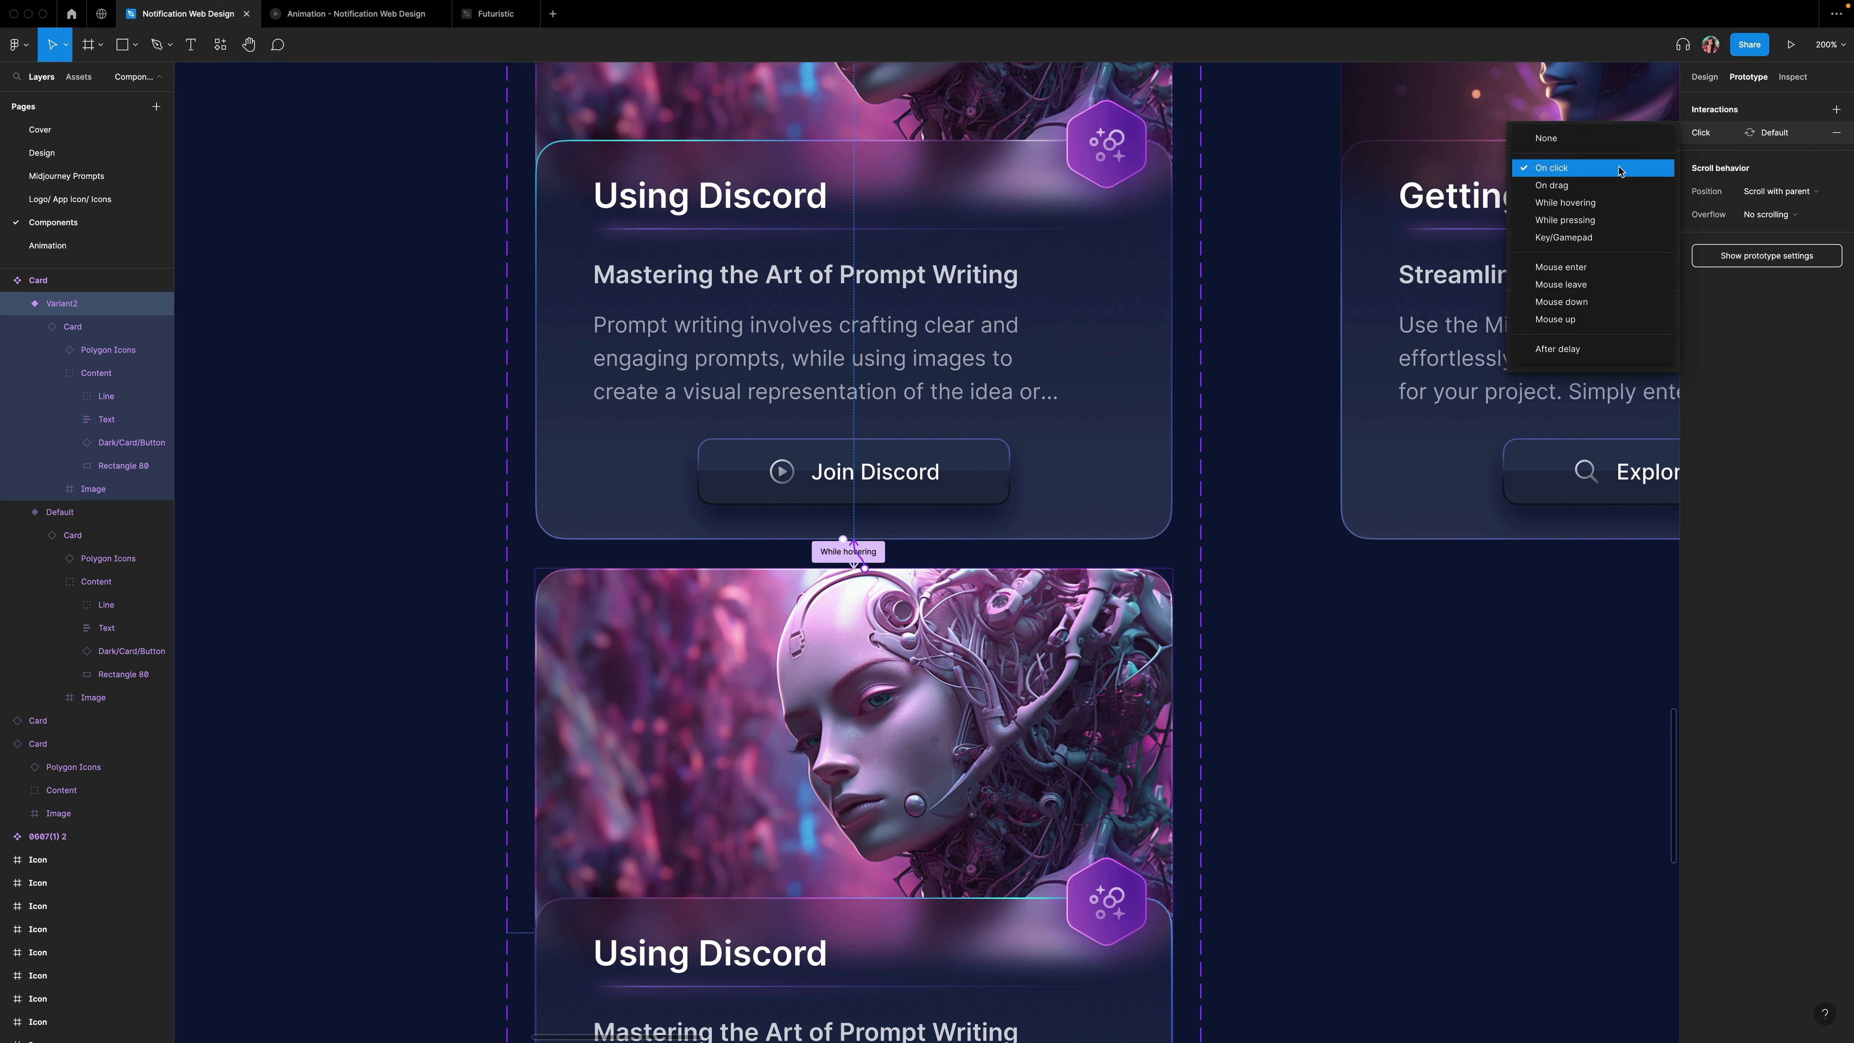
click(1581, 291)
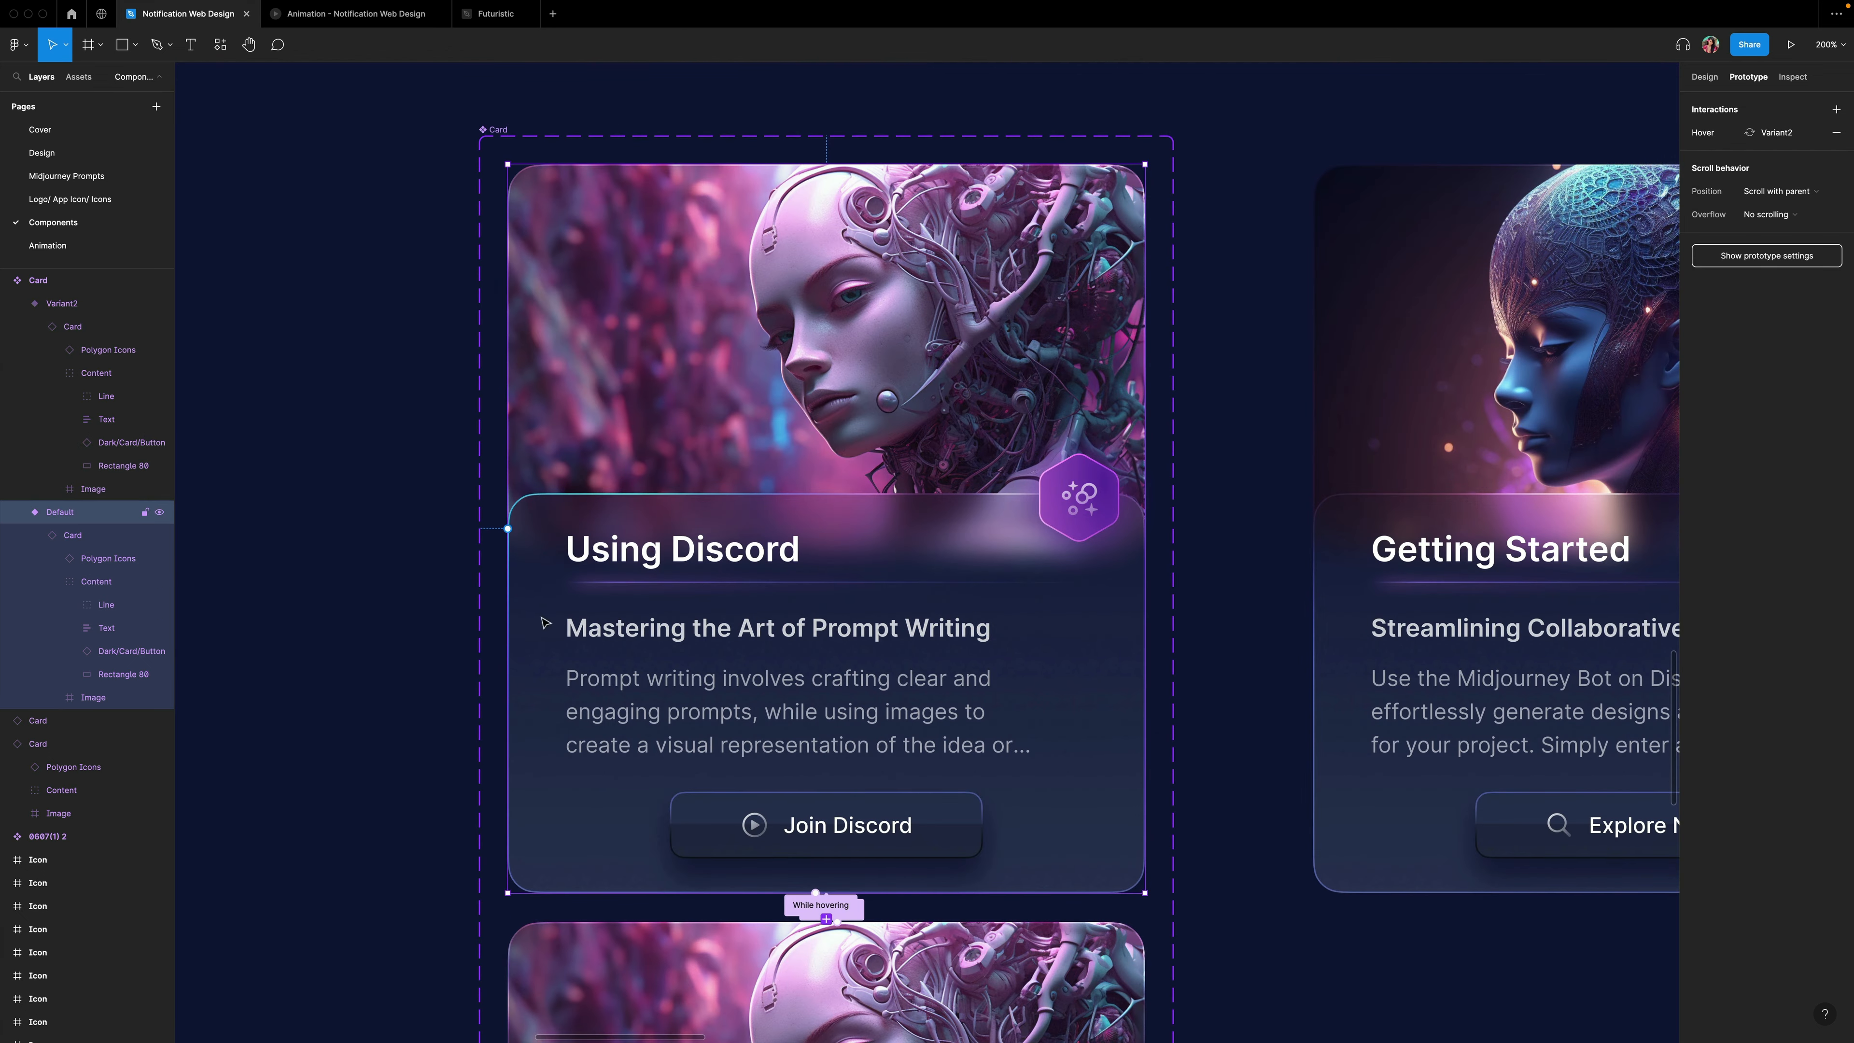
Copy the Default card variant and paste it to replace the first card on the landing page.
click(1264, 687)
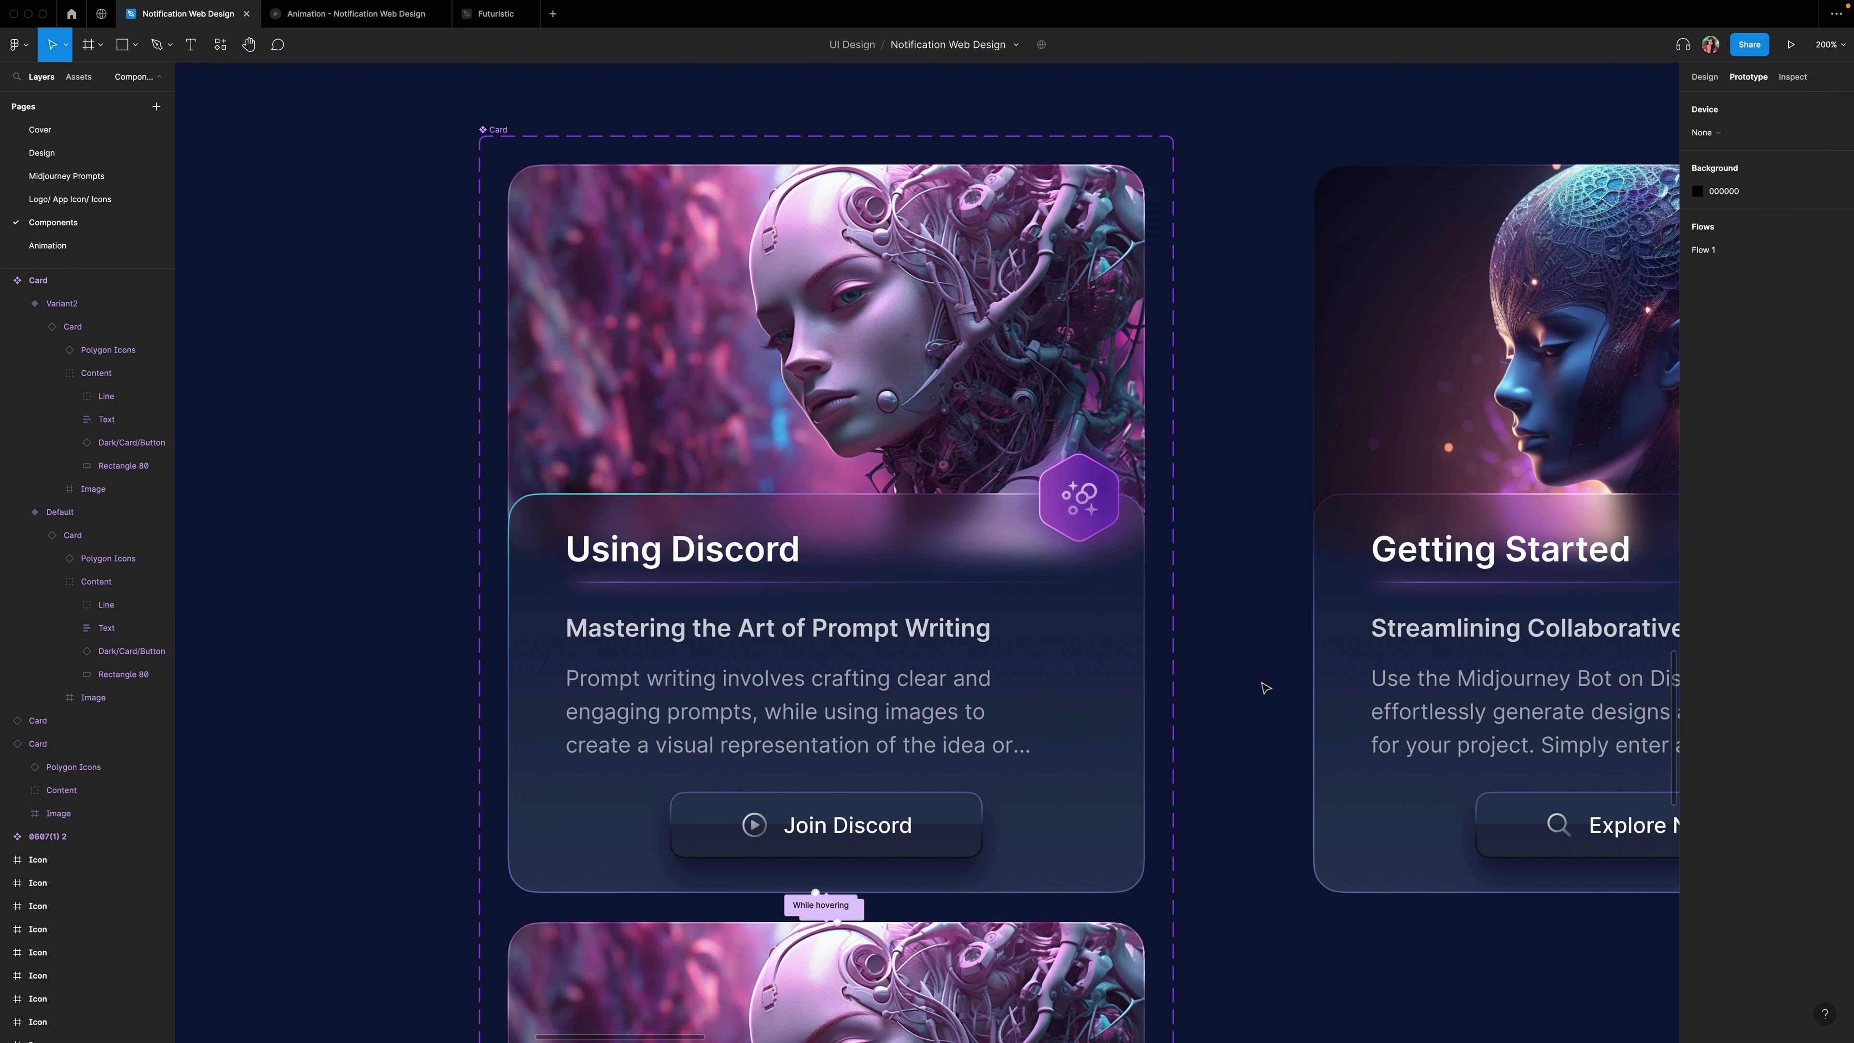
click(1105, 670)
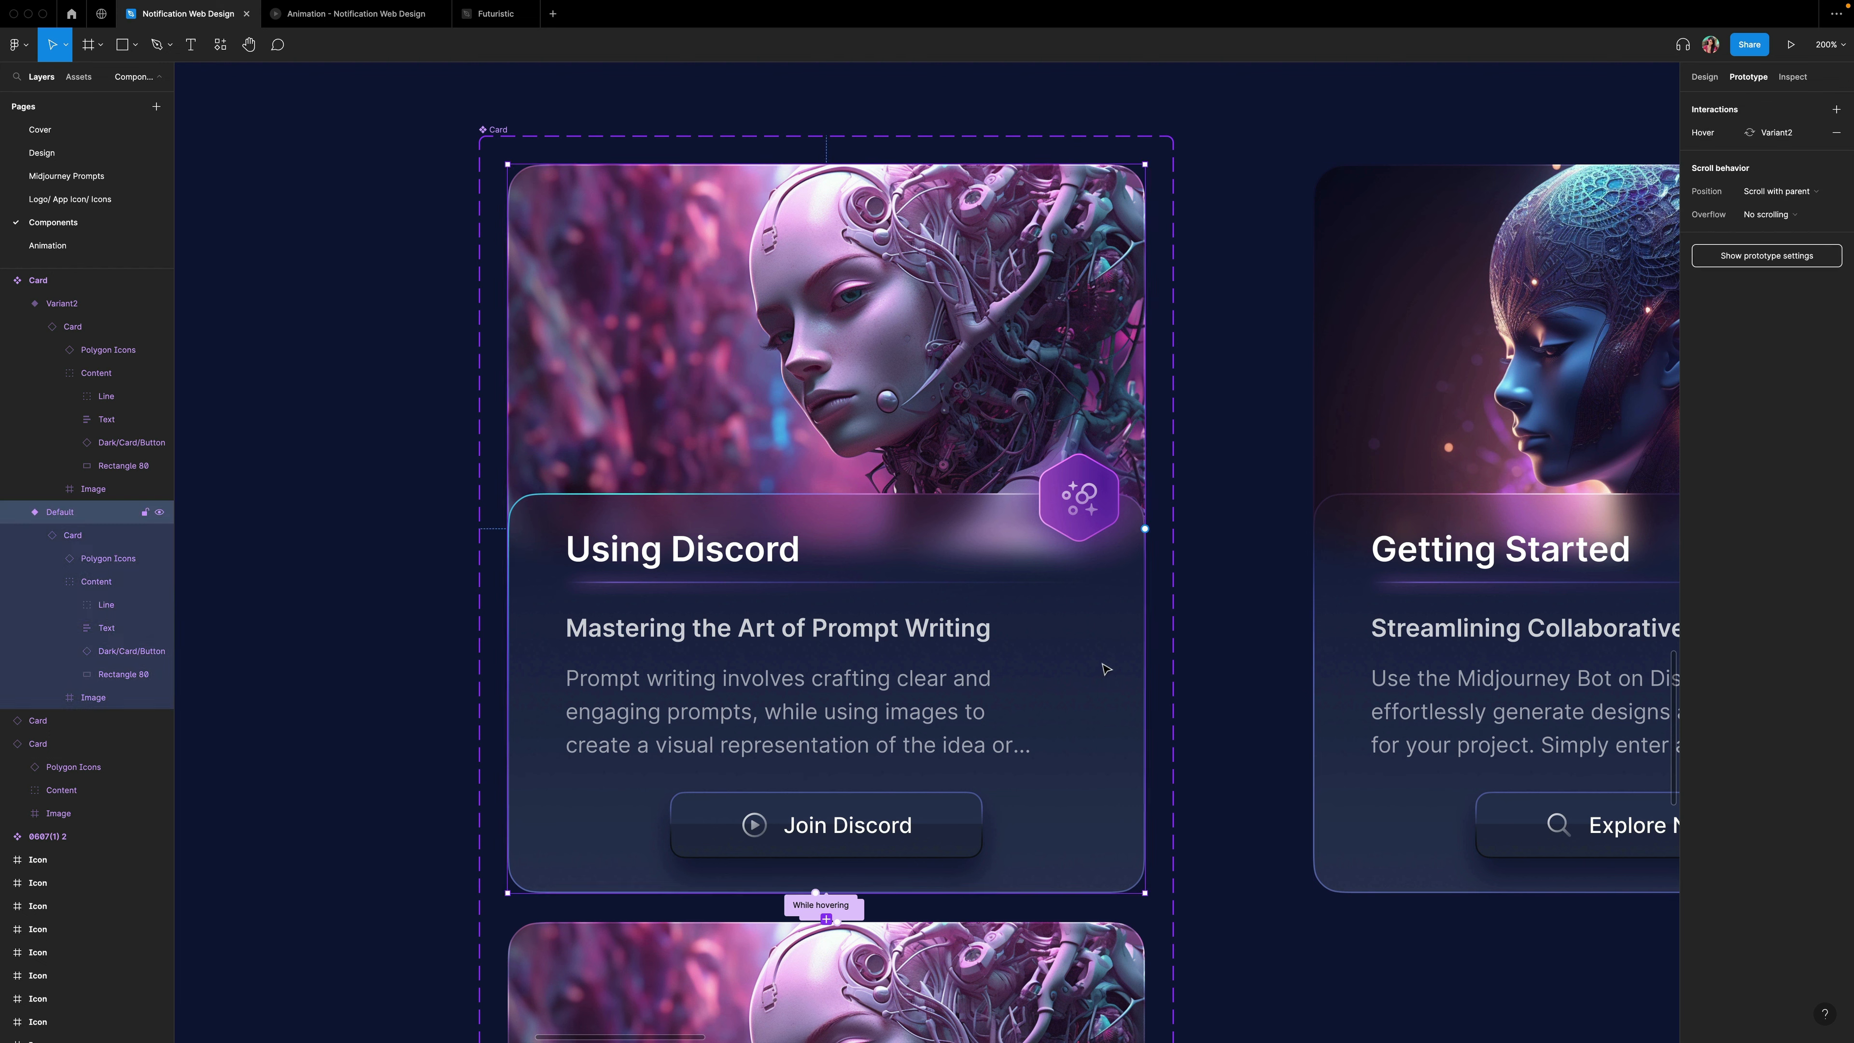
click(1122, 443)
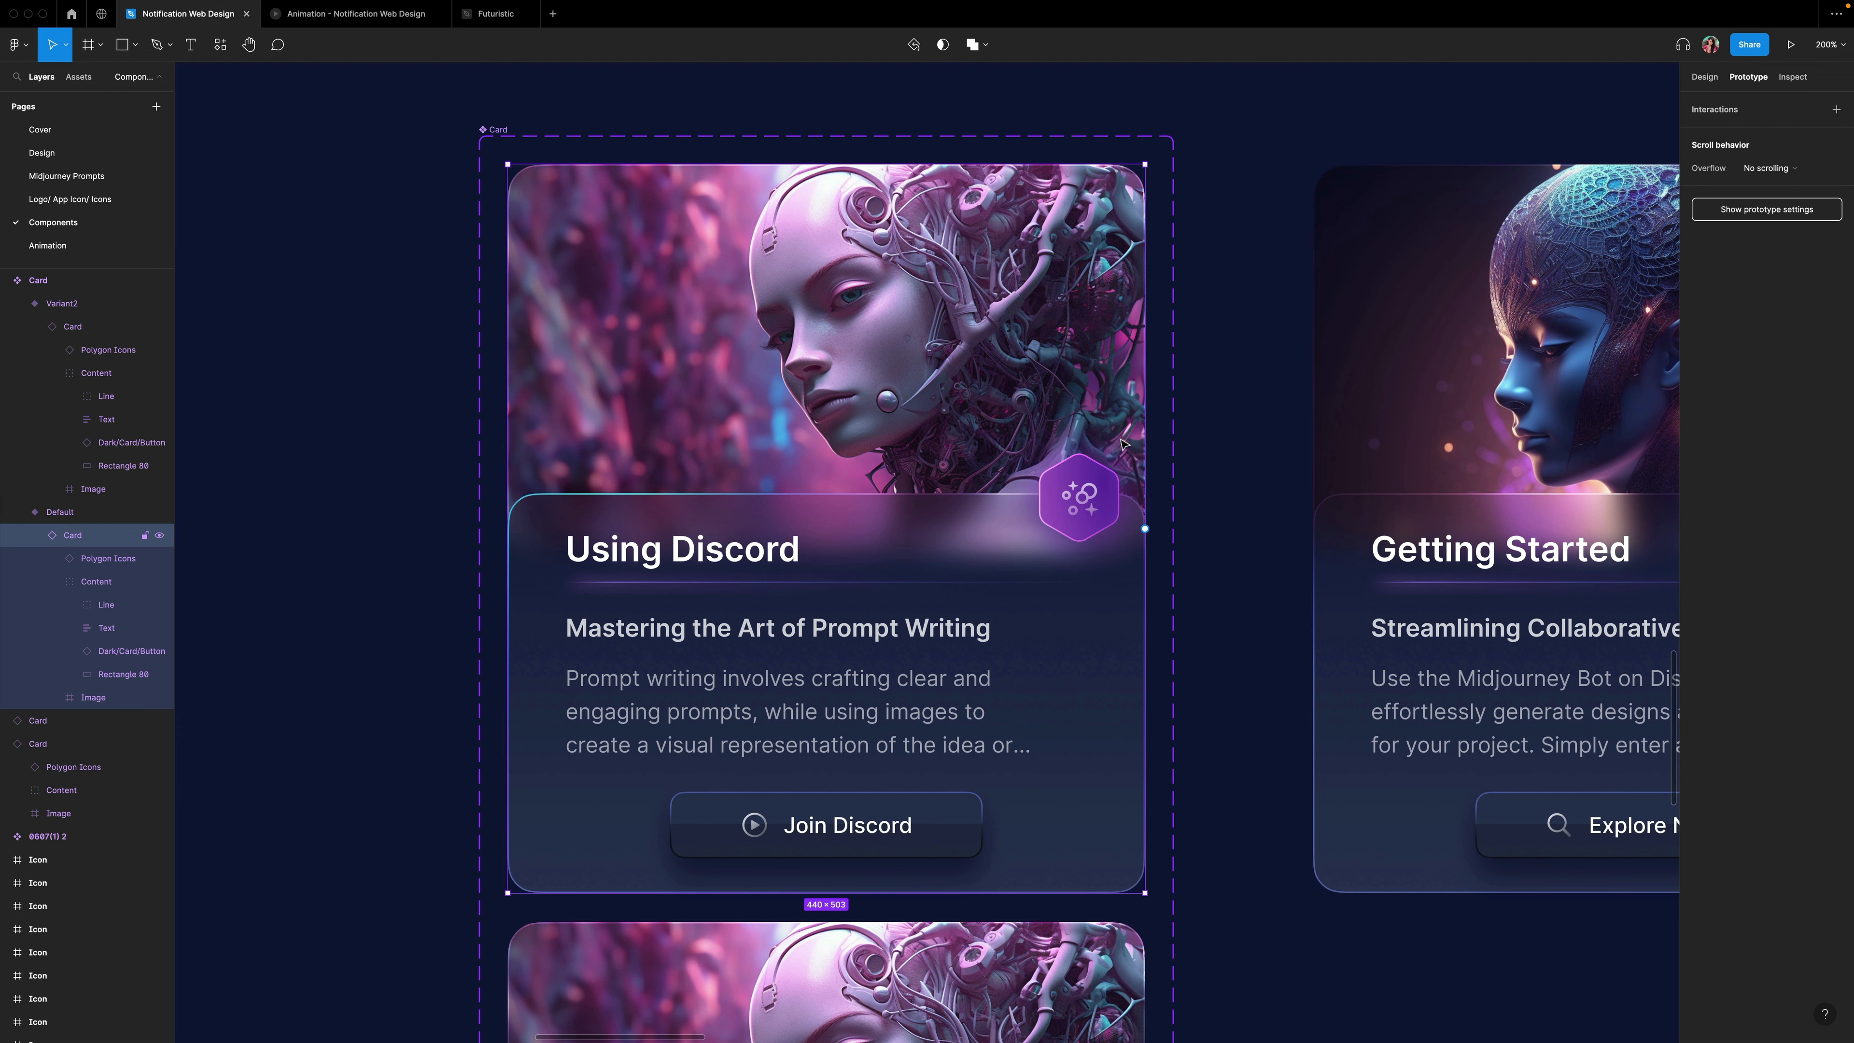
right_click(1127, 435)
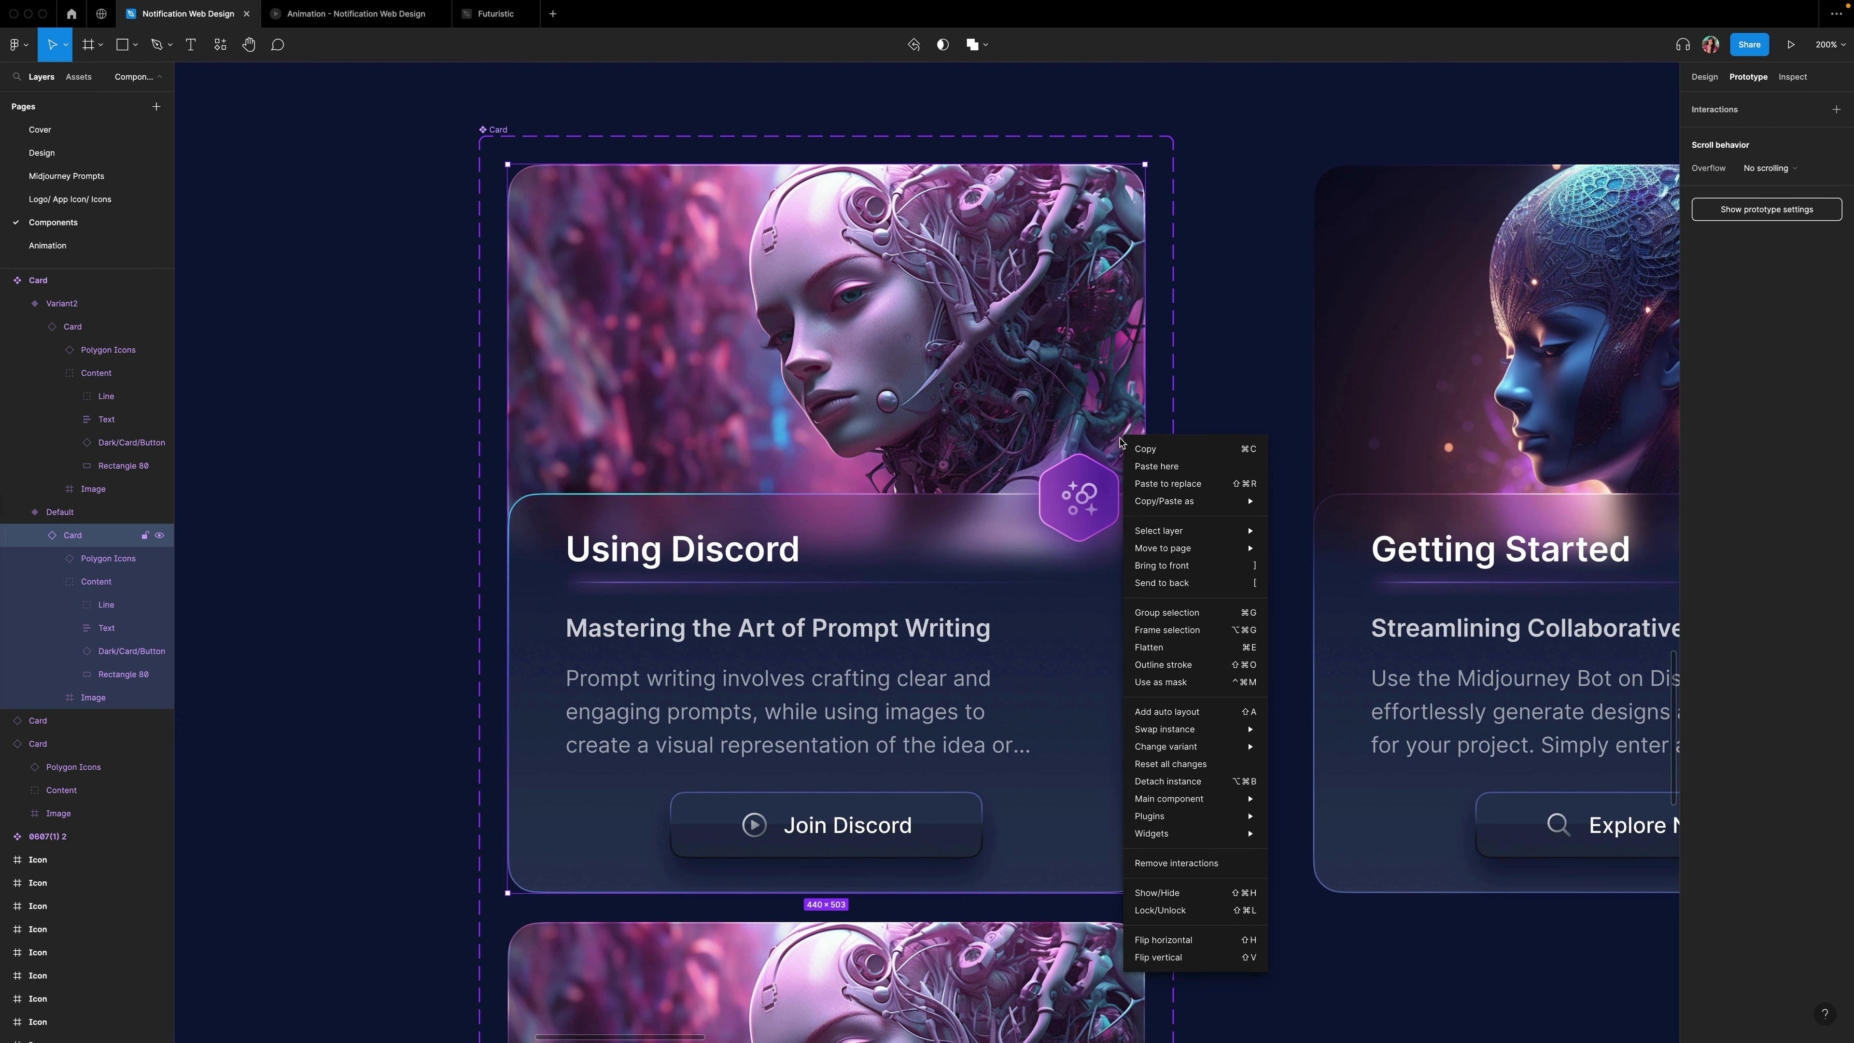
click(1148, 450)
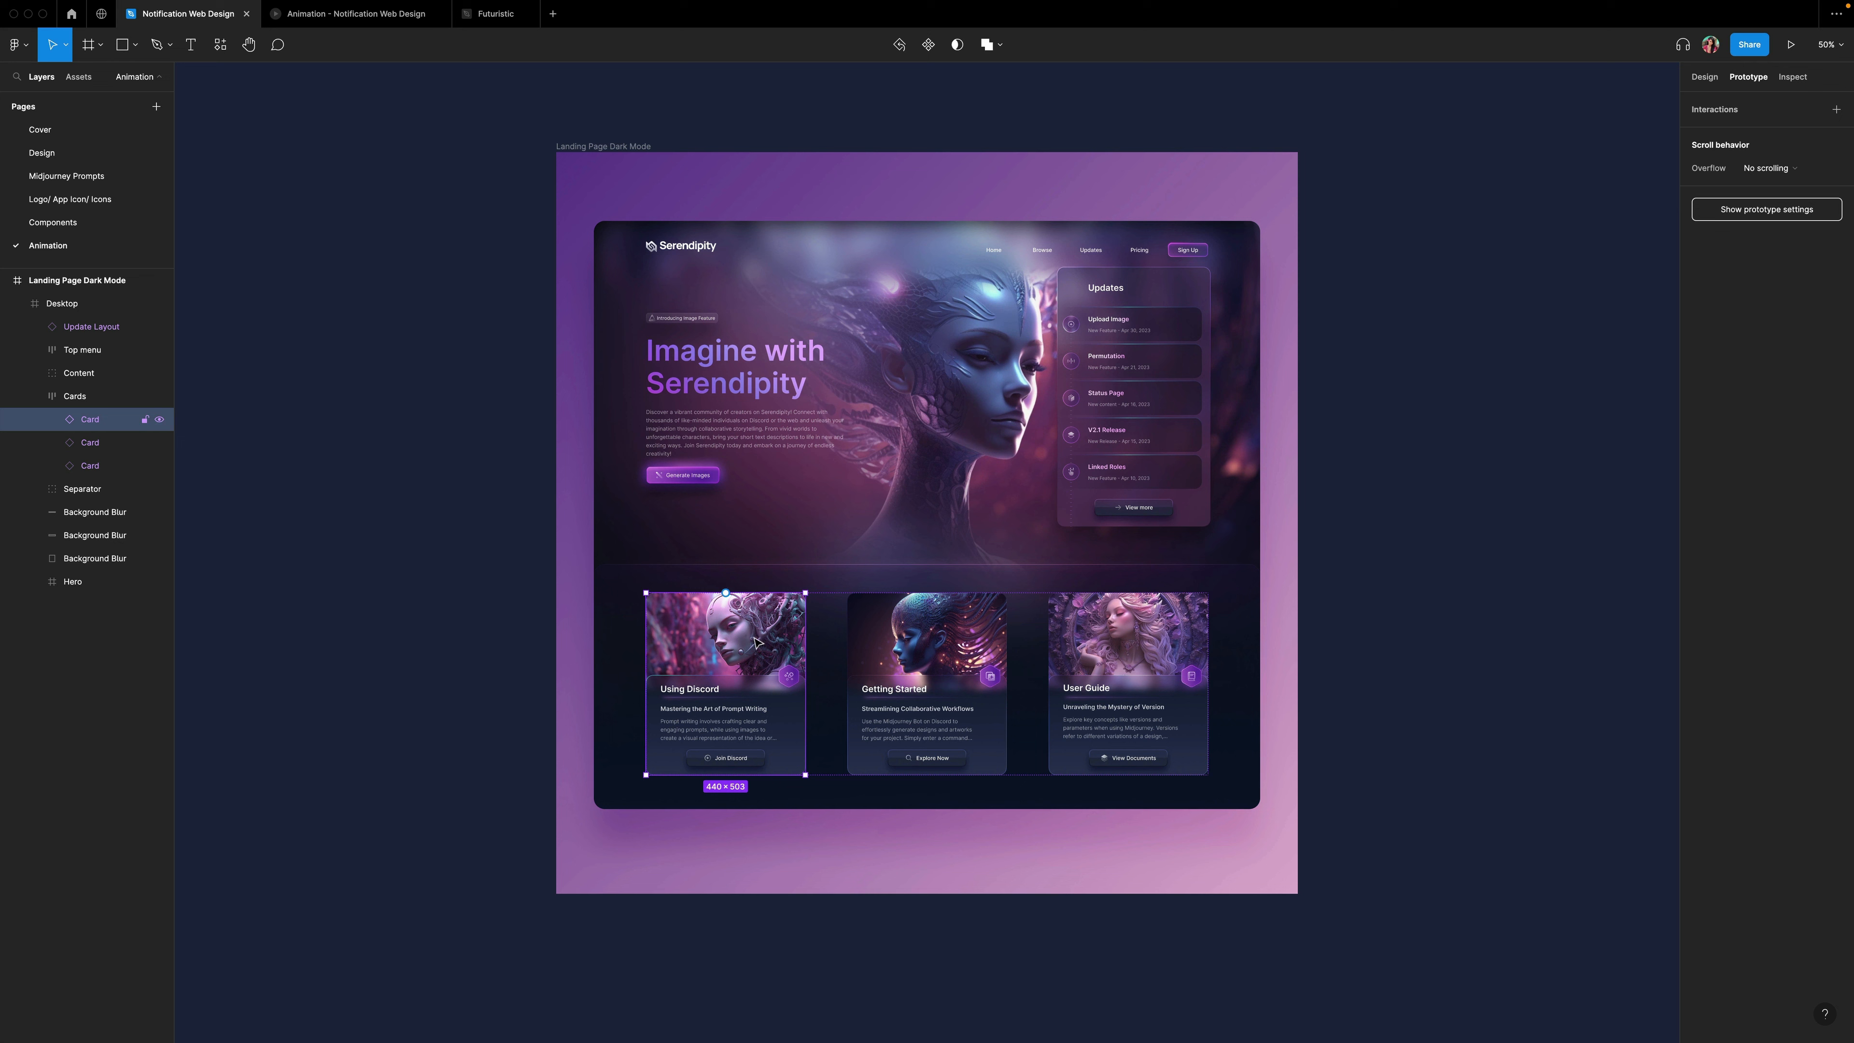
right_click(763, 635)
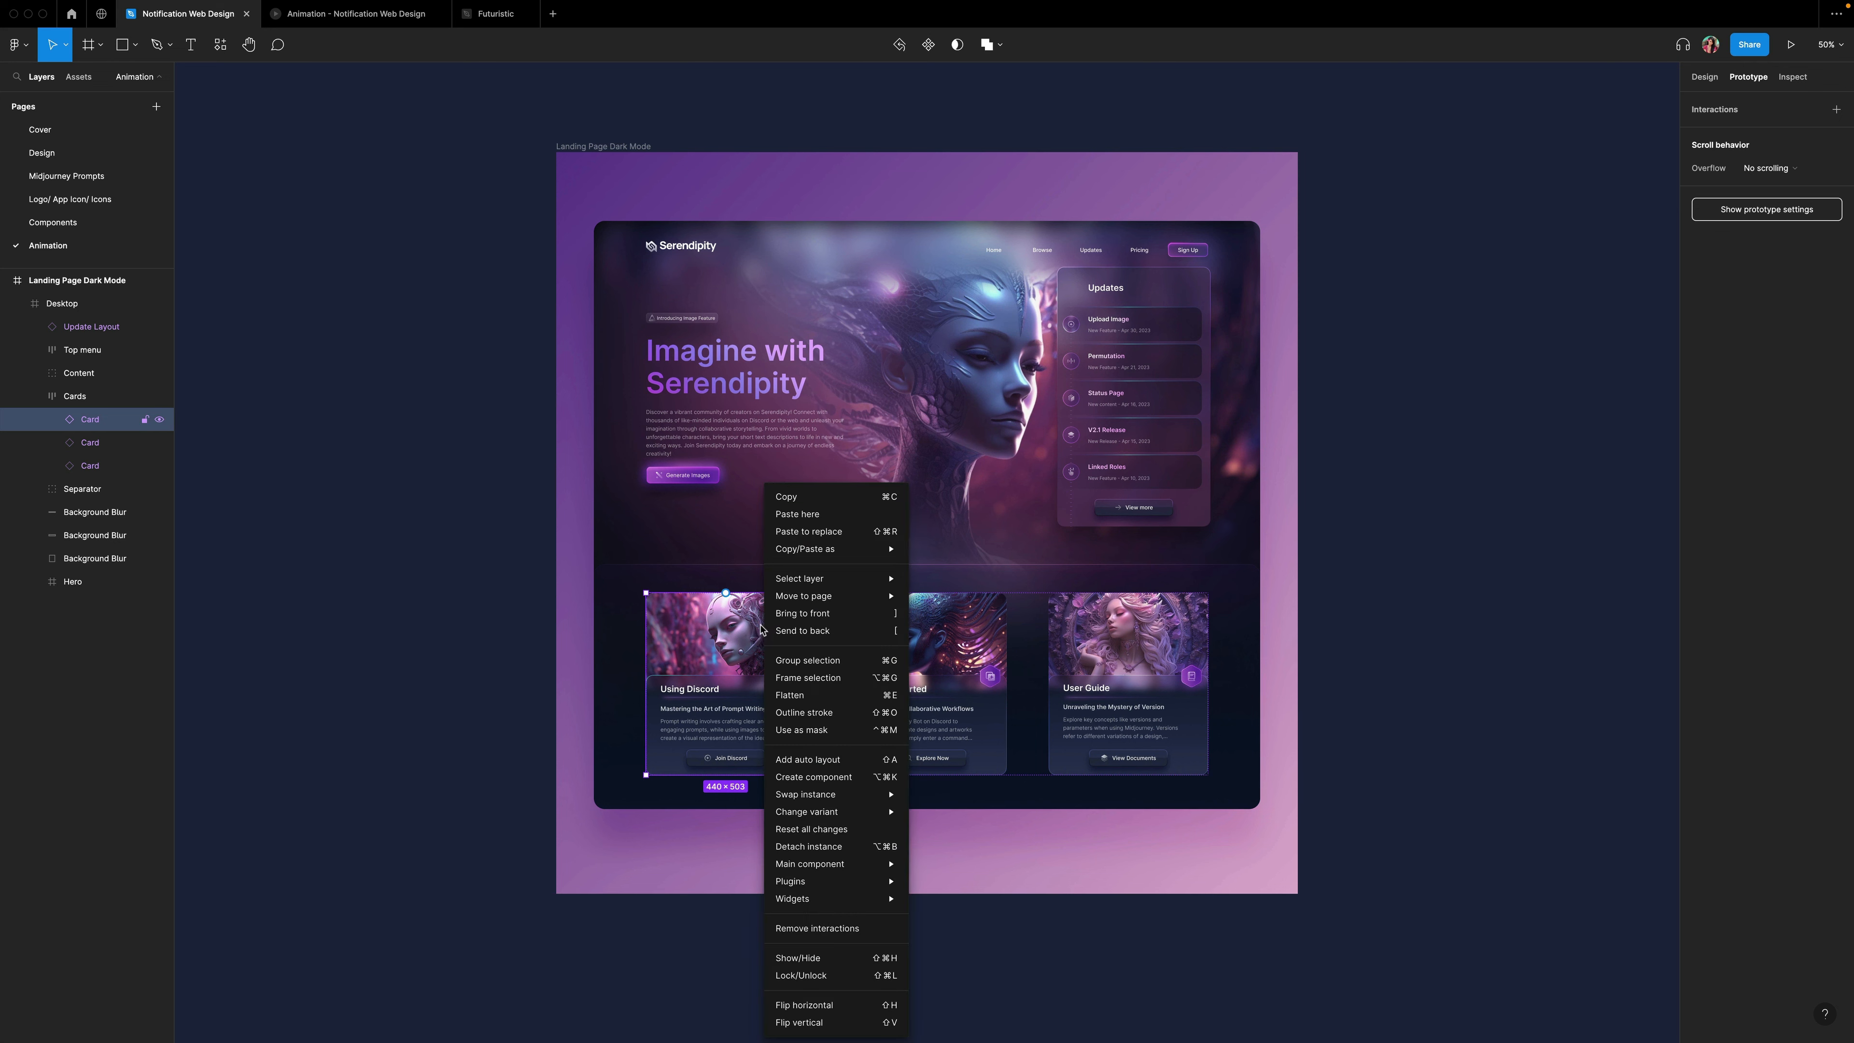
click(817, 534)
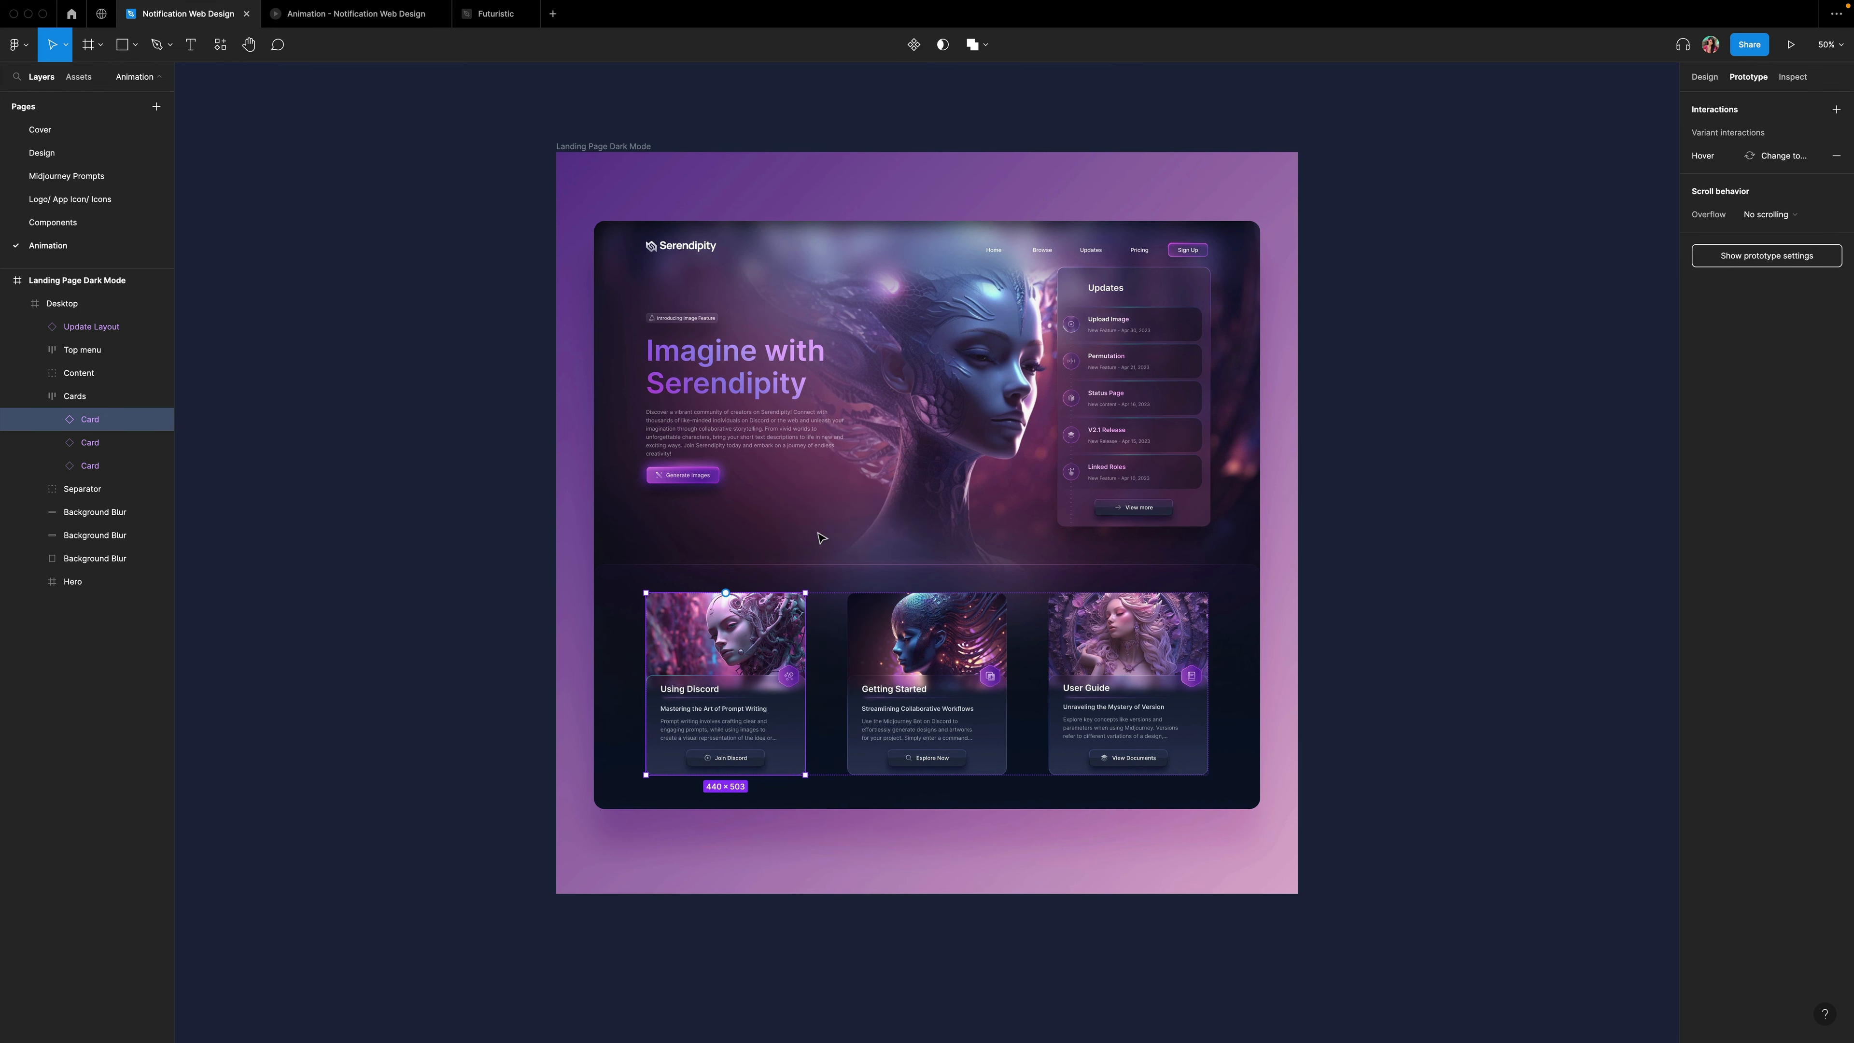
Add a second variant to both the Getting Started and the User Guide card components.
click(1790, 46)
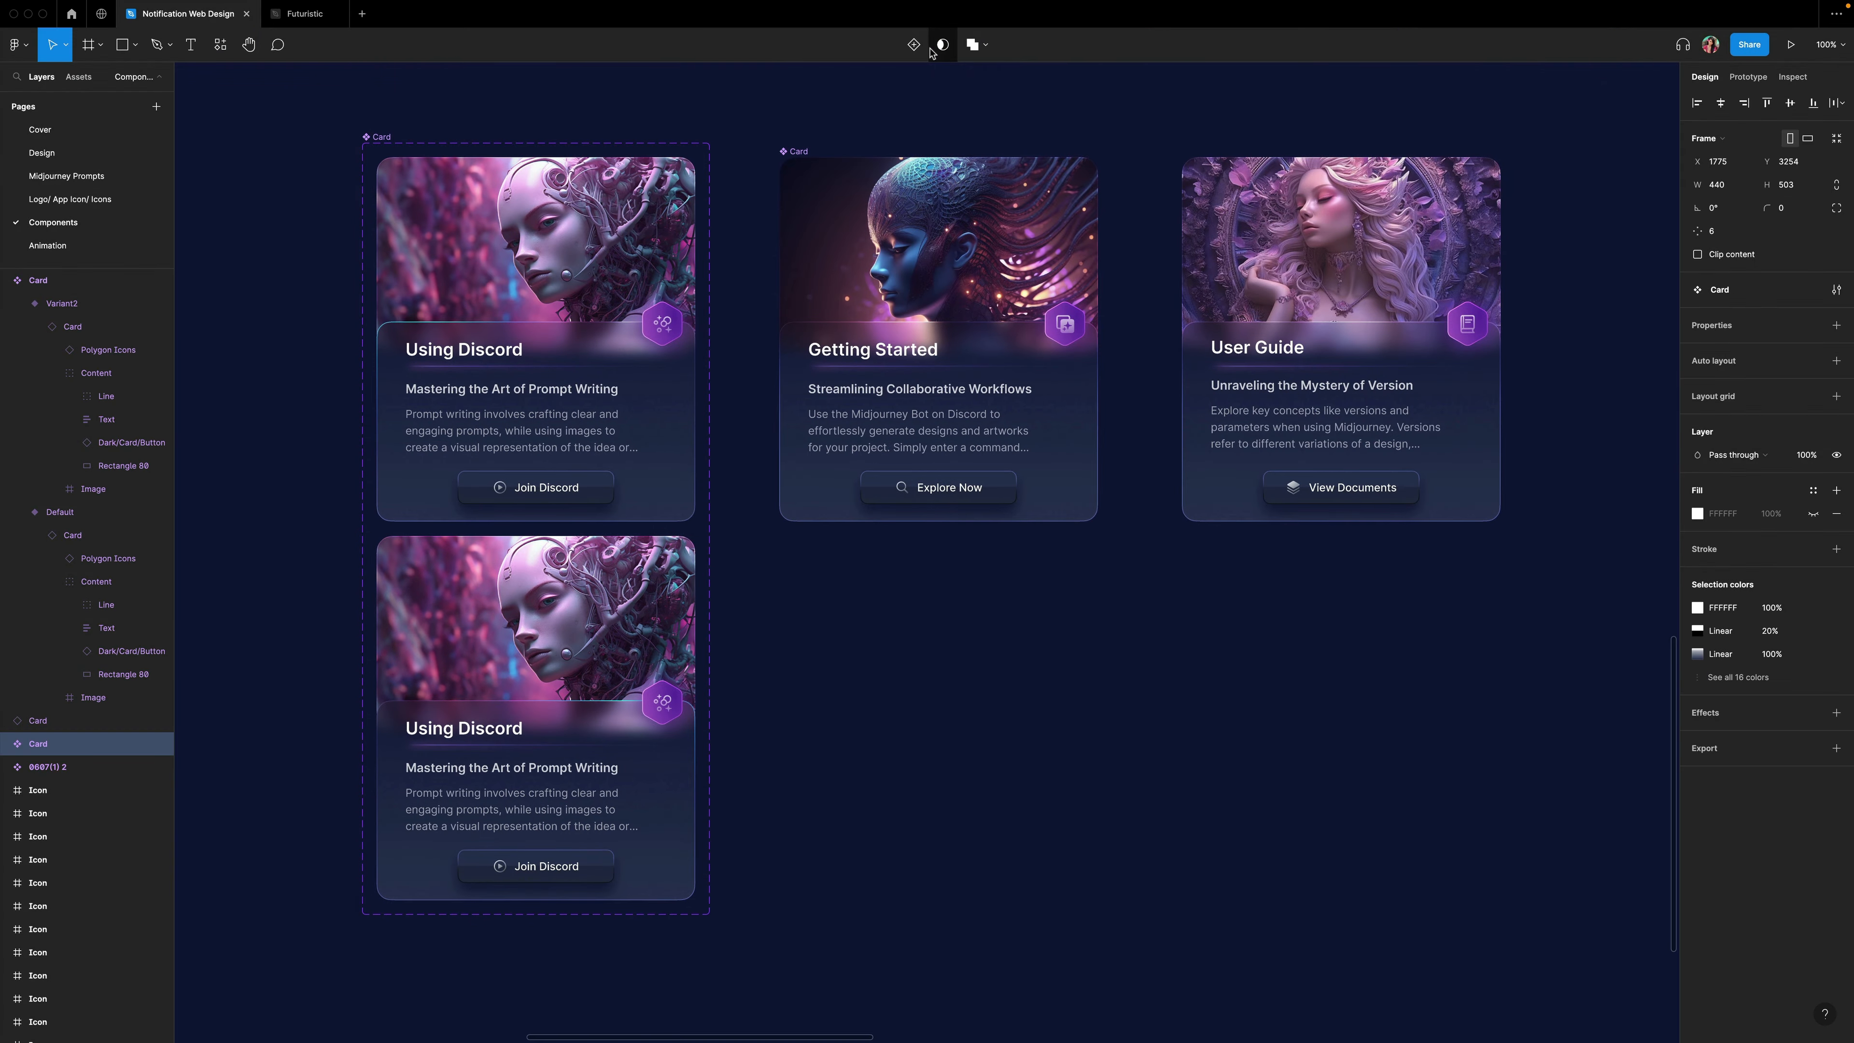
click(916, 48)
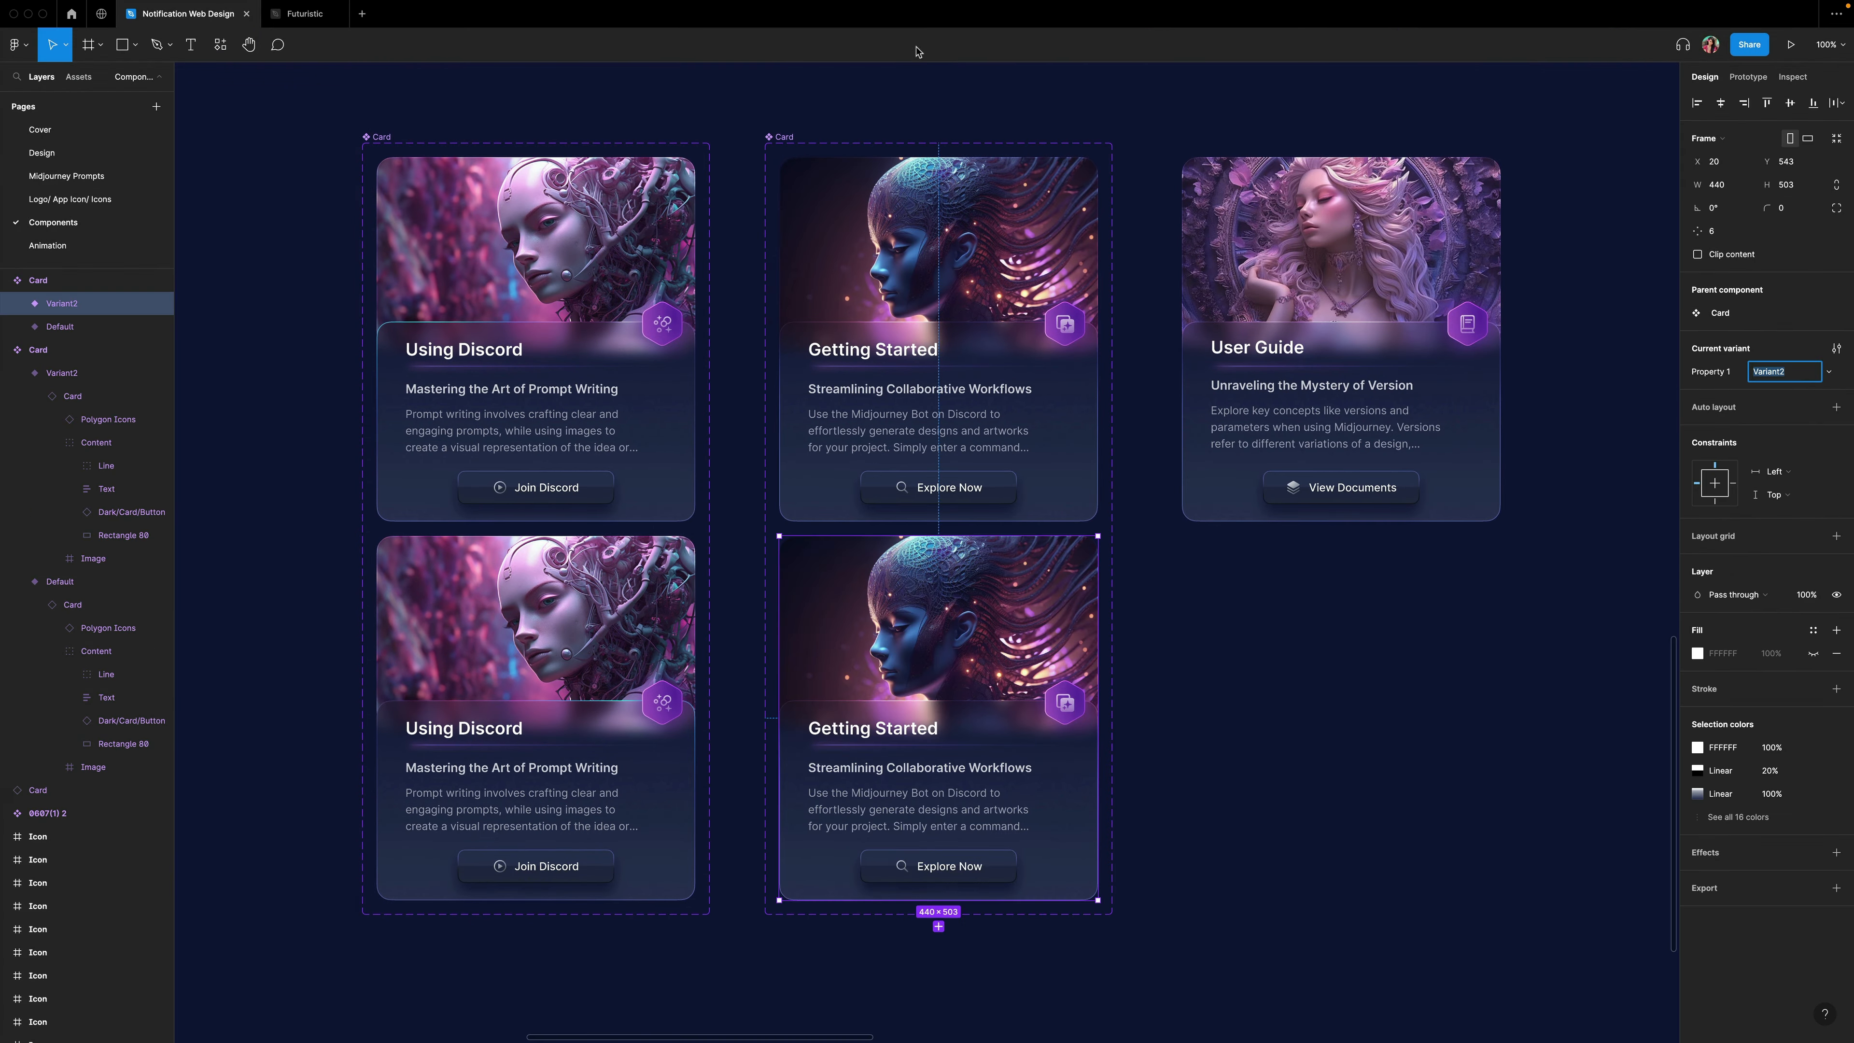
click(1255, 220)
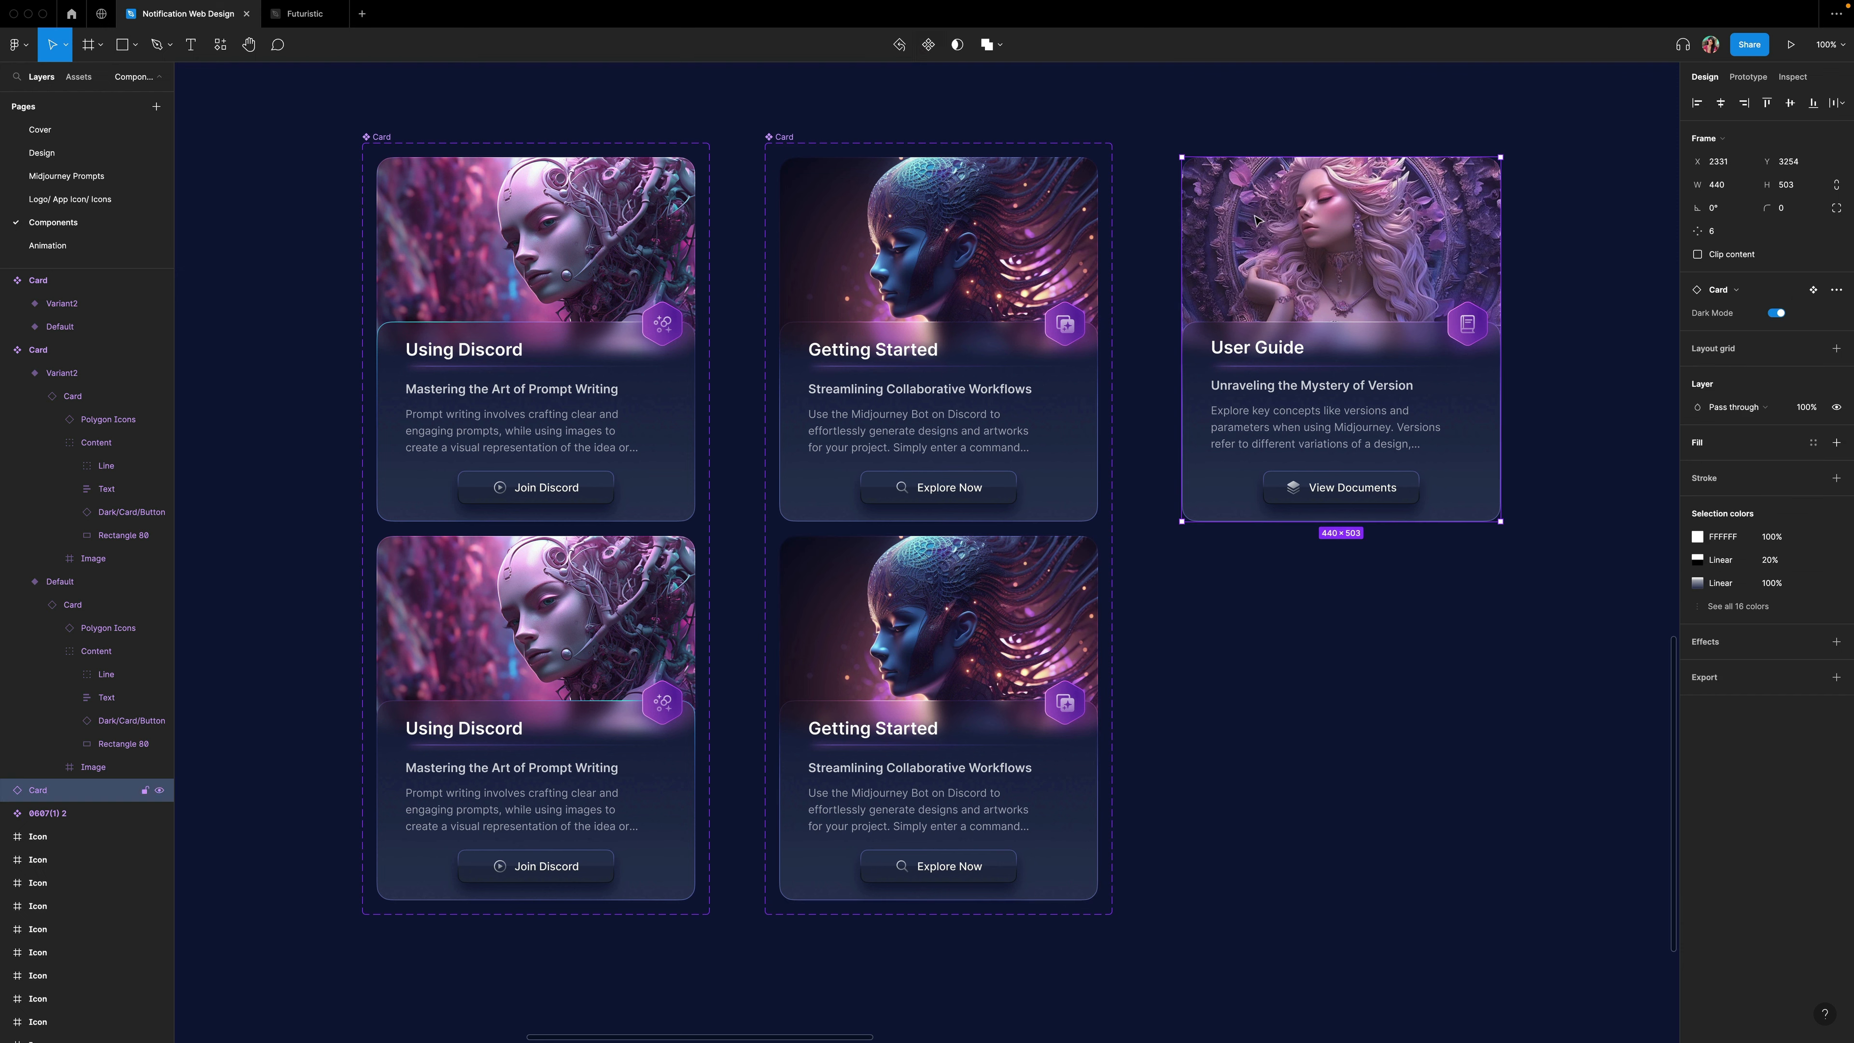
click(915, 47)
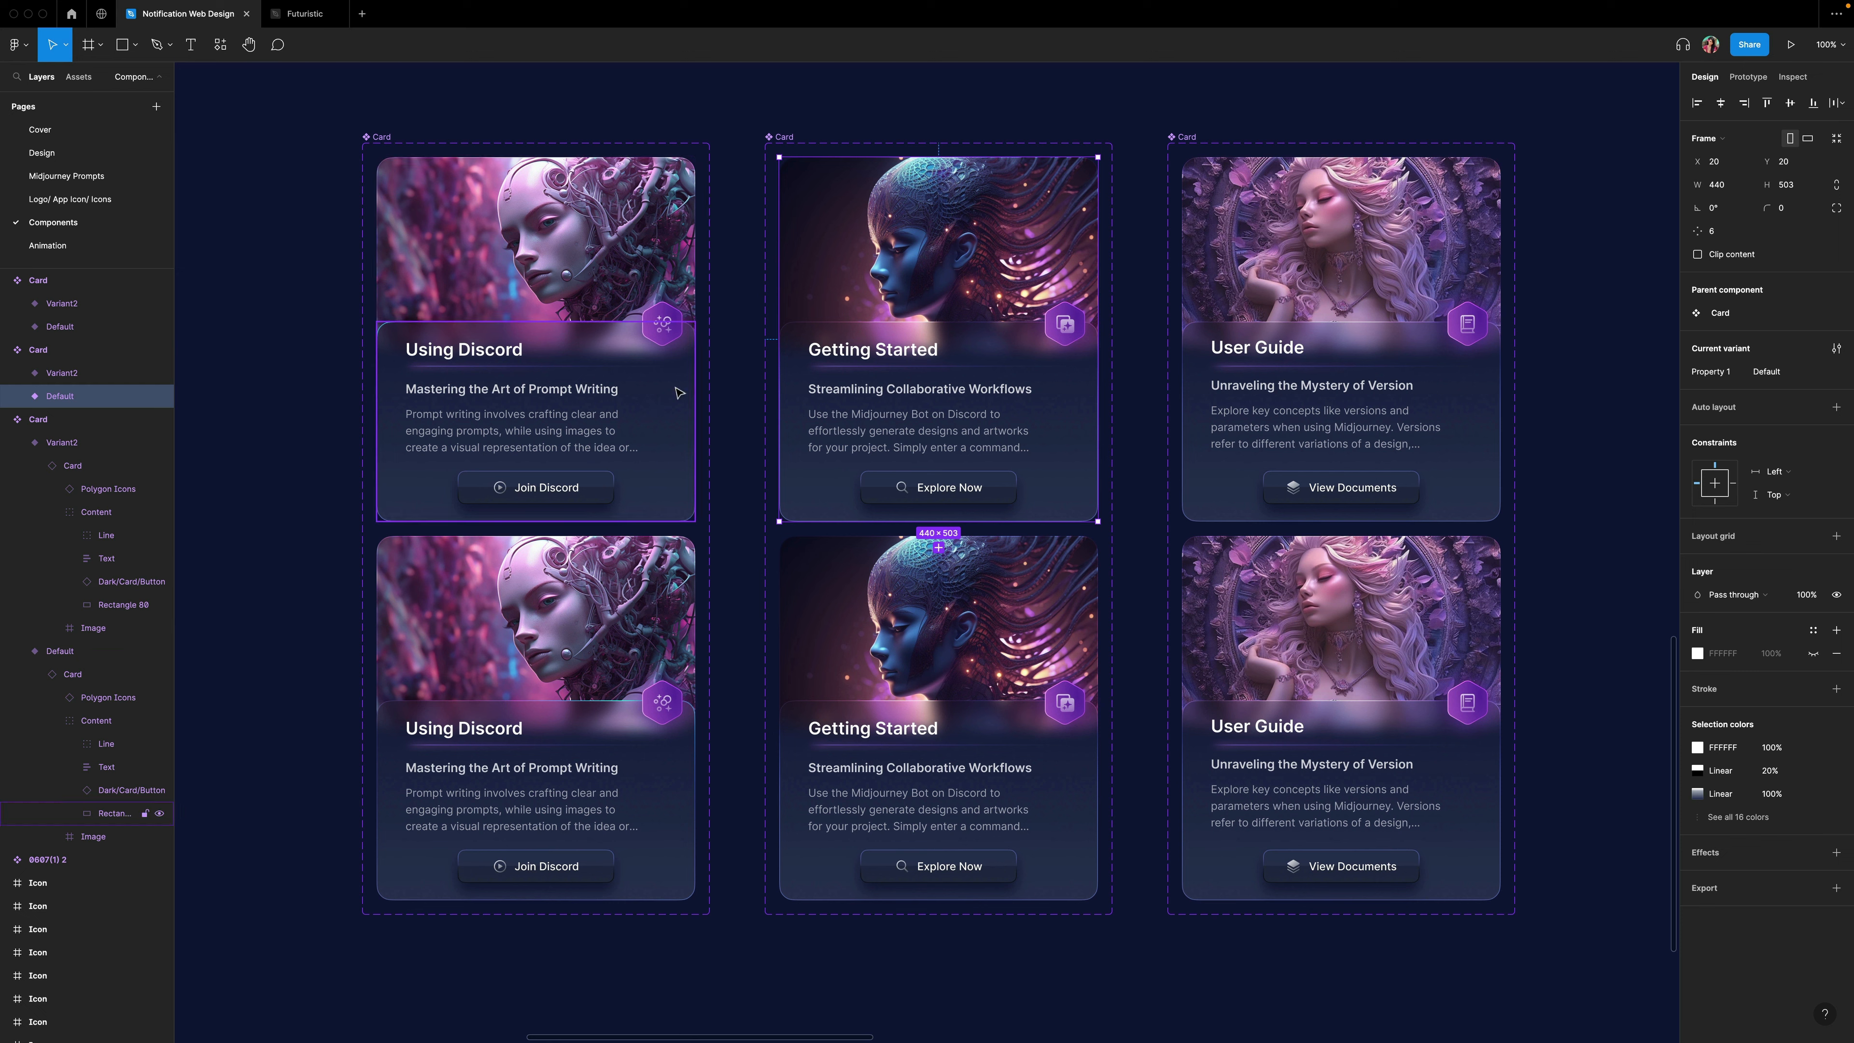
Copy the Using Discord top-row border's properties and paste them onto the Getting Started and User Guide top-row borders.
click(684, 406)
right_click(674, 401)
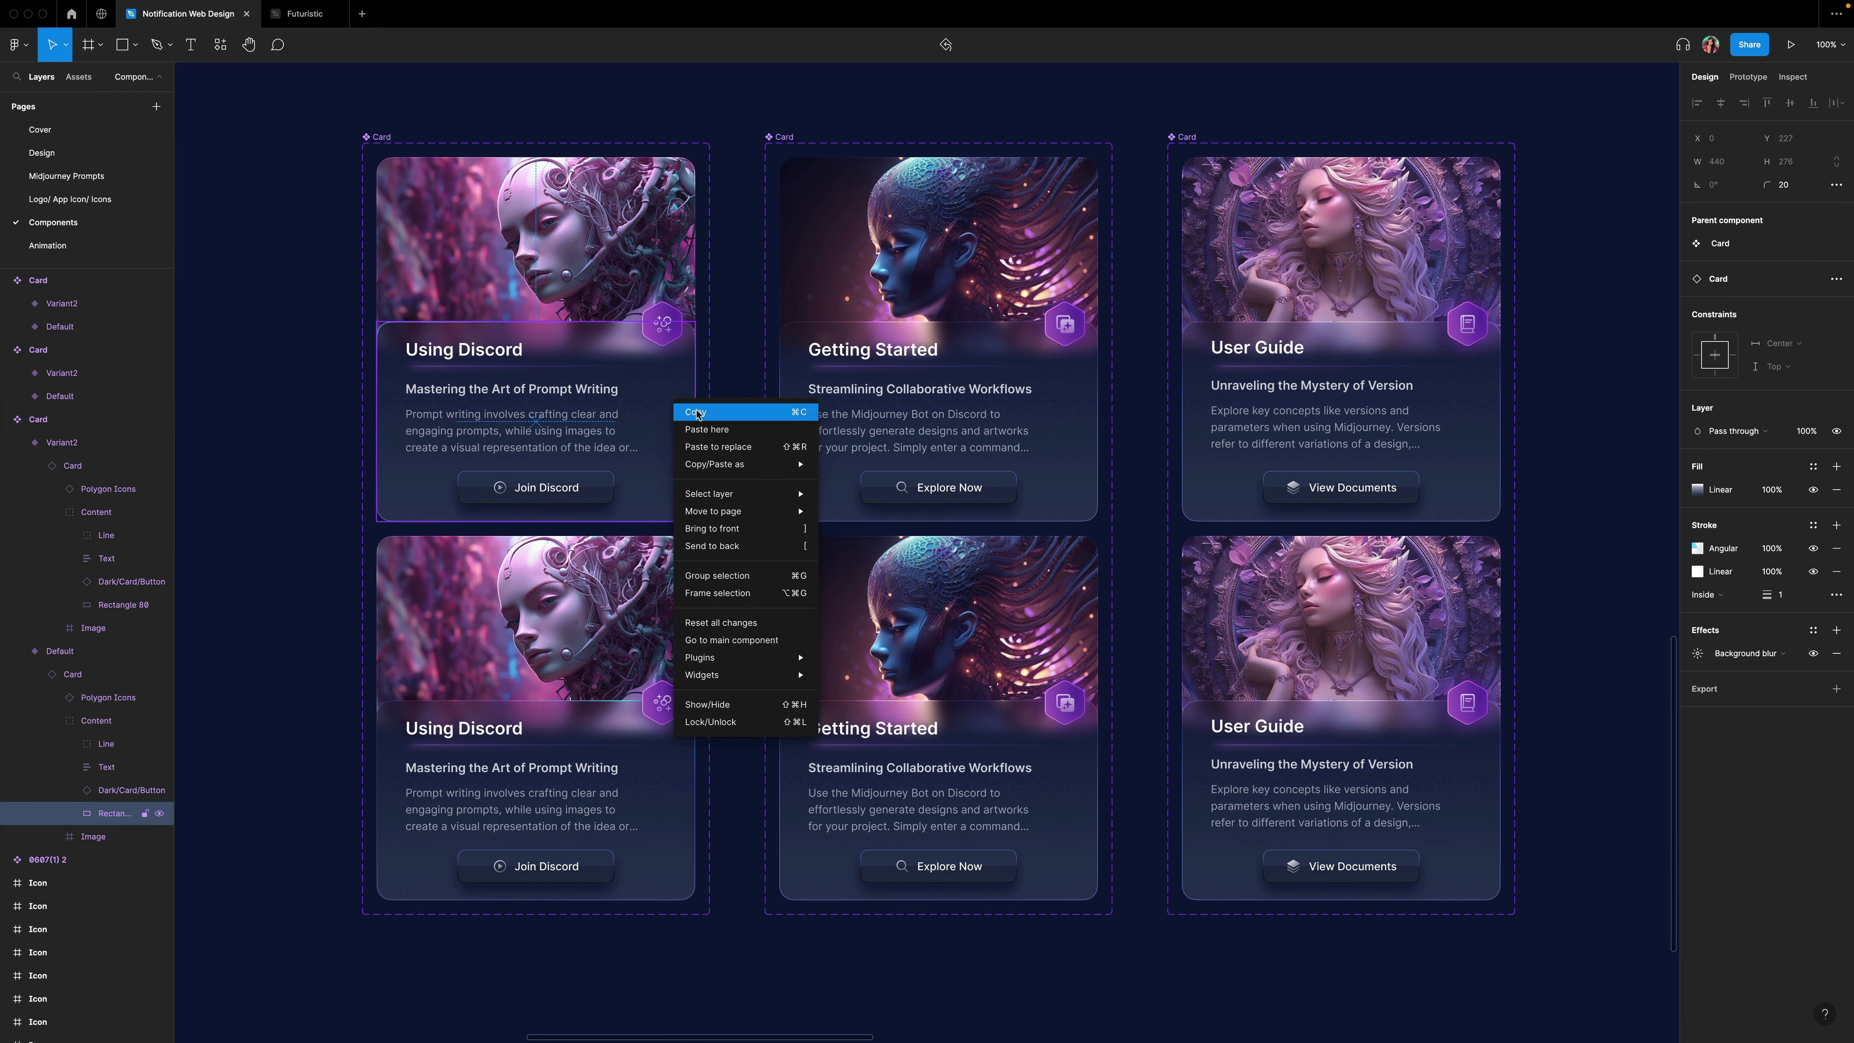
mouse_move(740, 467)
click(864, 528)
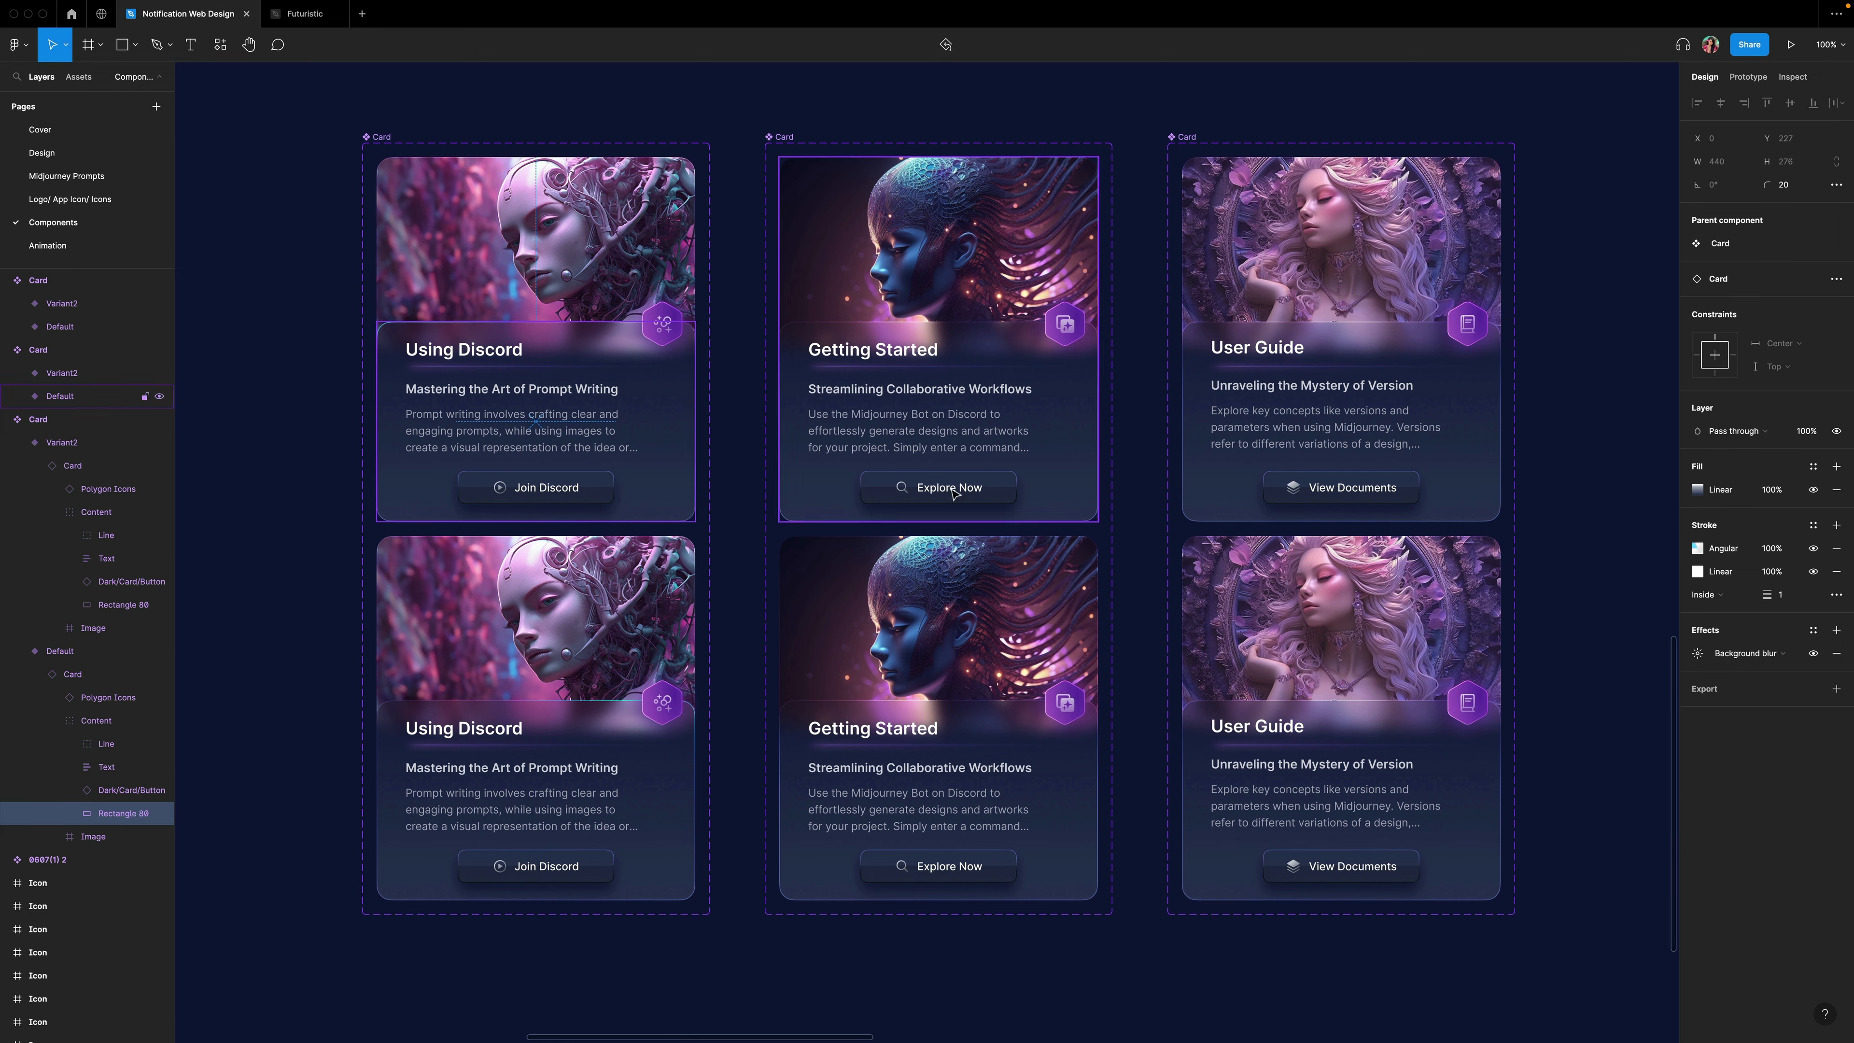
click(1075, 420)
shift+click(1468, 420)
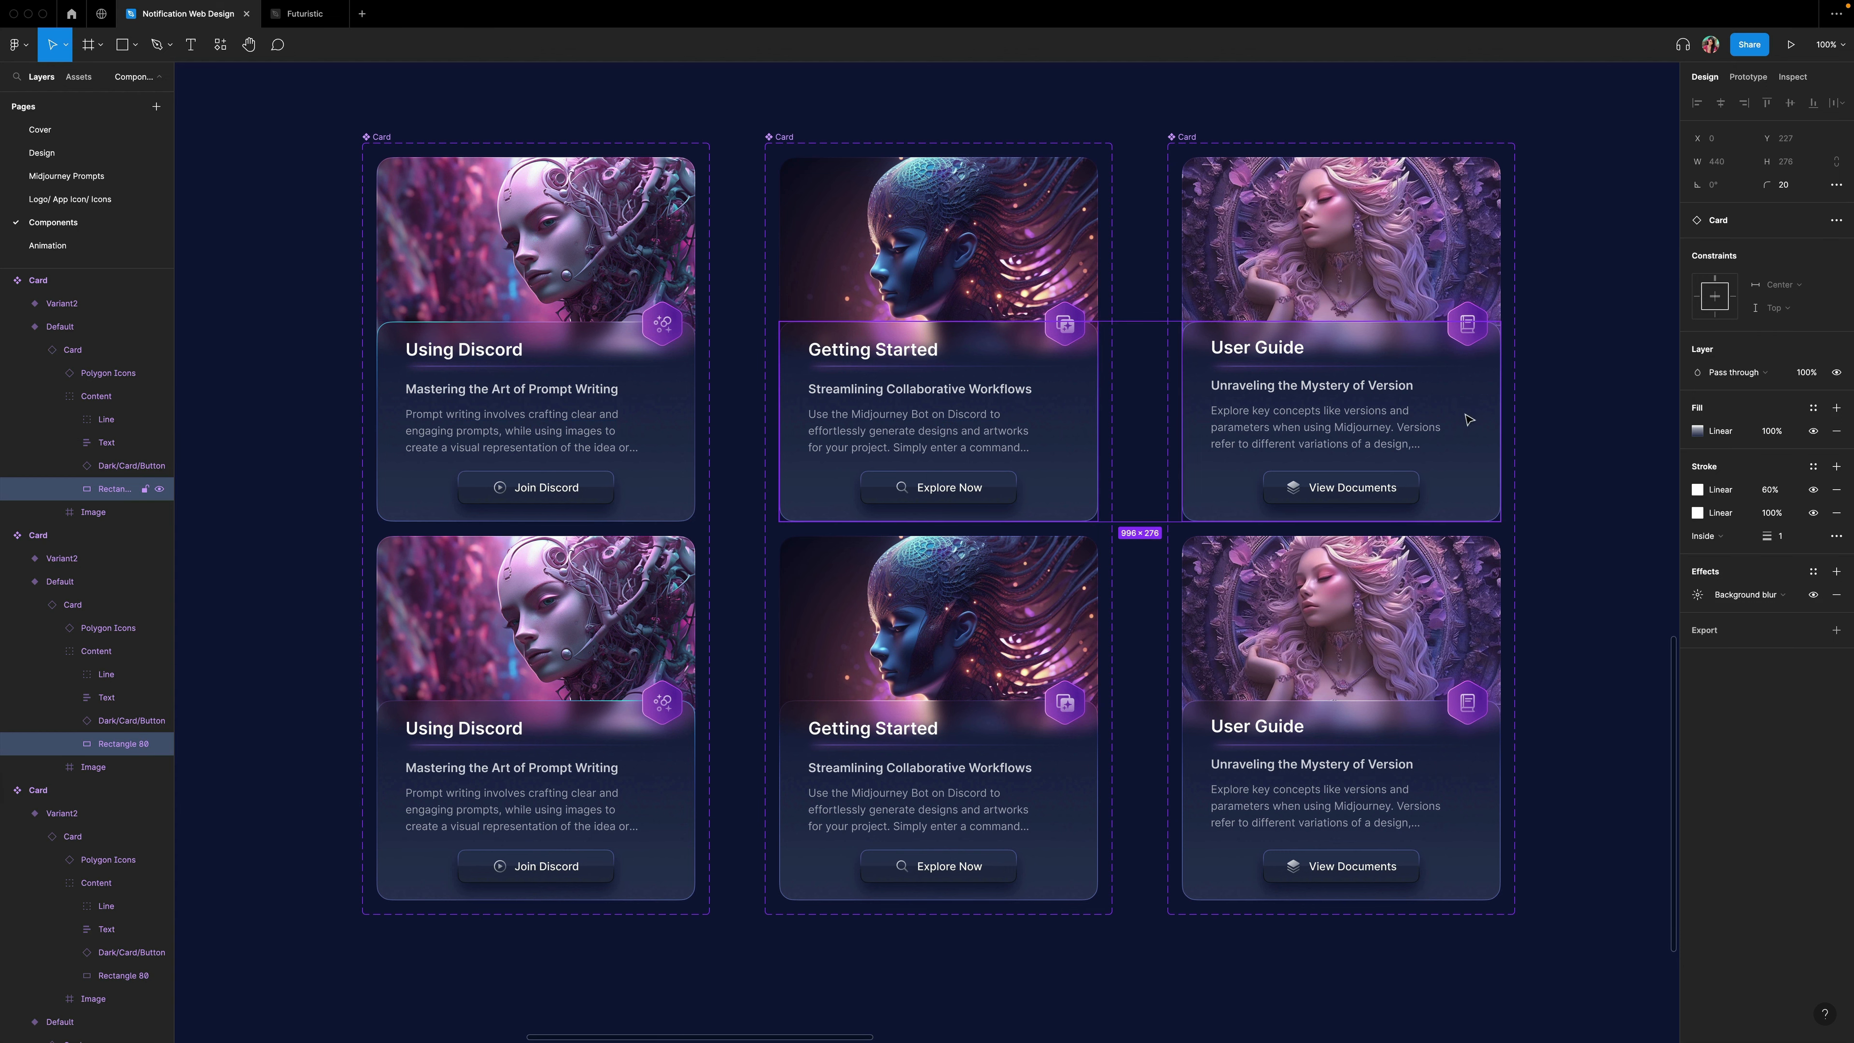
right_click(1467, 422)
mouse_move(1511, 478)
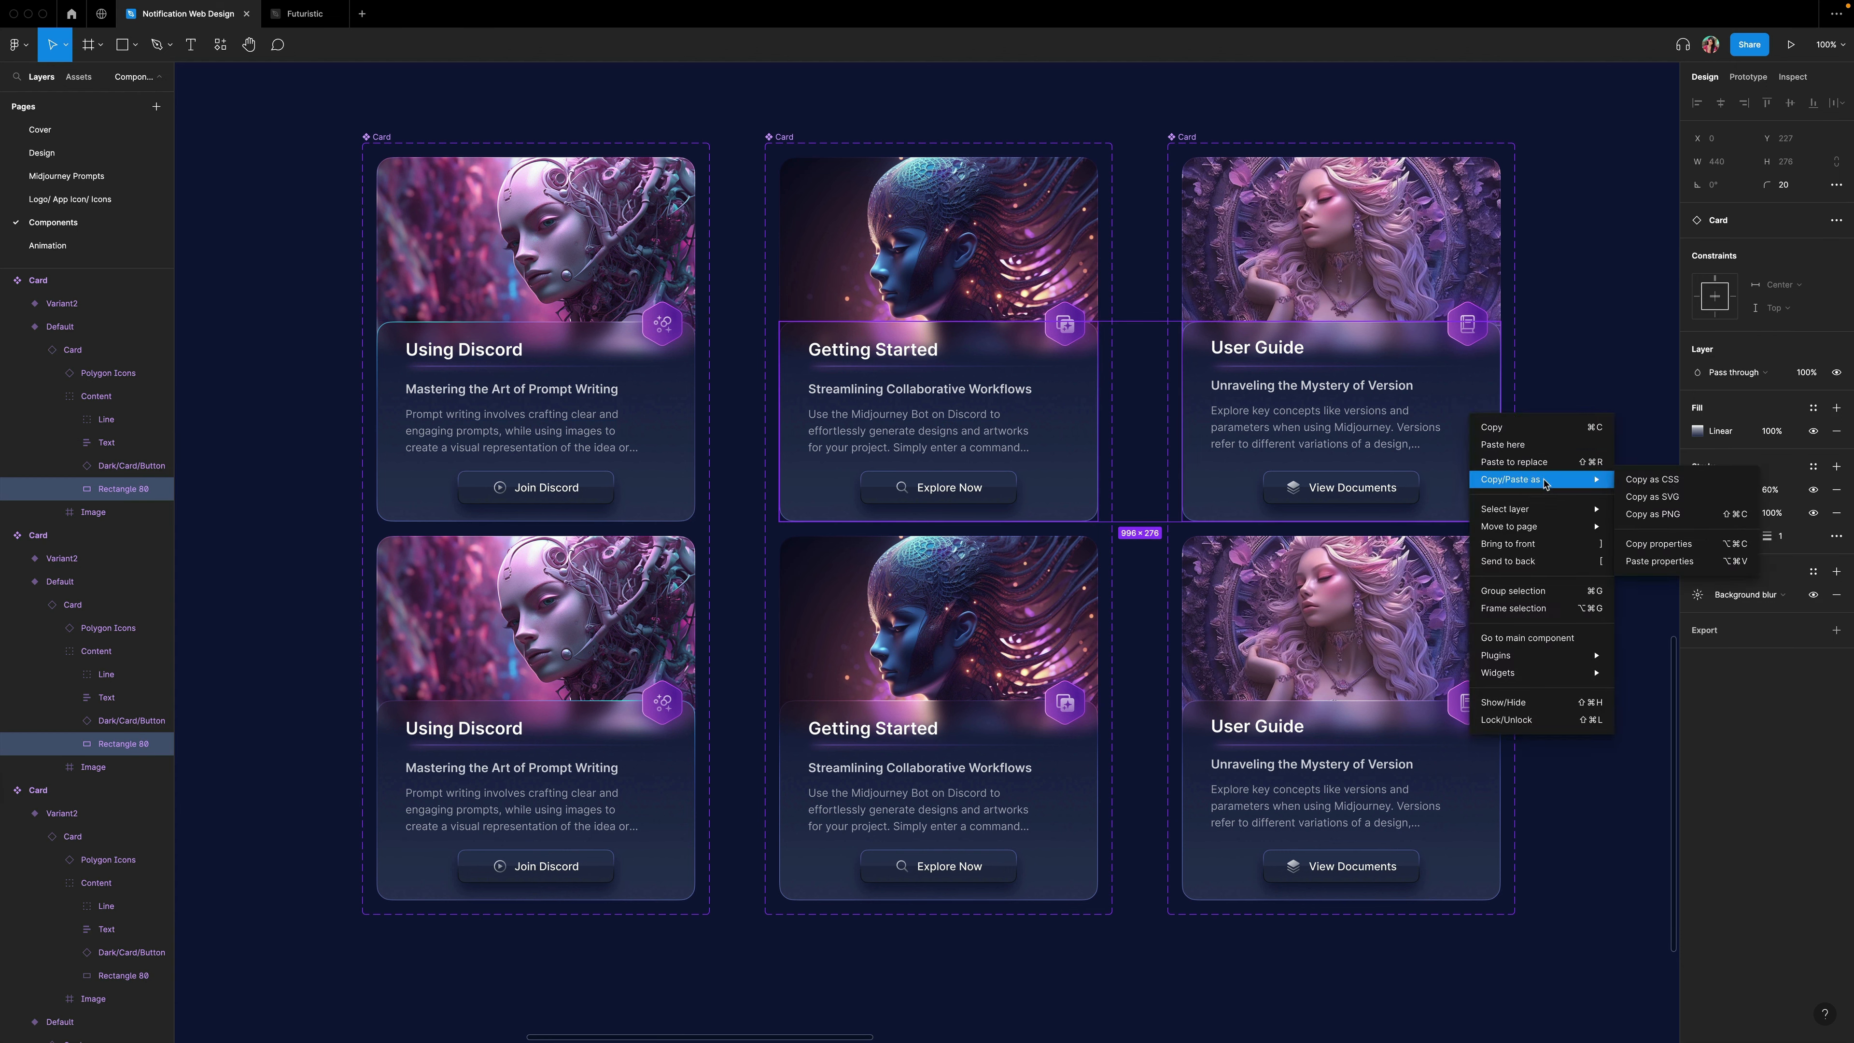
click(1638, 564)
Copy the Using Discord bottom-row border's properties and paste them onto the Getting Started and User Guide bottom-row borders.
click(684, 785)
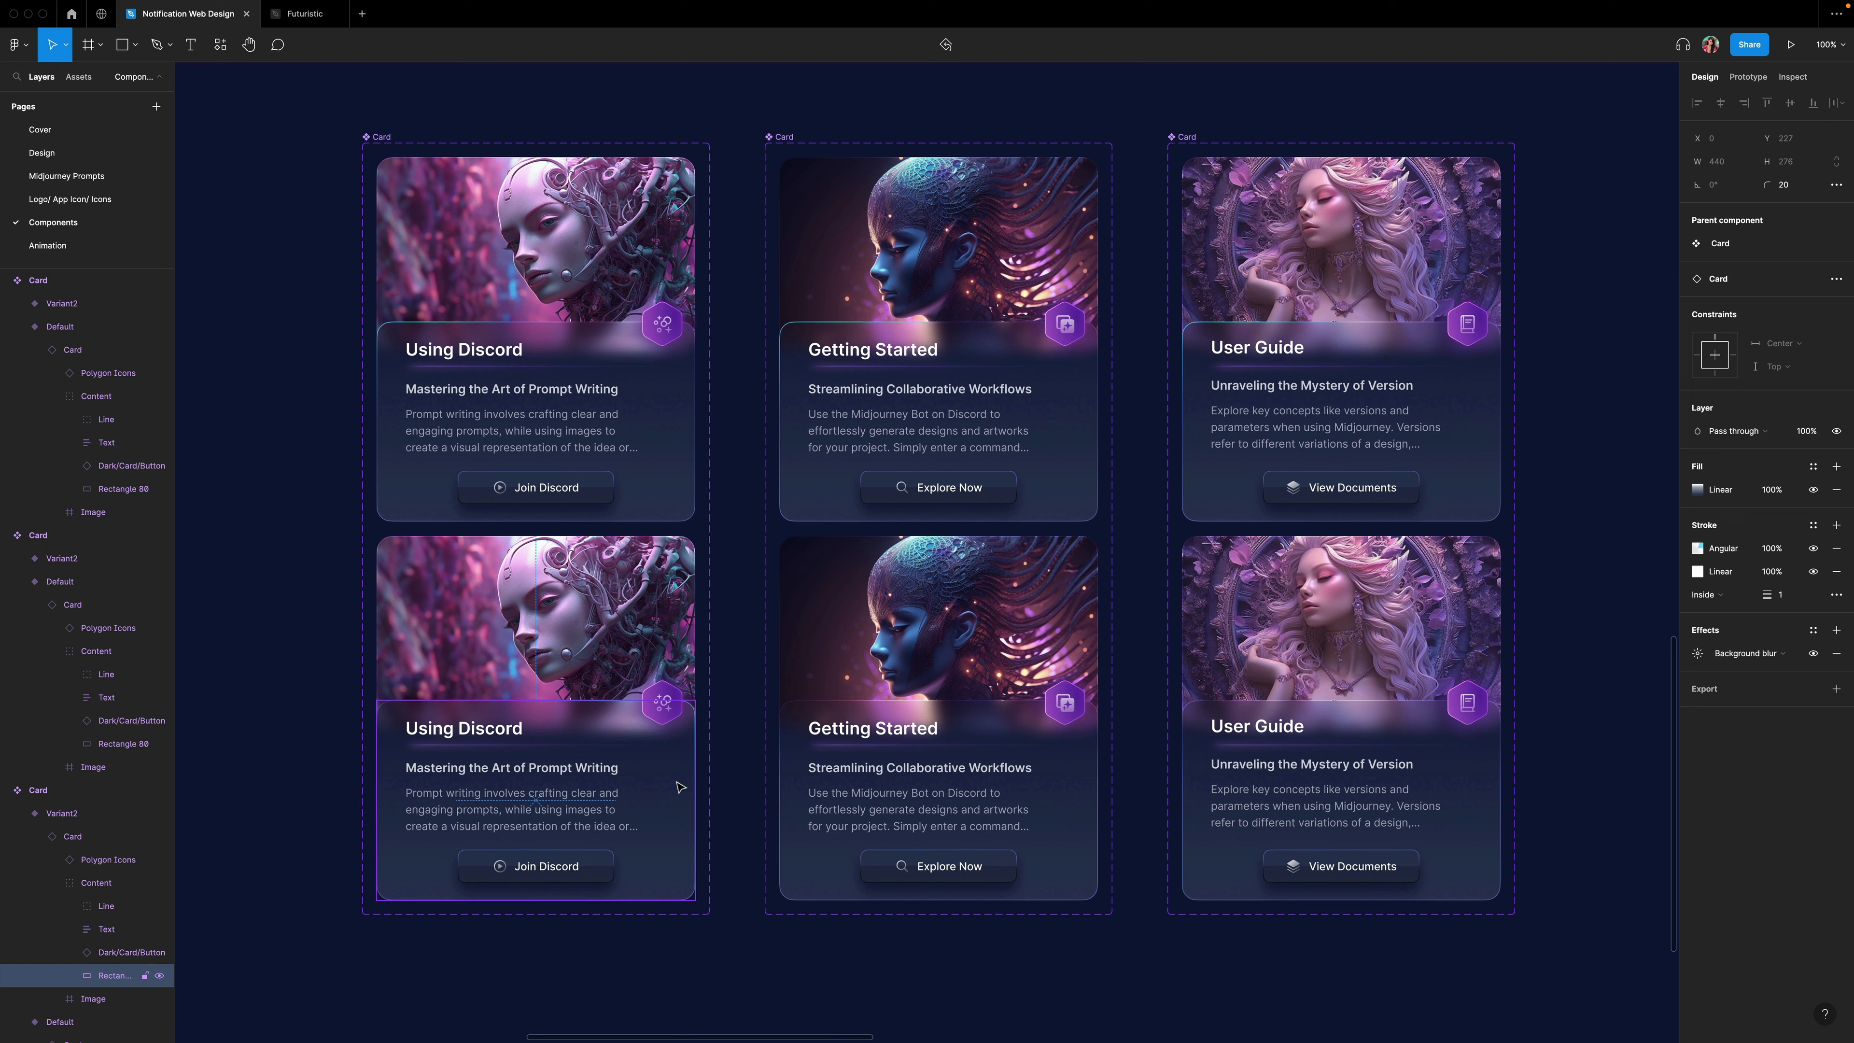
right_click(677, 786)
mouse_move(716, 759)
click(866, 828)
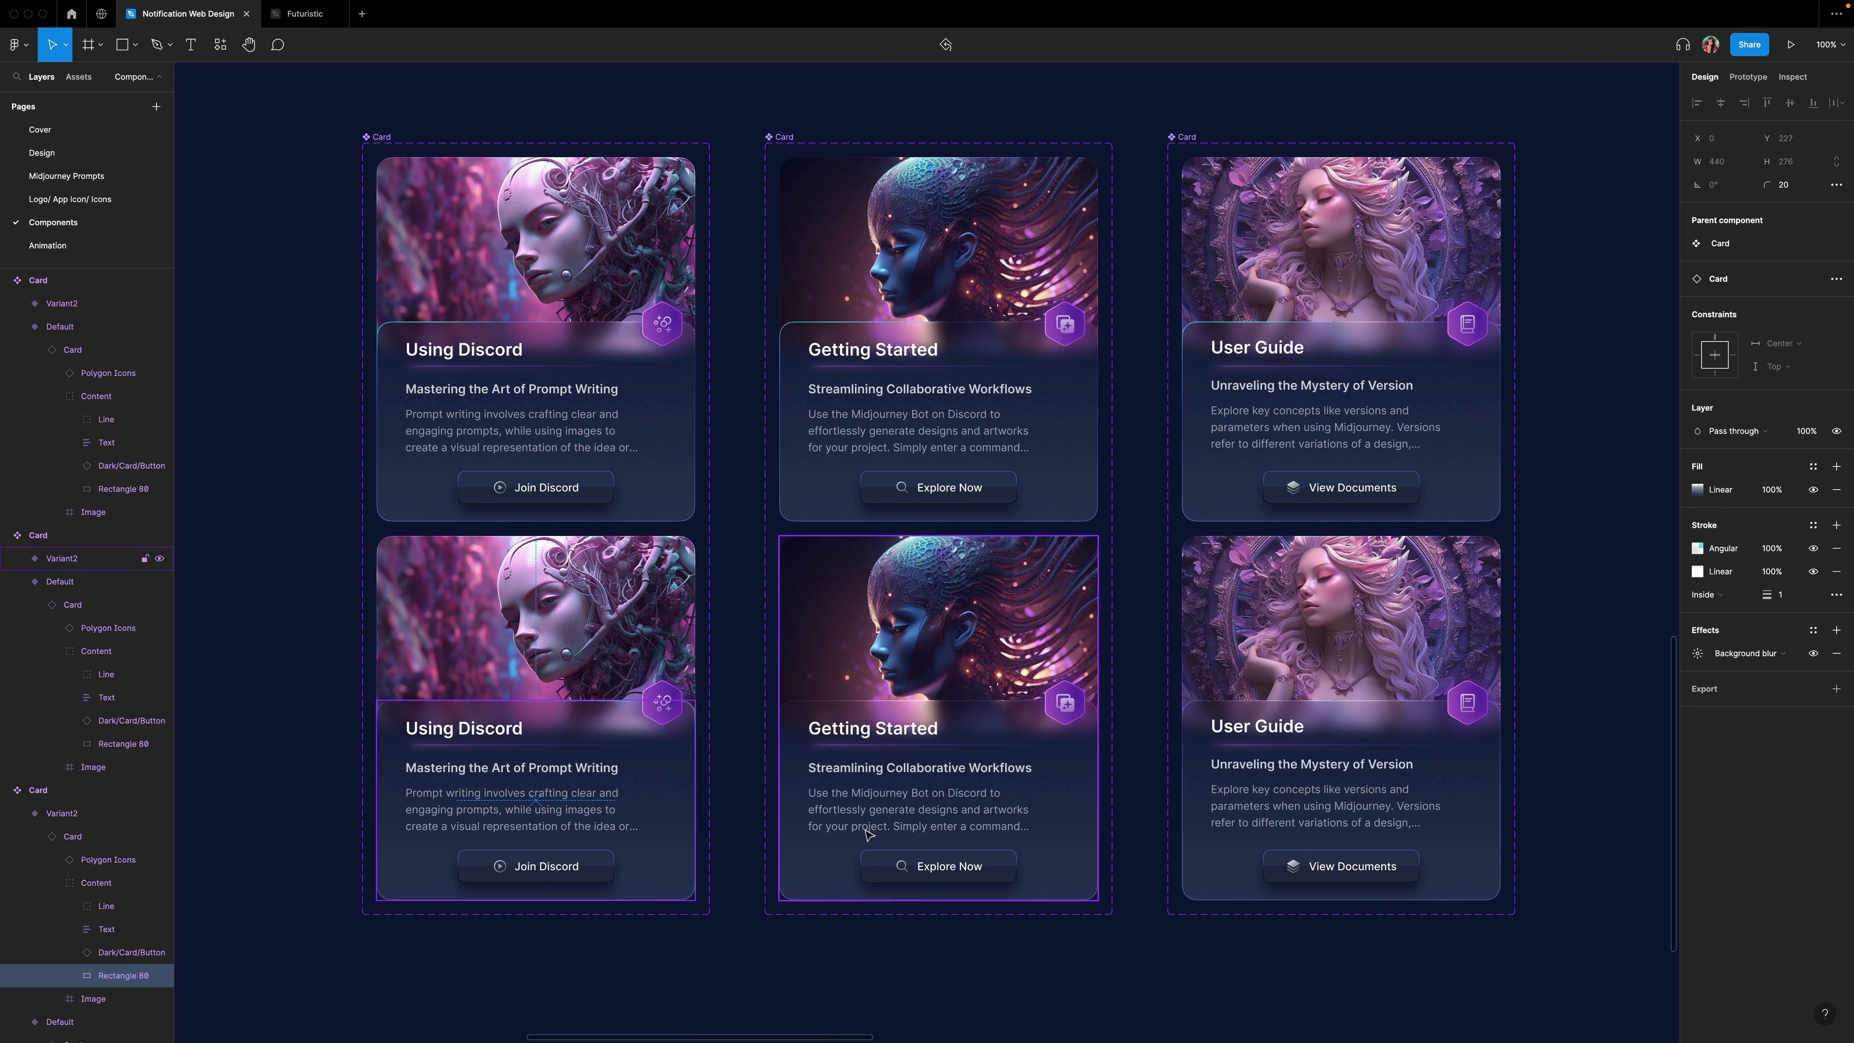
click(1026, 832)
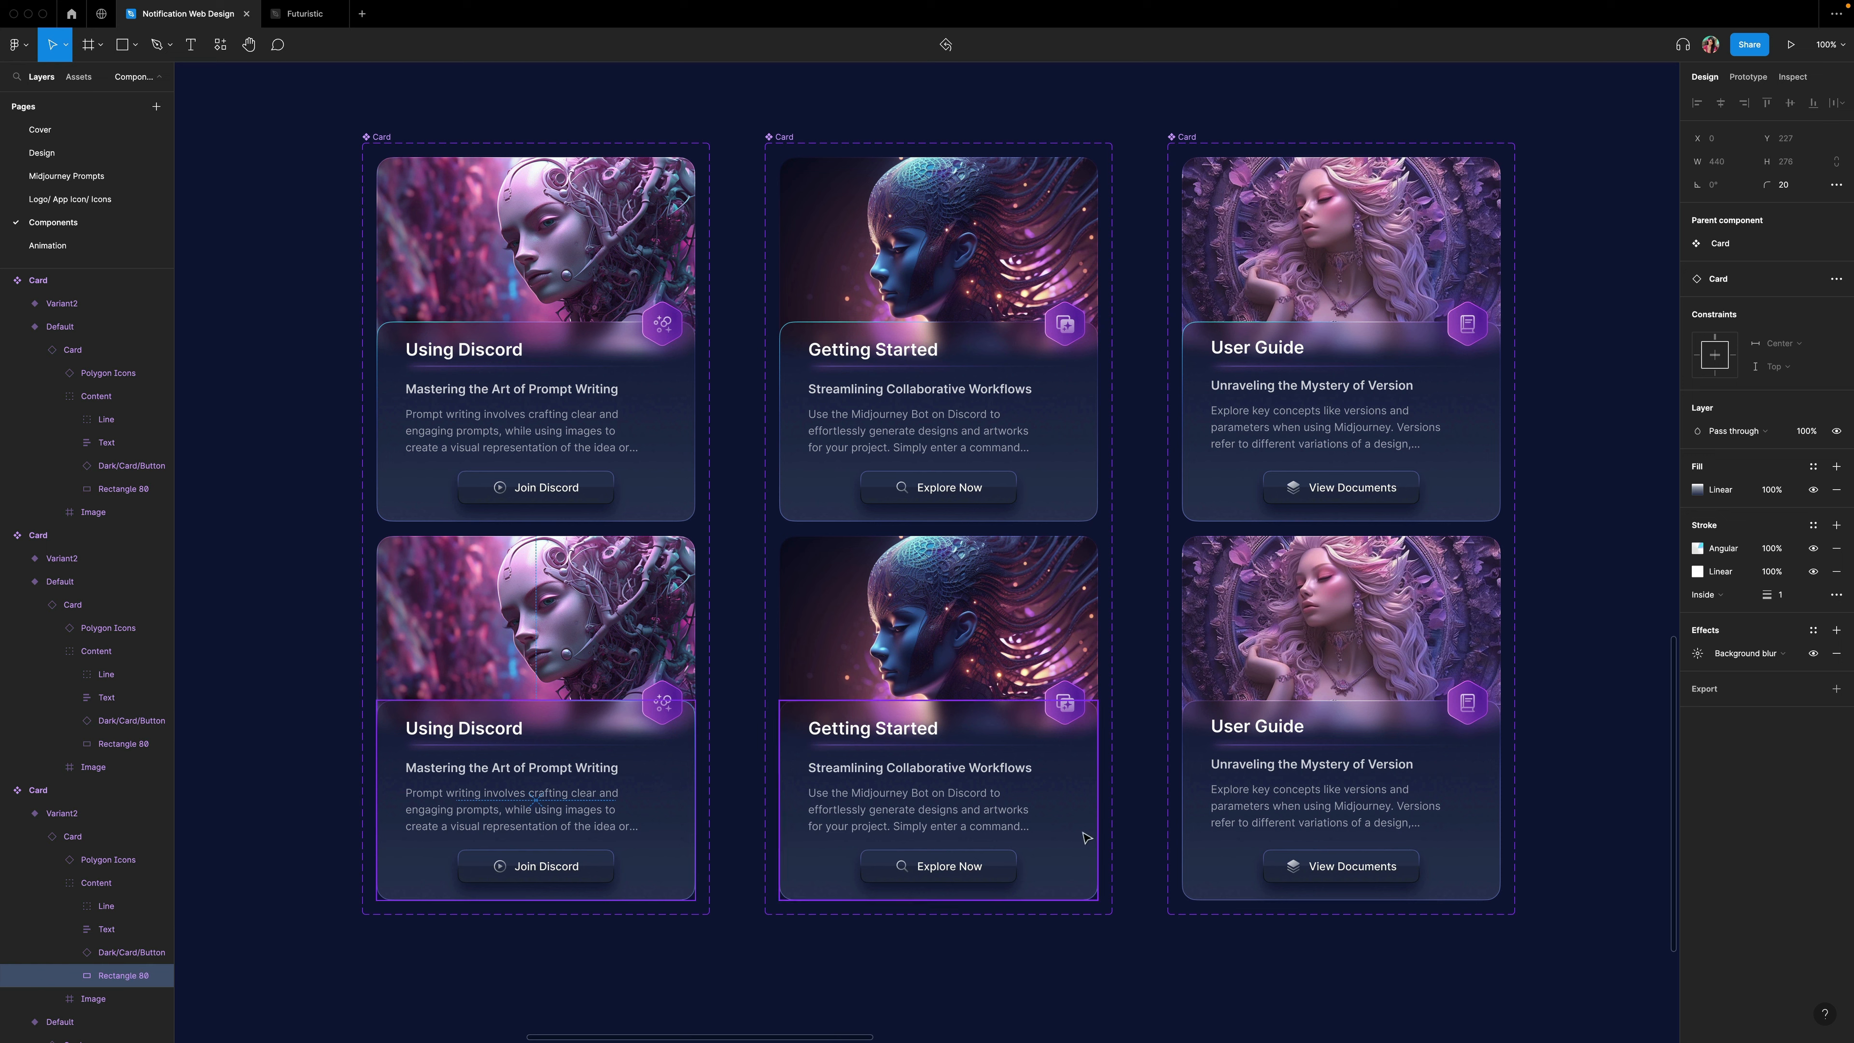
shift+click(1473, 818)
right_click(1473, 817)
mouse_move(1547, 782)
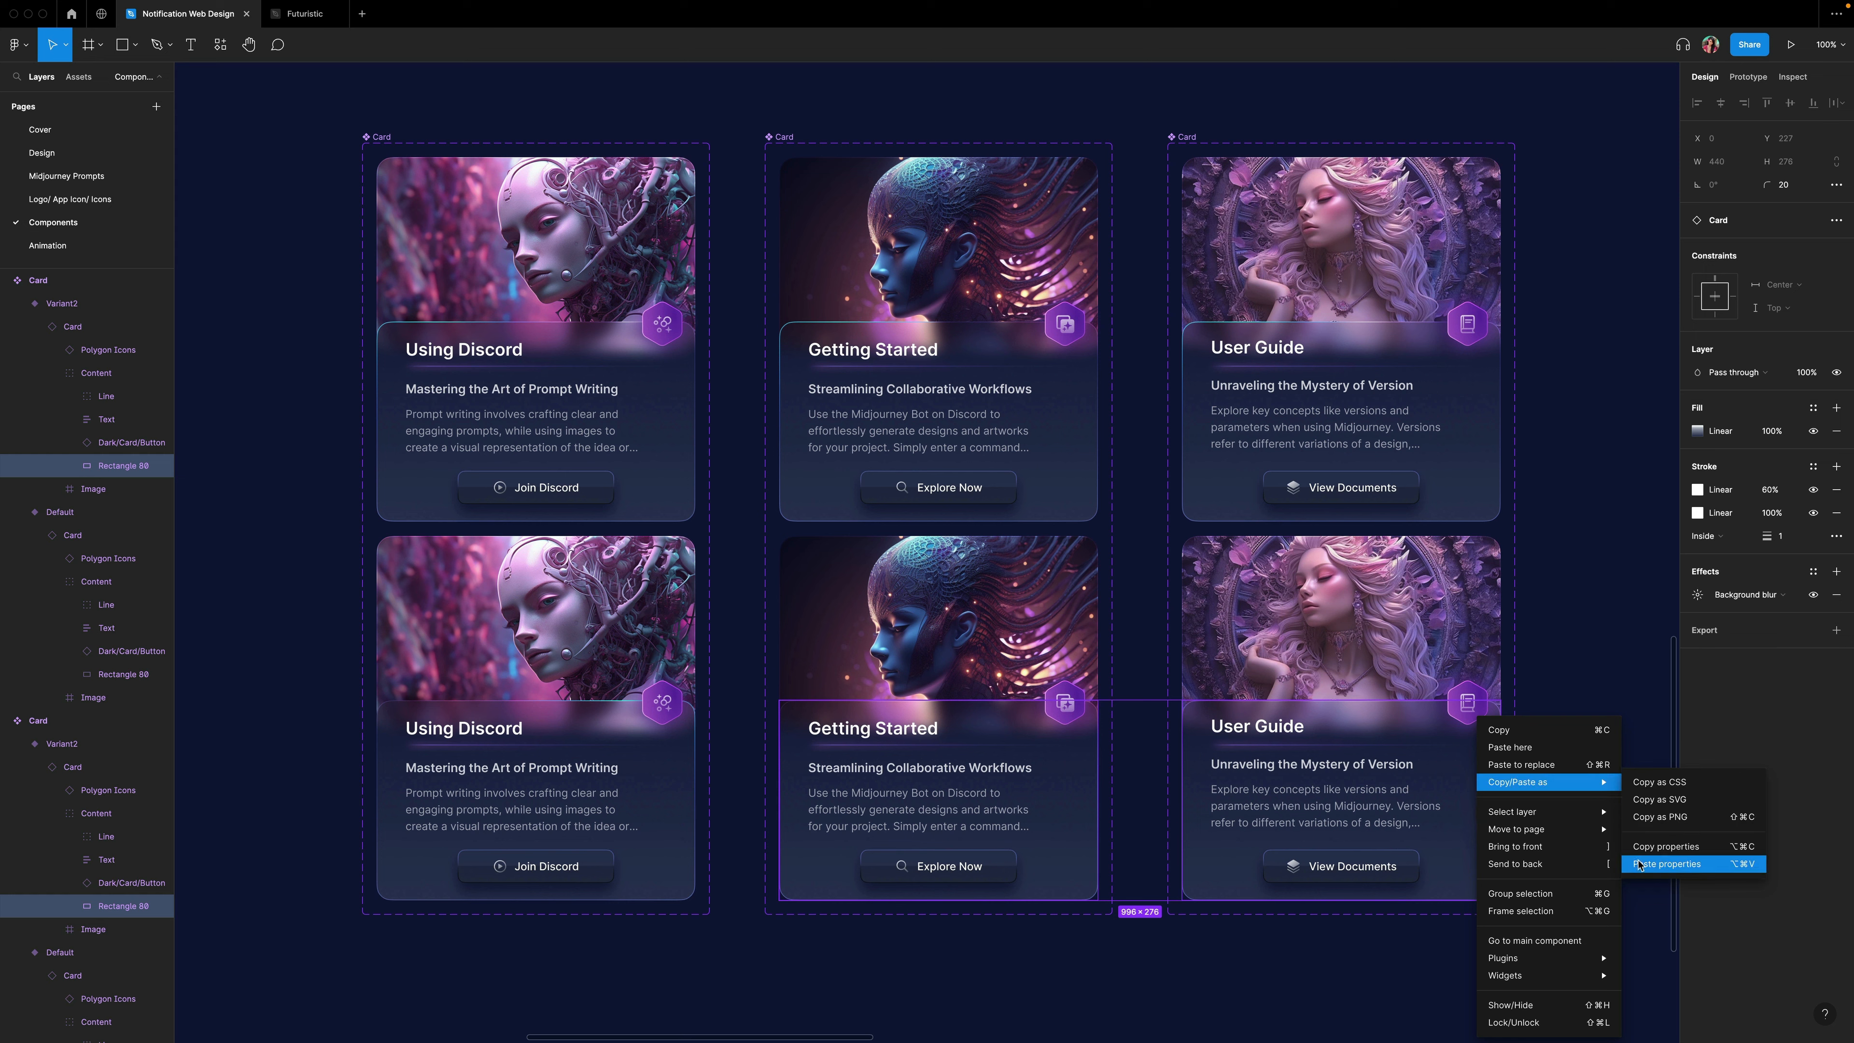
click(1641, 862)
In prototype mode, connect the Getting Started Default variant to Variant2 with a While hovering trigger.
click(1045, 431)
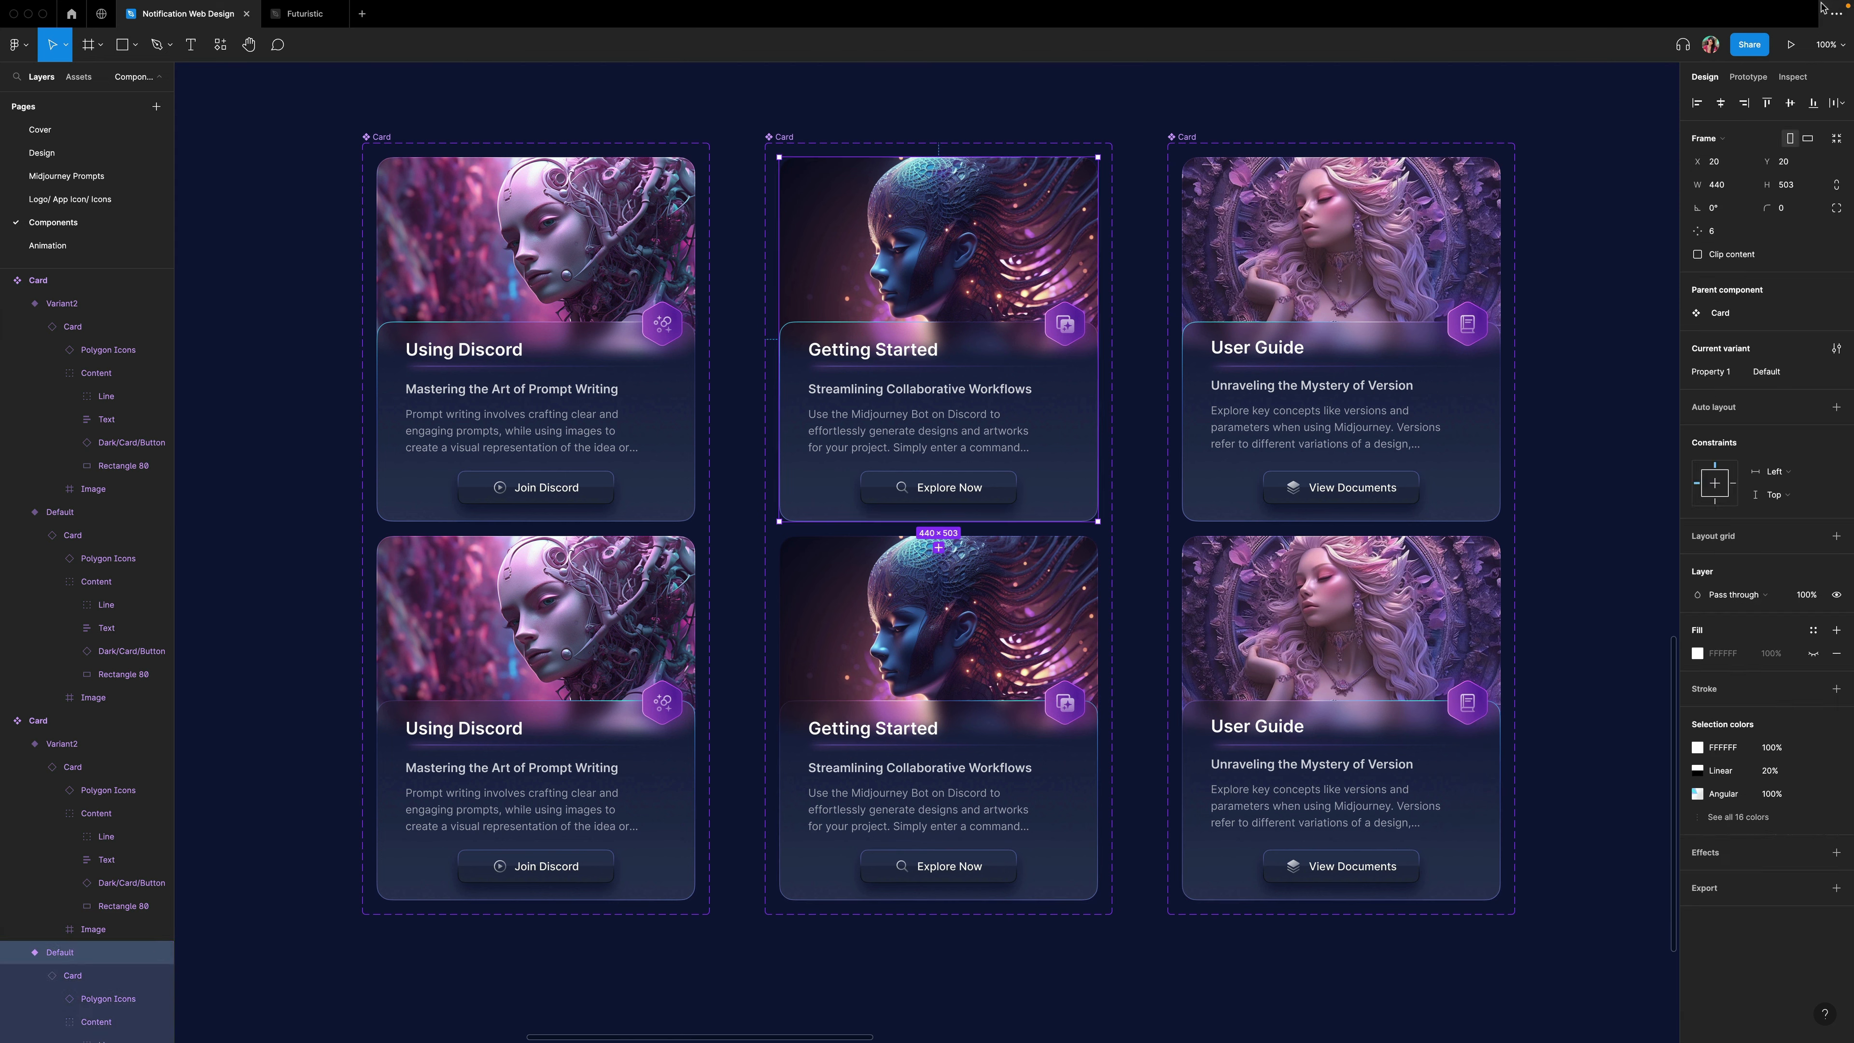
click(1755, 78)
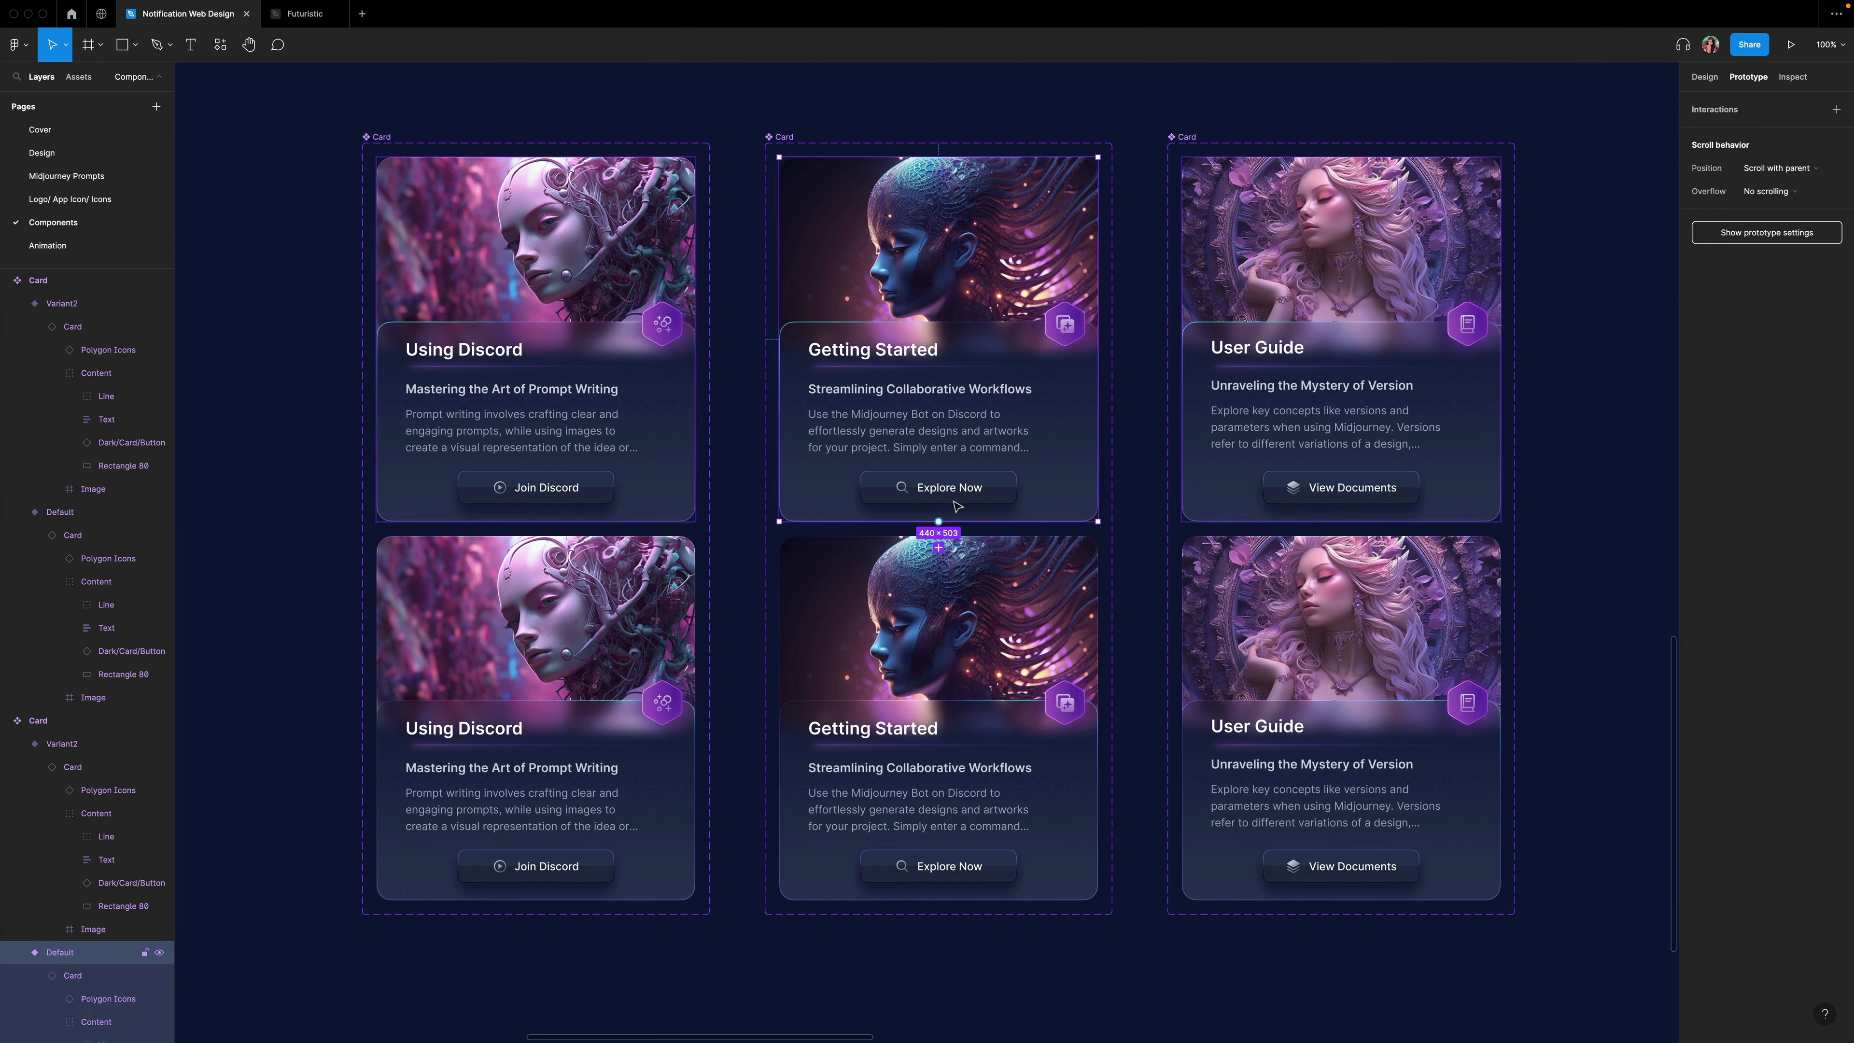
drag(973, 553, 973, 577)
click(1569, 172)
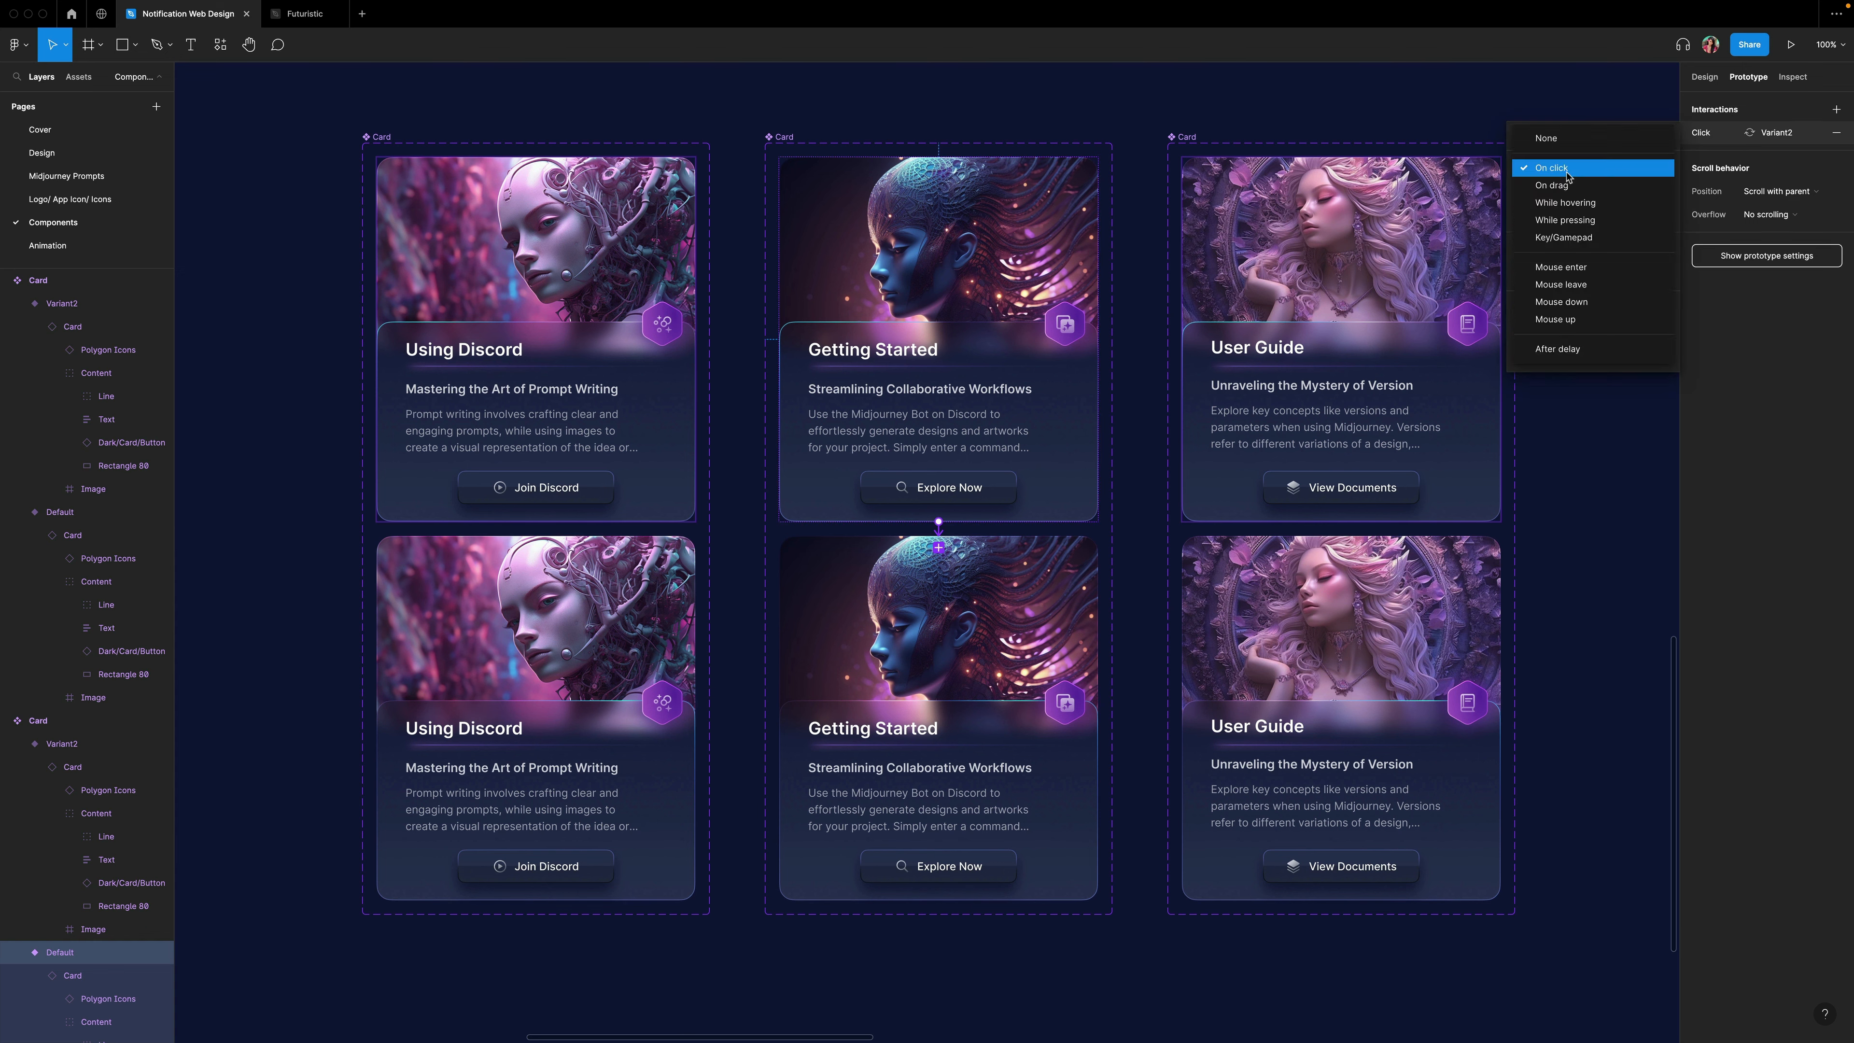
click(1568, 204)
Connect the Getting Started Variant2 back to Default with a Mouse leave trigger.
click(1022, 591)
drag(938, 535, 969, 506)
click(1568, 171)
click(1573, 286)
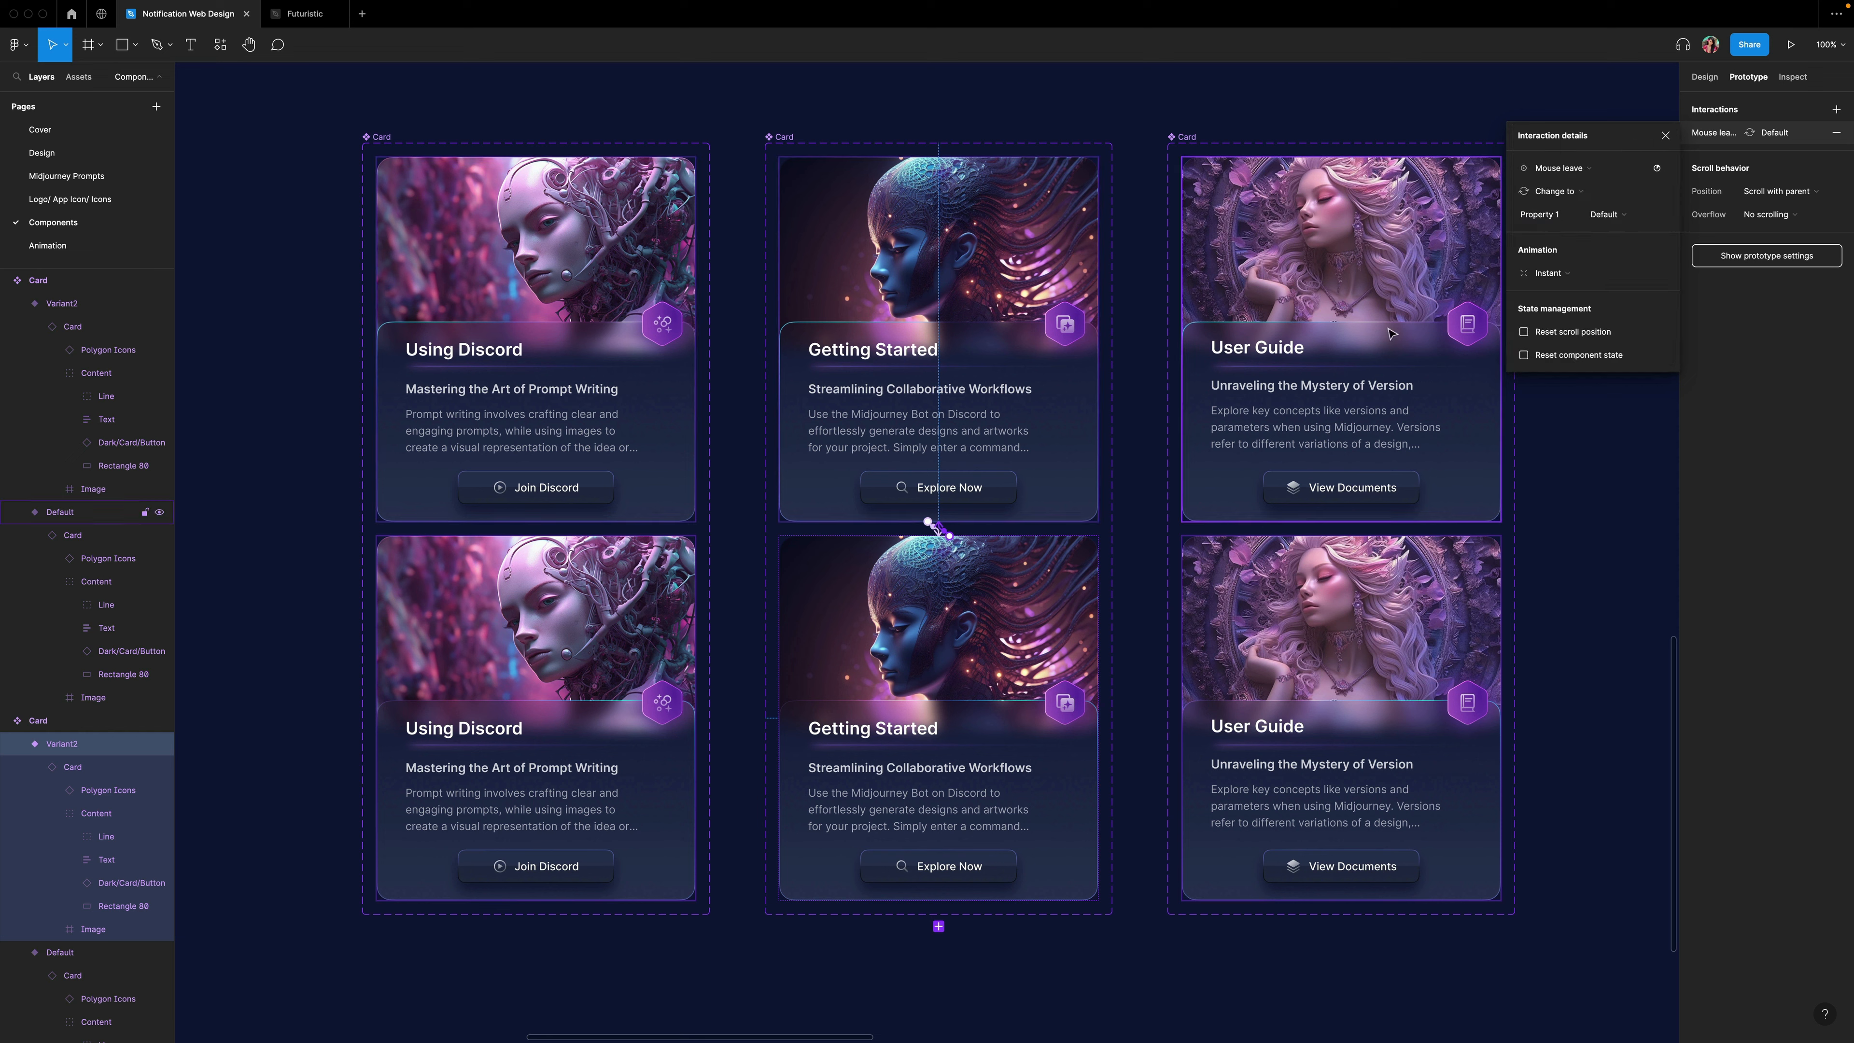
click(1665, 136)
Connect the User Guide Default variant to Variant2 with a While hovering trigger.
click(1383, 370)
mouse_move(1342, 522)
mouse_down()
mouse_move(1364, 577)
mouse_move(1368, 506)
mouse_up()
click(1569, 172)
click(1569, 204)
Connect the User Guide Variant2 back to Default with a Mouse leave trigger.
click(1416, 599)
click(1567, 171)
click(1572, 287)
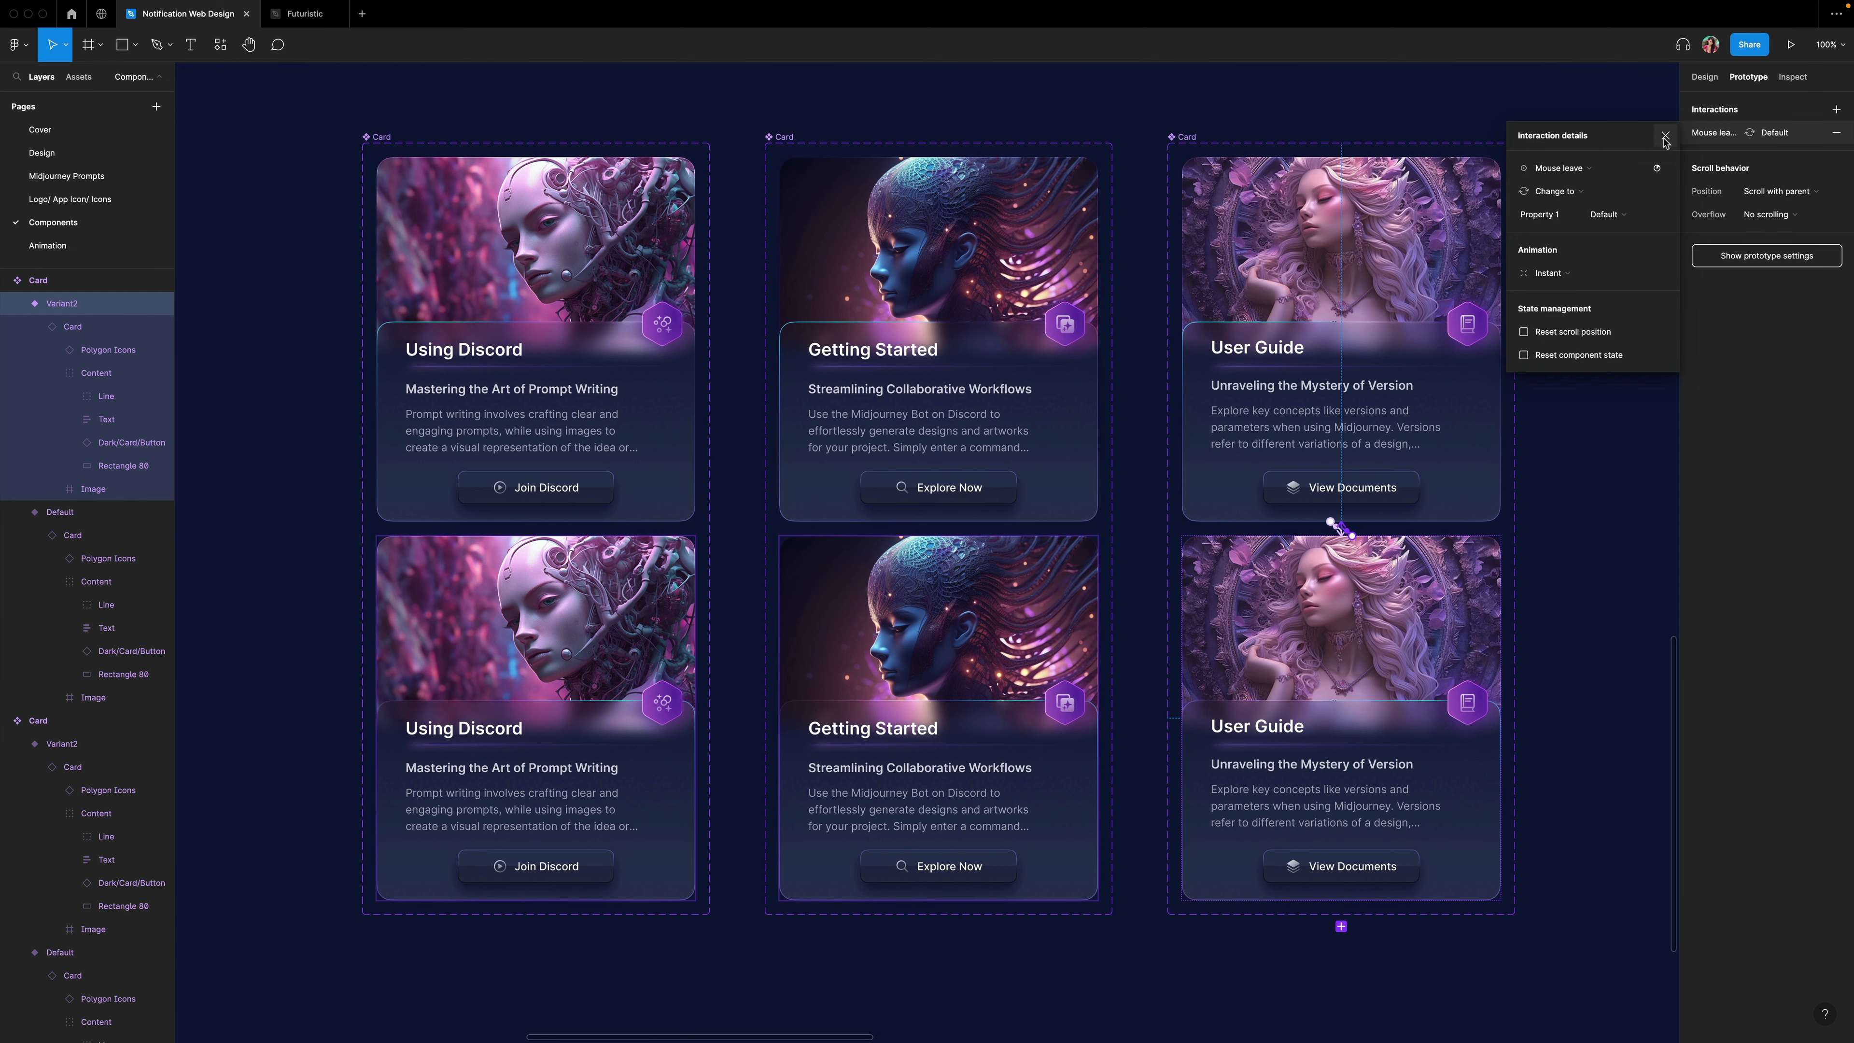
click(1666, 136)
Replace the remaining cards on the landing page with the updated card components using paste to replace.
click(1587, 234)
click(978, 329)
click(73, 246)
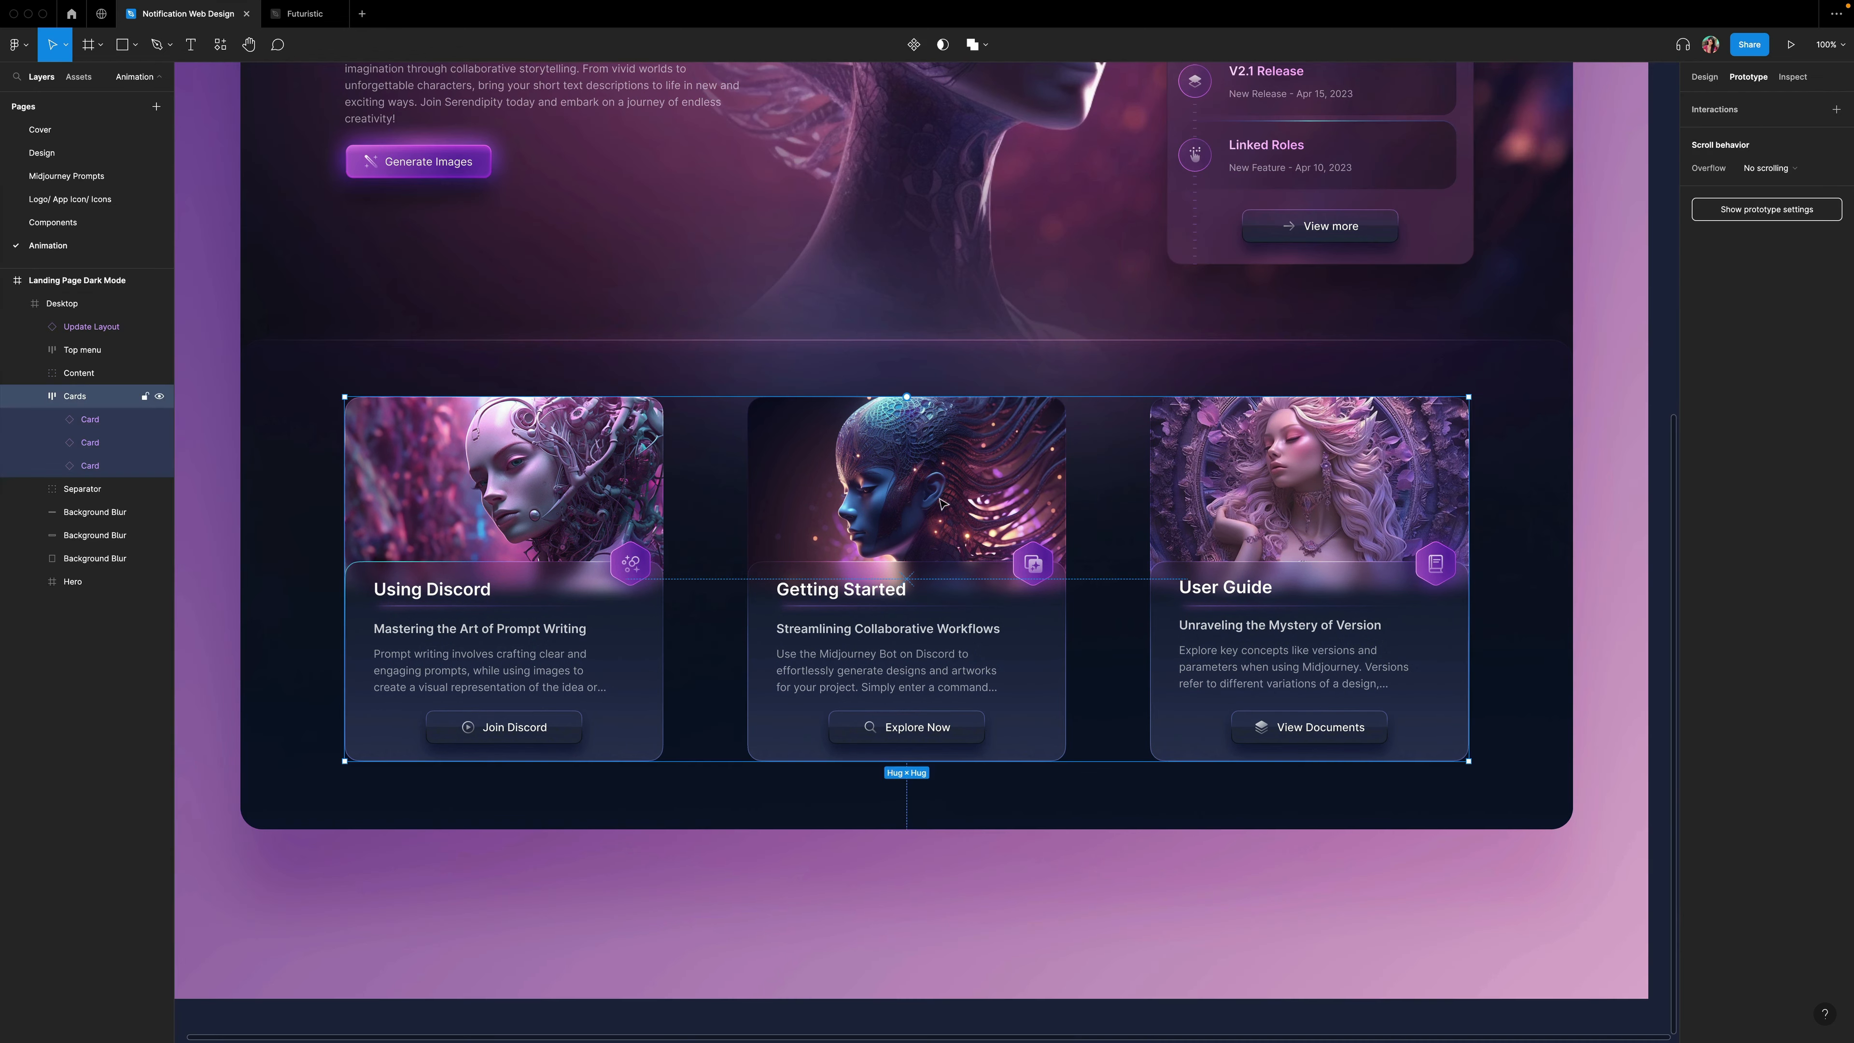
click(76, 229)
right_click(1288, 396)
click(1314, 410)
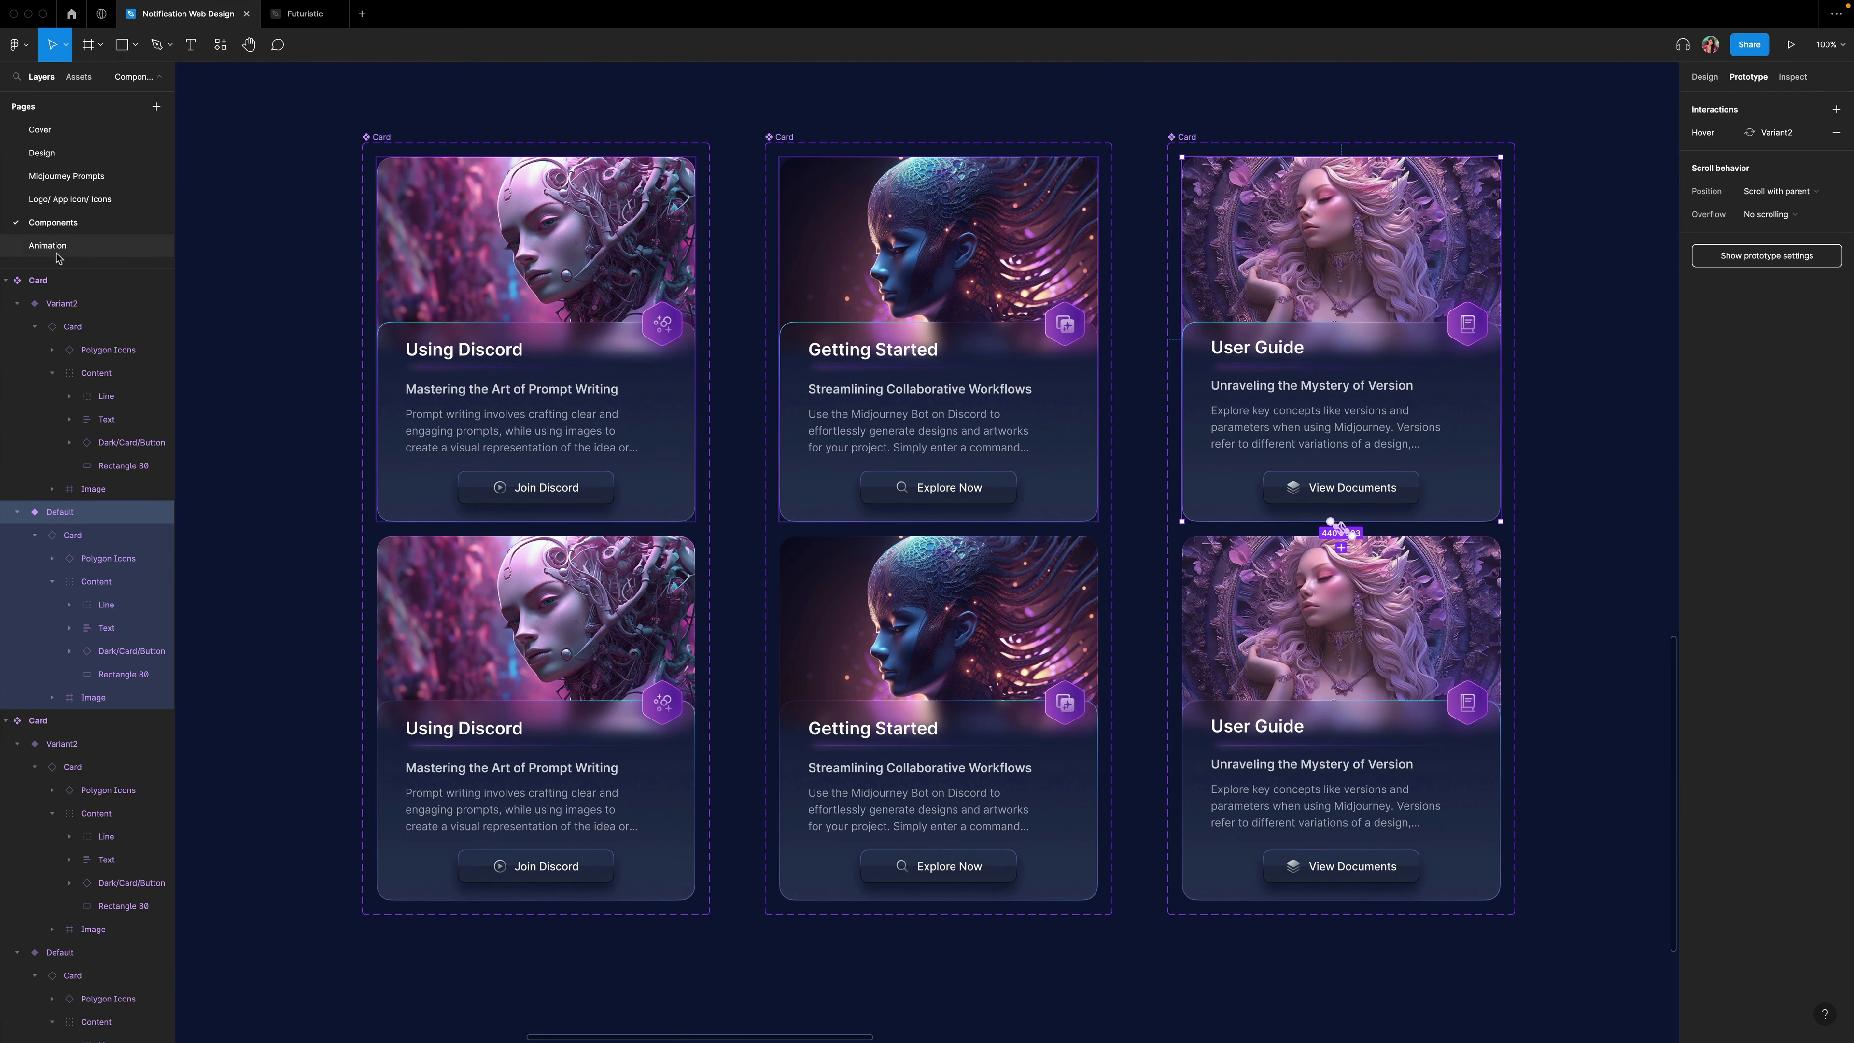
click(59, 249)
right_click(1266, 460)
click(1310, 509)
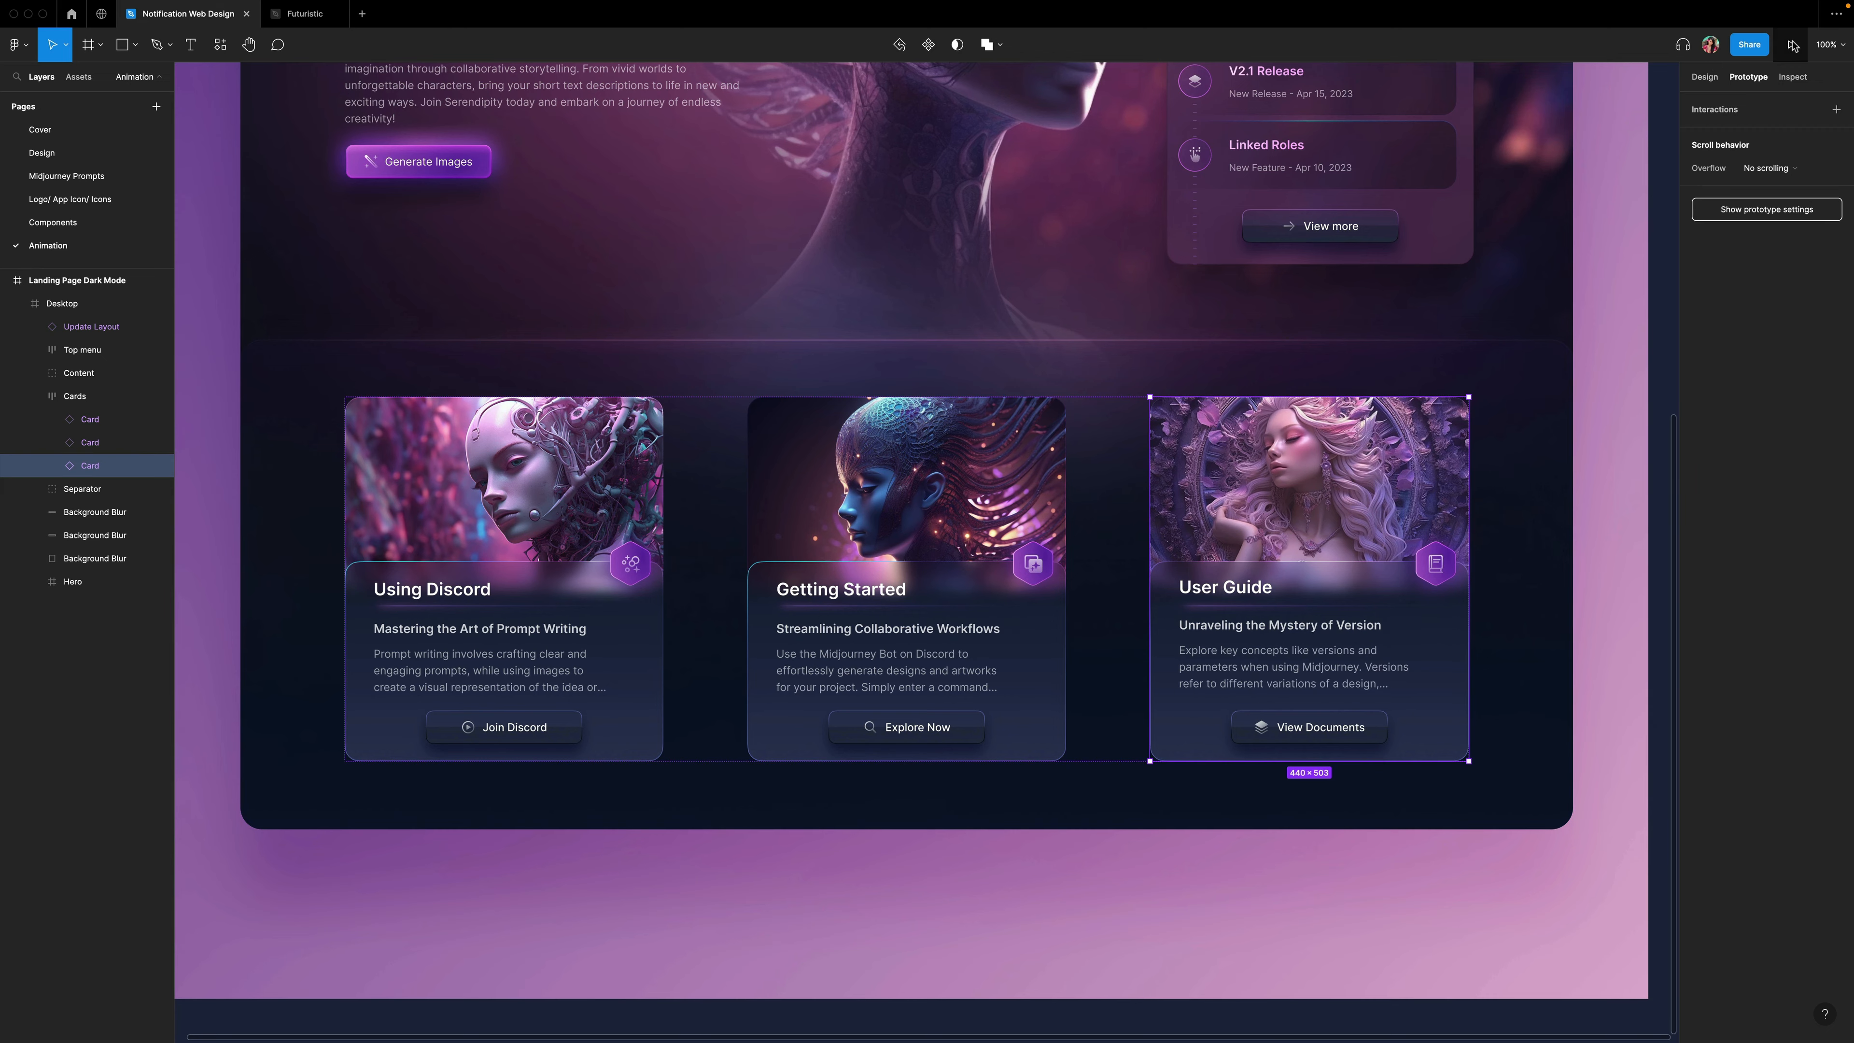
Preview the landing page prototype and scroll through it to test the card hover effects.
click(1792, 45)
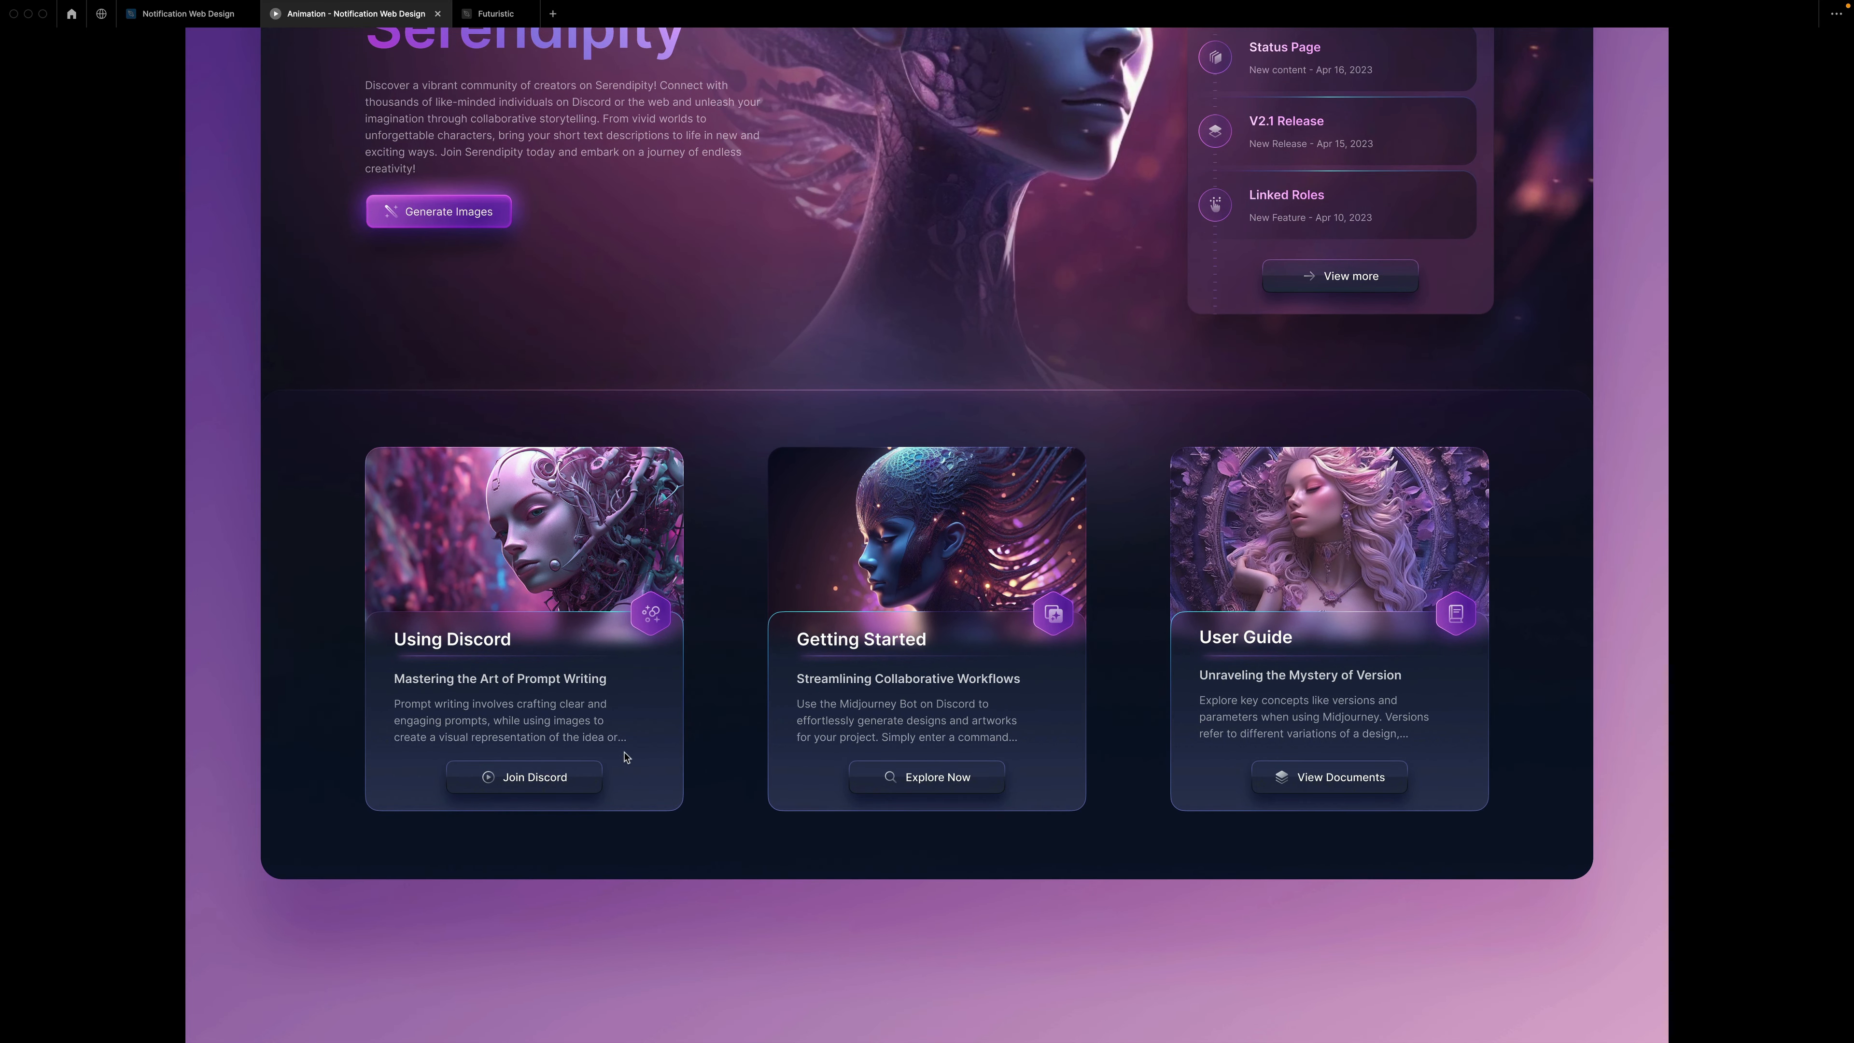
scroll(625, 758, down, 1)
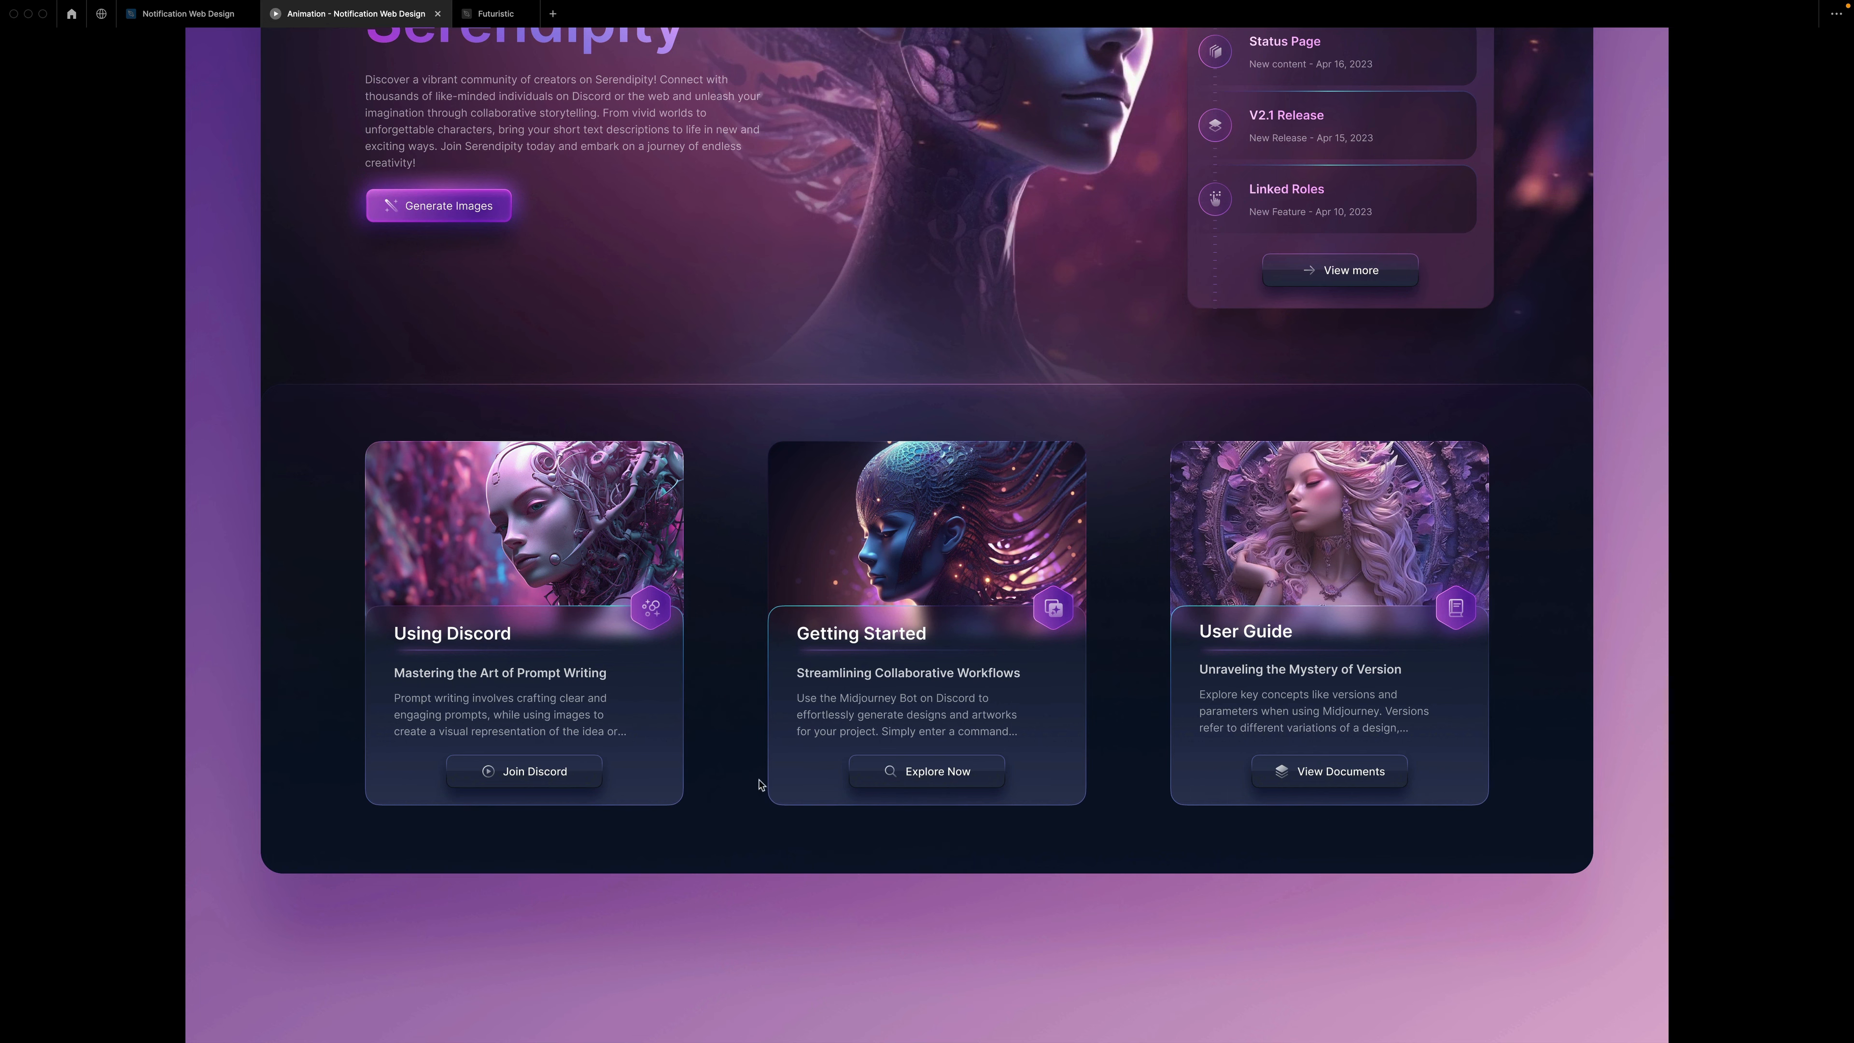
scroll(1541, 504, up, 5)
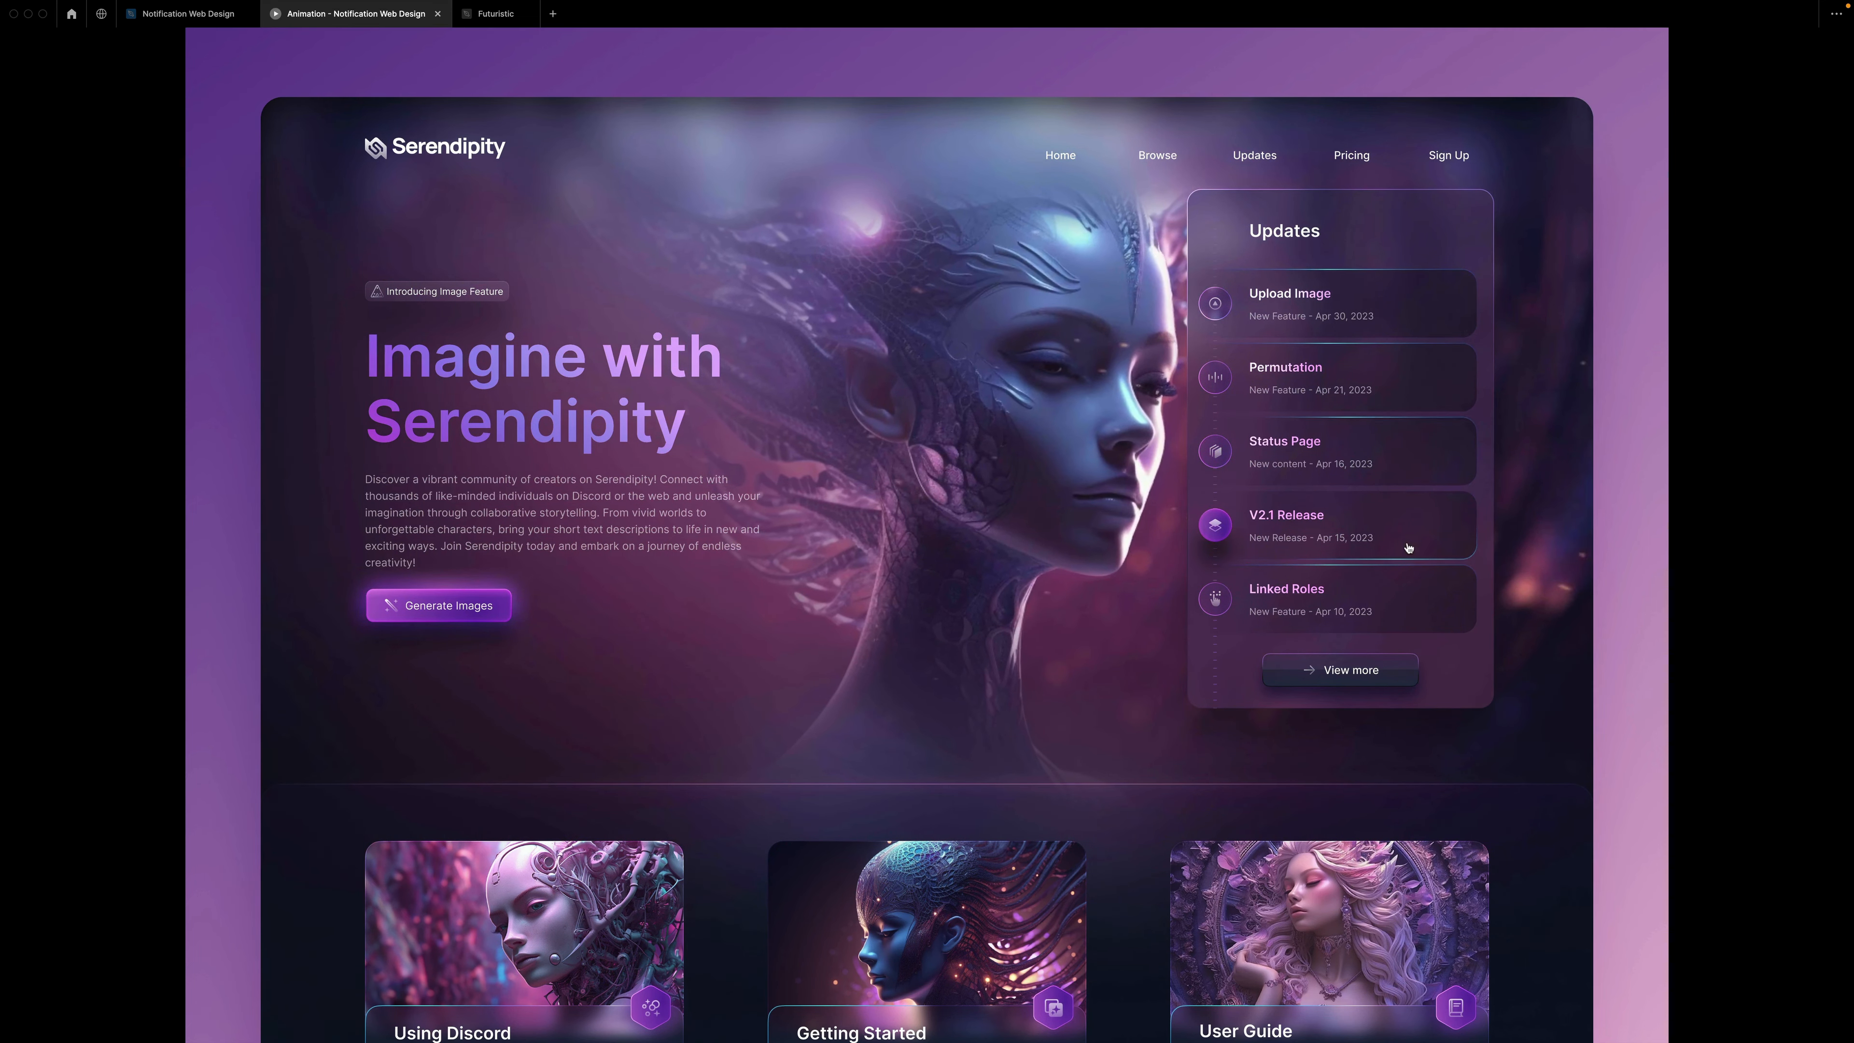
key(ctrl+shift+Tab)
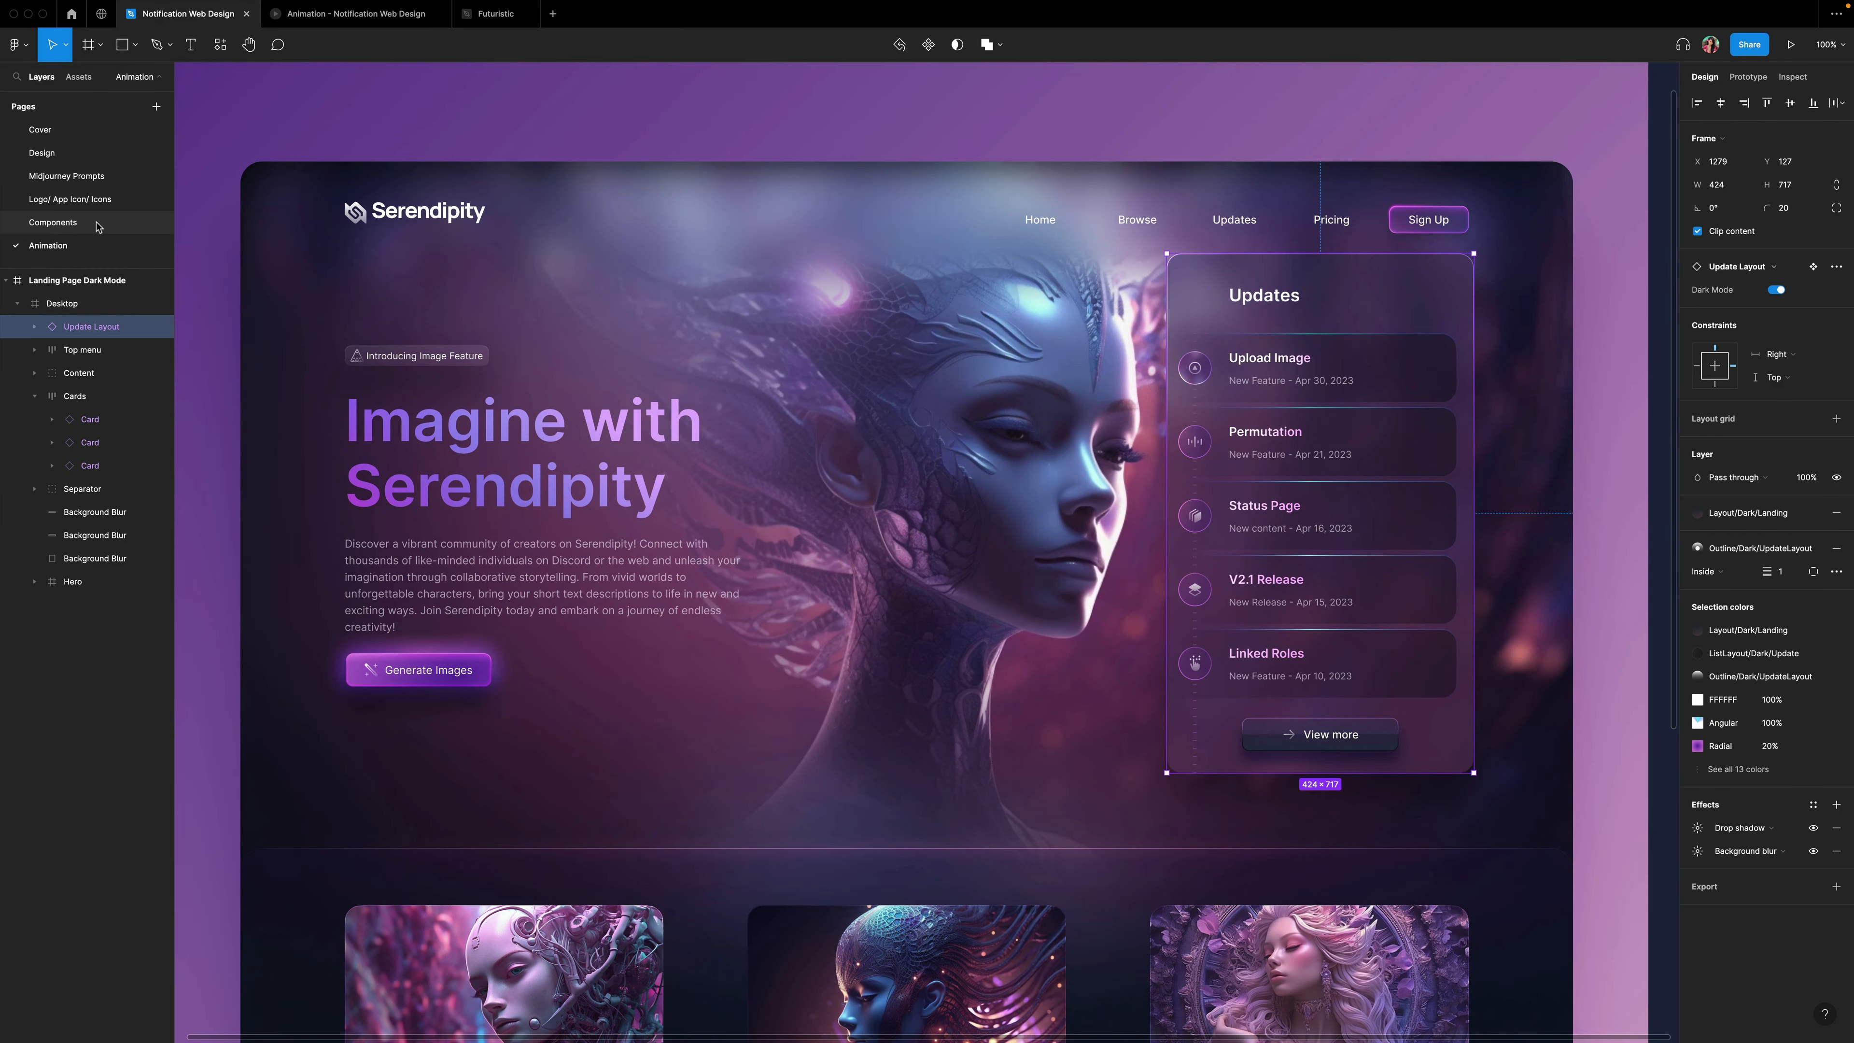
Go to the main component of the Updates panel on the Components page.
click(53, 222)
right_click(1065, 292)
click(1080, 301)
scroll(1022, 292, right, 5)
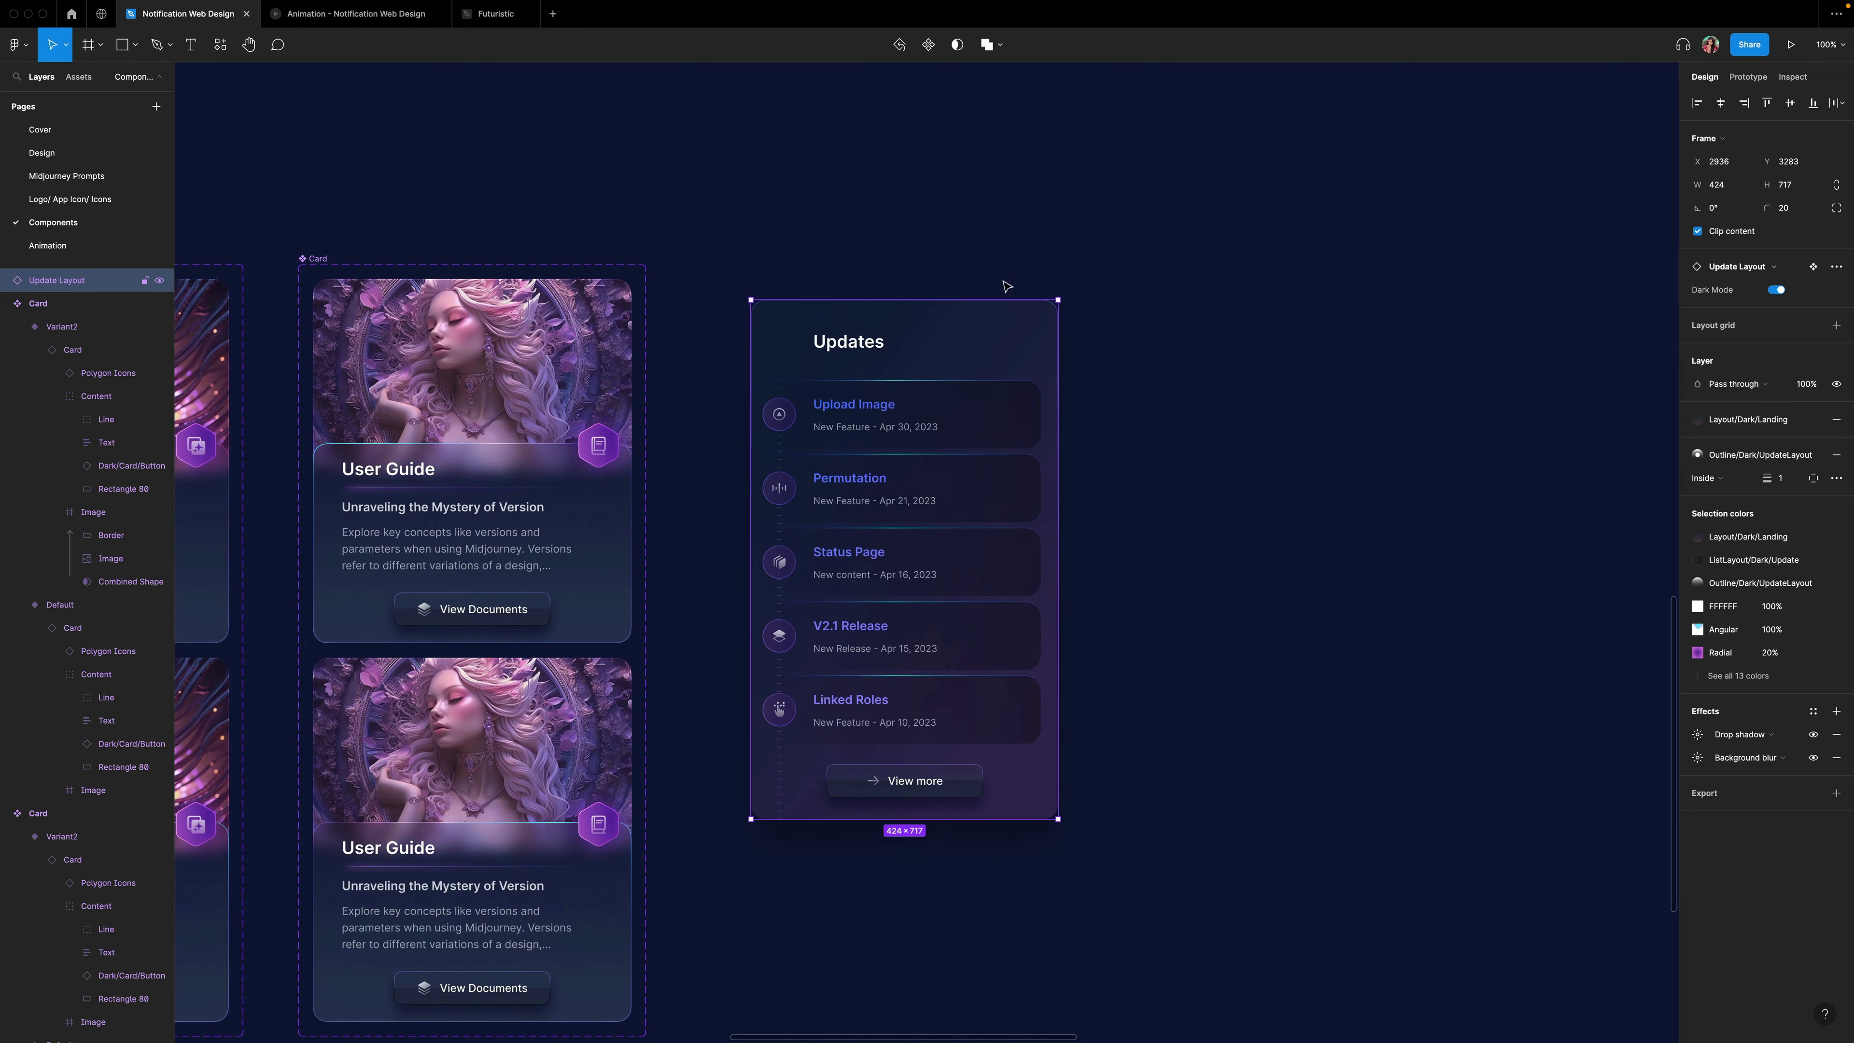
Add a second variant to the Updates panel component to create its hover state.
click(929, 46)
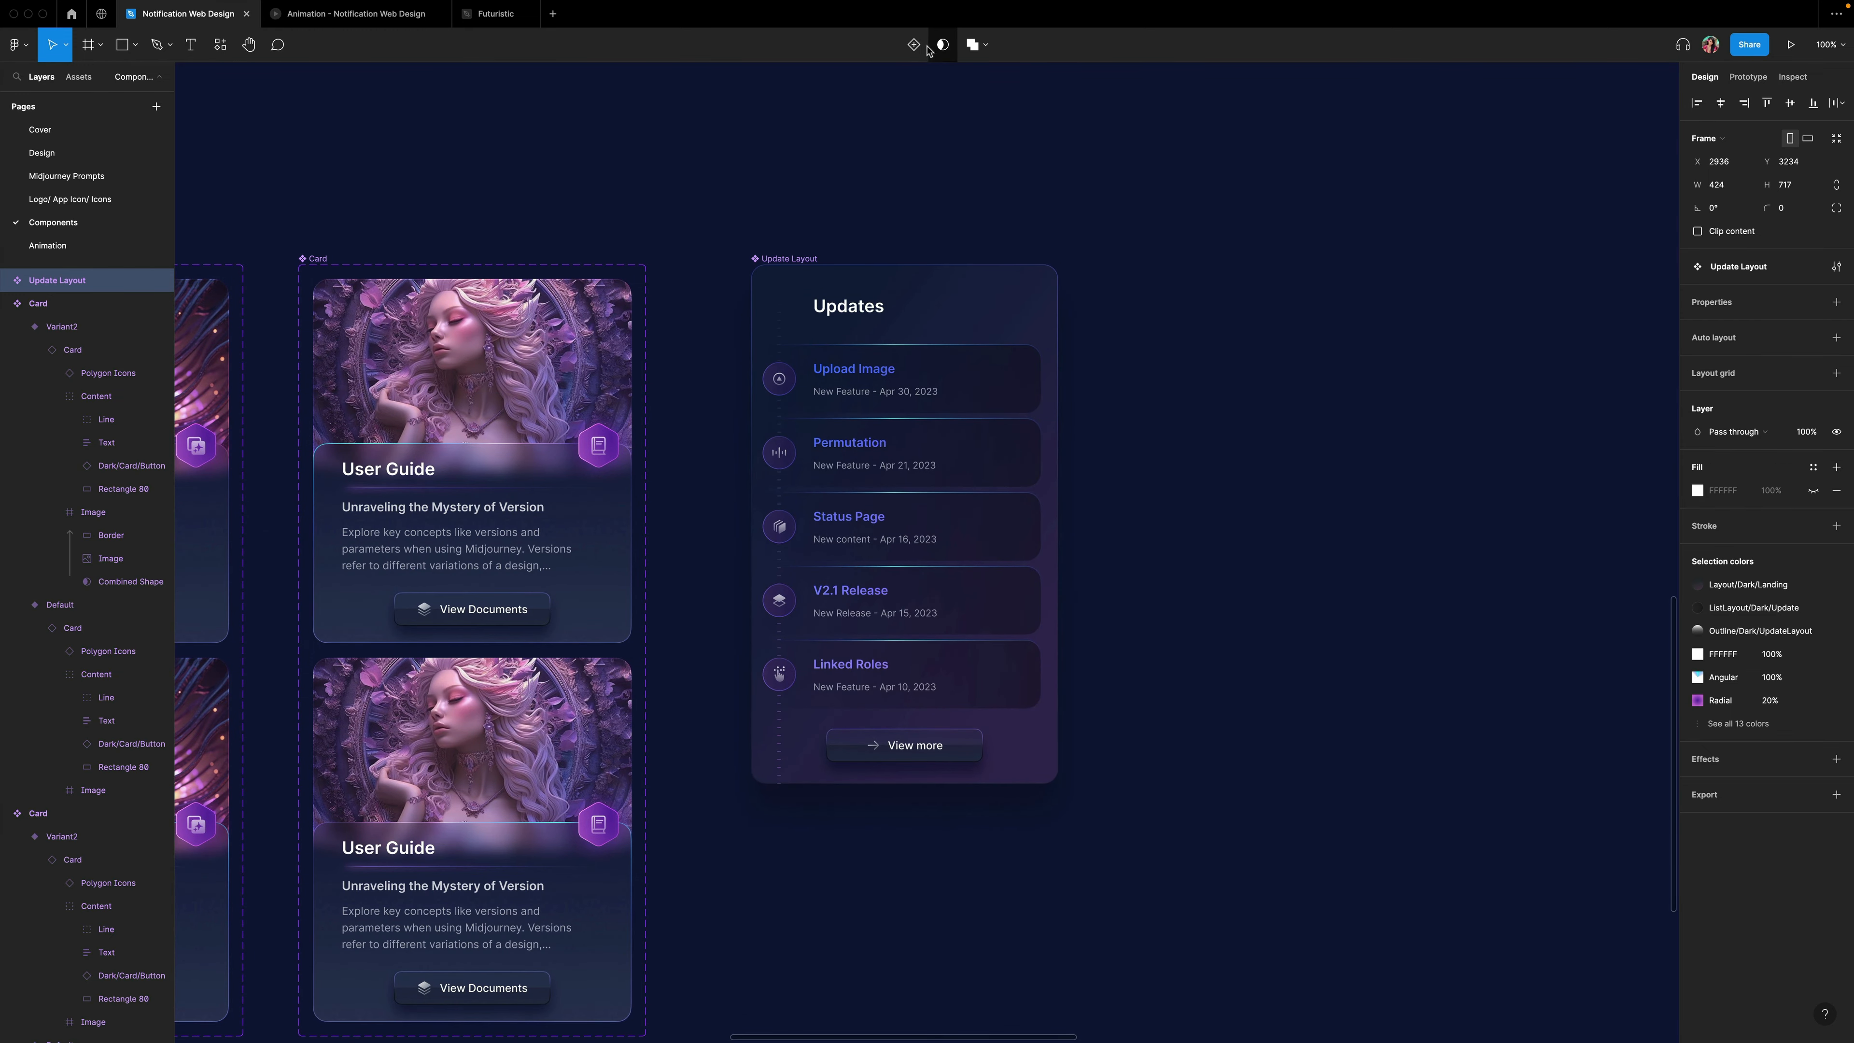
click(913, 45)
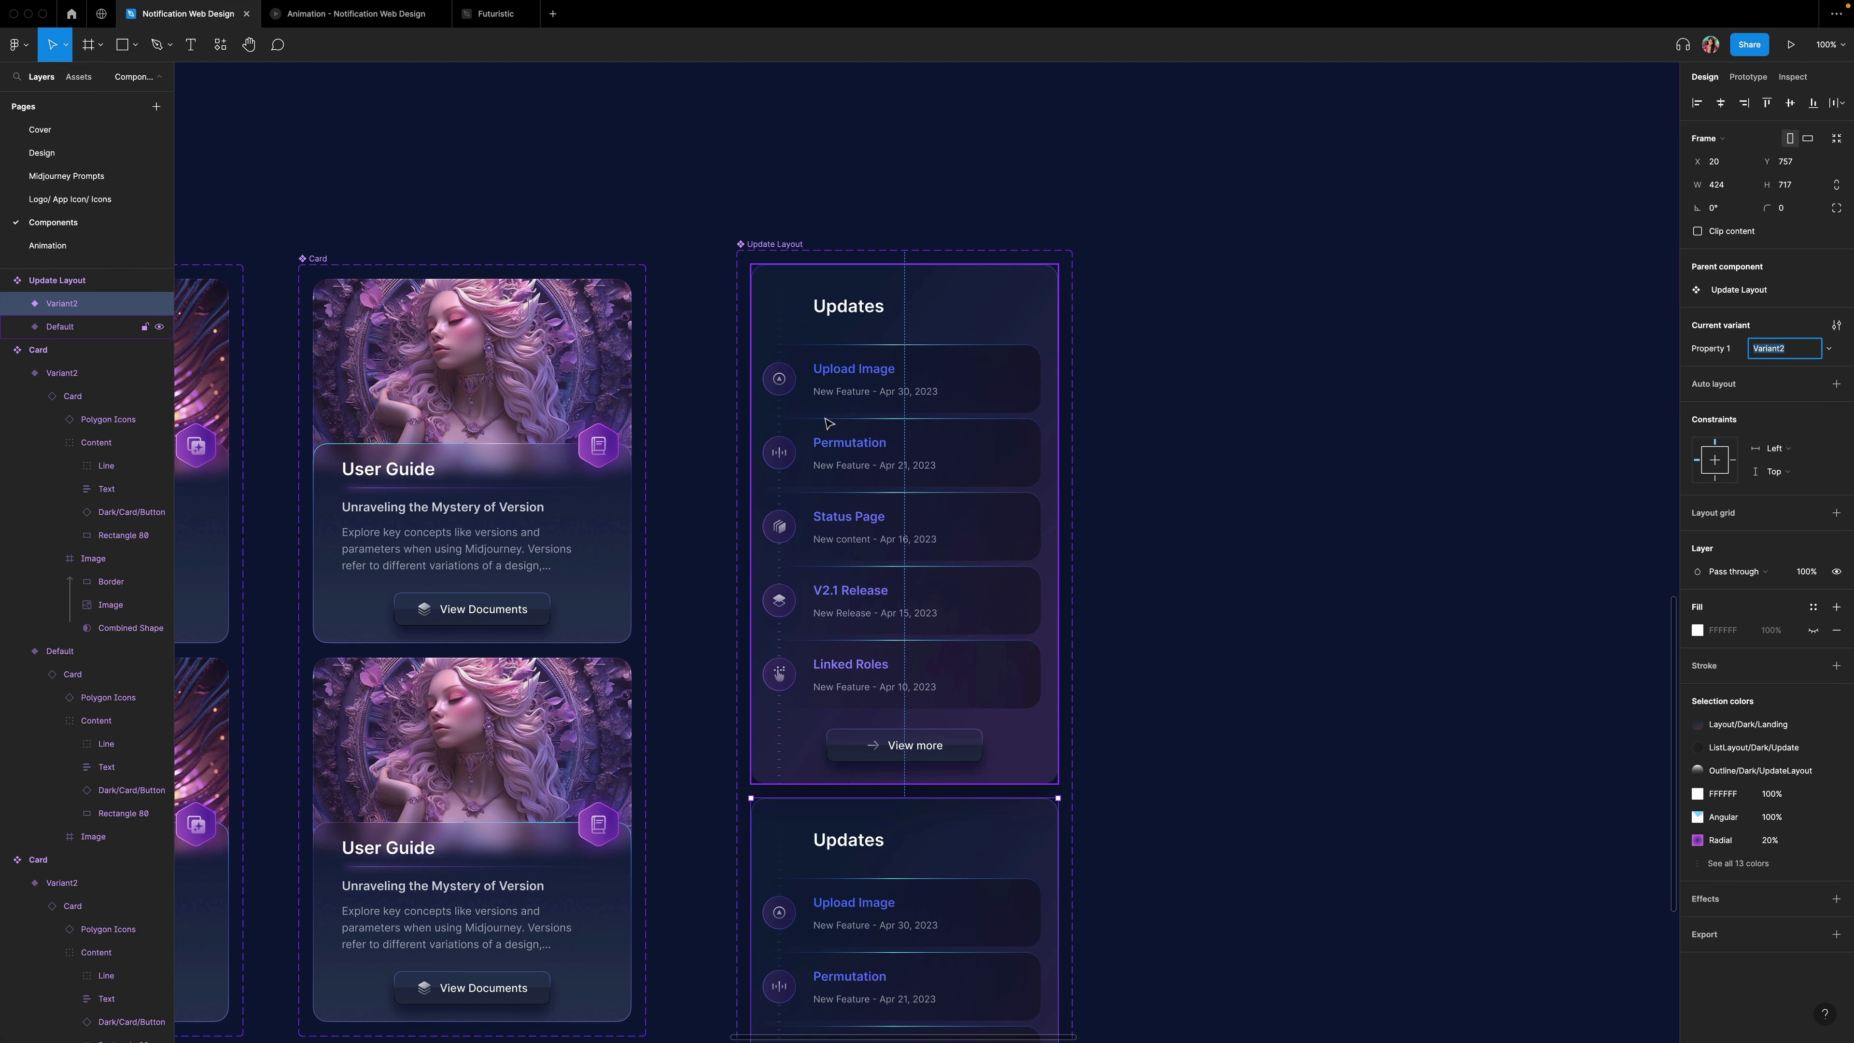
In Variant2, reposition the angular gradient stroke handles of the first update list item to shift its glowing border.
scroll(829, 424, down, 7)
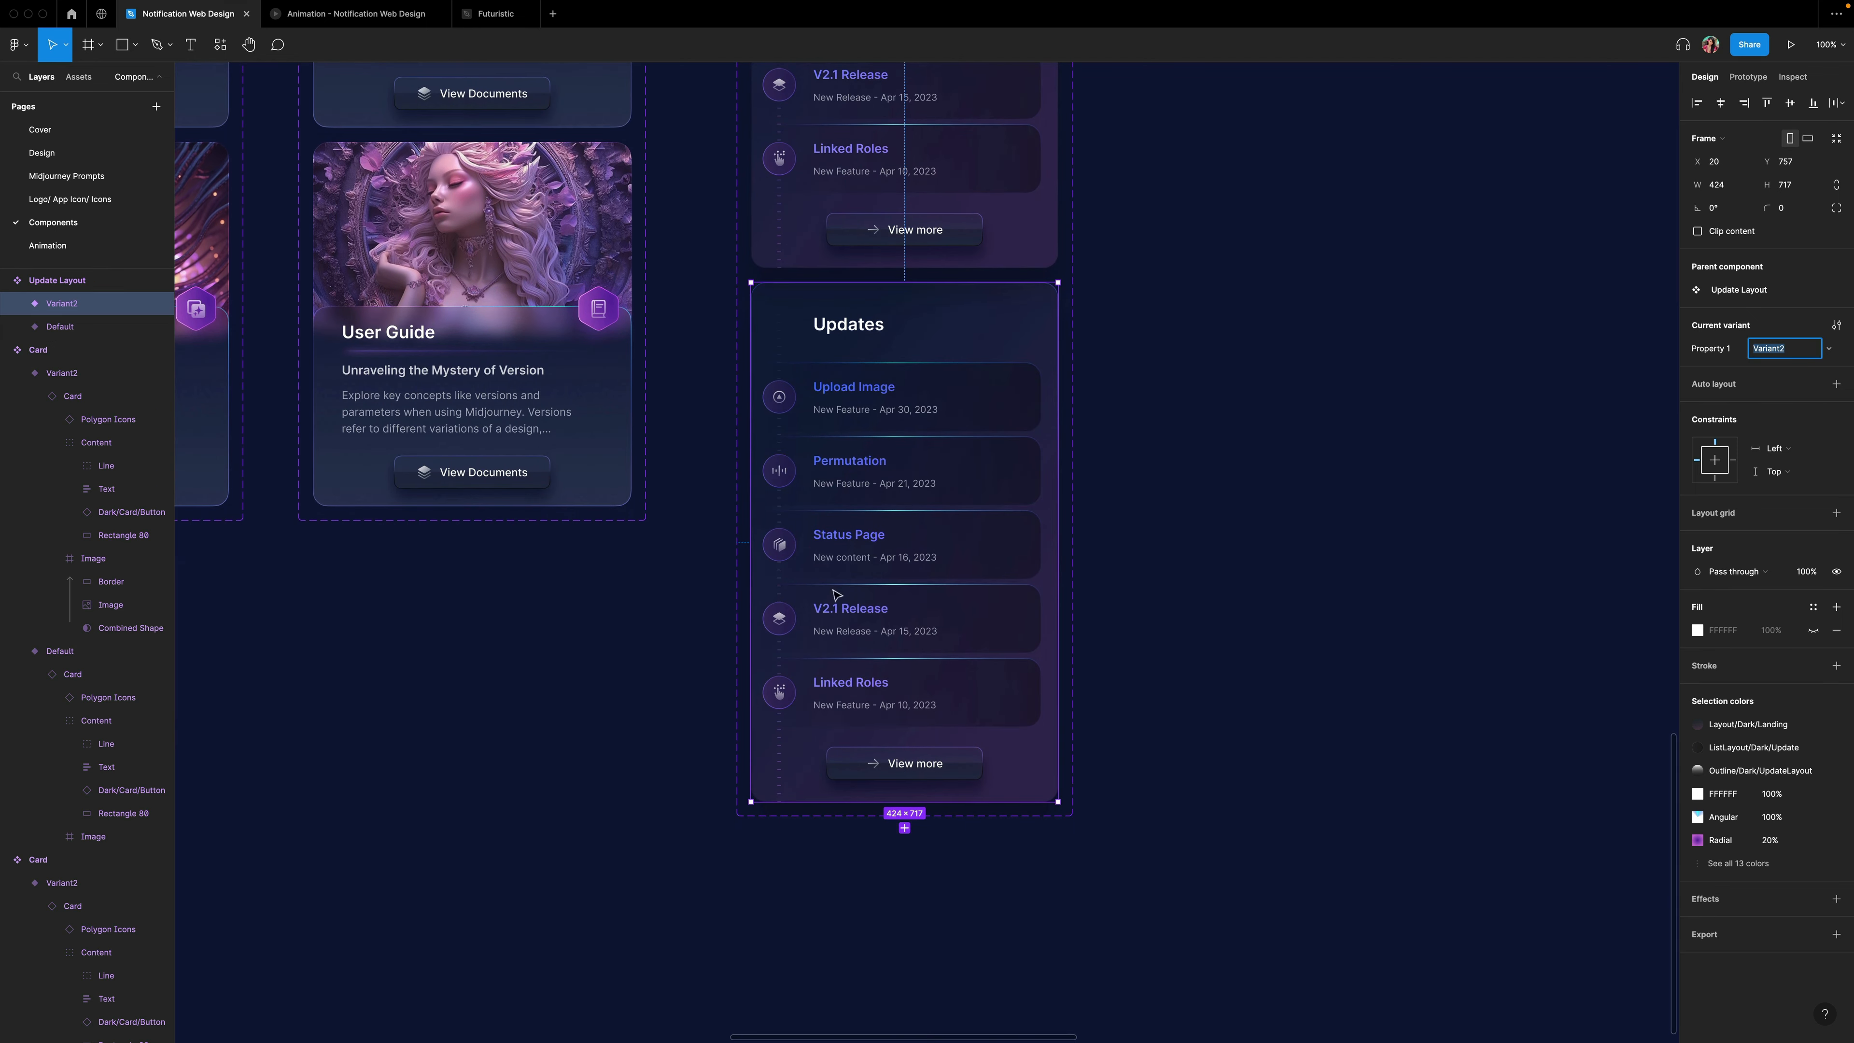
key(super+equal)
super+click(607, 177)
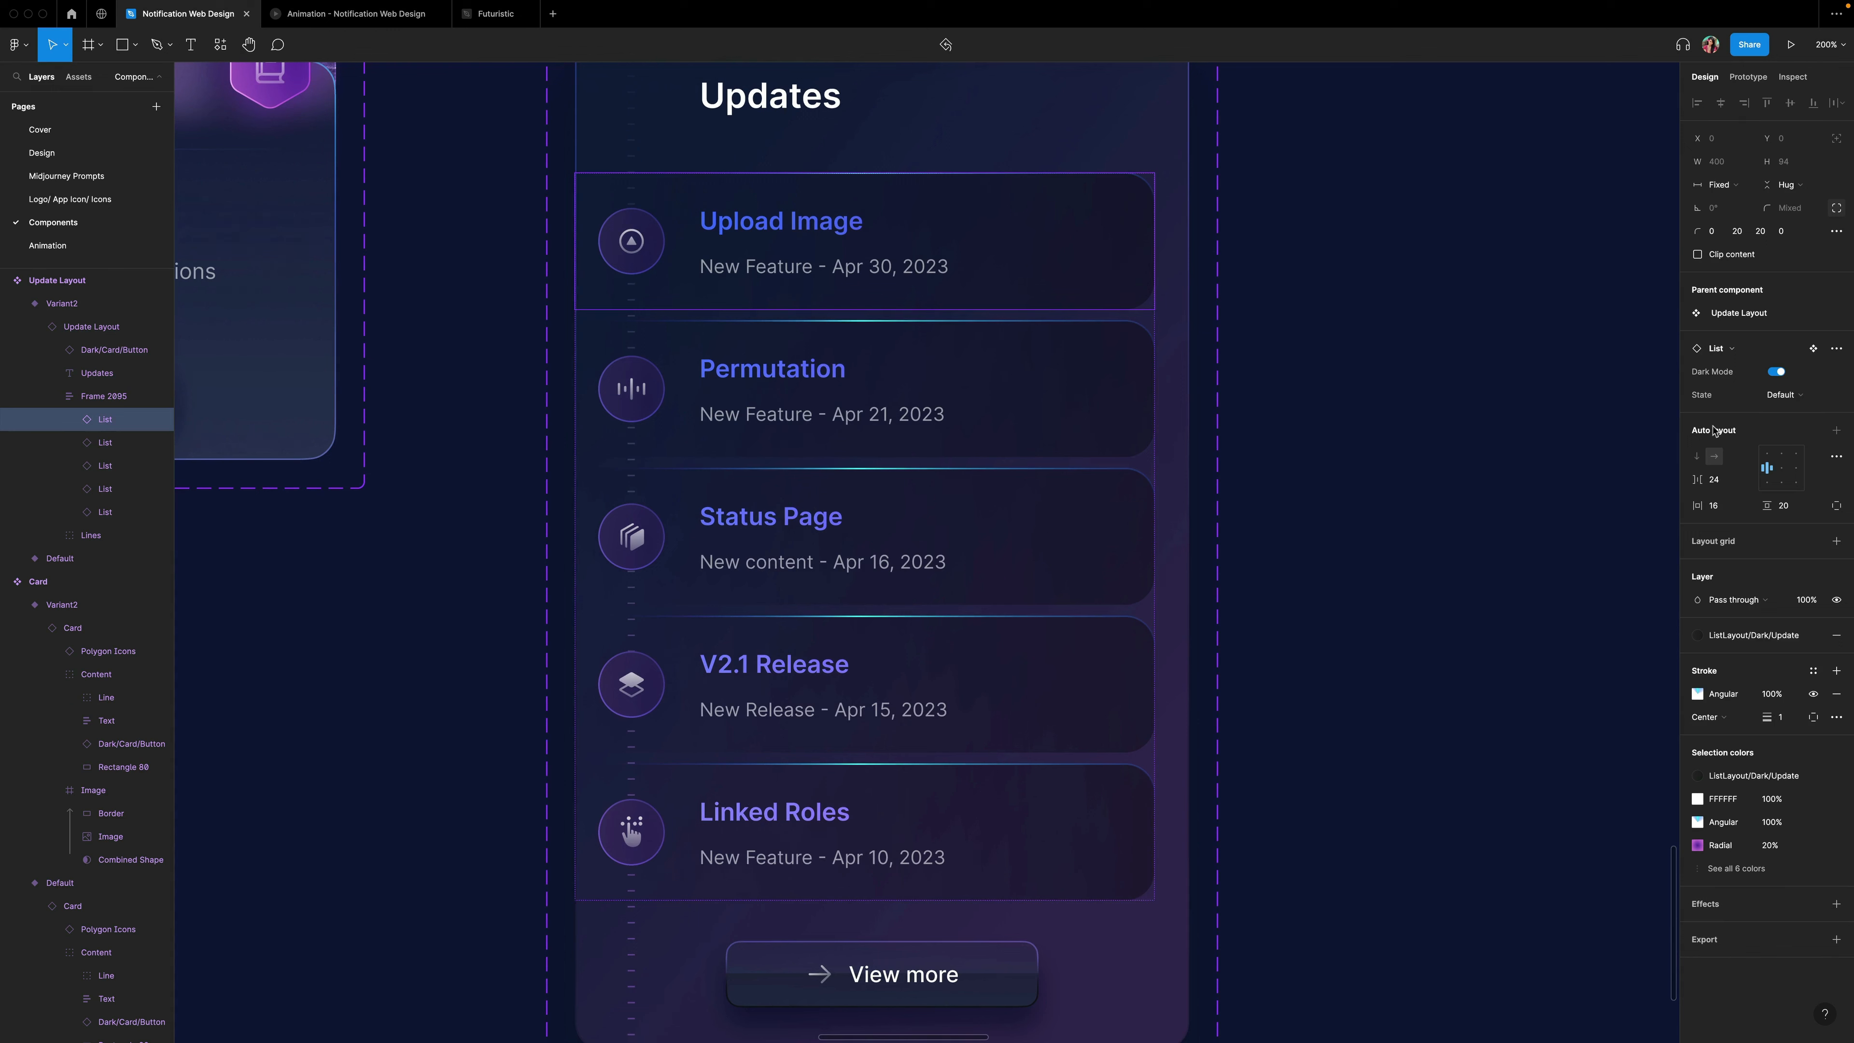
click(1697, 694)
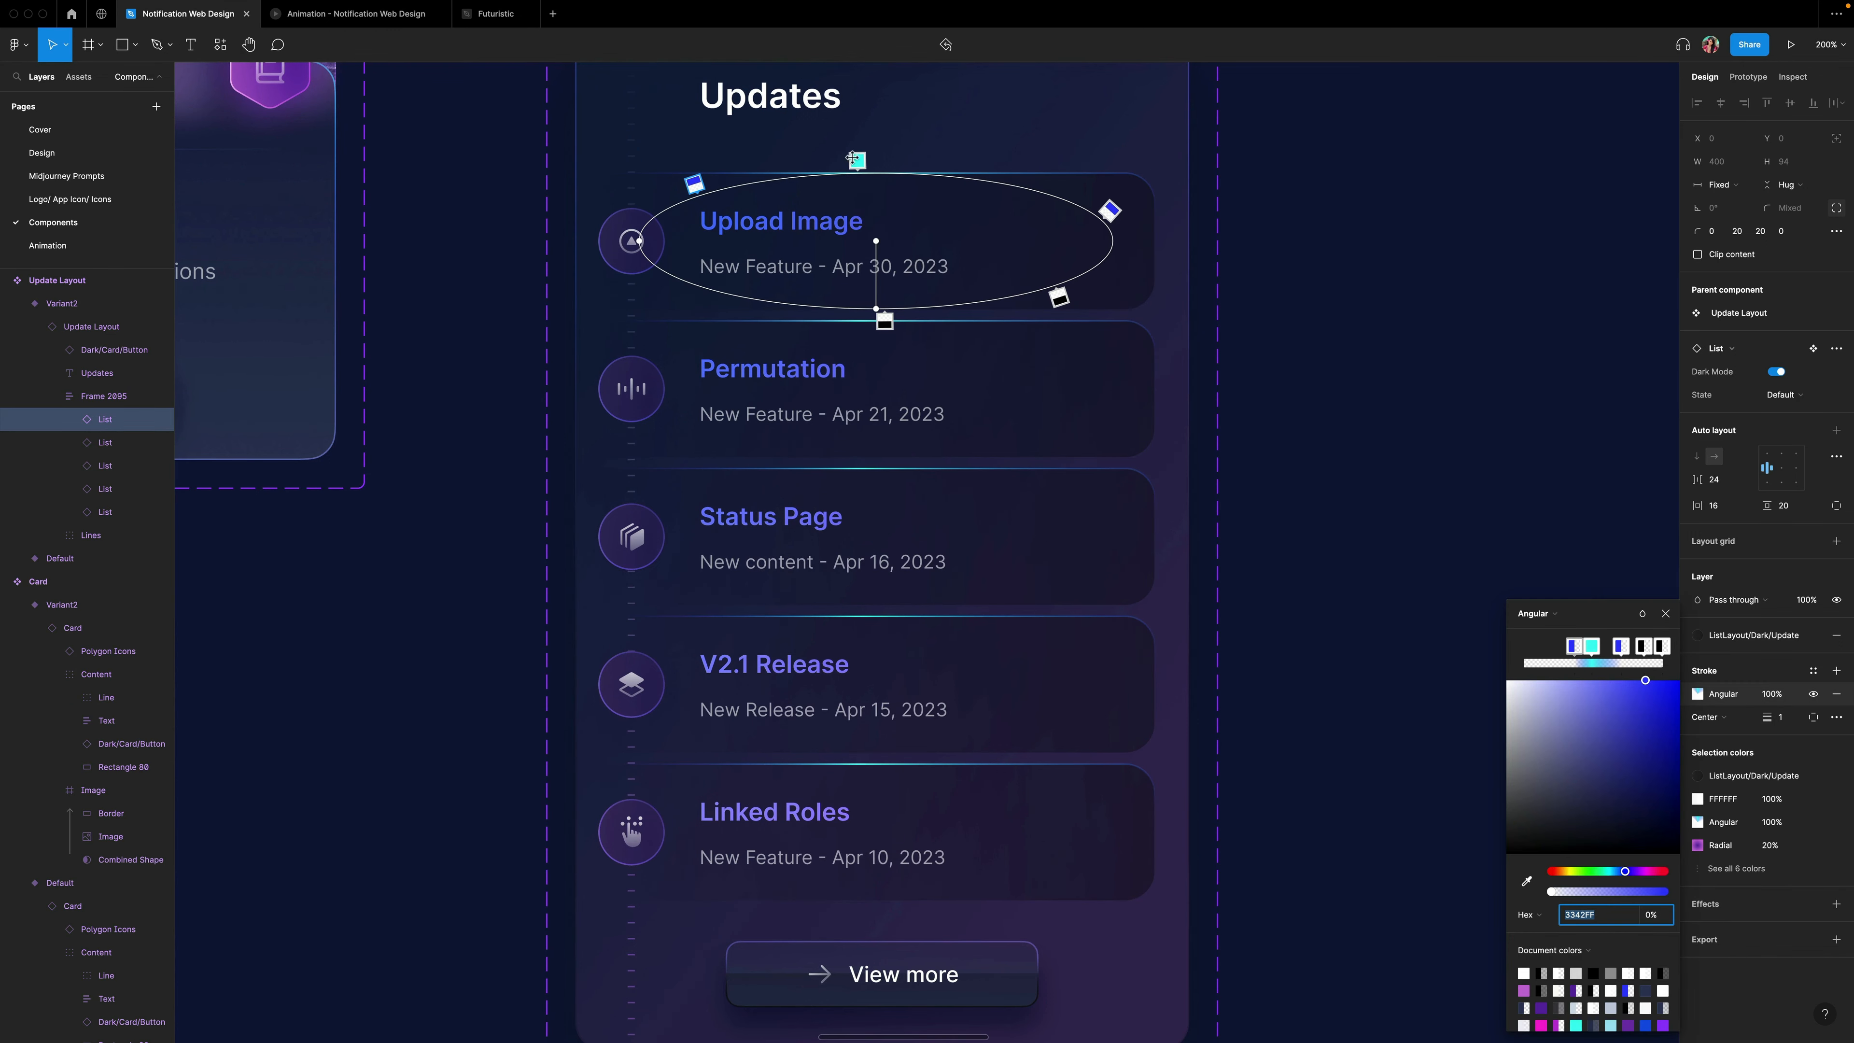
click(885, 322)
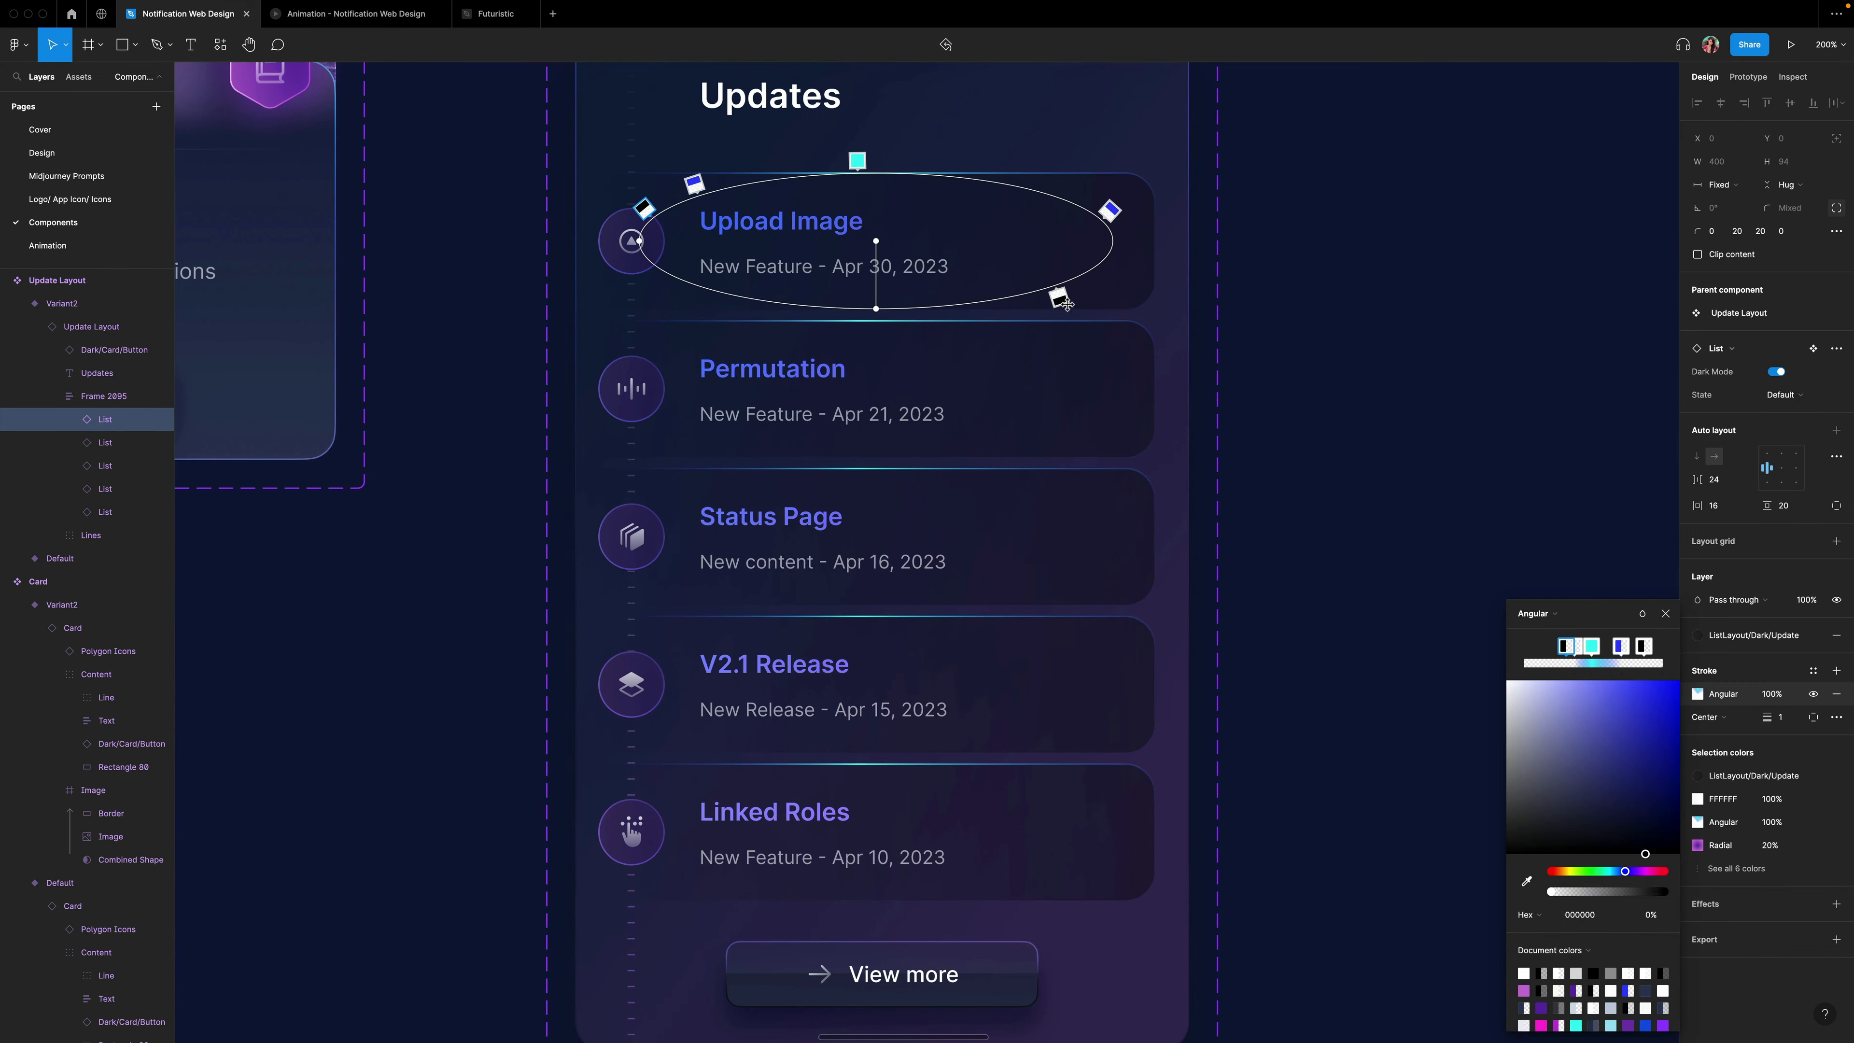
drag(1110, 212, 755, 308)
drag(857, 162, 875, 304)
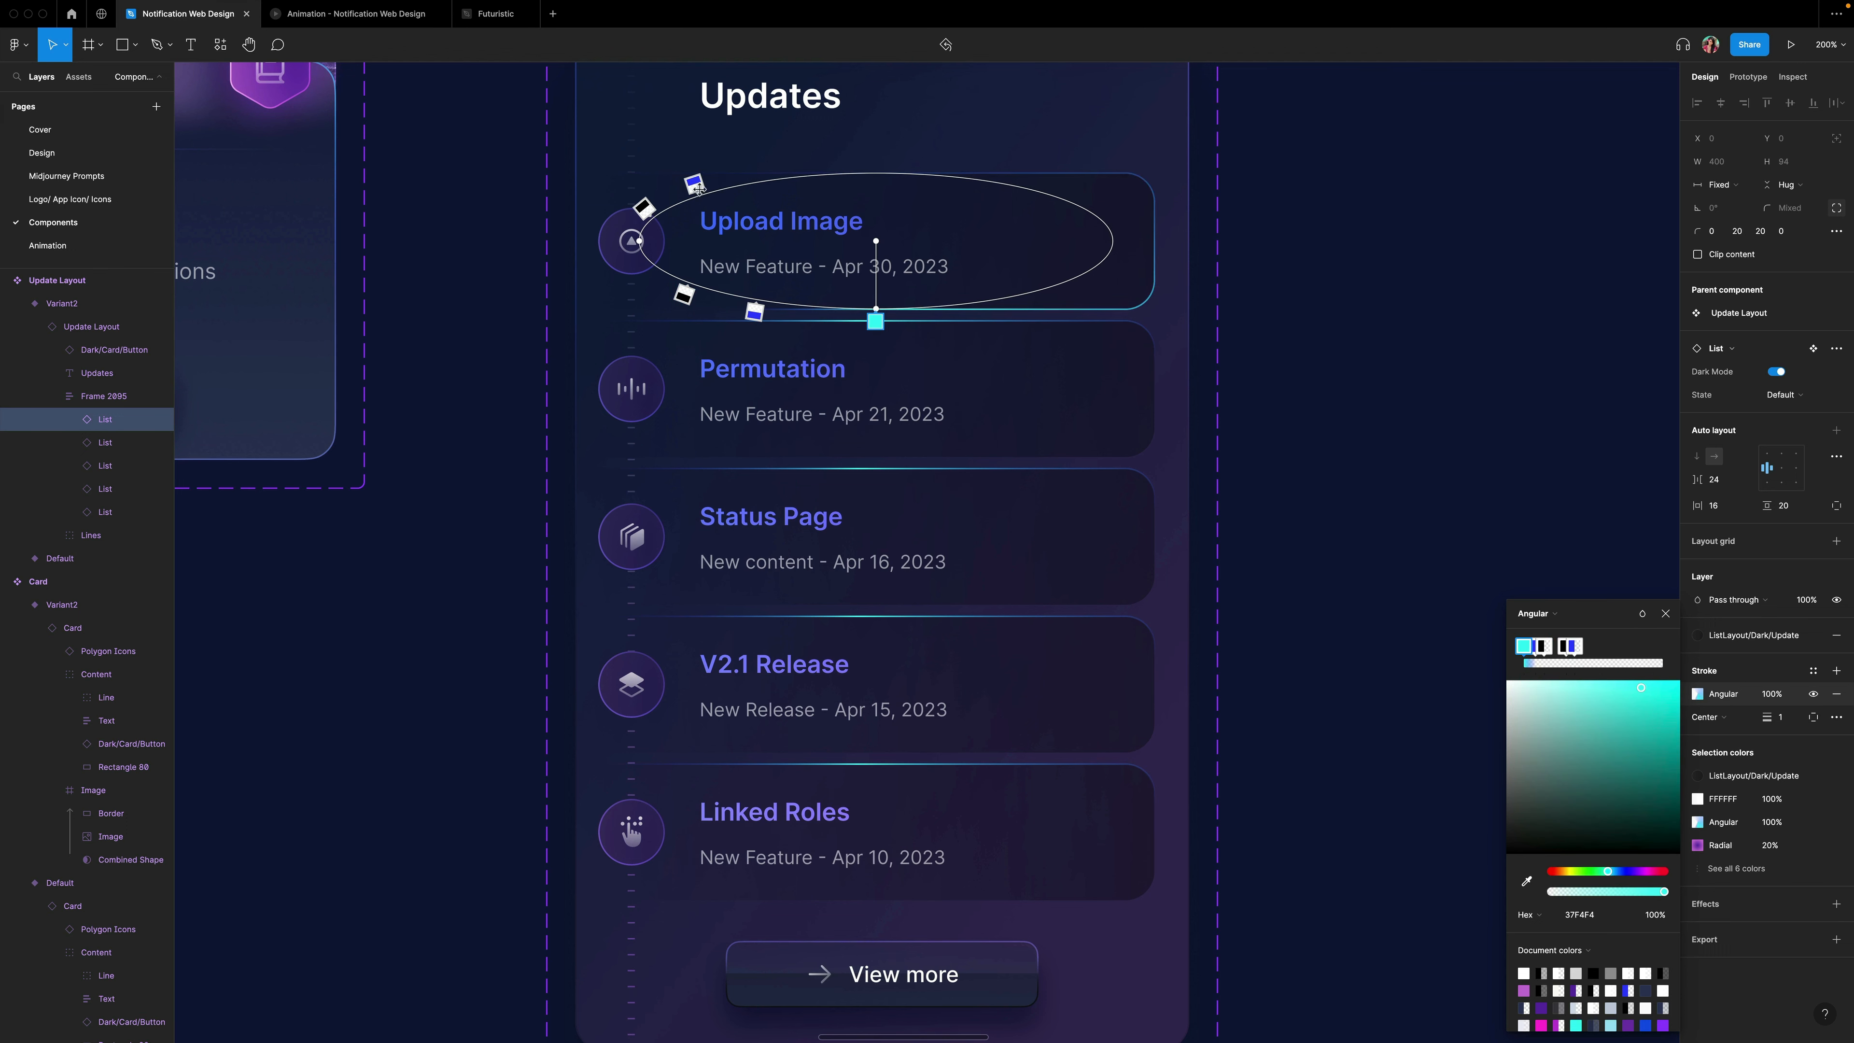
drag(695, 185, 983, 295)
click(643, 208)
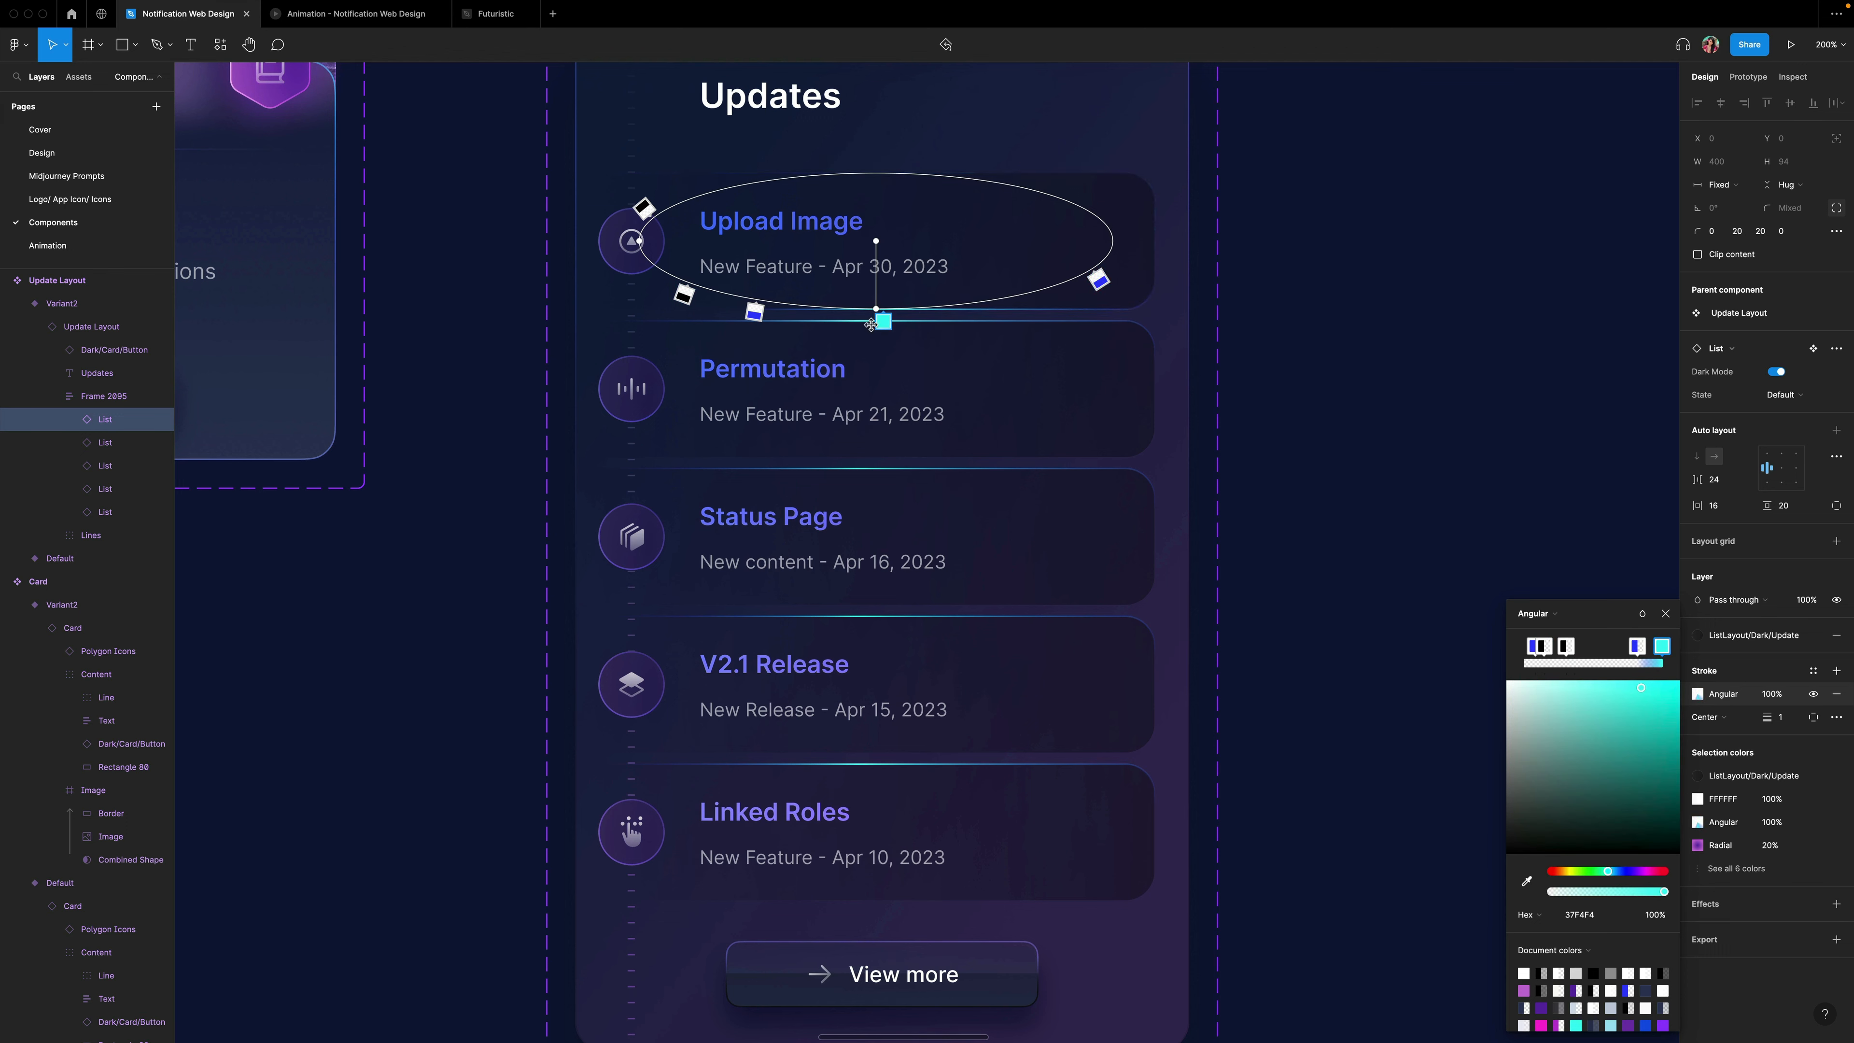
drag(644, 208, 1031, 178)
drag(751, 312, 759, 314)
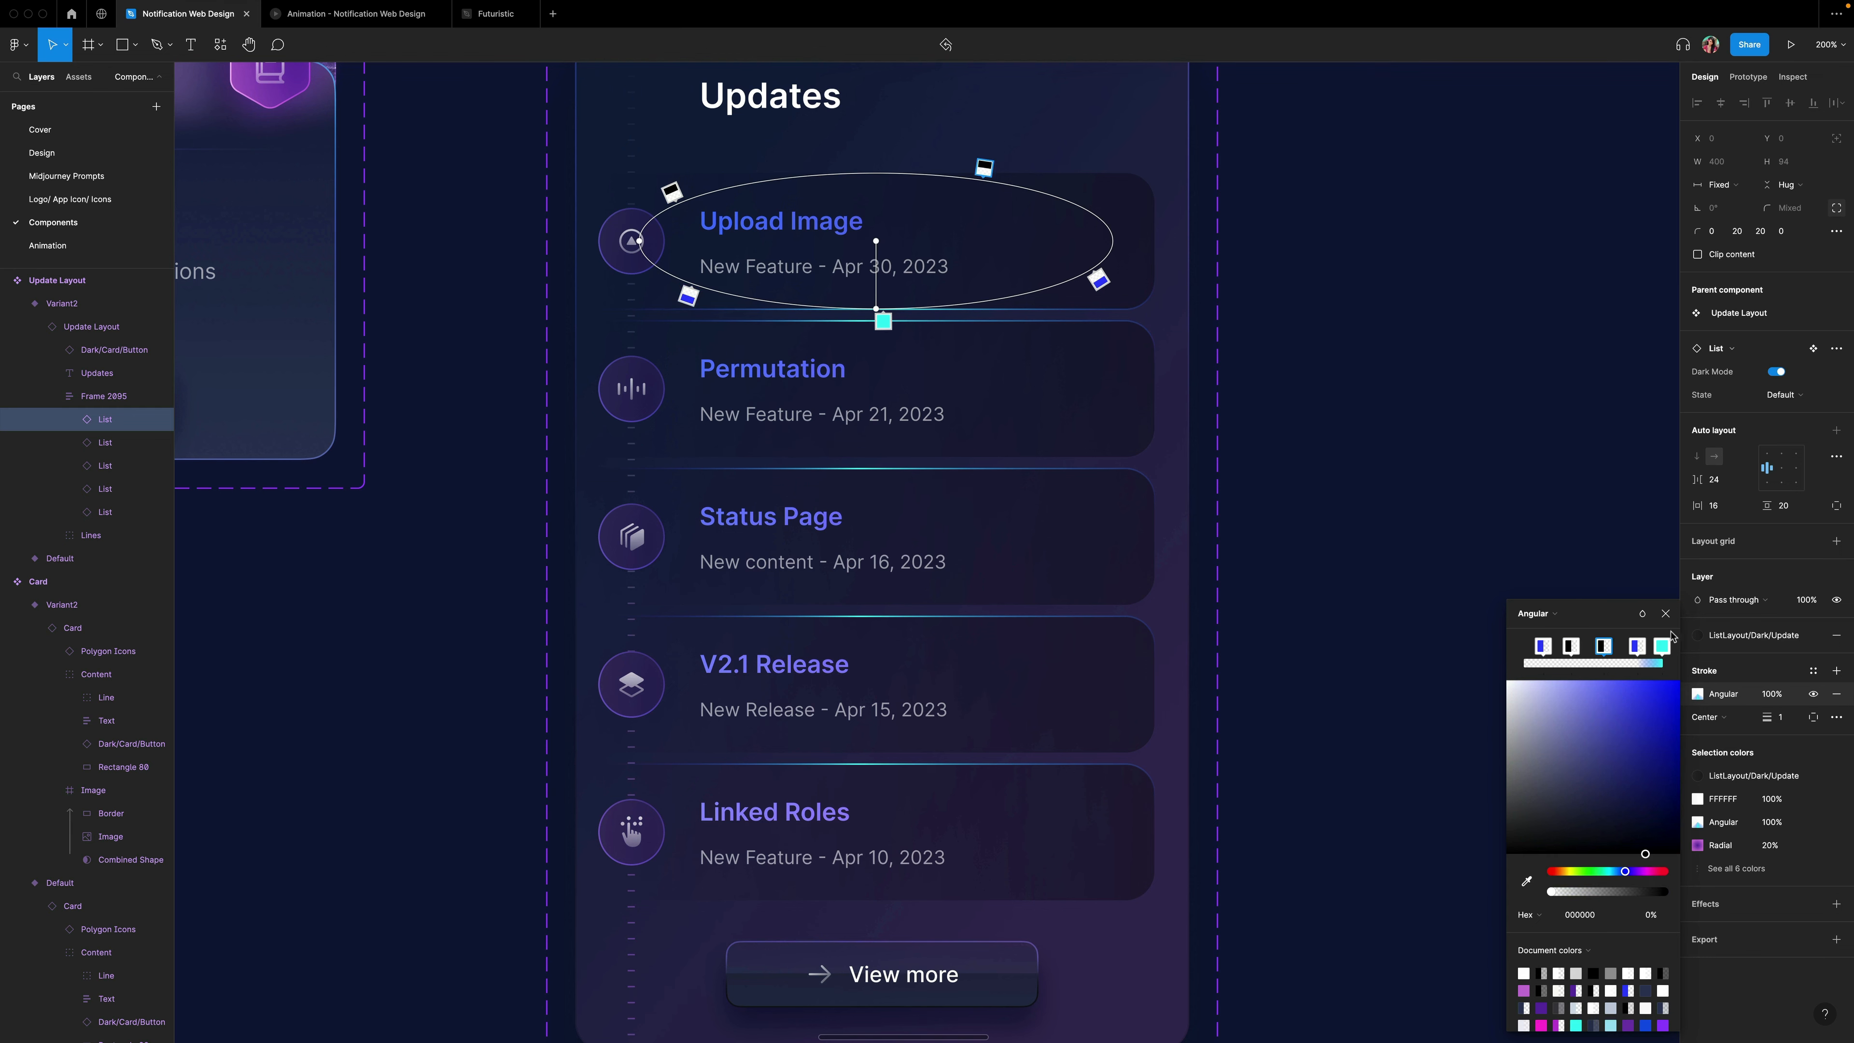
click(1666, 614)
Copy the properties of the first update list item in Variant2.
click(1358, 424)
scroll(1149, 288, up, 1)
super+click(1110, 273)
right_click(1108, 267)
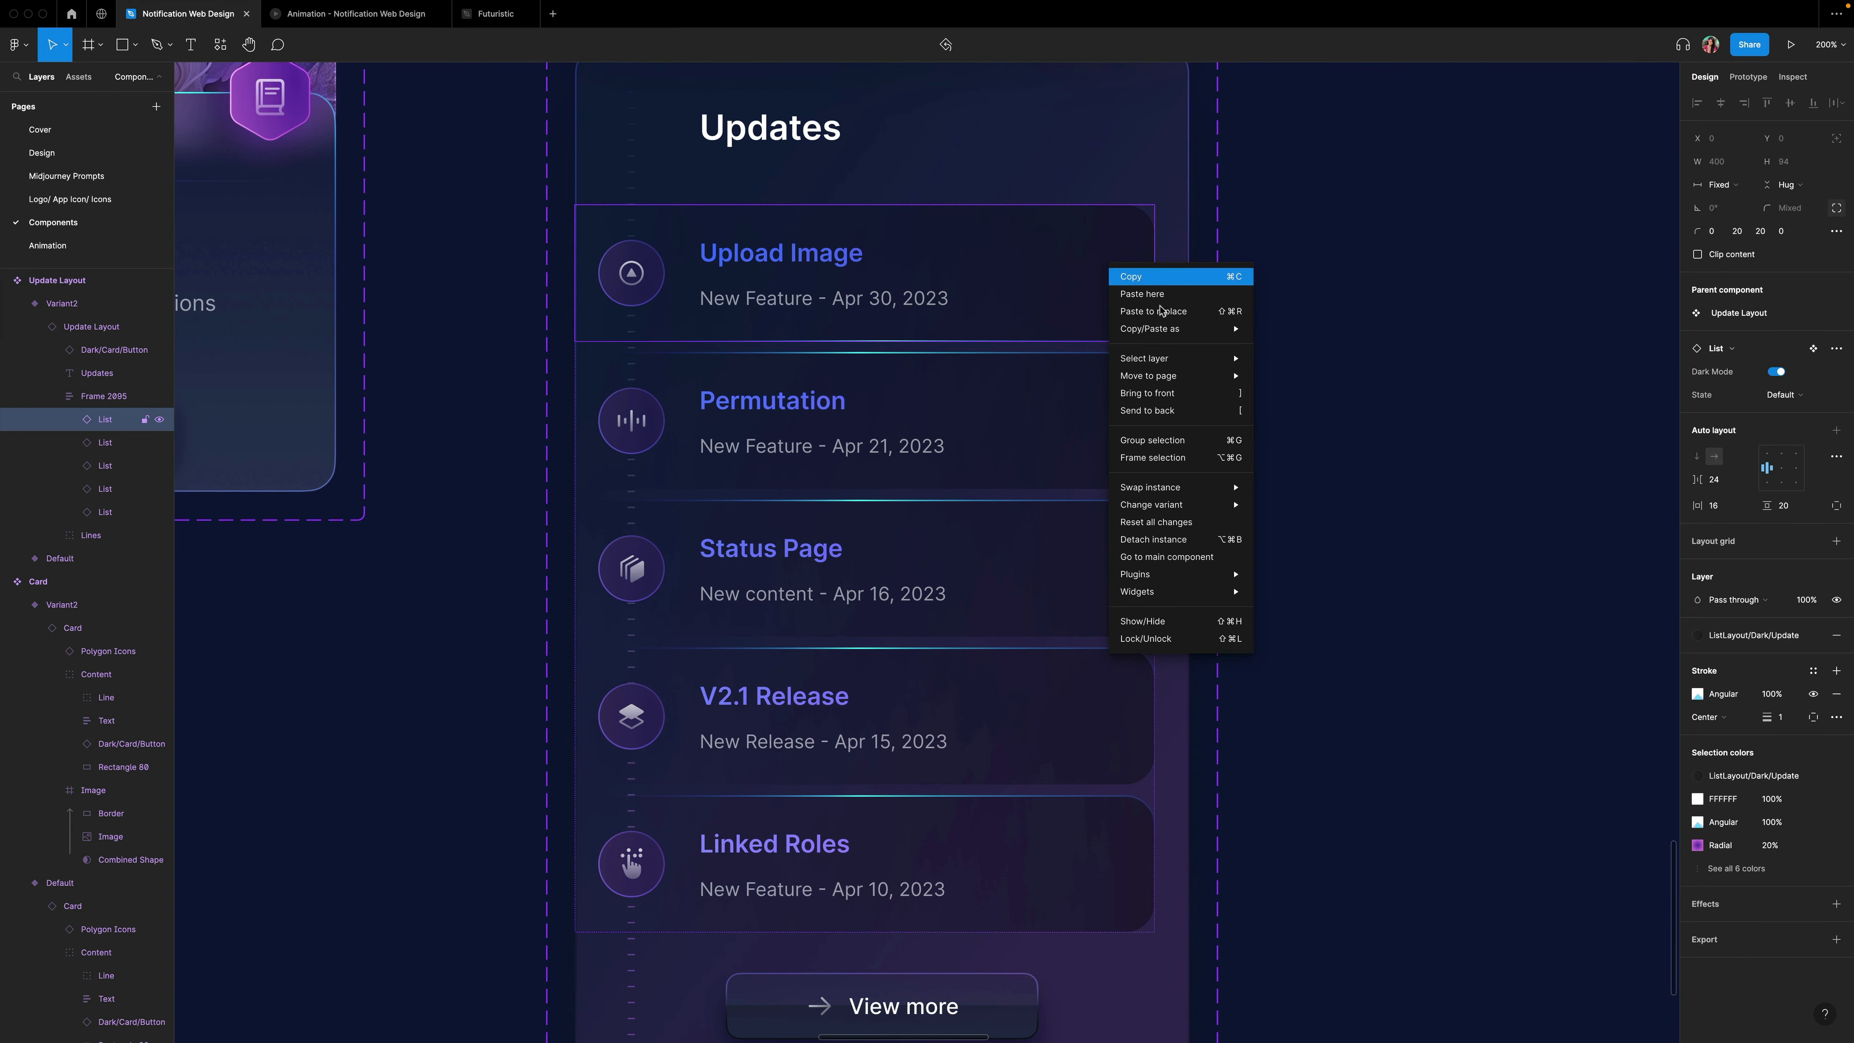
mouse_move(1171, 328)
click(1312, 394)
Select the other four update list items and paste the copied properties onto them.
super+click(1135, 435)
shift+click(1125, 574)
shift+click(1124, 679)
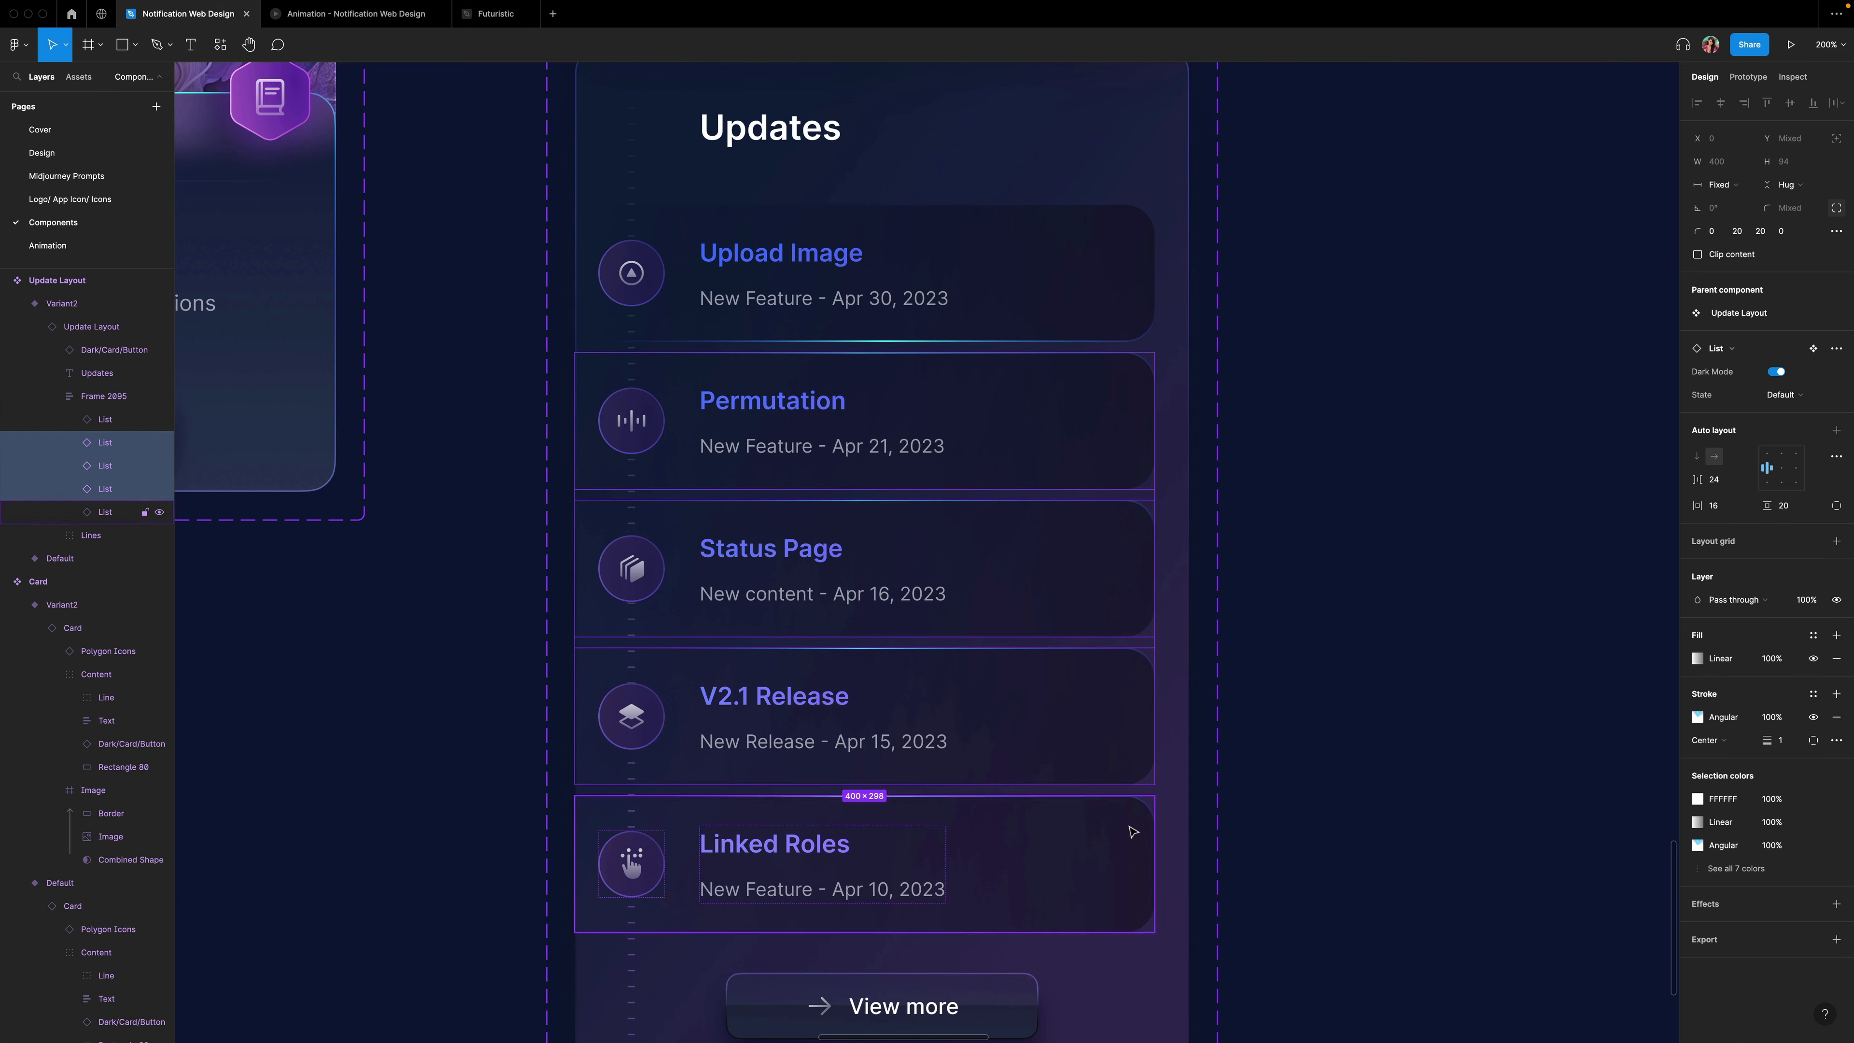
shift+click(1125, 832)
right_click(1122, 853)
mouse_move(1182, 730)
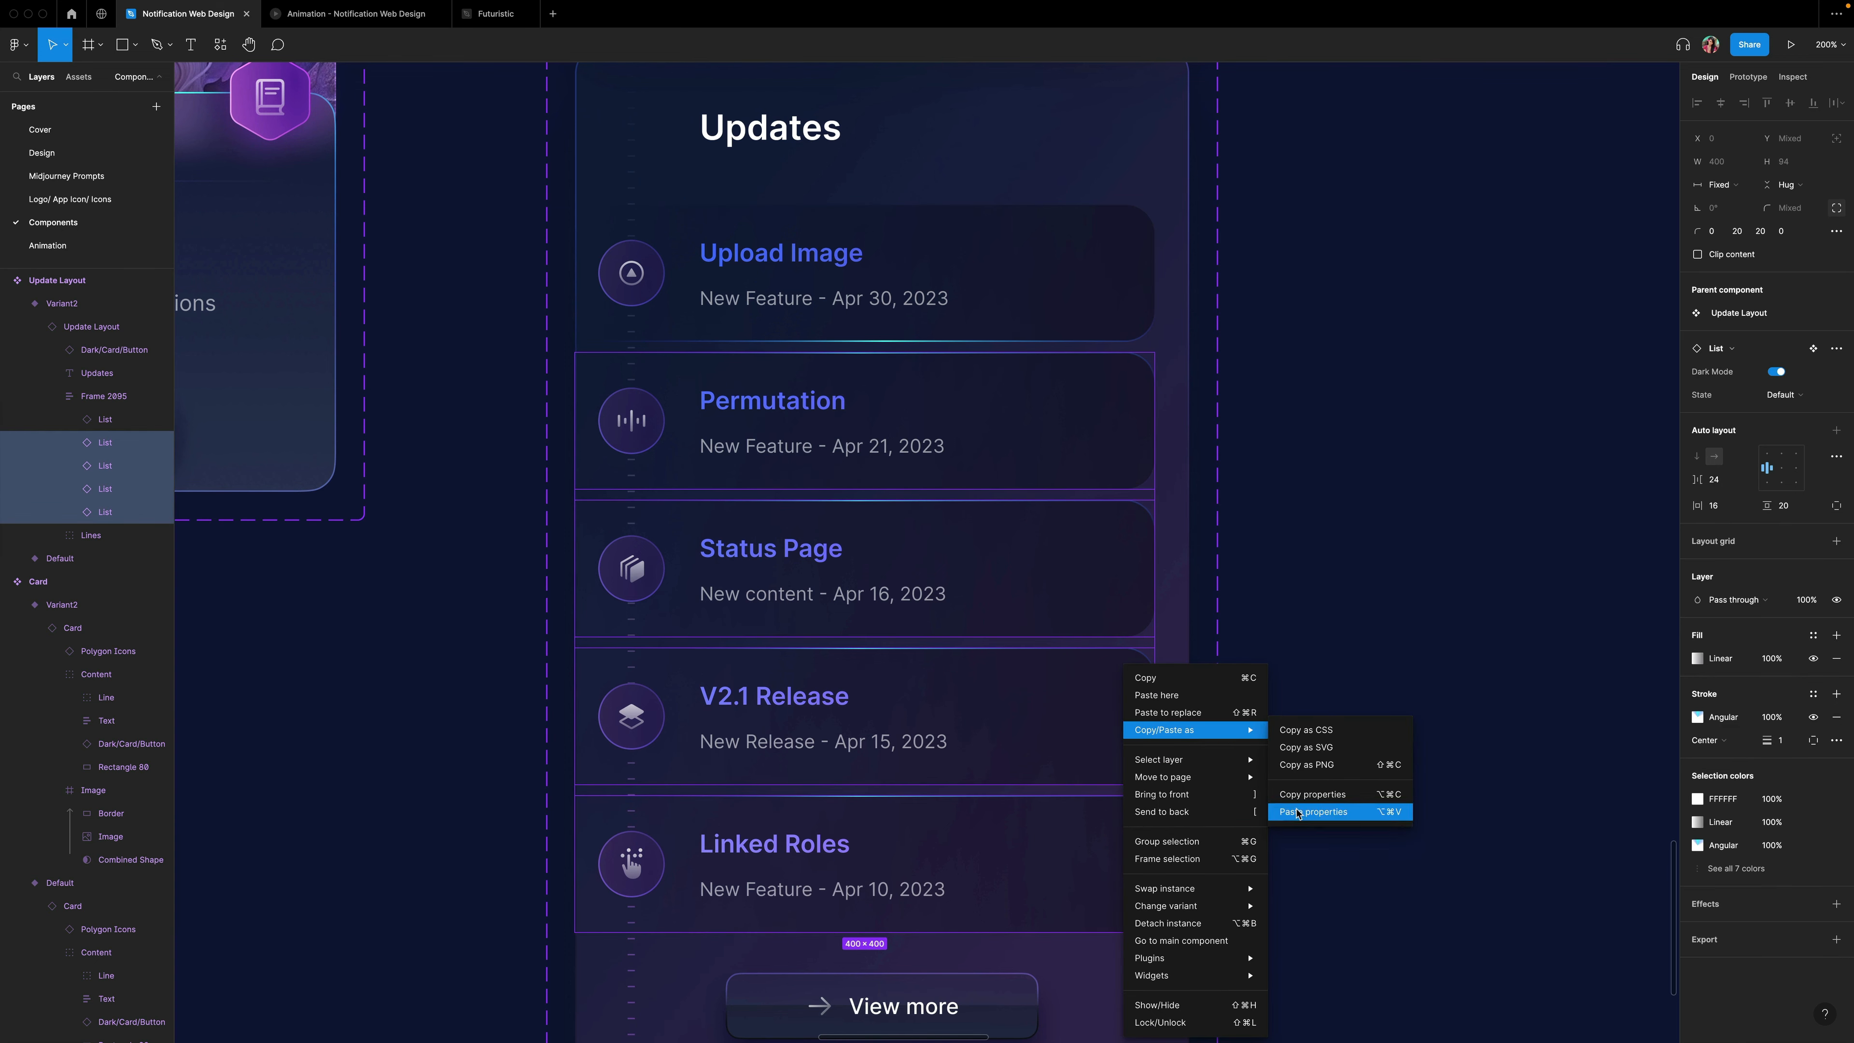
click(1321, 813)
Connect the Default Updates variant to Variant2 with a While hovering trigger.
click(1379, 598)
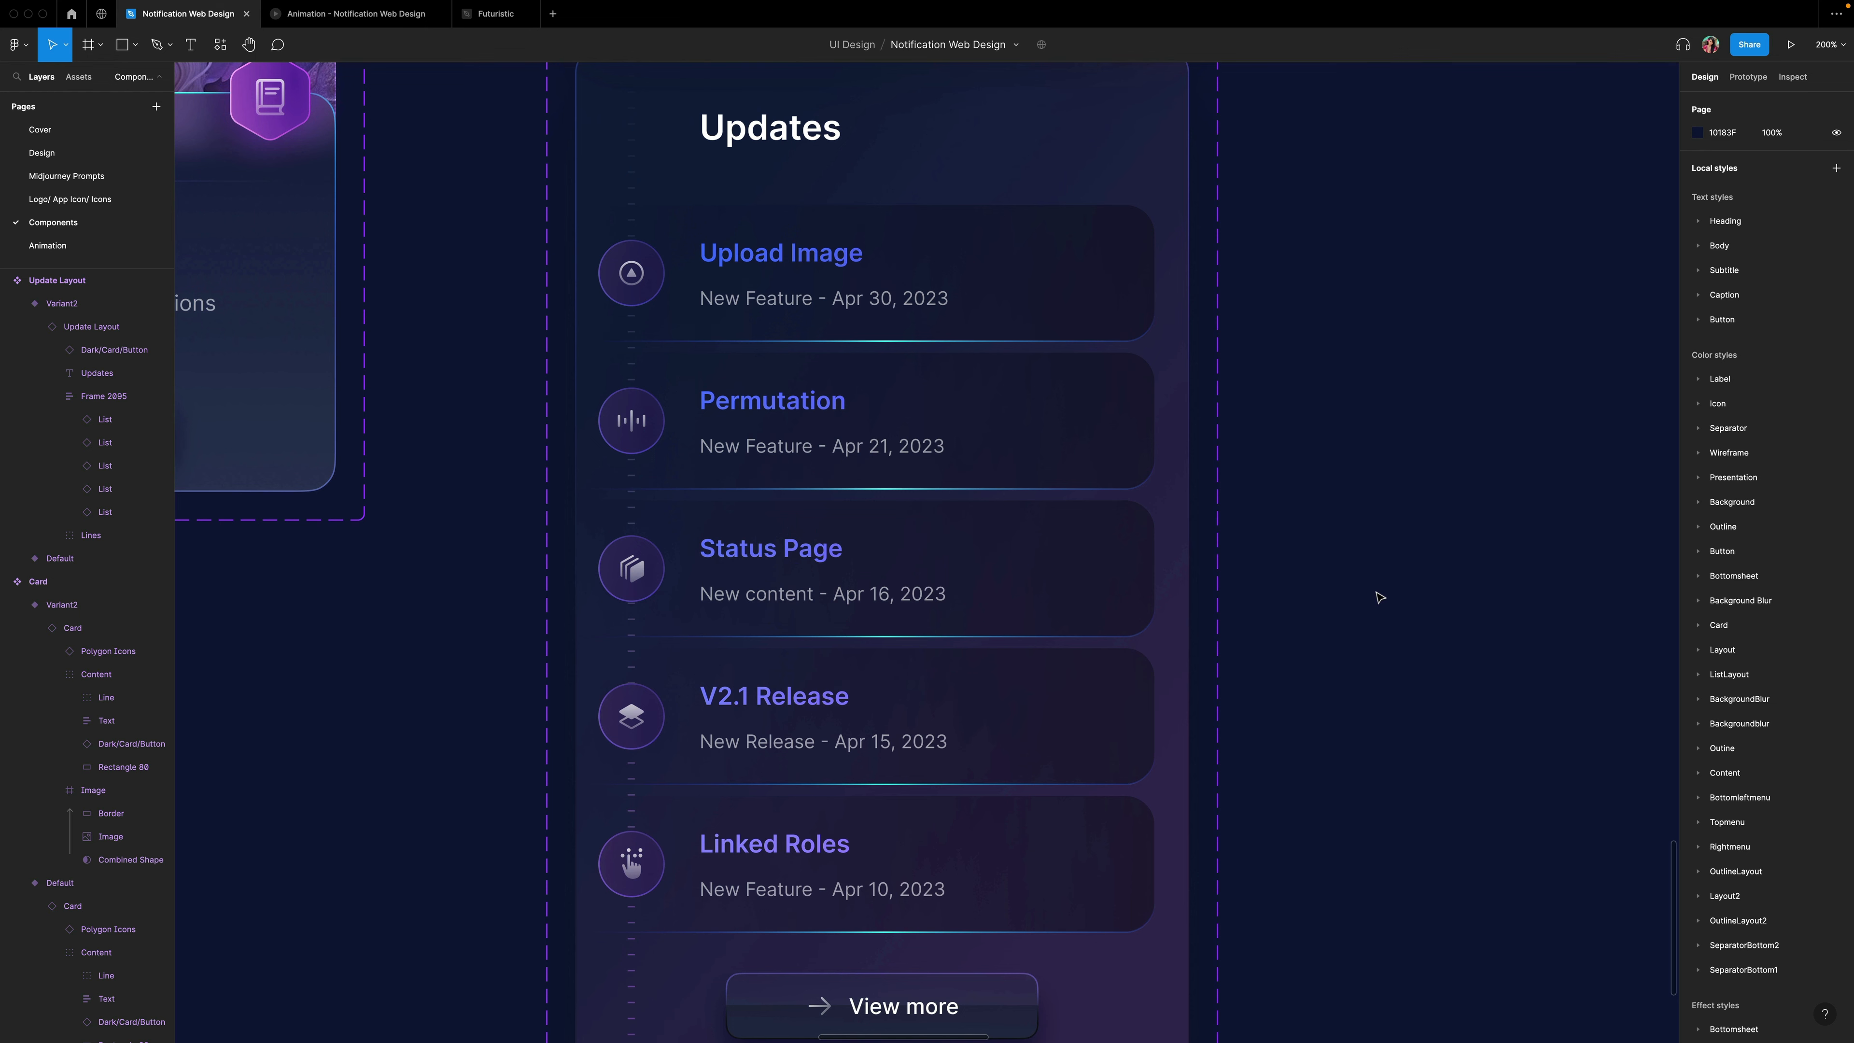
scroll(1378, 597, up, 10)
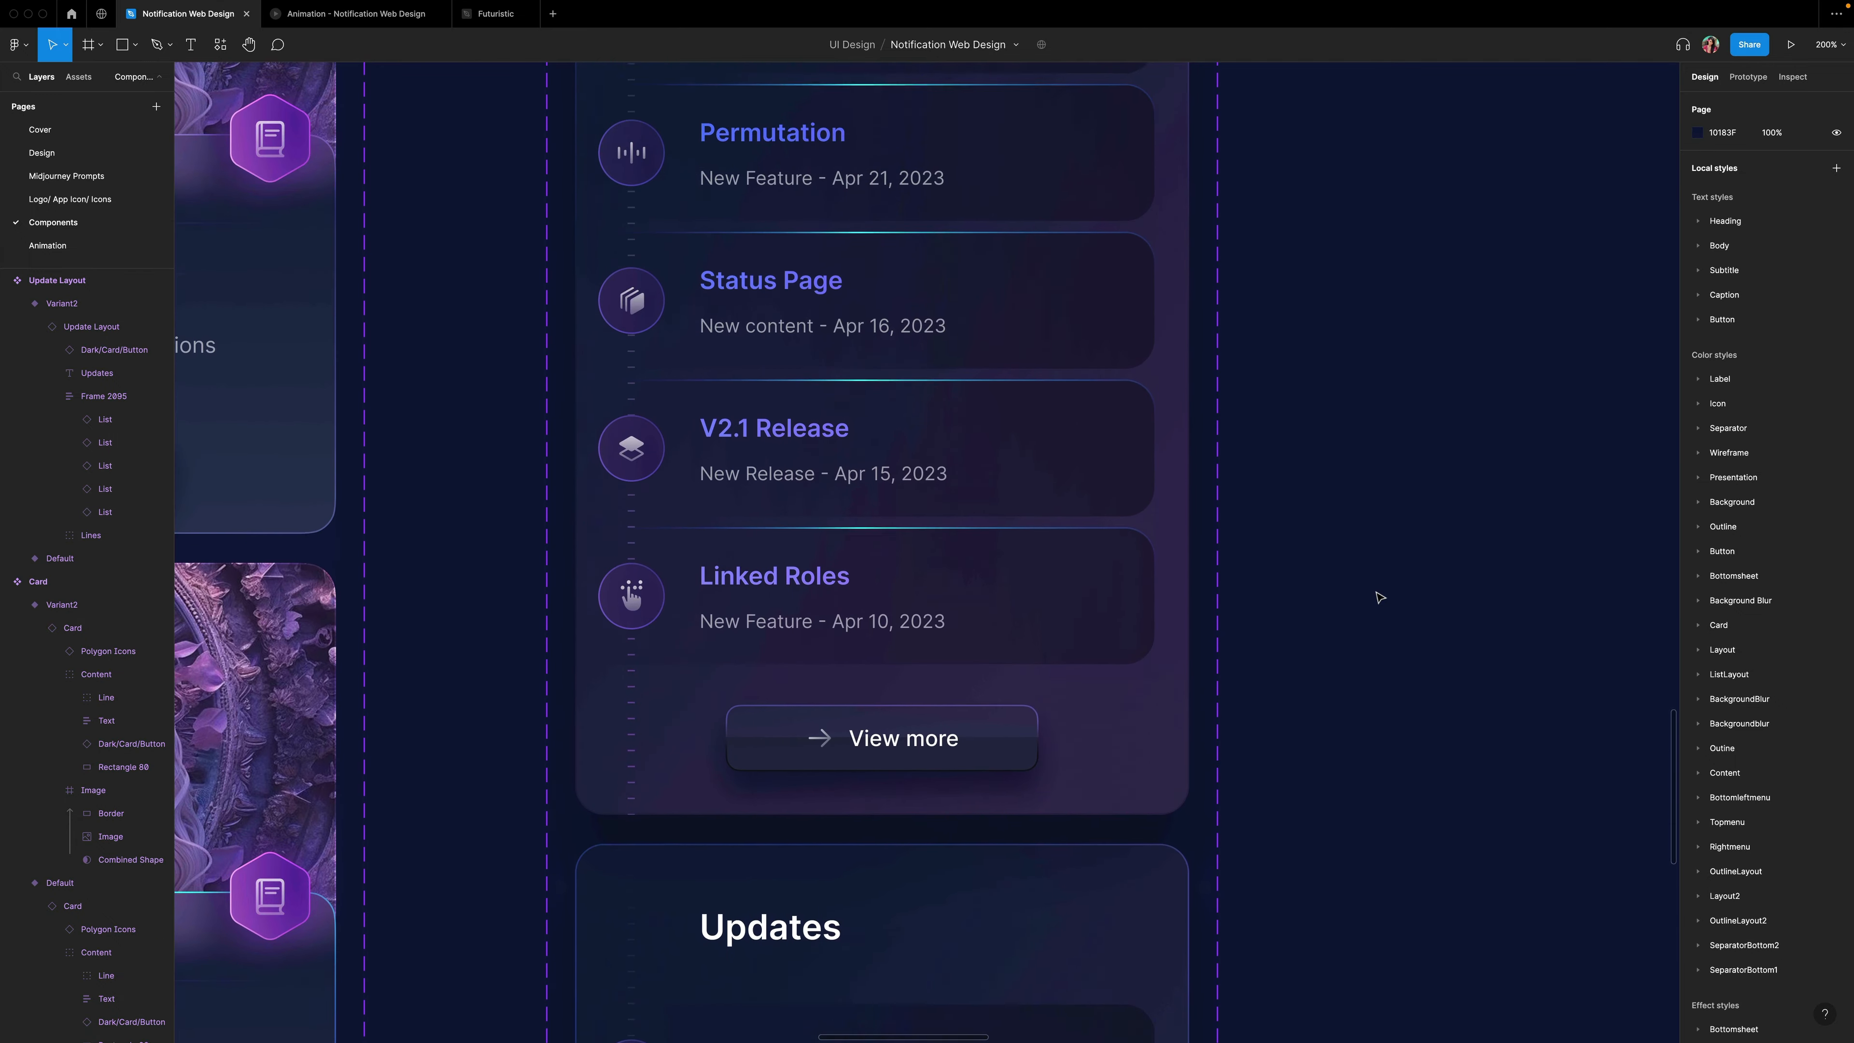
click(1747, 77)
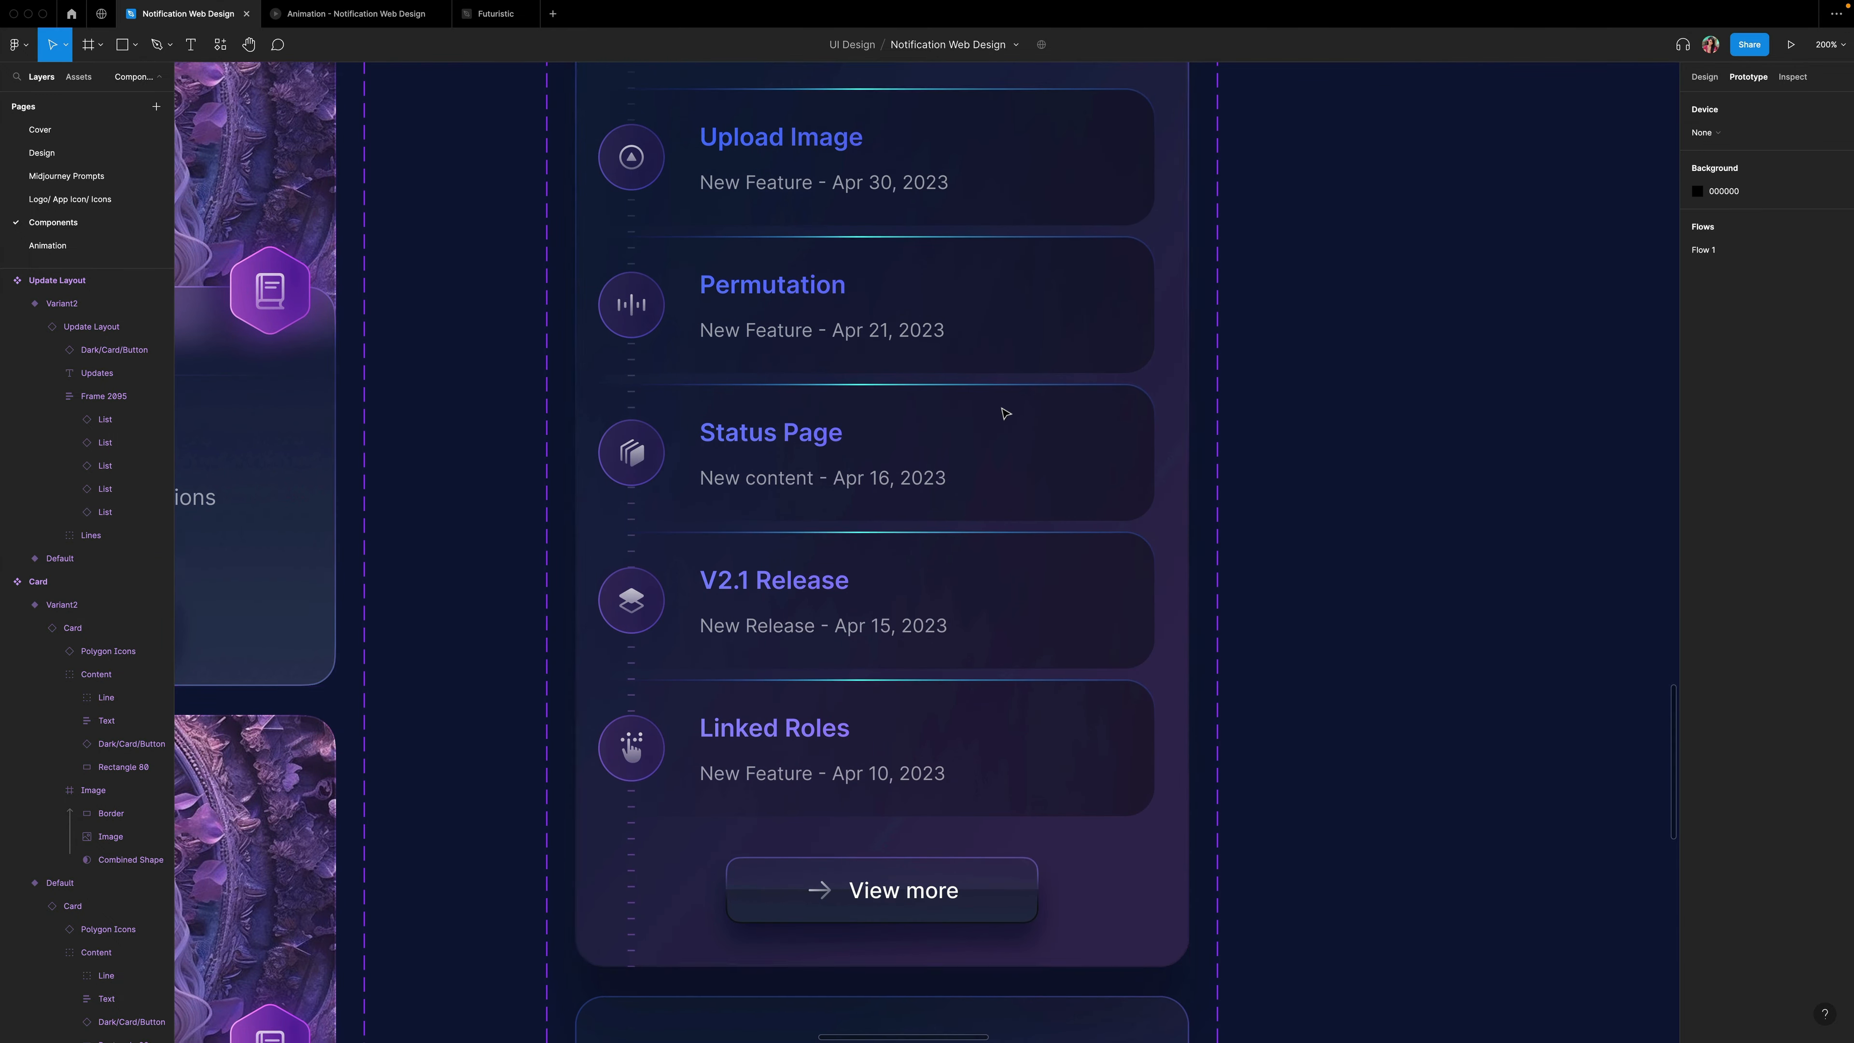
scroll(1078, 480, down, 5)
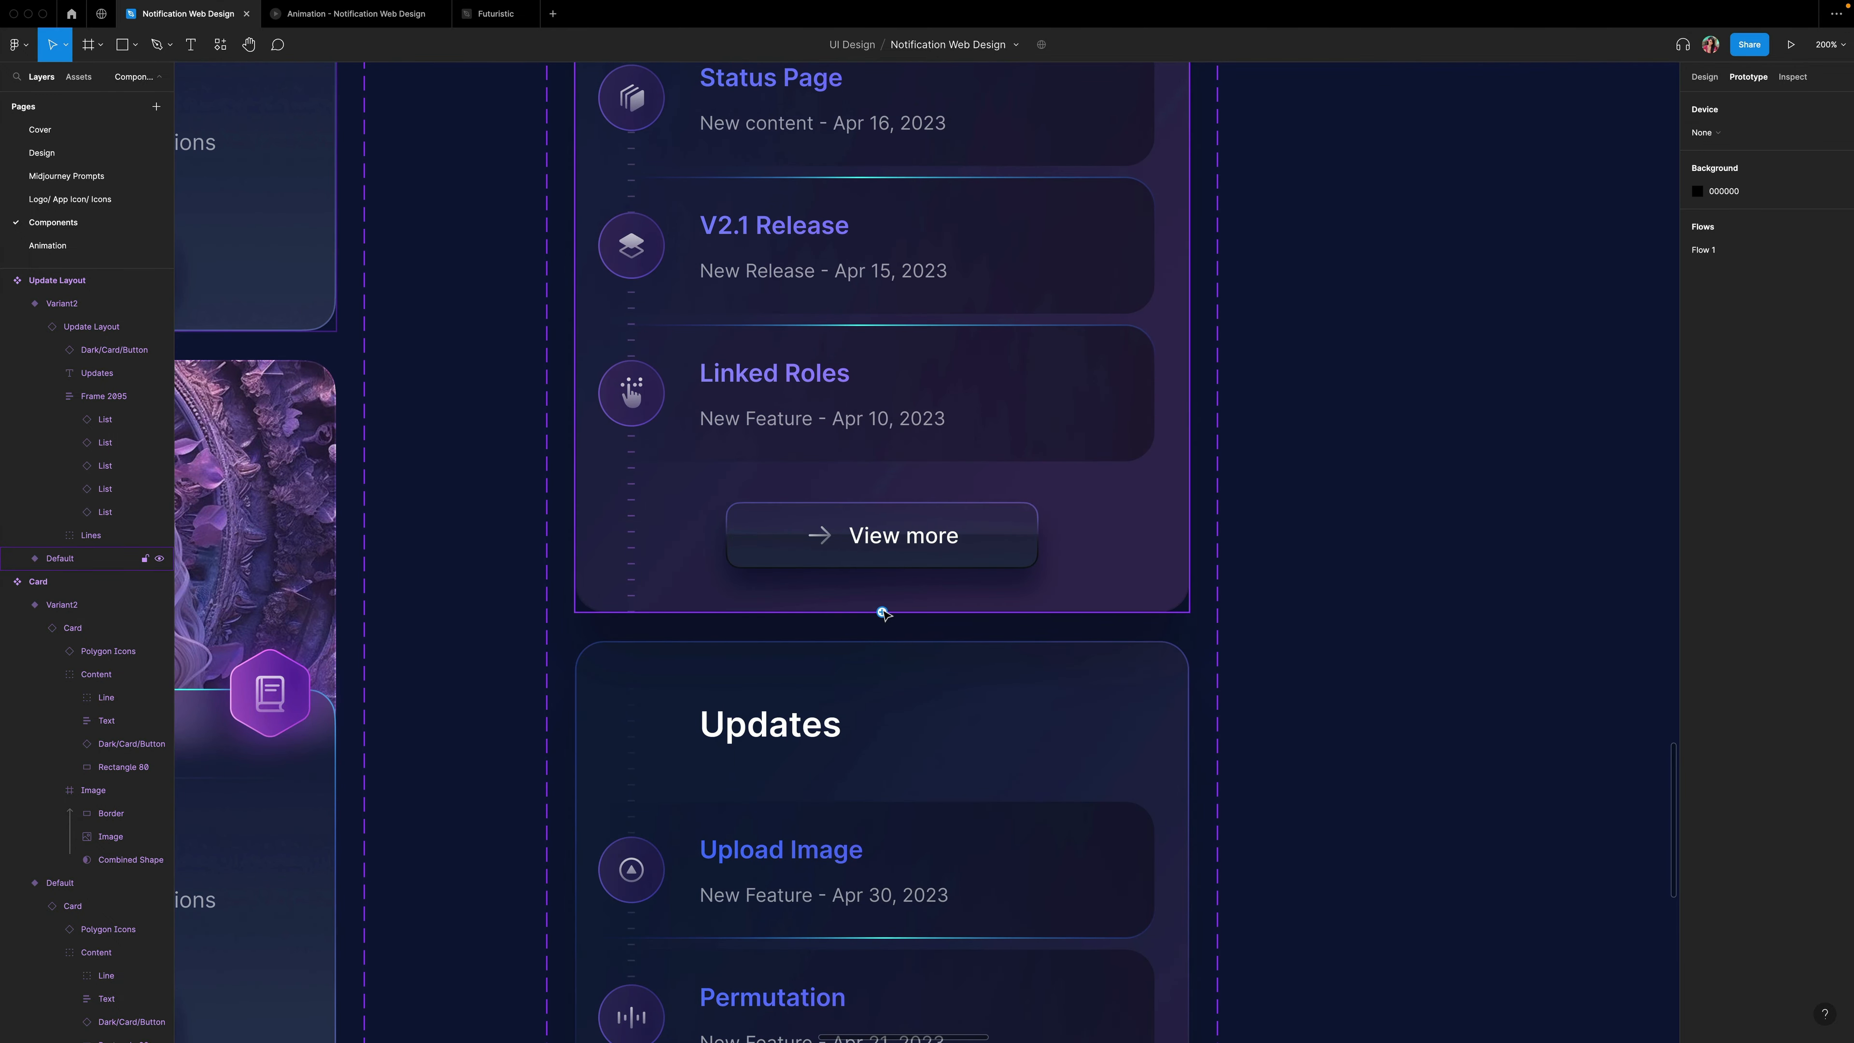
drag(881, 612, 916, 644)
click(1551, 168)
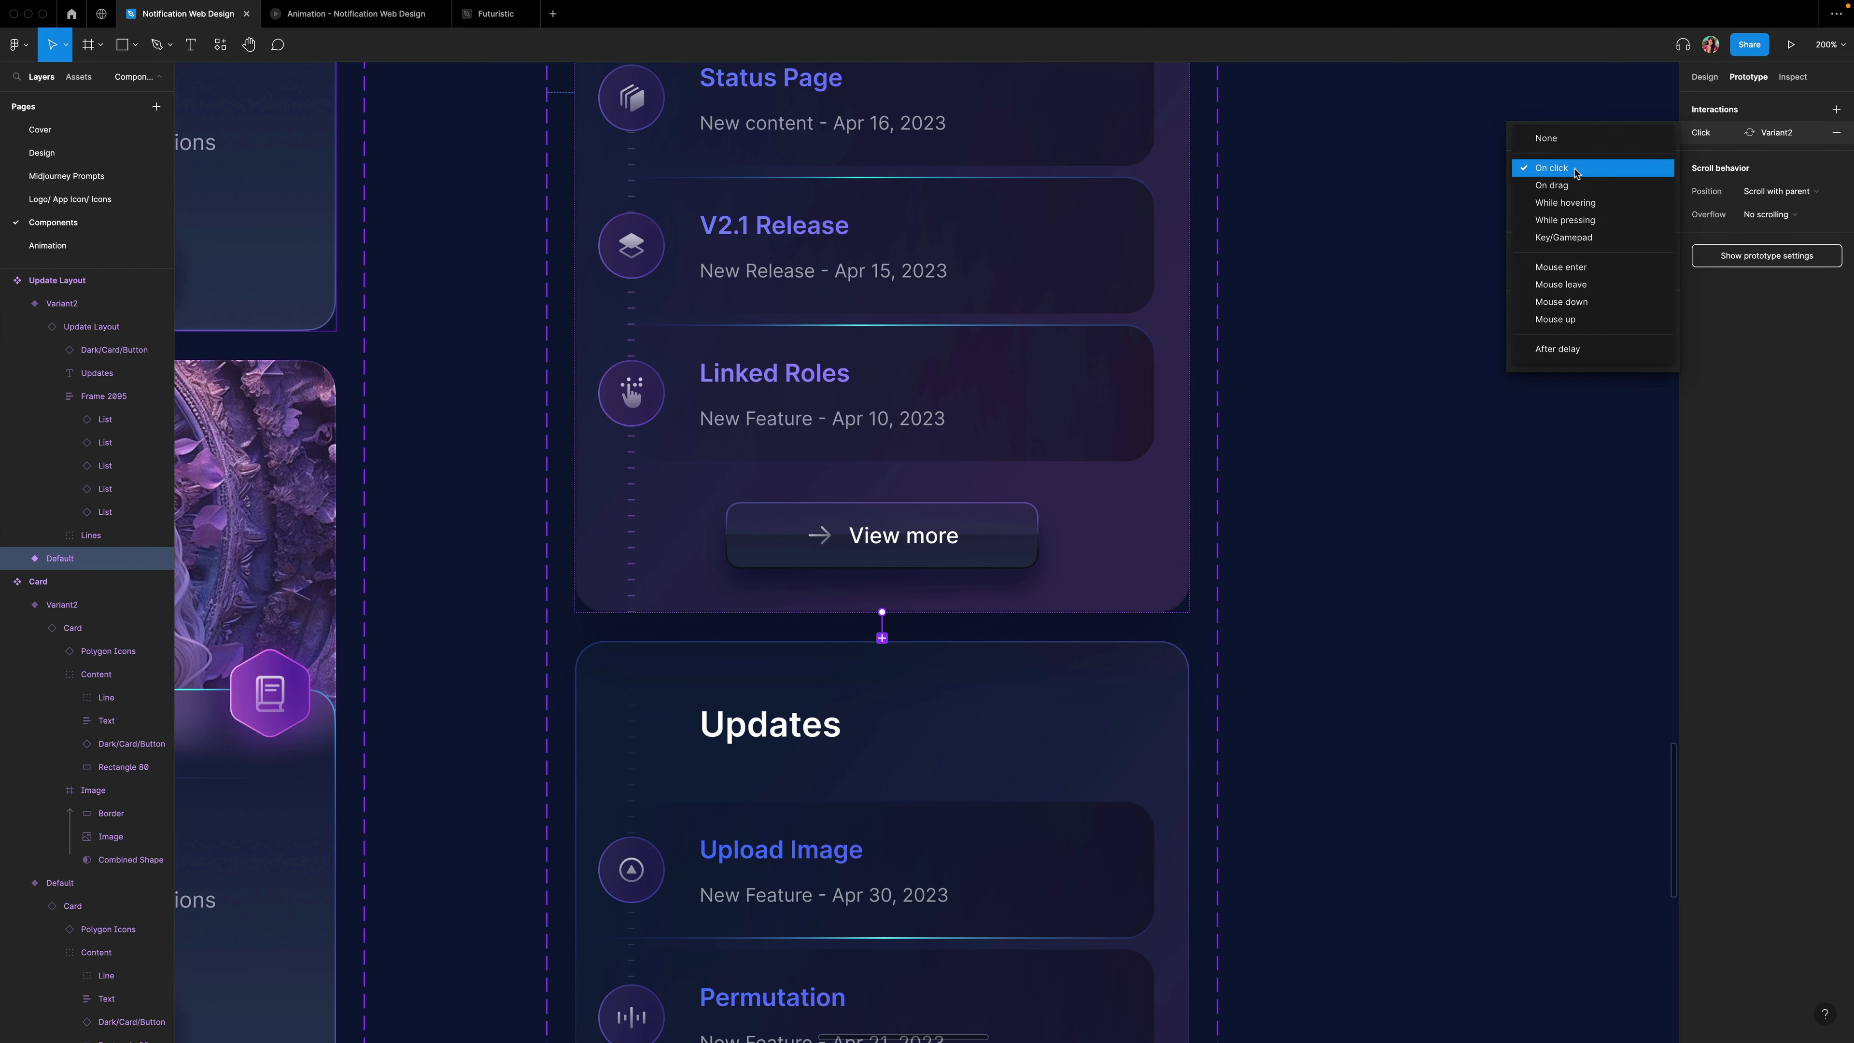
click(1547, 199)
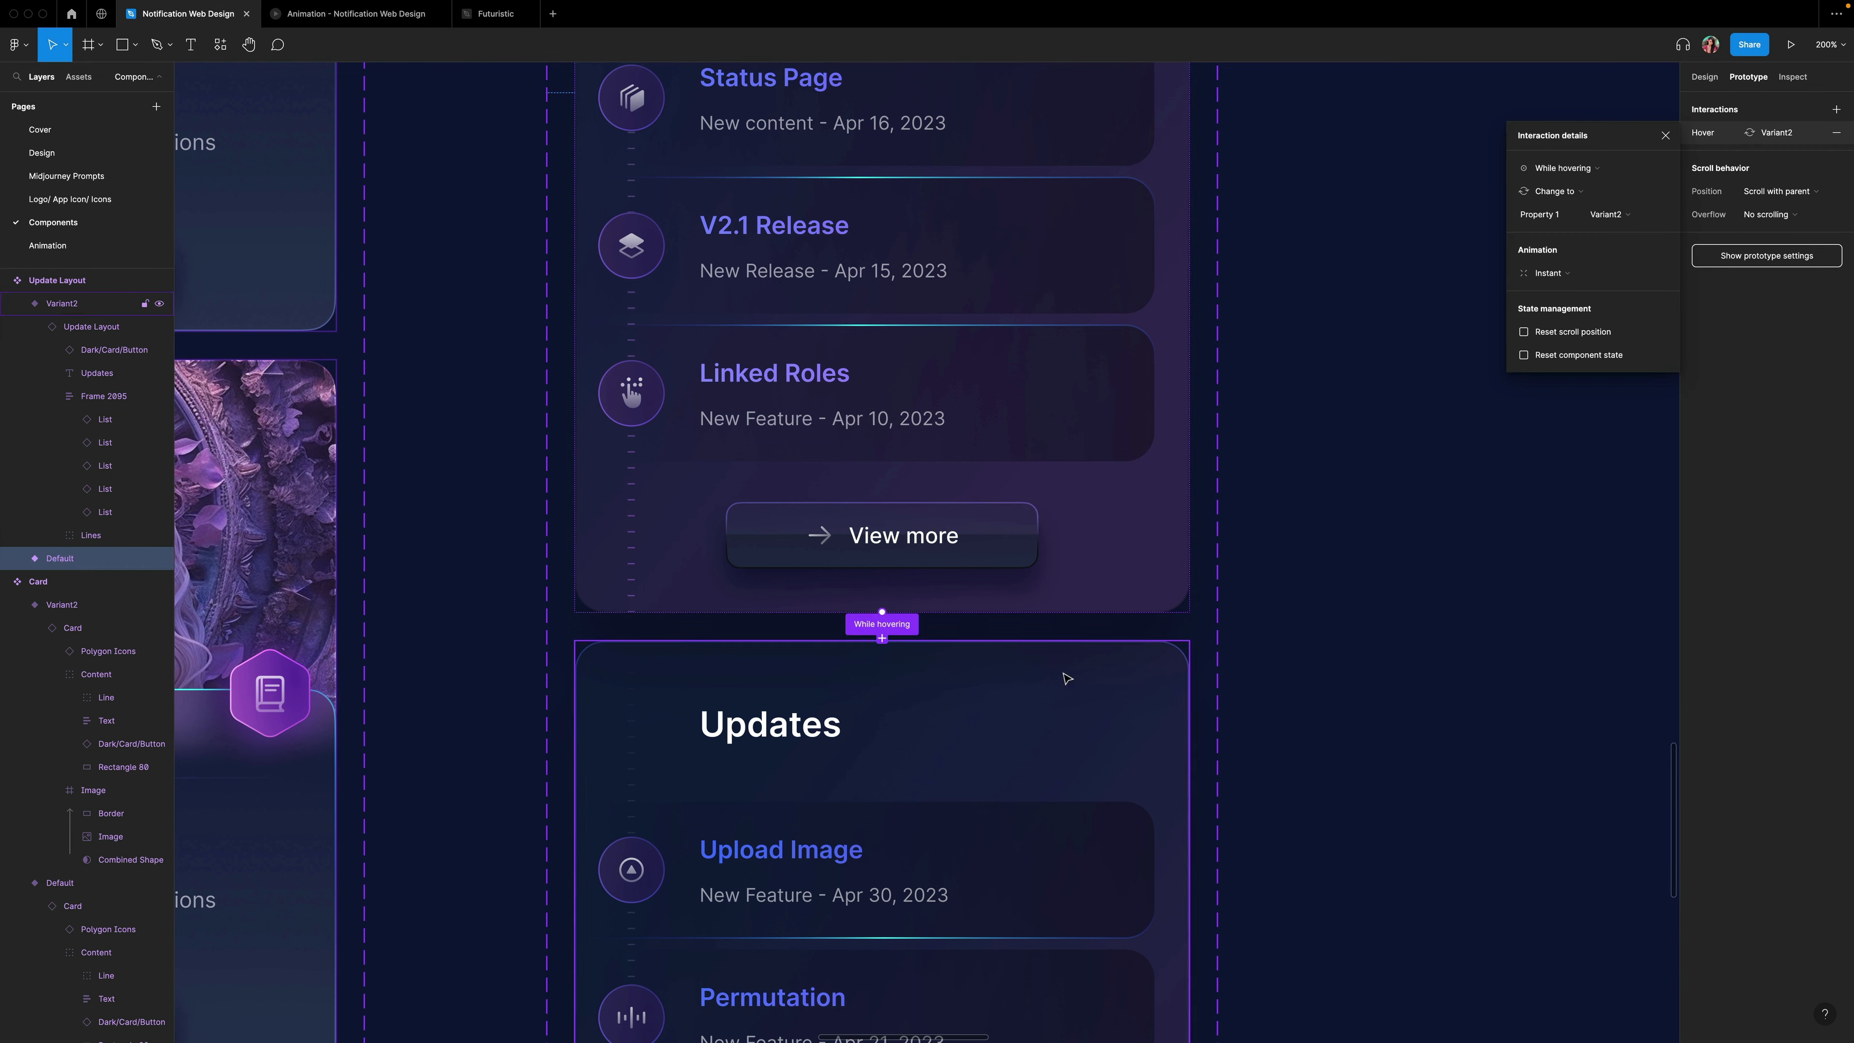
Connect Variant2 back to the Default variant with a Mouse leave trigger.
click(1084, 672)
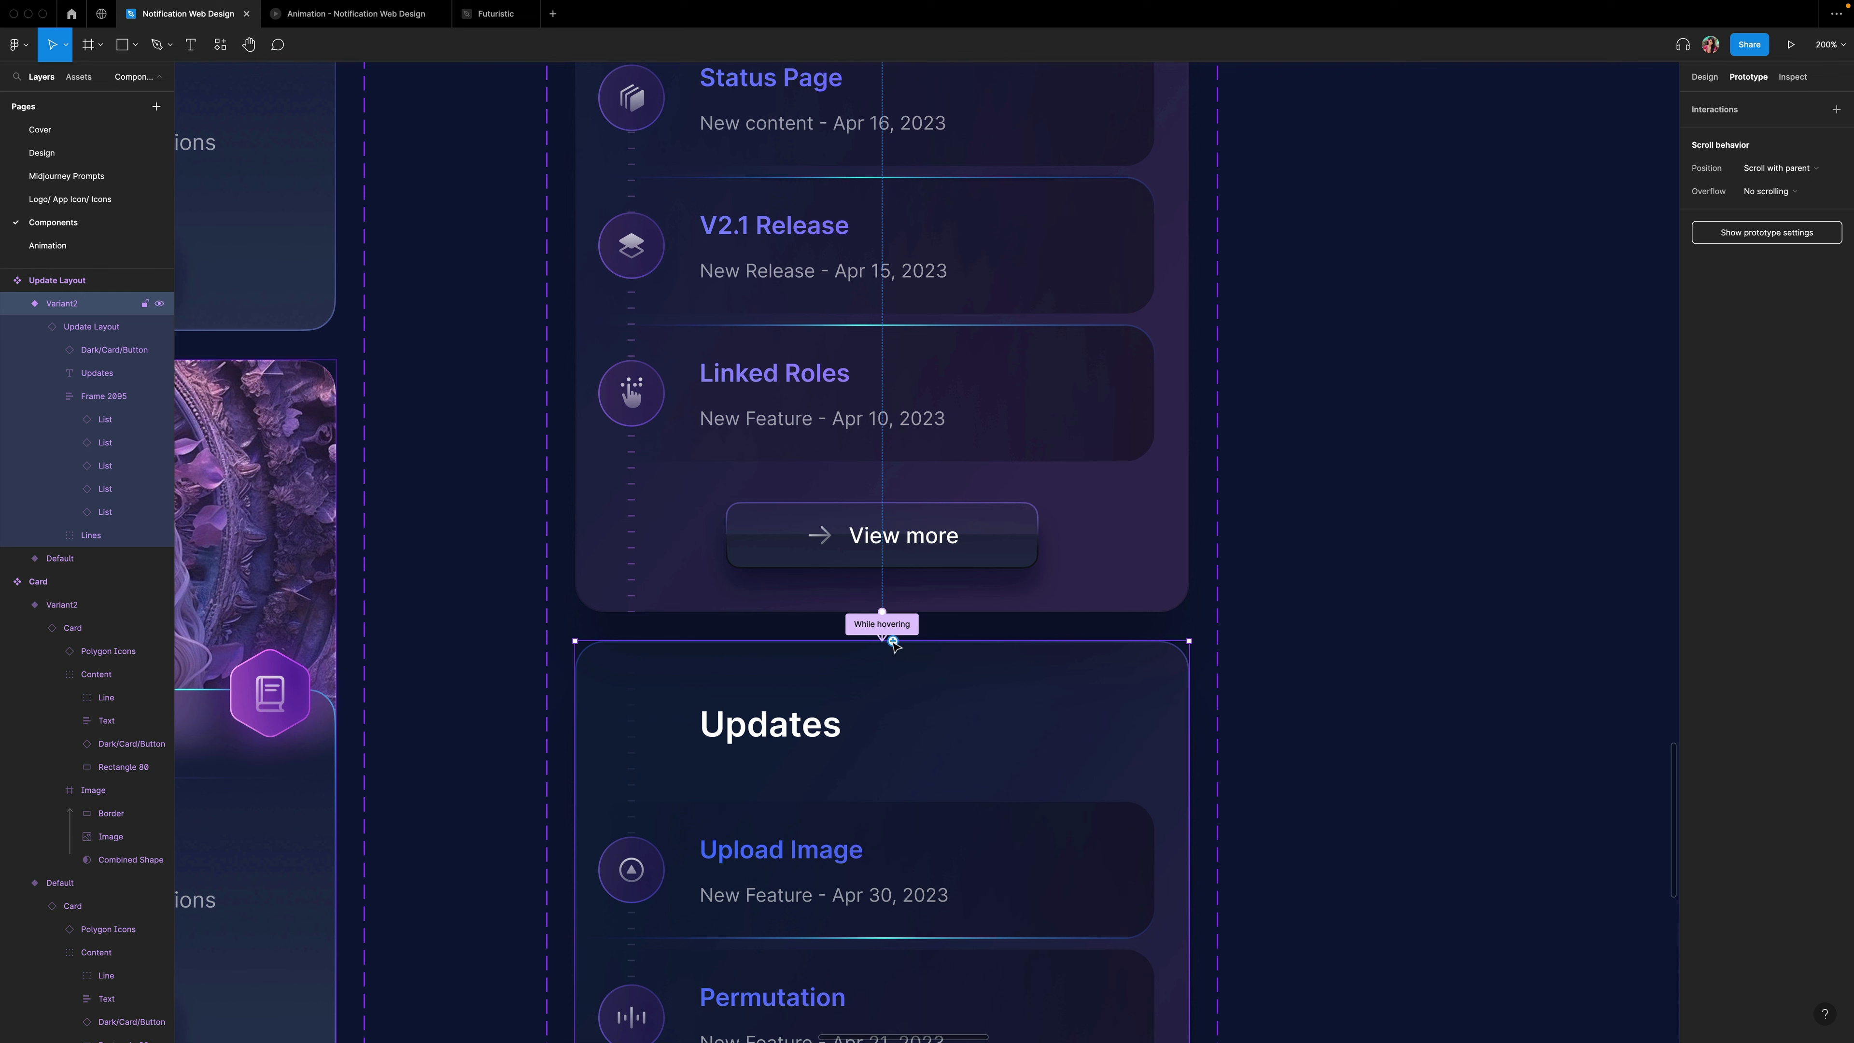
drag(930, 615, 887, 605)
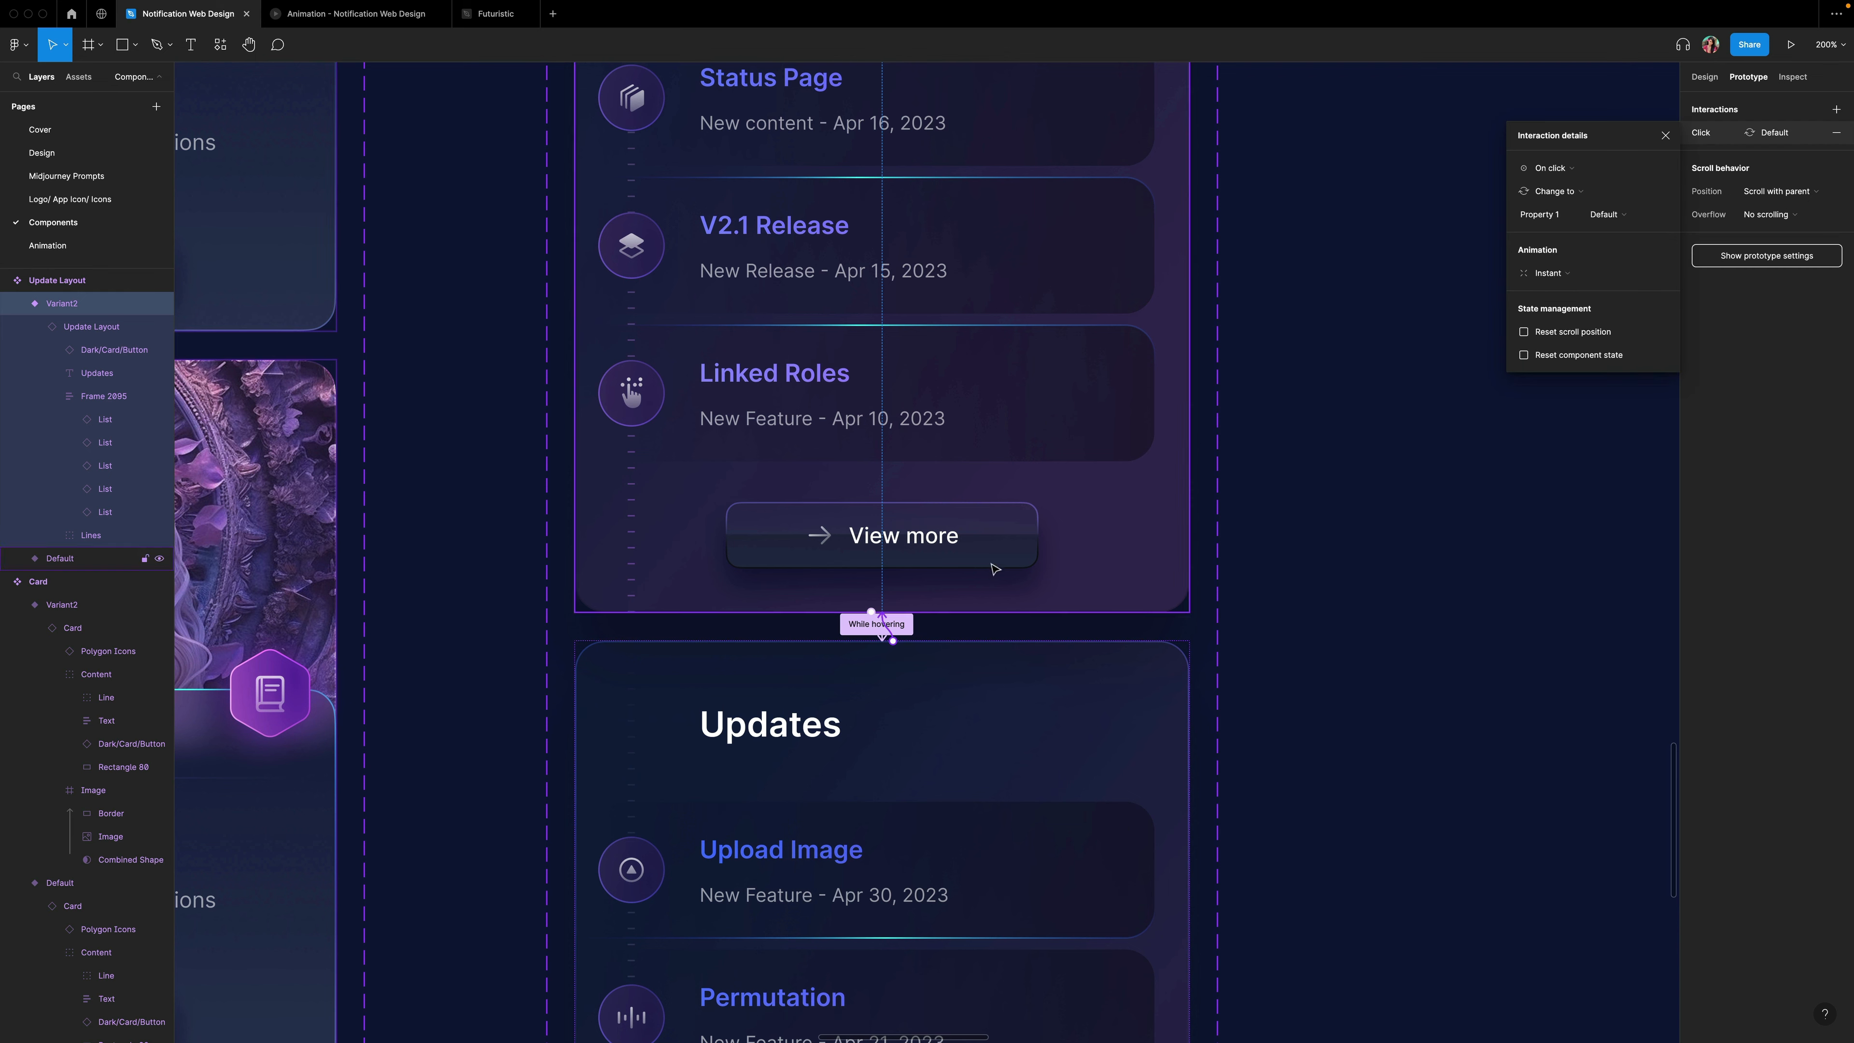
click(1547, 168)
click(1551, 282)
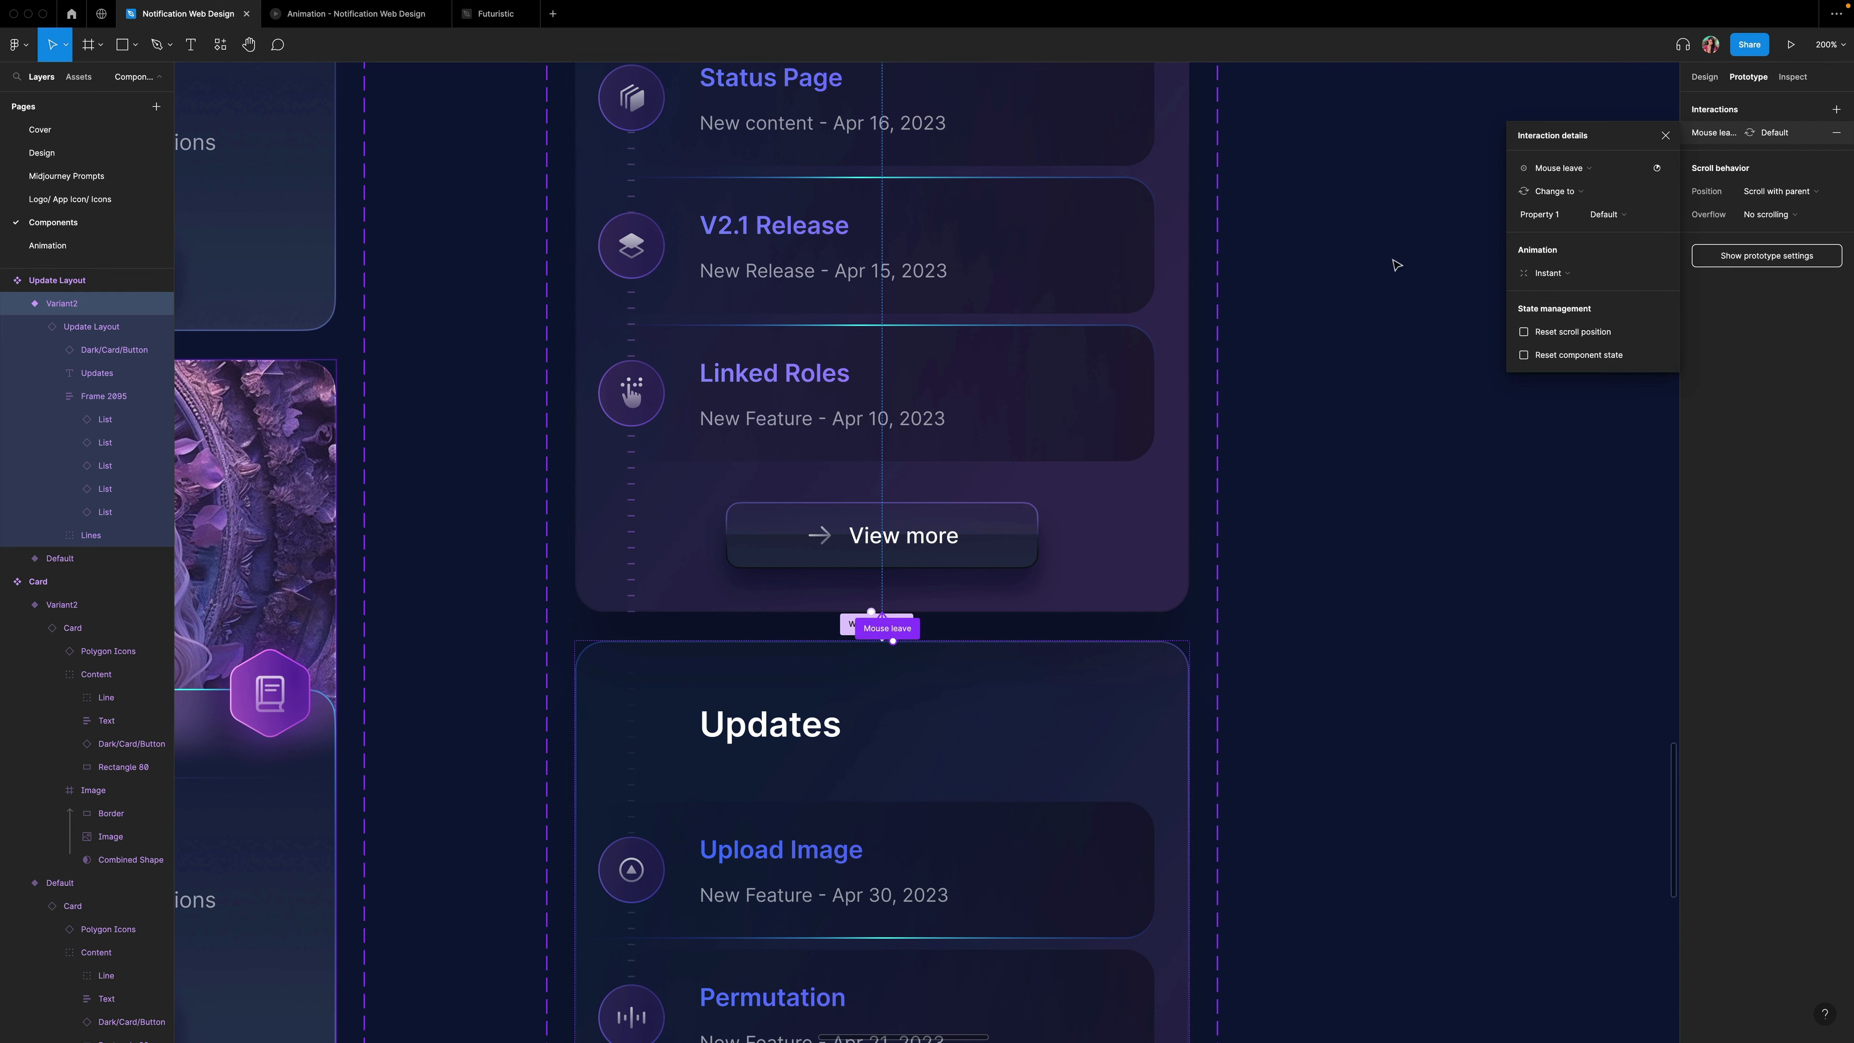
click(1664, 135)
Copy the Default Updates variant and paste to replace the Updates panel on the Animation page's landing layout.
scroll(1314, 182, up, 5)
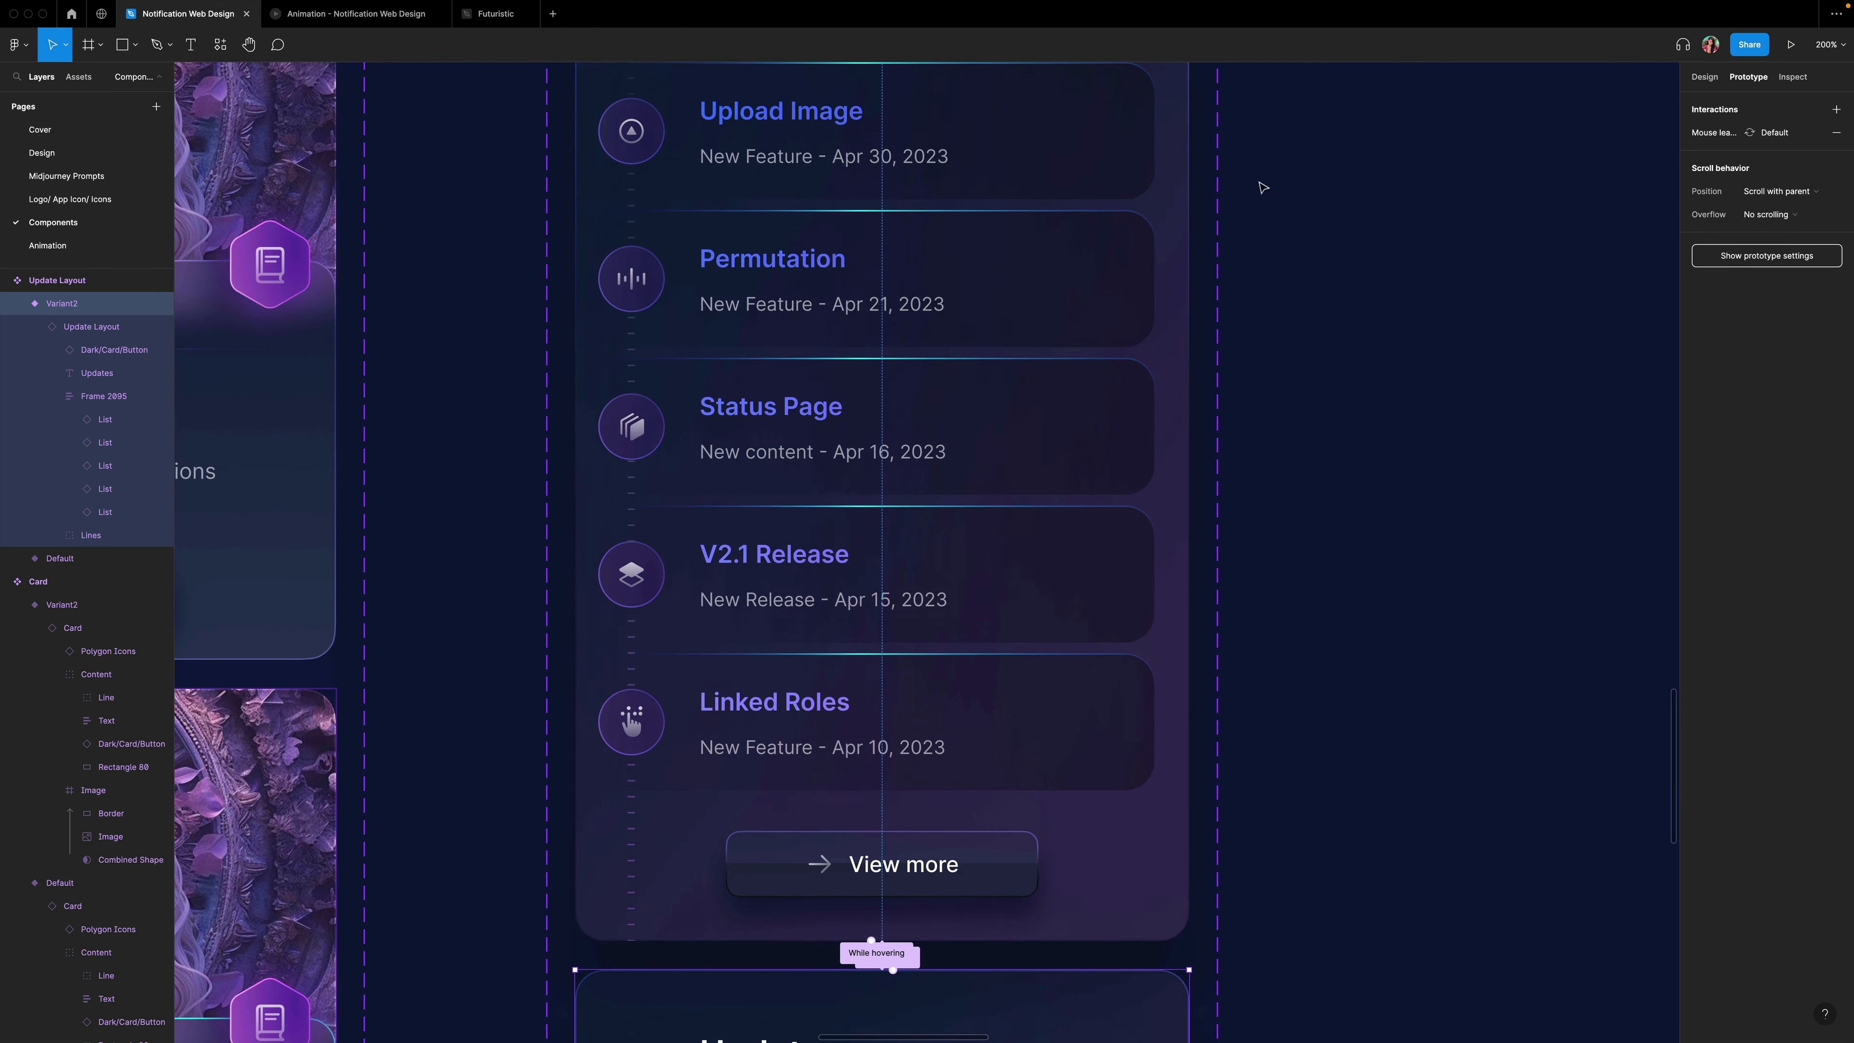
click(1038, 186)
right_click(1037, 189)
click(1065, 195)
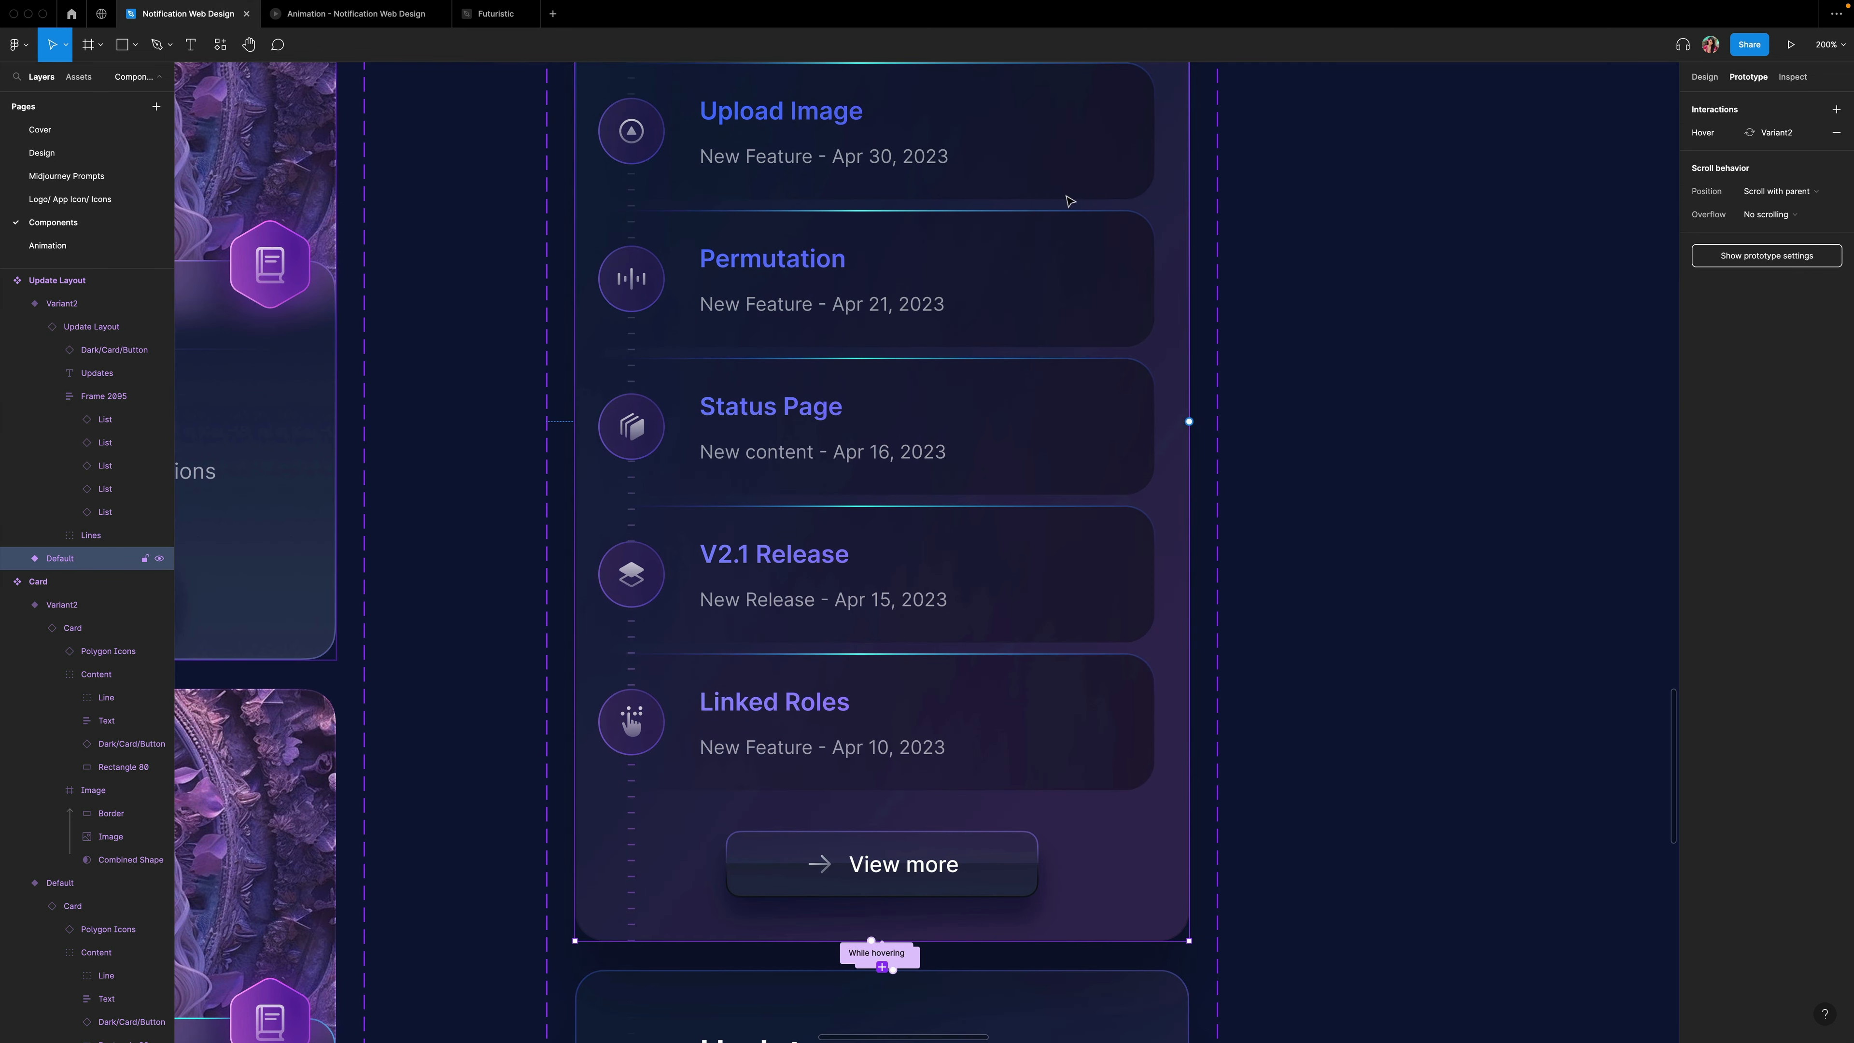
click(47, 245)
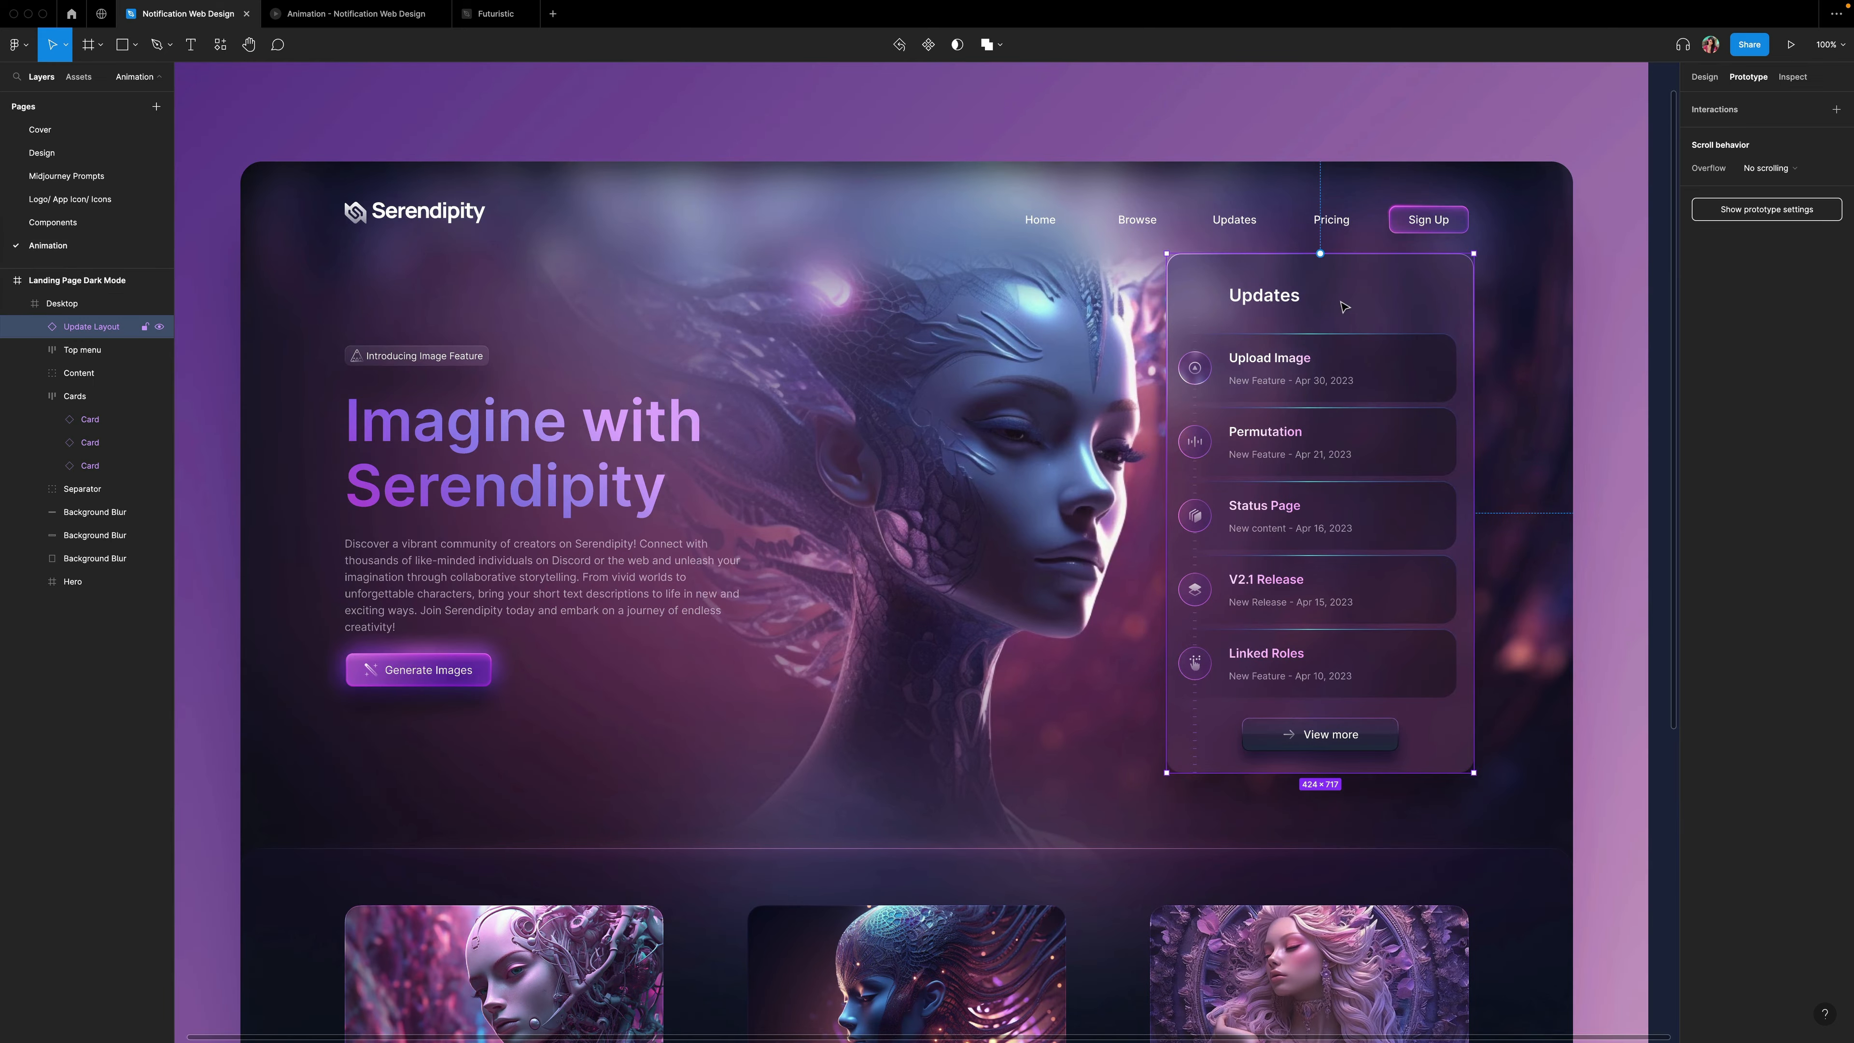
right_click(1344, 298)
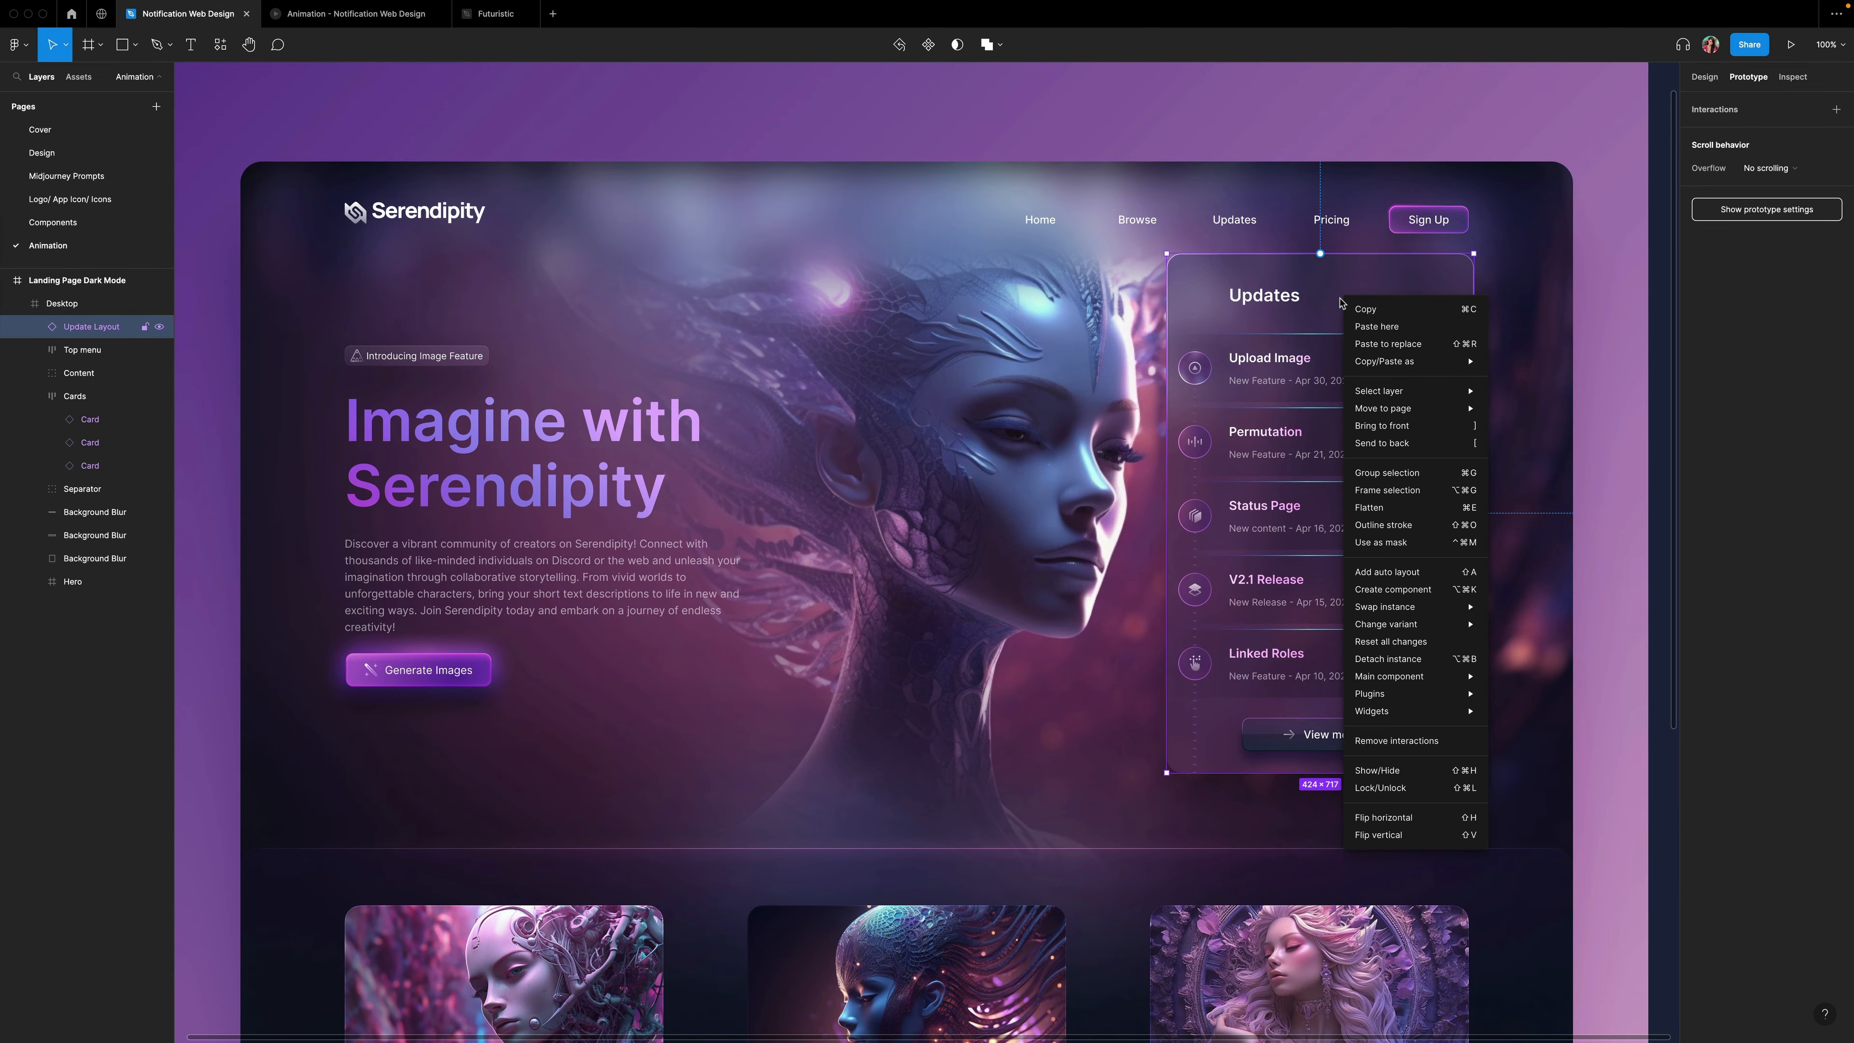
click(1402, 345)
Preview the prototype, open the Updates panel from the navigation and follow View more.
click(1789, 46)
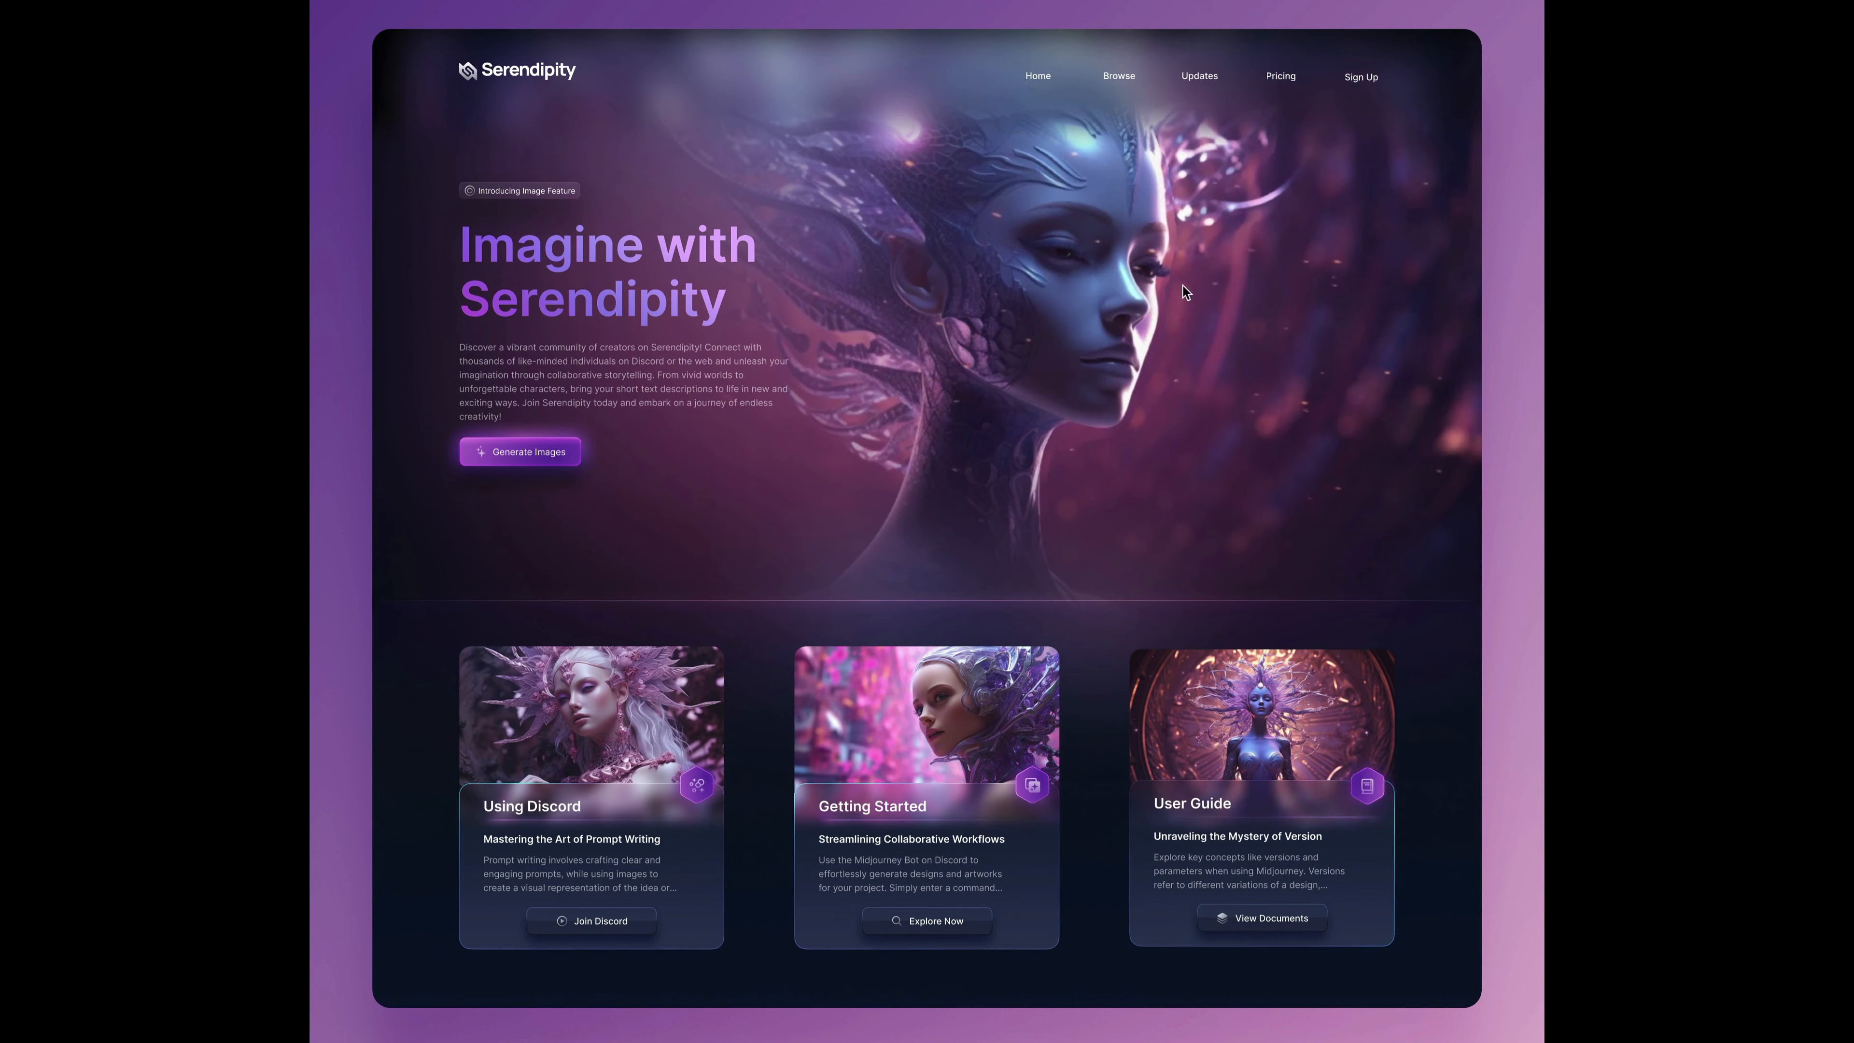
click(1199, 75)
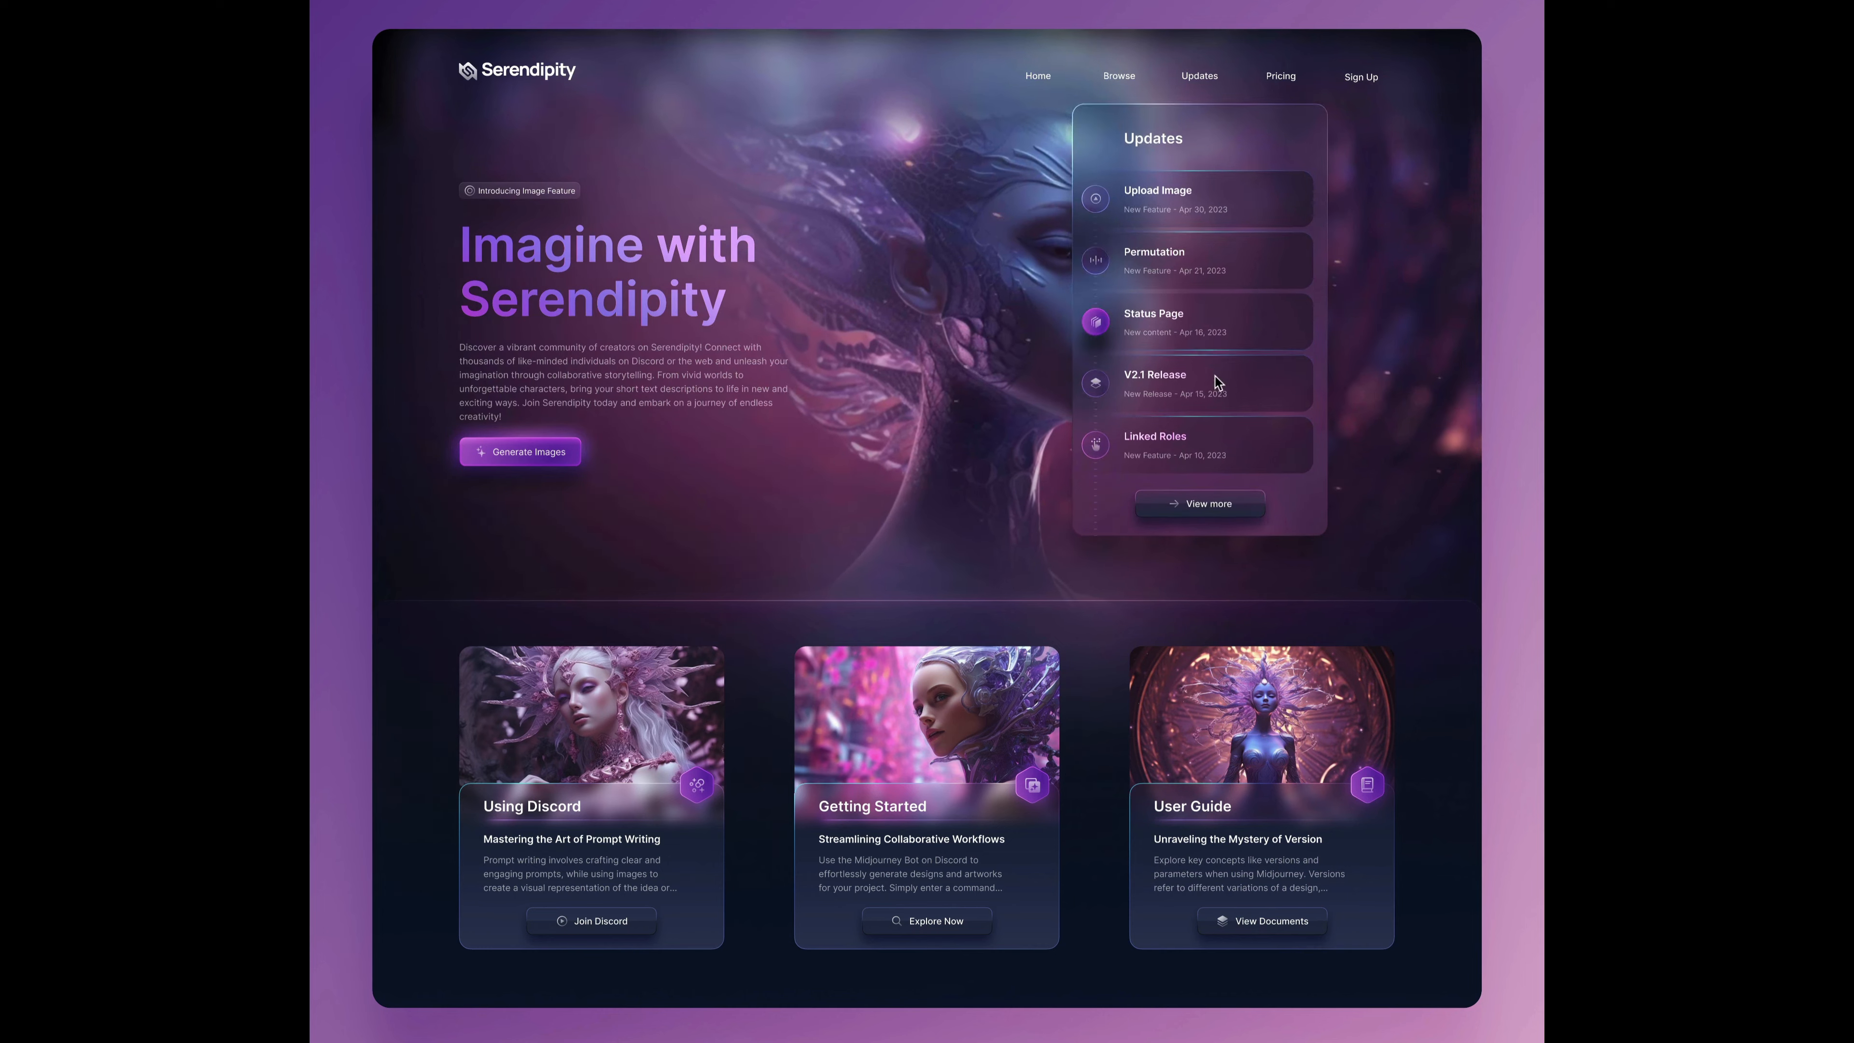
click(1202, 505)
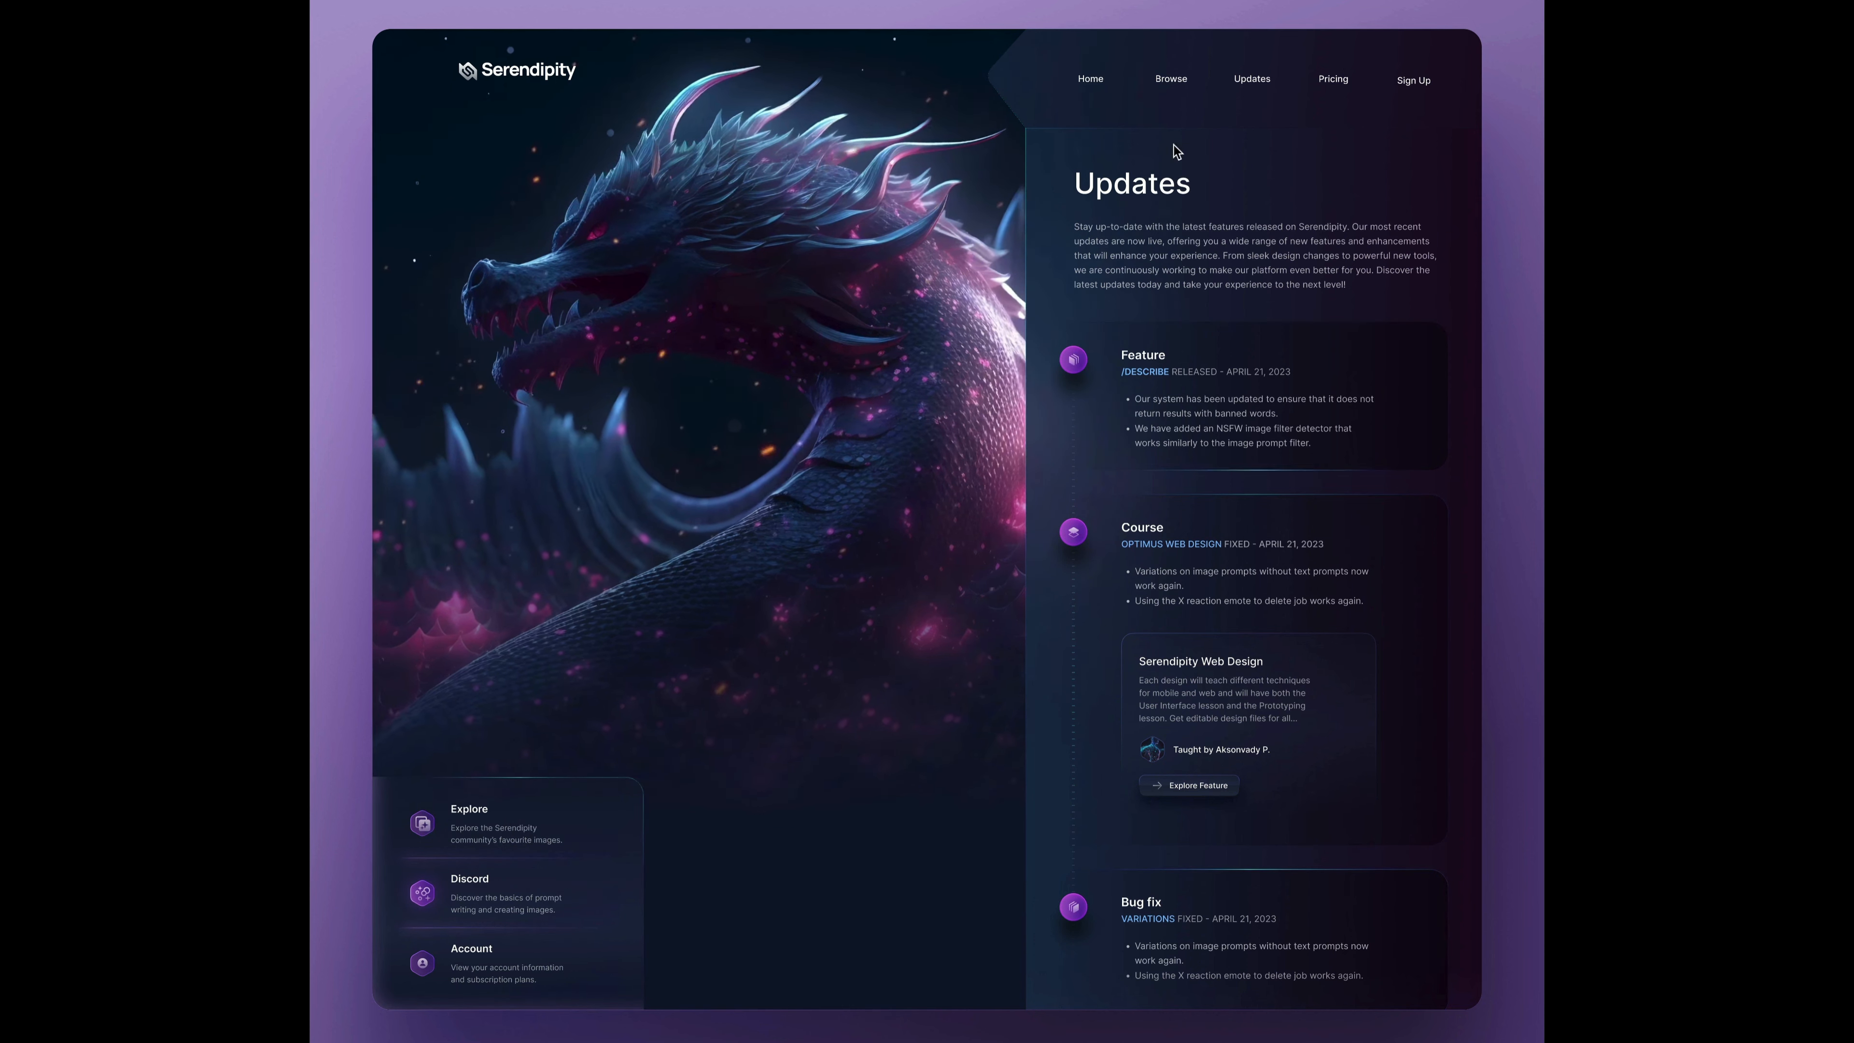
click(1168, 79)
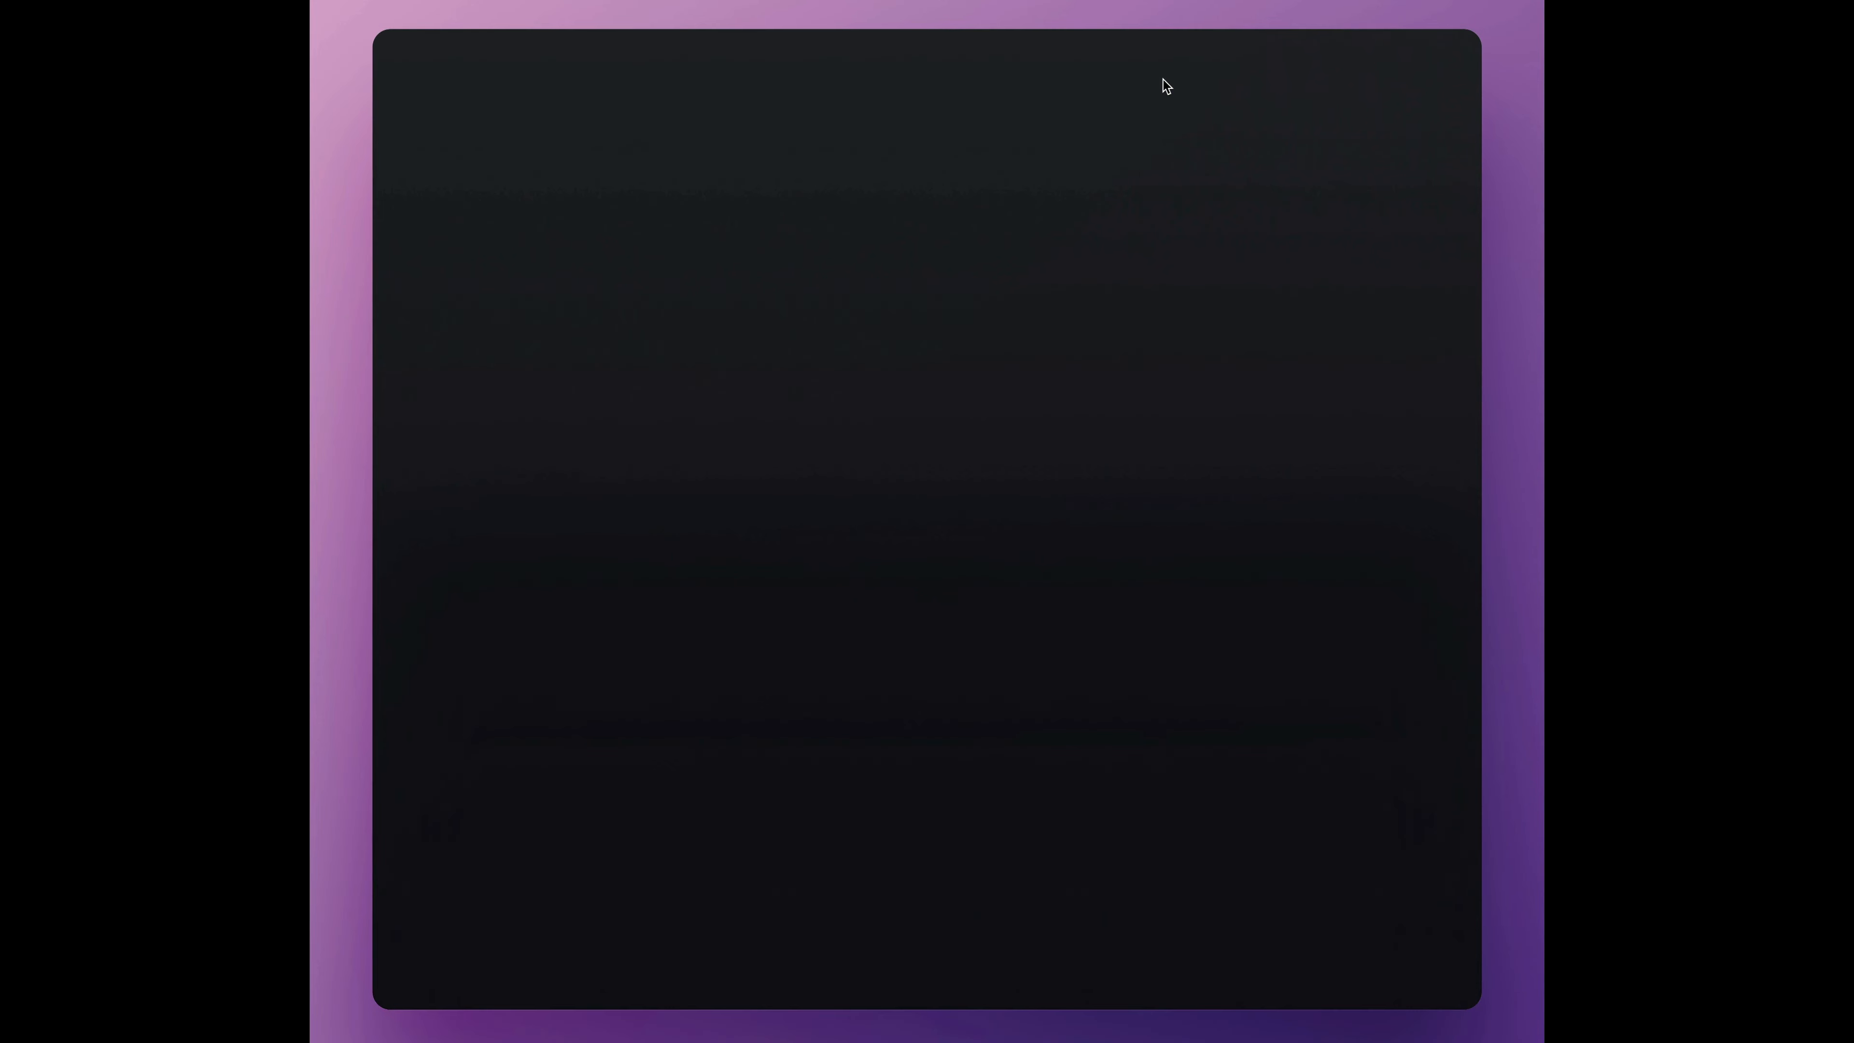
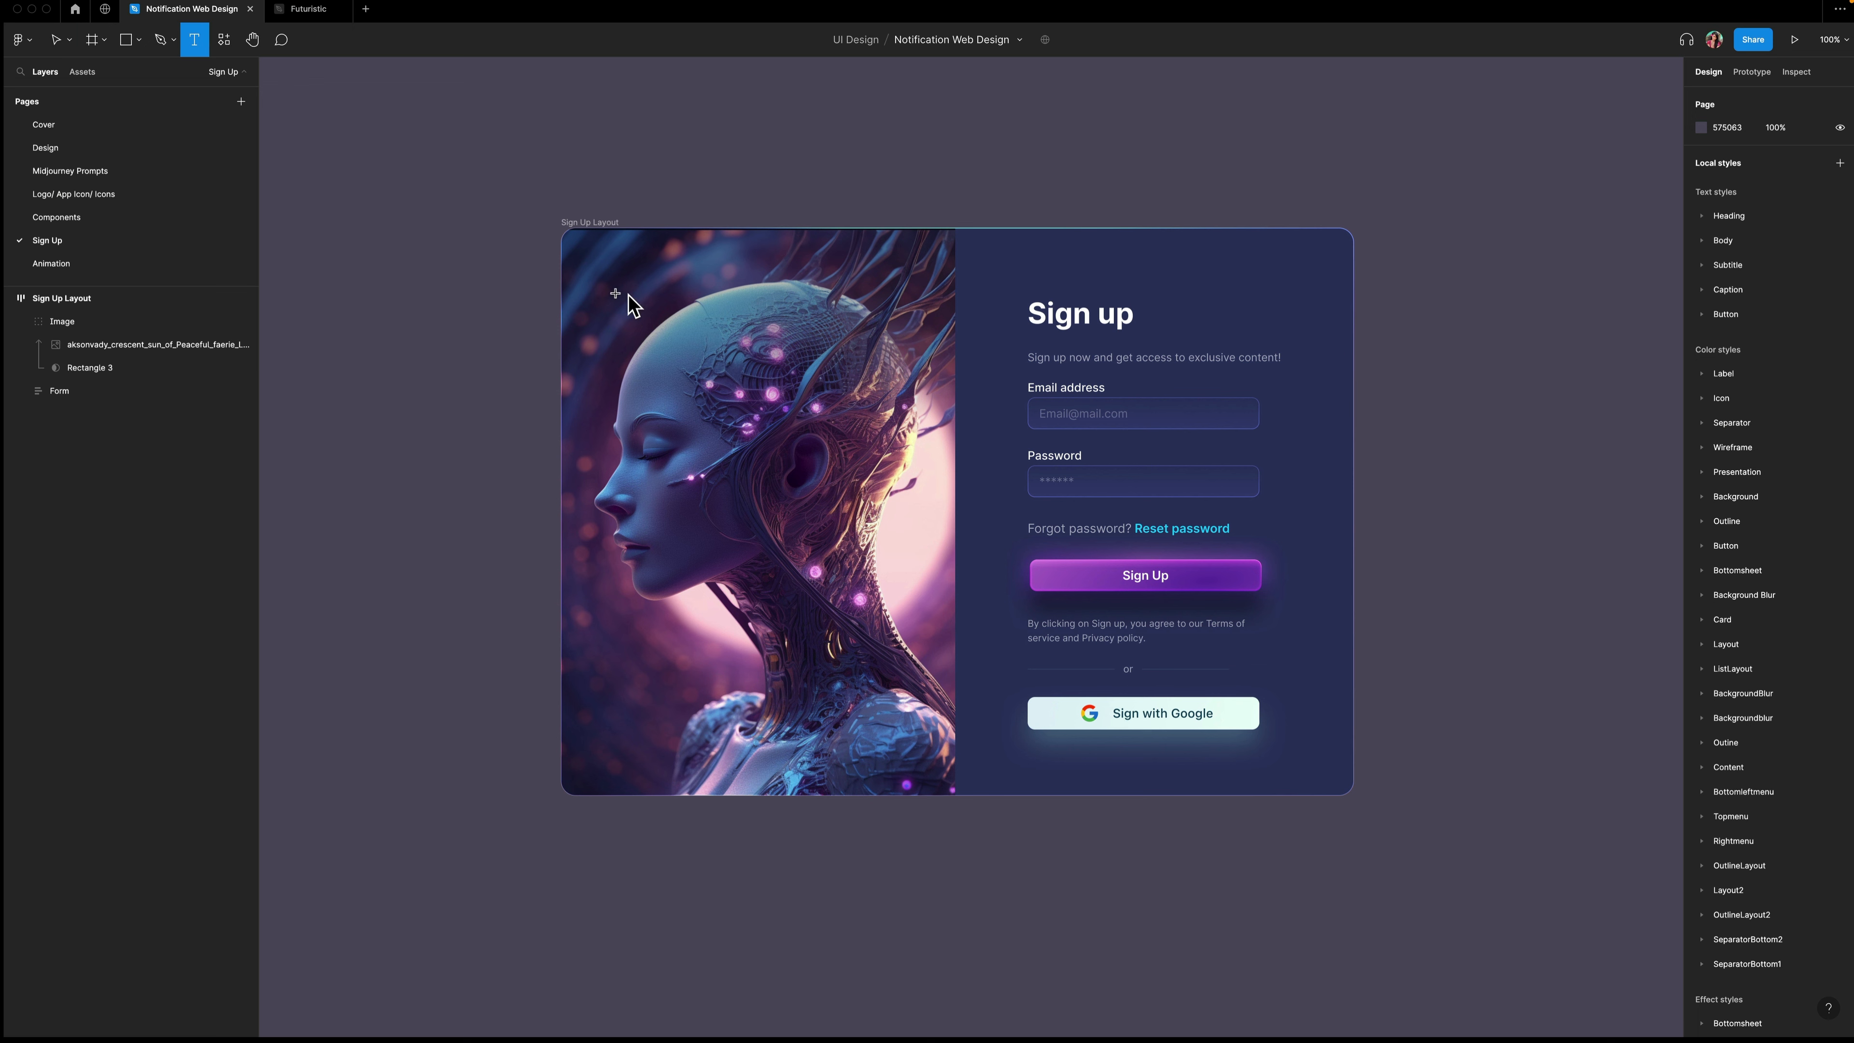
drag(658, 288, 798, 328)
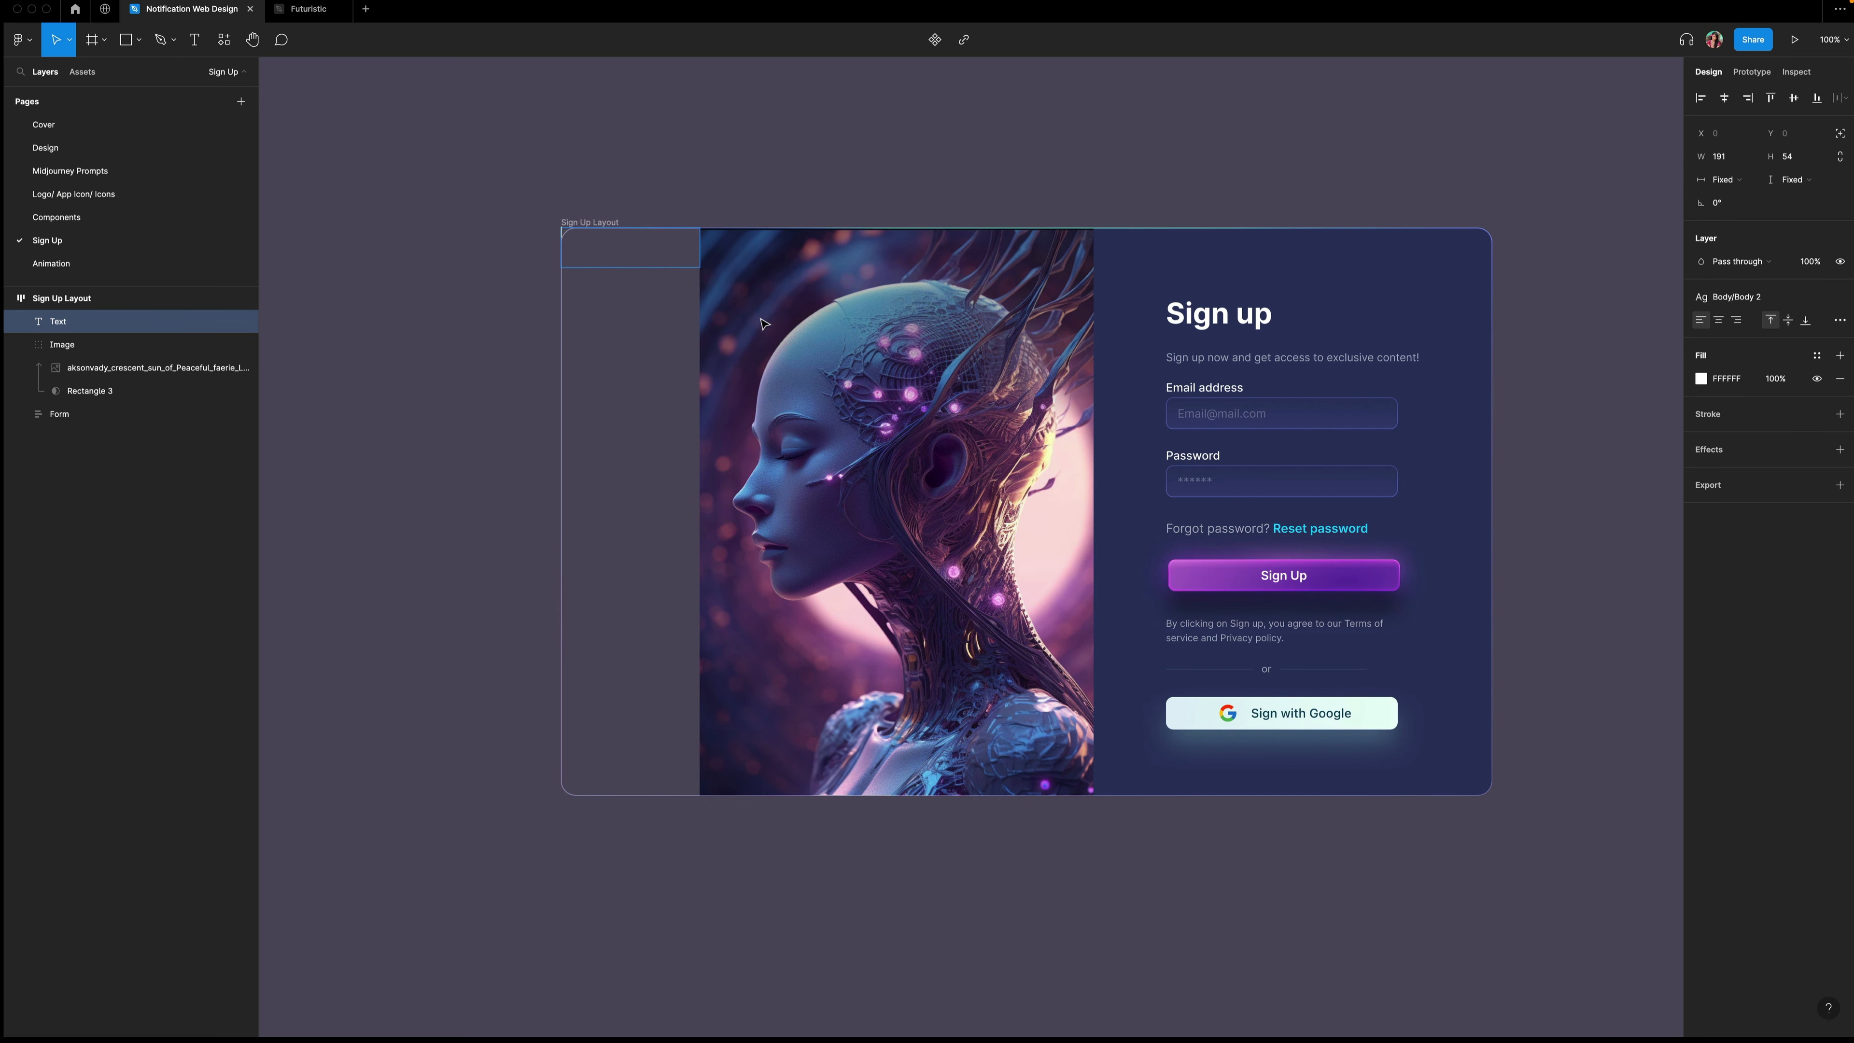
key(Escape)
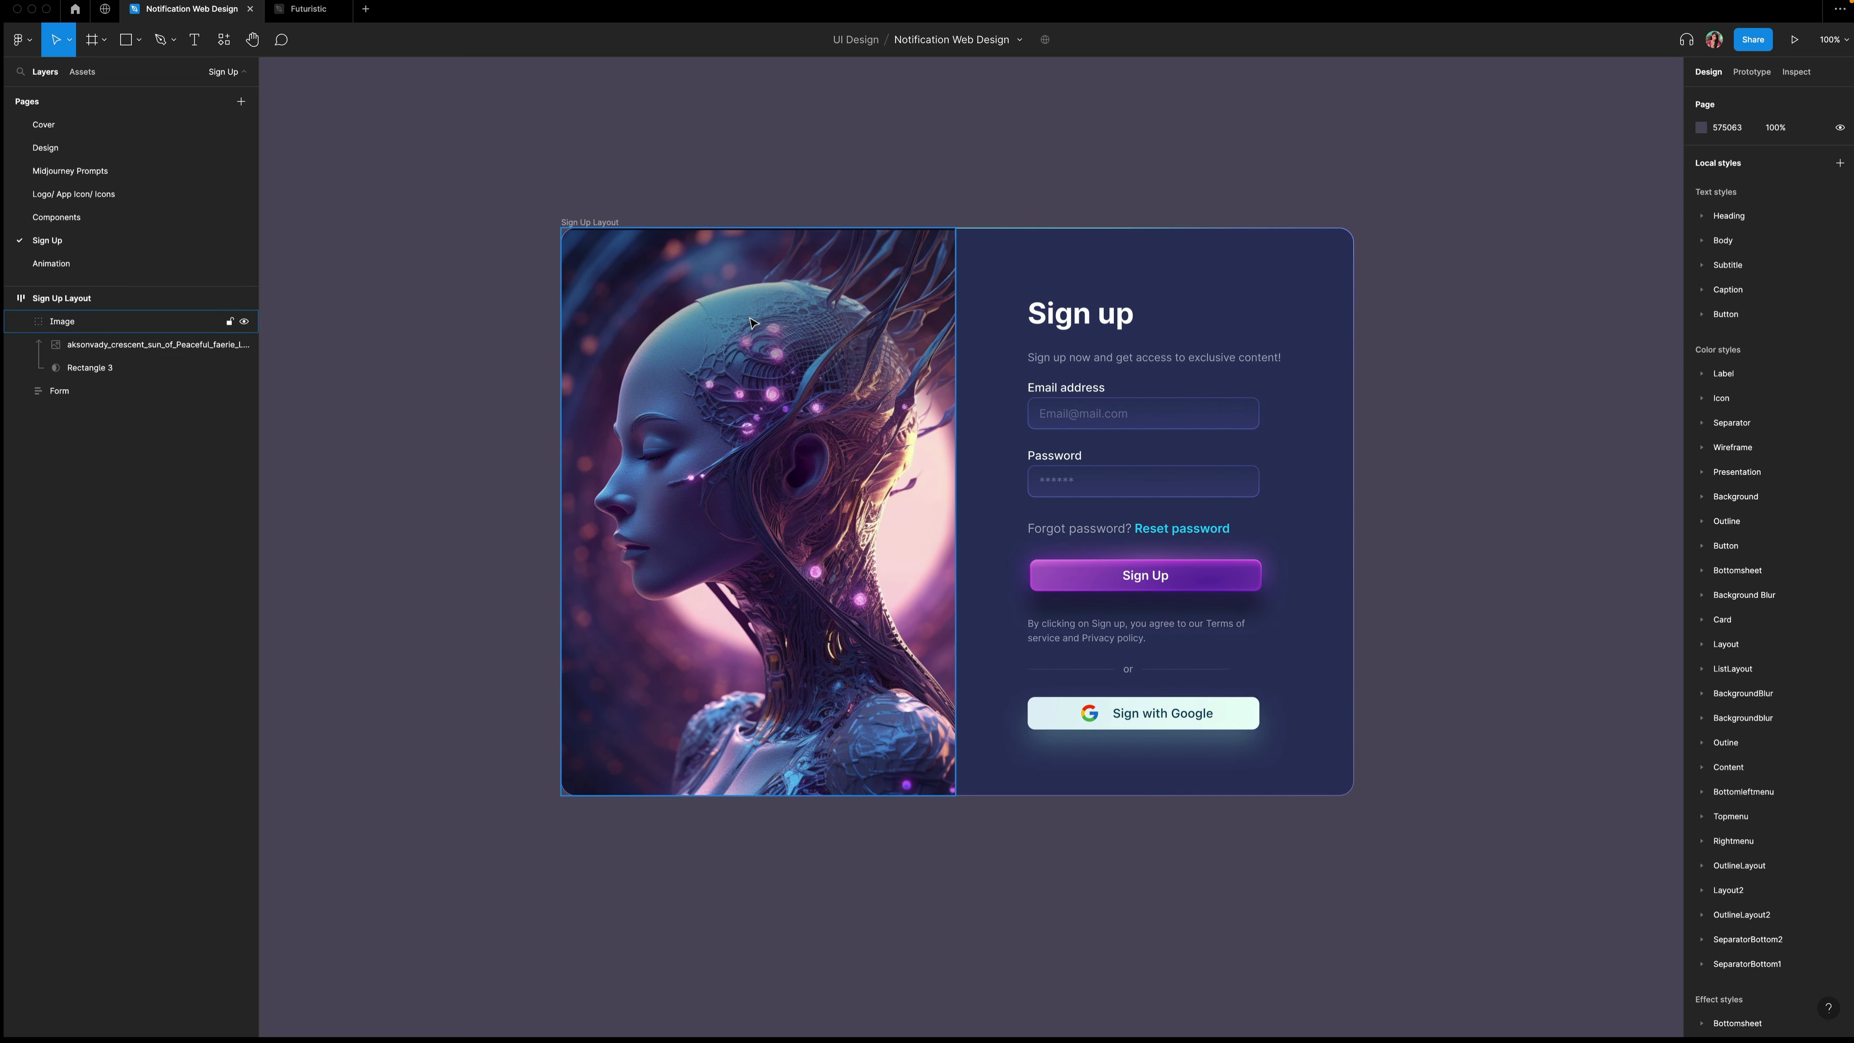
click(751, 322)
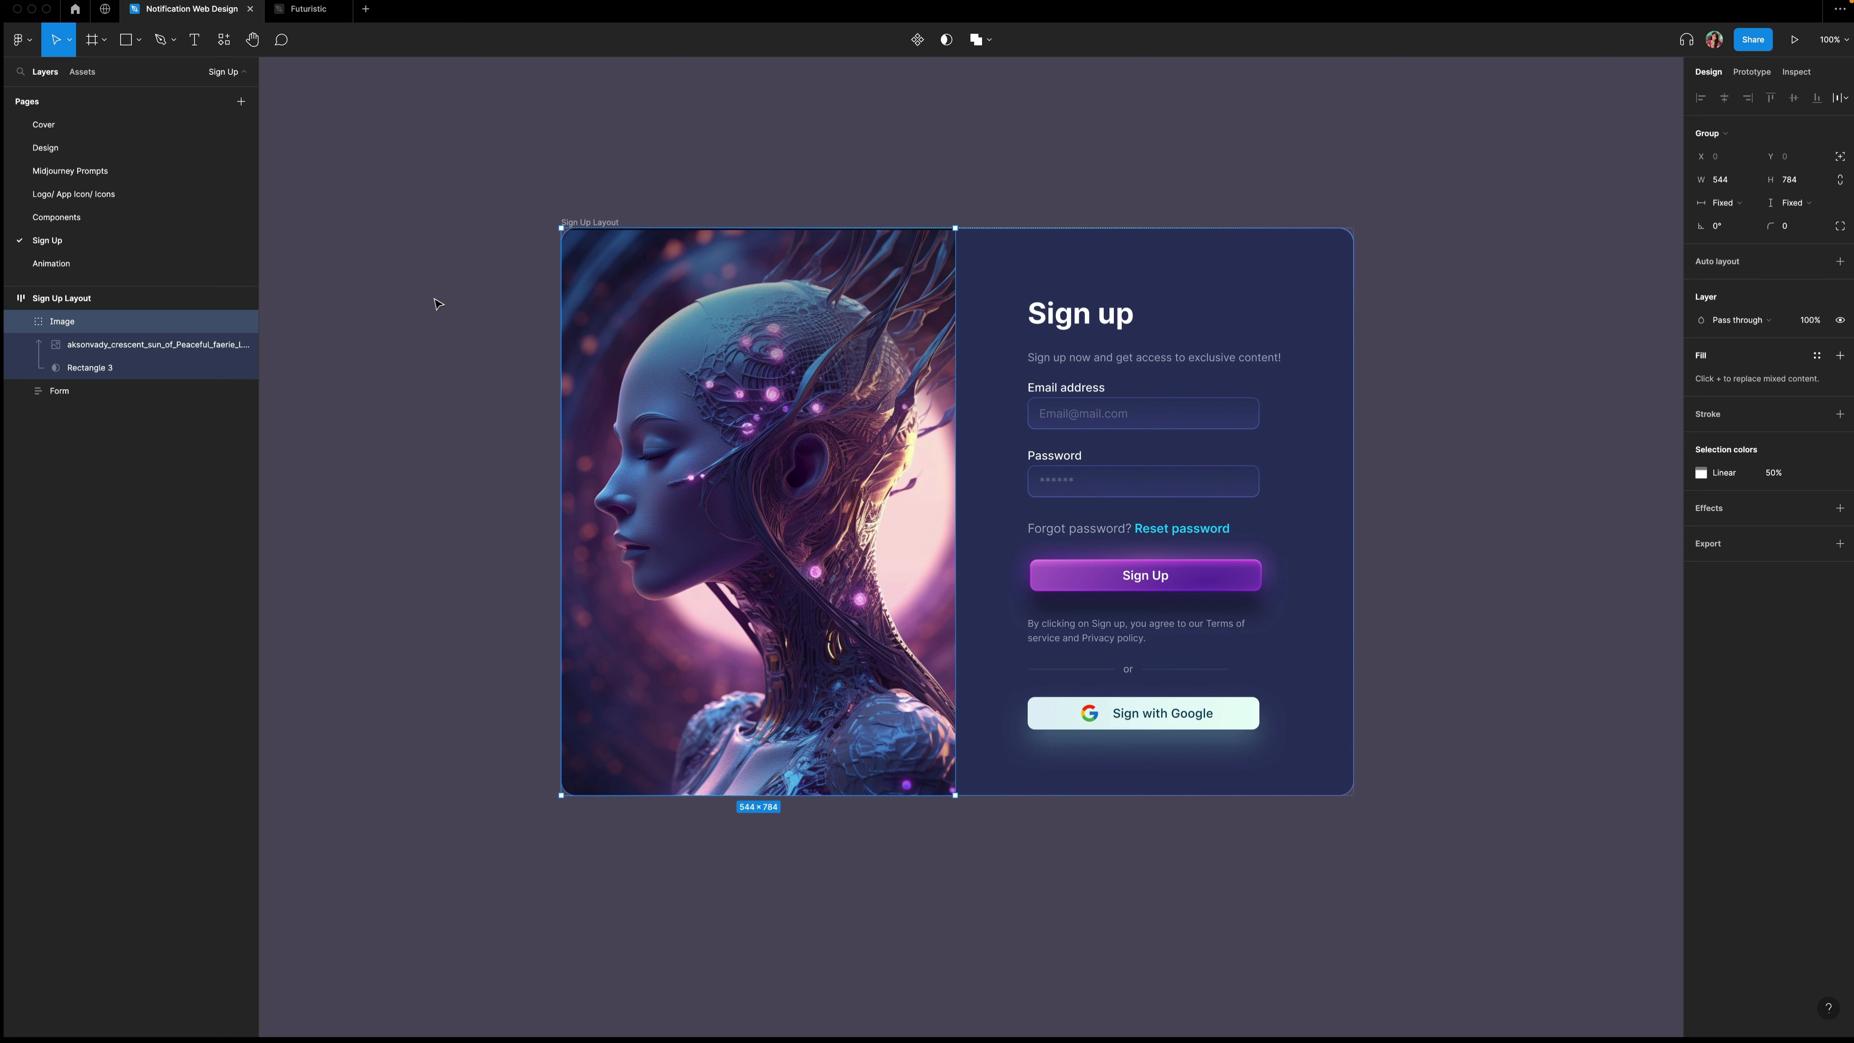
click(402, 301)
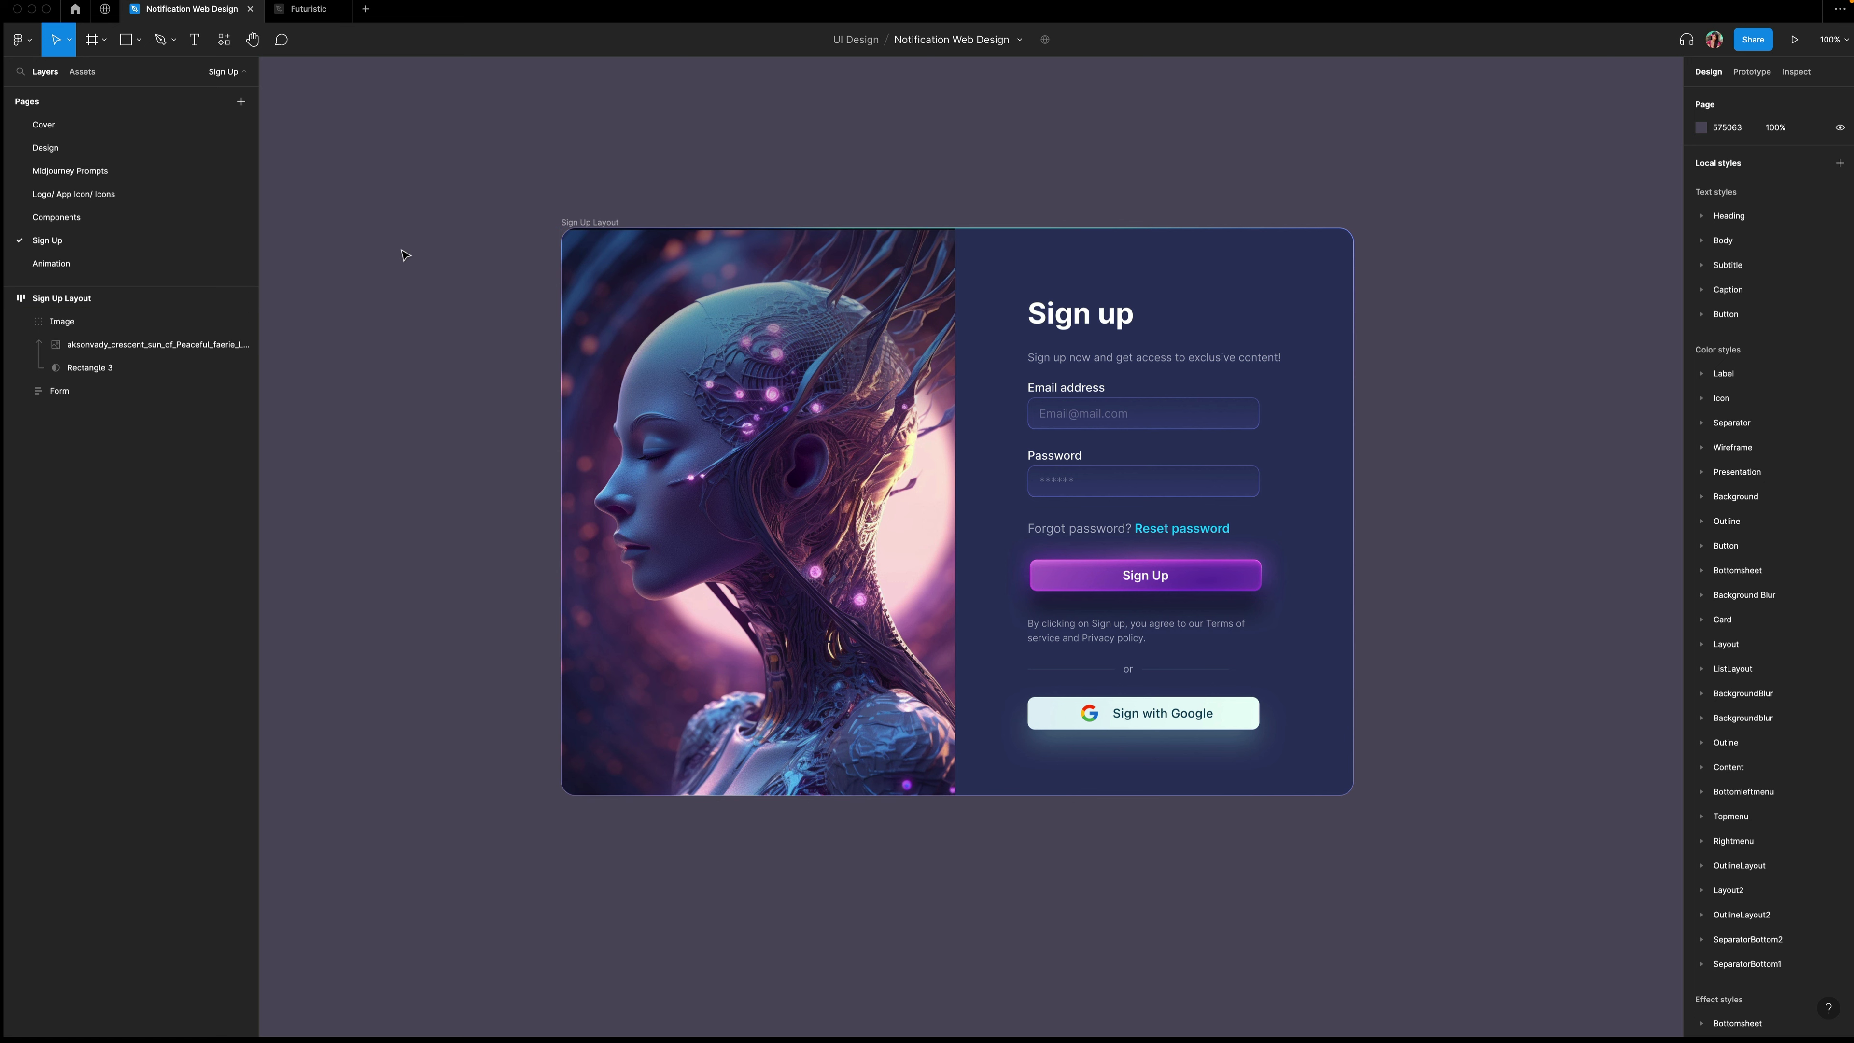
Add the heading "Join a thriving community of creators" above the sign-up card in Semi Bold 40 with 60 line height.
key(t)
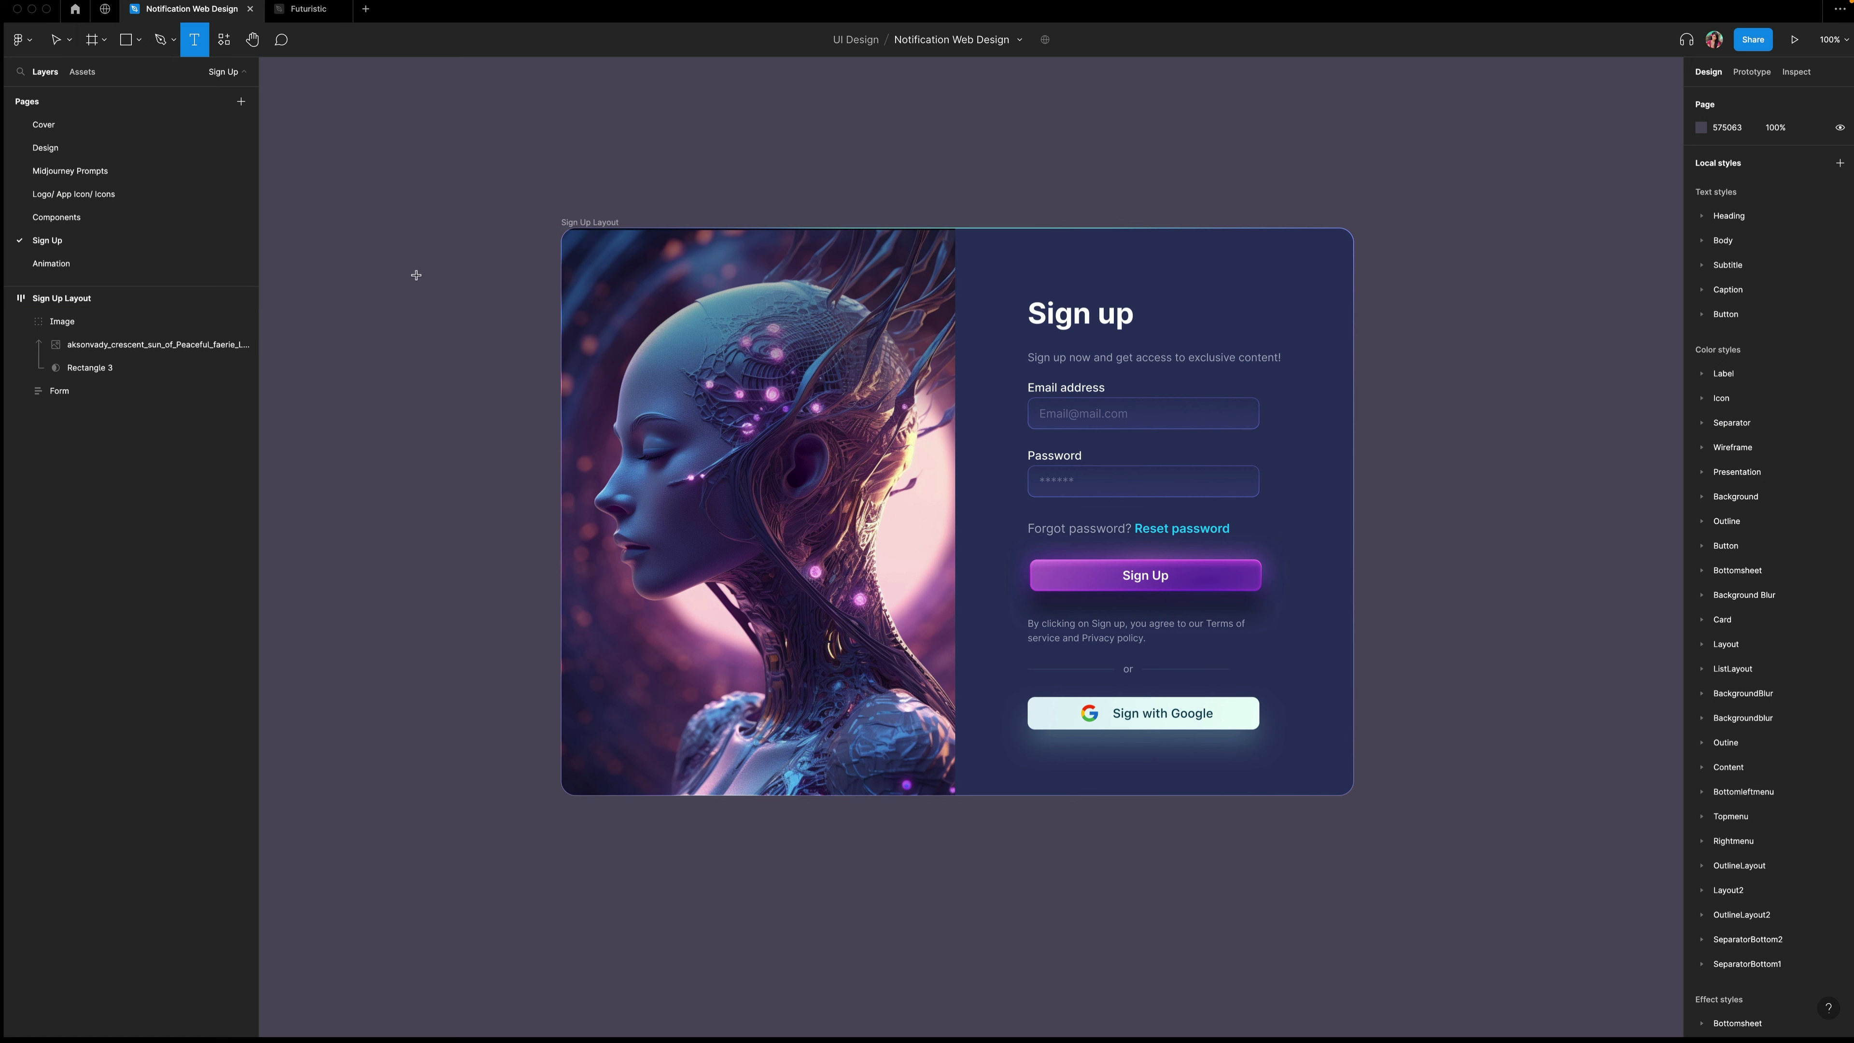
drag(560, 151, 893, 185)
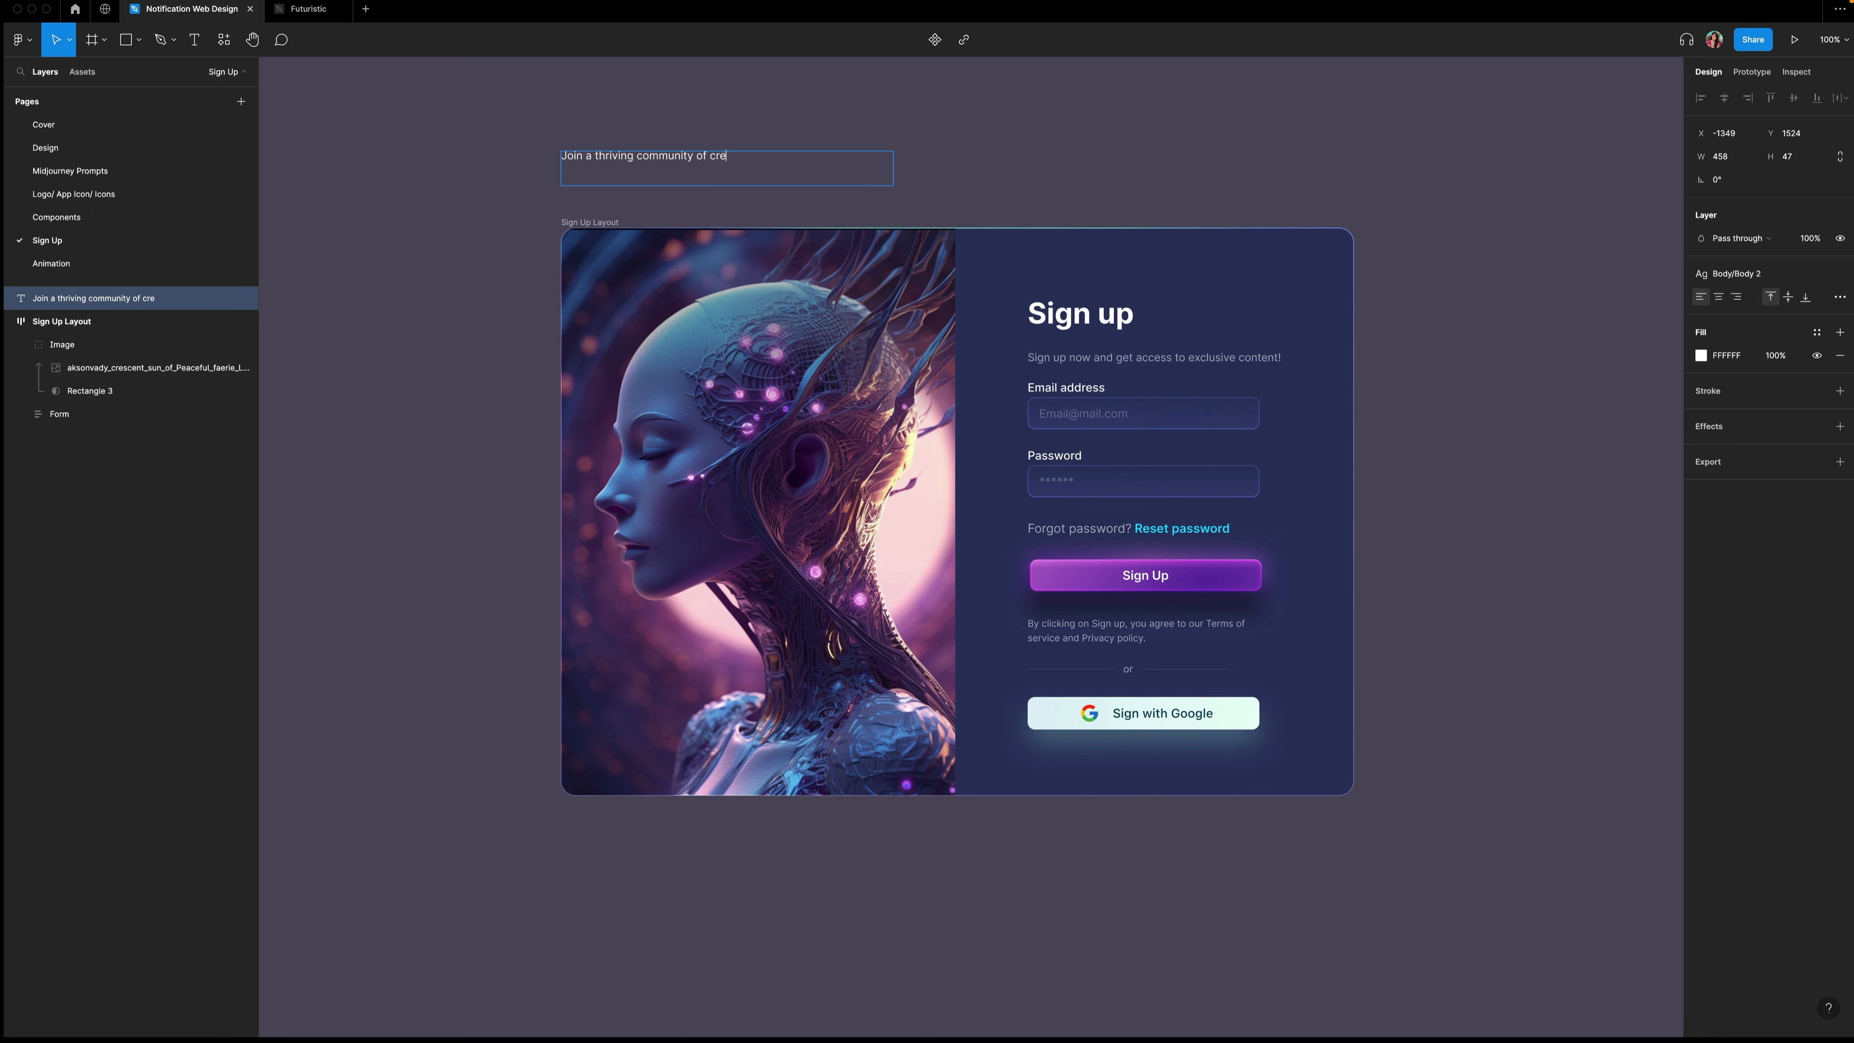
click(1839, 273)
click(1786, 320)
text(40)
key(Return)
click(1711, 320)
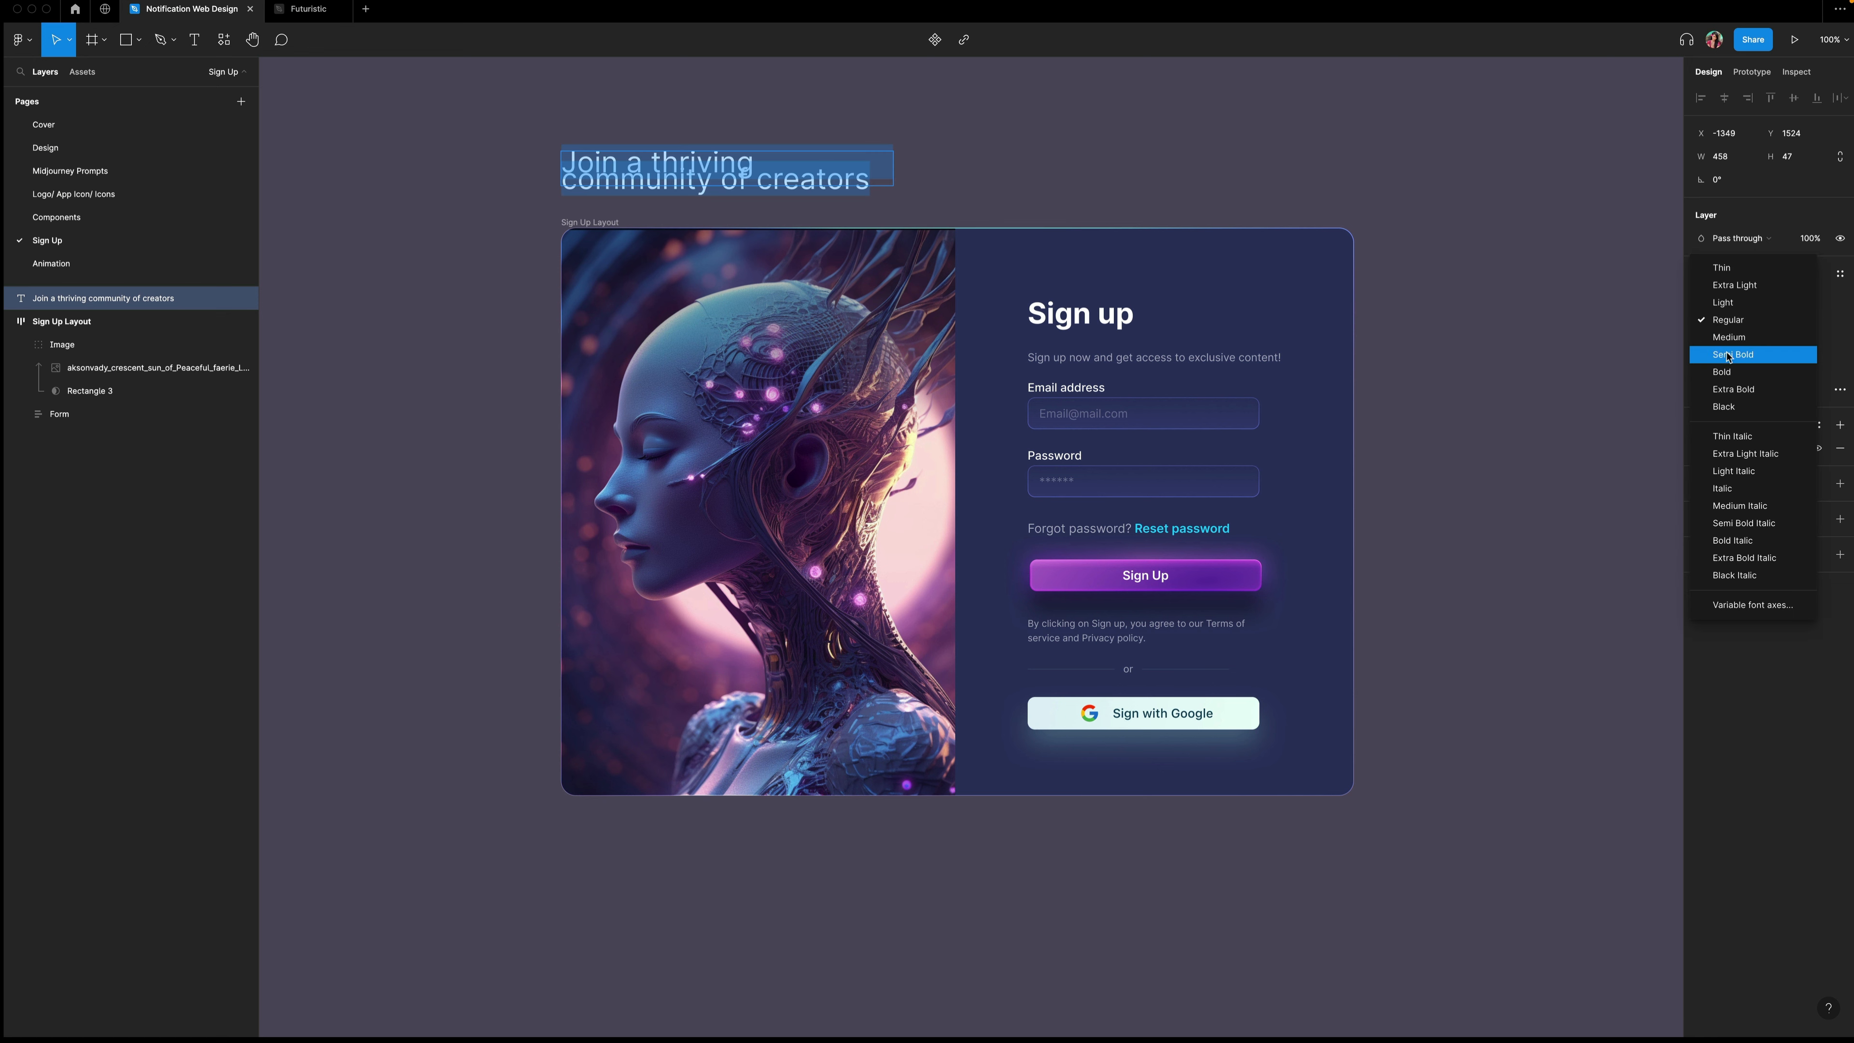
click(1722, 351)
click(1724, 347)
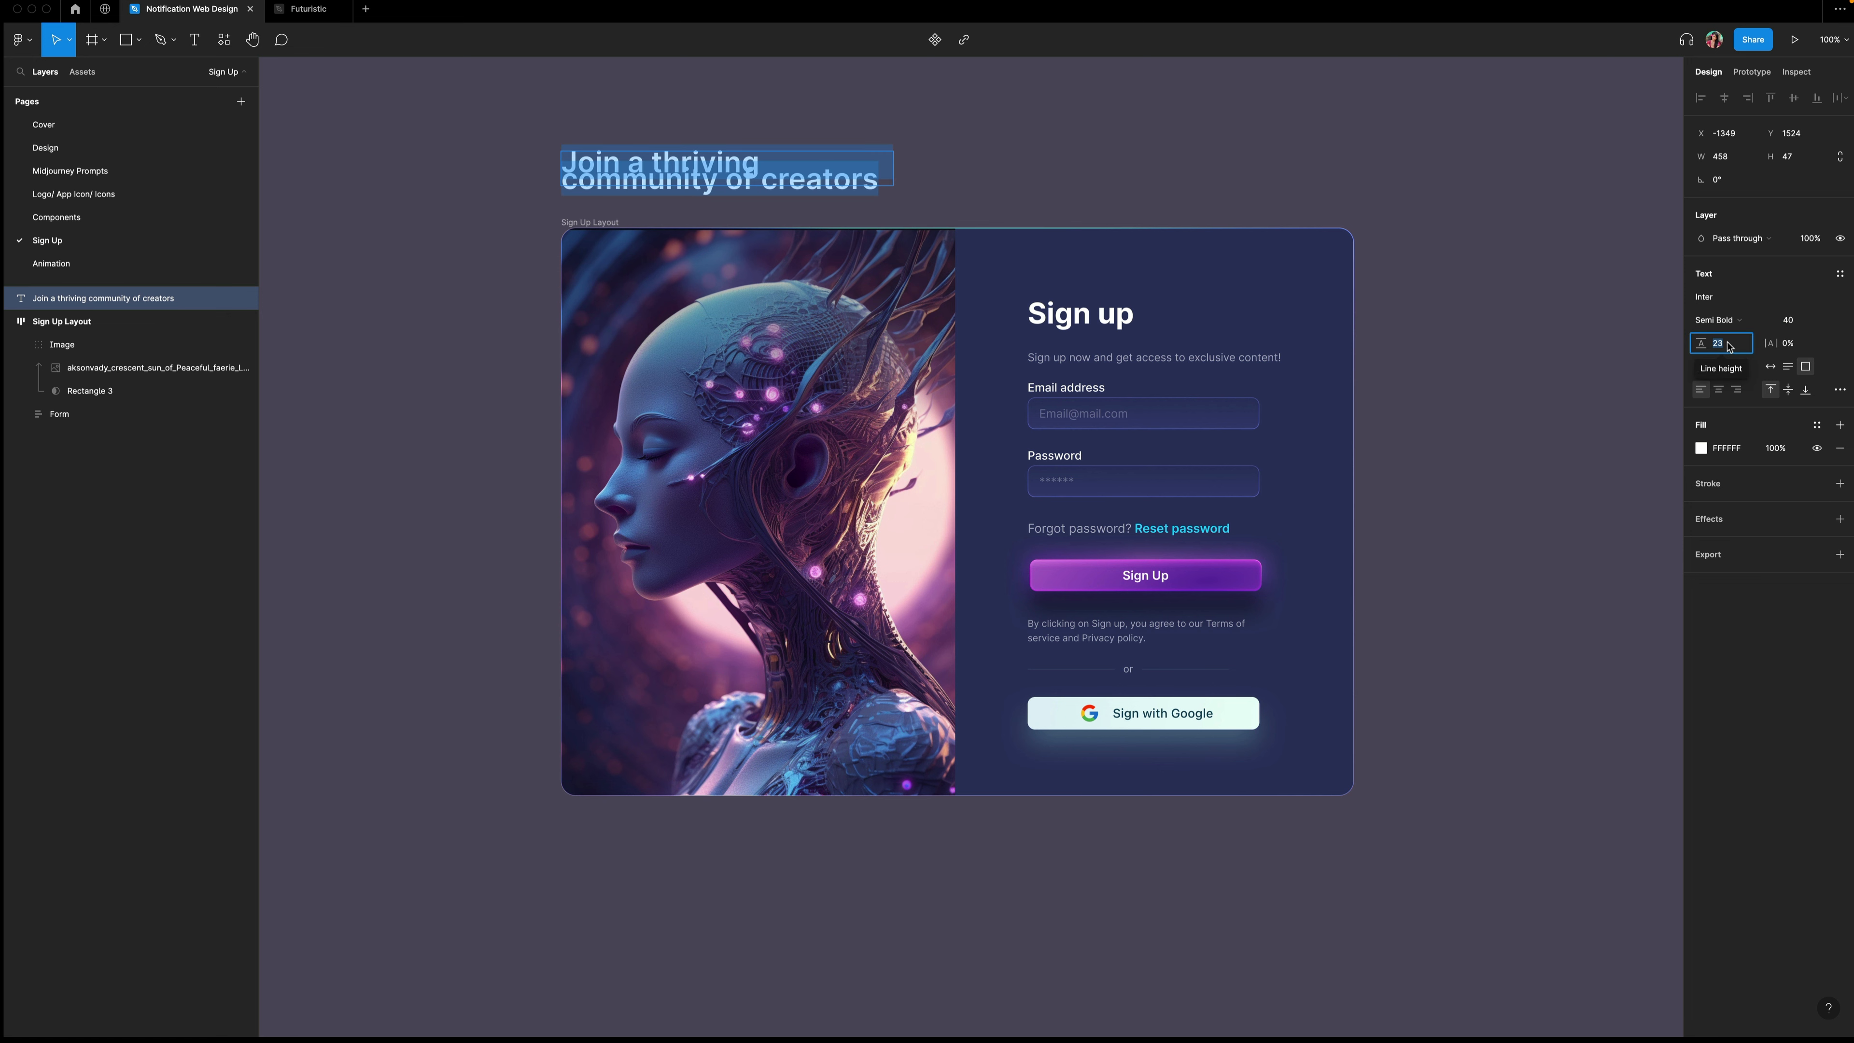
text(60)
key(Return)
key(Escape)
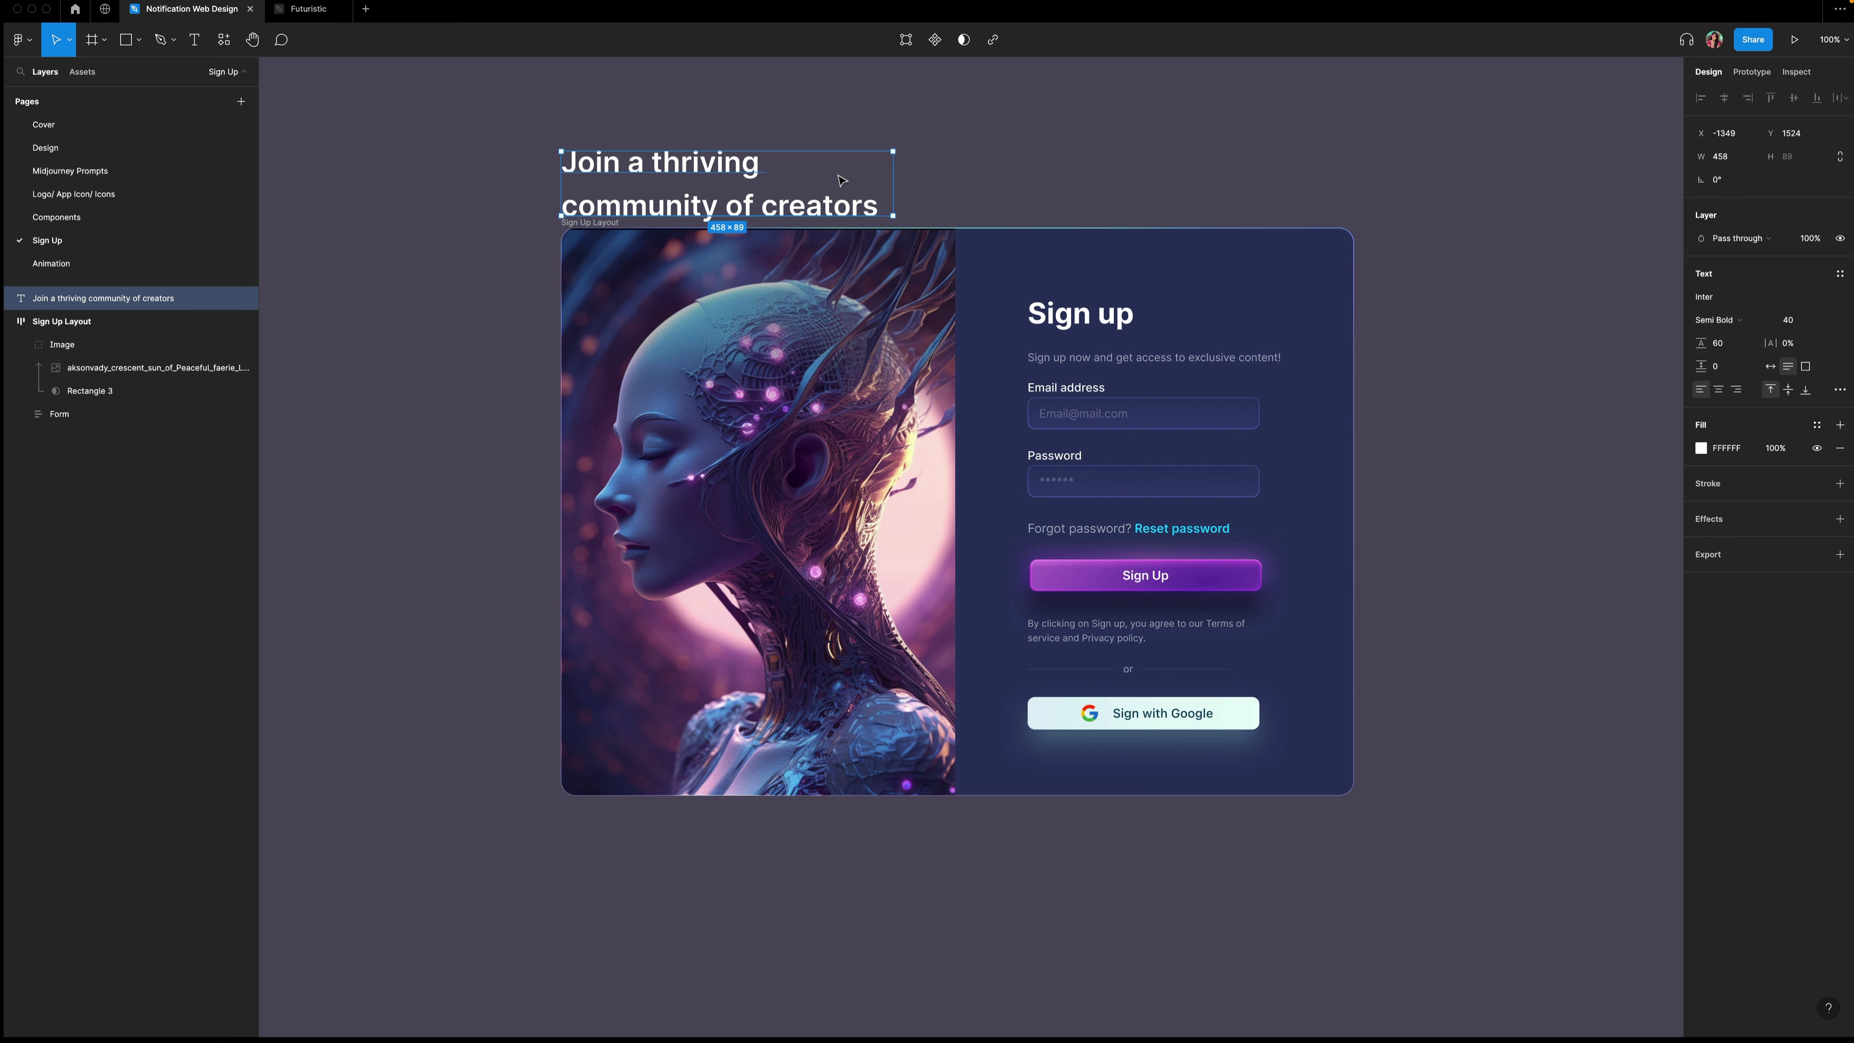
Duplicate the heading and rewrite the copy as "with Artificial Intelligence", fixing the misspelling.
drag(842, 181, 1258, 180)
key(Return)
text(with )
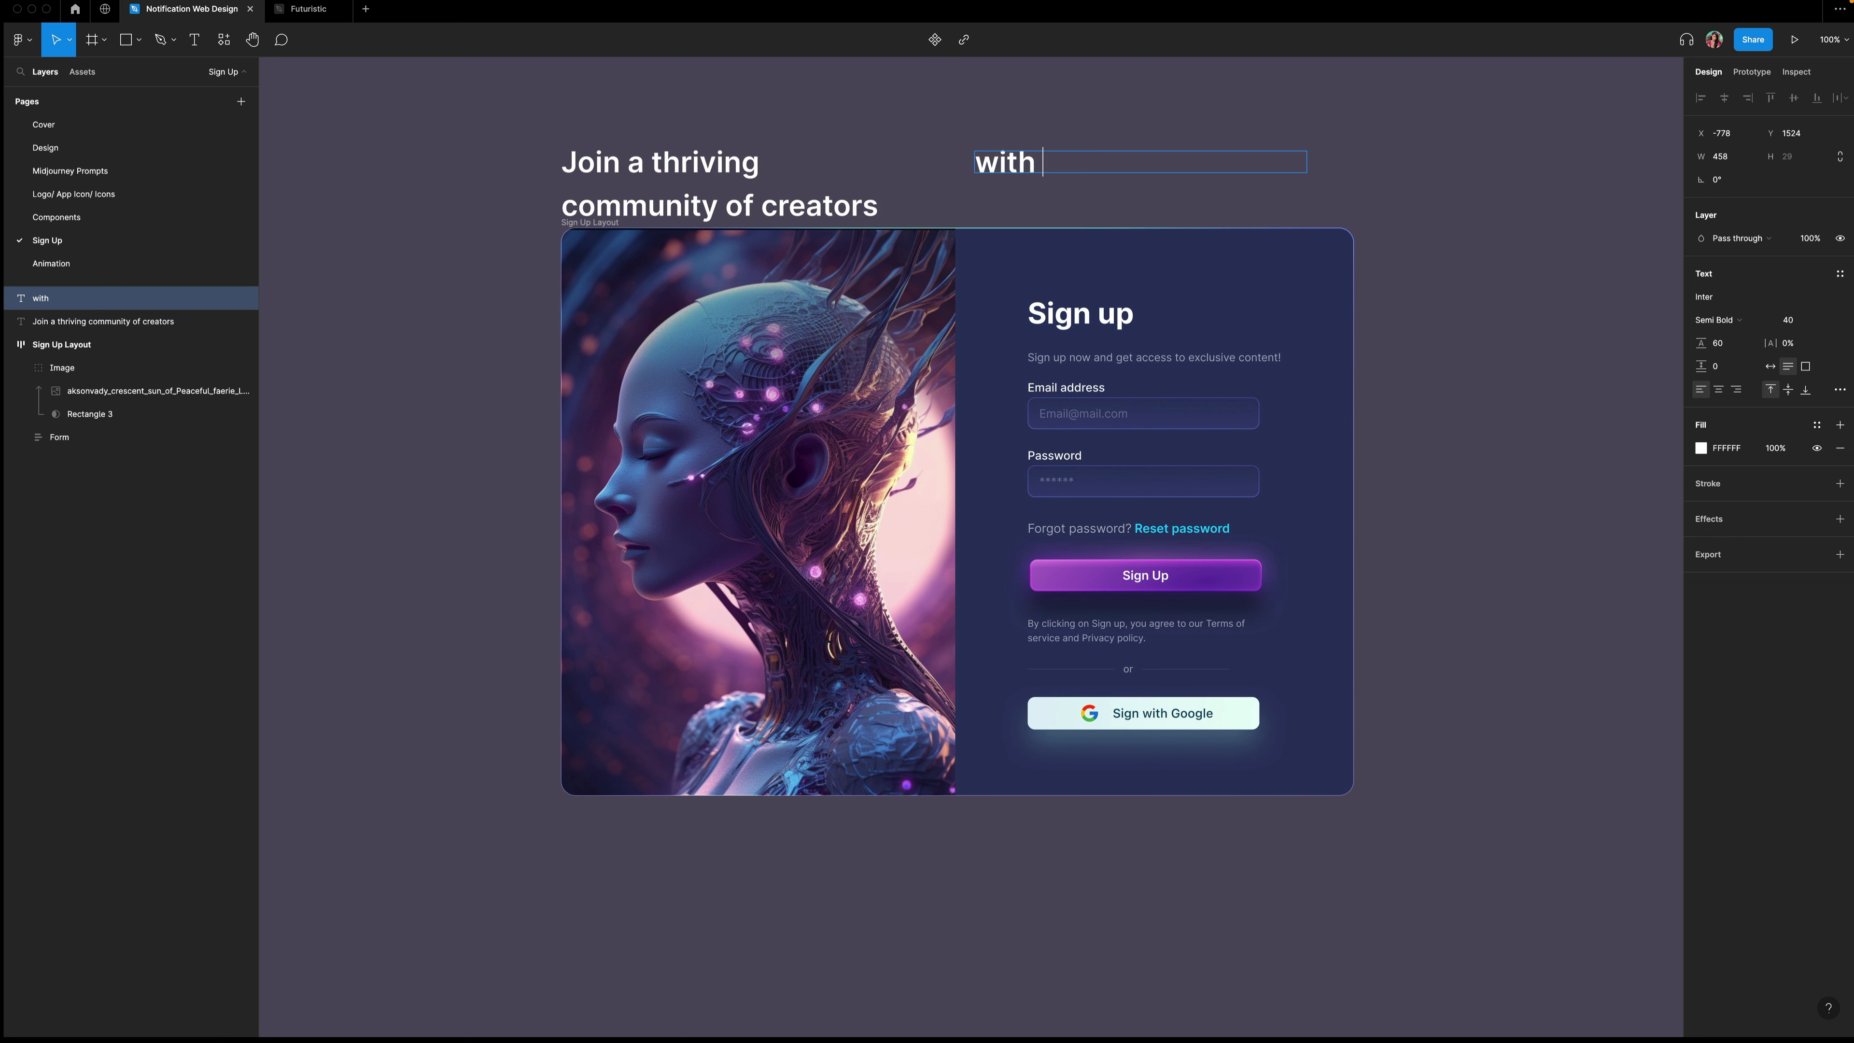
text(Artifical Intell)
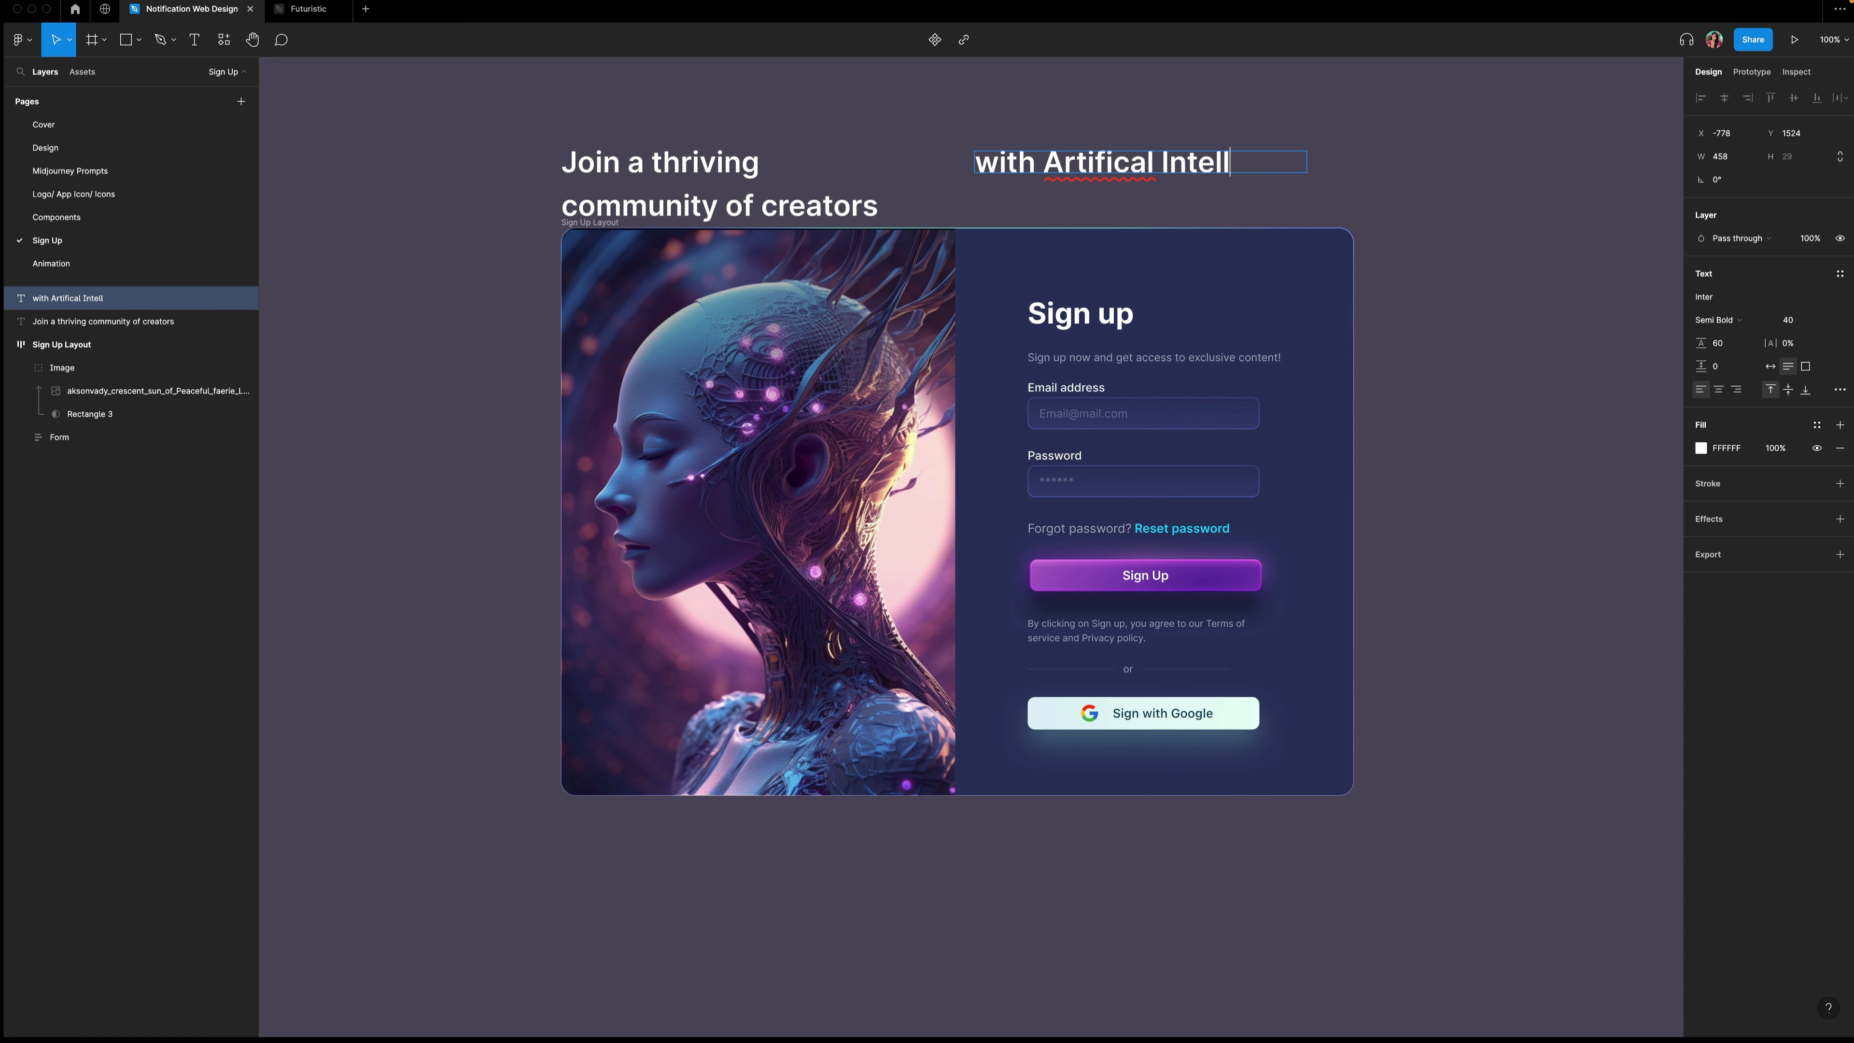
text(lligence)
right_click(1108, 162)
click(1137, 178)
Set the subtitle text to Regular 20 with auto width.
drag(1143, 208, 975, 163)
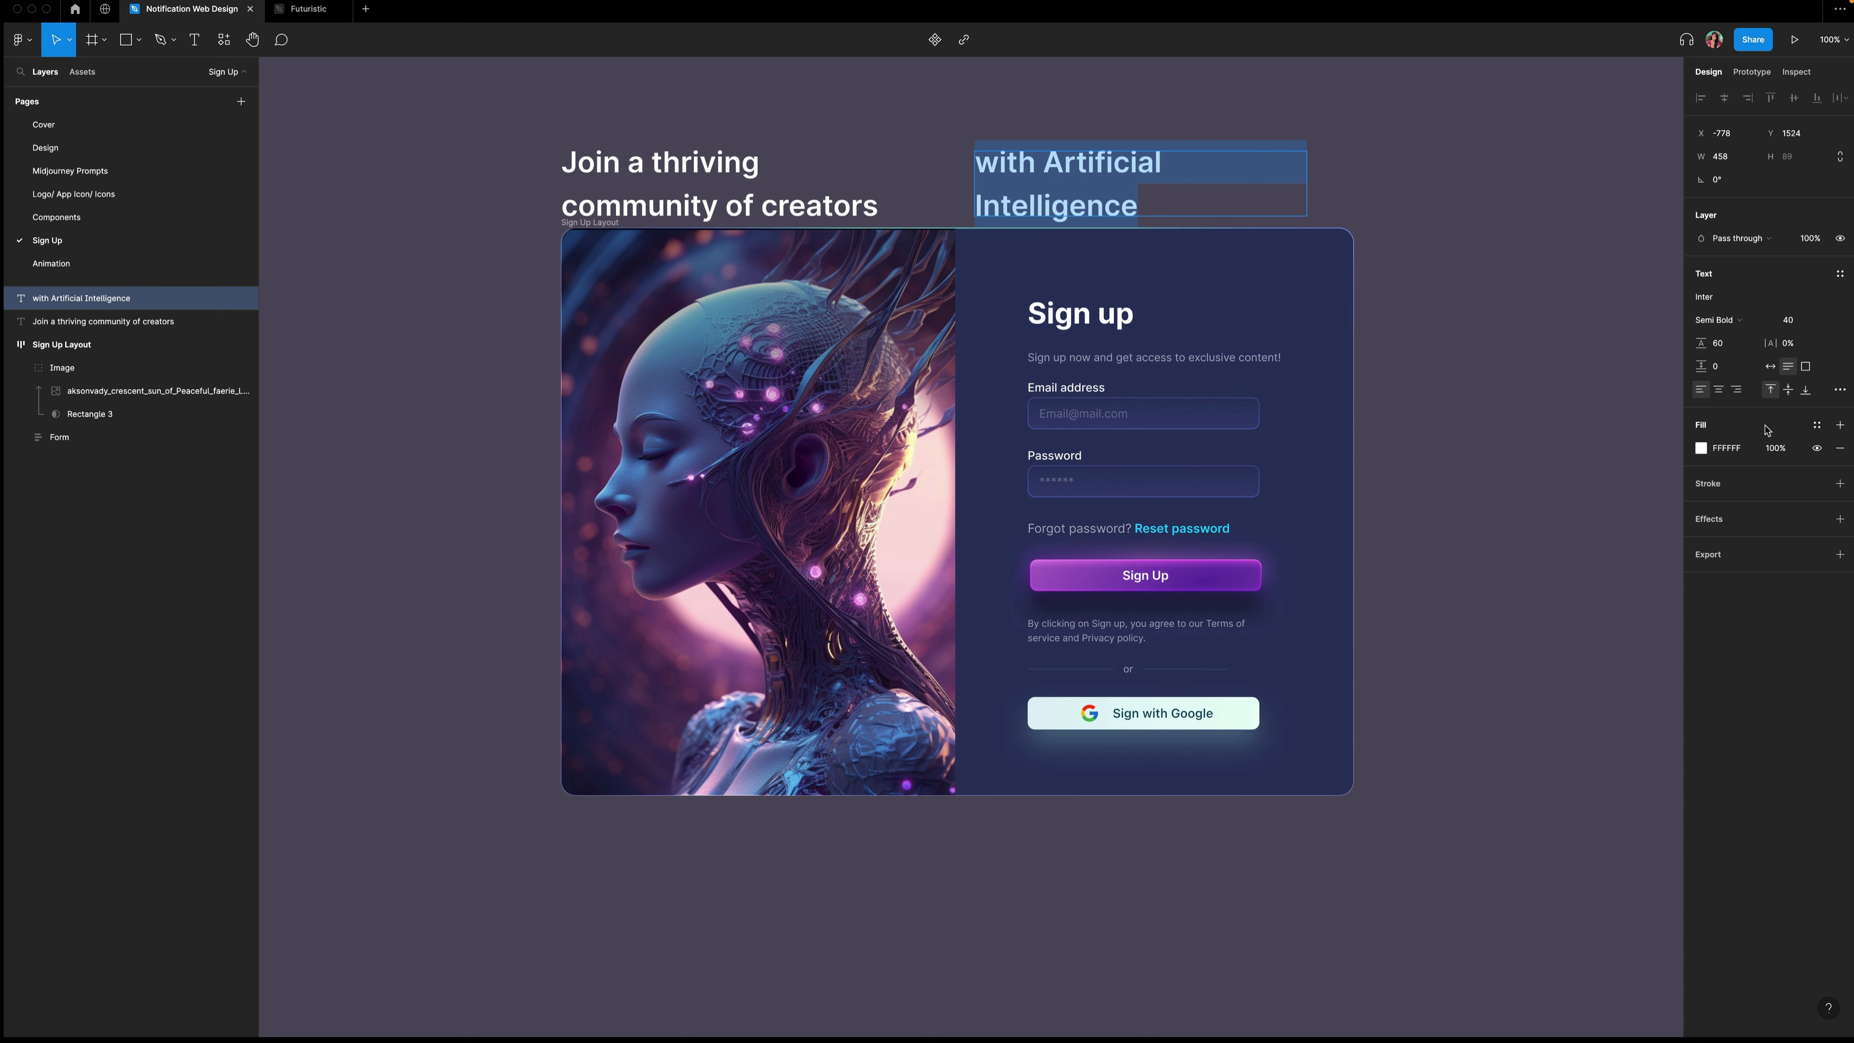
click(1798, 321)
text(20)
key(Return)
click(1729, 320)
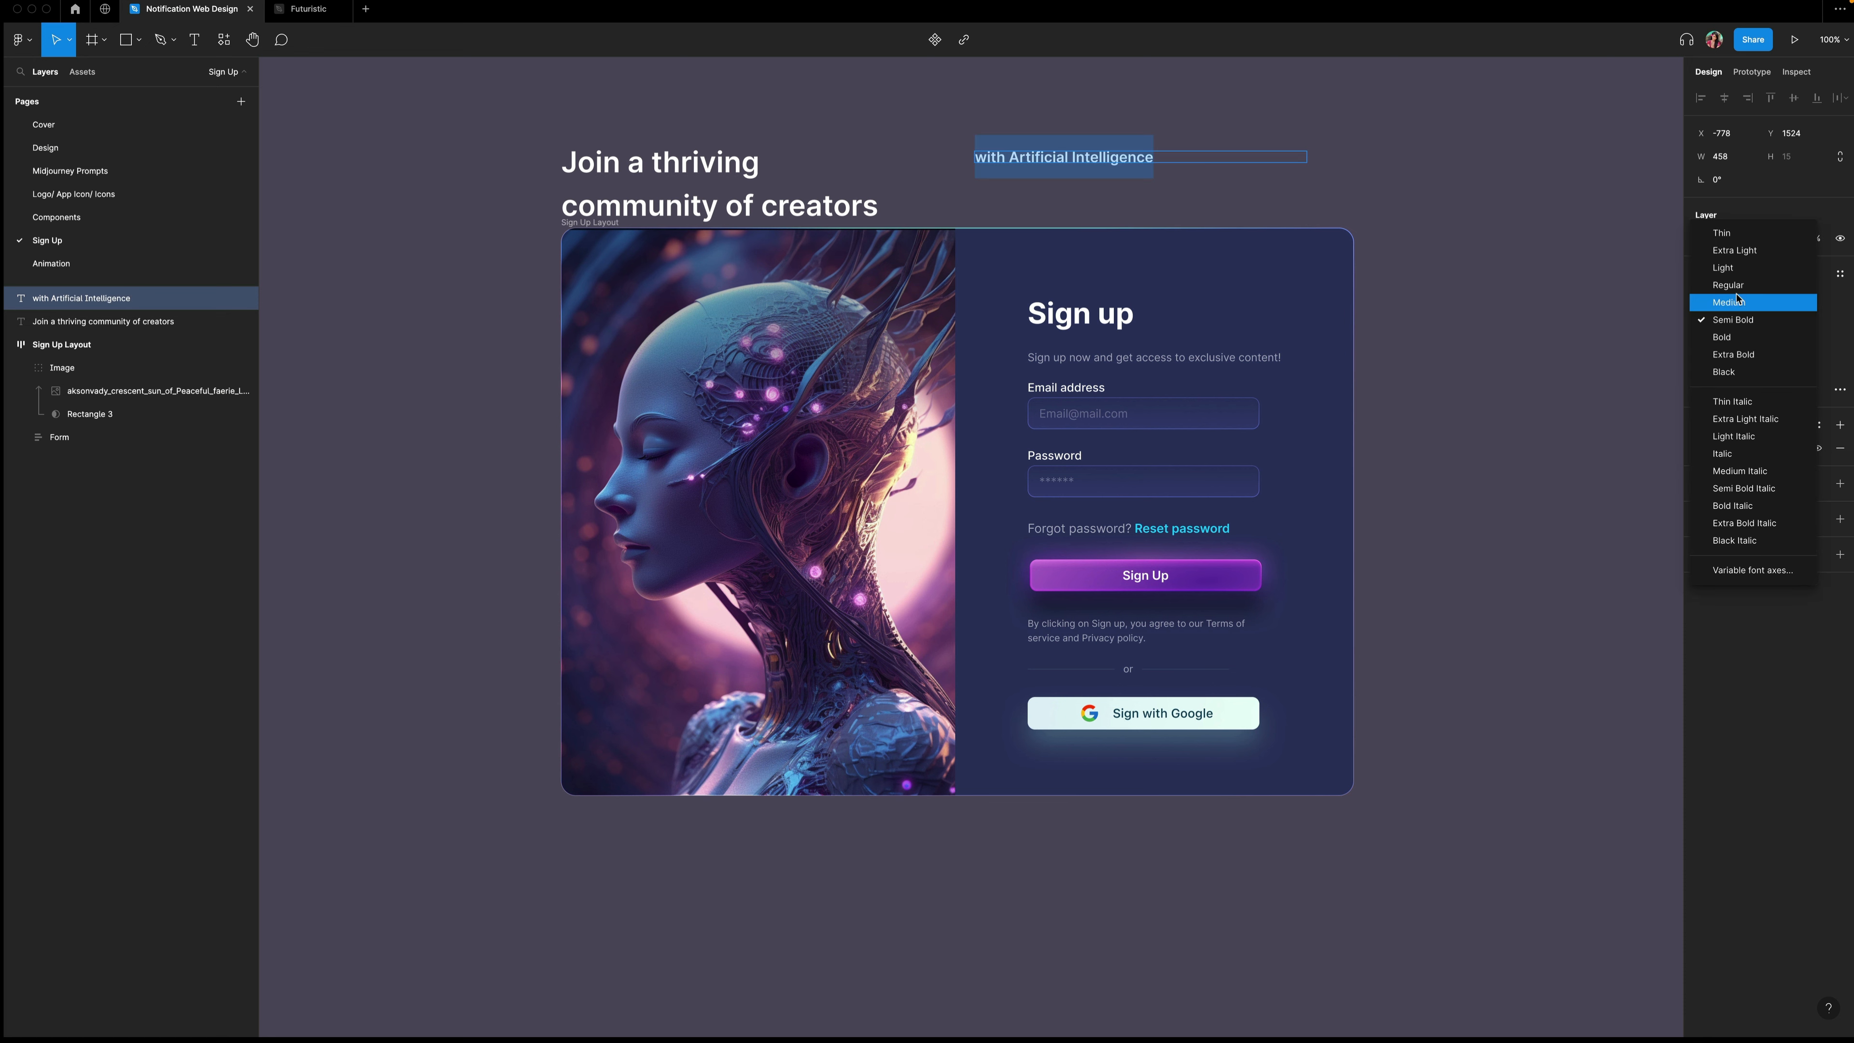
click(1729, 281)
click(1770, 366)
Place the subtitle under the heading and set its fill opacity to 60%.
drag(666, 167, 687, 91)
drag(1067, 157, 677, 176)
click(1057, 195)
scroll(1056, 195, up, 2)
click(661, 269)
click(1775, 447)
text(60)
key(Return)
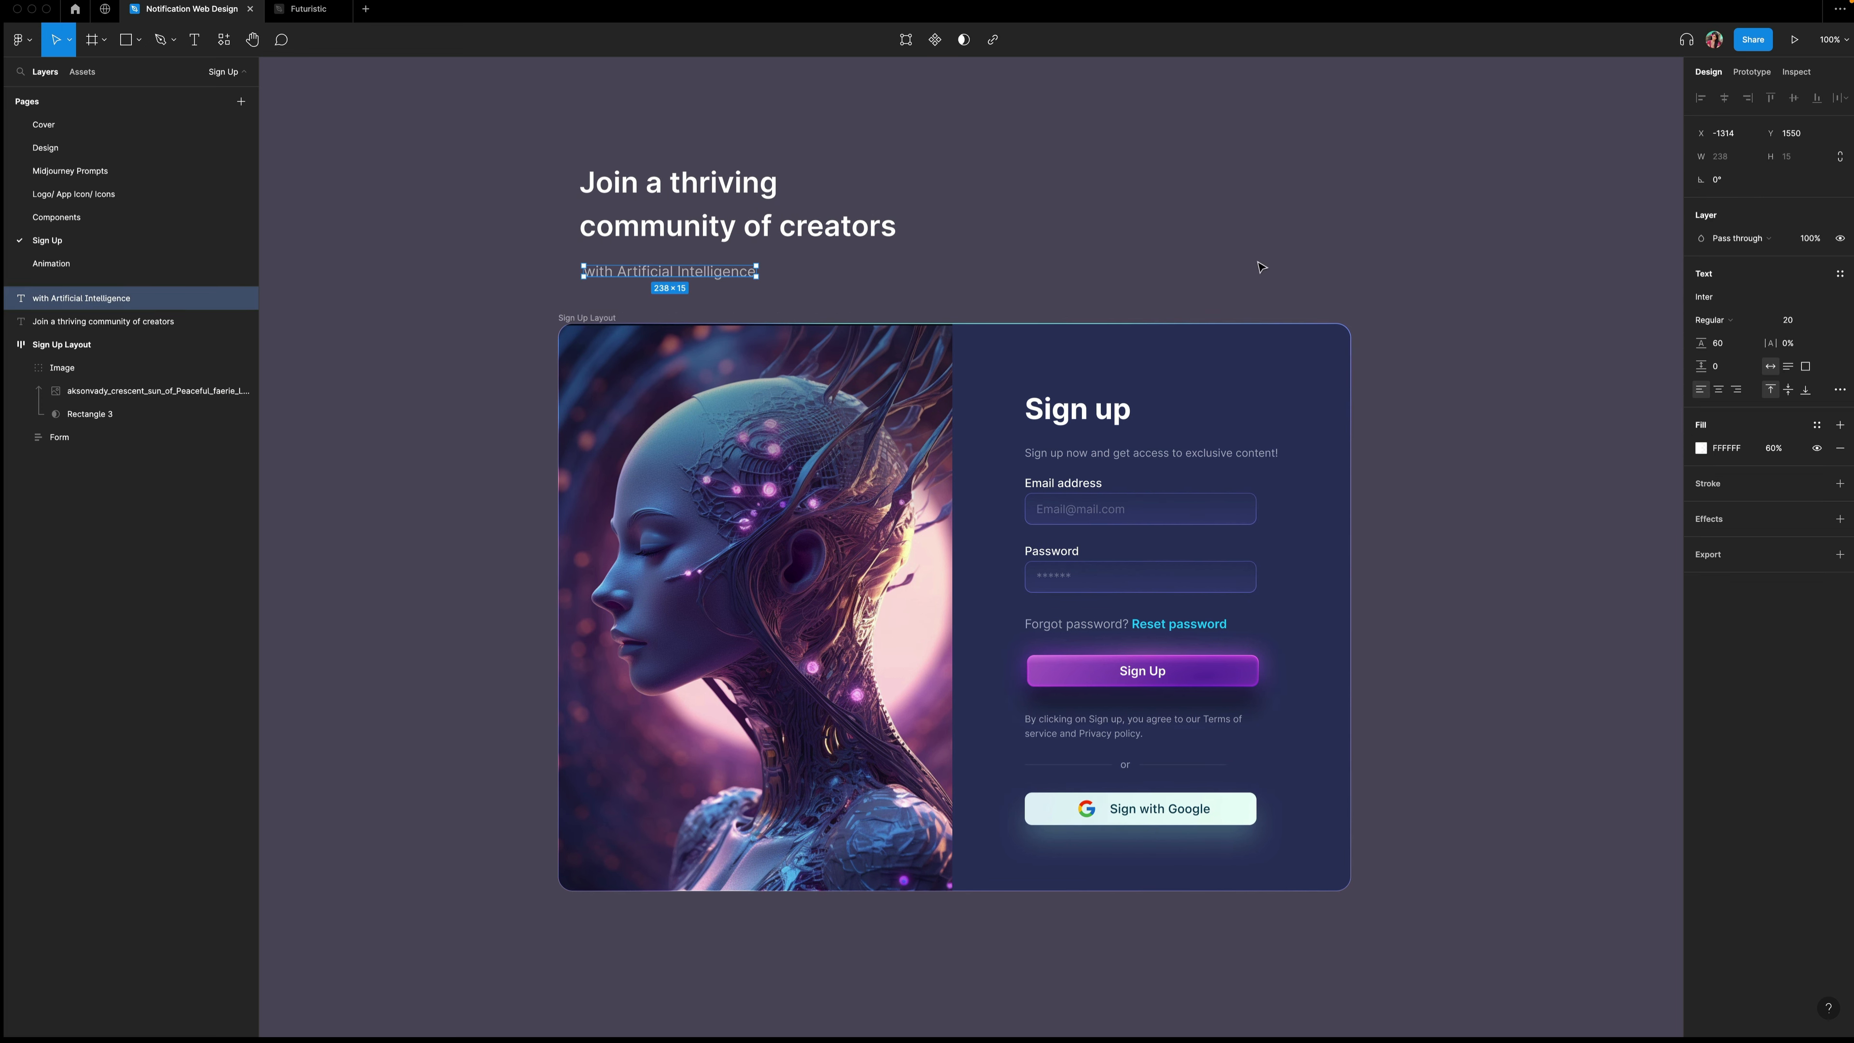
Wrap the heading and subtitle in a vertical auto layout frame with 32 spacing.
drag(518, 132, 1010, 294)
key(shift+a)
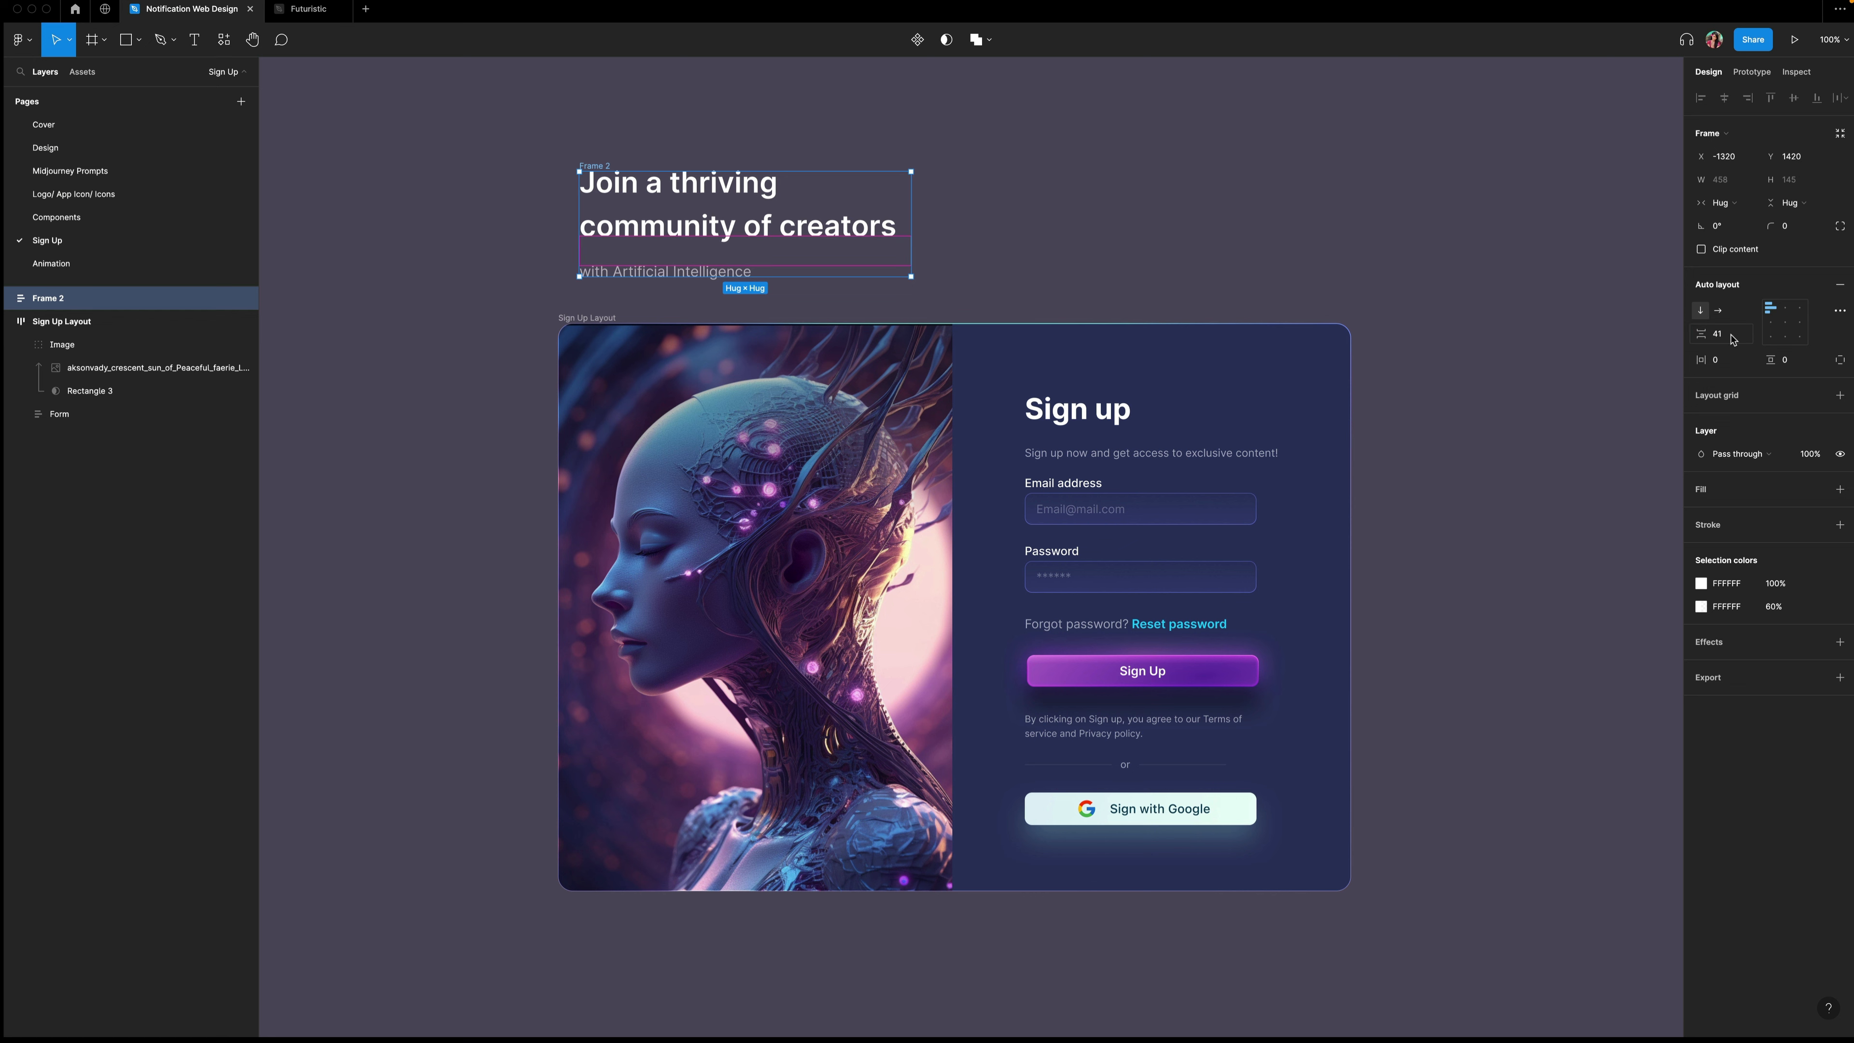
text(32)
key(Return)
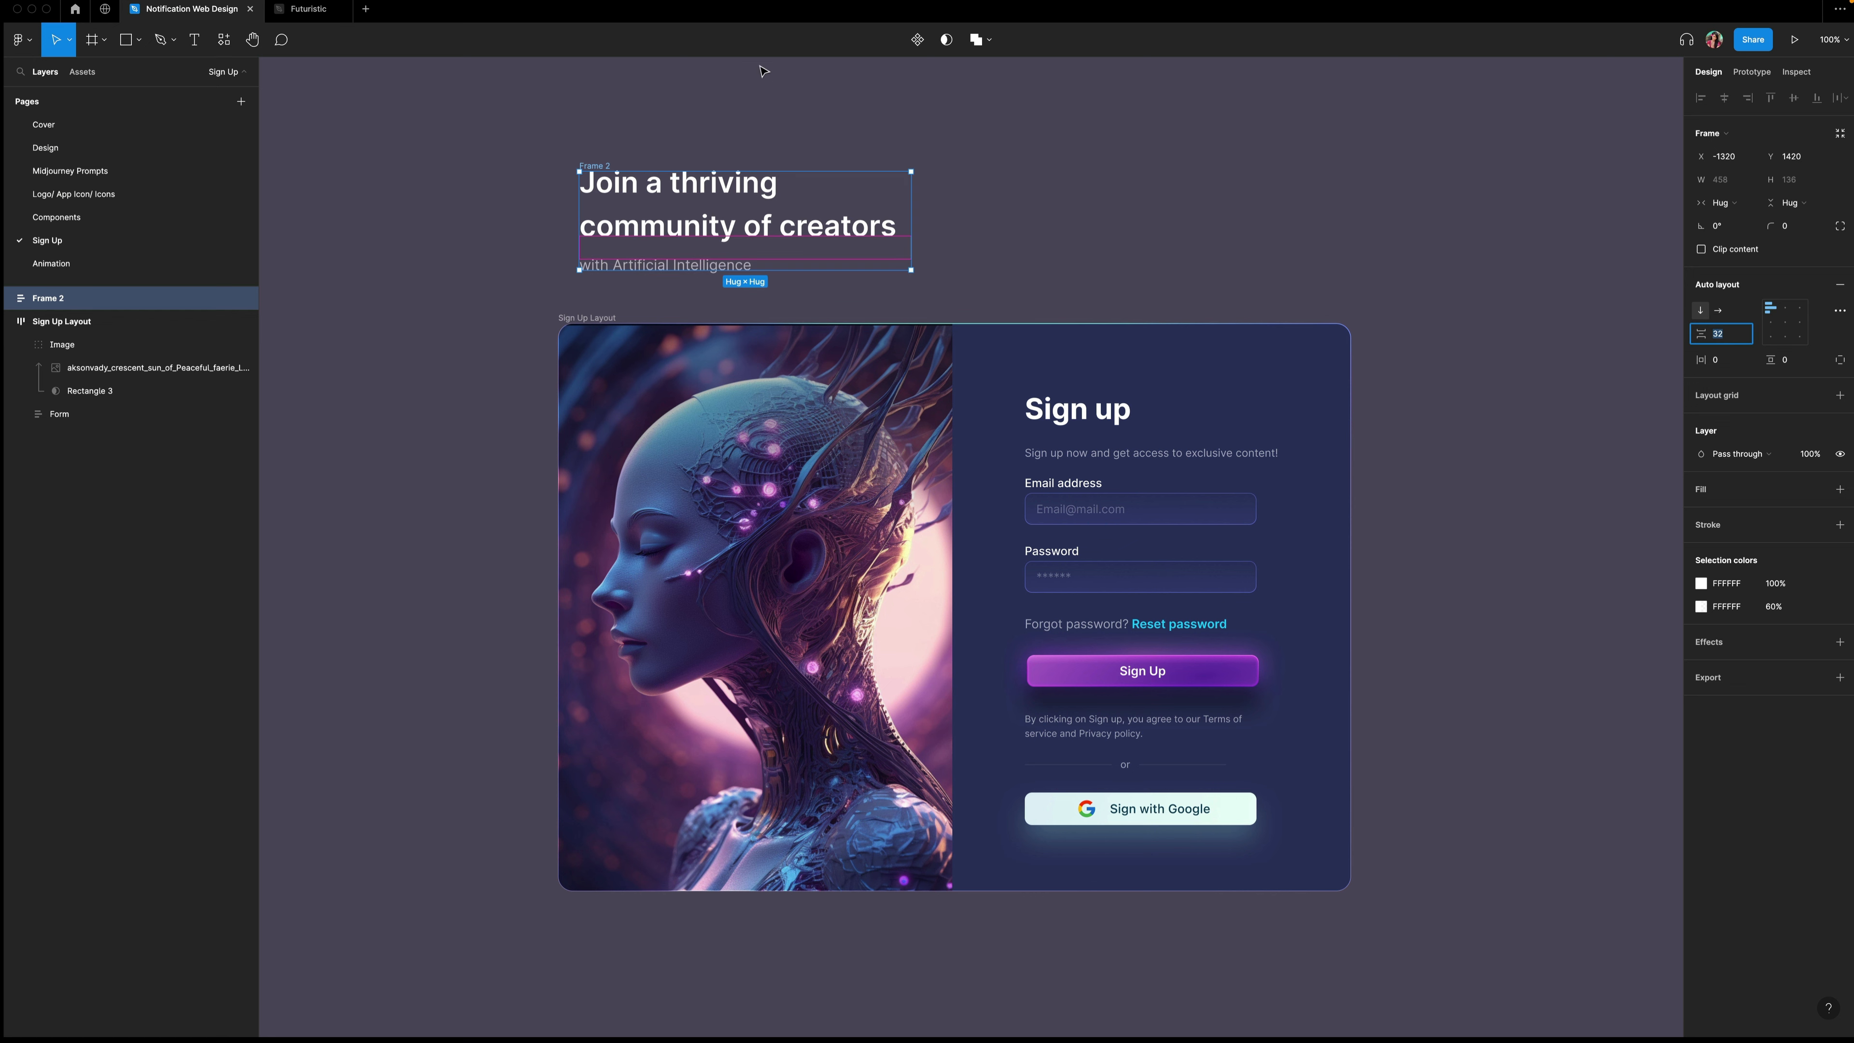
Move the text frame into the card's Image group so it overlays the picture.
drag(745, 210, 826, 389)
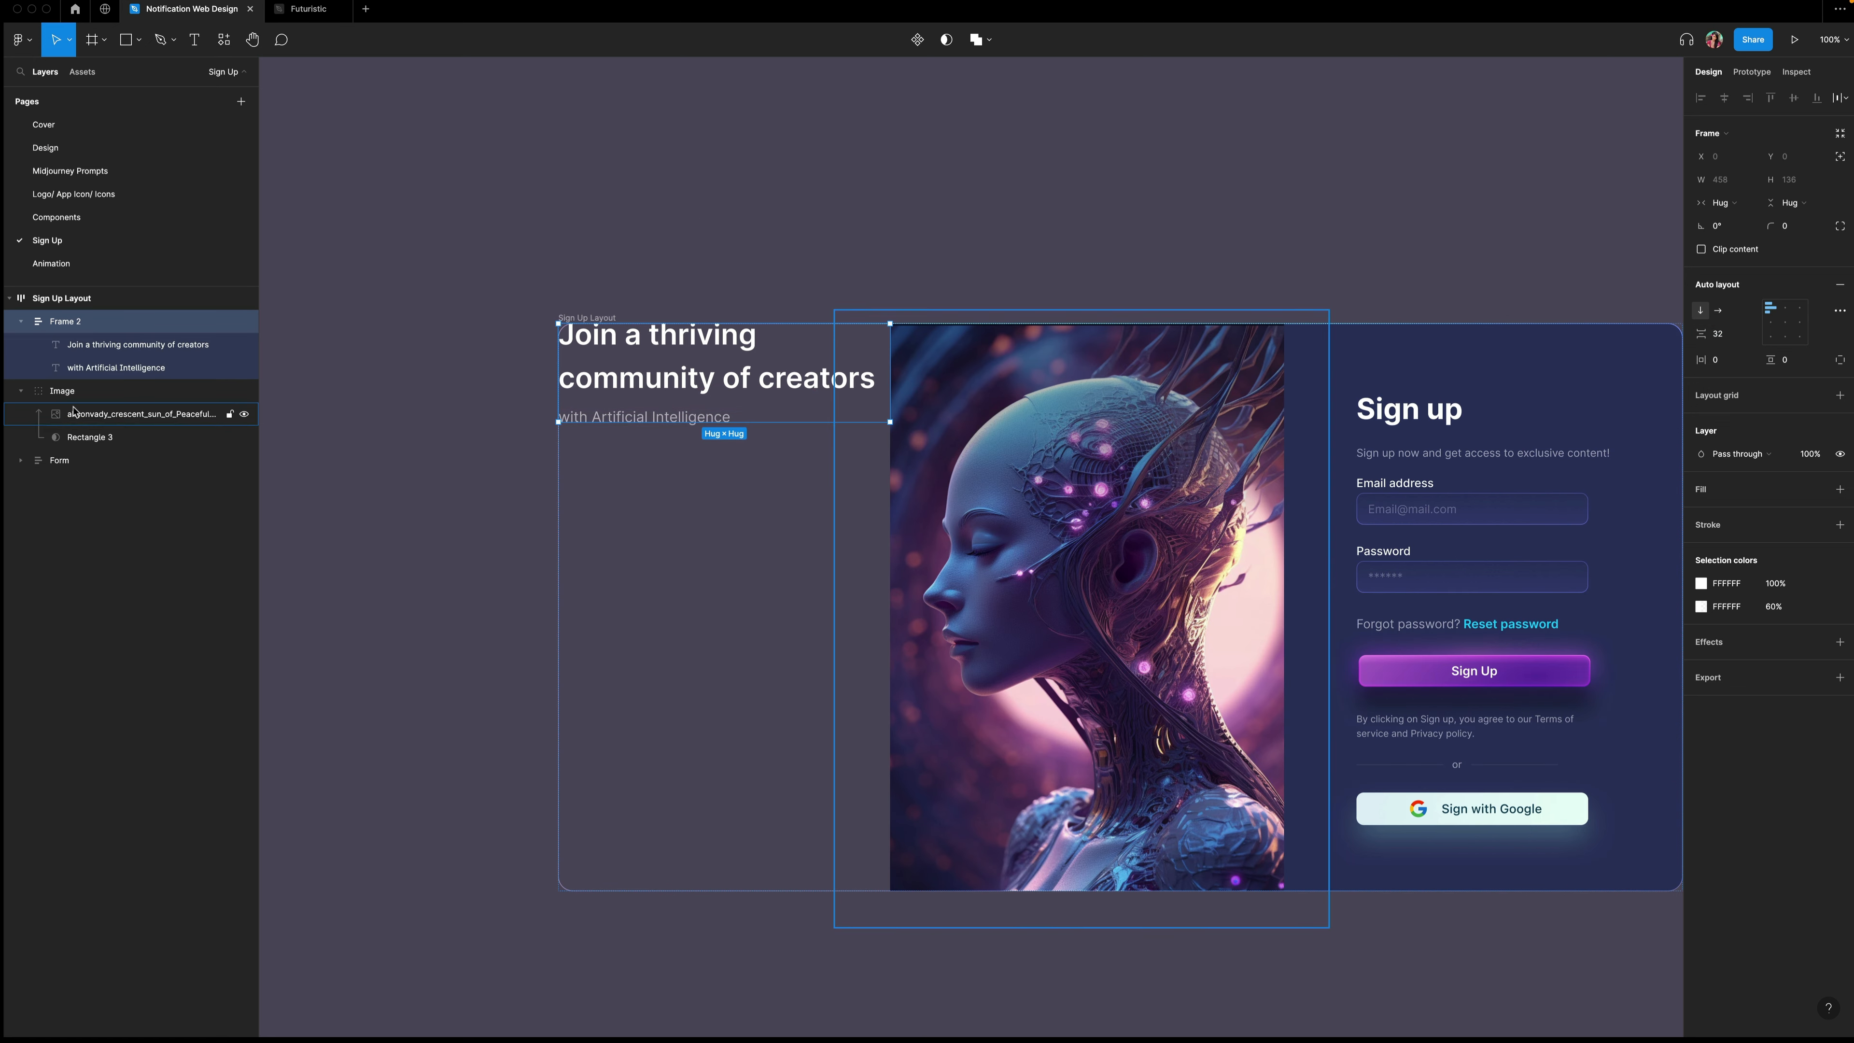
drag(67, 326, 82, 407)
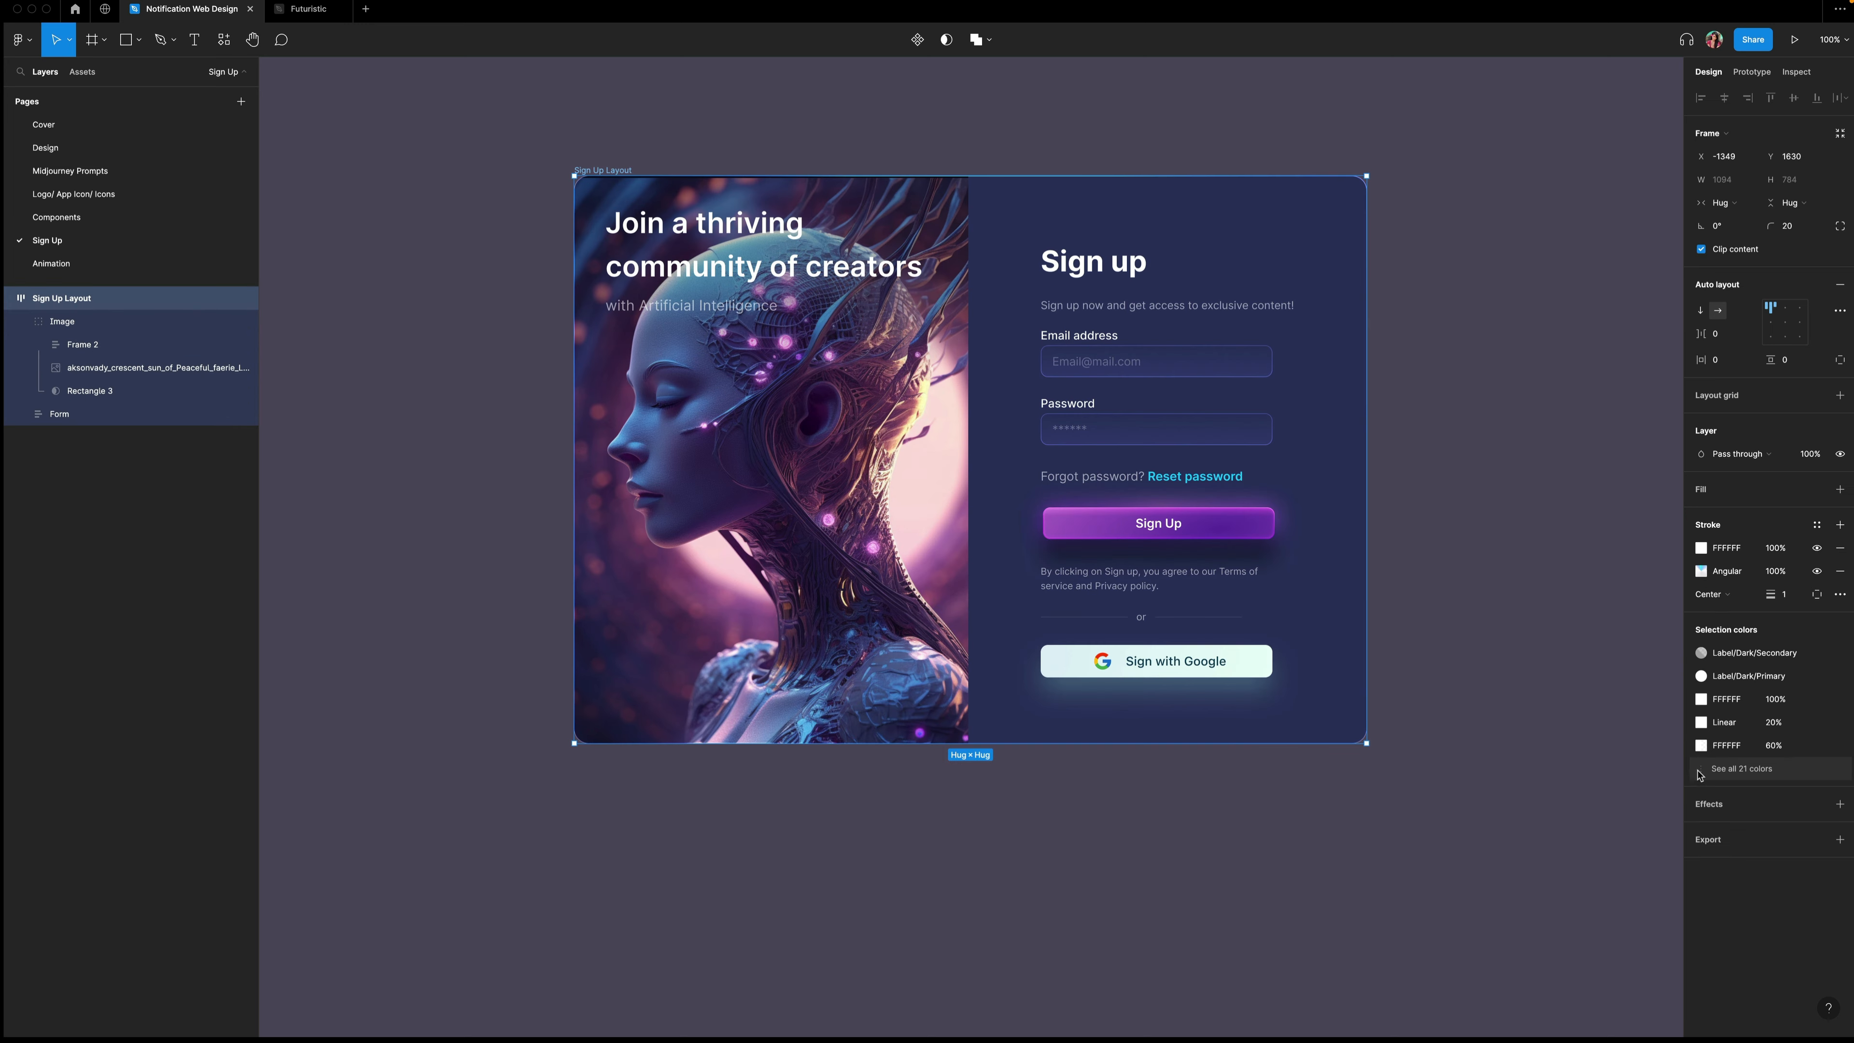
Add a drop shadow to the sign-up card with Y offset 100 and blur 100.
click(1724, 804)
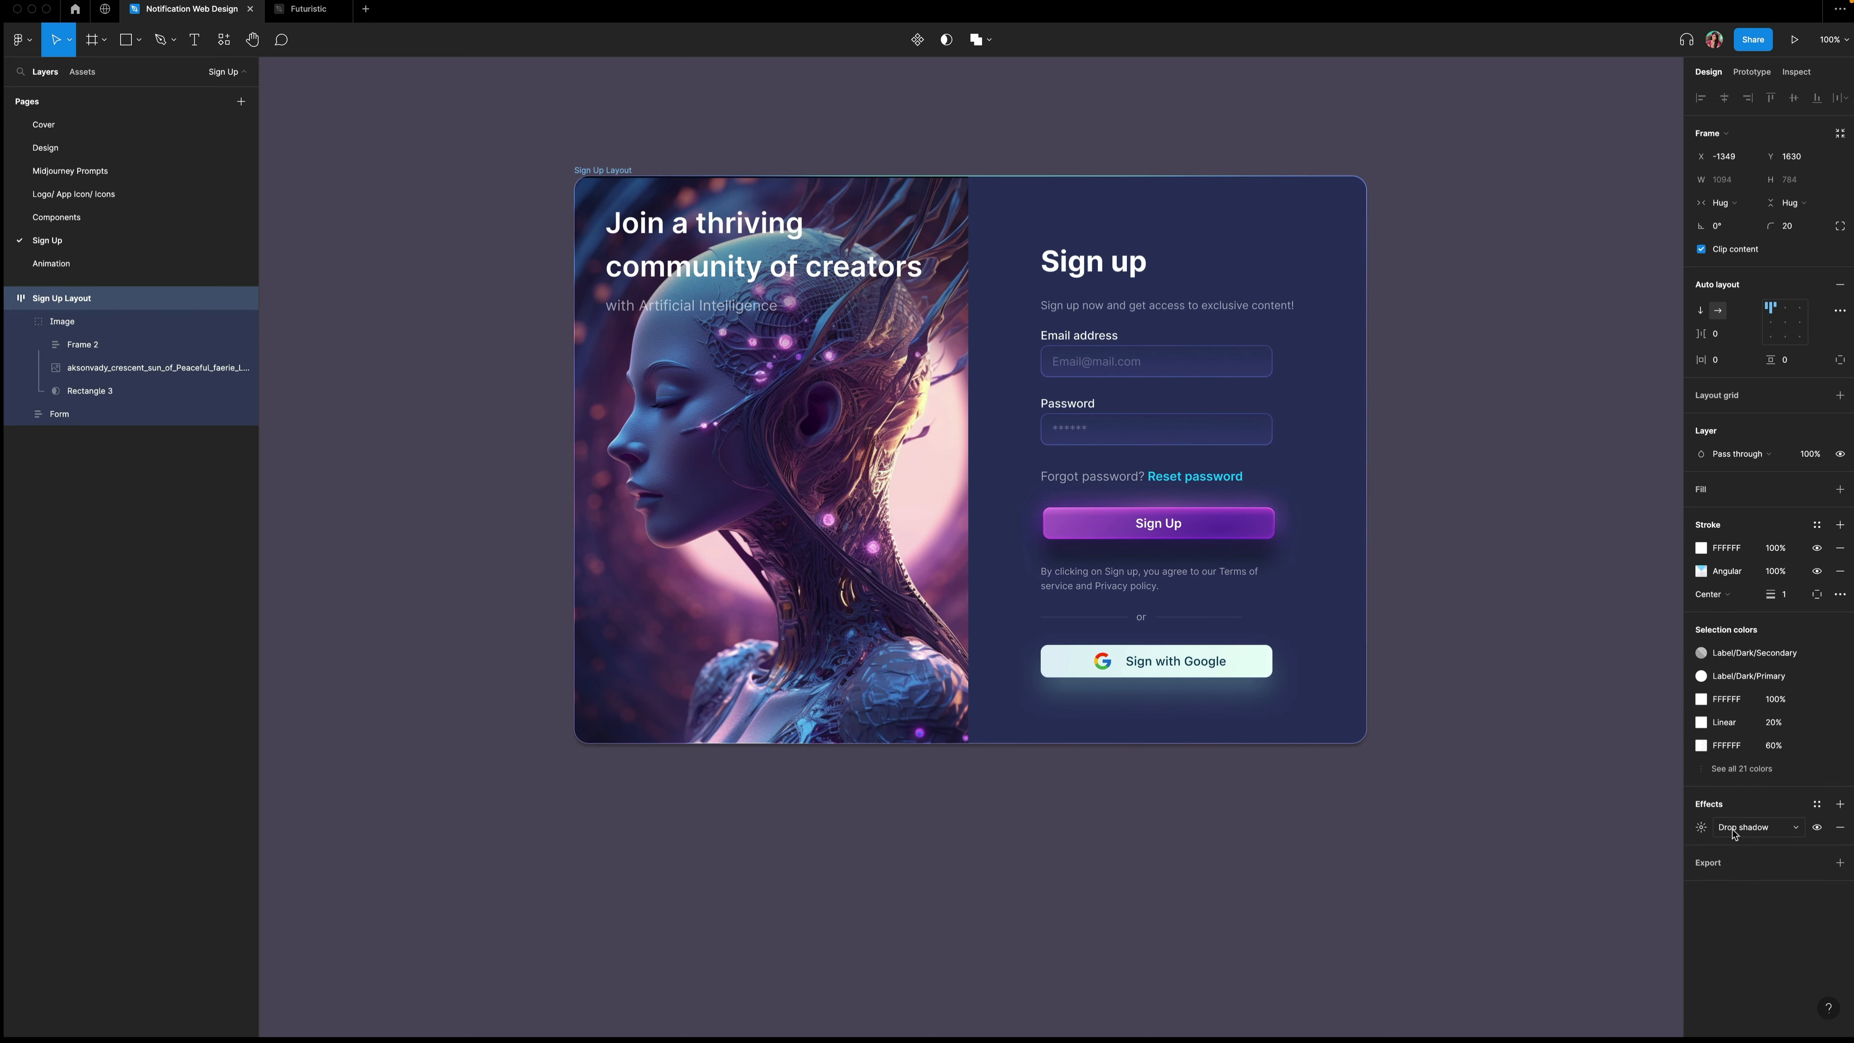
click(1700, 827)
click(1542, 887)
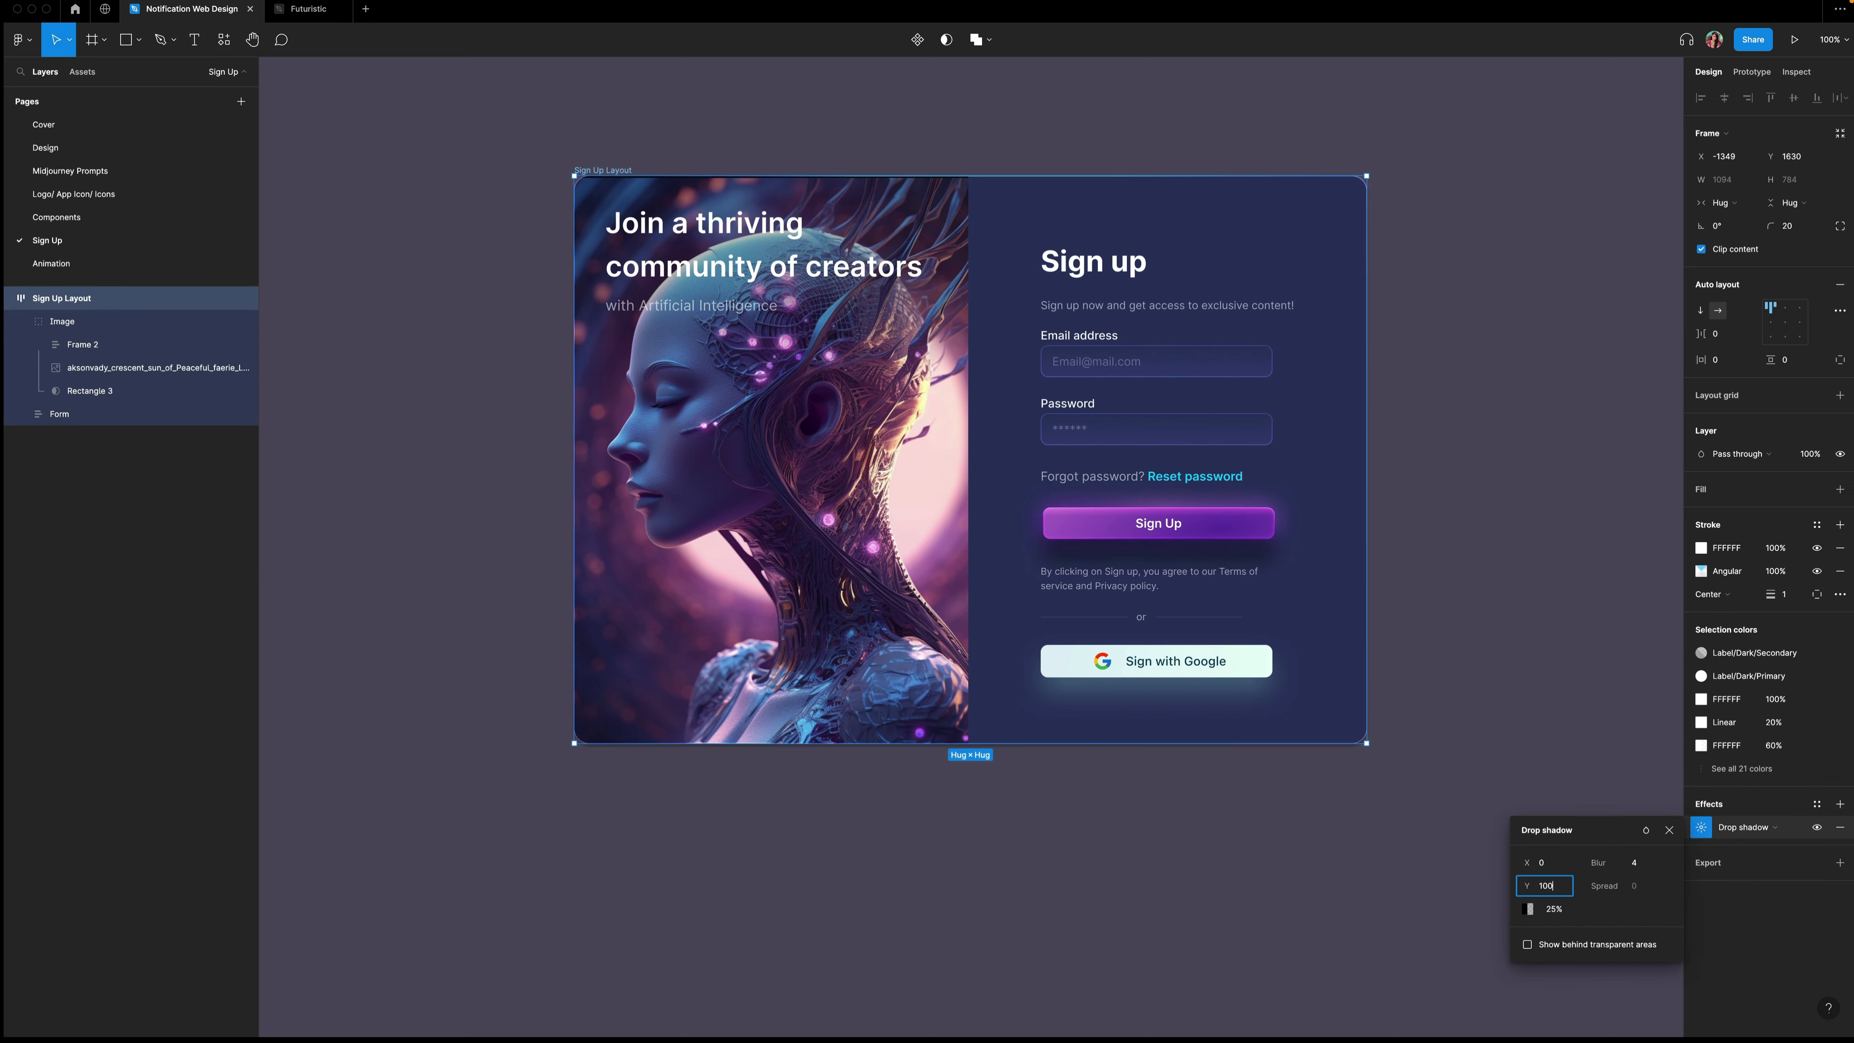
key(Tab)
text(100)
key(Return)
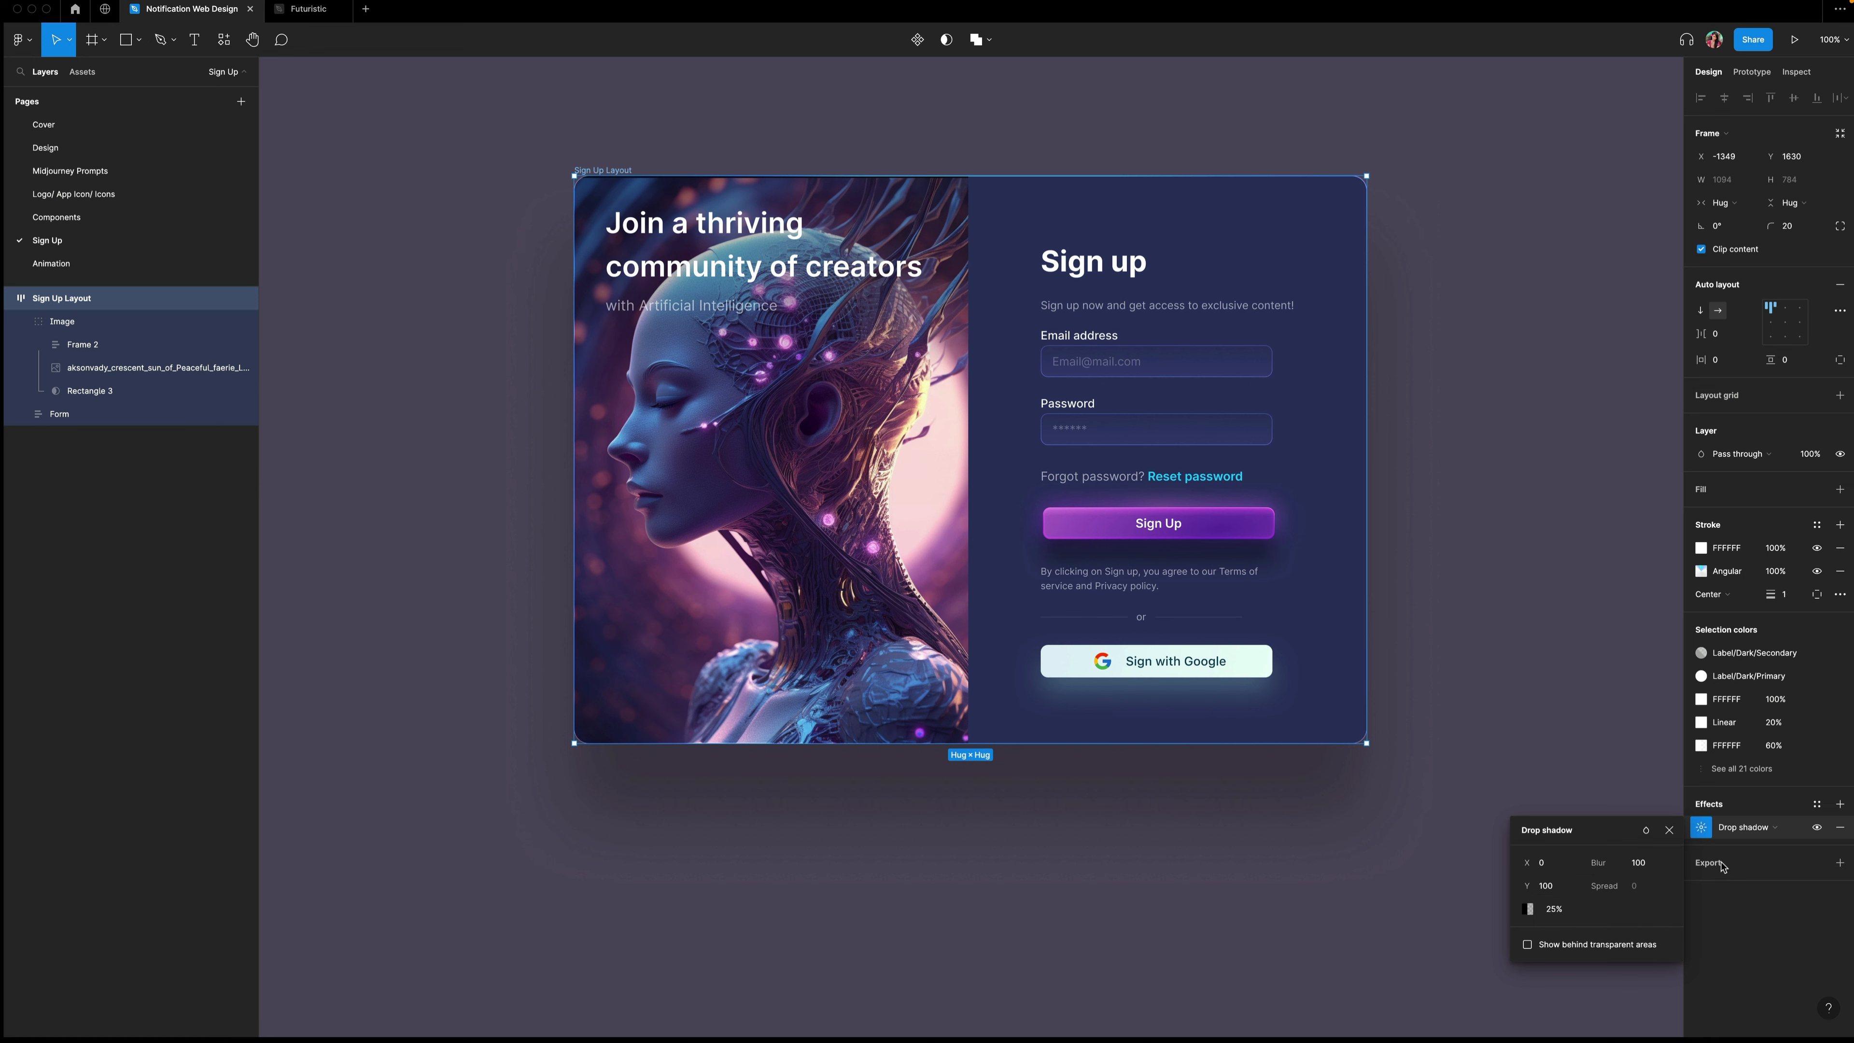
Add a second drop shadow to the card with Y offset 40, blur 80 and 50% opacity.
click(1839, 804)
click(1700, 827)
click(1515, 888)
key(Tab)
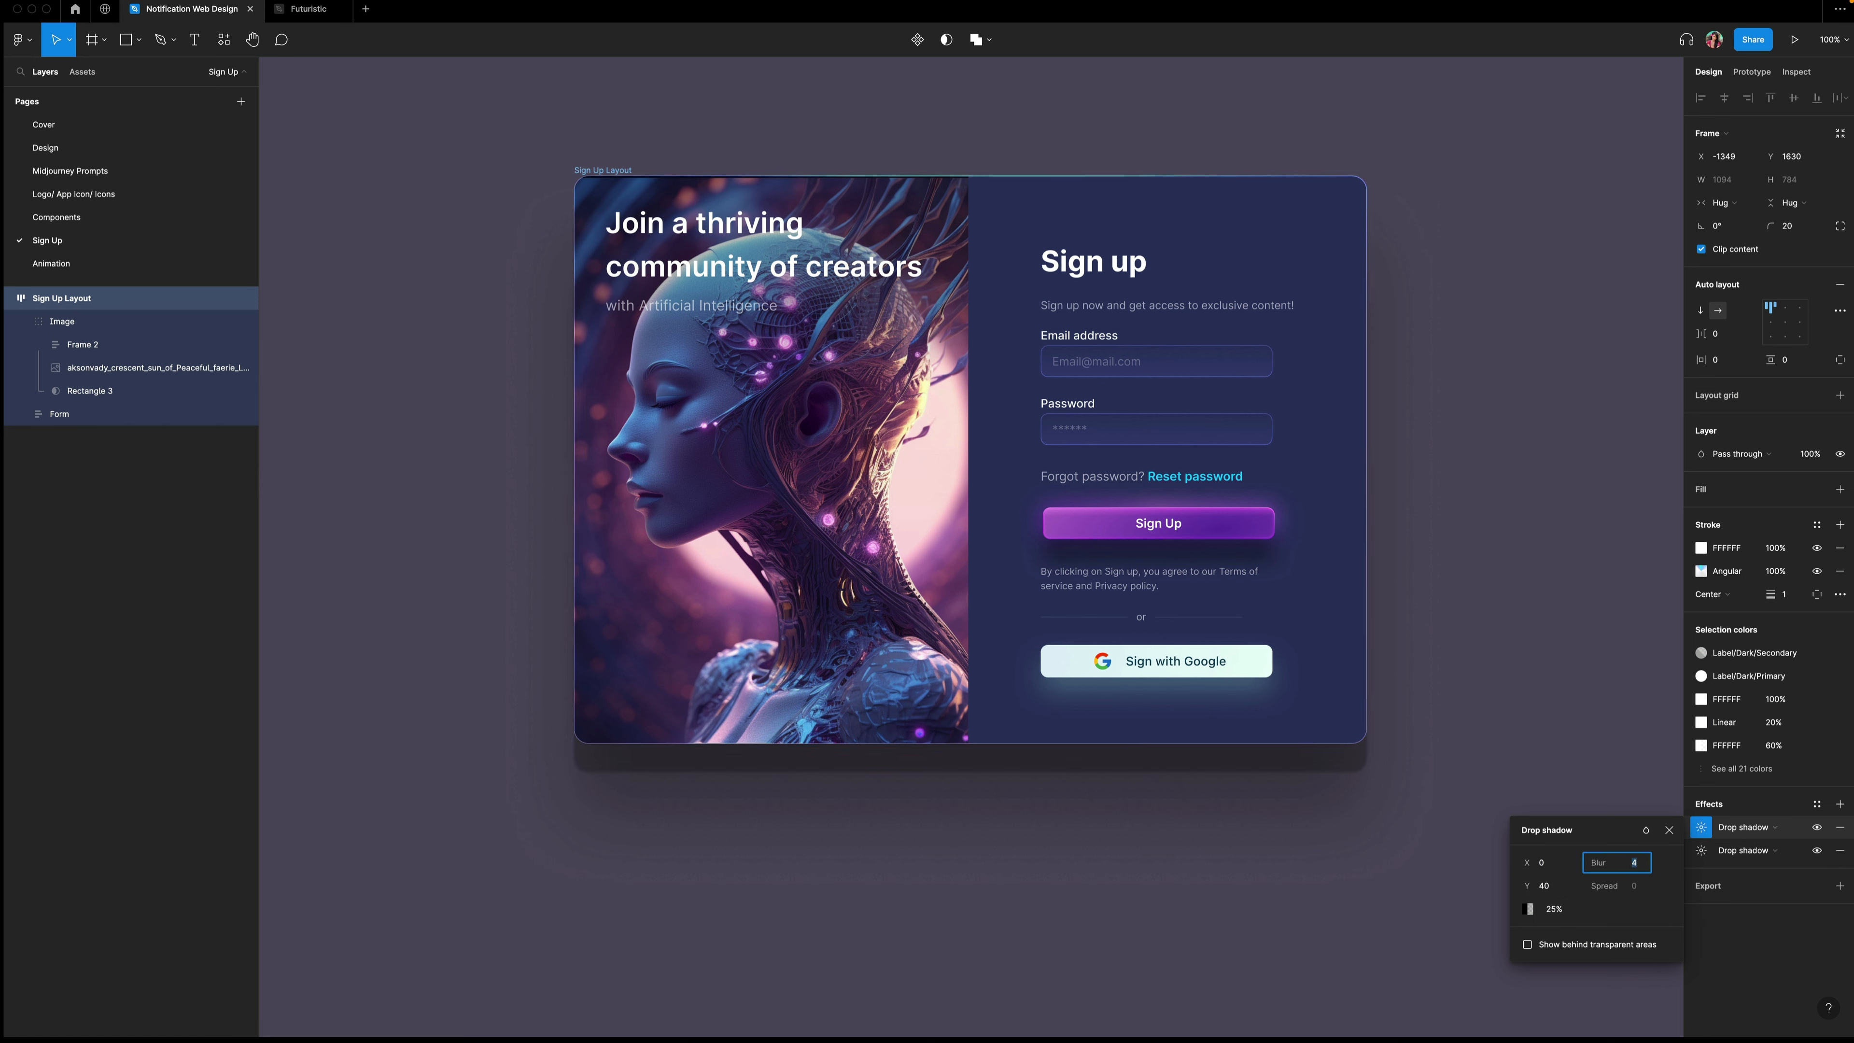
text(80)
click(1555, 910)
click(1559, 910)
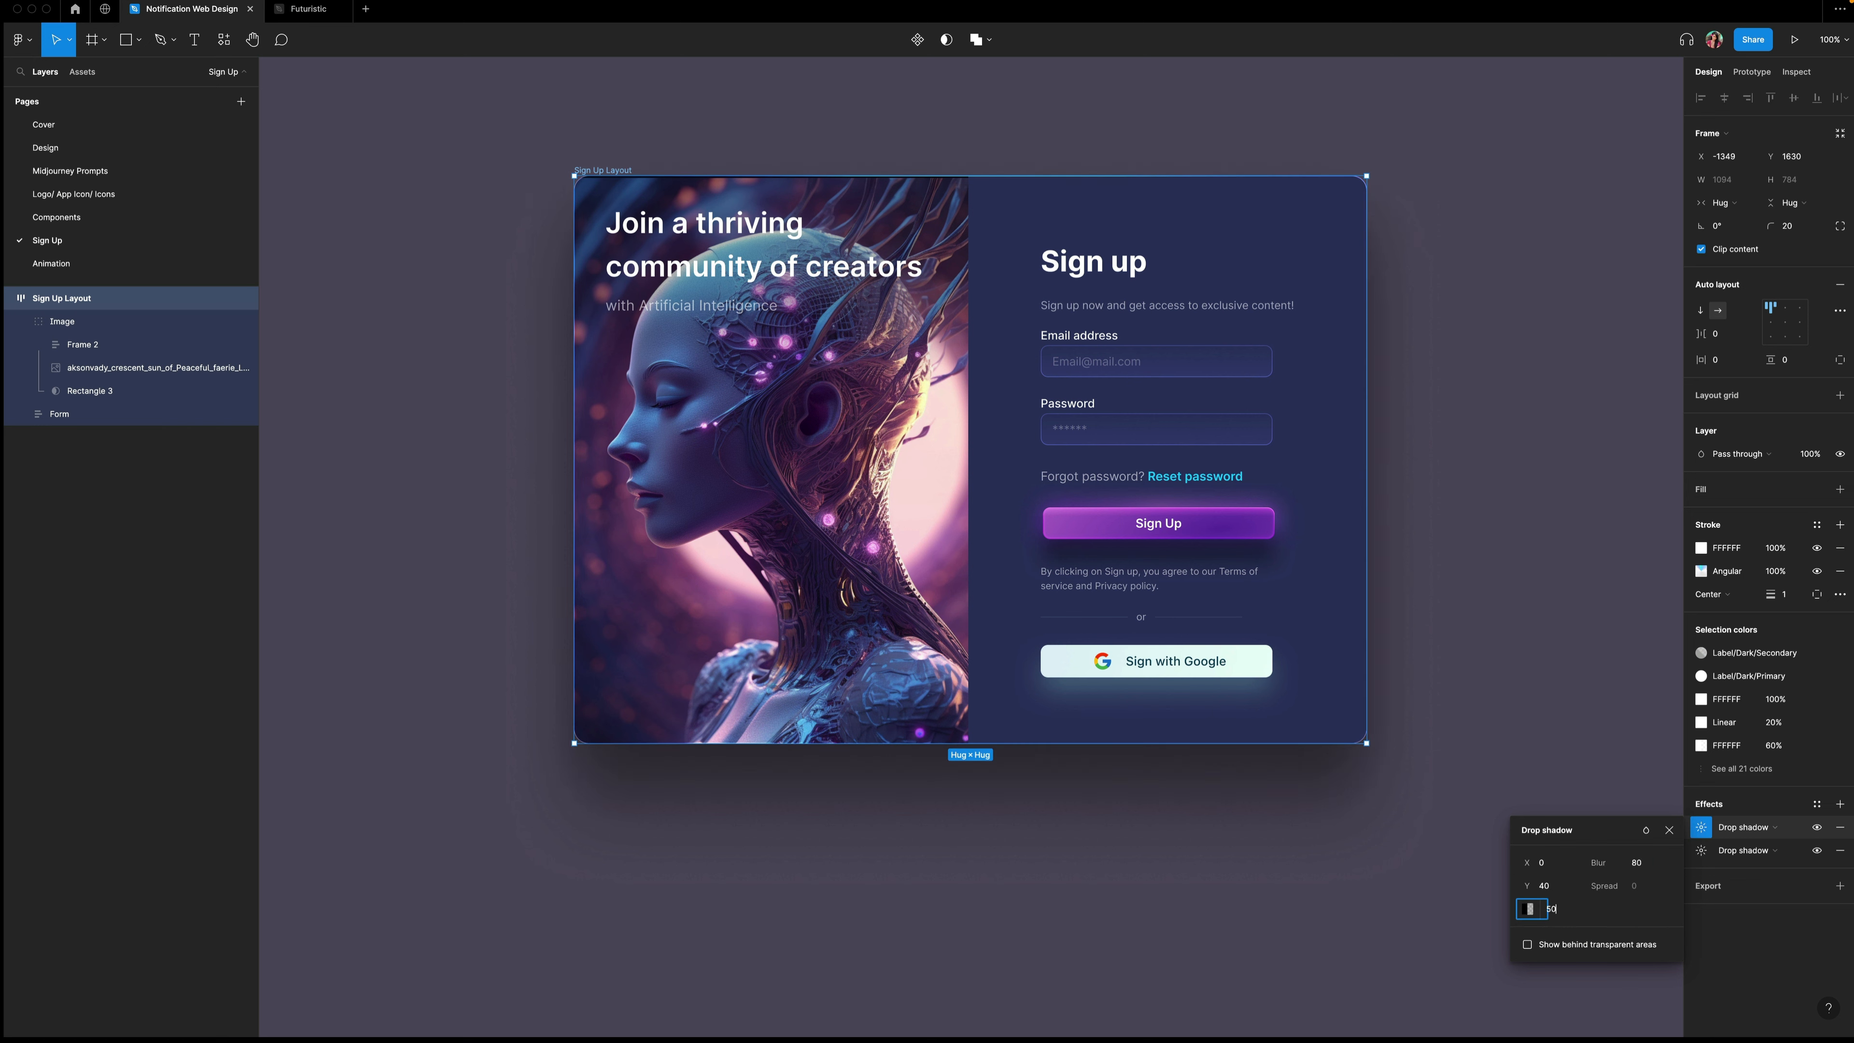
key(Return)
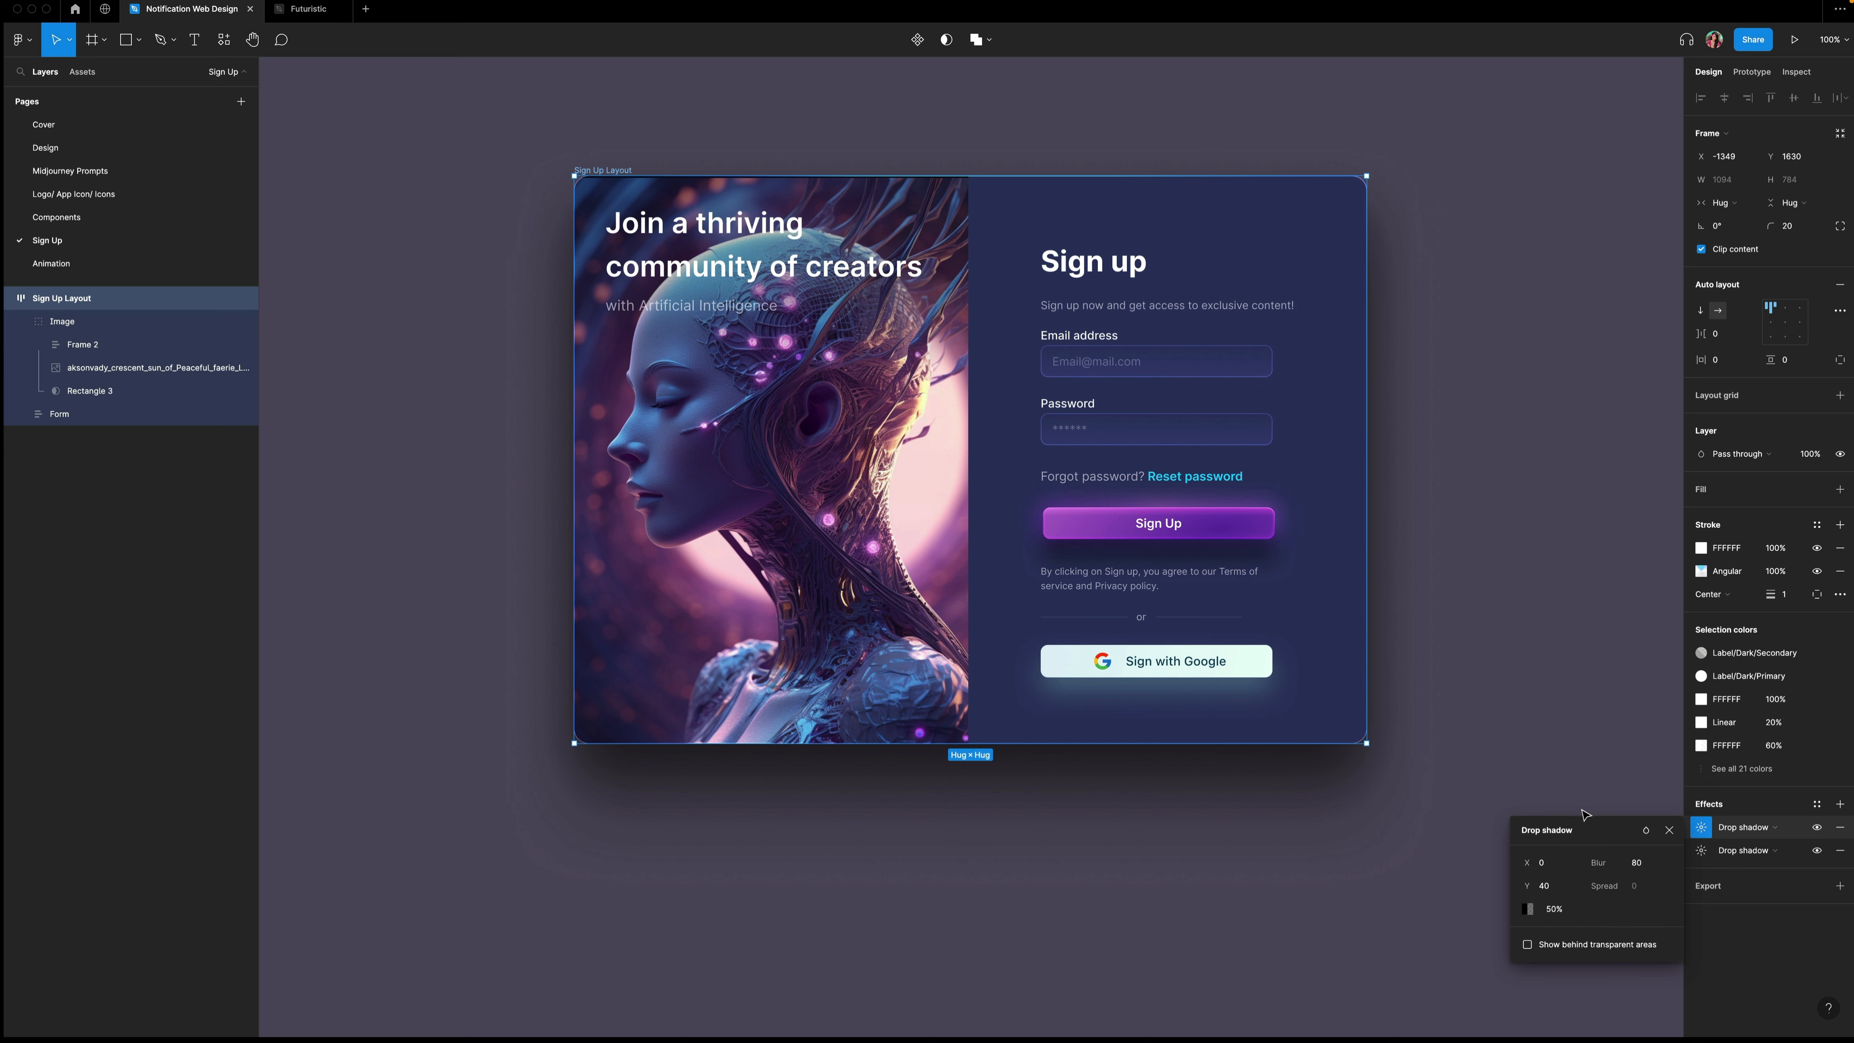
click(1669, 831)
click(1639, 816)
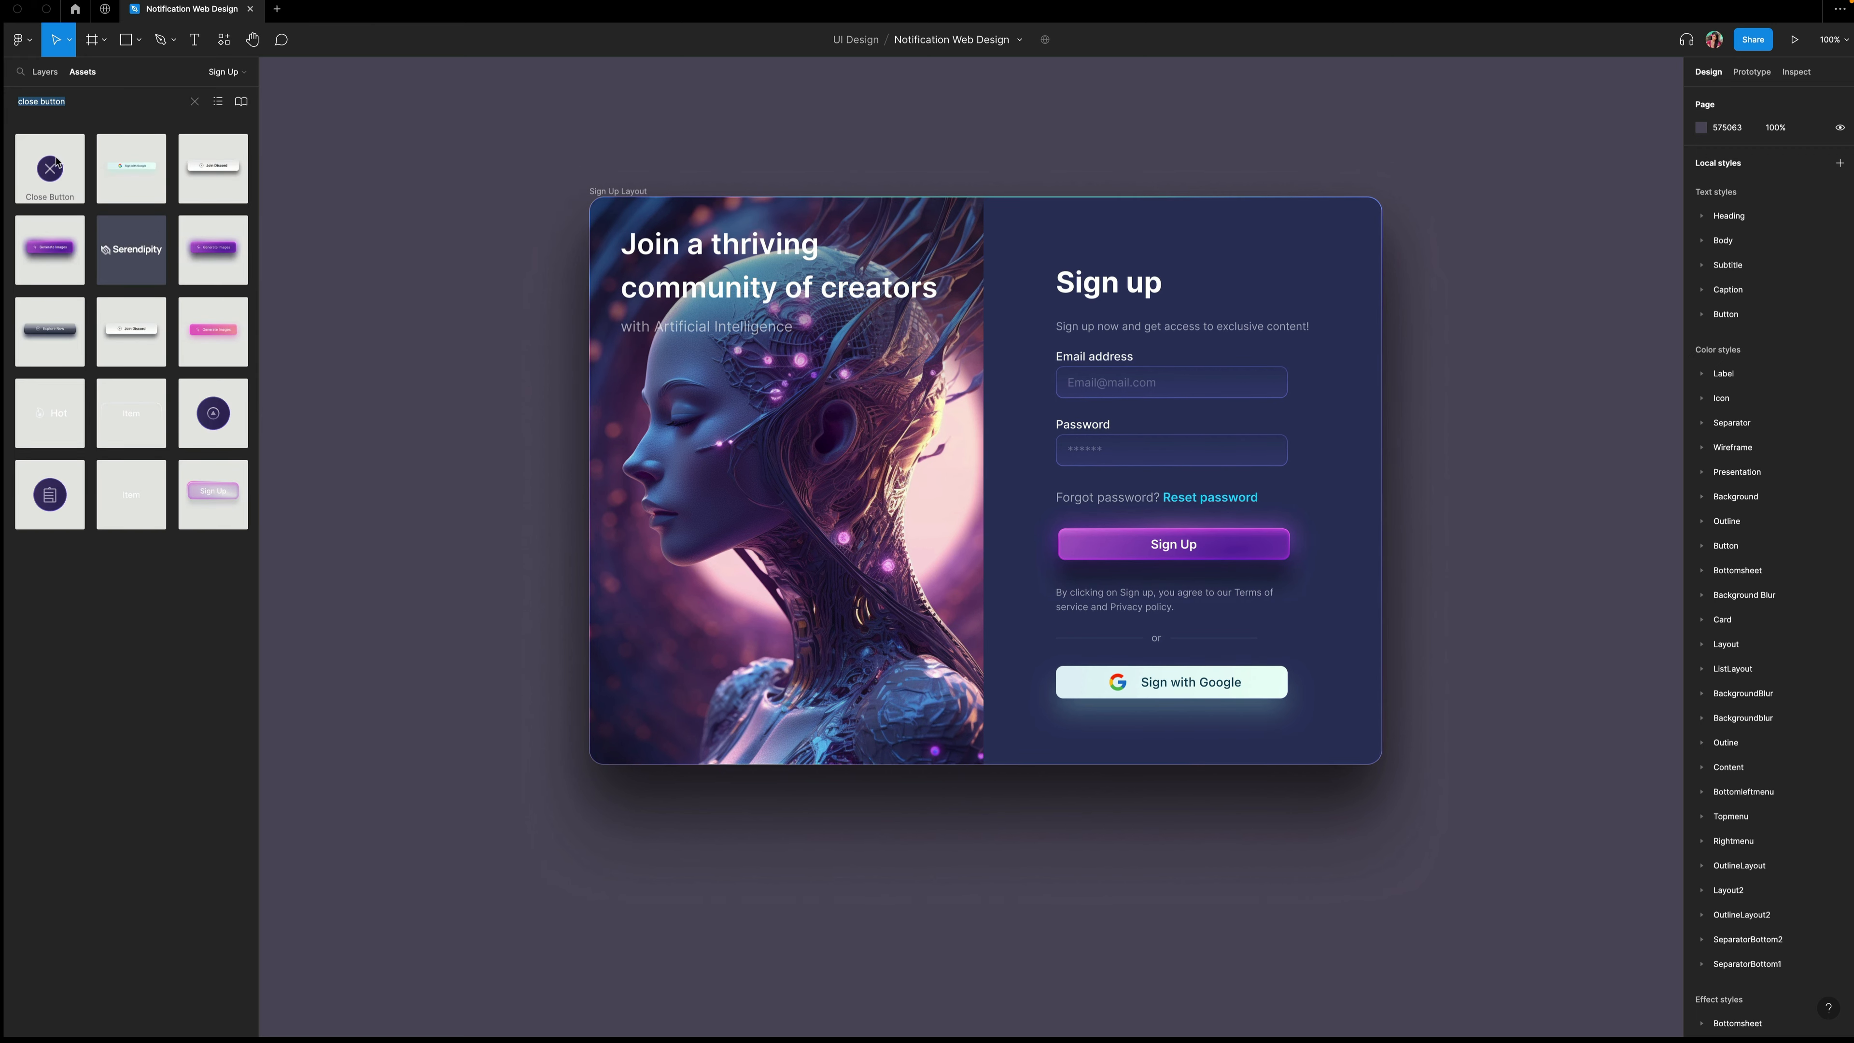
Place the Close Button component from the assets onto the sign-up card's form.
drag(52, 175, 784, 205)
mouse_move(1345, 227)
mouse_down()
mouse_move(1506, 211)
mouse_move(1330, 215)
mouse_move(1348, 232)
mouse_up()
click(1472, 171)
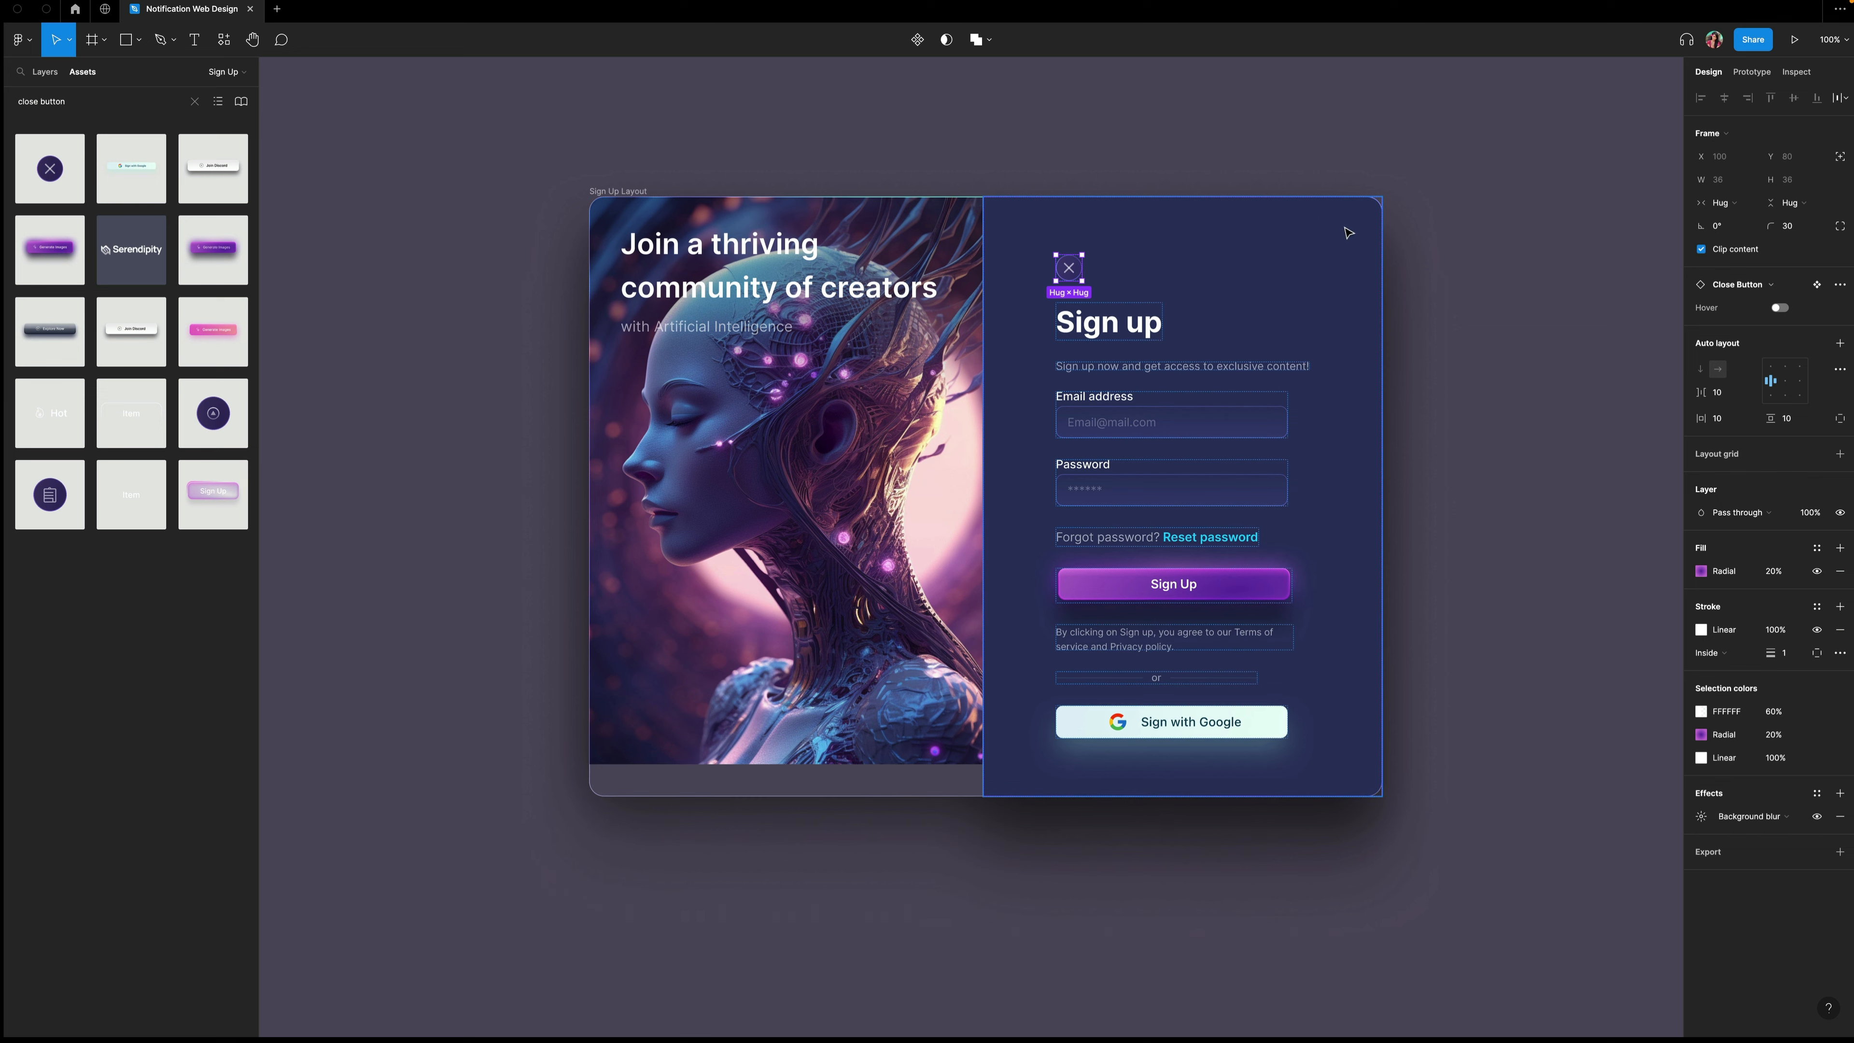
Move the close button out of the form layer and nudge it into the card's top-right corner.
click(45, 72)
drag(84, 462, 71, 312)
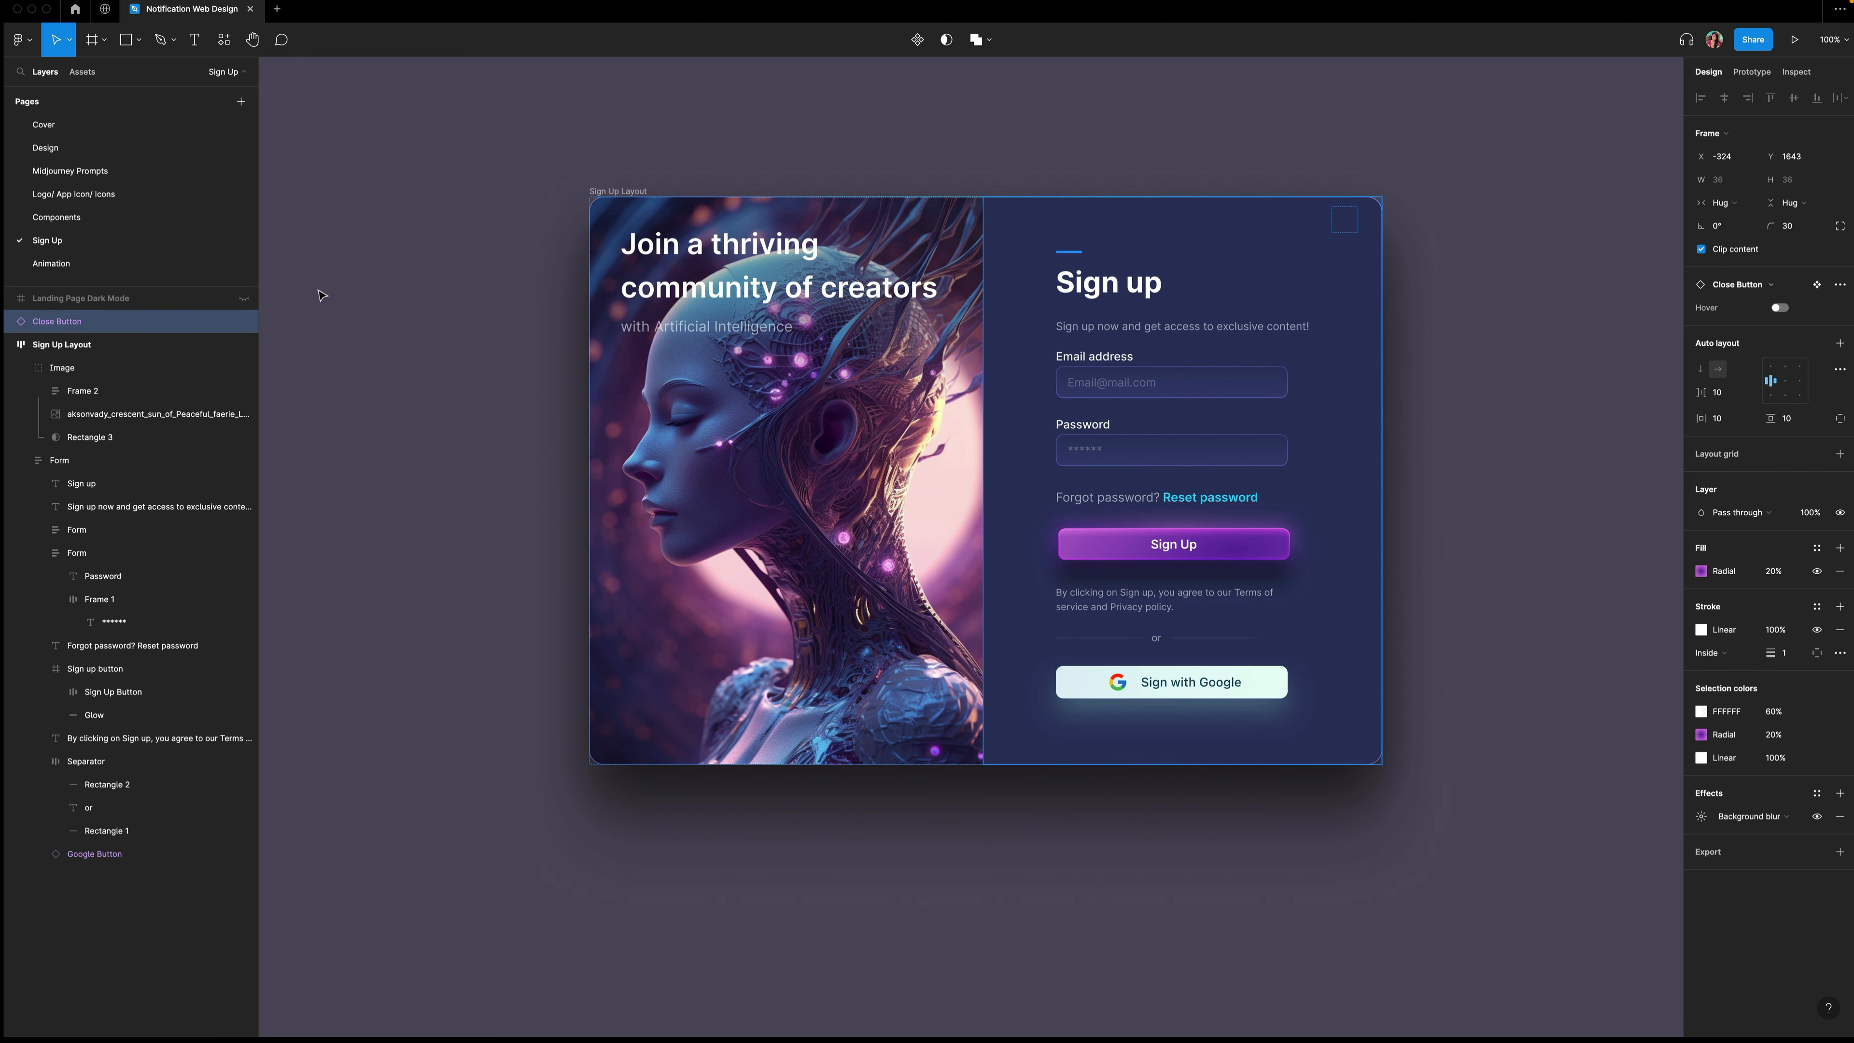
drag(84, 461, 81, 314)
key(shift+Up)
key(shift+Up)
key(shift+Up)
key(shift+Up)
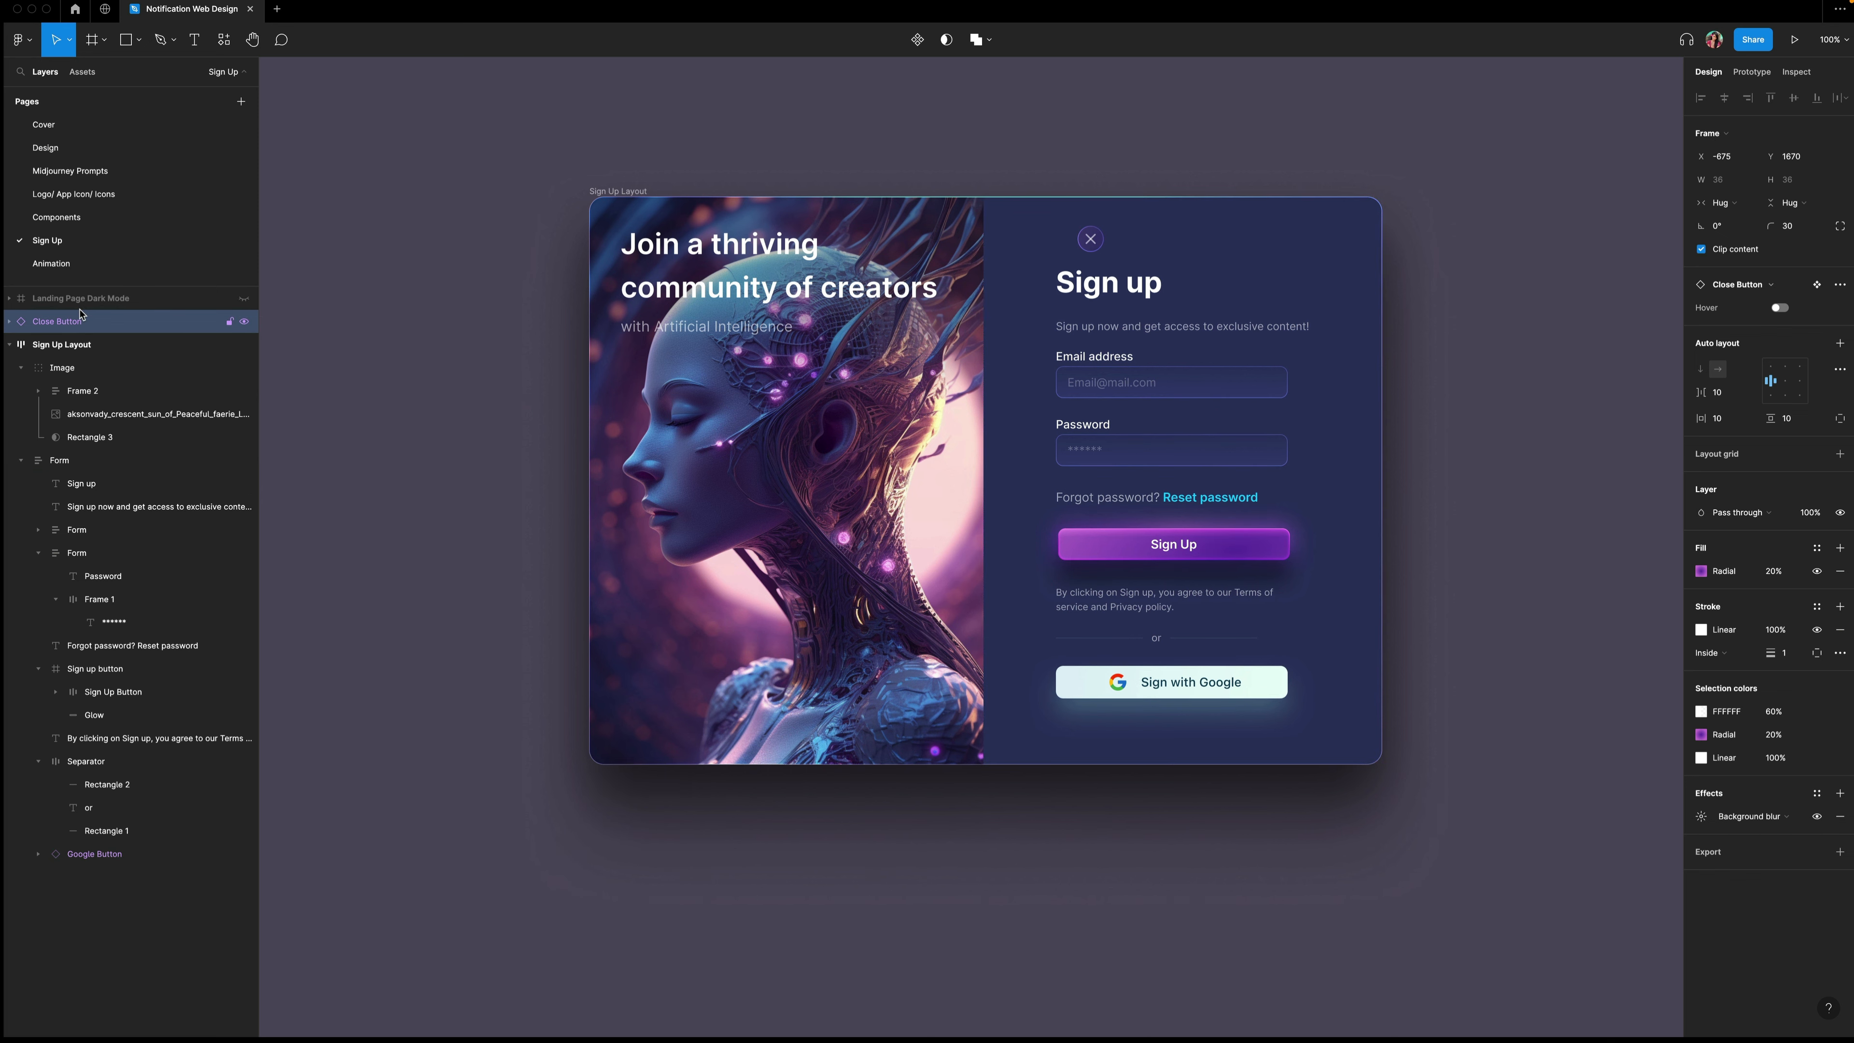
key(shift+Right)
key(shift+Right)
key(shift+Right)
key(shift+Right)
key(shift+Right)
key(shift+Right)
key(shift+Right)
key(shift+Right)
key(shift+Right)
key(shift+Right)
key(shift+Right)
key(shift+Right)
key(shift+Right)
key(shift+Right)
key(shift+Right)
key(shift+Right)
key(shift+Right)
key(shift+Right)
key(shift+Right)
key(shift+Right)
Frame the sign-up card and close button together and rename the frame Sign Up.
scroll(530, 150, right, 1)
drag(521, 144, 1561, 959)
right_click(1114, 477)
click(1149, 671)
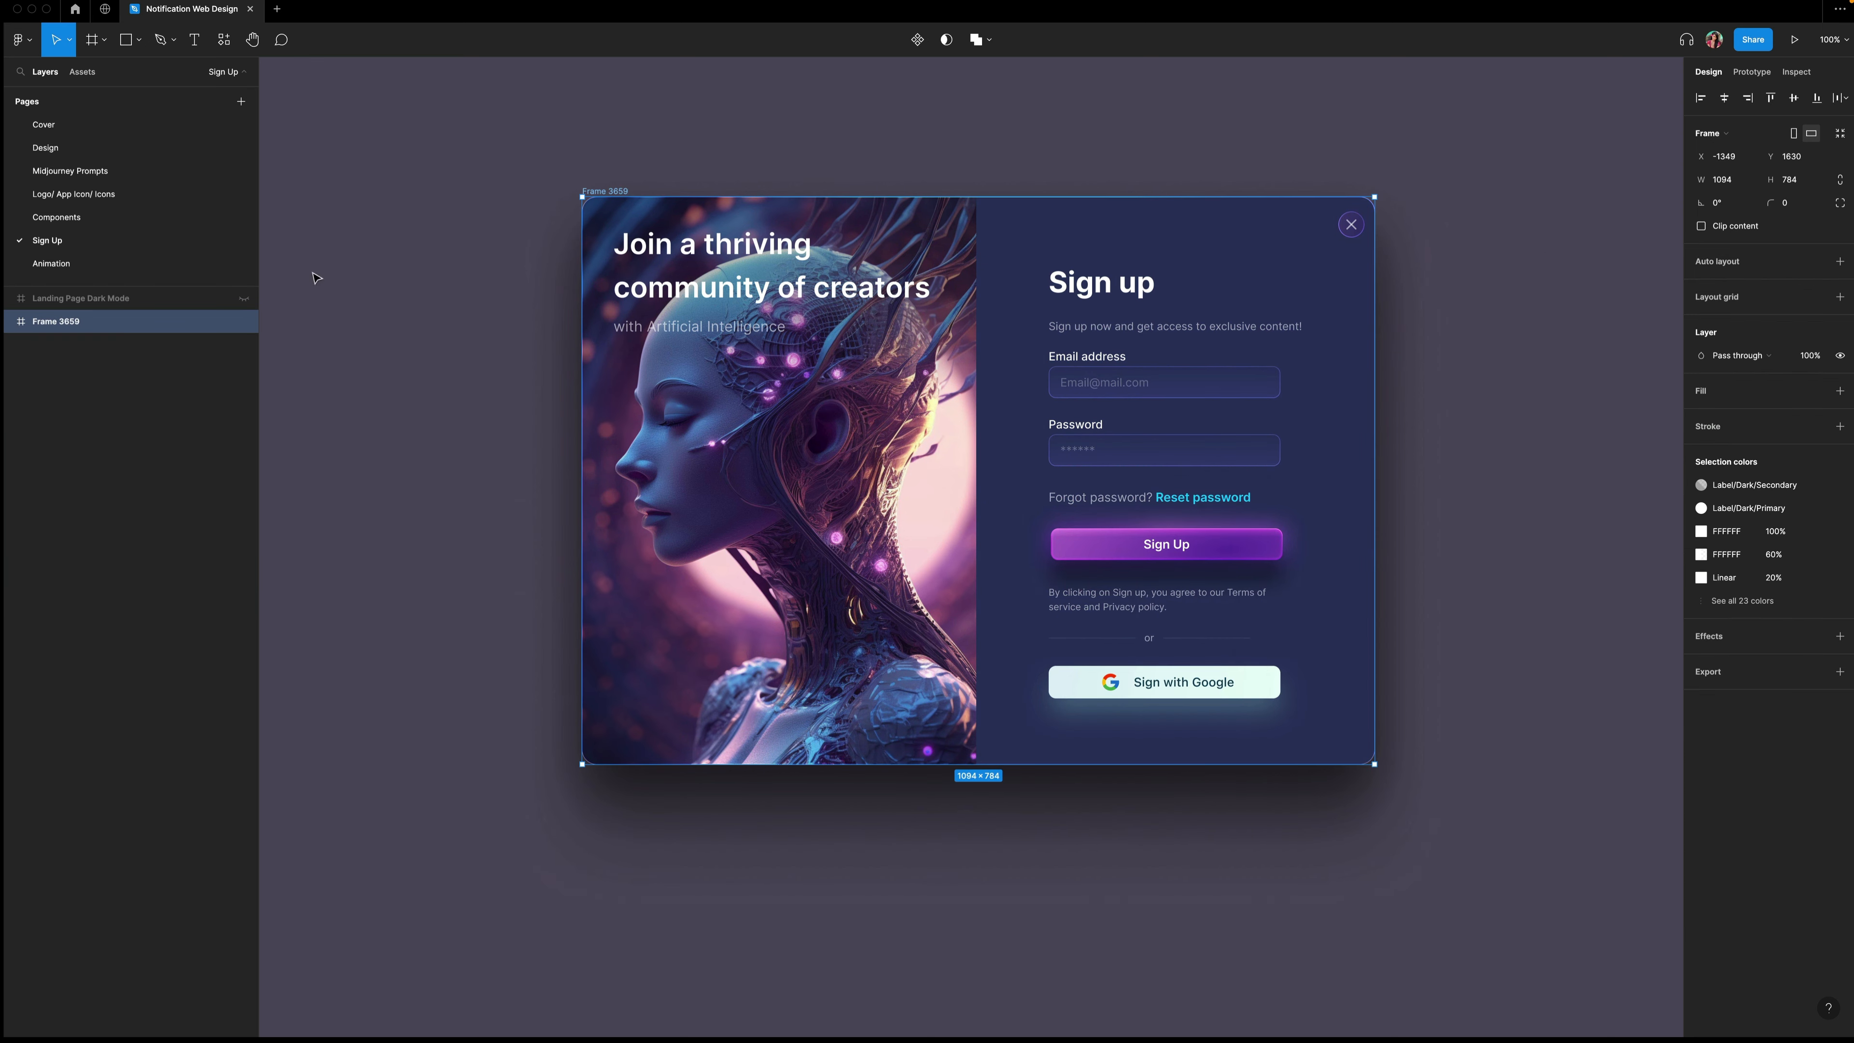
double_click(55, 321)
text(Sign Up)
key(Return)
Nudge the close button up by one pixel inside the Sign Up frame.
click(9, 322)
click(73, 344)
key(shift+2)
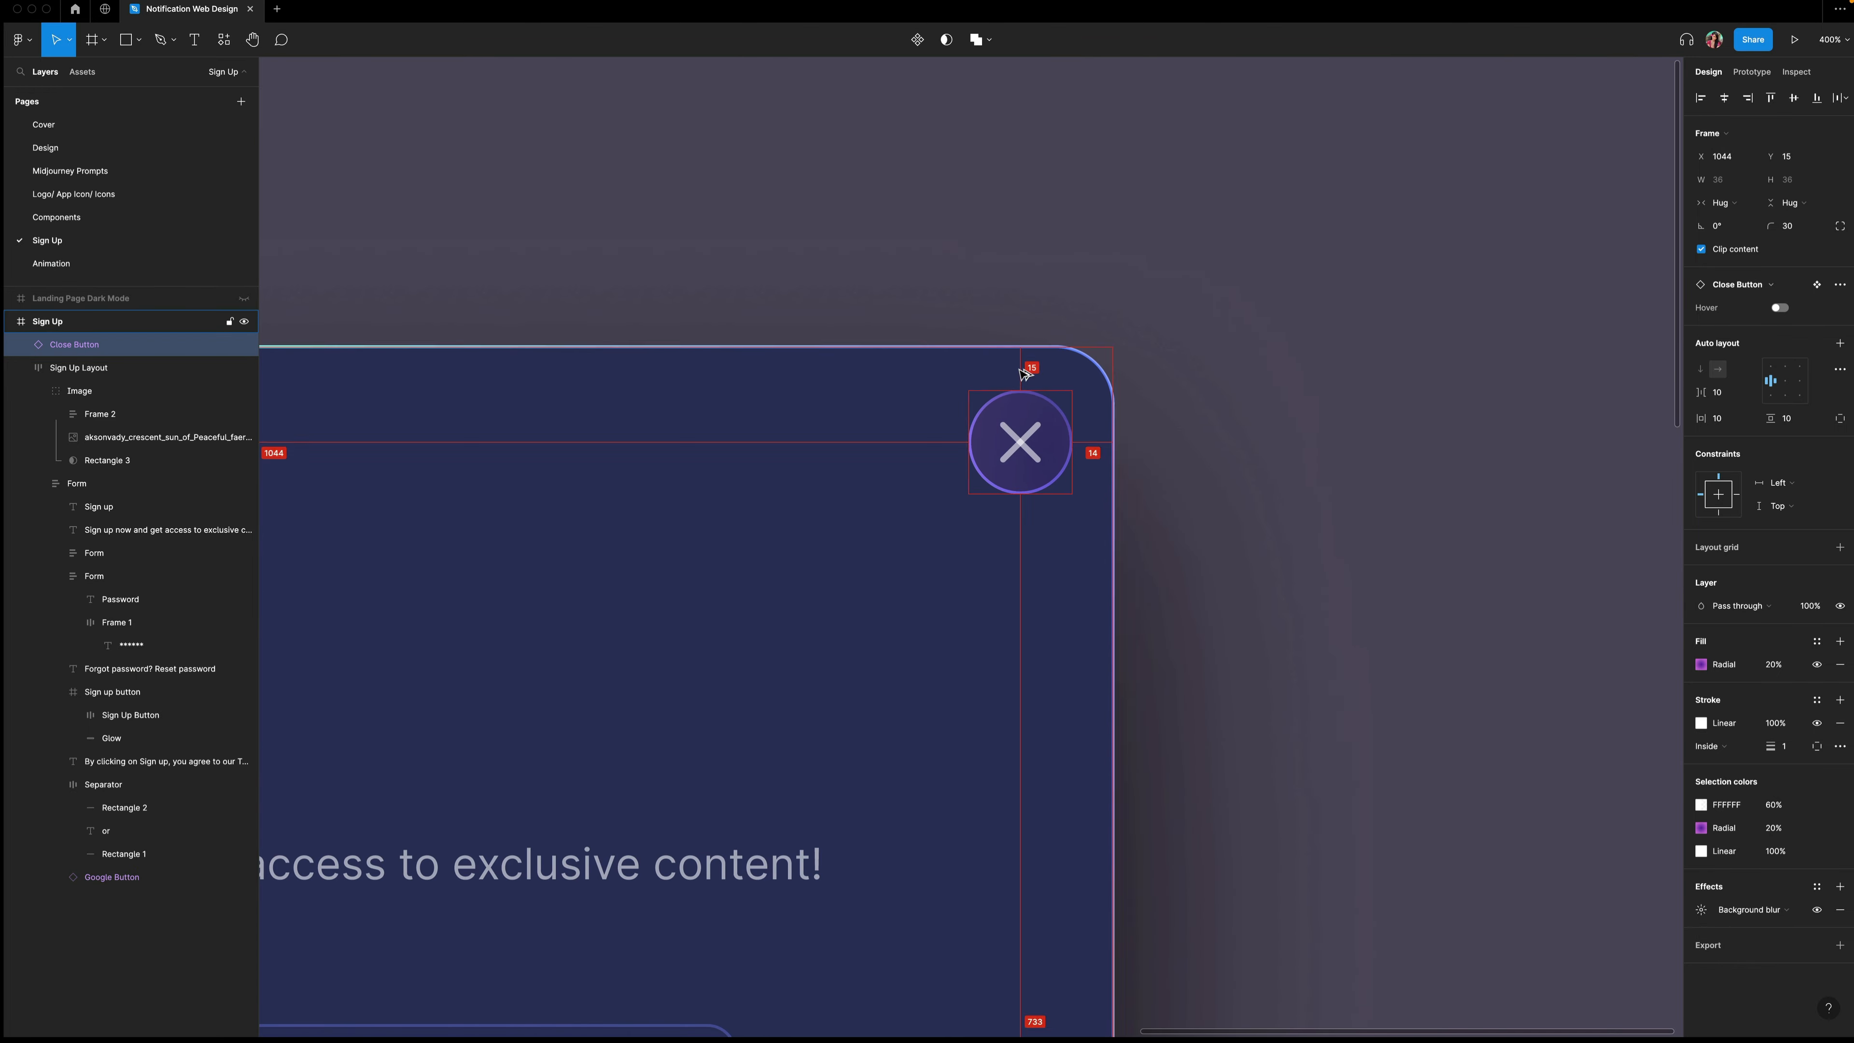
key(Up)
click(34, 368)
click(24, 368)
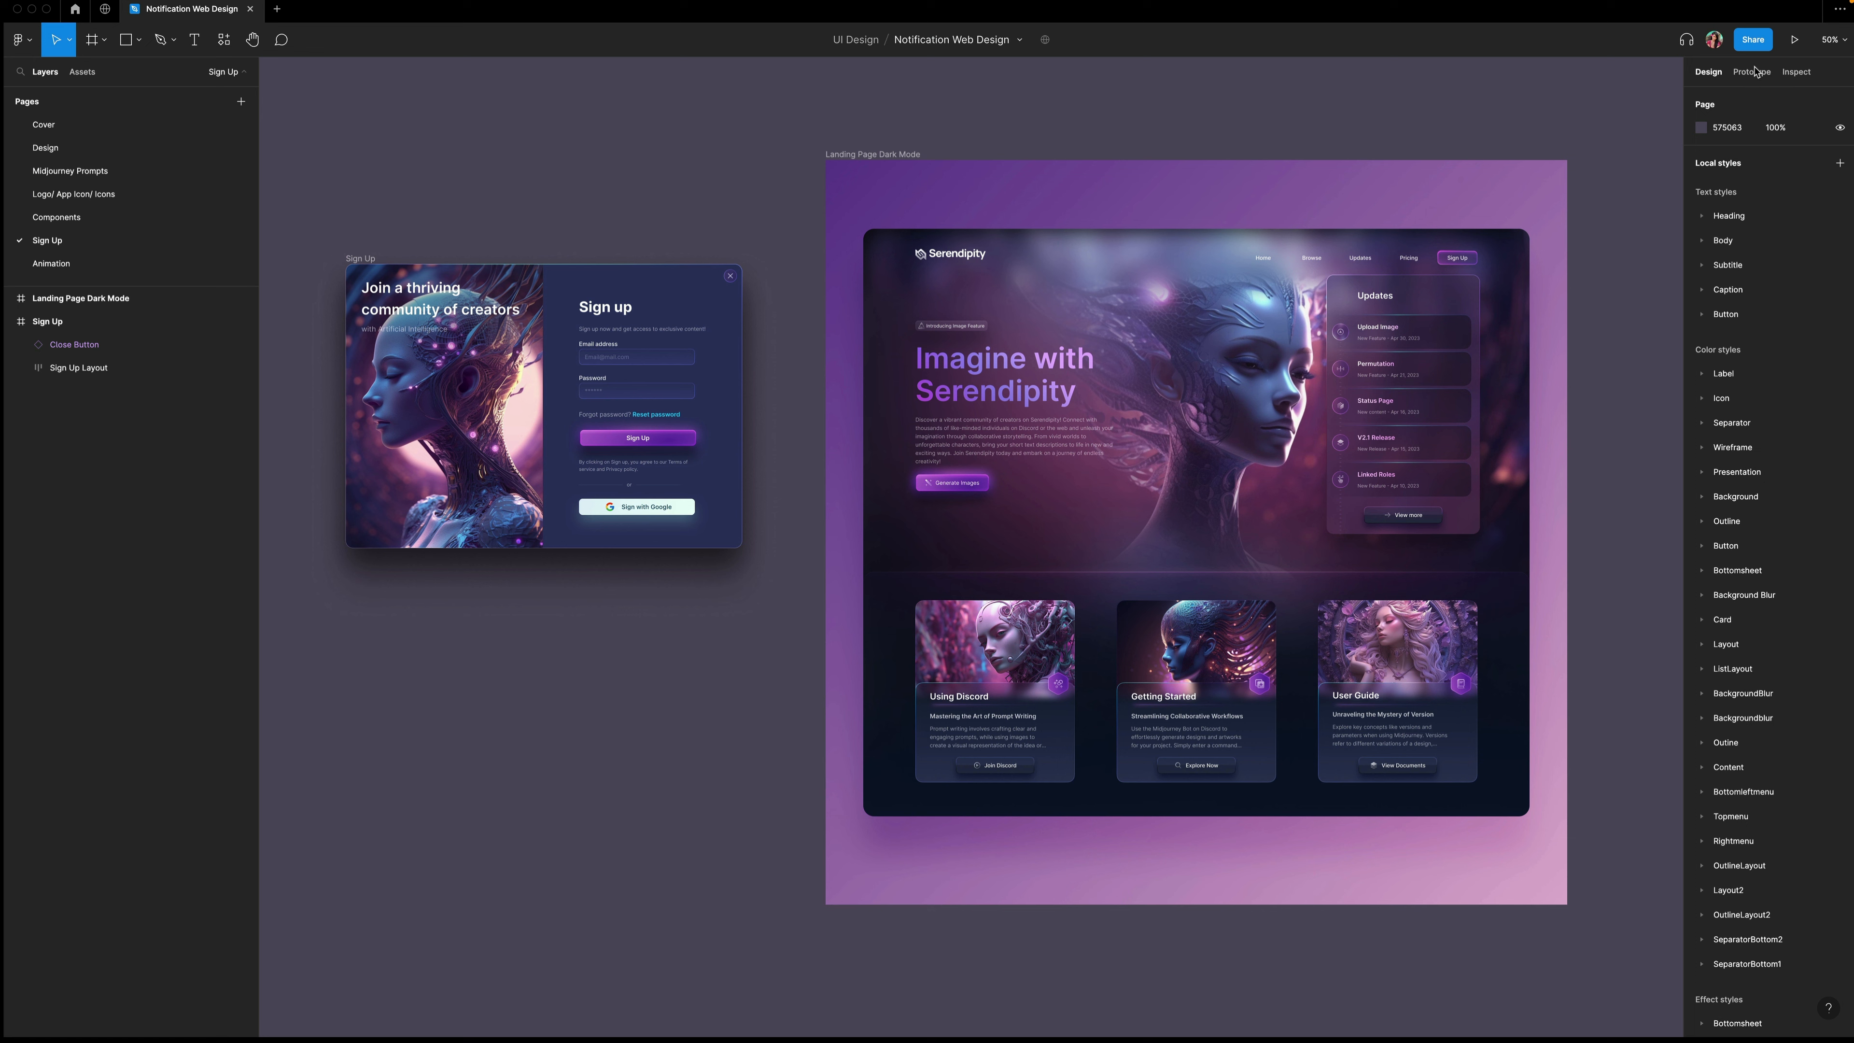
Connect the navigation's Sign Up button to the Sign Up frame as a prototype interaction.
click(1757, 75)
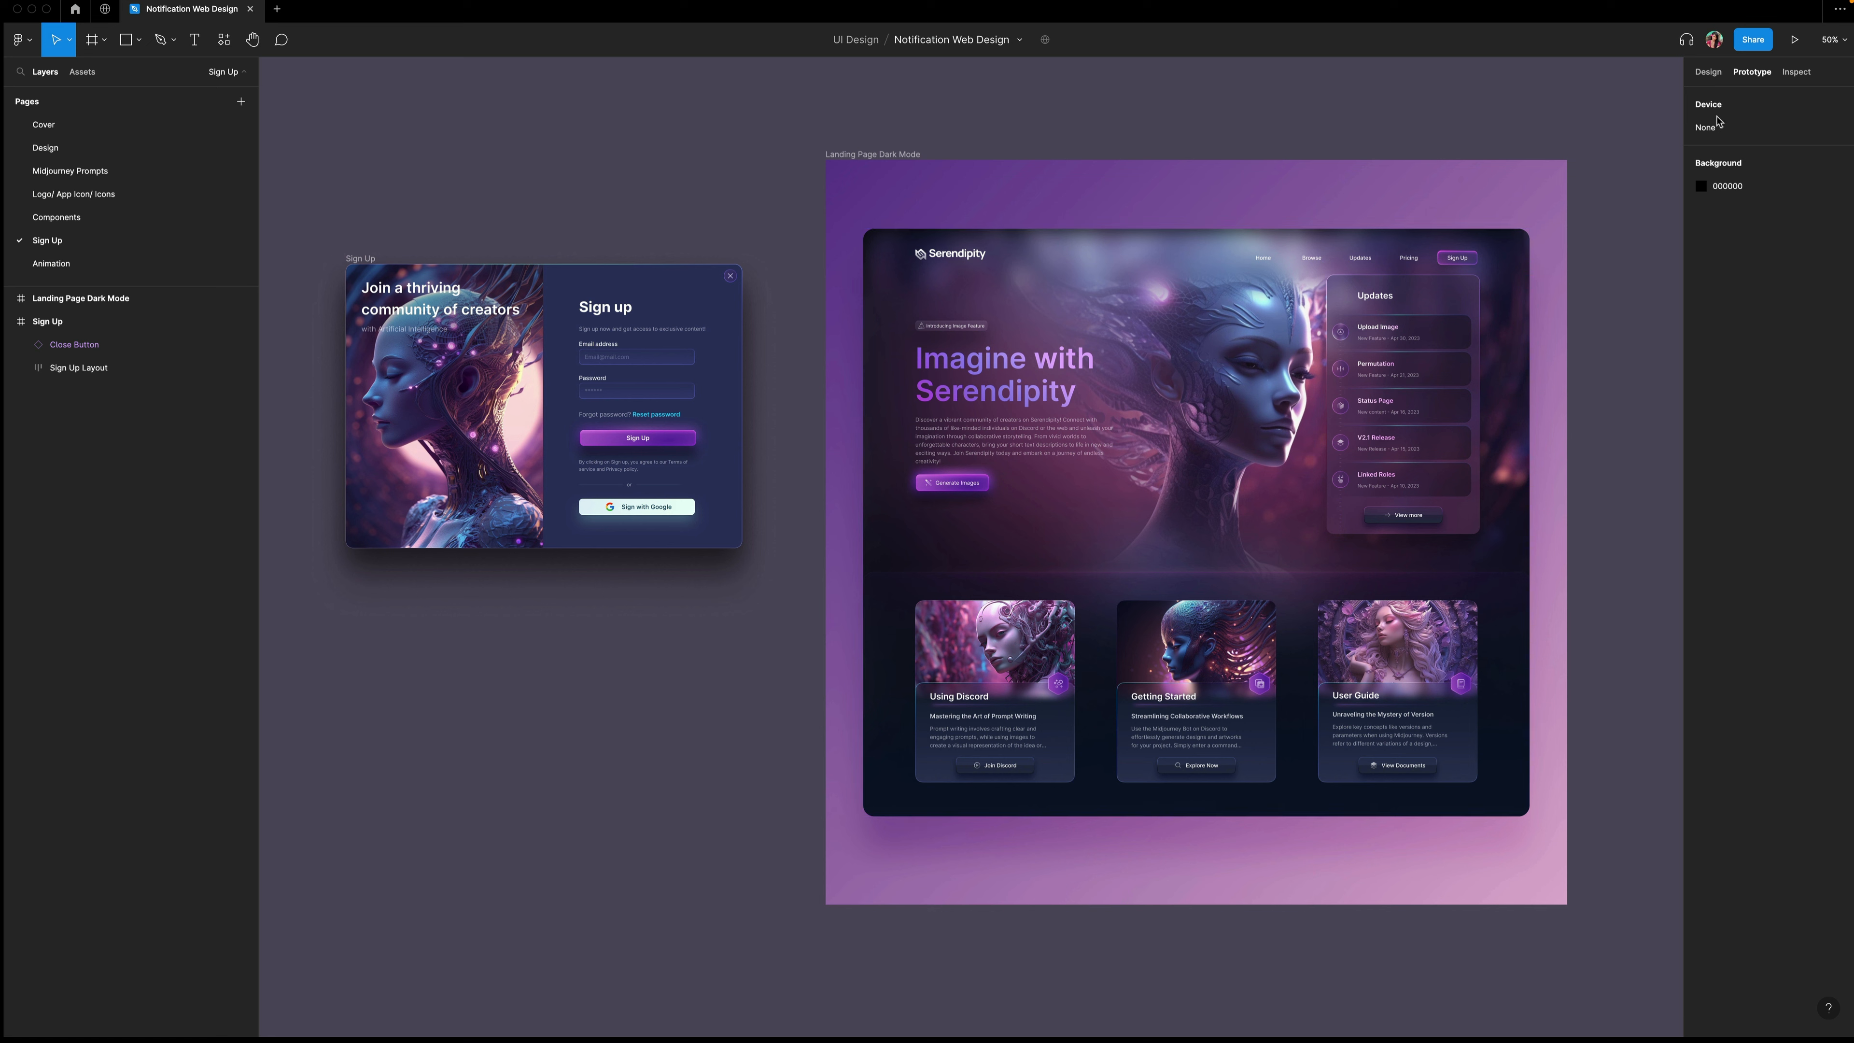
double_click(1460, 256)
double_click(1460, 255)
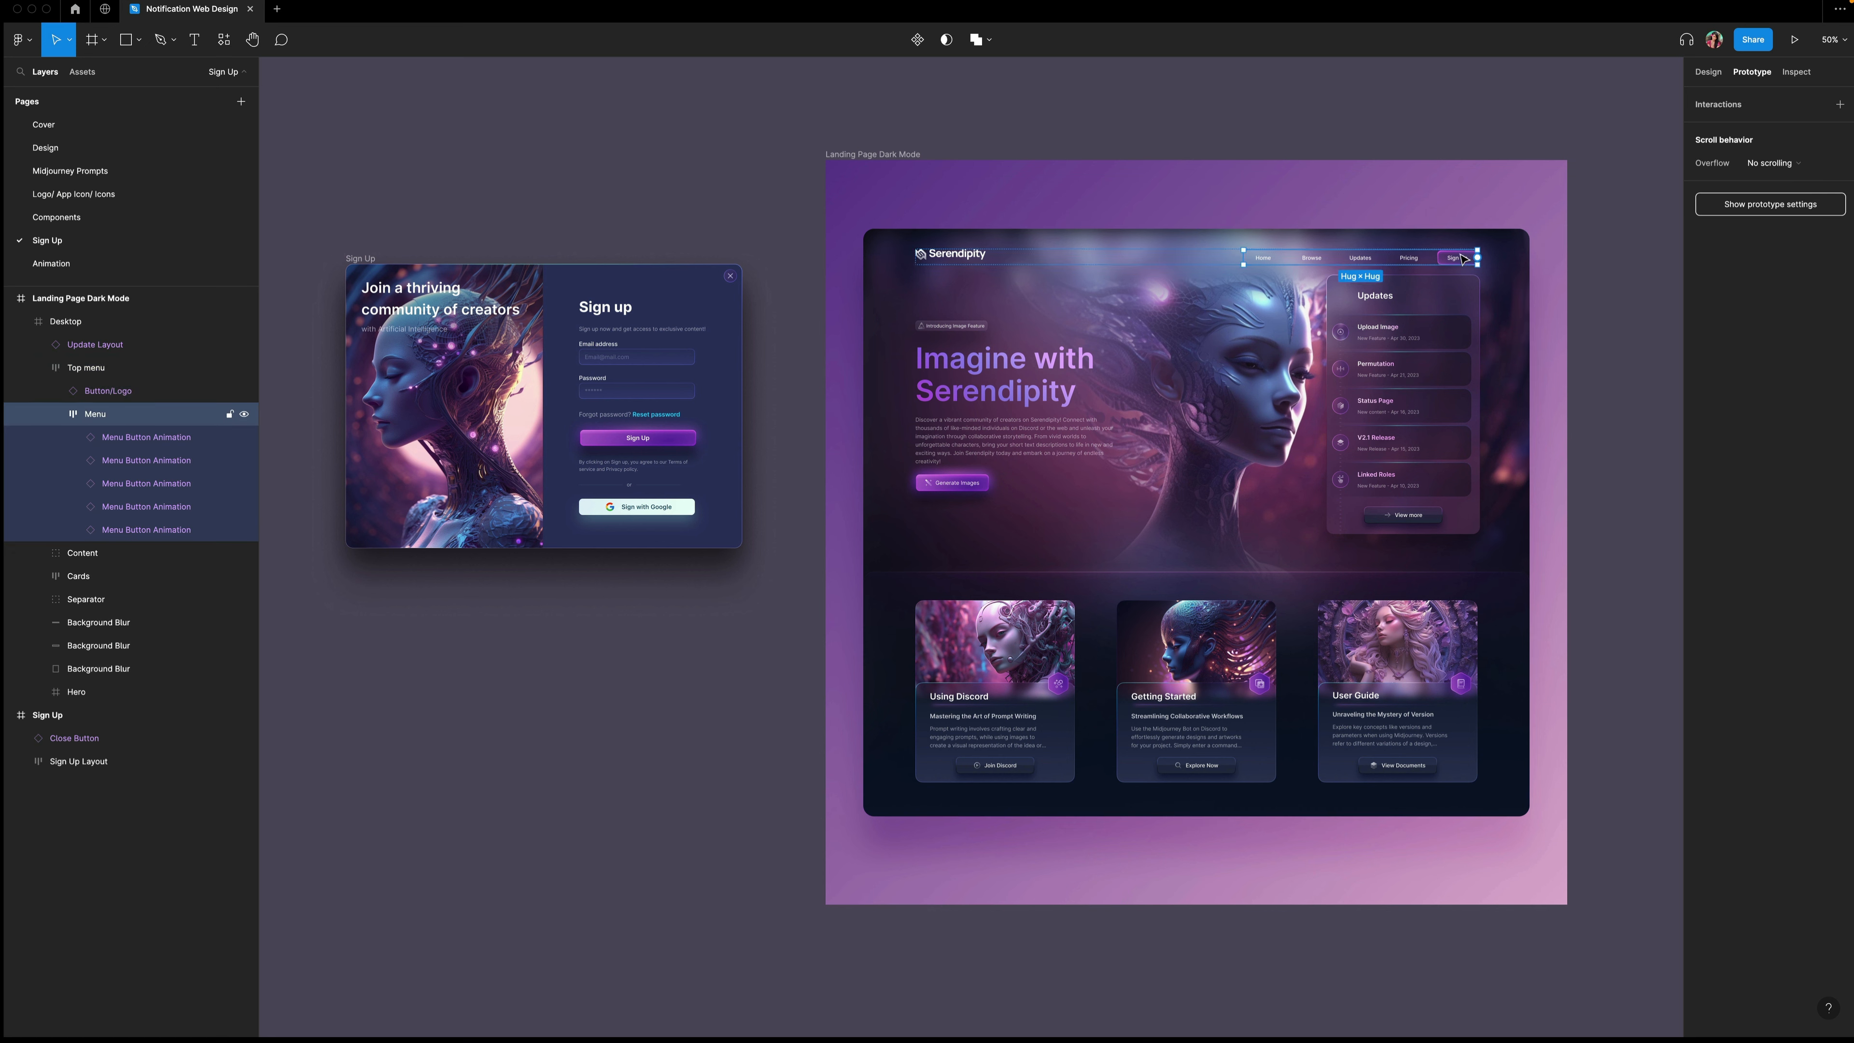
double_click(1456, 260)
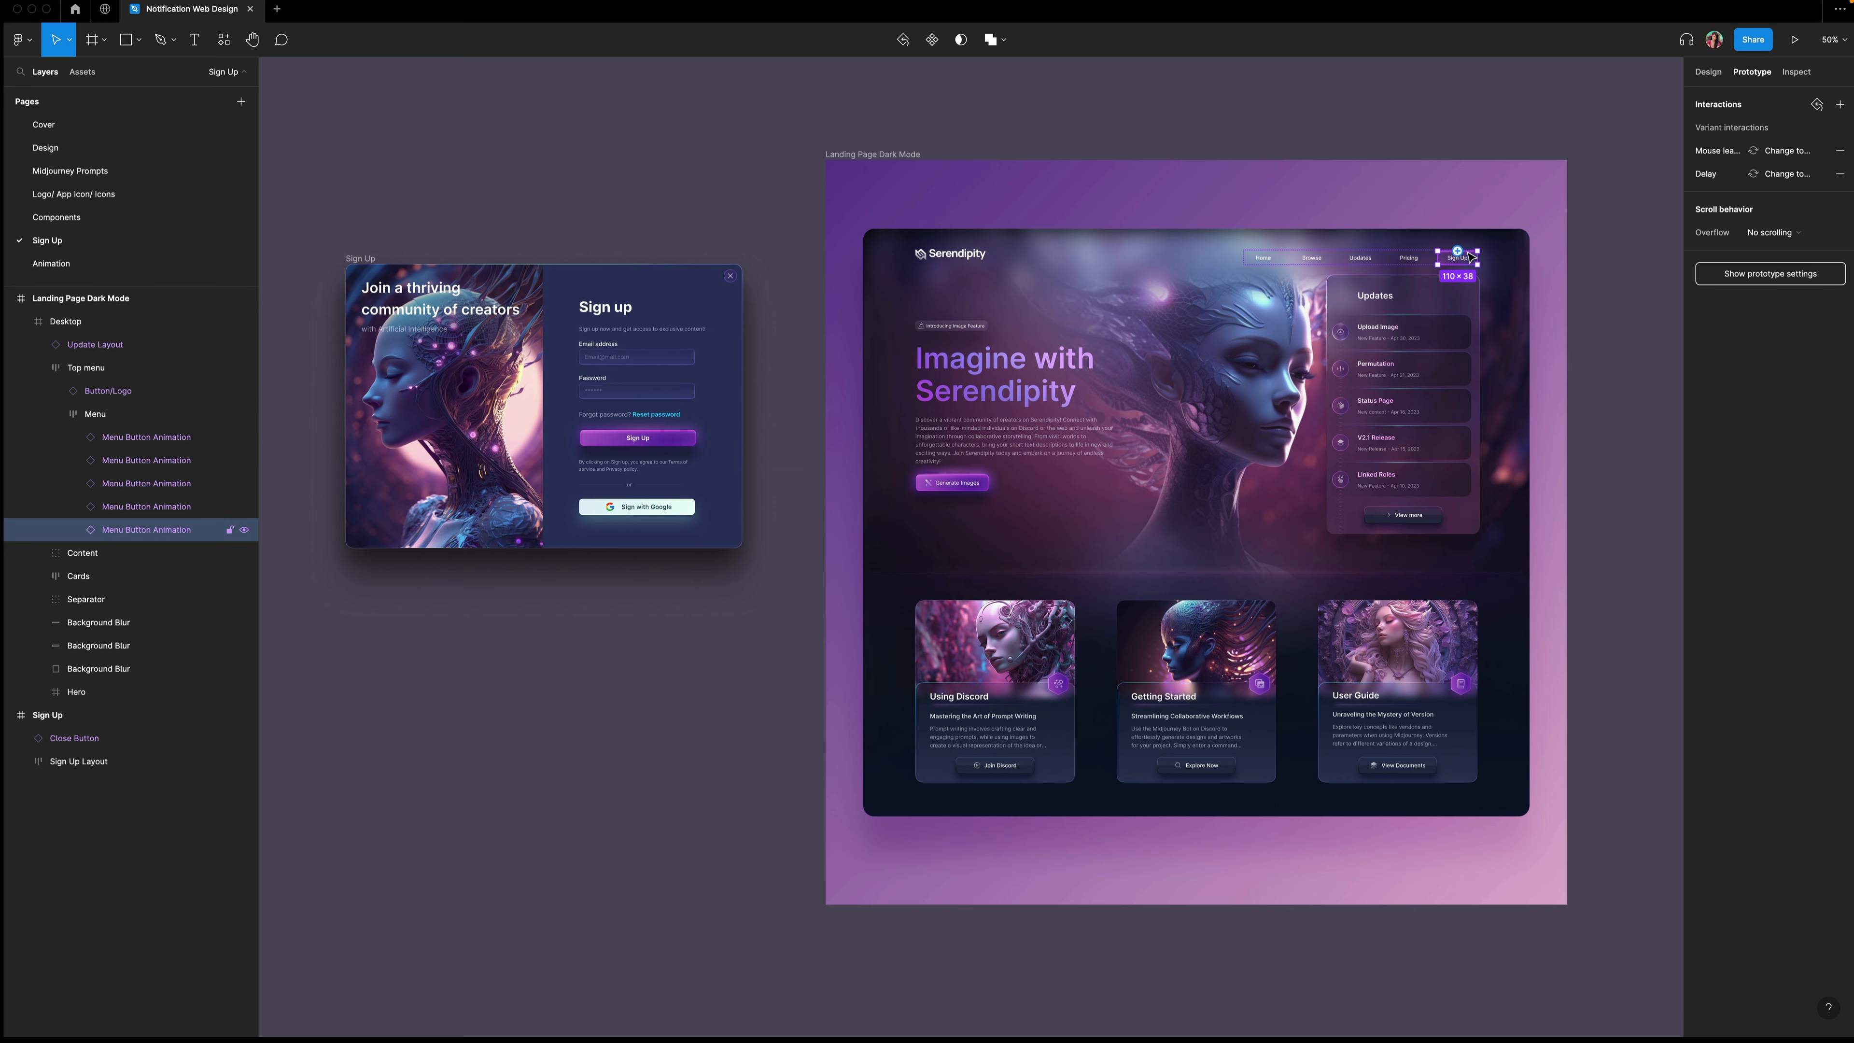
drag(1456, 251, 725, 359)
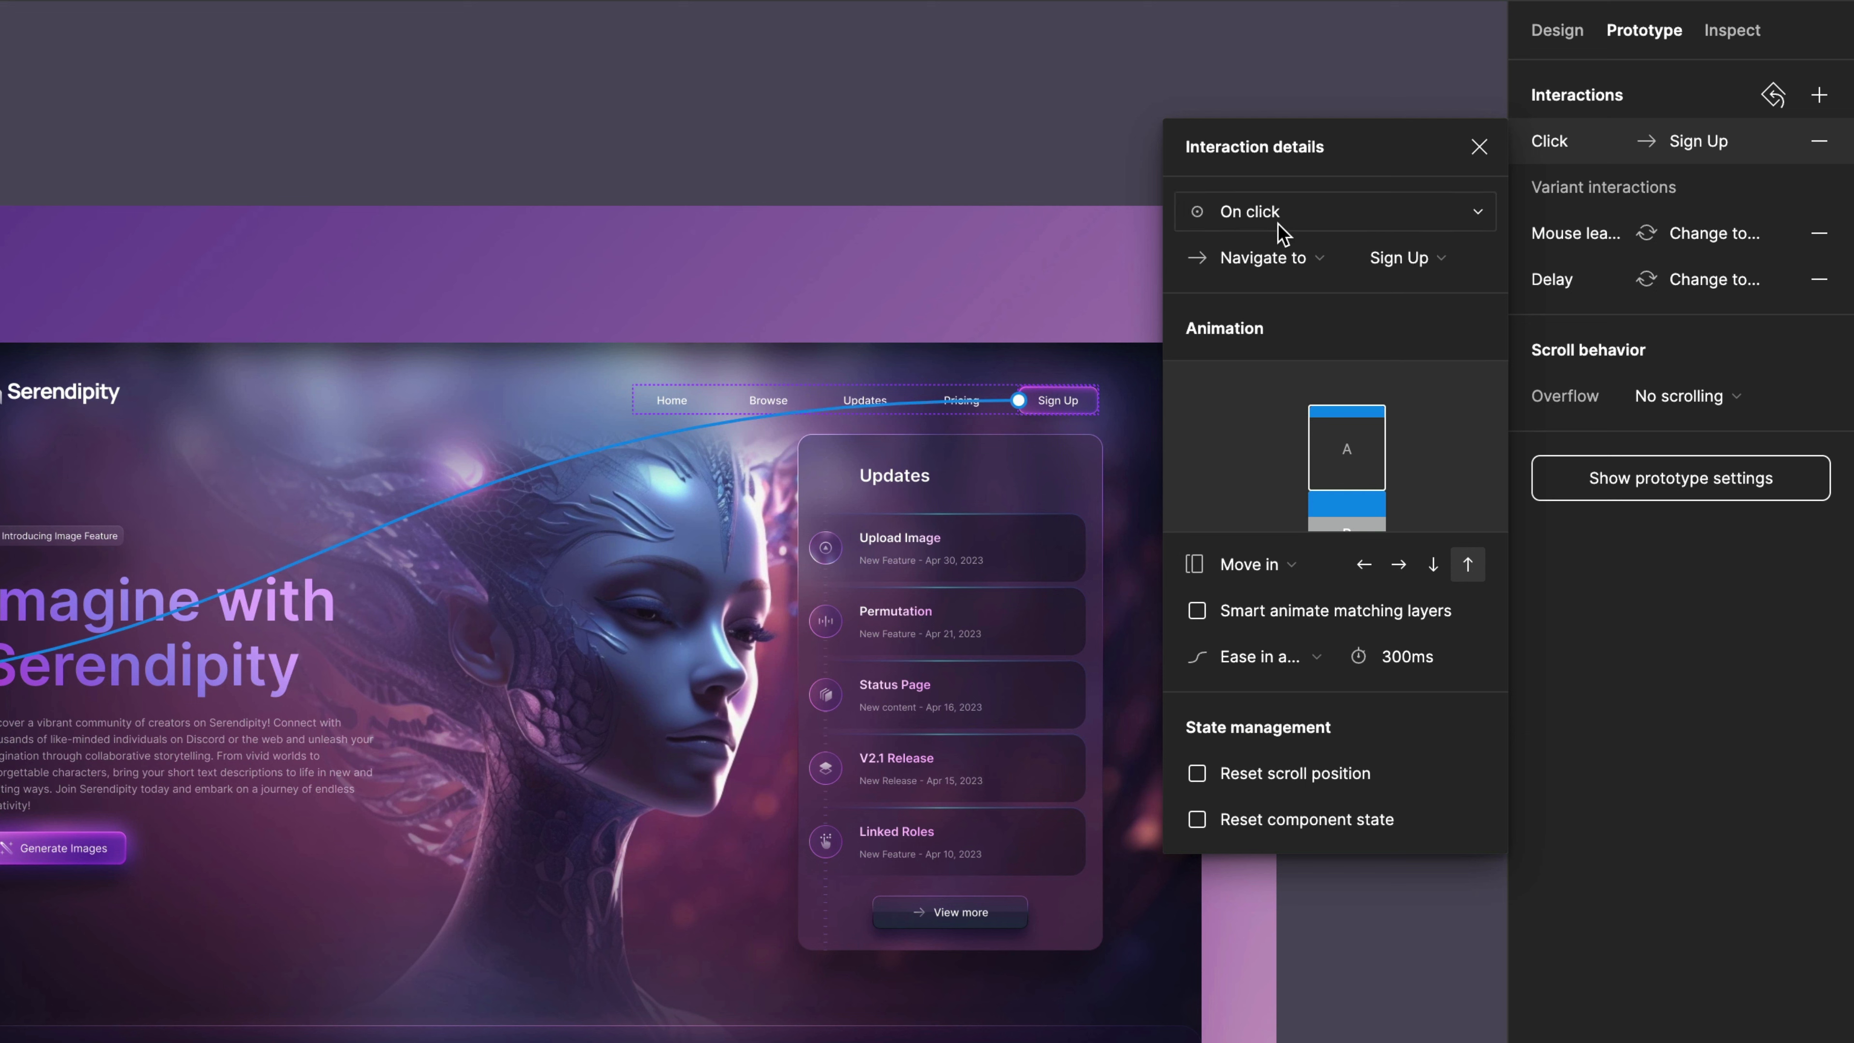
Change the interaction's action to Open overlay and keep the overlay position Centered.
click(1262, 258)
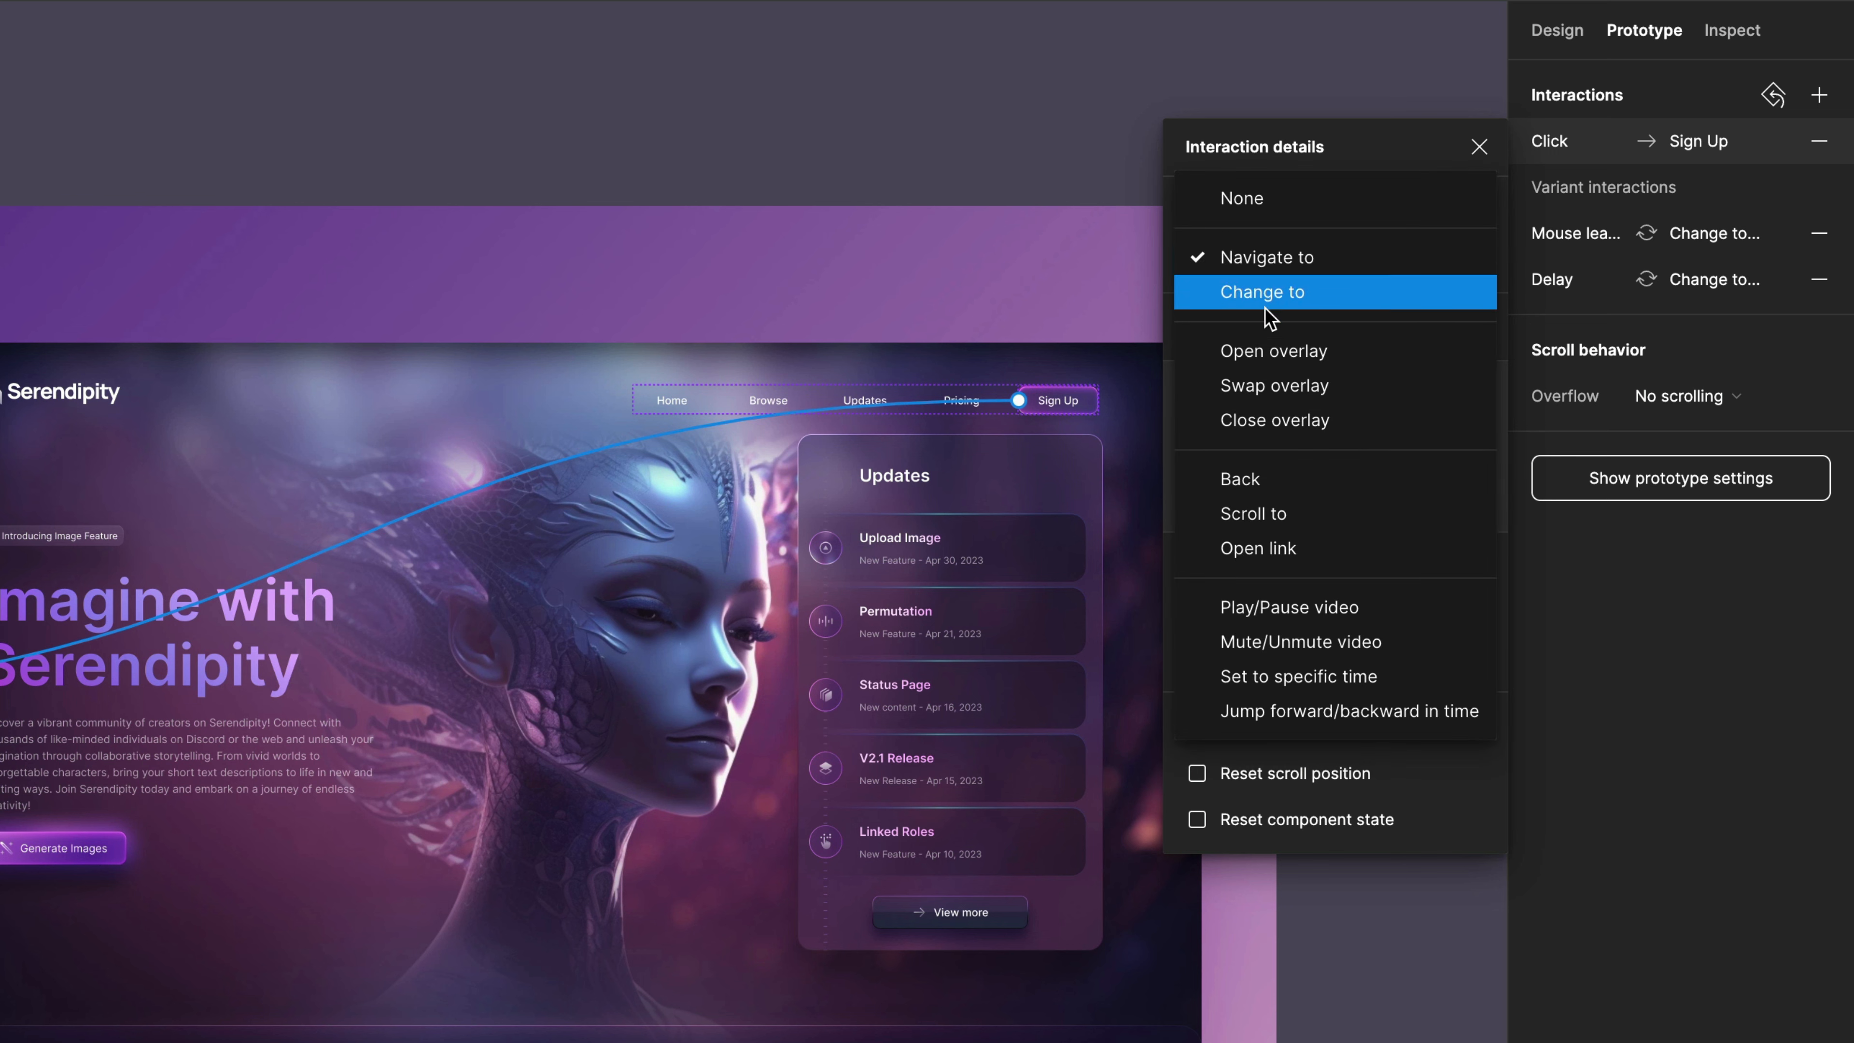
click(1297, 357)
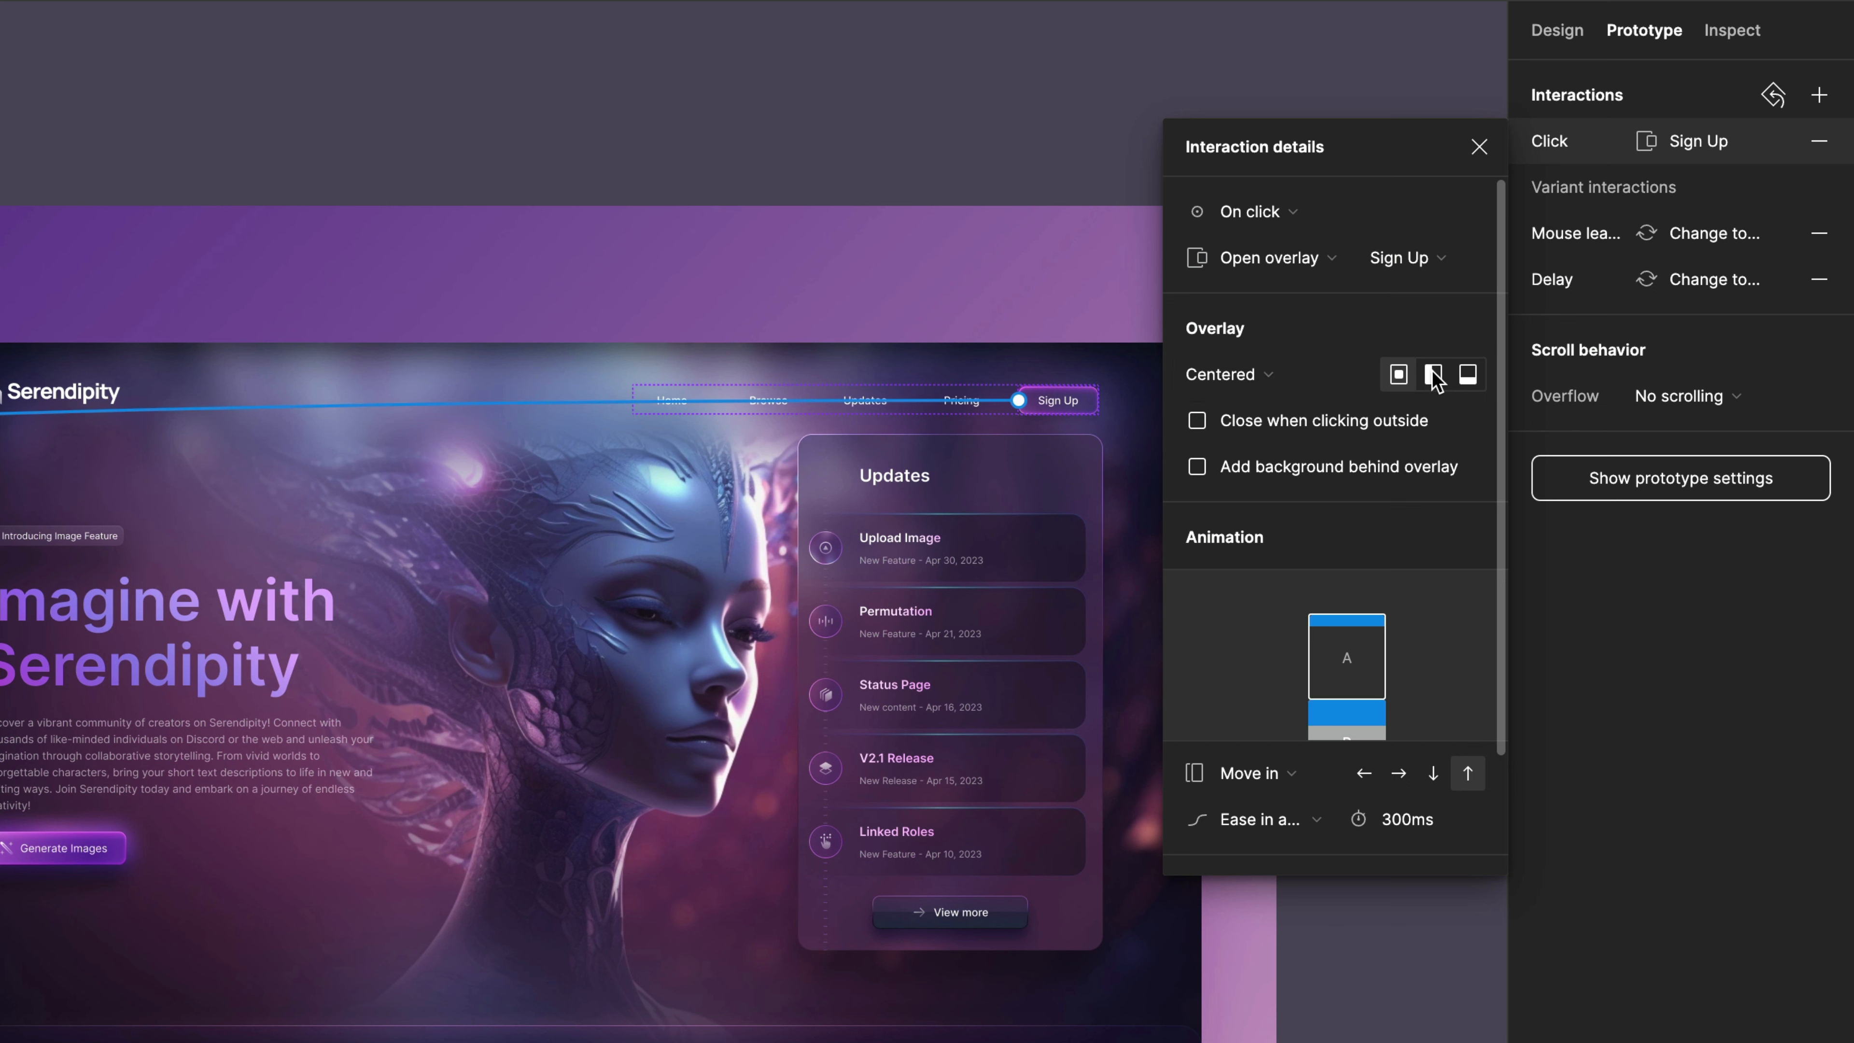
click(1433, 375)
click(1467, 375)
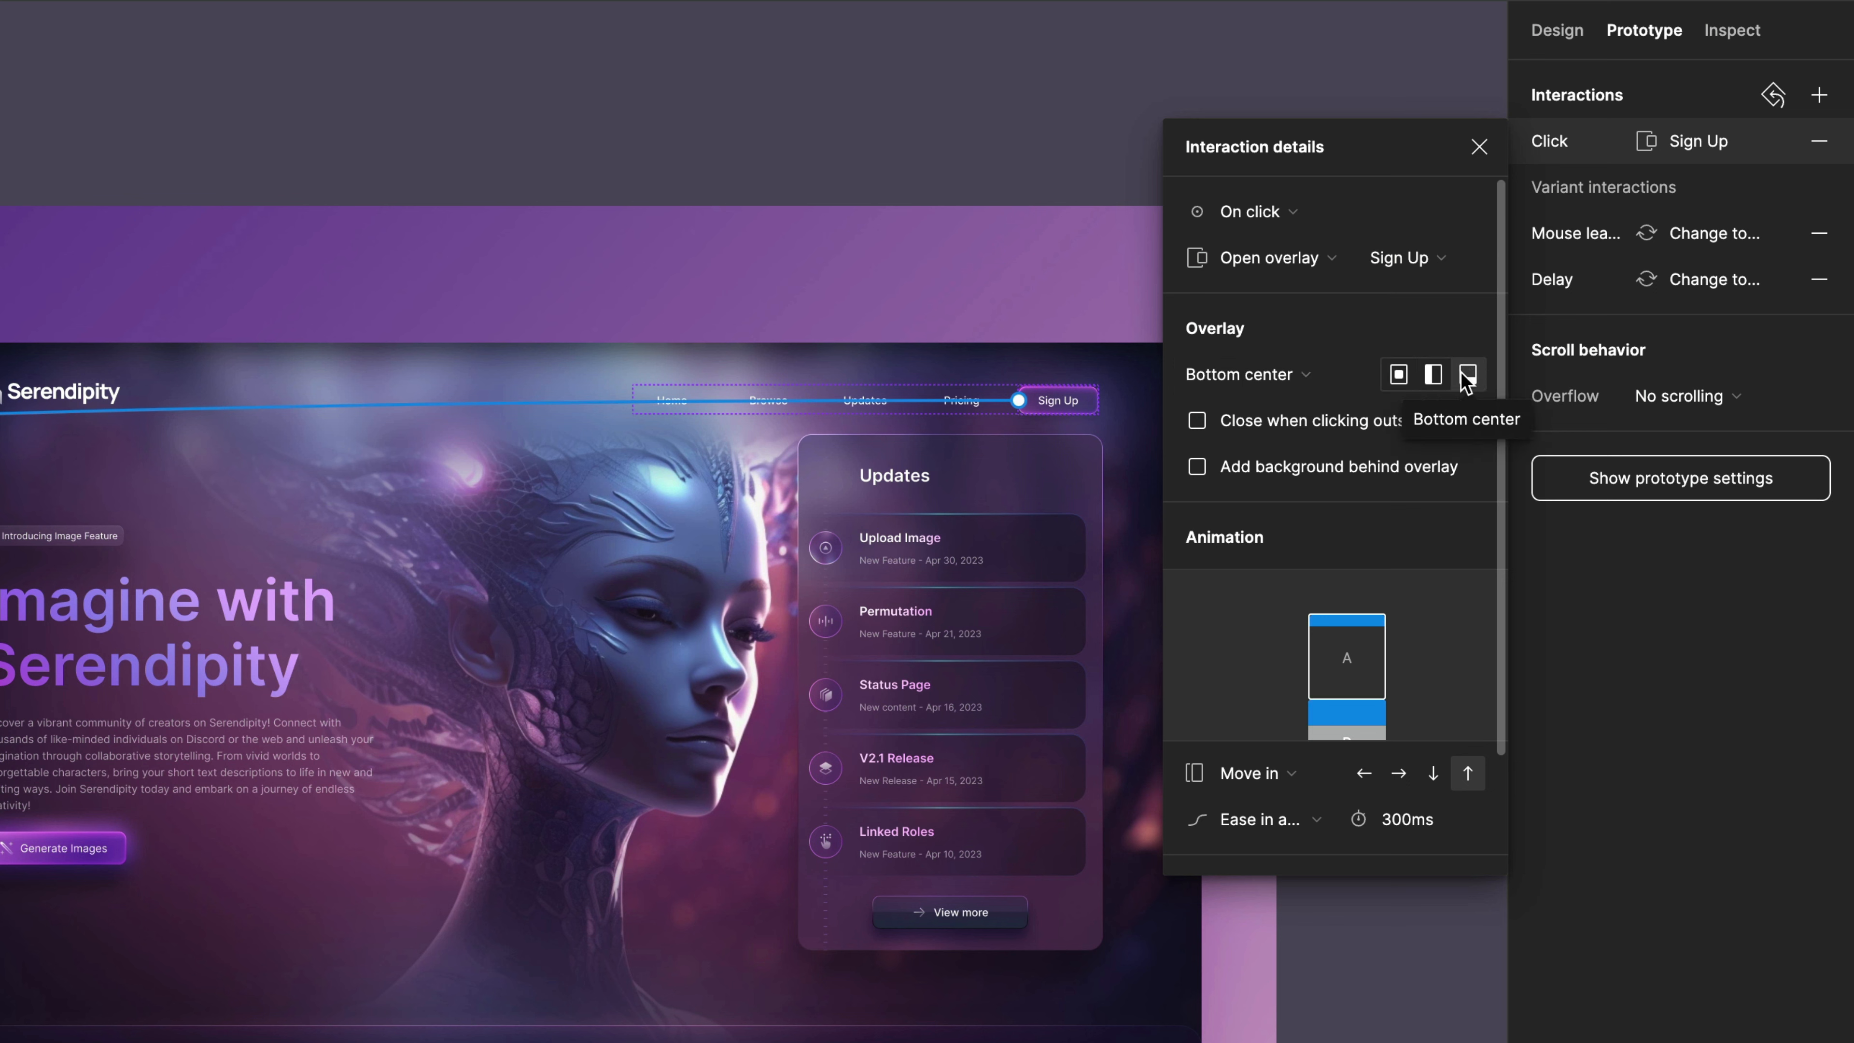
click(1398, 377)
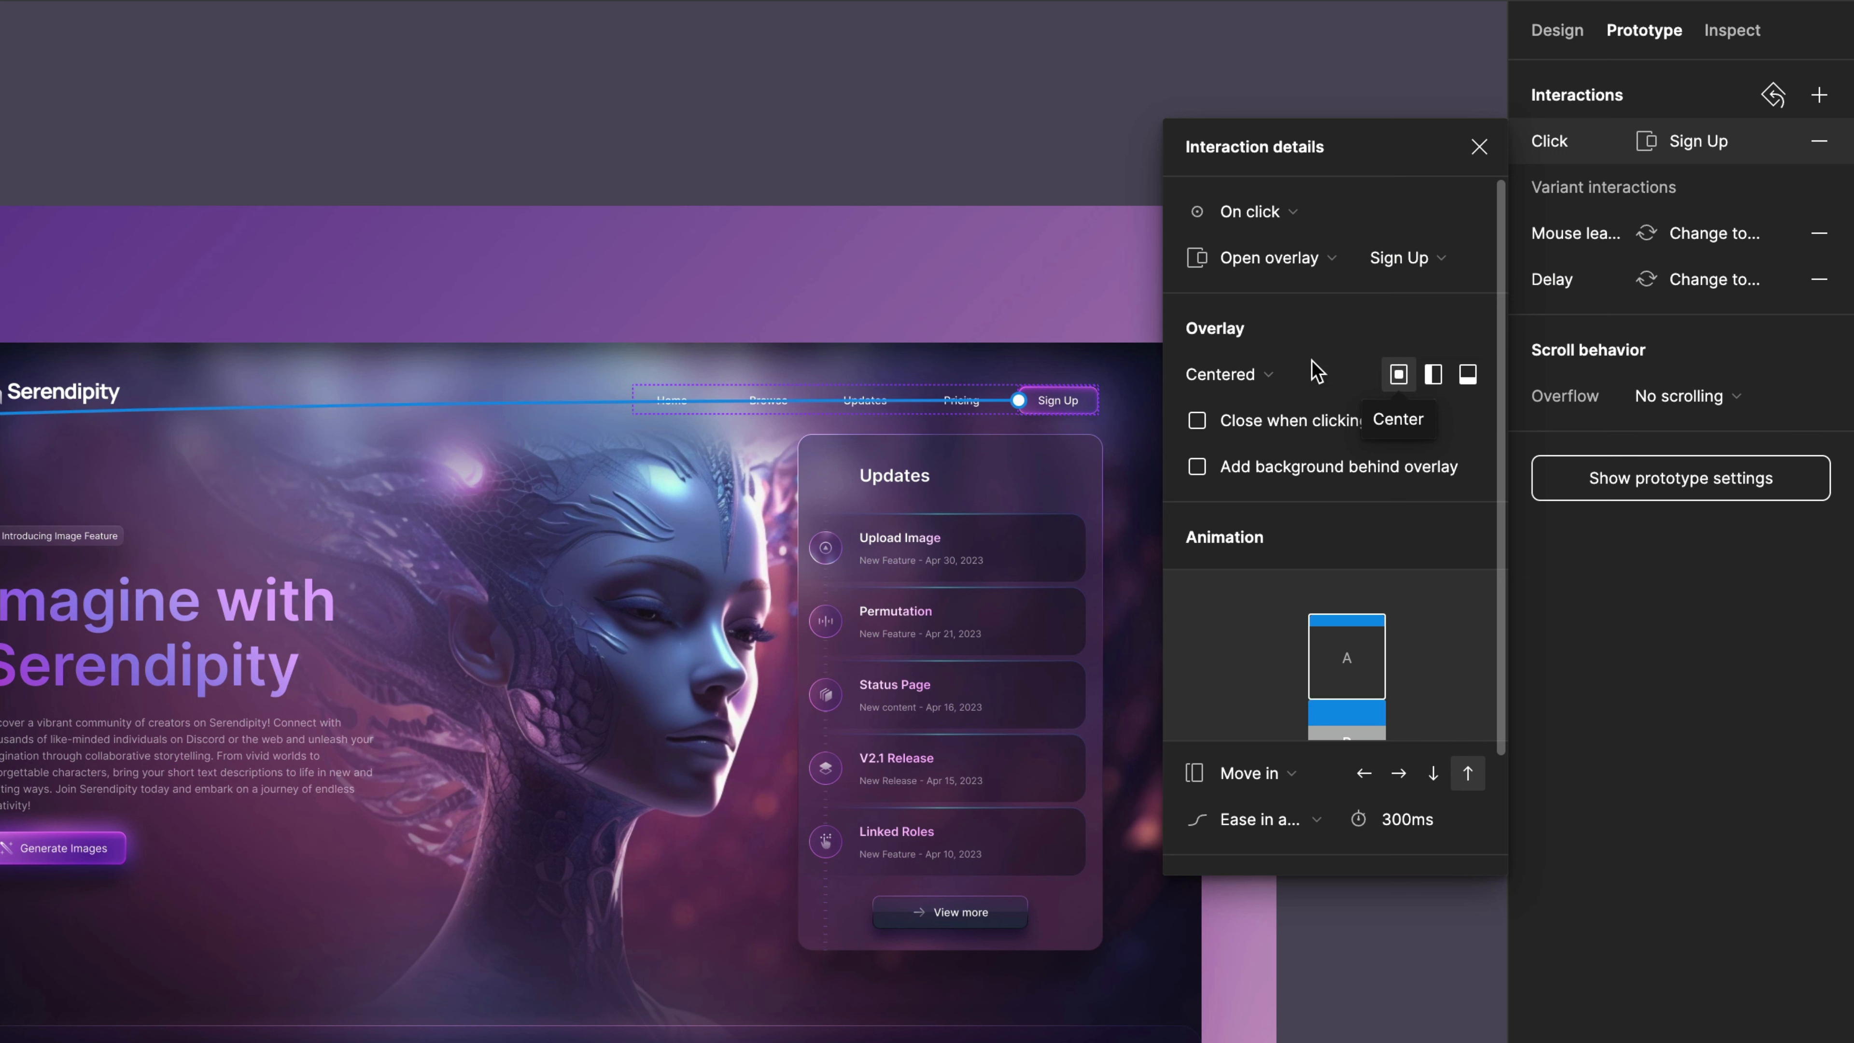
click(1254, 377)
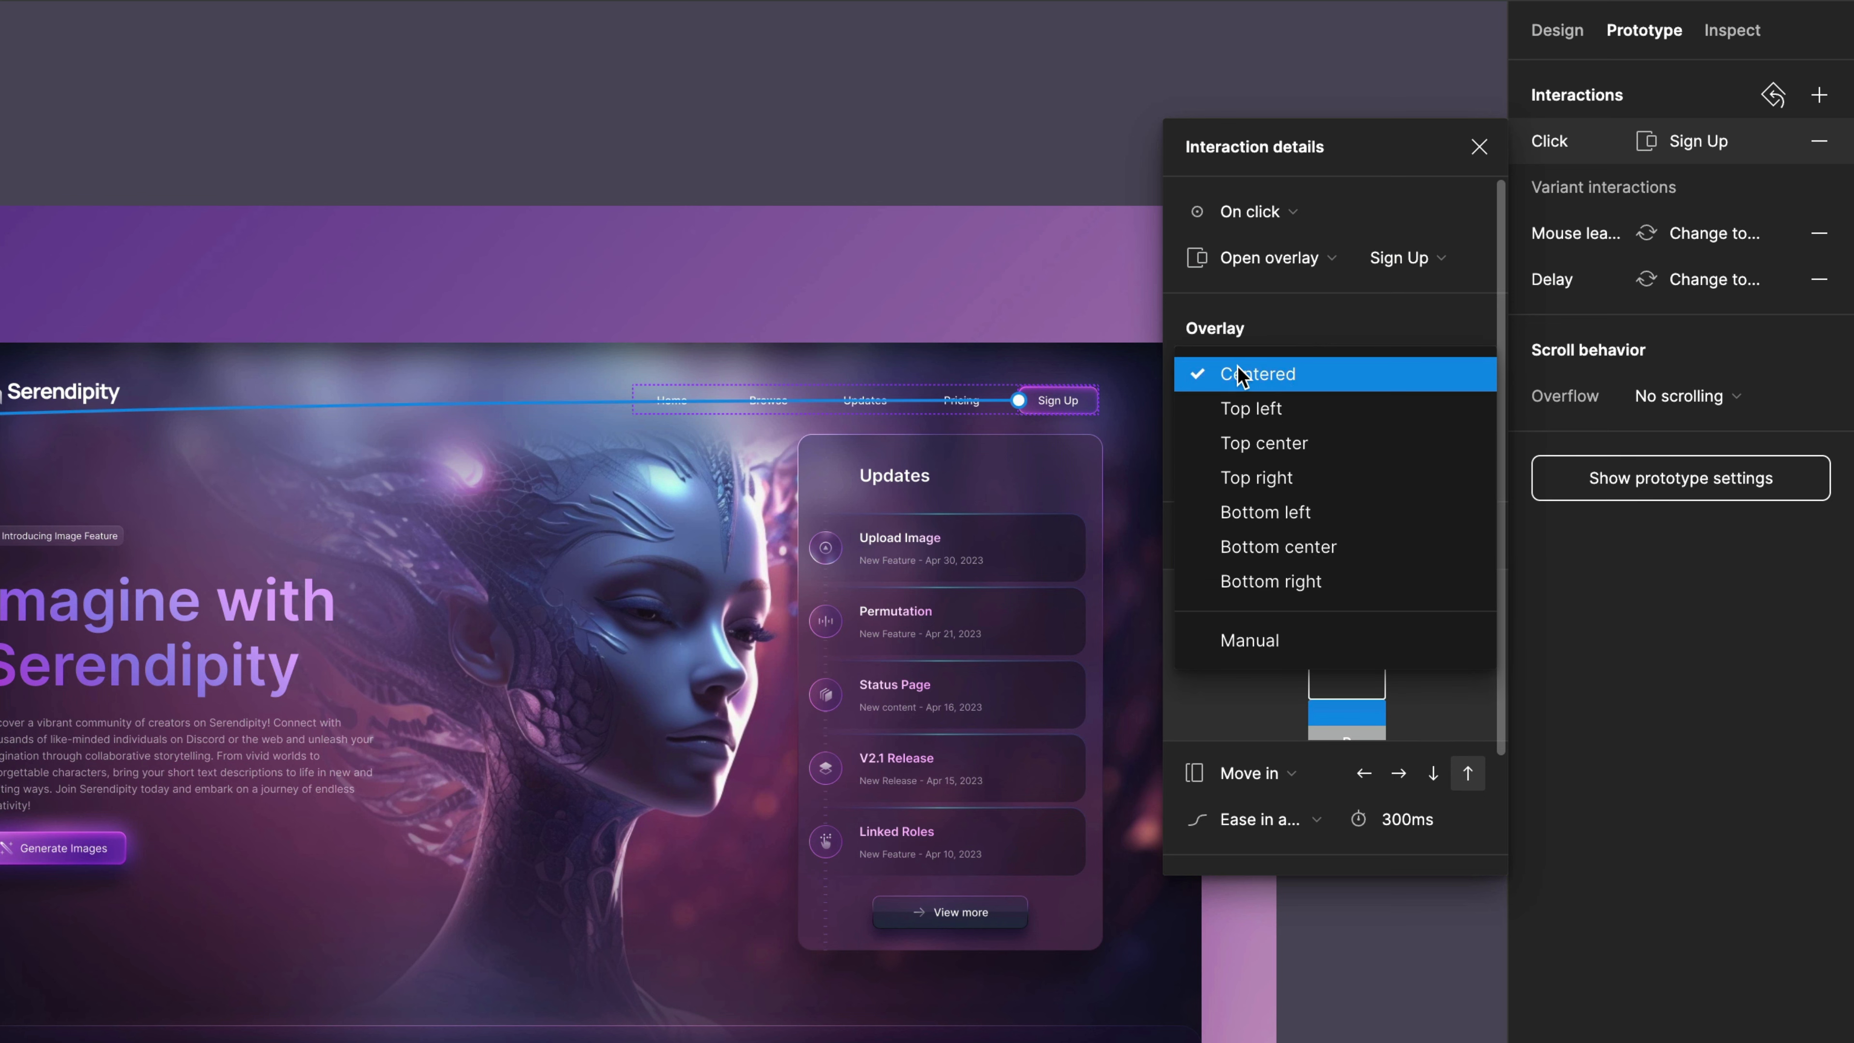
click(1270, 378)
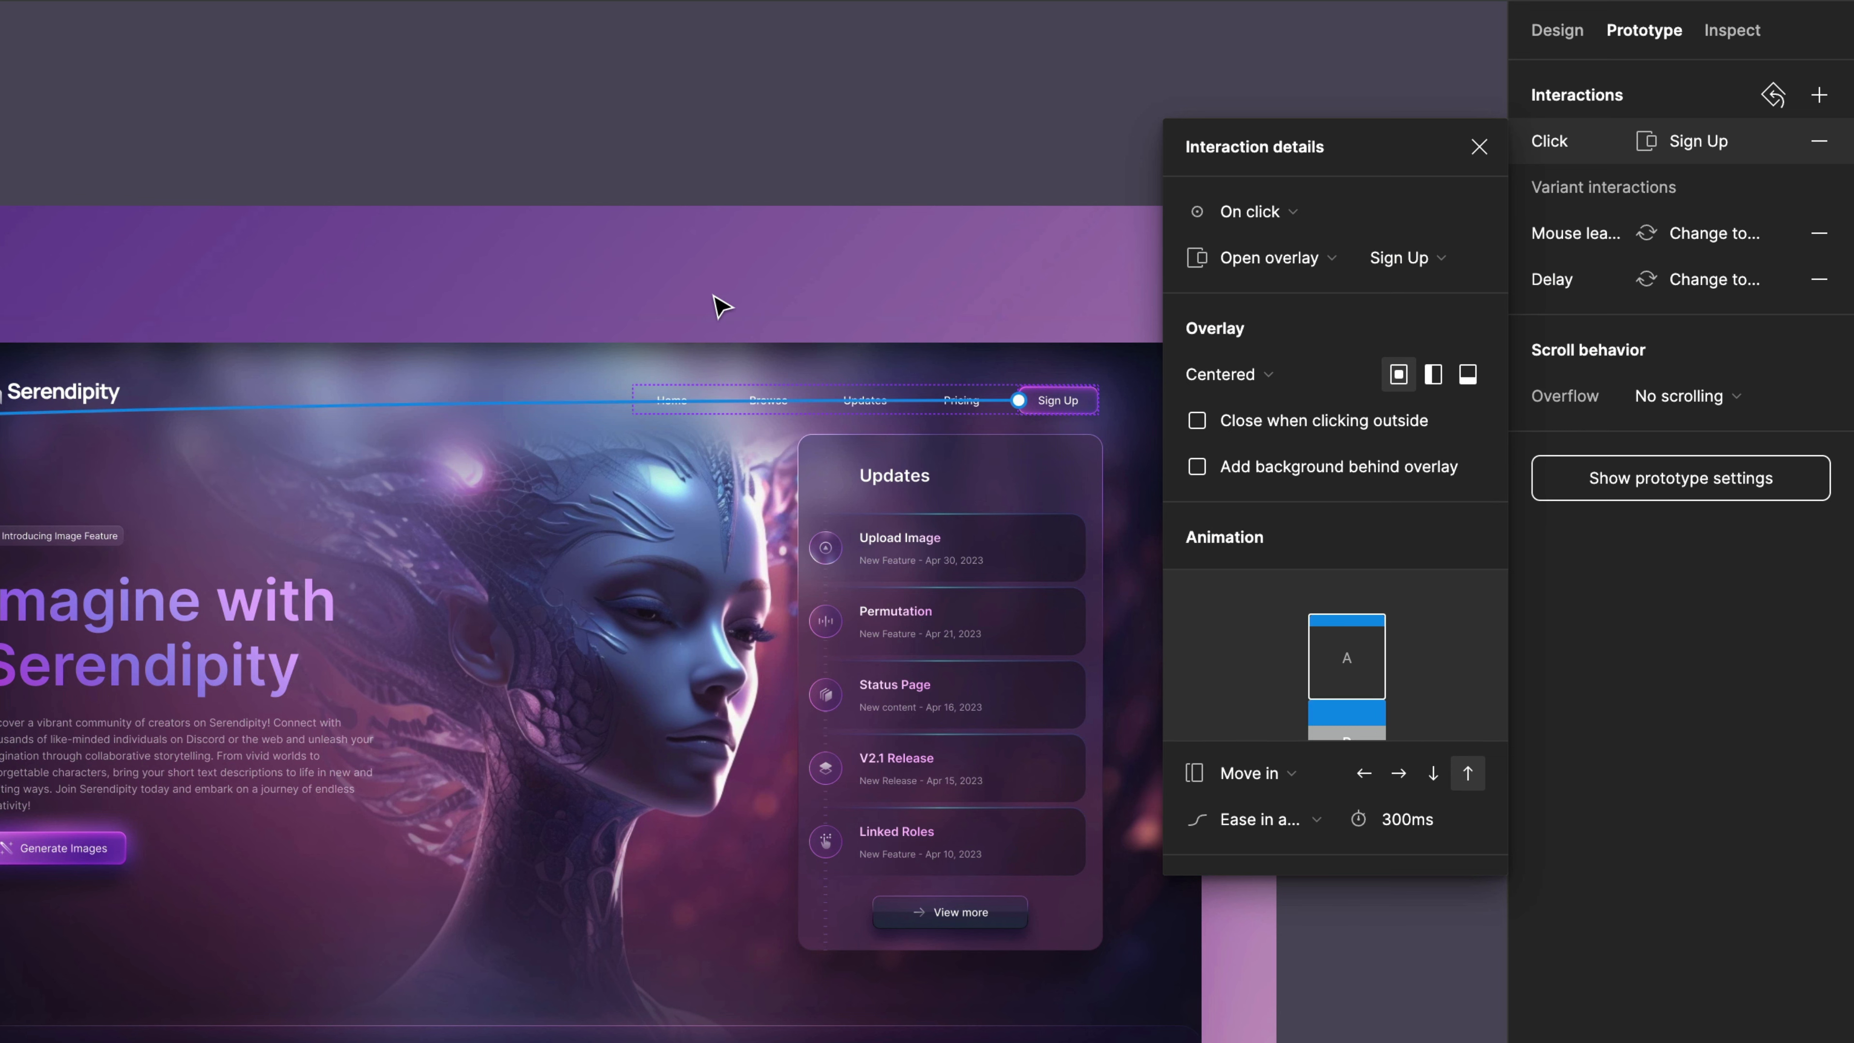
Set the overlay animation to Instant.
scroll(941, 372, up, 2)
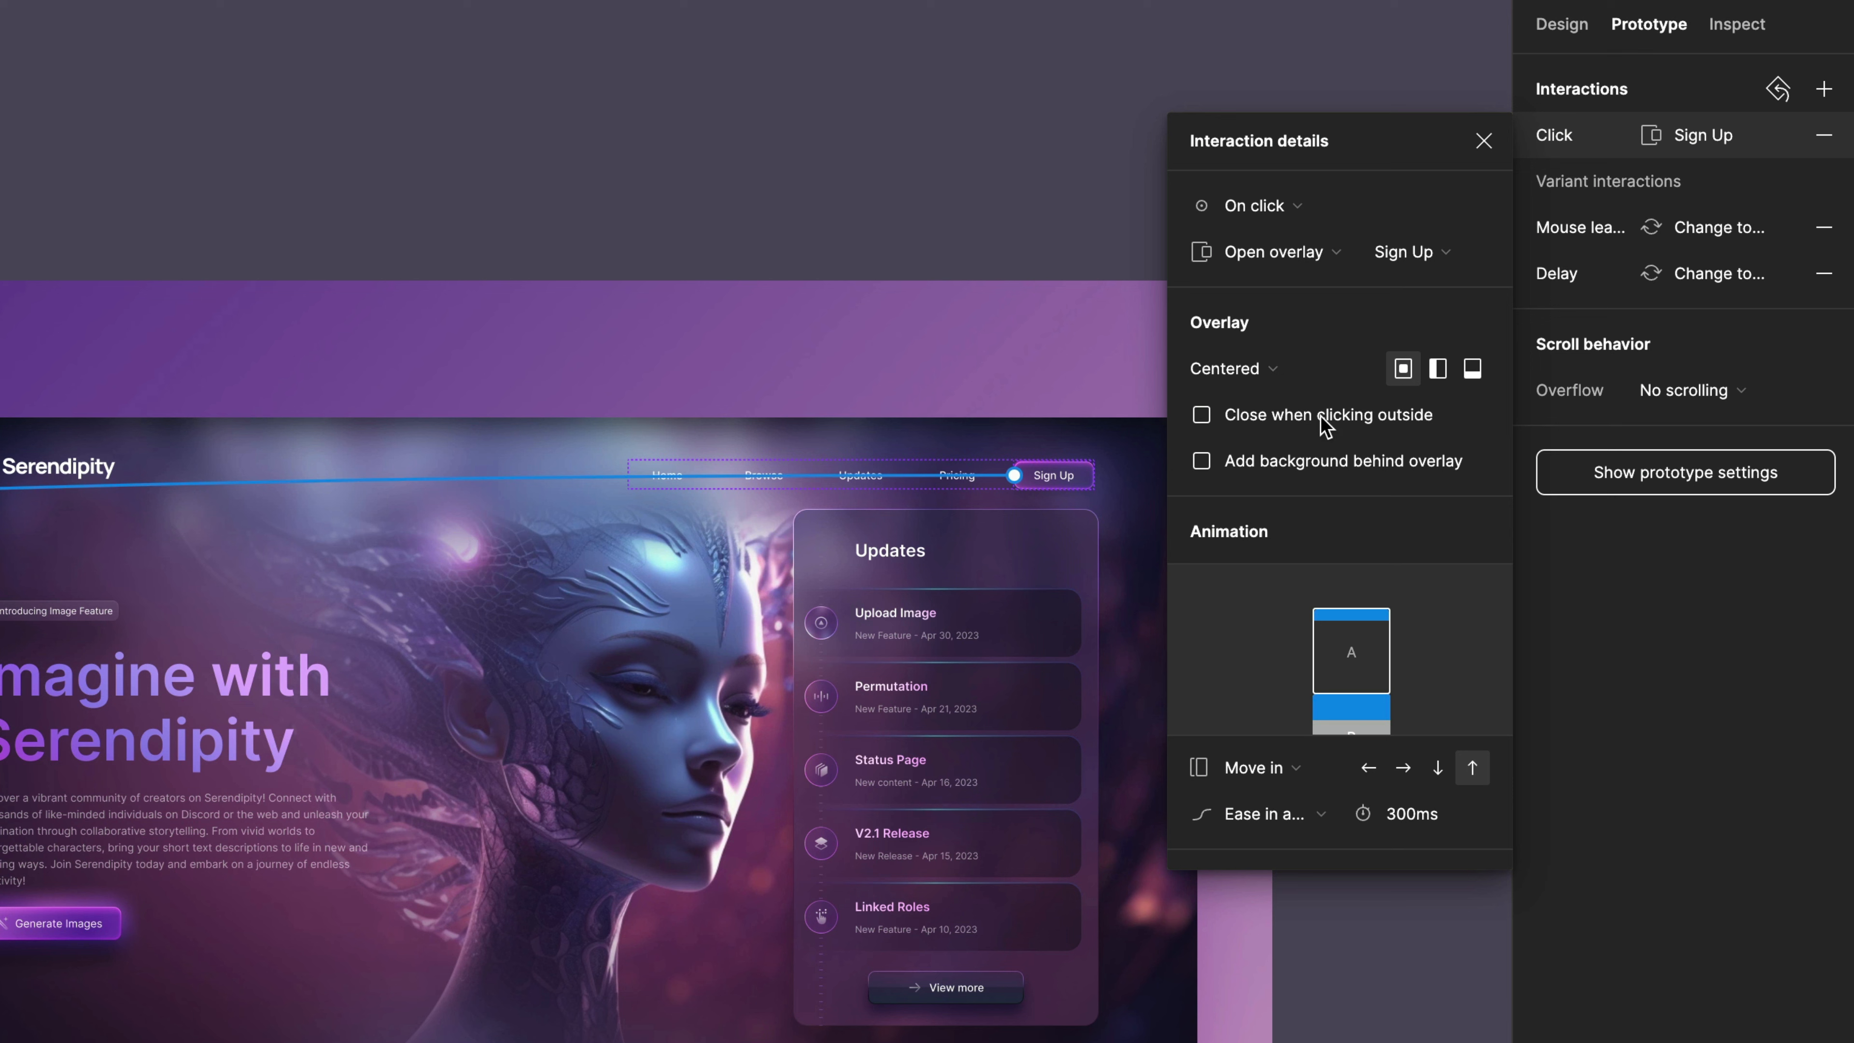
scroll(1353, 509, down, 2)
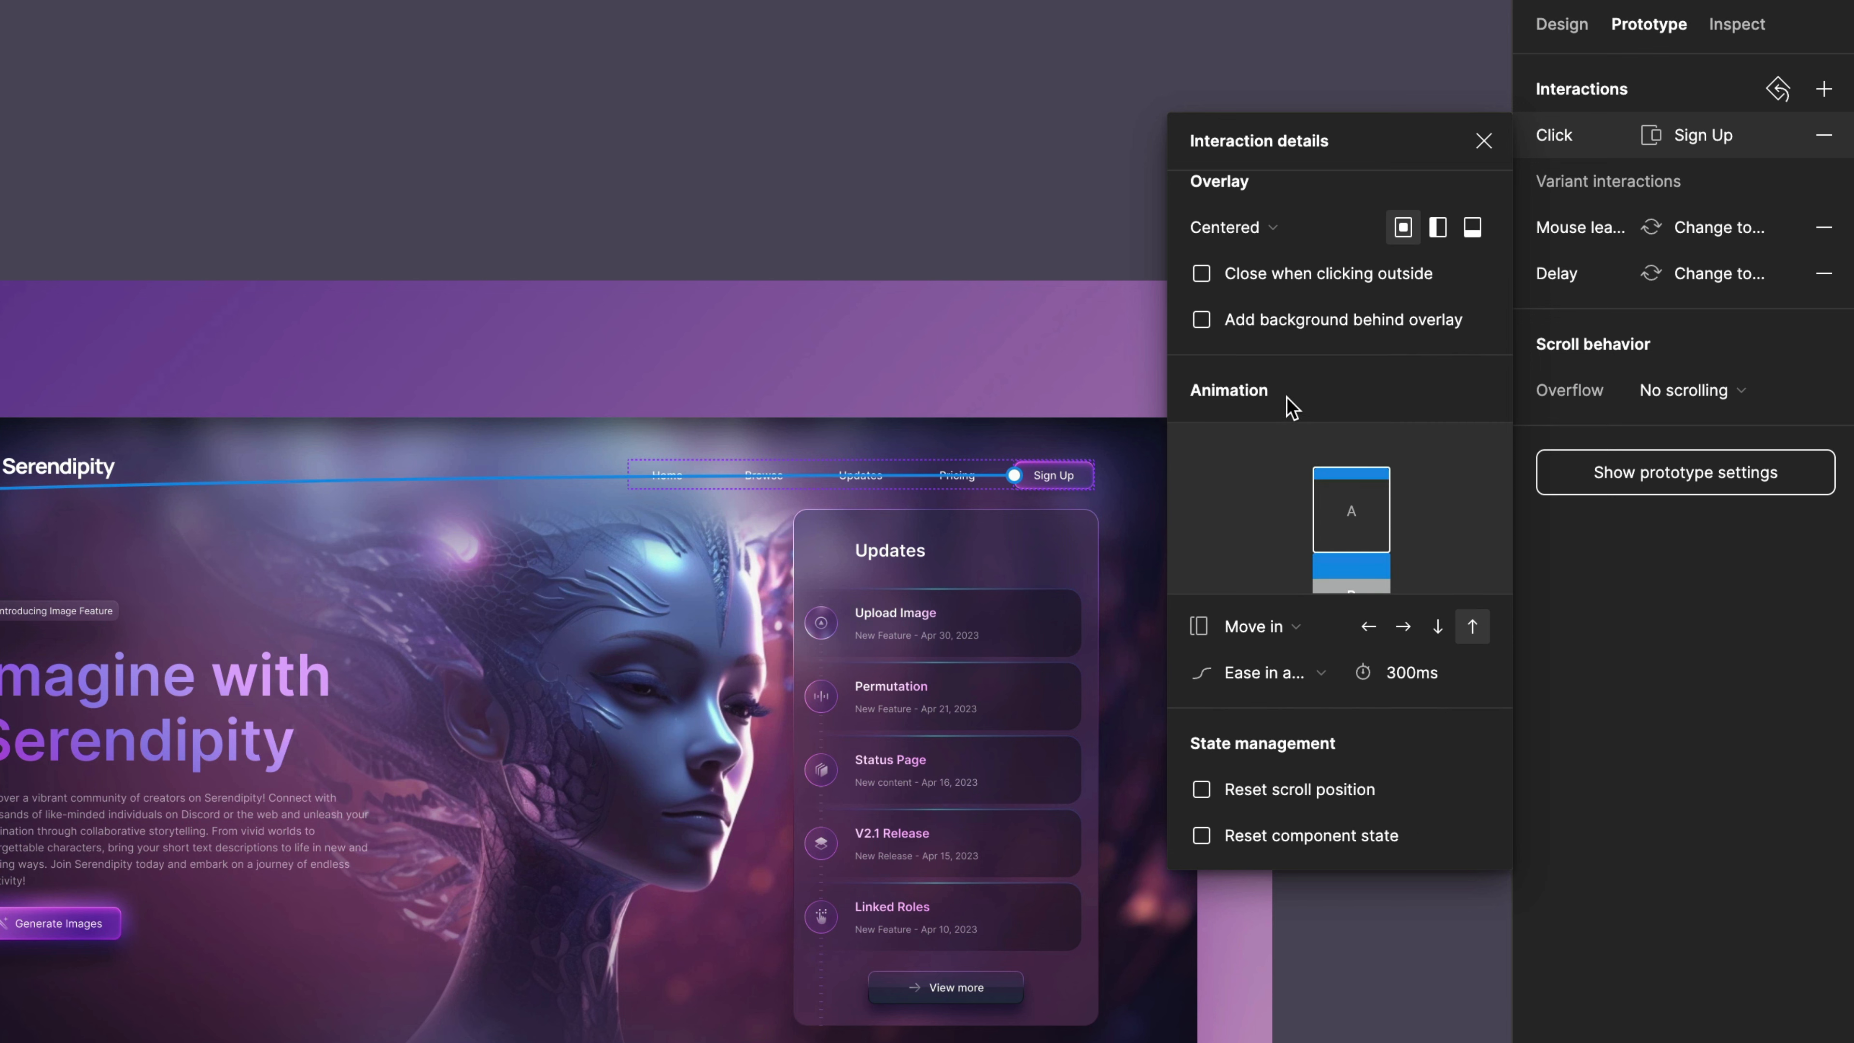
click(1281, 633)
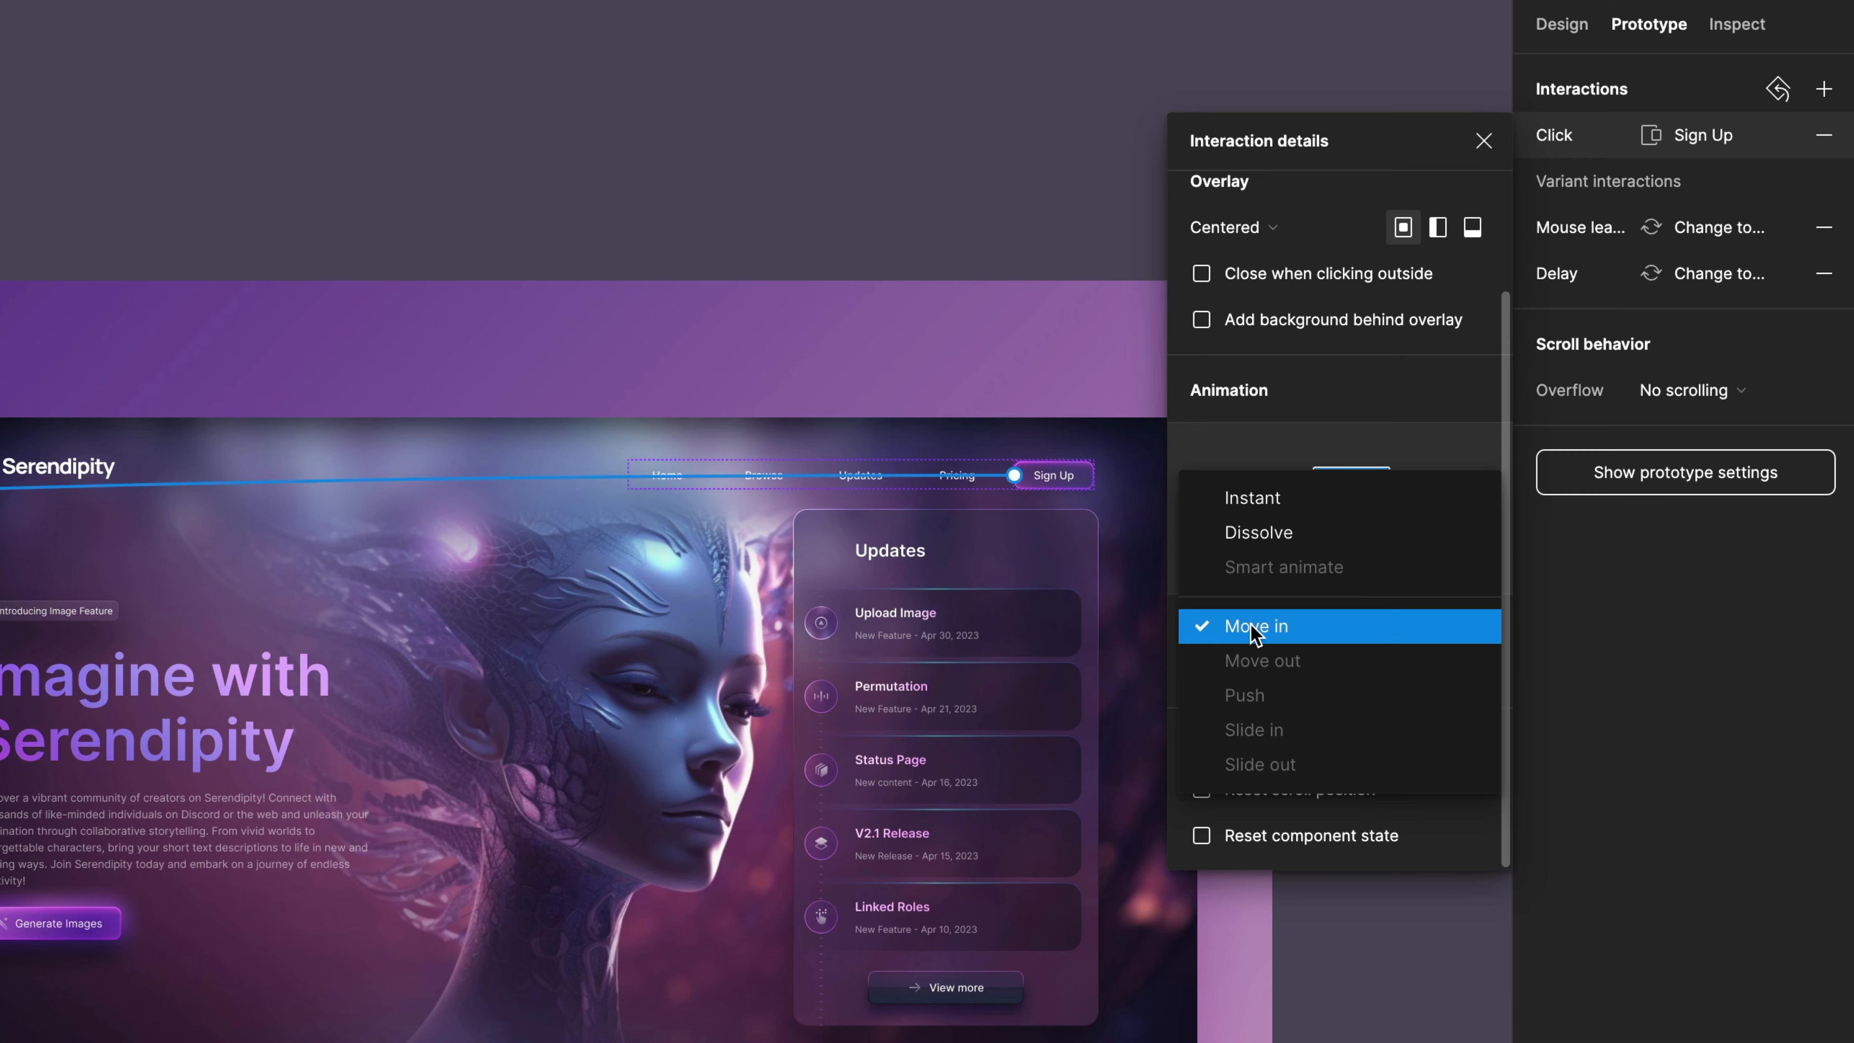
click(1244, 500)
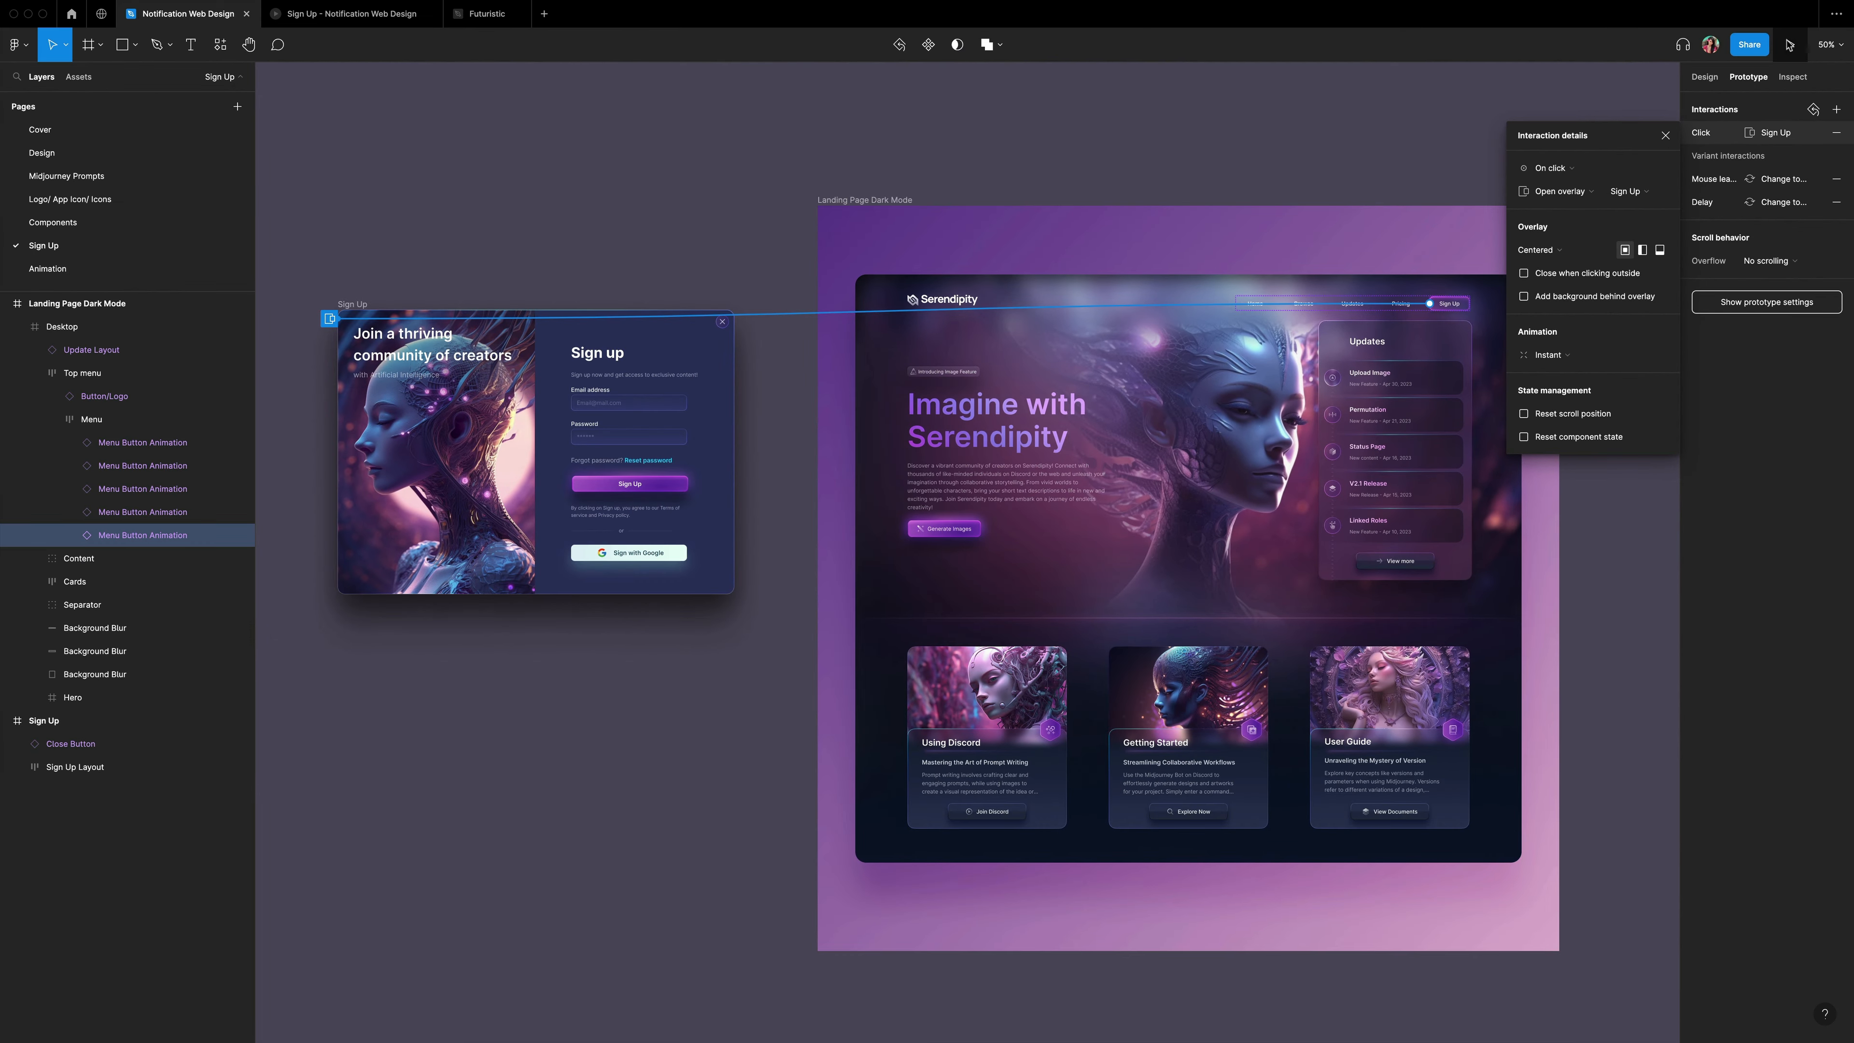
Preview the prototype and open the Sign Up overlay from the navigation button.
click(1790, 46)
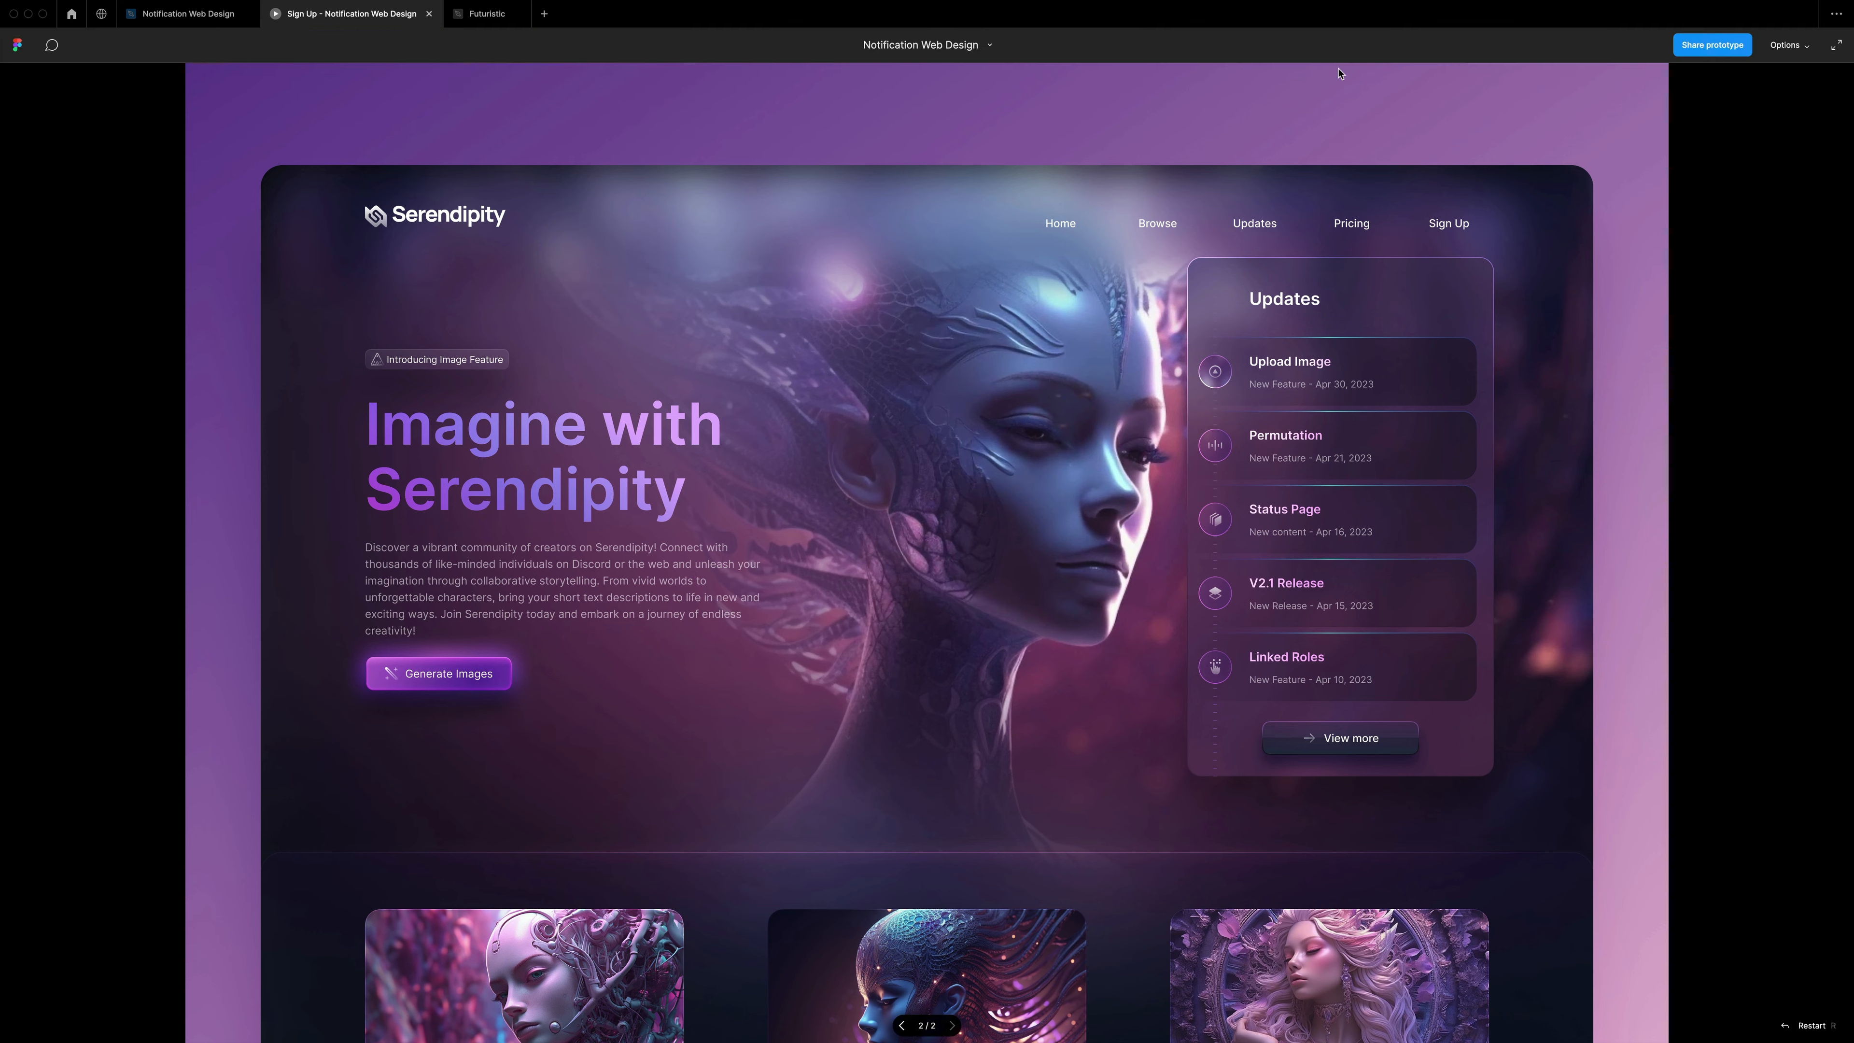
click(1449, 225)
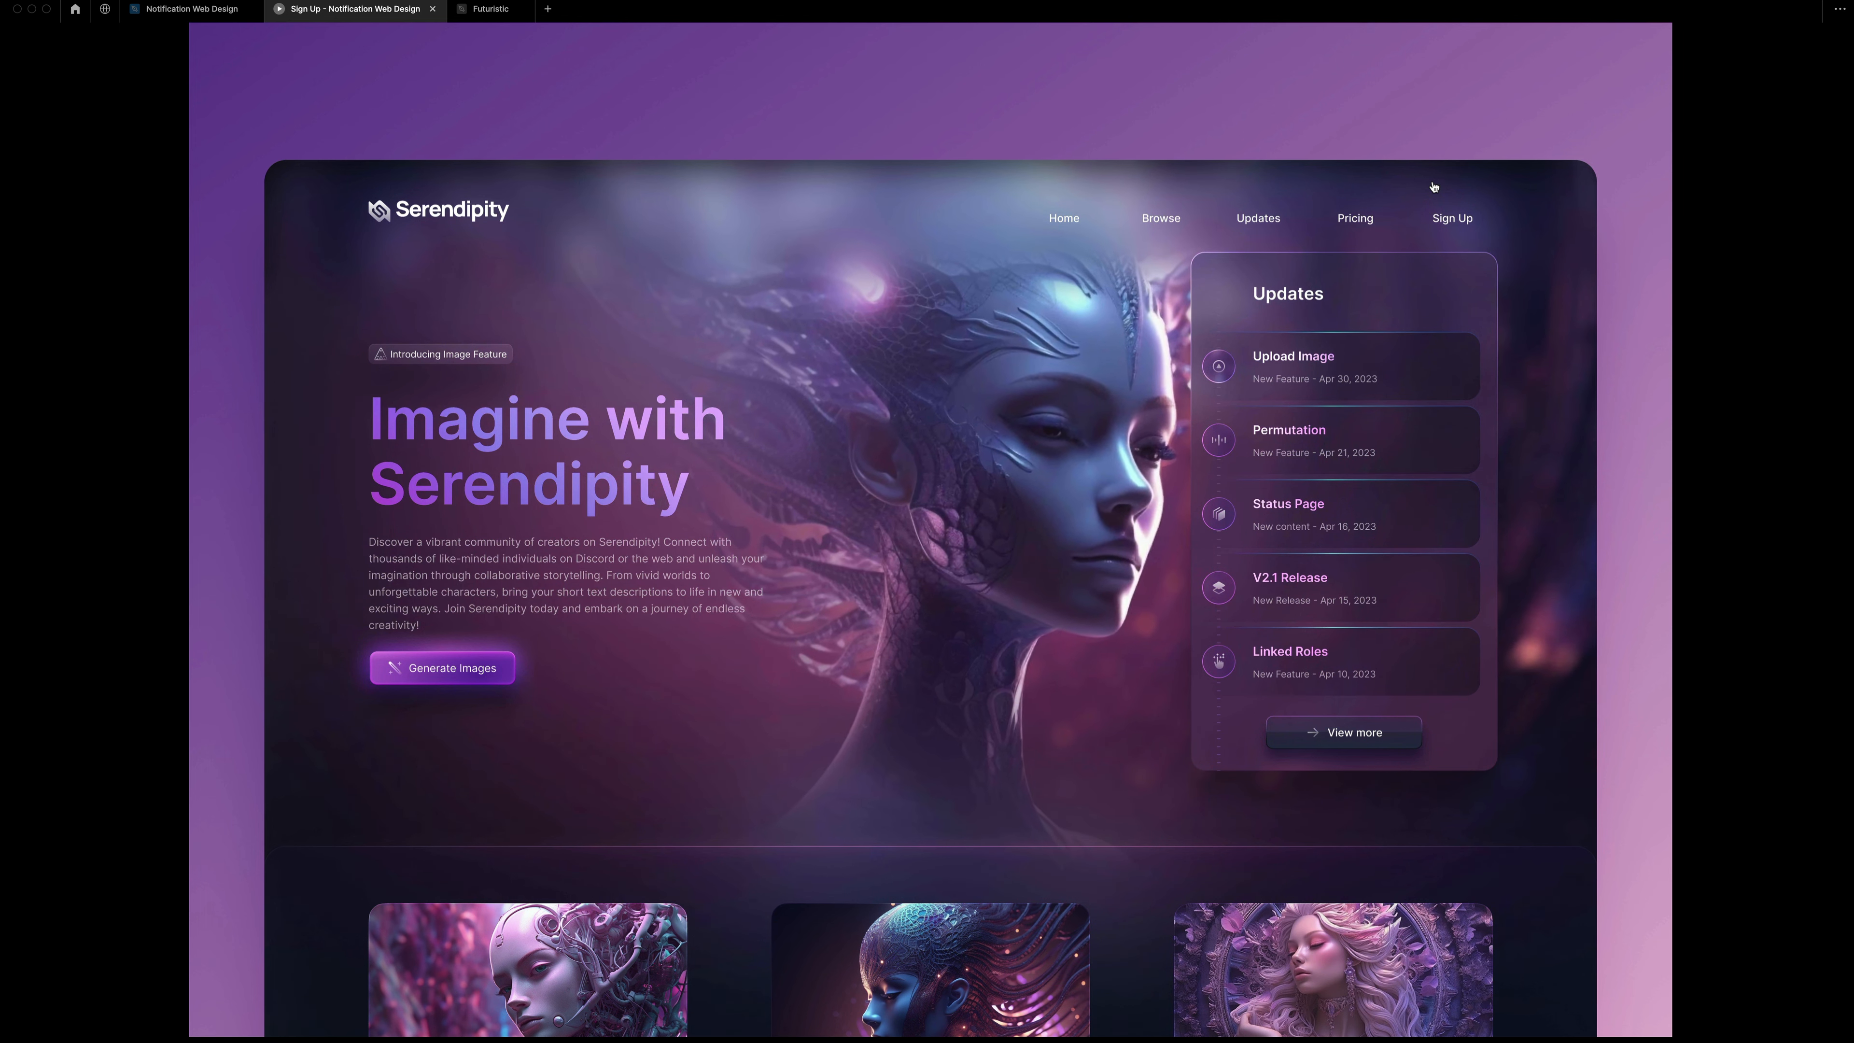
click(1454, 221)
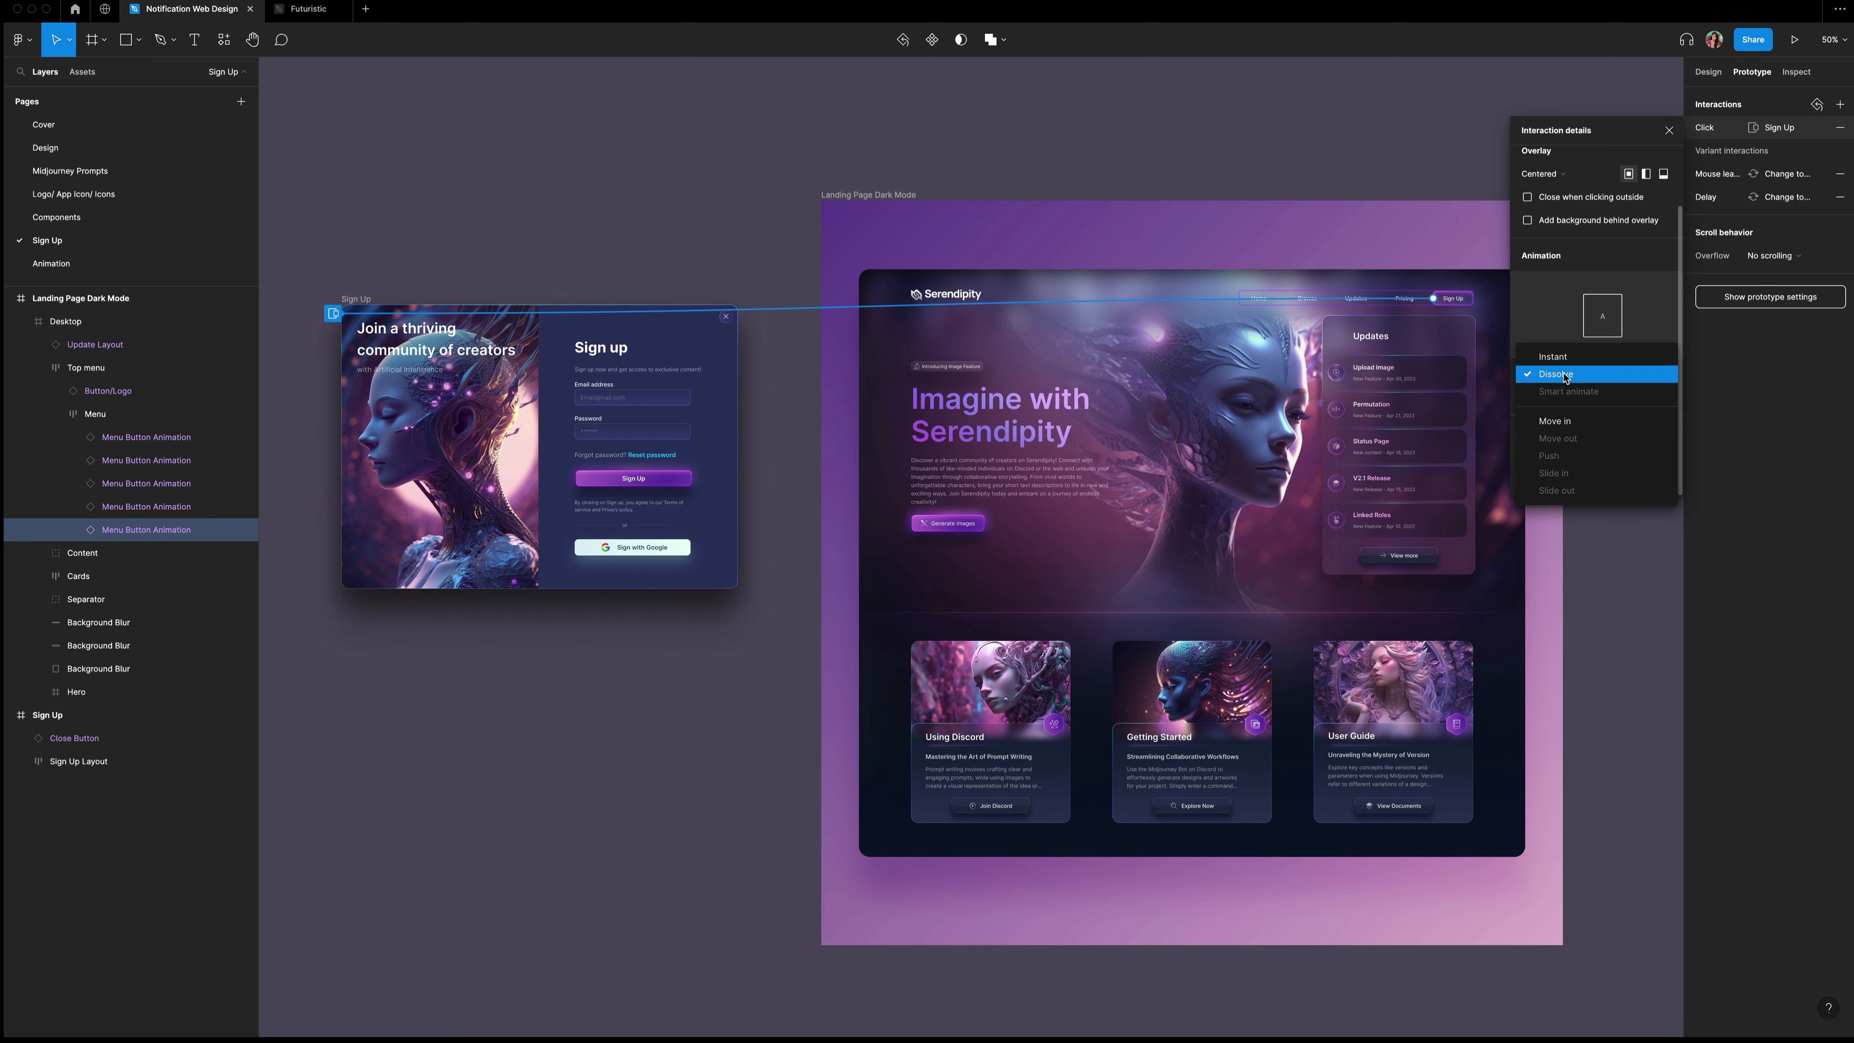
click(1571, 424)
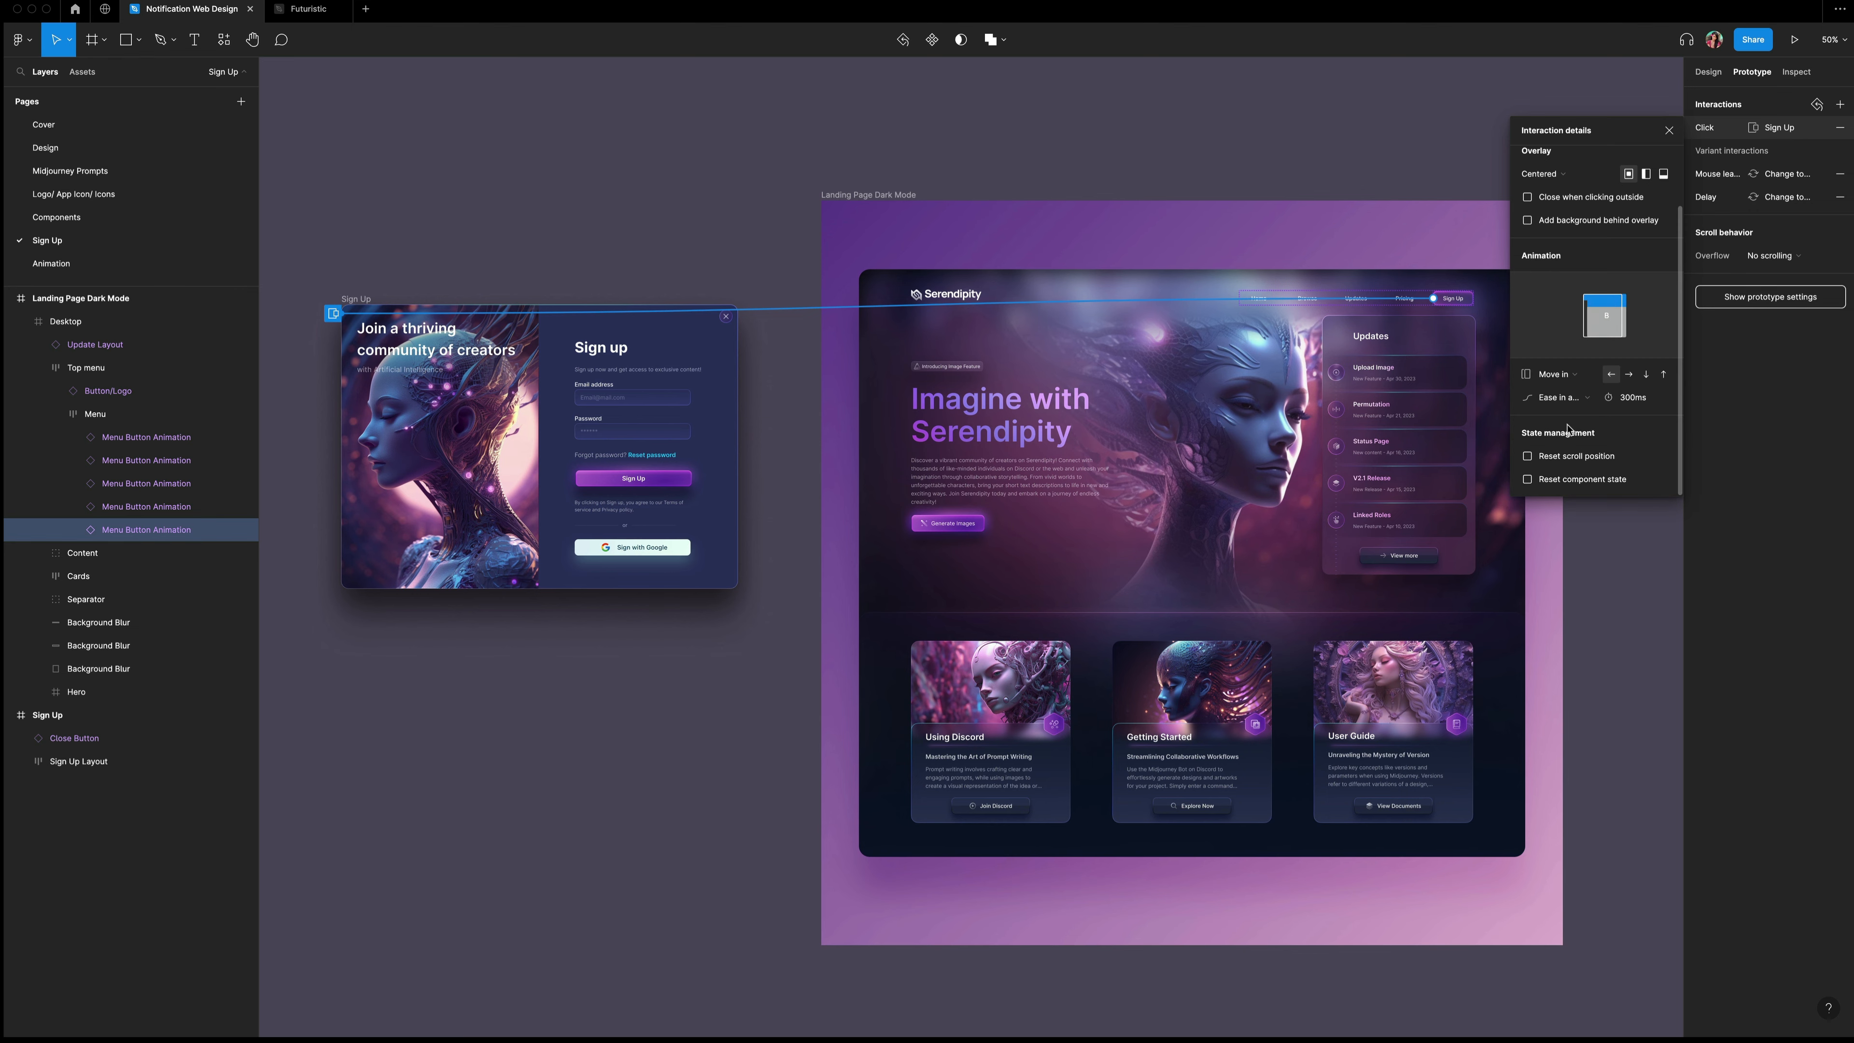
Set the Move in direction to upward and preview the Sign Up overlay again.
click(1663, 375)
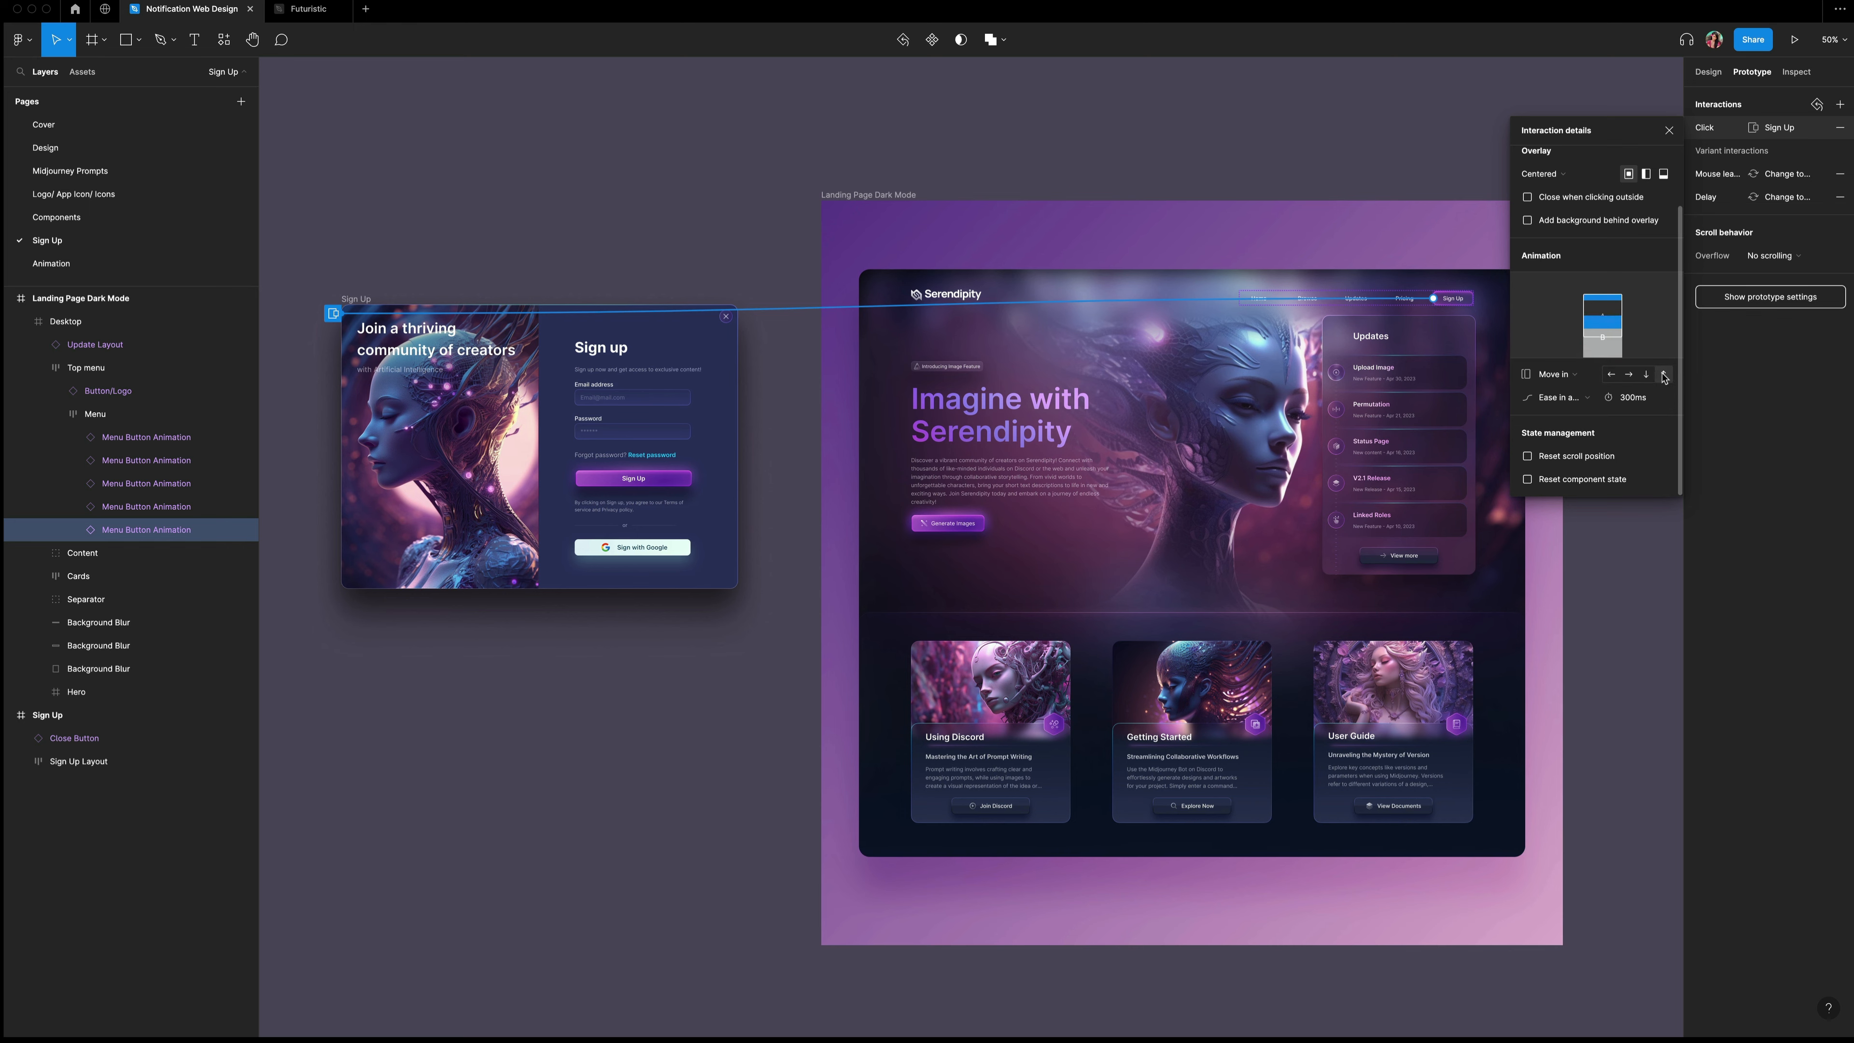
click(1794, 40)
click(1451, 219)
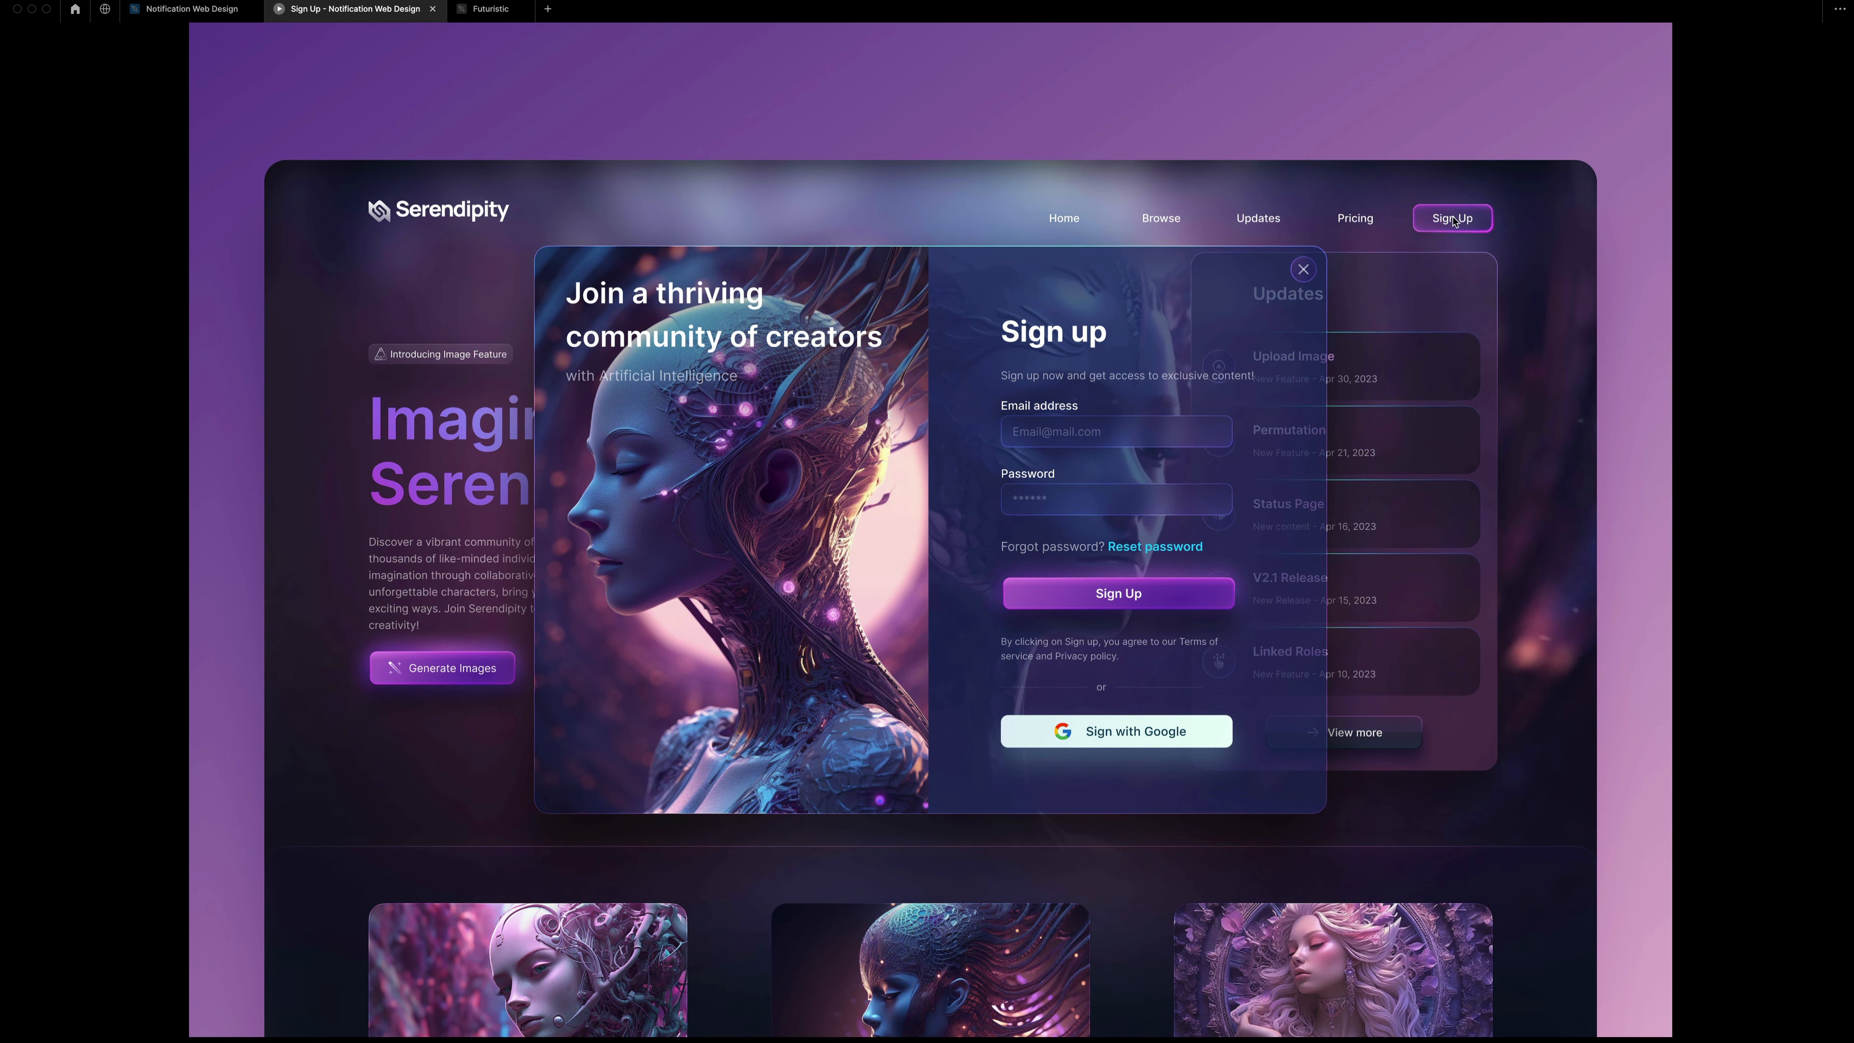
key(super+w)
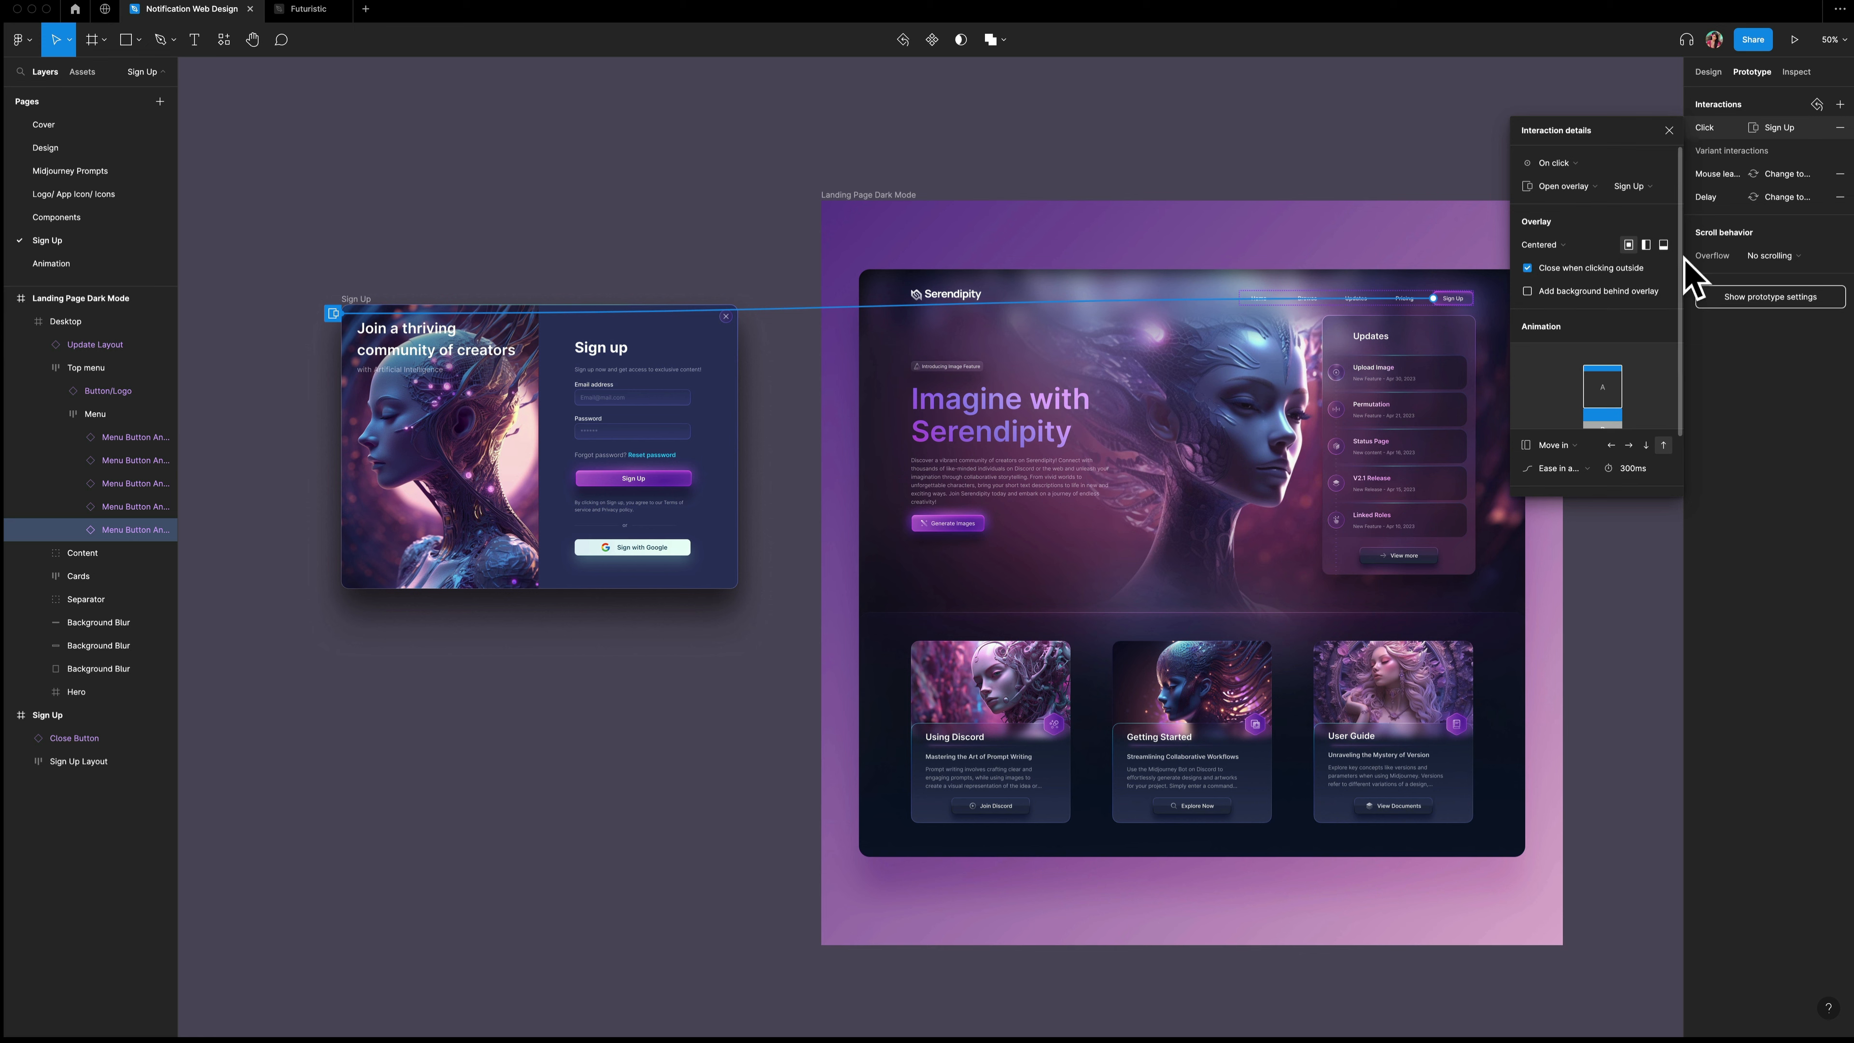
Preview the prototype and dismiss the Sign Up overlay by clicking outside it.
click(1794, 39)
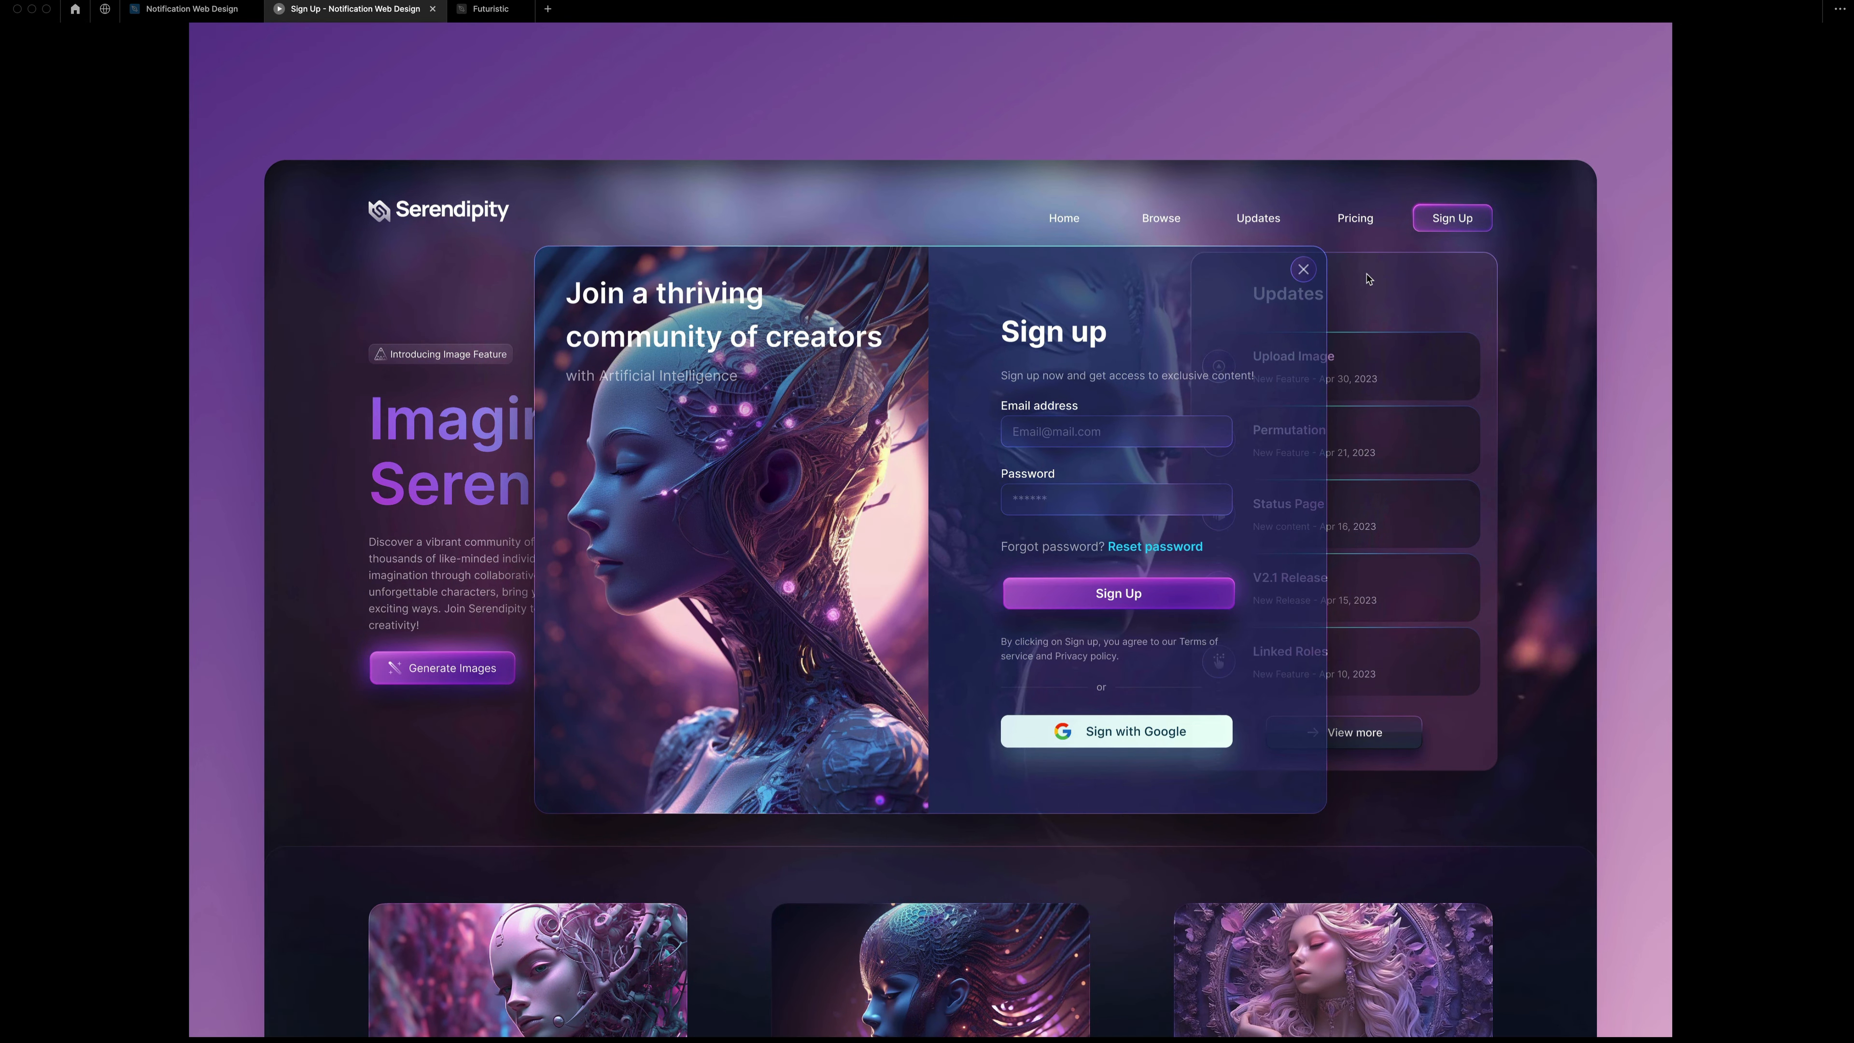
click(1368, 280)
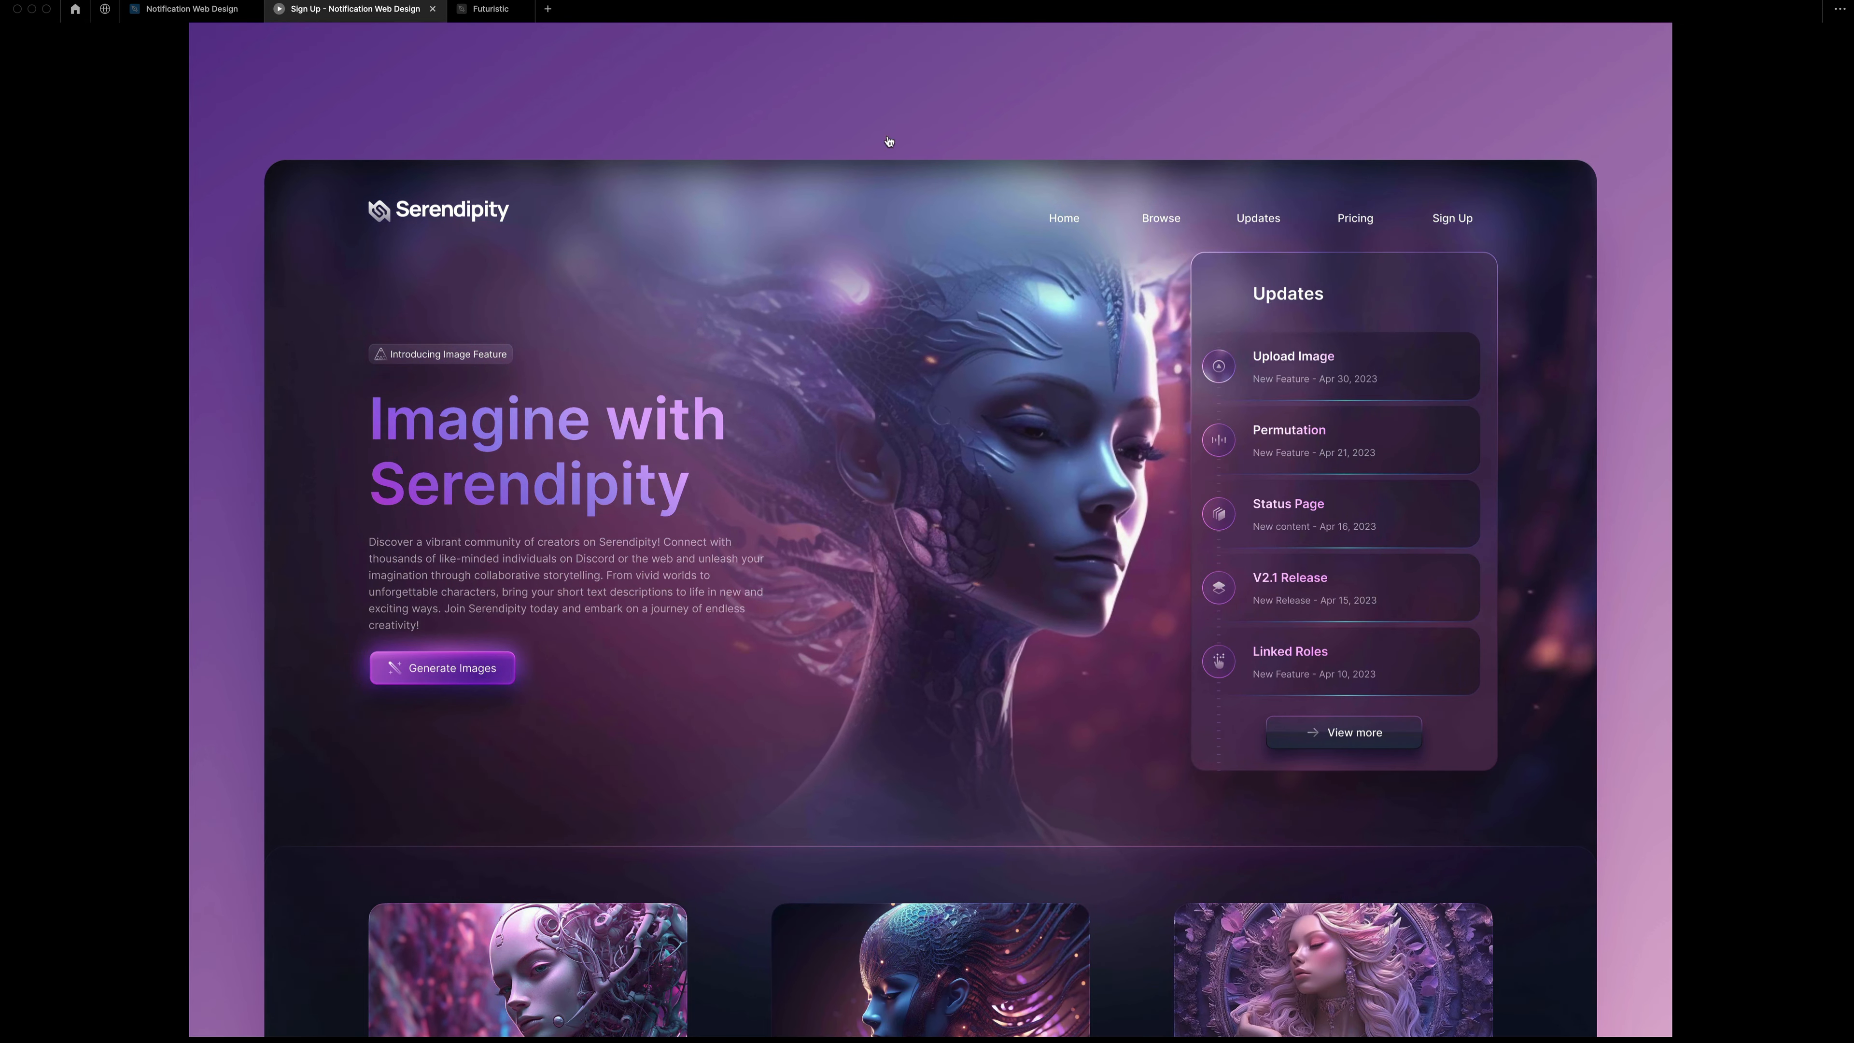
click(433, 10)
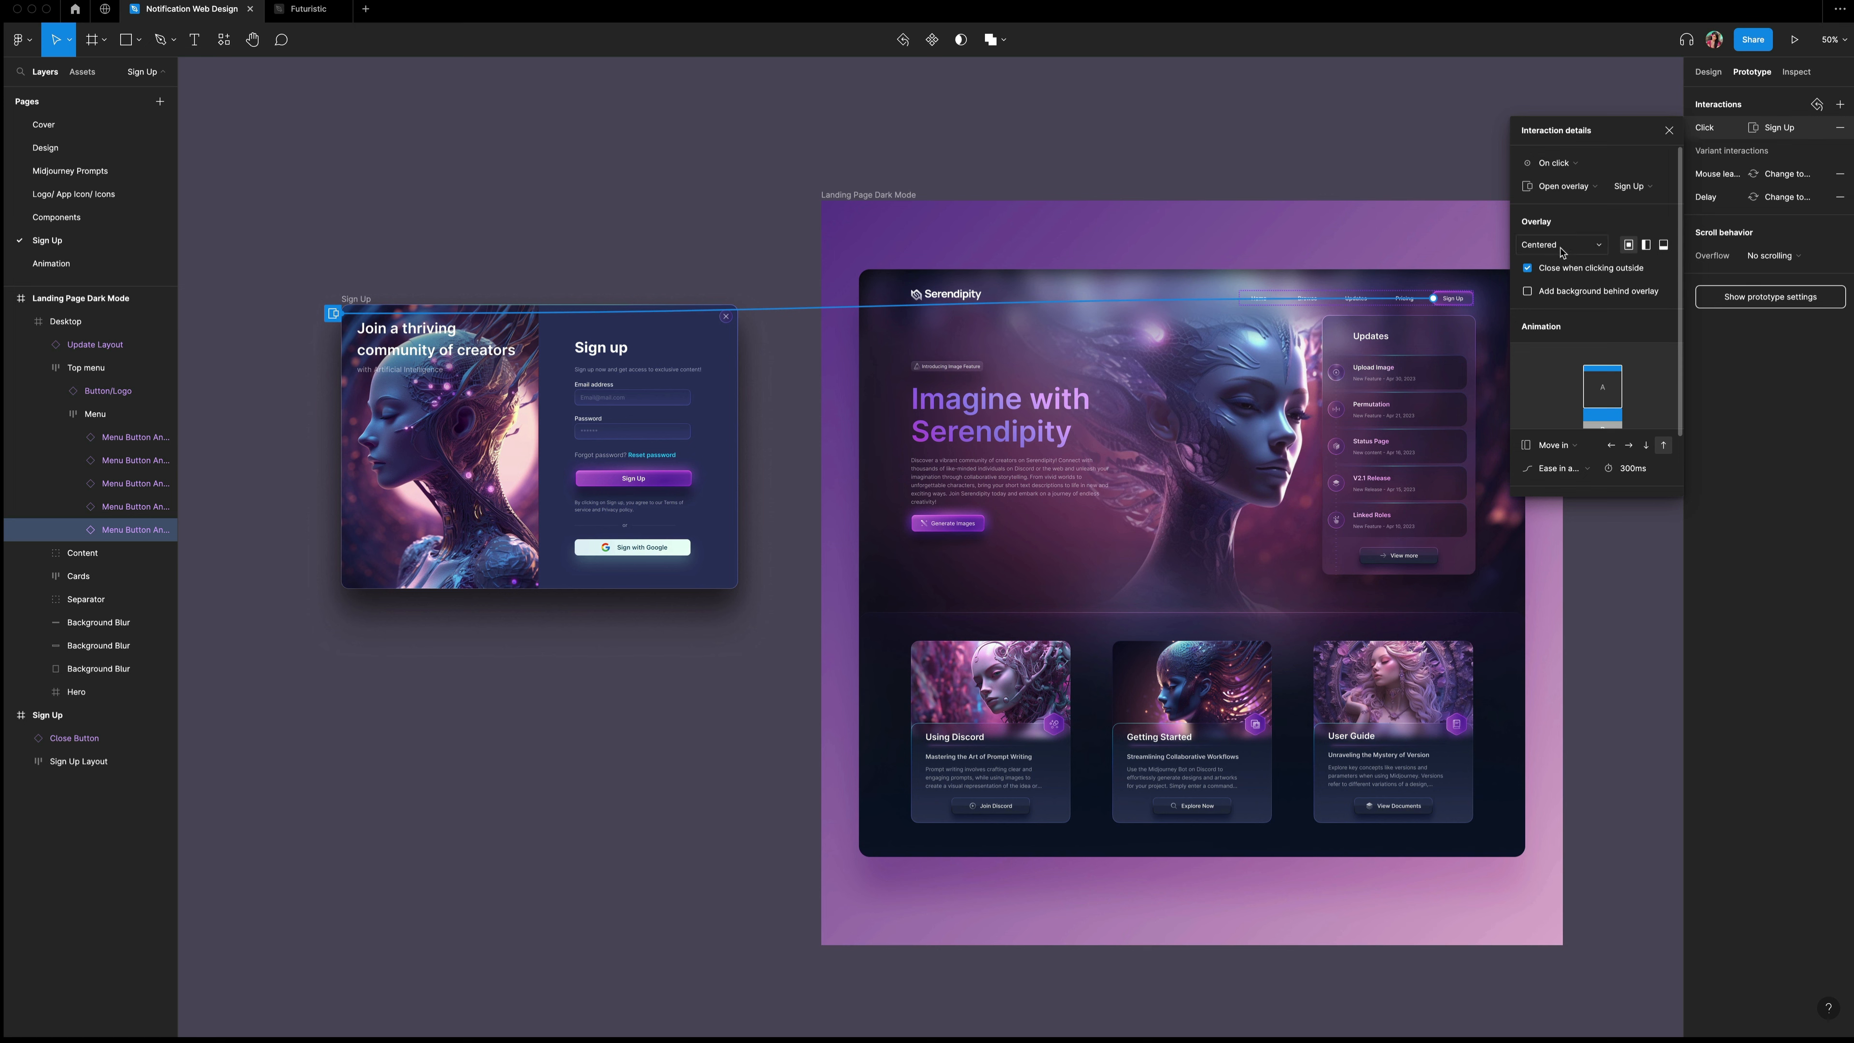
Enable a background behind the overlay and preview the Sign Up overlay with it.
click(1529, 292)
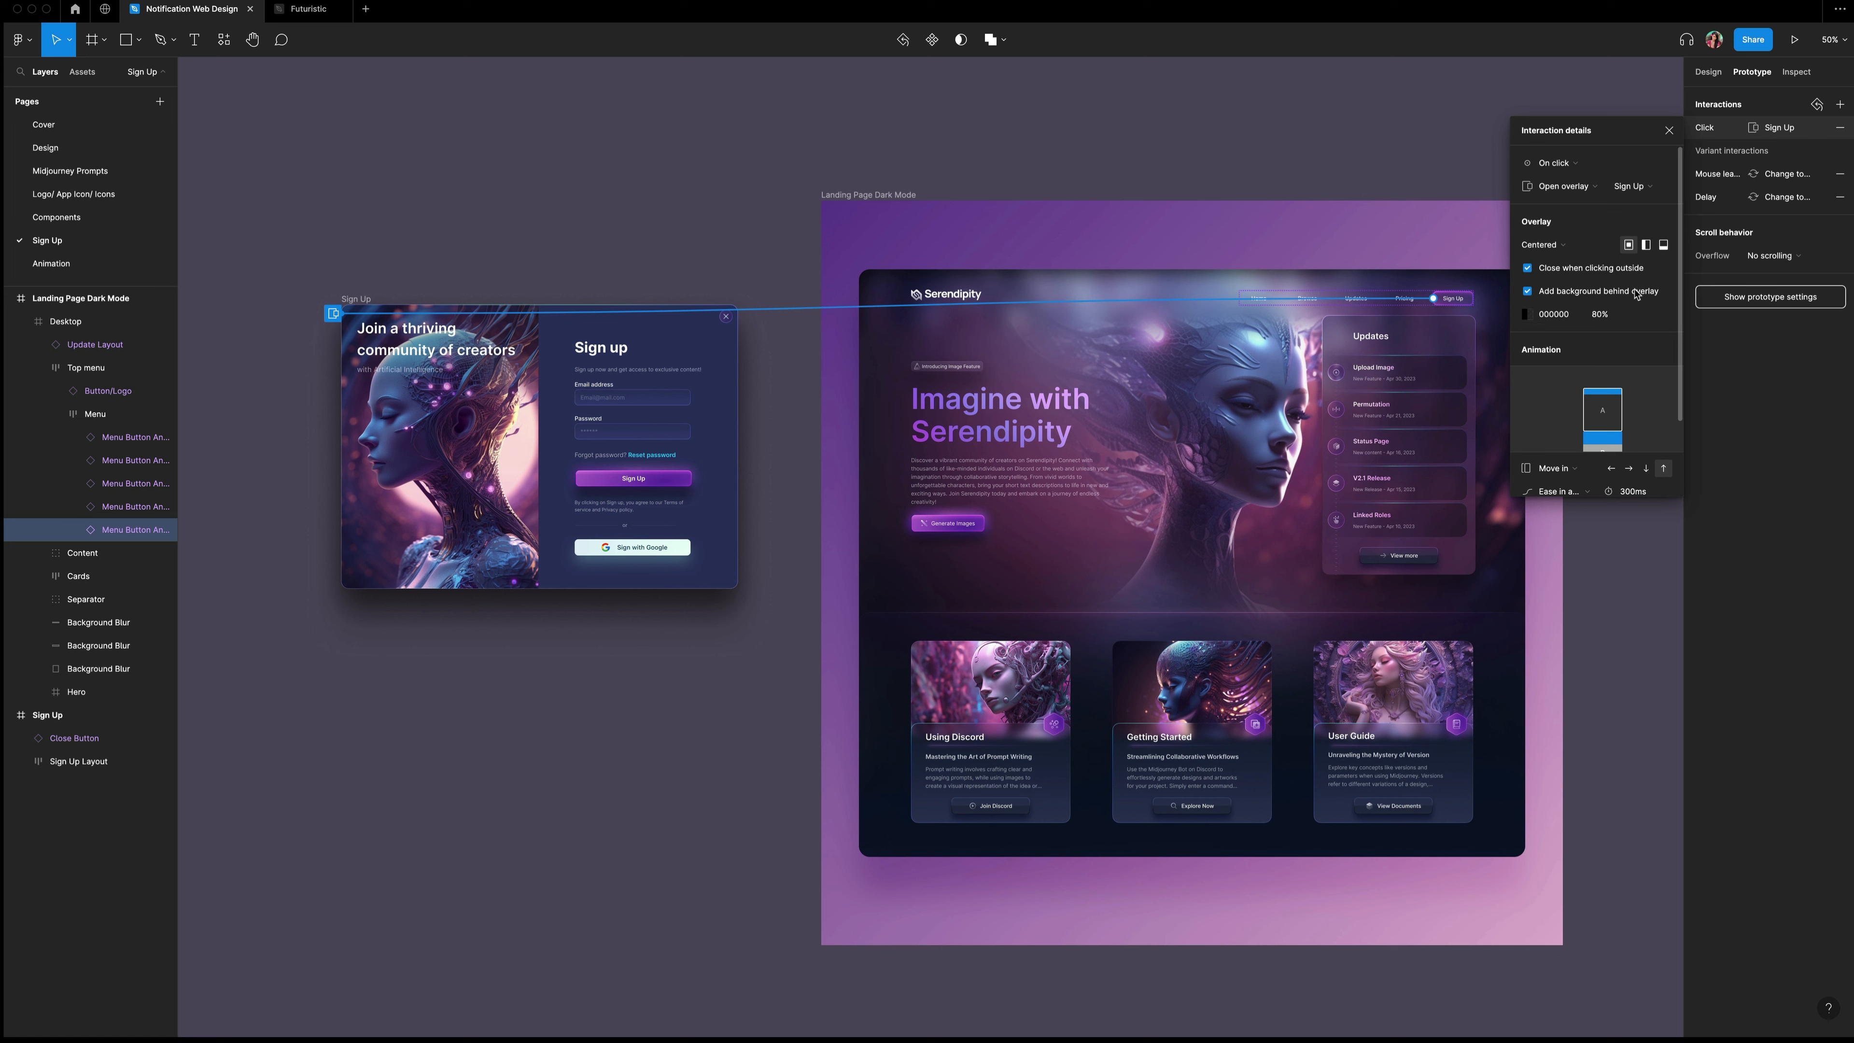
click(1793, 40)
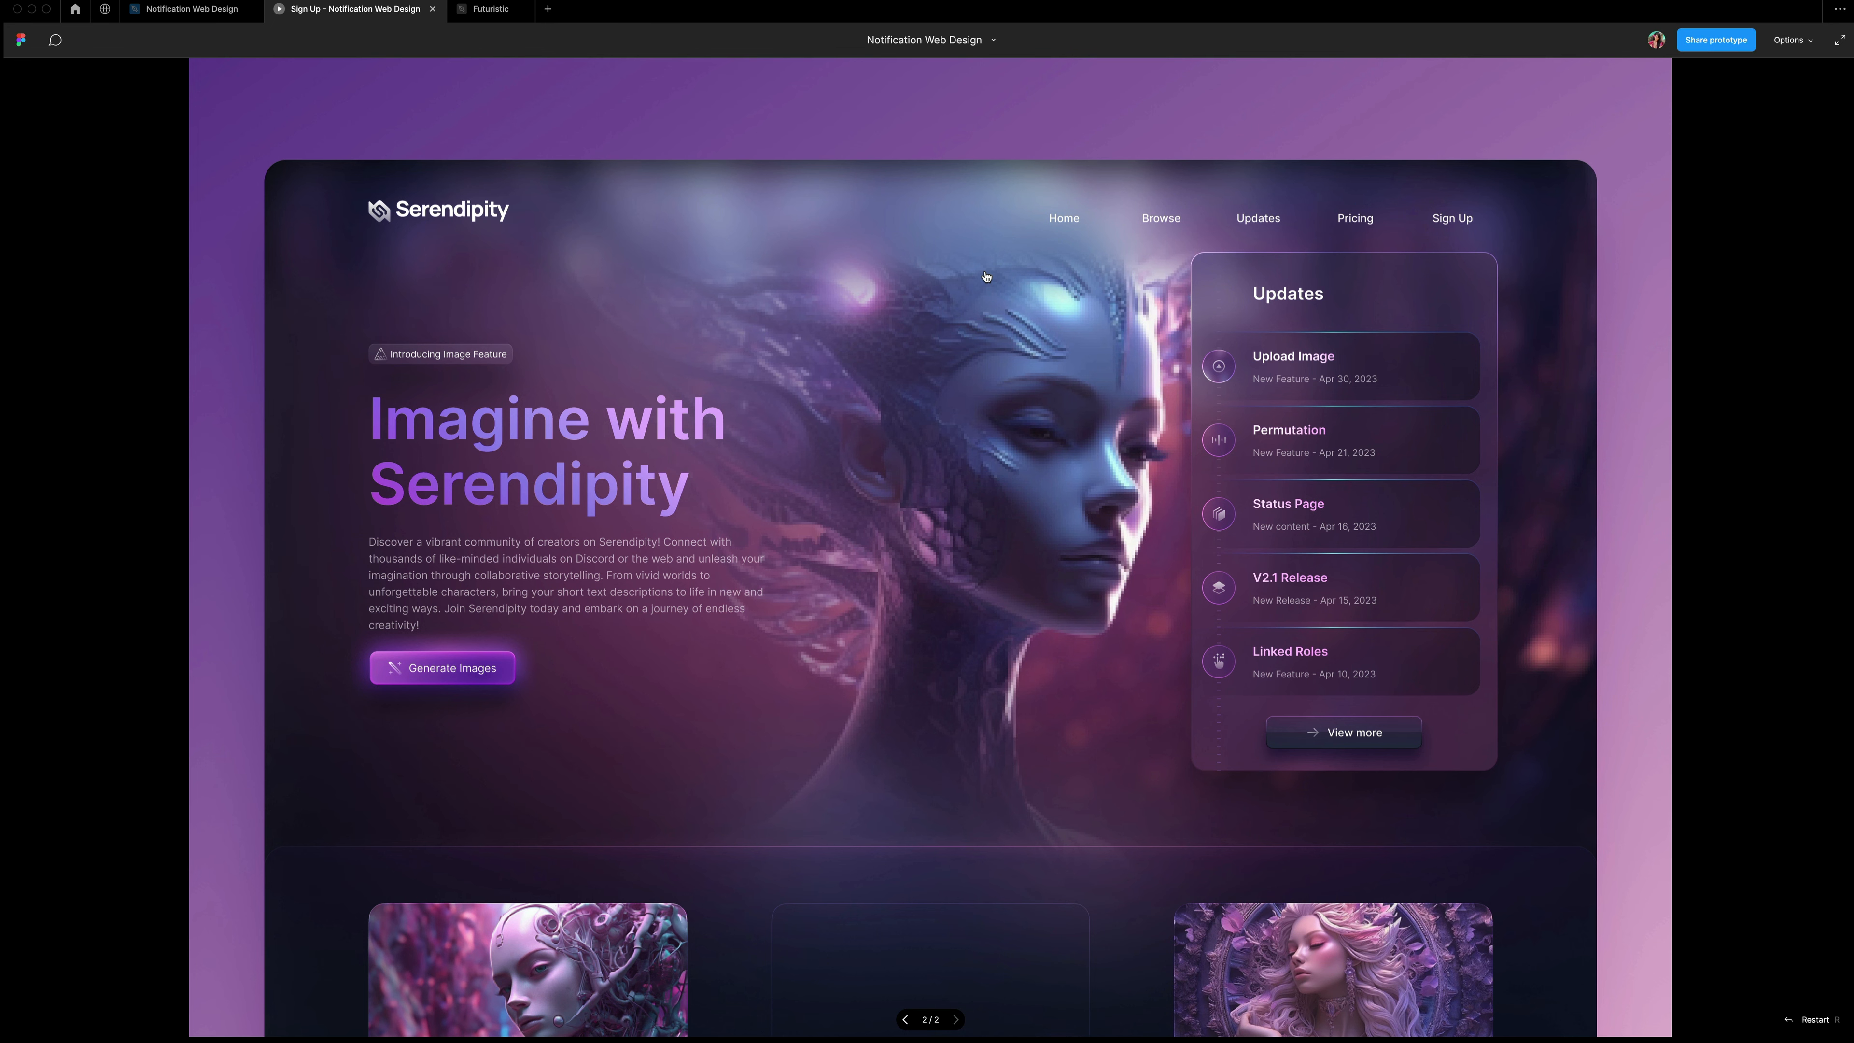
click(1453, 218)
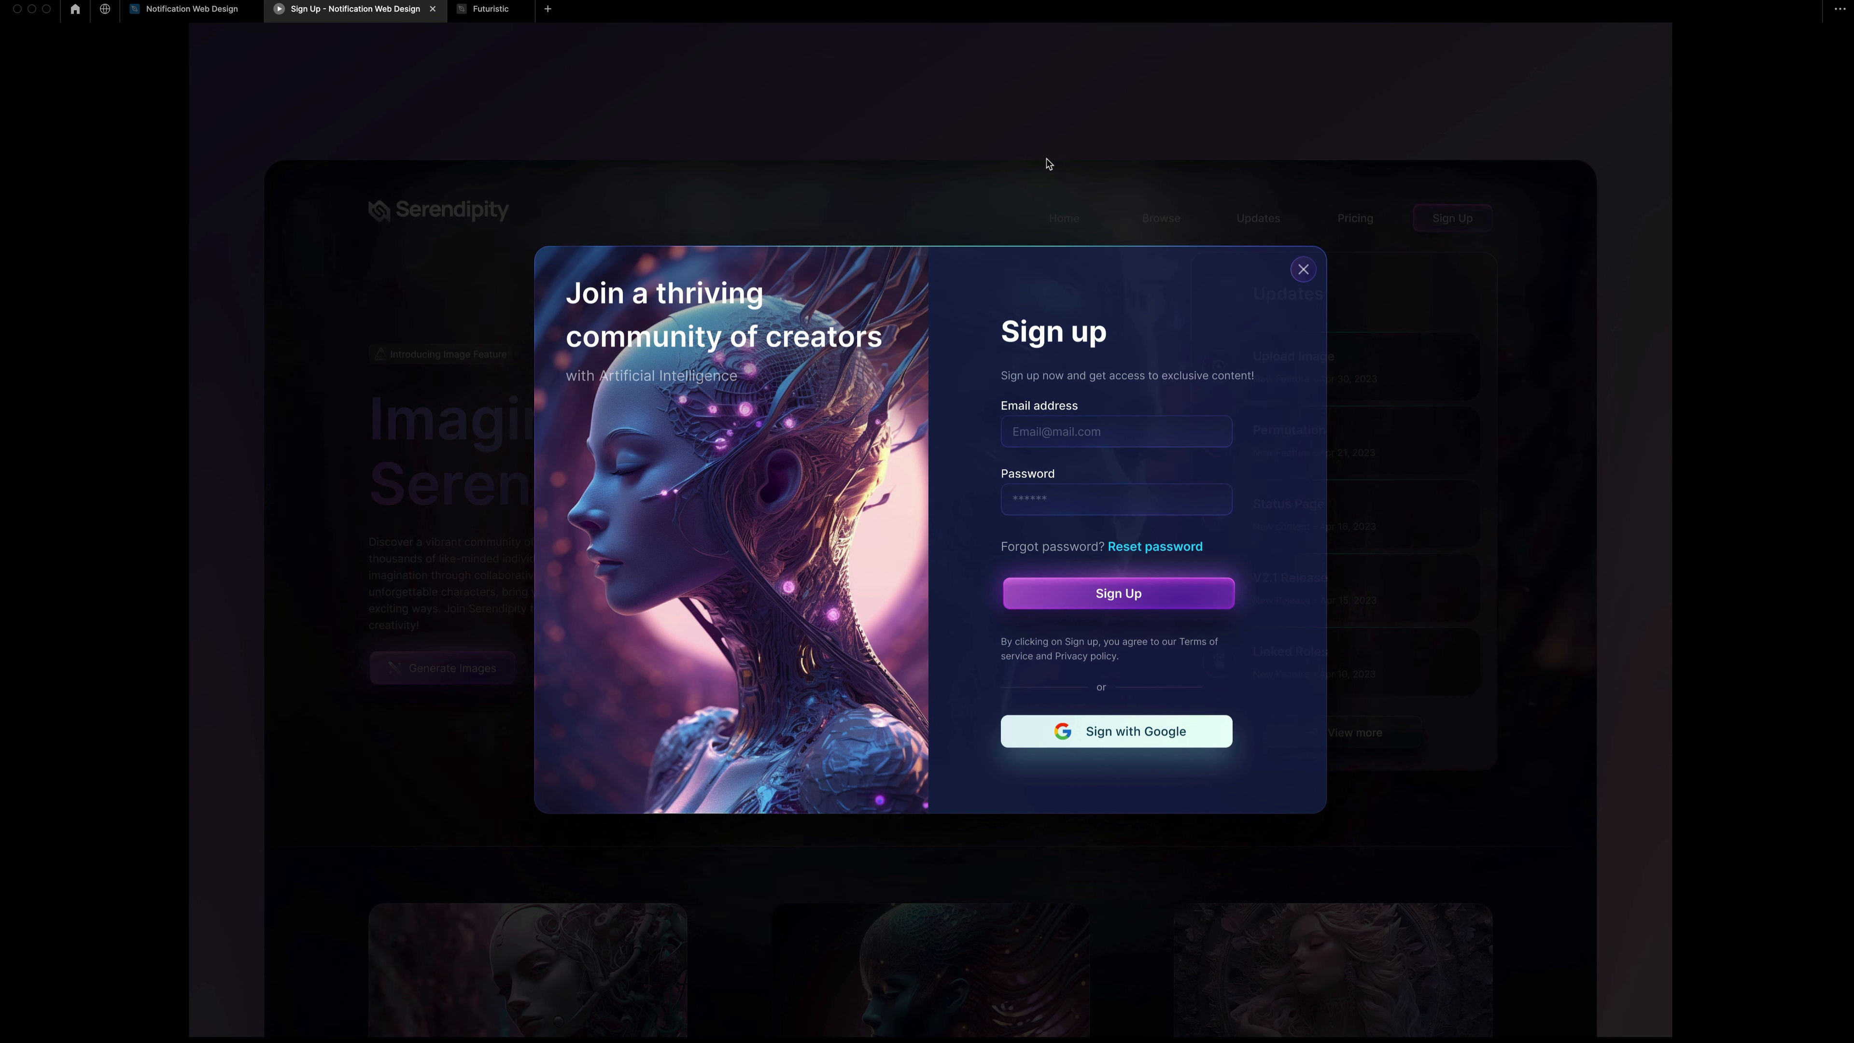
key(ctrl+w)
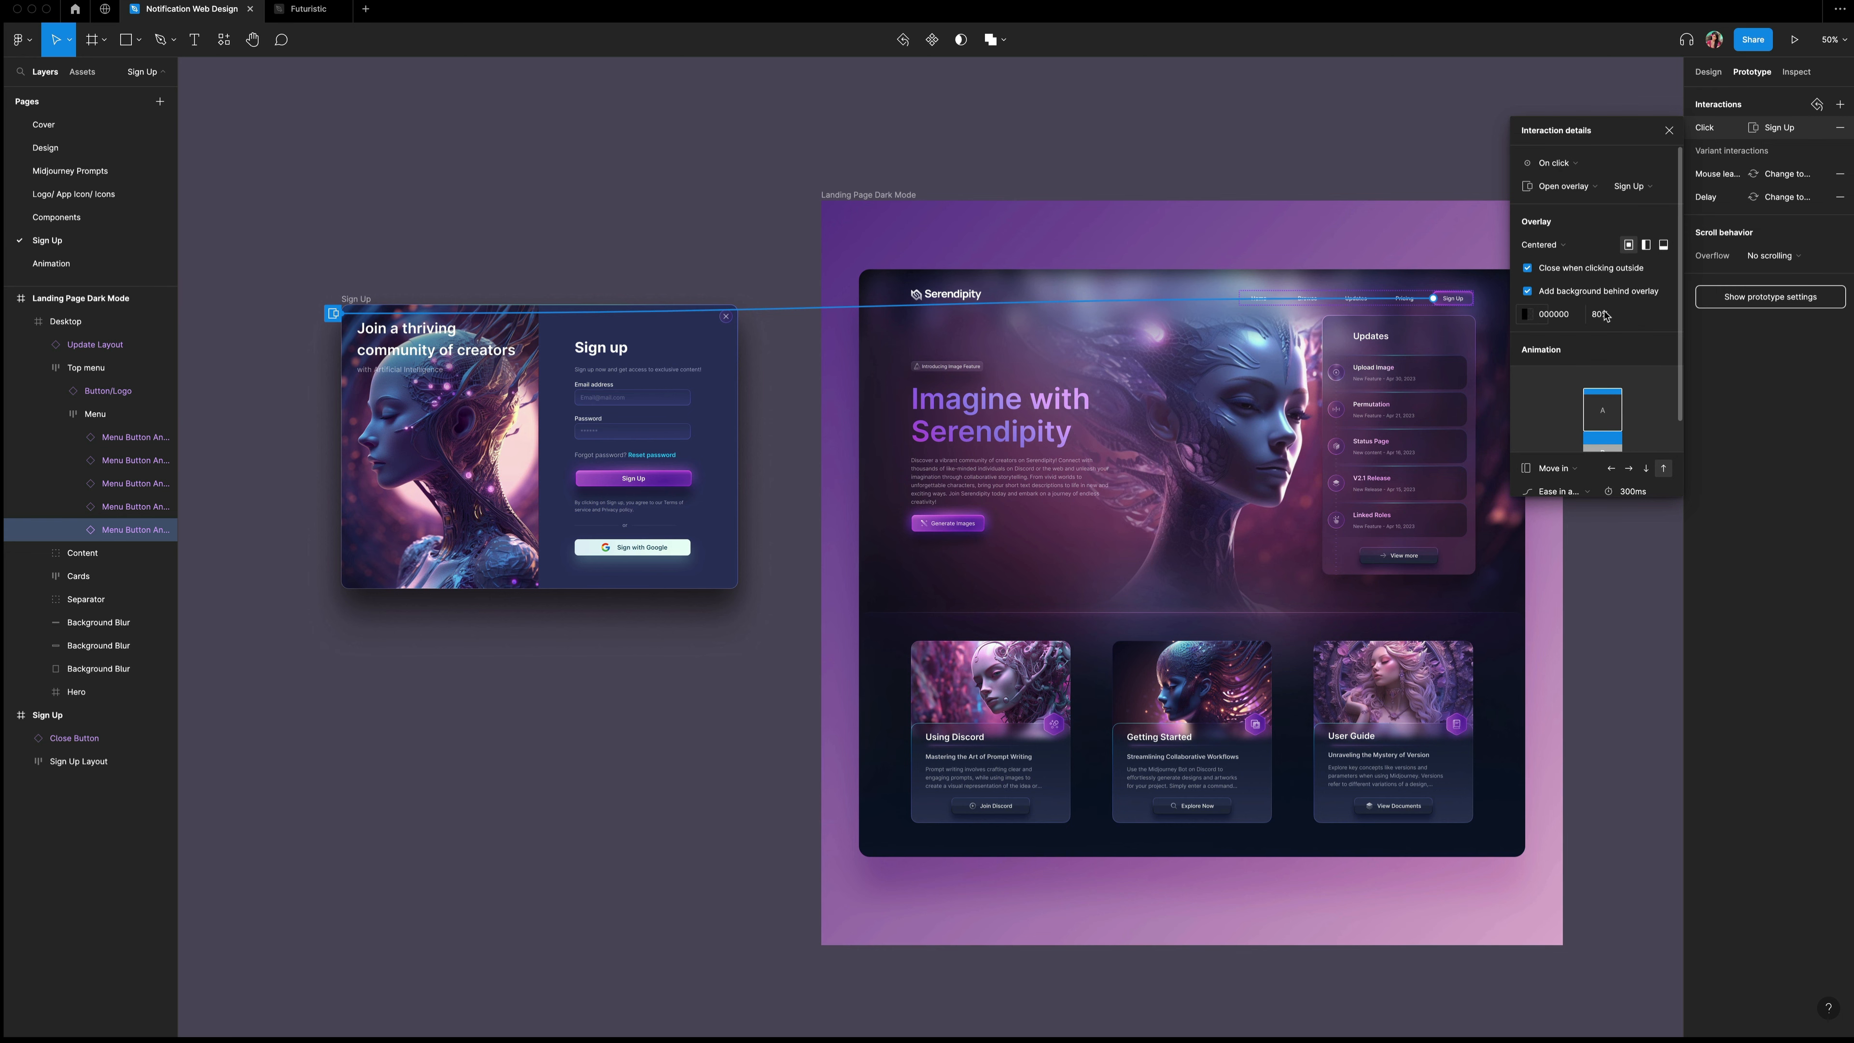
Set the overlay animation to Dissolve with Gentle easing and adjust its duration.
scroll(1605, 315, down, 3)
click(1566, 376)
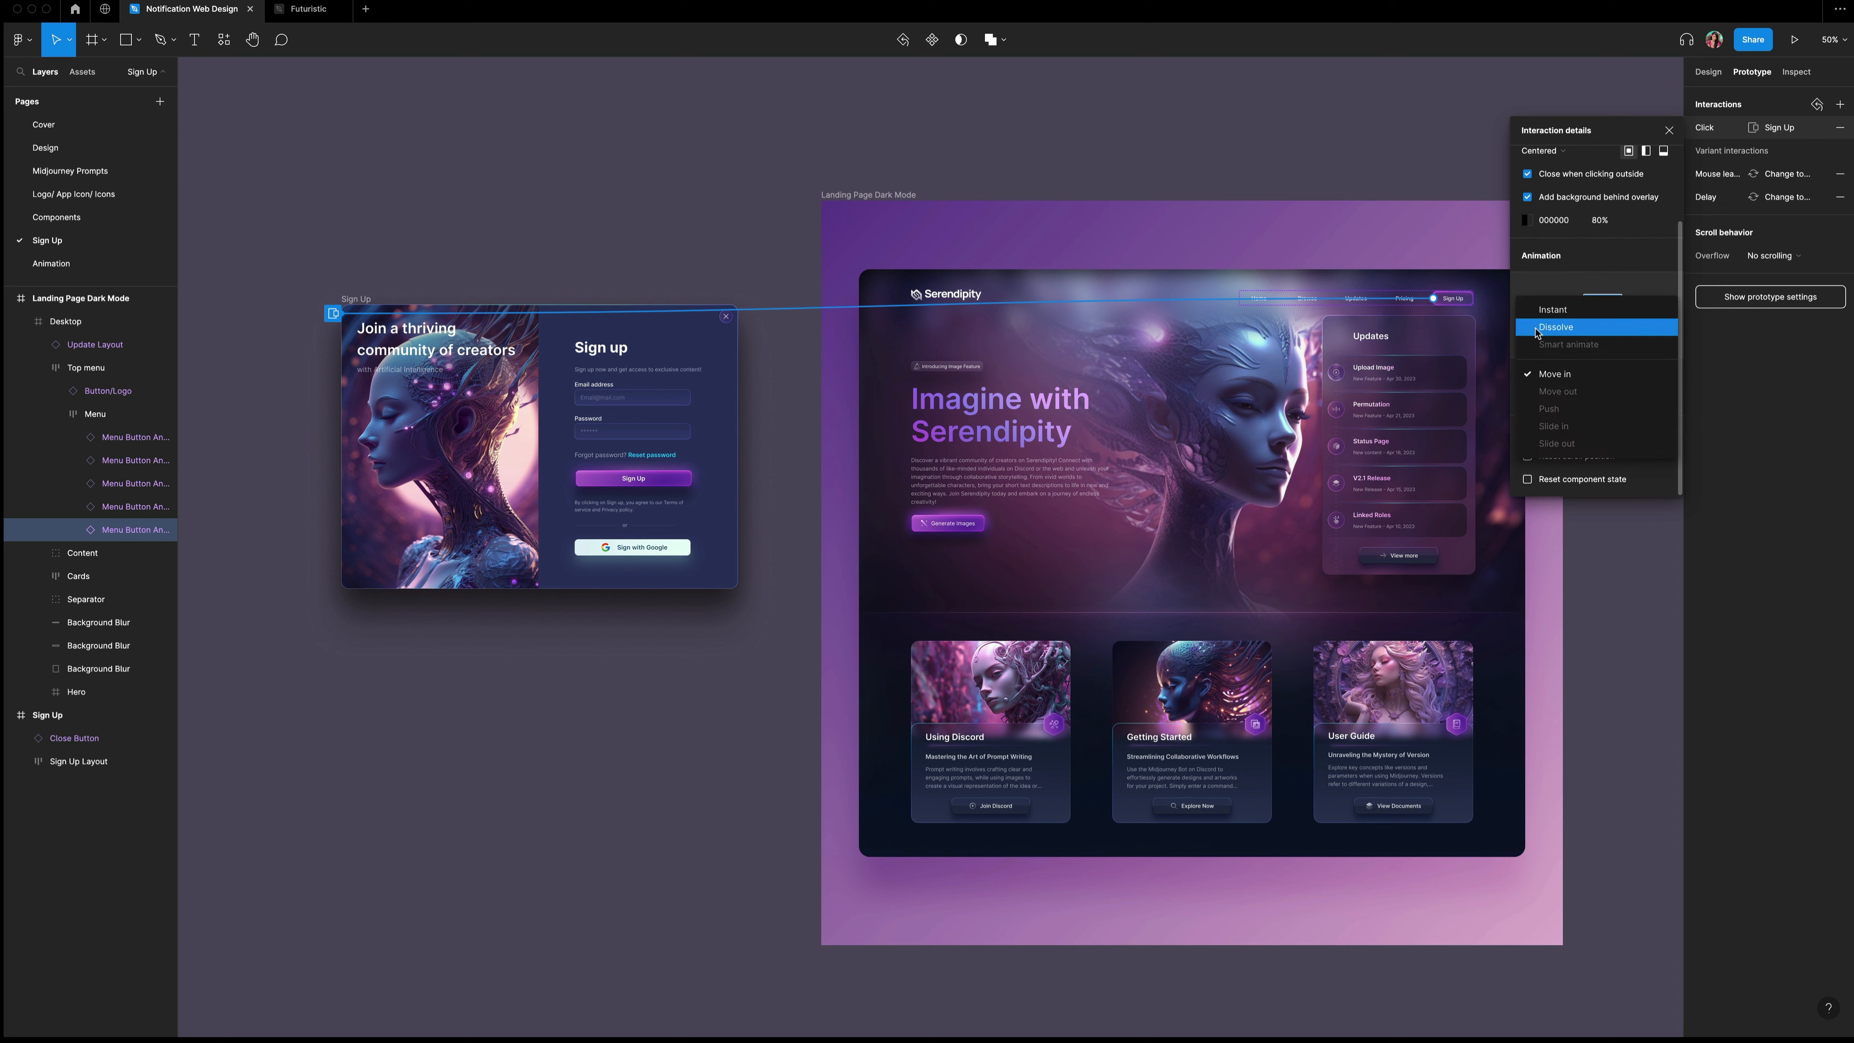
click(1552, 328)
click(1555, 402)
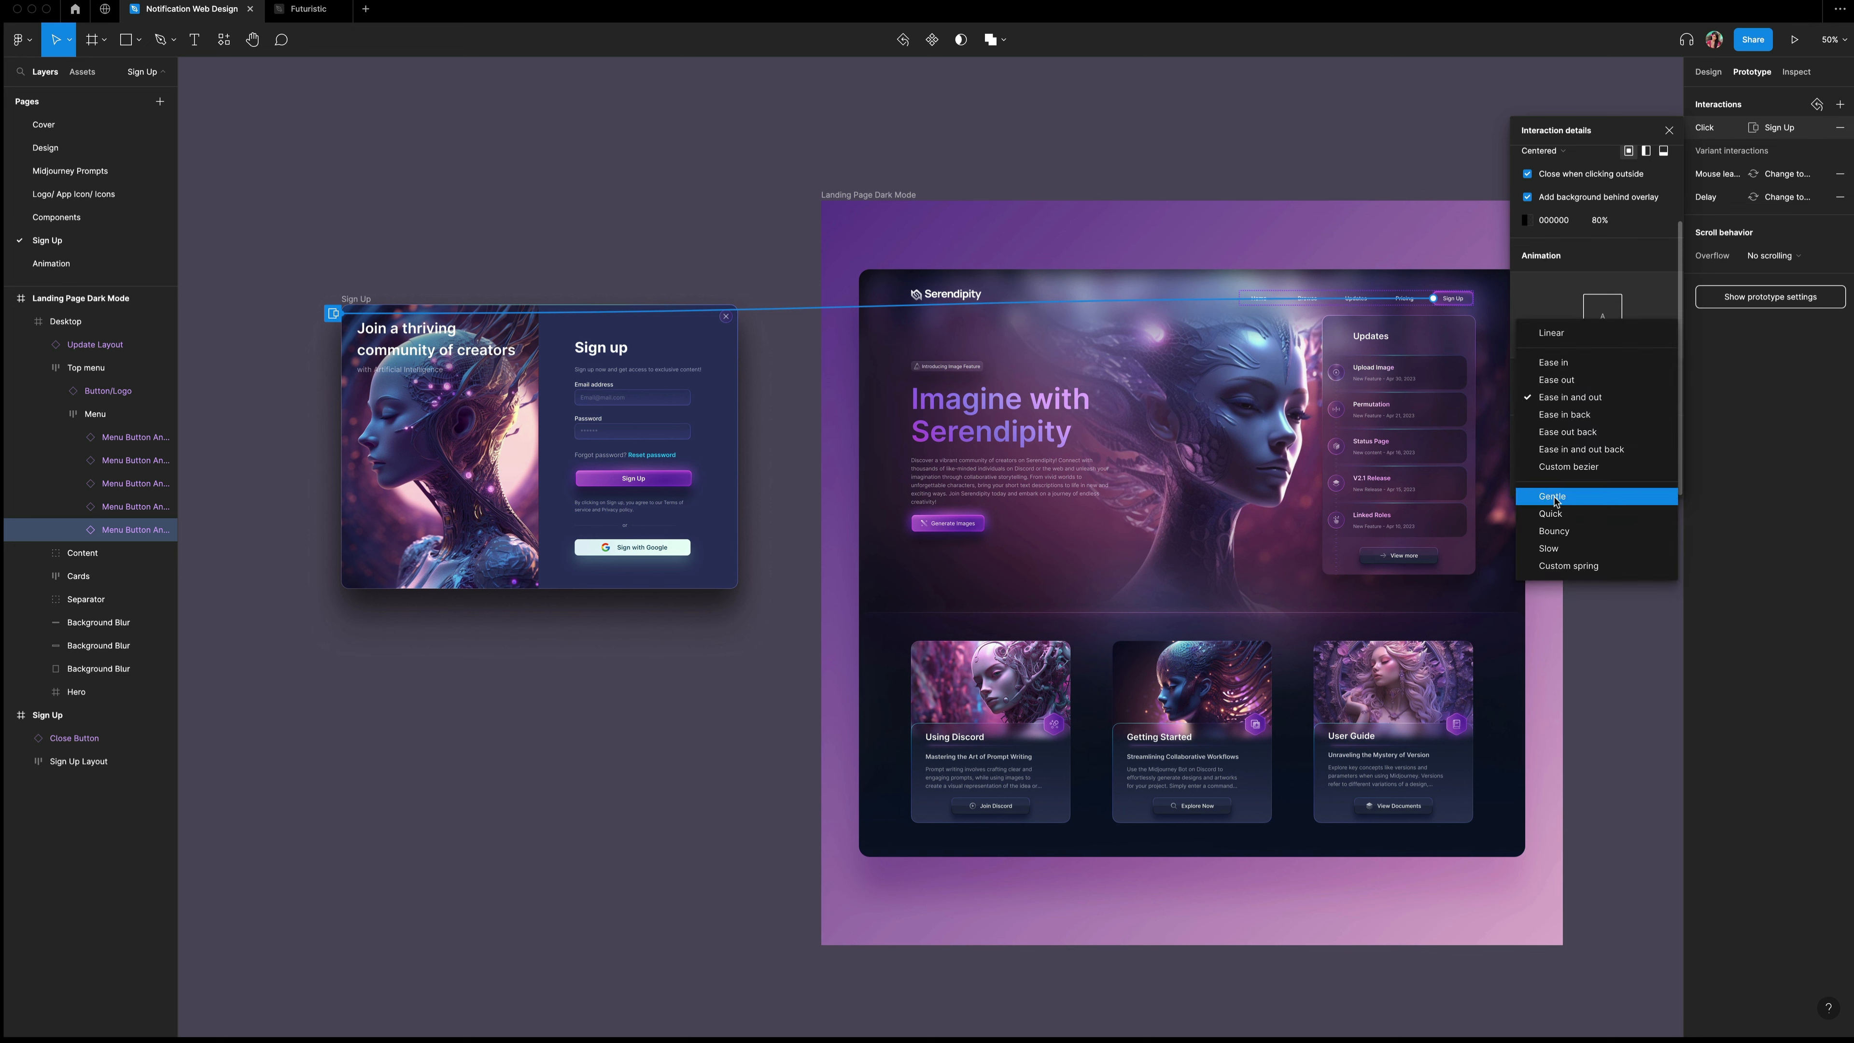
click(1553, 497)
click(1634, 397)
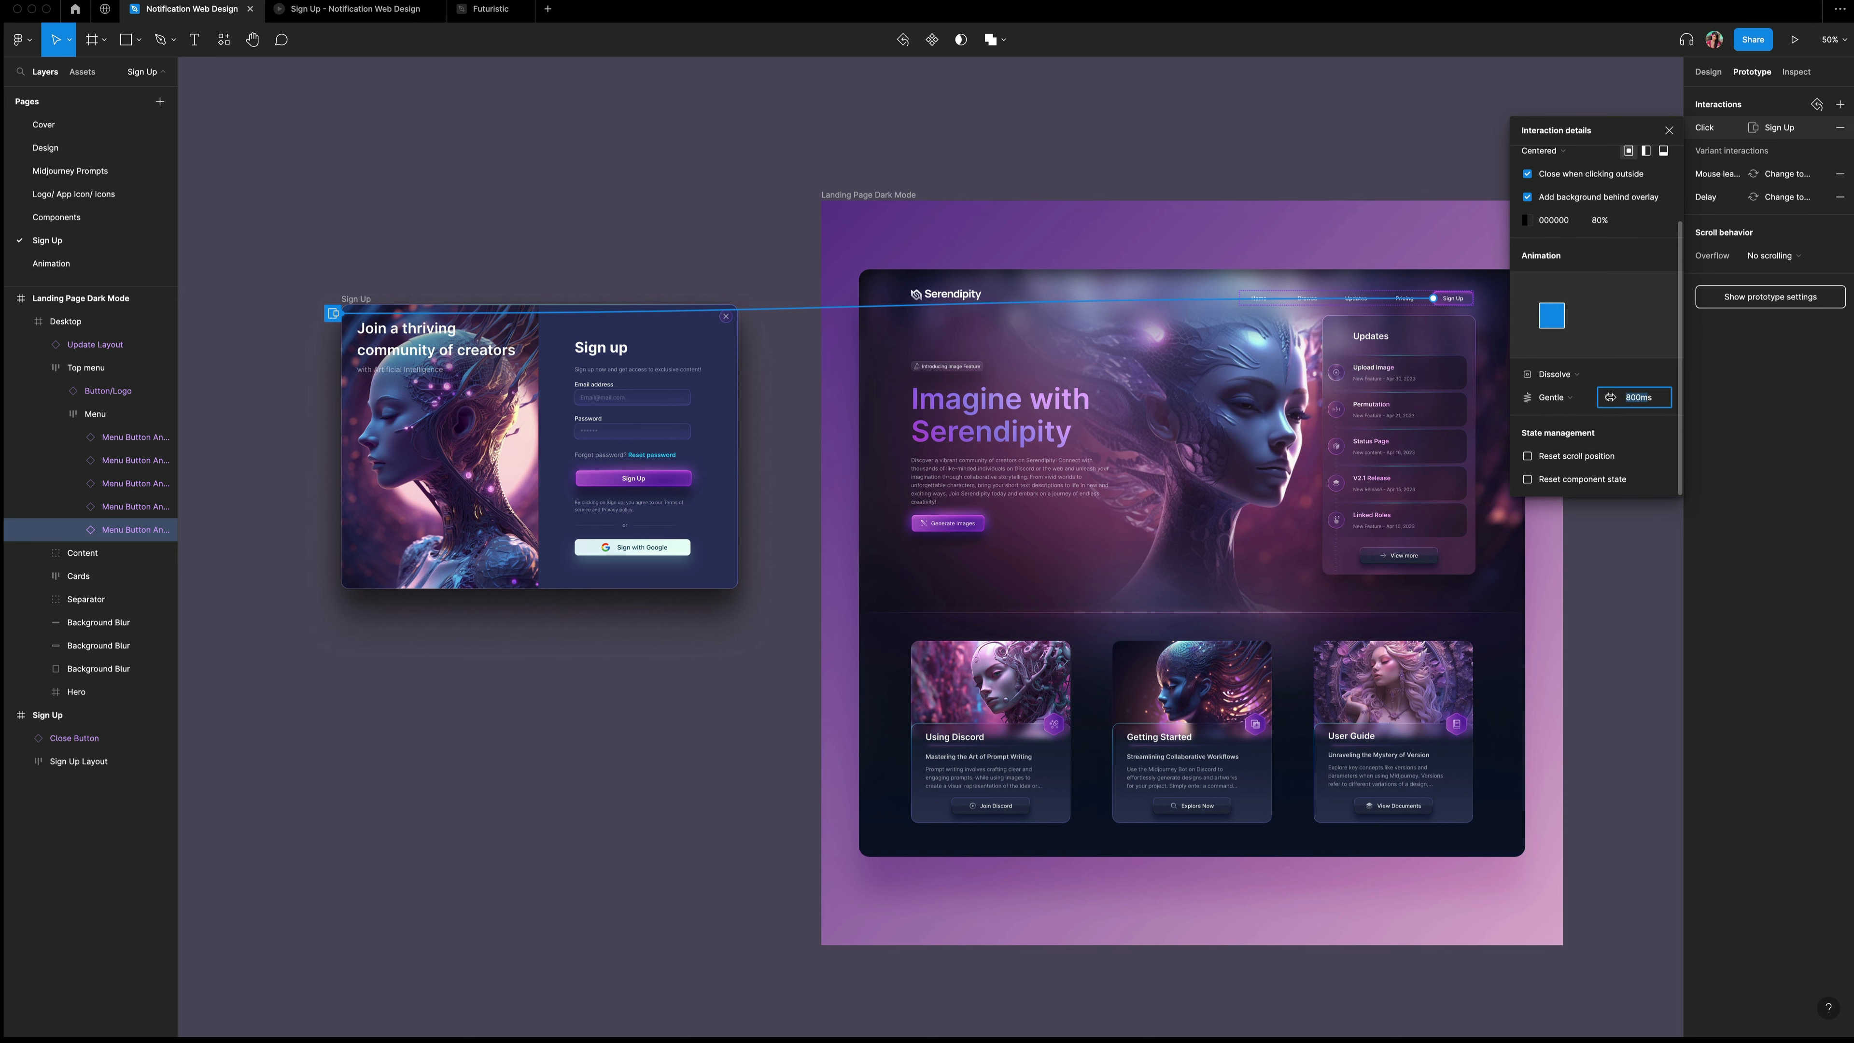
text(3)
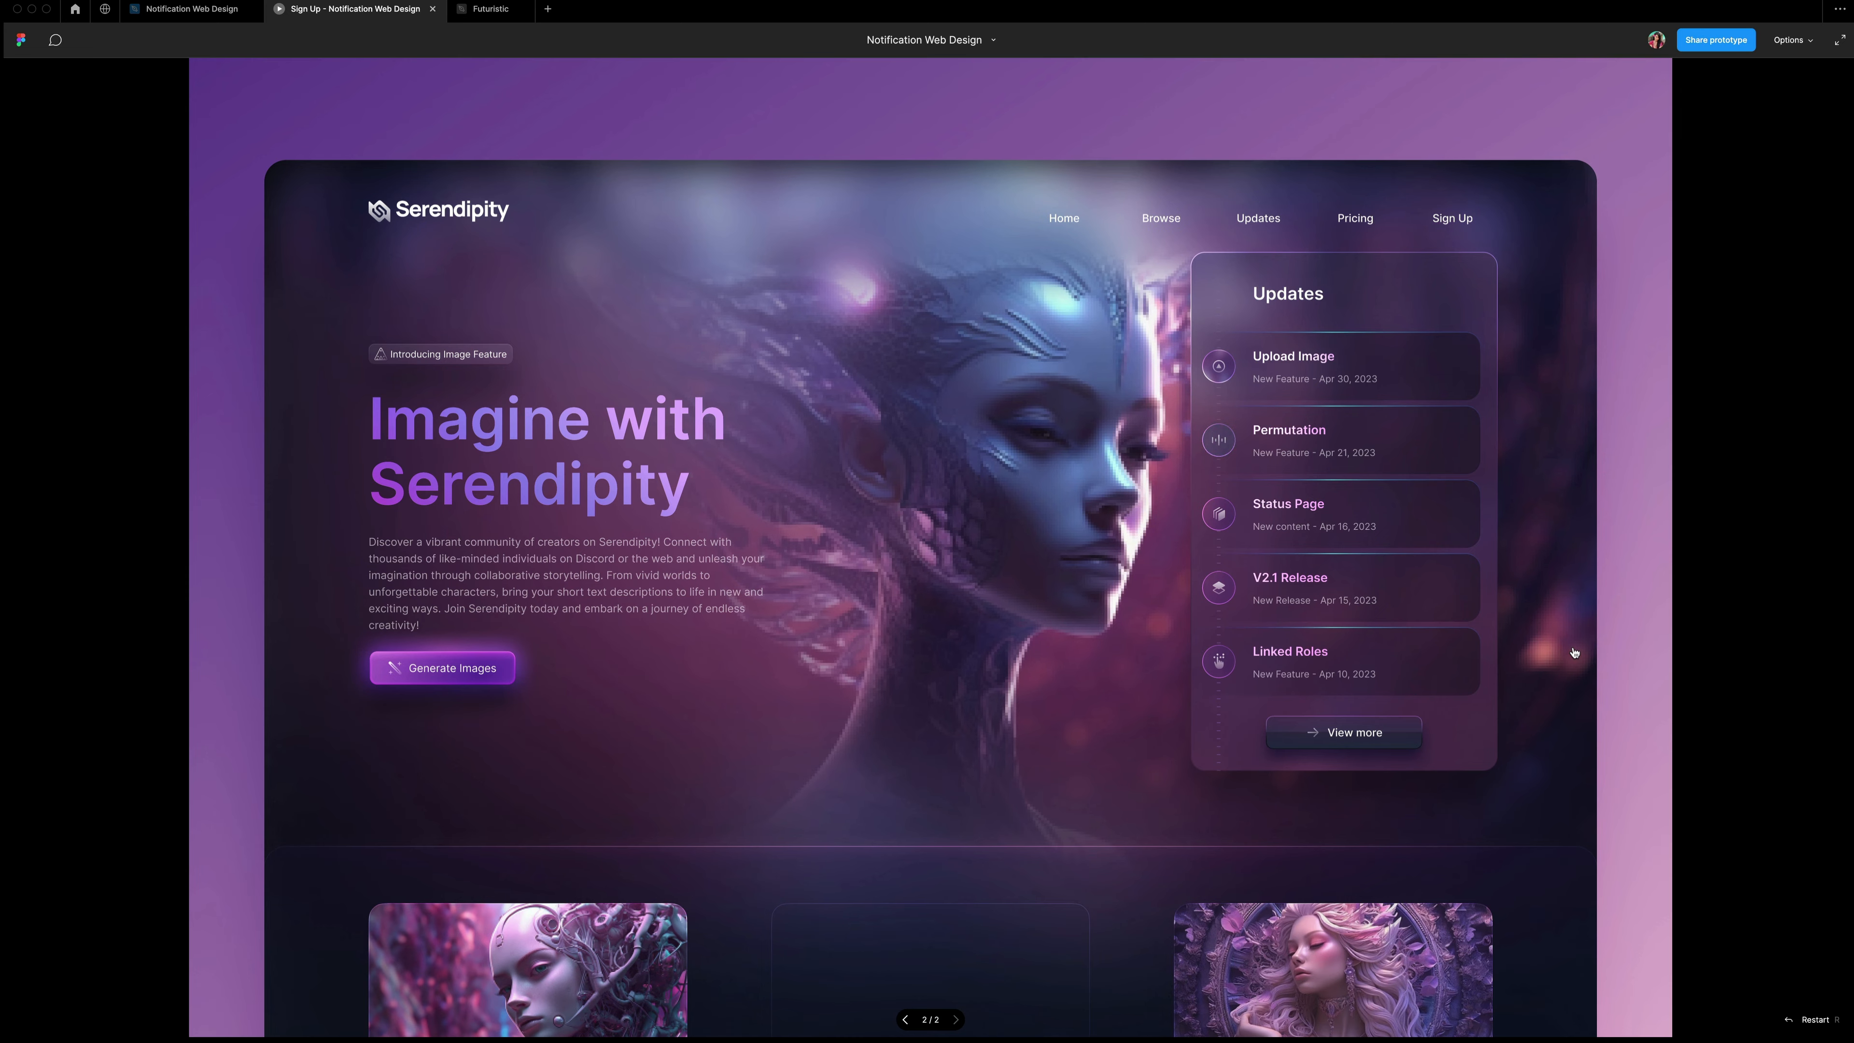
Preview the Sign Up overlay opening from the navigation button, then close the preview.
click(1463, 220)
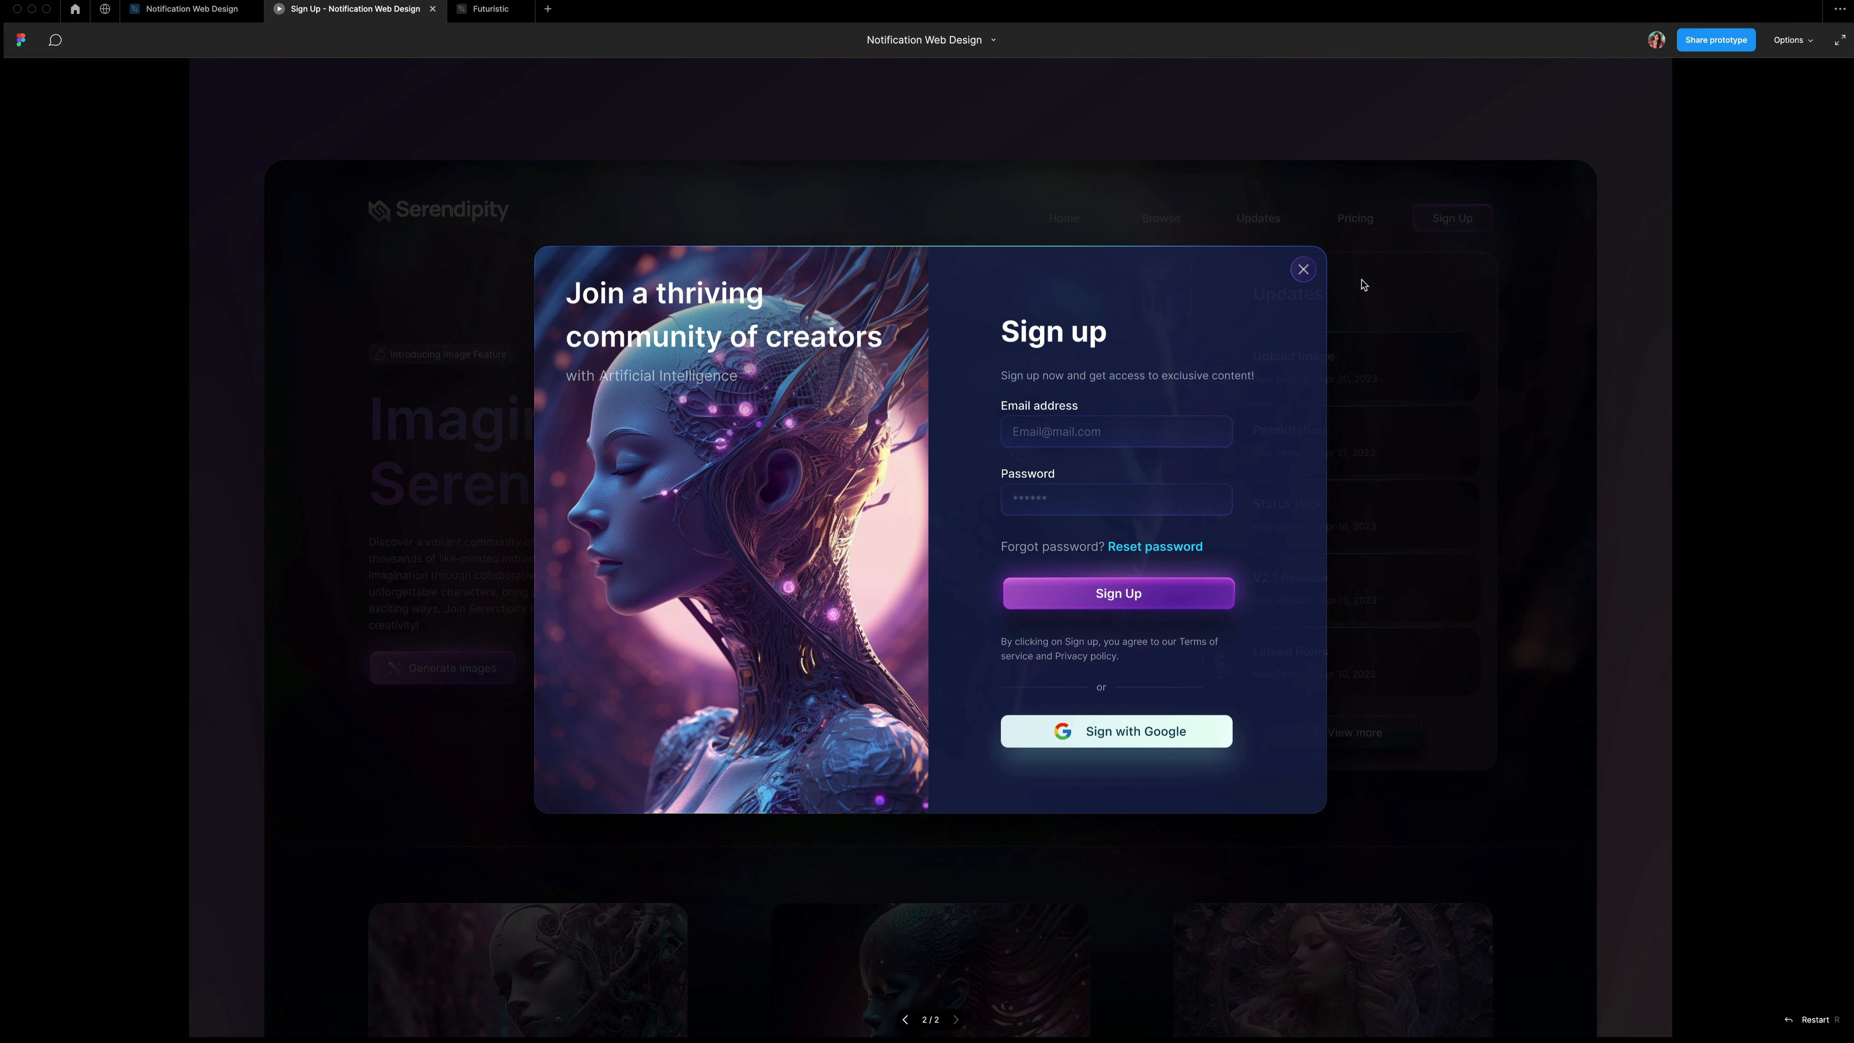
key(super+w)
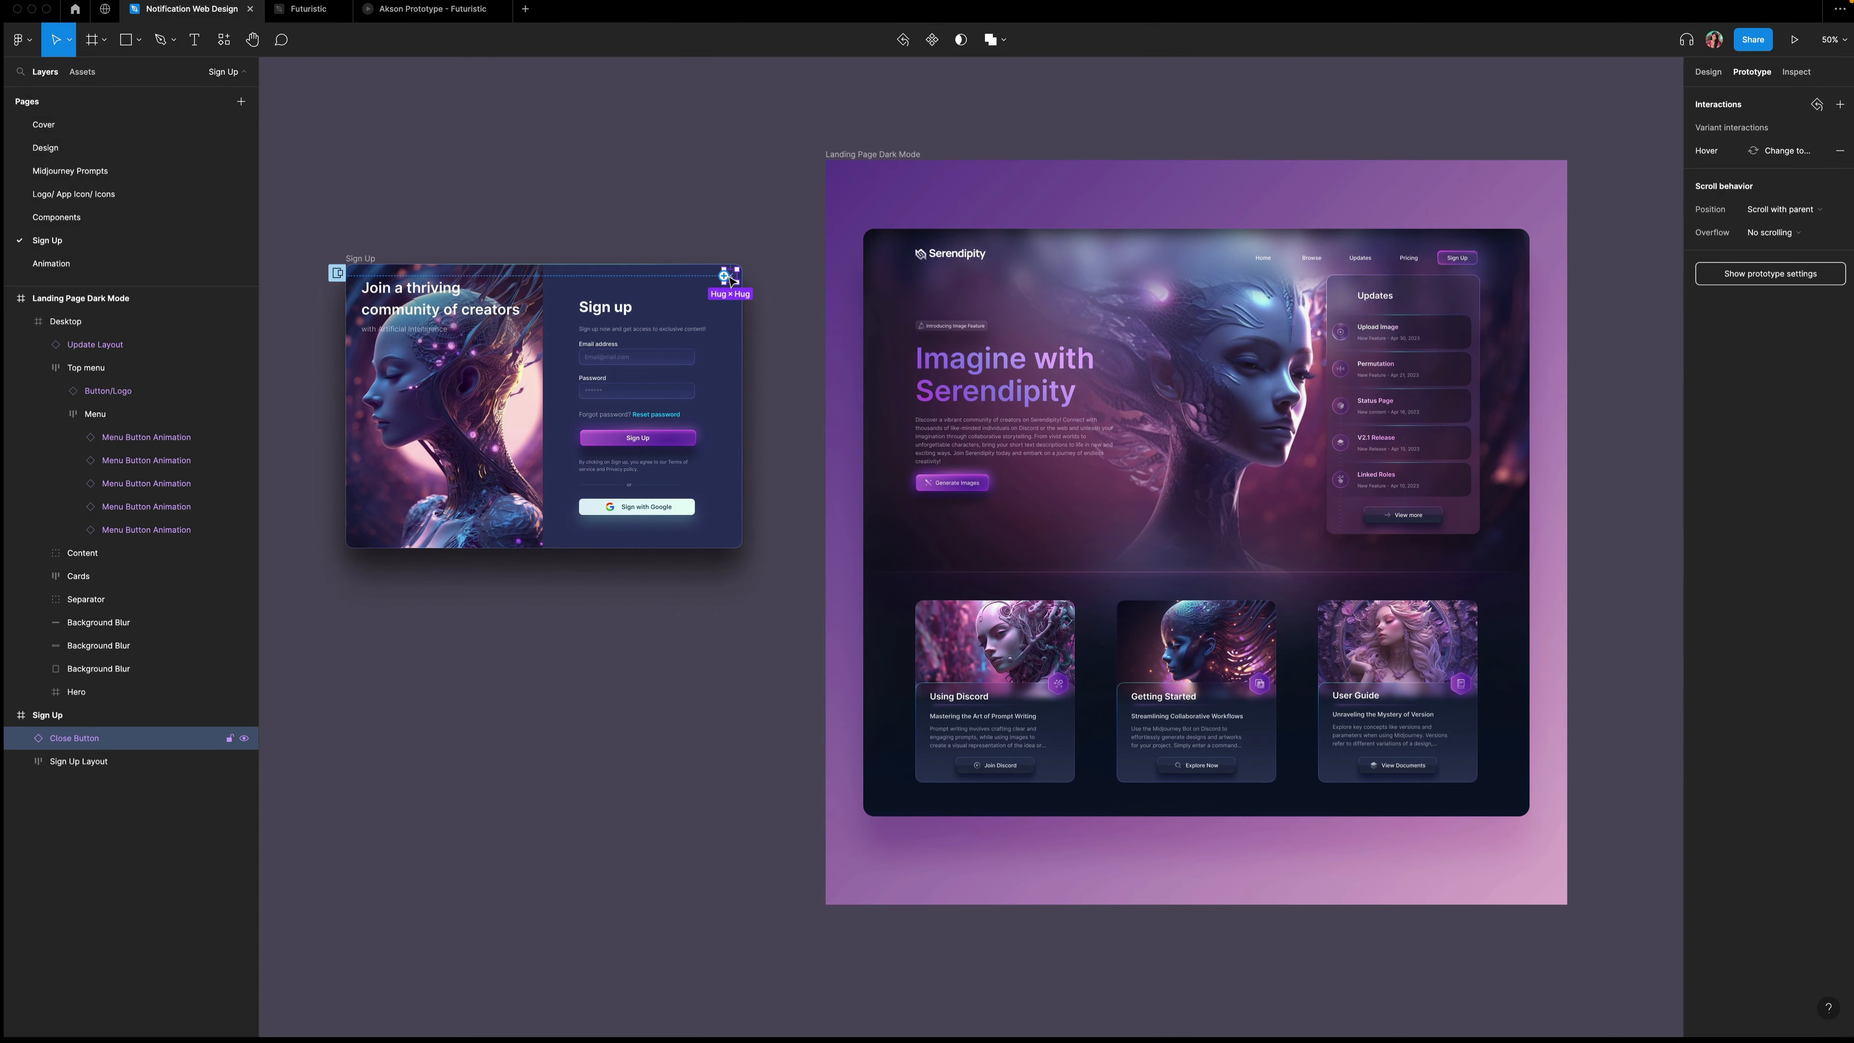
Change the close button's interaction to close the overlay on click.
click(1718, 152)
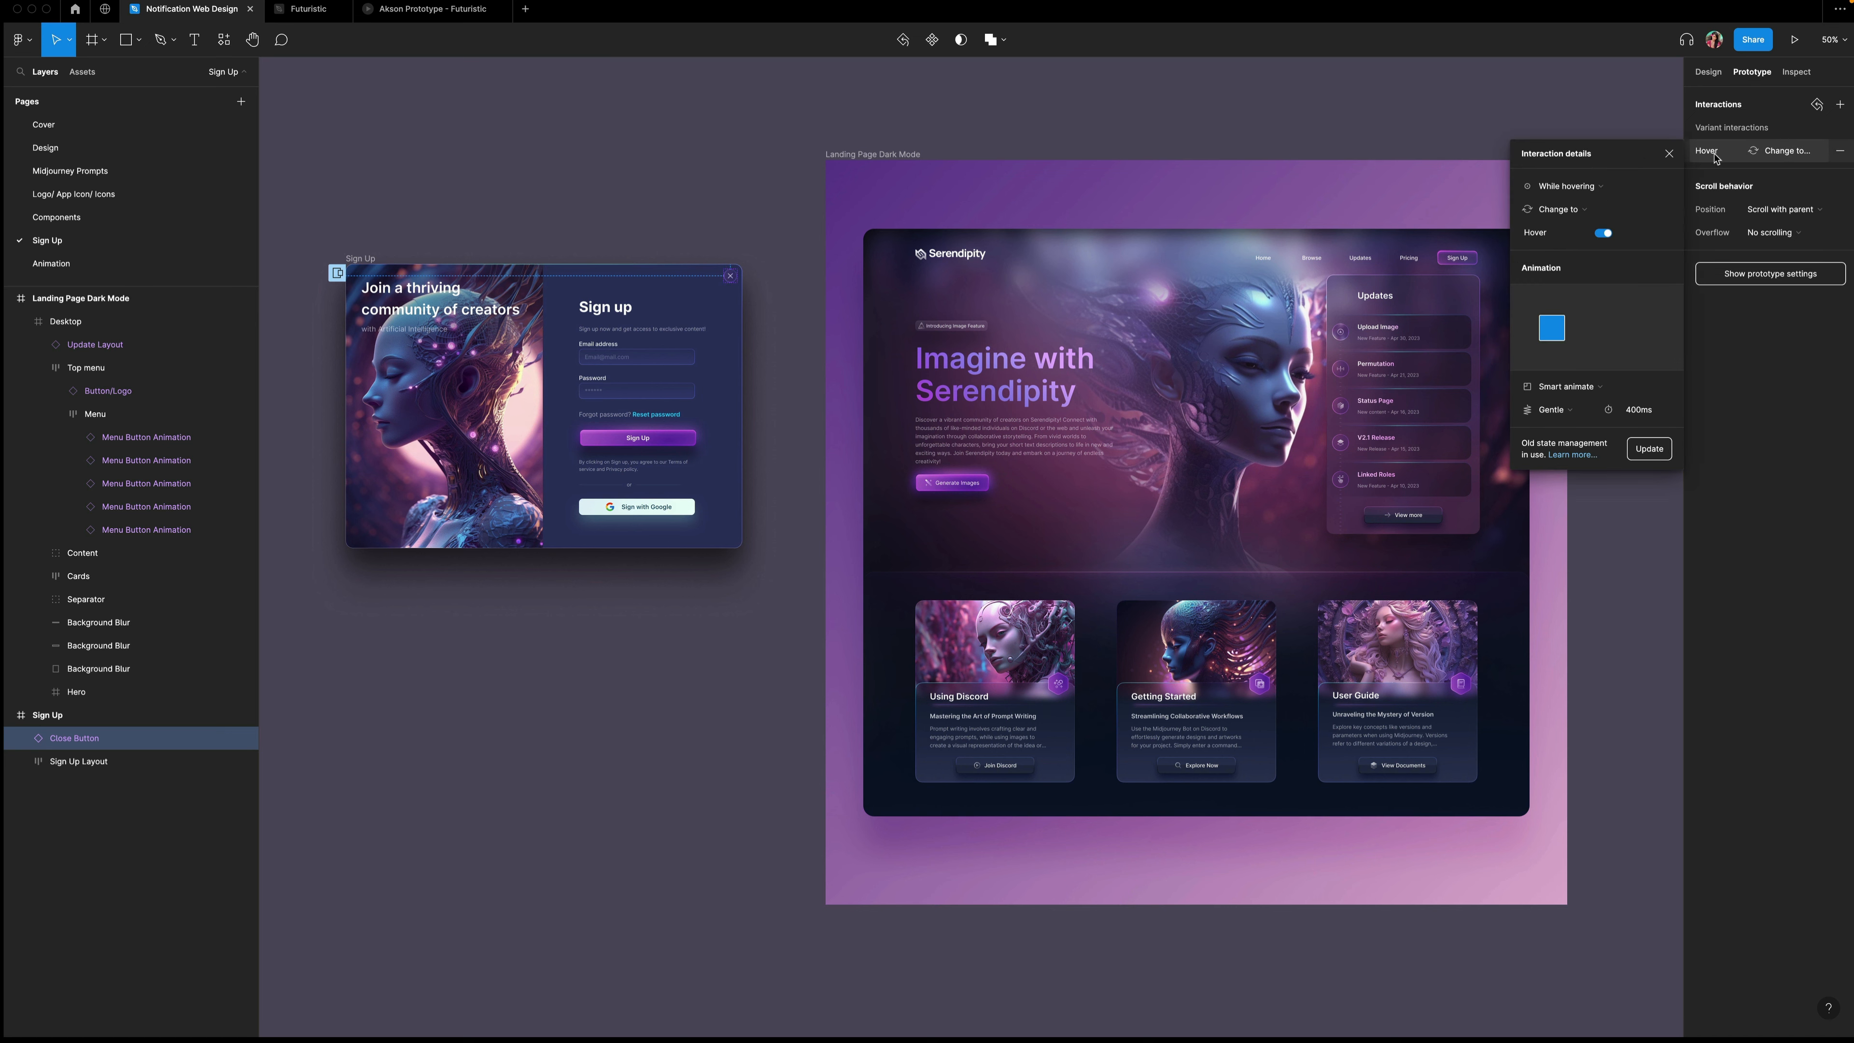
click(1566, 185)
click(1570, 160)
click(1576, 211)
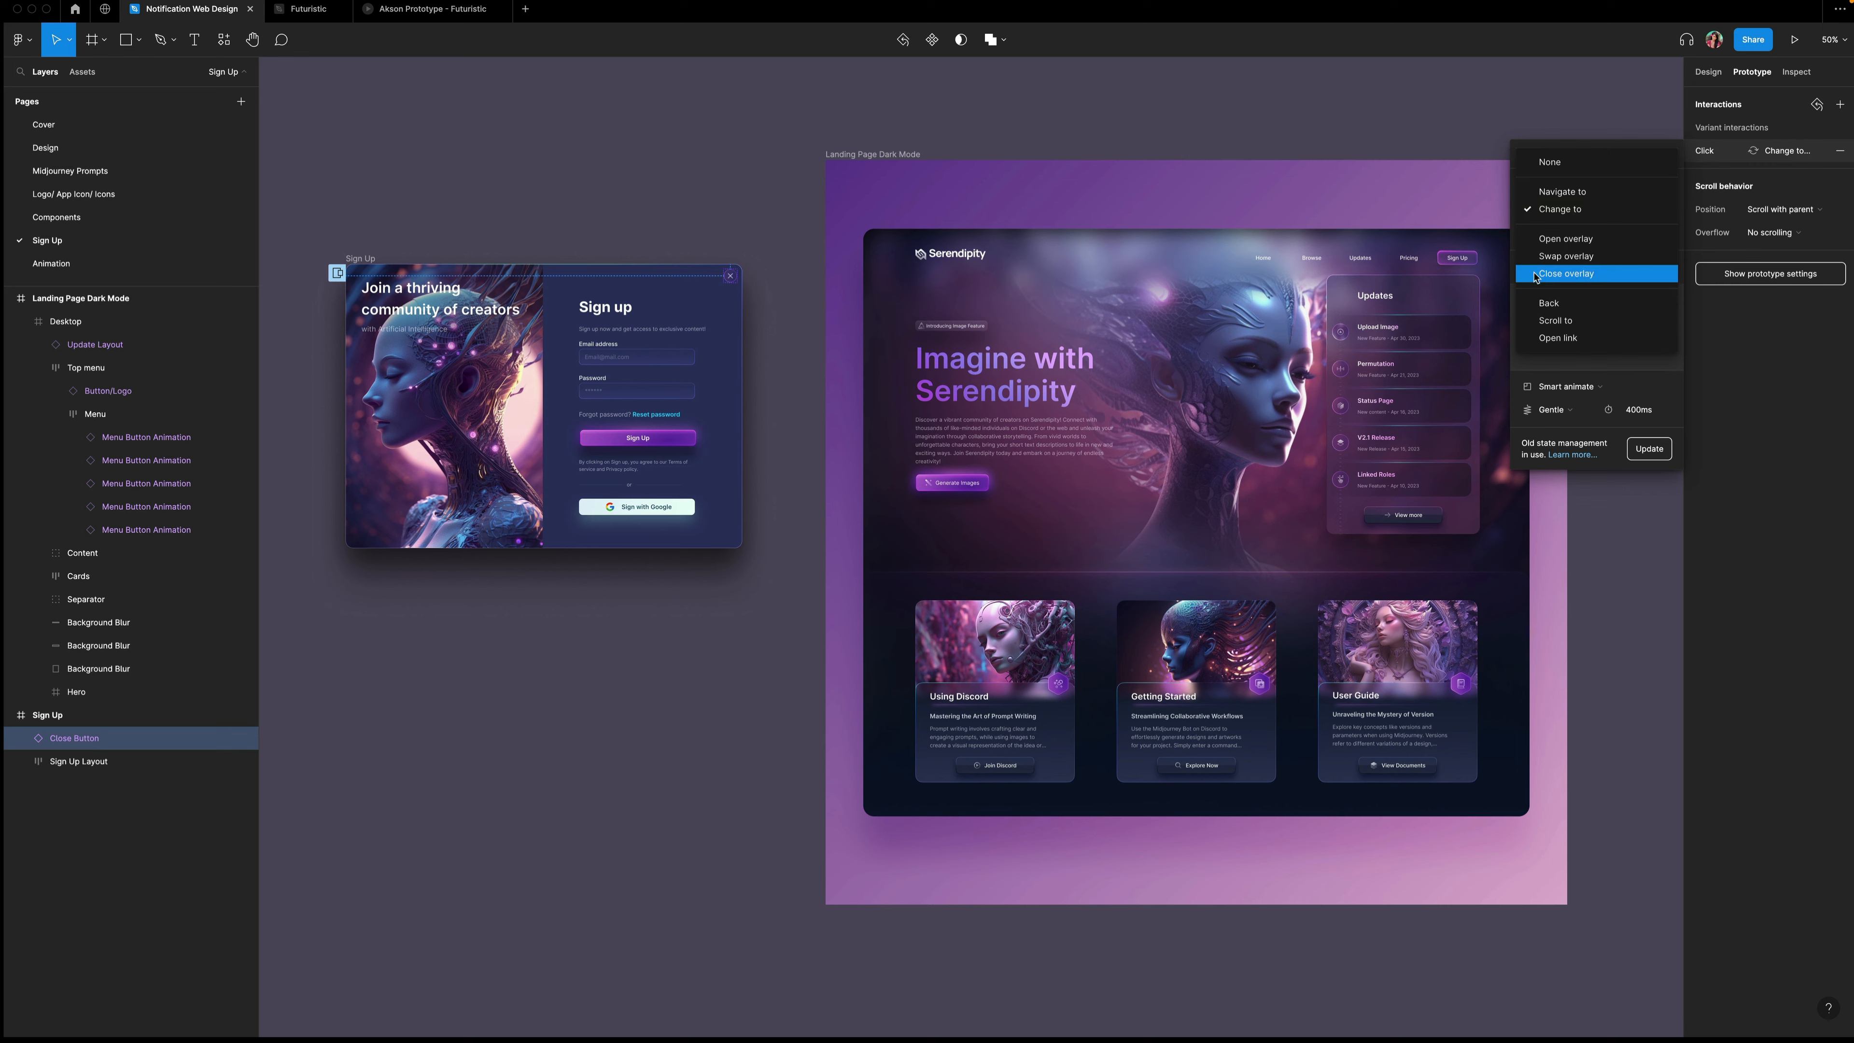
click(1581, 278)
Preview the prototype, open the Sign Up overlay from the navigation and close it with its close button.
key(super+alt+Return)
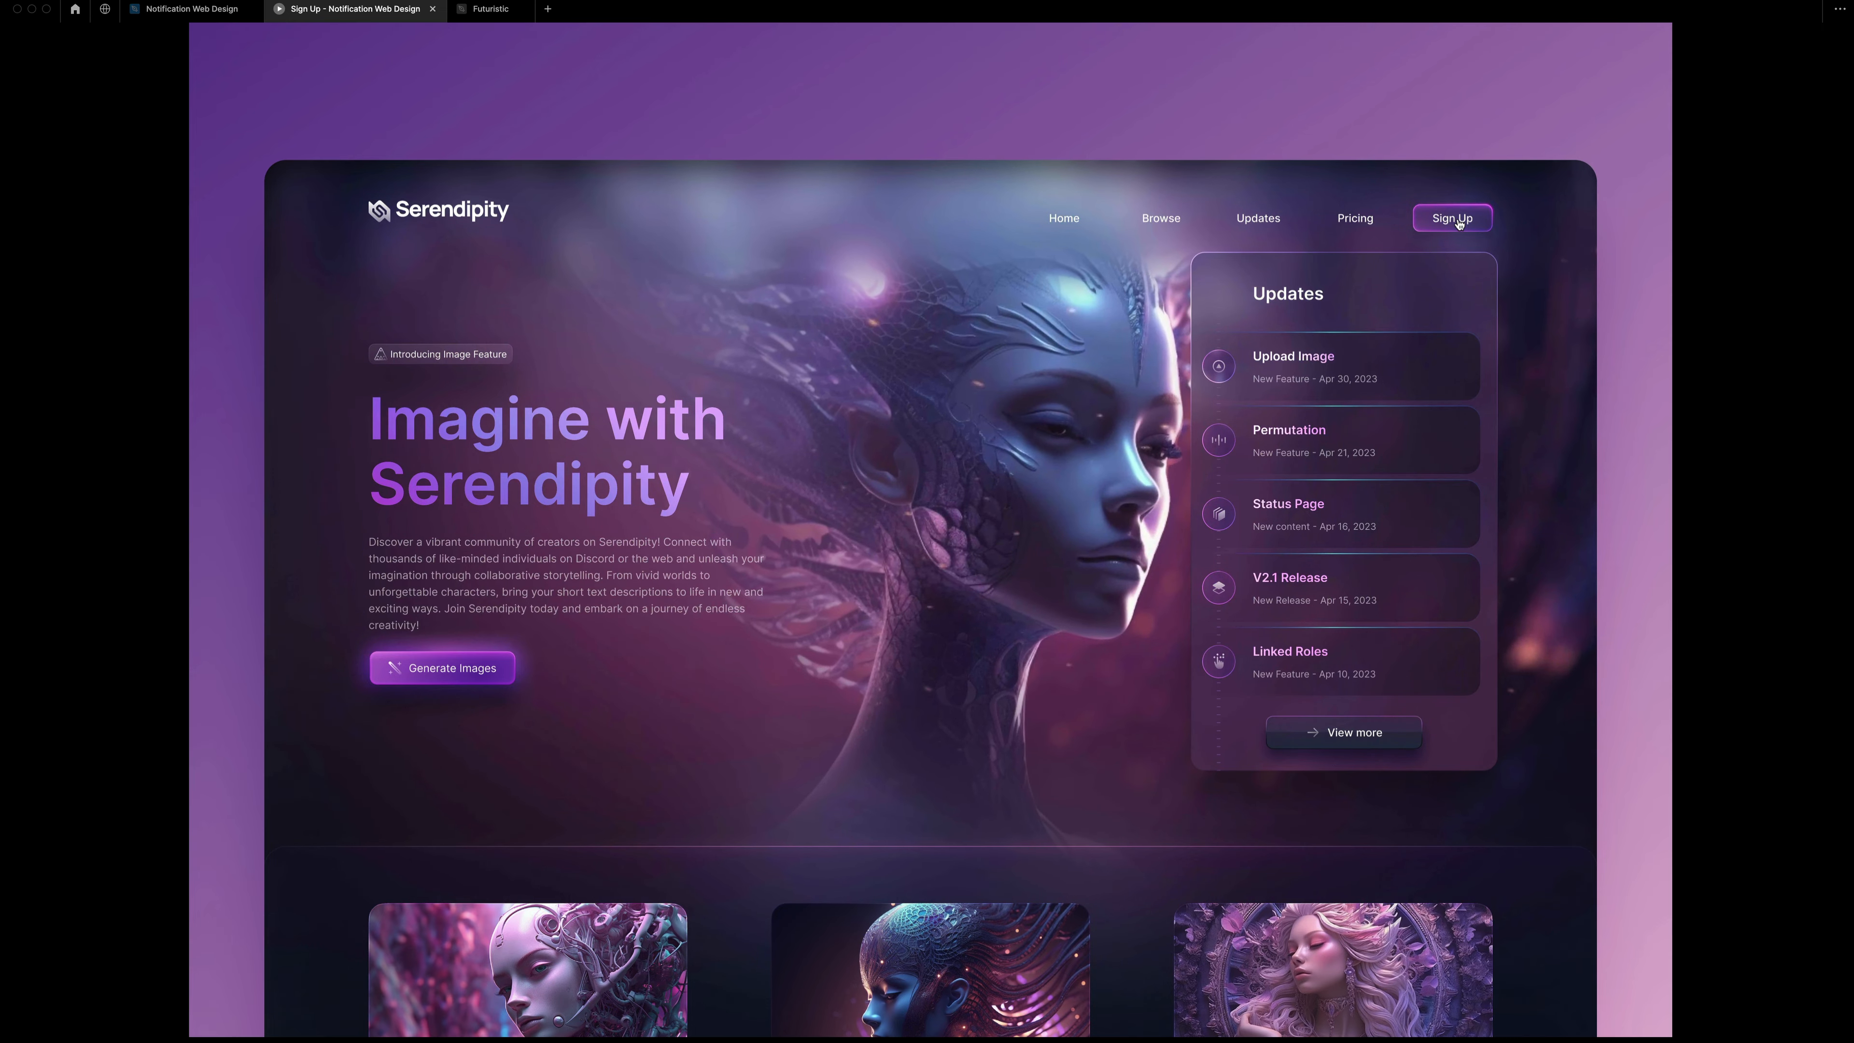
click(1460, 222)
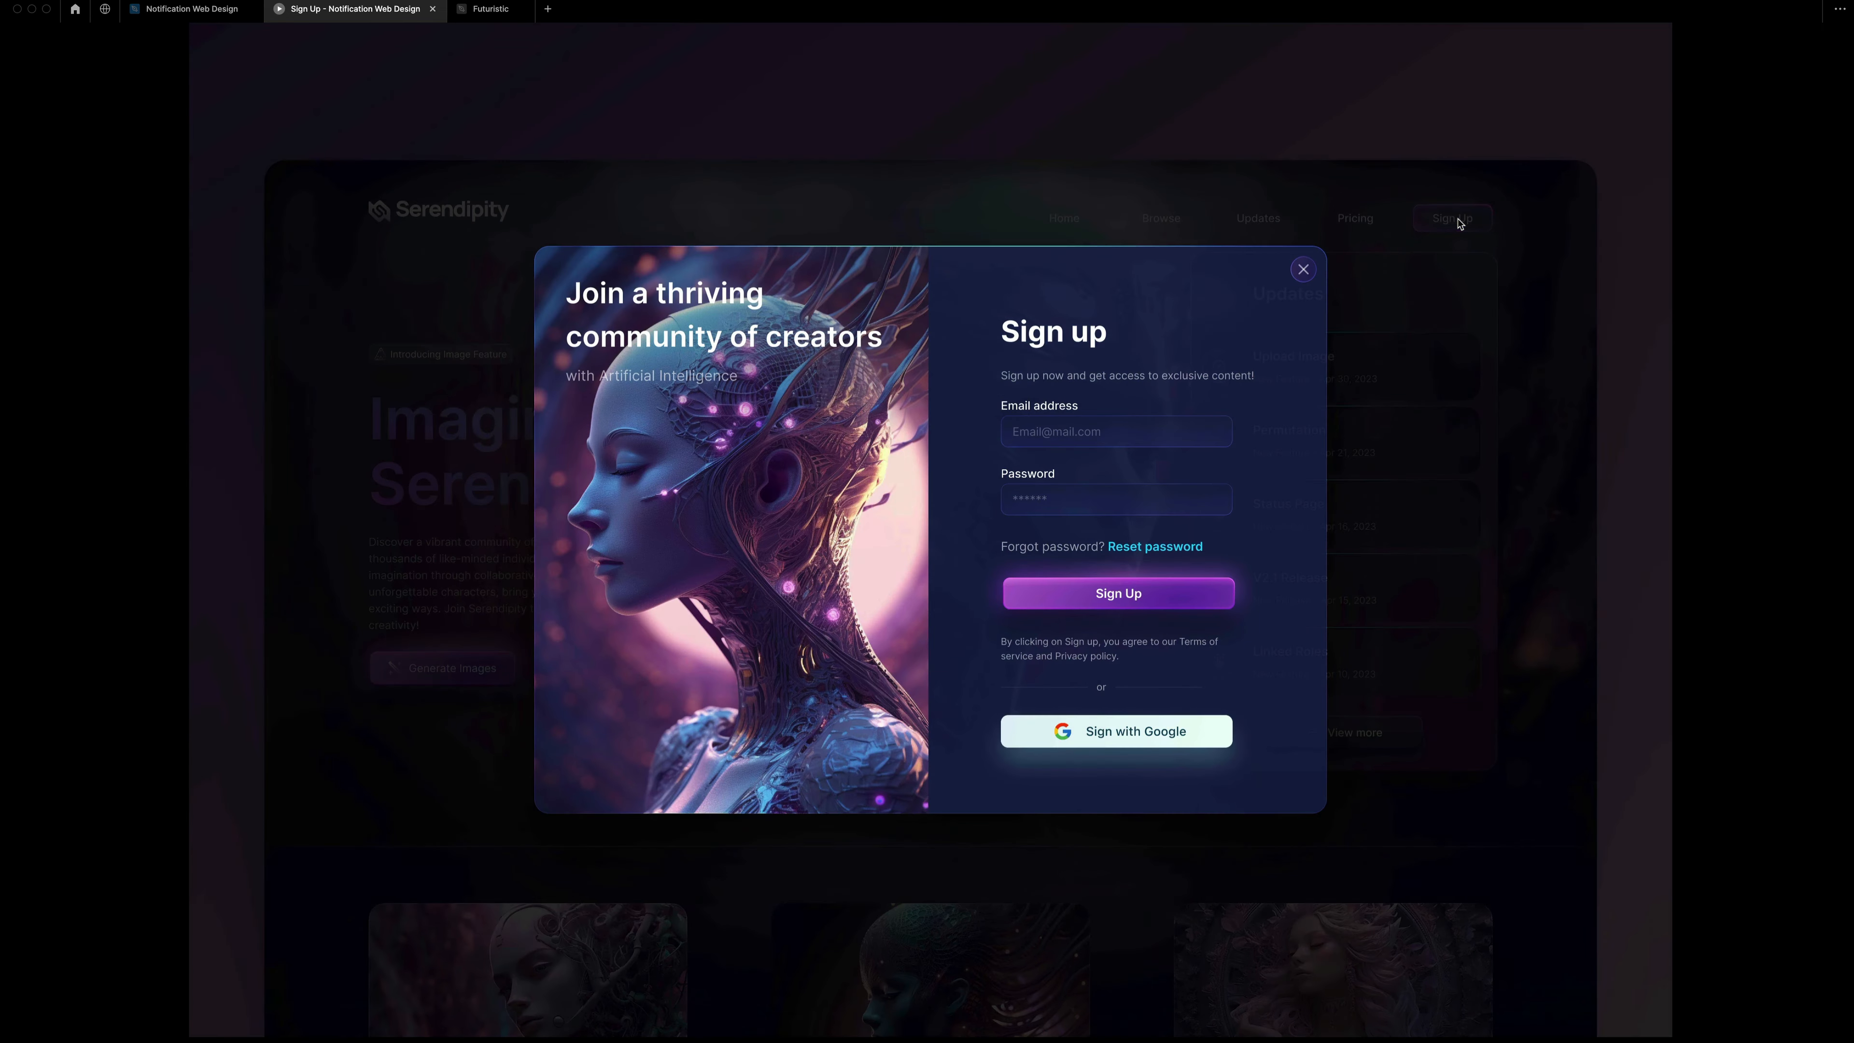
click(1303, 269)
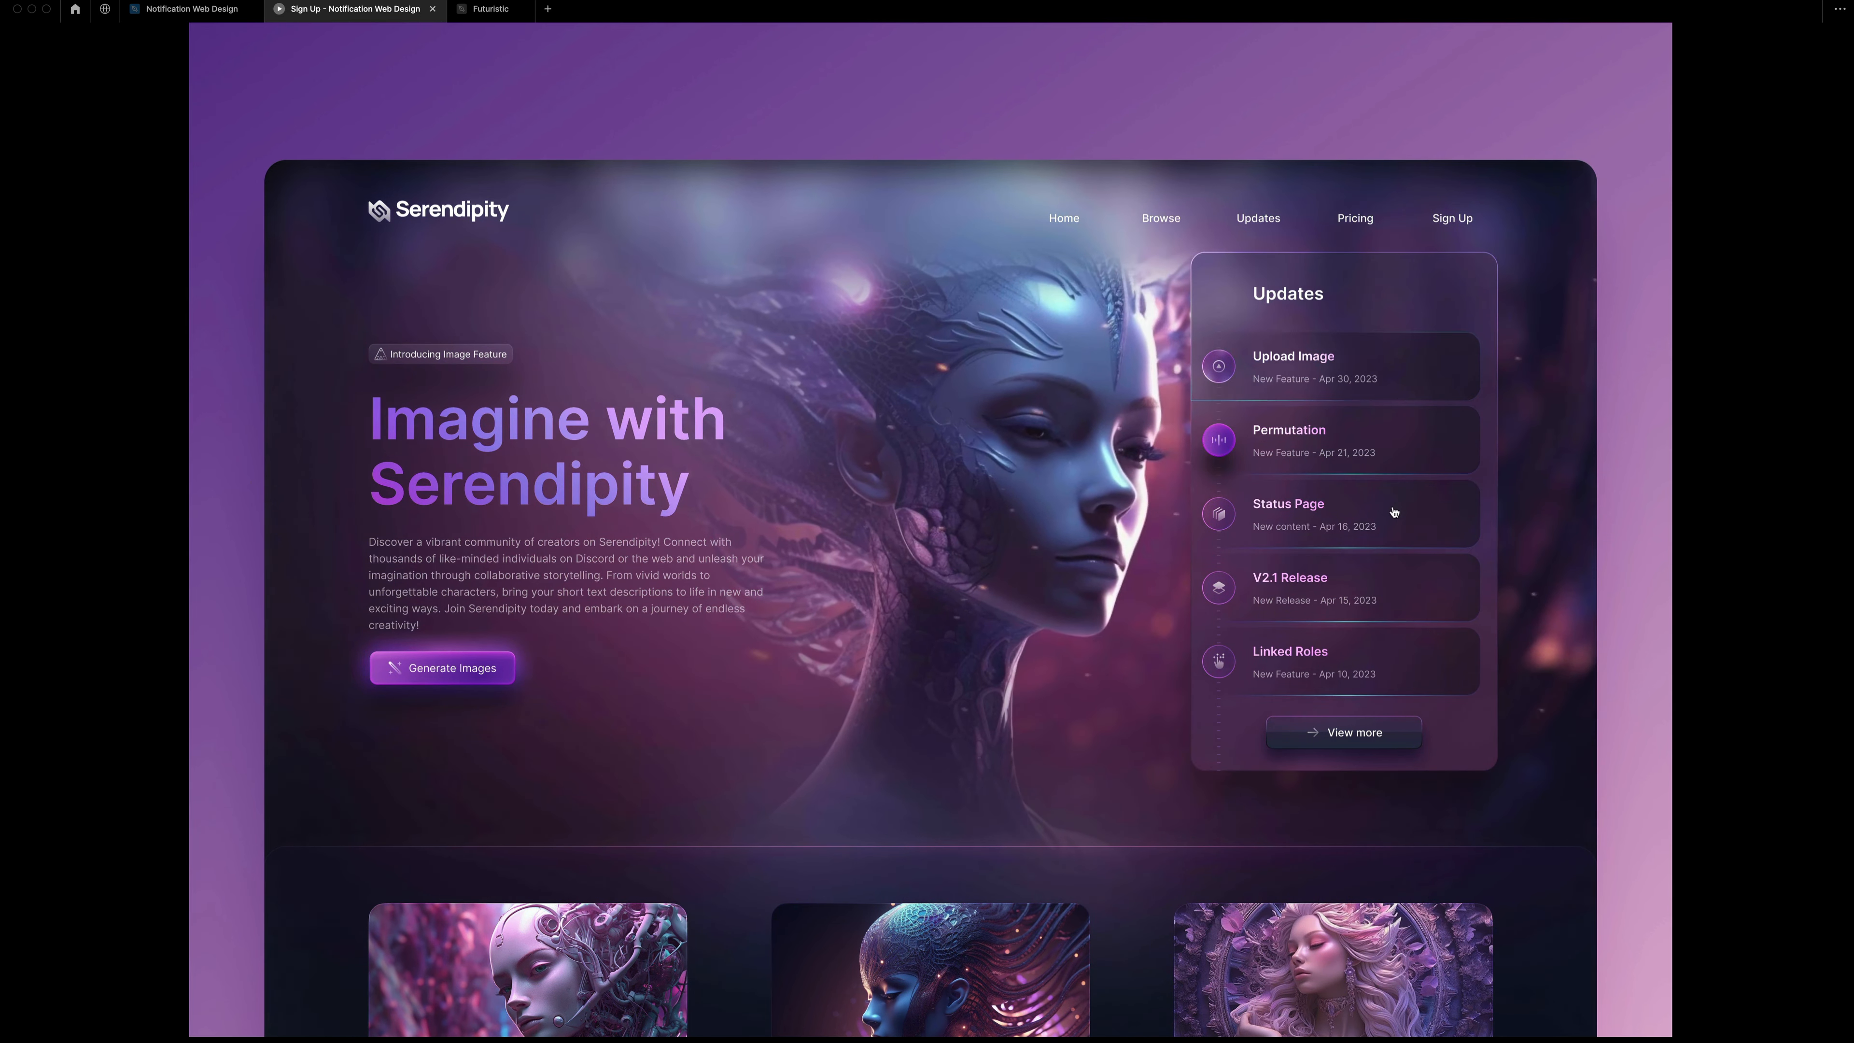
In the browser on designcode.io, open the Design and Prototype Apps with Midjourney course and browse its topic list.
scroll(1180, 711, down, 4)
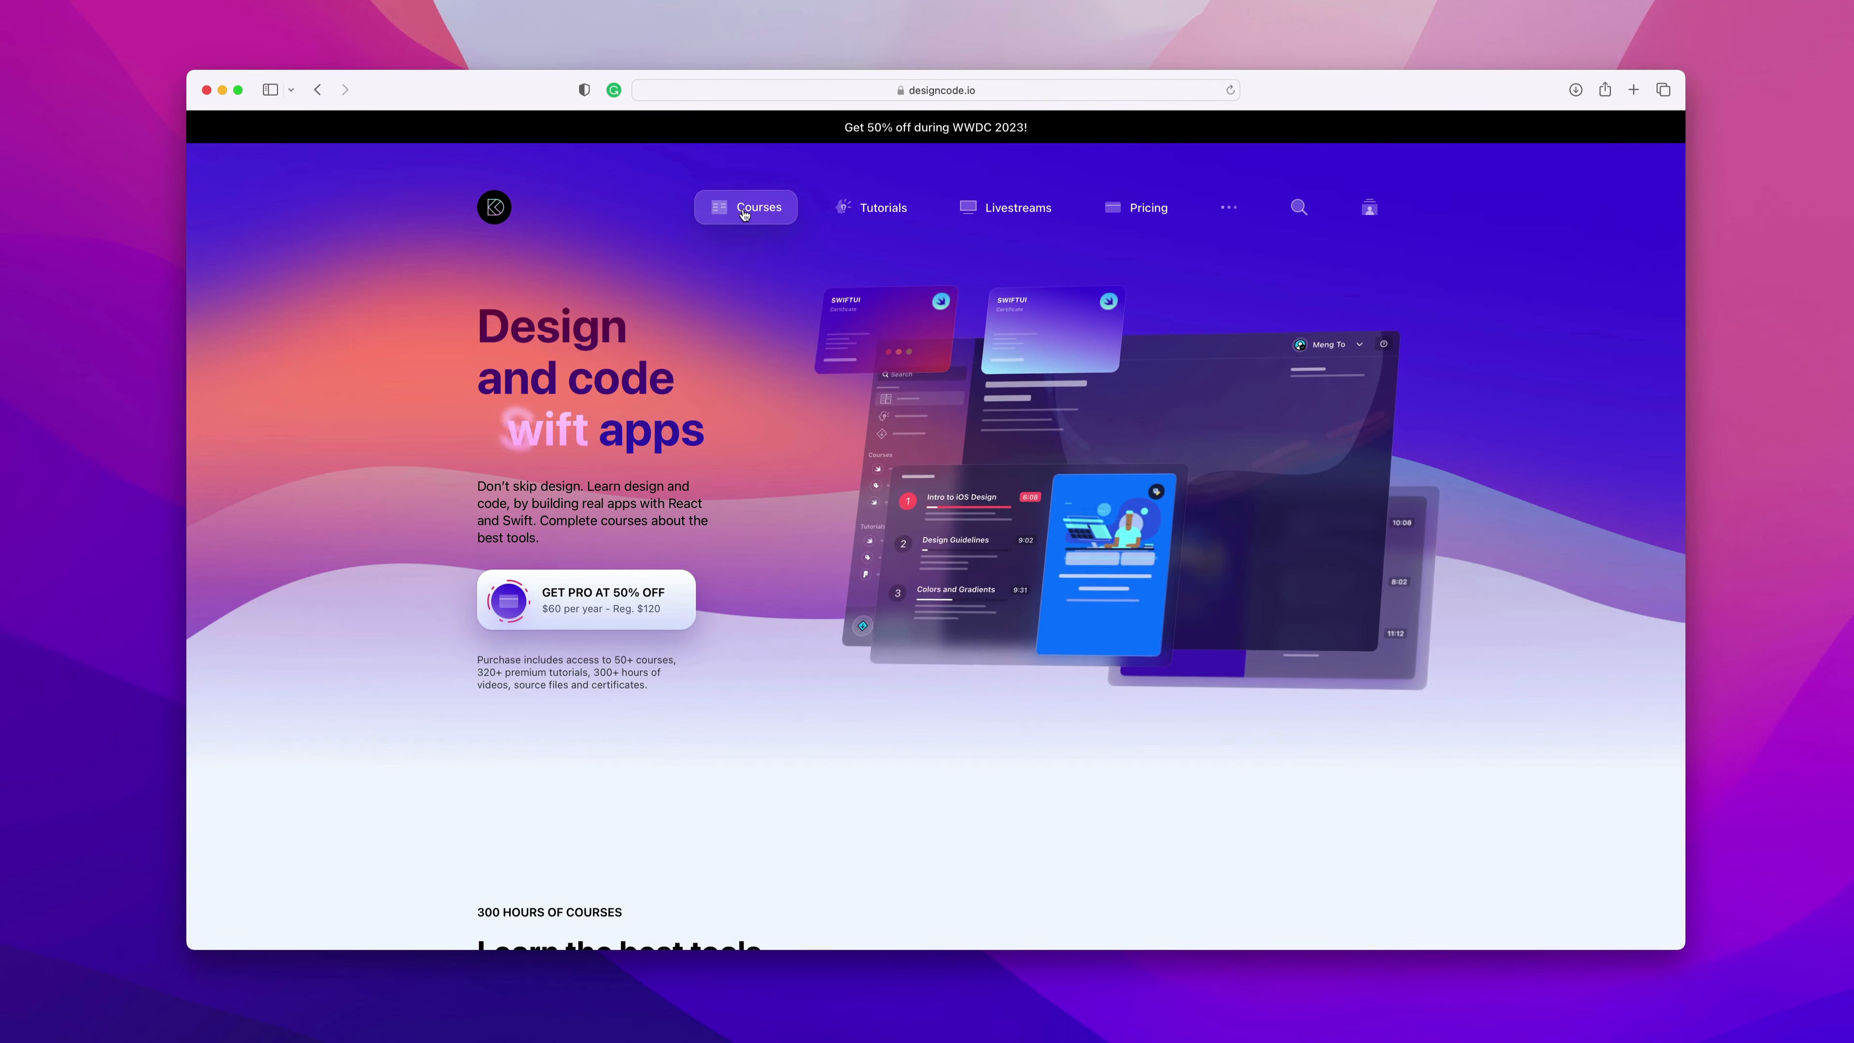
scroll(571, 629, down, 10)
scroll(584, 635, down, 14)
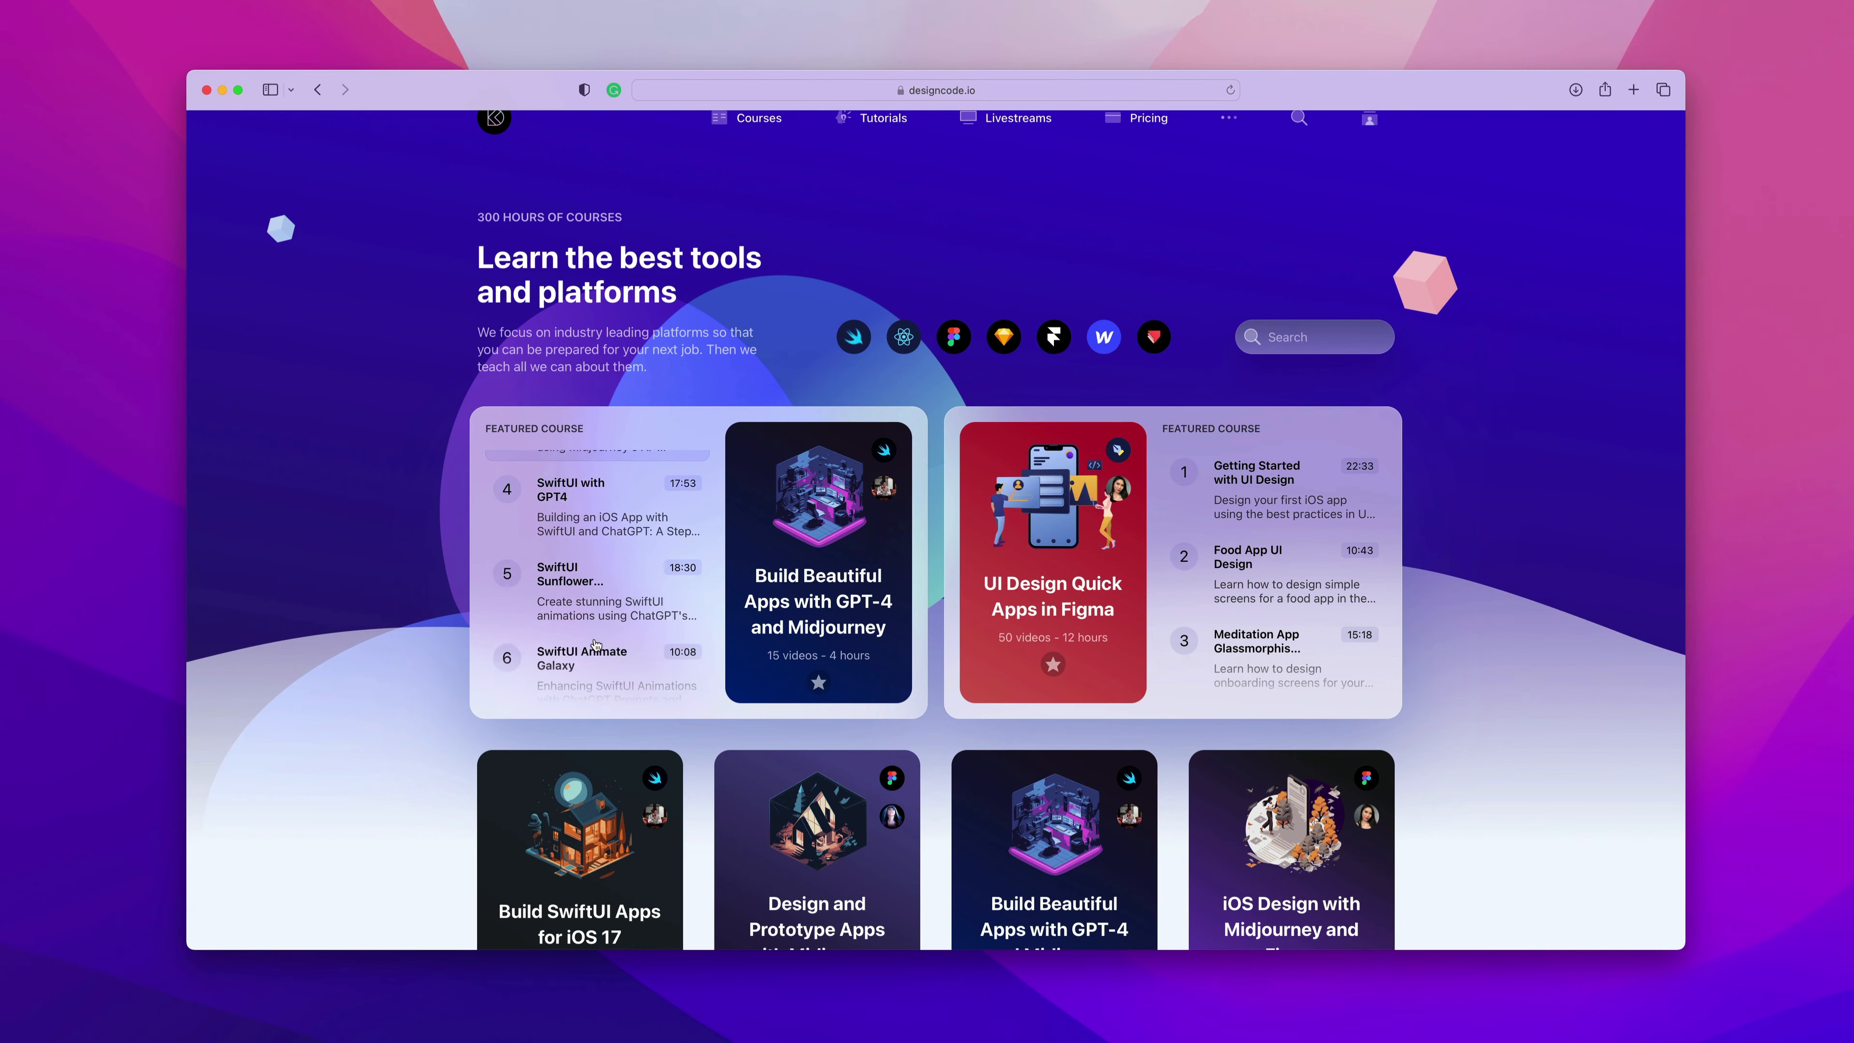
scroll(596, 643, down, 5)
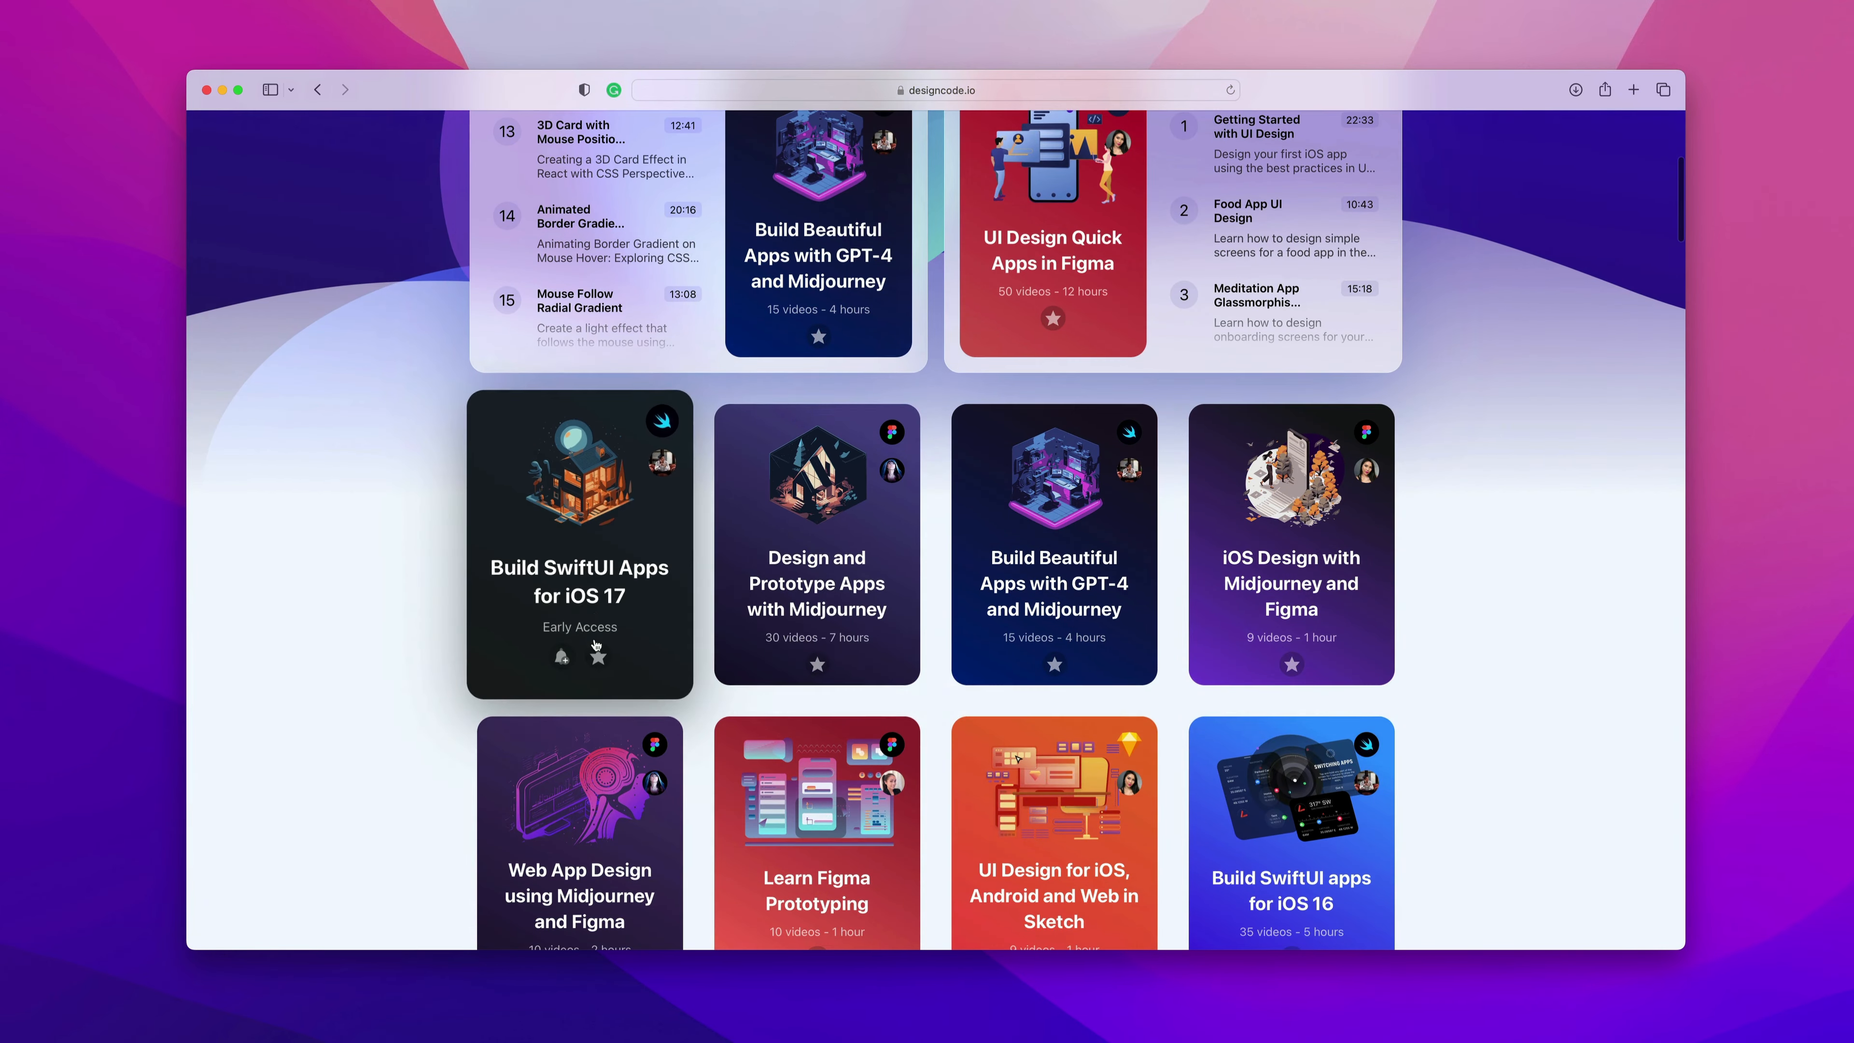
click(833, 573)
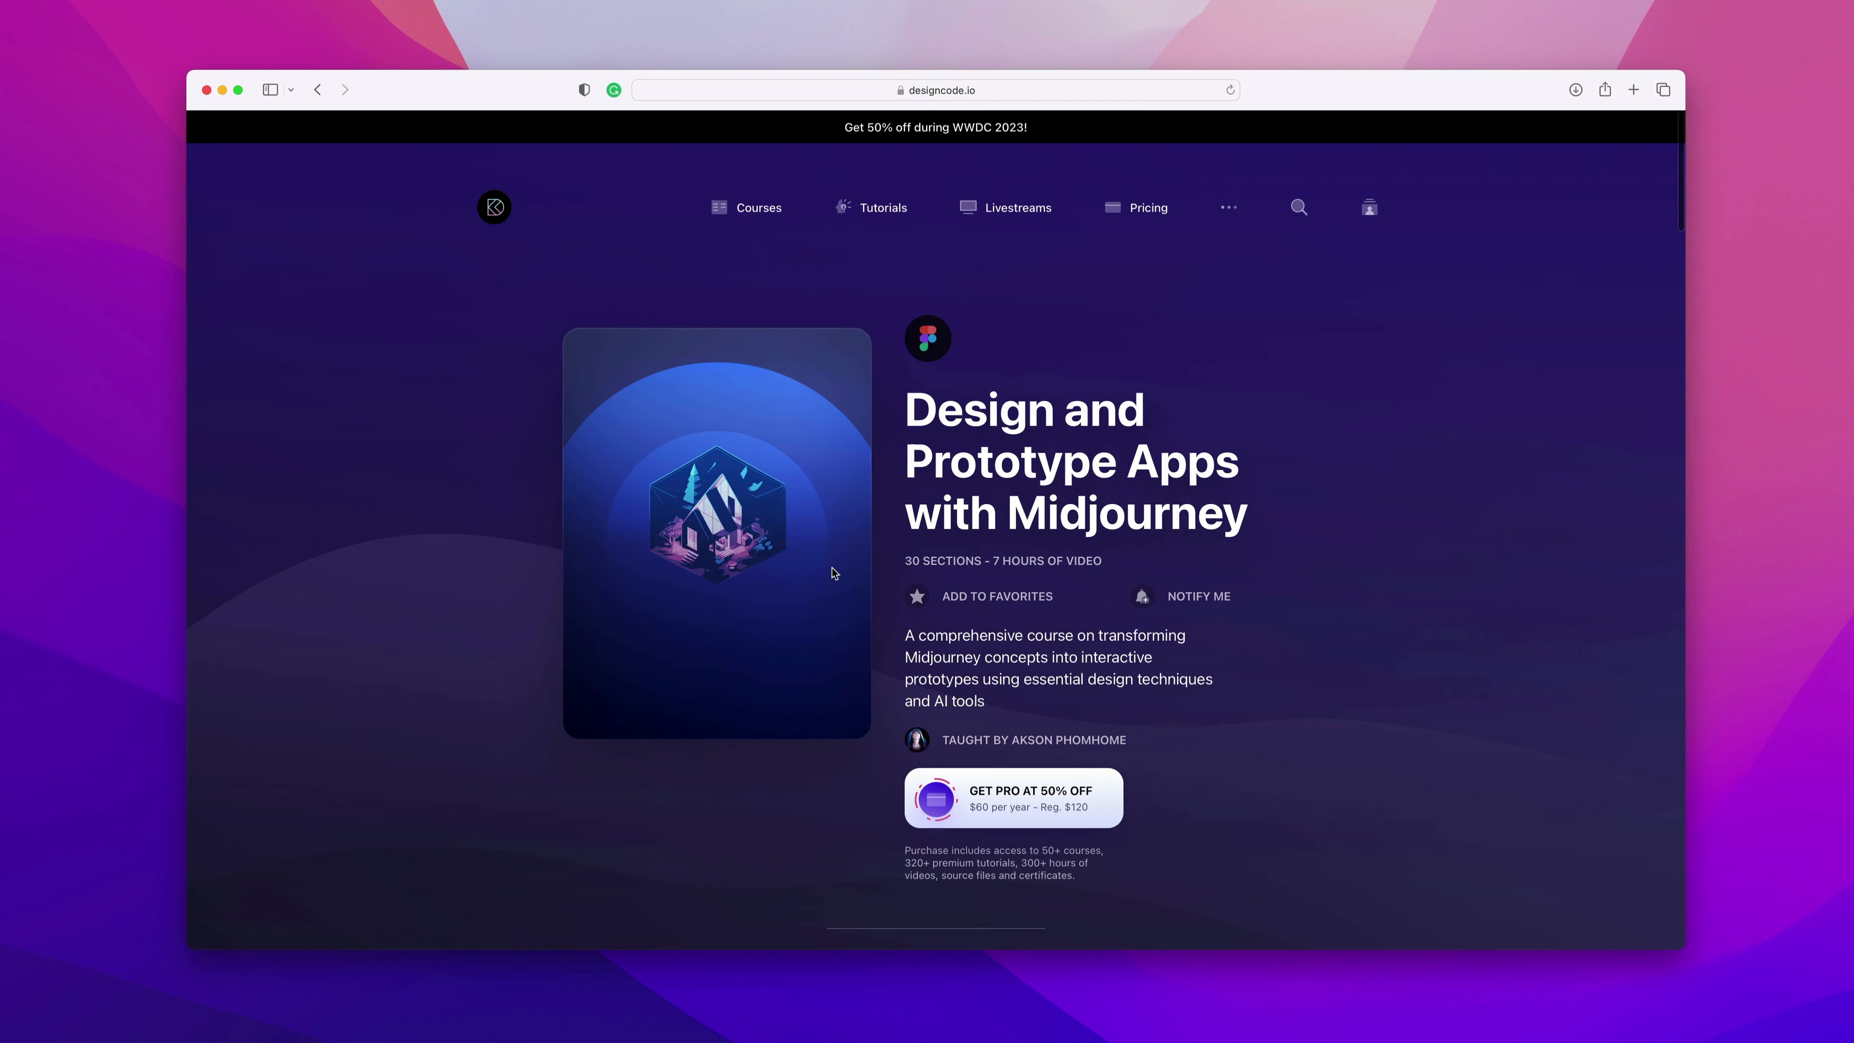
scroll(1000, 622, down, 5)
scroll(1000, 623, down, 8)
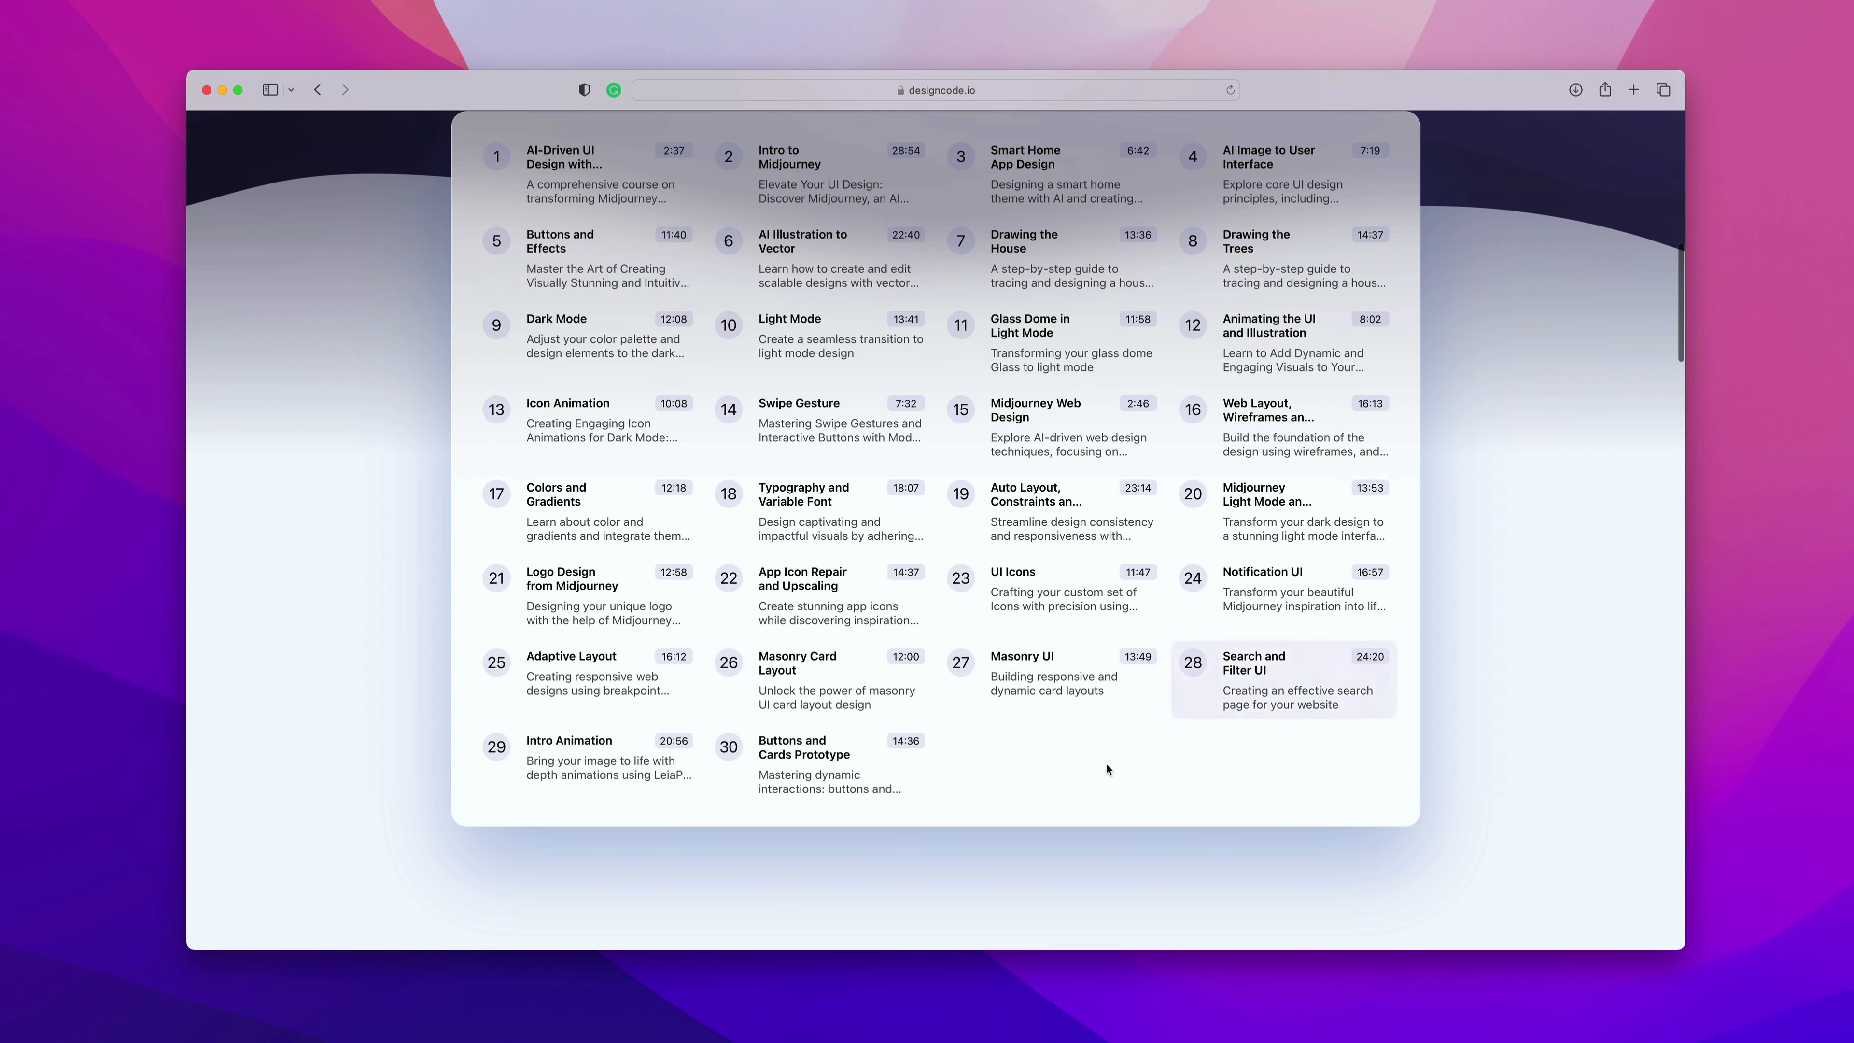
scroll(1019, 752, down, 2)
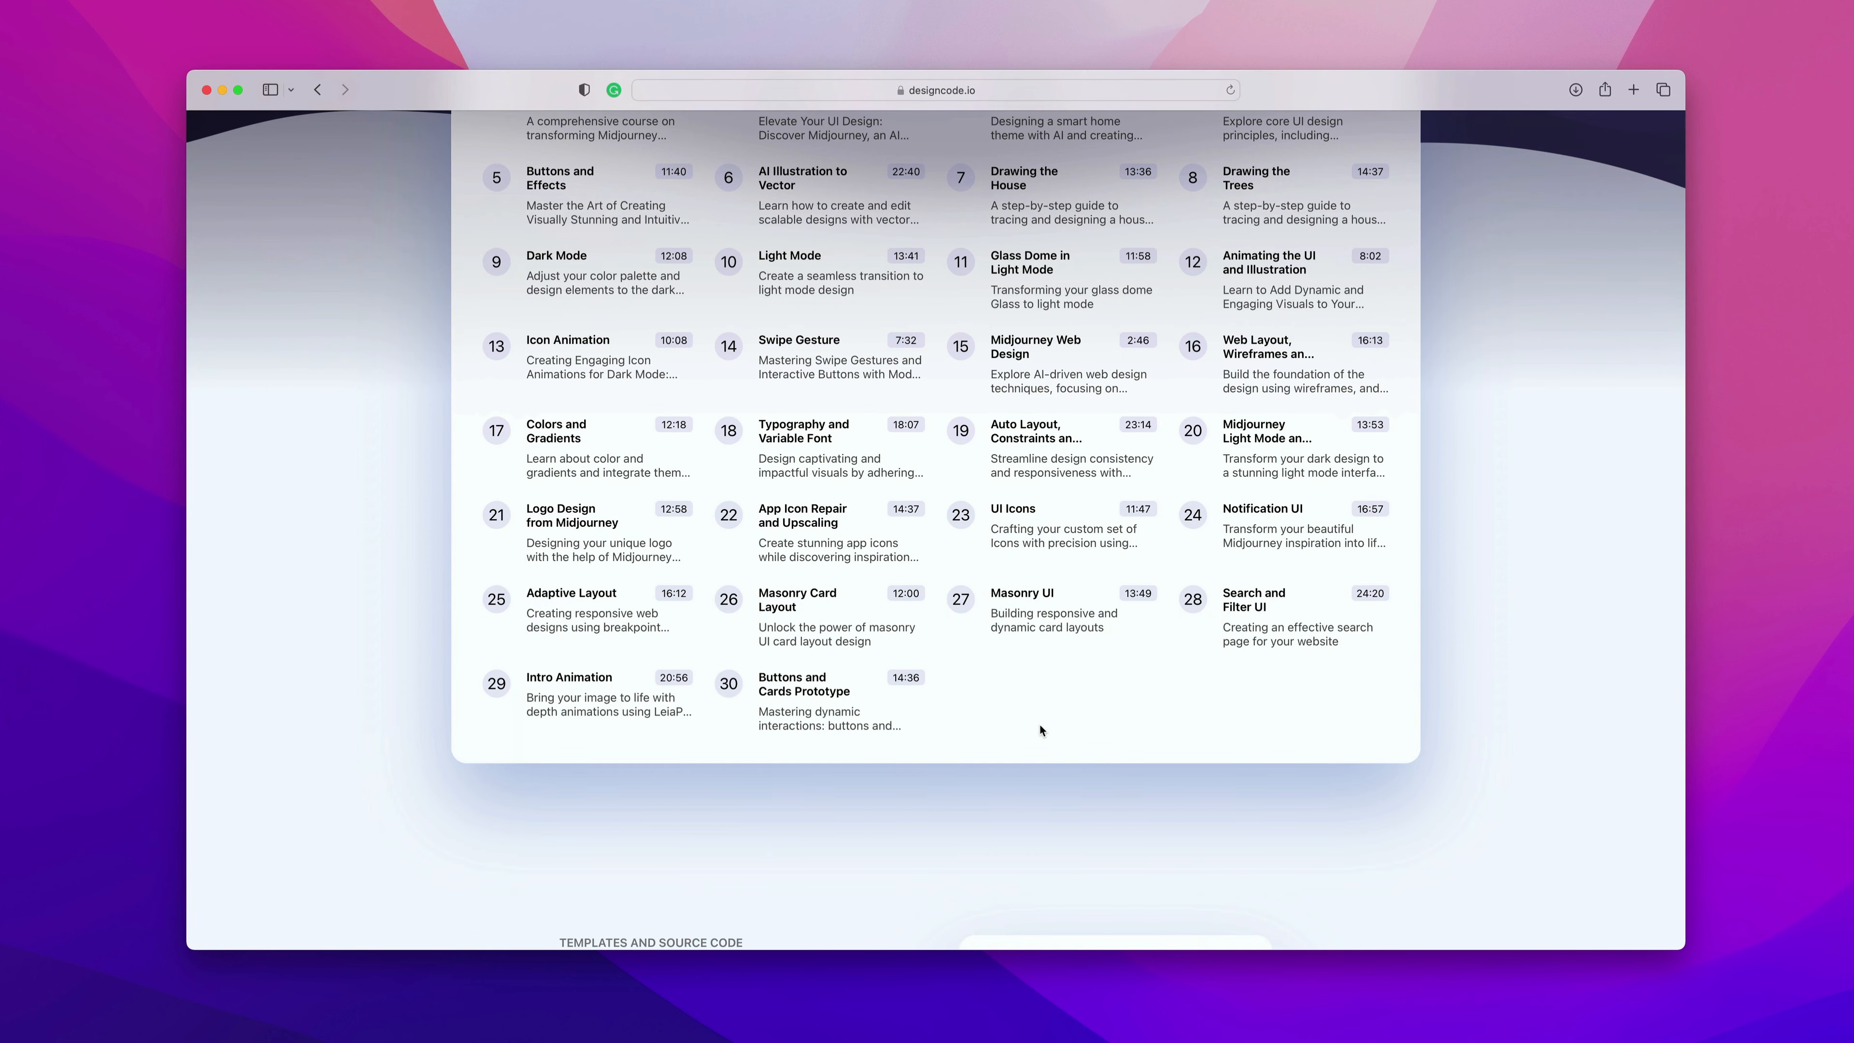
scroll(1040, 723, up, 20)
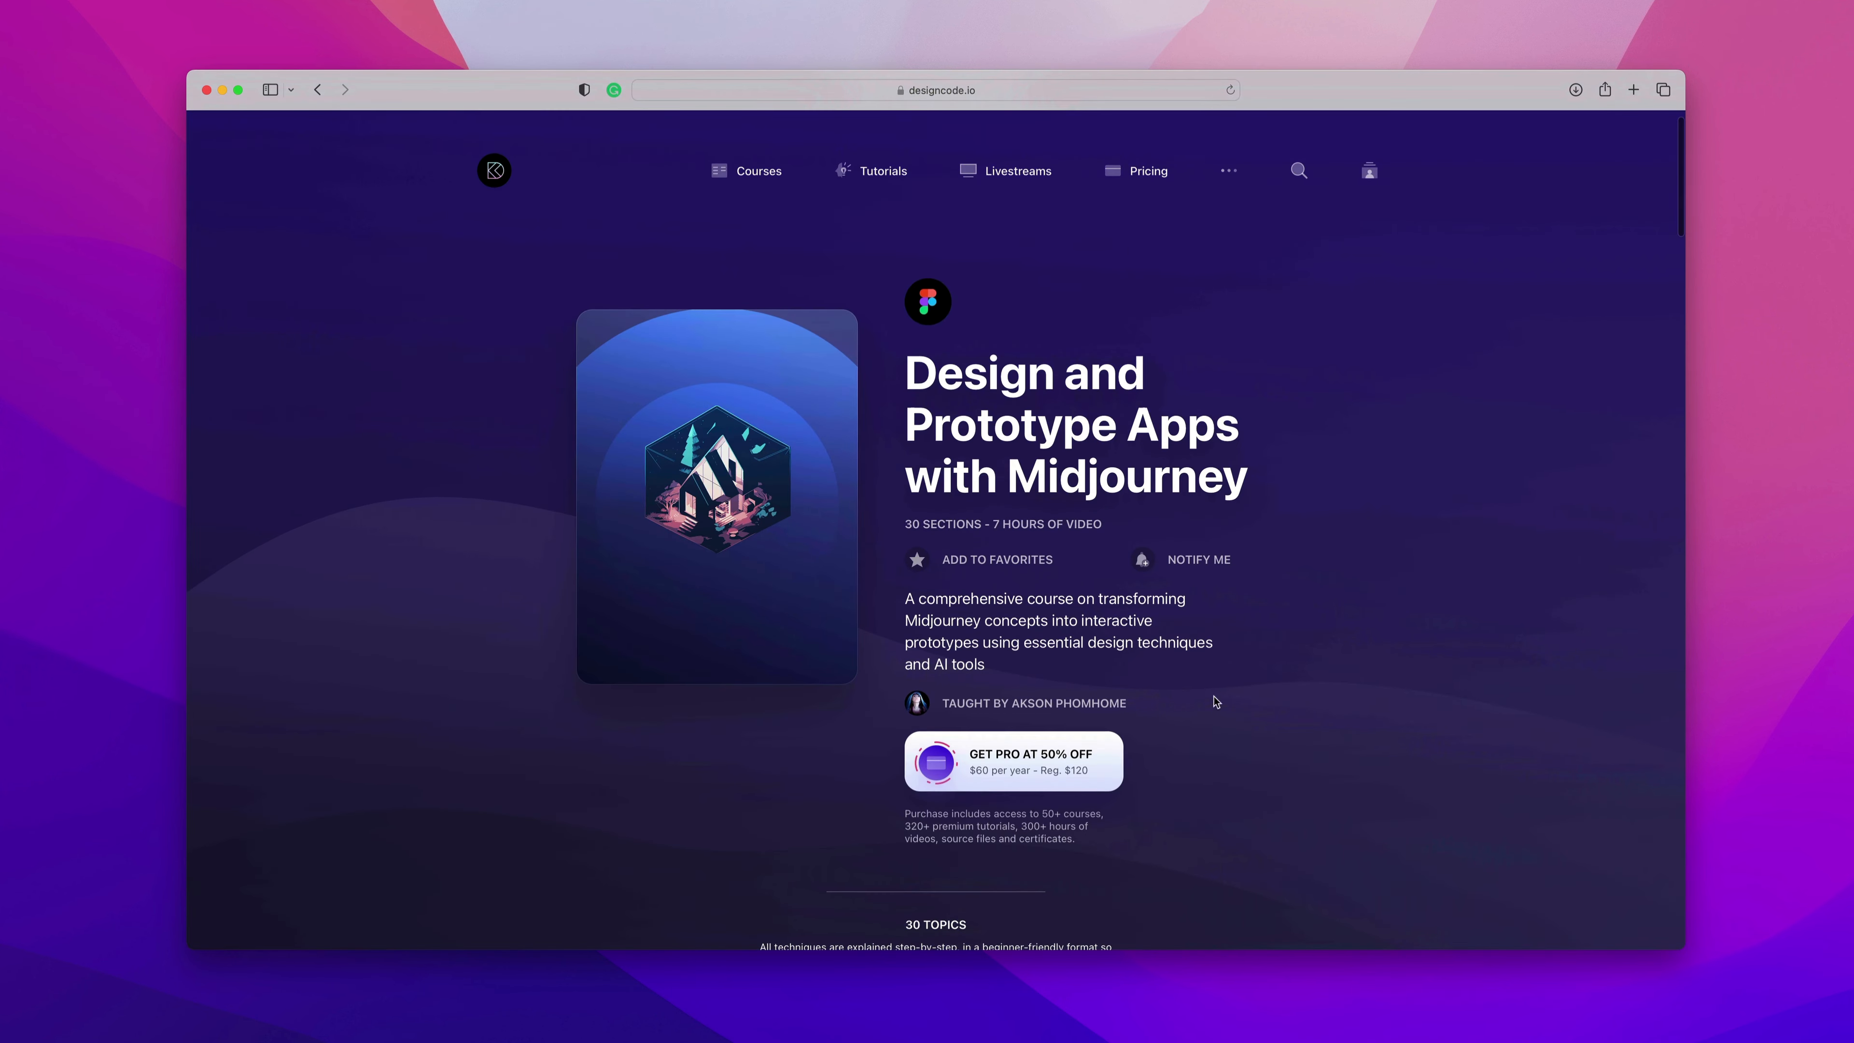